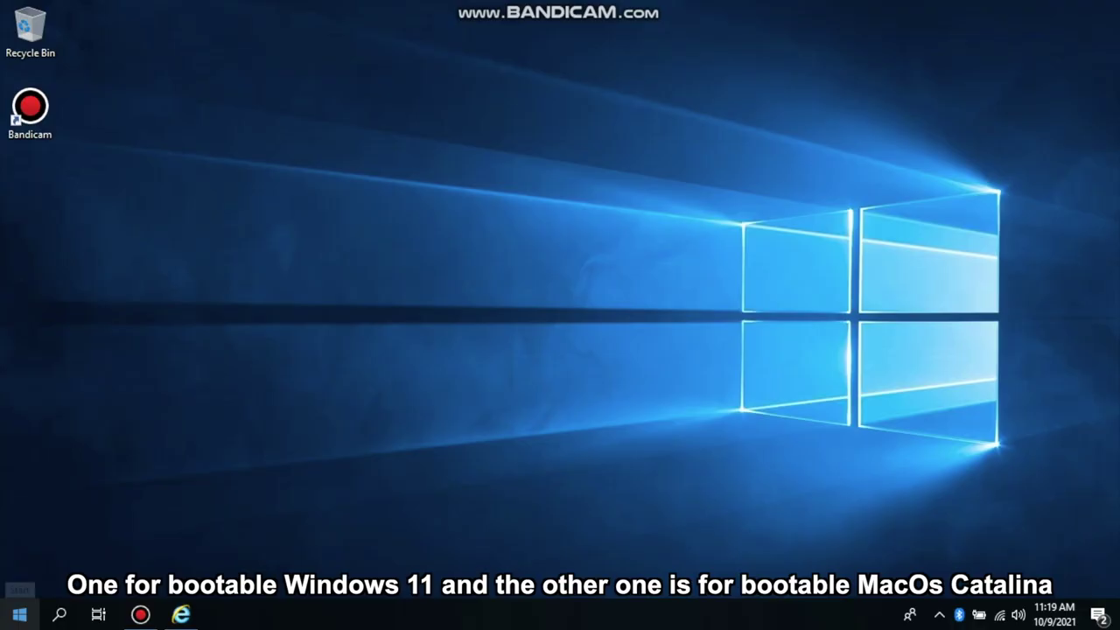
# Search Windows for 'system in' so System Information appears as the best match.
pyautogui.click(60, 615)
pyautogui.write('s')
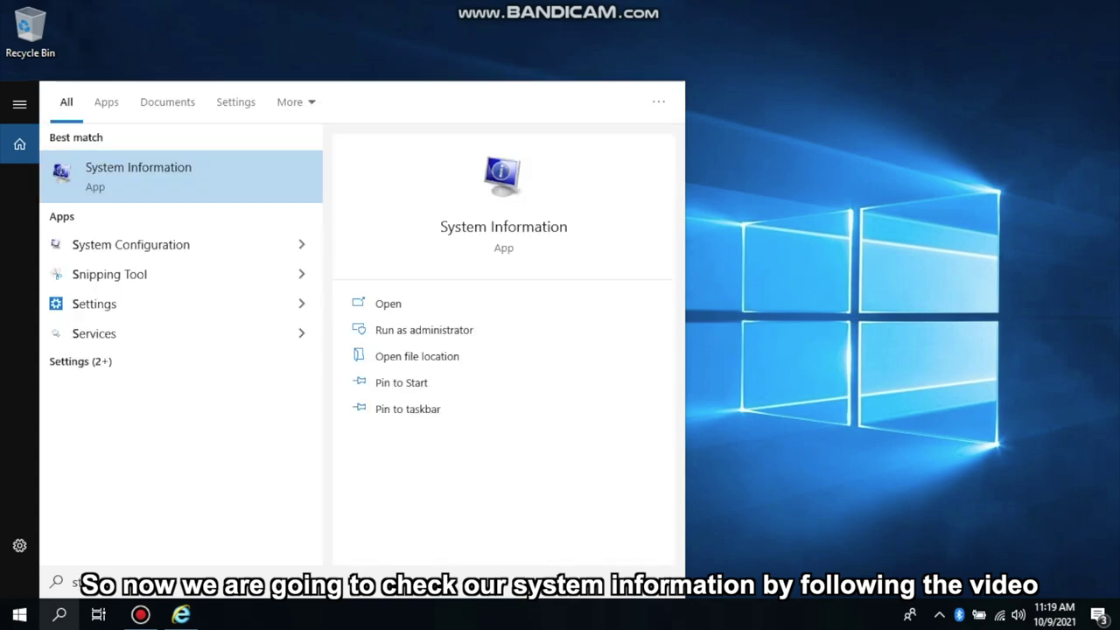
pyautogui.write('te')
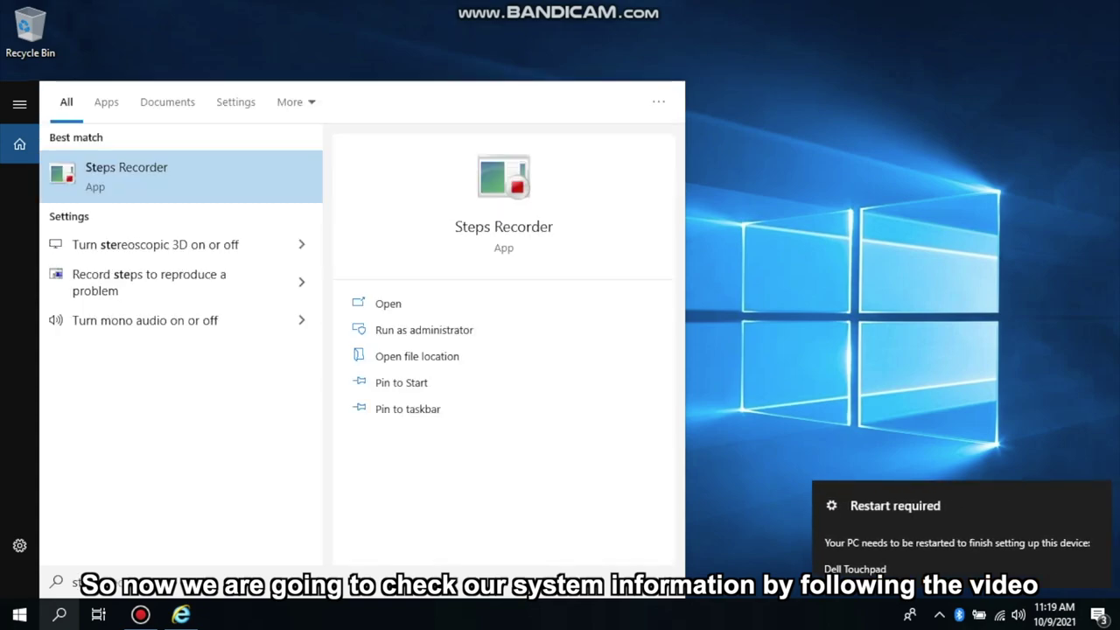
pyautogui.press('BackSpace')
pyautogui.press('BackSpace')
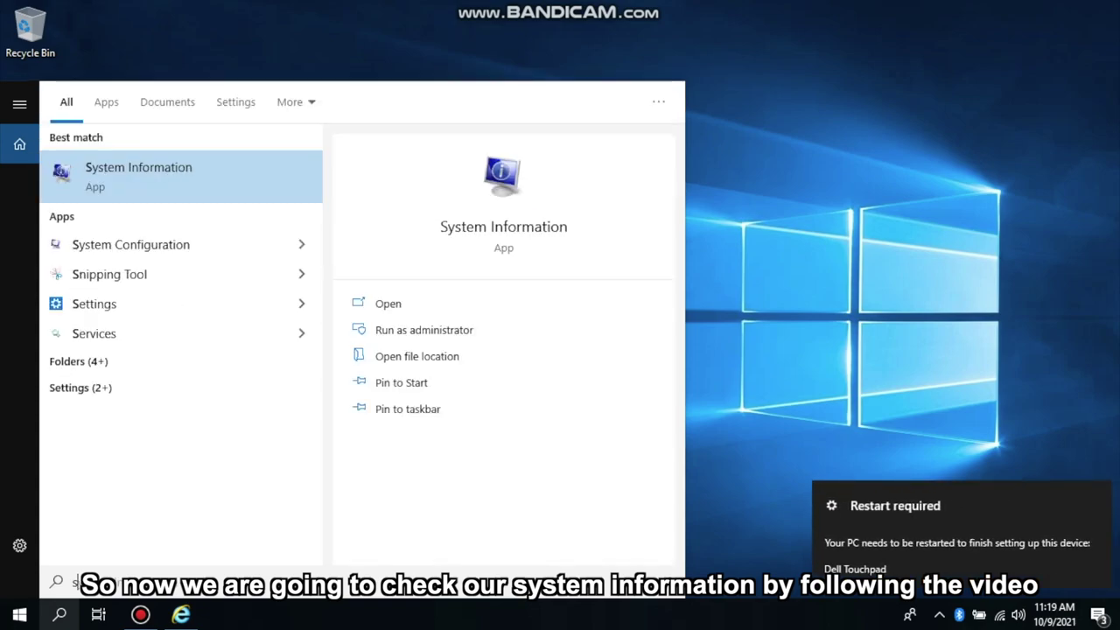
pyautogui.write('ystem')
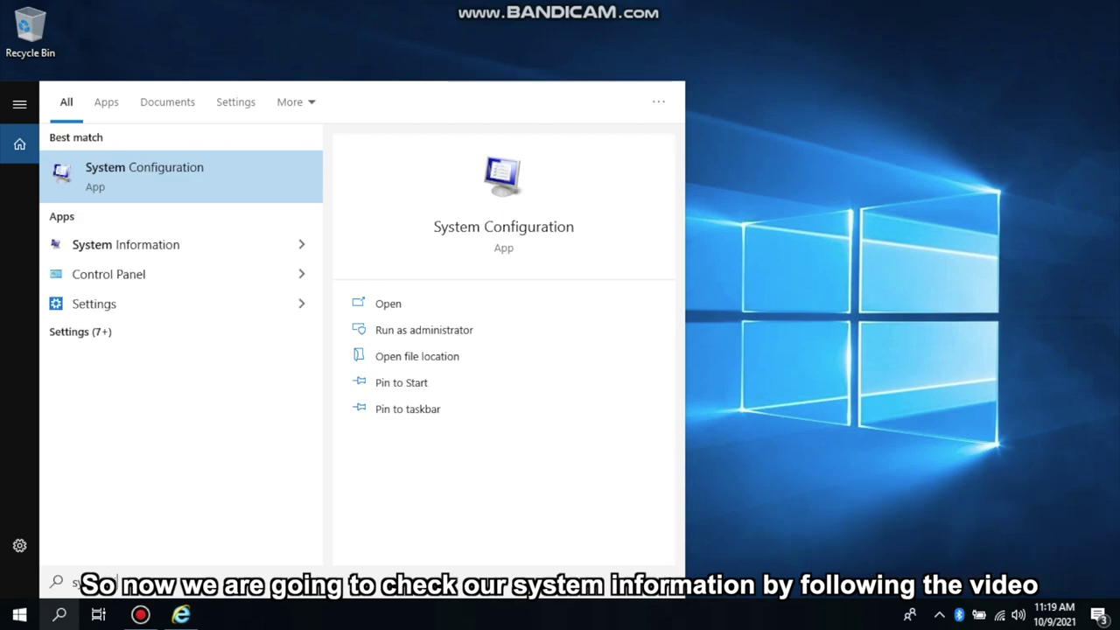
pyautogui.write(' in')
# Open System Information, confirm BIOS Mode reads Legacy, and close the window.
pyautogui.press('Return')
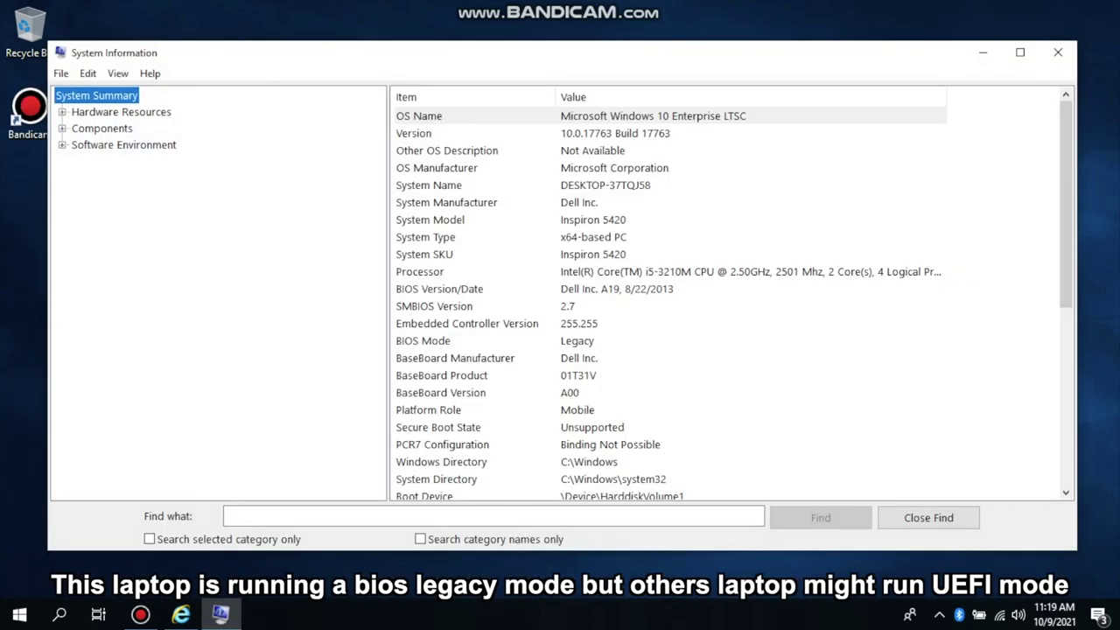
pyautogui.click(423, 341)
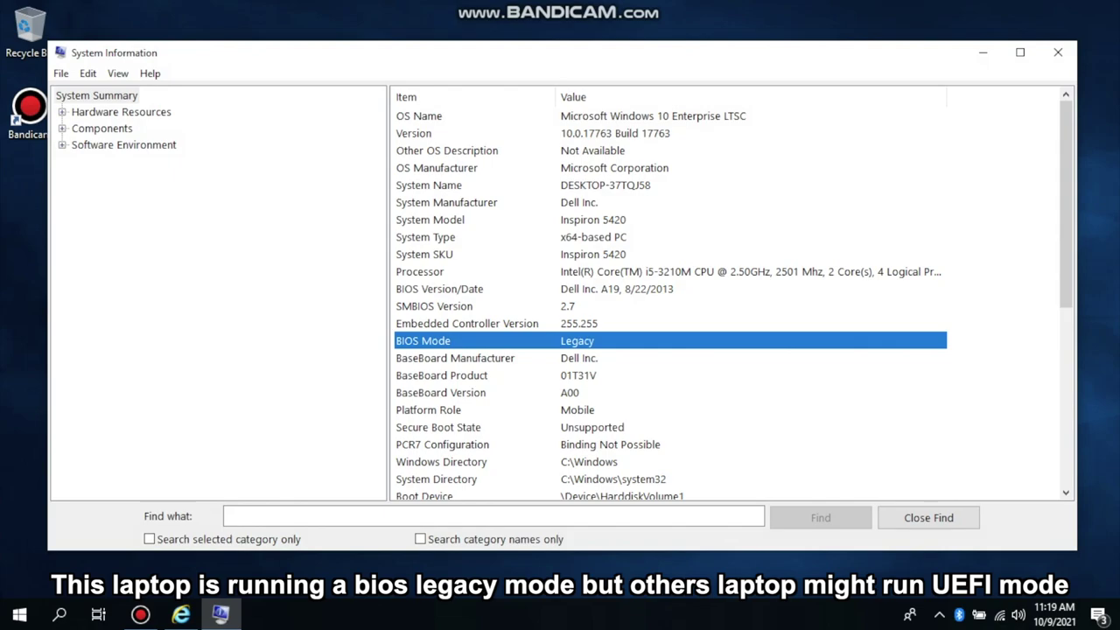
pyautogui.click(1058, 53)
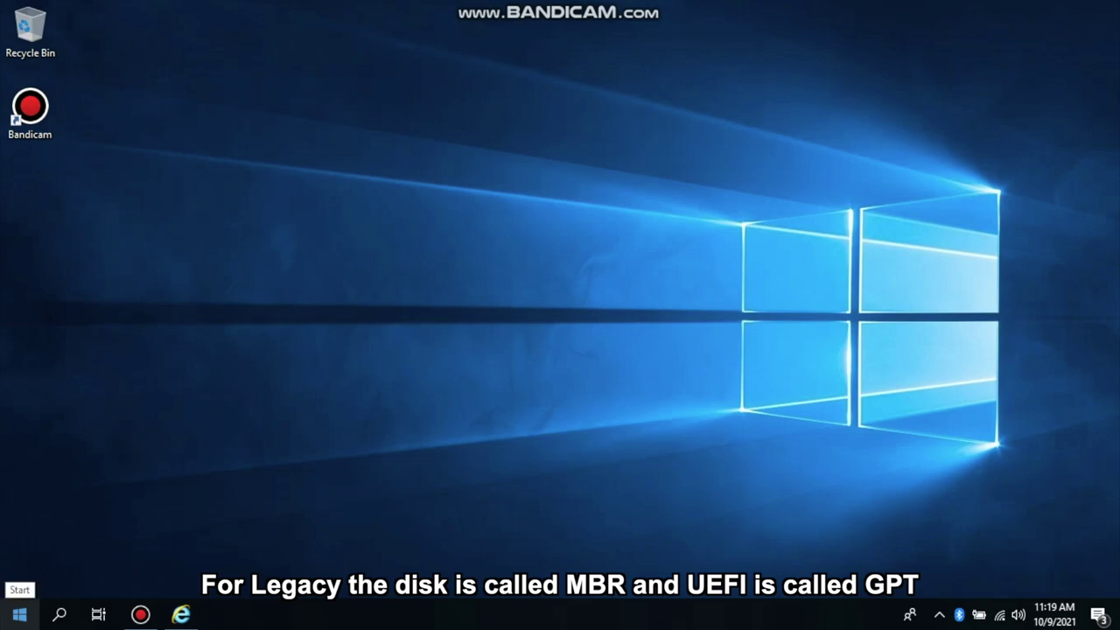
pyautogui.rightClick(19, 615)
pyautogui.press('Up')
pyautogui.press('Up')
pyautogui.press('Up')
pyautogui.press('Up')
pyautogui.press('Return')
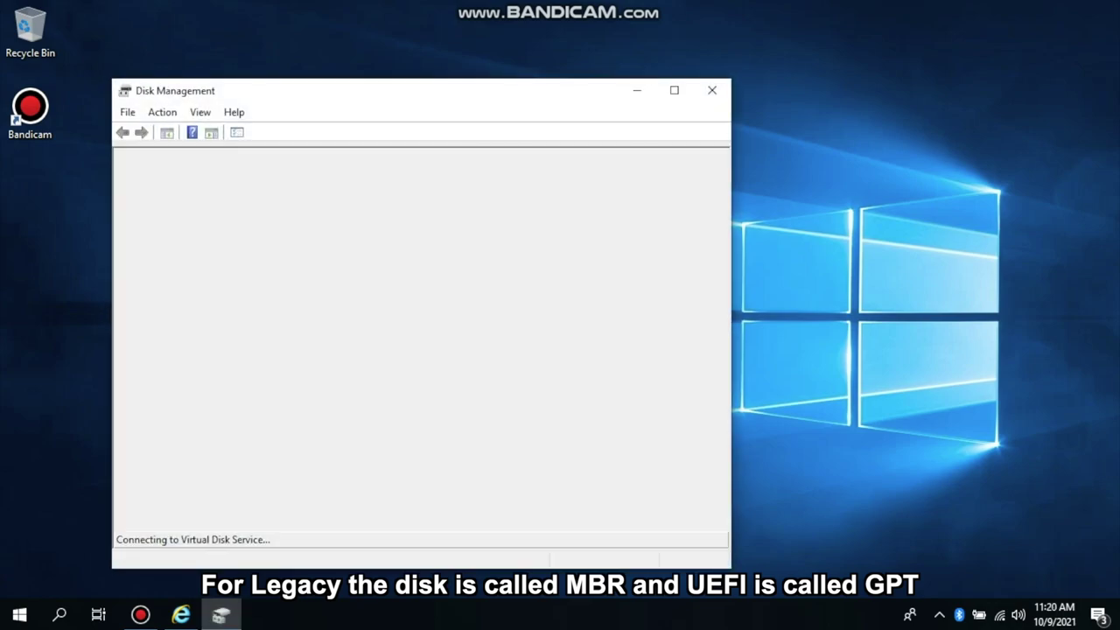
pyautogui.moveTo(548, 95); pyautogui.dragTo(711, 35)
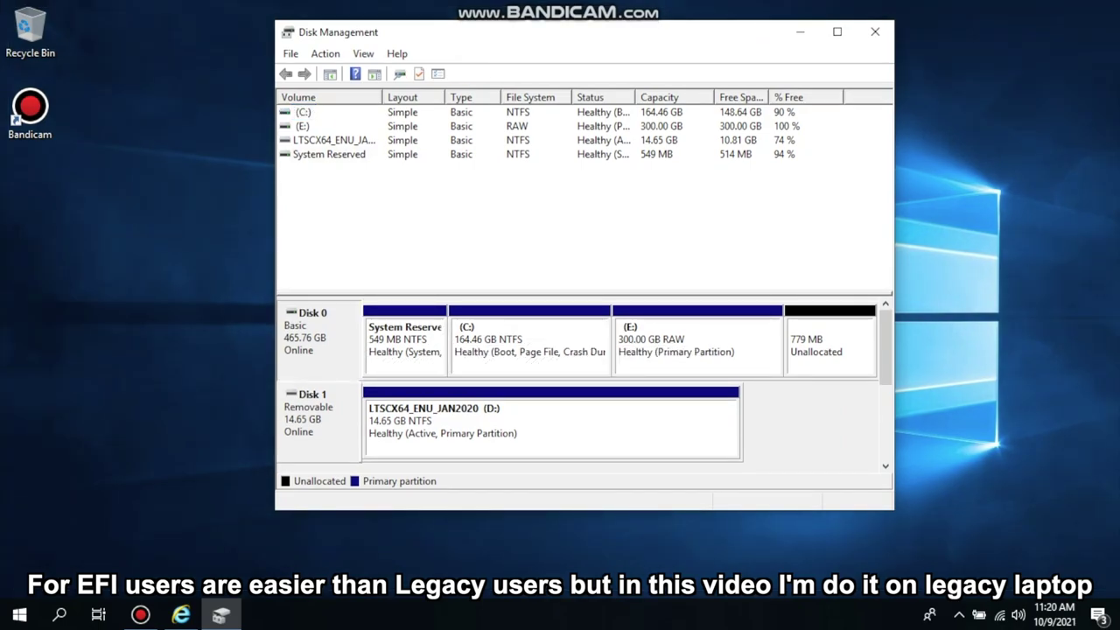
pyautogui.rightClick(336, 342)
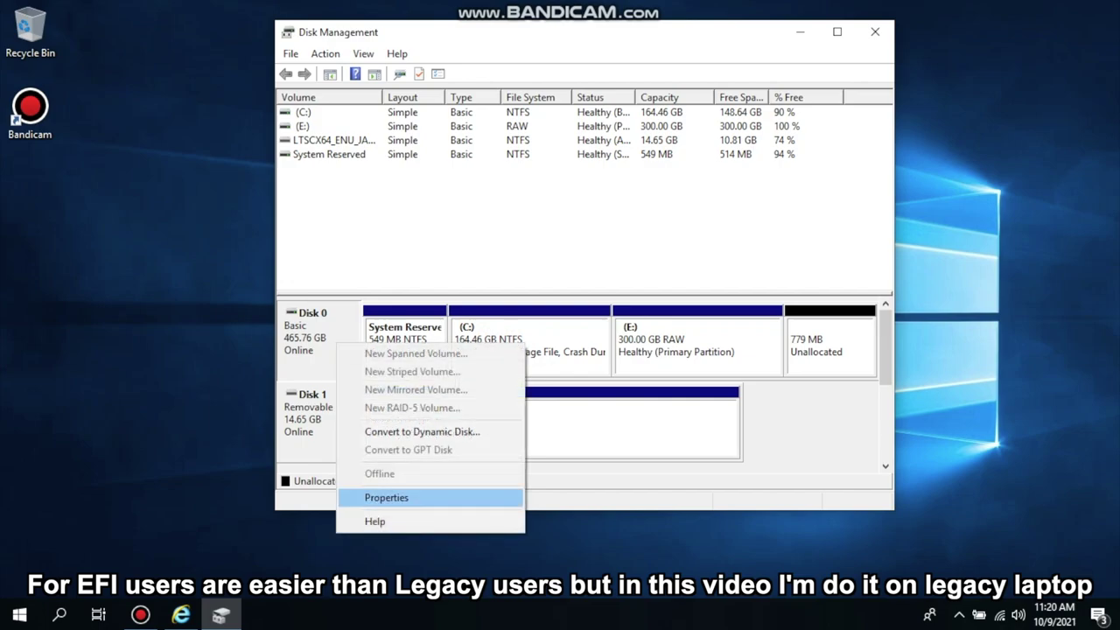
pyautogui.press('Return')
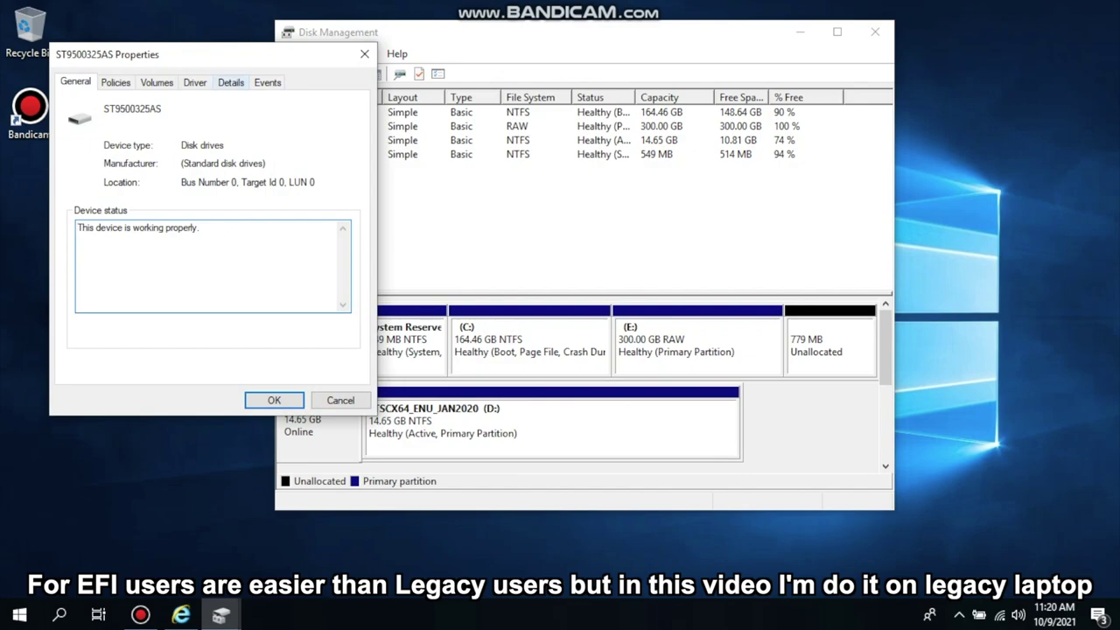
pyautogui.click(231, 81)
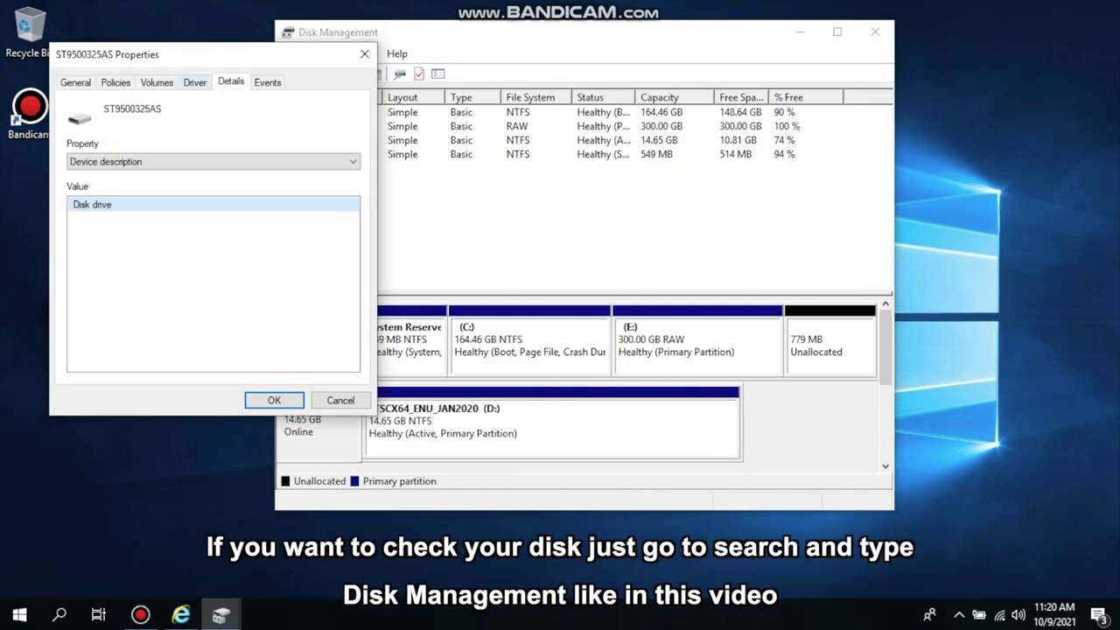
pyautogui.hotkey('ctrl', 'shift', 'Tab')
pyautogui.hotkey('ctrl', 'shift', 'Tab')
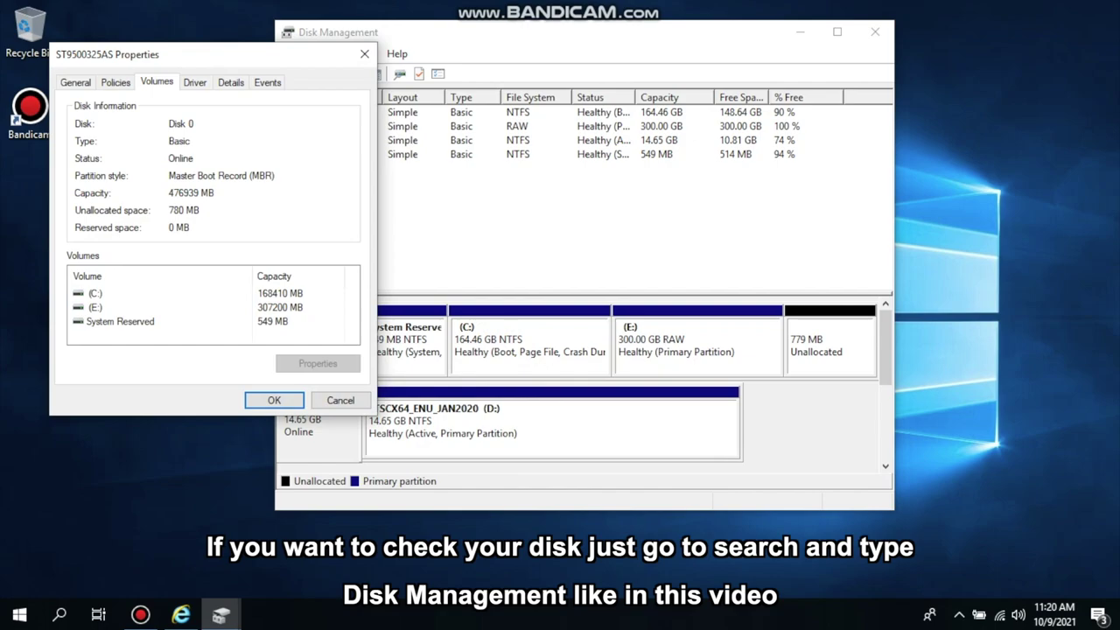
pyautogui.click(365, 54)
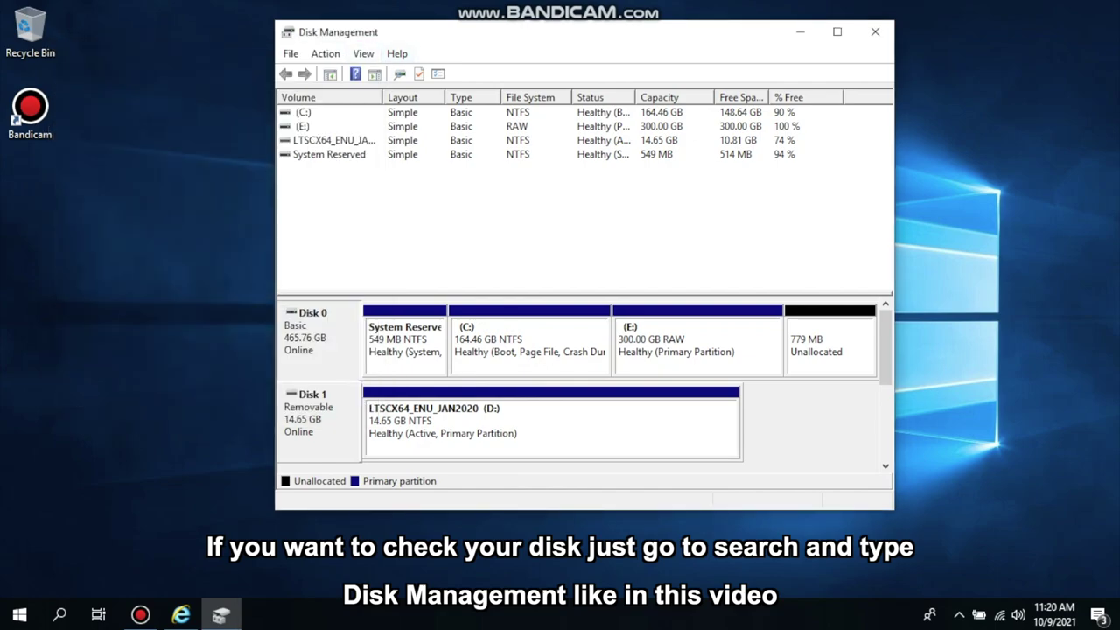
pyautogui.click(875, 31)
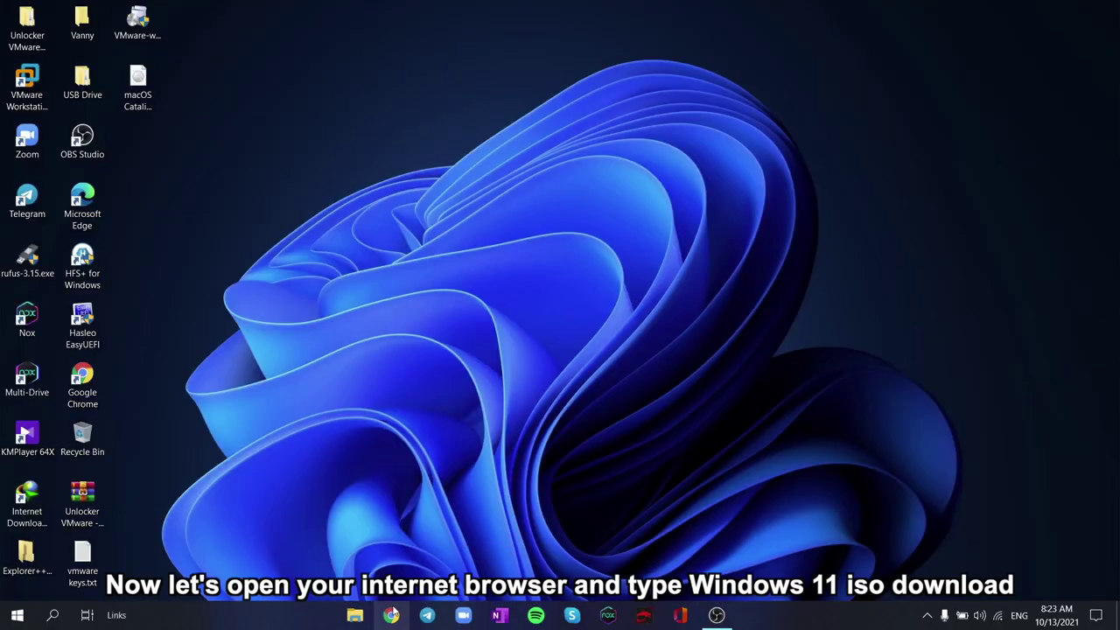
# Launch Chrome and search Google for 'microsoft windows 11 iso download'.
pyautogui.click(392, 614)
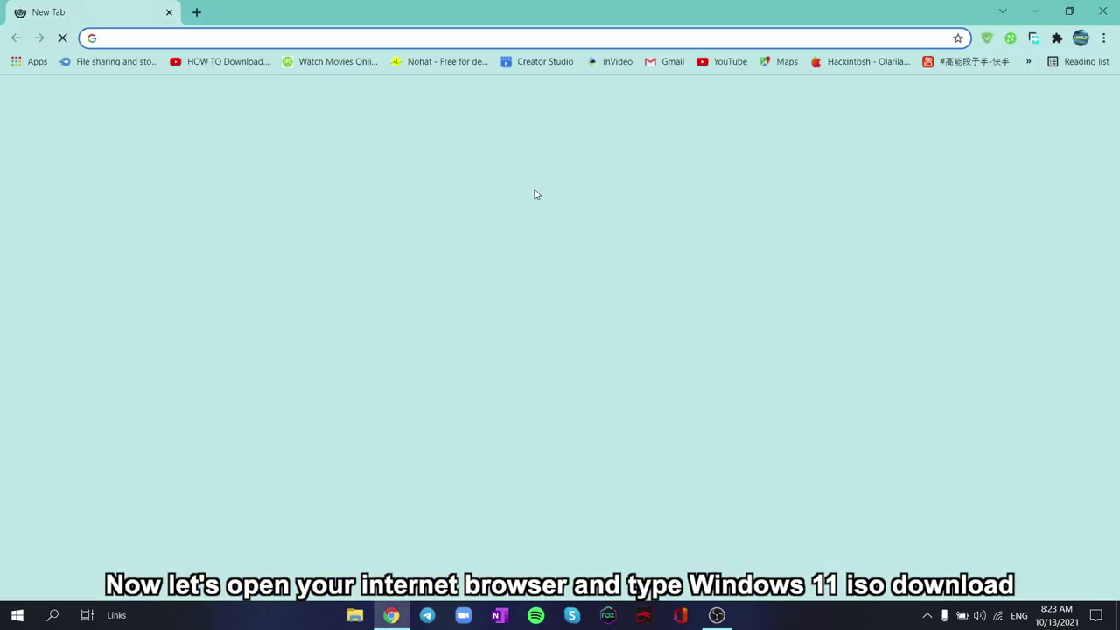
pyautogui.click(229, 39)
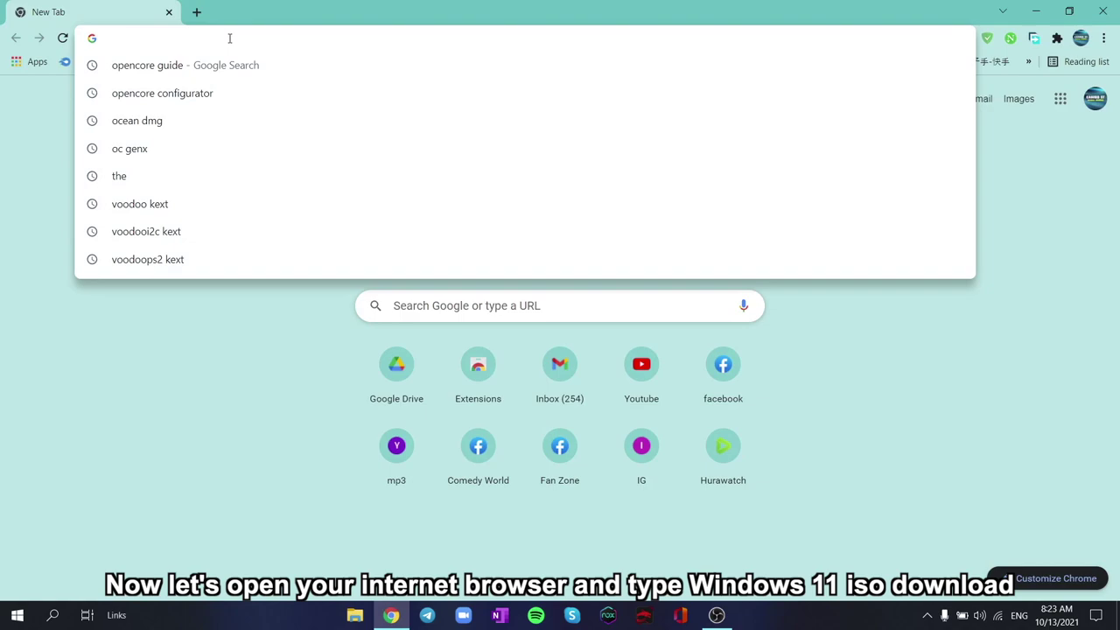
pyautogui.write('micr')
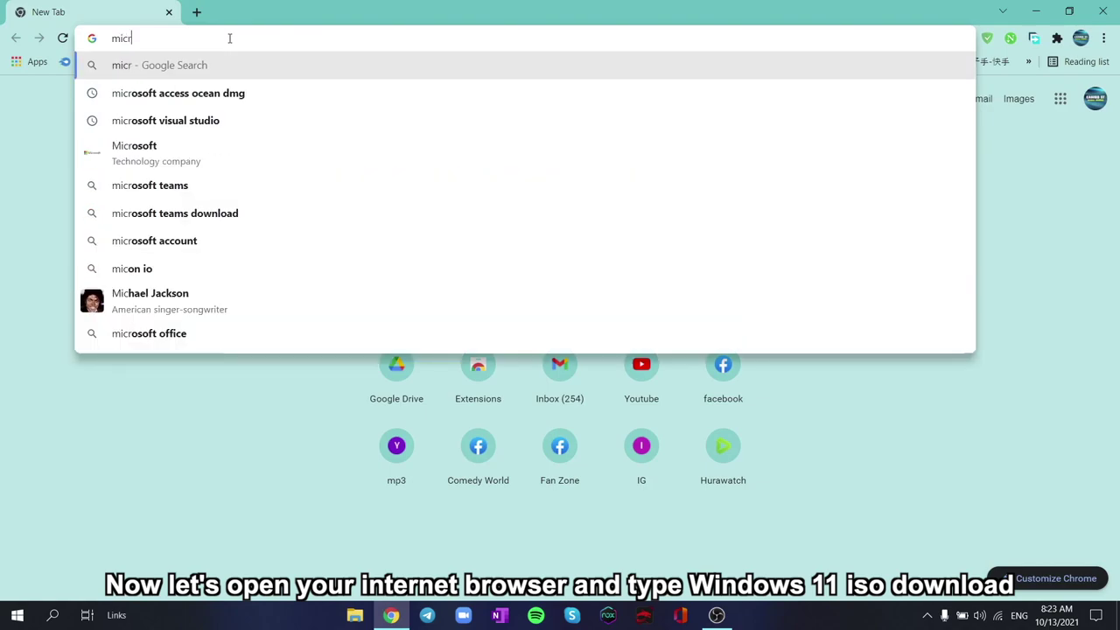
pyautogui.write('osof')
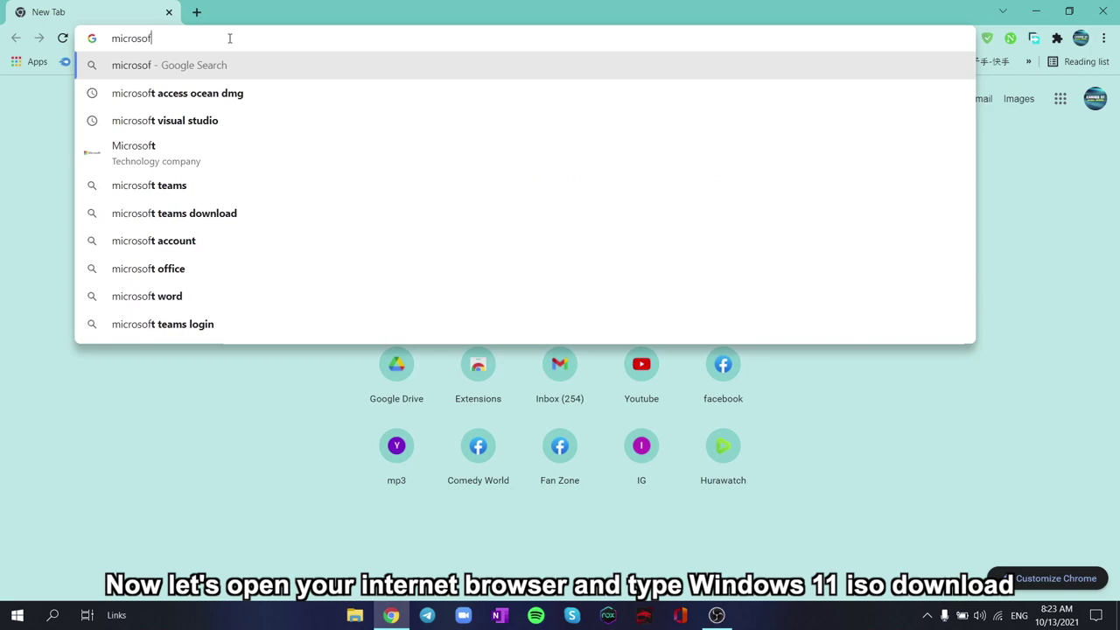
pyautogui.write('t windows')
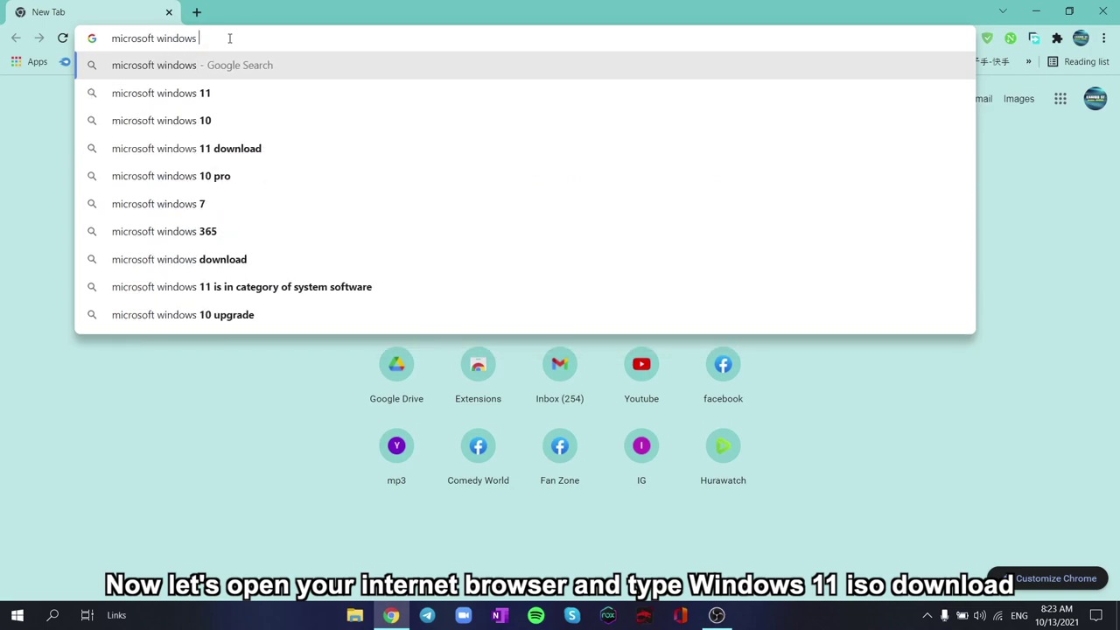
pyautogui.write(' 11 i')
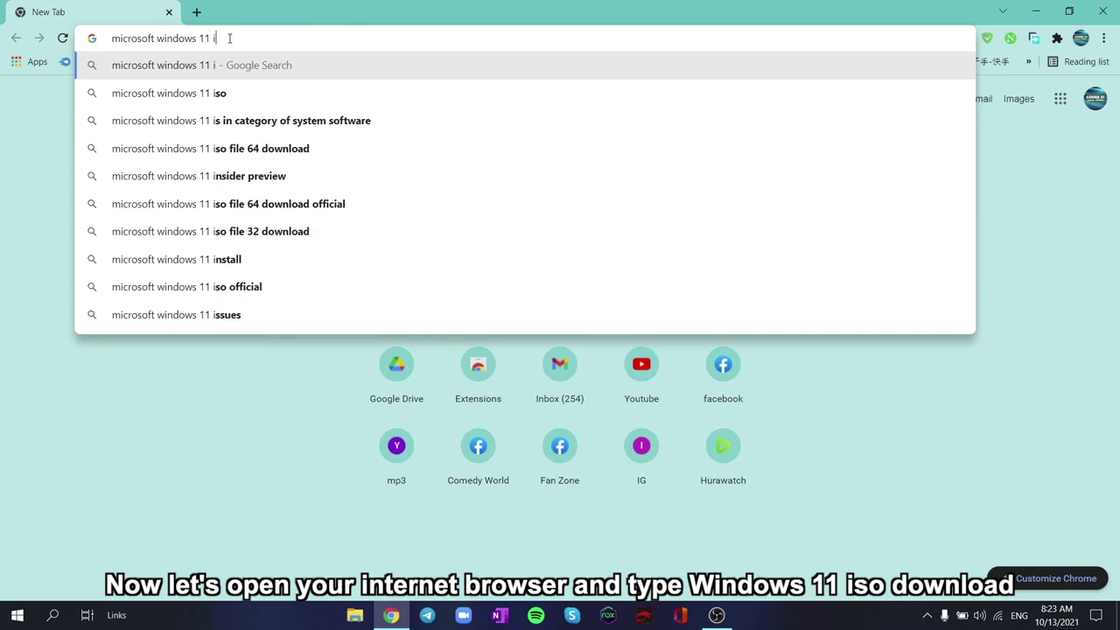
pyautogui.write('so download')
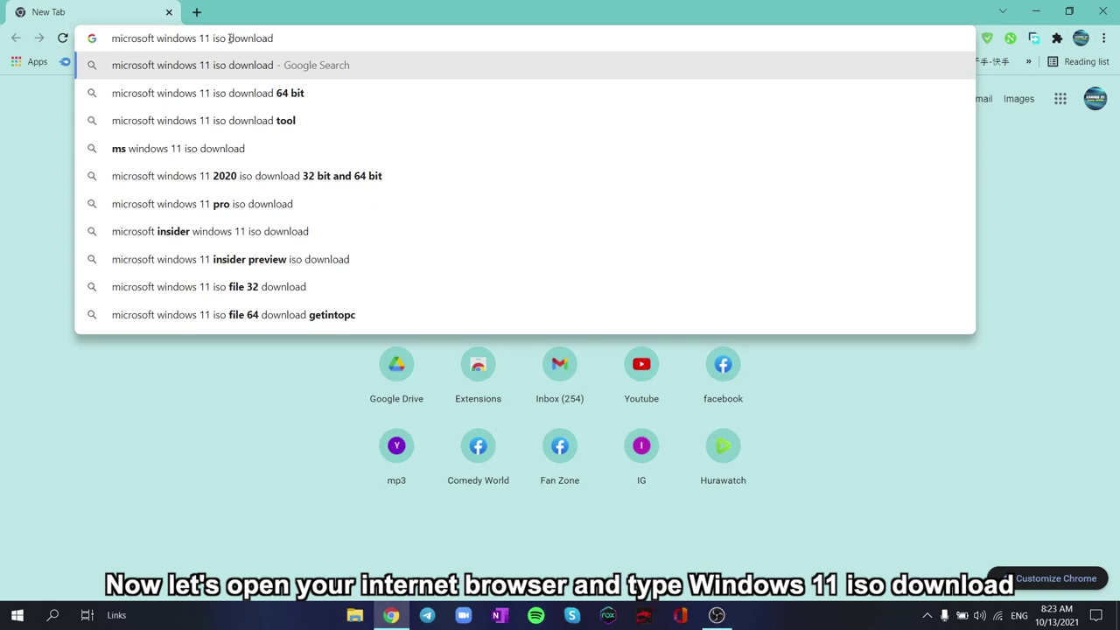
pyautogui.press('Return')
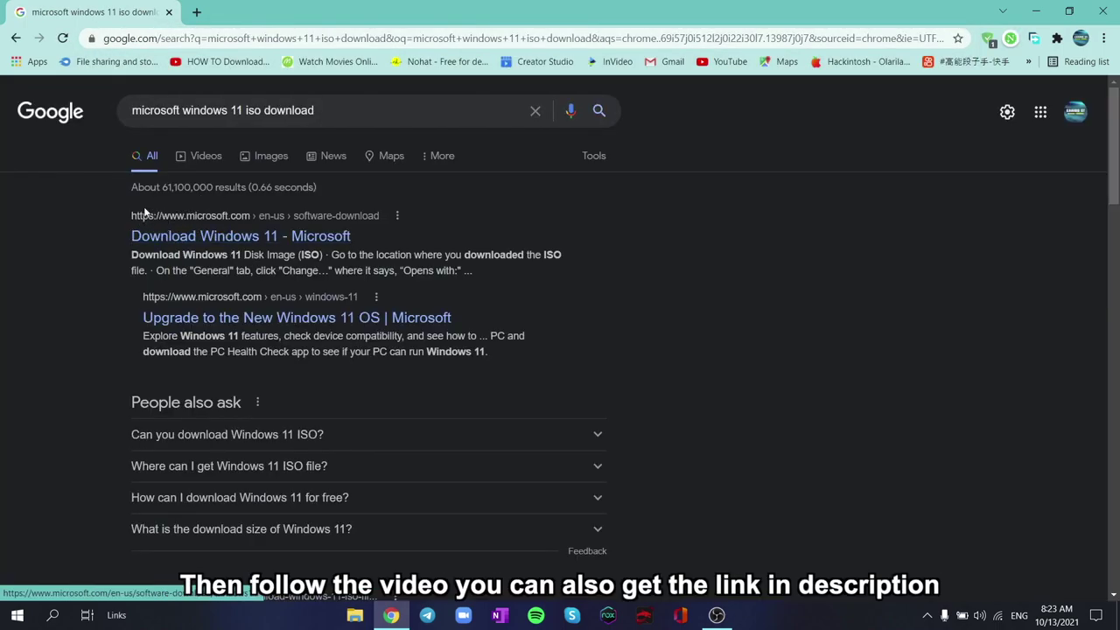
# On Microsoft's Download Windows 11 page, select the Windows 11 disk image and request its download.
pyautogui.click(230, 236)
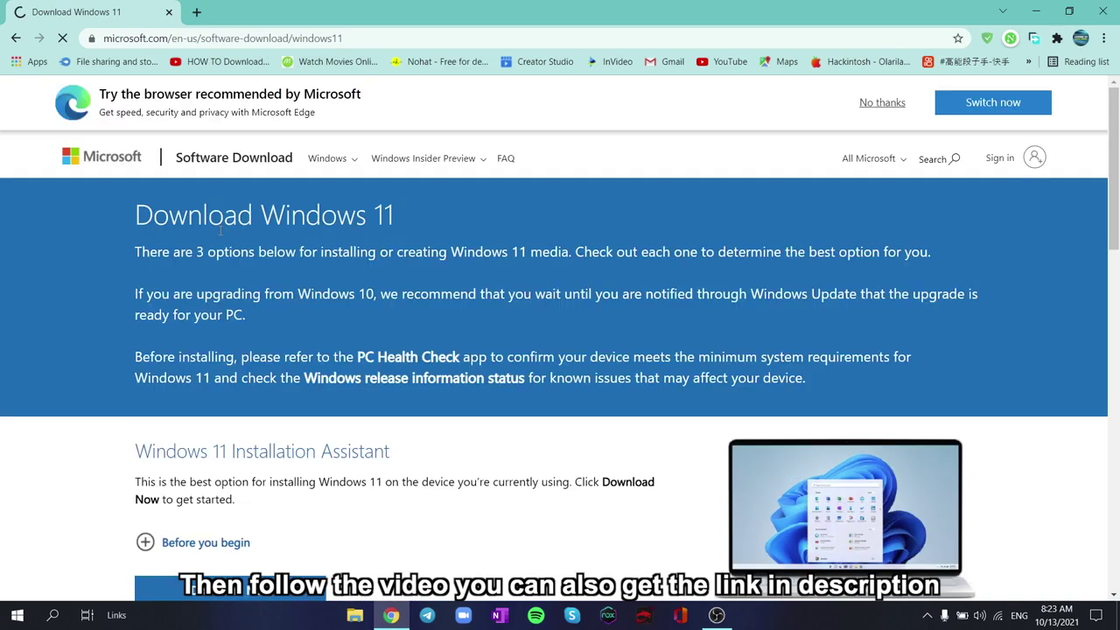
pyautogui.scroll(-4, 232, 290)
pyautogui.scroll(-2, 232, 291)
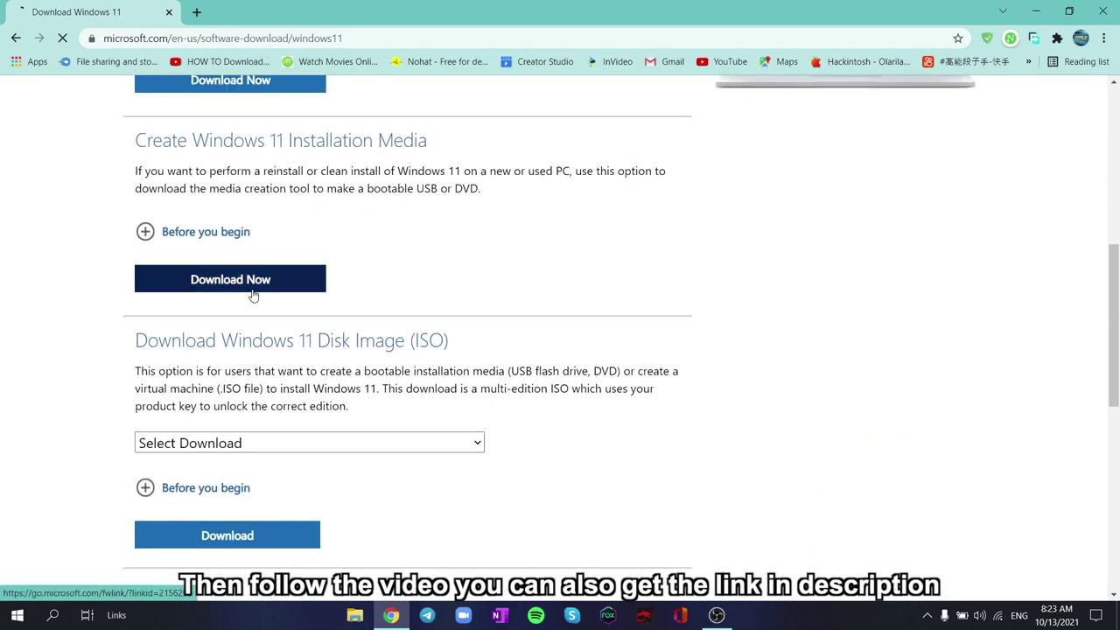
pyautogui.scroll(3, 249, 292)
pyautogui.scroll(-5, 245, 381)
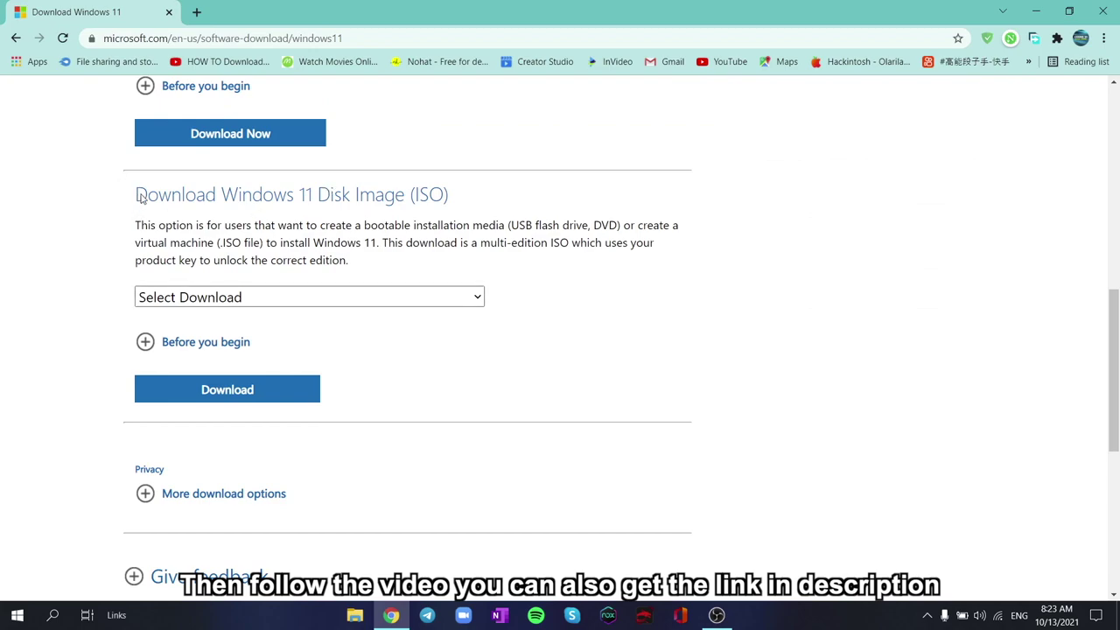
pyautogui.moveTo(135, 194); pyautogui.dragTo(451, 205)
pyautogui.click(473, 237)
pyautogui.click(380, 299)
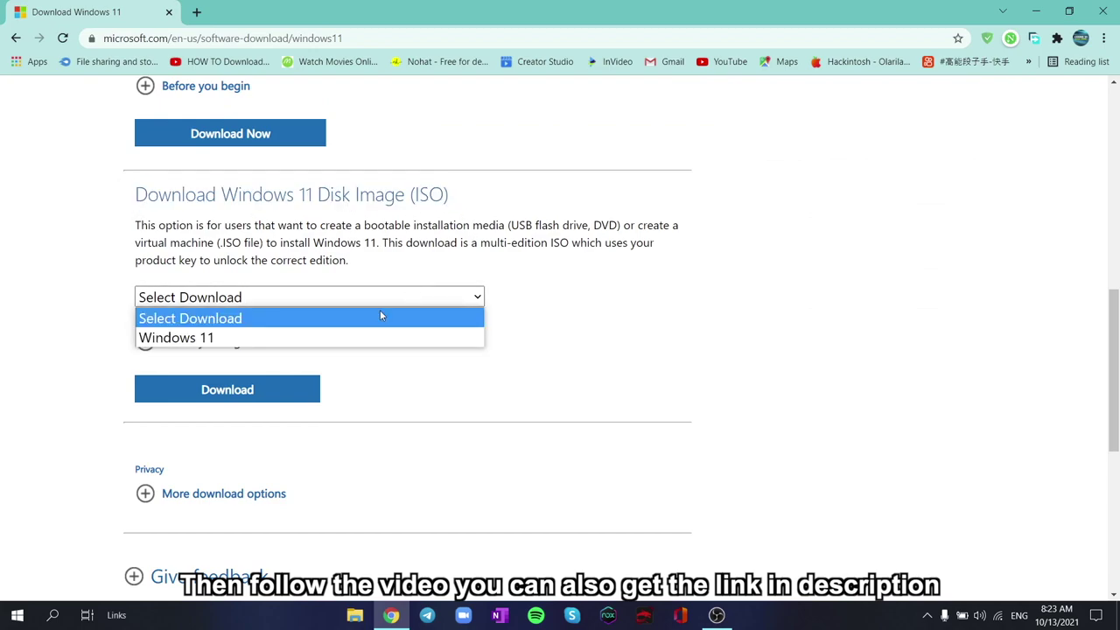
pyautogui.click(188, 339)
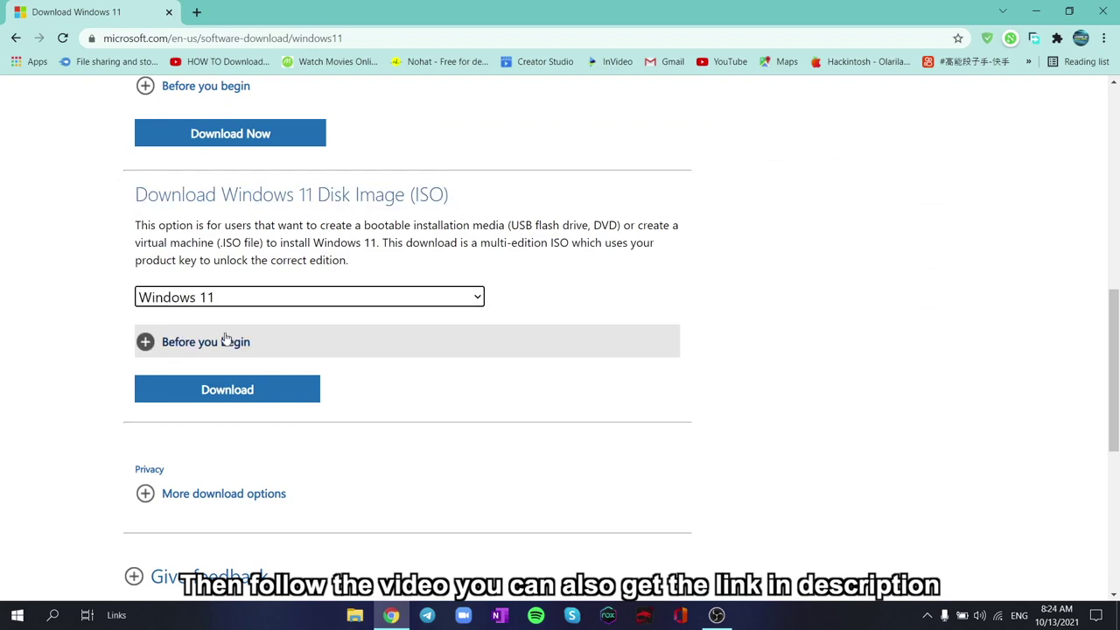
pyautogui.click(248, 393)
# Choose English International as the product language and confirm it.
pyautogui.scroll(-3, 280, 371)
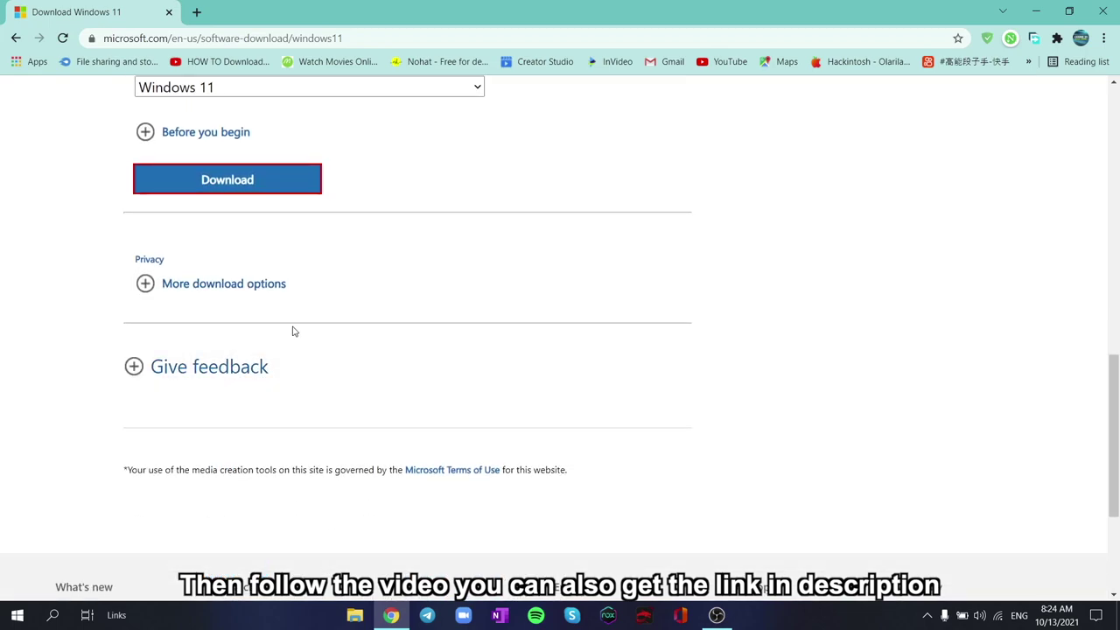
pyautogui.scroll(-2, 269, 307)
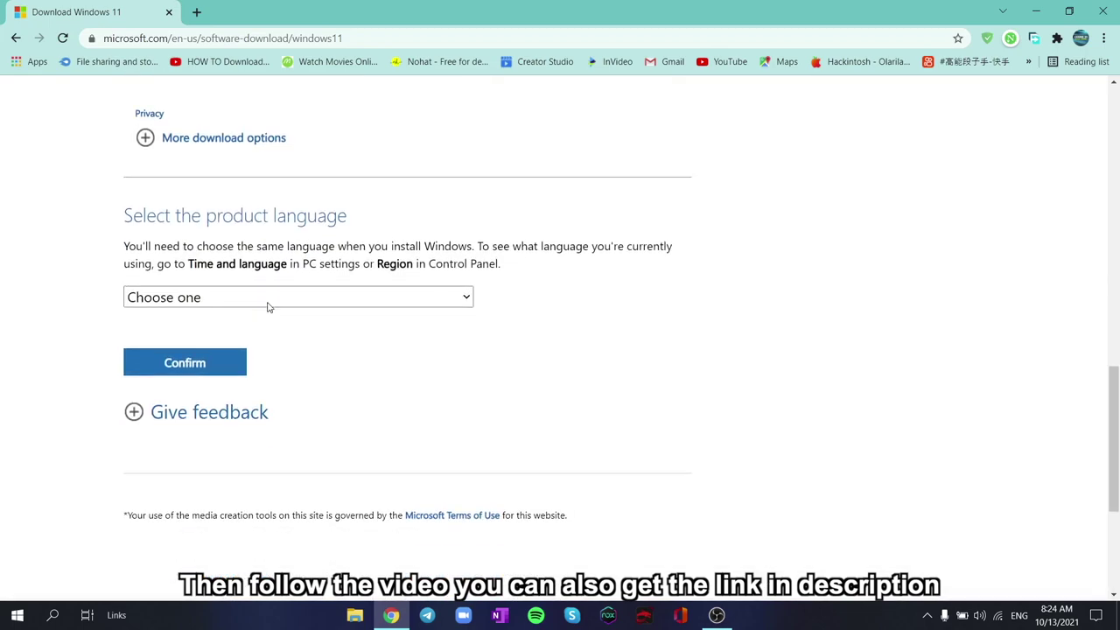
pyautogui.click(264, 308)
pyautogui.click(265, 307)
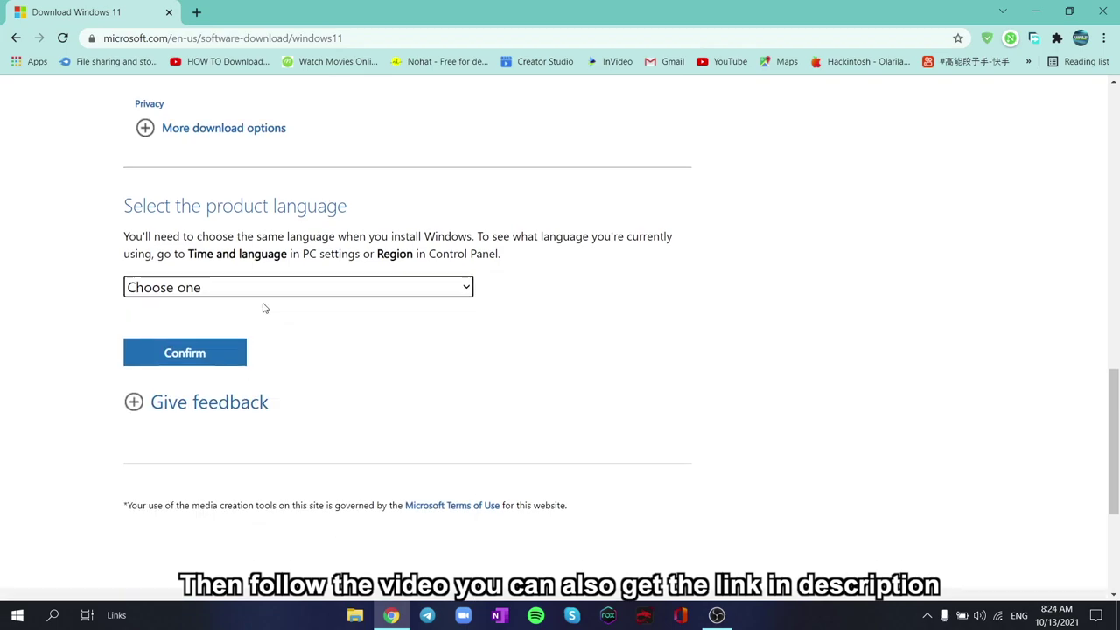
pyautogui.scroll(-2, 265, 307)
pyautogui.click(458, 160)
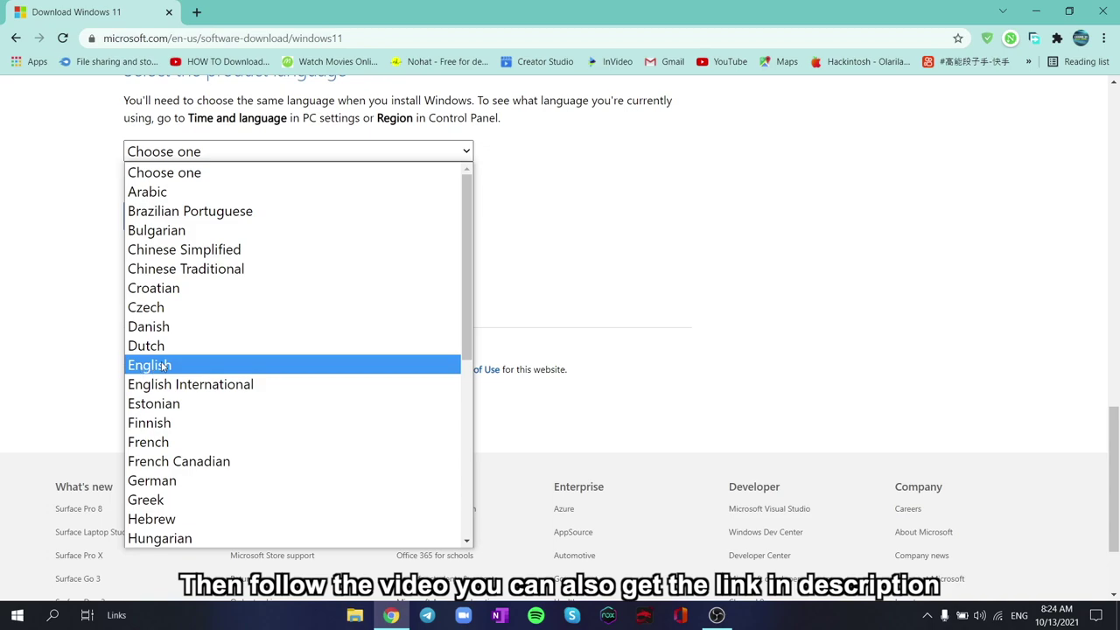
pyautogui.click(185, 385)
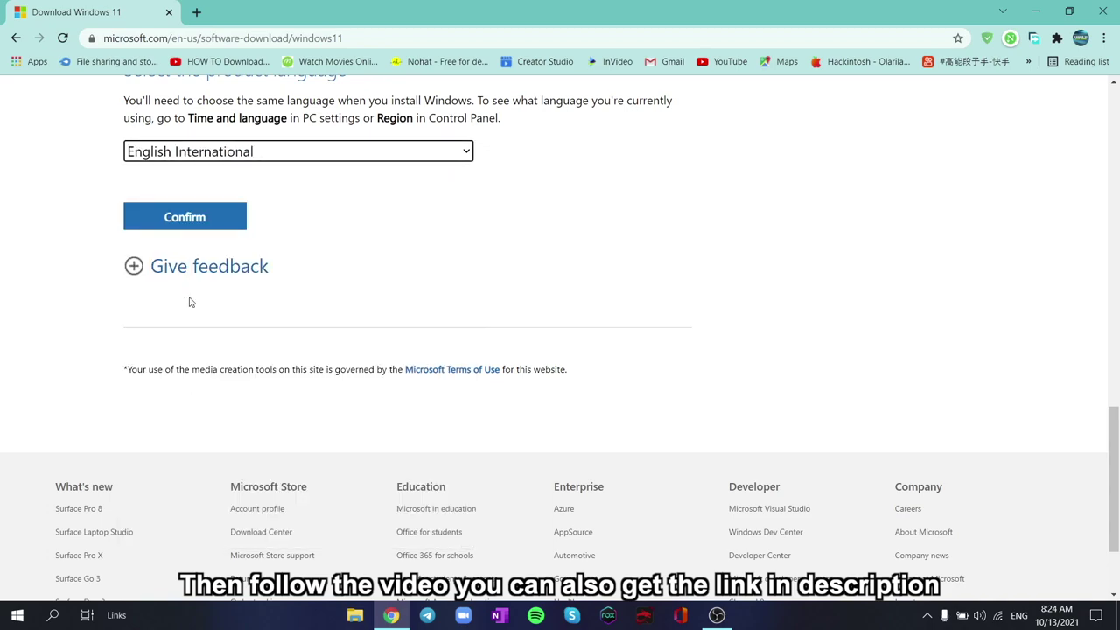
pyautogui.click(193, 228)
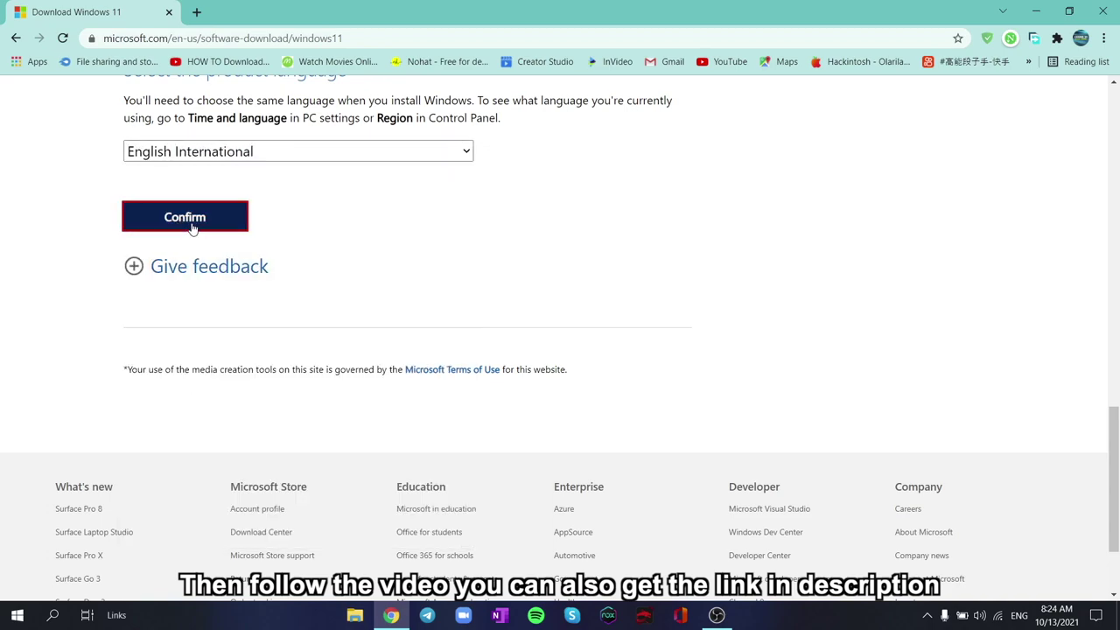
# Start the 64-bit download, cancel the IDM dialog since the ISO exists, and minimize Chrome.
pyautogui.scroll(3, 190, 227)
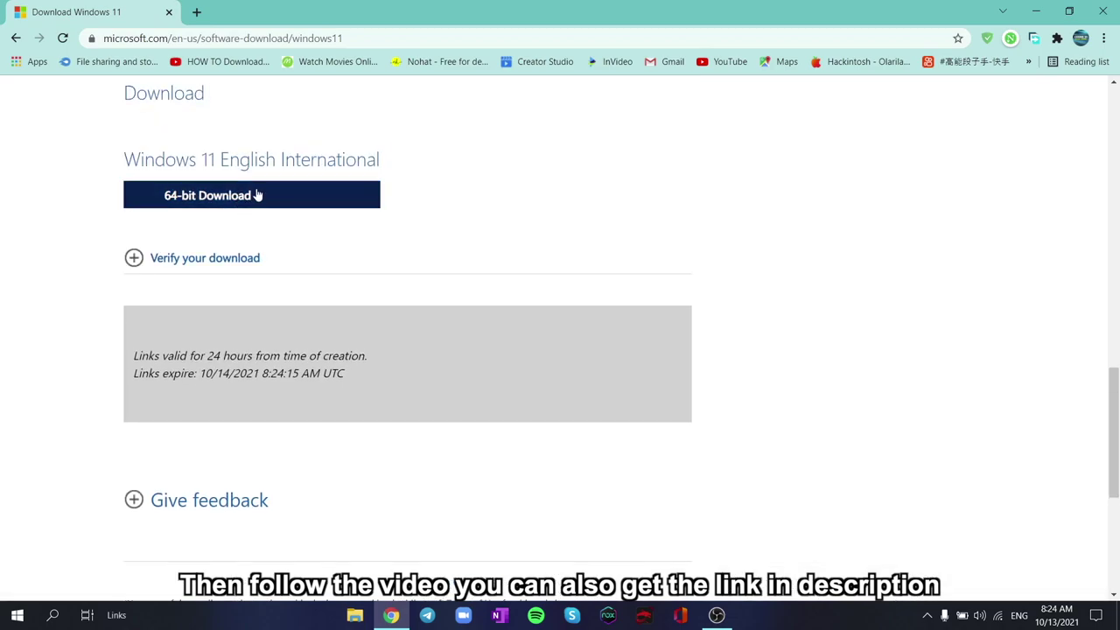
pyautogui.click(191, 206)
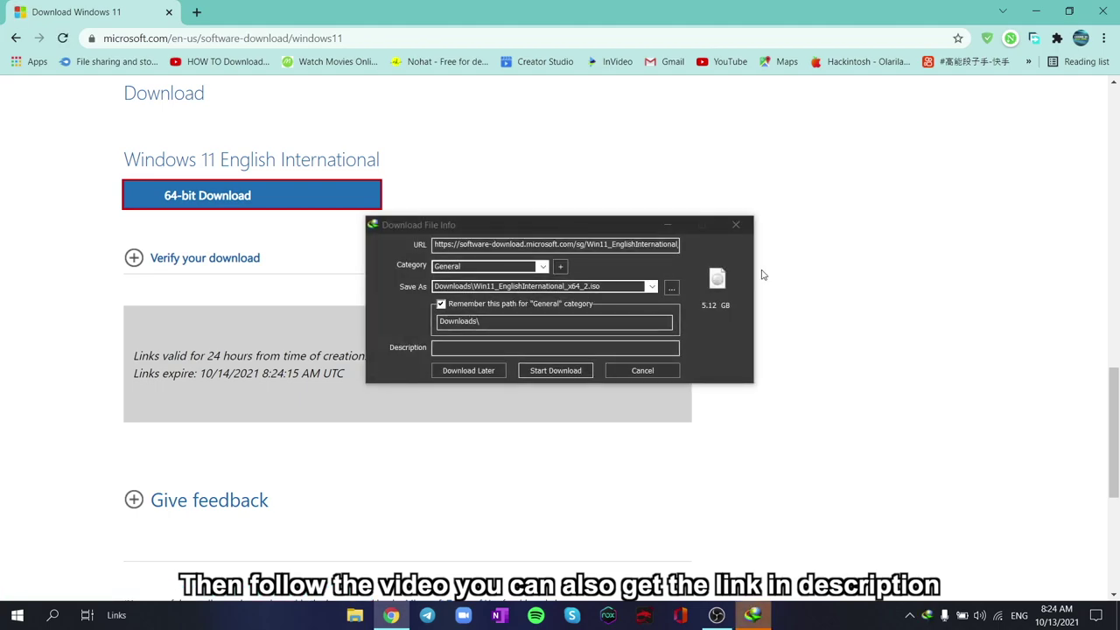
pyautogui.click(706, 300)
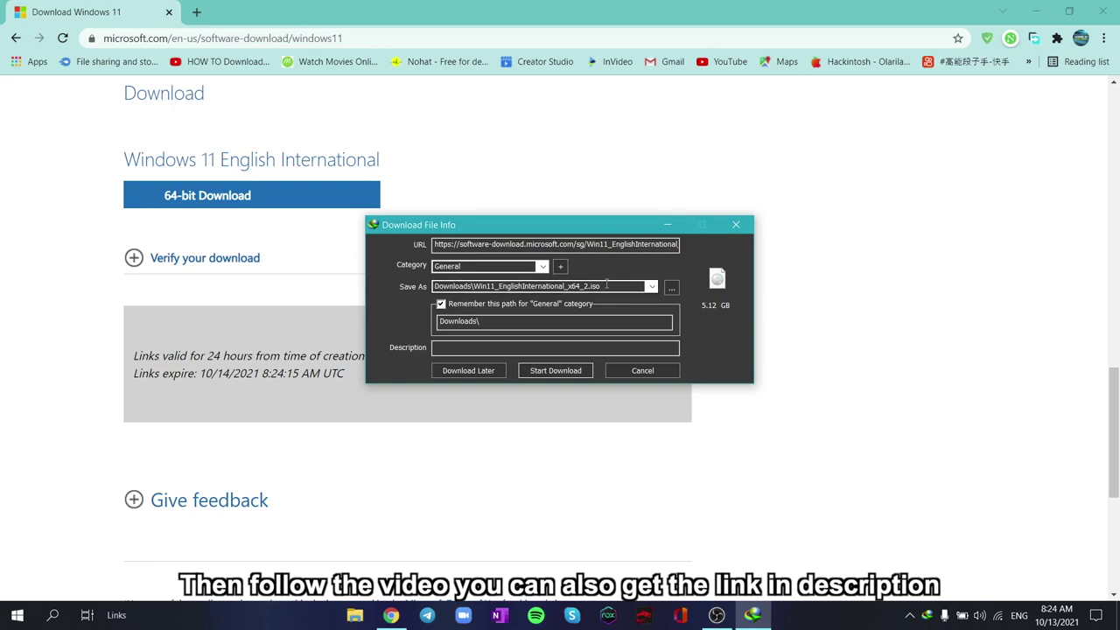
pyautogui.click(744, 226)
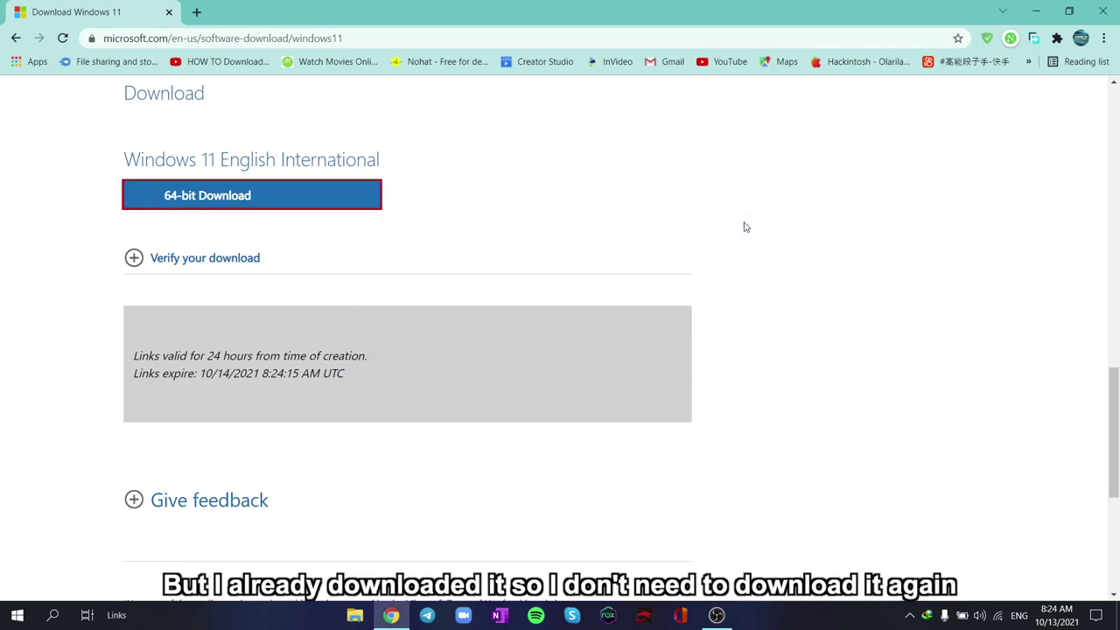
pyautogui.click(1103, 11)
pyautogui.click(355, 615)
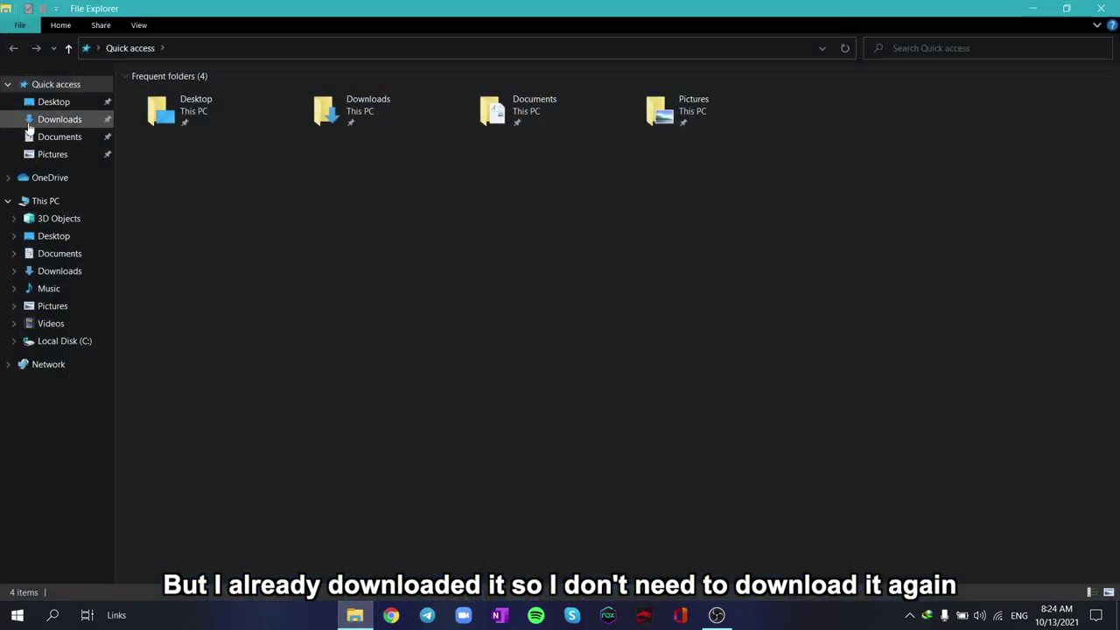
# Verify Win11_EnglishInternational_x64.iso is in Downloads, then return to Chrome and type 'rufus'.
pyautogui.click(29, 125)
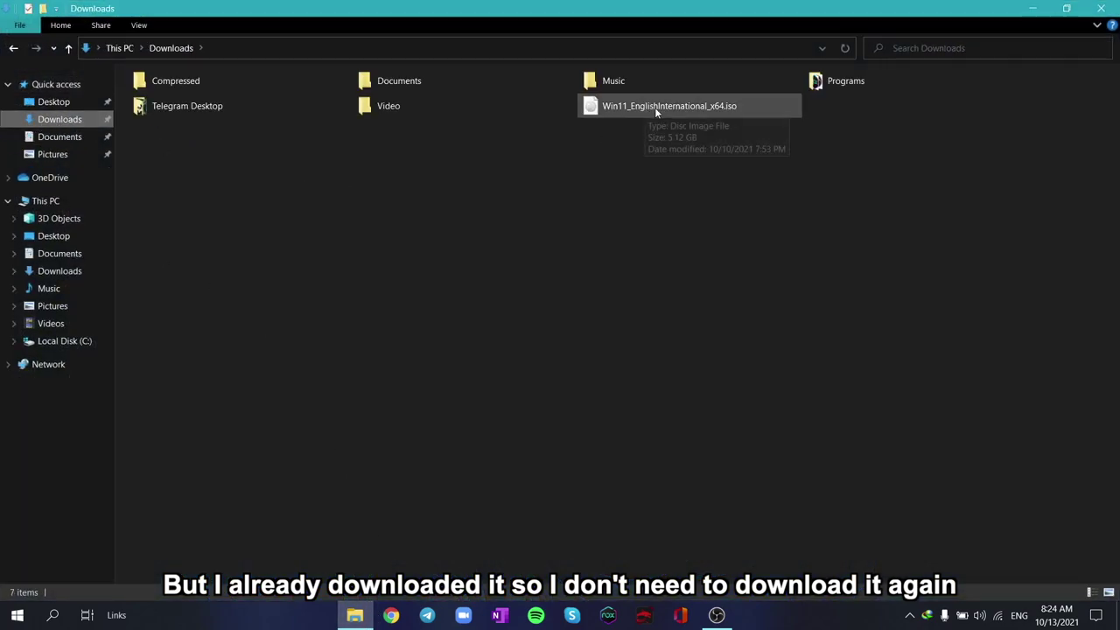
pyautogui.press('super+d')
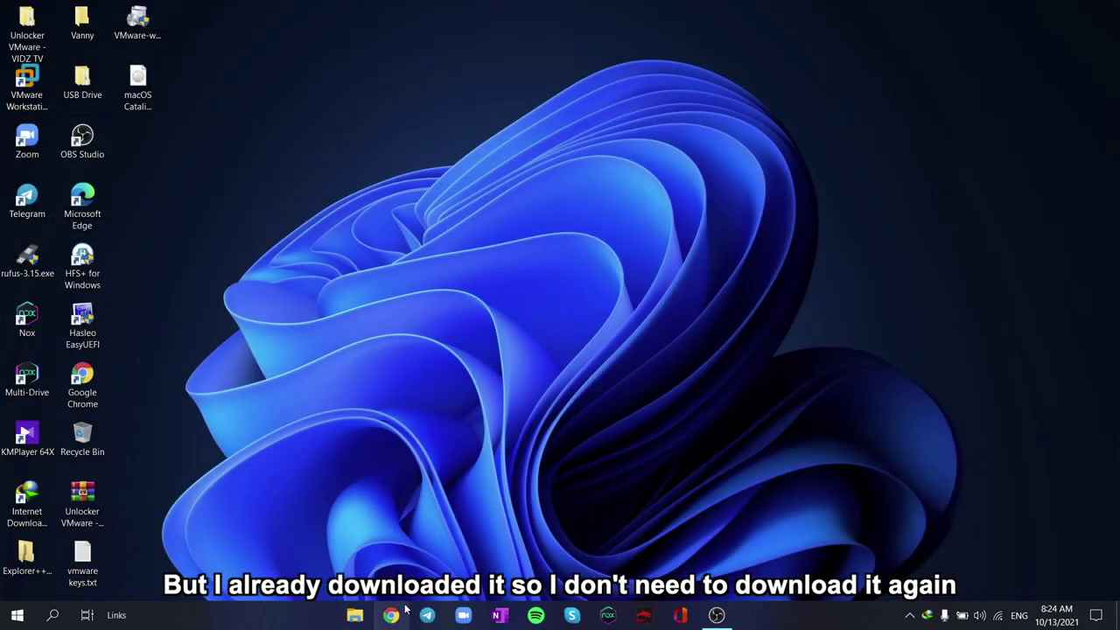
pyautogui.click(392, 615)
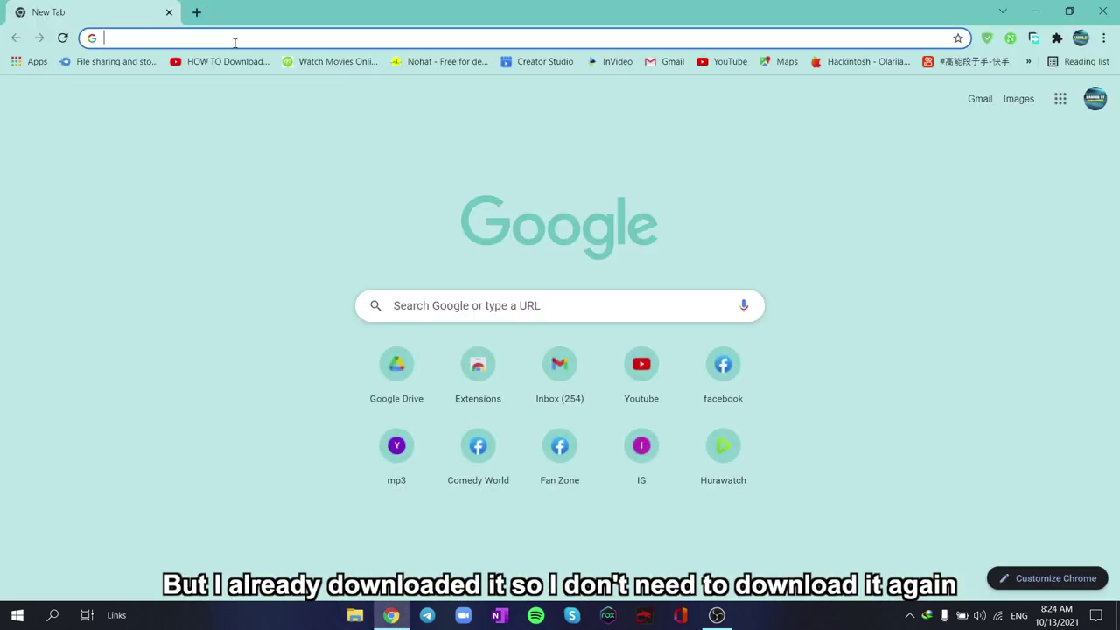
pyautogui.write('ru')
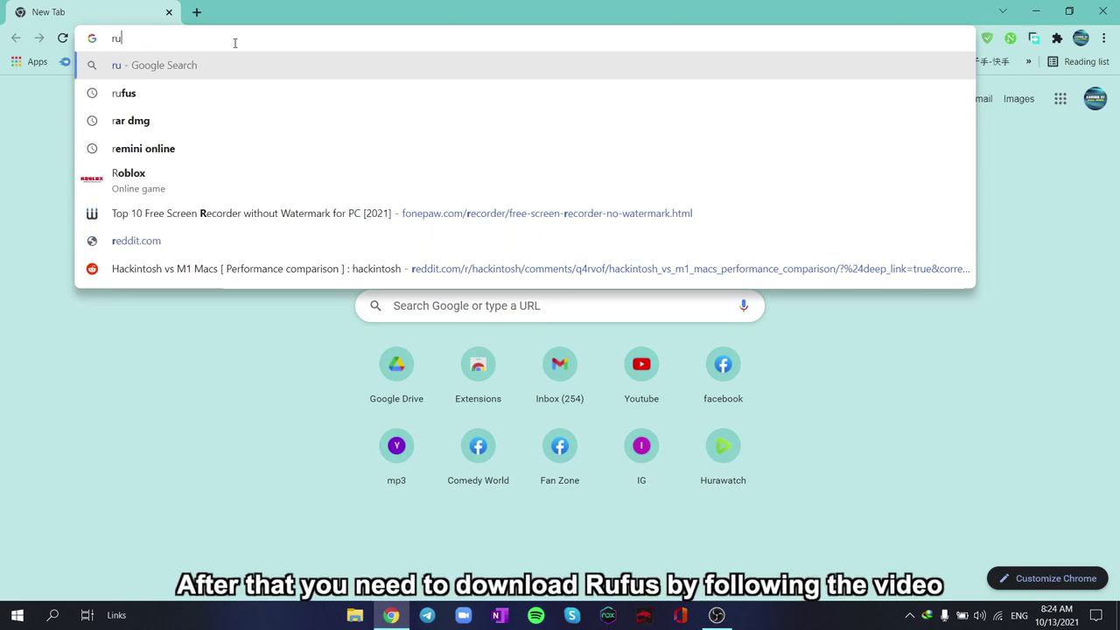
pyautogui.write('fus')
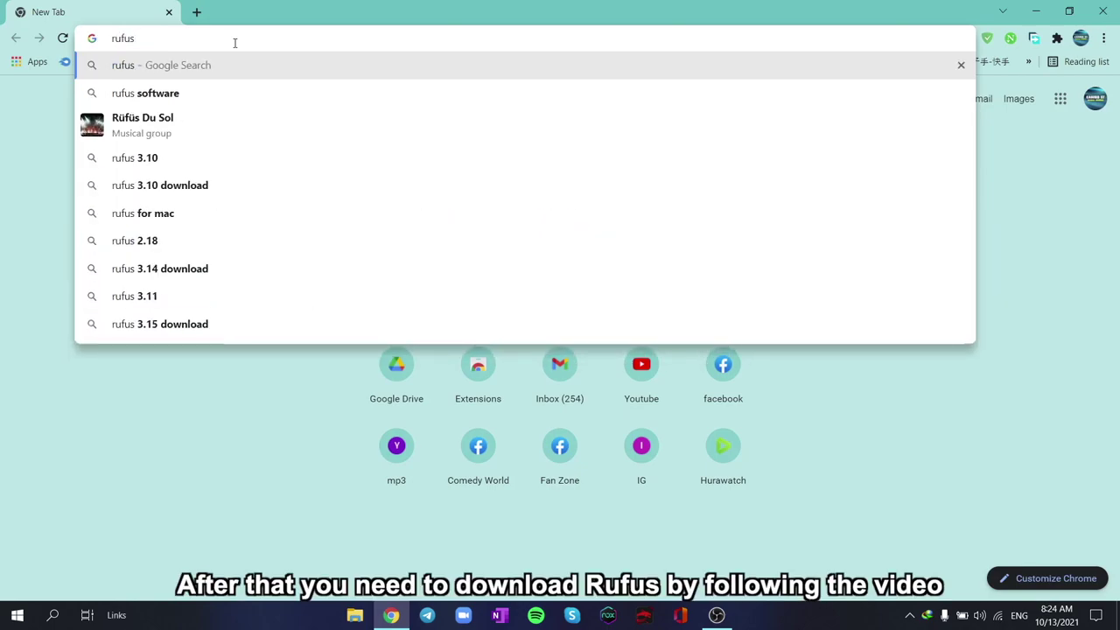
# Search for rufus, open rufus.ie, and download rufus-3.15.exe through IDM.
pyautogui.hotkey('ctrl', 'a')
pyautogui.press('Return')
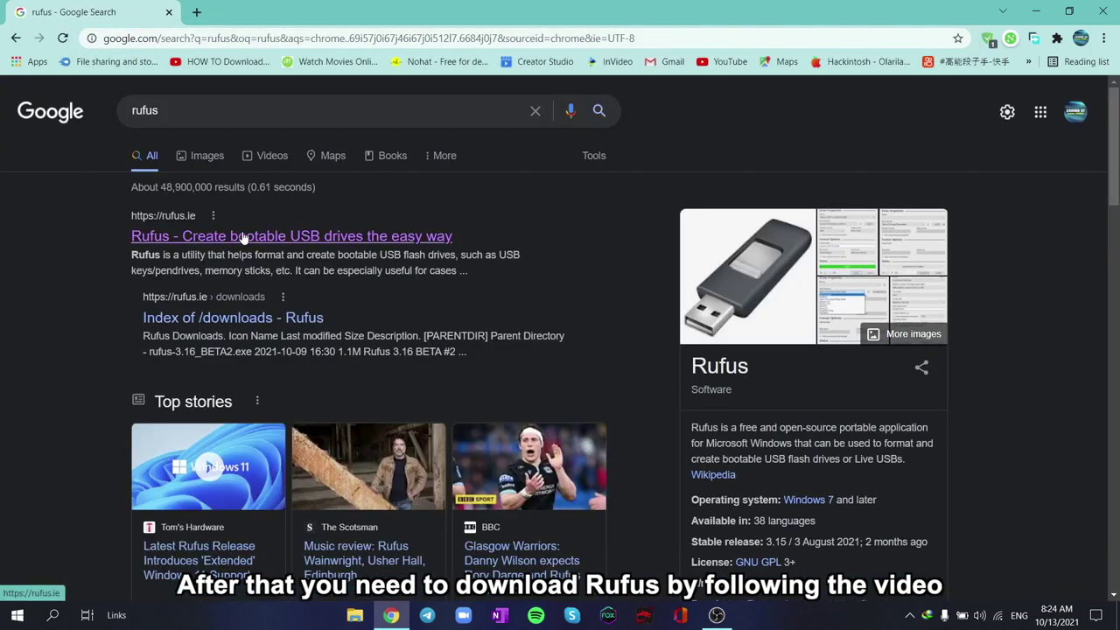
pyautogui.click(245, 236)
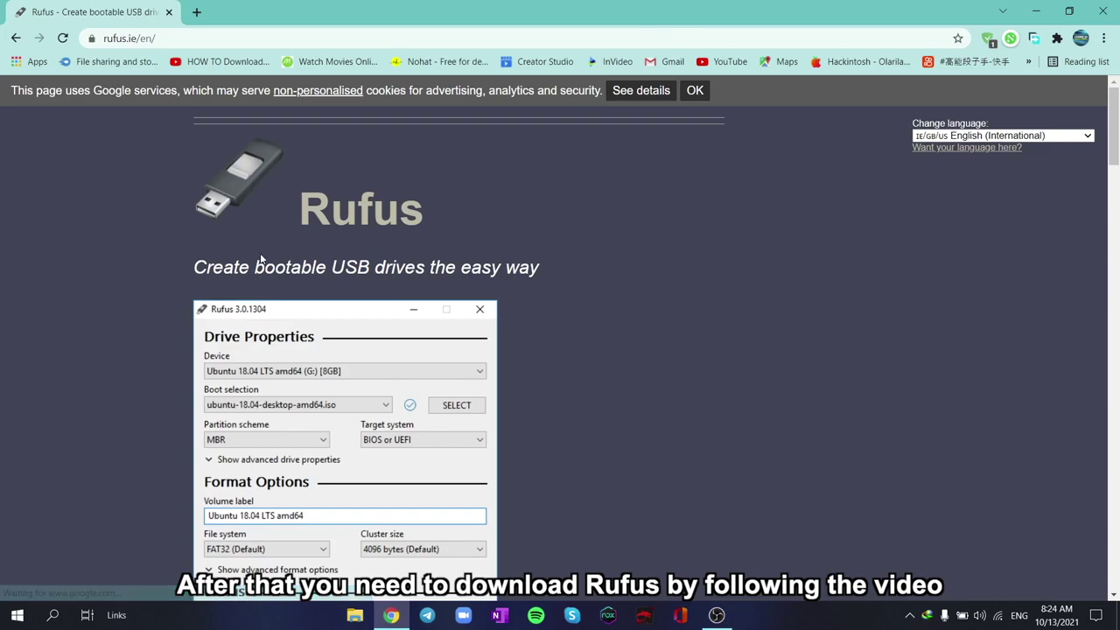
pyautogui.scroll(-8, 320, 318)
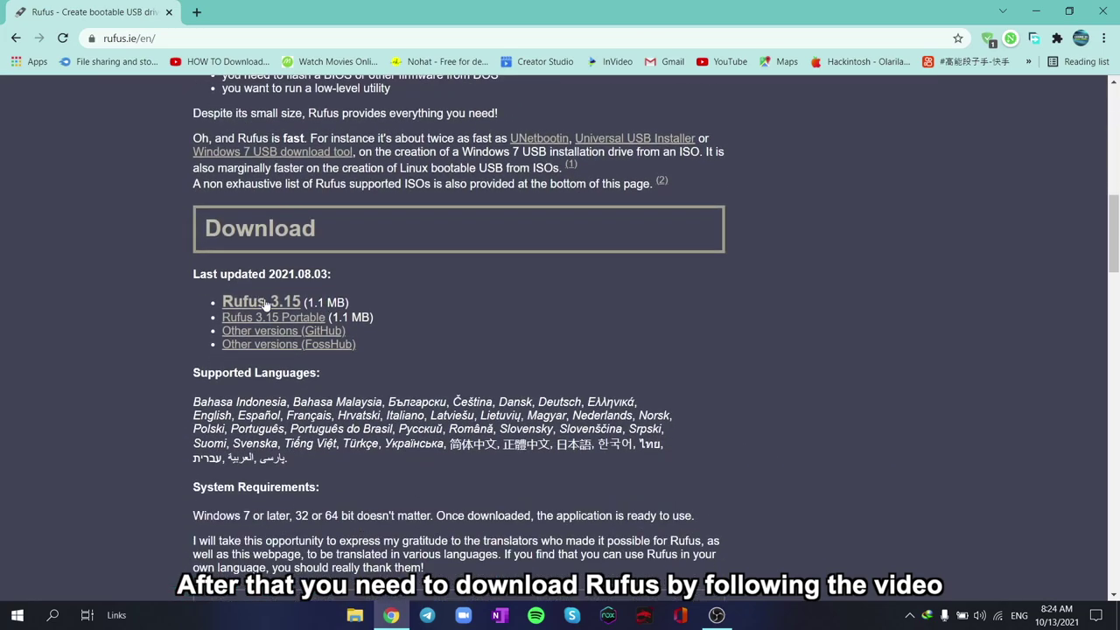
pyautogui.click(269, 302)
pyautogui.click(744, 368)
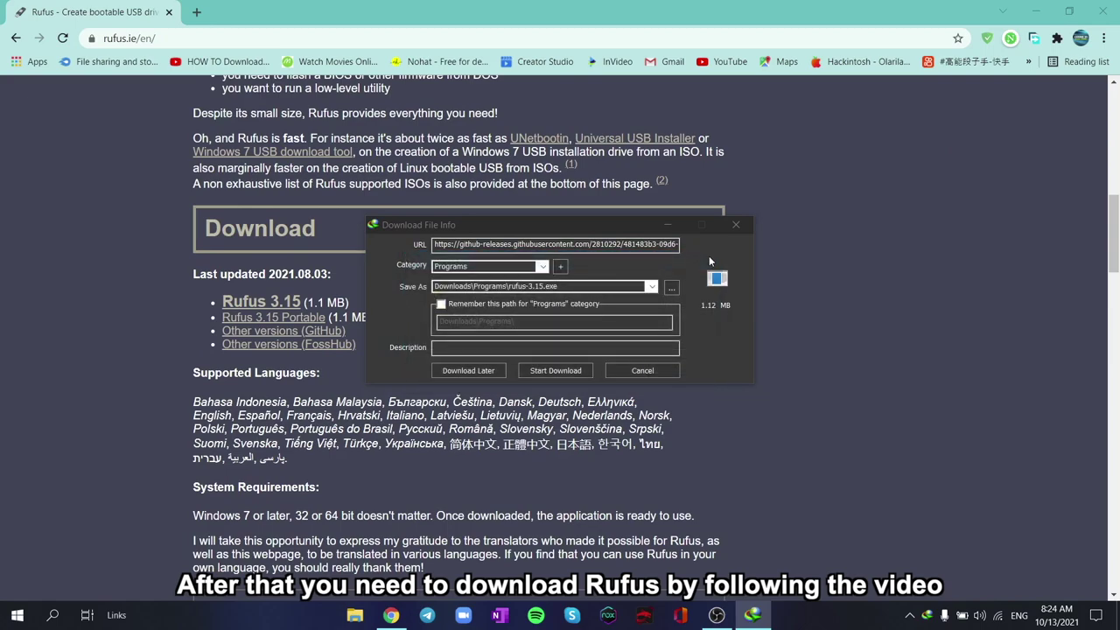
pyautogui.click(554, 371)
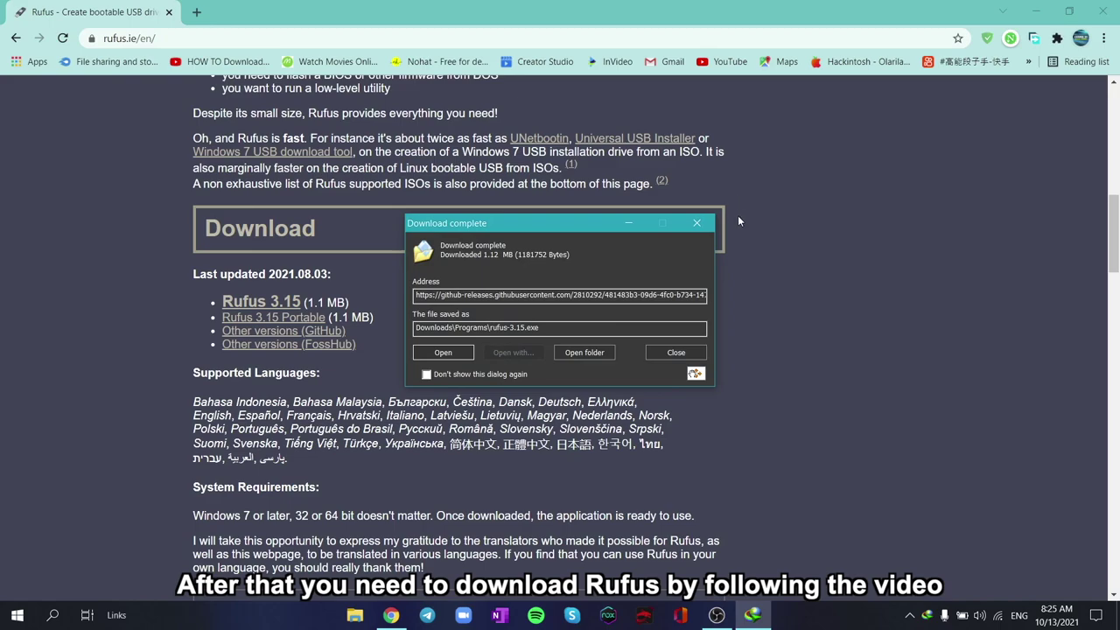
pyautogui.click(696, 225)
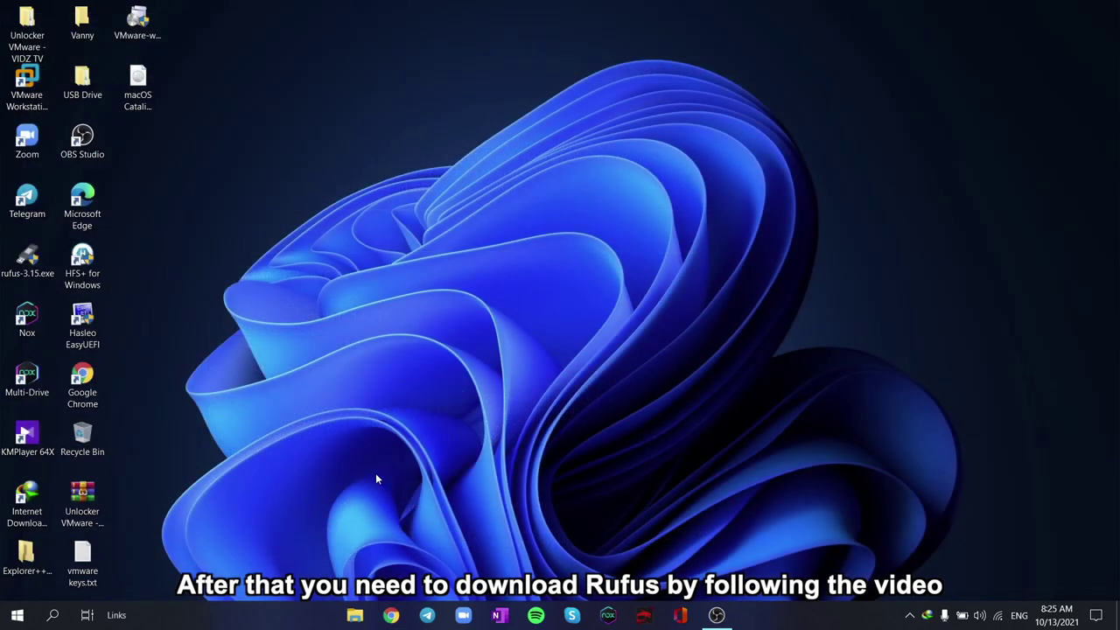
# Cut rufus-3.15.exe from Downloads\Programs and paste it into Downloads.
pyautogui.click(355, 615)
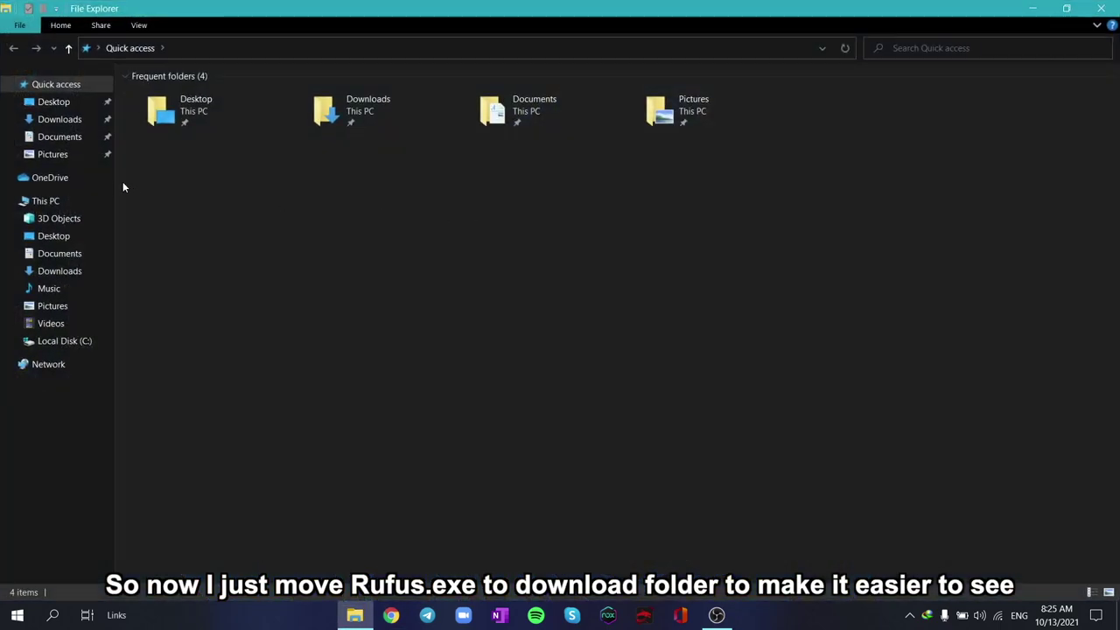
pyautogui.click(56, 122)
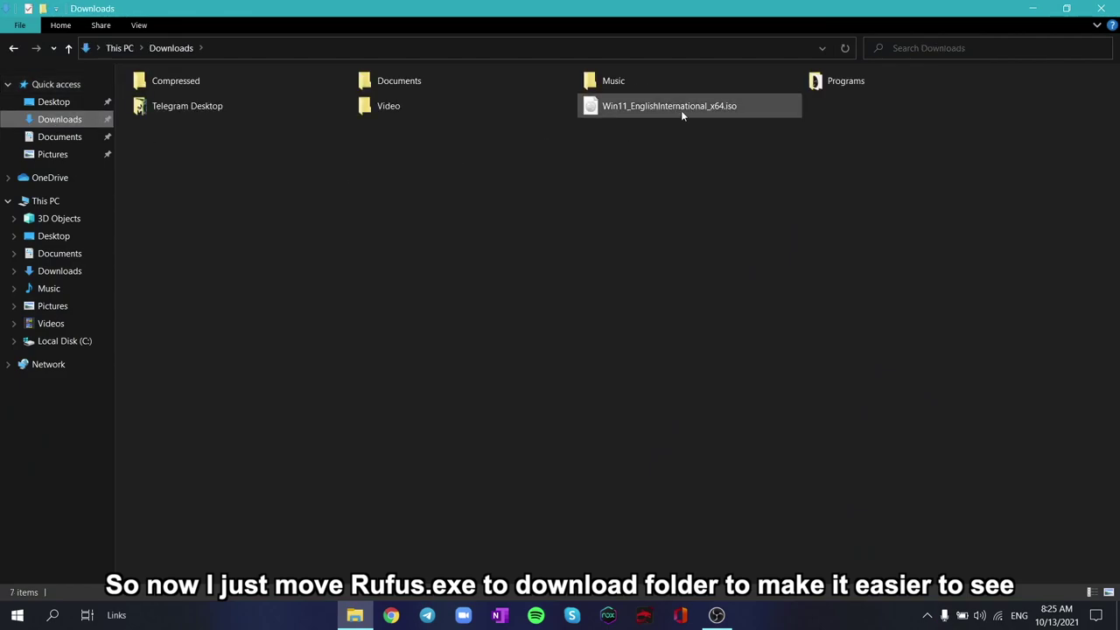
pyautogui.doubleClick(847, 81)
pyautogui.click(176, 145)
pyautogui.rightClick(176, 146)
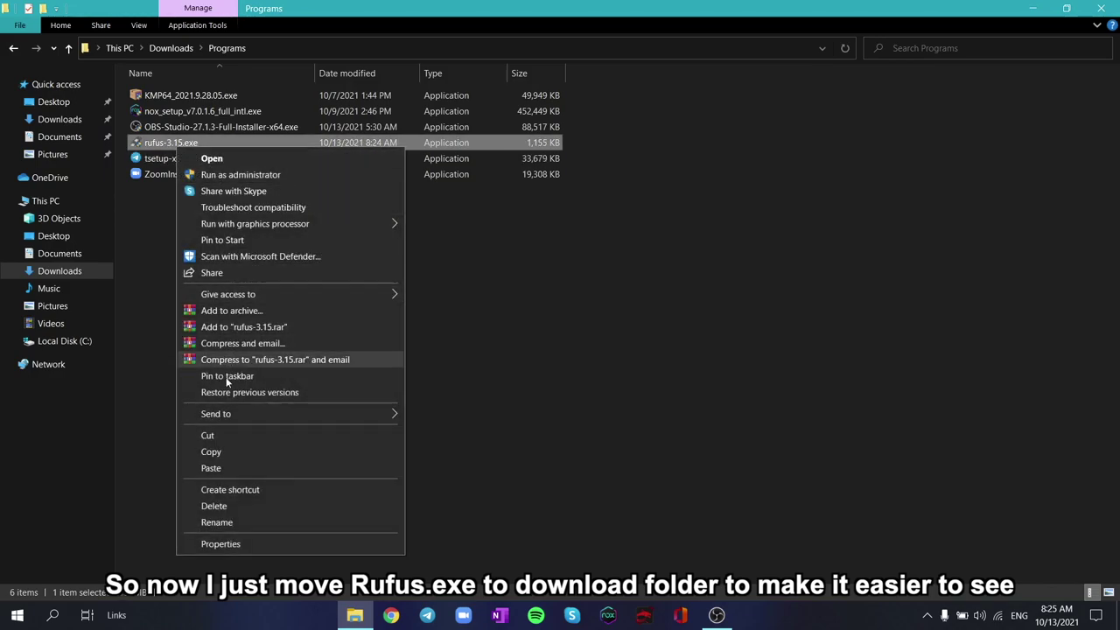
pyautogui.click(222, 437)
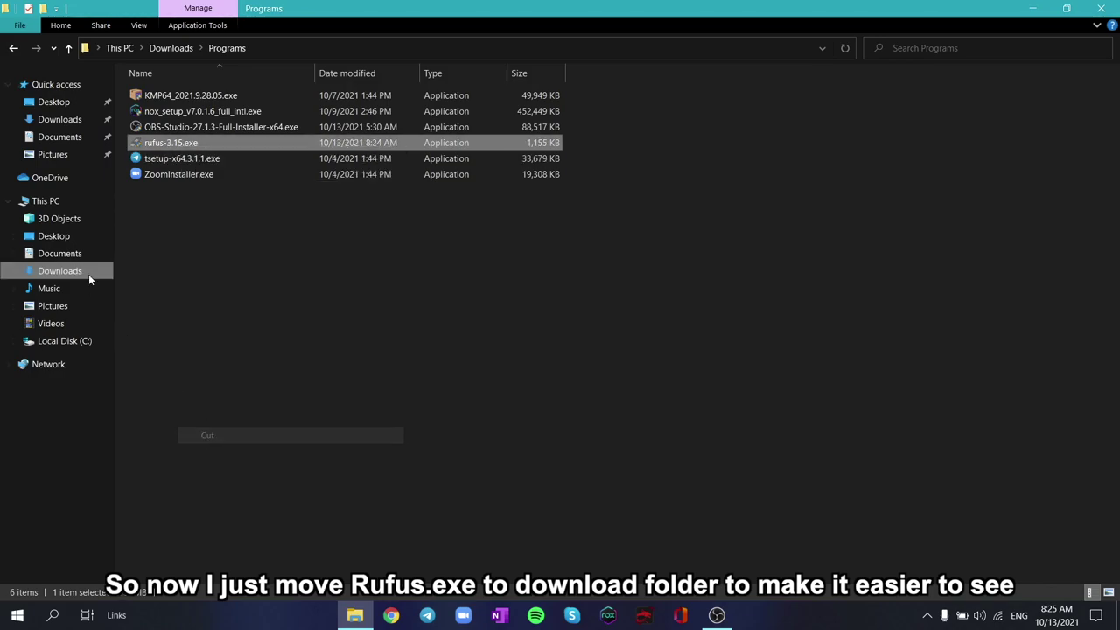
pyautogui.click(13, 49)
pyautogui.rightClick(605, 182)
pyautogui.click(647, 287)
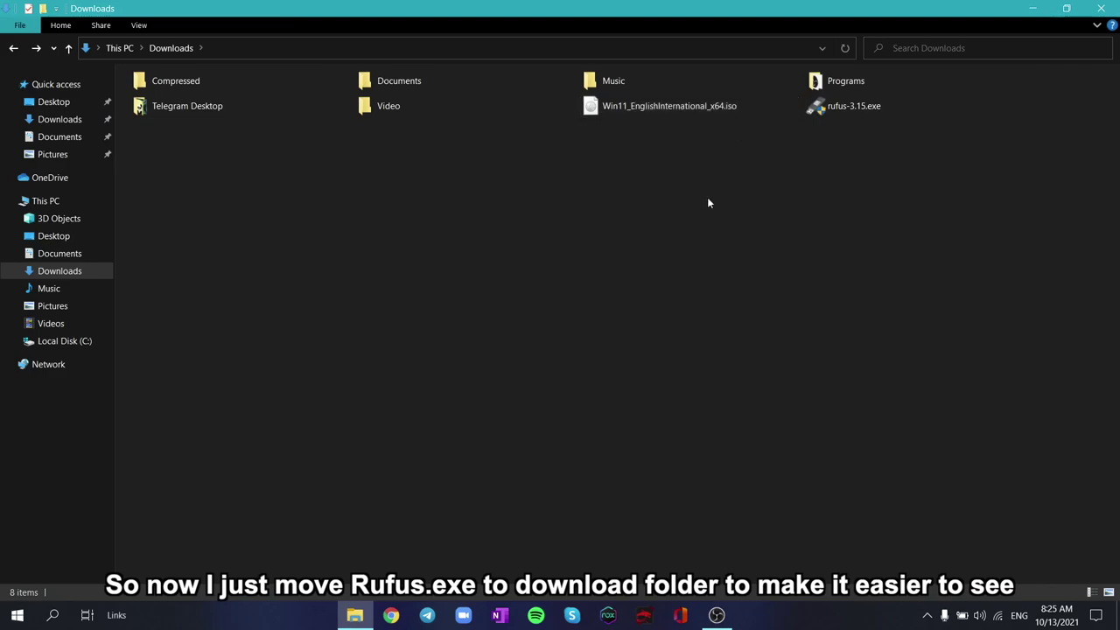
# Open the Format dialog for USB 1 (D:), check its 14.8 GB capacity, then cancel and inspect the drive.
pyautogui.click(48, 200)
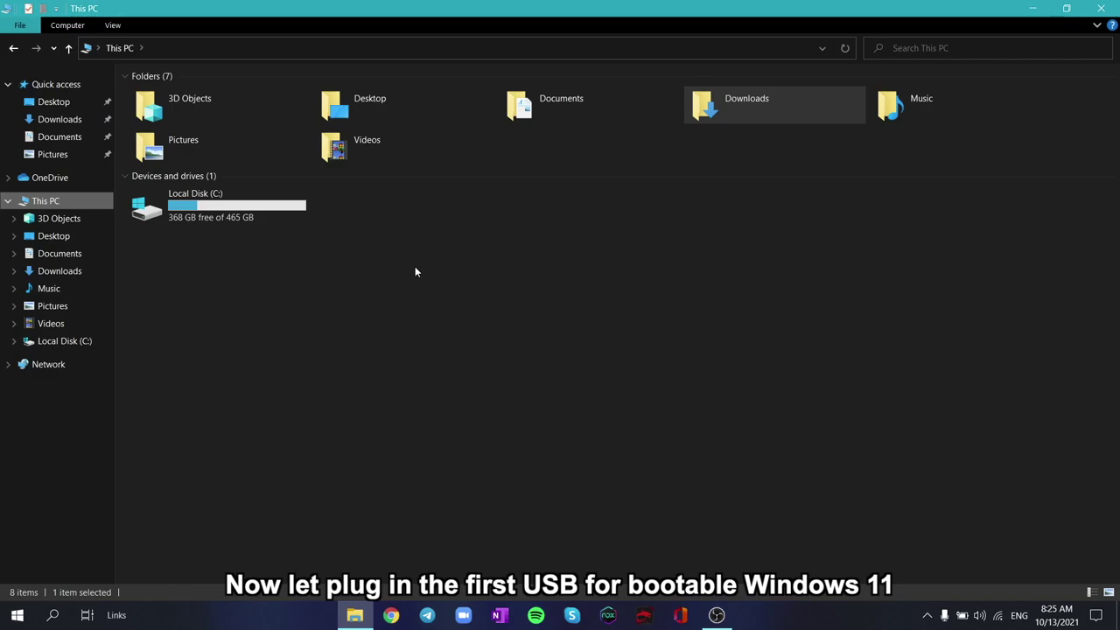
pyautogui.rightClick(422, 268)
pyautogui.click(381, 231)
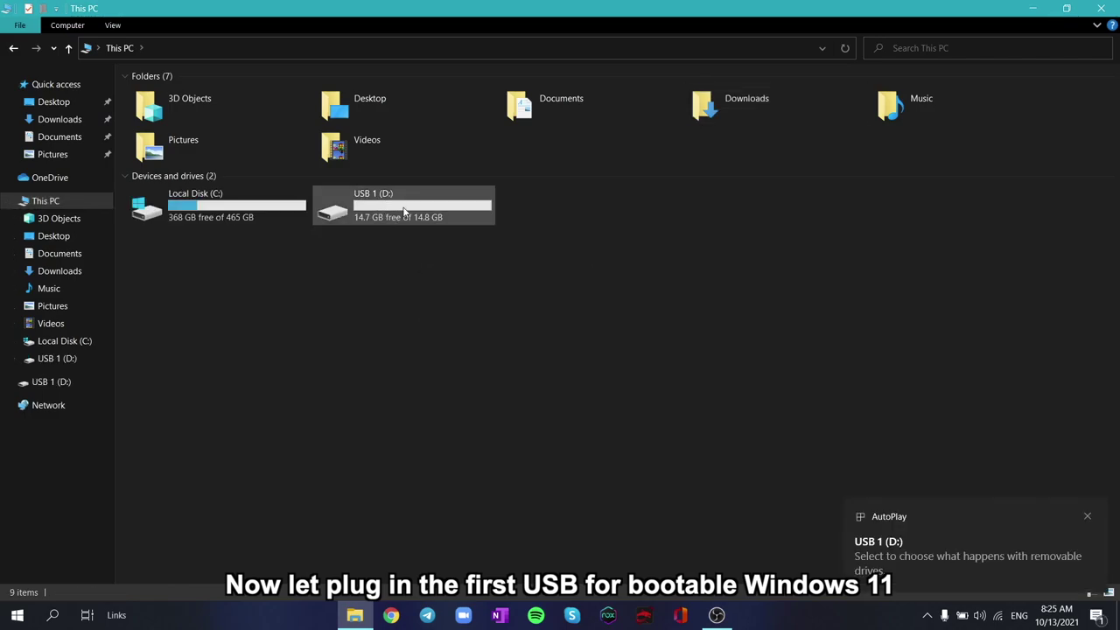
pyautogui.rightClick(403, 210)
pyautogui.click(474, 439)
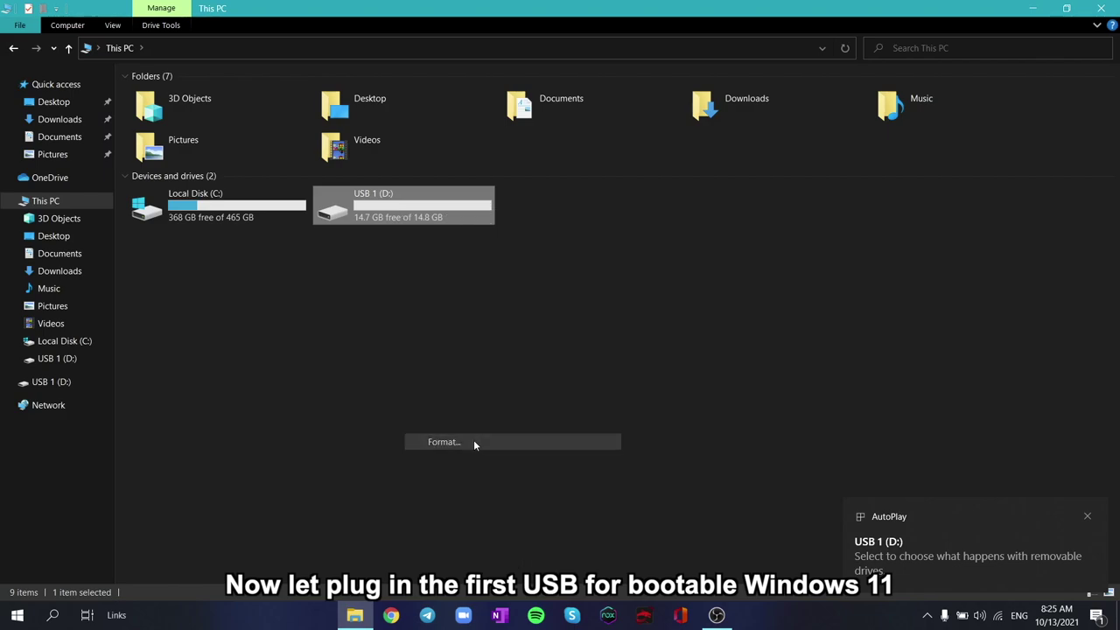
pyautogui.moveTo(118, 157); pyautogui.dragTo(619, 154)
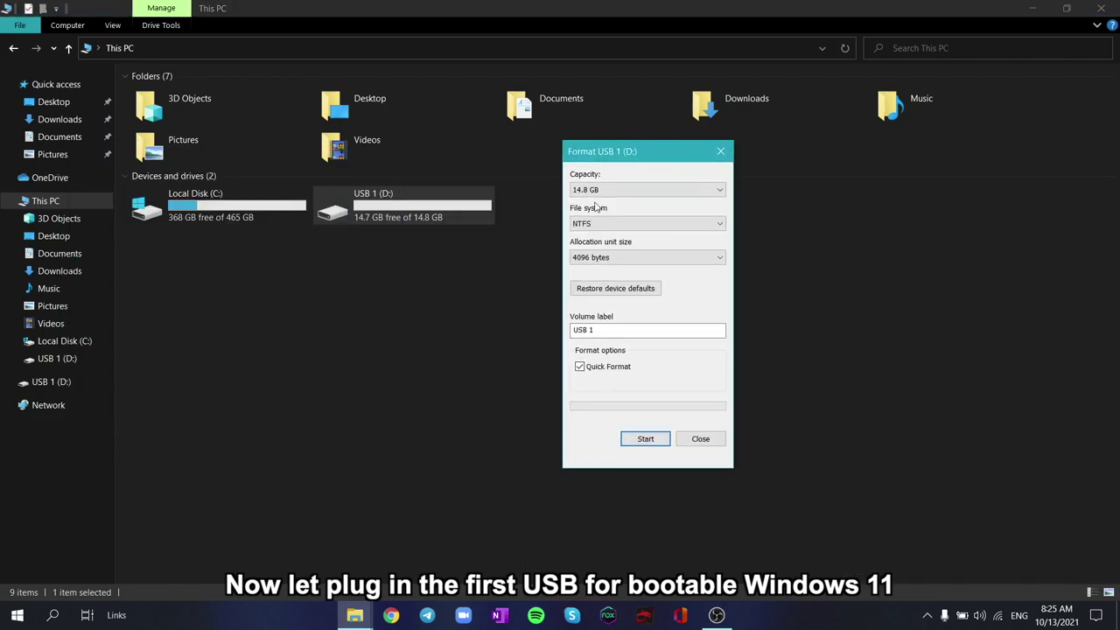
pyautogui.click(600, 191)
pyautogui.click(598, 203)
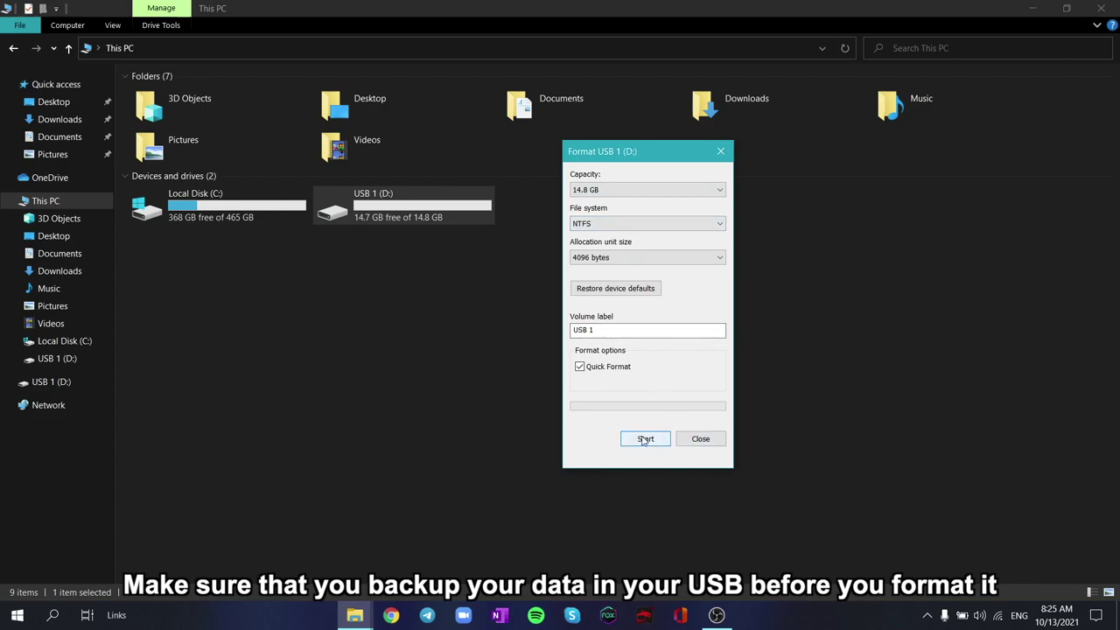
pyautogui.click(720, 152)
pyautogui.doubleClick(445, 213)
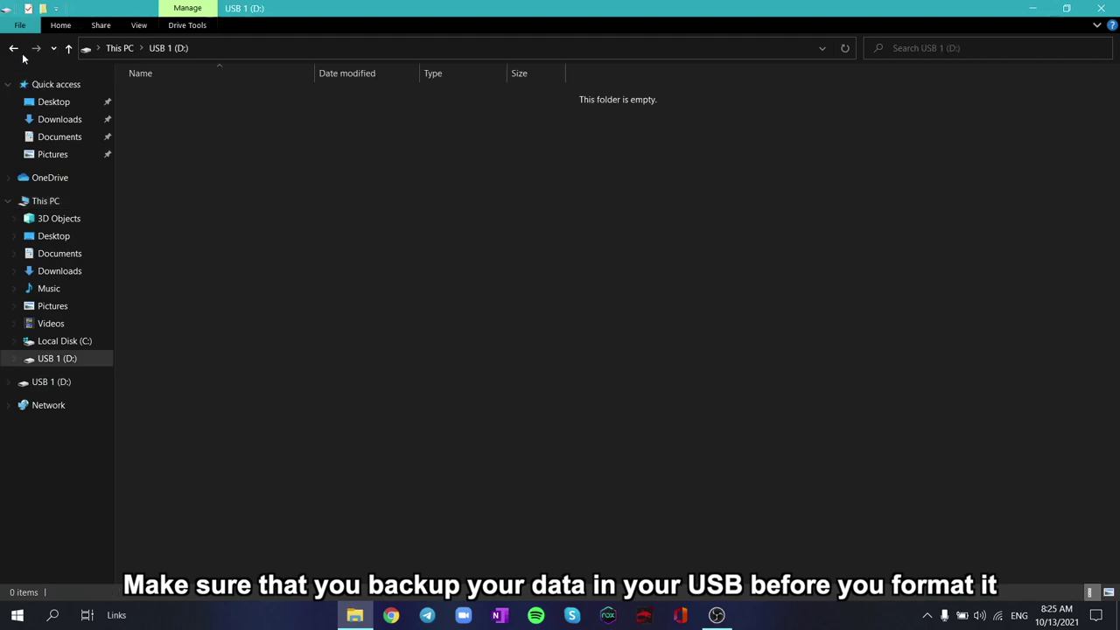
pyautogui.click(14, 49)
# Format USB 1 (D:), accept the data-erase warning, and close the dialog when complete.
pyautogui.rightClick(440, 211)
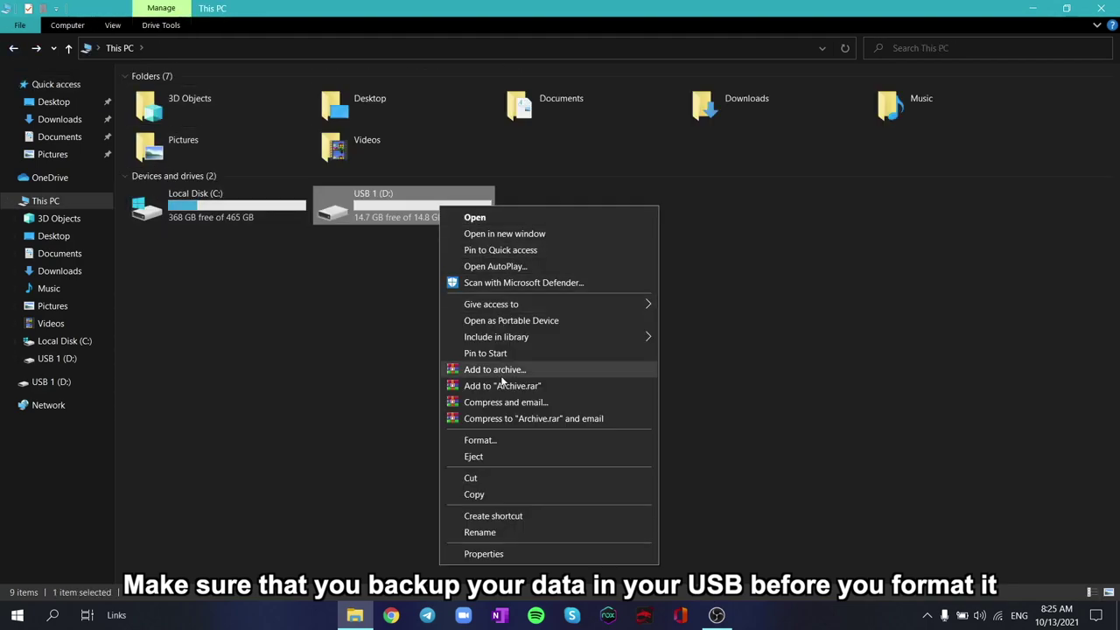
pyautogui.click(496, 440)
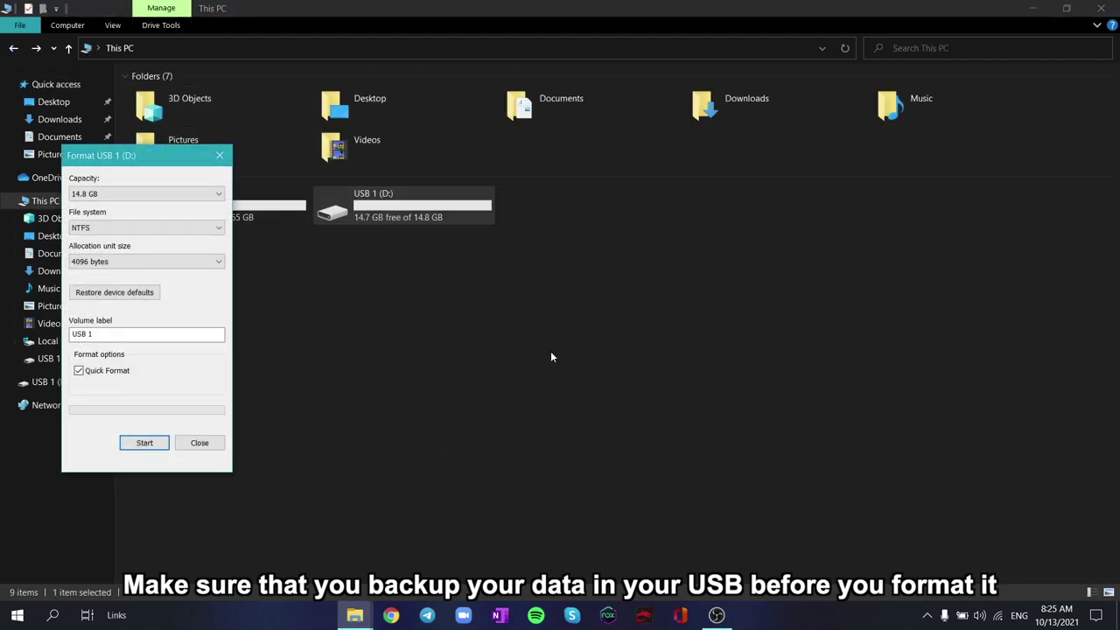
pyautogui.click(147, 444)
pyautogui.click(598, 311)
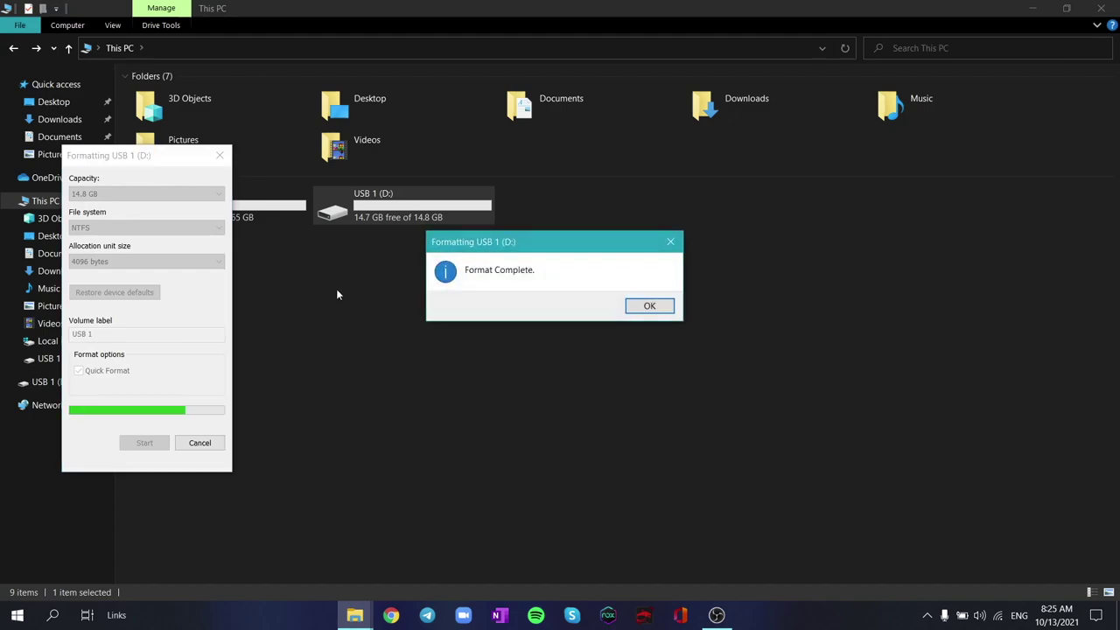
pyautogui.click(657, 311)
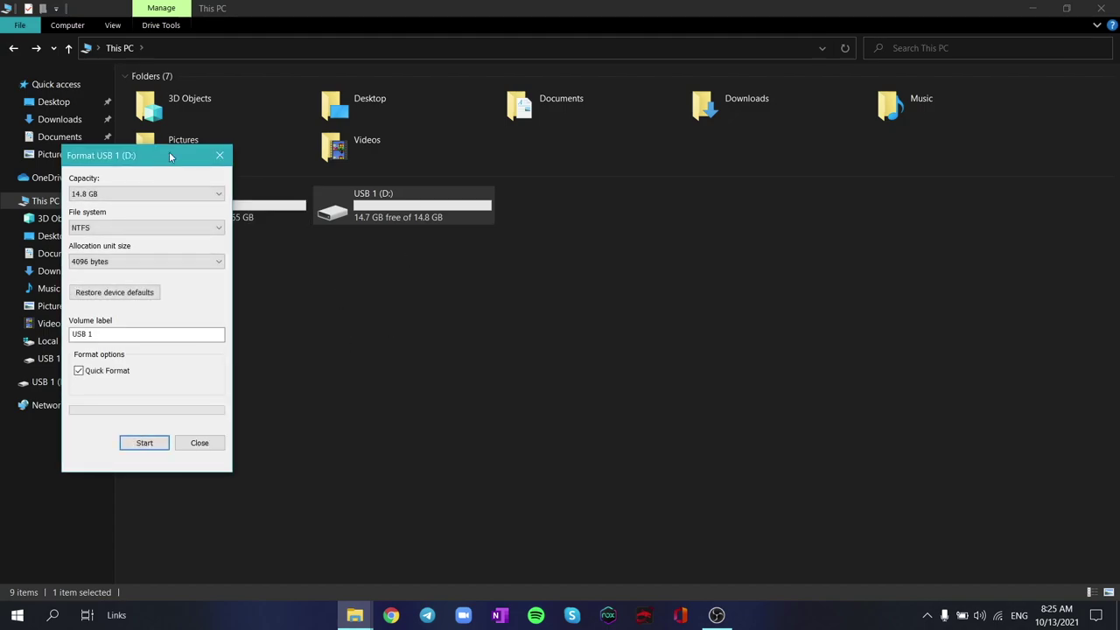
pyautogui.click(220, 156)
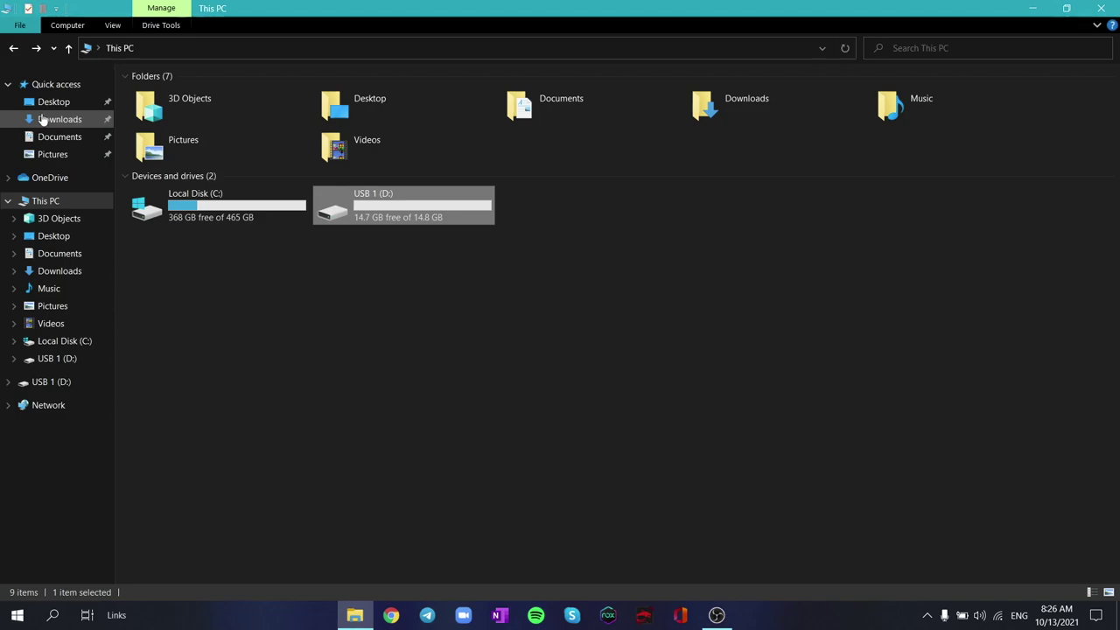
# Run rufus-3.15.exe from Downloads as administrator.
pyautogui.click(55, 119)
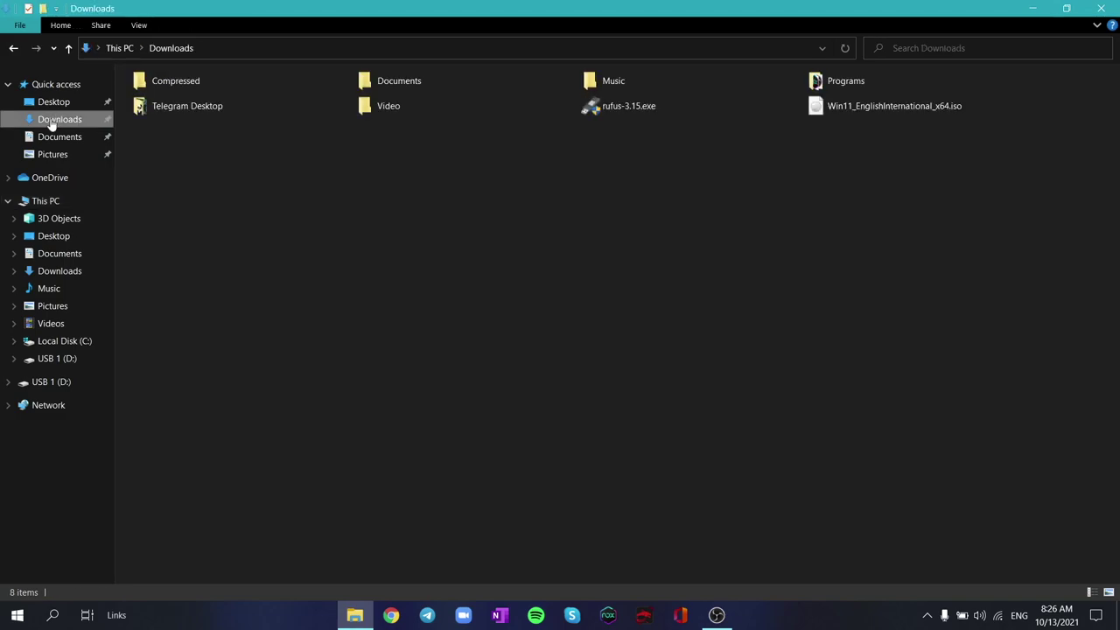
pyautogui.click(651, 109)
pyautogui.rightClick(615, 106)
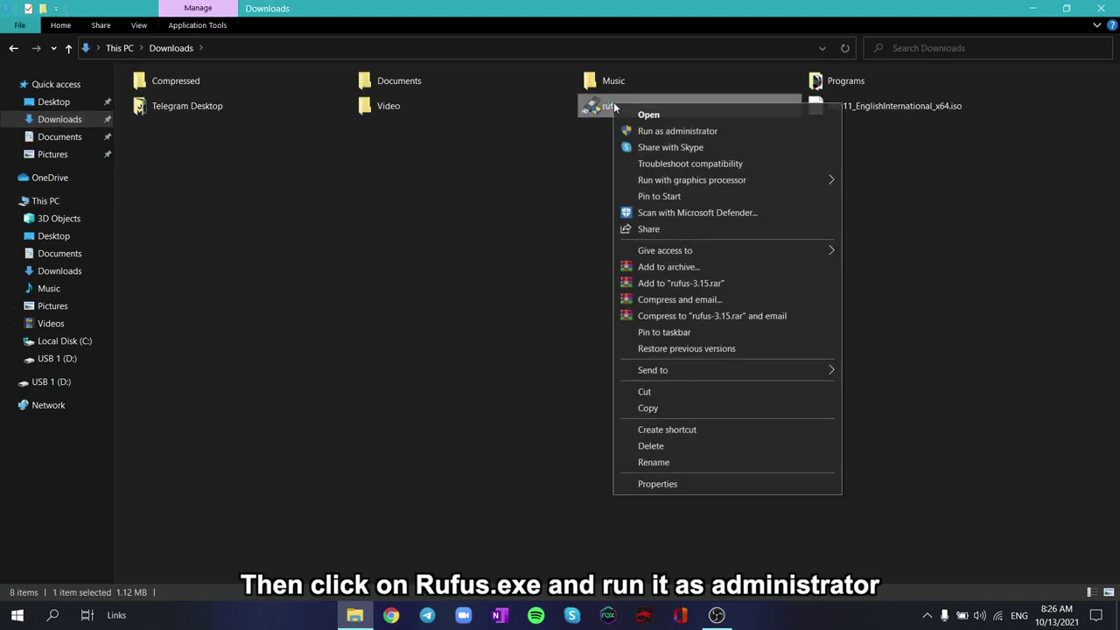
pyautogui.click(706, 132)
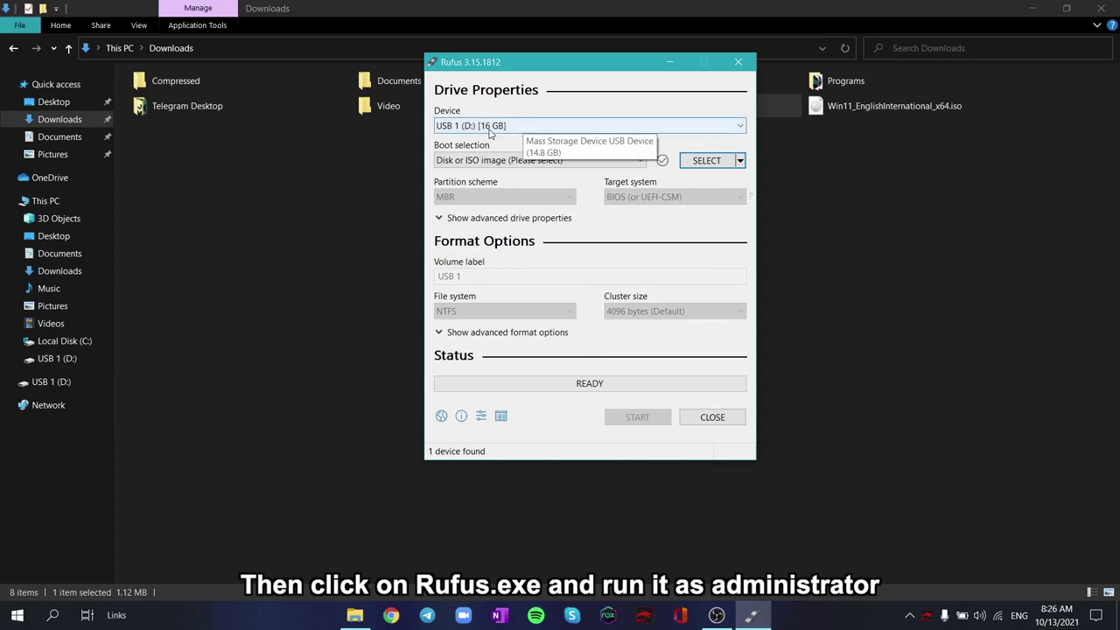
# Keep USB 1 (D:) [16 GB] as the device and set boot selection to Disk or ISO image.
pyautogui.click(526, 128)
pyautogui.click(519, 141)
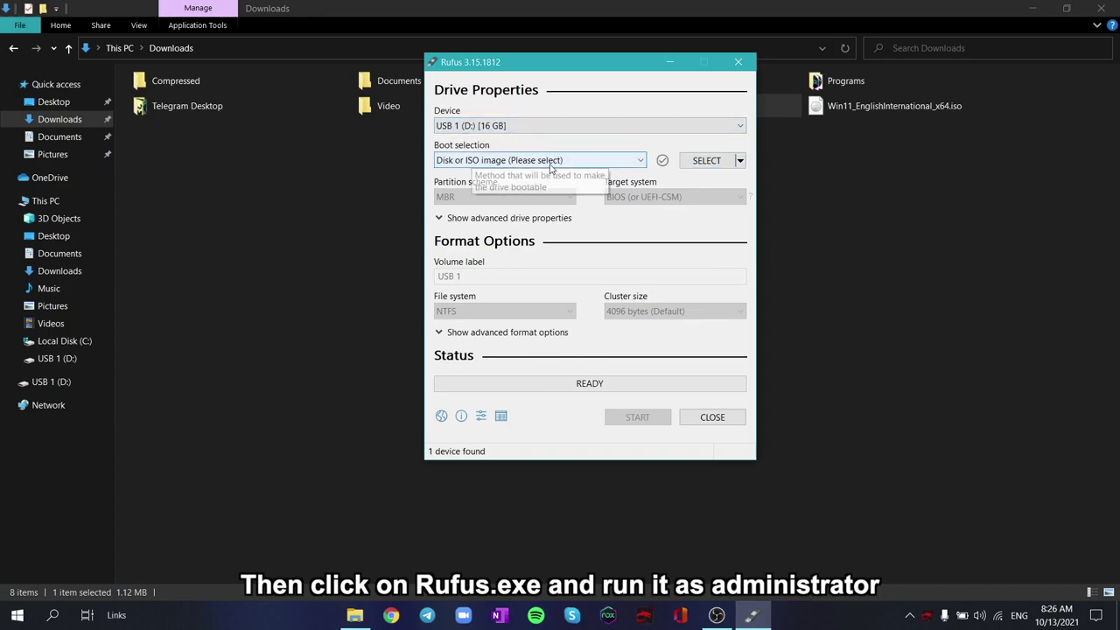
pyautogui.click(531, 162)
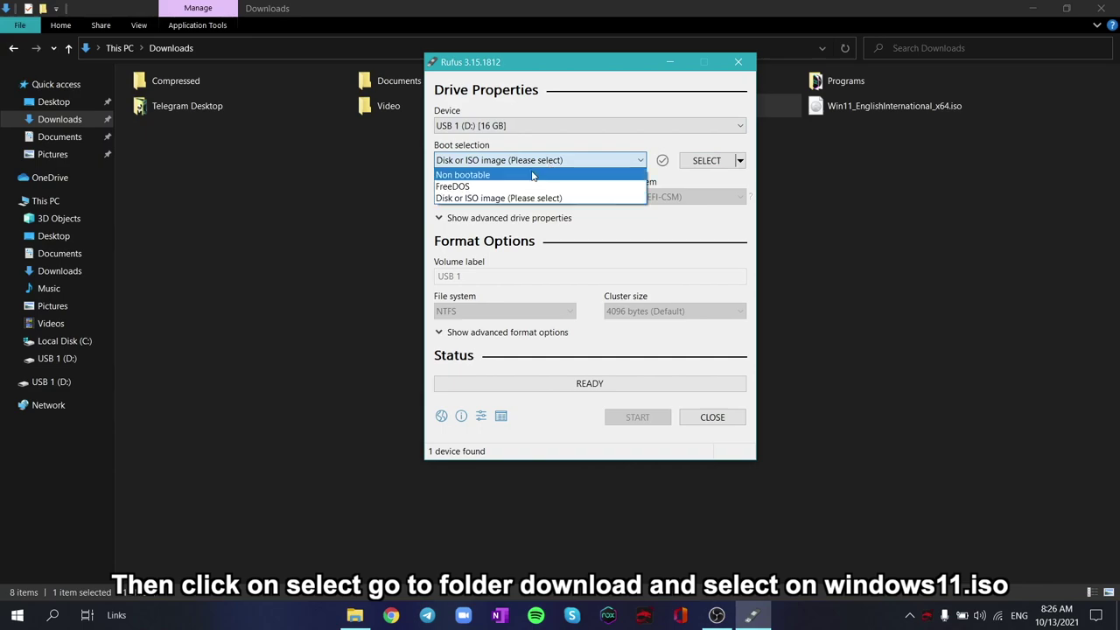
pyautogui.click(478, 199)
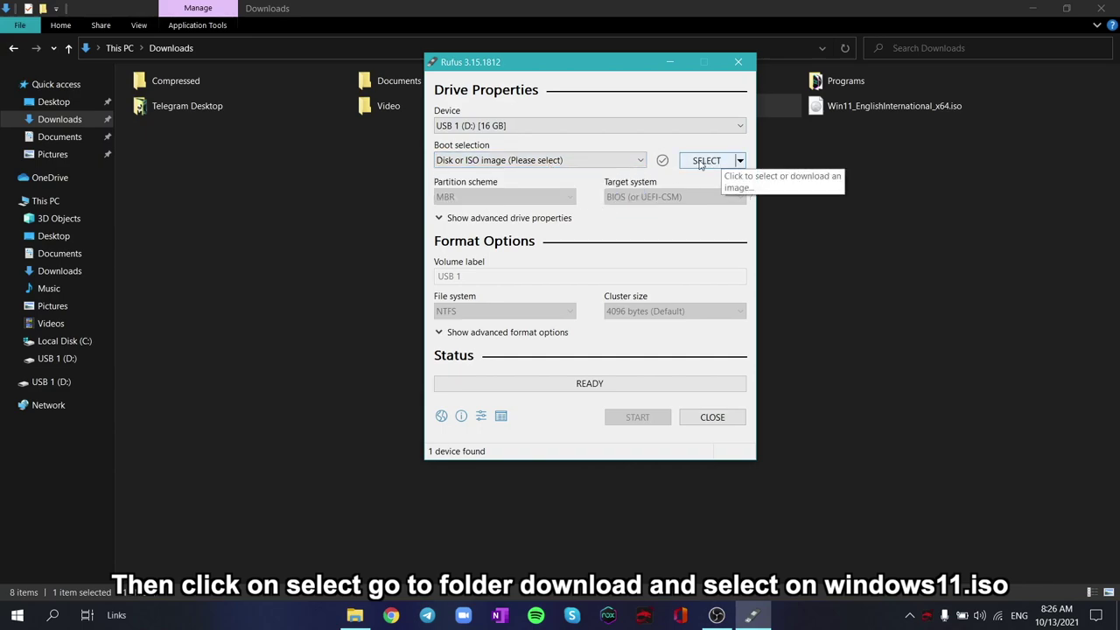
# Pick Win11_EnglishInternational_x64.iso in Downloads, check its 5.12 GB size, and open it.
pyautogui.click(700, 164)
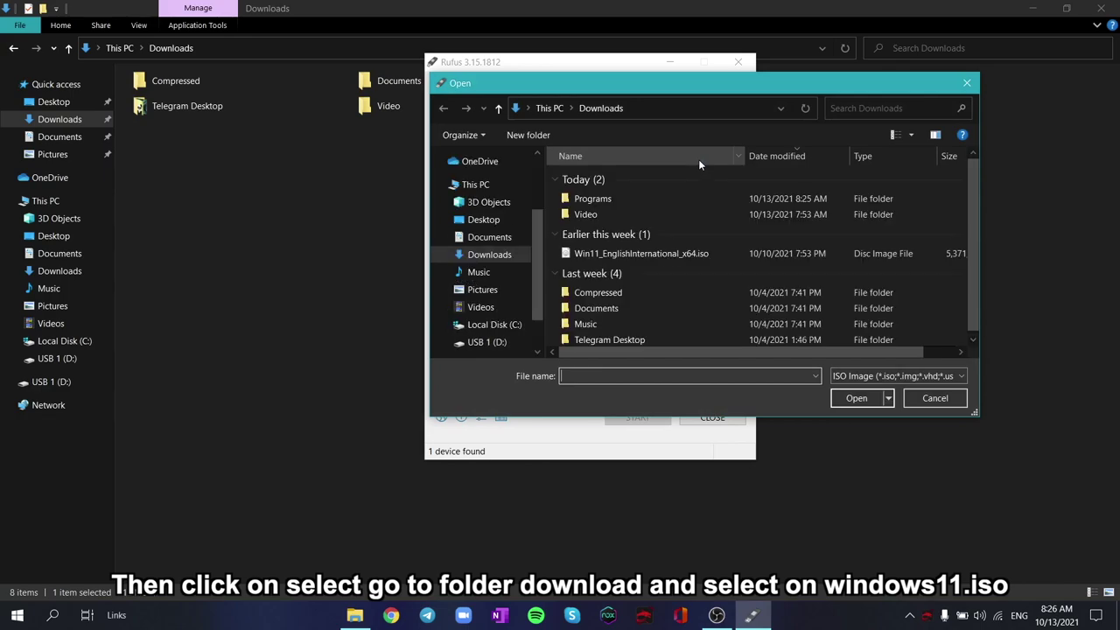
pyautogui.moveTo(682, 91); pyautogui.dragTo(670, 62)
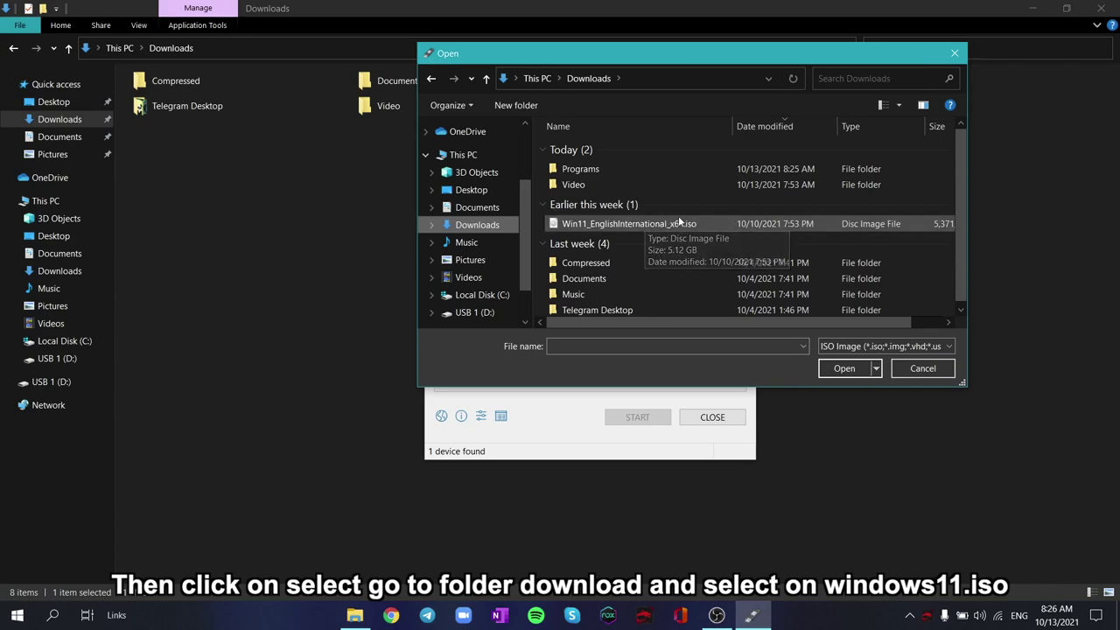
pyautogui.click(646, 226)
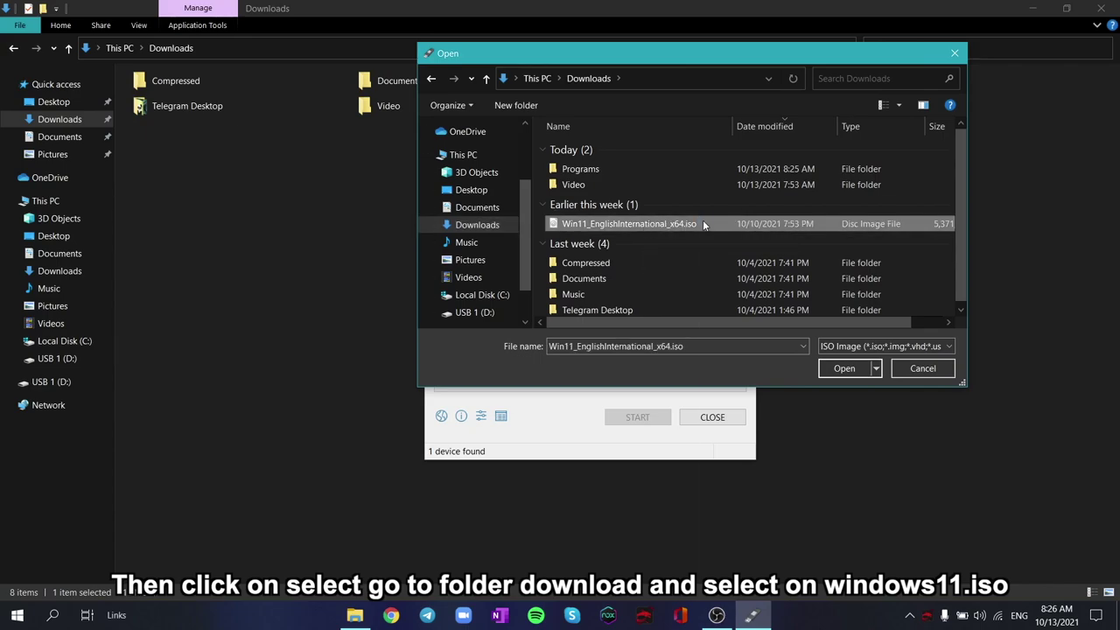
pyautogui.rightClick(704, 225)
pyautogui.click(769, 595)
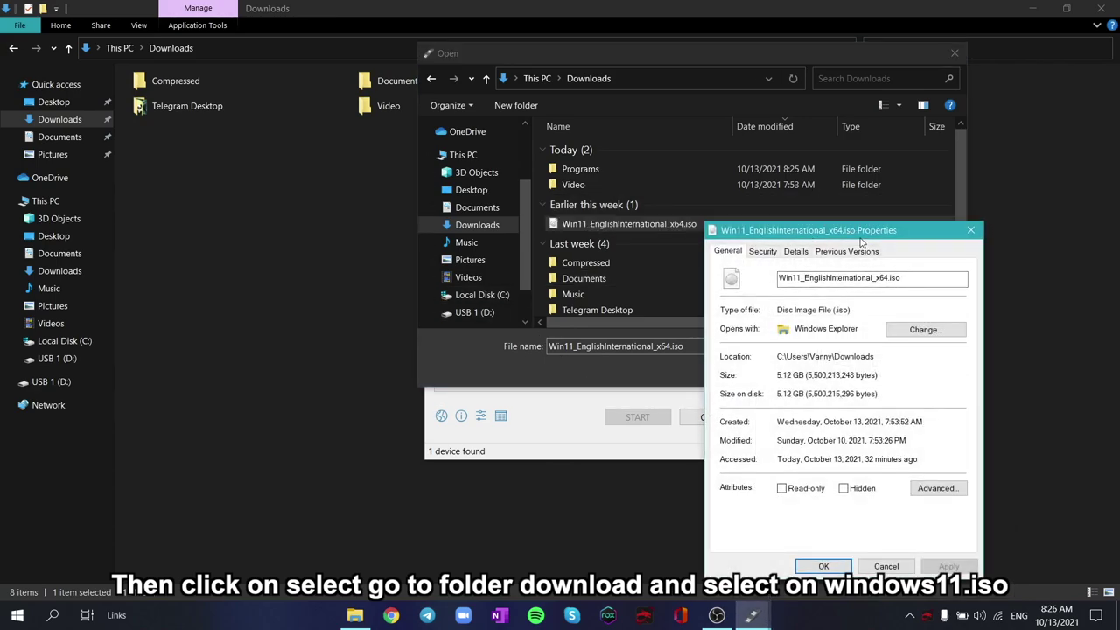
pyautogui.moveTo(731, 273); pyautogui.dragTo(702, 275)
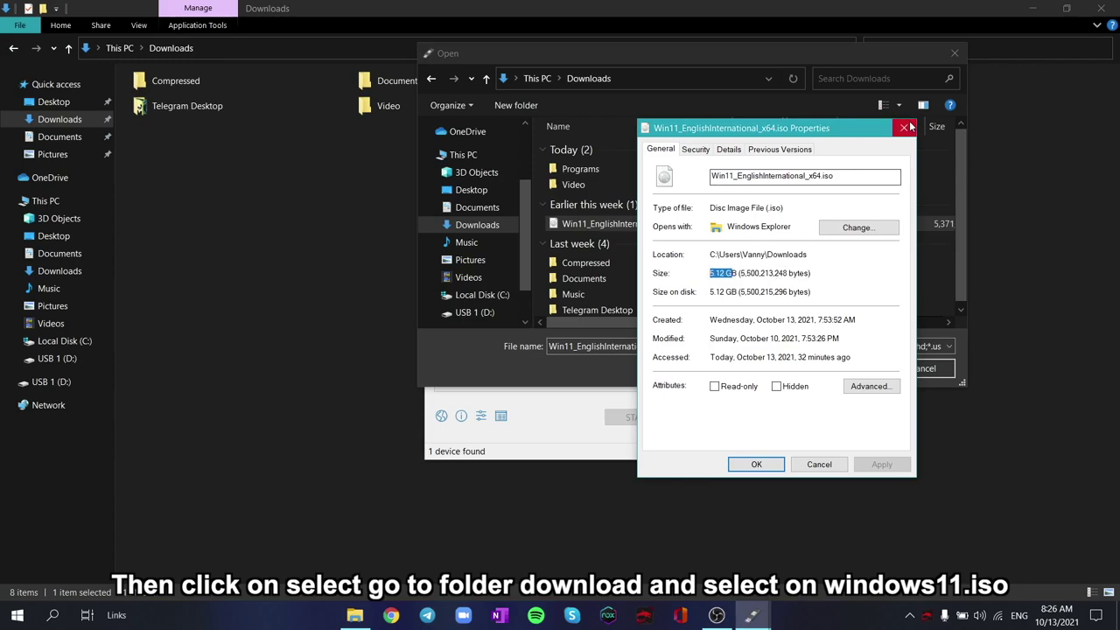
pyautogui.click(907, 129)
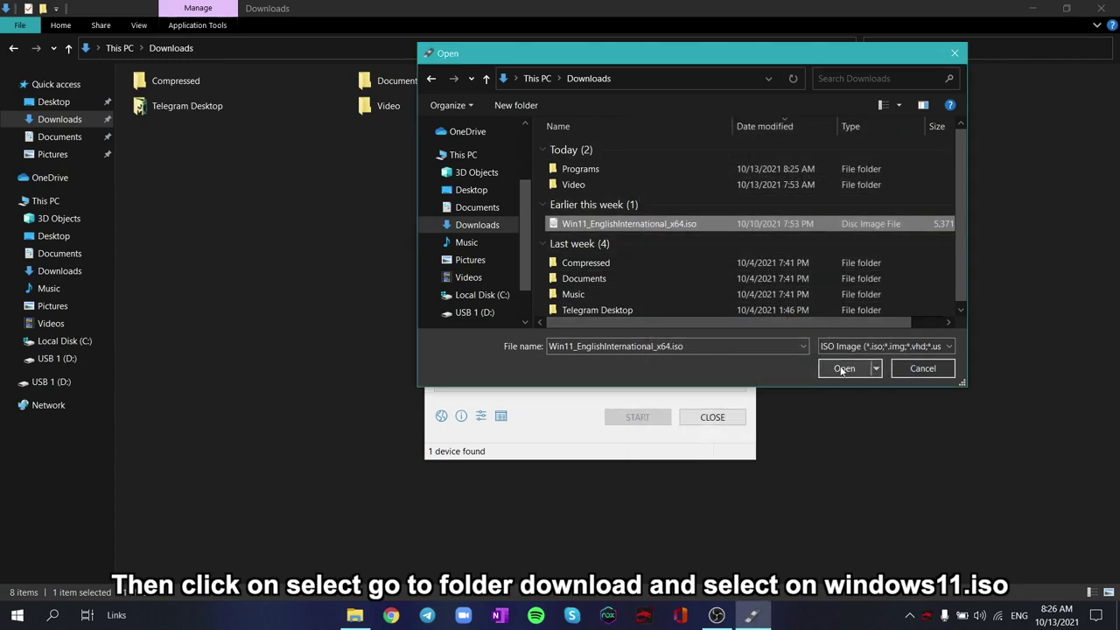
pyautogui.click(842, 368)
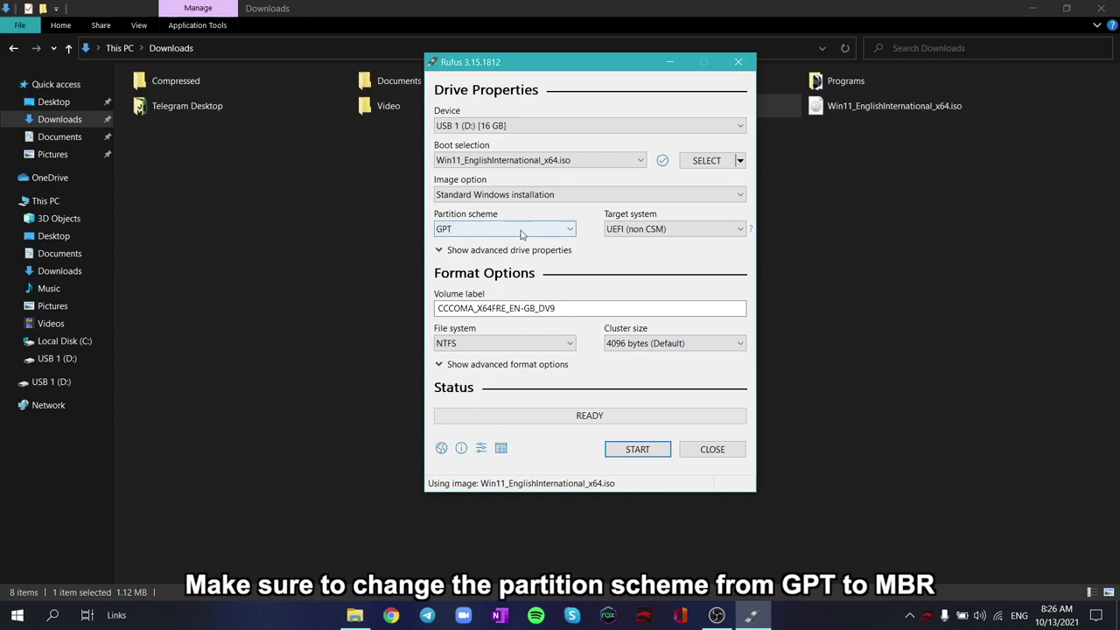
# Set the Rufus partition scheme to MBR so the target system reads BIOS (or UEFI-CSM).
pyautogui.click(556, 231)
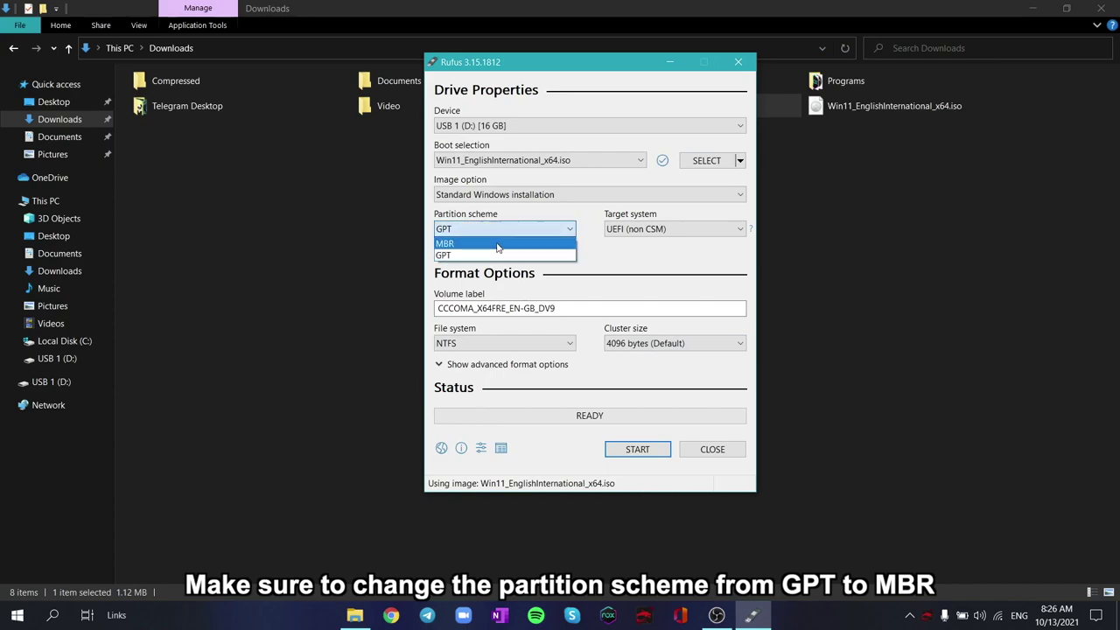
pyautogui.click(529, 253)
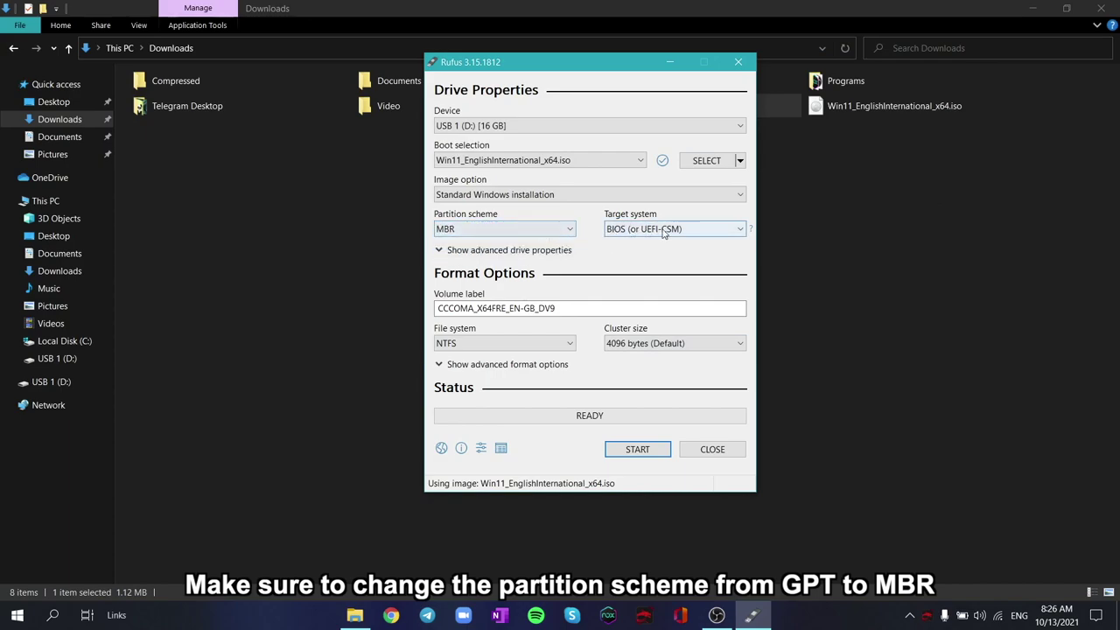
pyautogui.click(557, 231)
pyautogui.click(517, 245)
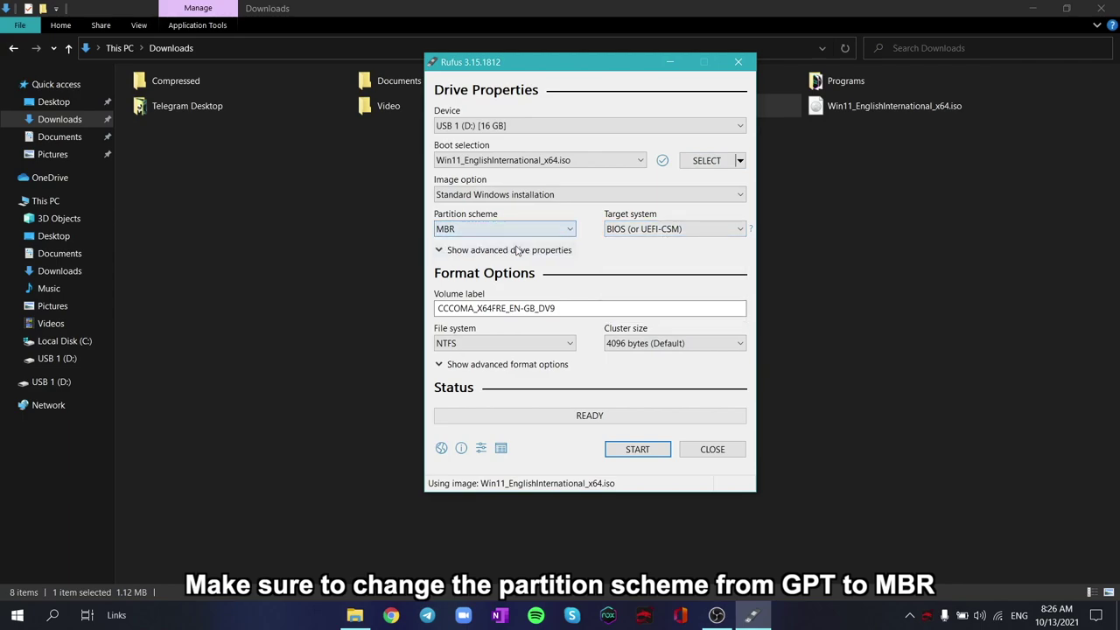
pyautogui.click(560, 233)
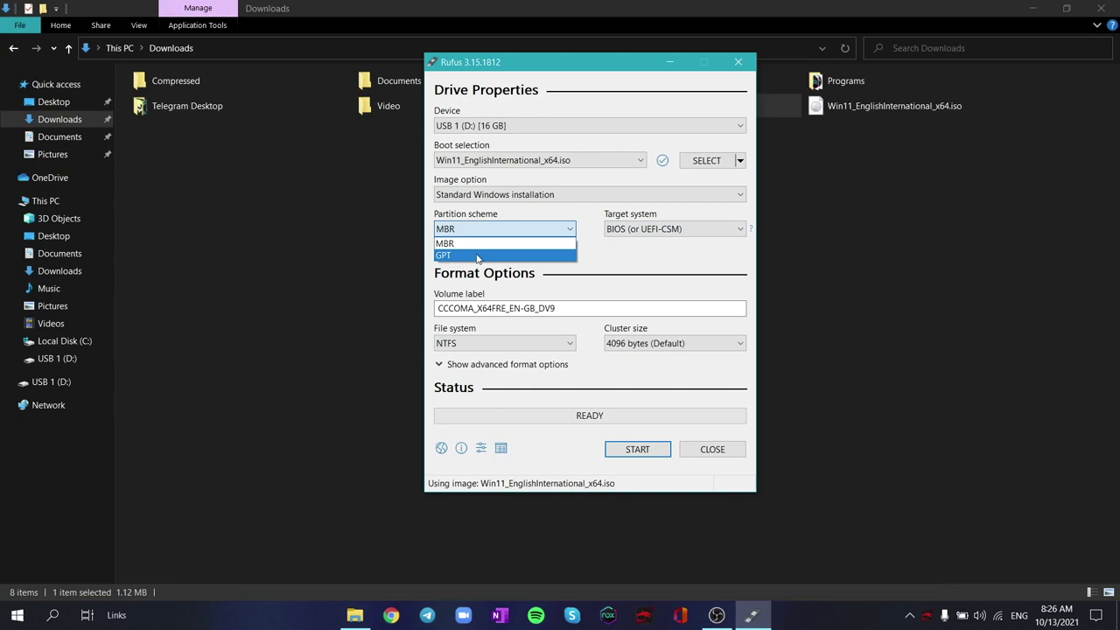
pyautogui.click(479, 248)
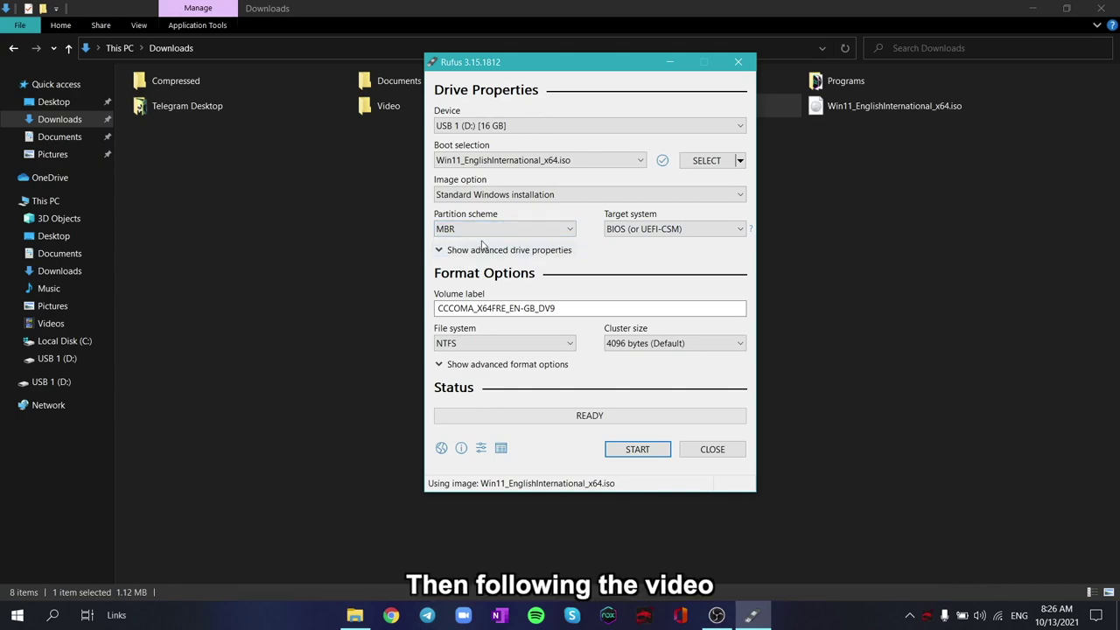
# Write the Windows 11 ISO to the USB drive, accept the data-erase warning, and close Rufus at READY.
pyautogui.click(648, 451)
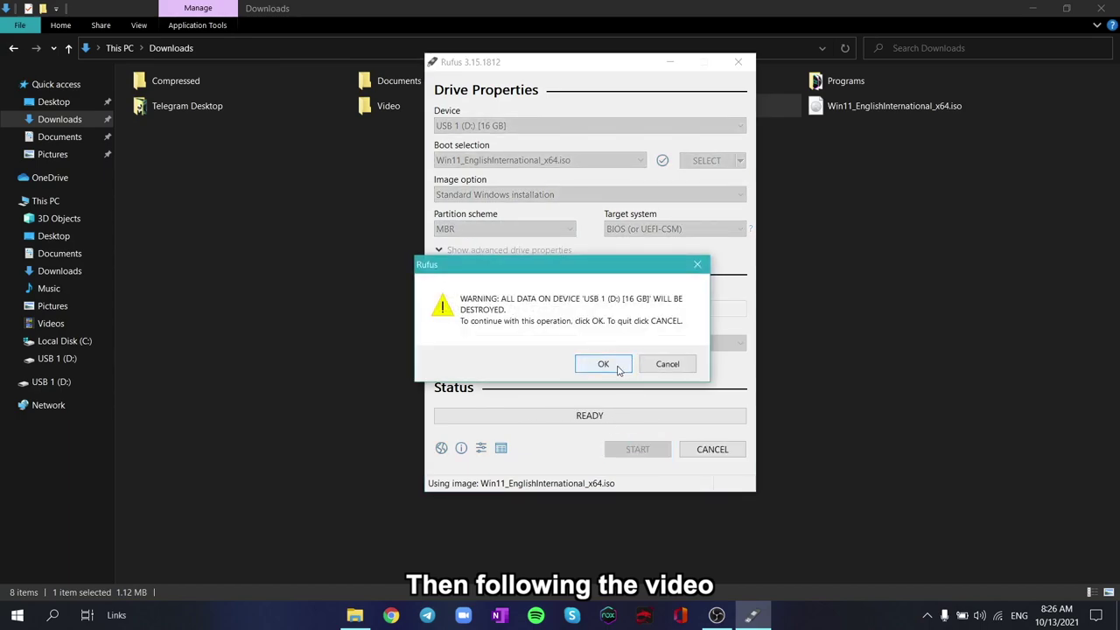
pyautogui.click(611, 367)
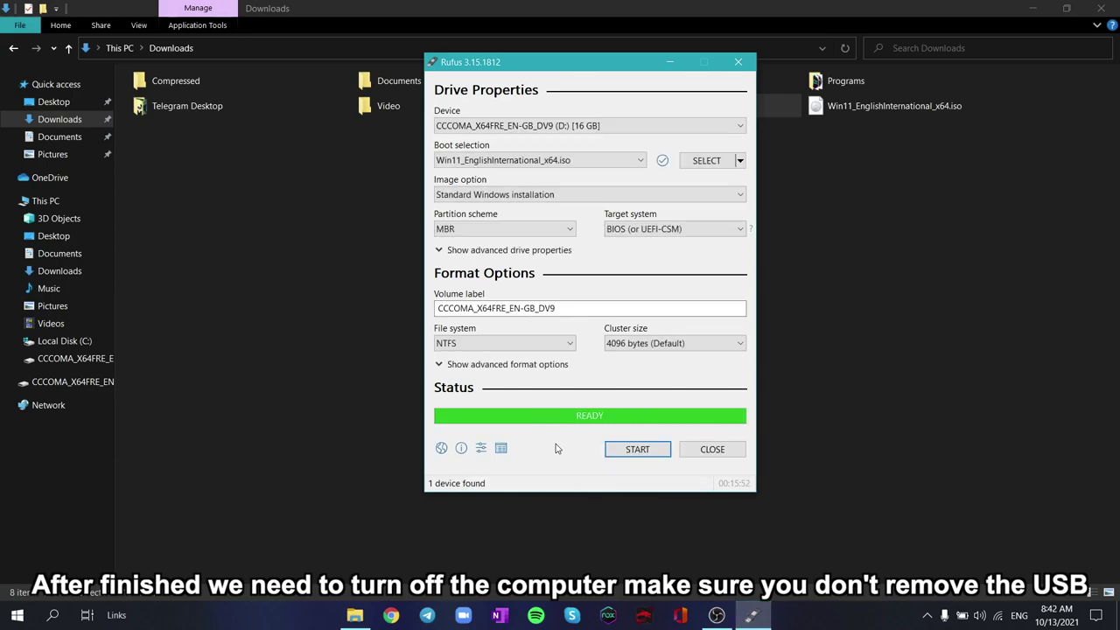
pyautogui.click(739, 62)
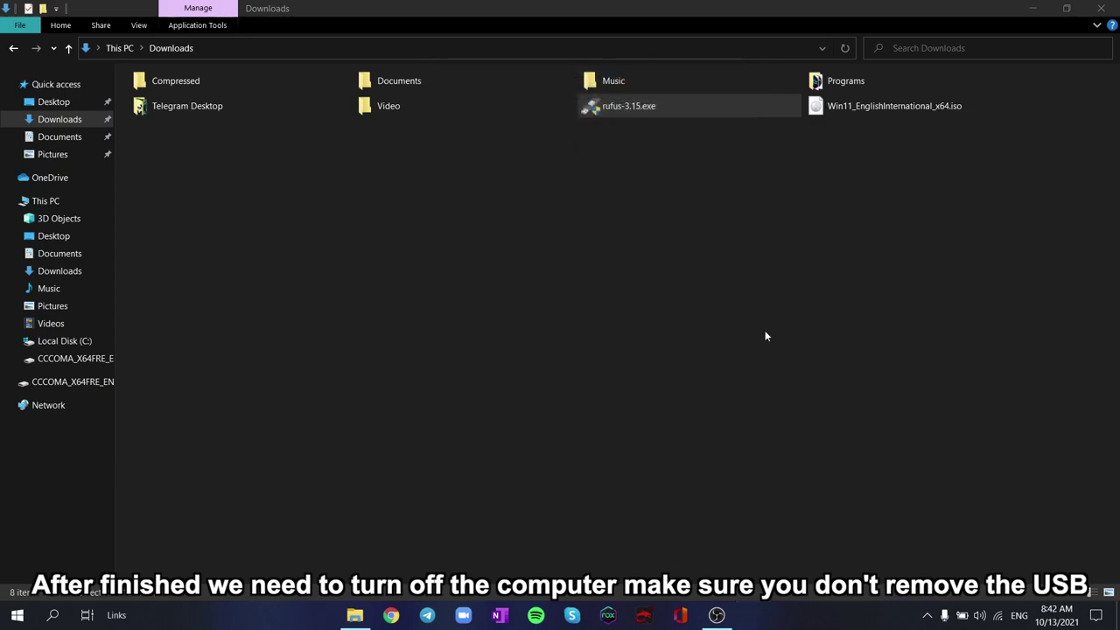
# Clear the Downloads File Explorer window off the screen and bring up the desktop context menu.
pyautogui.click(765, 332)
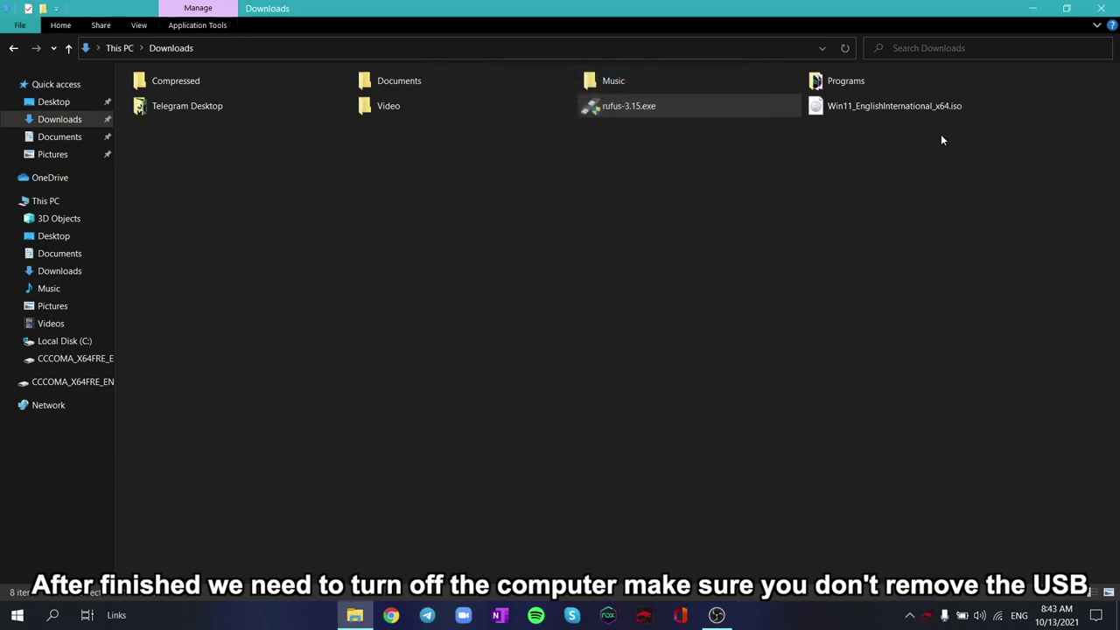
pyautogui.hotkey('alt', 'F4')
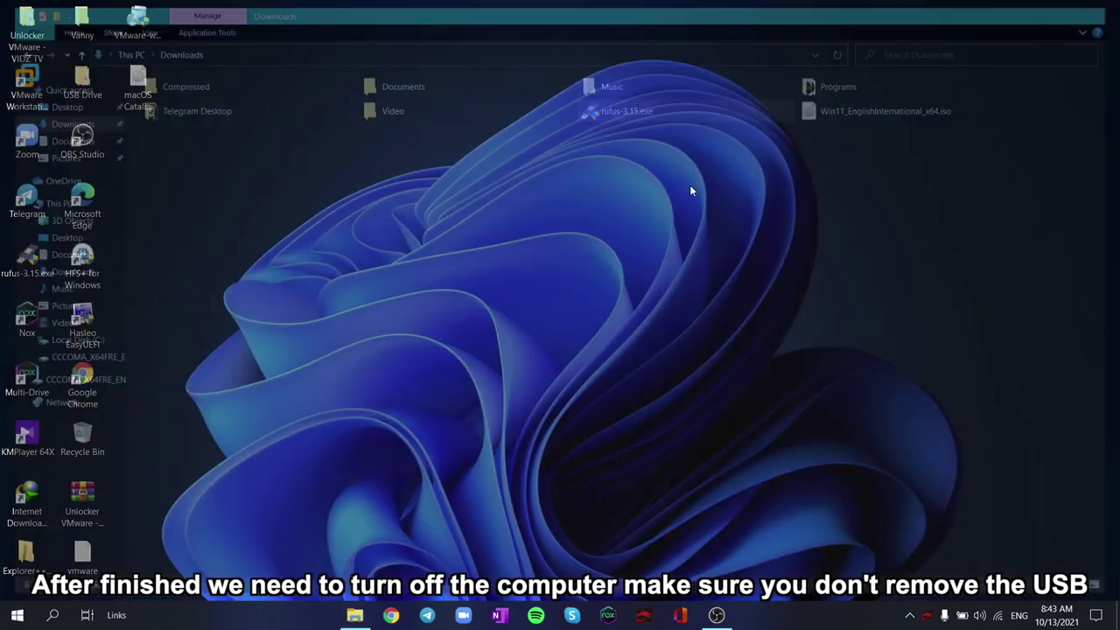
pyautogui.rightClick(577, 121)
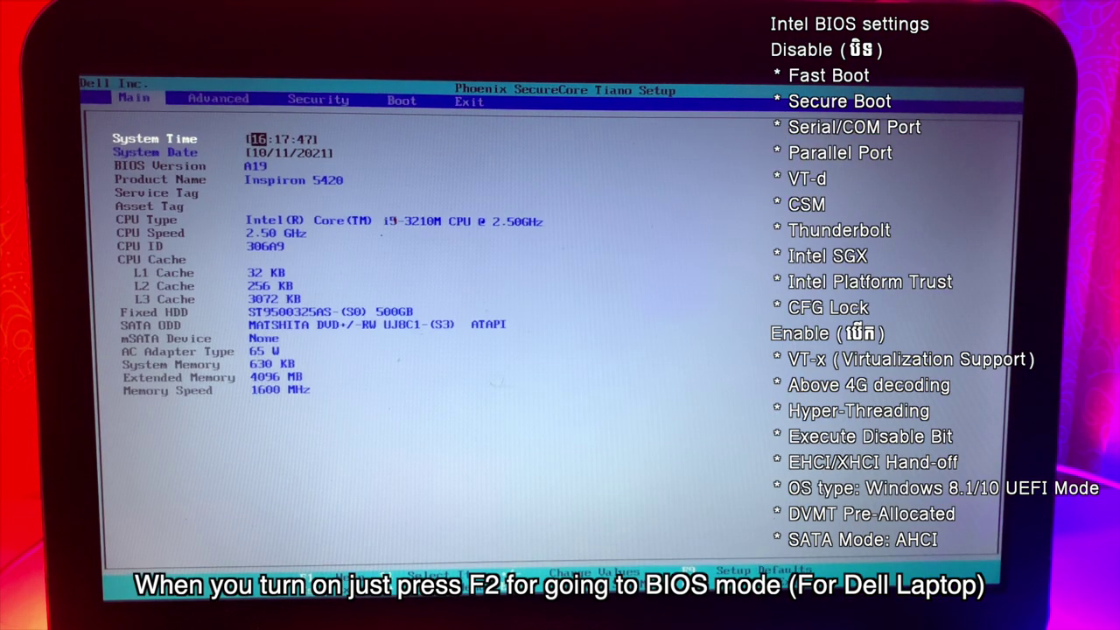
# Move through the Advanced and Security pages to the Boot page and keep Secure Boot Disabled.
pyautogui.press('Right')
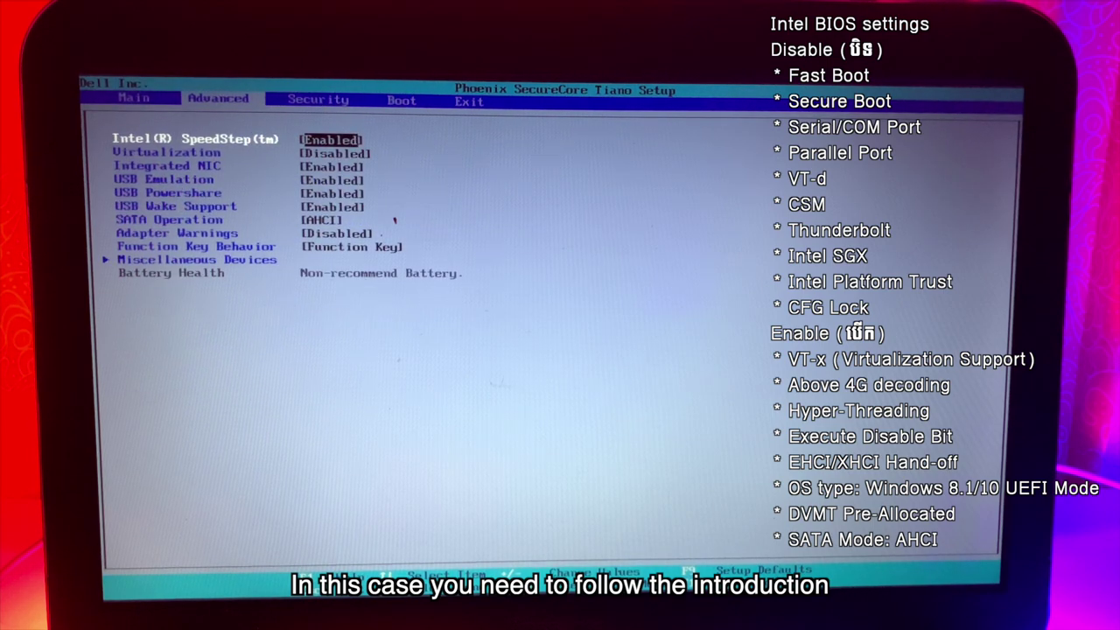
pyautogui.press('Down')
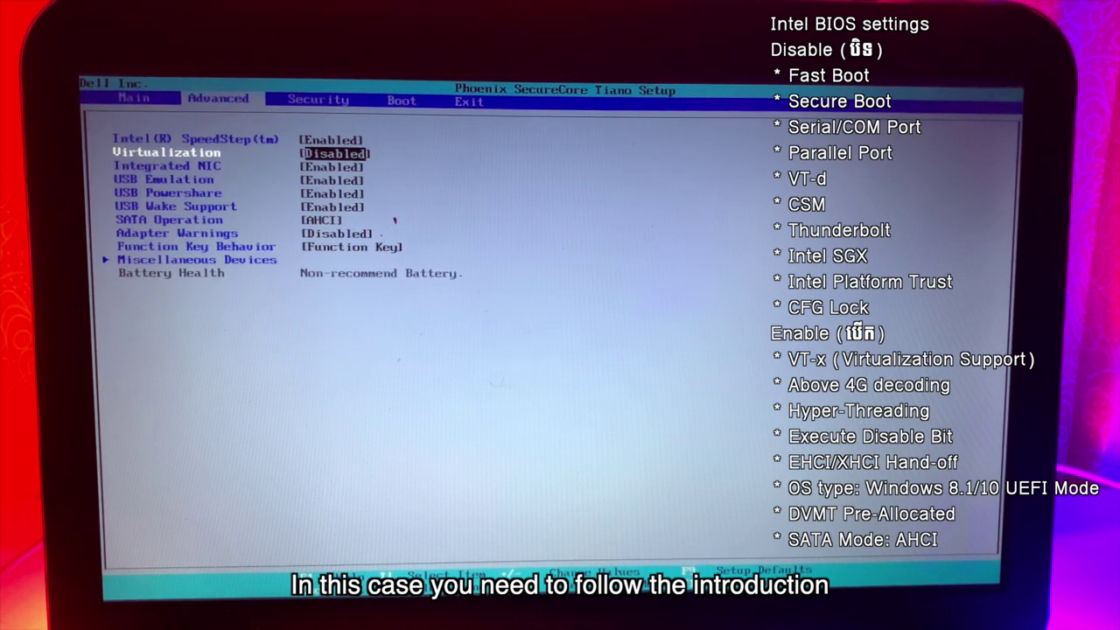
pyautogui.press('Down')
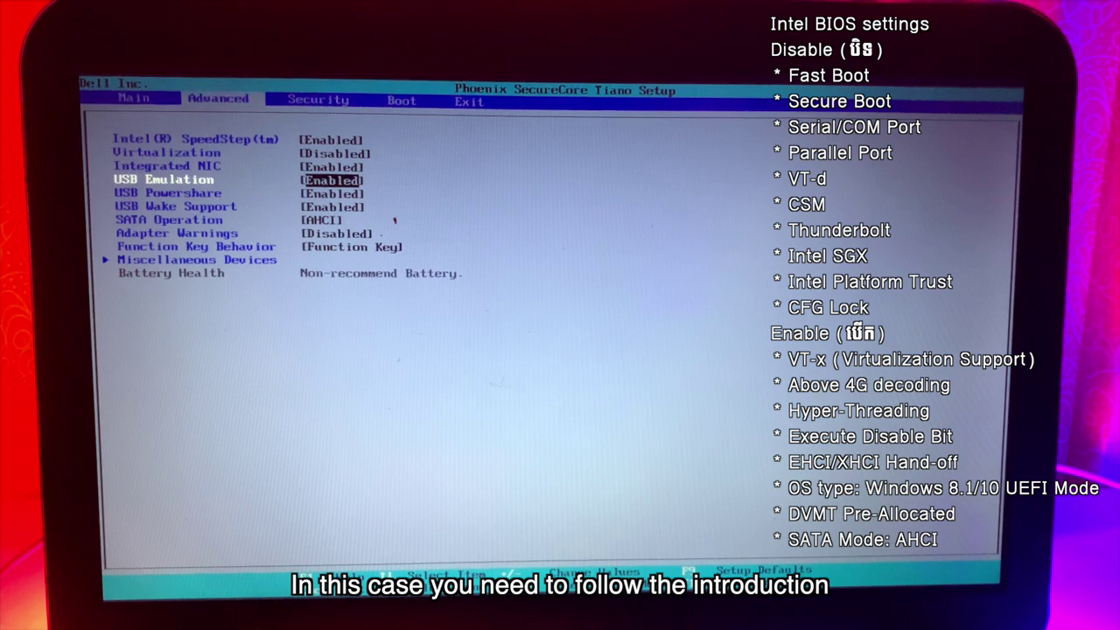
pyautogui.press('Down')
pyautogui.press('Down')
pyautogui.press('Down')
pyautogui.press('Down')
pyautogui.press('Down')
pyautogui.press('Right')
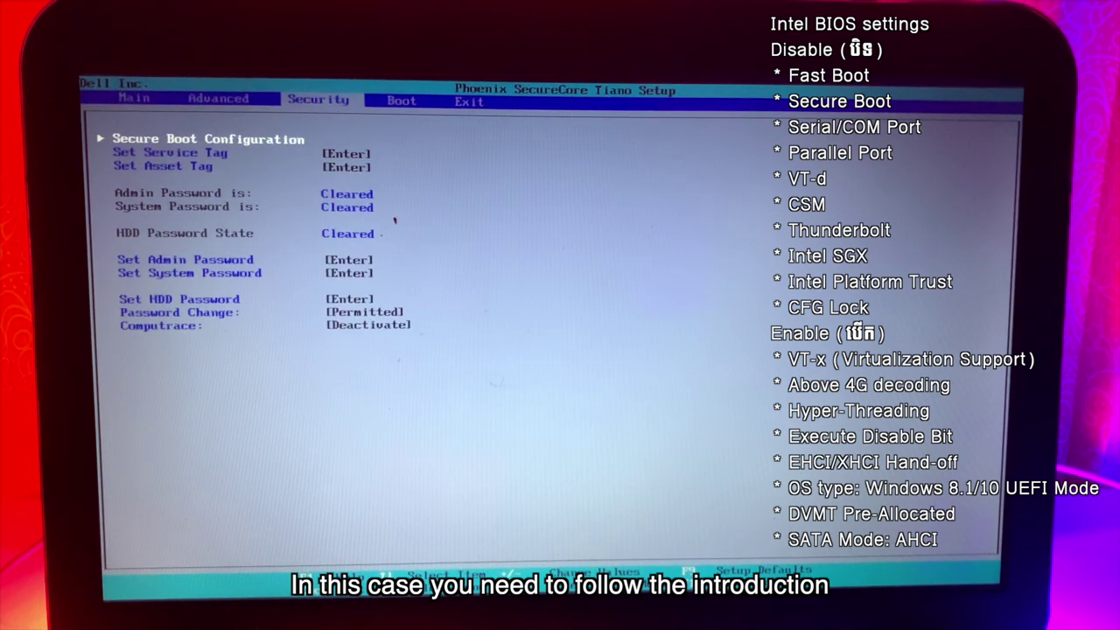
pyautogui.press('Right')
pyautogui.press('Down')
pyautogui.press('Down')
pyautogui.press('Down')
pyautogui.press('Down')
pyautogui.press('Down')
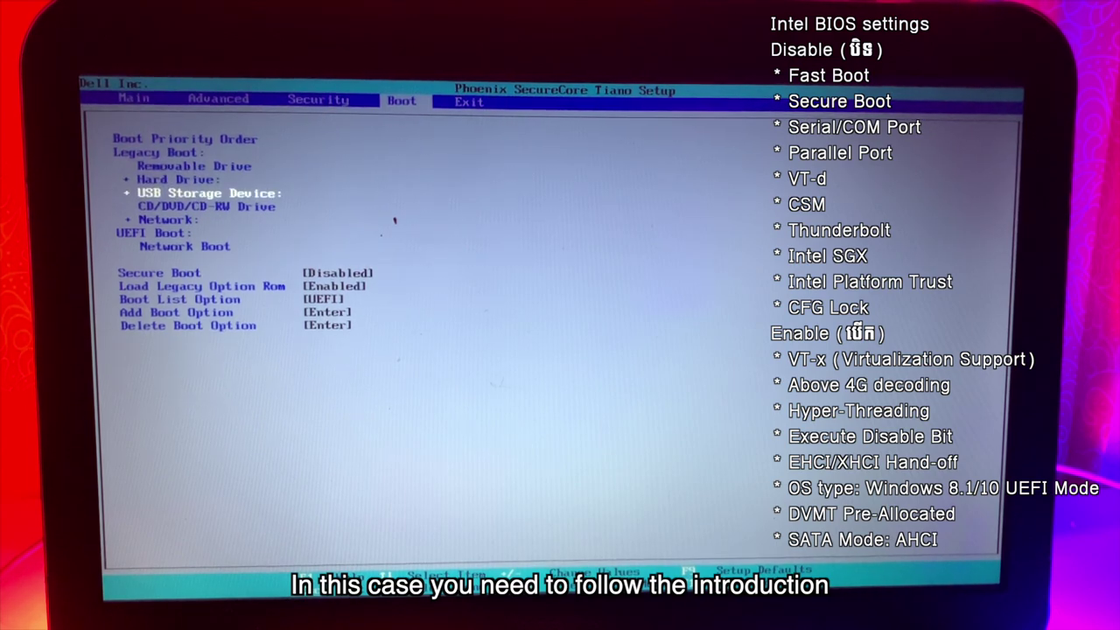
pyautogui.press('Down')
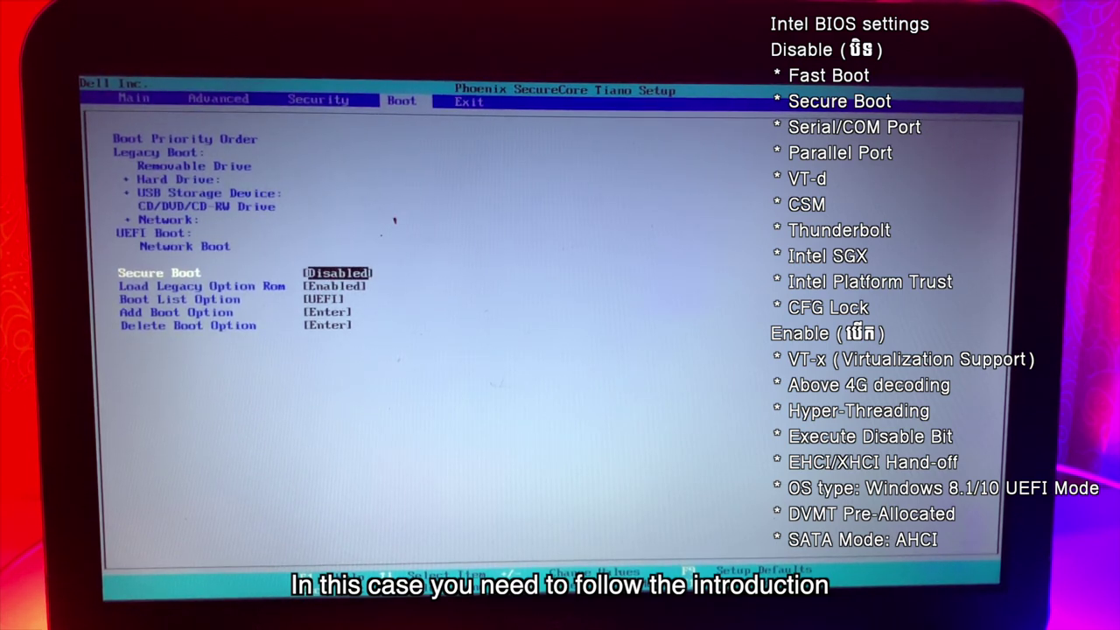
pyautogui.press('Return')
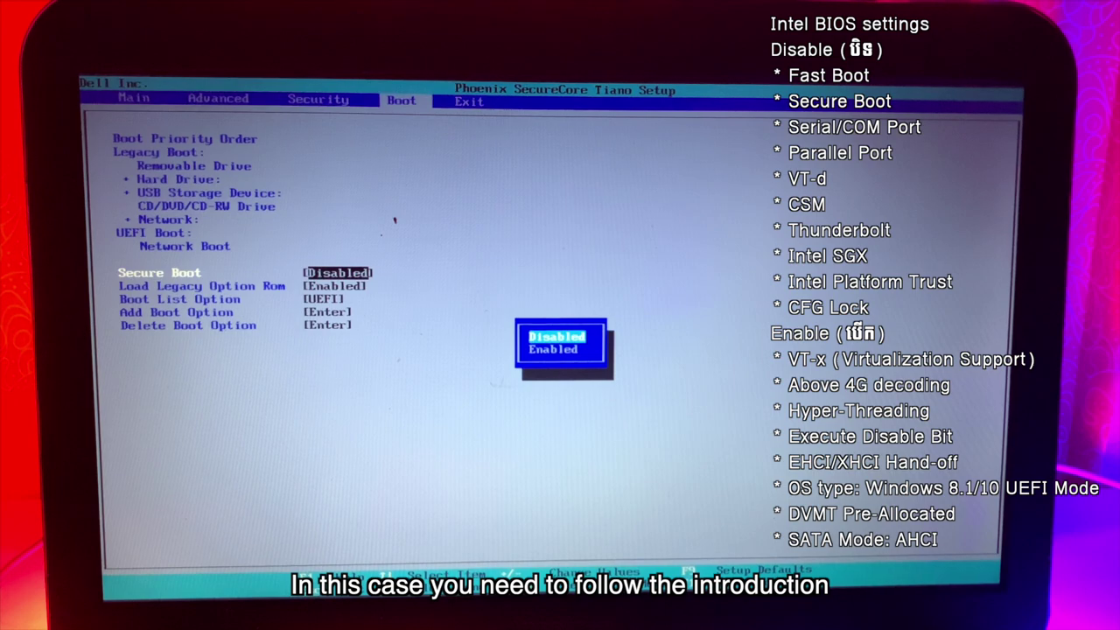
pyautogui.press('Return')
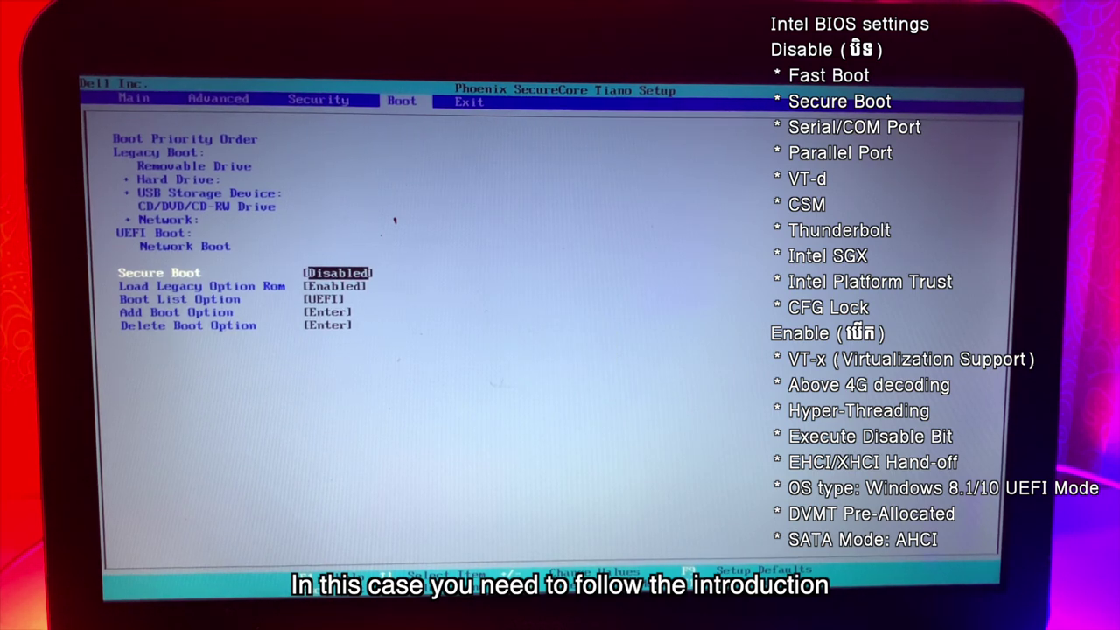
# Keep Load Legacy Option Rom Enabled and Boot List Option set to UEFI, then go to Exit.
pyautogui.press('Down')
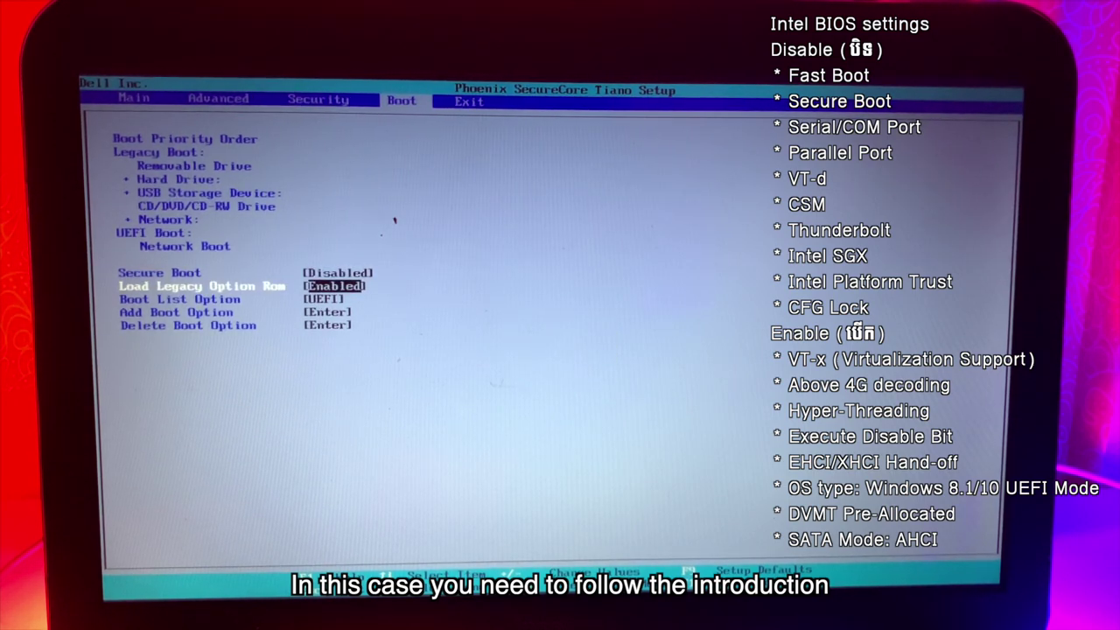
pyautogui.press('Return')
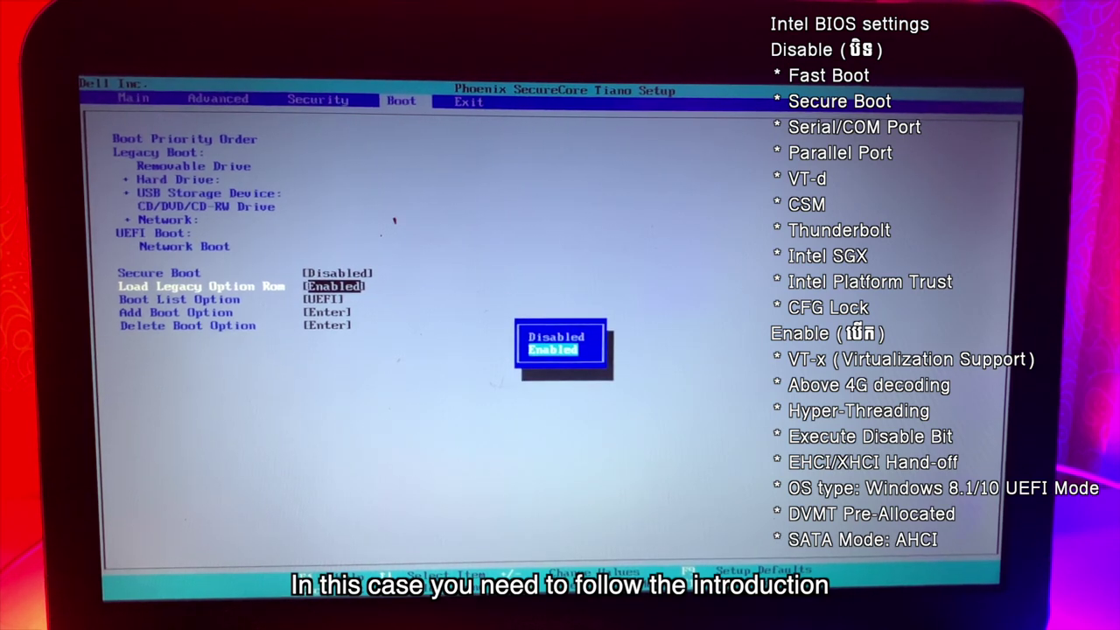
pyautogui.press('Return')
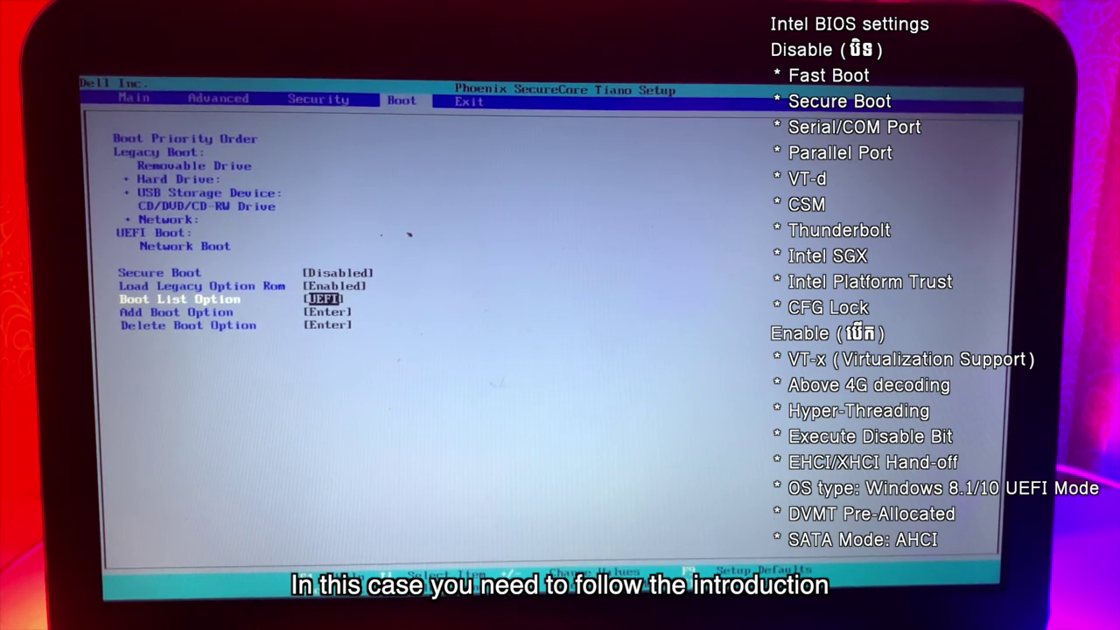
pyautogui.press('Return')
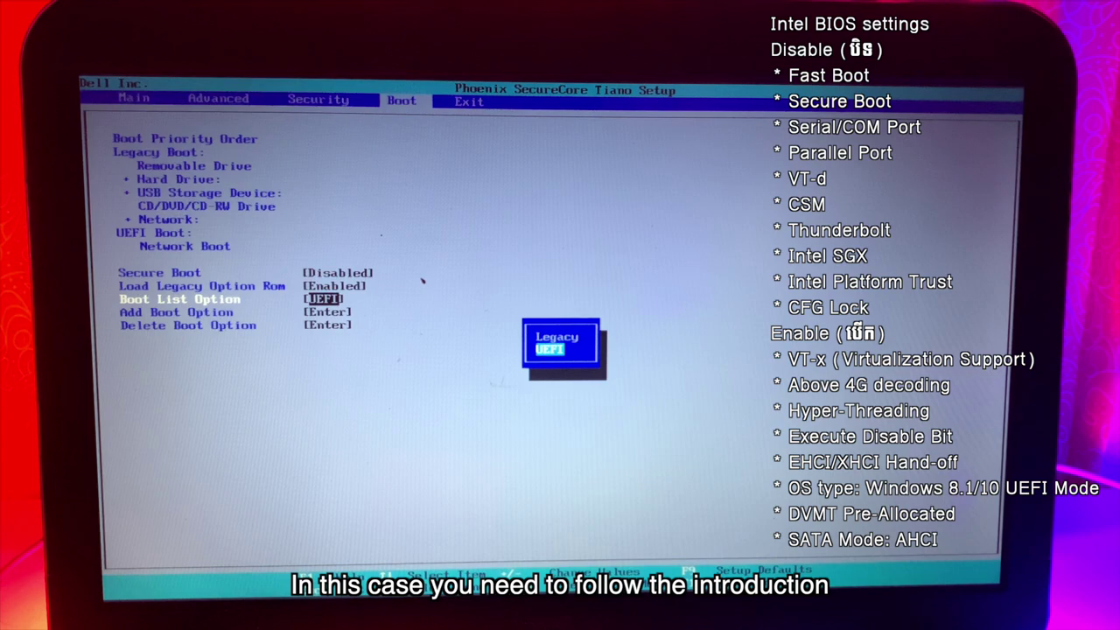
pyautogui.press('Return')
pyautogui.press('Down')
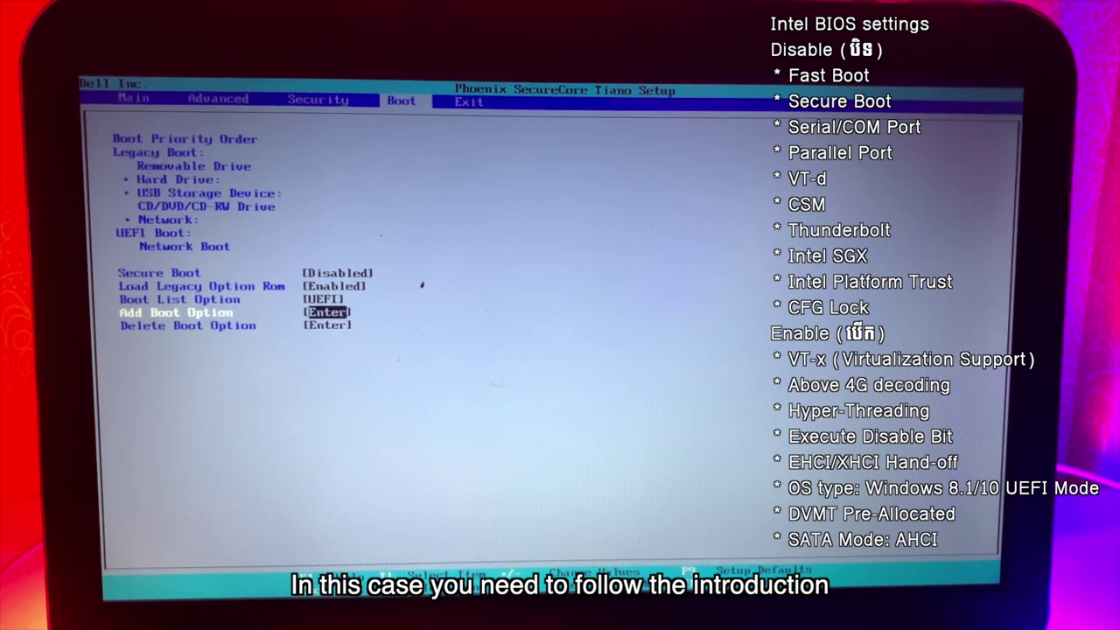
pyautogui.press('Down')
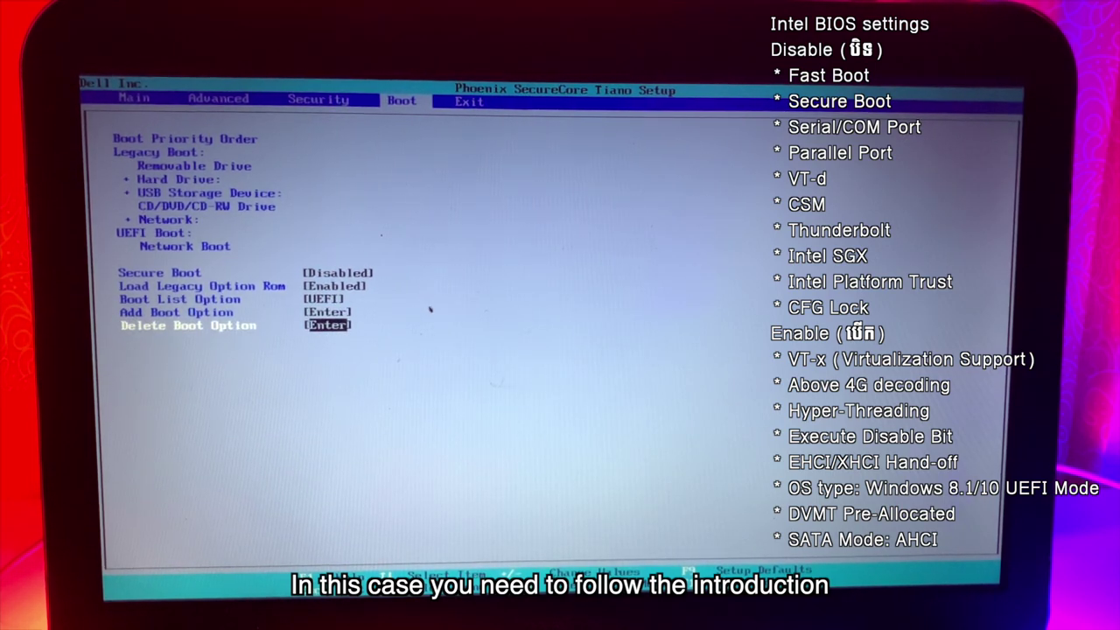
pyautogui.press('Right')
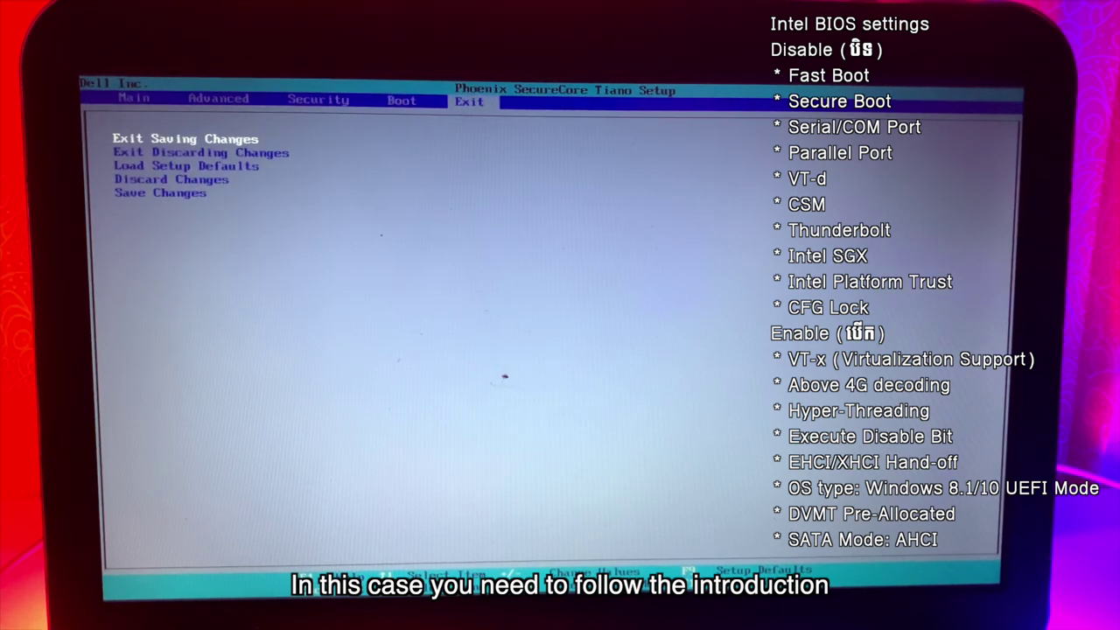
# Save the BIOS configuration changes, then choose Exit Saving Changes and confirm Yes to restart.
pyautogui.press('Down')
pyautogui.press('Down')
pyautogui.press('Down')
pyautogui.press('Down')
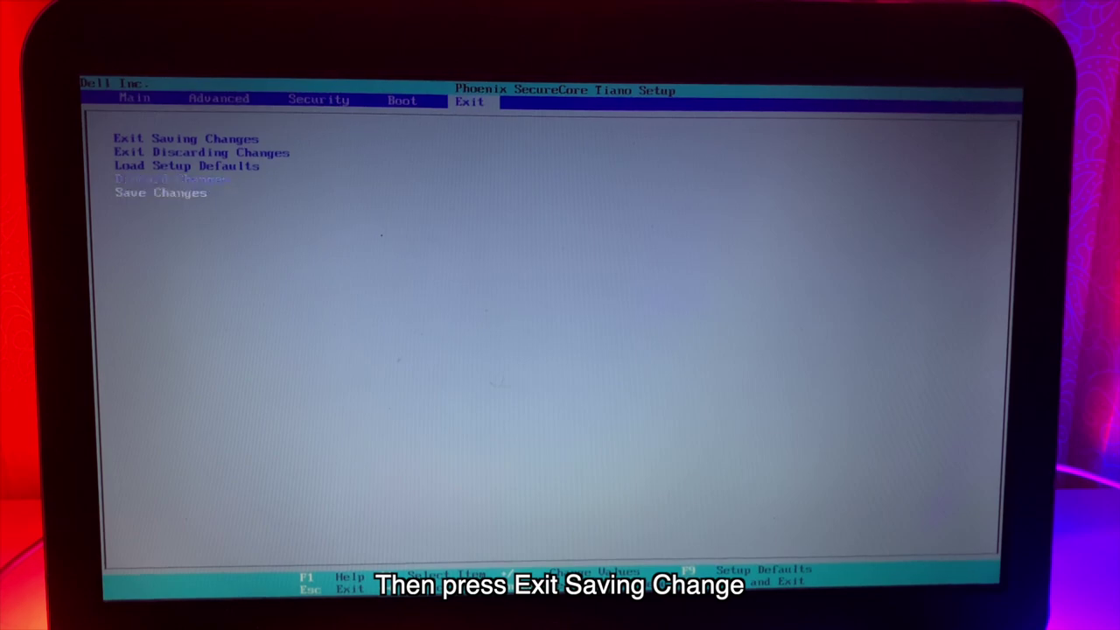
pyautogui.press('Return')
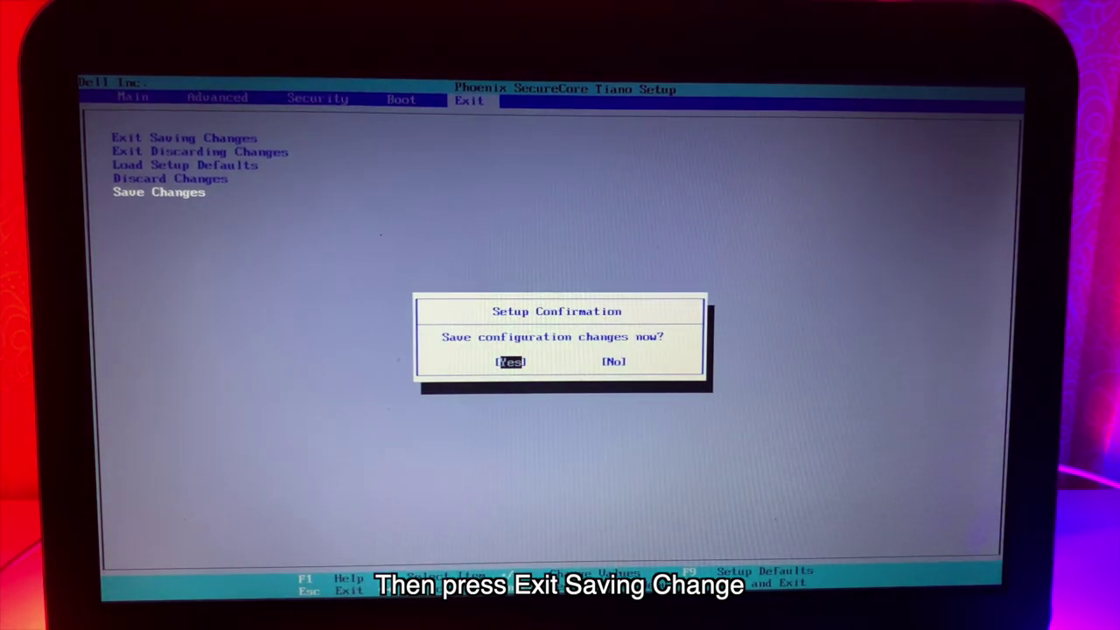
pyautogui.press('Return')
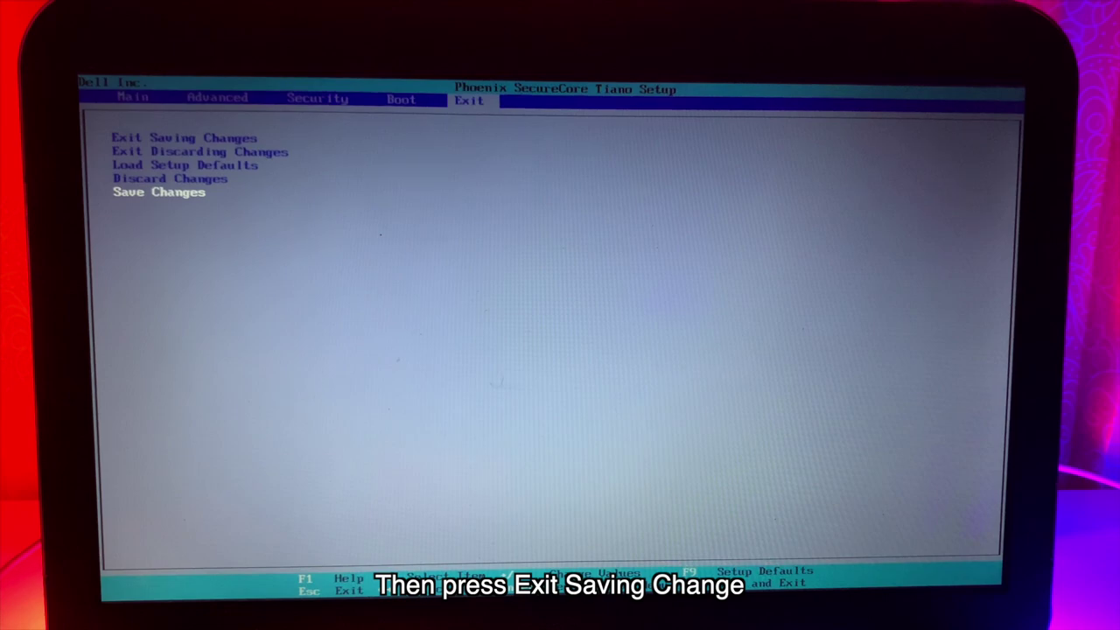
pyautogui.press('Up')
pyautogui.press('Up')
pyautogui.press('Up')
pyautogui.press('Up')
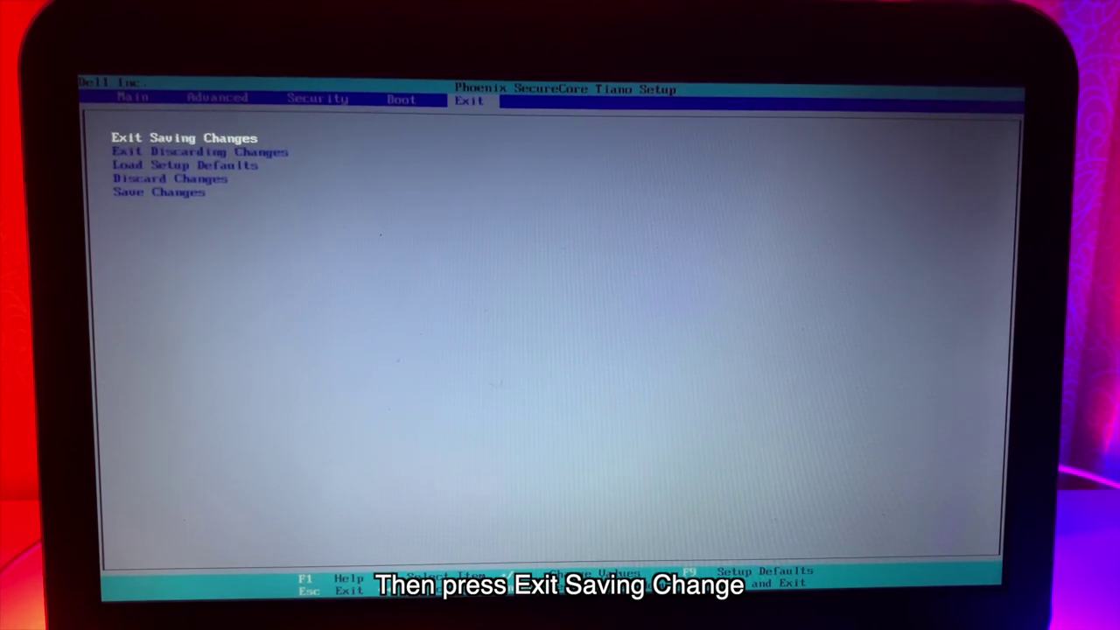
pyautogui.press('Return')
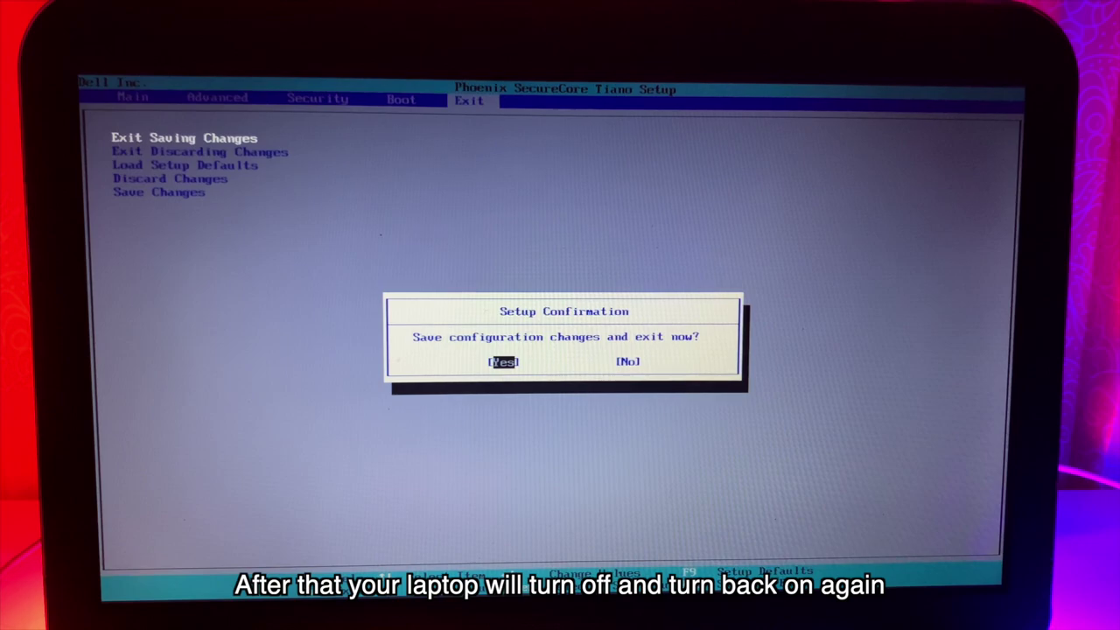
pyautogui.press('Return')
# Use the F12 one-time boot menu to boot from the USB Storage Device.
pyautogui.press('F12')
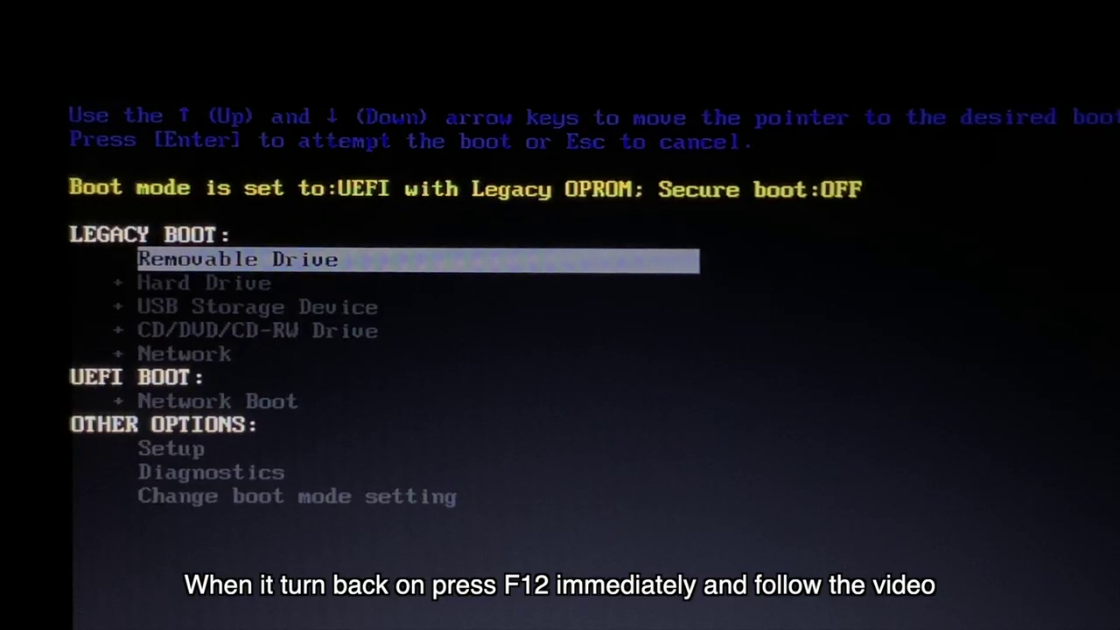
pyautogui.press('Down')
pyautogui.press('Down')
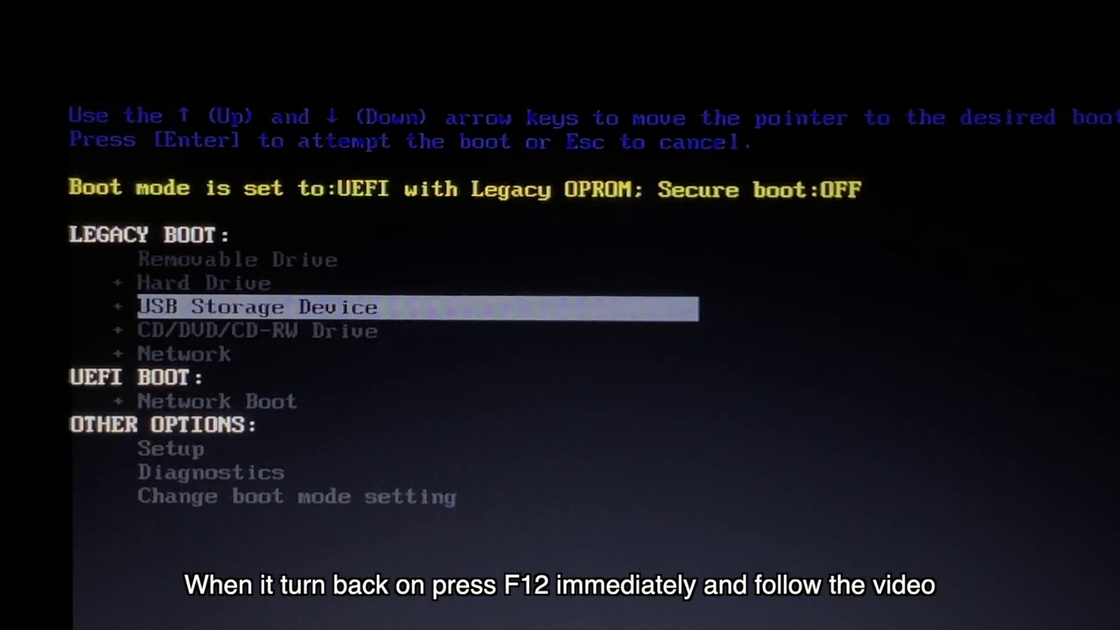
pyautogui.press('Return')
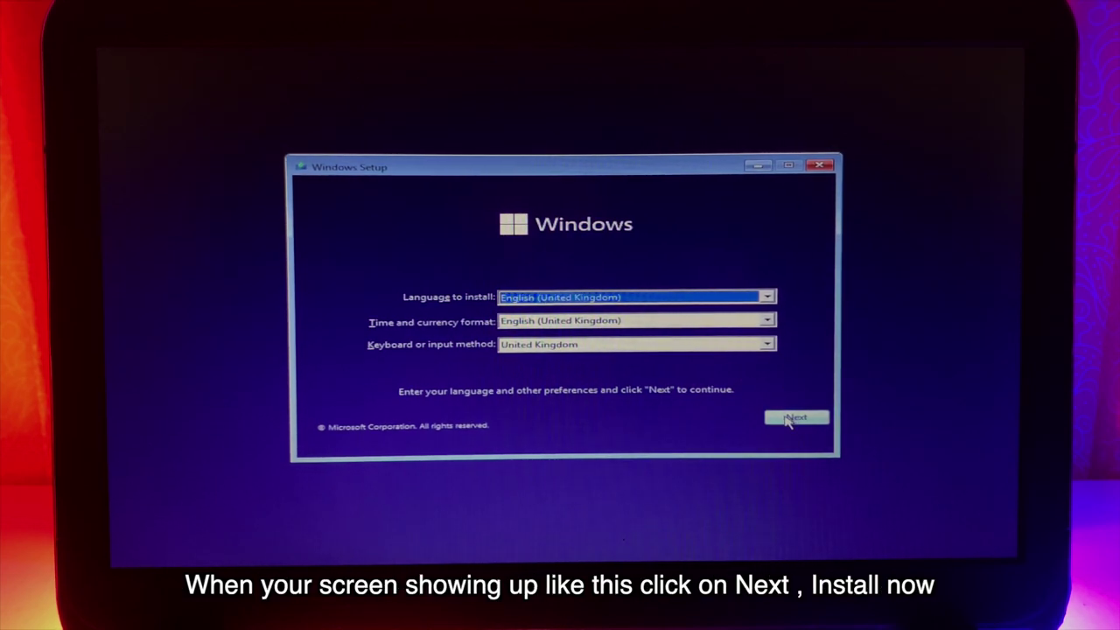
# Accept the default language settings, start the installation, and skip the product key.
pyautogui.click(788, 420)
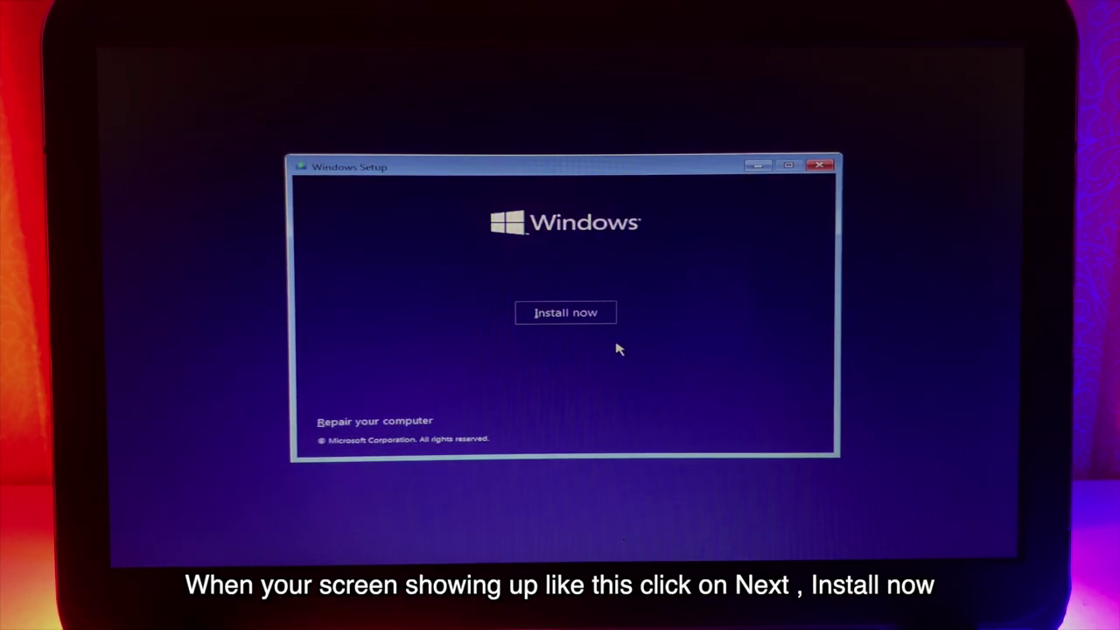
pyautogui.click(590, 316)
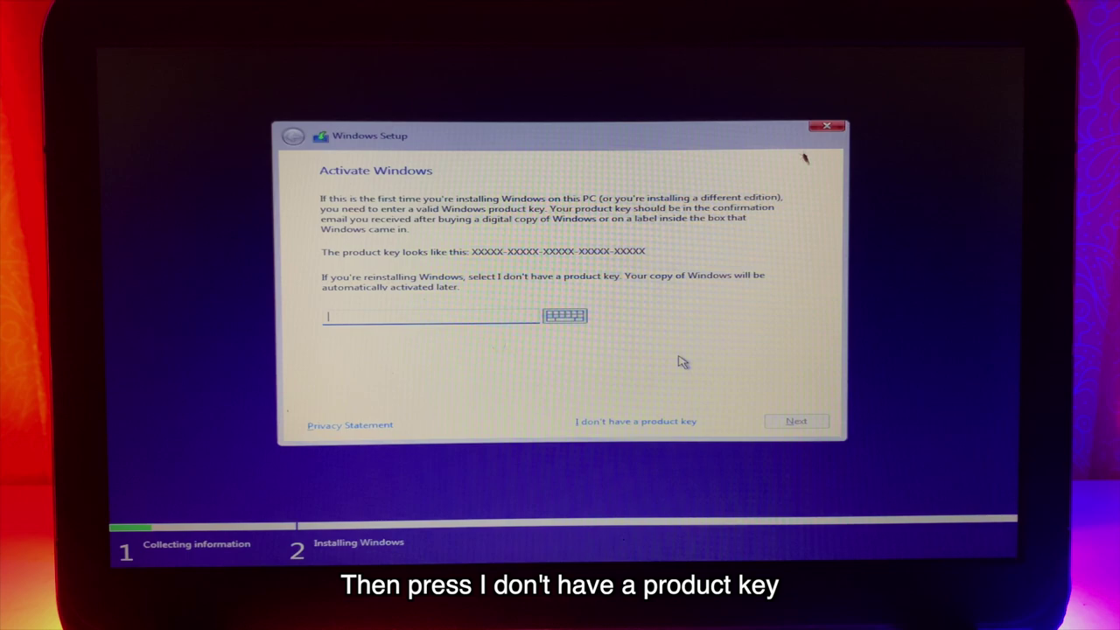
pyautogui.click(681, 422)
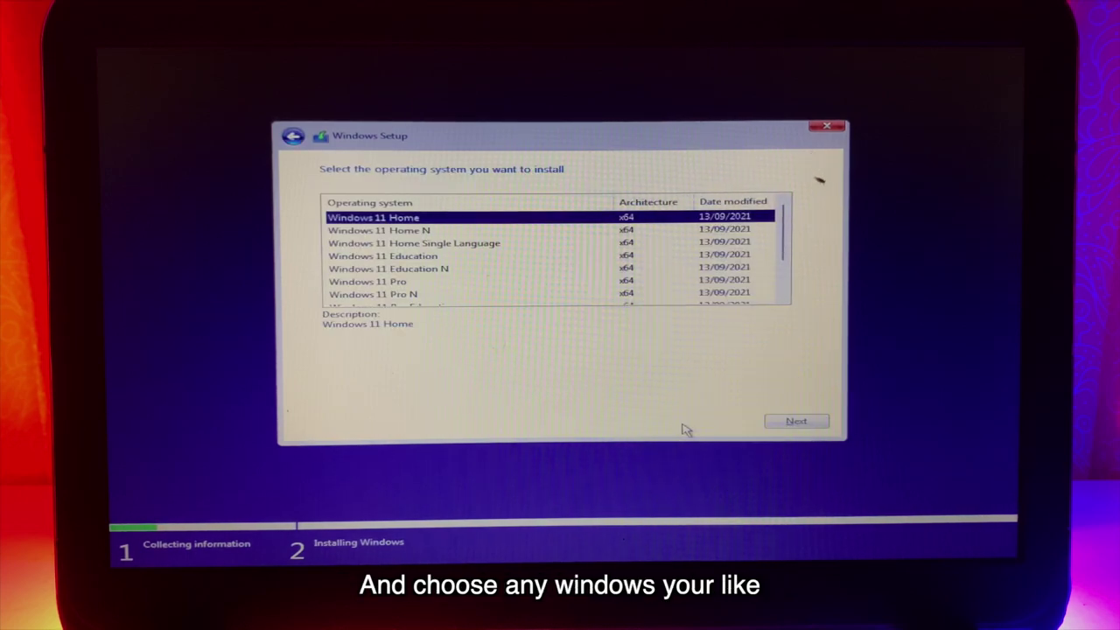
# Pick Windows 11 Home from the edition list and continue setup.
pyautogui.click(423, 231)
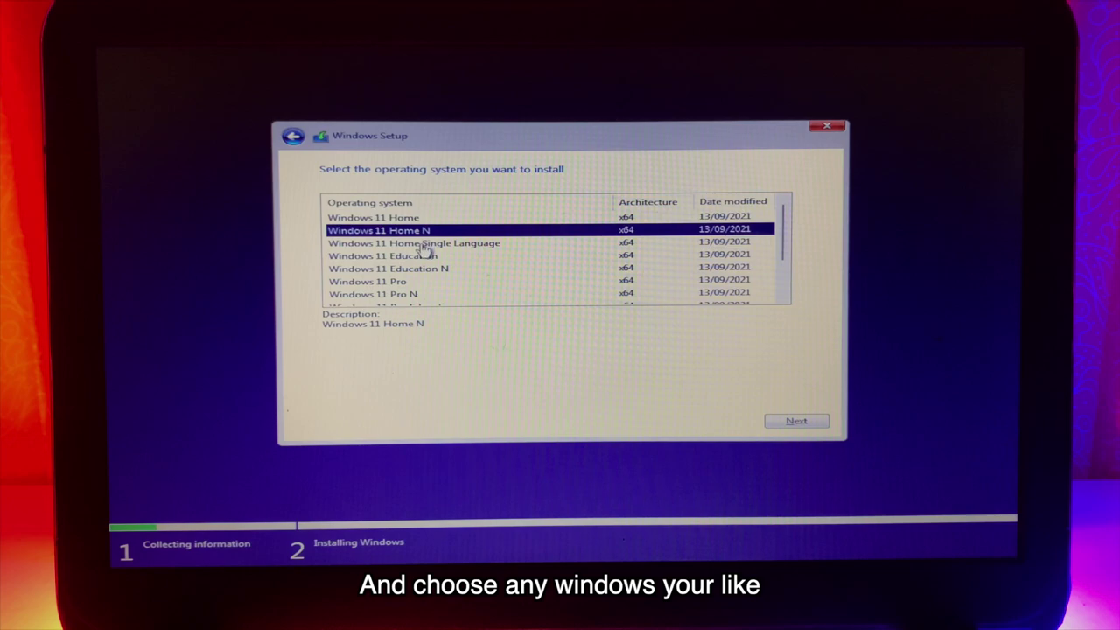
pyautogui.click(427, 245)
pyautogui.click(422, 270)
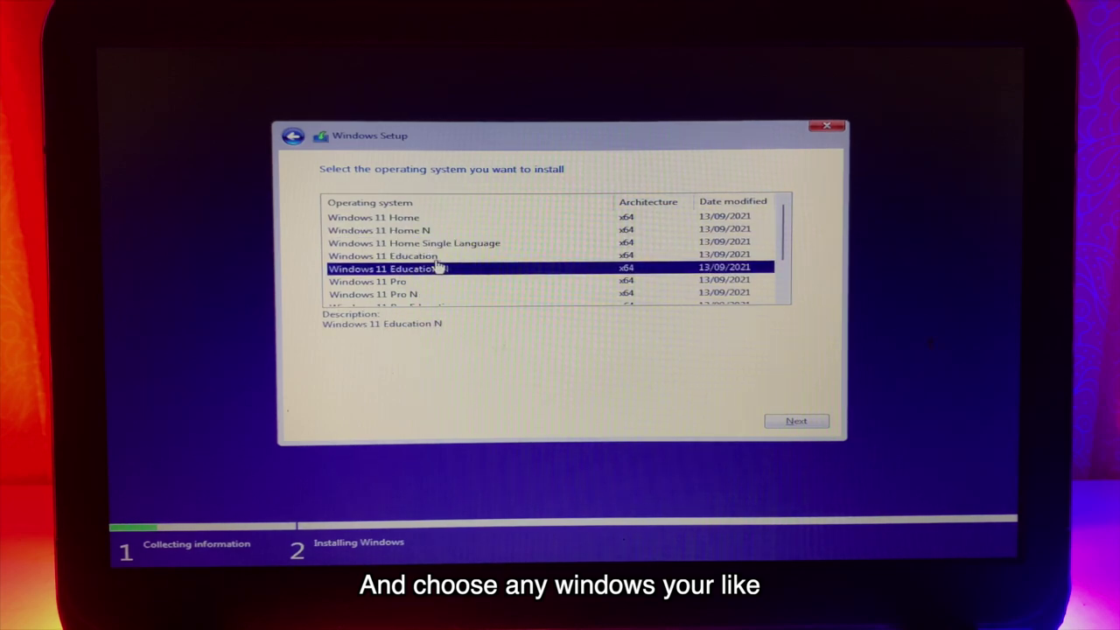
pyautogui.scroll(-1, 427, 268)
pyautogui.click(415, 254)
pyautogui.click(427, 244)
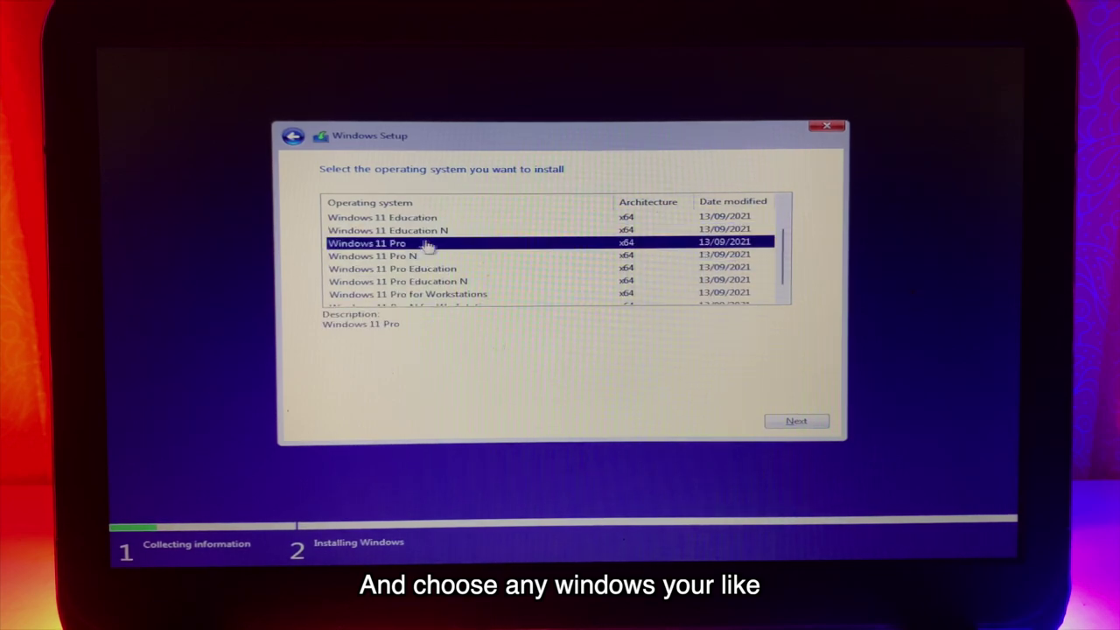
pyautogui.scroll(1, 472, 263)
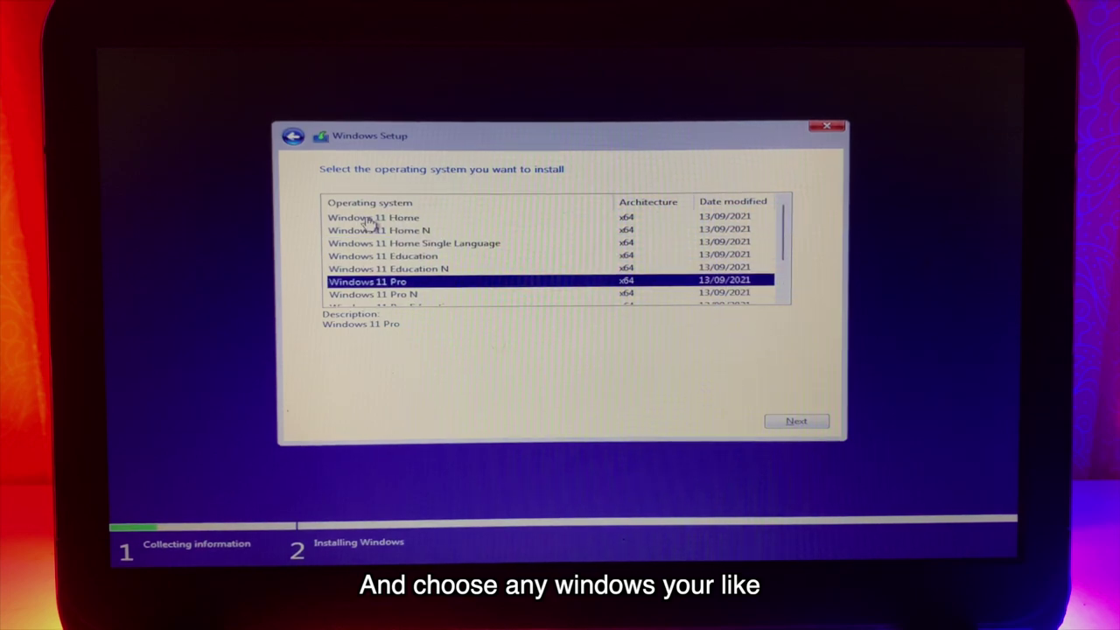
pyautogui.click(461, 243)
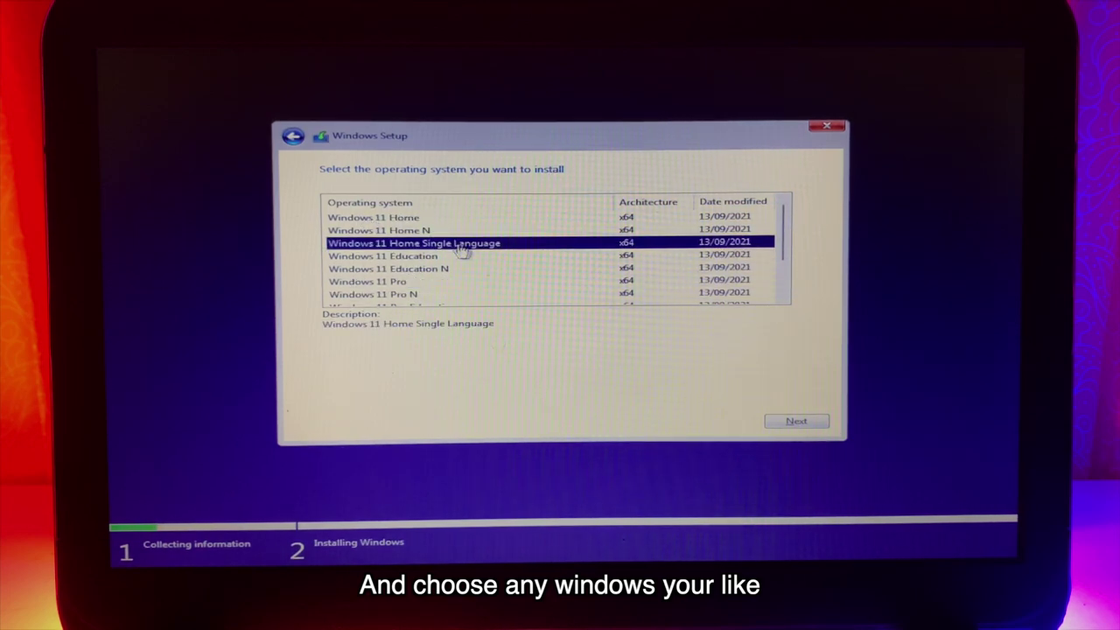
pyautogui.click(435, 218)
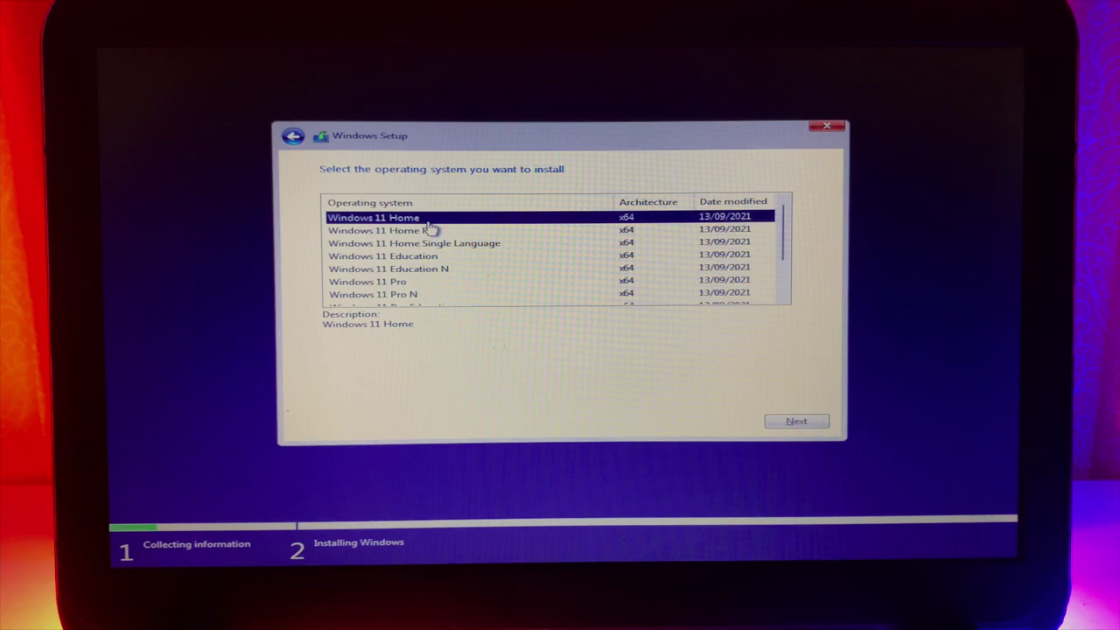
pyautogui.click(804, 420)
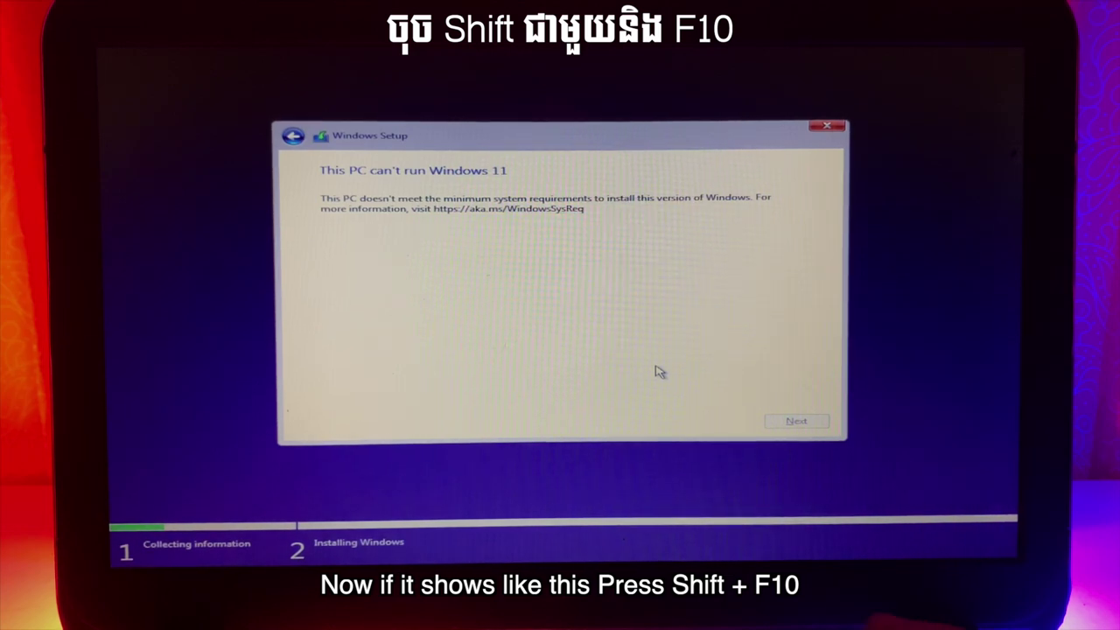
# Launch regedit from a Shift+F10 command prompt and select HKEY_LOCAL_MACHINE.
pyautogui.hotkey('shift', 'F10')
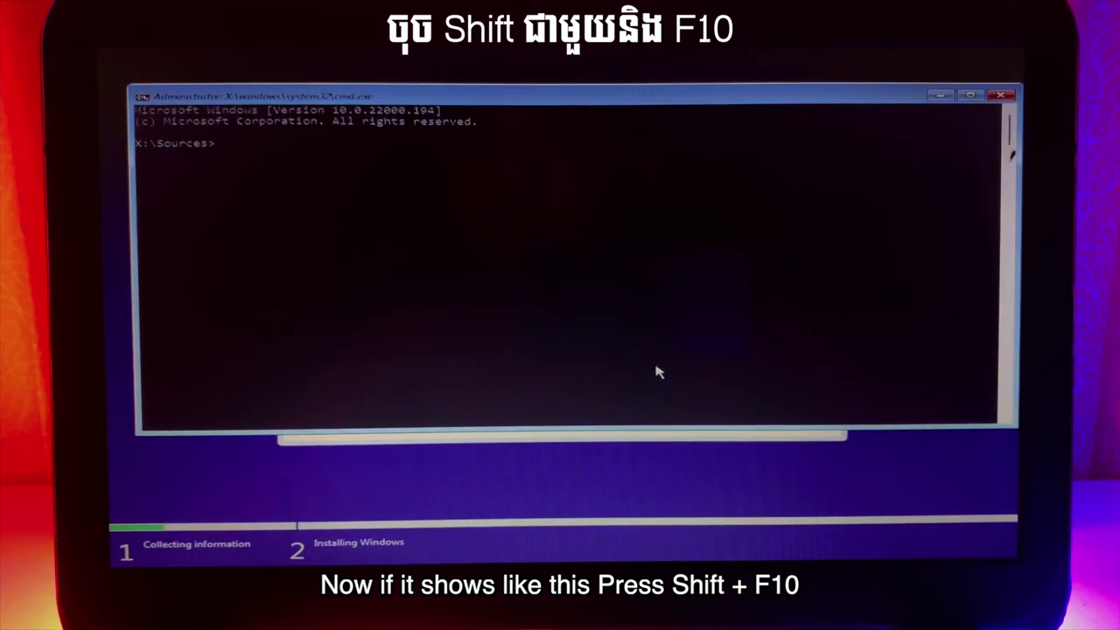
pyautogui.write('rege')
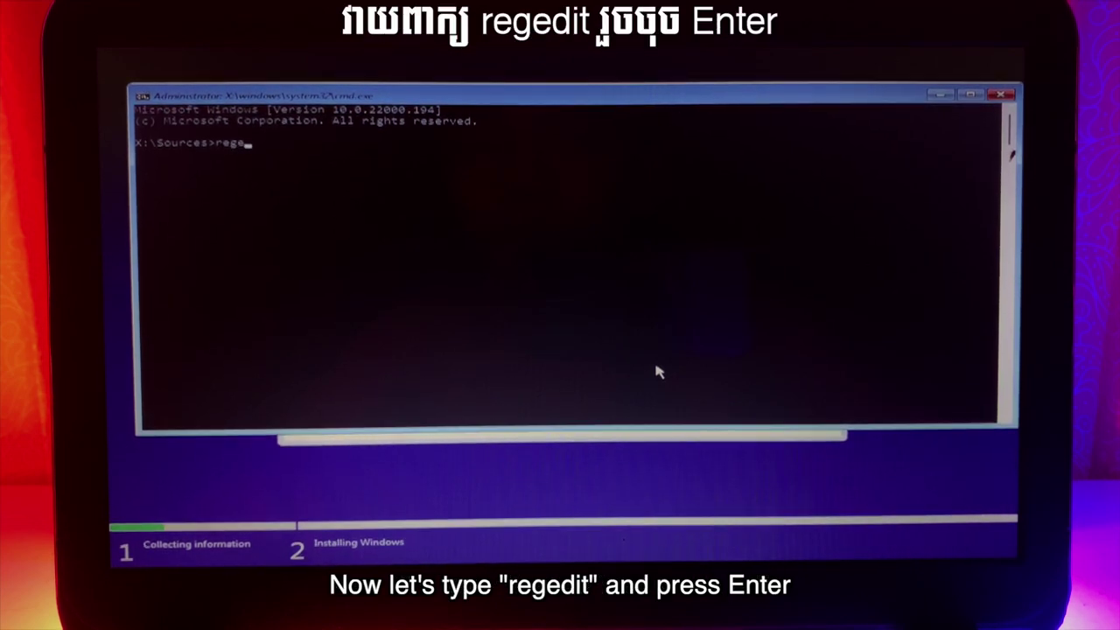
pyautogui.write('dit')
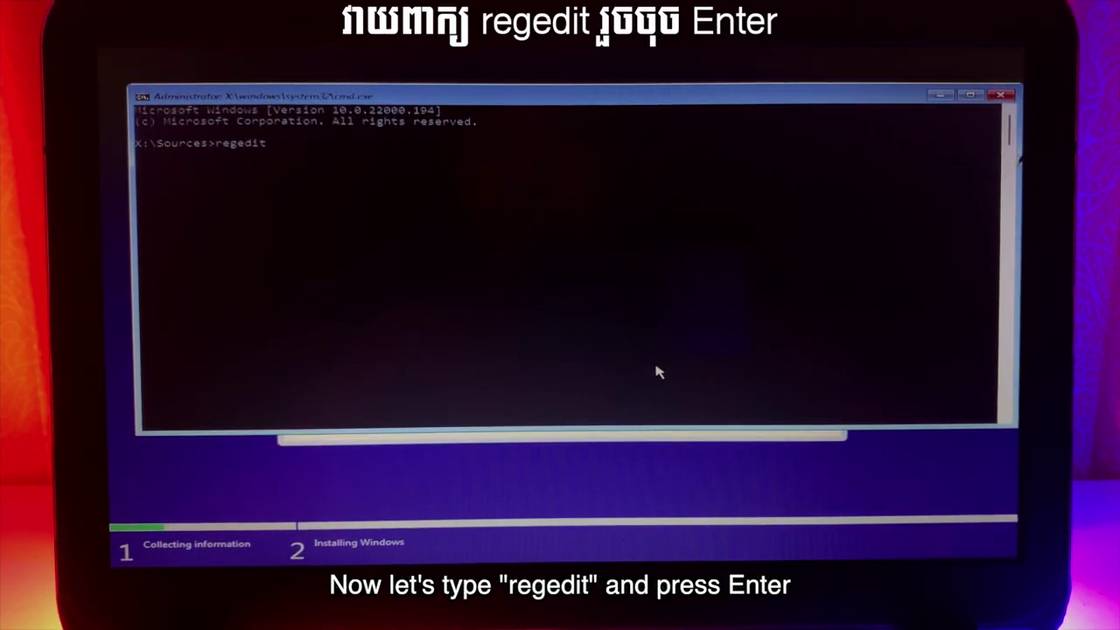
pyautogui.press('Return')
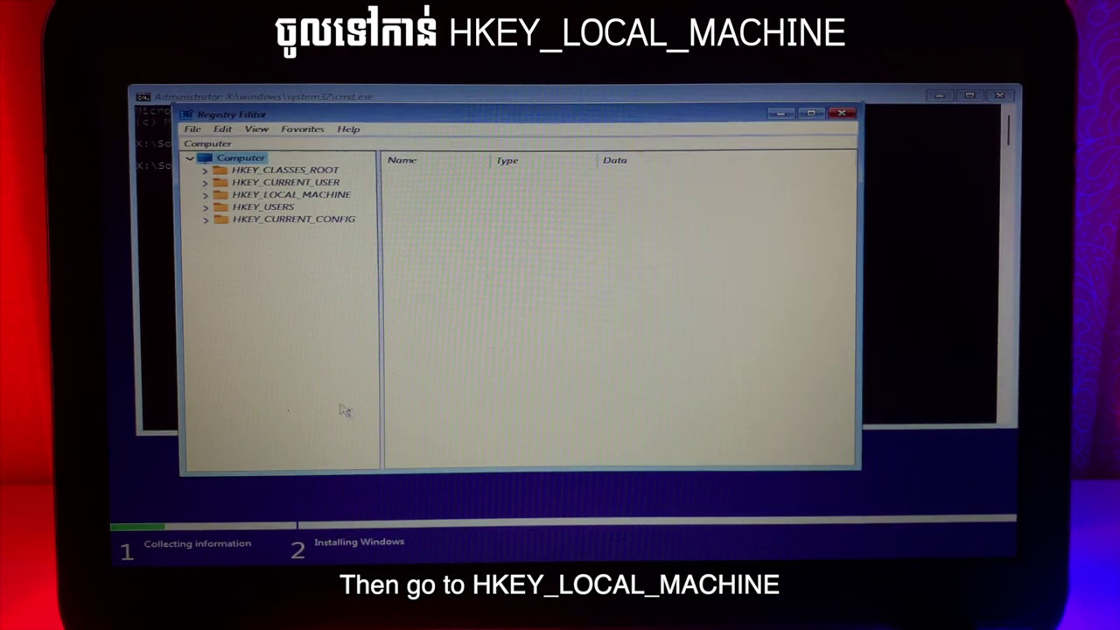
pyautogui.click(299, 196)
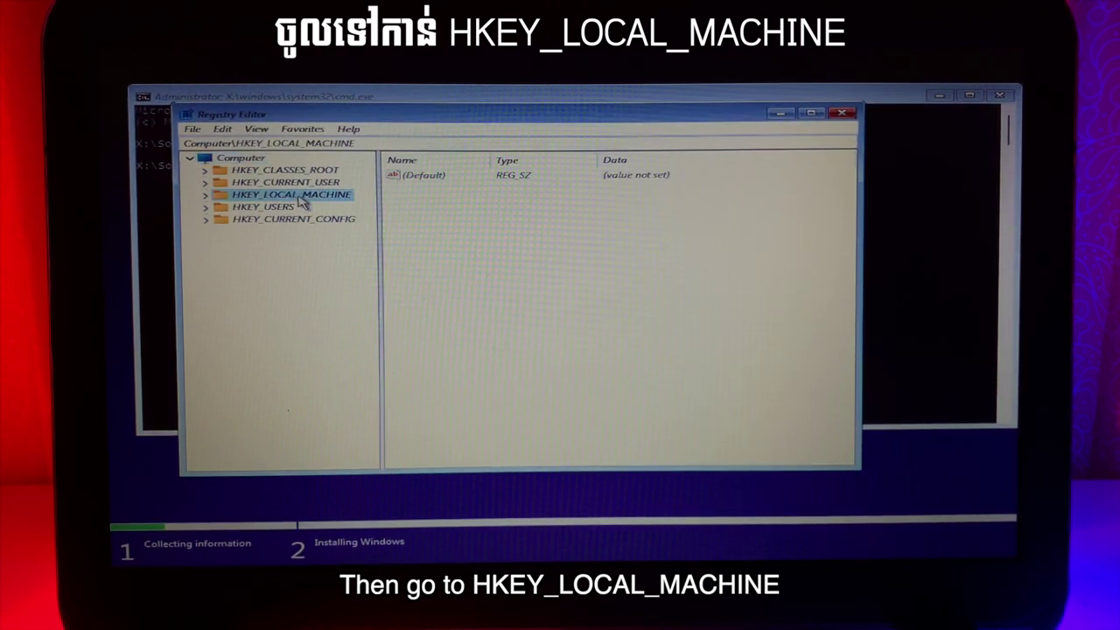
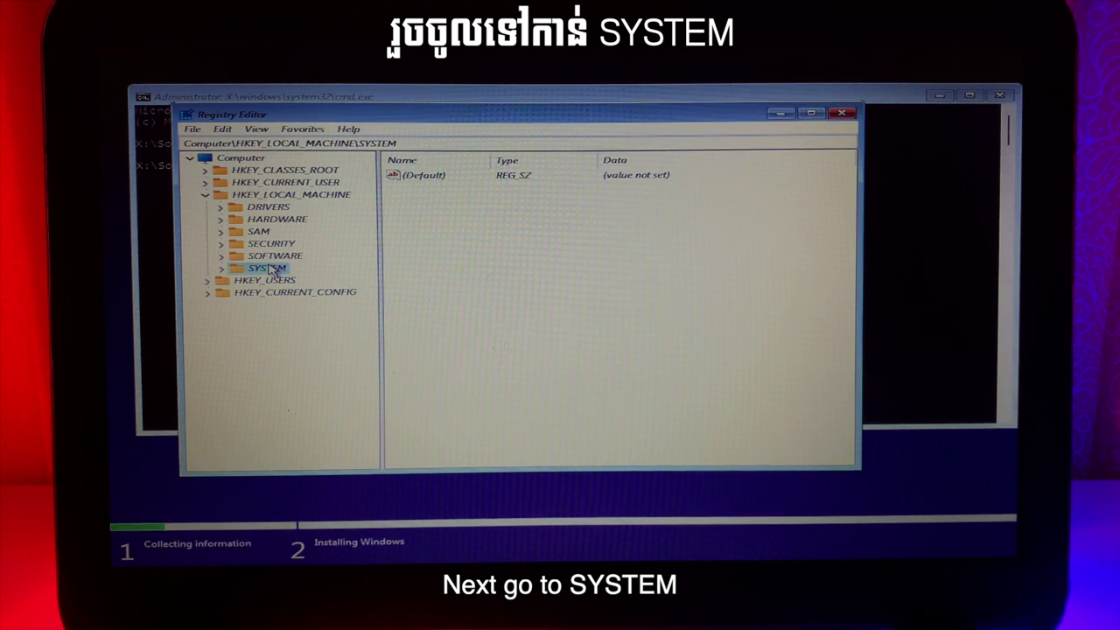
# Expand HKEY_LOCAL_MACHINE\SYSTEM in the tree to reveal its subkeys, including Setup.
pyautogui.click(223, 268)
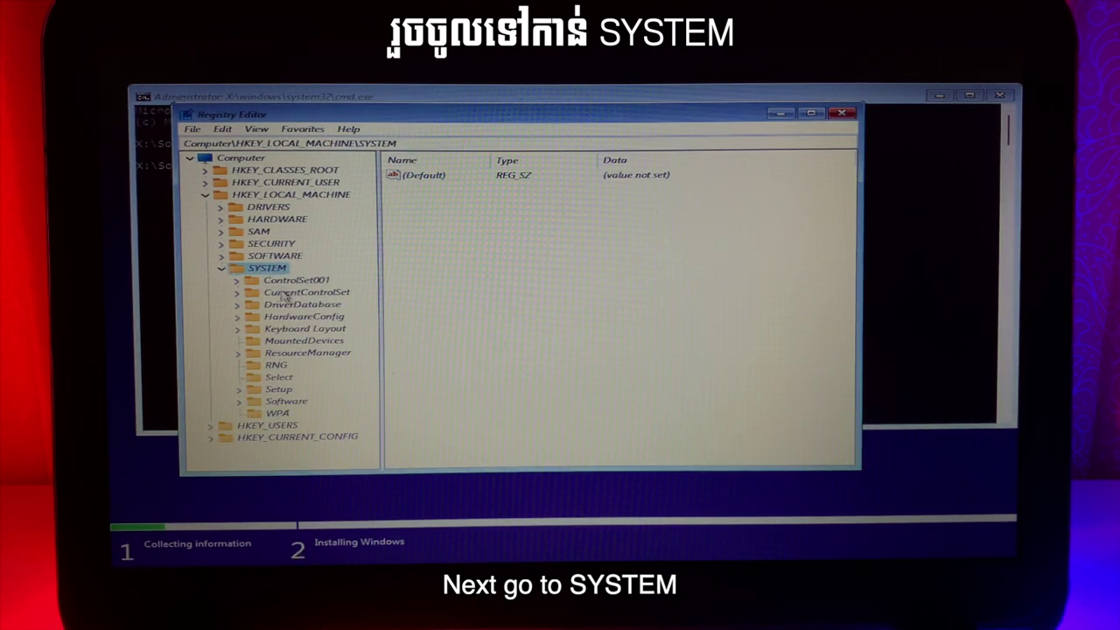
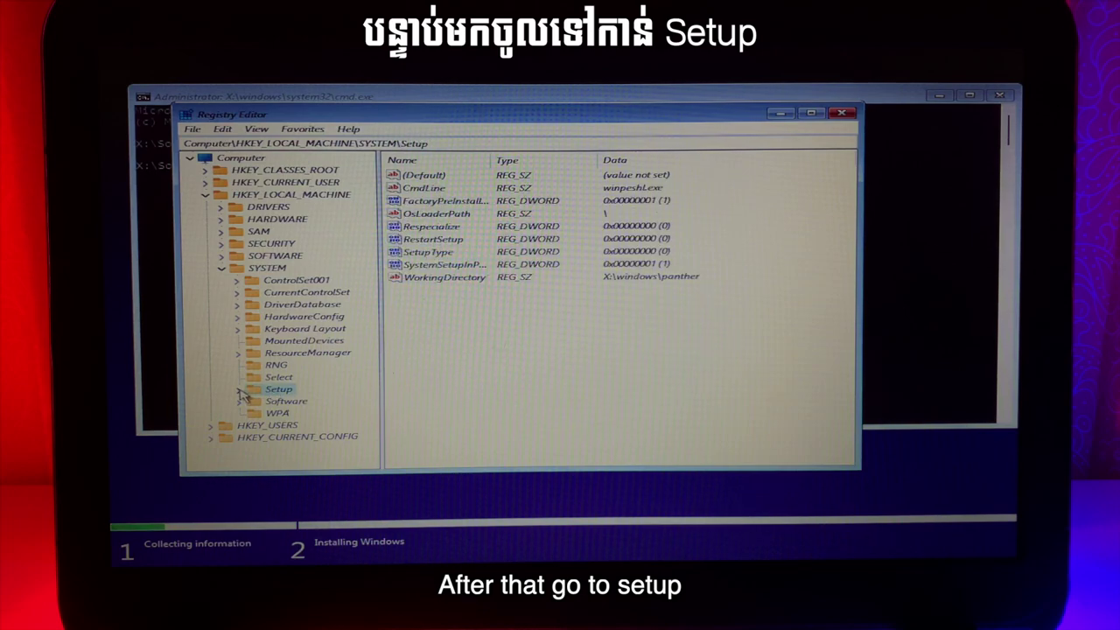
# Create a new key under HKEY_LOCAL_MACHINE\SYSTEM\Setup named LabConfig.
pyautogui.click(241, 392)
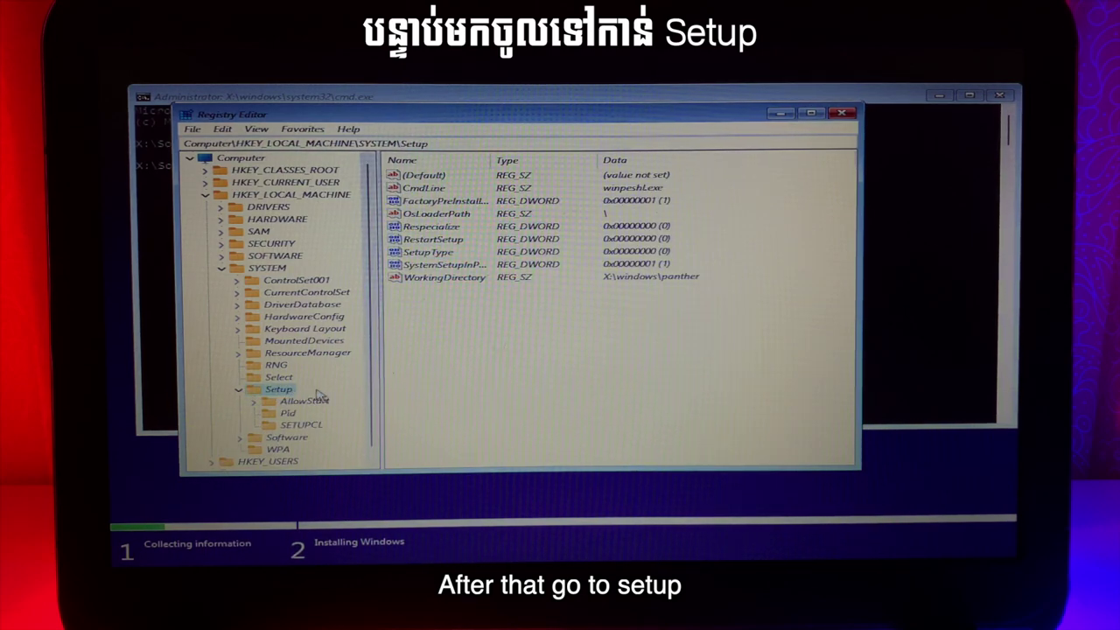
pyautogui.rightClick(289, 389)
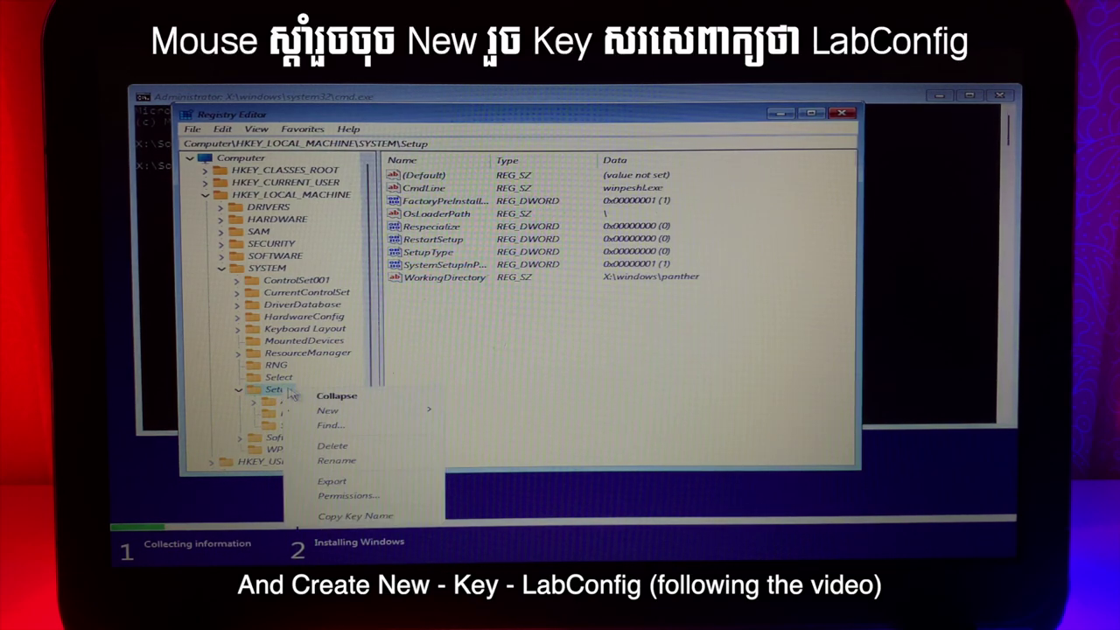
pyautogui.click(345, 410)
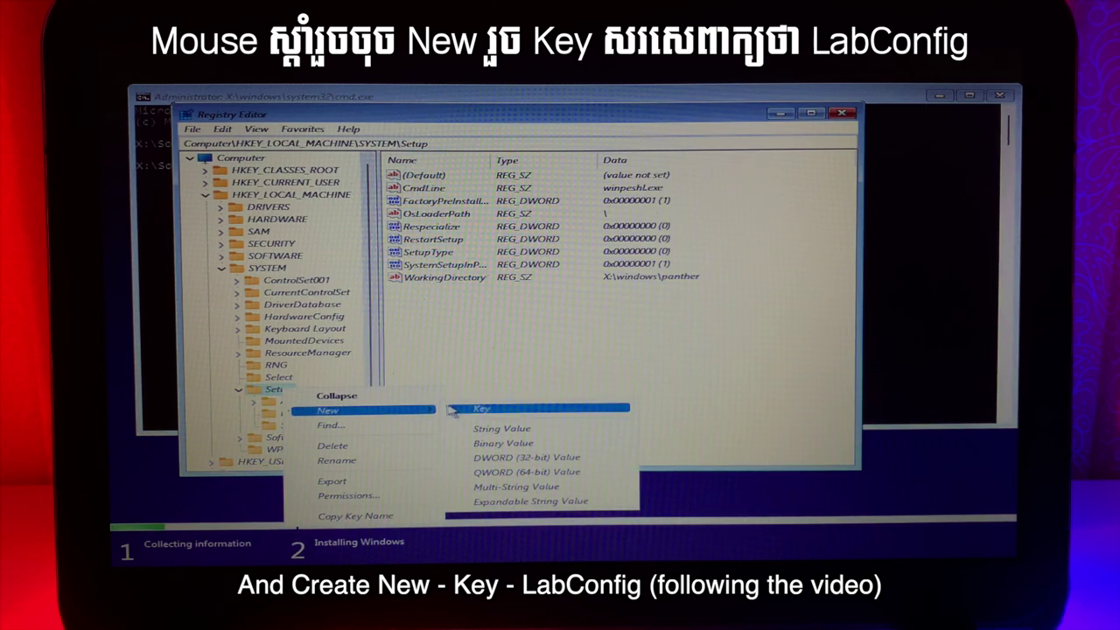
pyautogui.click(528, 410)
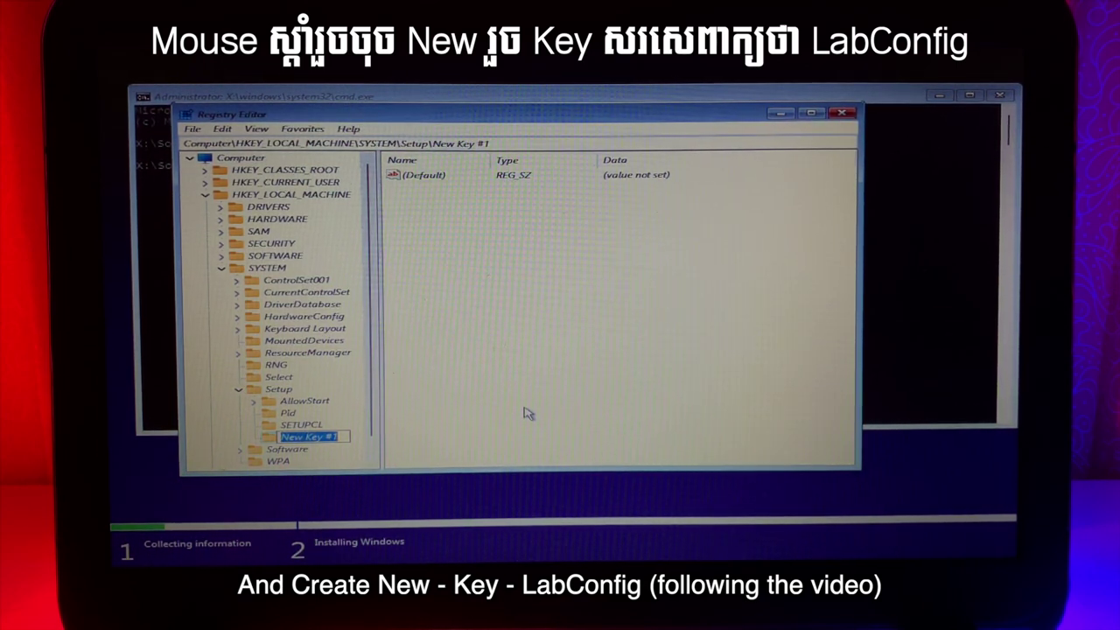
pyautogui.write('Lab')
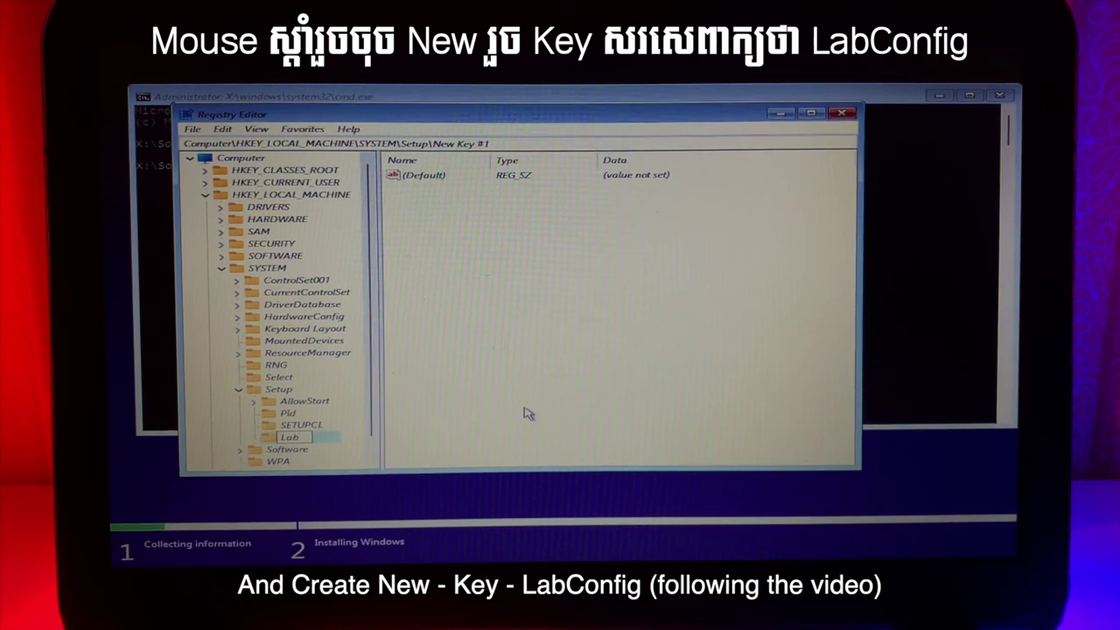
pyautogui.write('Config')
# Confirm the LabConfig key name and add a DWORD (32-bit) value named BypassSecureBootCheck.
pyautogui.click(528, 413)
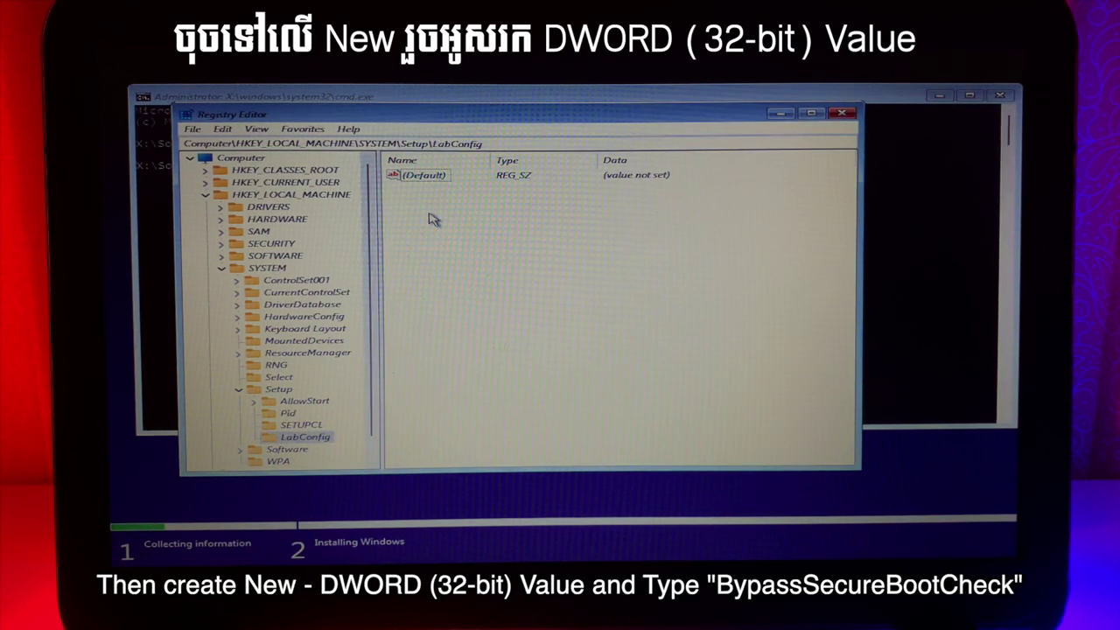
pyautogui.moveTo(487, 224)
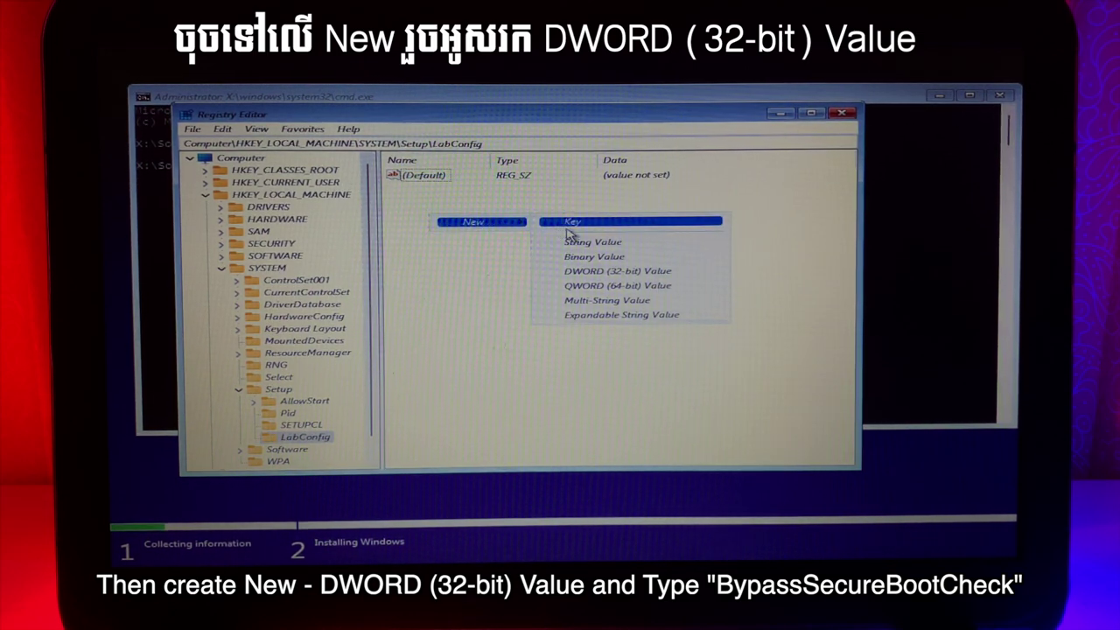
pyautogui.click(685, 272)
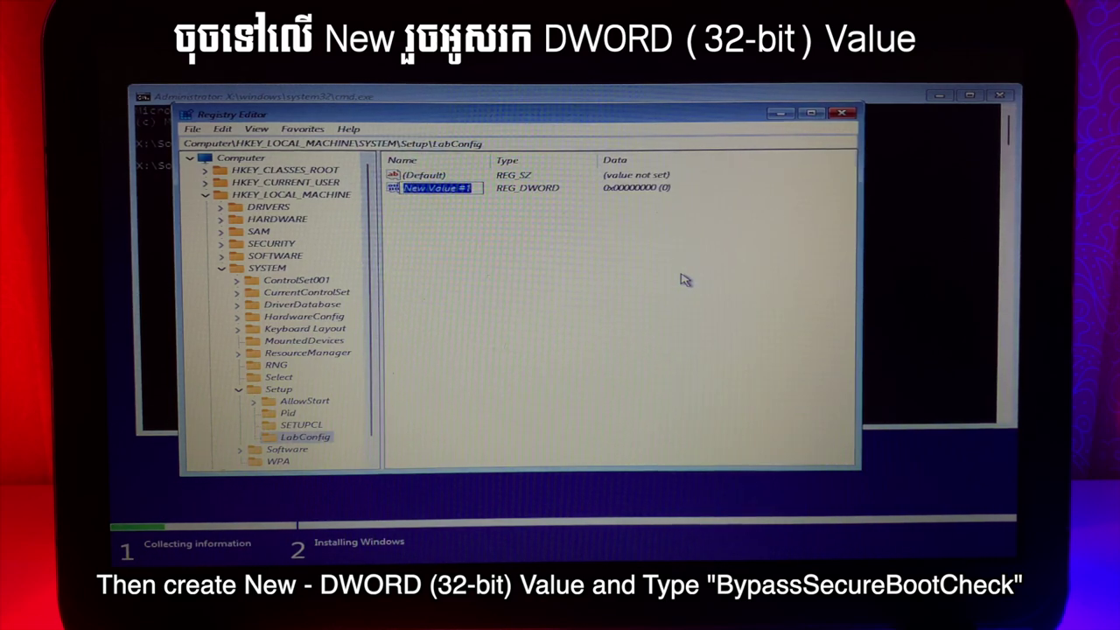
pyautogui.write('By')
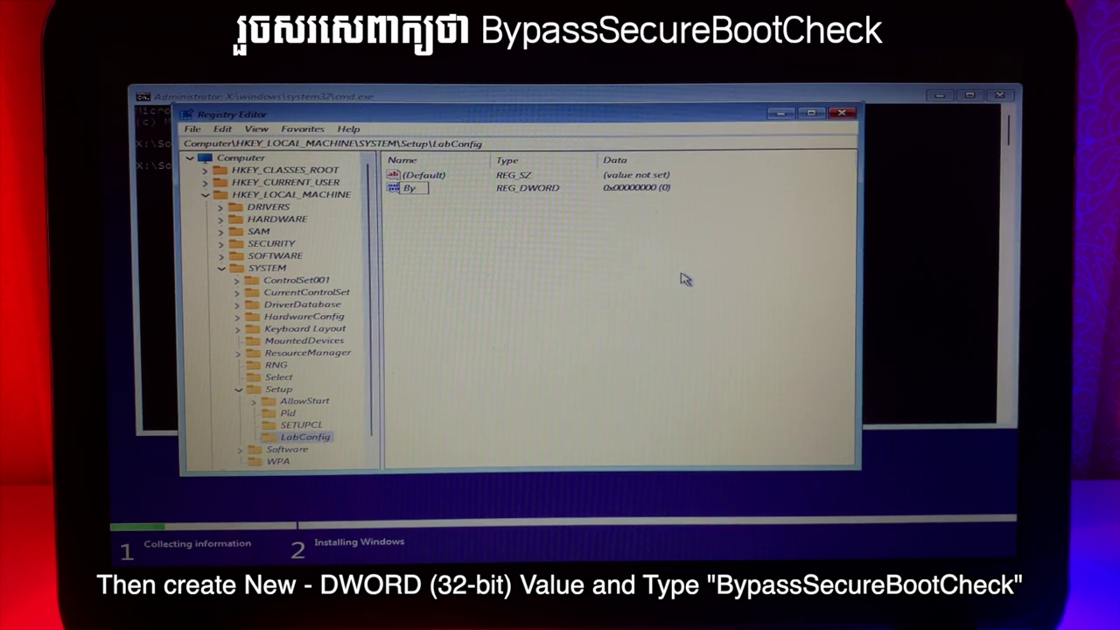
pyautogui.write('pass')
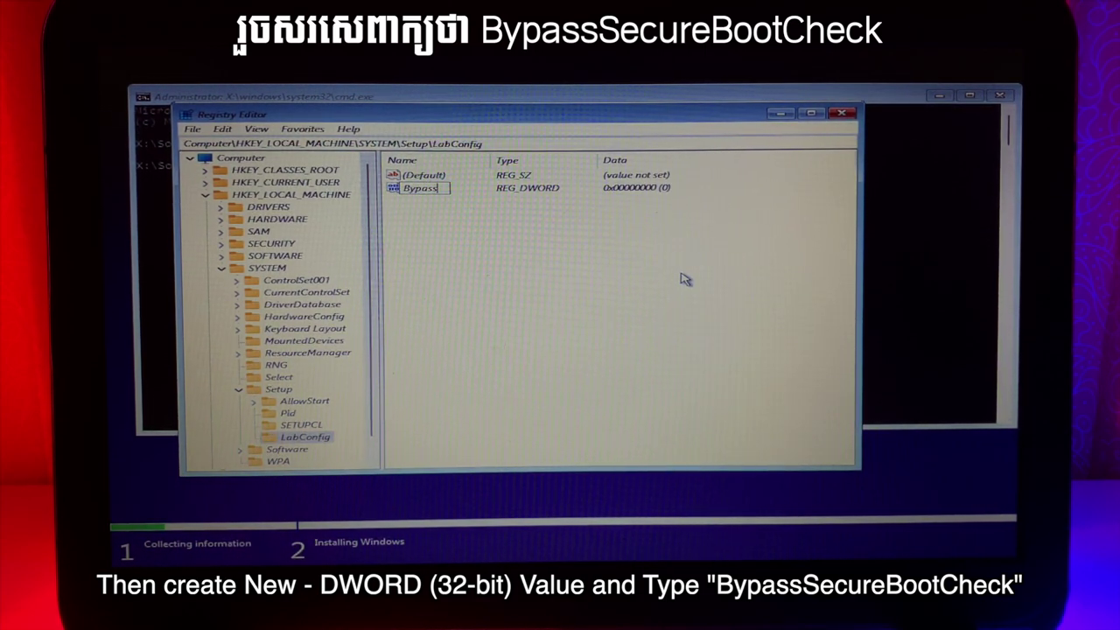
pyautogui.write('SecureBoot')
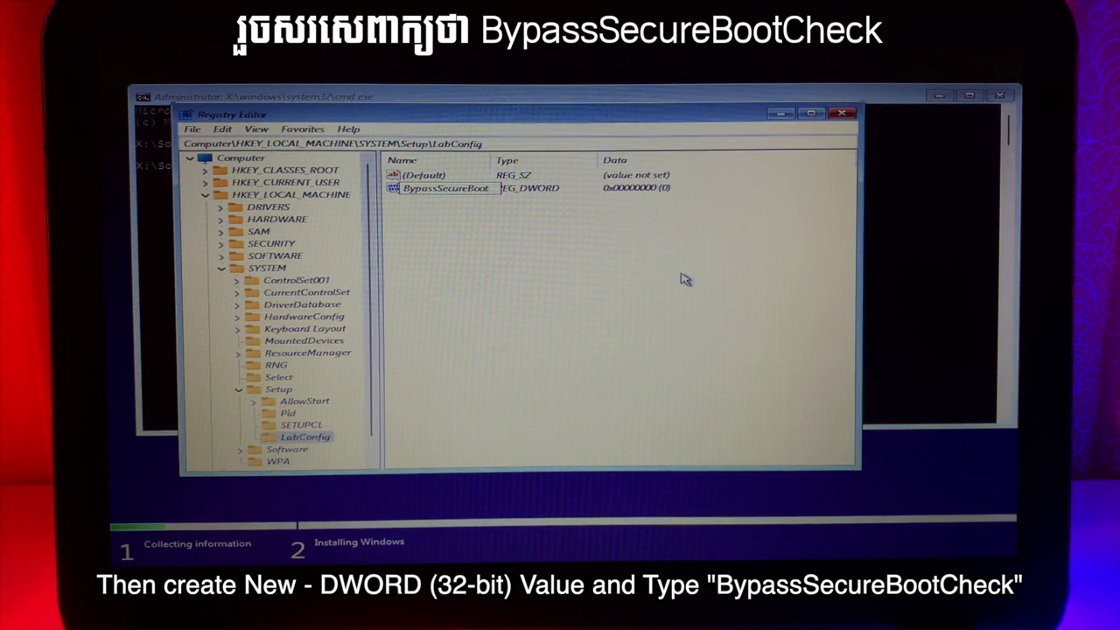
pyautogui.write('C')
pyautogui.write('ck')
pyautogui.press('Return')
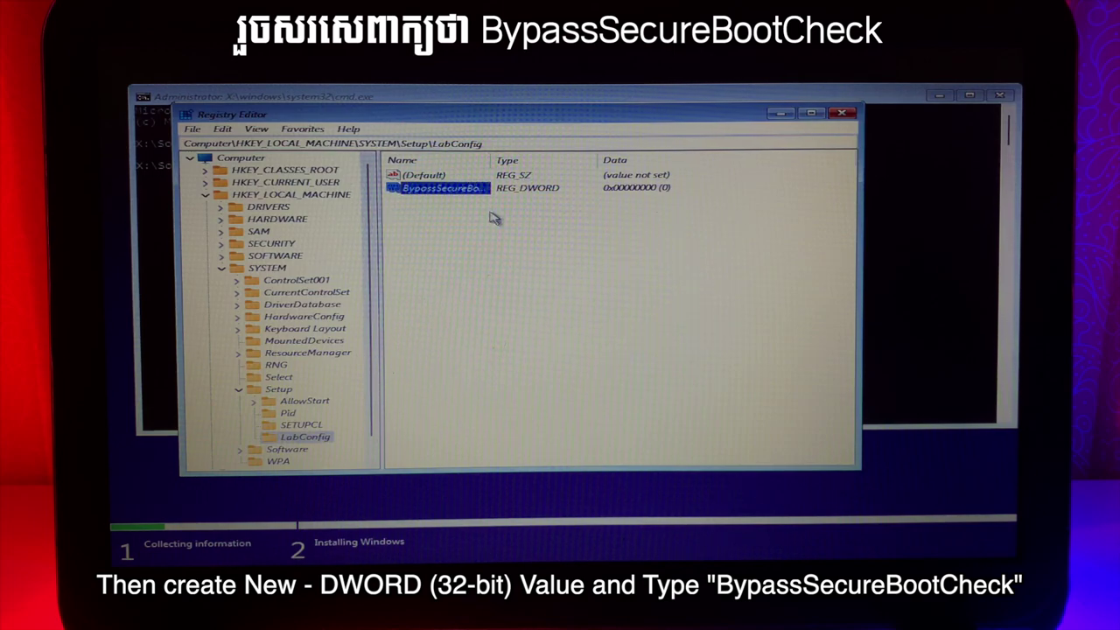
# Change BypassSecureBootCheck's value data from 0 to 1.
pyautogui.moveTo(491, 160); pyautogui.dragTo(553, 153)
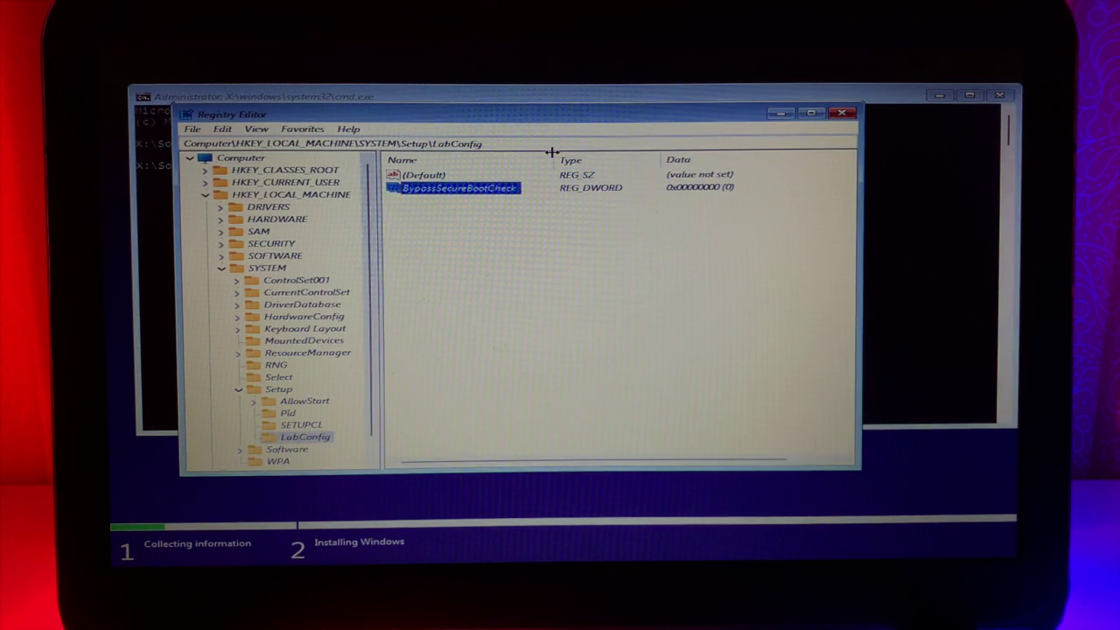
pyautogui.rightClick(477, 191)
pyautogui.click(507, 198)
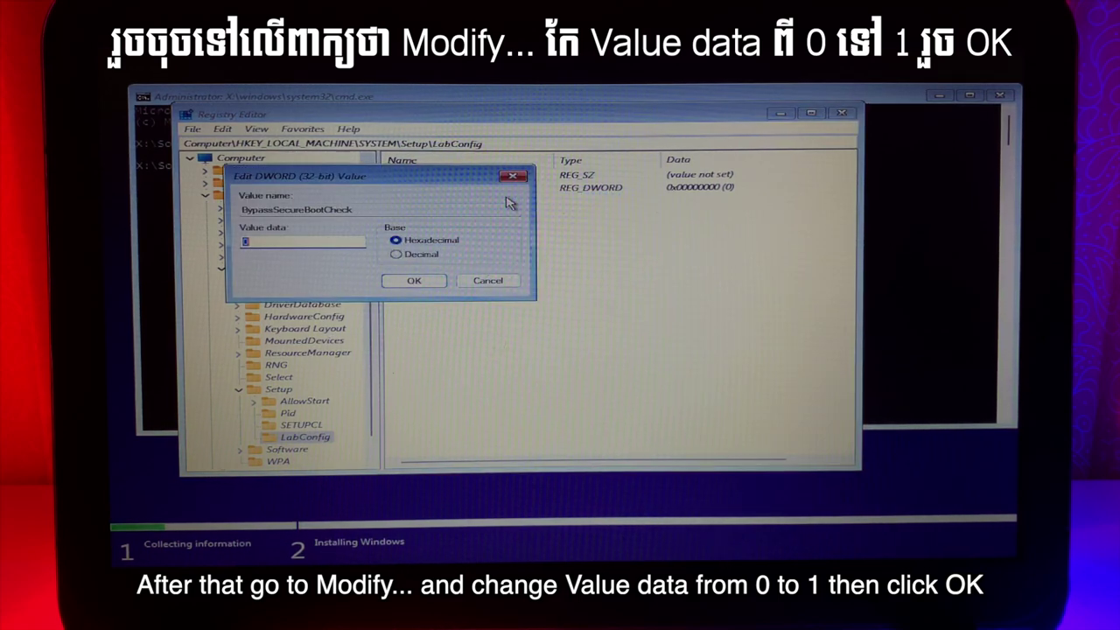
pyautogui.click(275, 244)
pyautogui.press('BackSpace')
pyautogui.write('1')
# Save BypassSecureBootCheck as 1 and add another DWORD value named BypassTPMCheck.
pyautogui.click(446, 283)
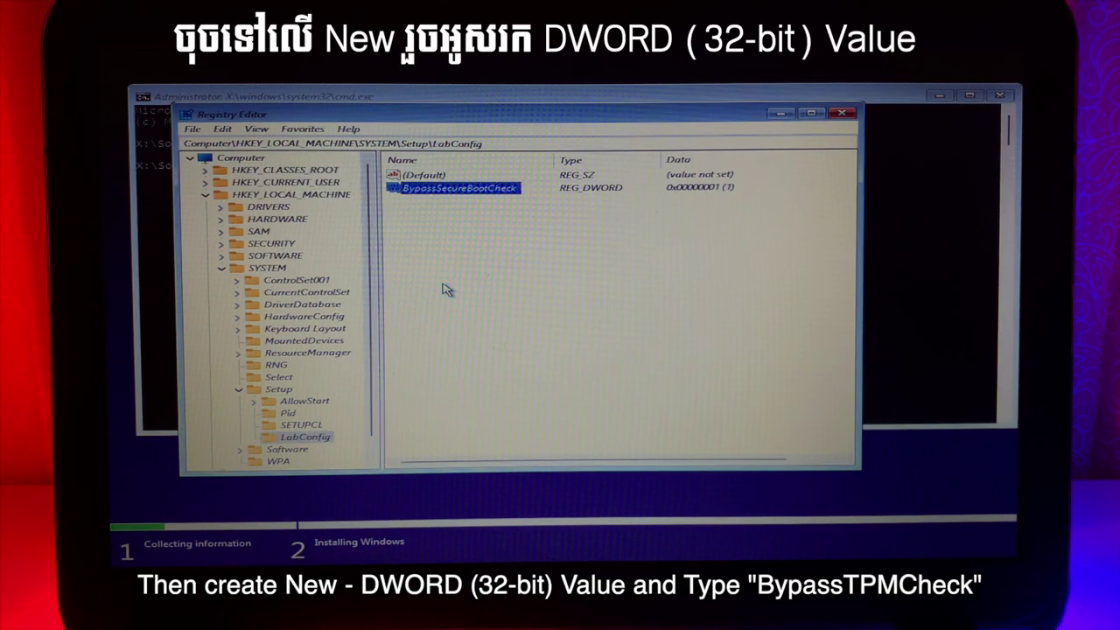
pyautogui.rightClick(456, 213)
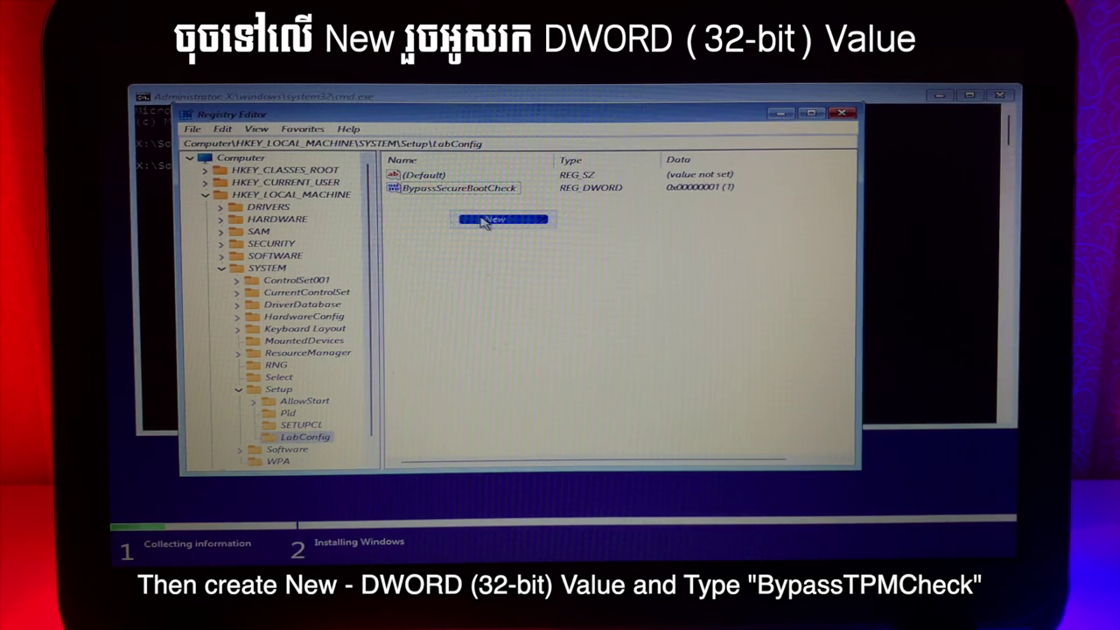
pyautogui.moveTo(490, 223)
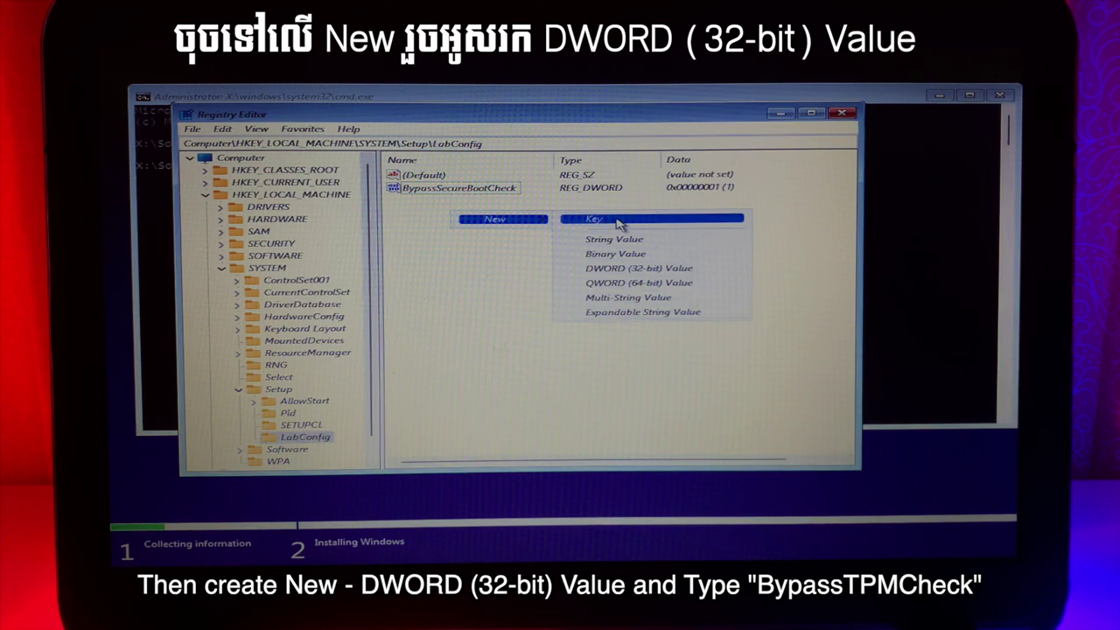
pyautogui.click(648, 269)
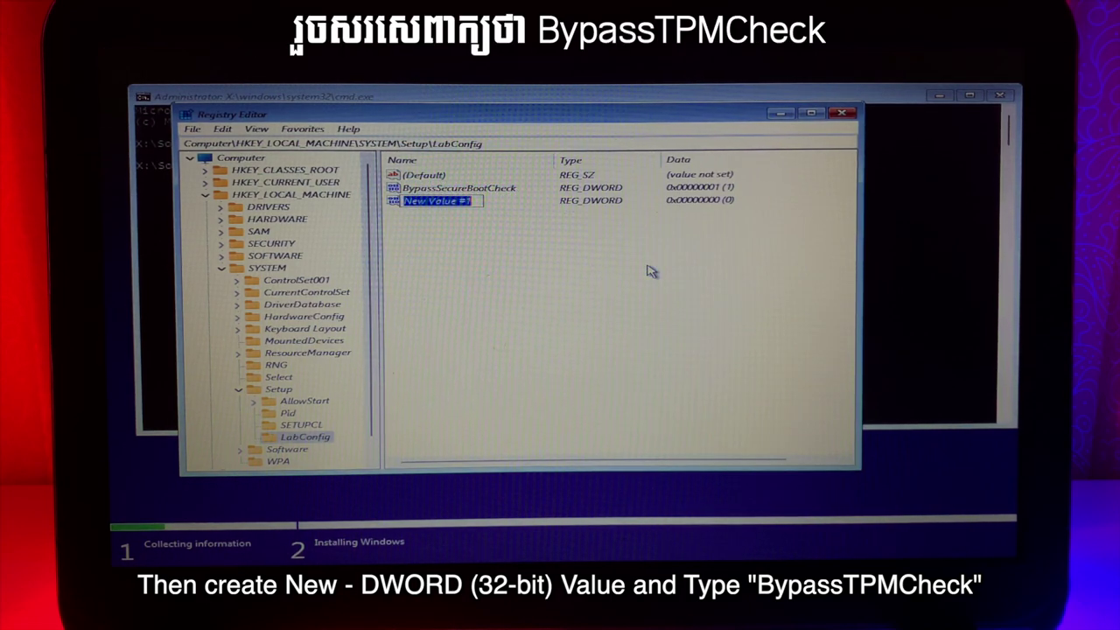
pyautogui.write('B')
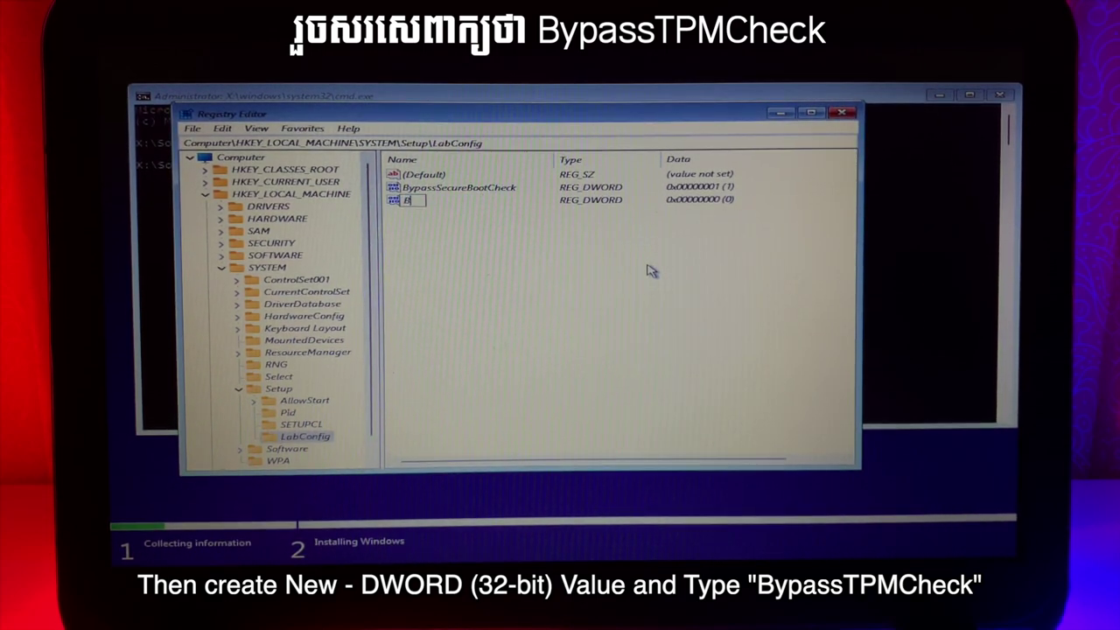
pyautogui.write('ypass')
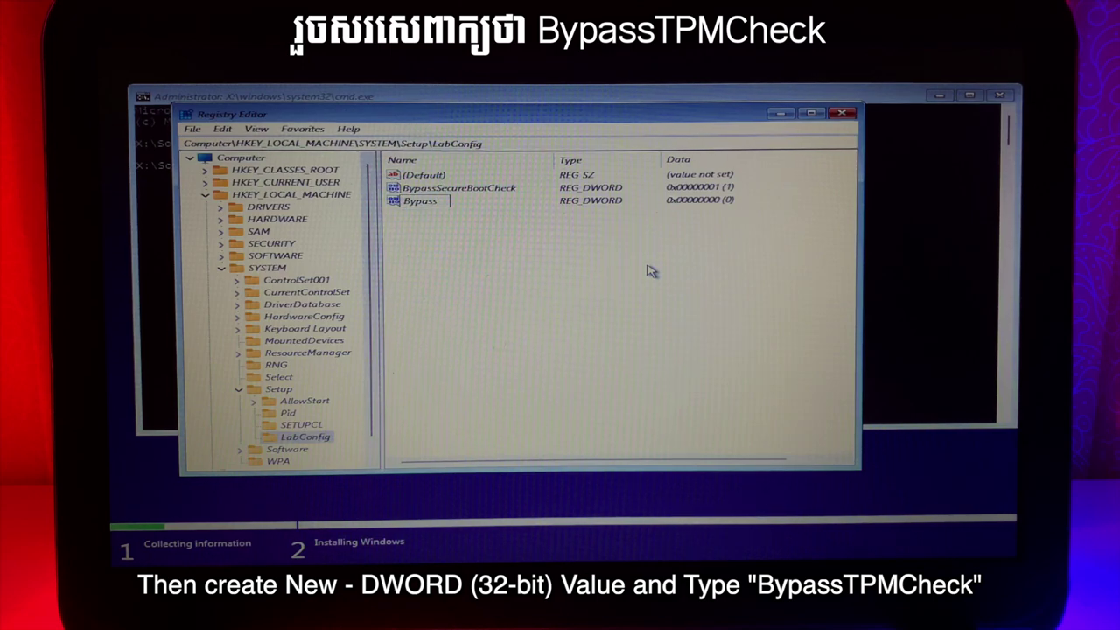
pyautogui.write('T')
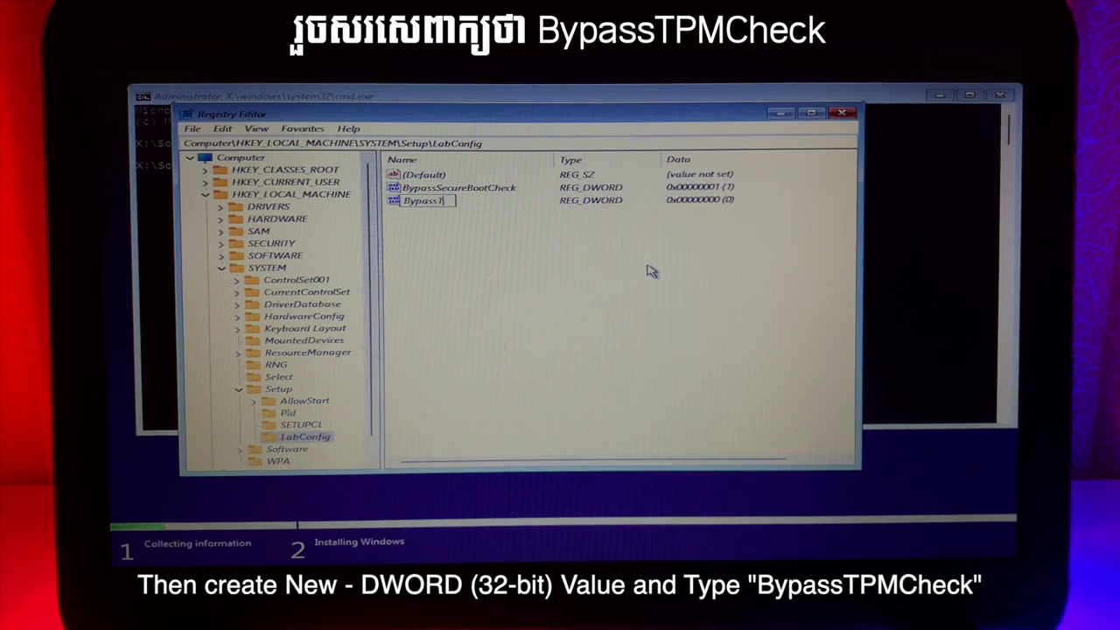
pyautogui.write('PM')
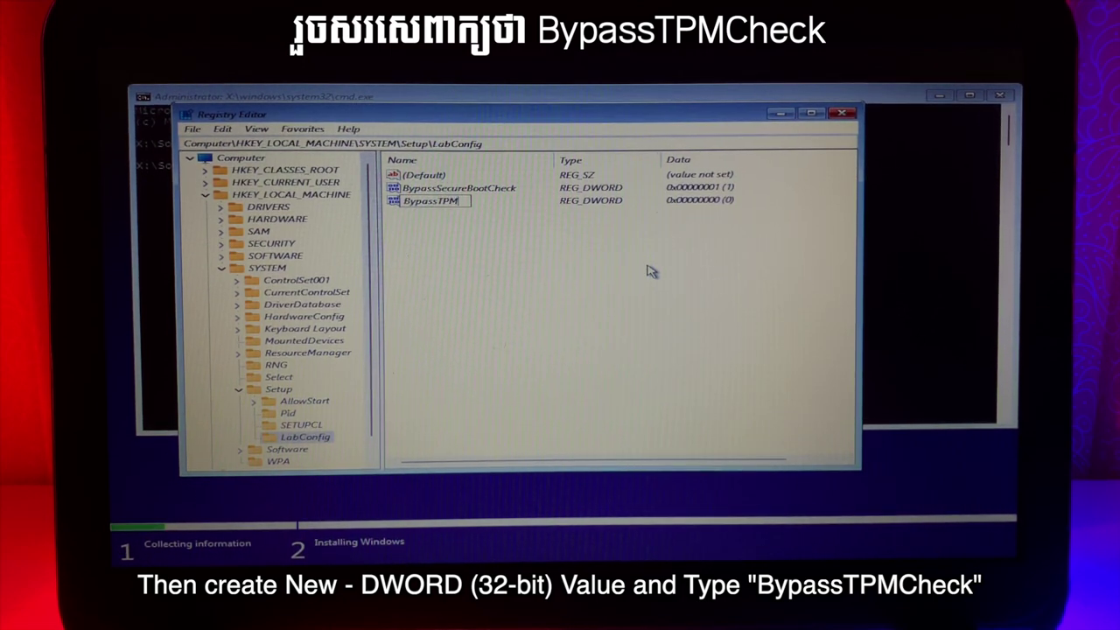
pyautogui.write('Check')
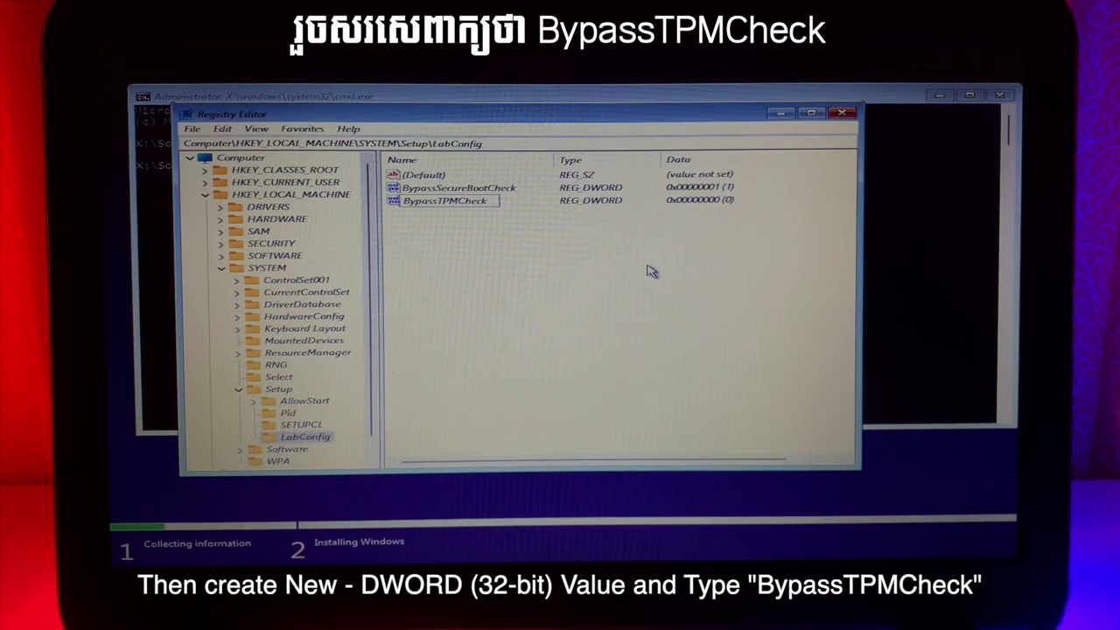
pyautogui.press('Return')
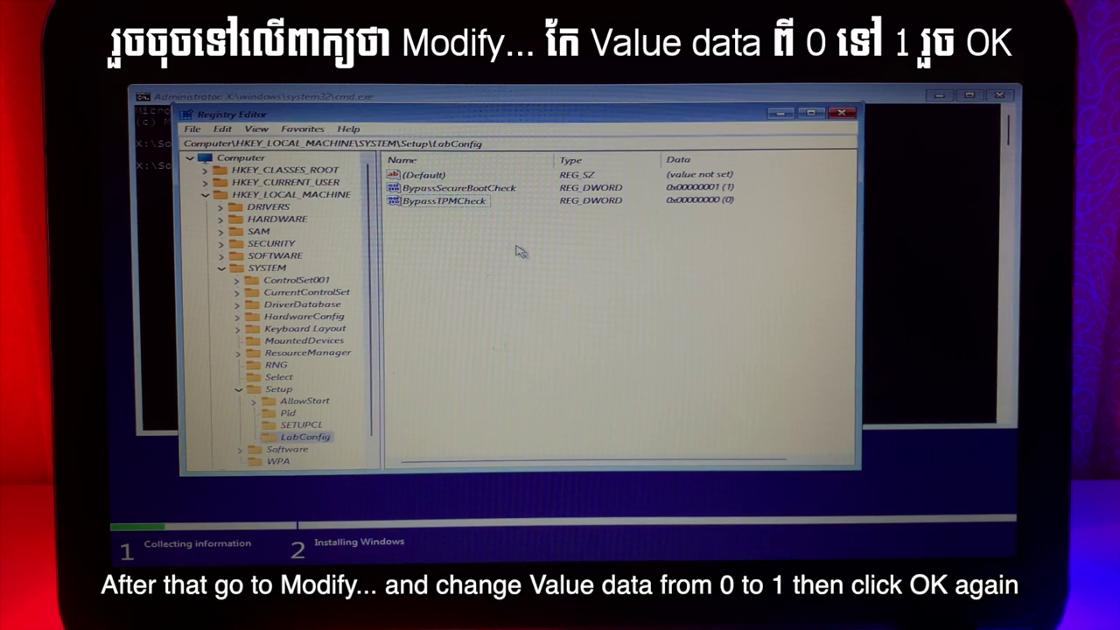
# Set BypassTPMCheck's value data to 1 and save it.
pyautogui.rightClick(451, 204)
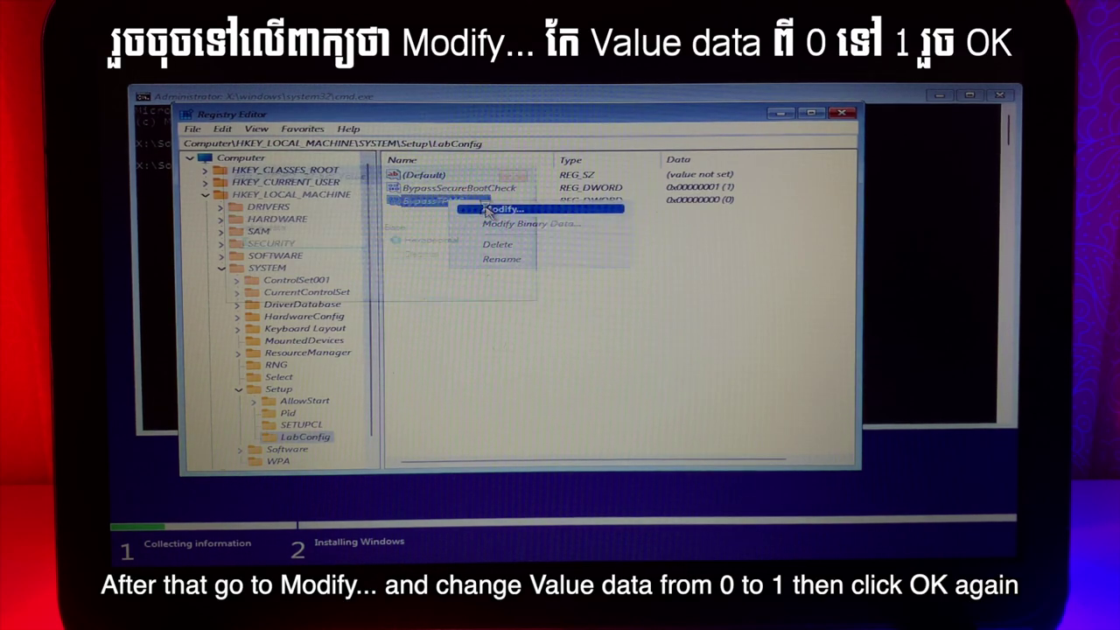
pyautogui.click(490, 210)
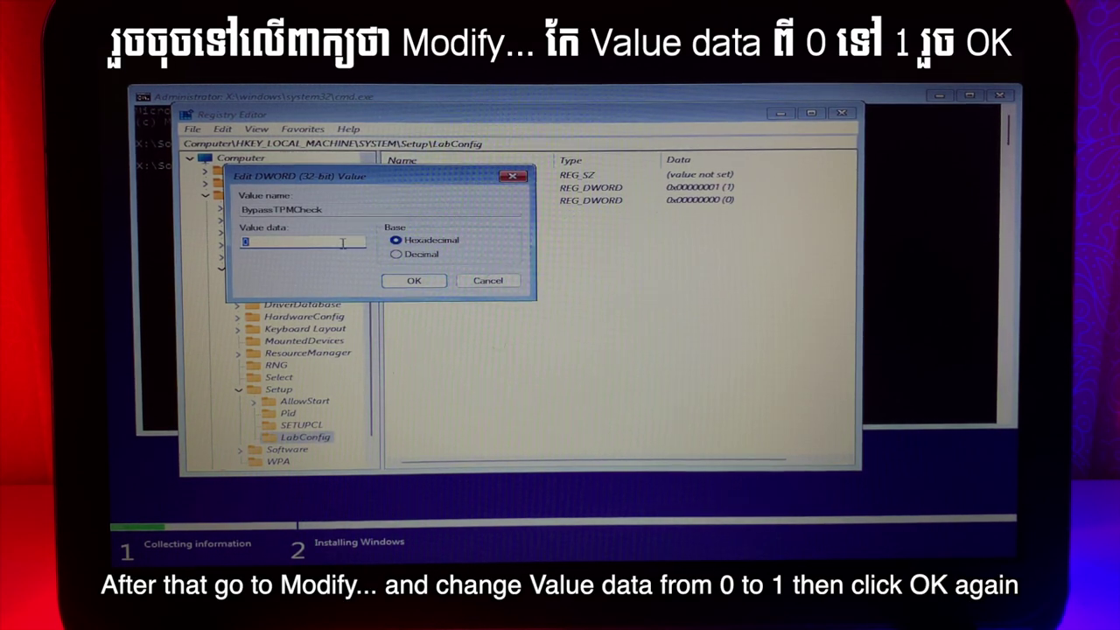
pyautogui.write('1')
pyautogui.click(409, 281)
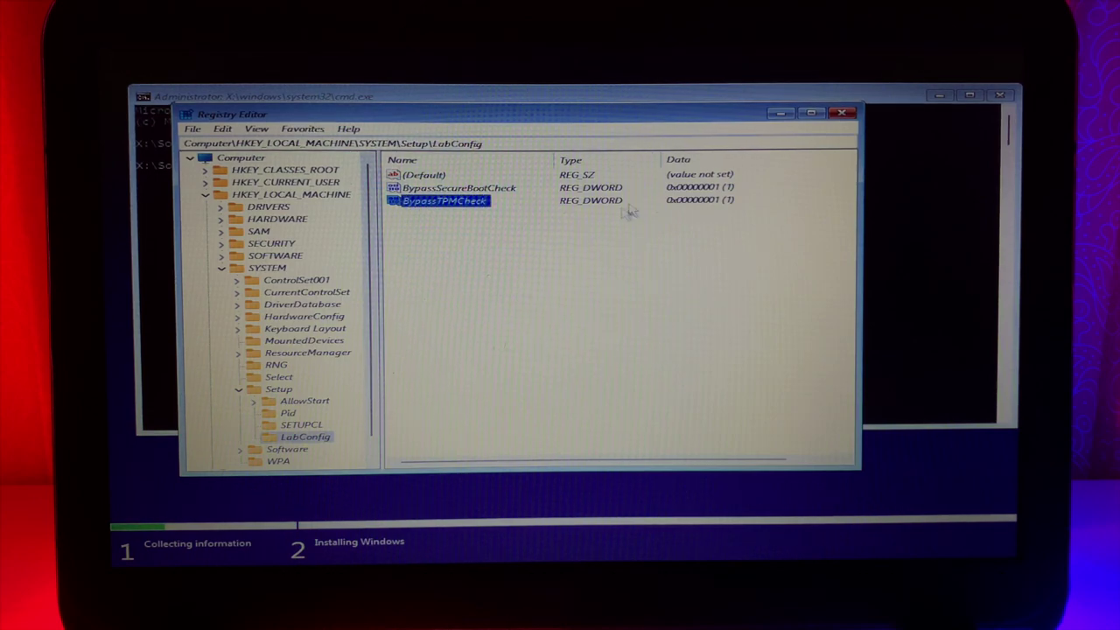
# Close Registry Editor and Command Prompt, then continue Setup with Windows 11 Home selected.
pyautogui.click(841, 114)
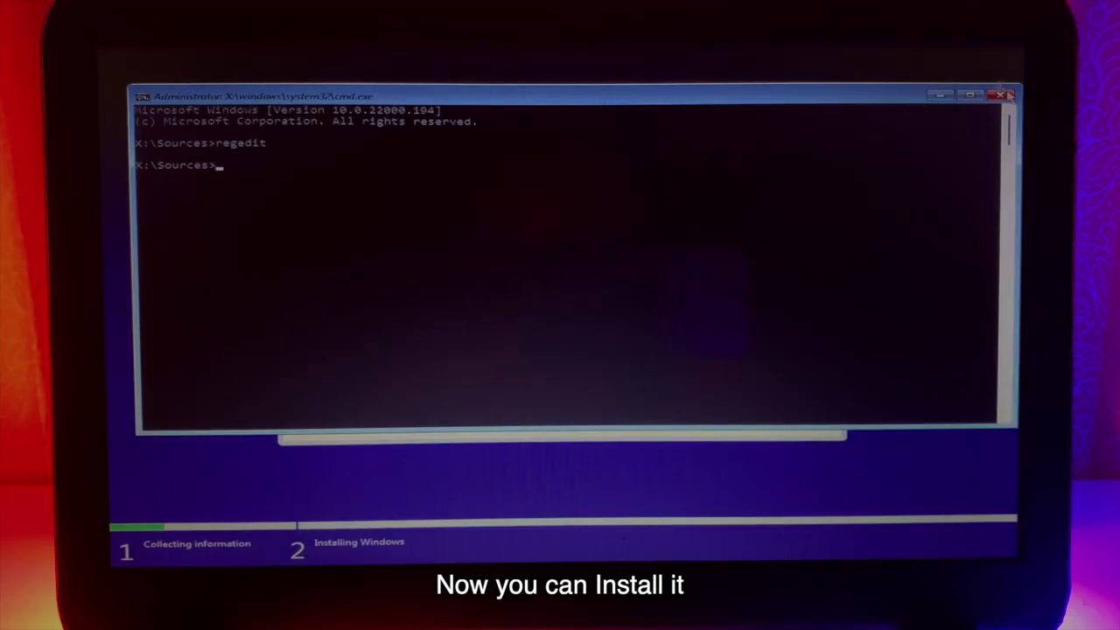
pyautogui.click(1010, 98)
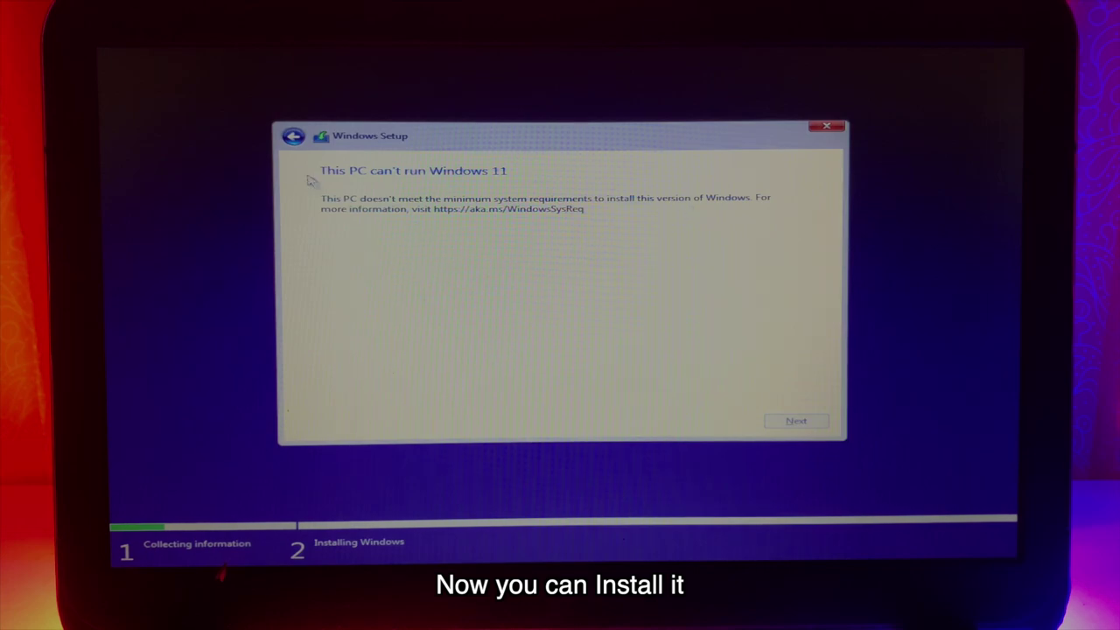
pyautogui.click(294, 138)
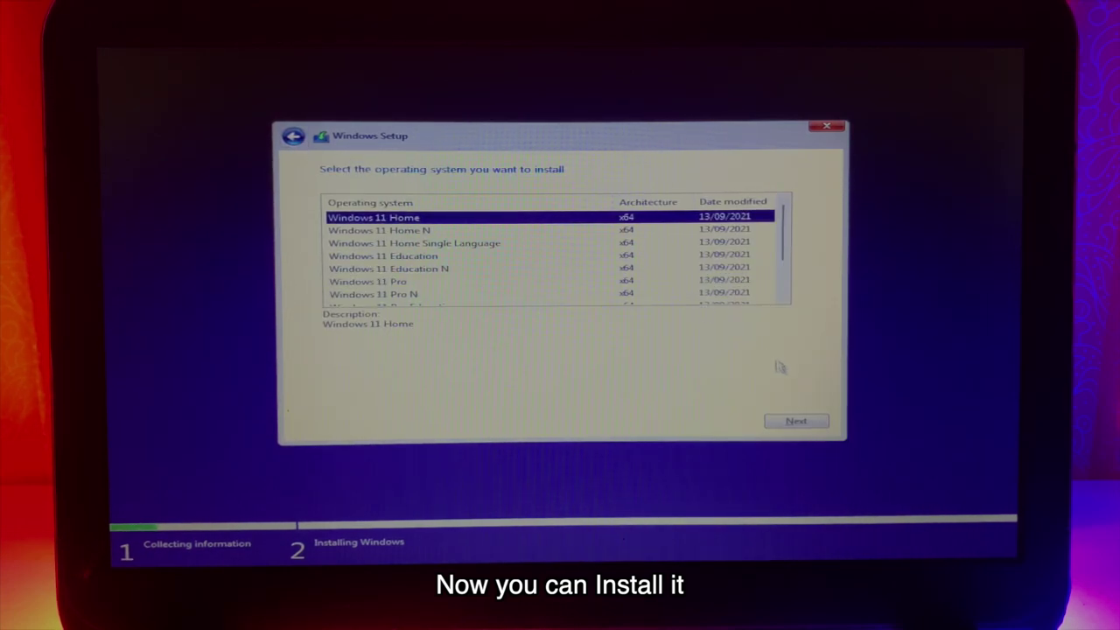
pyautogui.click(804, 422)
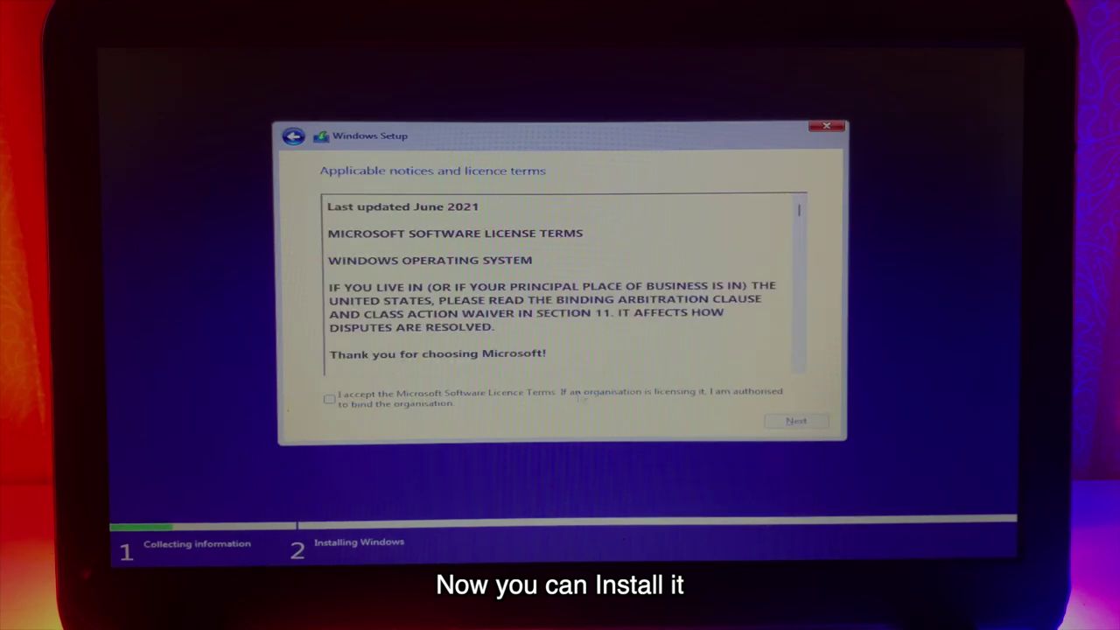
# Accept the licence terms and choose the Custom: Install Windows only installation.
pyautogui.click(329, 400)
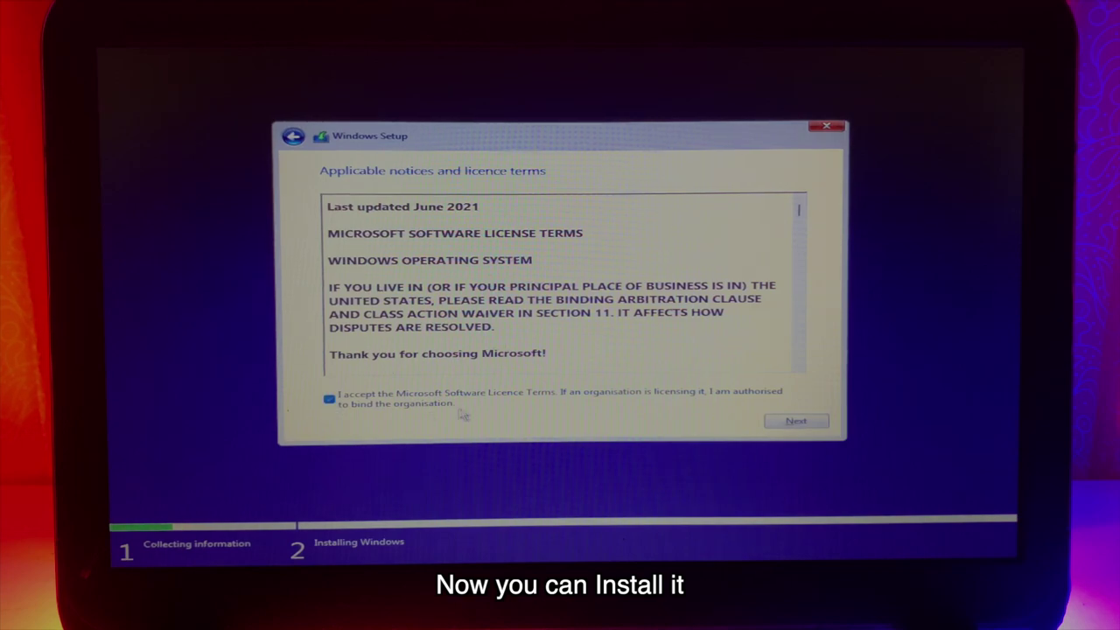
pyautogui.click(795, 422)
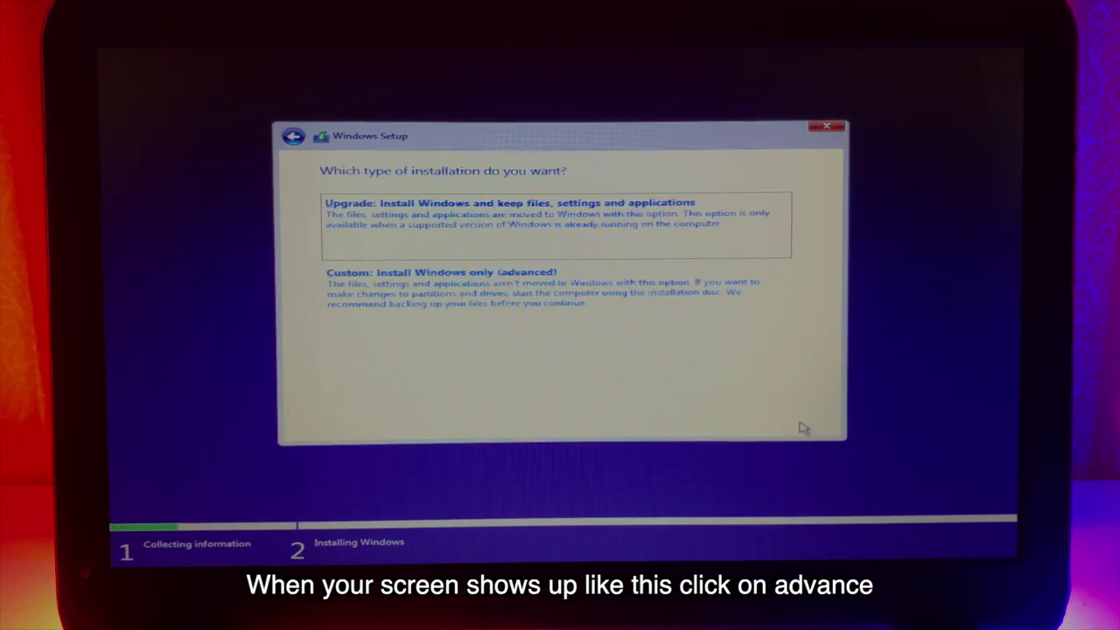
pyautogui.click(472, 300)
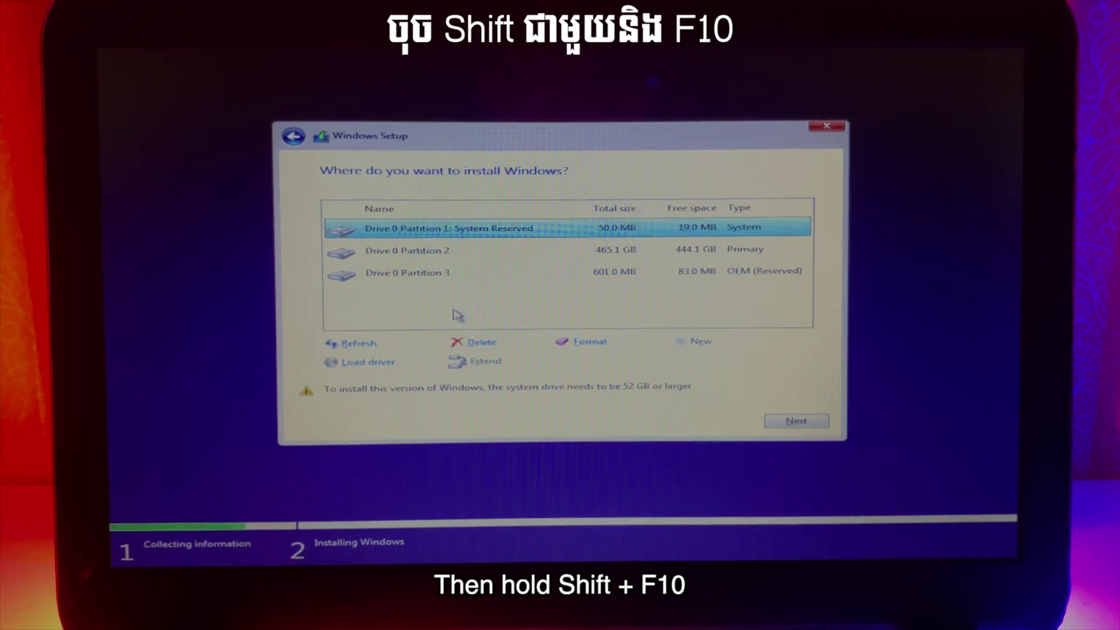
# In a Shift+F10 command prompt, run diskpart, list disks, select Disk 0 and clean it.
pyautogui.hotkey('shift', 'F10')
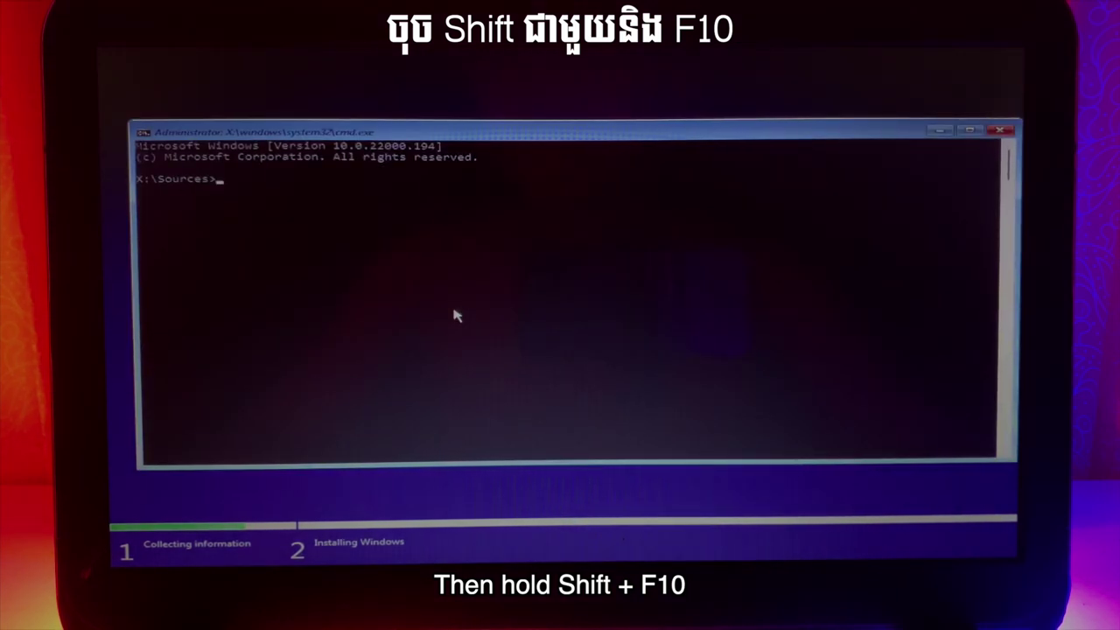
pyautogui.write('di')
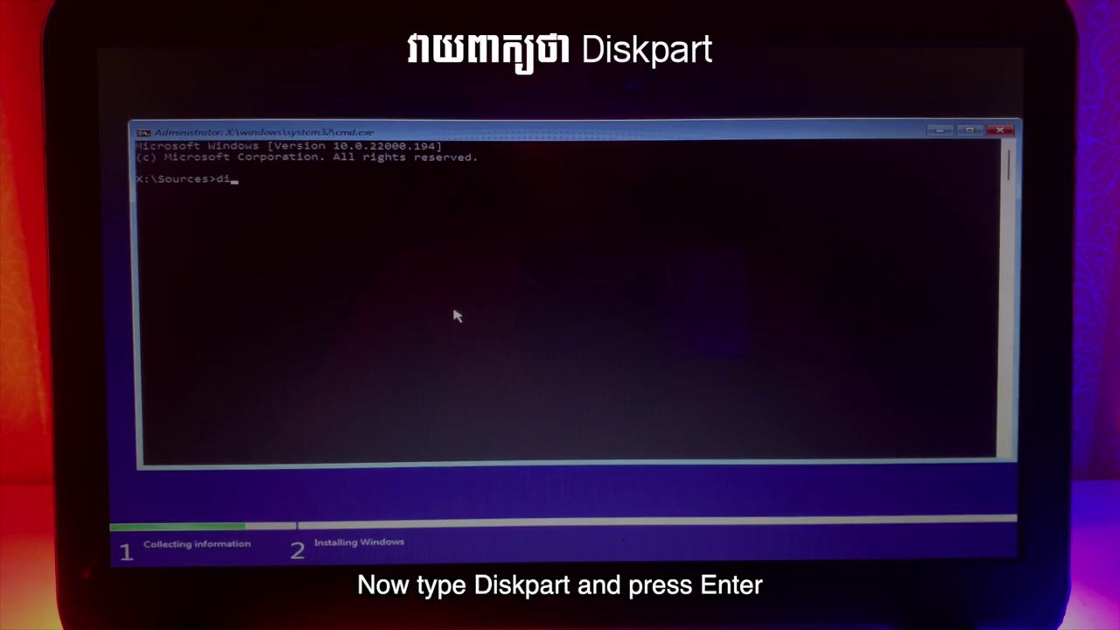
pyautogui.write('skpart')
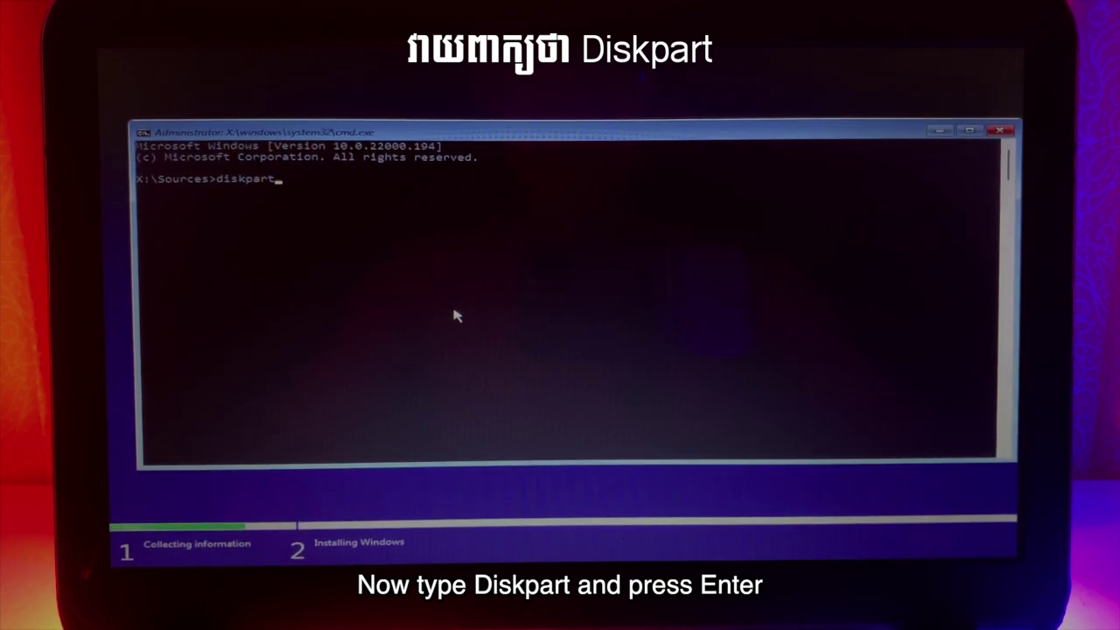
pyautogui.press('Return')
pyautogui.write('l')
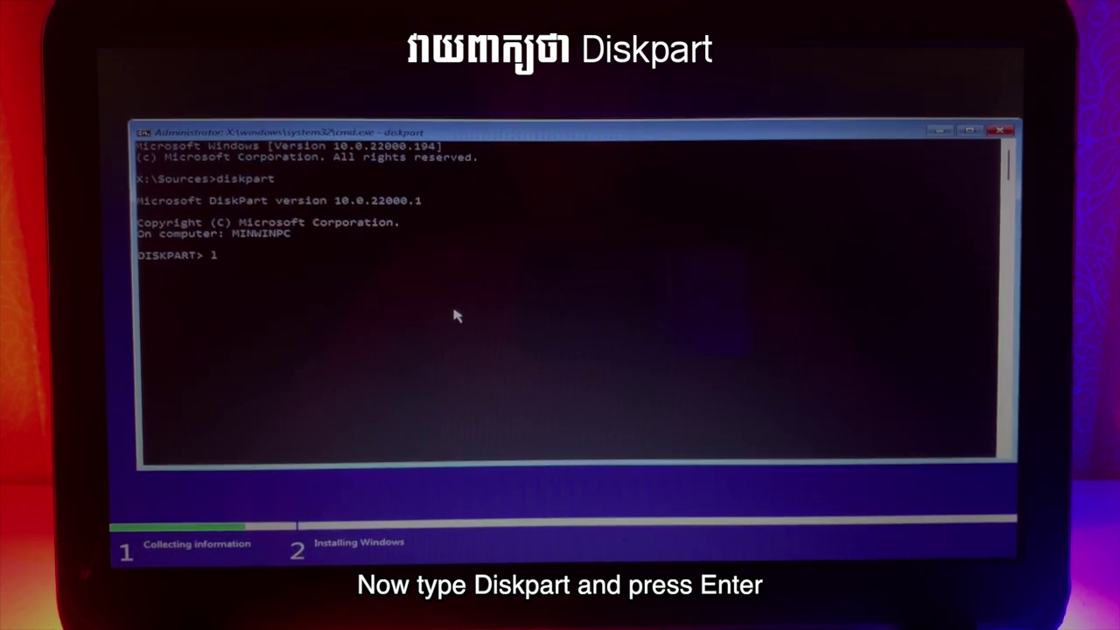
pyautogui.write('ist')
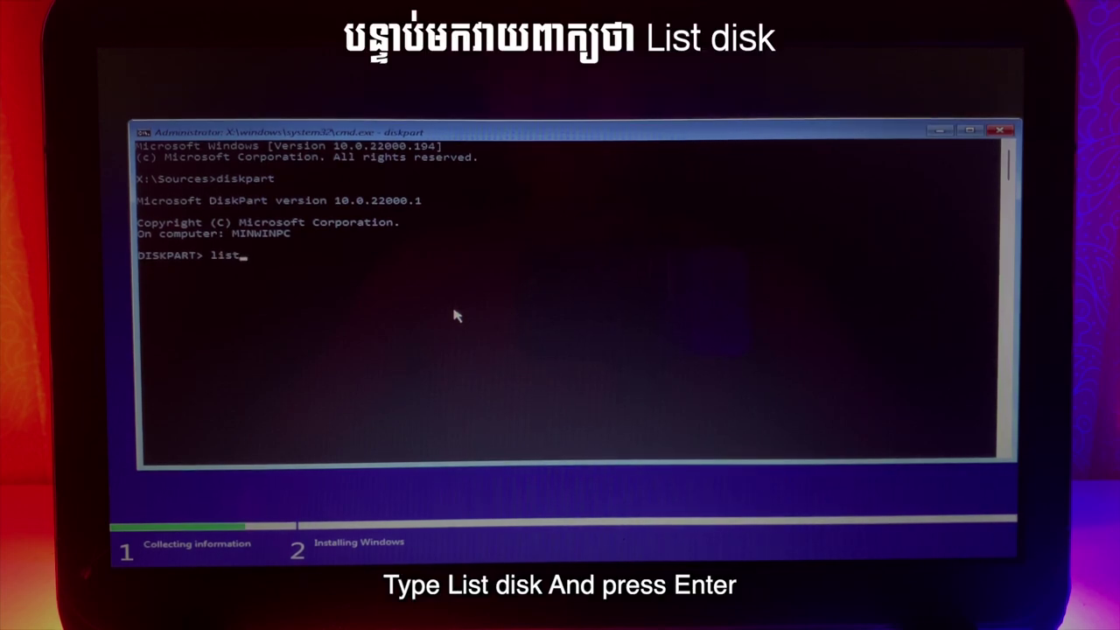
pyautogui.write(' disk')
pyautogui.press('Return')
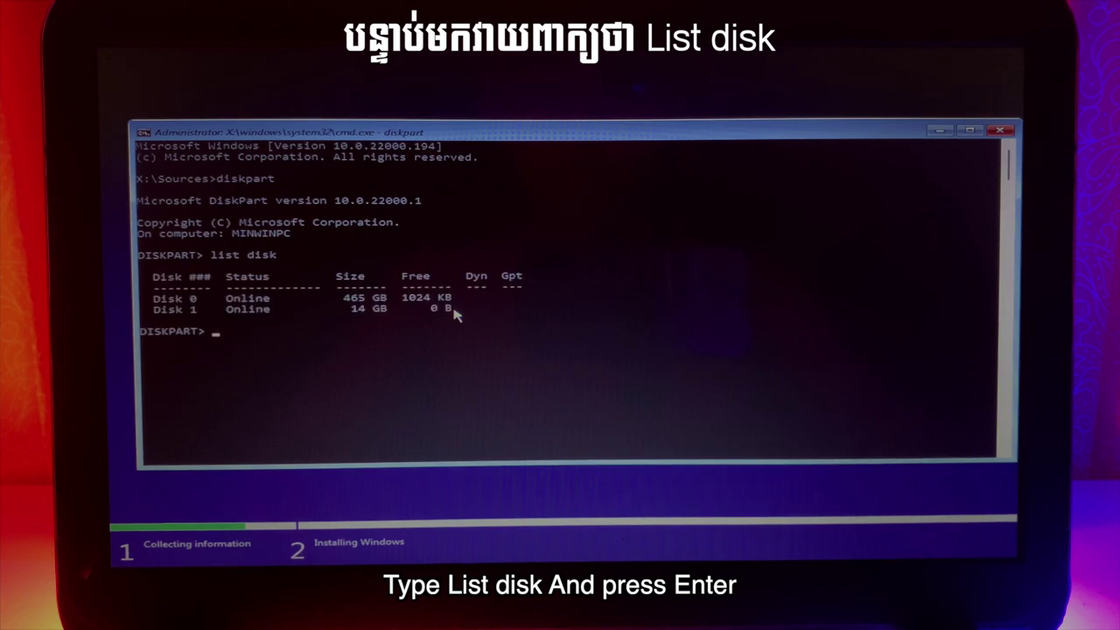
pyautogui.write('sel d')
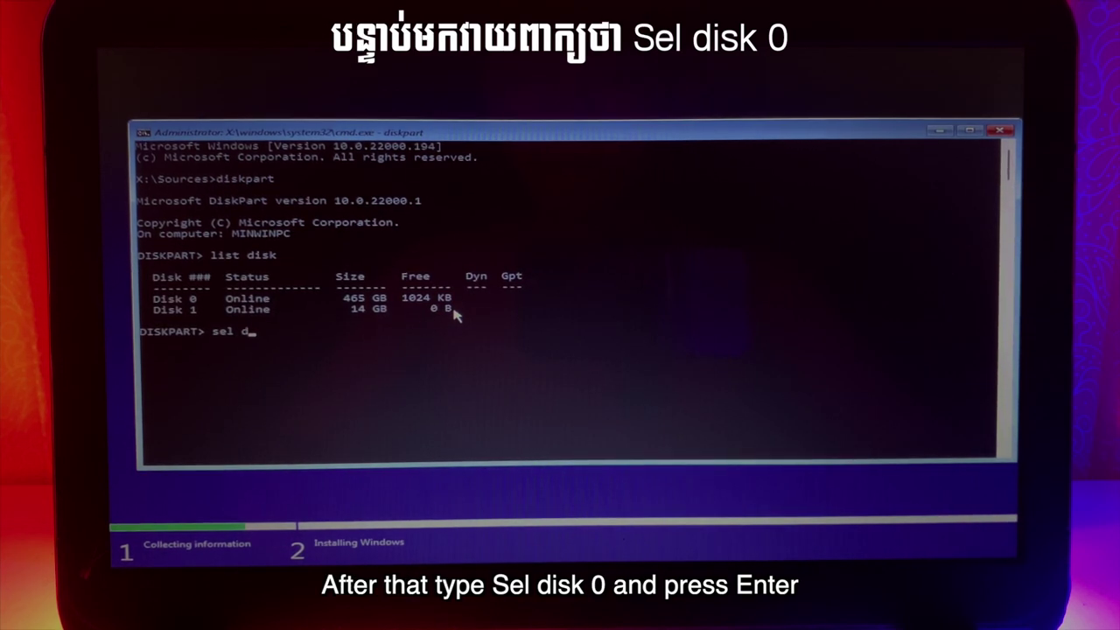
pyautogui.write('isk 0')
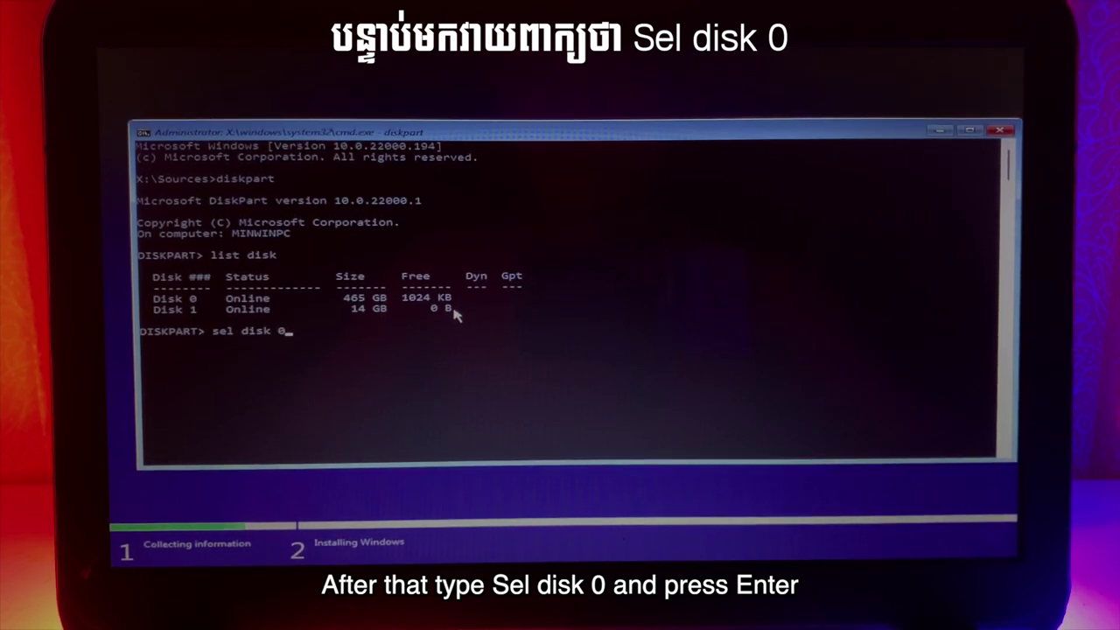
pyautogui.press('Return')
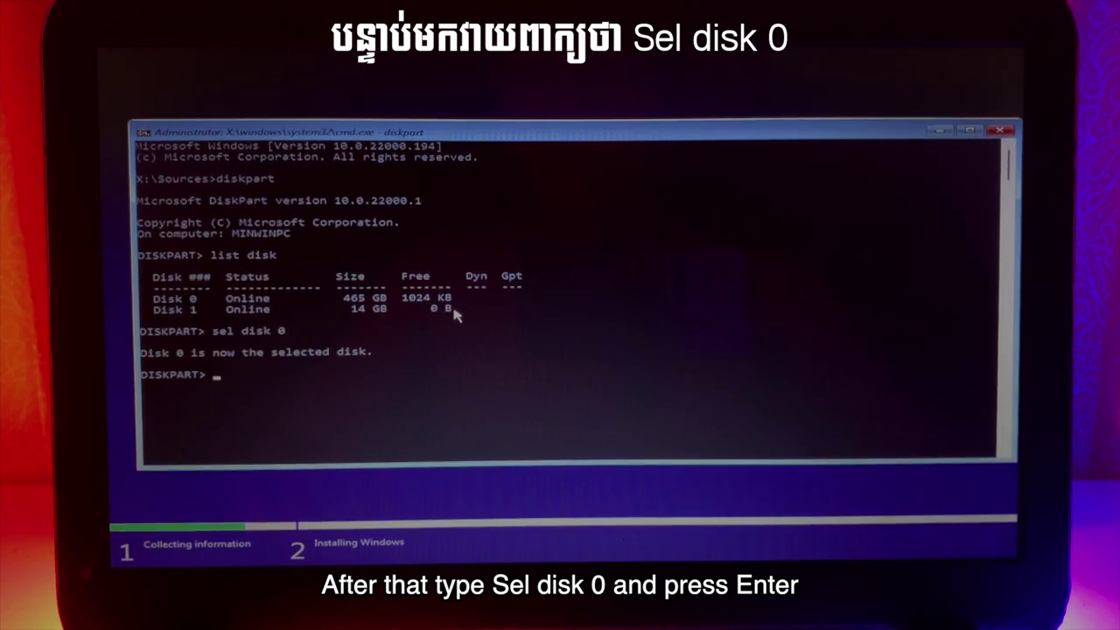
pyautogui.write('clean')
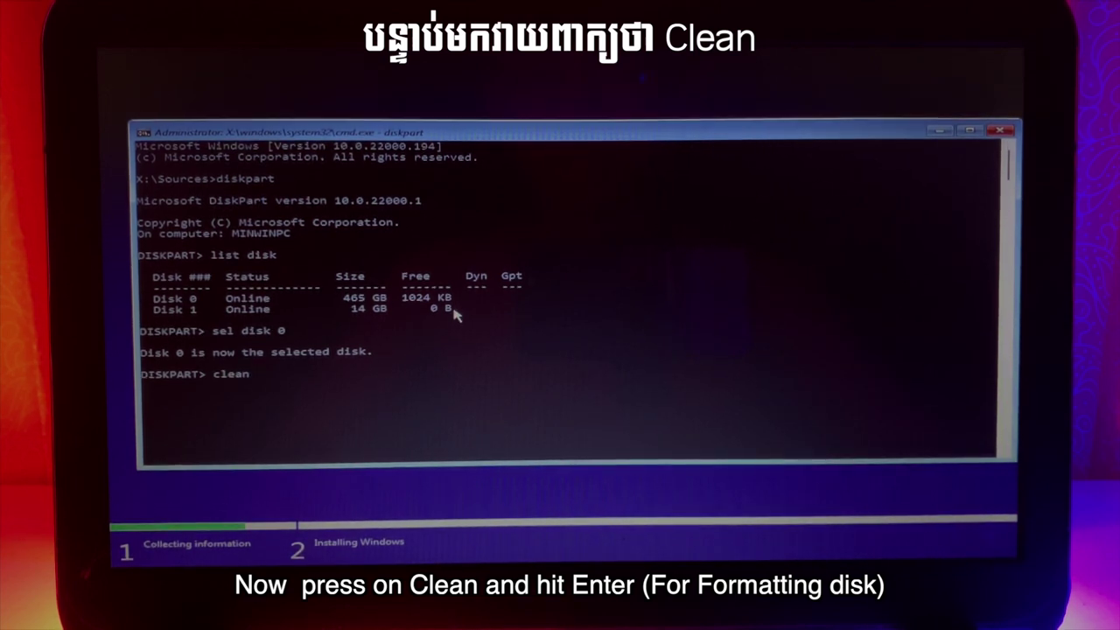
pyautogui.press('Return')
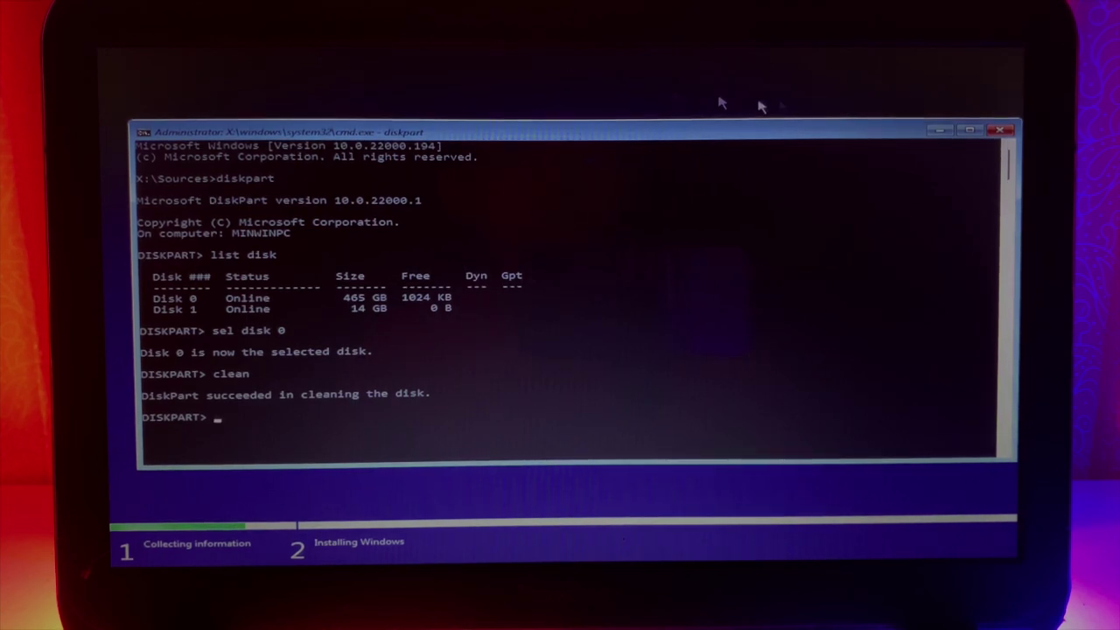
# Create a full 476940 MB partition on Disk 0 and install Windows to Partition 2.
pyautogui.click(1003, 130)
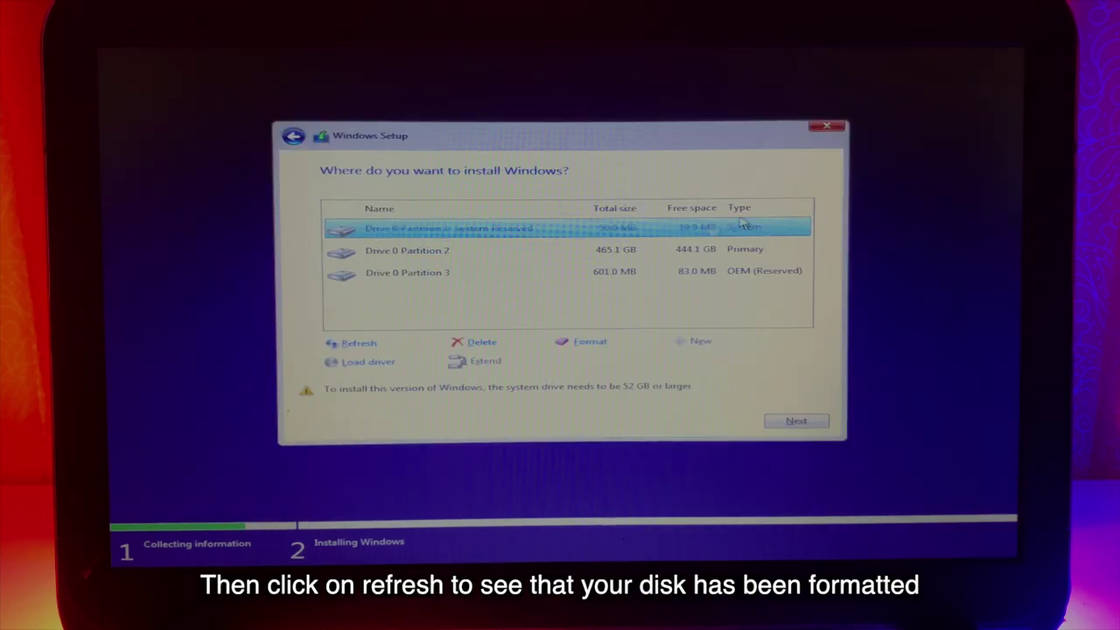
pyautogui.click(350, 347)
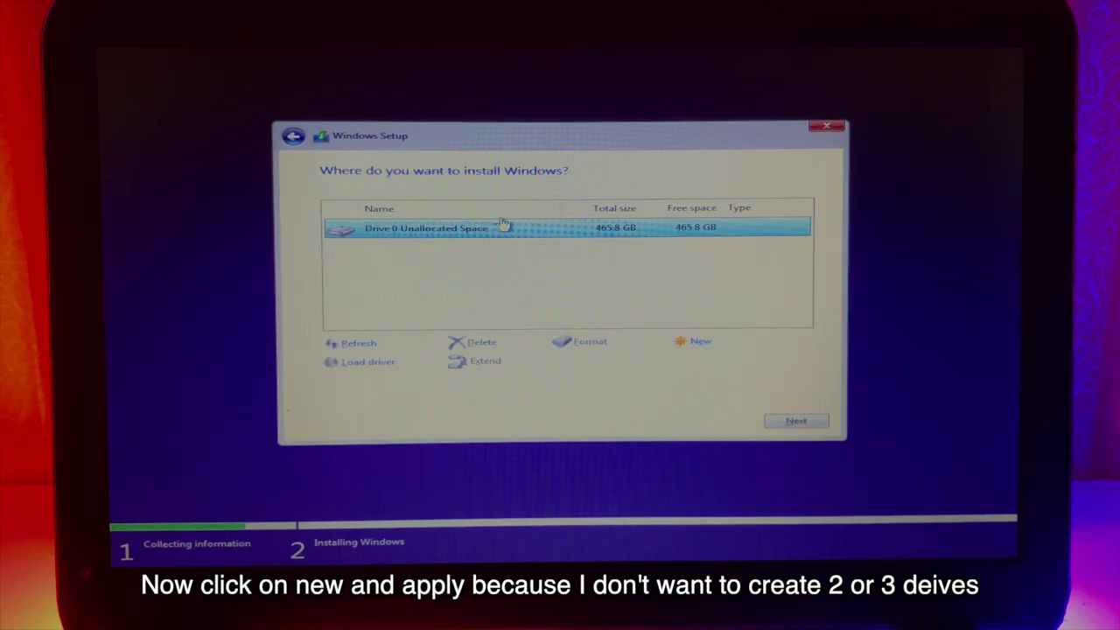
pyautogui.click(699, 345)
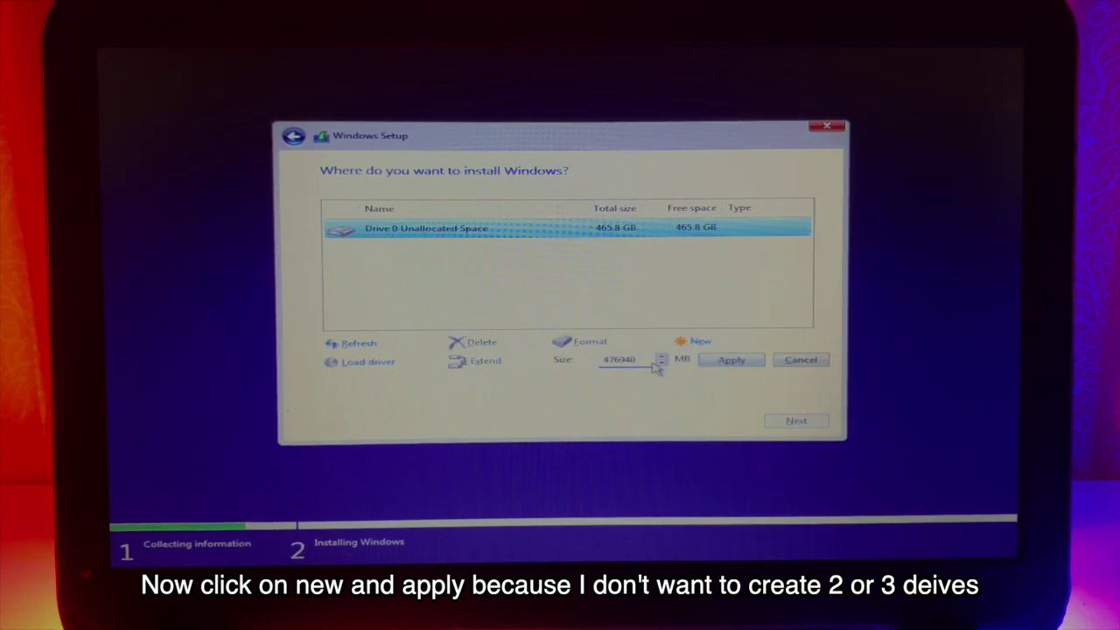
pyautogui.click(719, 361)
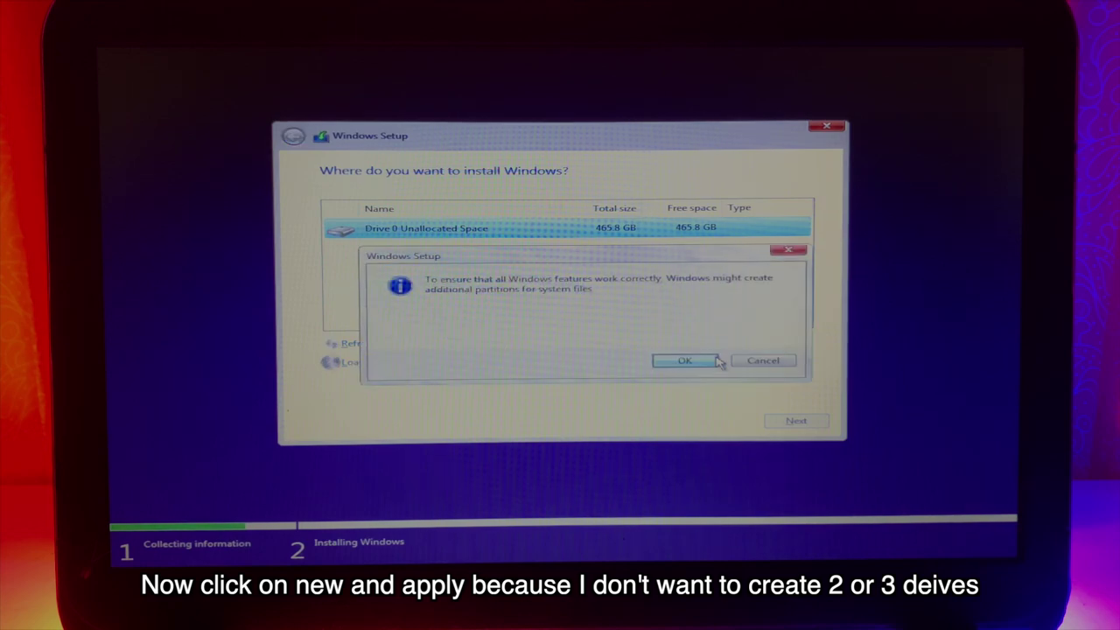
pyautogui.click(707, 362)
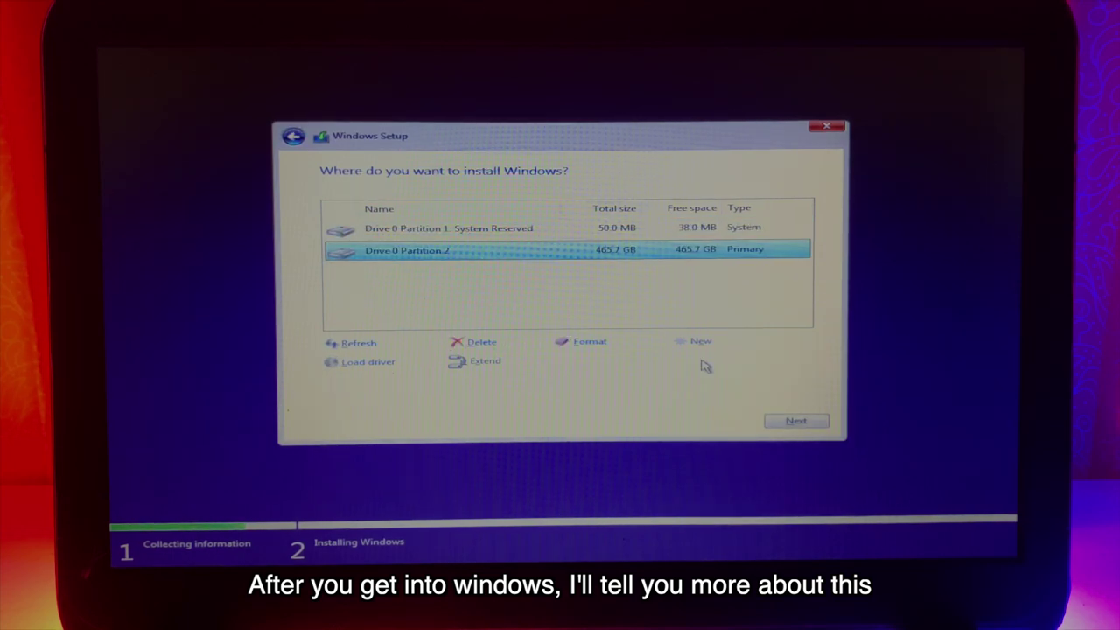
pyautogui.click(795, 423)
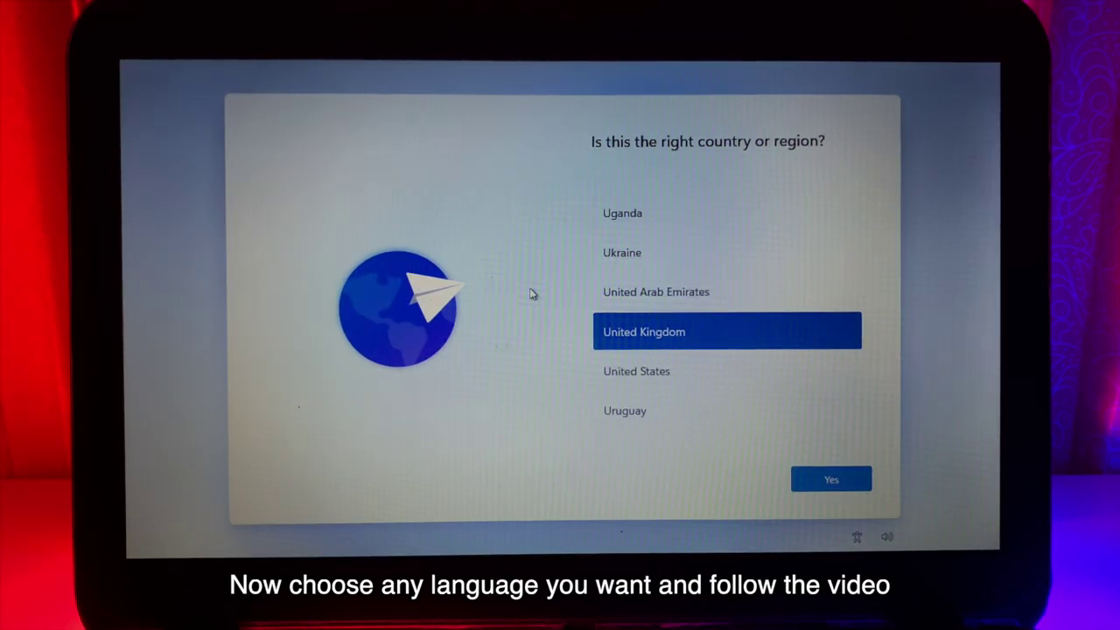
# Choose United States region and United States-International keyboard, skipping a second layout.
pyautogui.click(633, 379)
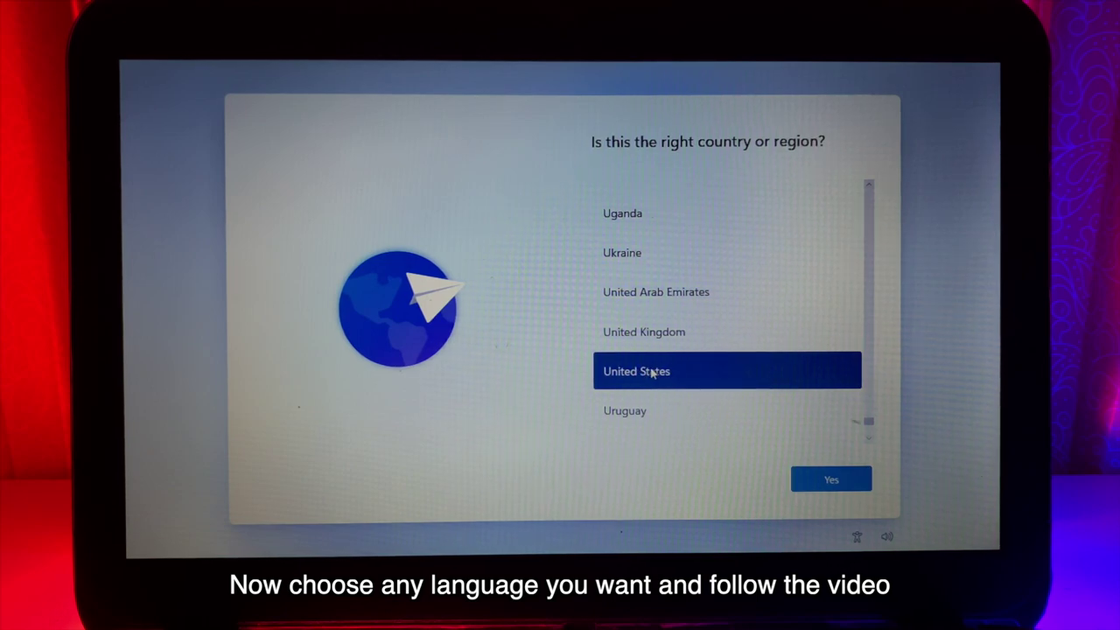
pyautogui.click(833, 486)
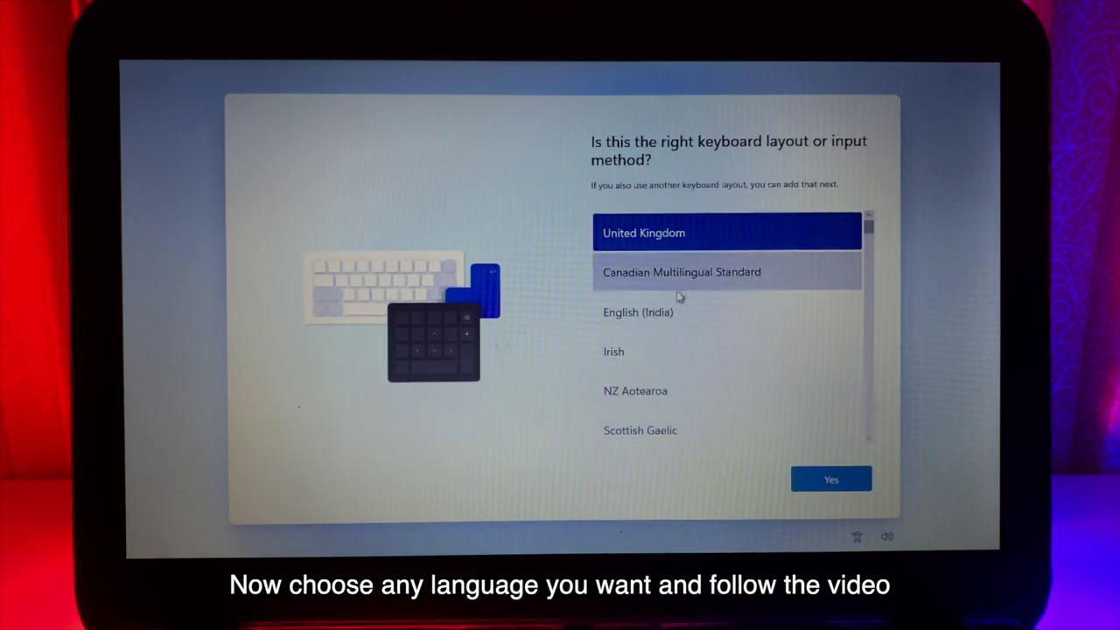
pyautogui.scroll(-1, 680, 297)
pyautogui.scroll(-1, 680, 301)
pyautogui.scroll(-1, 686, 342)
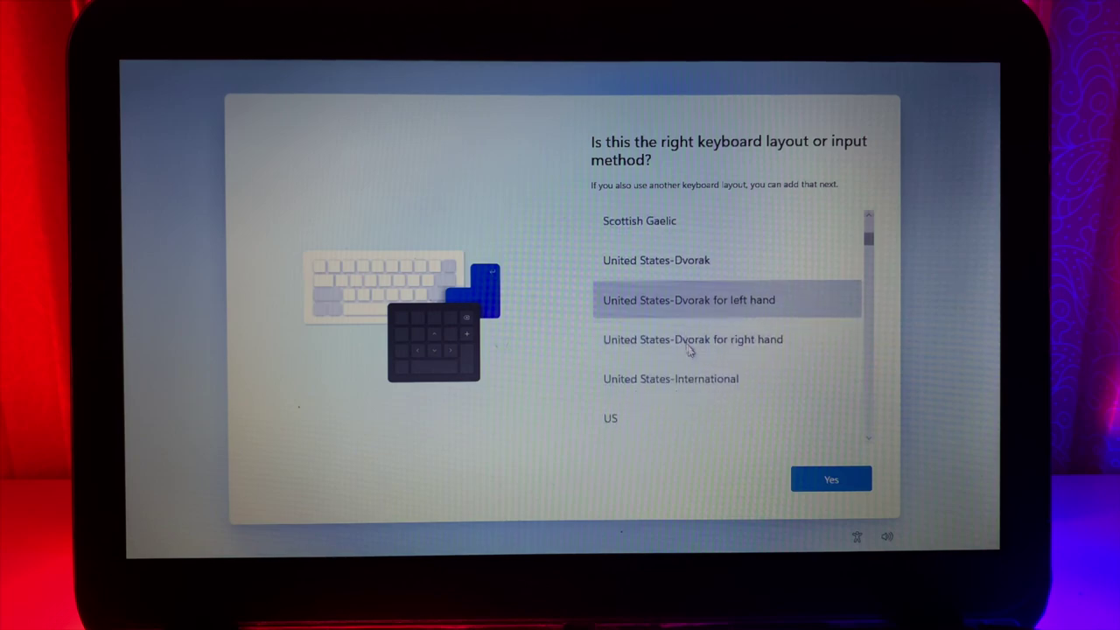
pyautogui.click(702, 378)
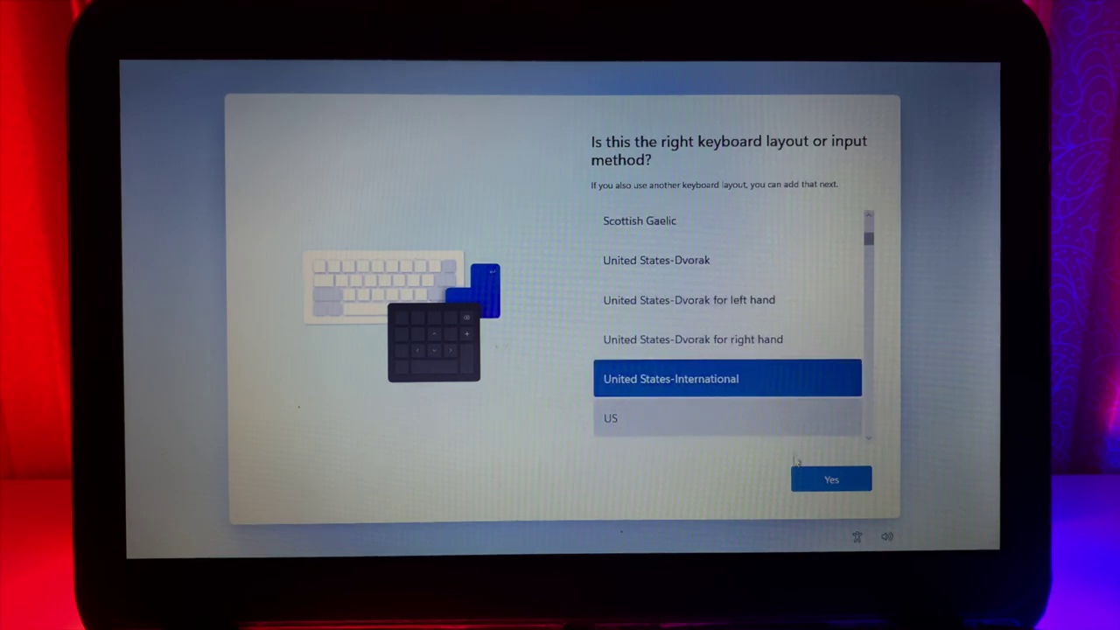
pyautogui.click(806, 480)
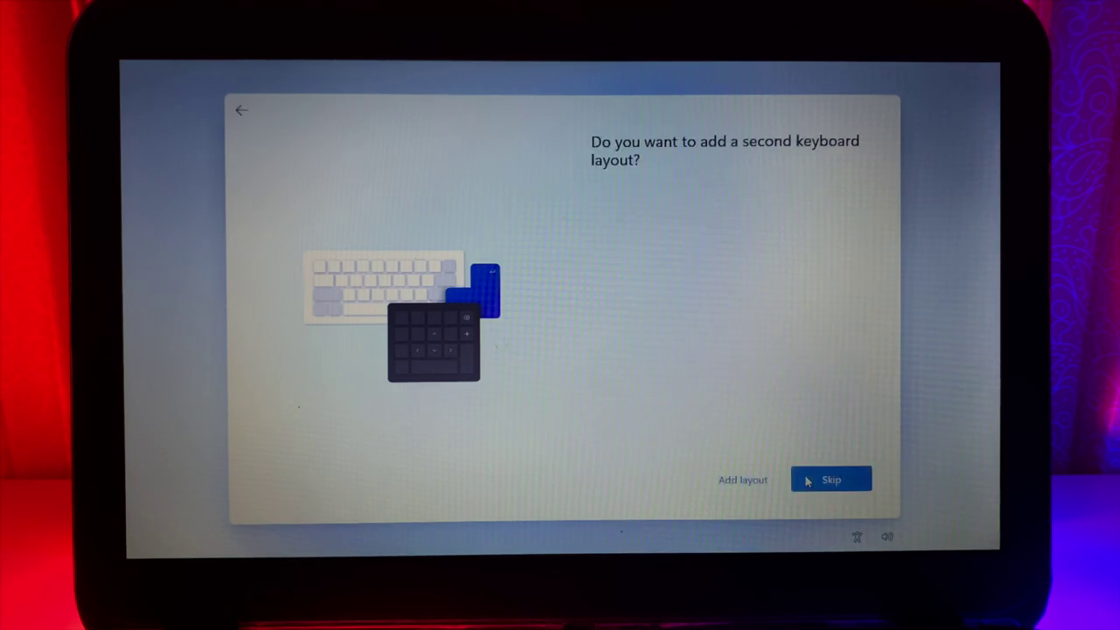
pyautogui.click(836, 479)
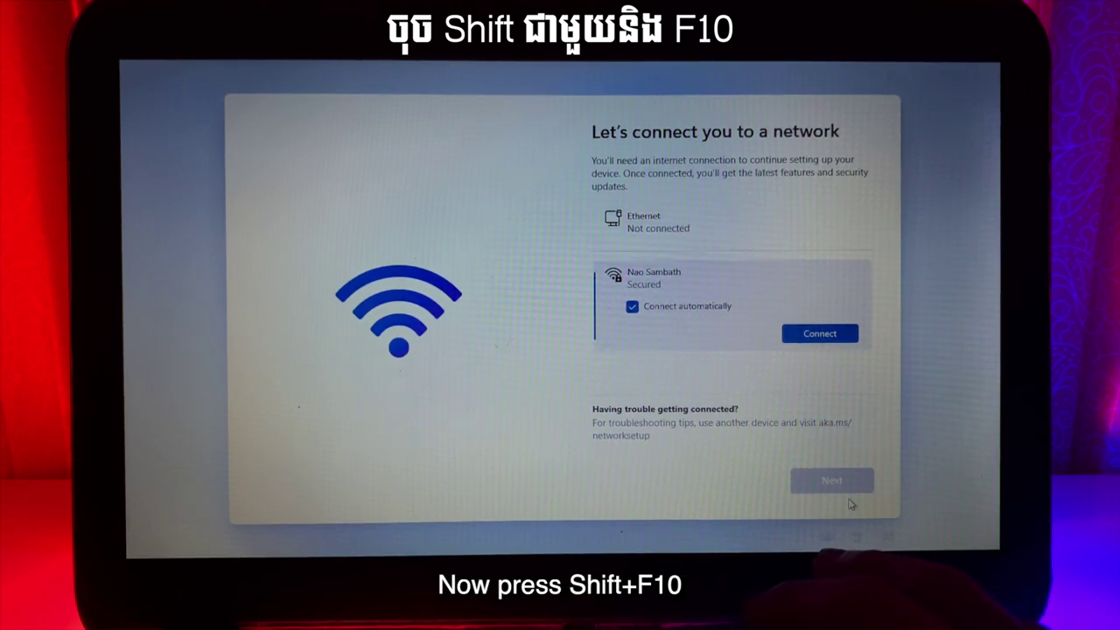
# Launch Task Manager via taskmgr from a Shift+F10 command prompt and show its detailed view.
pyautogui.hotkey('shift', 'F10')
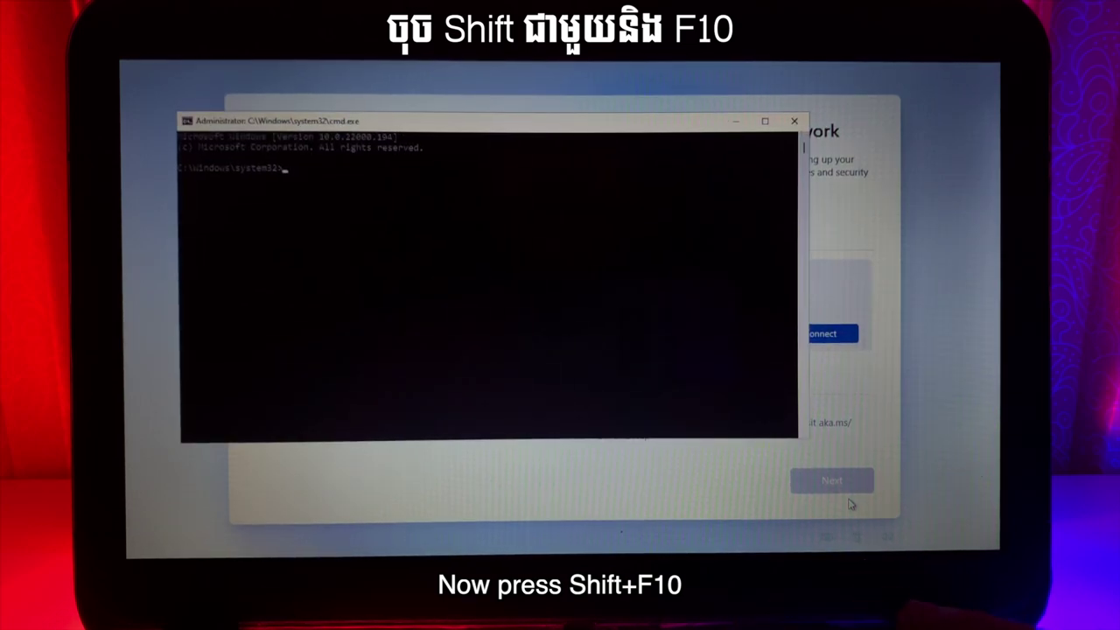
pyautogui.write('ta')
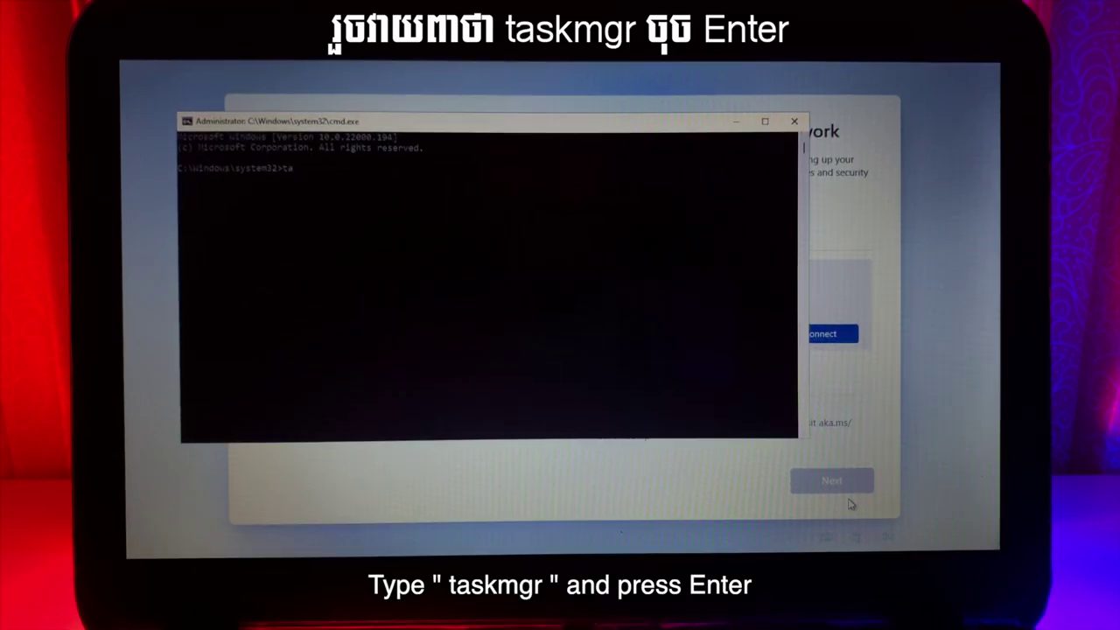
pyautogui.write('skmgr')
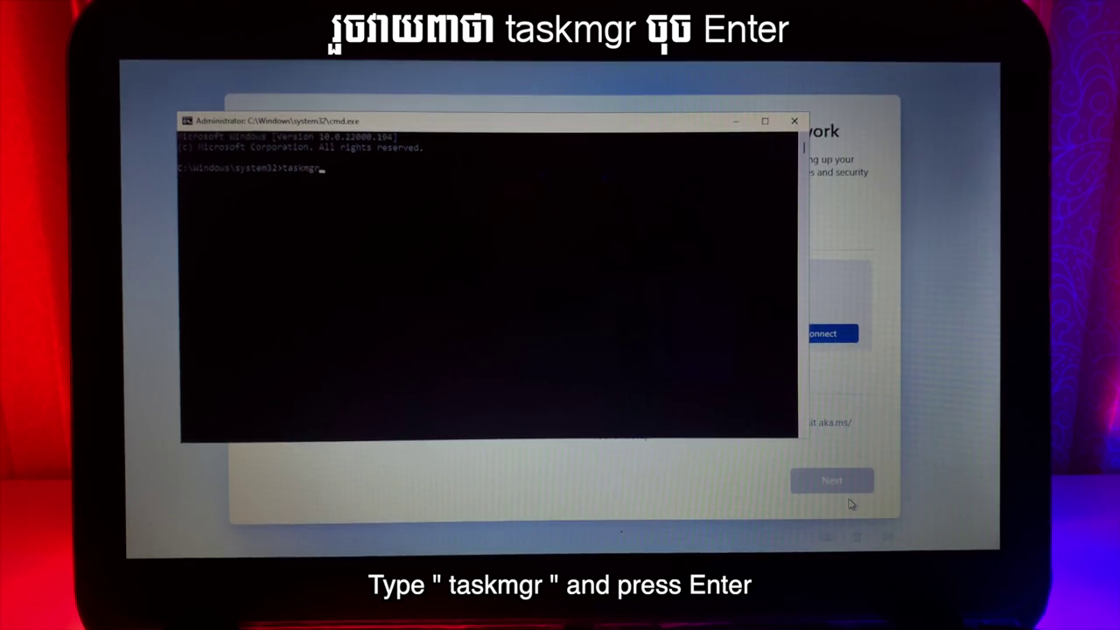
pyautogui.press('Return')
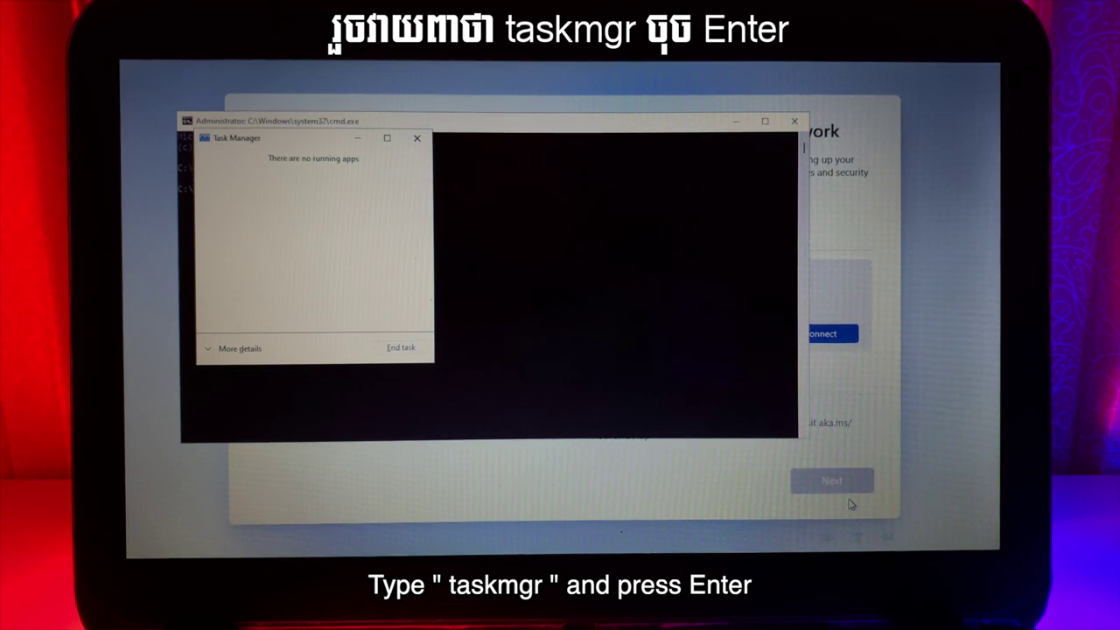
pyautogui.moveTo(321, 145); pyautogui.dragTo(642, 145)
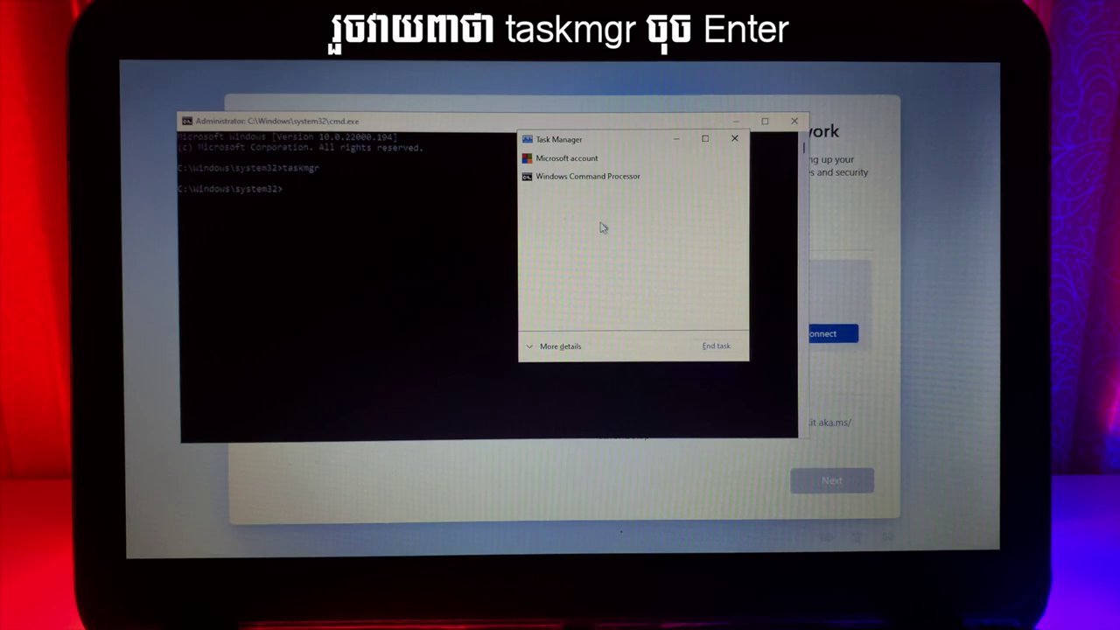
pyautogui.click(539, 351)
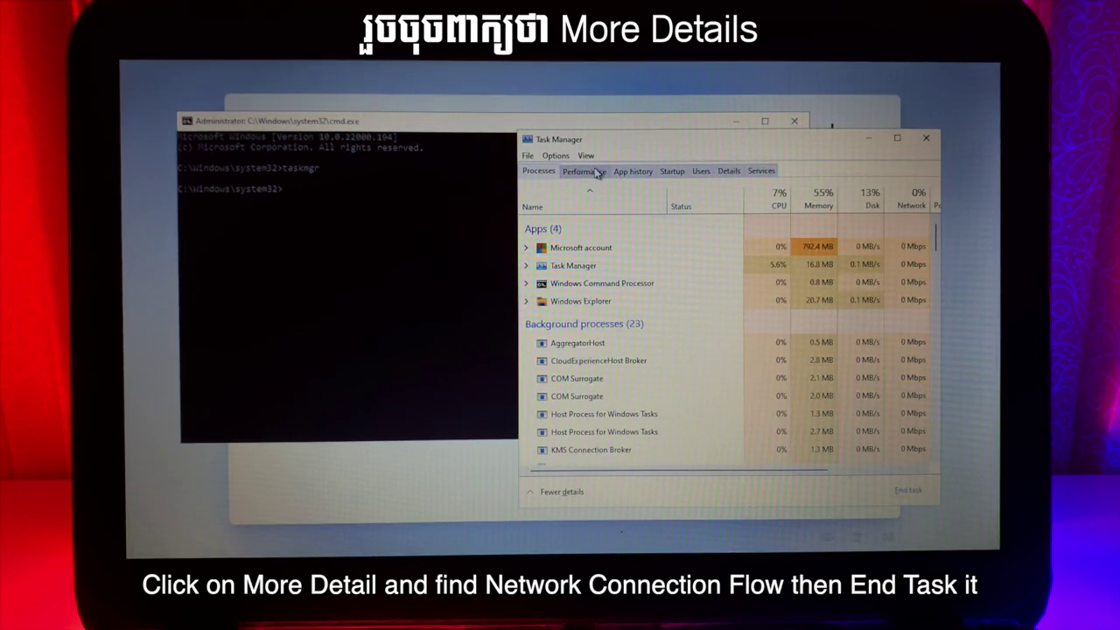
pyautogui.click(585, 171)
pyautogui.click(547, 172)
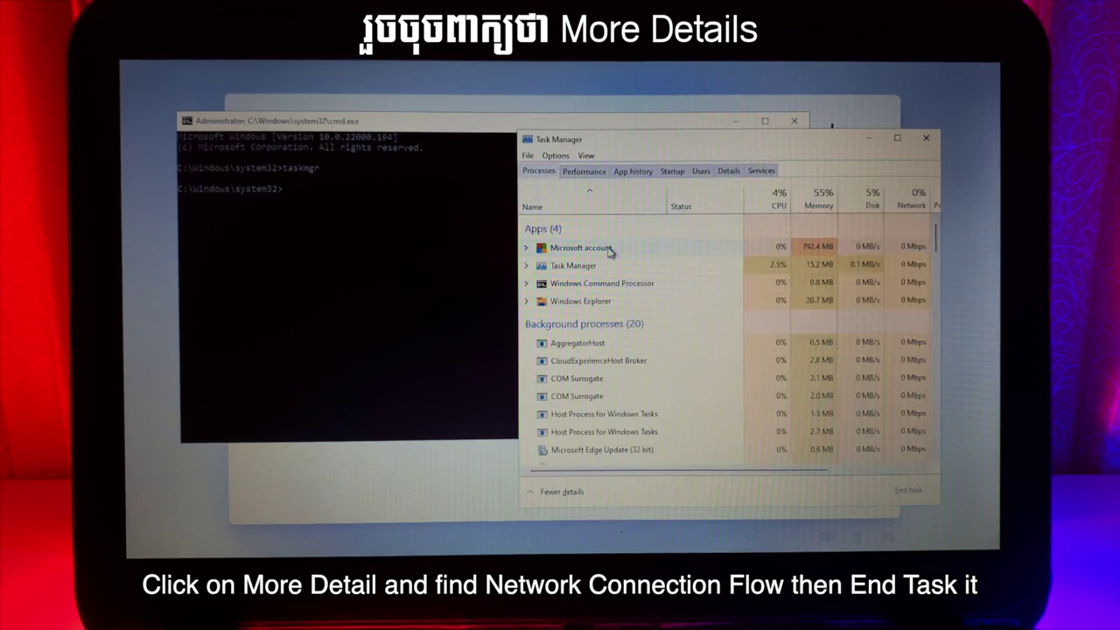
# End the Network Connection Flow process, then close Task Manager and the command window.
pyautogui.scroll(-2, 610, 298)
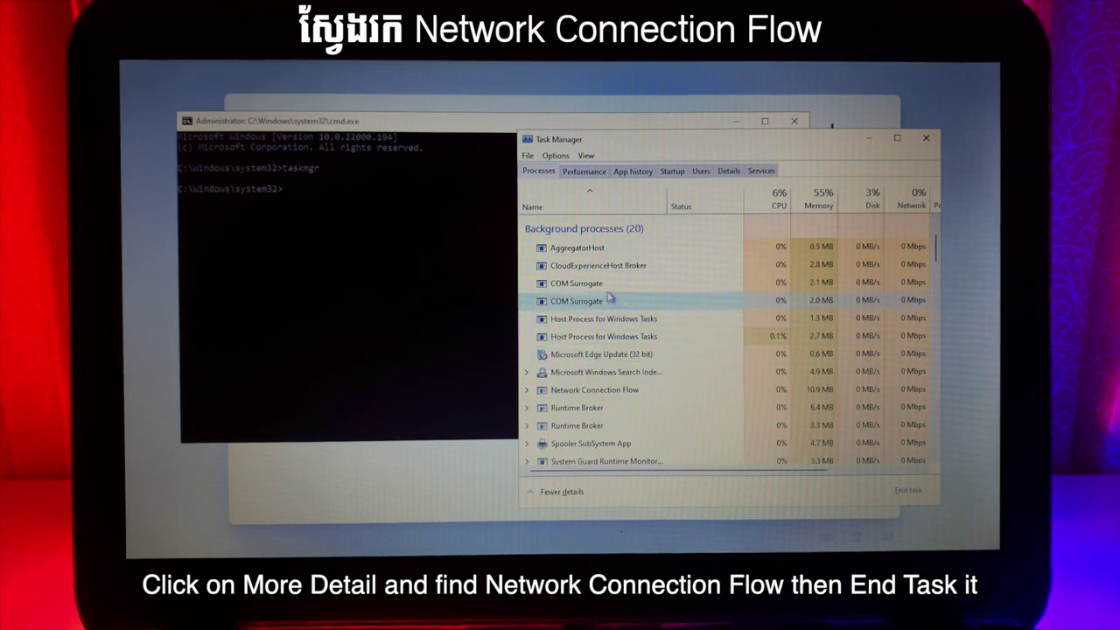
pyautogui.scroll(-3, 611, 375)
pyautogui.scroll(-1, 611, 376)
pyautogui.click(618, 315)
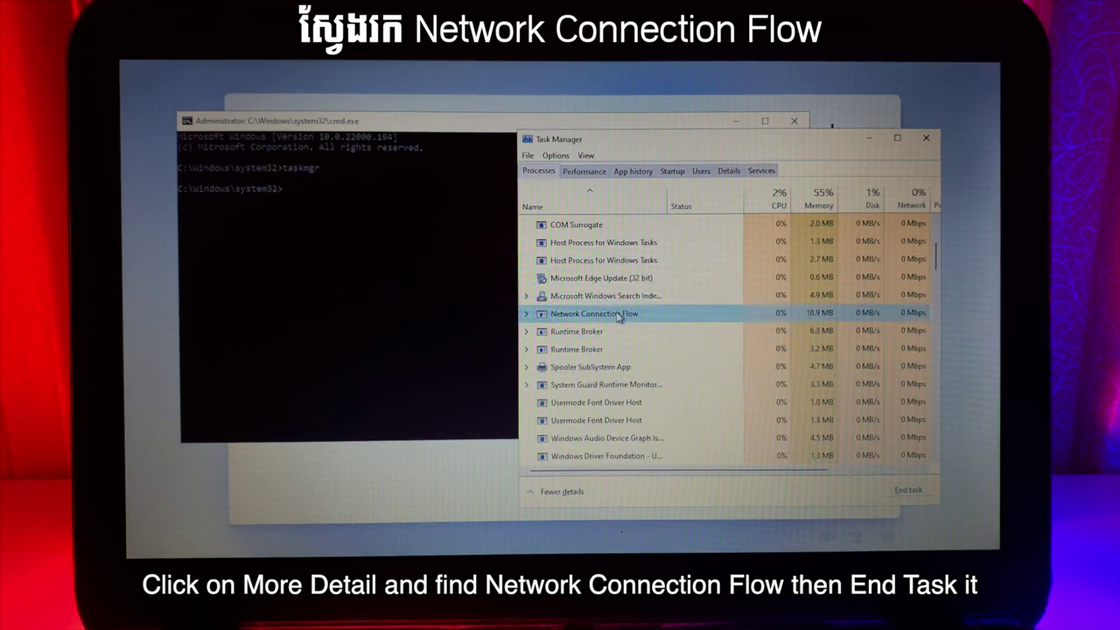
pyautogui.rightClick(690, 319)
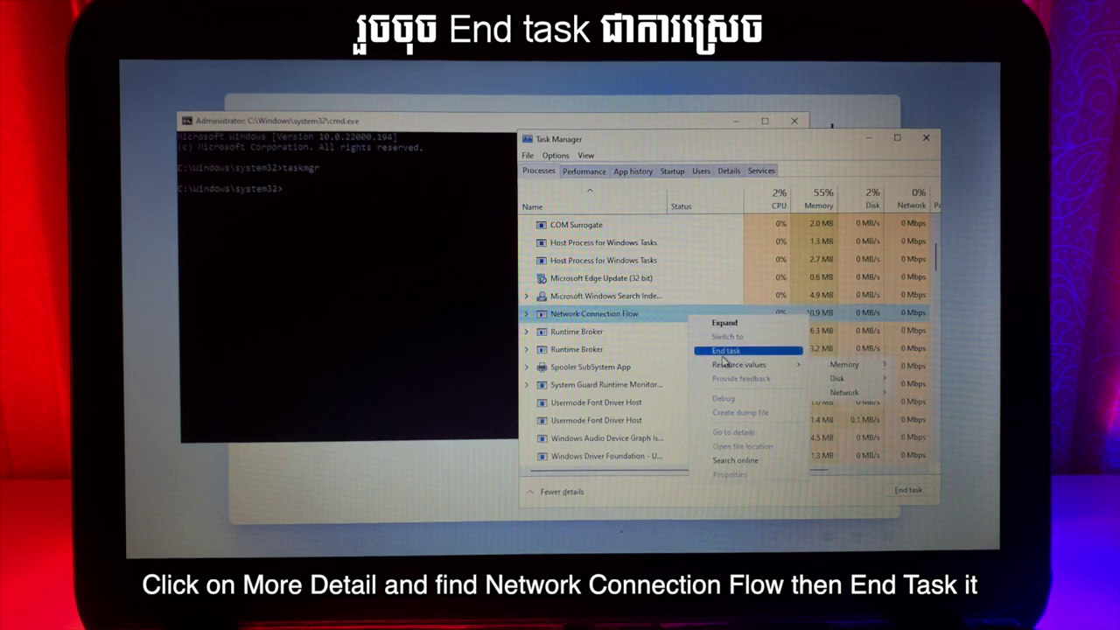
pyautogui.click(723, 352)
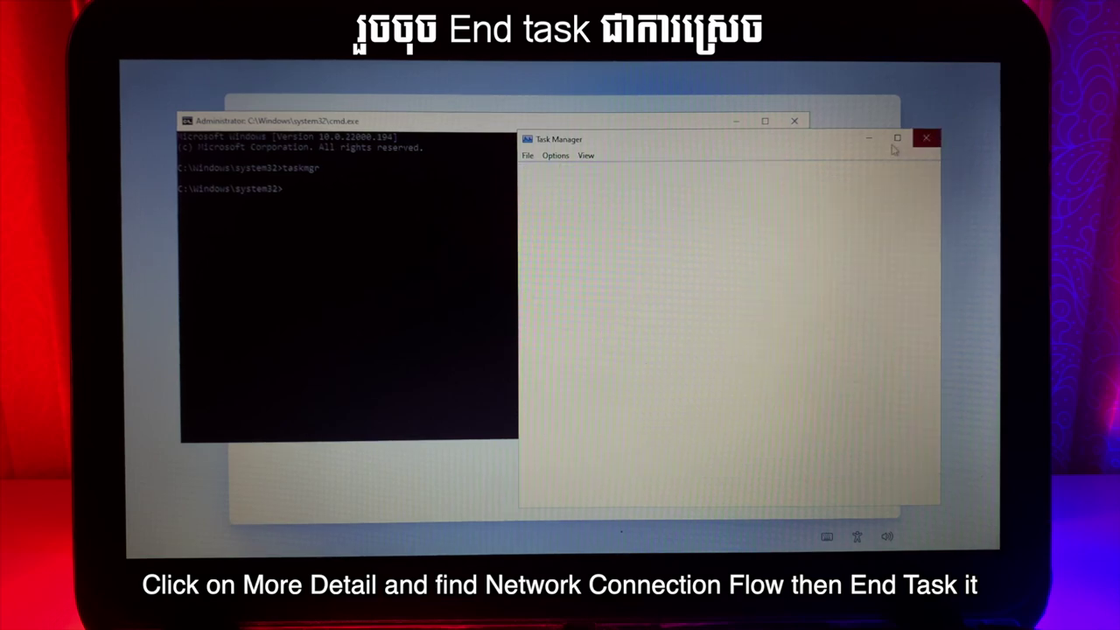
pyautogui.click(925, 139)
pyautogui.click(794, 120)
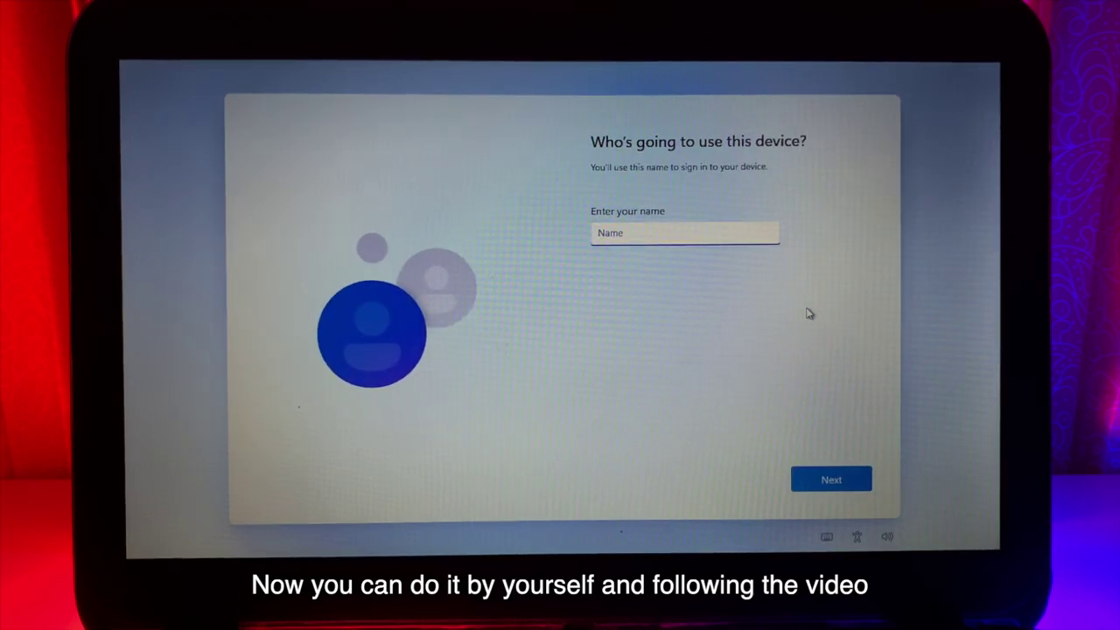
# Name the local account 'Windows 11', leave the password blank and accept default privacy settings.
pyautogui.write('Windows')
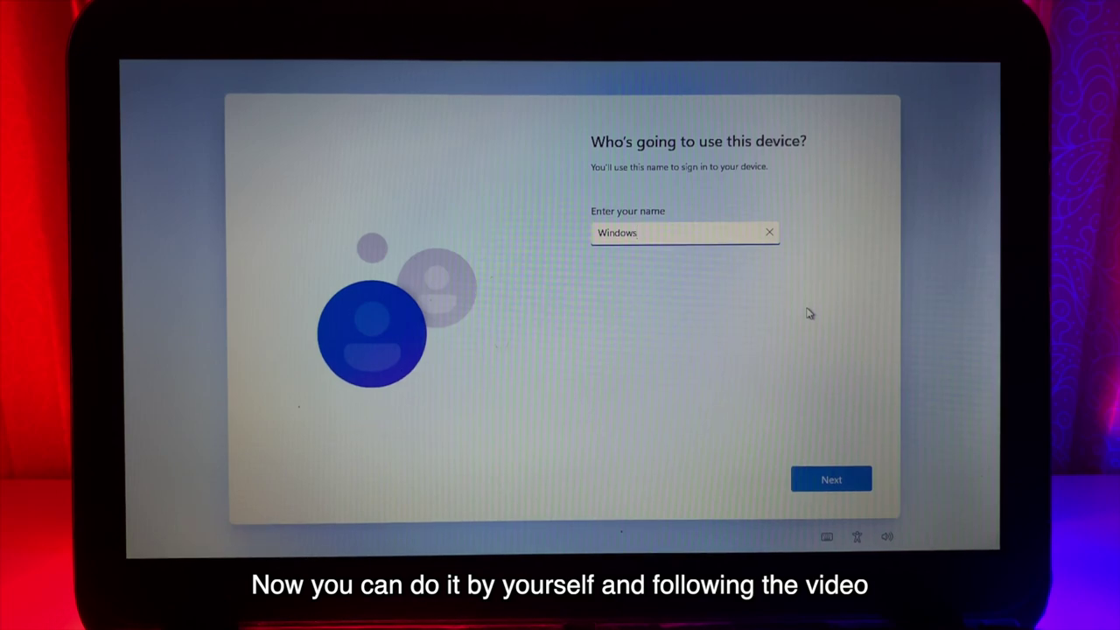
pyautogui.write(' 11')
pyautogui.click(842, 480)
pyautogui.click(844, 480)
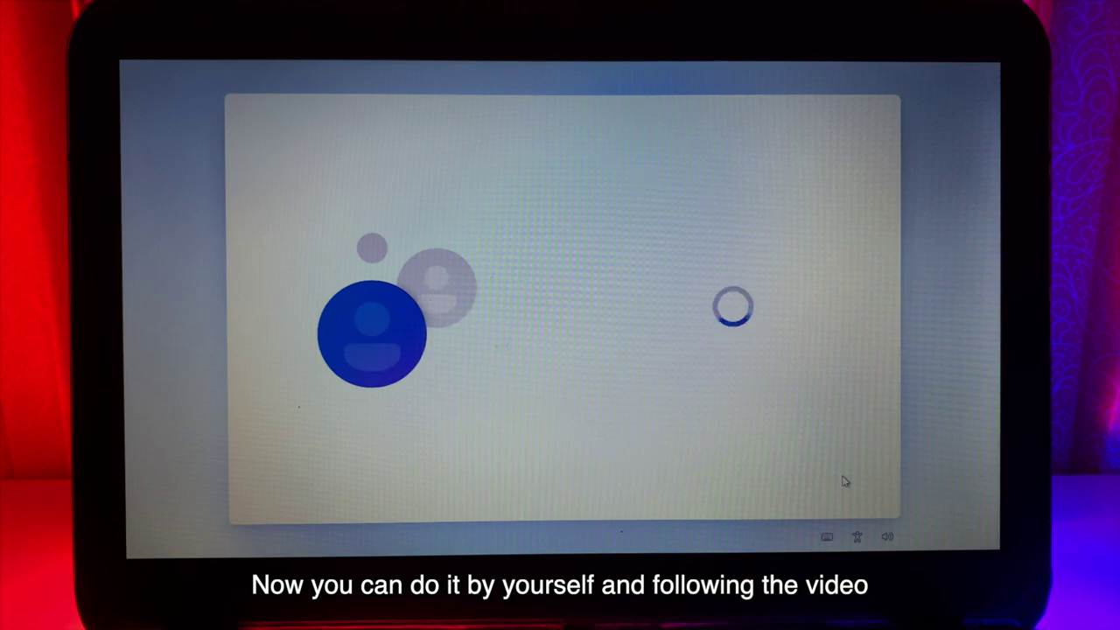
pyautogui.click(836, 475)
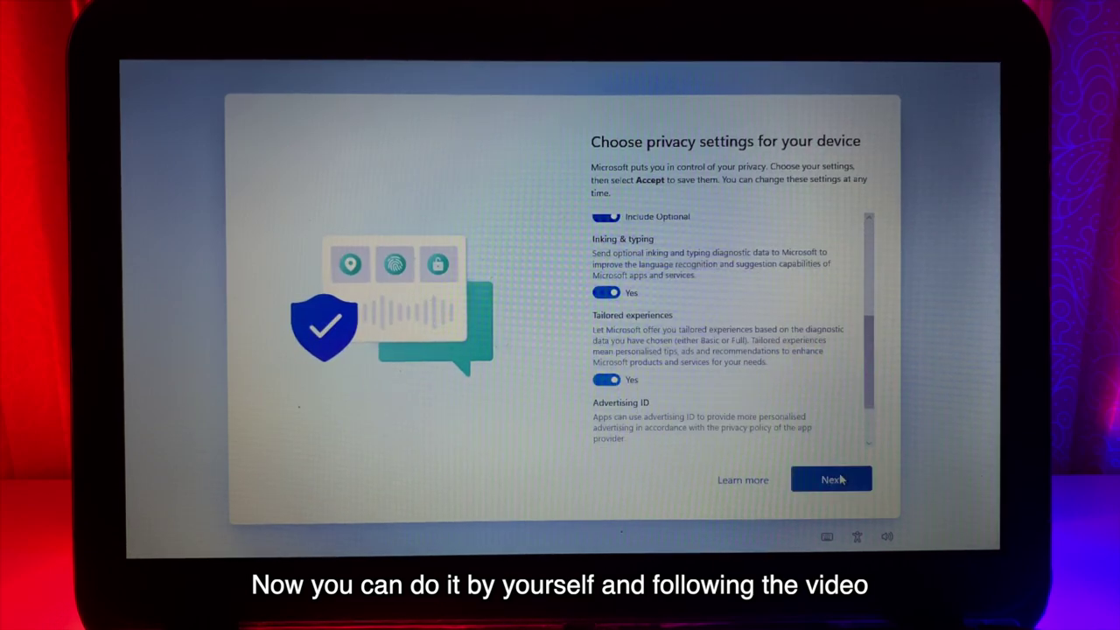
pyautogui.click(837, 479)
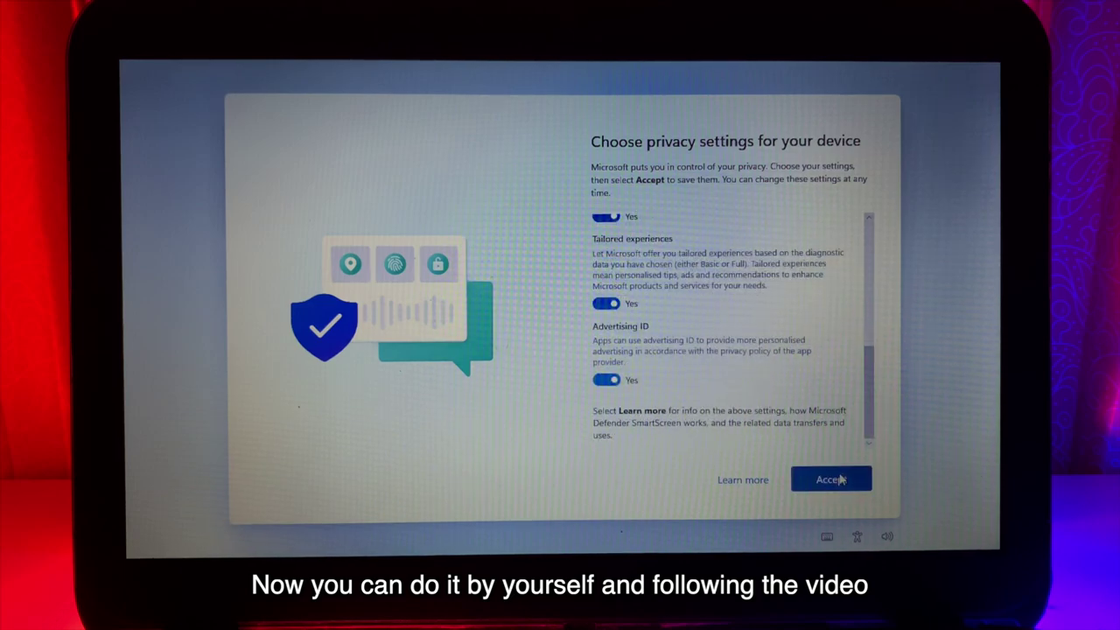
pyautogui.click(839, 480)
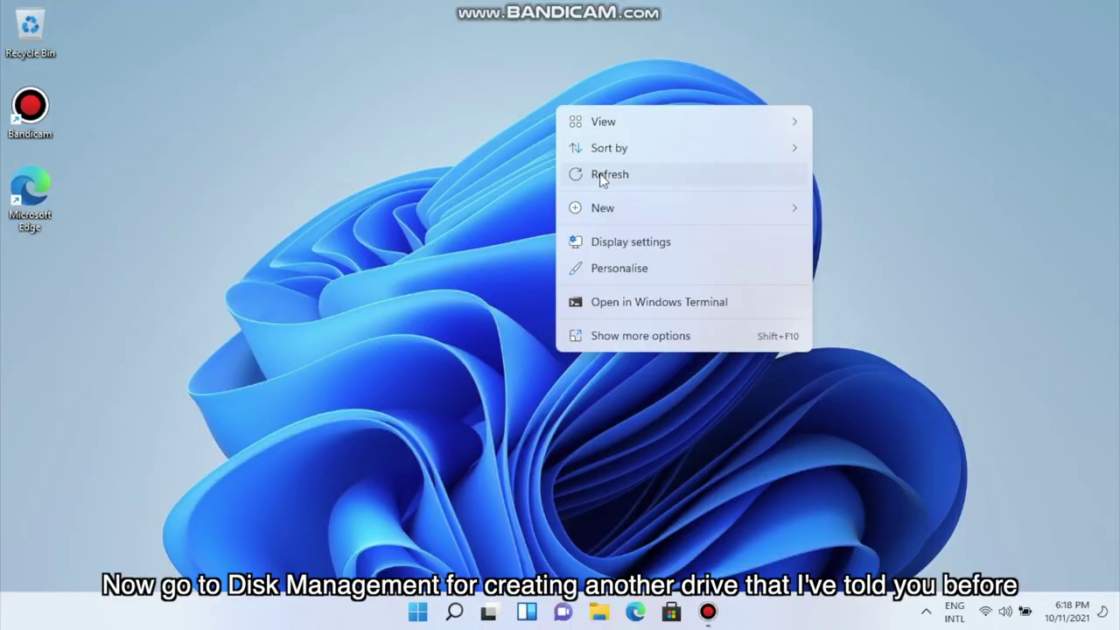
# Launch Disk Management from the Start button's right-click menu.
pyautogui.click(600, 175)
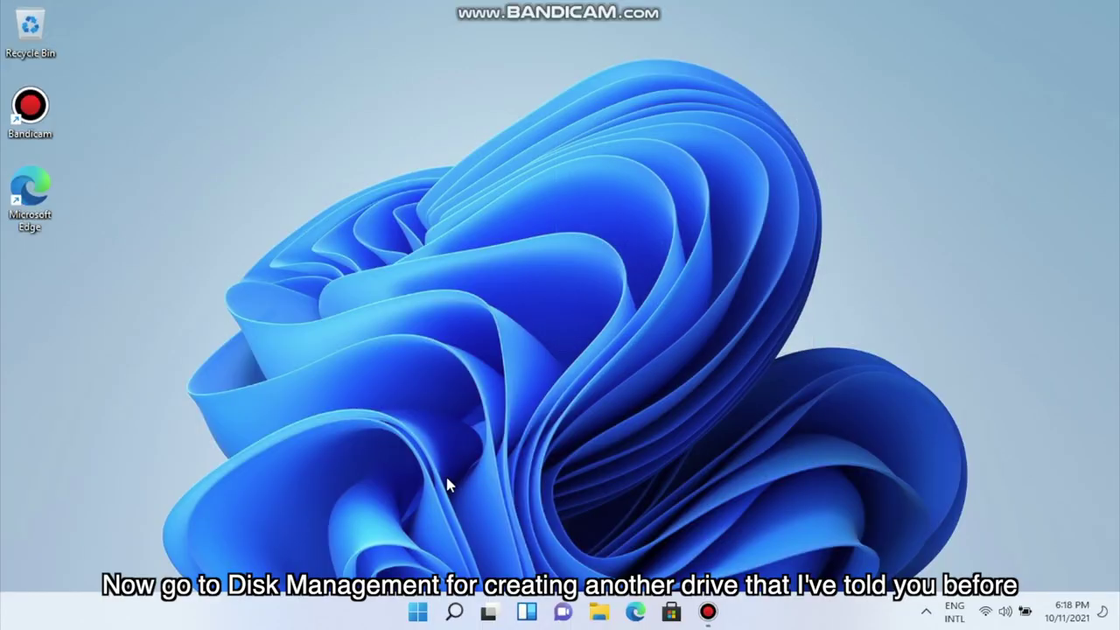
pyautogui.rightClick(421, 606)
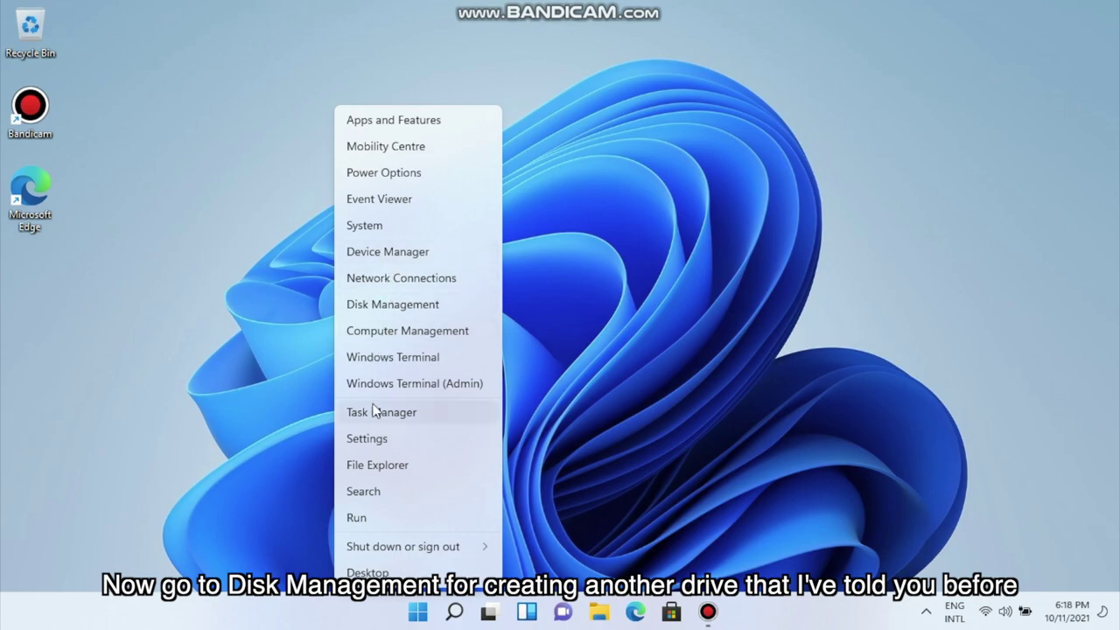
pyautogui.click(382, 304)
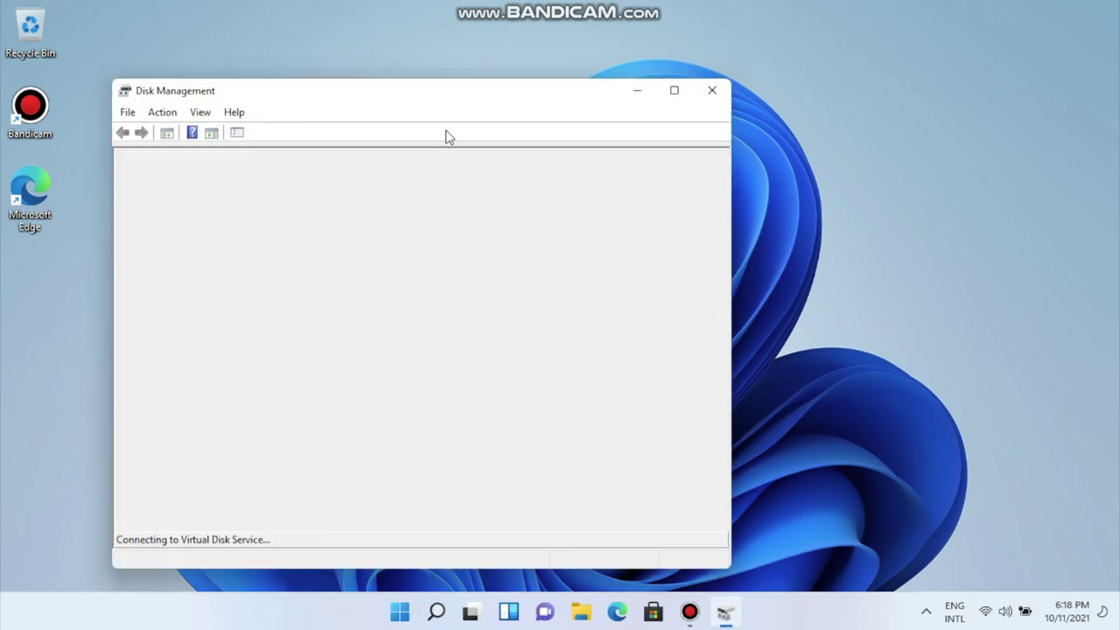
# Open Shrink Volume for the 465.12 GB C: partition on Disk 0.
pyautogui.moveTo(453, 102); pyautogui.dragTo(425, 51)
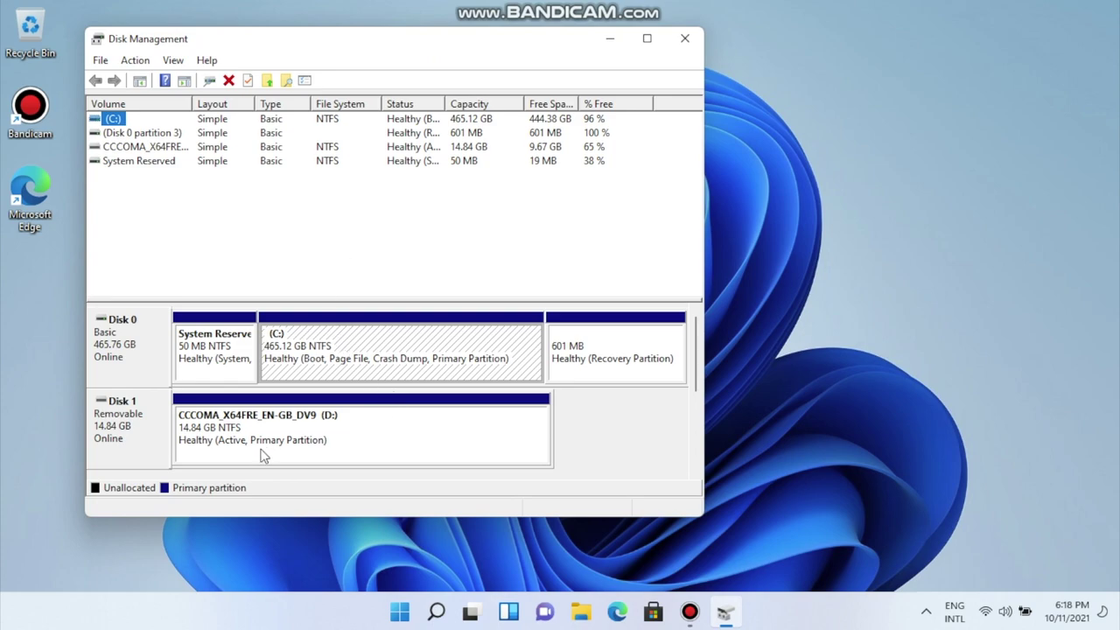
pyautogui.click(123, 352)
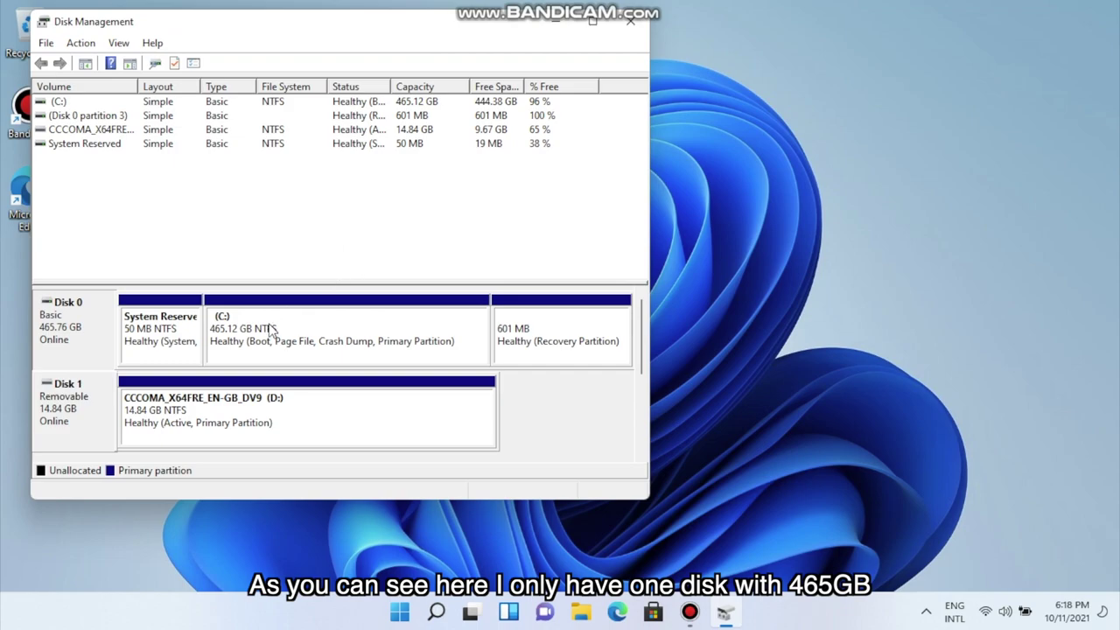
pyautogui.click(270, 330)
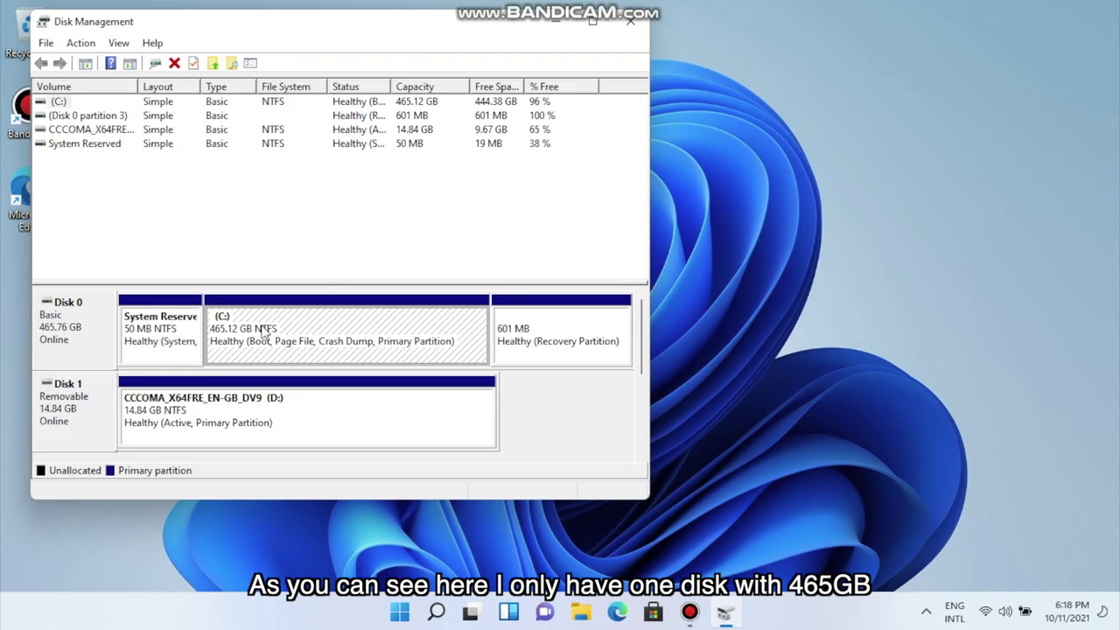
pyautogui.rightClick(317, 329)
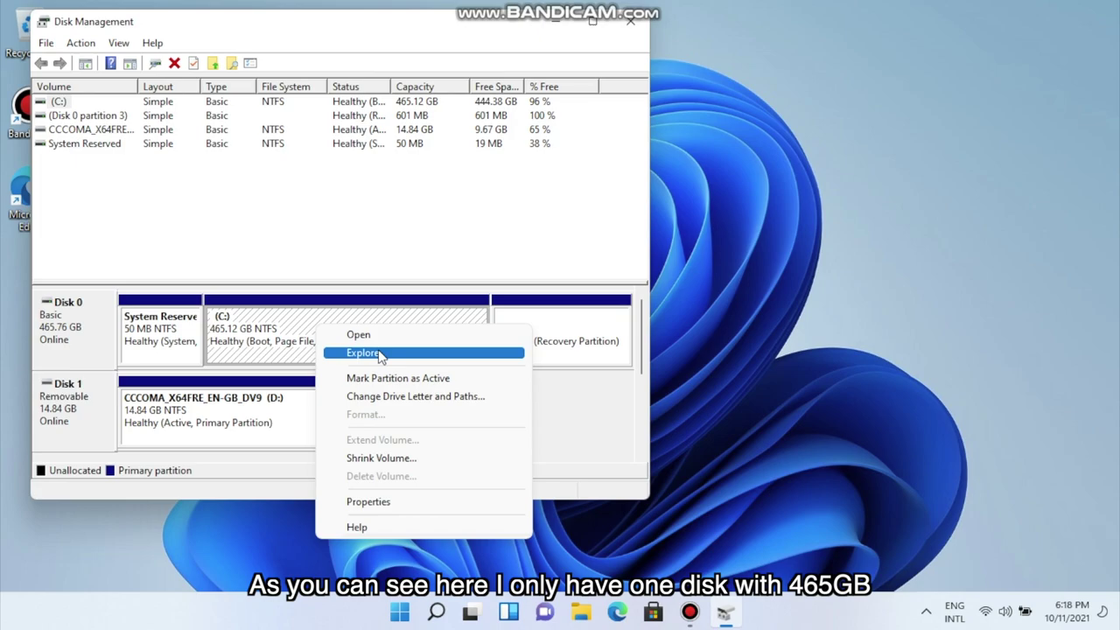
pyautogui.click(394, 459)
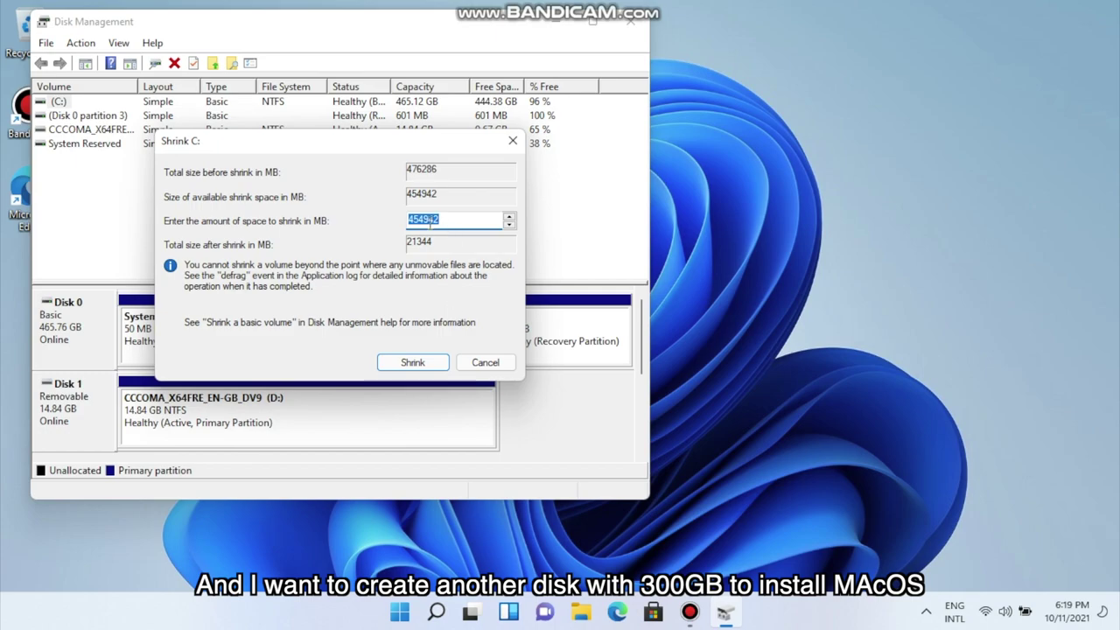
# Launch Calculator from Start and arrange it beside the Shrink C: dialog.
pyautogui.click(398, 614)
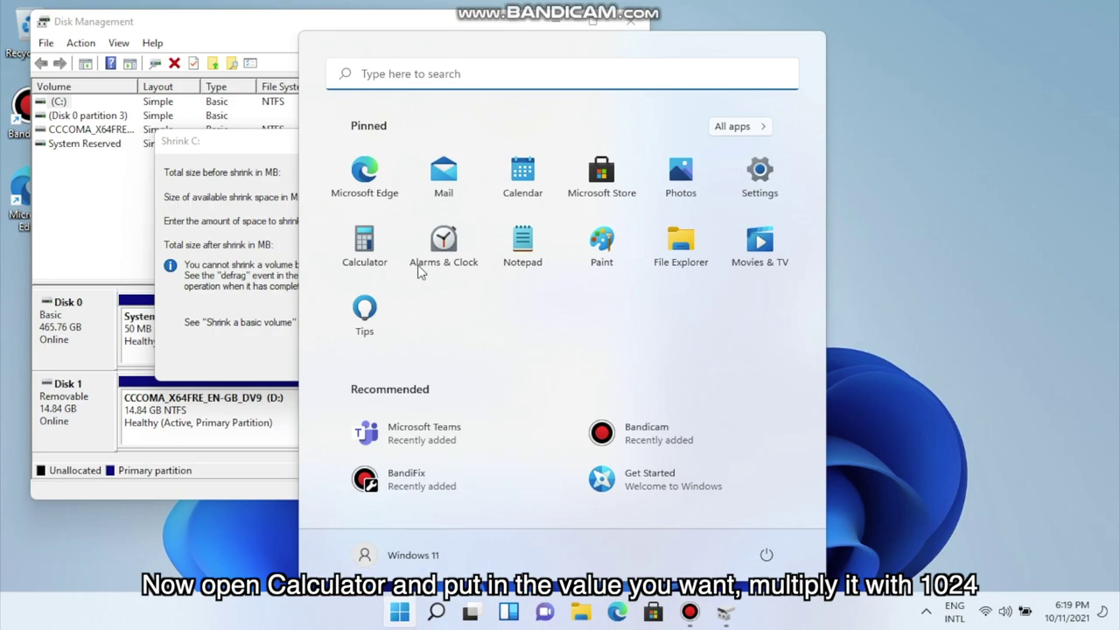
pyautogui.click(361, 250)
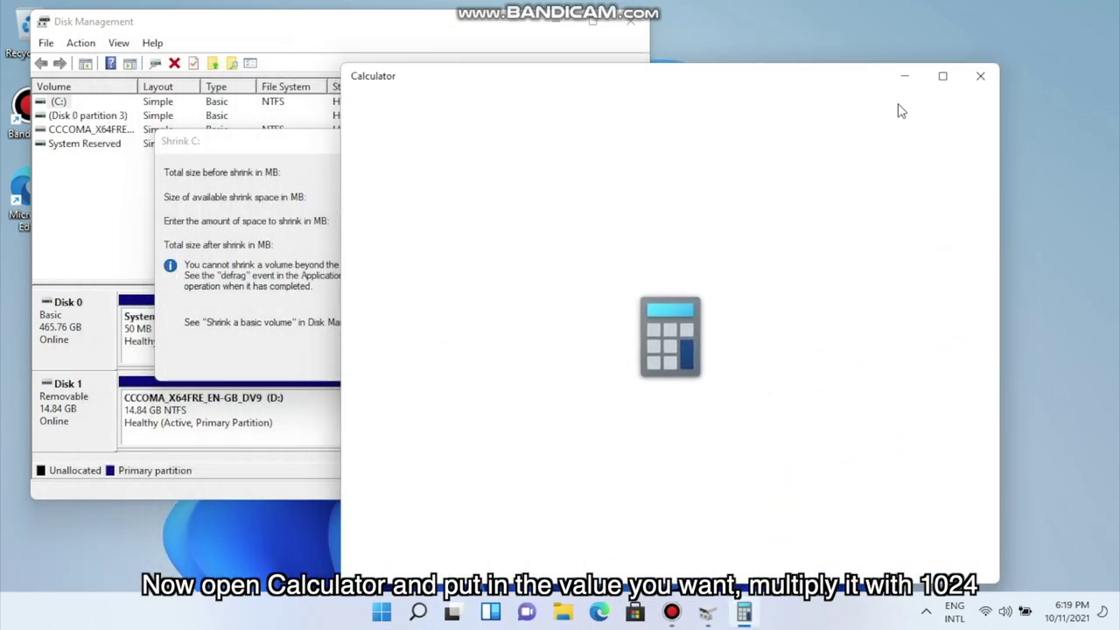
pyautogui.moveTo(861, 65); pyautogui.dragTo(785, 315)
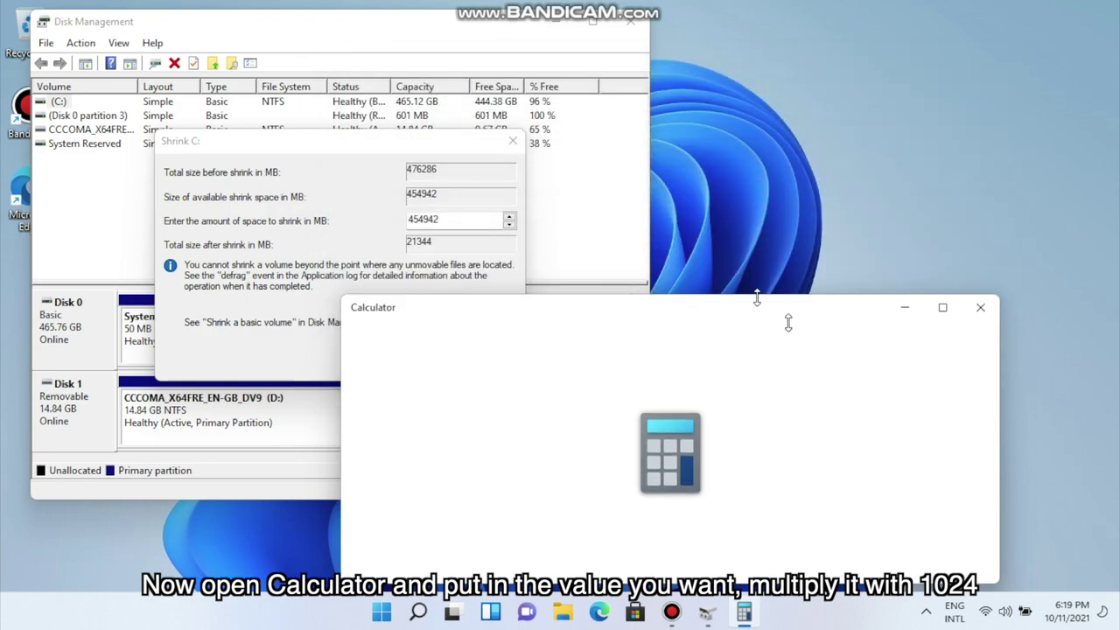
pyautogui.moveTo(479, 150); pyautogui.dragTo(902, 100)
pyautogui.moveTo(1044, 144); pyautogui.dragTo(1074, 145)
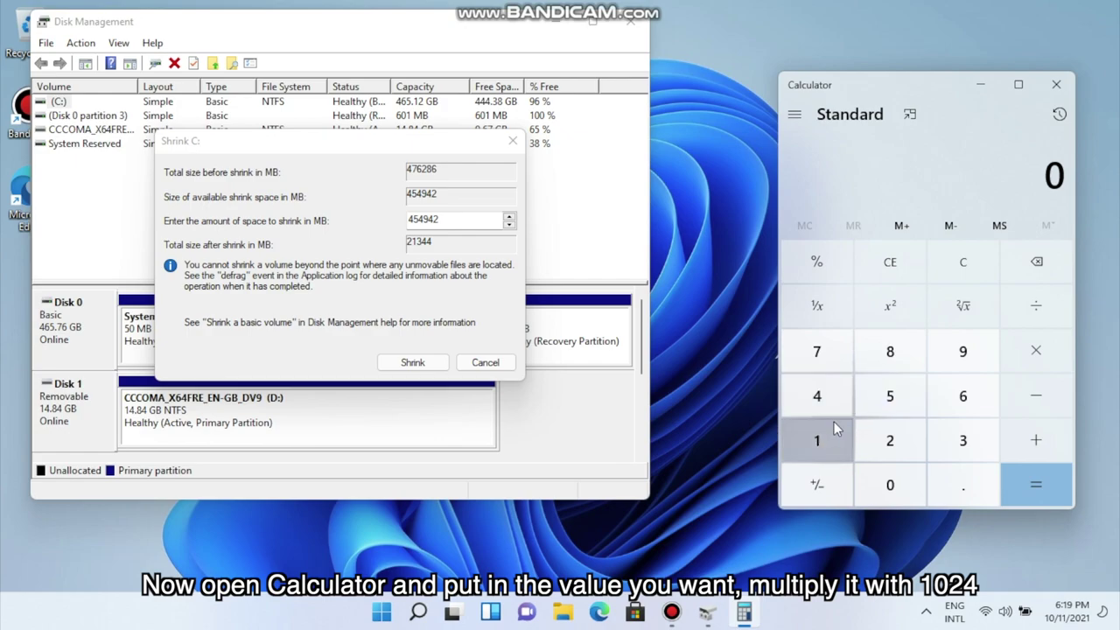
pyautogui.moveTo(400, 148); pyautogui.dragTo(415, 385)
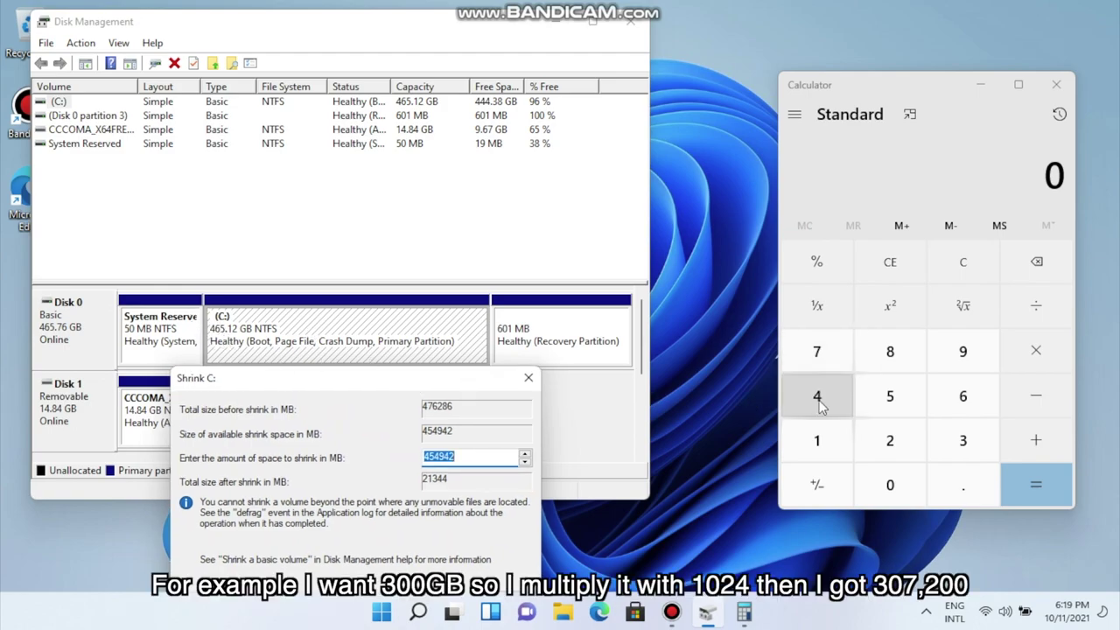
# Calculate 300 × 1024 = 307,200 in Calculator.
pyautogui.click(960, 442)
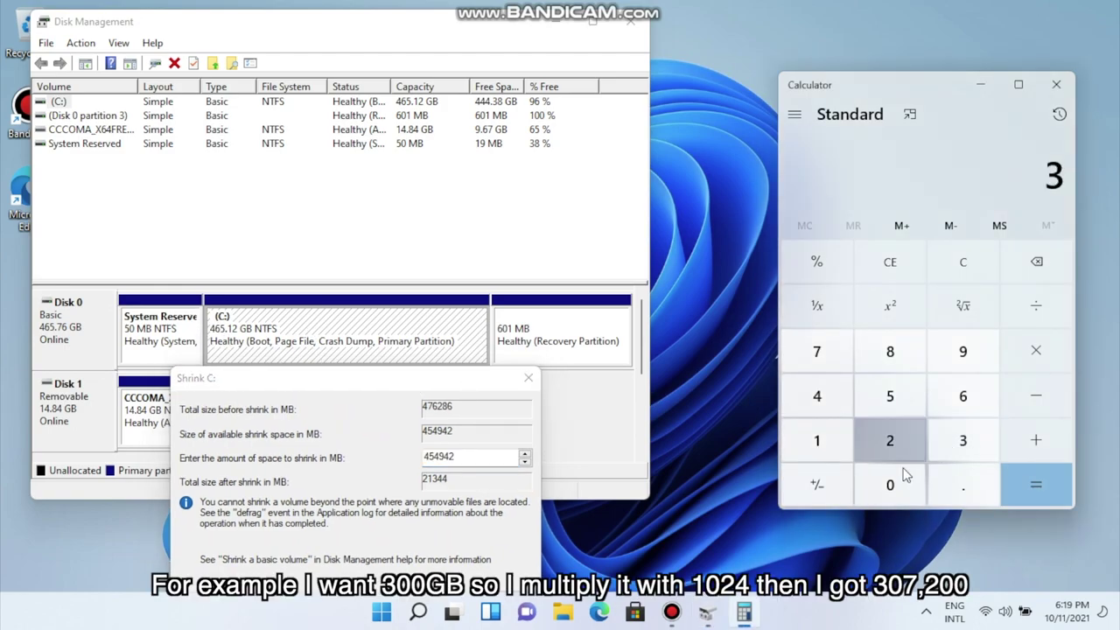
pyautogui.click(886, 484)
pyautogui.click(886, 484)
pyautogui.click(1039, 351)
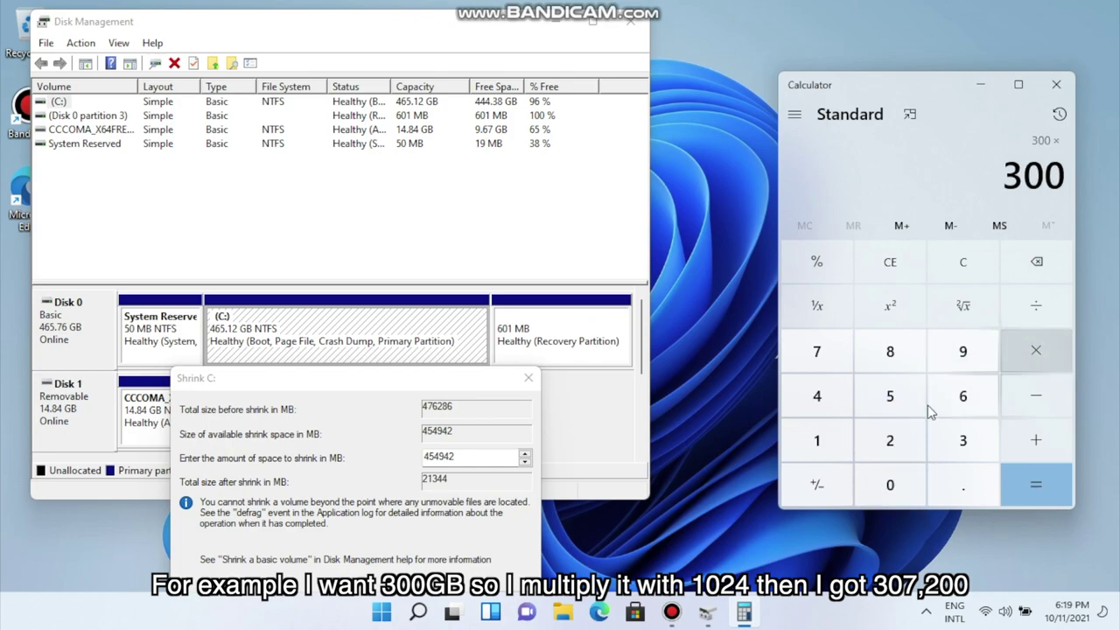
pyautogui.click(823, 442)
pyautogui.click(890, 481)
pyautogui.click(885, 440)
pyautogui.click(836, 404)
pyautogui.click(1035, 486)
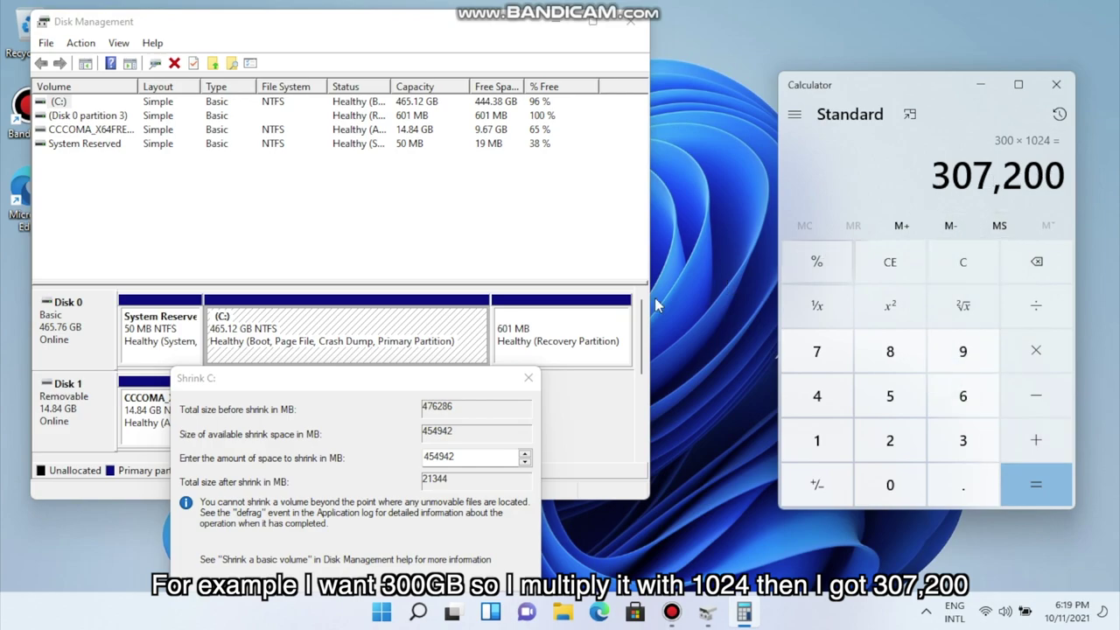
# Enter 307200 MB as the shrink amount and shrink C:.
pyautogui.moveTo(392, 381); pyautogui.dragTo(481, 90)
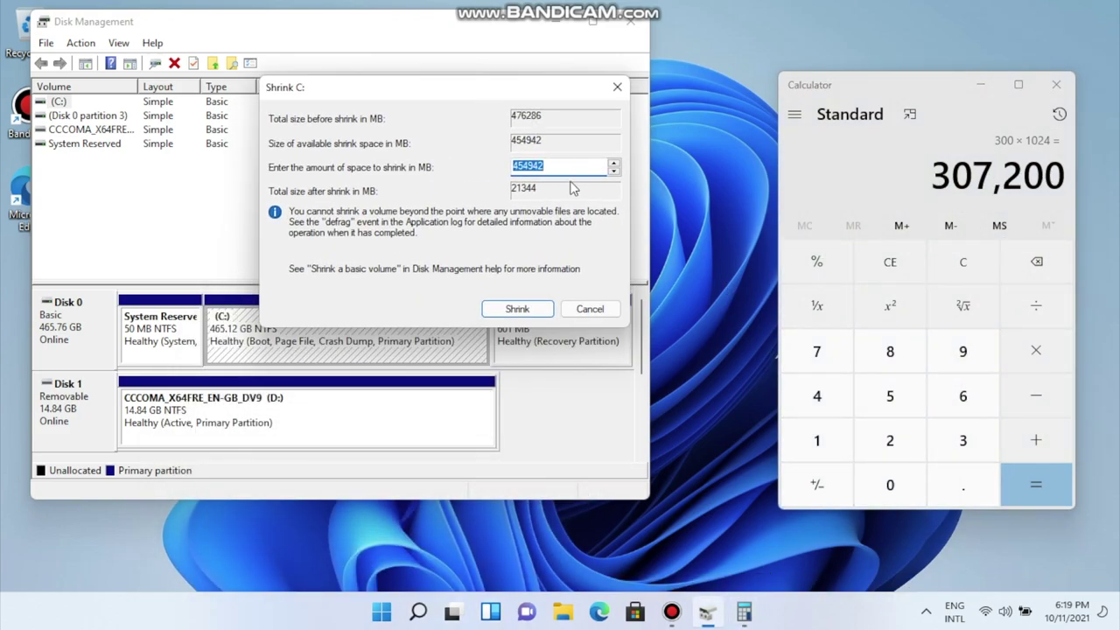
pyautogui.write('307200')
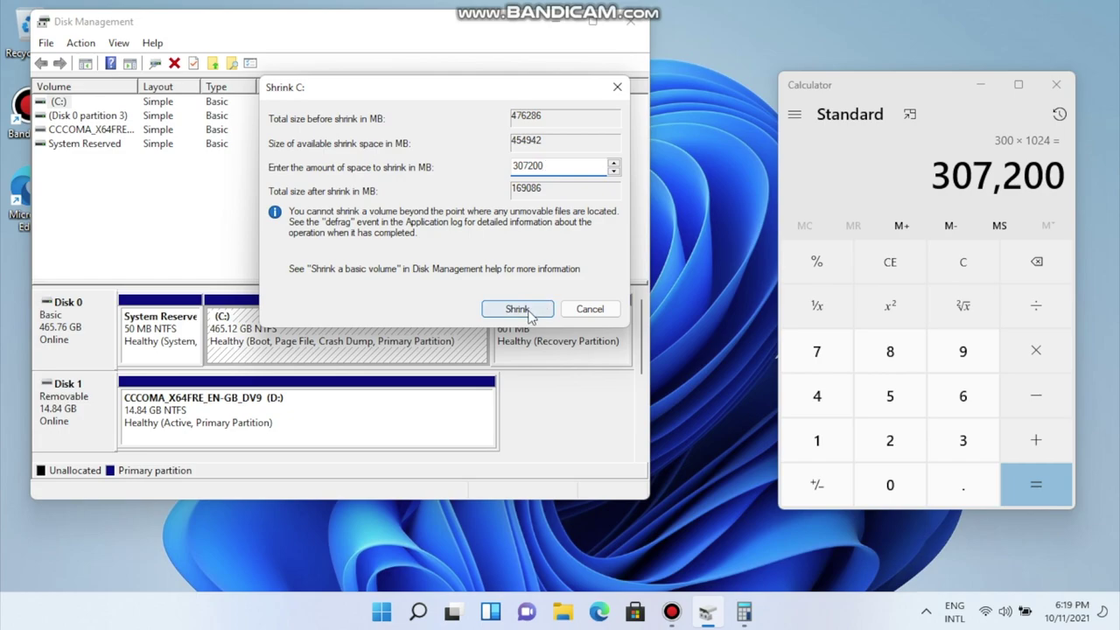
pyautogui.click(517, 309)
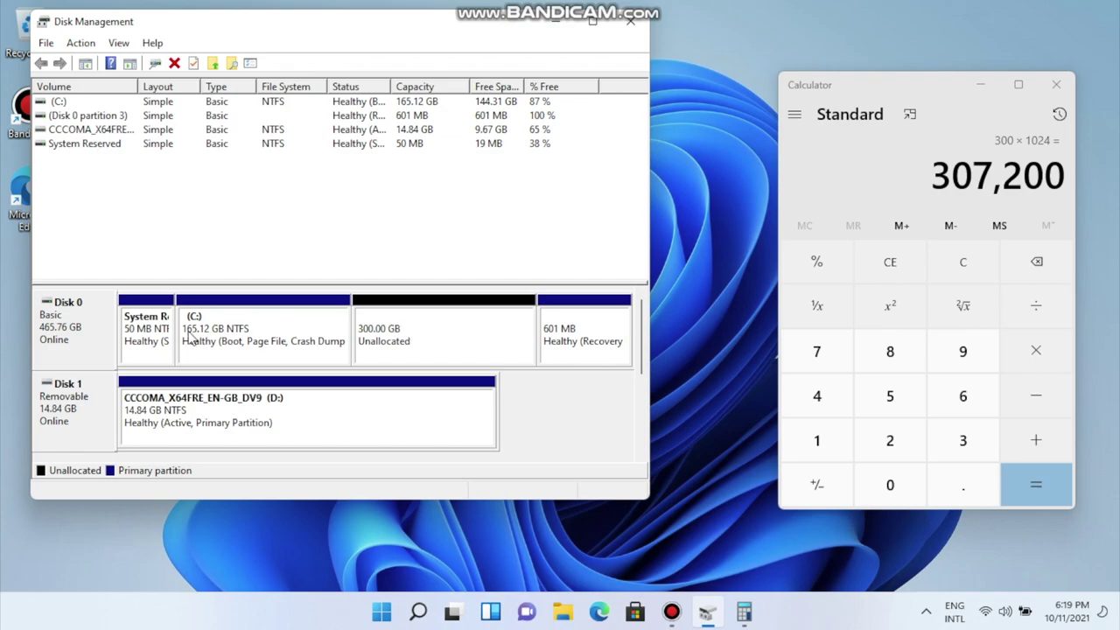
# Create a full-size 307199 MB NTFS simple volume with drive letter F, labelled MacOS.
pyautogui.rightClick(416, 324)
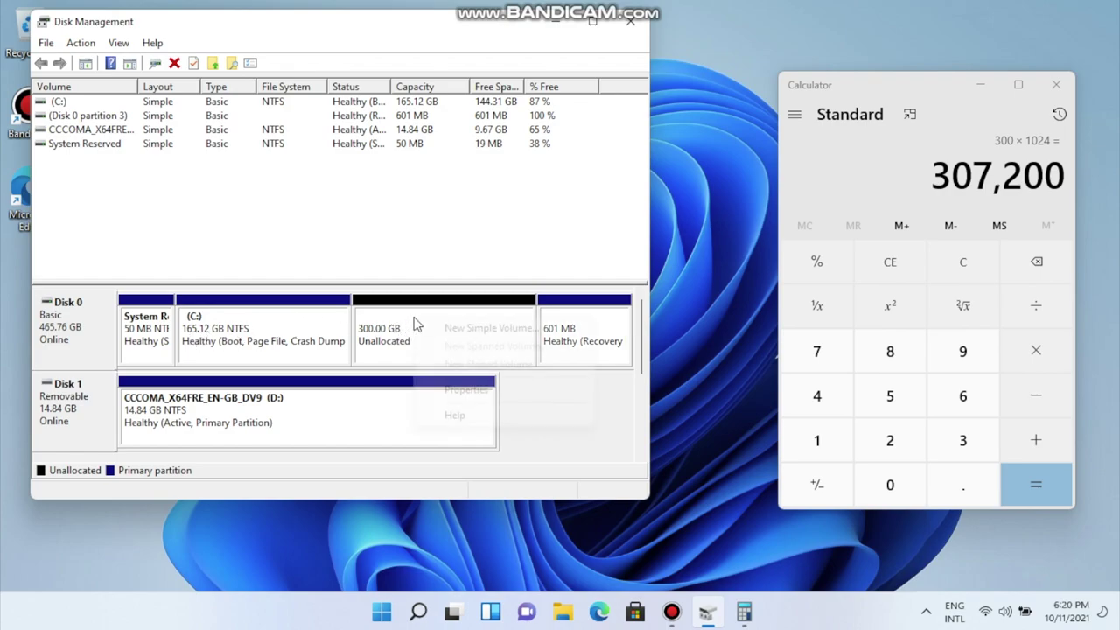
pyautogui.click(477, 330)
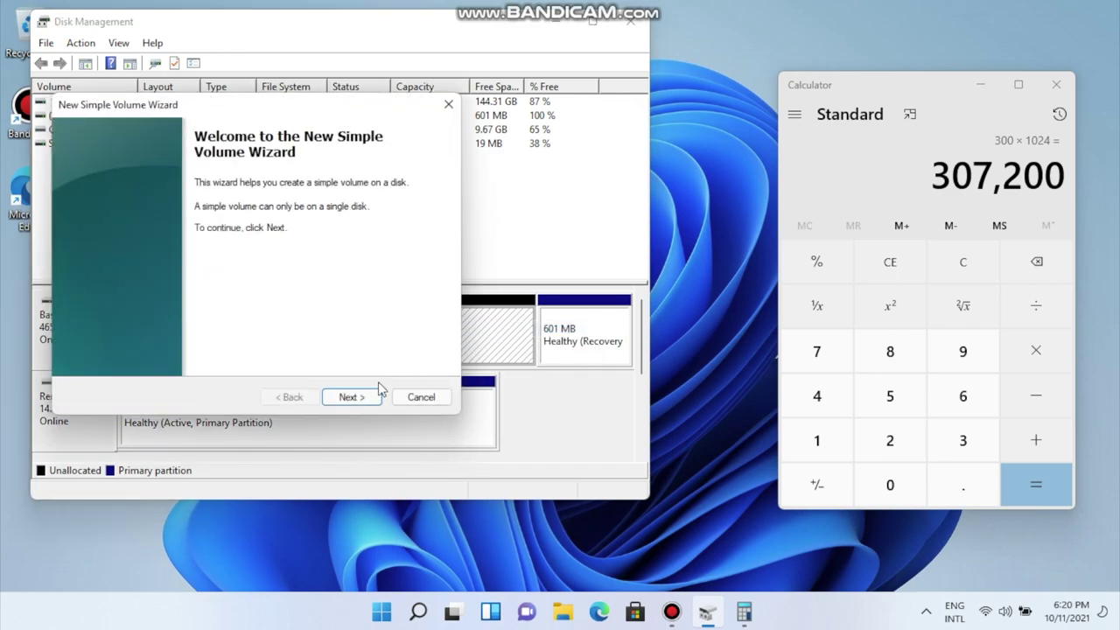
pyautogui.click(350, 397)
pyautogui.click(356, 398)
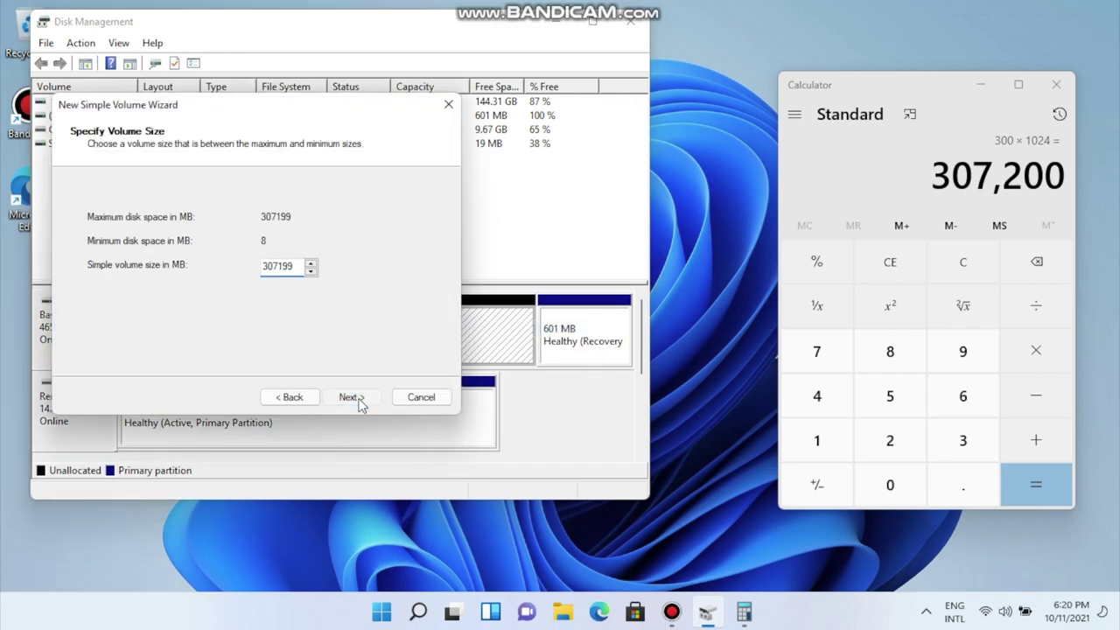
pyautogui.click(335, 219)
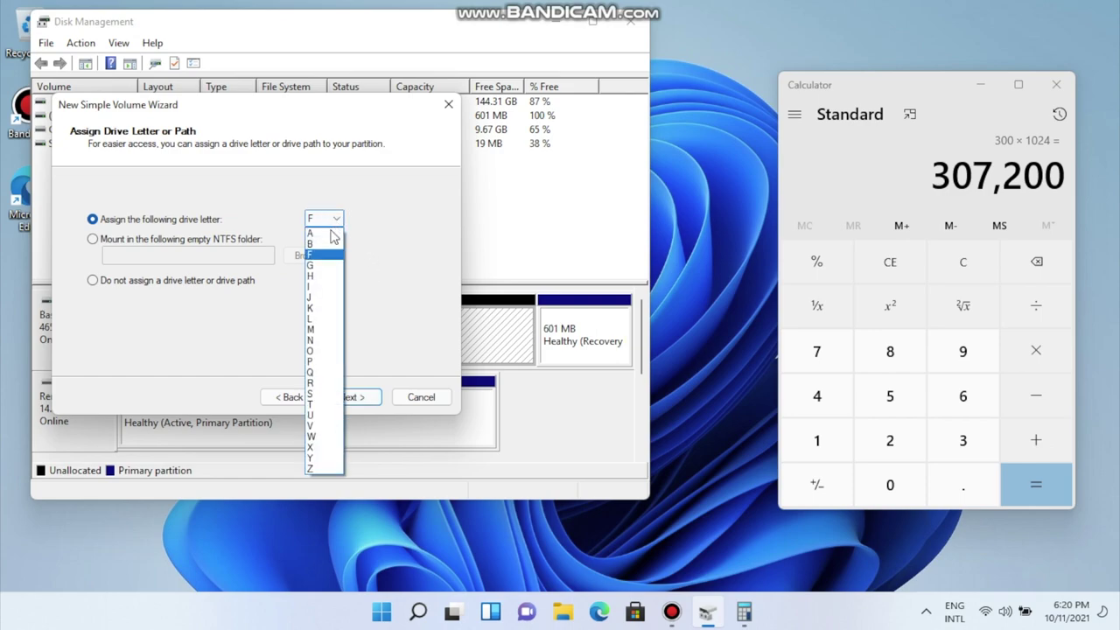
pyautogui.click(326, 256)
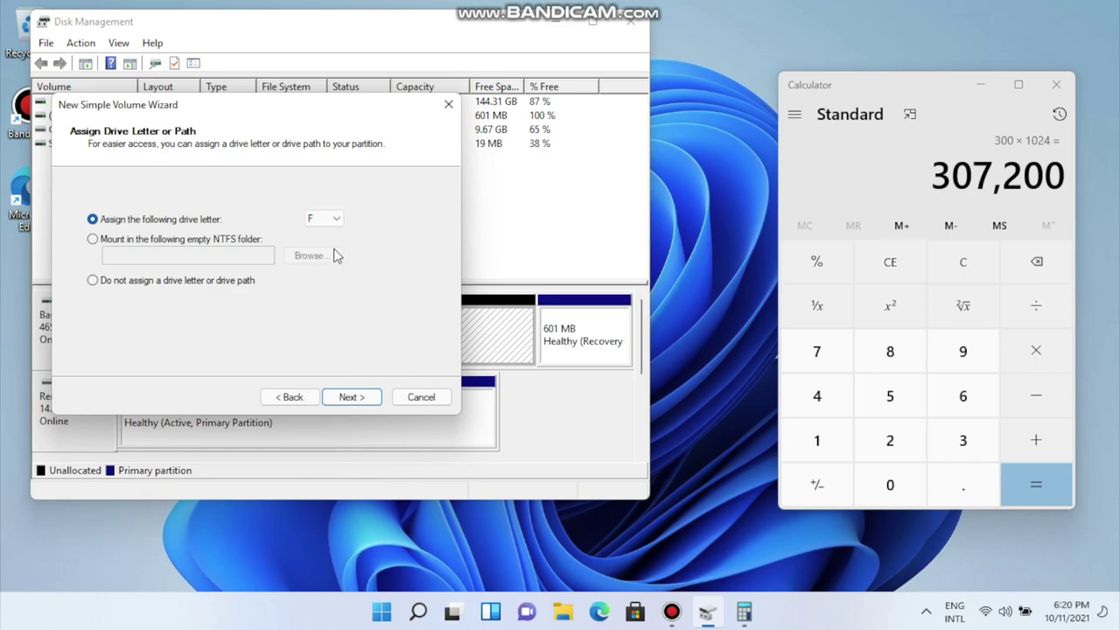
pyautogui.click(363, 398)
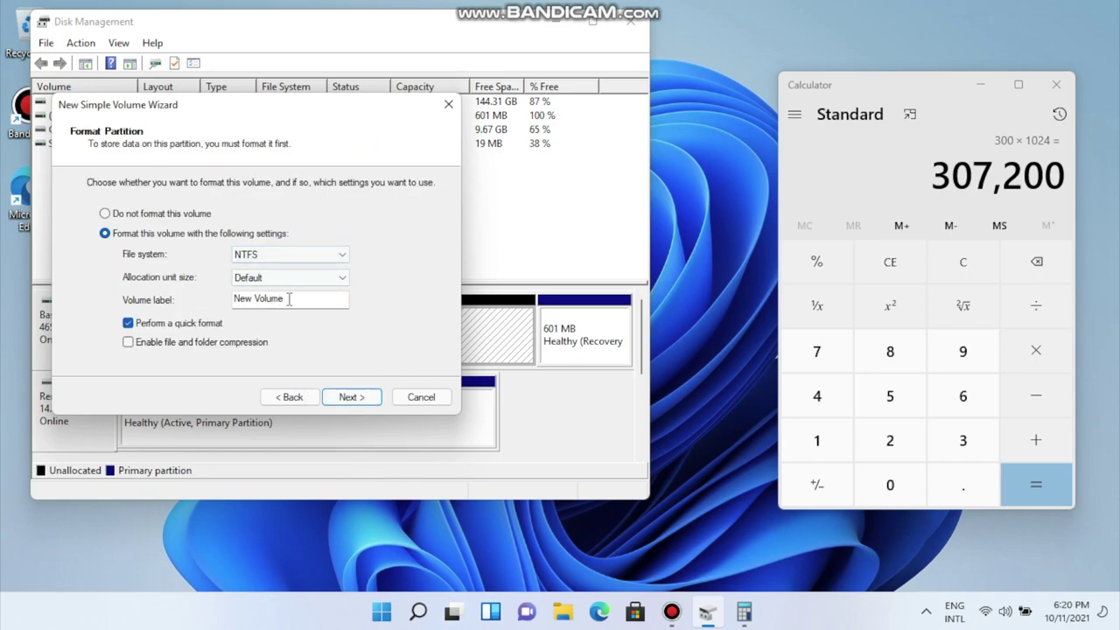
pyautogui.moveTo(286, 299); pyautogui.dragTo(227, 302)
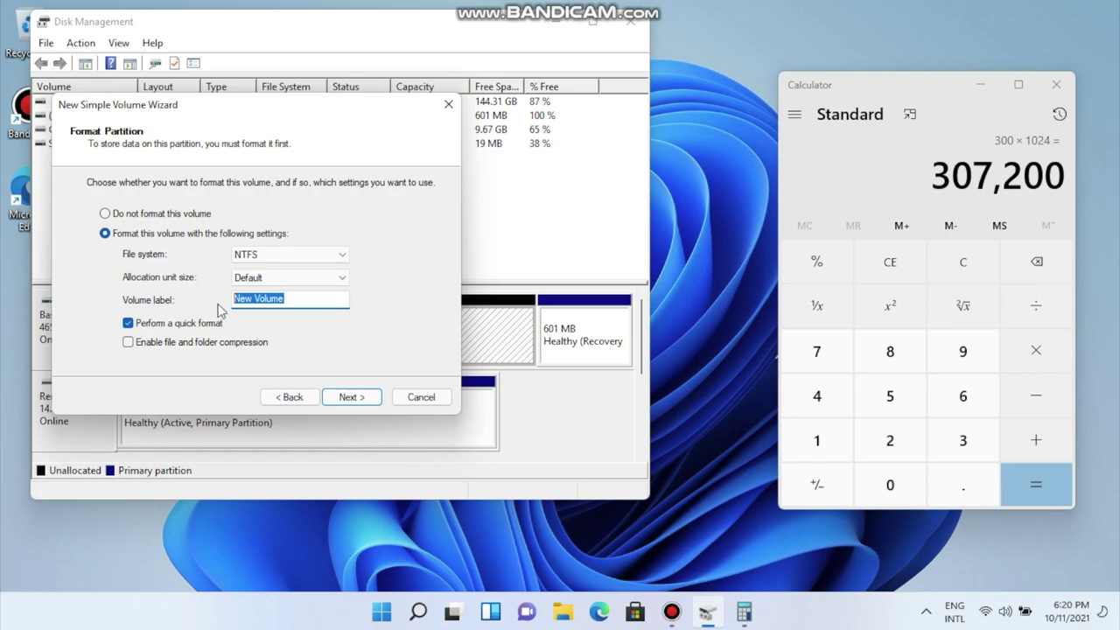
pyautogui.write('MacOS')
pyautogui.click(375, 398)
pyautogui.click(351, 398)
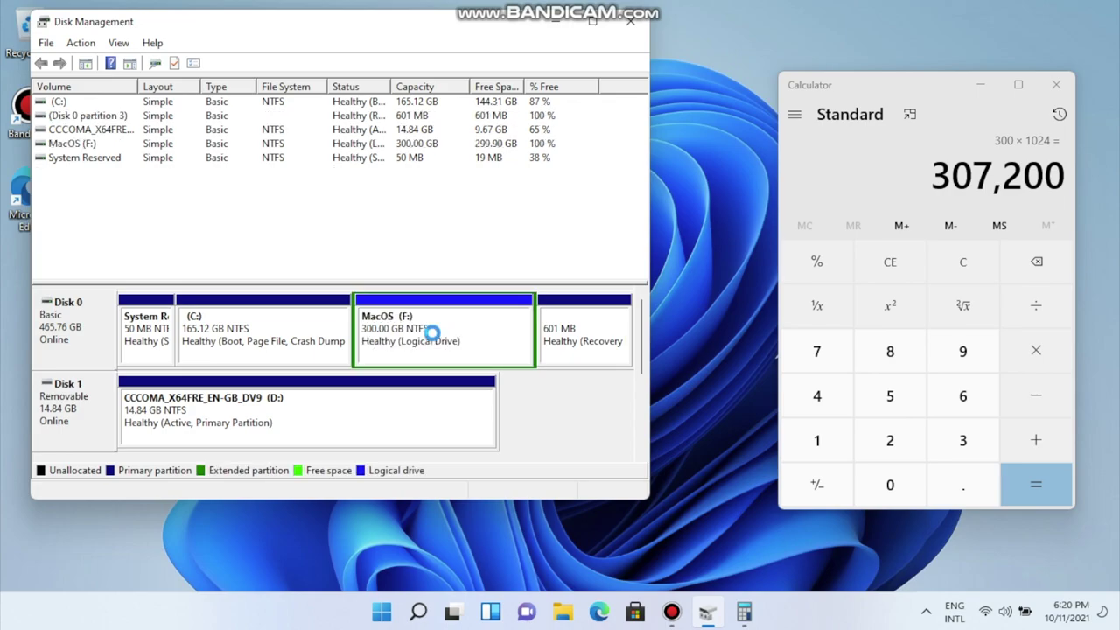
# Shrink C: by another 500 MB, then close Disk Management and Calculator.
pyautogui.click(285, 337)
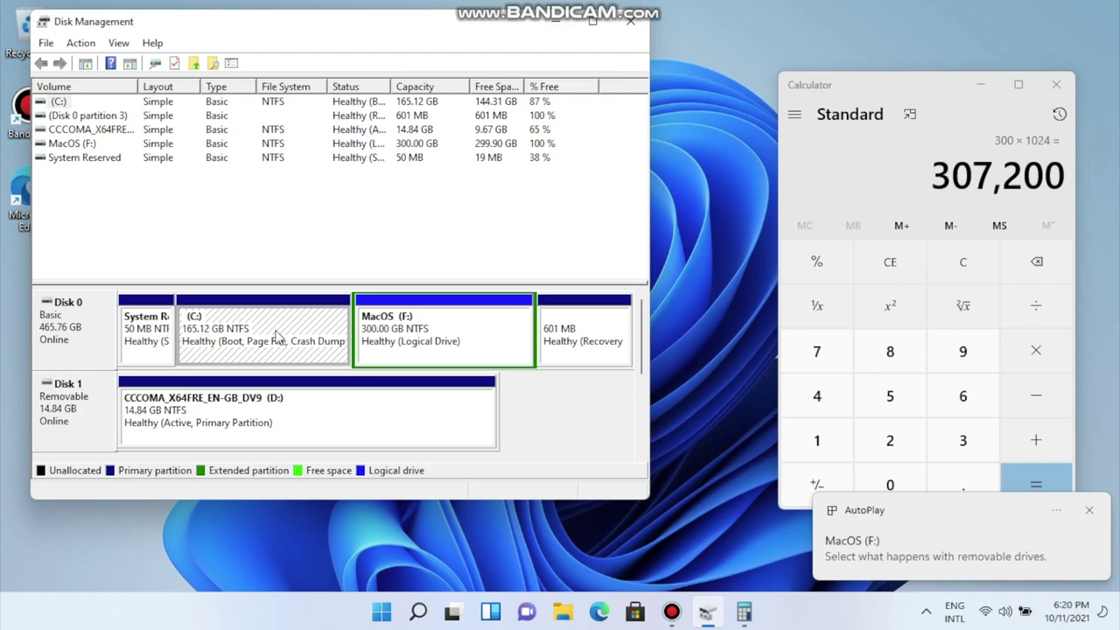
pyautogui.rightClick(251, 333)
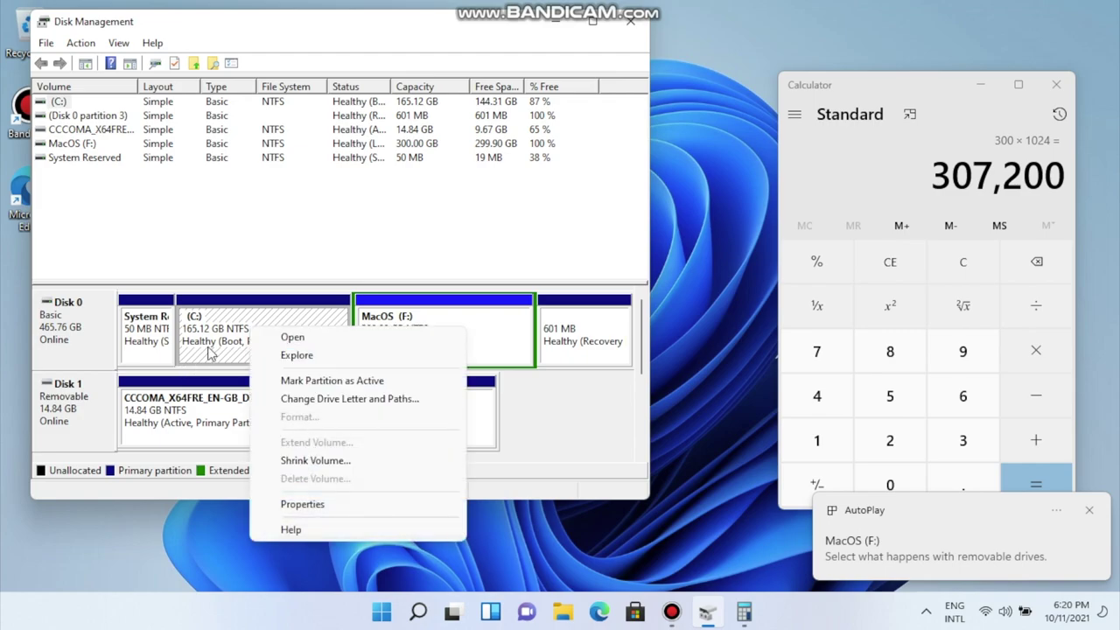
pyautogui.click(303, 463)
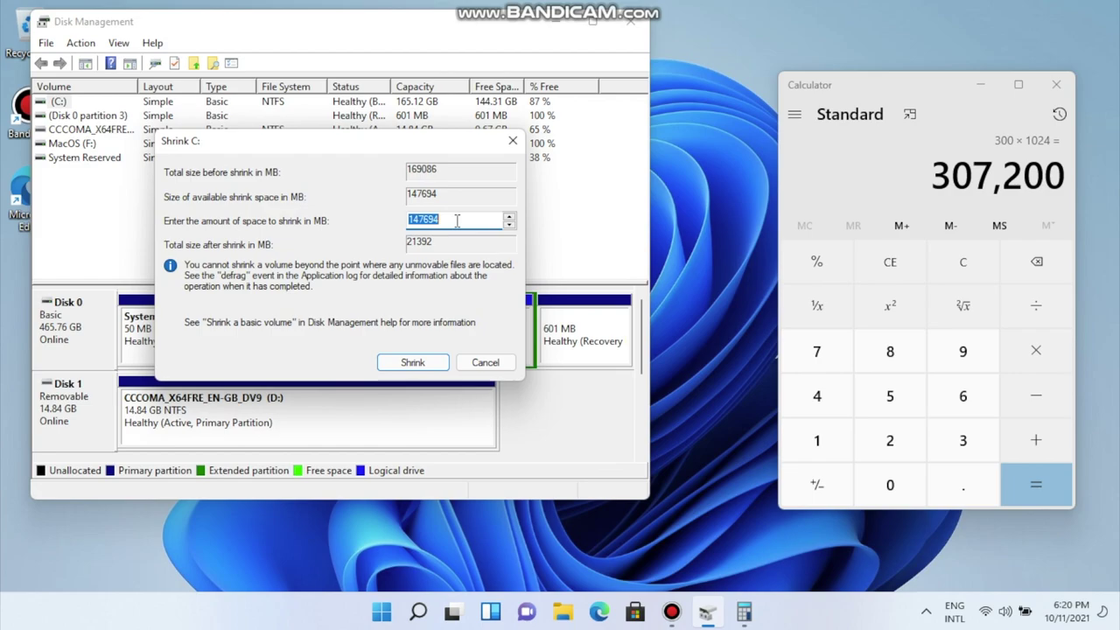
pyautogui.write('500')
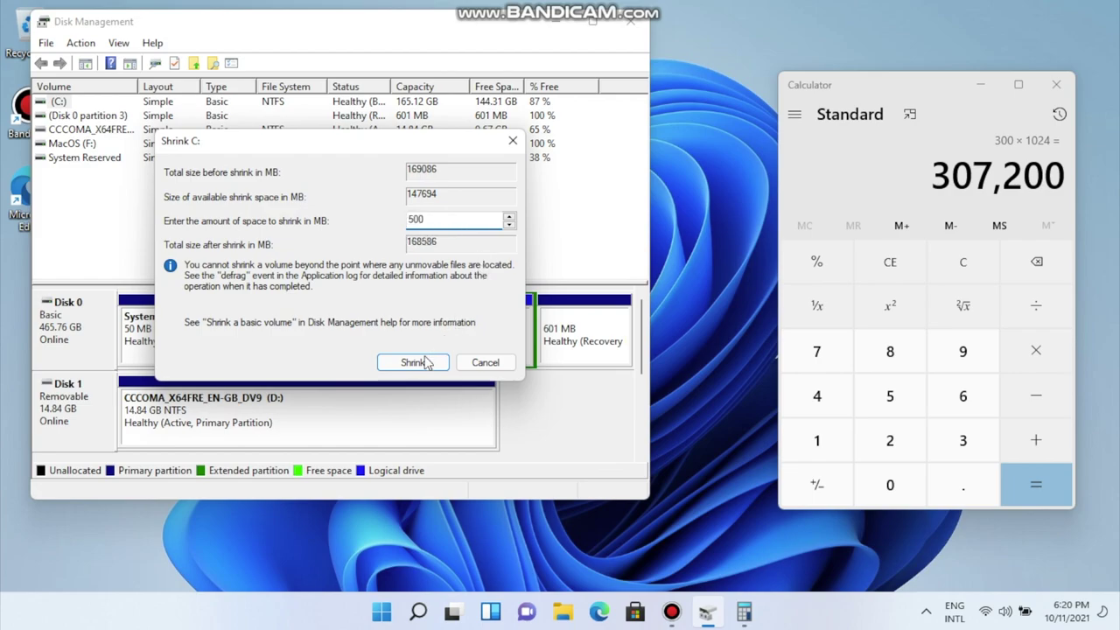
pyautogui.click(421, 365)
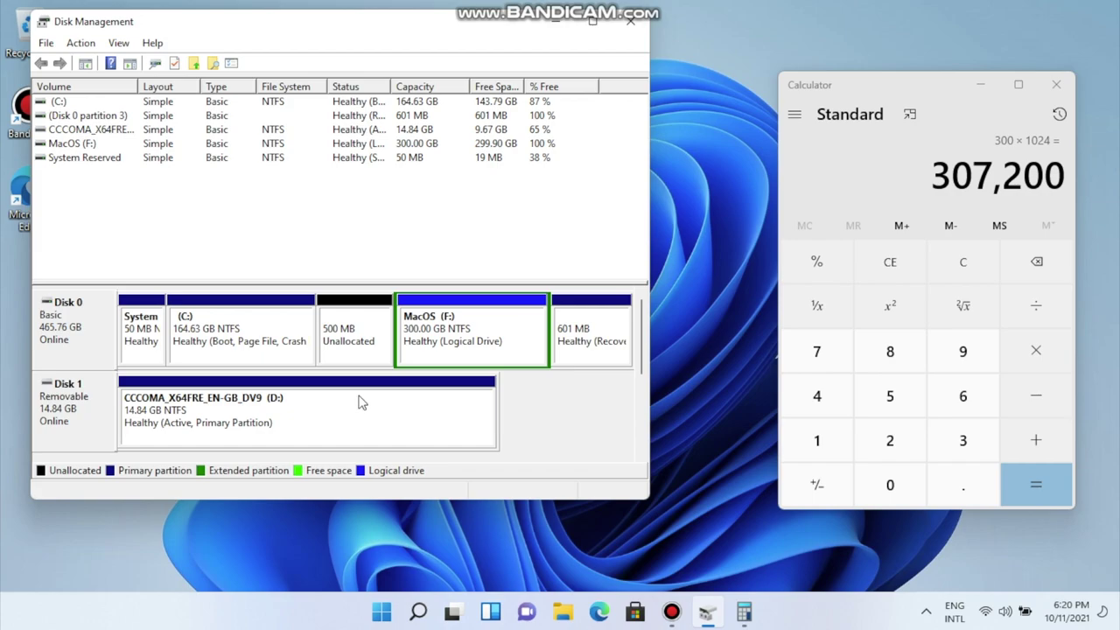
pyautogui.click(630, 19)
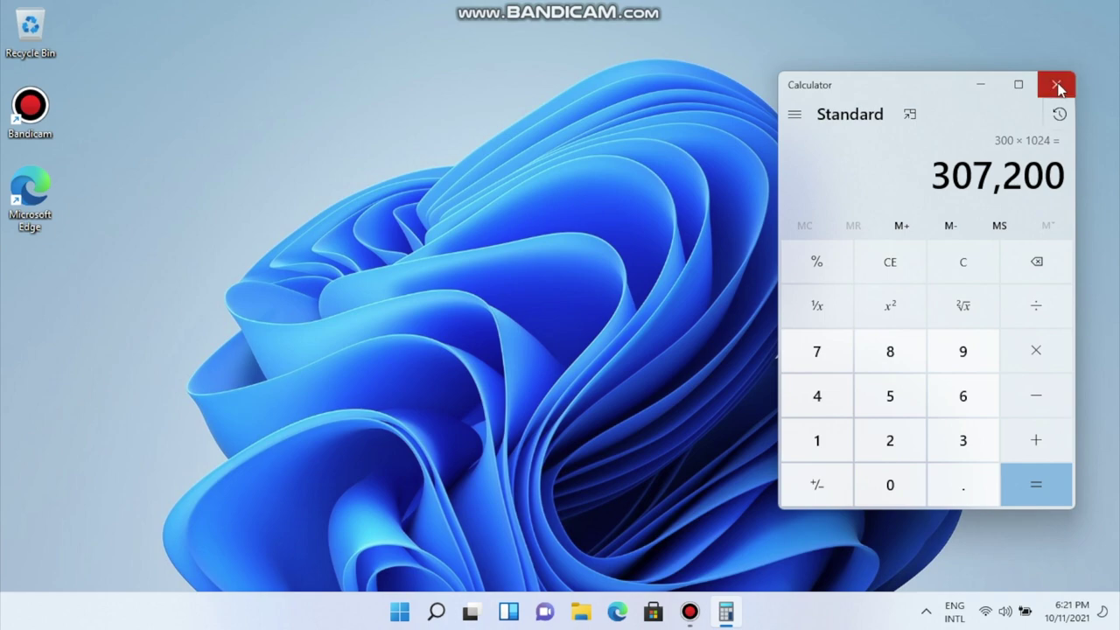
pyautogui.click(1057, 84)
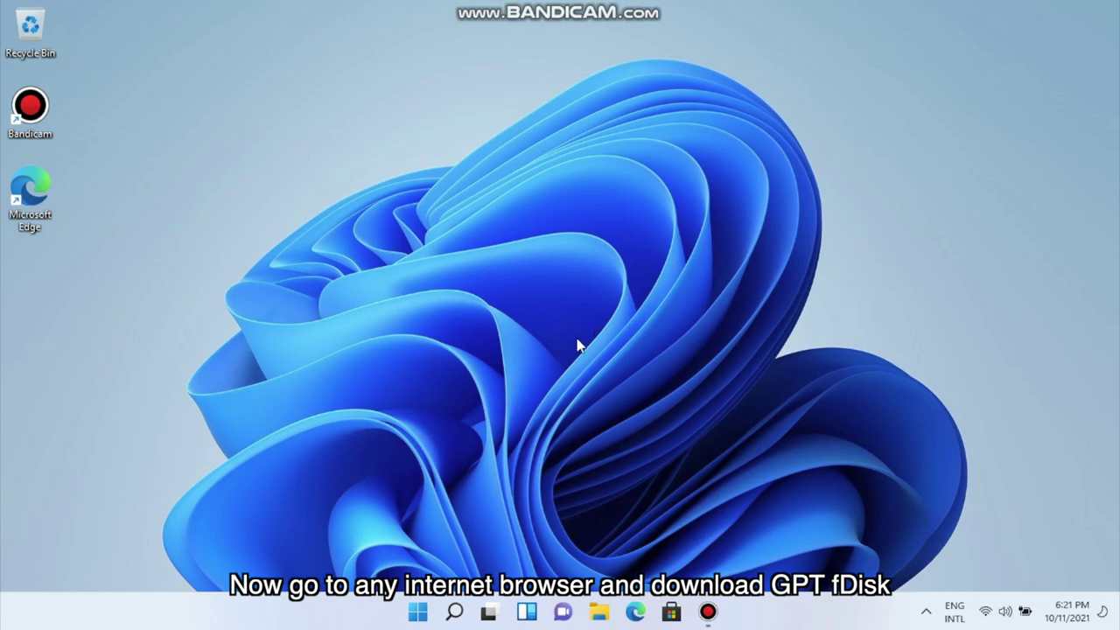
# Launch Edge, accept the cookie notice, search for 'gpt fdisk', and open a new tab.
pyautogui.click(635, 612)
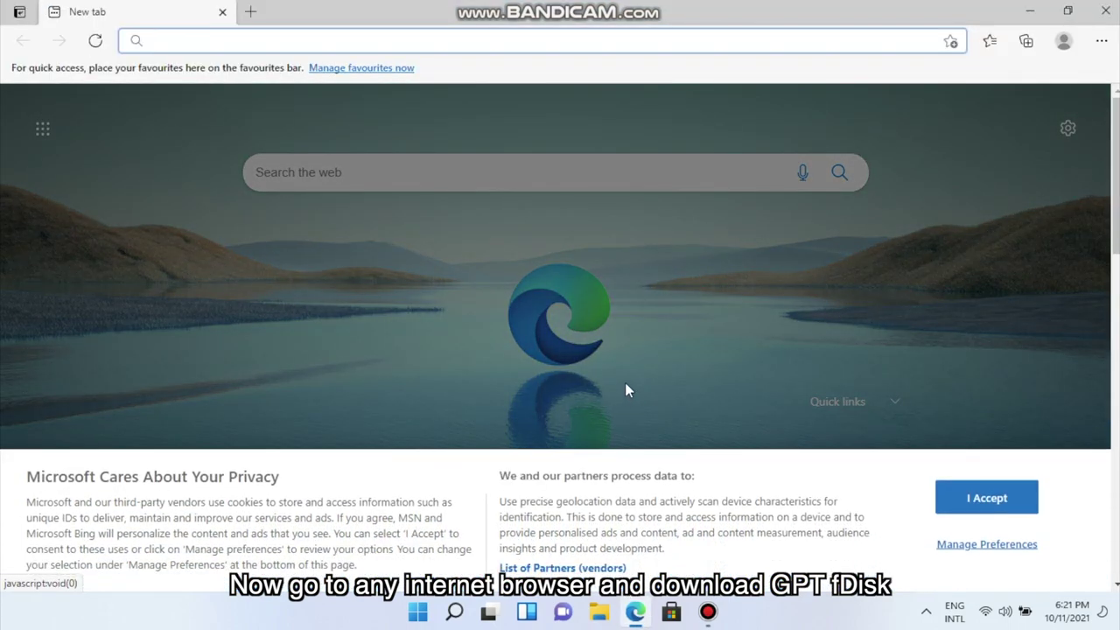
pyautogui.click(986, 500)
pyautogui.click(282, 38)
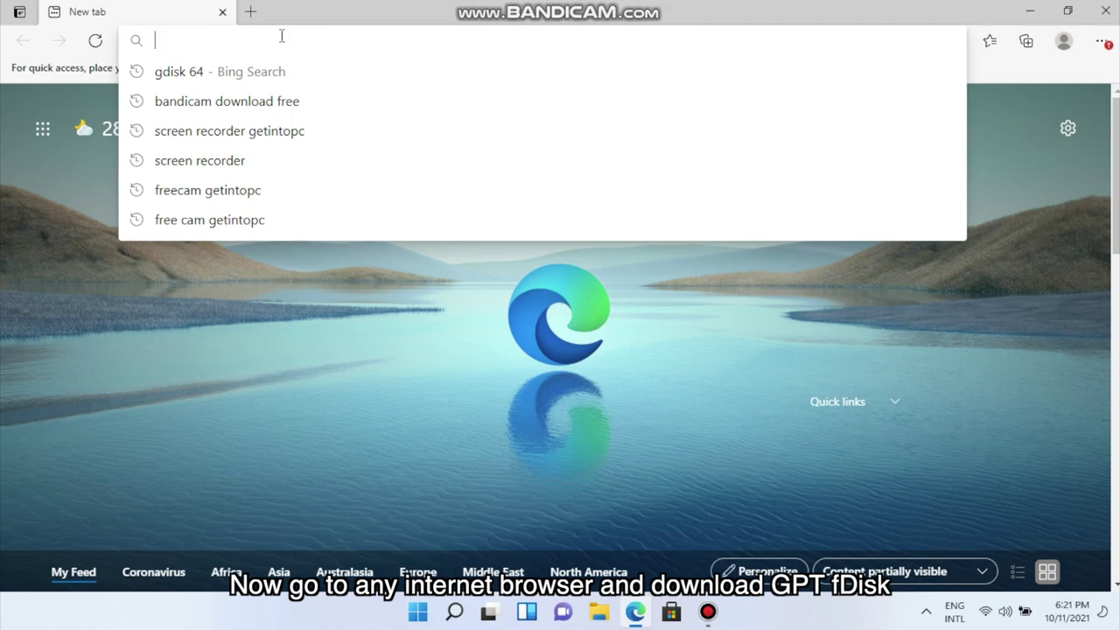
pyautogui.write('gpt')
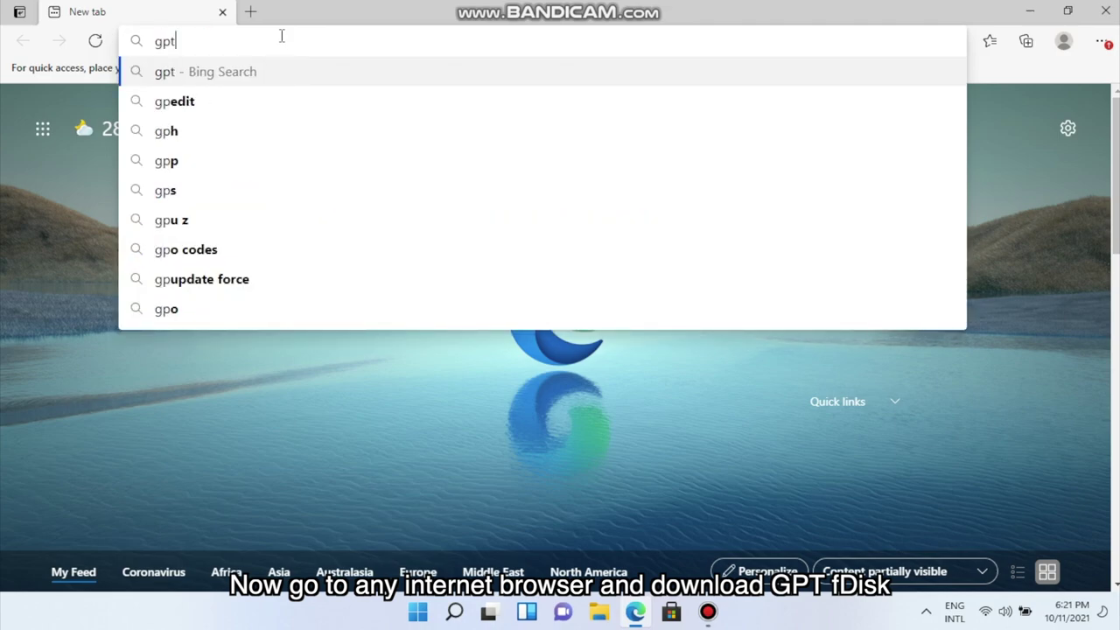
pyautogui.write(' fd')
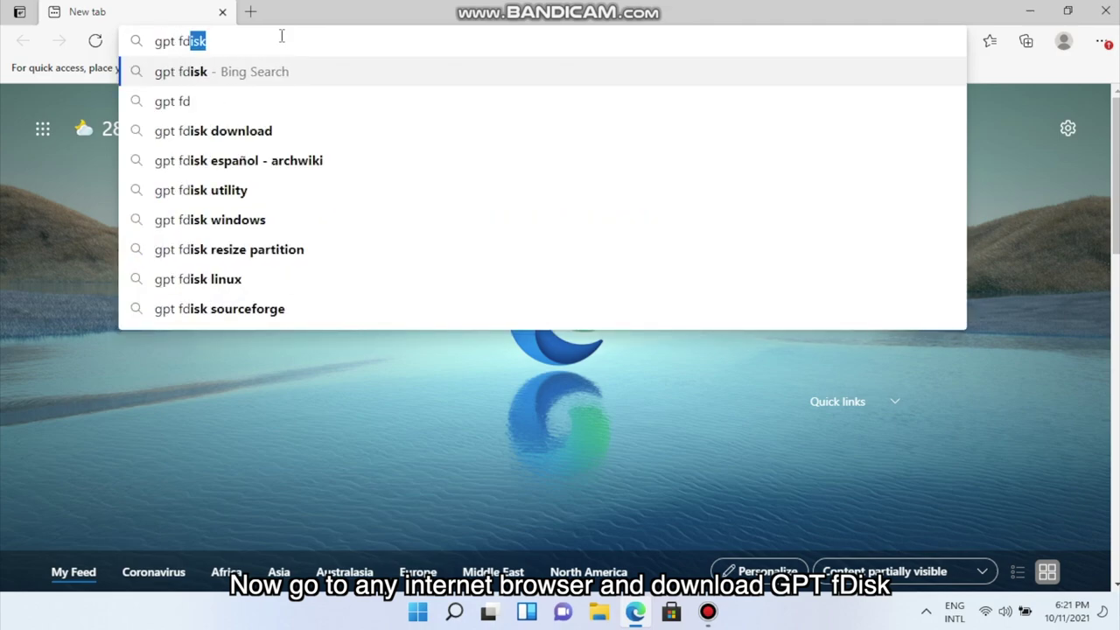
pyautogui.write('isk')
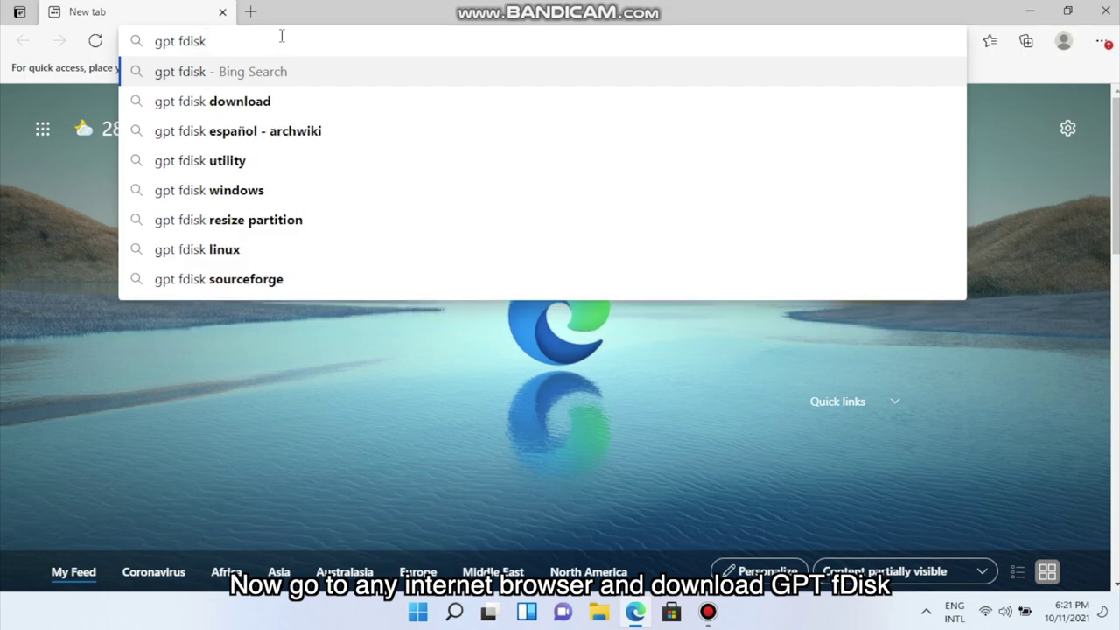
pyautogui.press('Return')
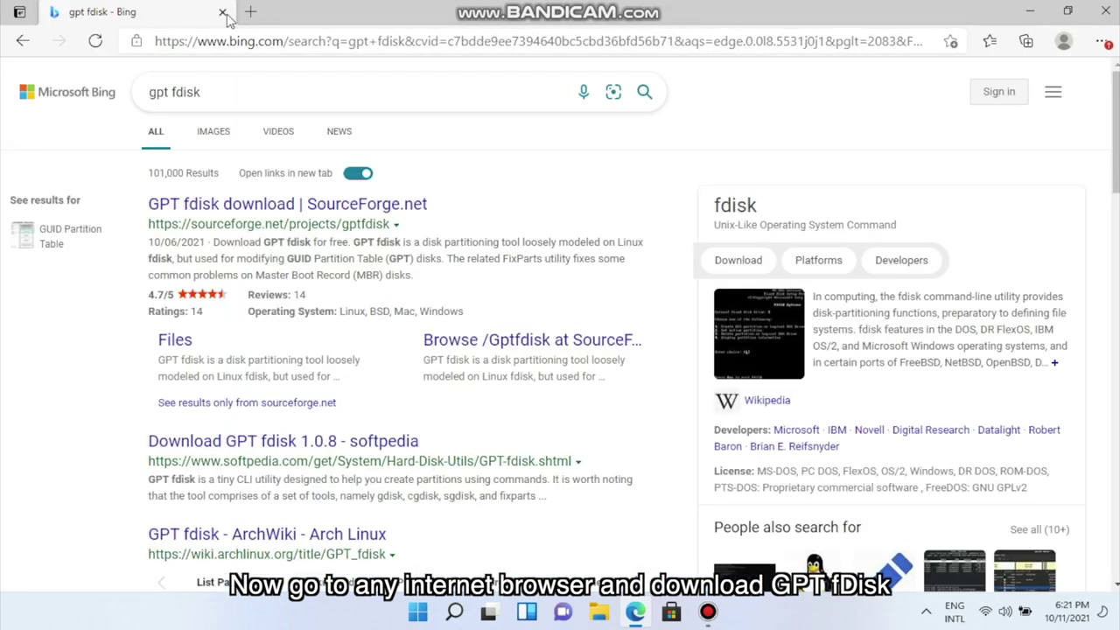
pyautogui.click(250, 12)
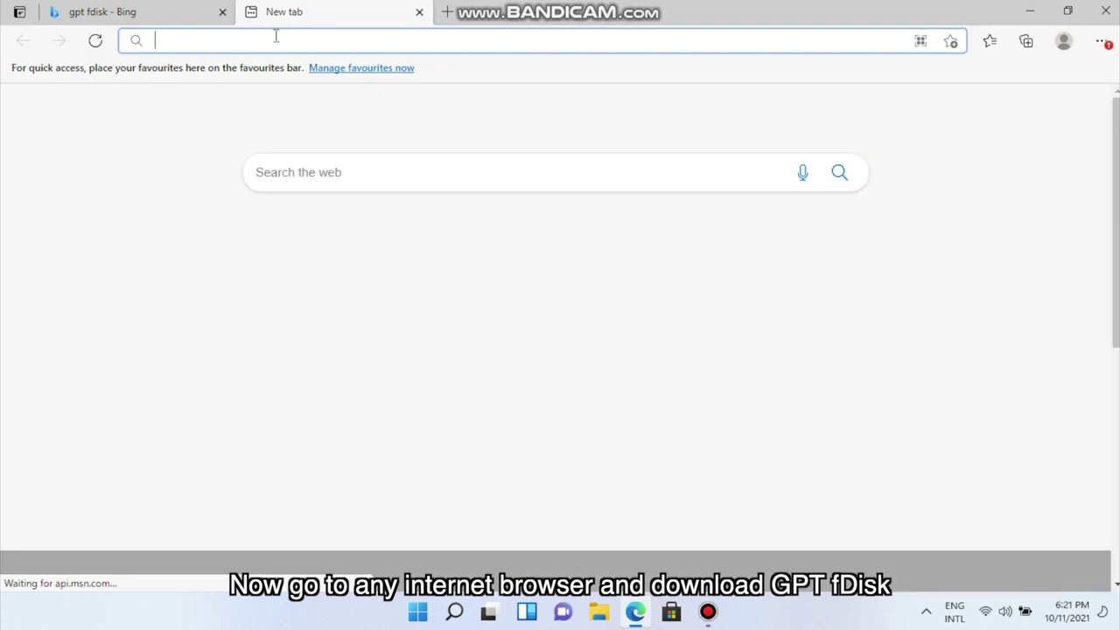
# Search 'winrar' and download winrar-x64-602.exe from the official WinRAR site.
pyautogui.write('win')
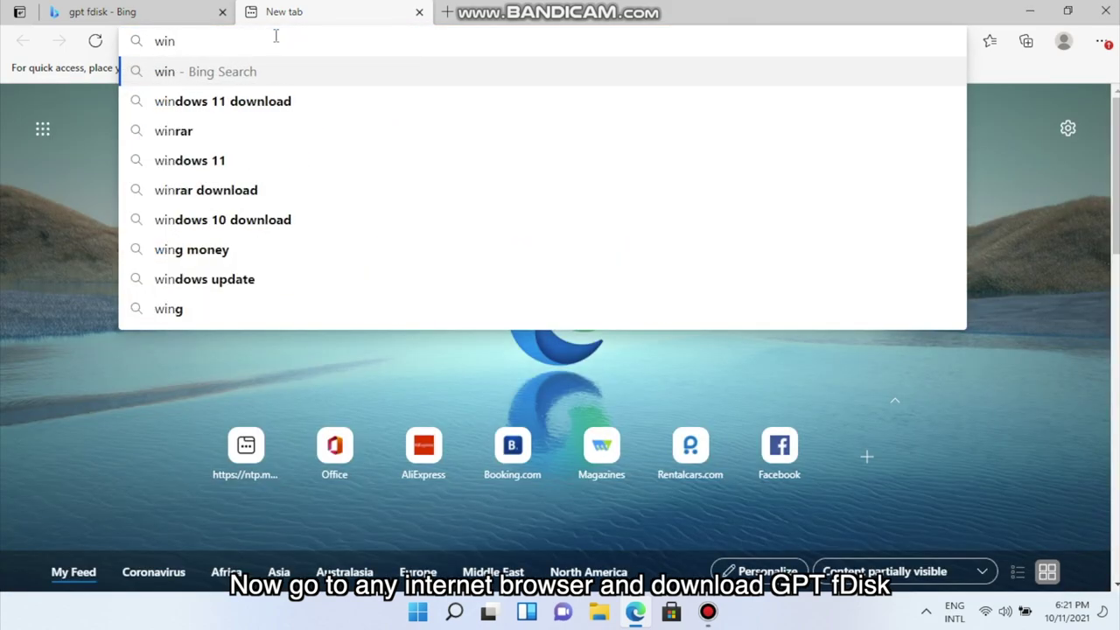
pyautogui.write('rar')
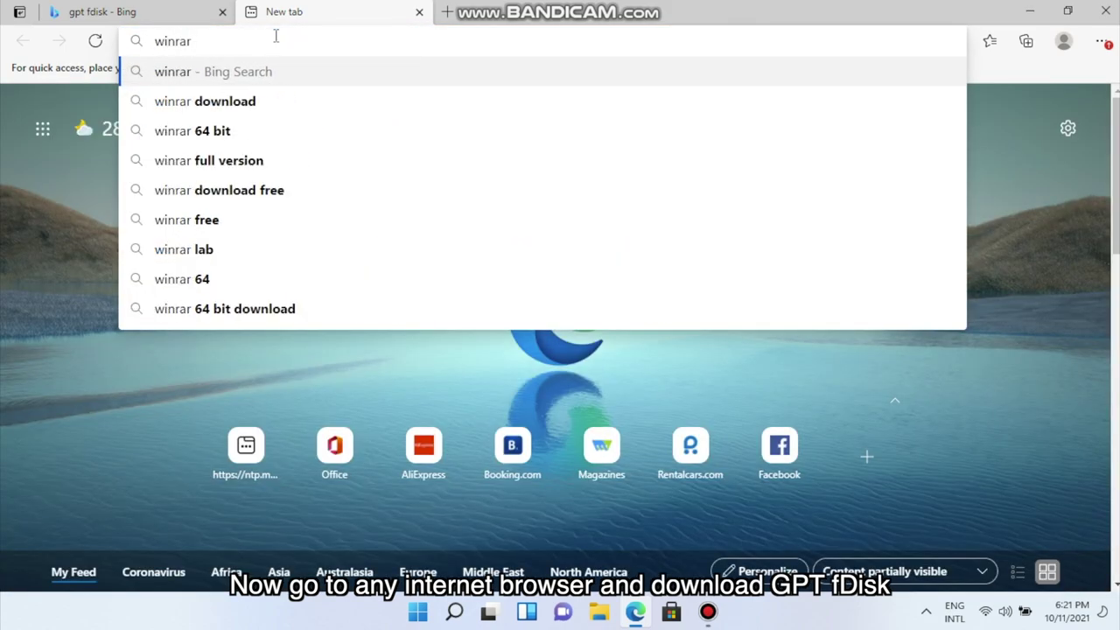
pyautogui.press('Return')
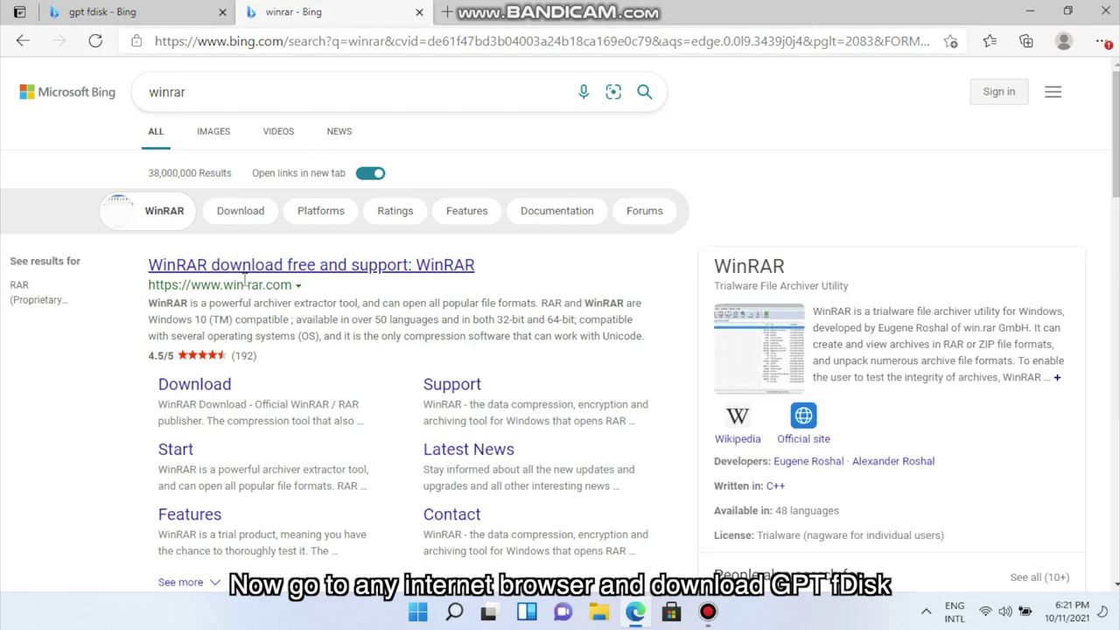
pyautogui.click(261, 281)
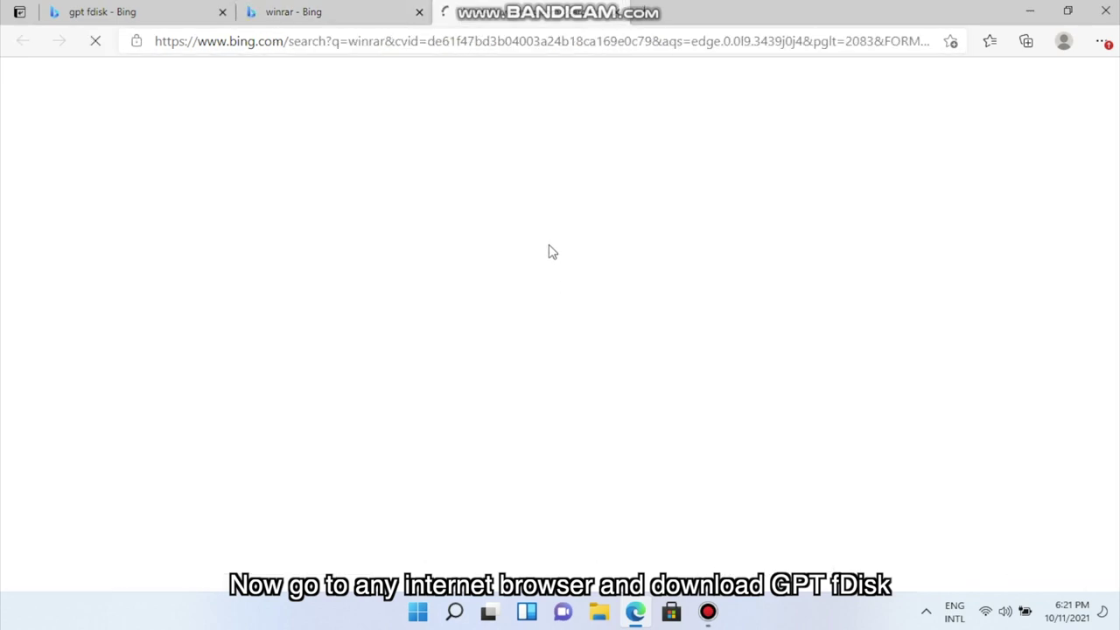
pyautogui.click(417, 13)
pyautogui.scroll(-1, 538, 326)
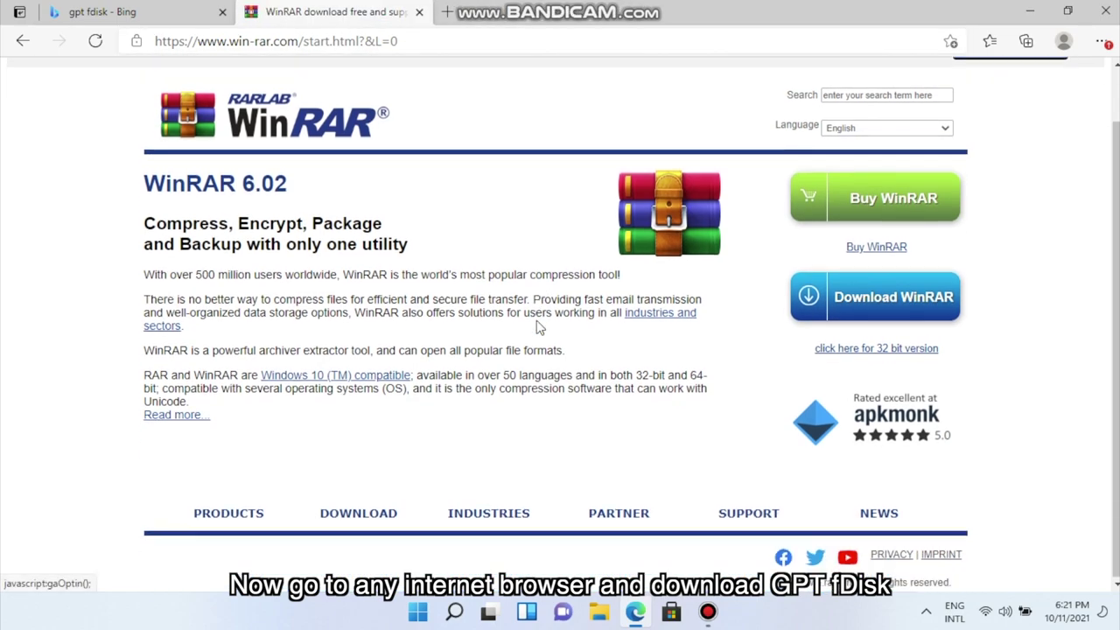
pyautogui.click(915, 298)
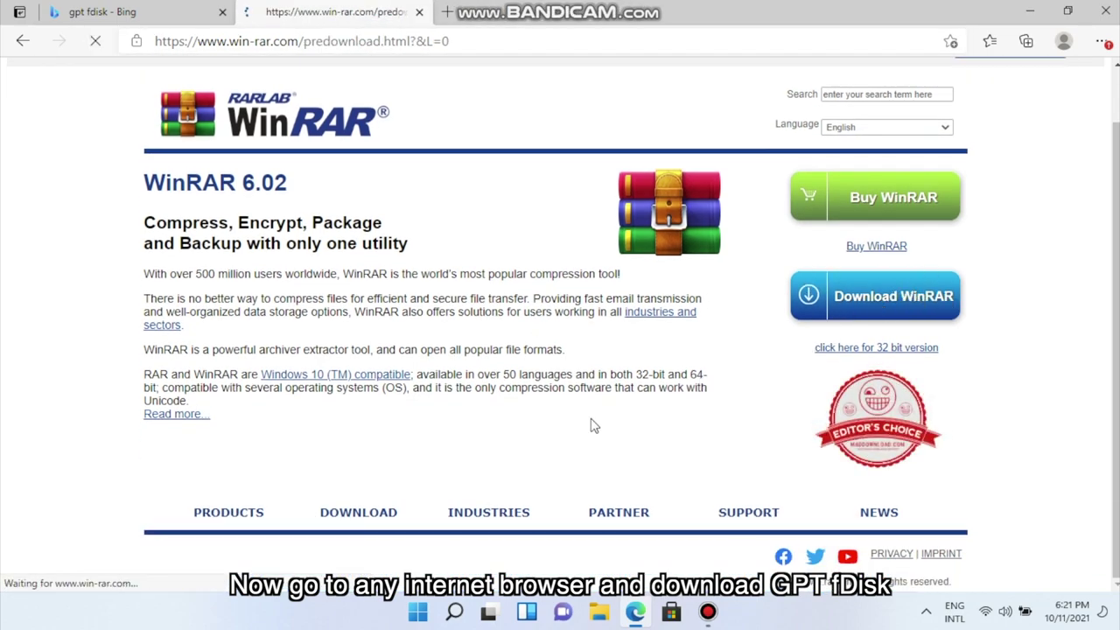
pyautogui.scroll(-3, 635, 490)
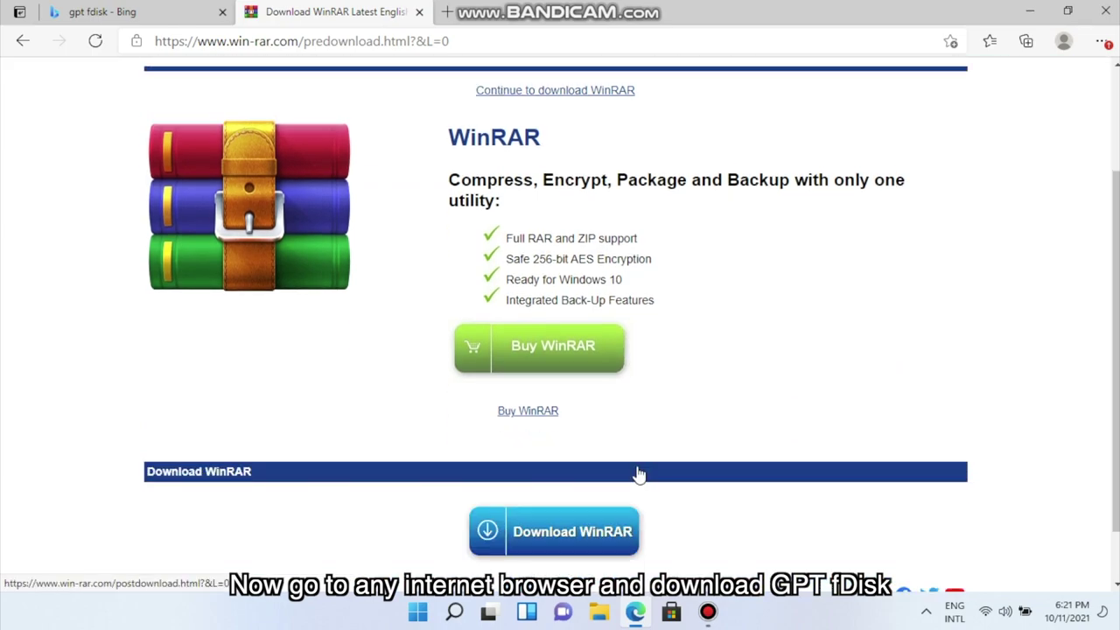
pyautogui.click(600, 473)
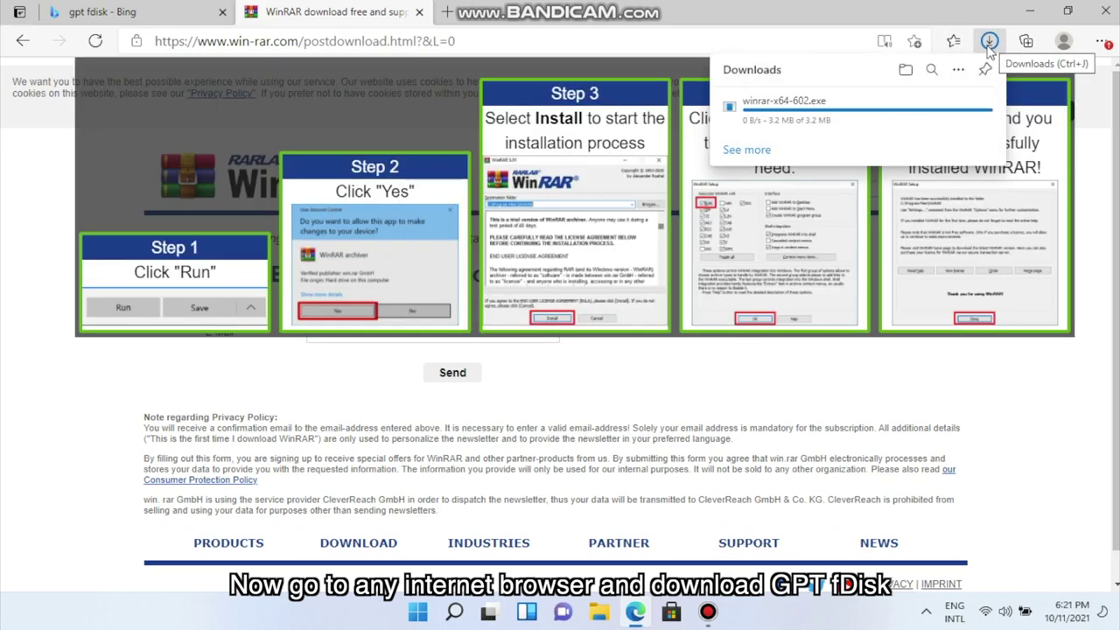
# Return to the gpt fdisk results and download gdisk-windows-1.0.8.zip from SourceForge.
pyautogui.click(420, 11)
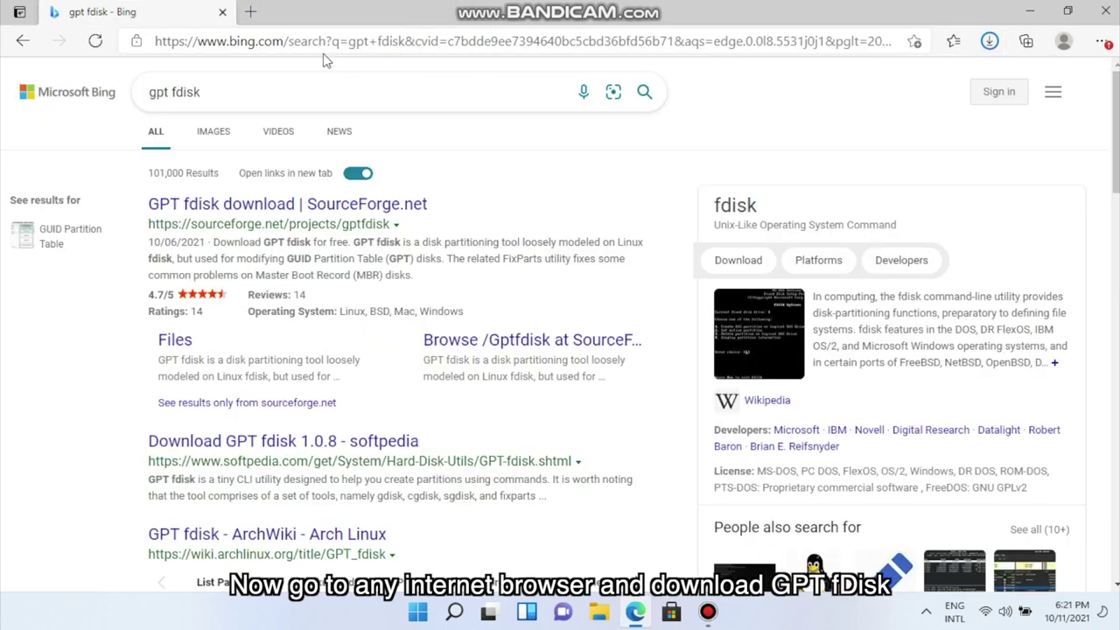
pyautogui.click(232, 205)
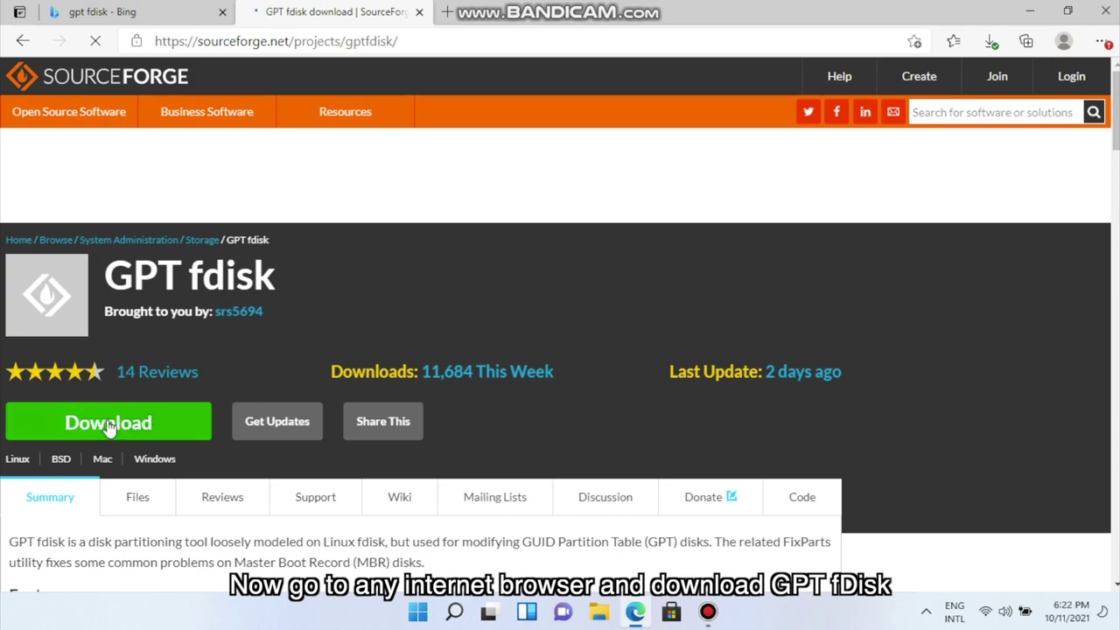
pyautogui.click(129, 425)
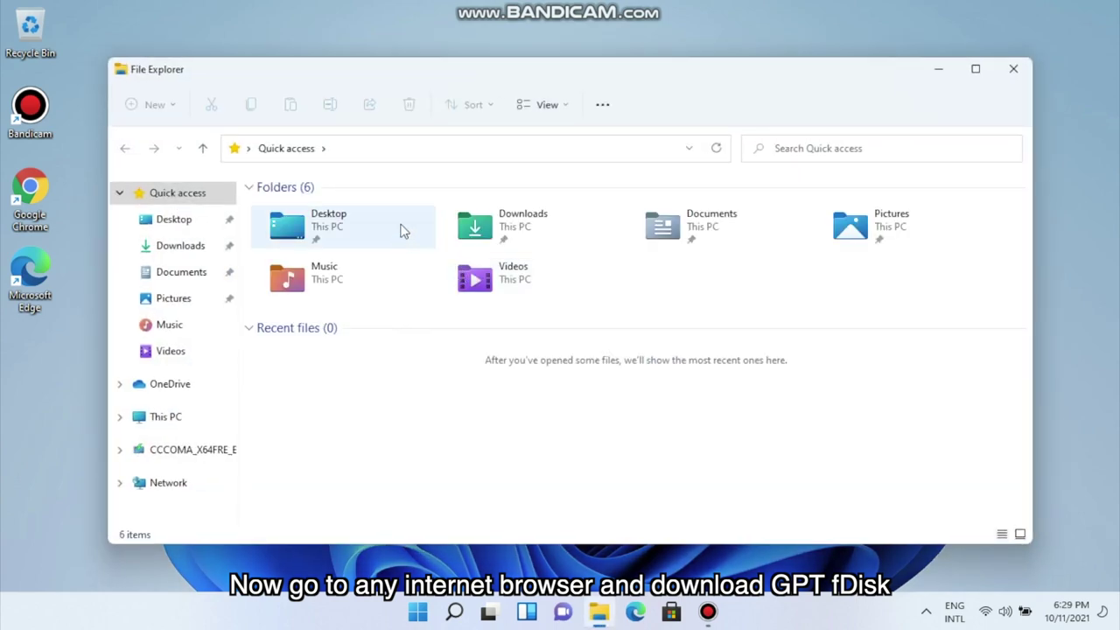
# Move the gdisk-windows-1.0.8 archive from Downloads onto the desktop and close File Explorer.
pyautogui.doubleClick(492, 230)
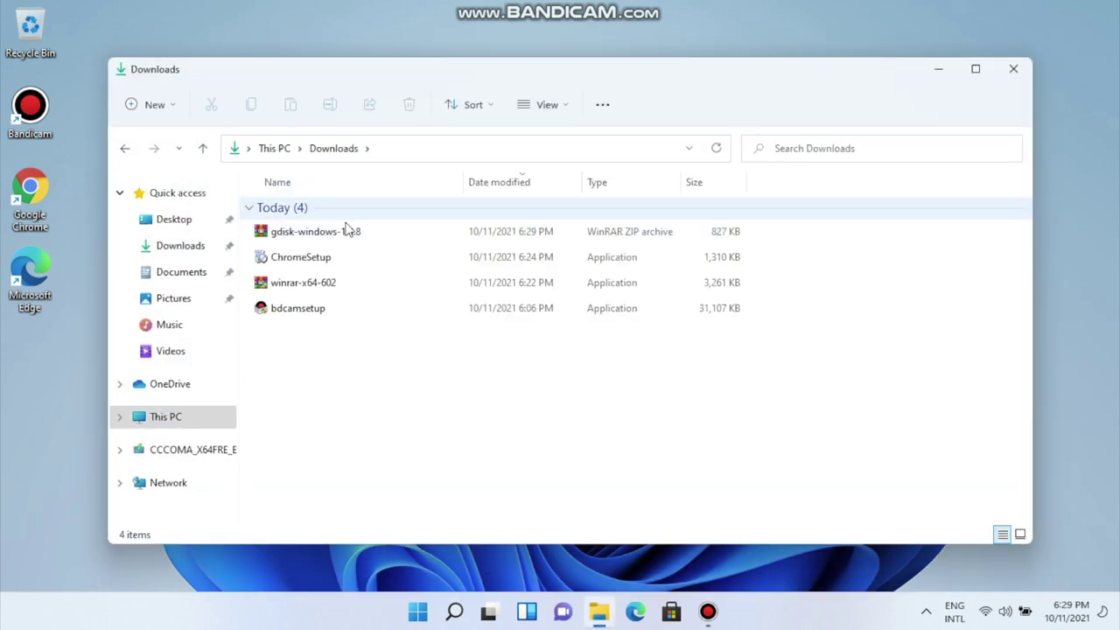
pyautogui.click(321, 239)
pyautogui.moveTo(321, 239); pyautogui.dragTo(58, 394)
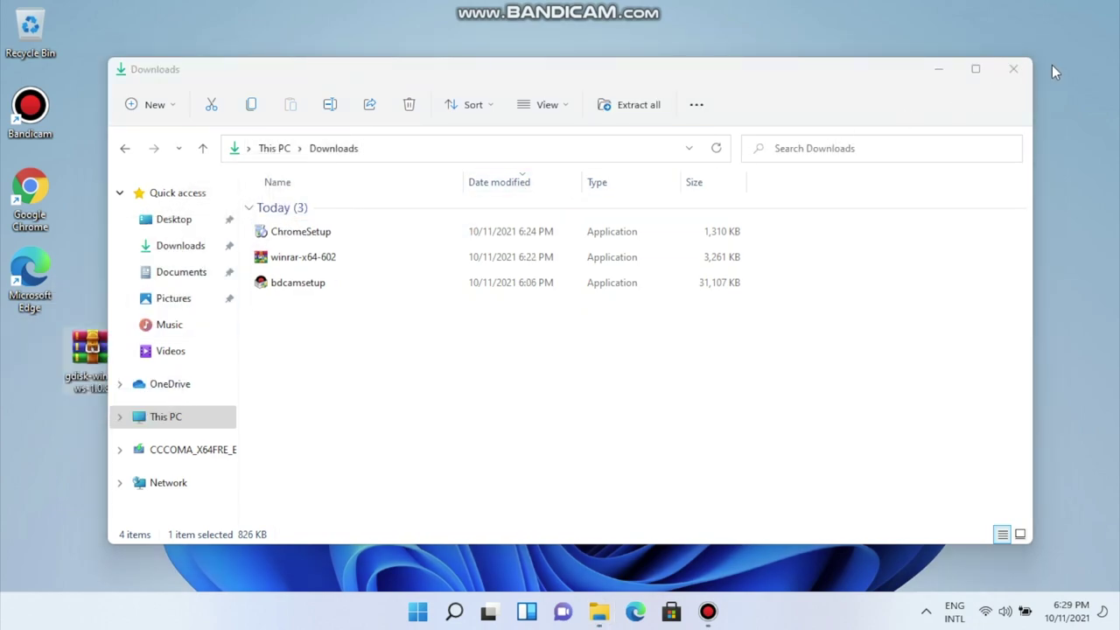
pyautogui.click(1014, 68)
pyautogui.moveTo(83, 368); pyautogui.dragTo(329, 107)
pyautogui.rightClick(333, 102)
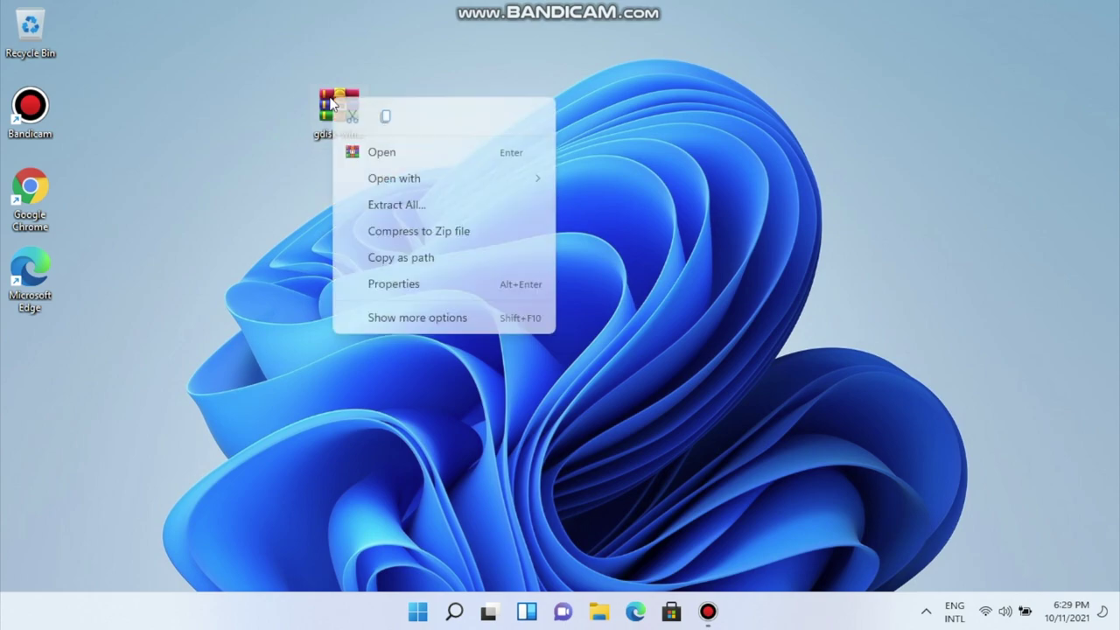
# Open gdisk-windows-1.0.8.zip in WinRAR, select gdisk64.exe, and search Windows for 'system'.
pyautogui.click(450, 161)
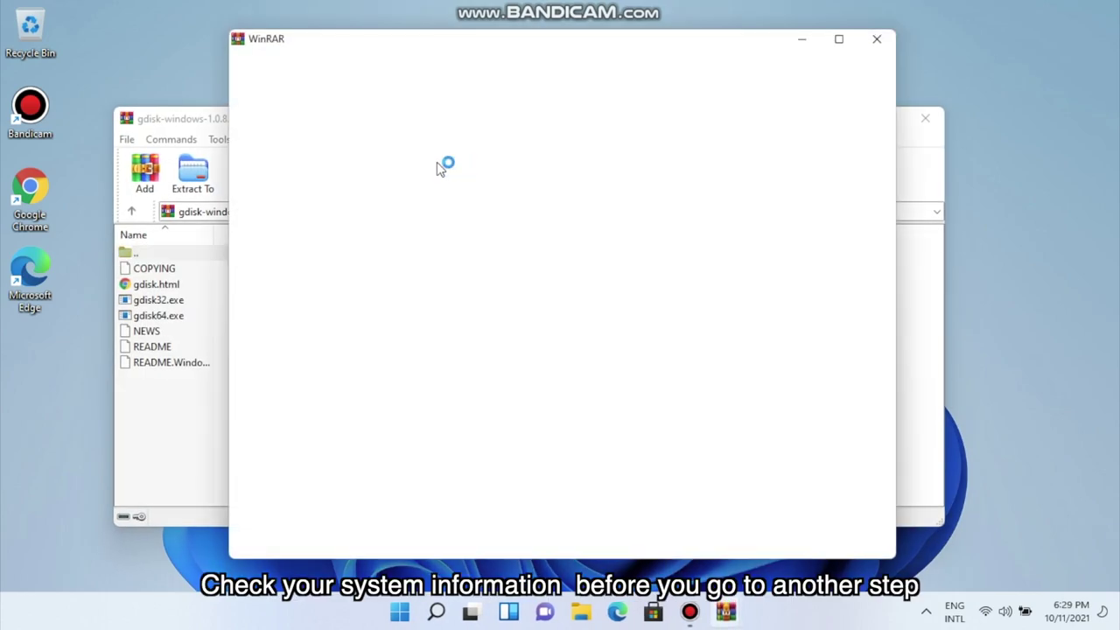
pyautogui.click(873, 38)
pyautogui.moveTo(611, 119); pyautogui.dragTo(758, 80)
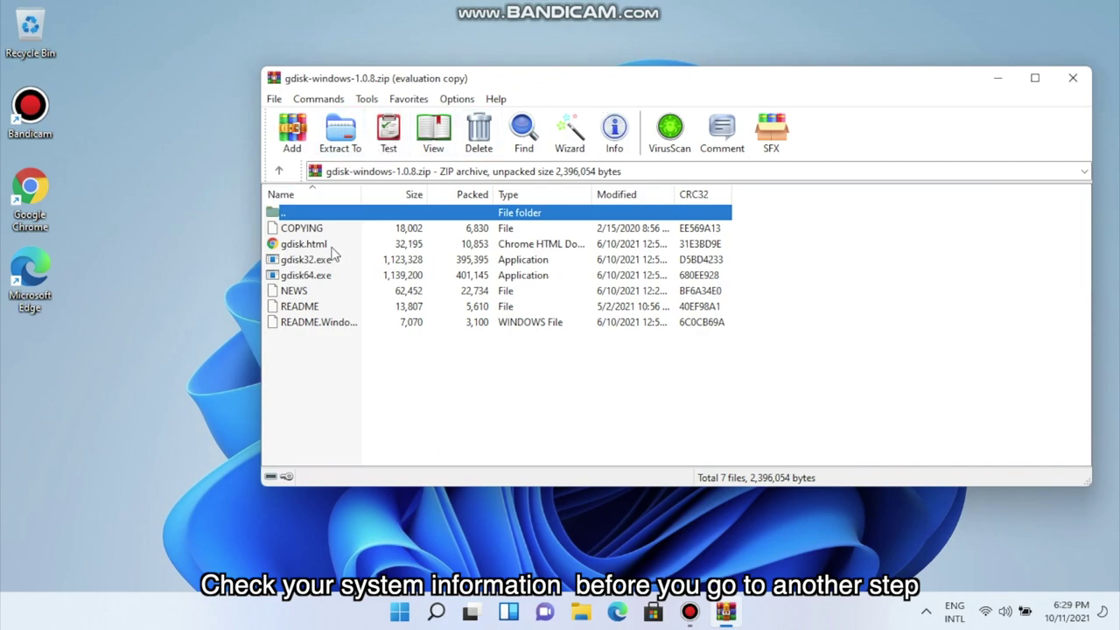
pyautogui.click(320, 275)
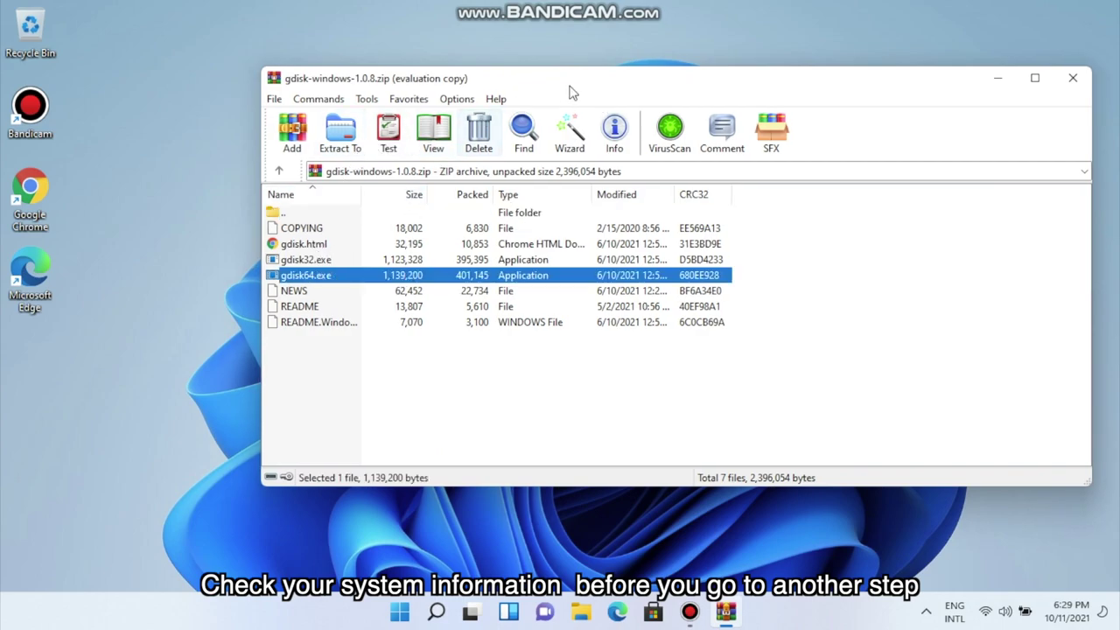
pyautogui.moveTo(579, 87); pyautogui.dragTo(625, 79)
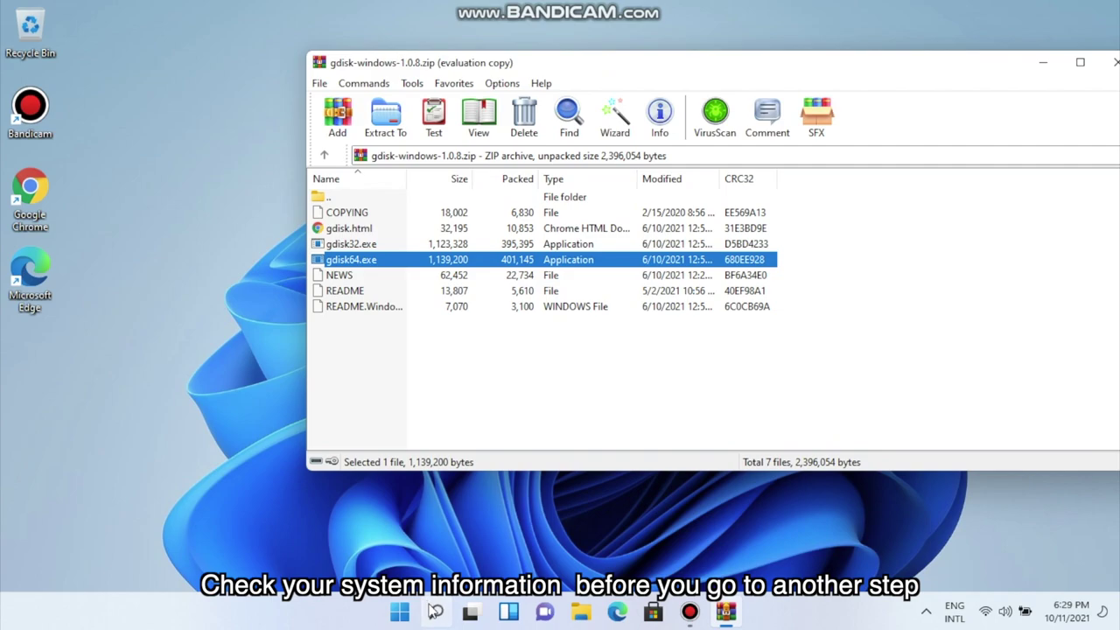
pyautogui.click(436, 611)
pyautogui.write('system')
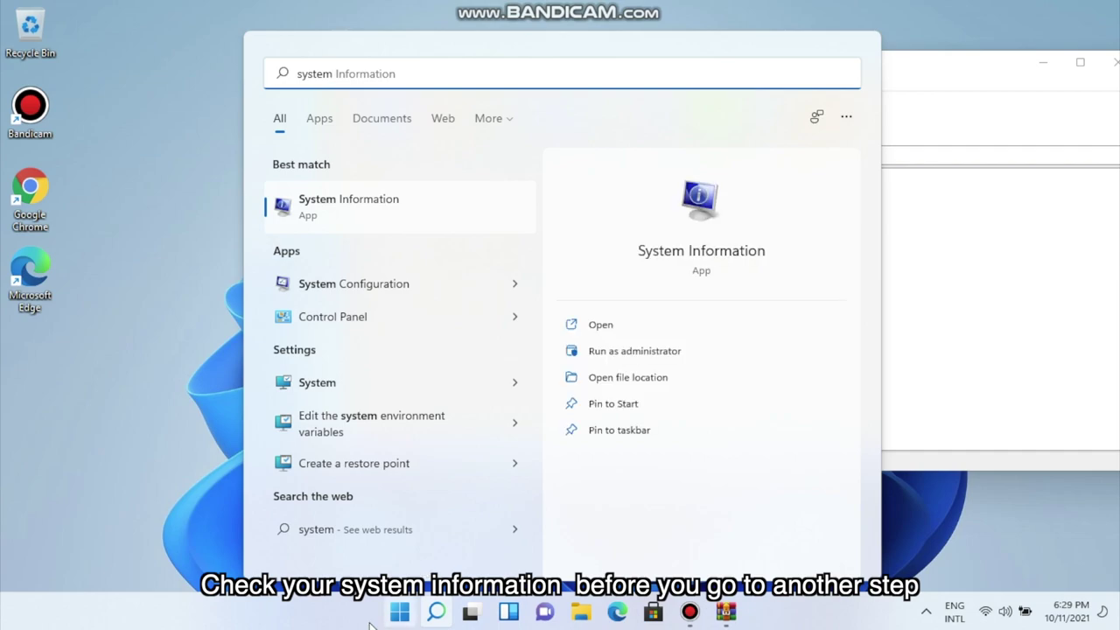
# Open System Information, confirm BIOS Mode Legacy and System Type x64-based PC, then close it.
pyautogui.click(422, 210)
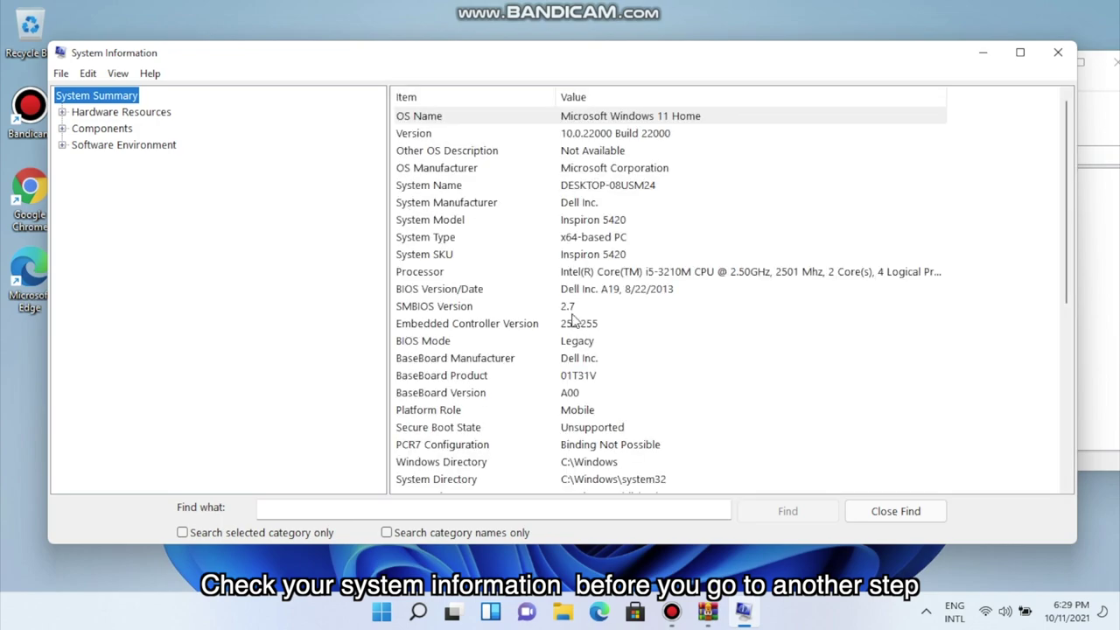
pyautogui.click(586, 344)
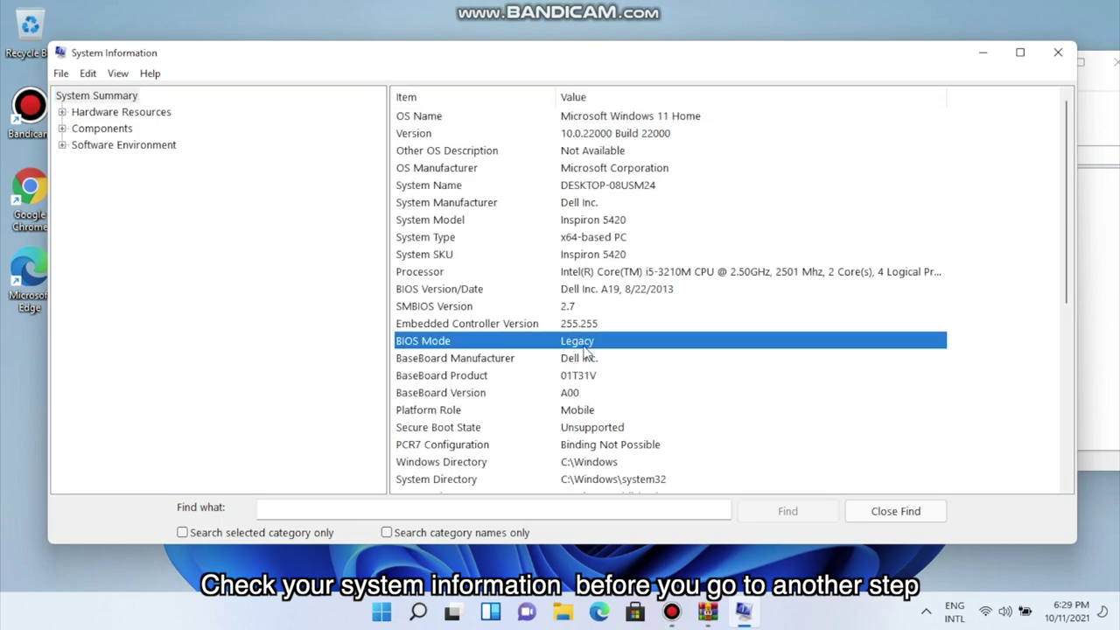
pyautogui.click(568, 240)
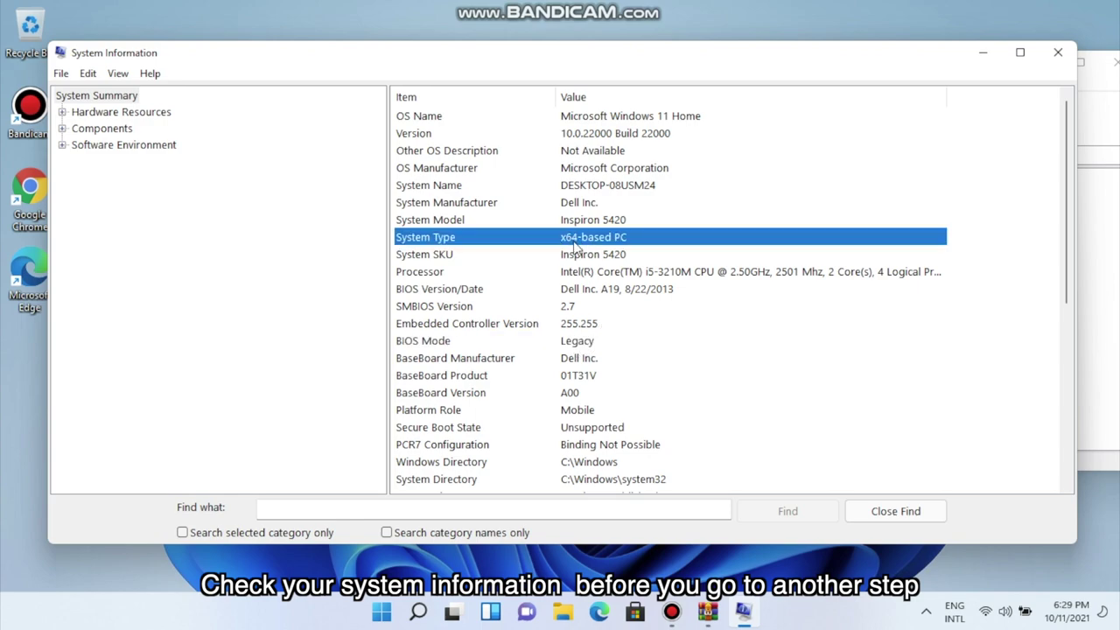
pyautogui.click(1058, 52)
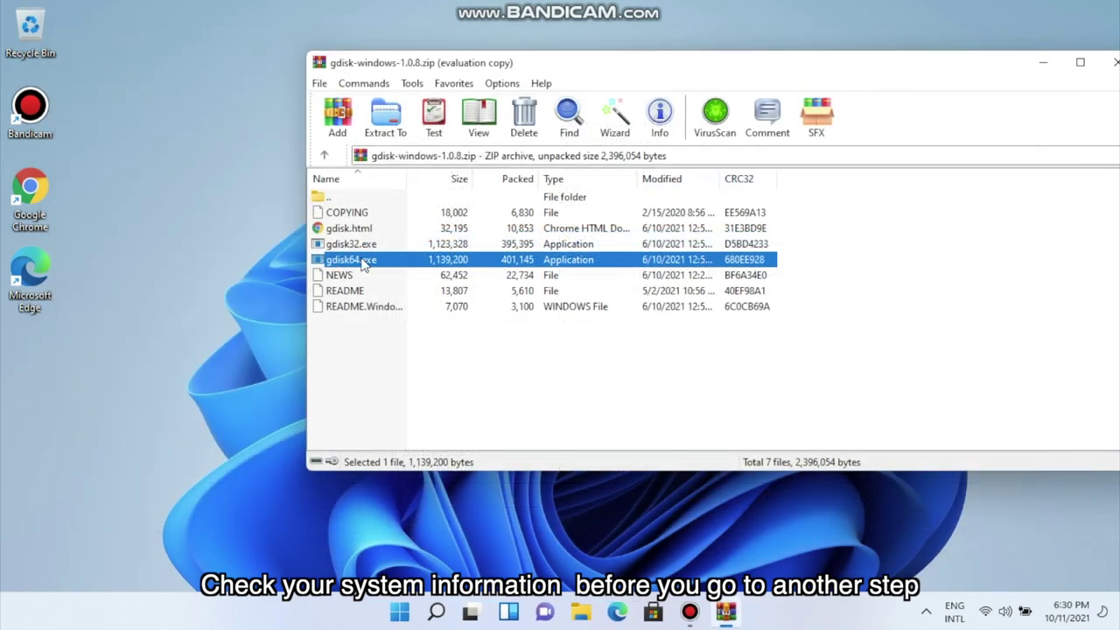
# Drag gdisk64.exe from the archive onto the desktop and close WinRAR.
pyautogui.click(365, 245)
pyautogui.click(363, 260)
pyautogui.moveTo(353, 264); pyautogui.dragTo(208, 308)
pyautogui.moveTo(125, 329); pyautogui.dragTo(125, 329)
pyautogui.click(1114, 62)
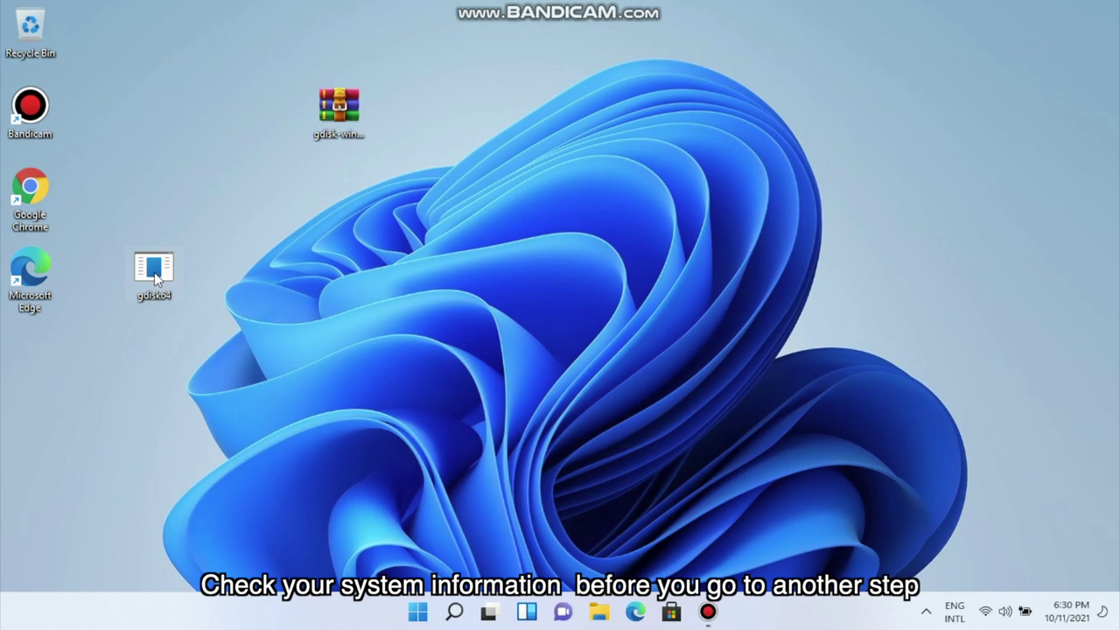
# Open File Explorer and move its window aside to uncover the desktop.
pyautogui.rightClick(154, 272)
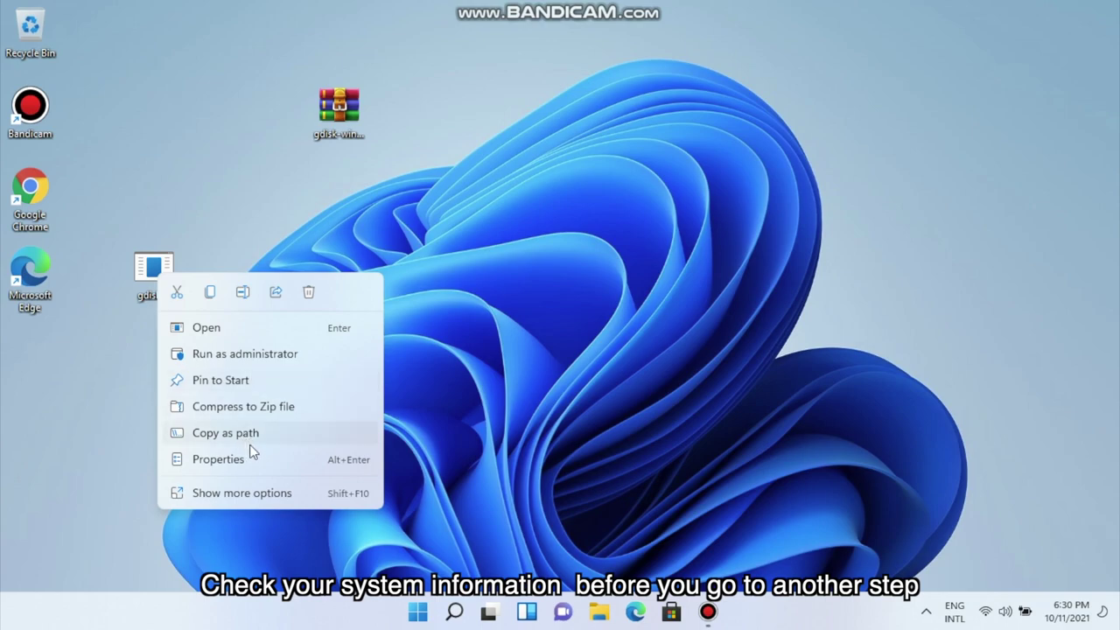
pyautogui.click(560, 350)
pyautogui.click(595, 610)
pyautogui.moveTo(472, 70); pyautogui.dragTo(768, 58)
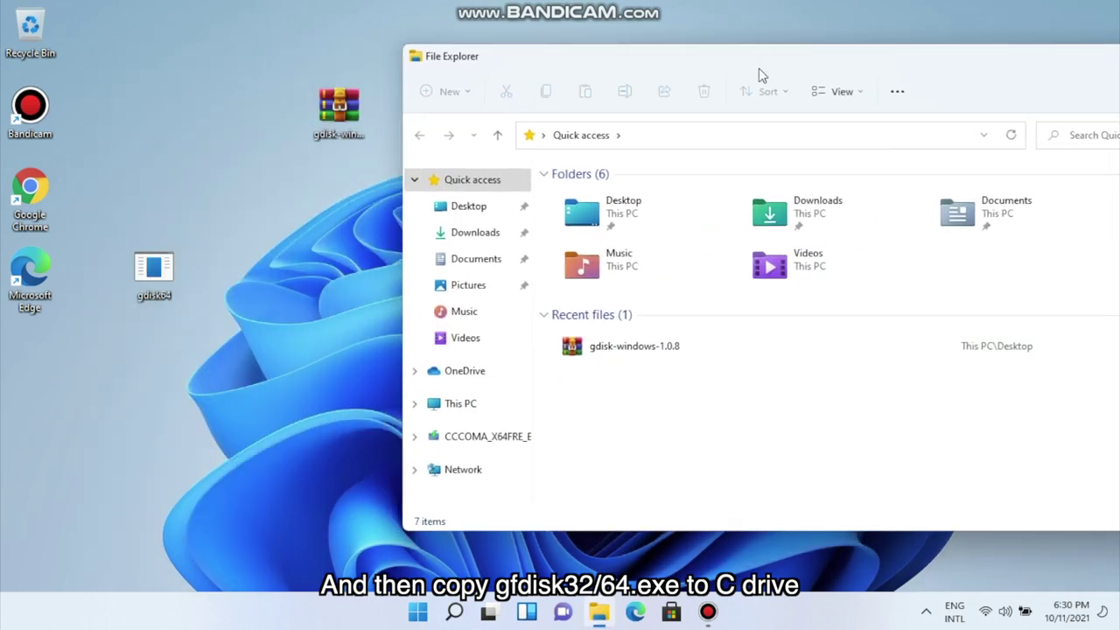
# Move gdisk64 from the desktop into the root of Local Disk (C:) with admin permission, then close Explorer.
pyautogui.click(469, 411)
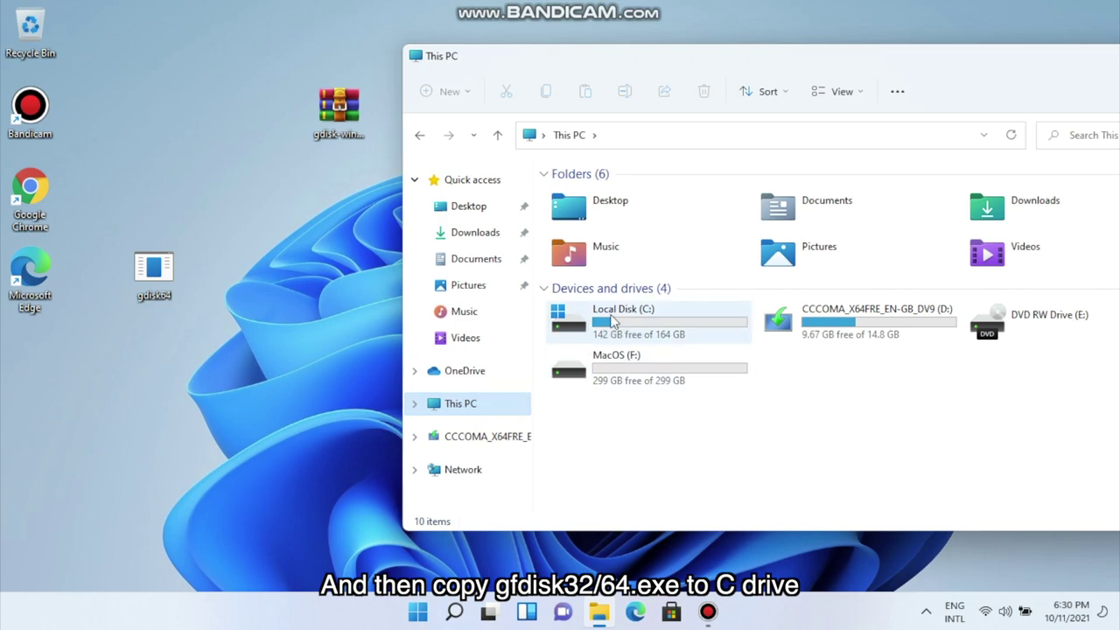
pyautogui.click(604, 326)
pyautogui.doubleClick(604, 326)
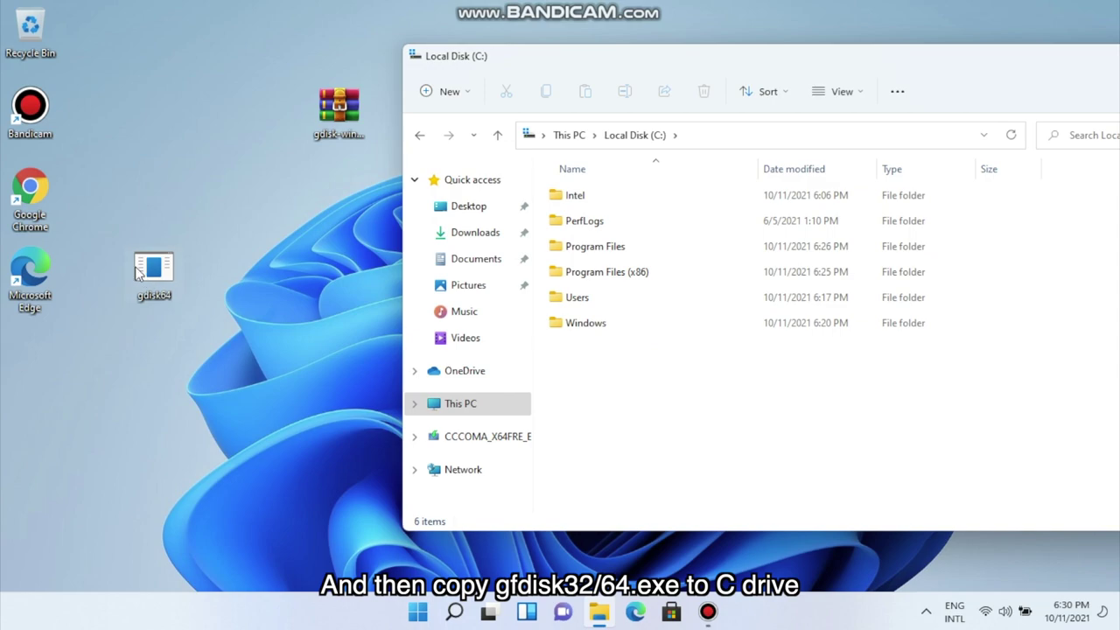
pyautogui.moveTo(140, 272); pyautogui.dragTo(615, 390)
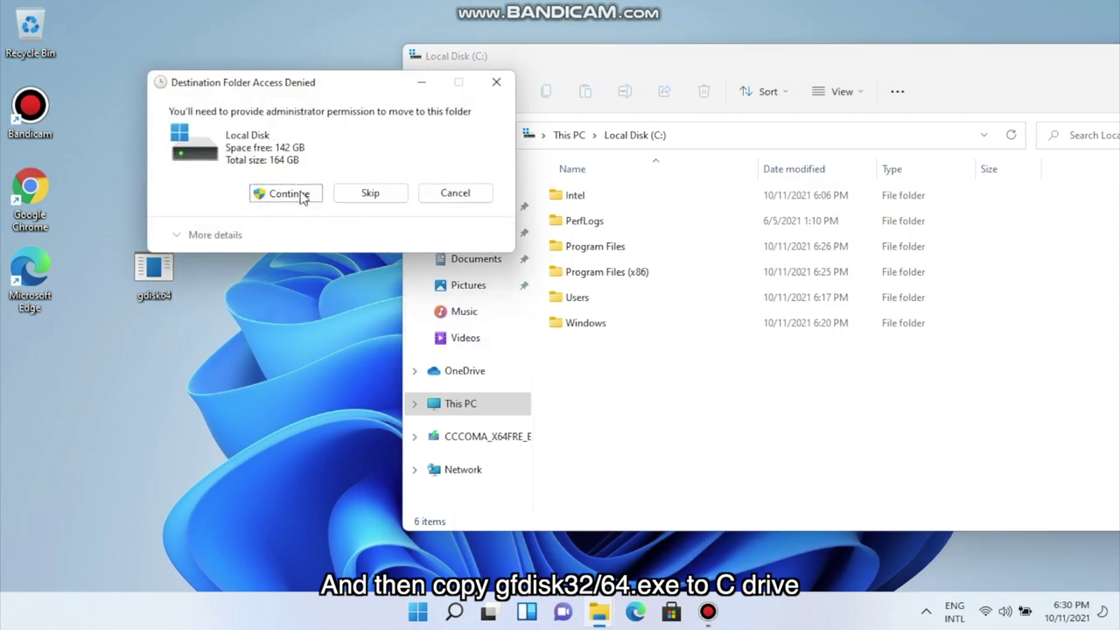
pyautogui.click(300, 193)
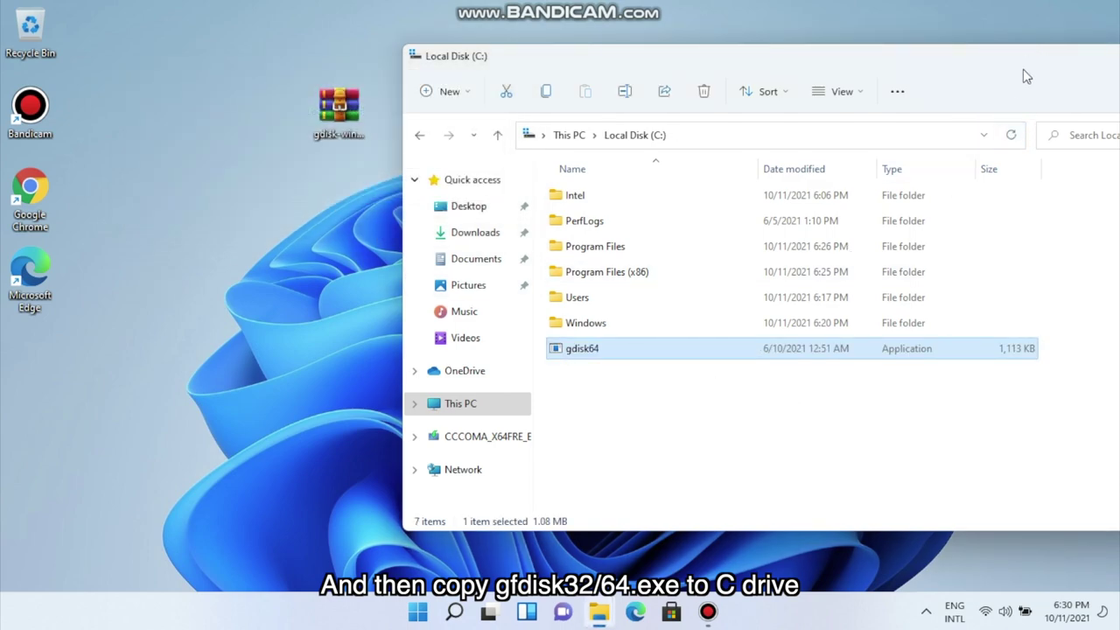
pyautogui.moveTo(897, 68); pyautogui.dragTo(616, 45)
pyautogui.click(1028, 33)
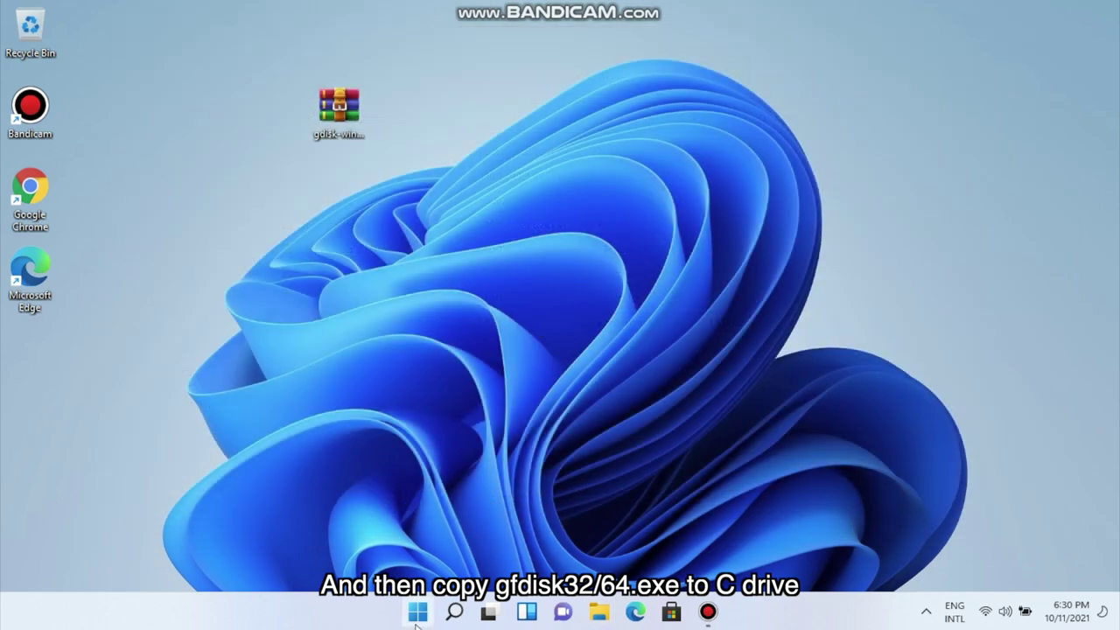
pyautogui.click(417, 612)
# Restart and boot from the USB Storage Device to reach Windows Setup's language page.
pyautogui.click(764, 553)
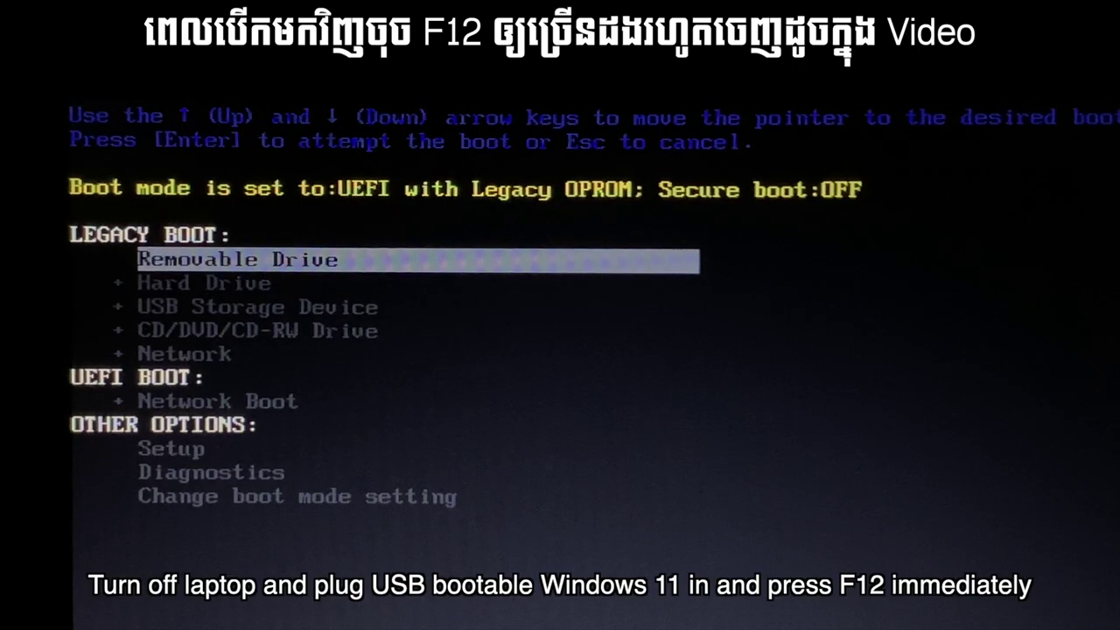
pyautogui.press('Down')
pyautogui.press('Down')
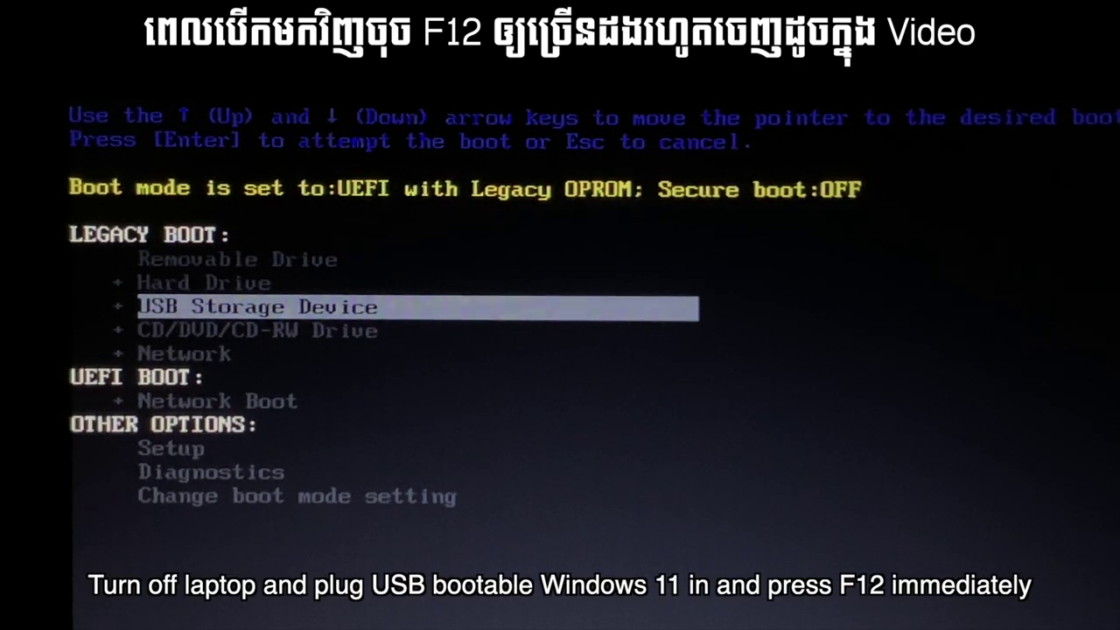
pyautogui.press('Return')
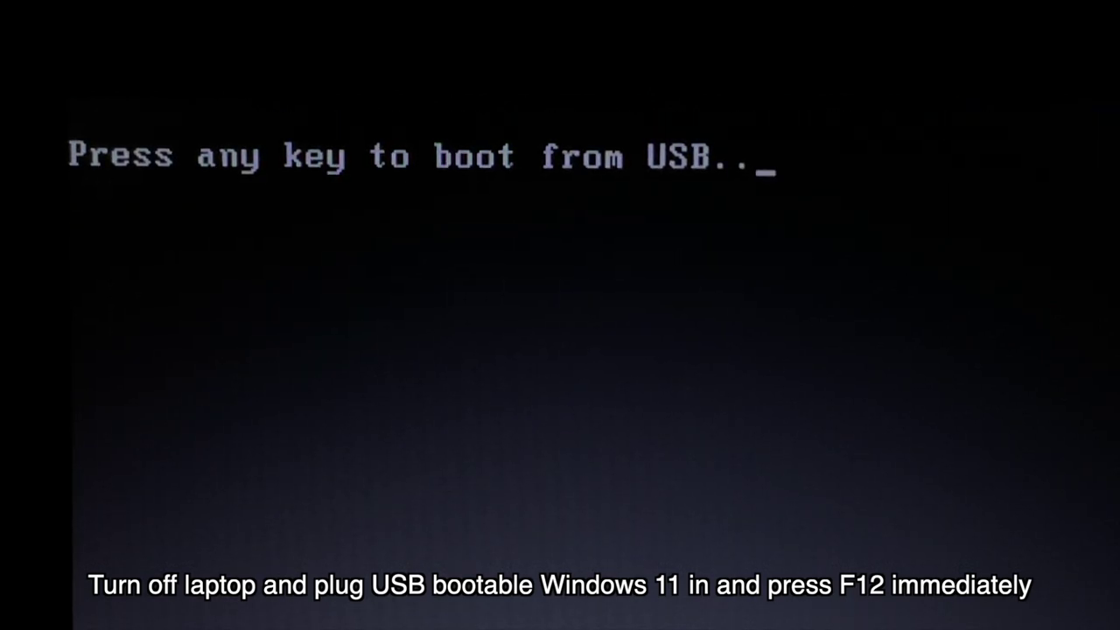
pyautogui.press('Return')
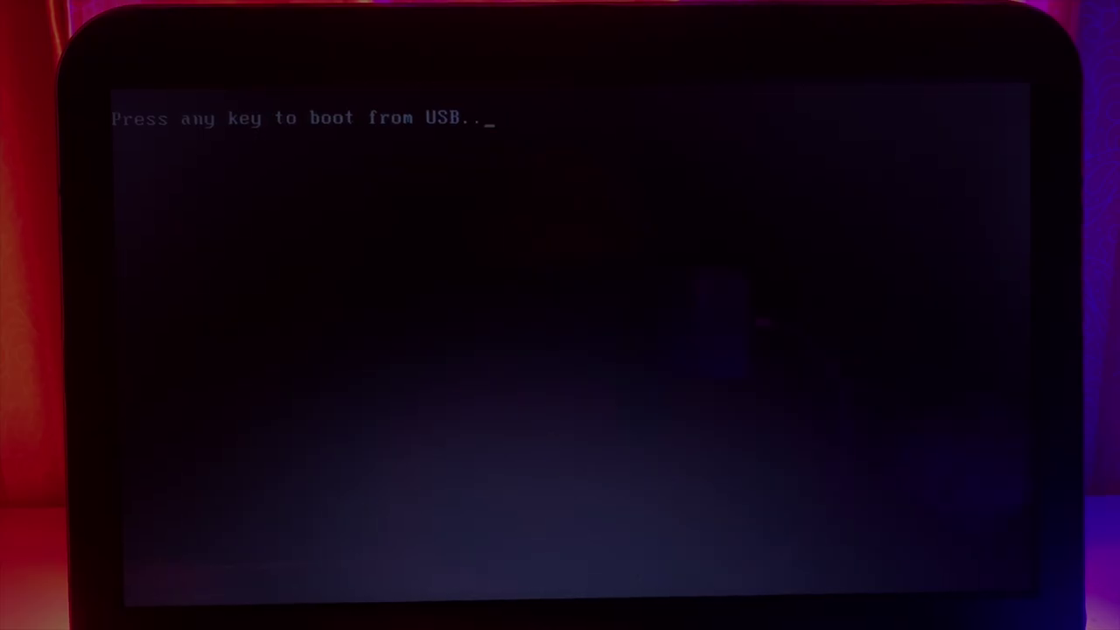
pyautogui.press('Return')
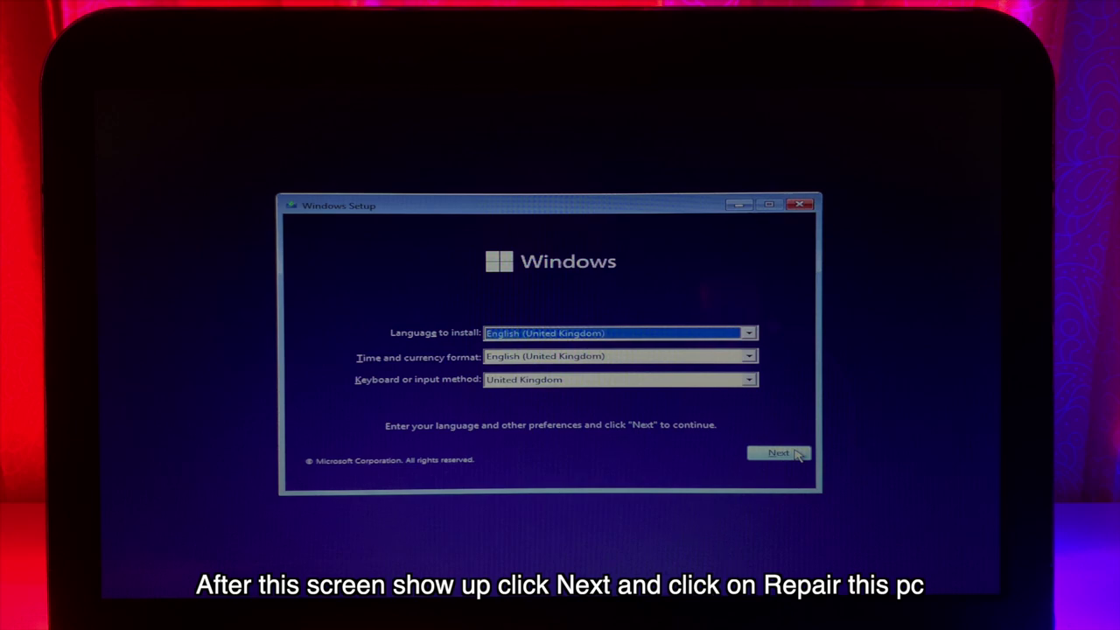
# Go from Windows Setup to Repair your computer > Troubleshoot > Command Prompt.
pyautogui.click(779, 453)
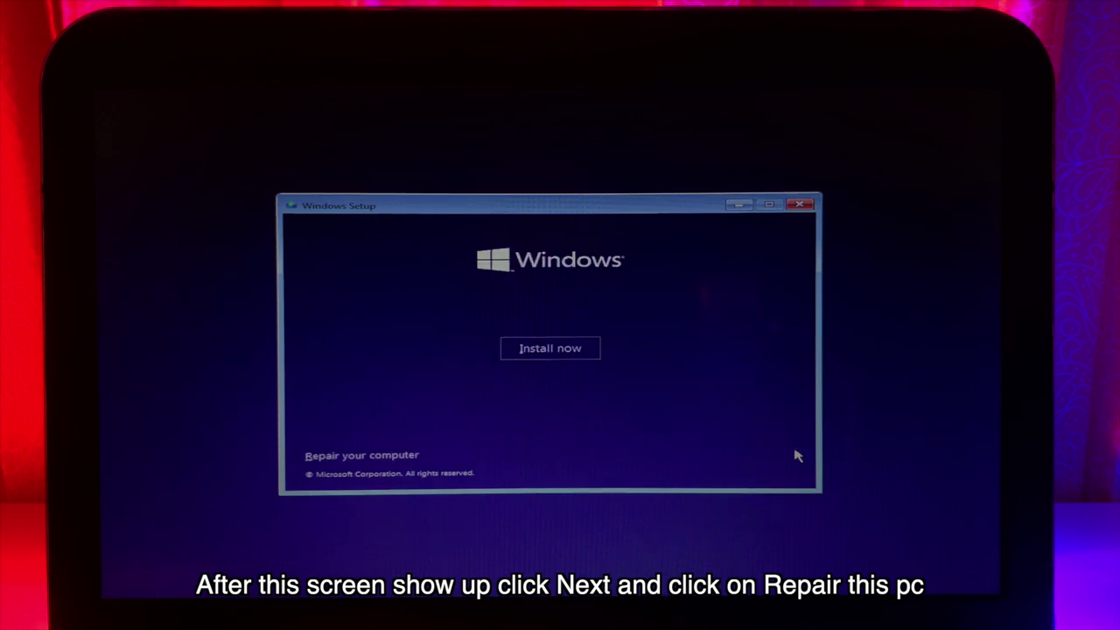
pyautogui.click(404, 456)
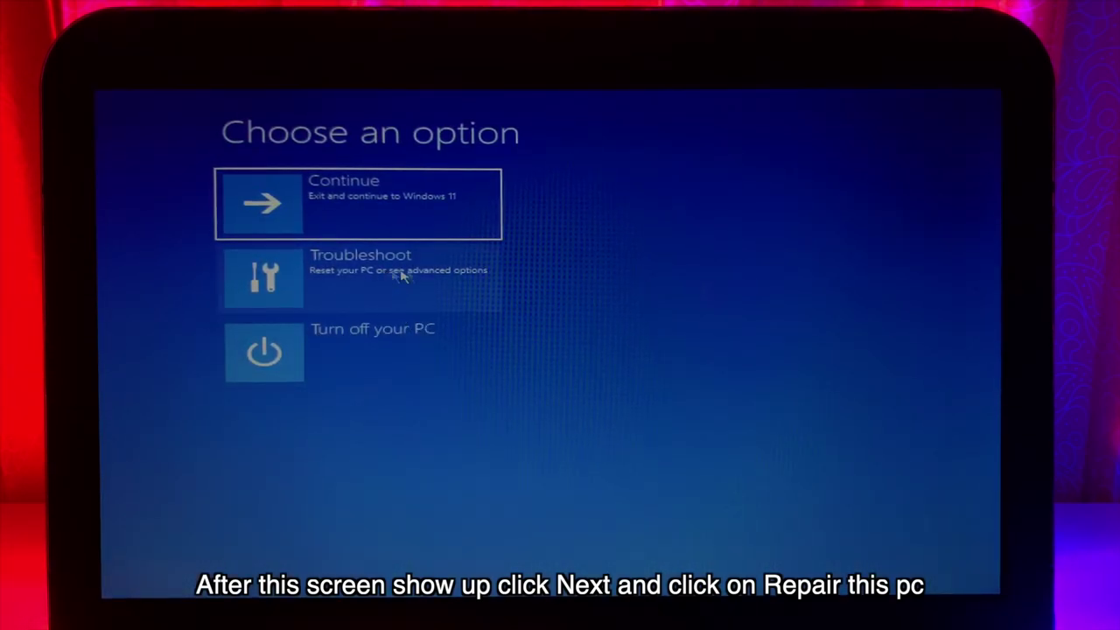
pyautogui.click(433, 281)
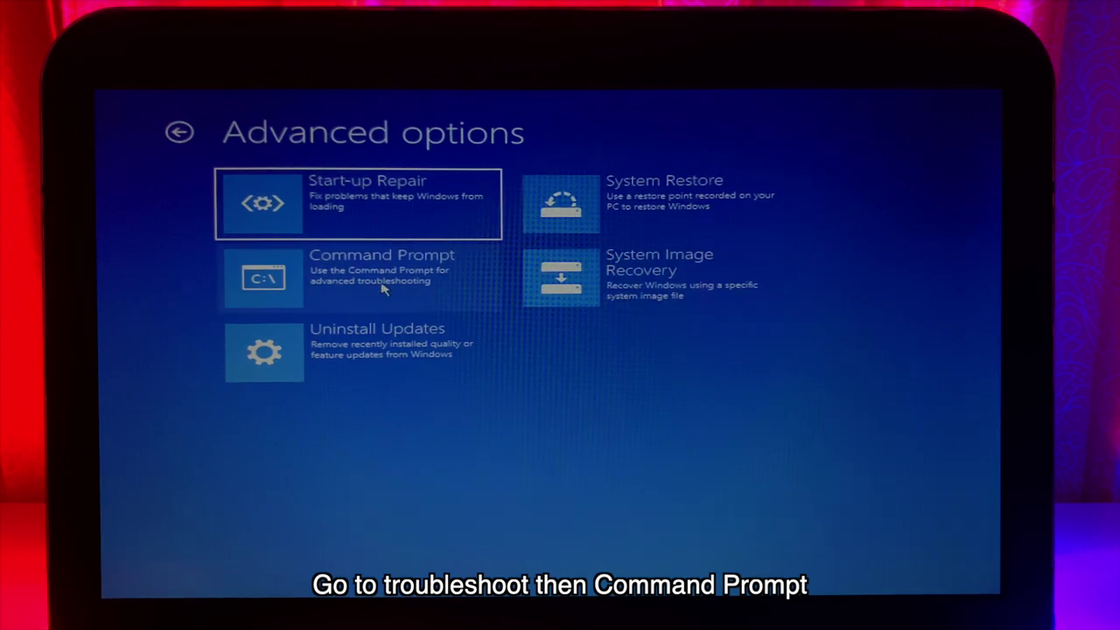
pyautogui.click(440, 275)
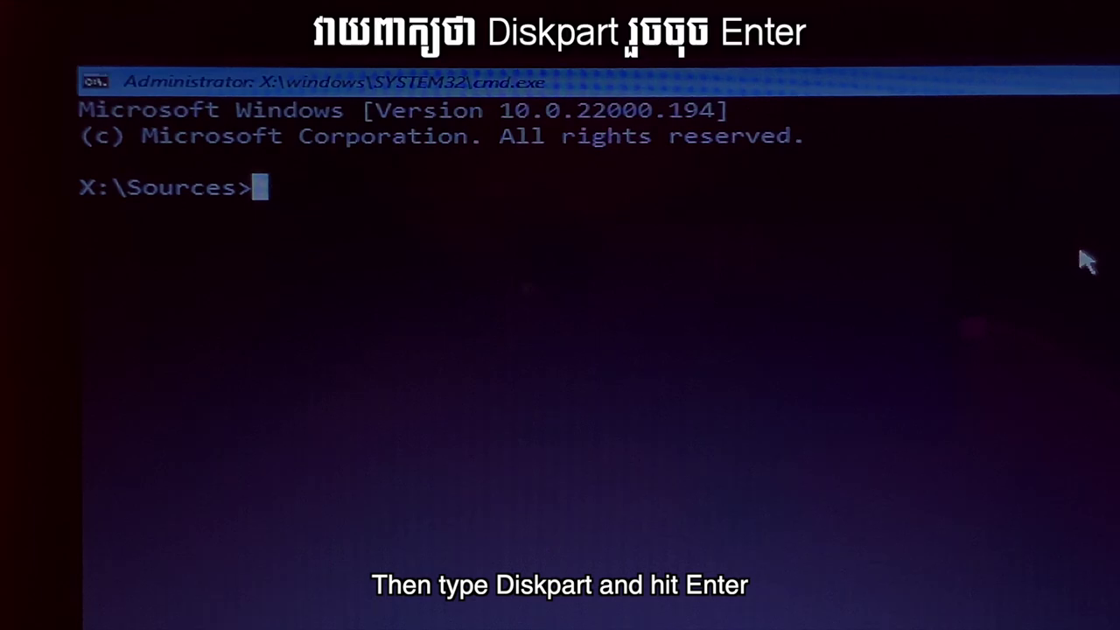
# Start DiskPart and list the disks, noting the 465 GB Disk 0.
pyautogui.write('d')
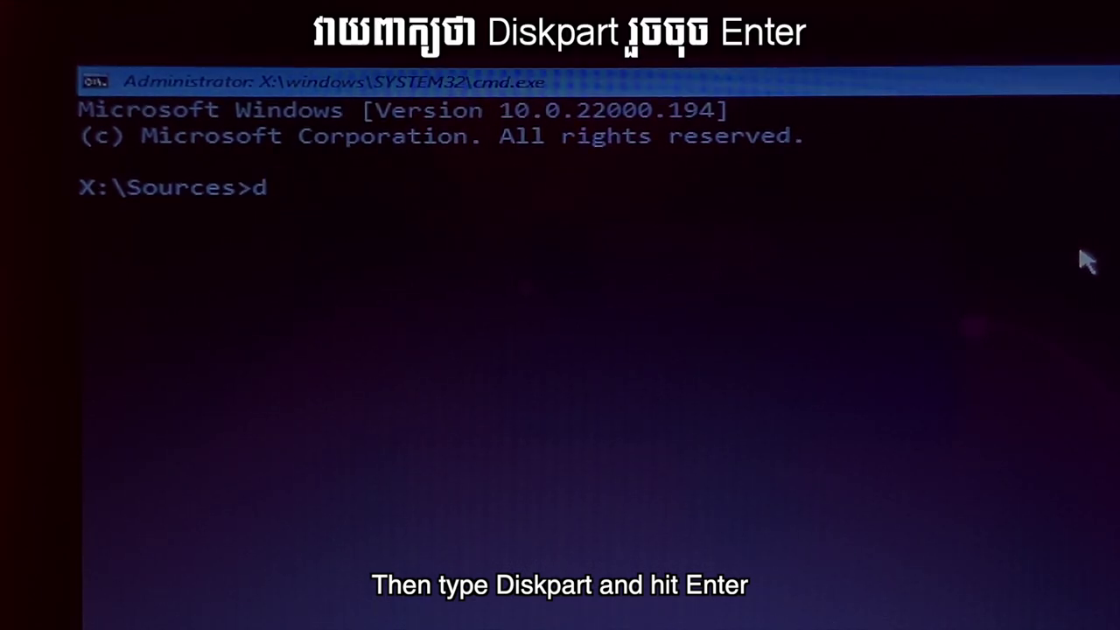
pyautogui.write('is')
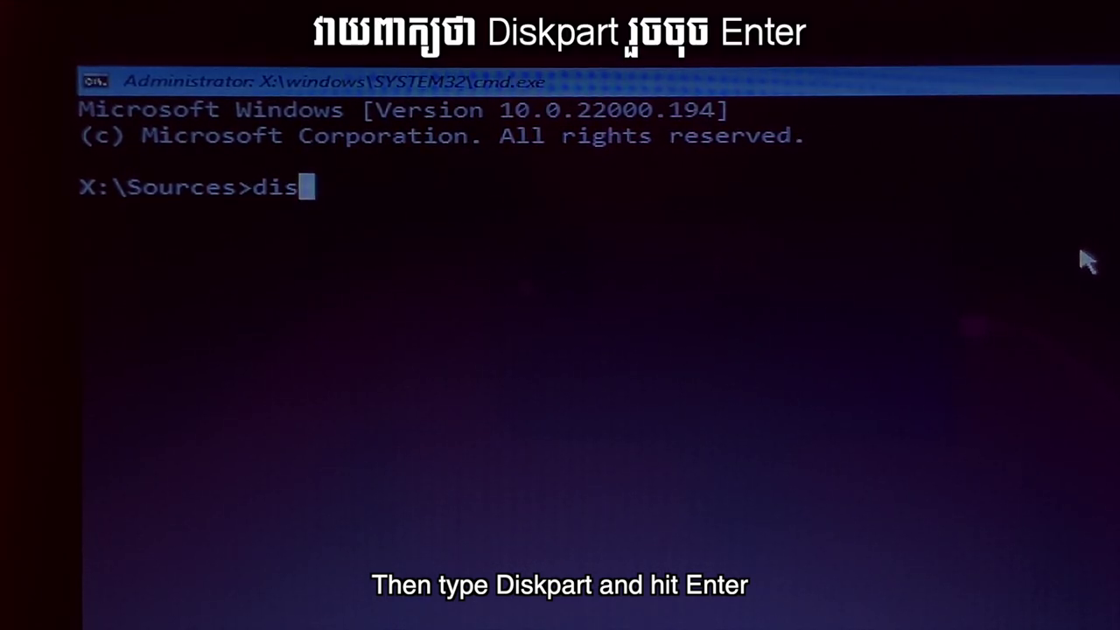
pyautogui.write('kpart')
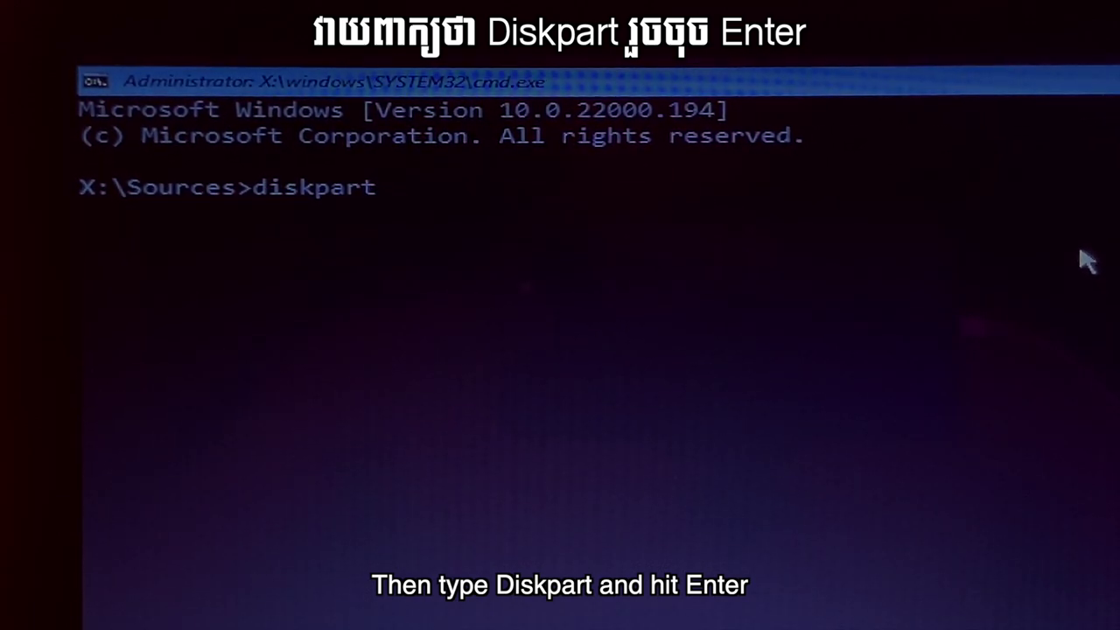
pyautogui.press('Return')
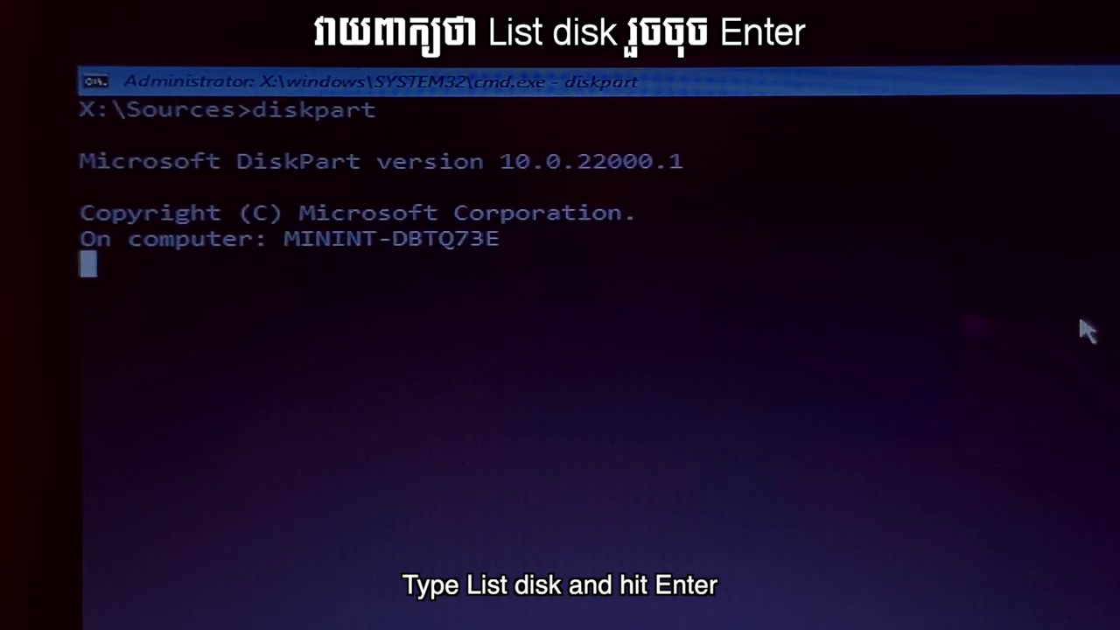
pyautogui.write('lis')
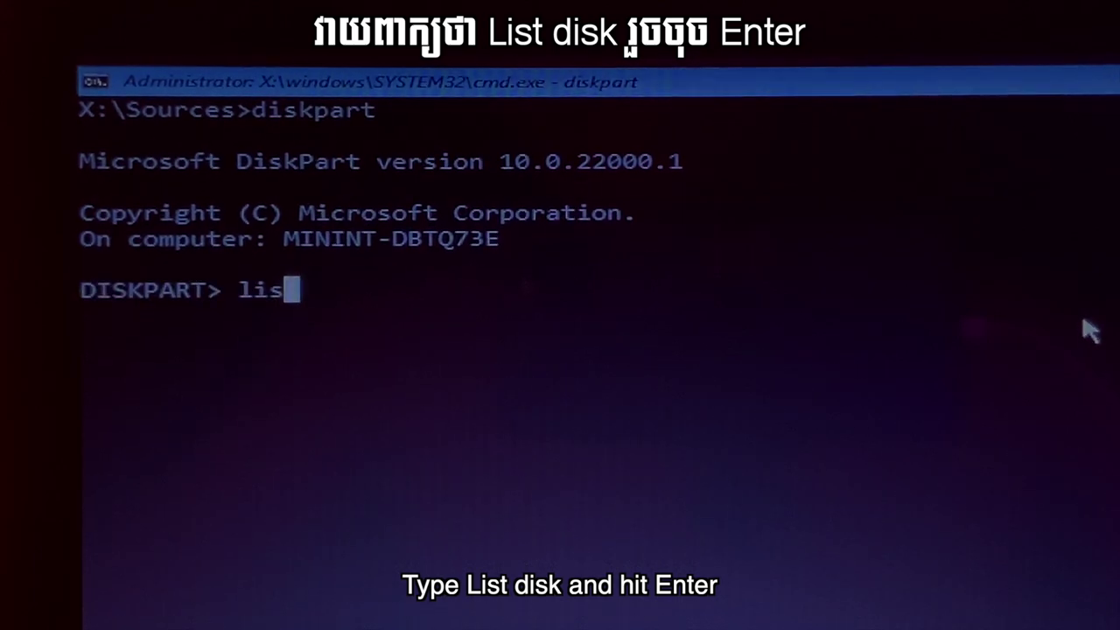
pyautogui.write('t')
pyautogui.write(' disk')
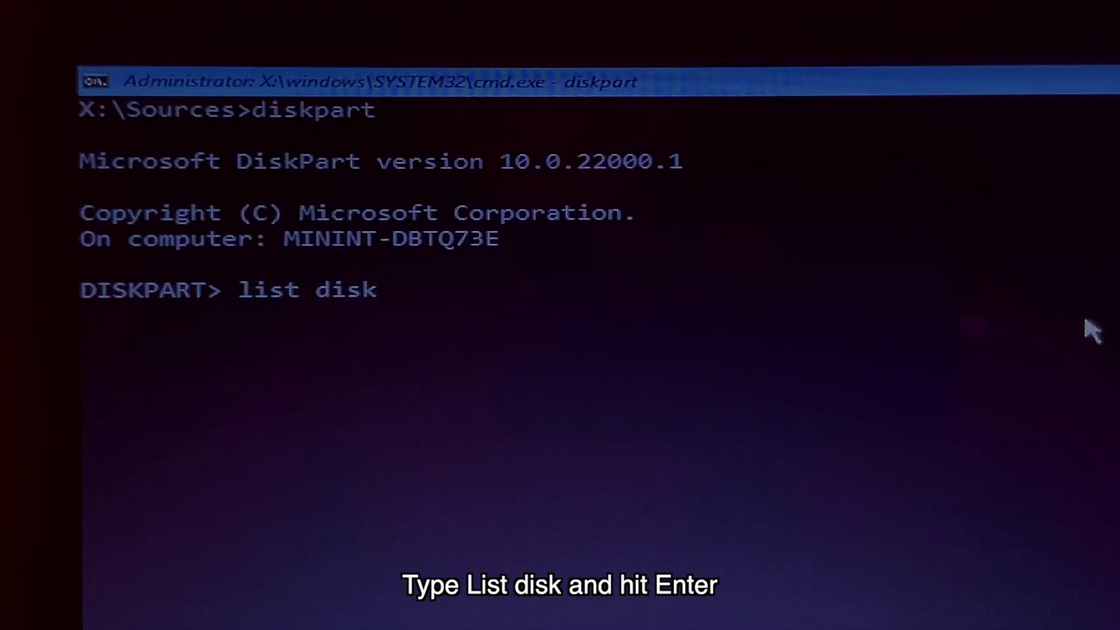
pyautogui.press('Return')
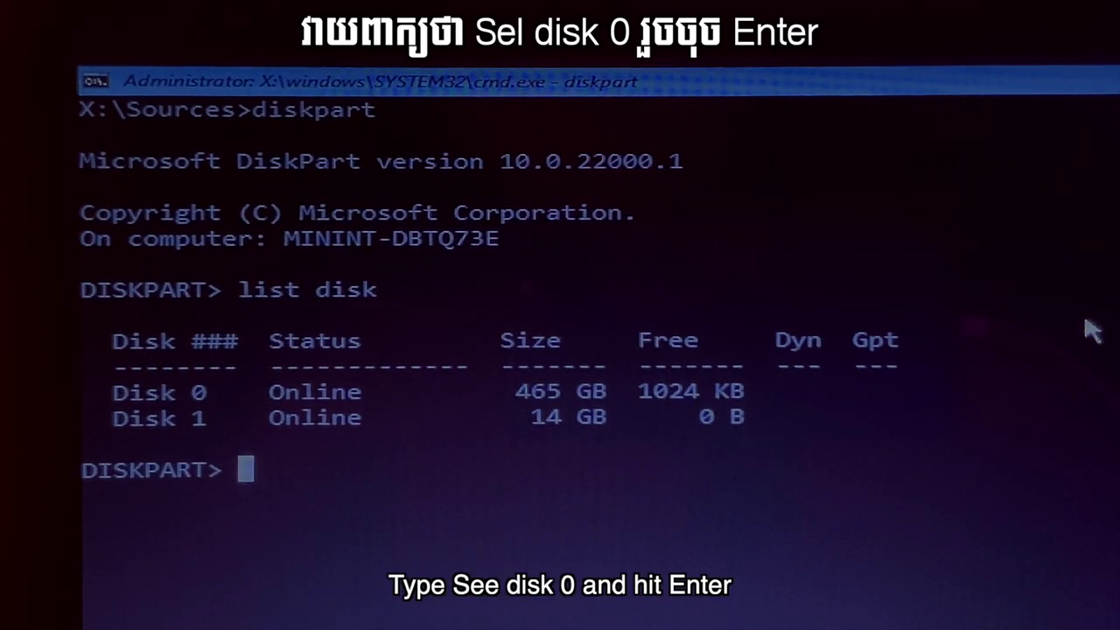
pyautogui.scroll(-1, 945, 412)
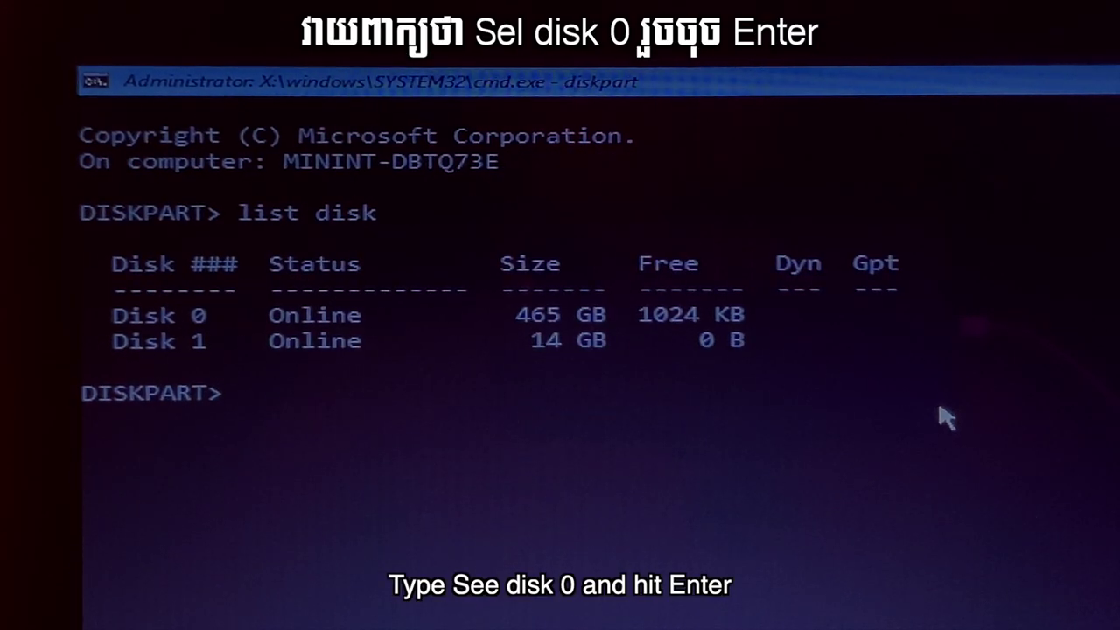
pyautogui.moveTo(700, 315); pyautogui.dragTo(119, 314)
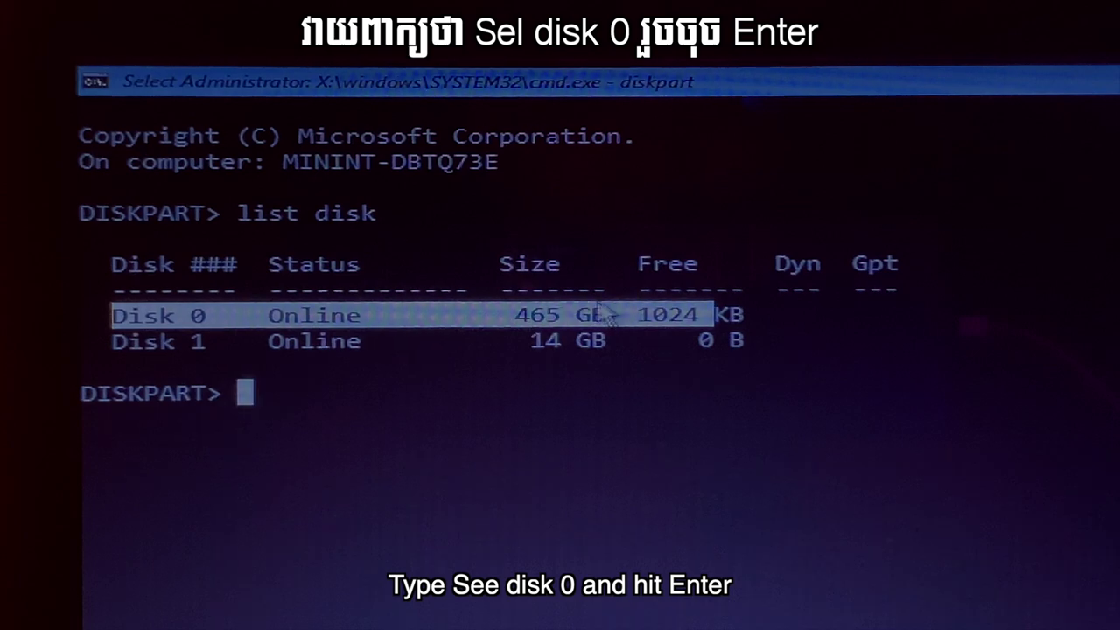
pyautogui.click(567, 371)
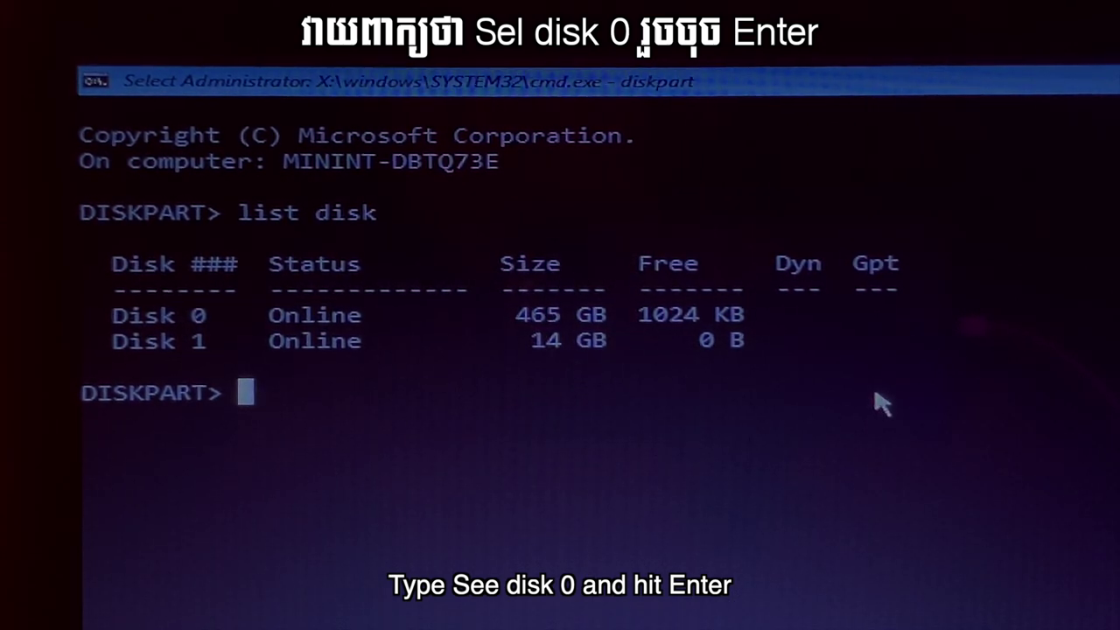
# Select disk 0 with 'sel disk 0' and list its partitions with 'list par'.
pyautogui.write('sel disk 0')
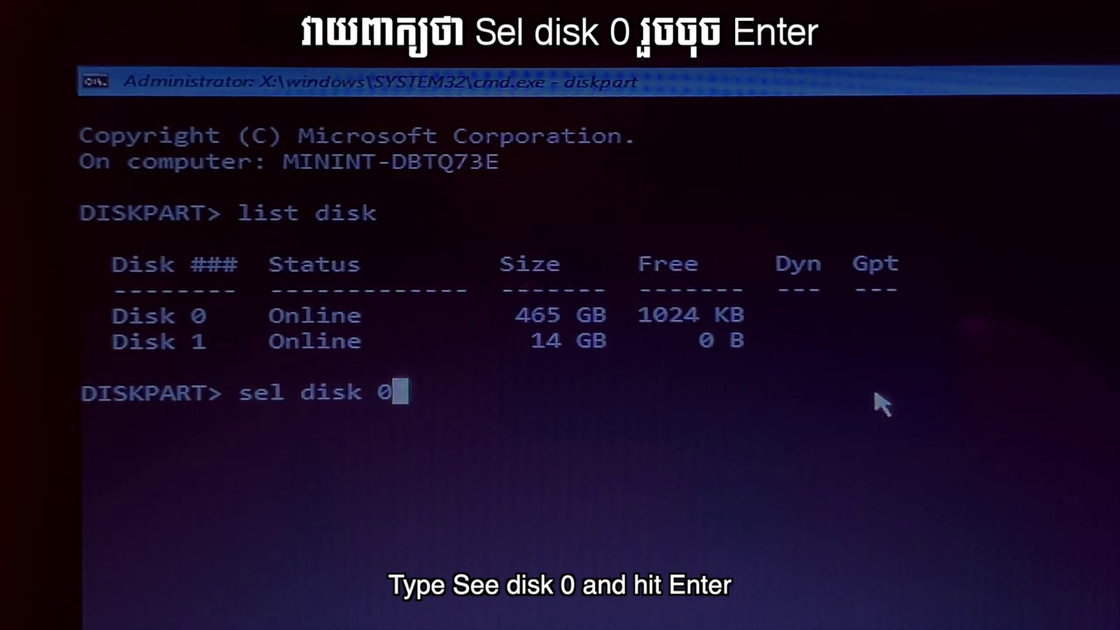
pyautogui.press('Return')
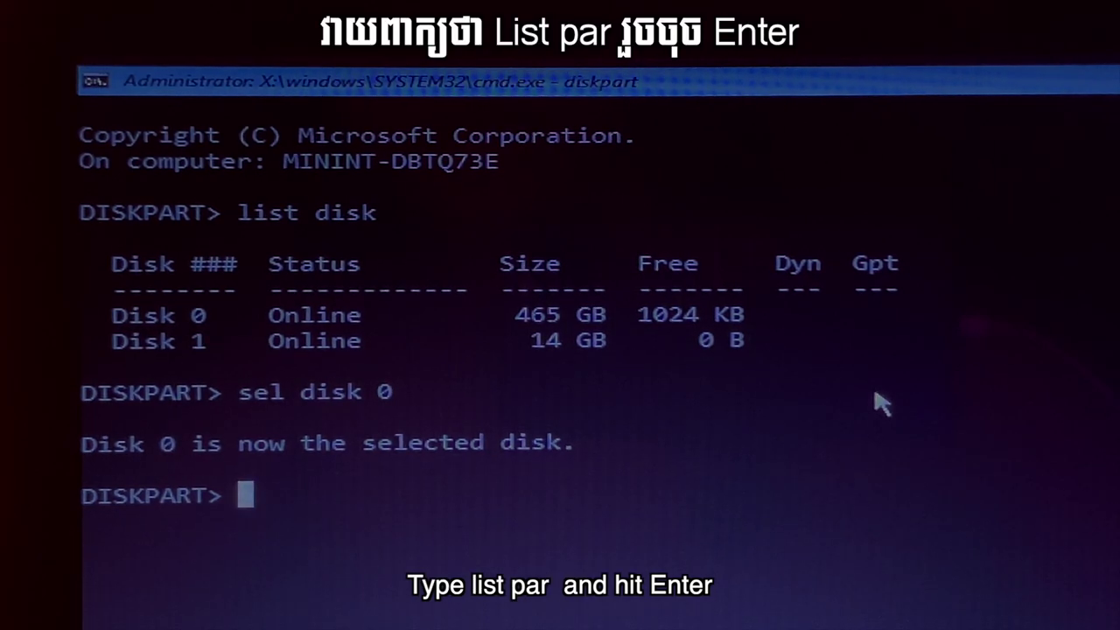
pyautogui.write('list par')
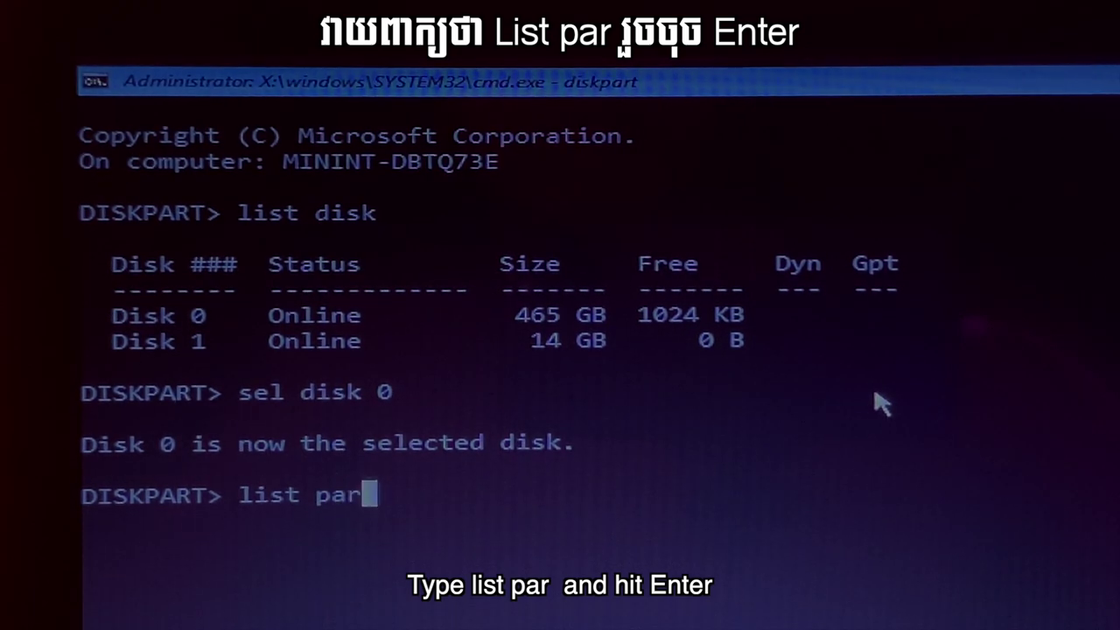
pyautogui.press('Return')
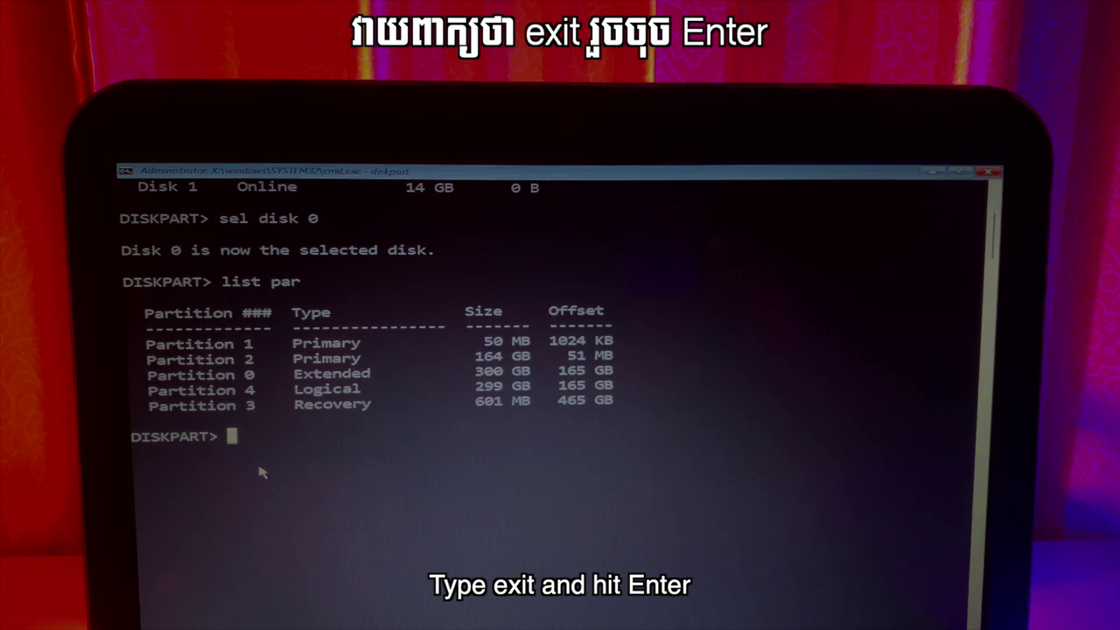
# Exit DiskPart back to the command shell.
pyautogui.write('exit')
pyautogui.press('Return')
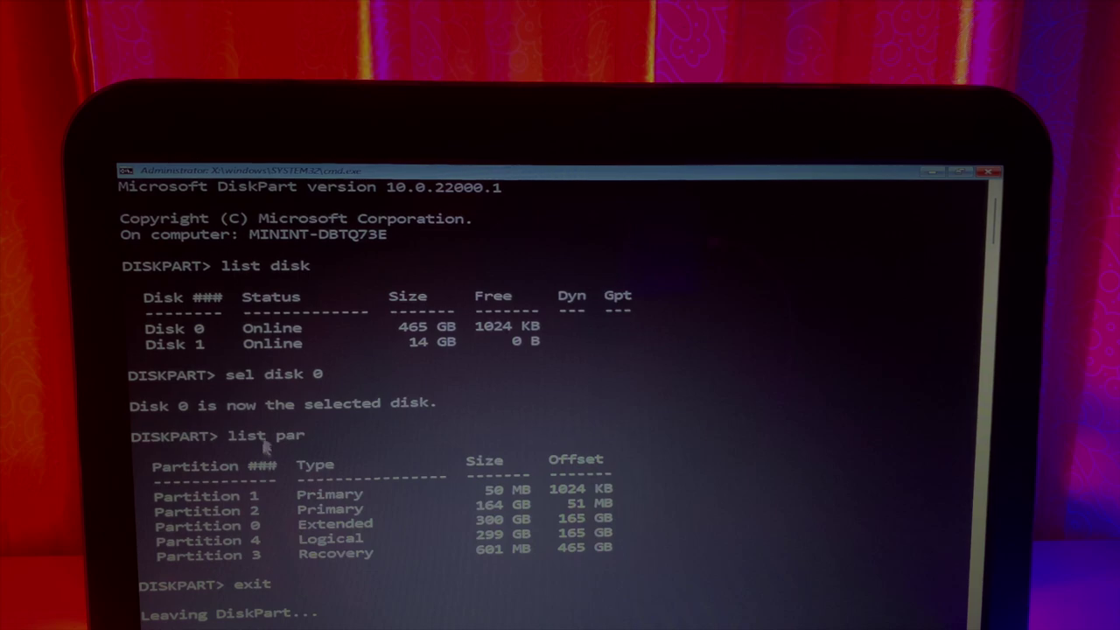
pyautogui.scroll(-10, 274, 390)
pyautogui.scroll(10, 274, 390)
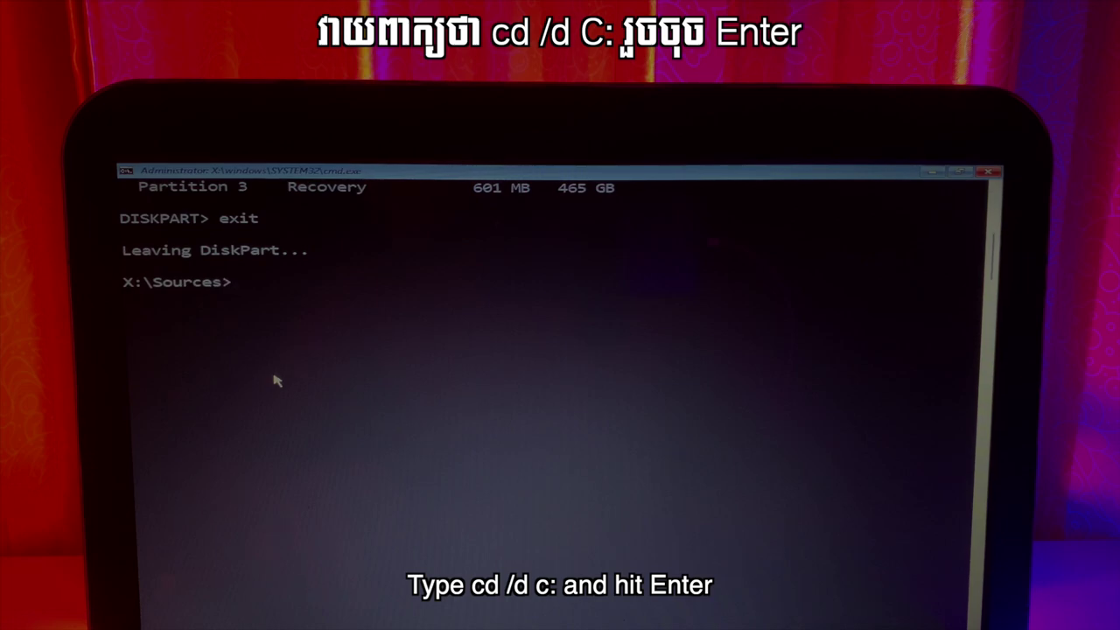
# Switch to drive C: with 'cd /d c:' and list it, showing only Recovery.txt.
pyautogui.write('cd /d c:')
pyautogui.scroll(7, 274, 379)
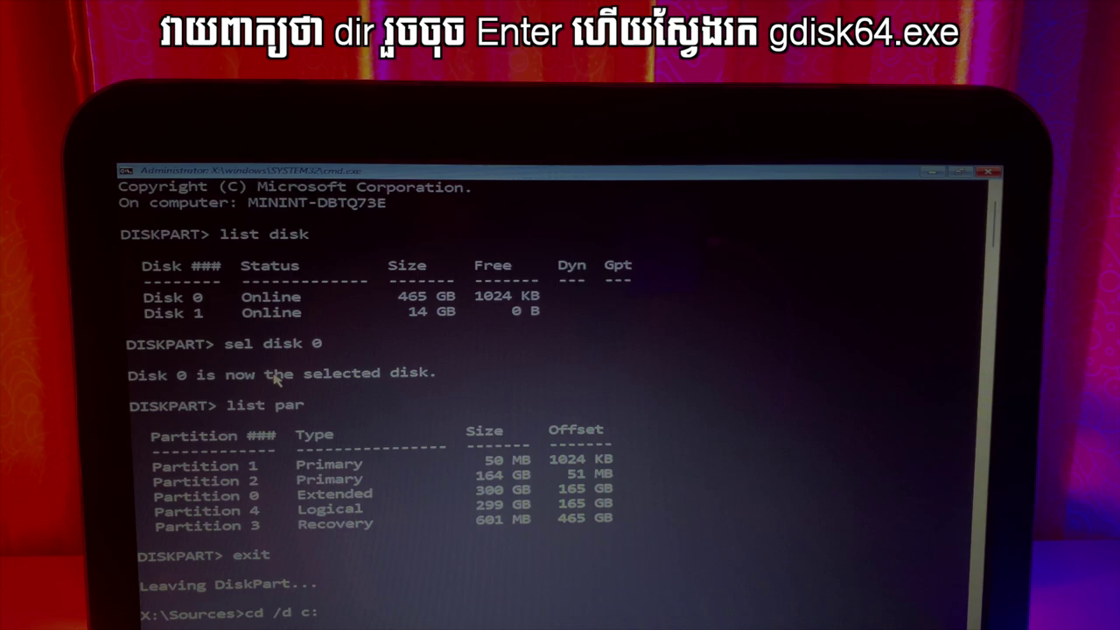
pyautogui.scroll(-8, 274, 378)
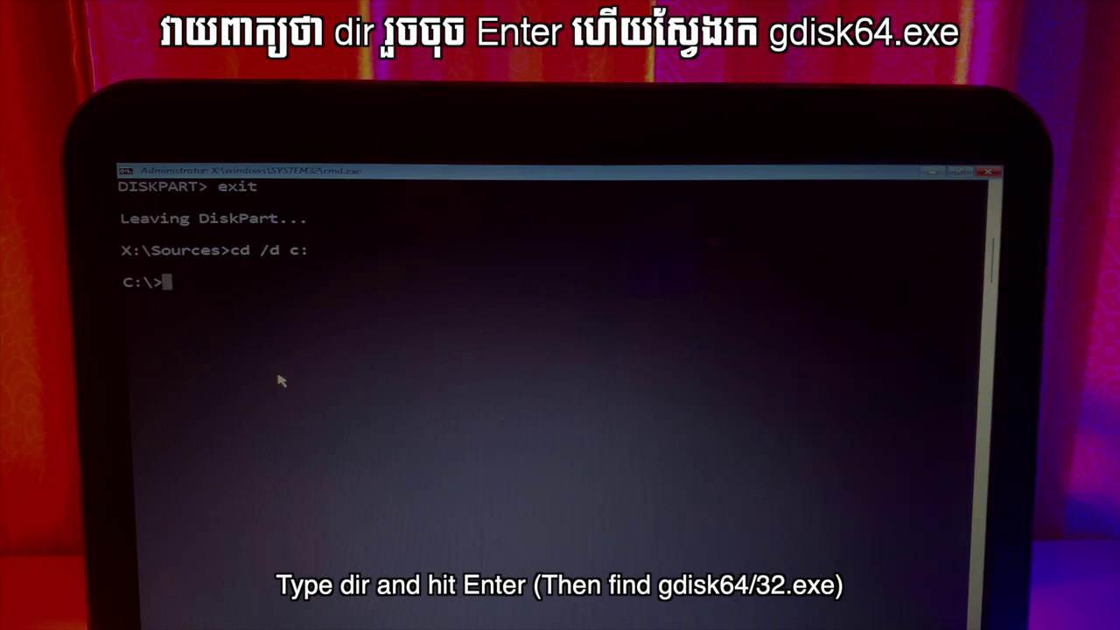
pyautogui.write('di')
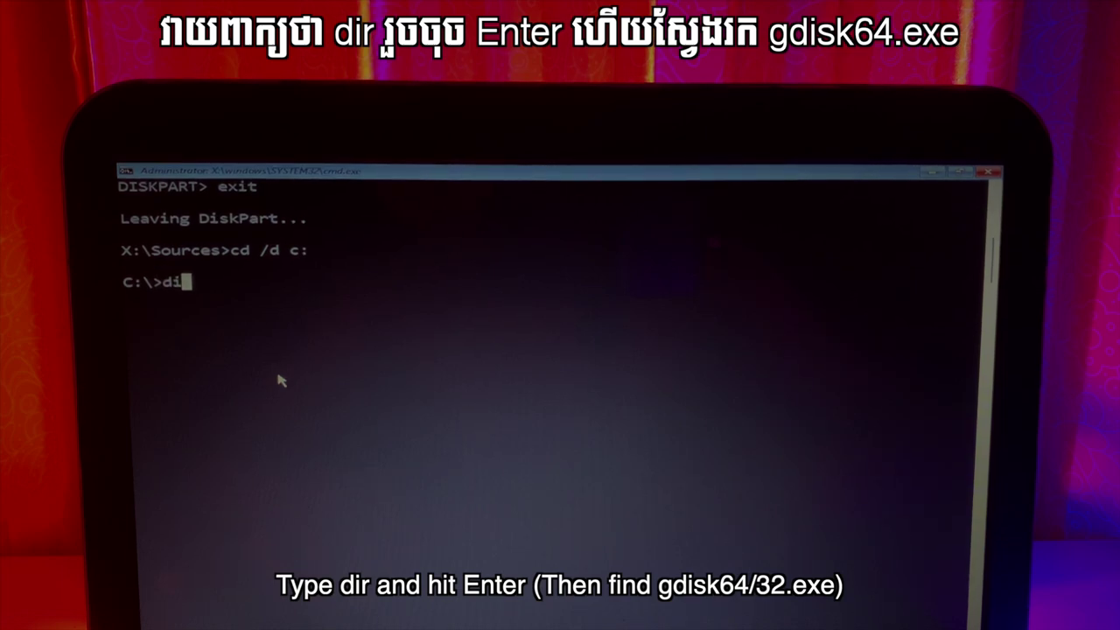
pyautogui.write('r')
pyautogui.press('Return')
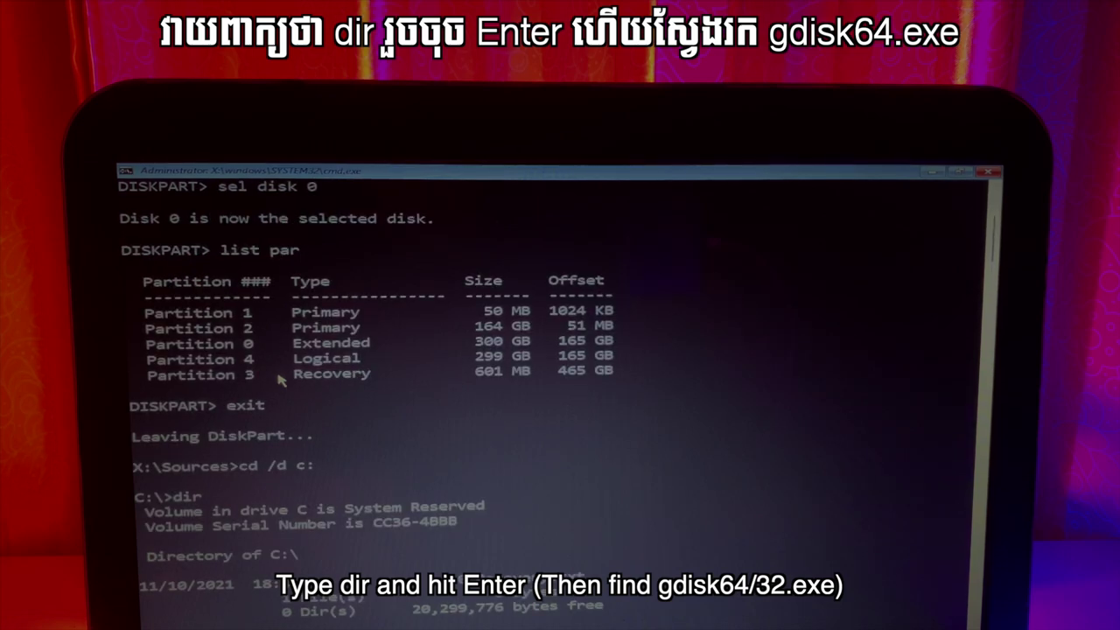
pyautogui.scroll(-5, 280, 379)
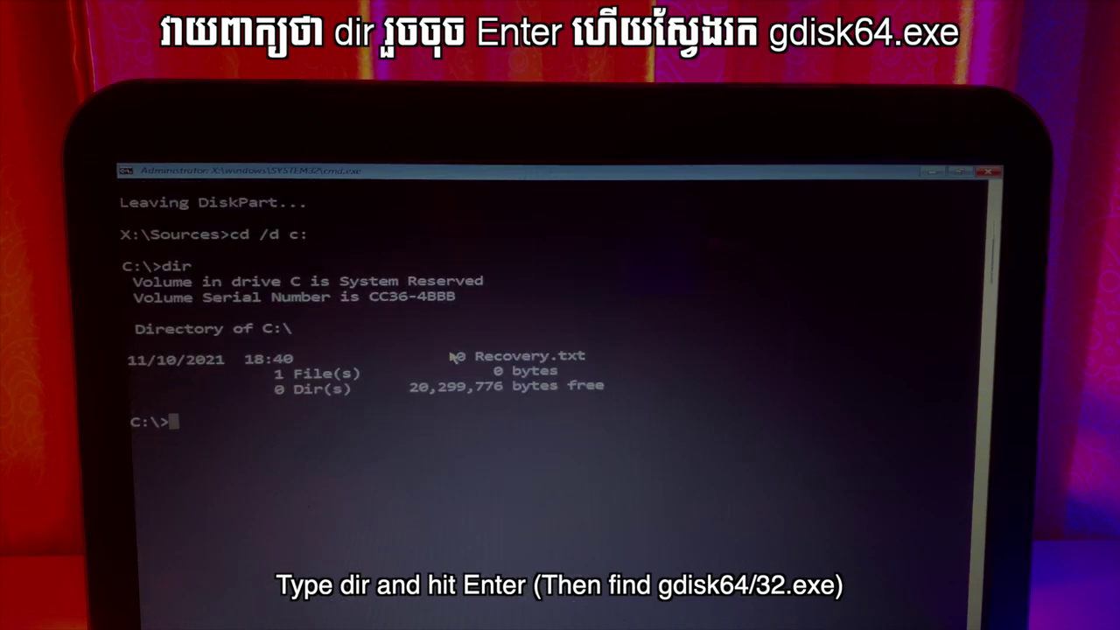
pyautogui.click(267, 329)
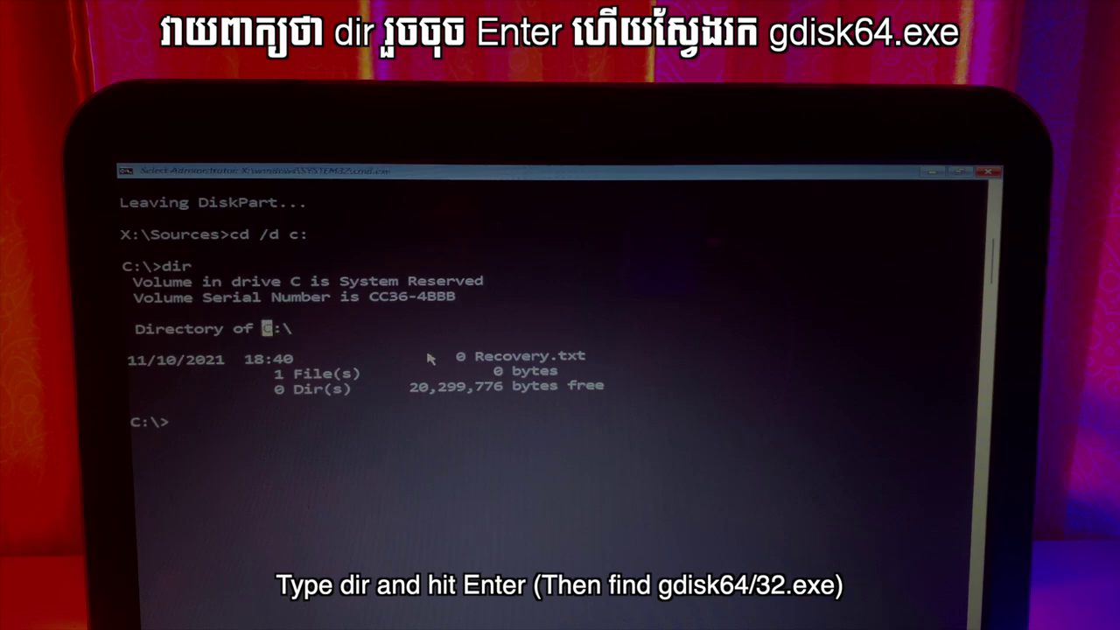
pyautogui.click(173, 422)
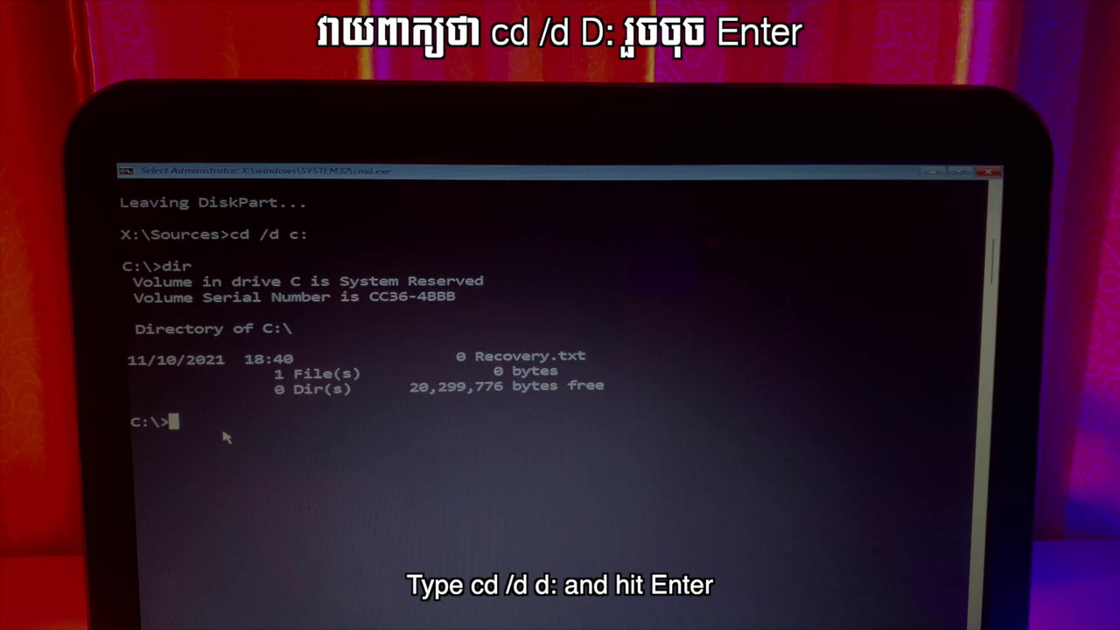
# Switch to drive D: and list it, which reports File Not Found.
pyautogui.write('cd d')
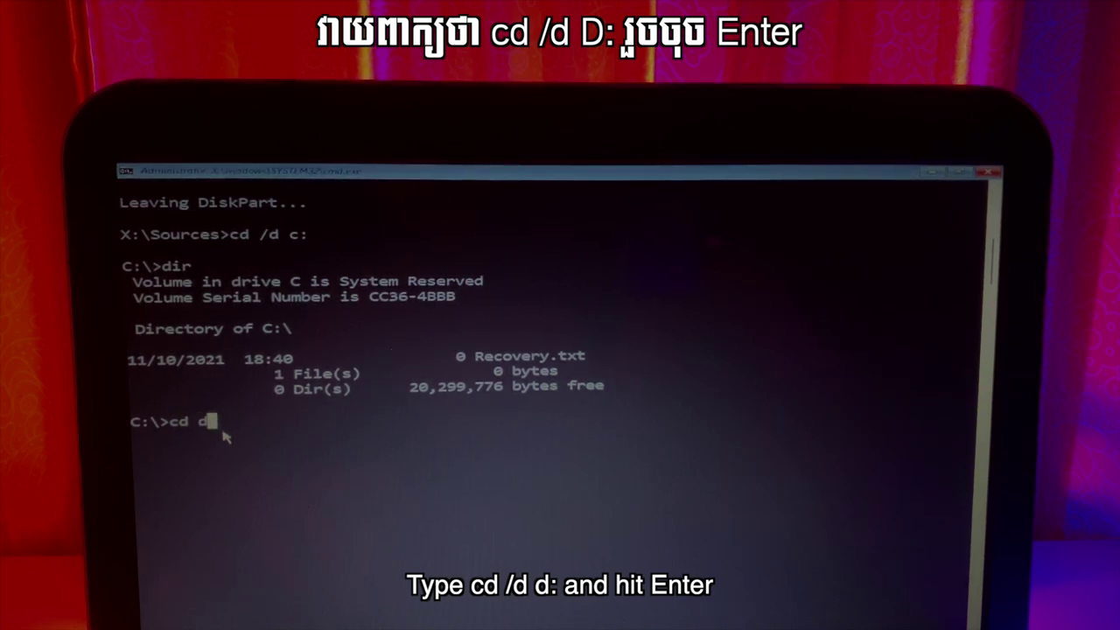
pyautogui.press('BackSpace')
pyautogui.write('/d d:')
pyautogui.scroll(4, 224, 436)
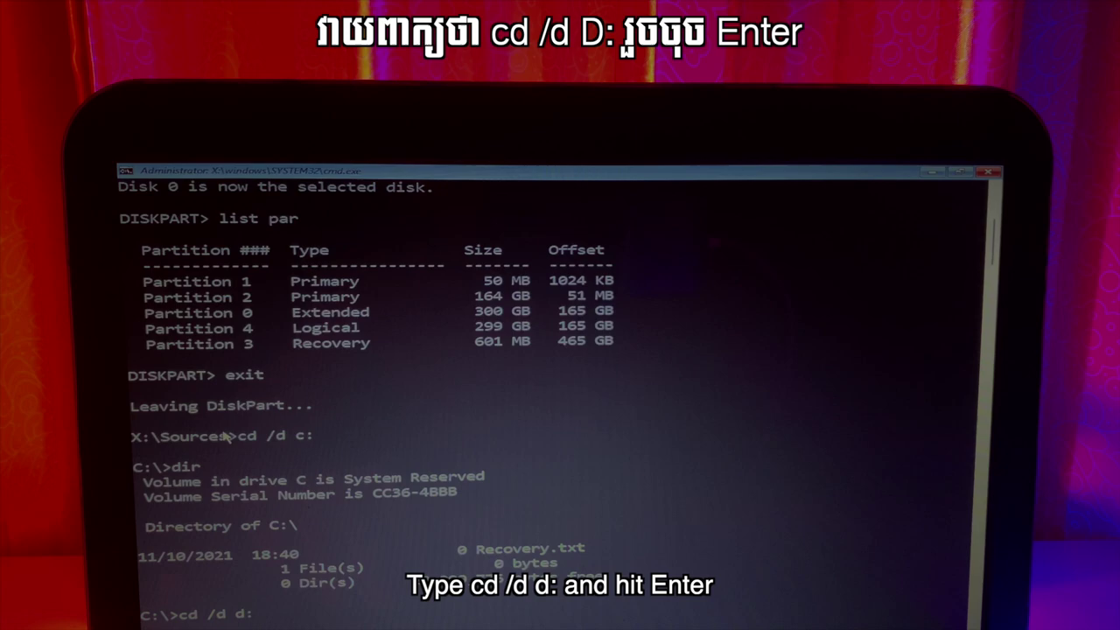
pyautogui.press('Return')
pyautogui.scroll(-3, 225, 437)
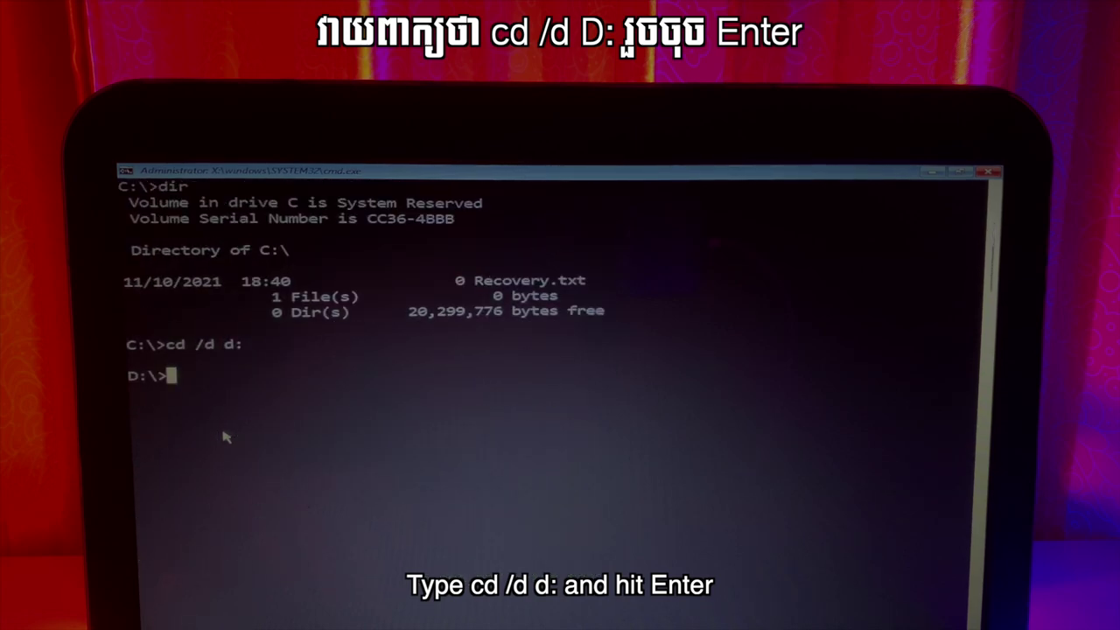
pyautogui.scroll(-2, 225, 437)
pyautogui.write('d')
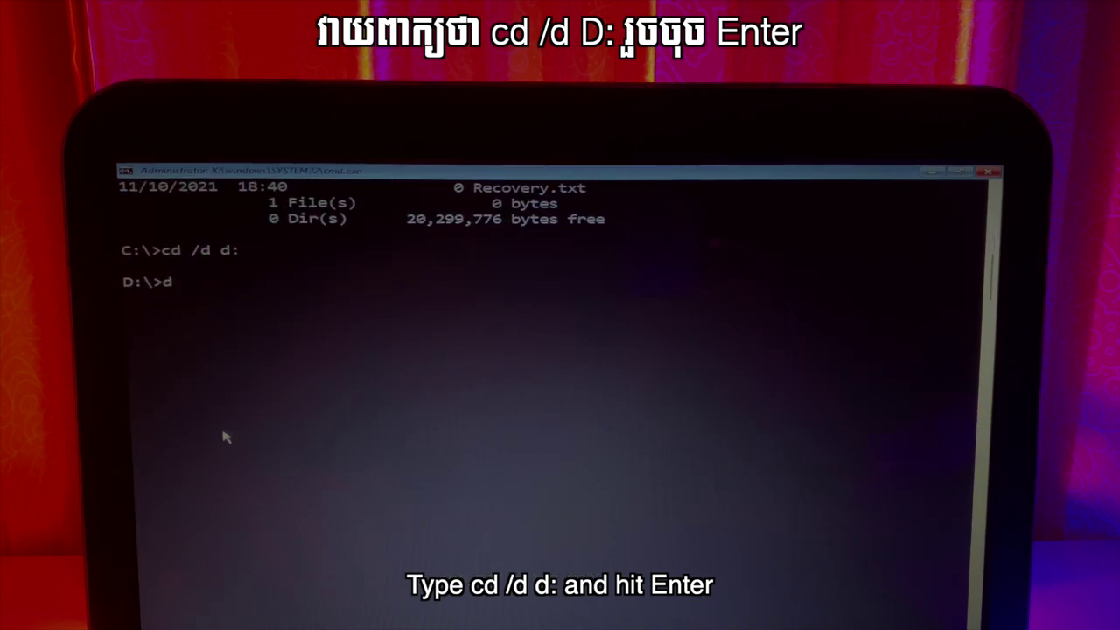
pyautogui.write('i')
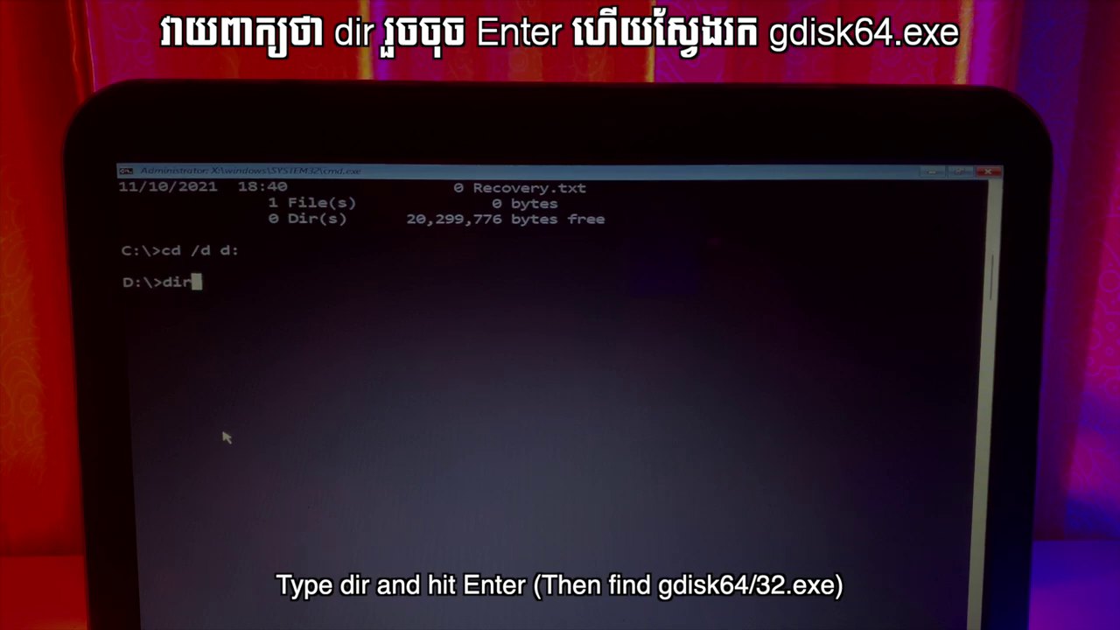
pyautogui.write('r')
pyautogui.press('Return')
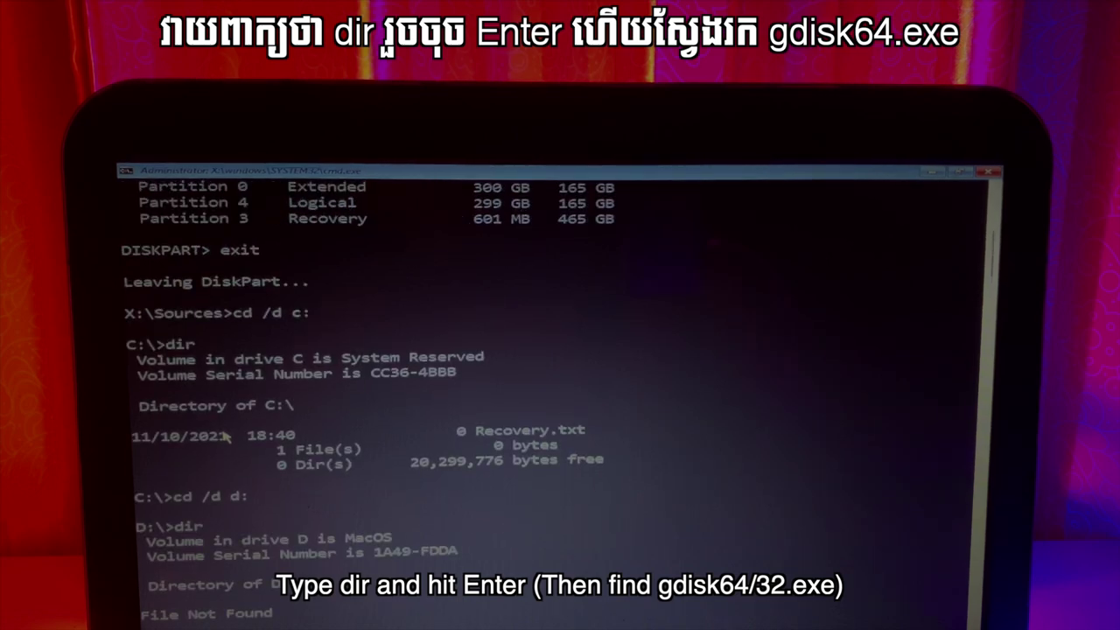
pyautogui.scroll(-5, 226, 436)
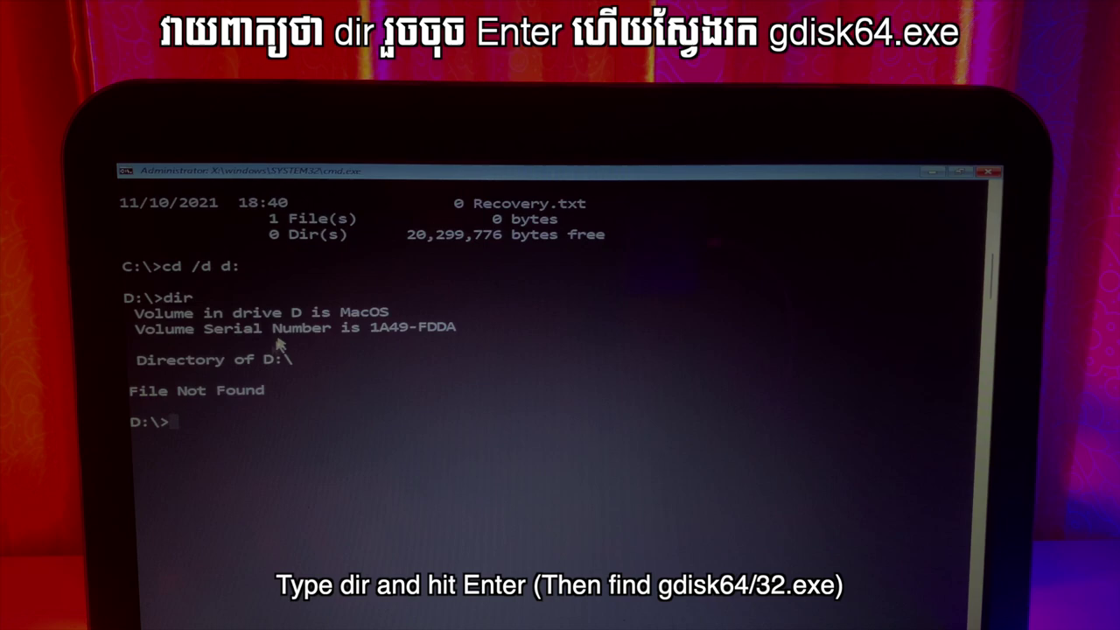
pyautogui.click(269, 361)
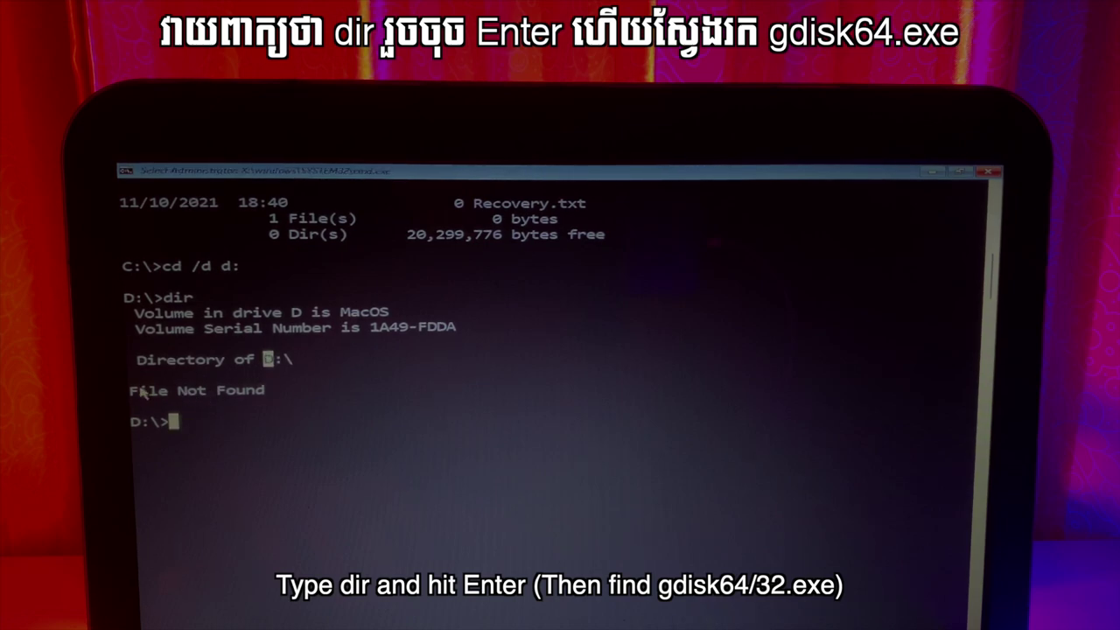
pyautogui.moveTo(140, 396); pyautogui.dragTo(283, 398)
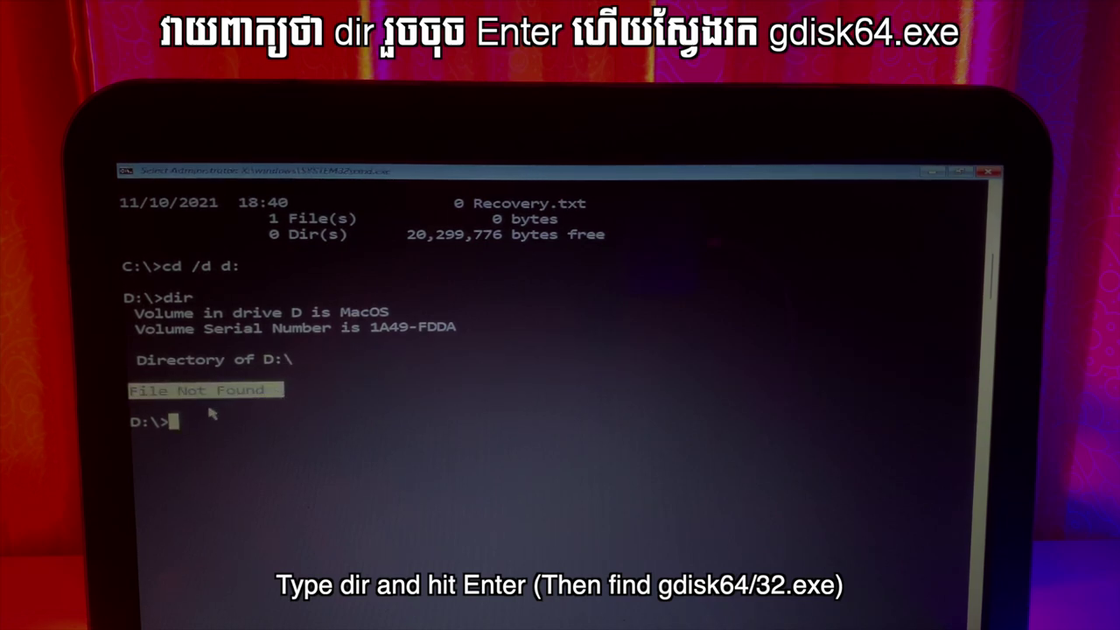
pyautogui.click(175, 425)
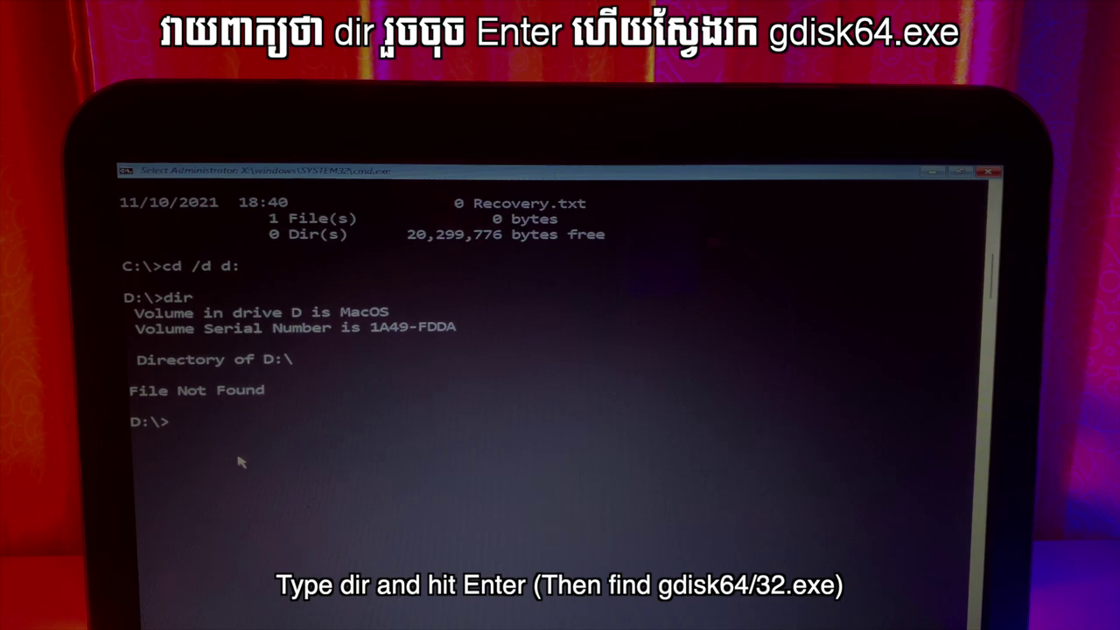
# Switch to drive E: and list it, highlighting gdisk64.exe.
pyautogui.write('cd')
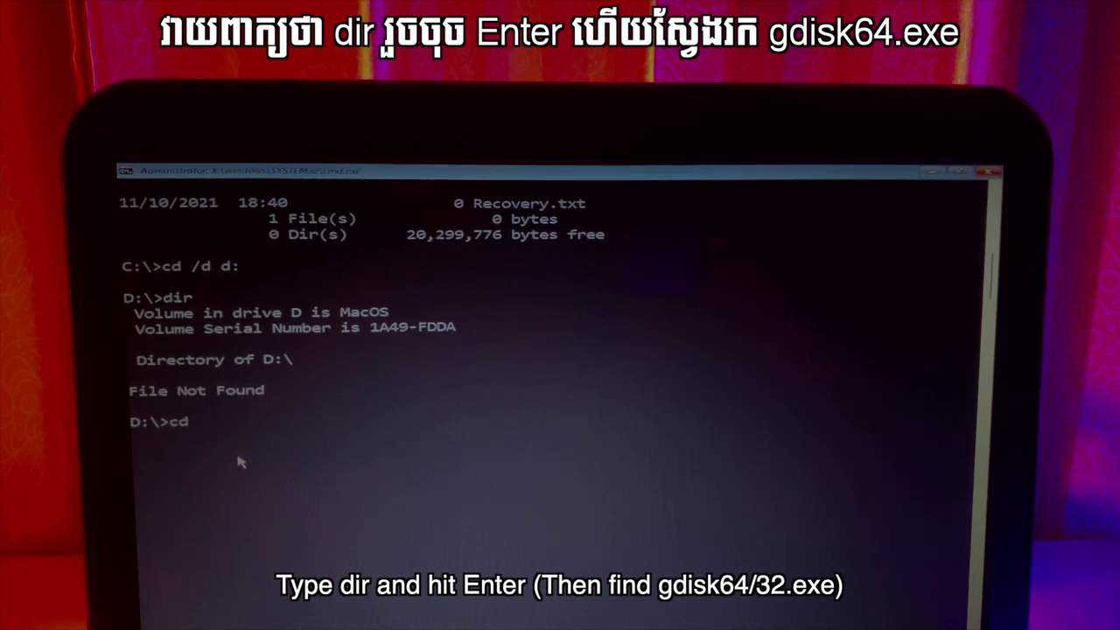
pyautogui.write(' /d e:')
pyautogui.scroll(4, 241, 462)
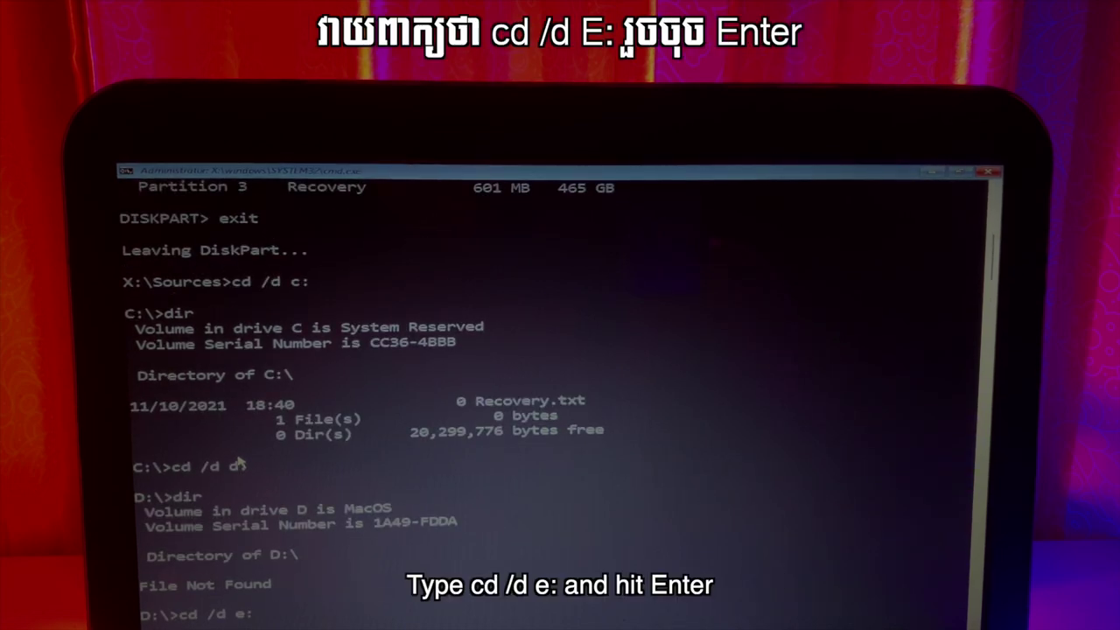
pyautogui.press('Return')
pyautogui.scroll(-4, 242, 462)
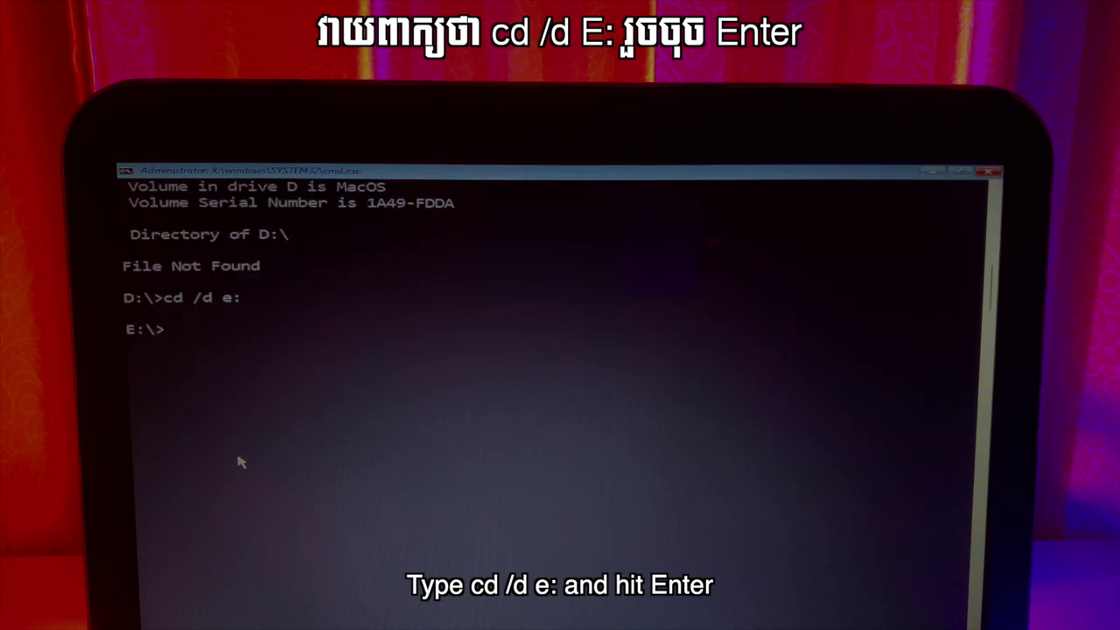
pyautogui.write('dir')
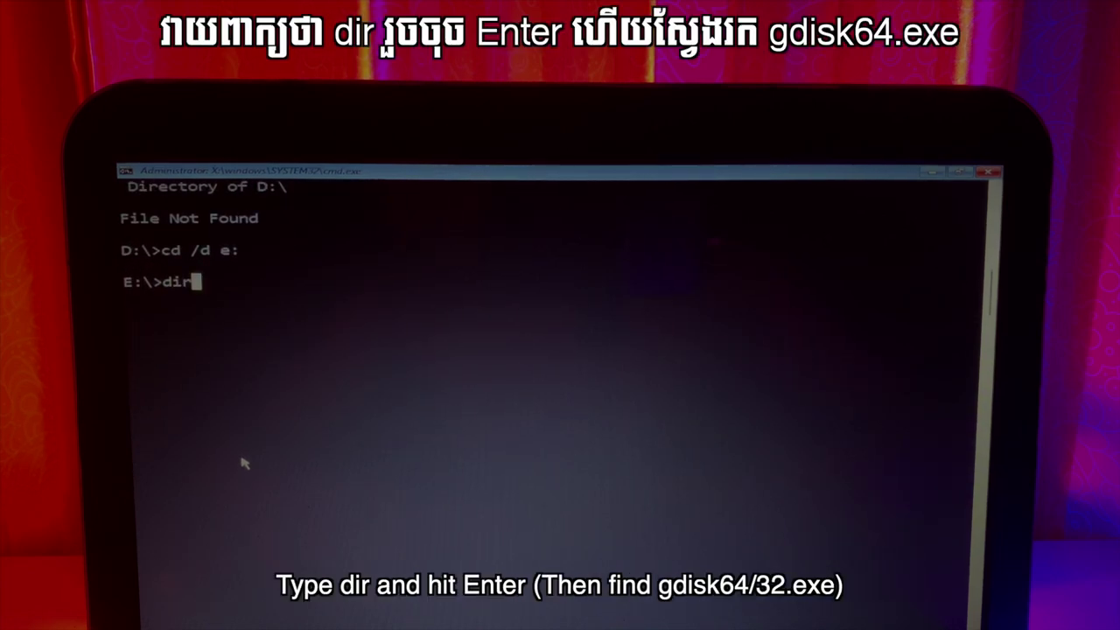
pyautogui.press('Return')
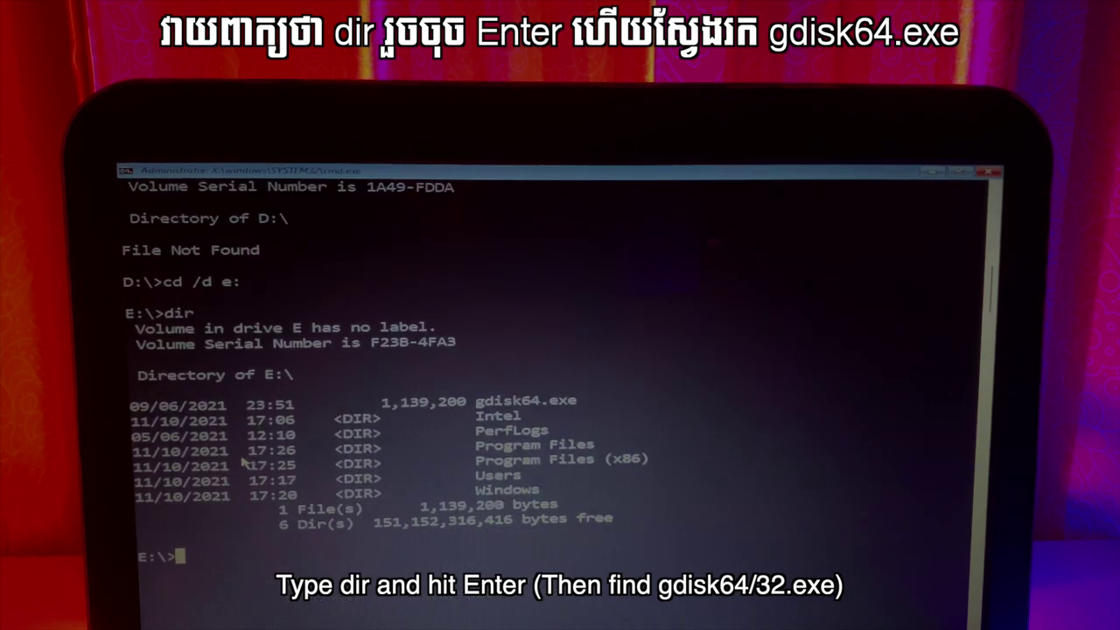
pyautogui.moveTo(482, 267); pyautogui.dragTo(572, 273)
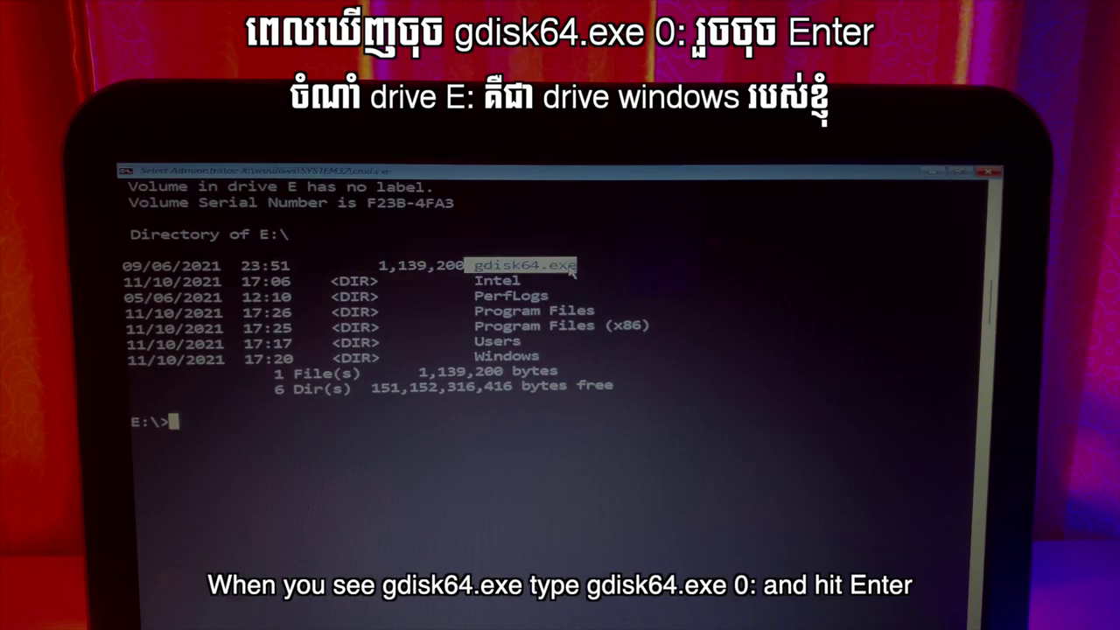
# Launch gdisk64.exe on disk 0 with 'gdisk64.exe 0:'.
pyautogui.rightClick(180, 427)
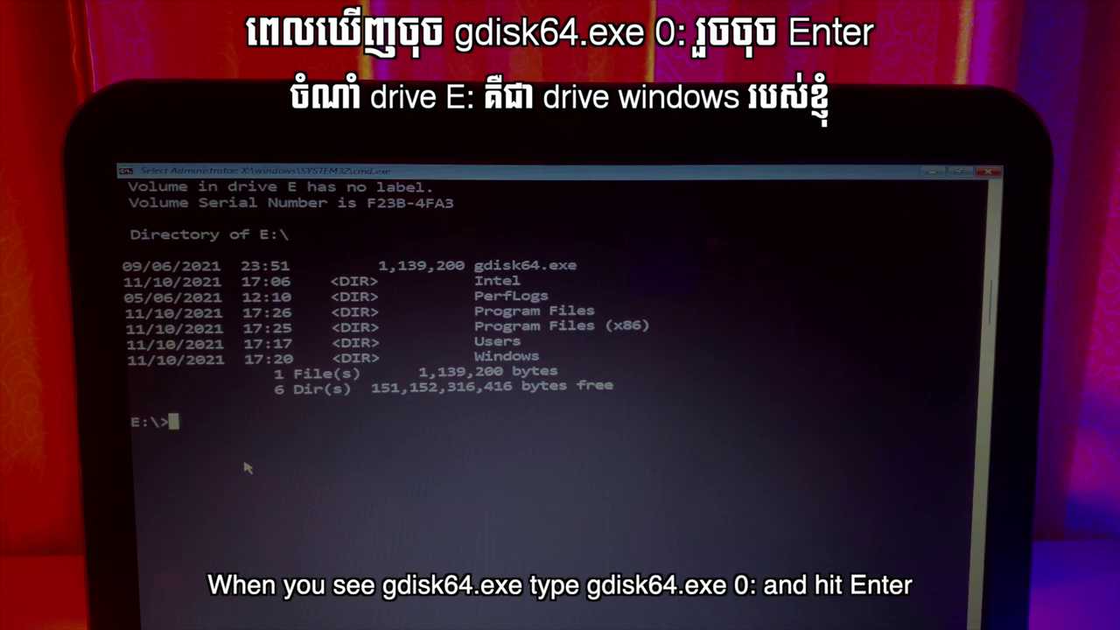
pyautogui.write('gdis')
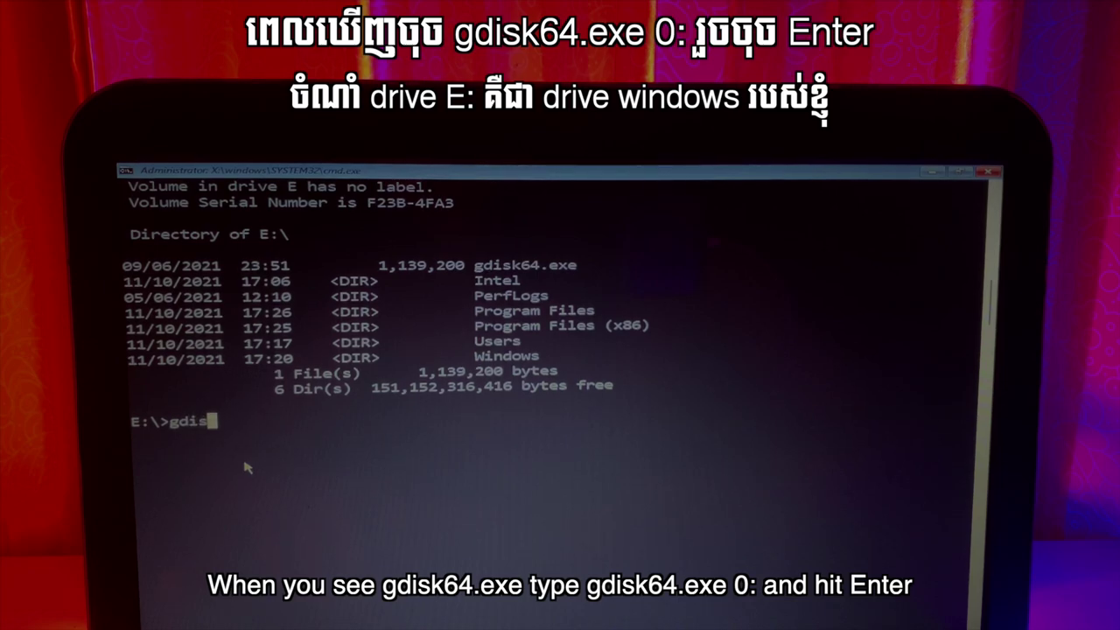
pyautogui.write('k64')
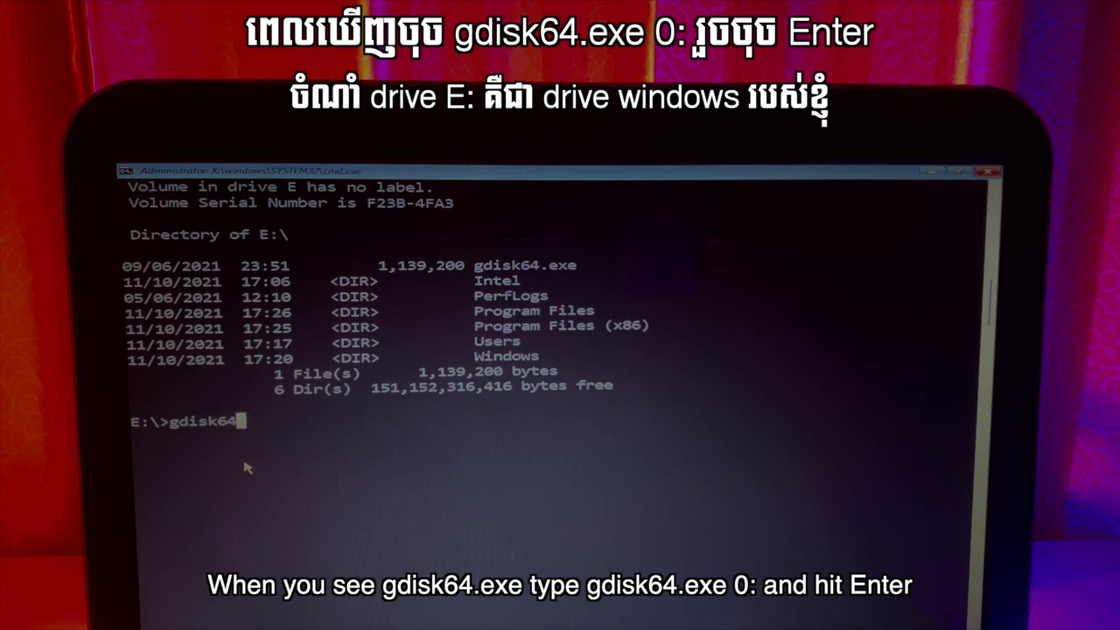
pyautogui.write('.exe 0')
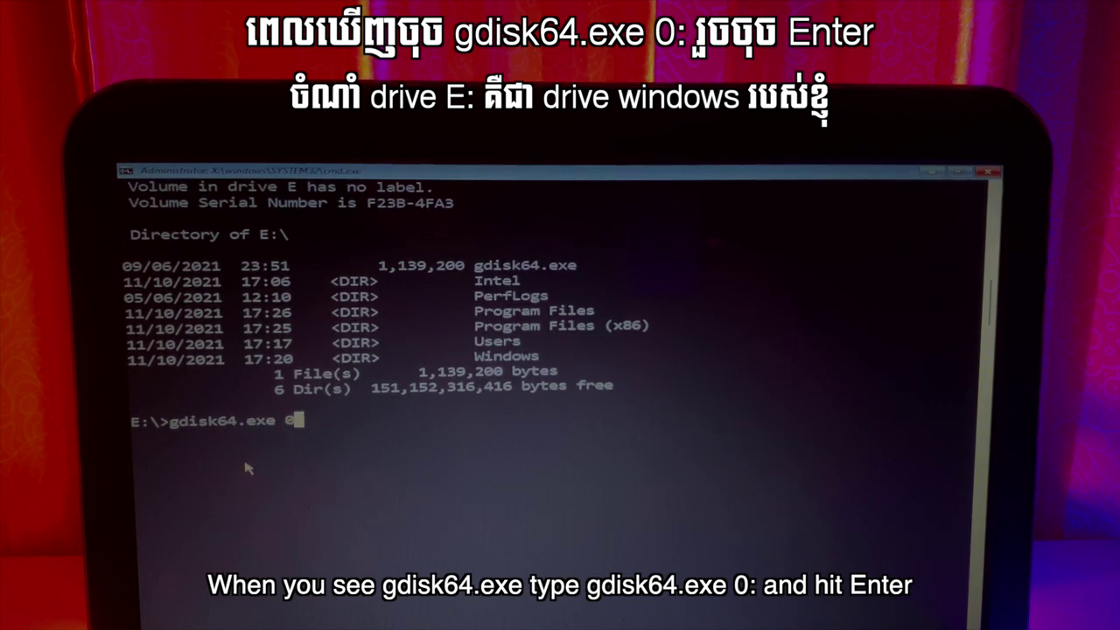
pyautogui.write(':')
pyautogui.press('Return')
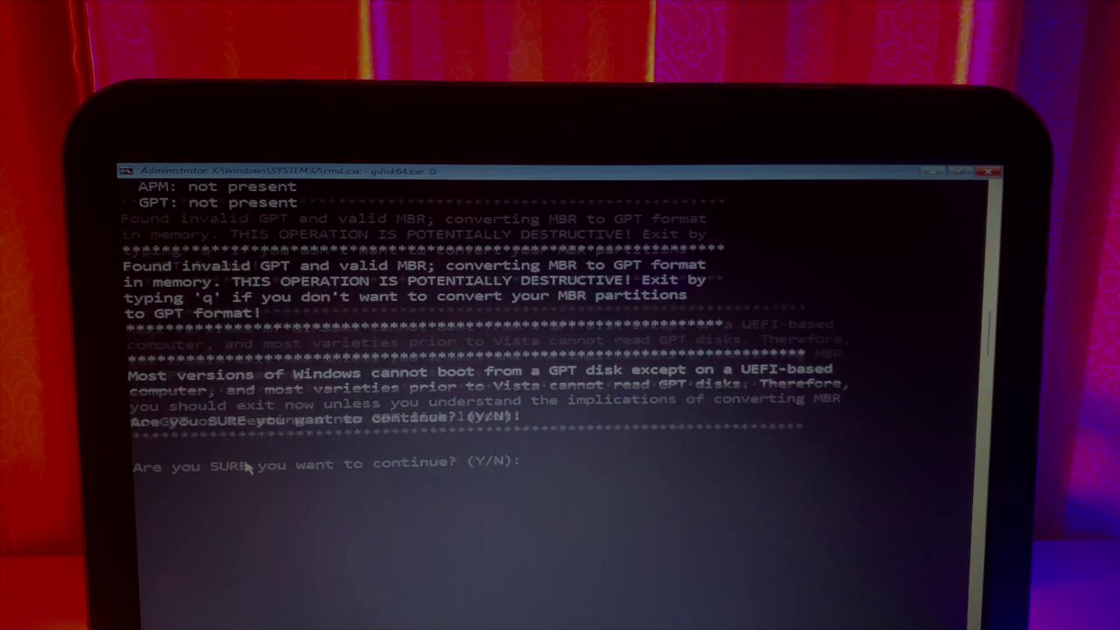
# Answer y to accept the MBR-to-GPT conversion and enter w at gdisk's prompt.
pyautogui.click(477, 281)
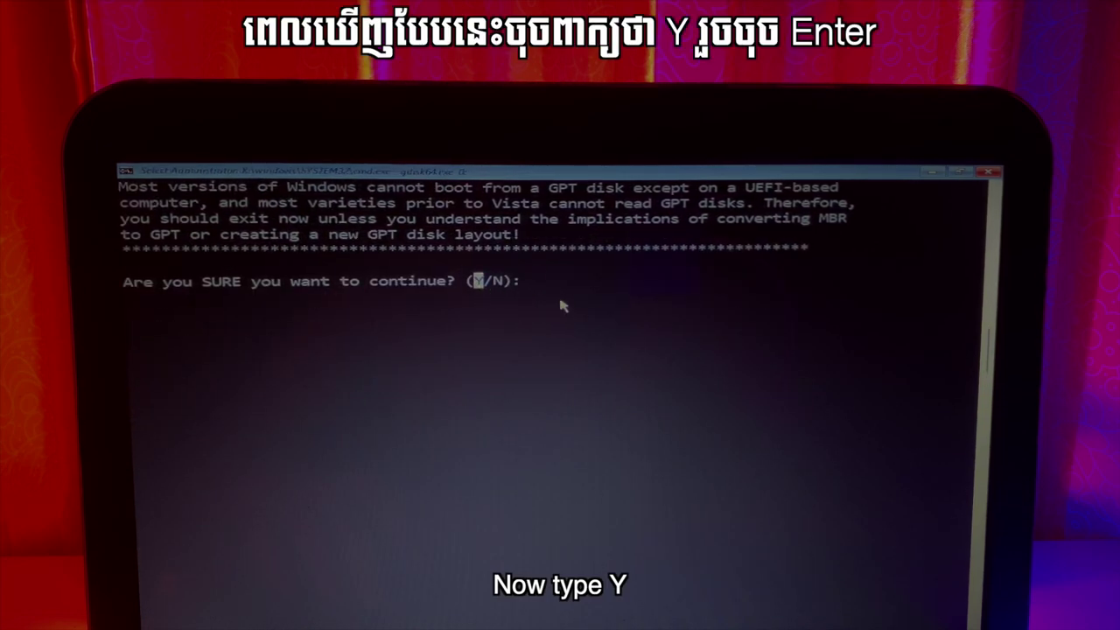
pyautogui.write('y')
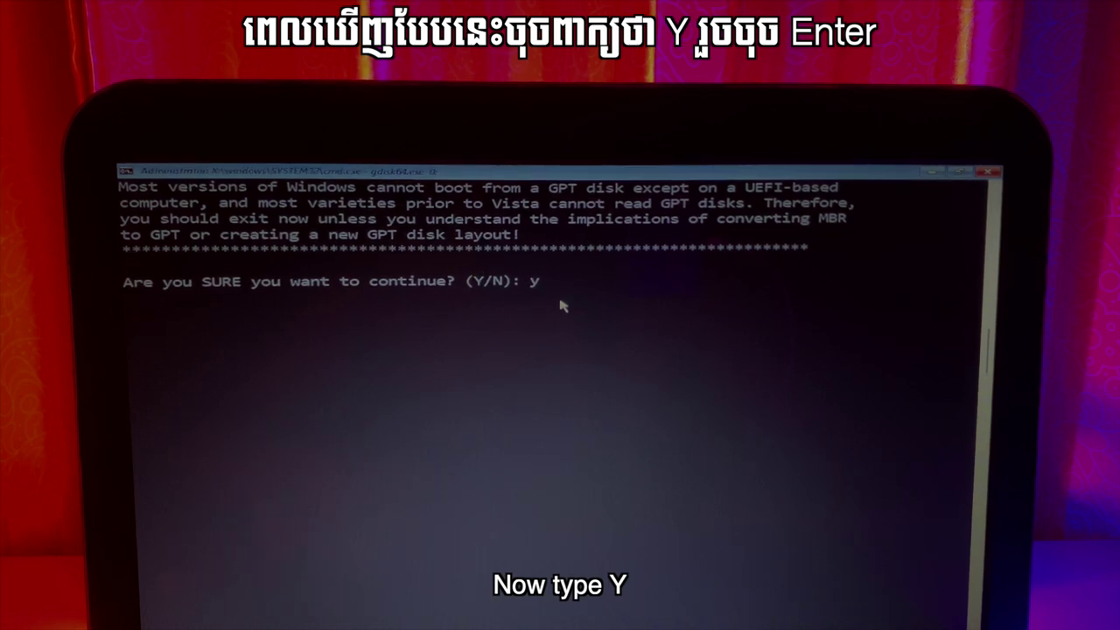
pyautogui.press('Return')
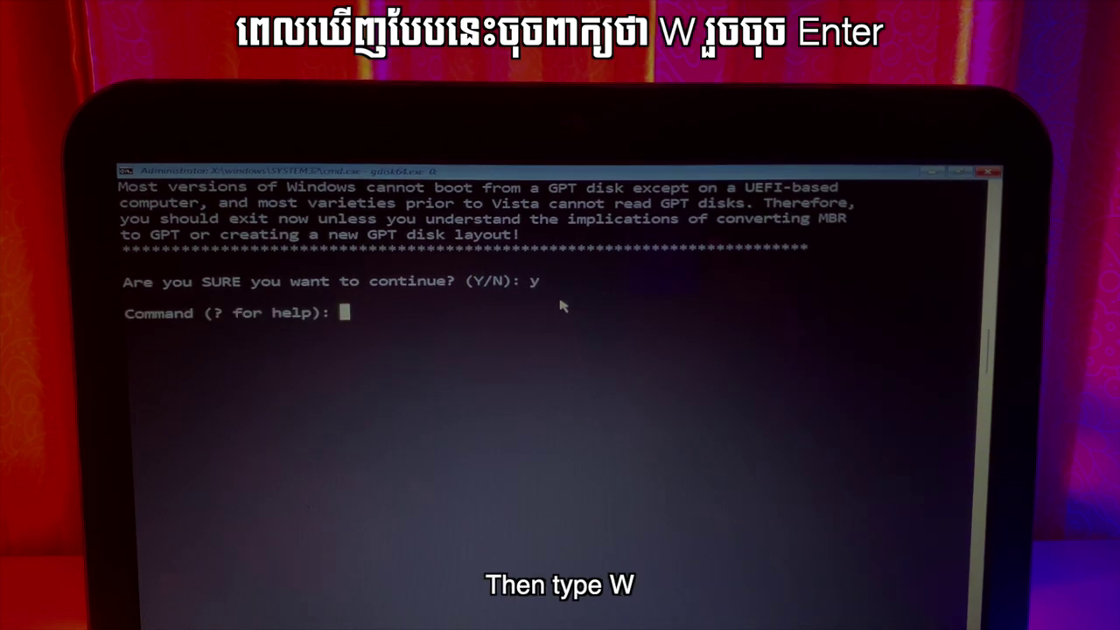
pyautogui.write('w')
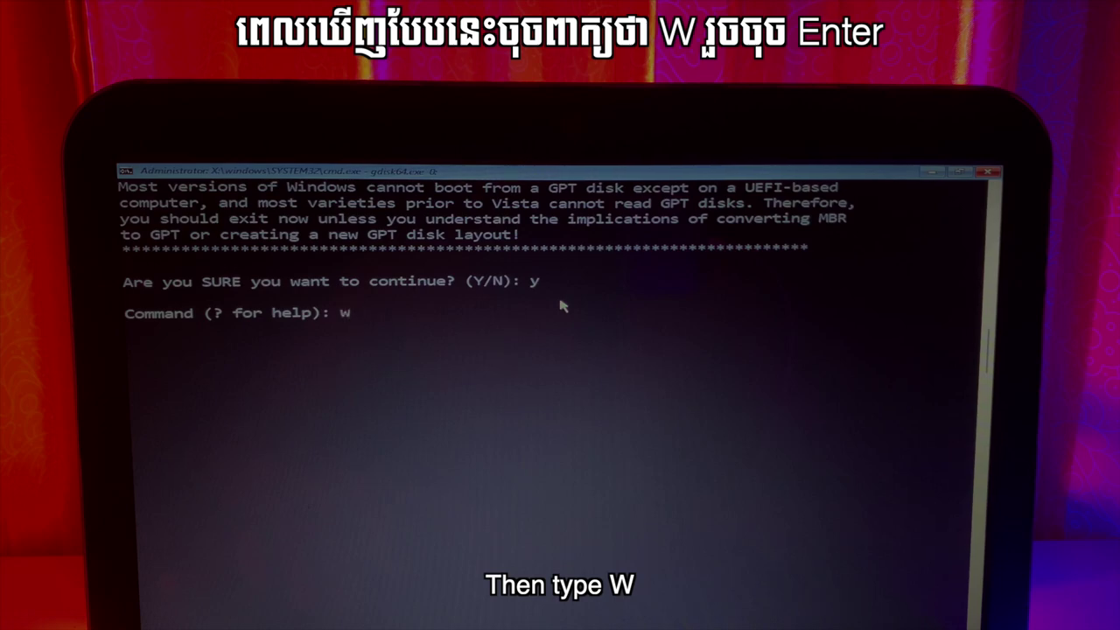
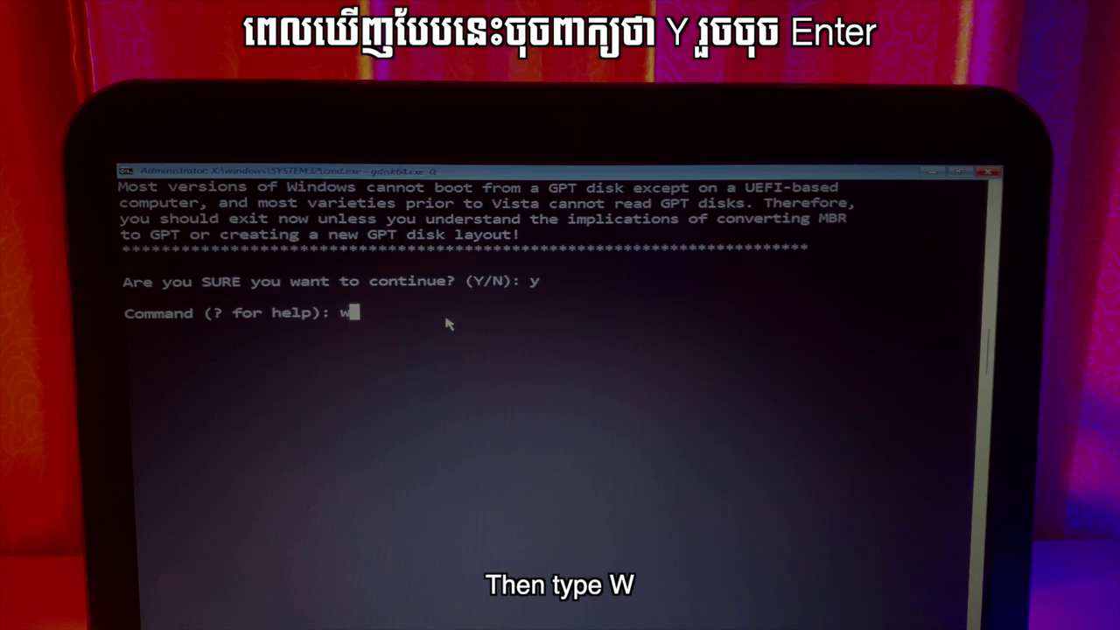
# Write the new GPT partition table to physicaldrive0 in gdisk, confirming with y.
pyautogui.press('Return')
pyautogui.write('y')
pyautogui.press('Return')
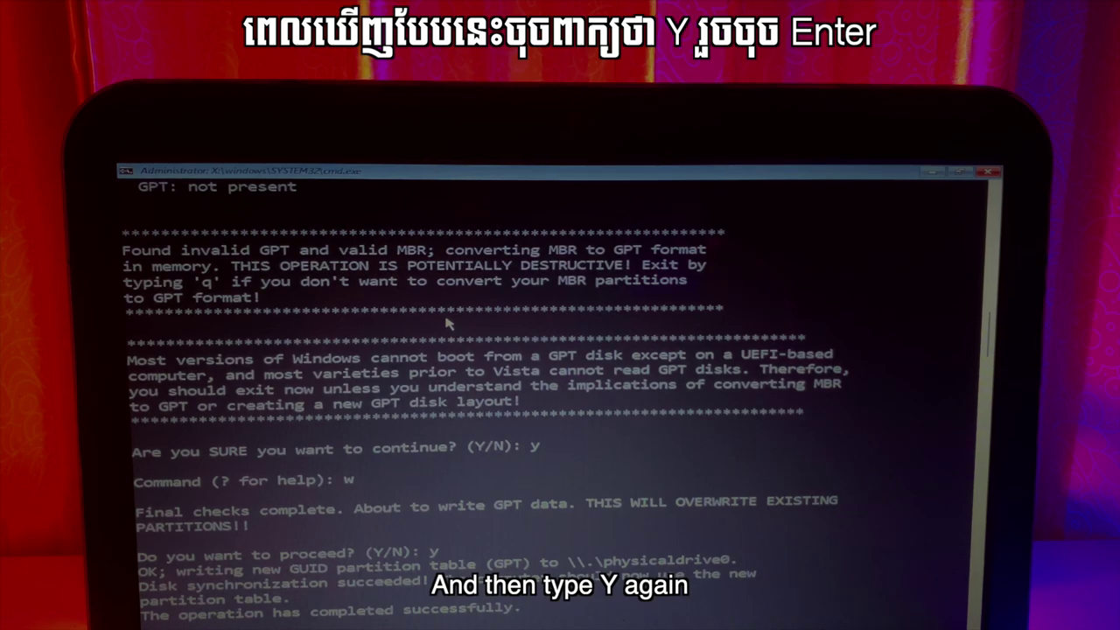
pyautogui.scroll(-6, 448, 323)
pyautogui.moveTo(127, 346); pyautogui.dragTo(527, 344)
pyautogui.click(525, 343)
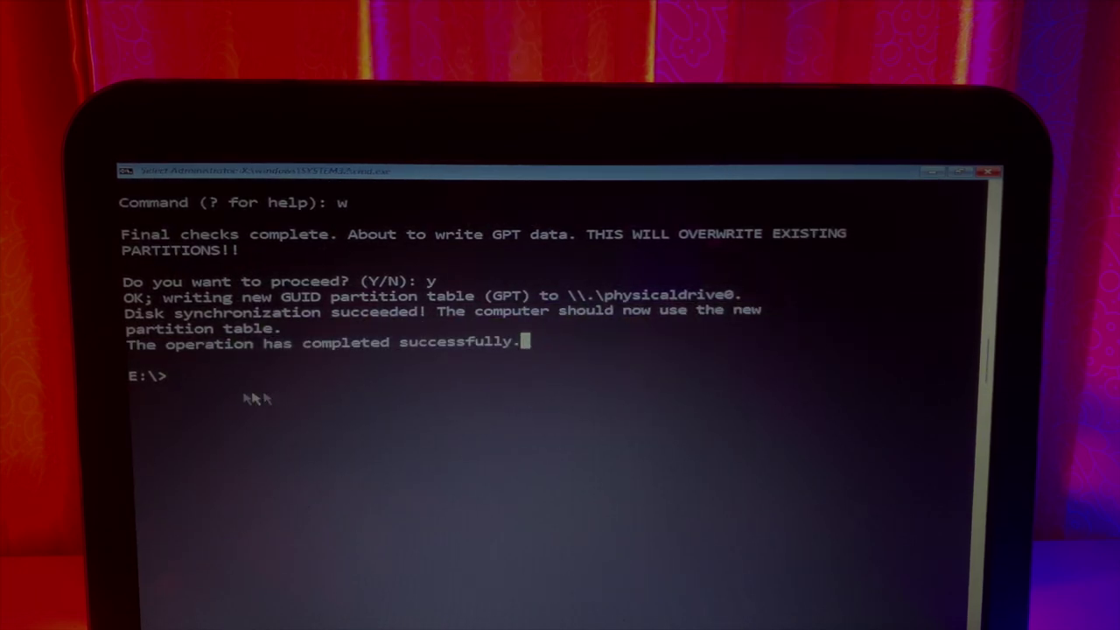
pyautogui.rightClick(173, 384)
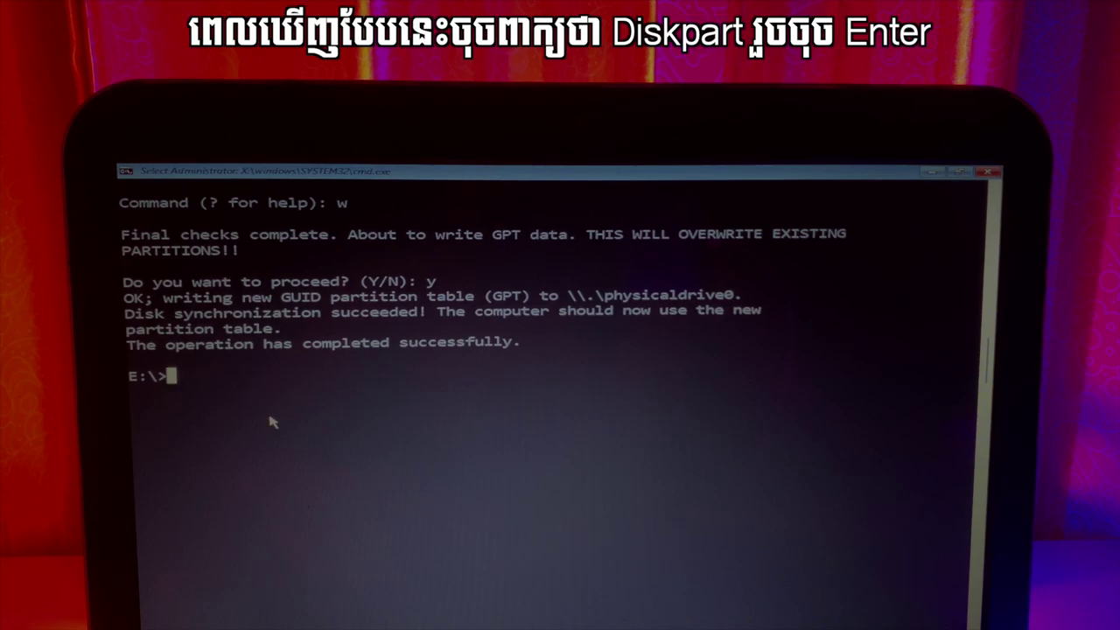
# Start DiskPart and run list disk to show Disk 0 and Disk 1.
pyautogui.write('disk p')
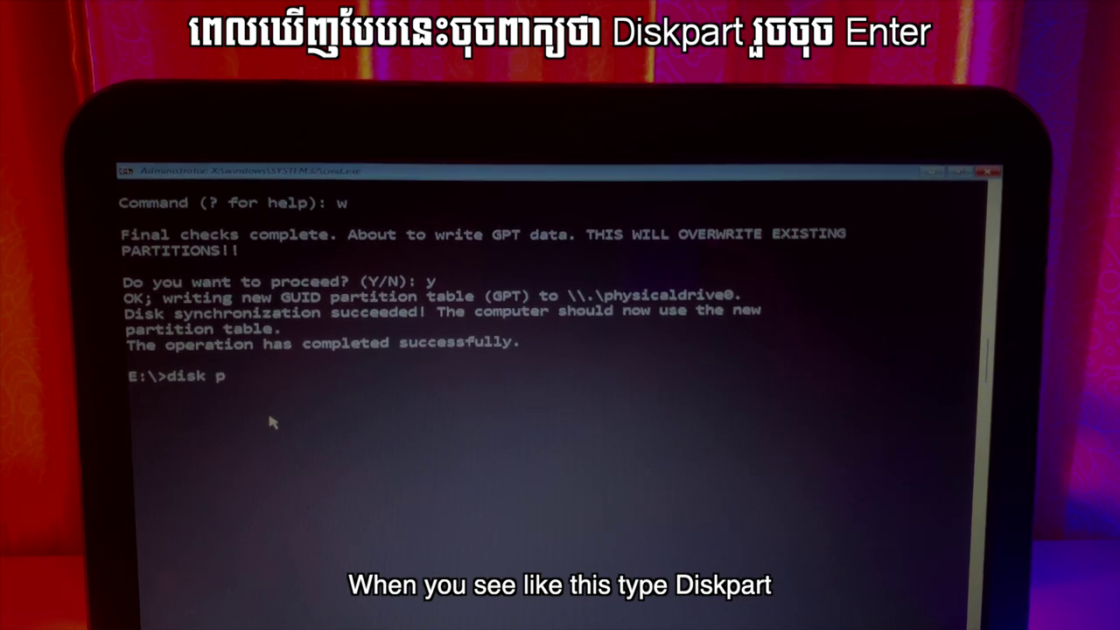
pyautogui.press('BackSpace')
pyautogui.press('BackSpace')
pyautogui.write('part')
pyautogui.press('Return')
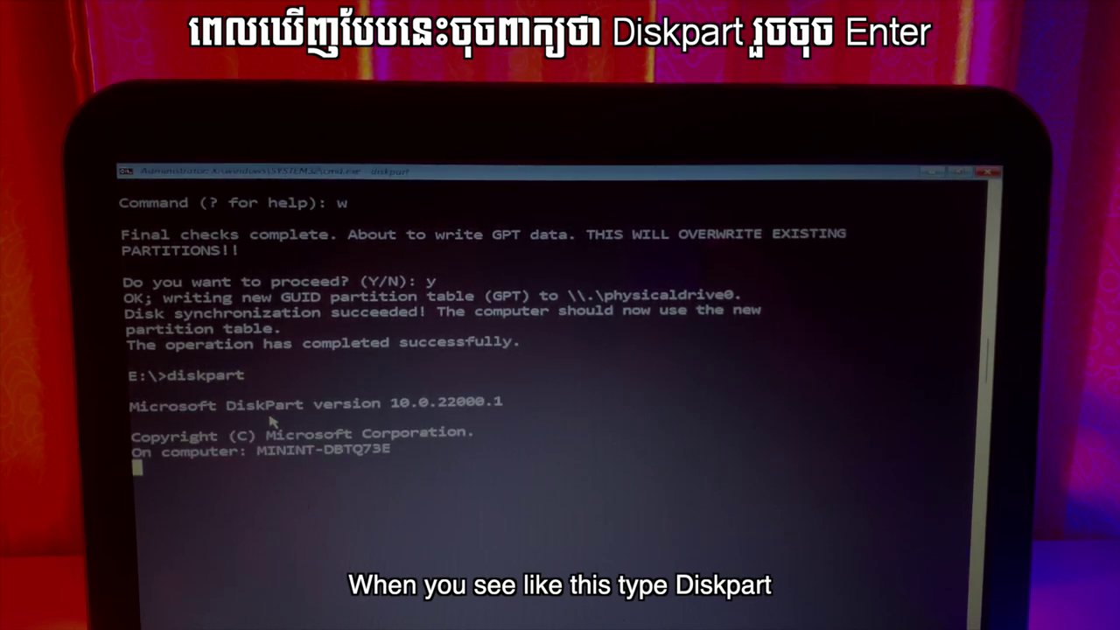
pyautogui.write('list')
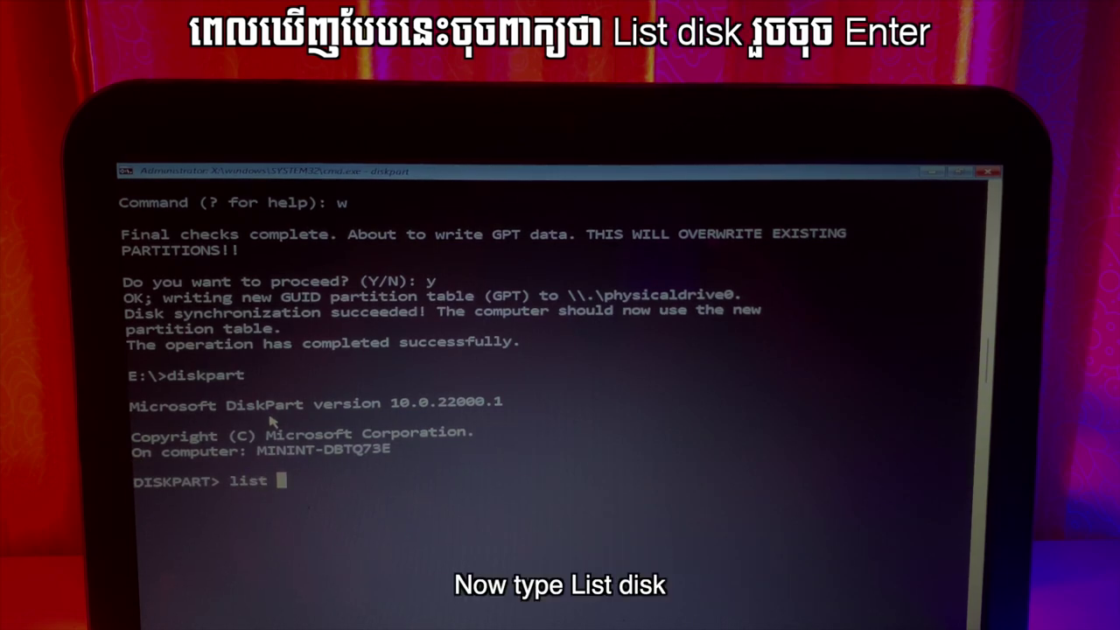
pyautogui.write('ds')
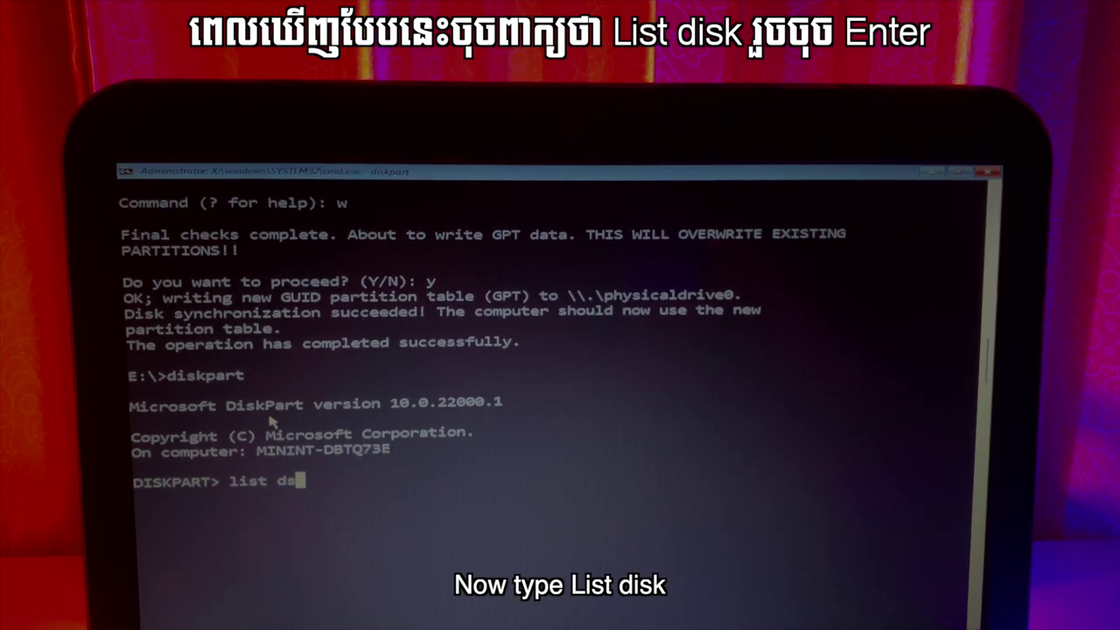
pyautogui.press('BackSpace')
pyautogui.write('isk')
pyautogui.press('Return')
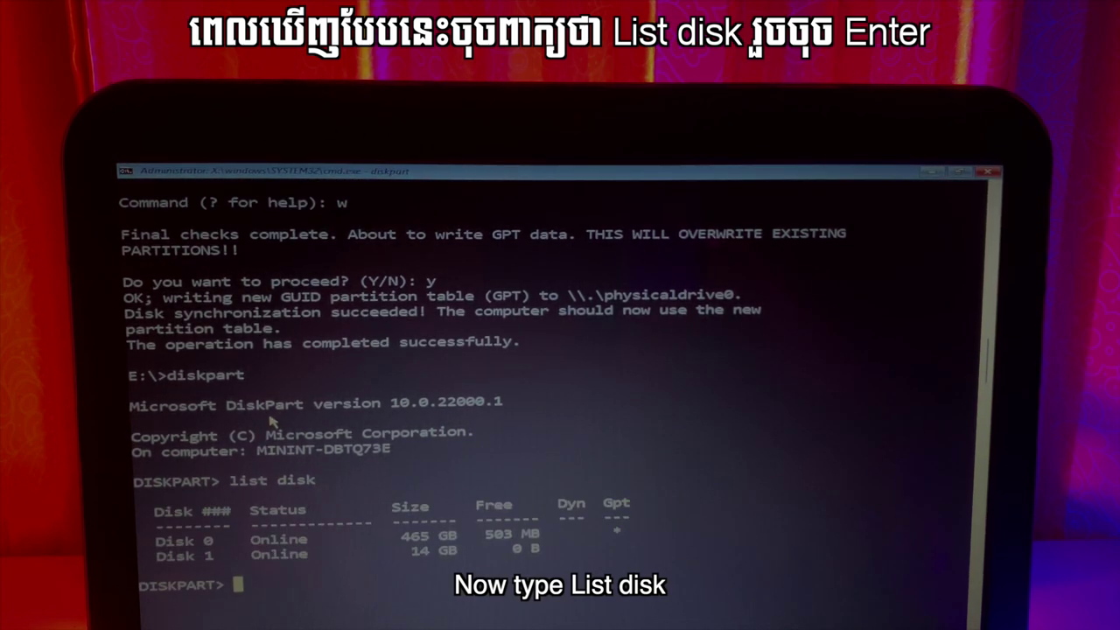
pyautogui.scroll(-6, 272, 421)
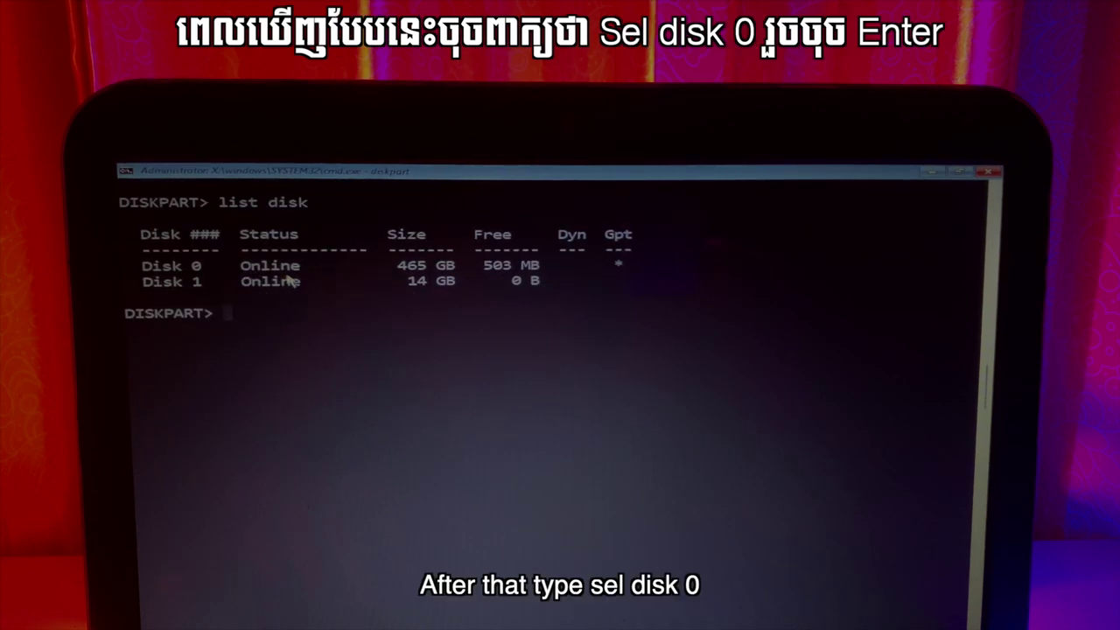
# Select Disk 0 with sel disk 0 and list its partitions.
pyautogui.write('se')
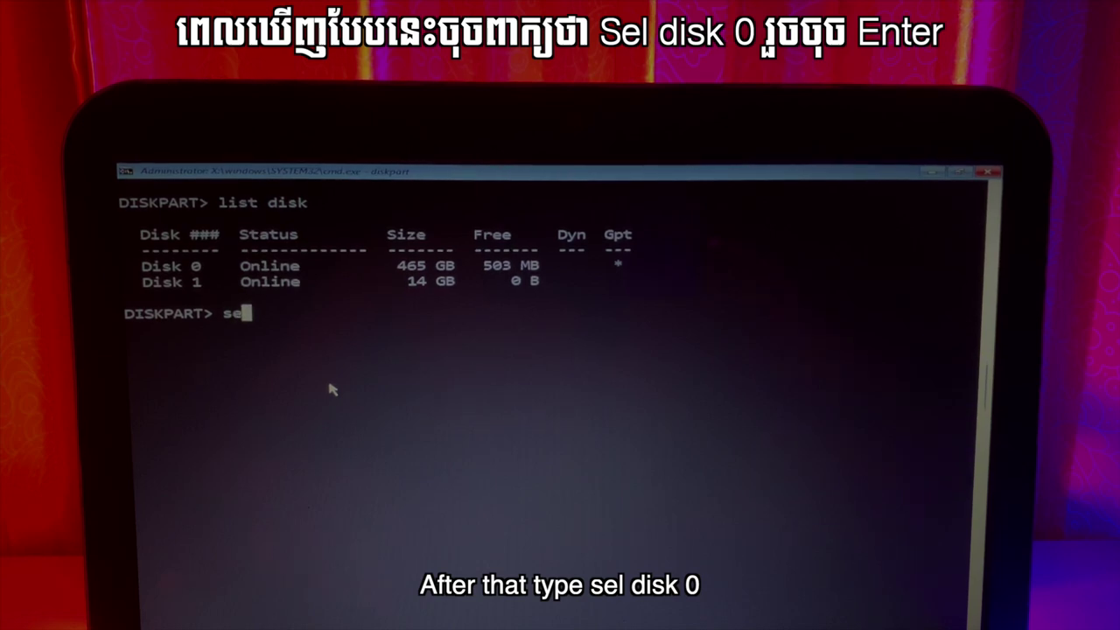
pyautogui.write('l d')
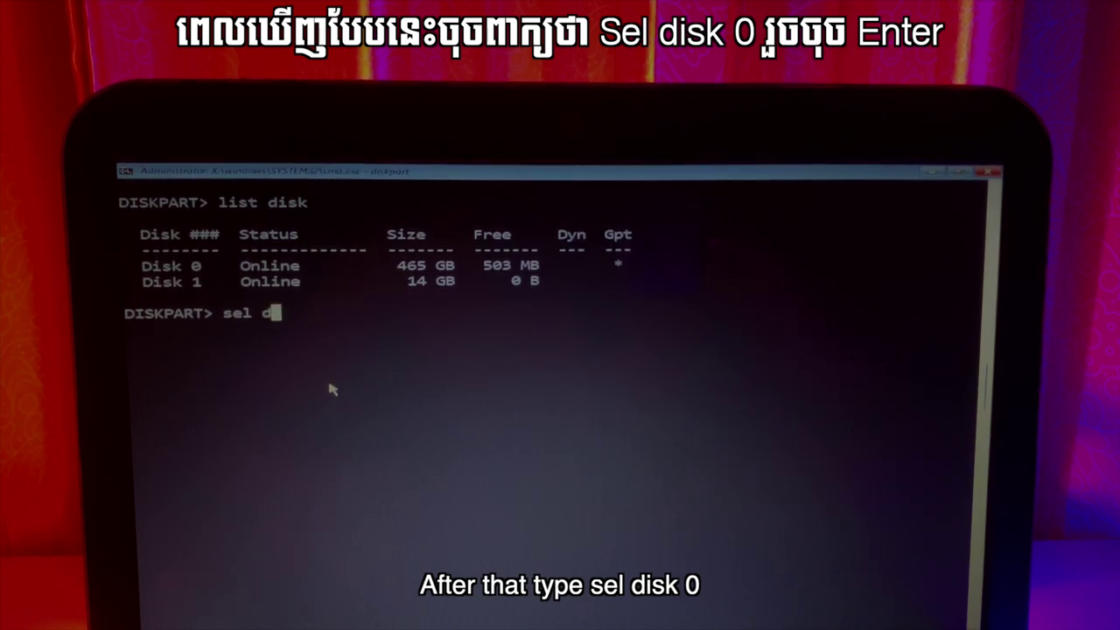
pyautogui.write('isk 0')
pyautogui.press('Return')
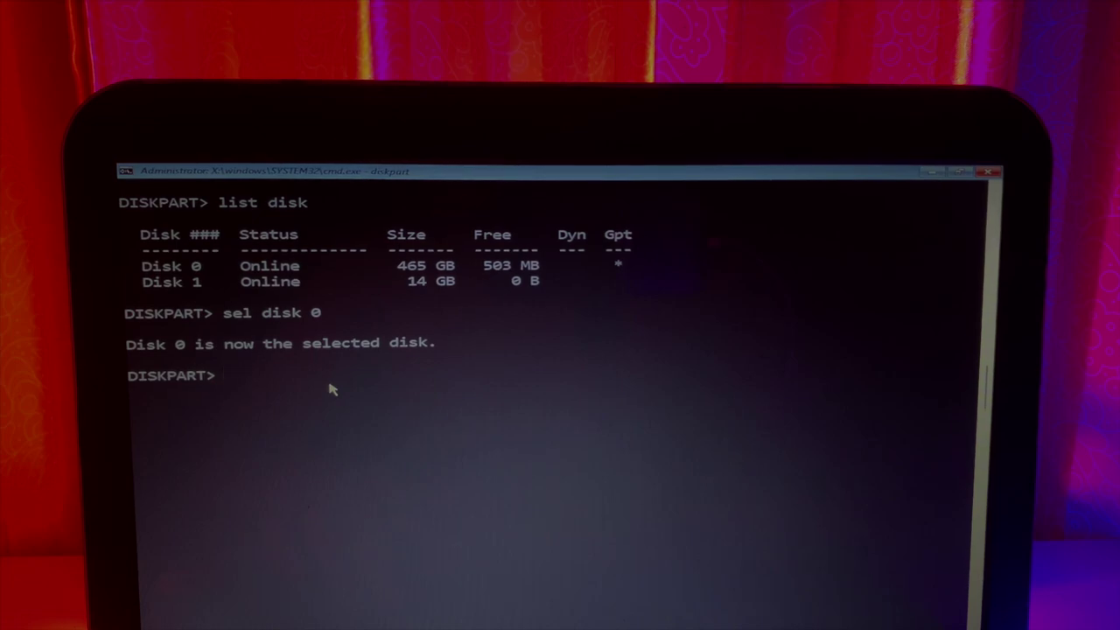
pyautogui.write('list par')
pyautogui.press('Return')
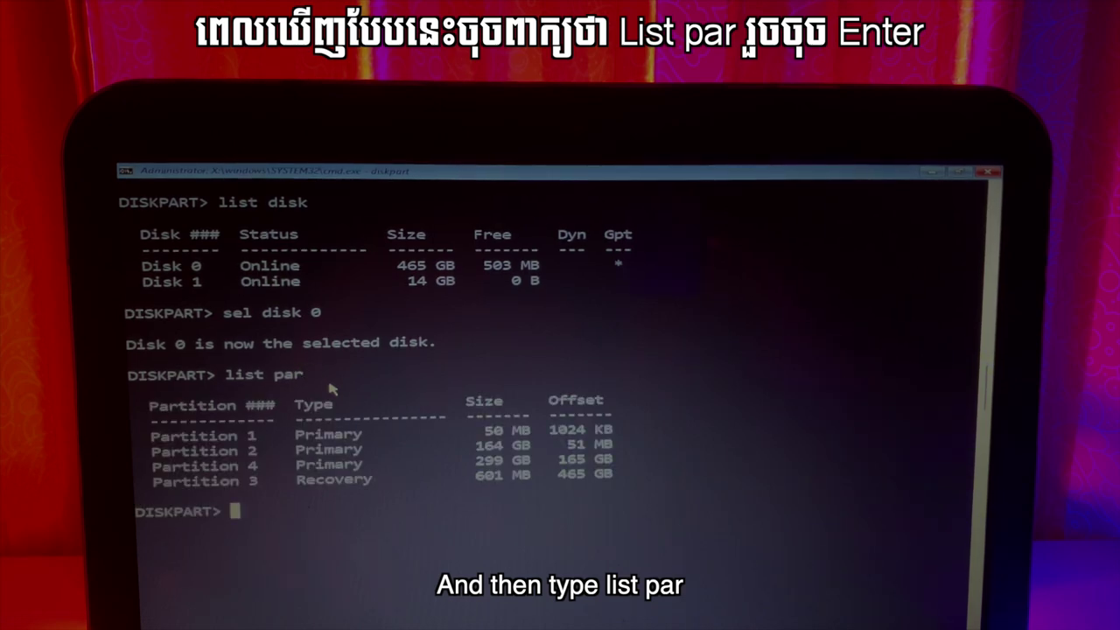
pyautogui.scroll(-5, 330, 388)
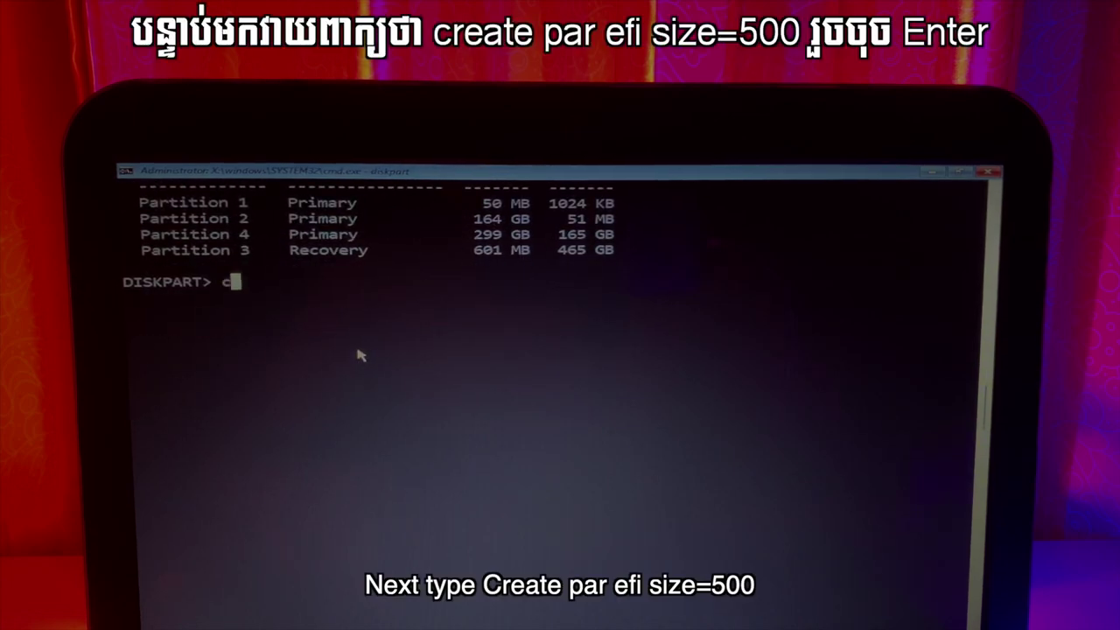
# Create a 500 MB EFI partition with create par efi size=500.
pyautogui.write('ate')
pyautogui.write(' pa')
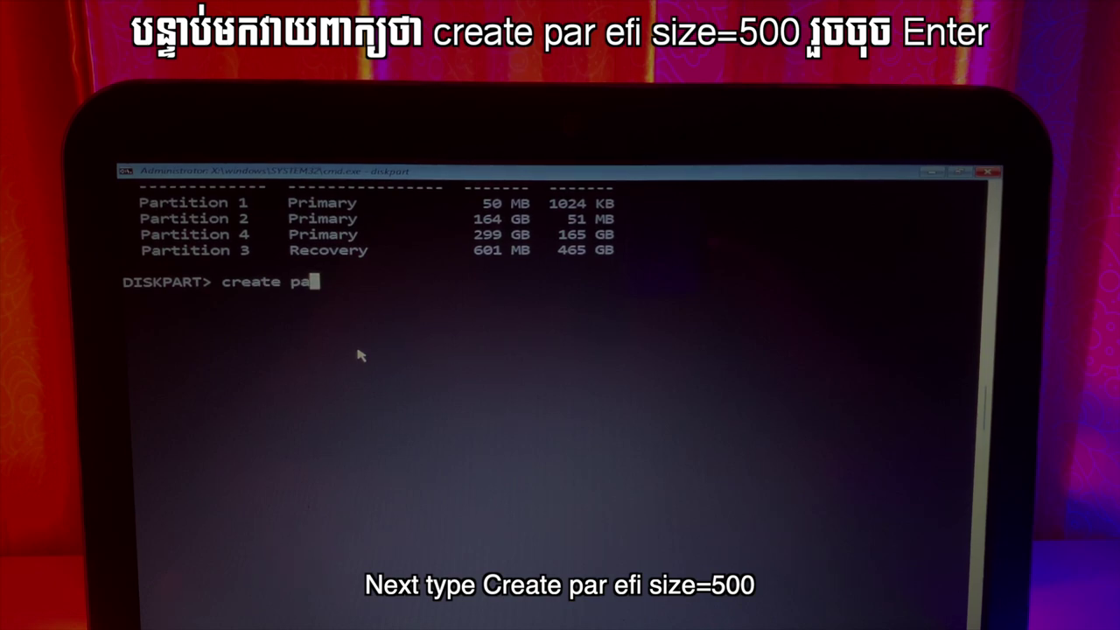
pyautogui.write('r efi size')
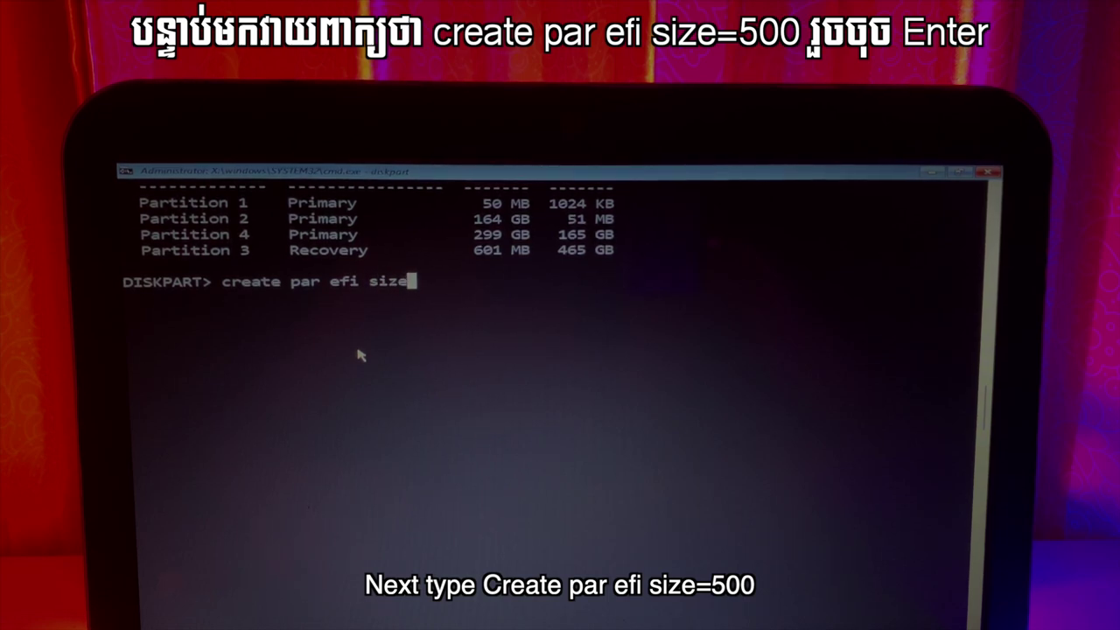
pyautogui.write('=300')
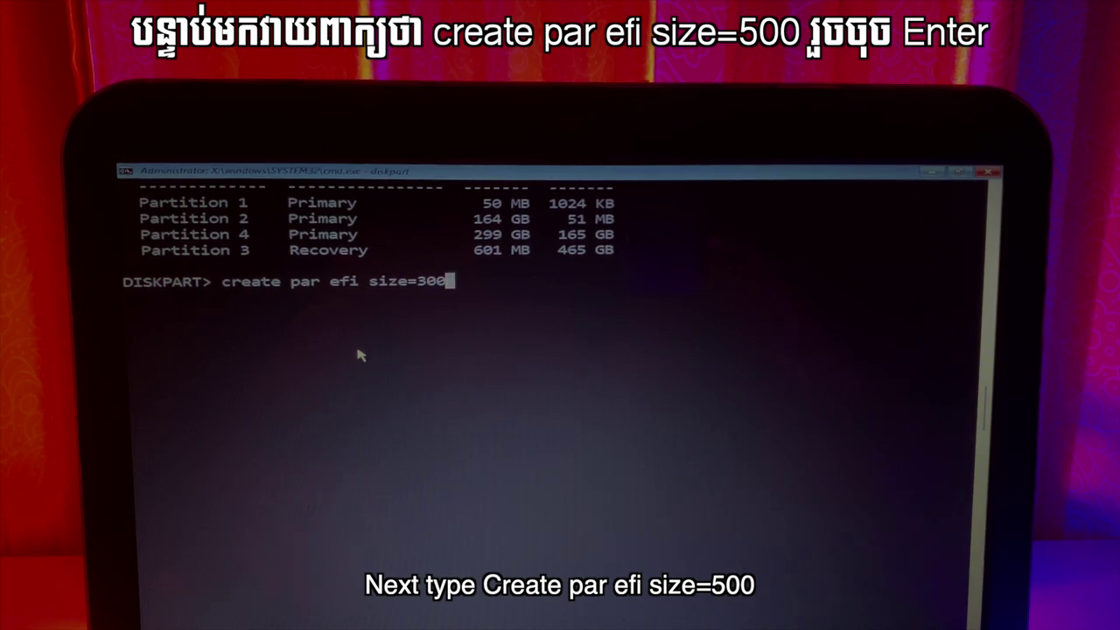
pyautogui.press('BackSpace')
pyautogui.press('BackSpace')
pyautogui.press('BackSpace')
pyautogui.write('500')
pyautogui.press('Return')
pyautogui.moveTo(126, 311); pyautogui.dragTo(665, 317)
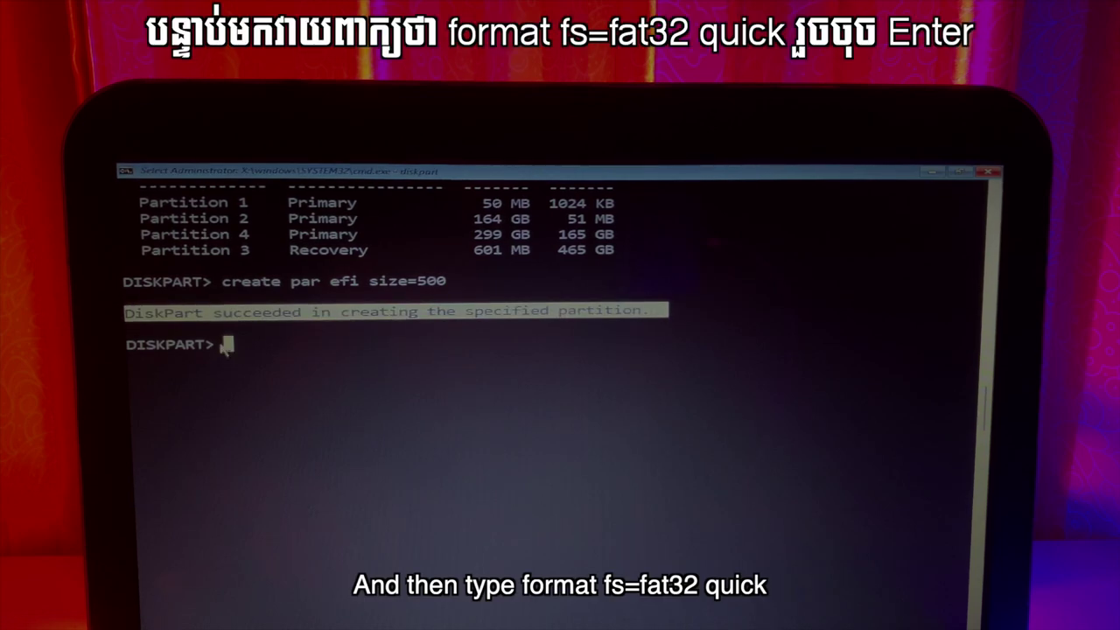
# Quick-format the new EFI partition as FAT32.
pyautogui.click(262, 375)
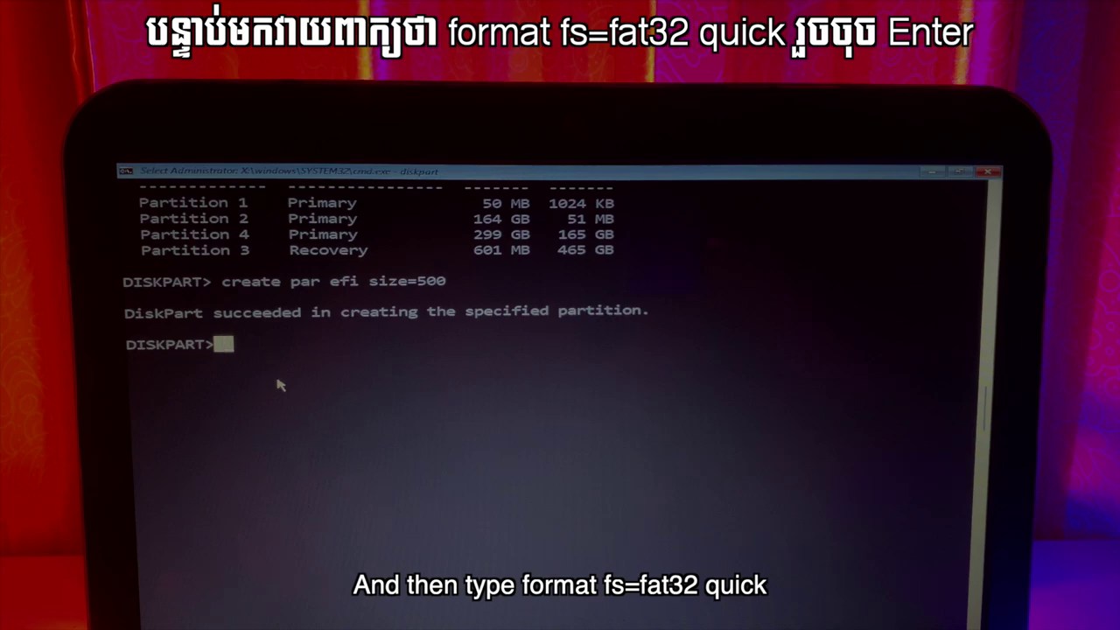
pyautogui.write('forma')
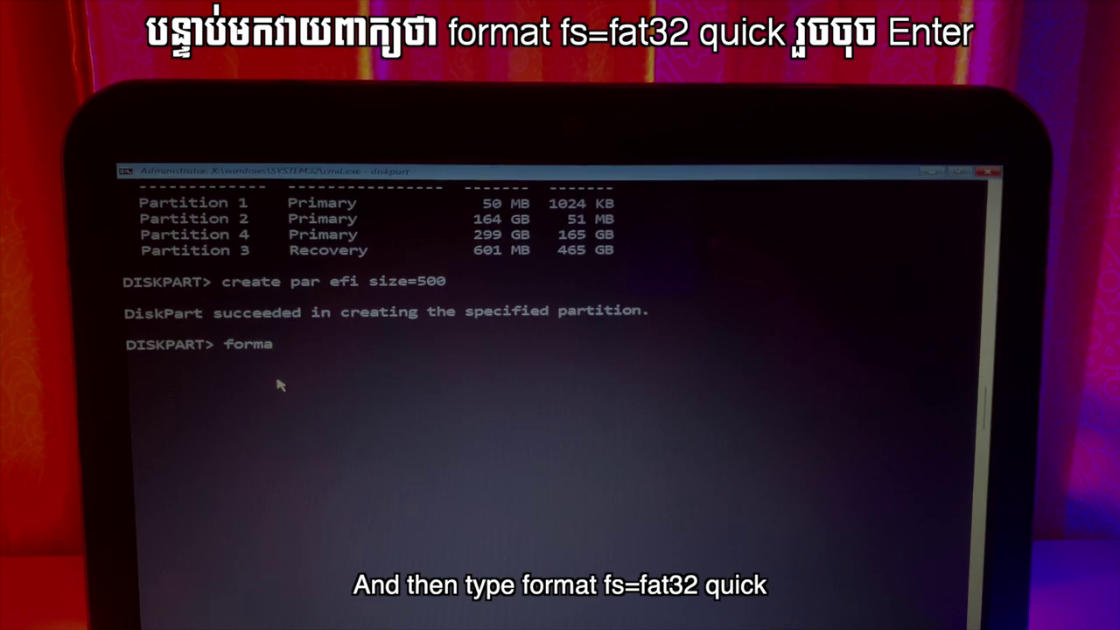
pyautogui.write('t fs=fat ')
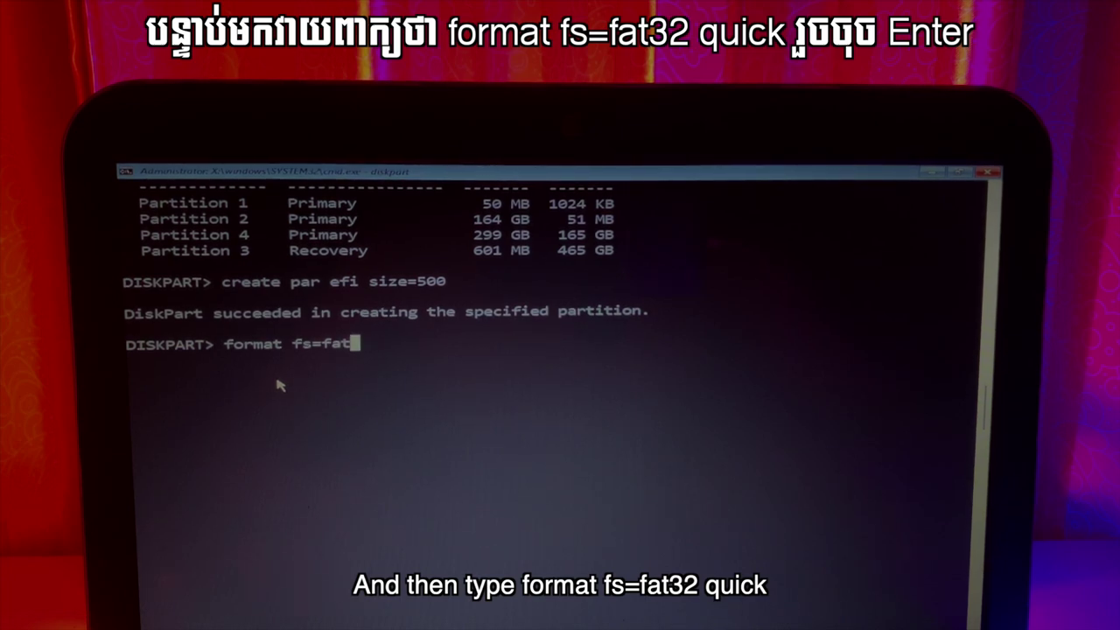
pyautogui.write('32 quick')
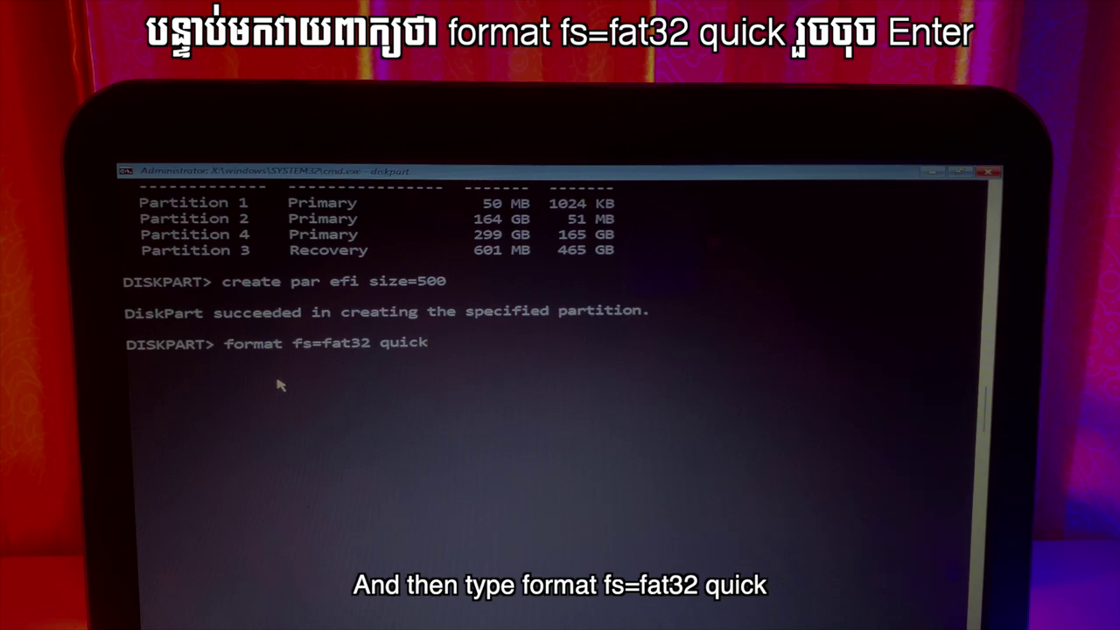
pyautogui.press('Return')
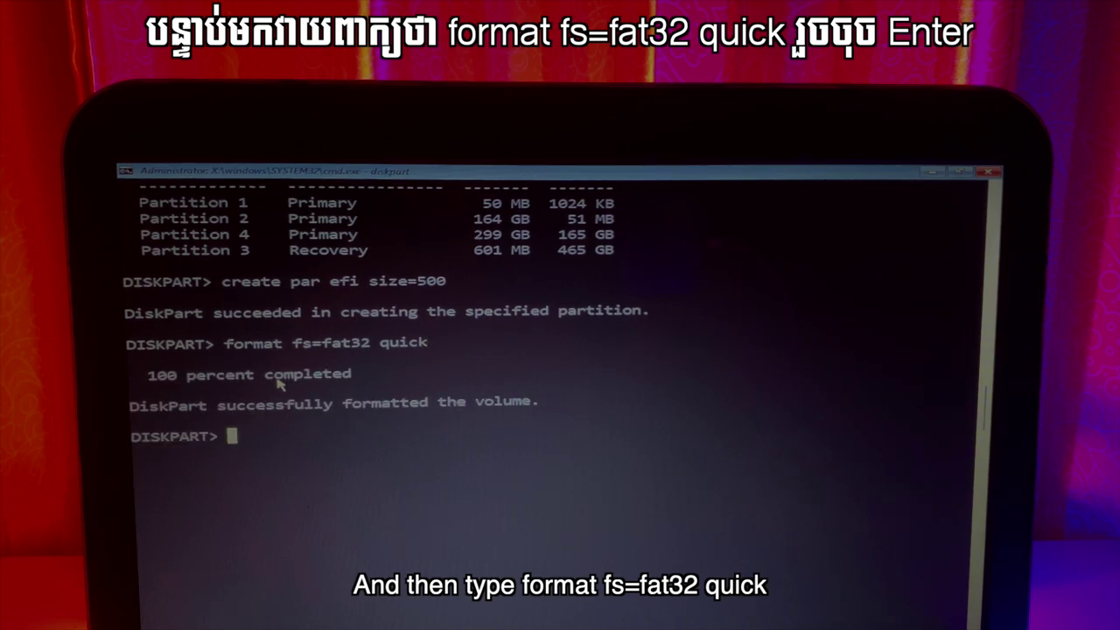
pyautogui.scroll(-3, 280, 385)
pyautogui.moveTo(143, 236); pyautogui.dragTo(218, 238)
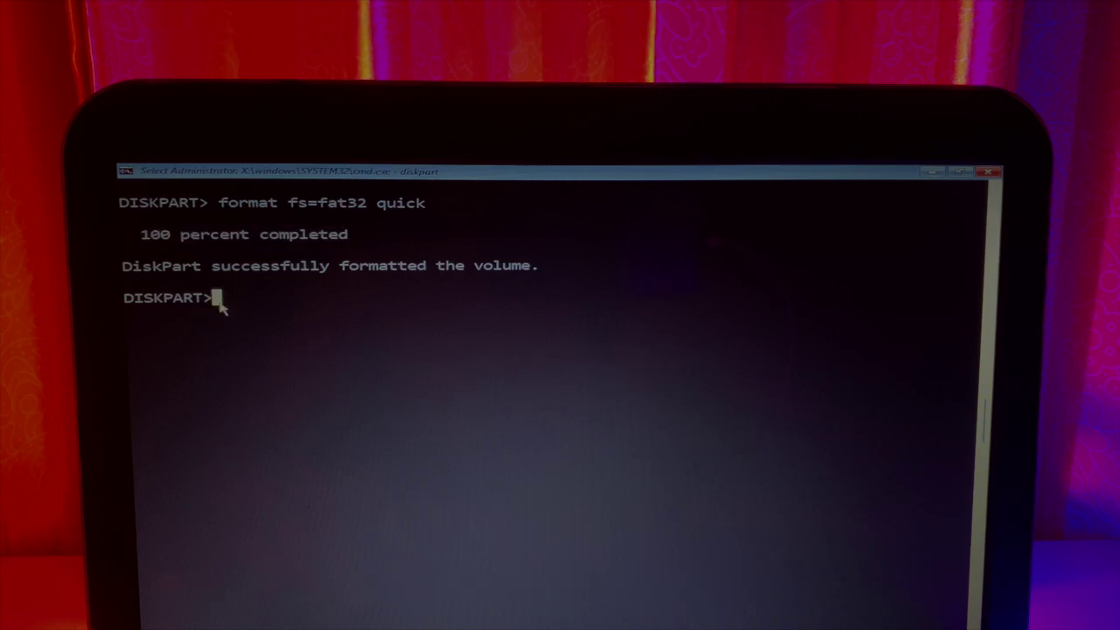
# Assign drive letter N to the EFI partition with assign letter=N.
pyautogui.write('as')
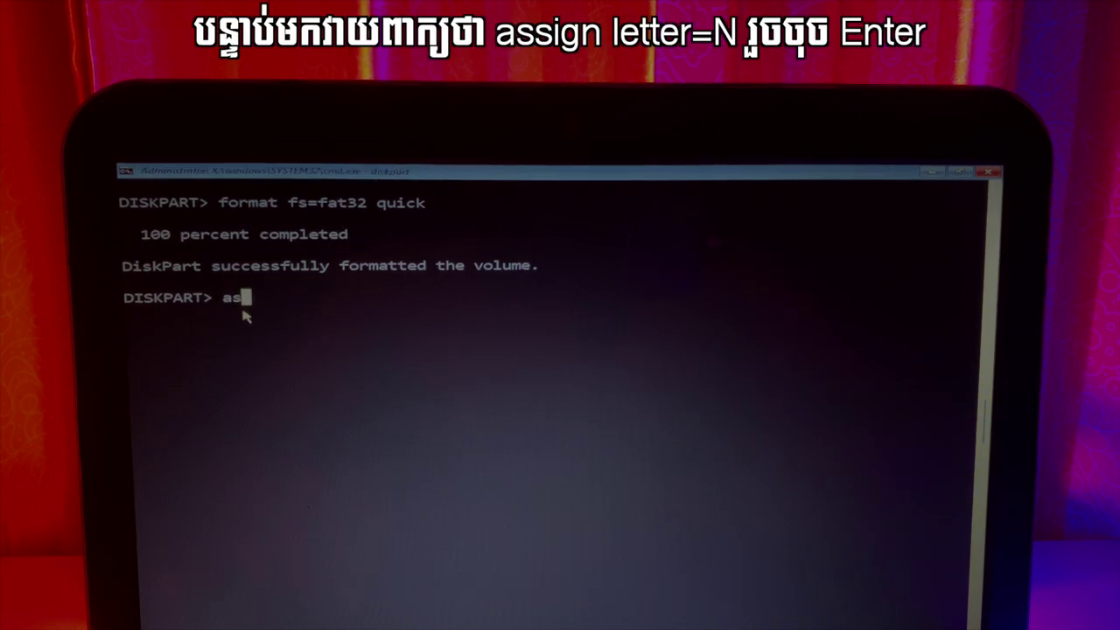
pyautogui.write('sign')
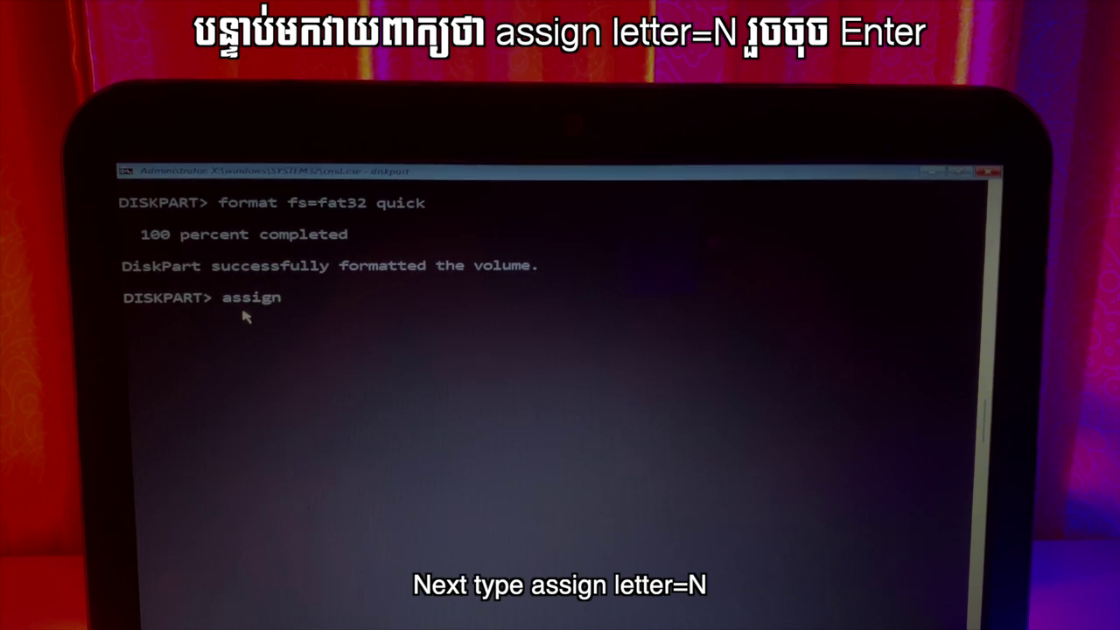
pyautogui.write(' letter=N')
pyautogui.press('Return')
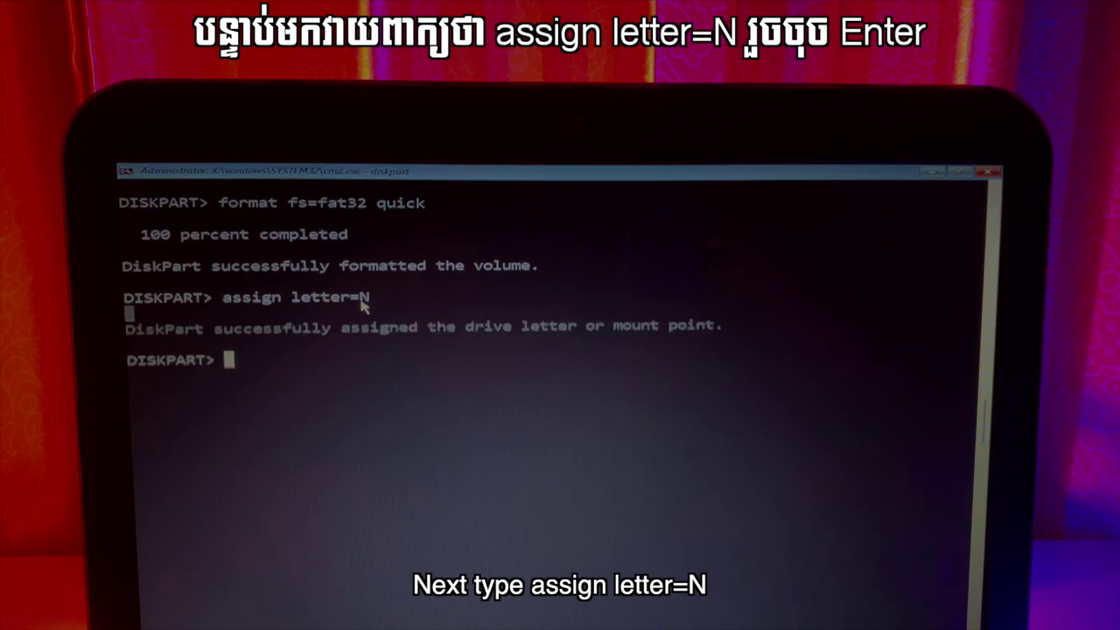
pyautogui.click(361, 300)
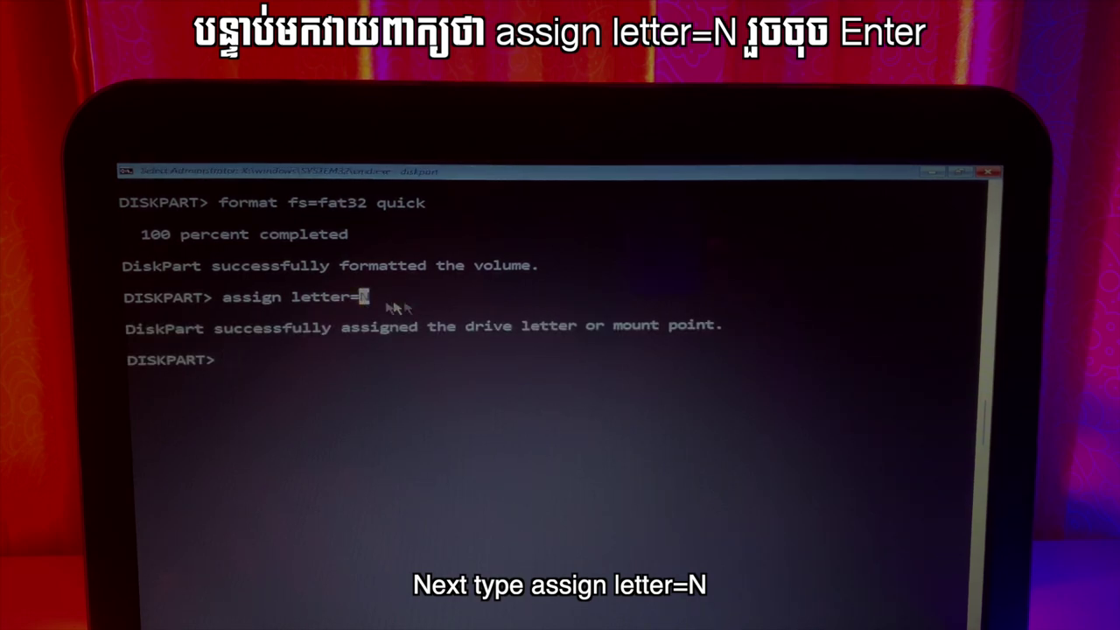
pyautogui.click(233, 364)
# Run list vol and check the N: EFI and E: Windows volume rows.
pyautogui.write('lis')
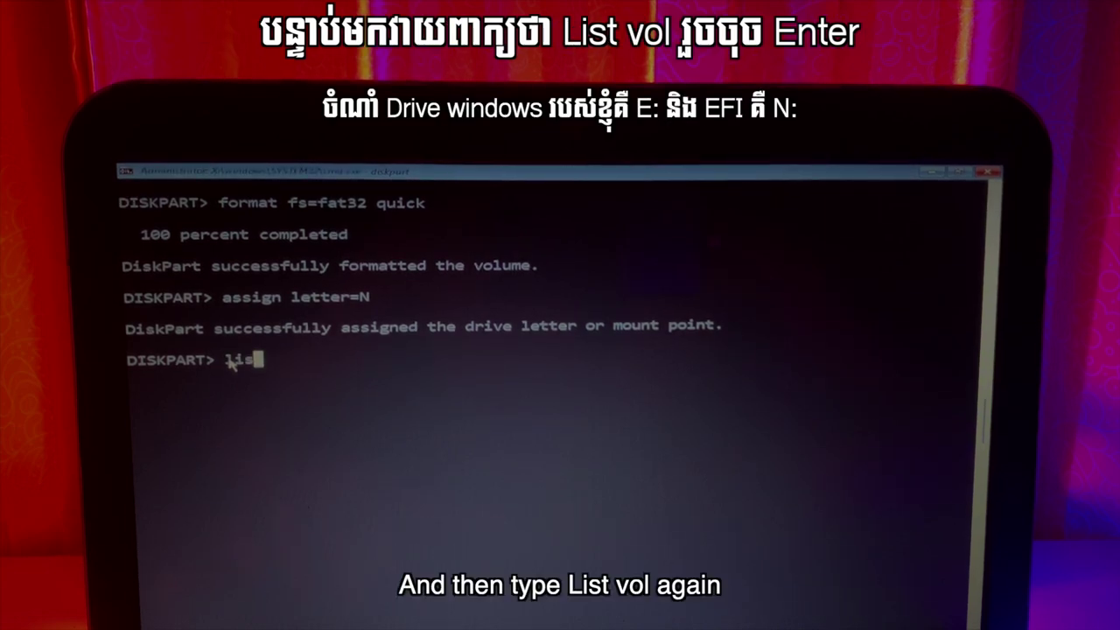
pyautogui.write('t')
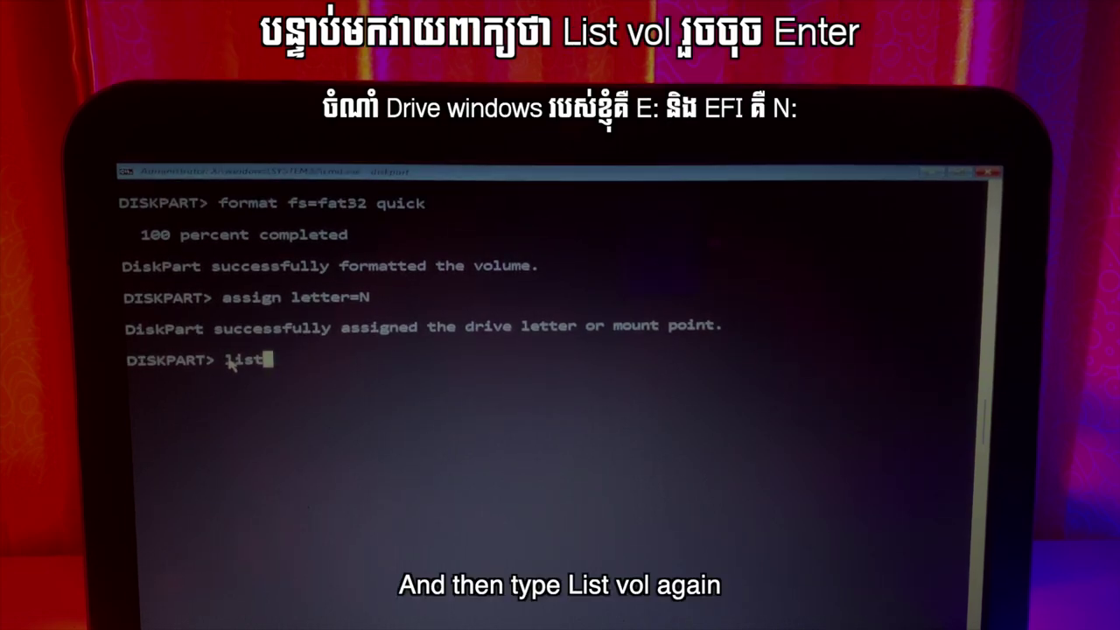
pyautogui.write(' vol')
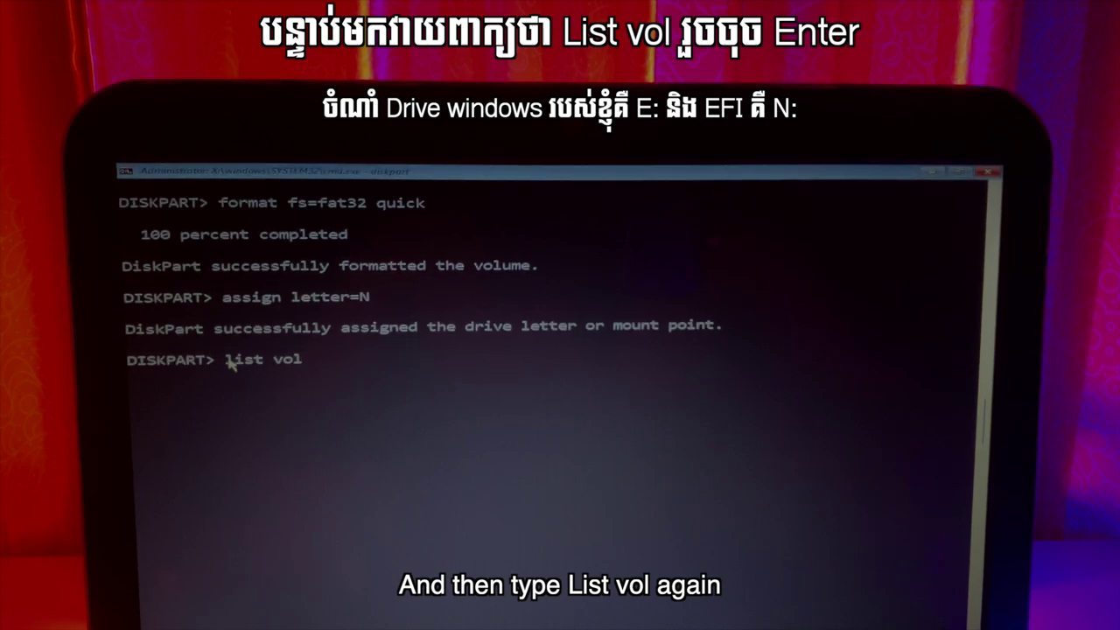
pyautogui.press('Return')
pyautogui.scroll(-5, 229, 364)
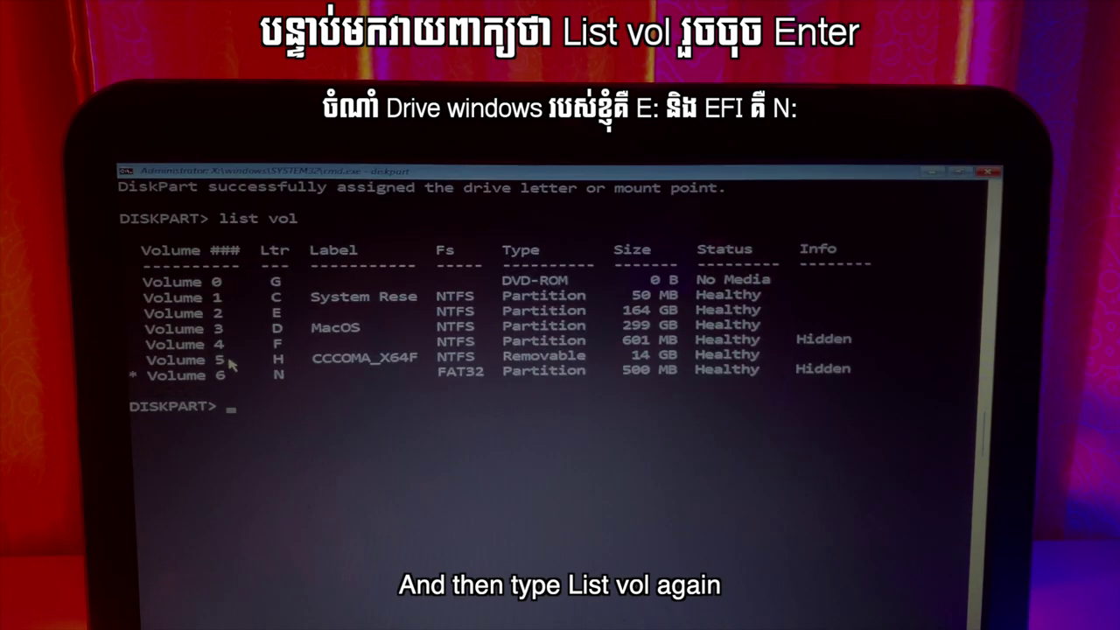
pyautogui.scroll(2, 233, 365)
pyautogui.moveTo(149, 376); pyautogui.dragTo(851, 374)
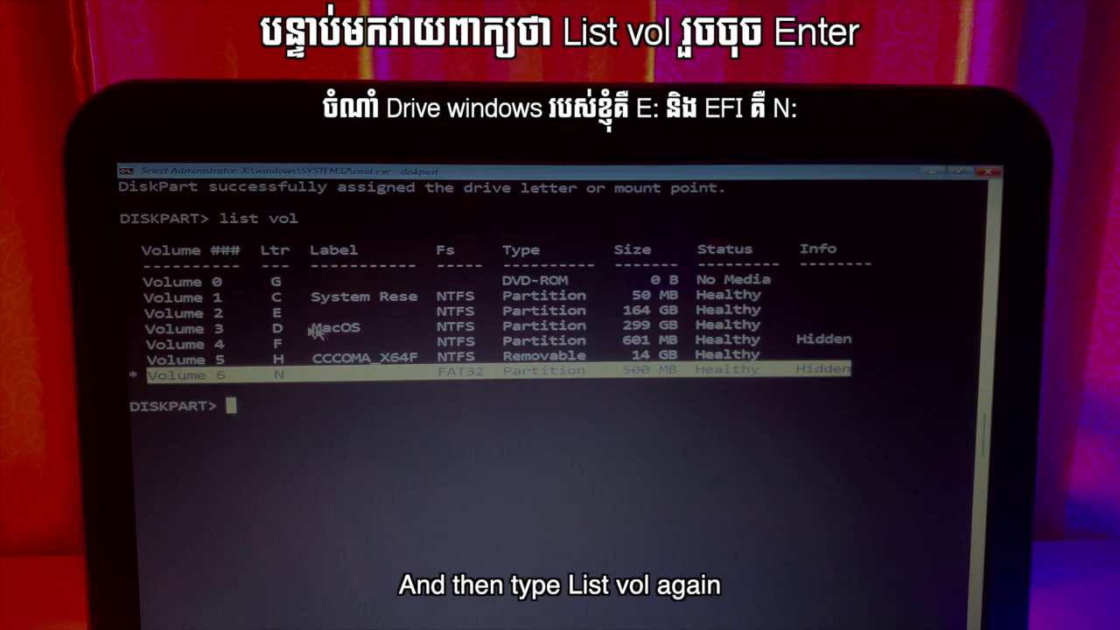
pyautogui.click(618, 310)
pyautogui.moveTo(276, 312); pyautogui.dragTo(682, 315)
pyautogui.click(652, 310)
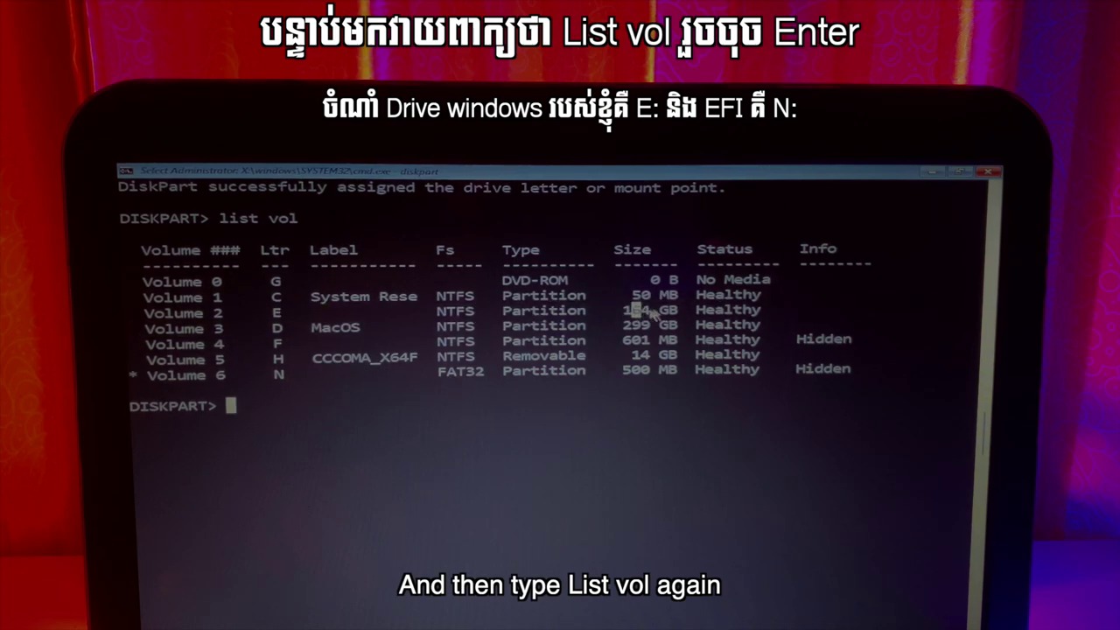
# Re-check the 500 MB FAT32 N: and Windows E: volumes, then exit DiskPart.
pyautogui.click(278, 375)
pyautogui.click(225, 406)
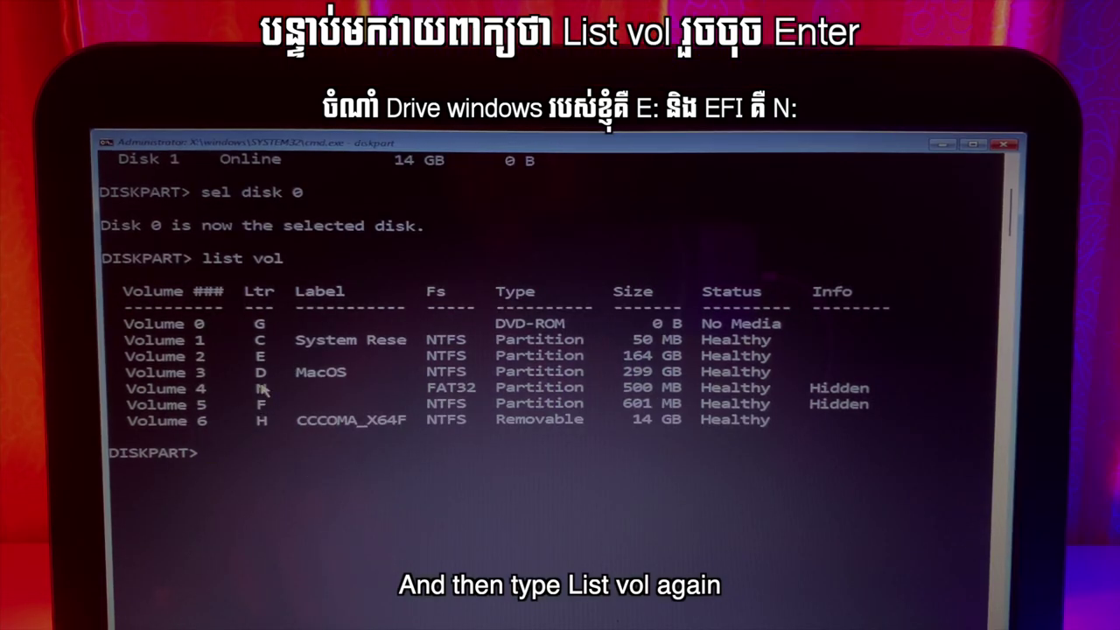
pyautogui.moveTo(132, 394); pyautogui.dragTo(866, 398)
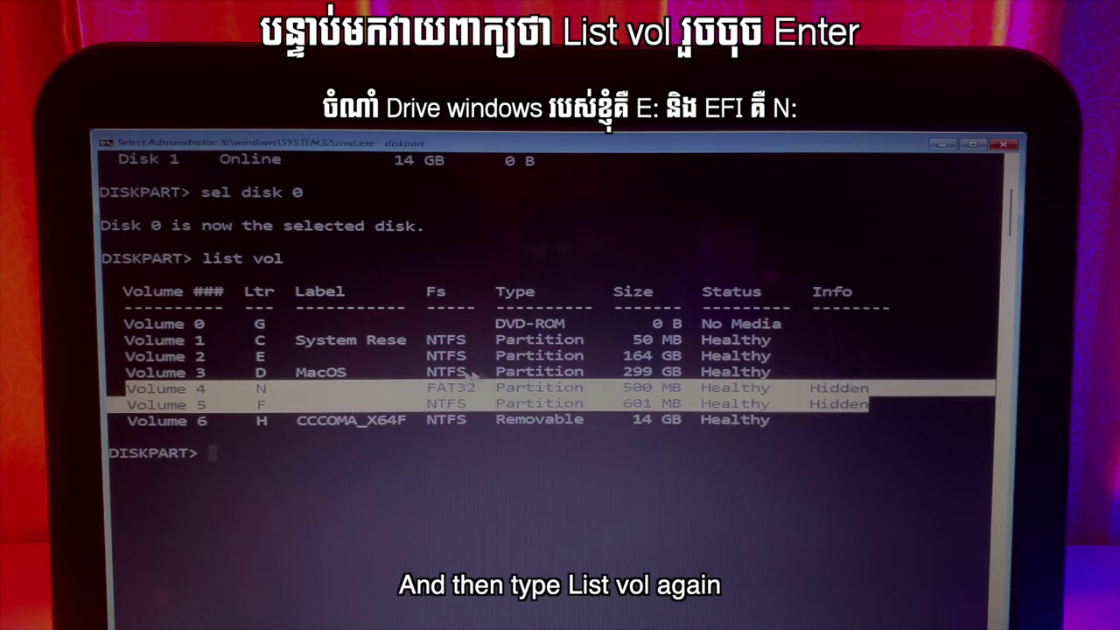
pyautogui.click(350, 388)
pyautogui.moveTo(254, 392); pyautogui.dragTo(660, 394)
pyautogui.click(656, 390)
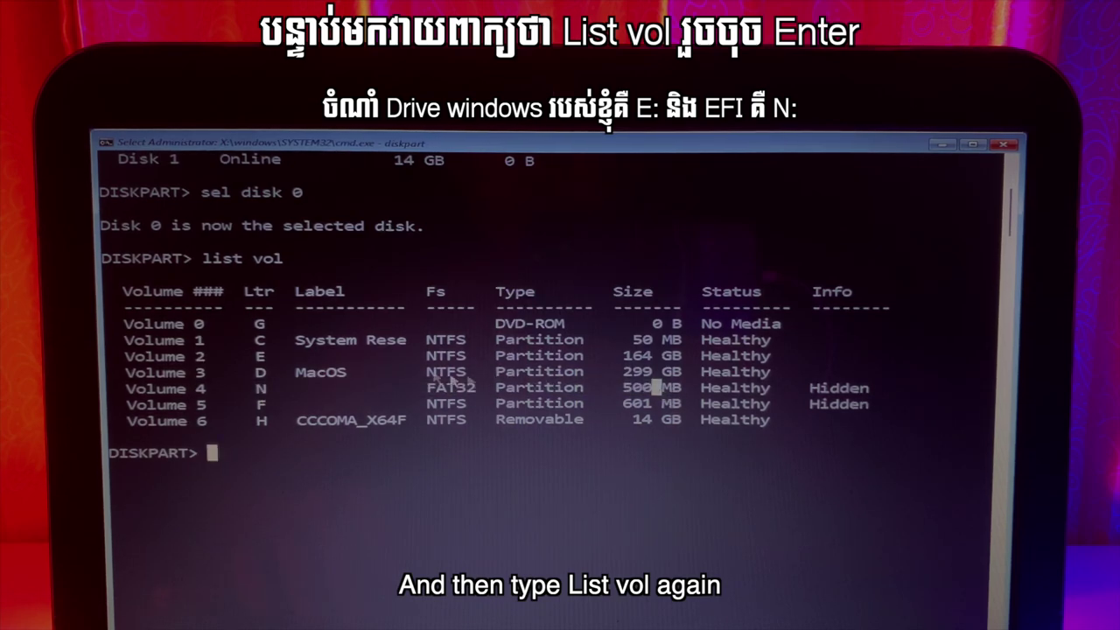
pyautogui.moveTo(123, 357)
pyautogui.mouseDown()
pyautogui.moveTo(494, 372)
pyautogui.moveTo(770, 358)
pyautogui.mouseUp()
pyautogui.rightClick(262, 358)
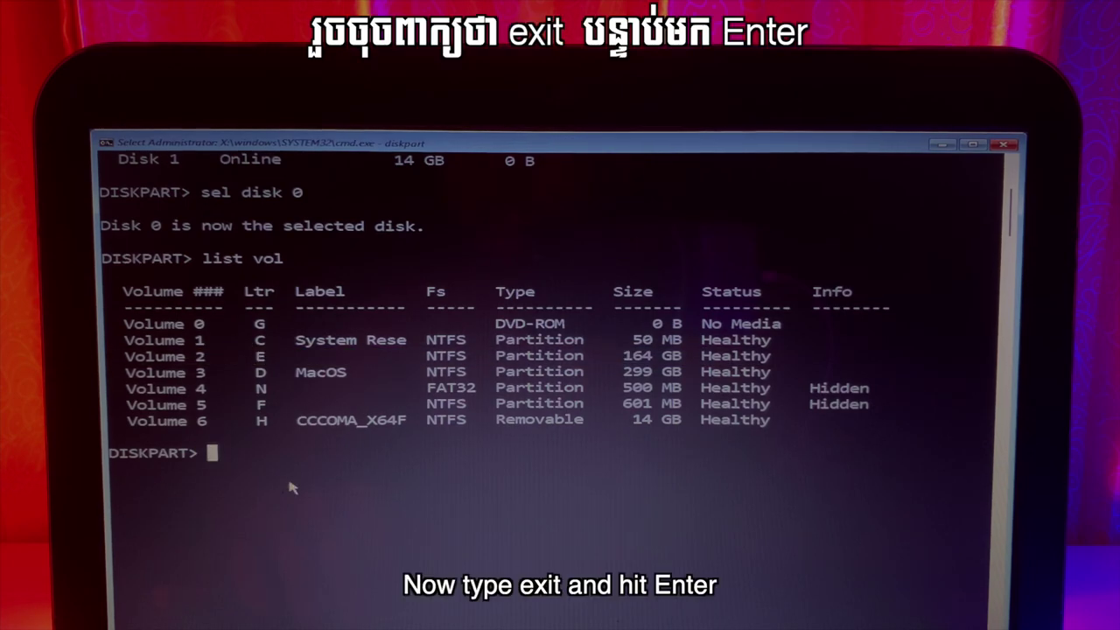
pyautogui.write('exit')
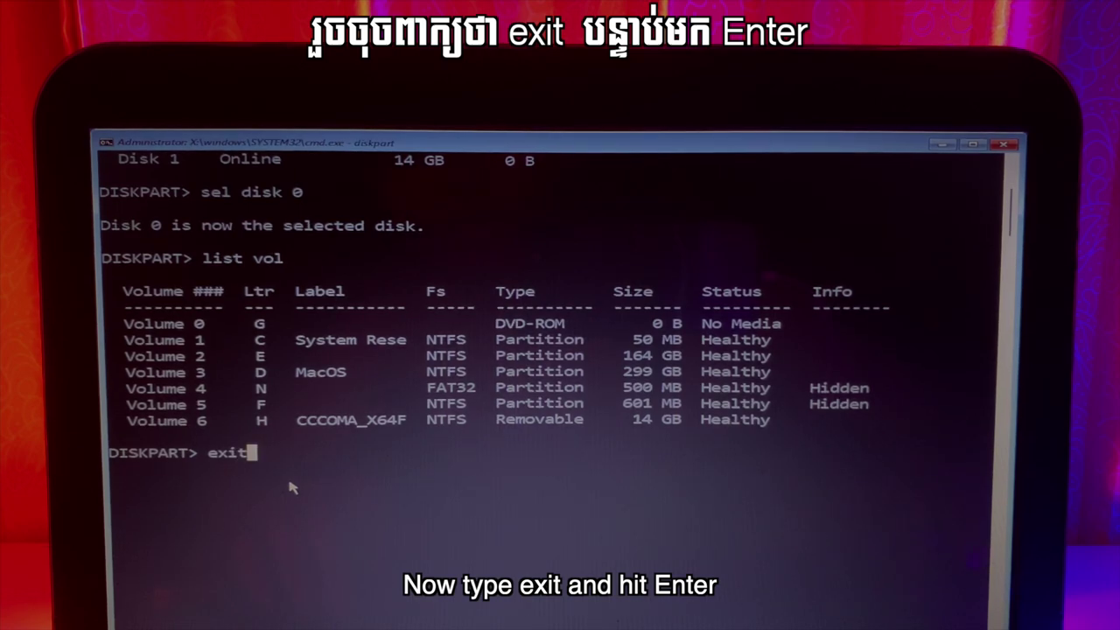
pyautogui.press('Return')
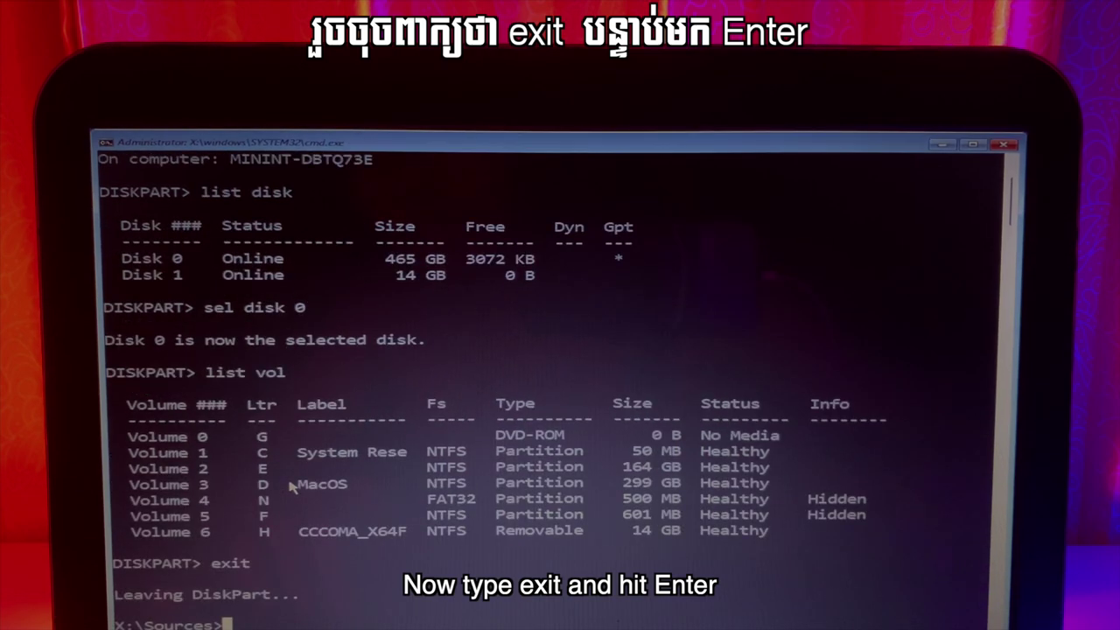
pyautogui.scroll(-7, 293, 487)
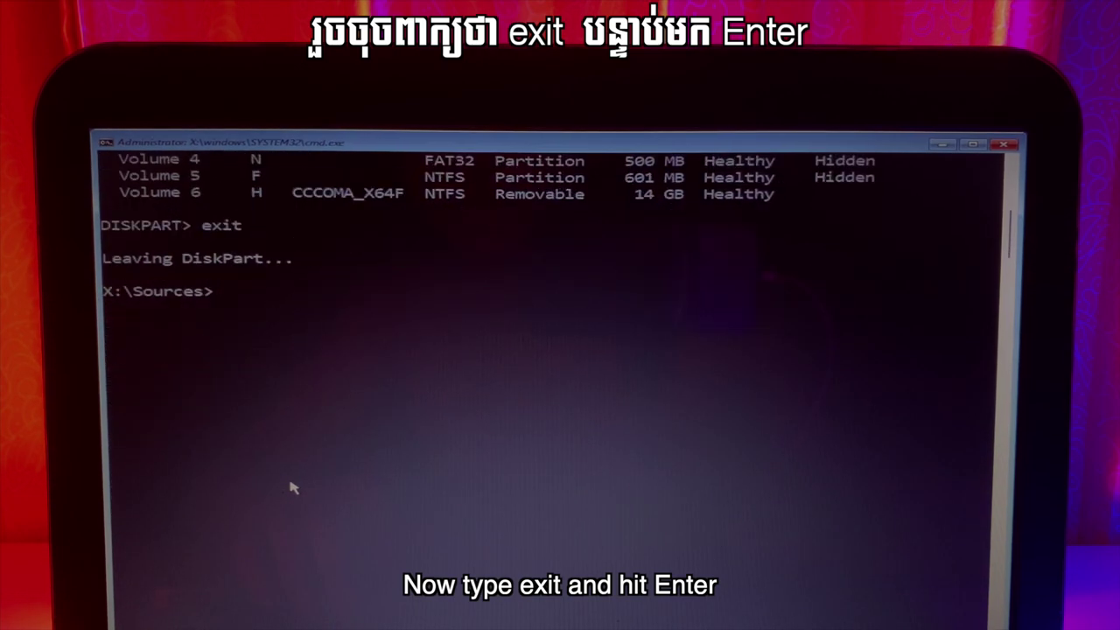
# Enter 'bcdboot E:\windows /s N: /f all' at the X:\Sources prompt without running it.
pyautogui.write('bc')
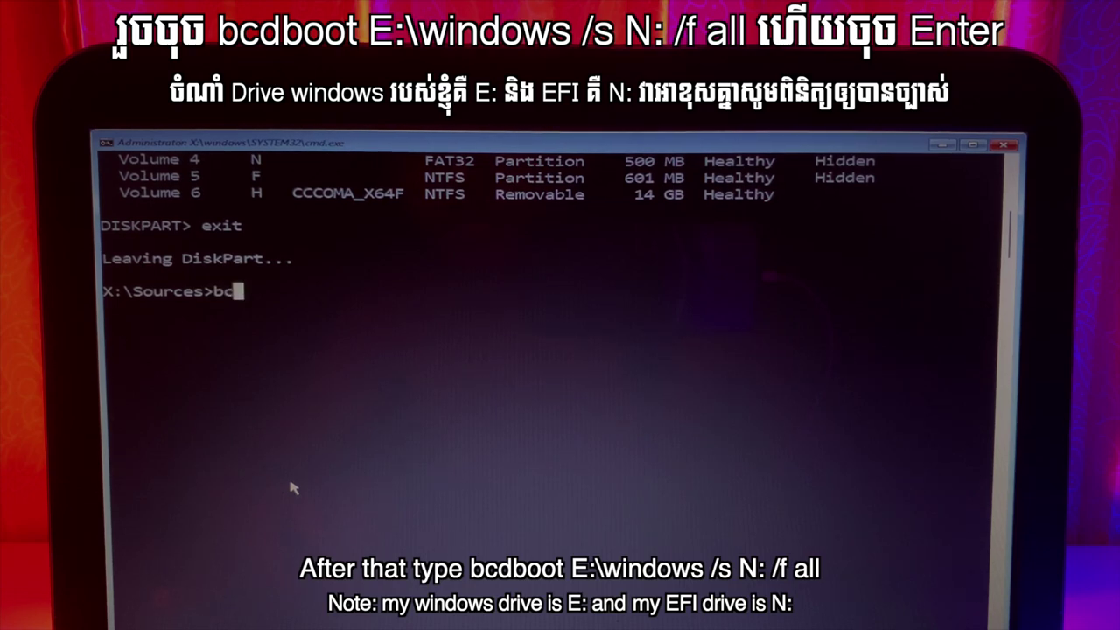
pyautogui.write('de')
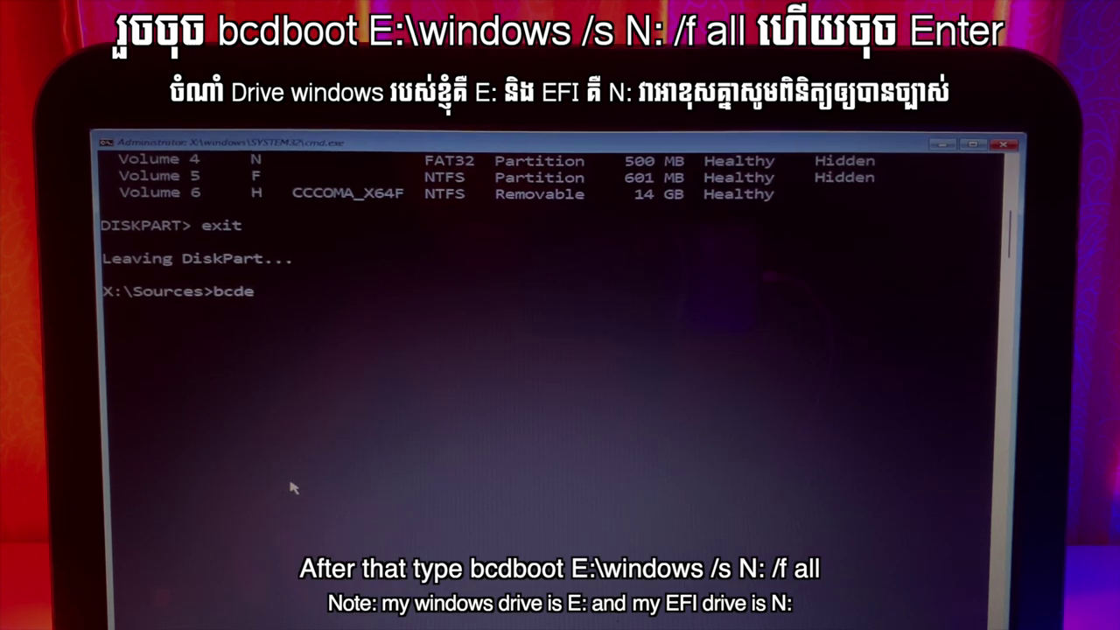
pyautogui.press('BackSpace')
pyautogui.write('boot')
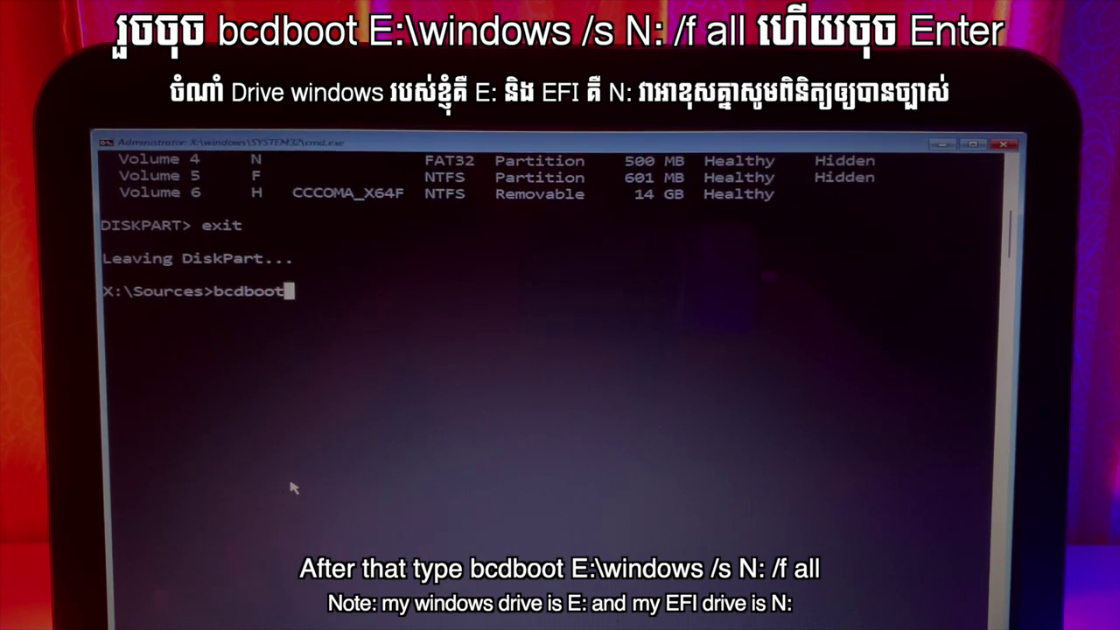
pyautogui.write(' E:')
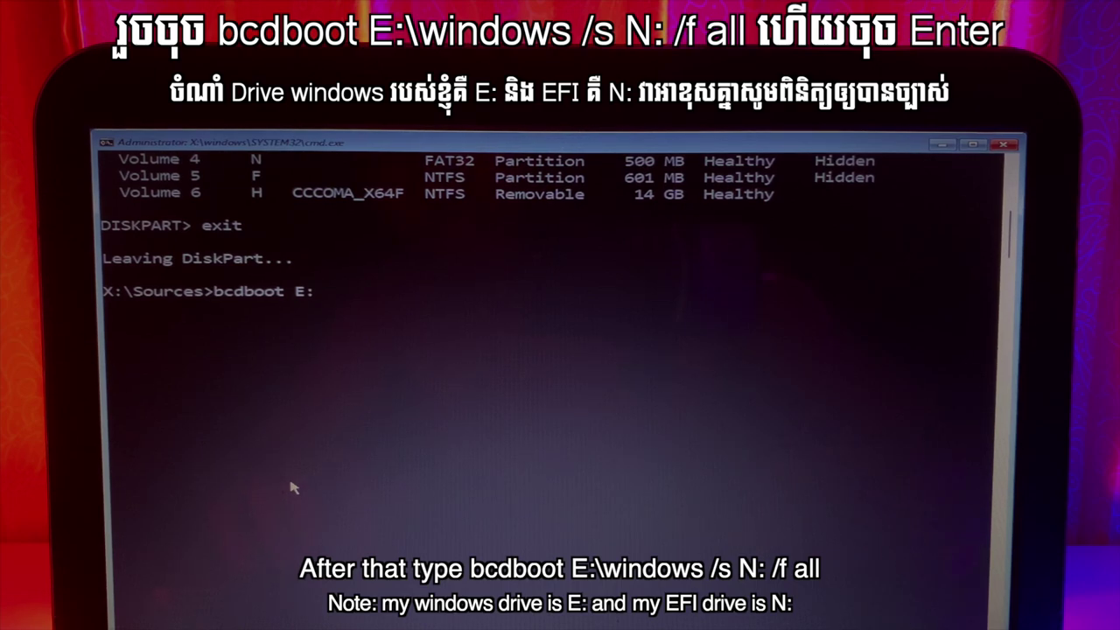
pyautogui.scroll(3, 300, 400)
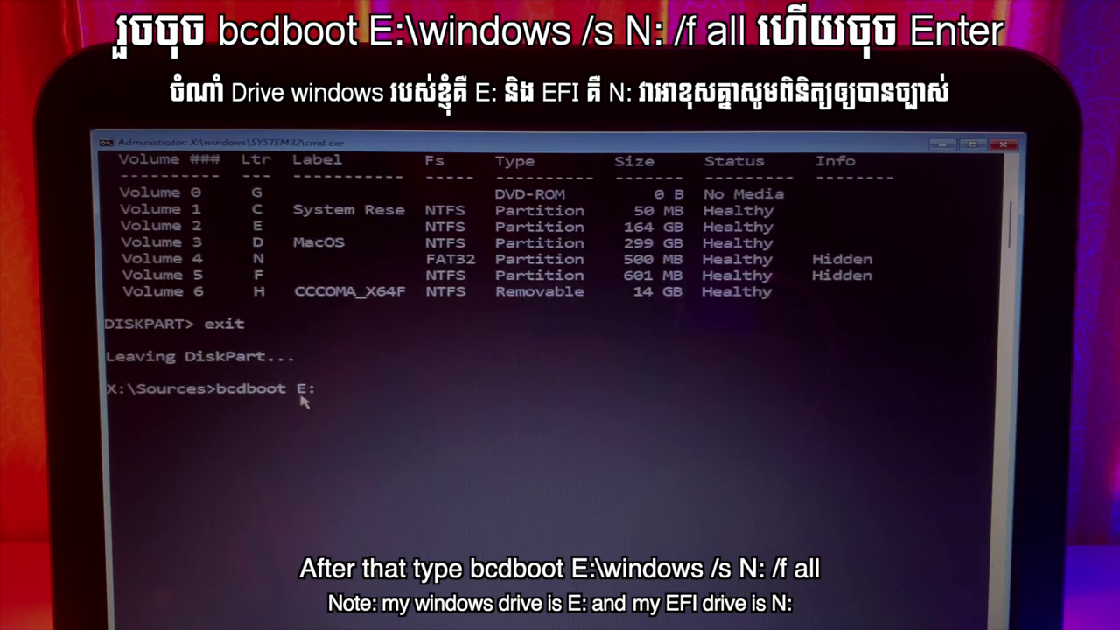
pyautogui.moveTo(127, 278); pyautogui.dragTo(672, 281)
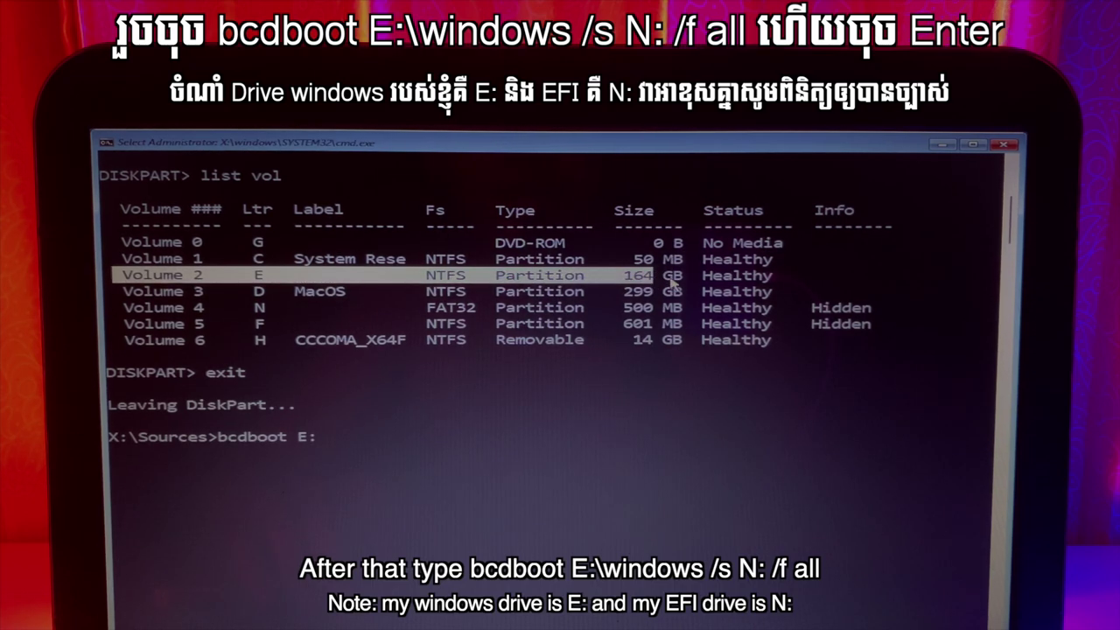
pyautogui.click(321, 439)
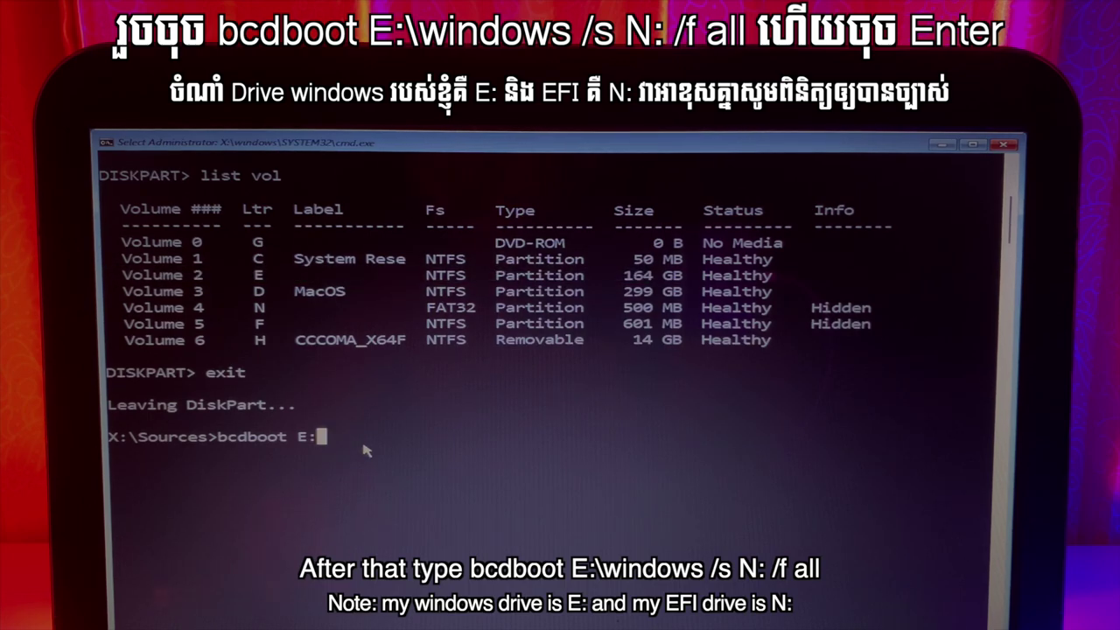
pyautogui.write('\\w')
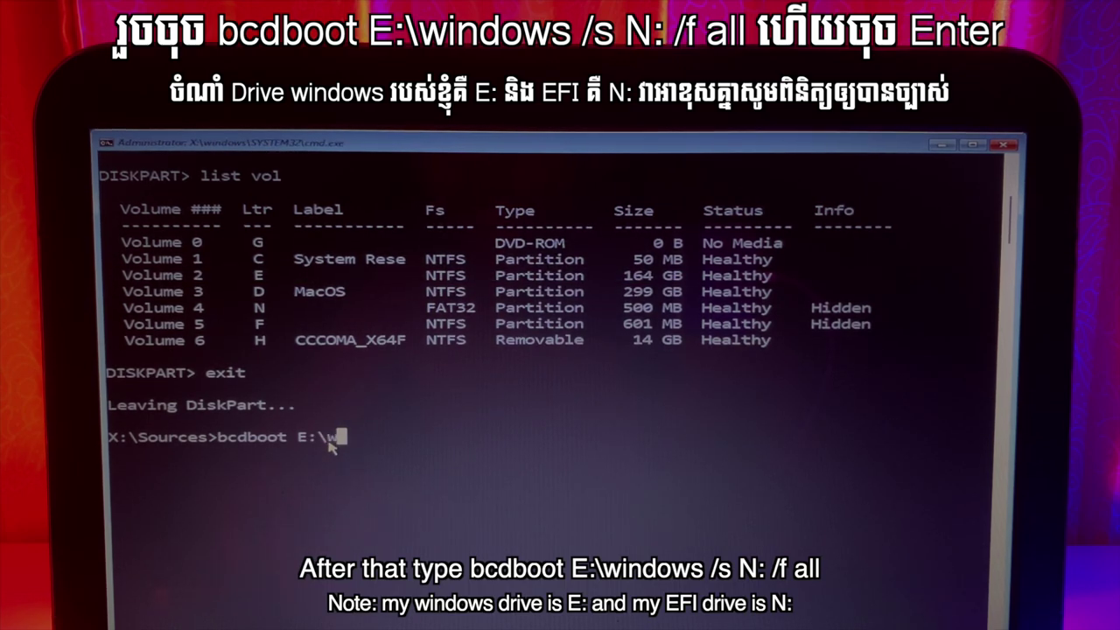
pyautogui.write('indo')
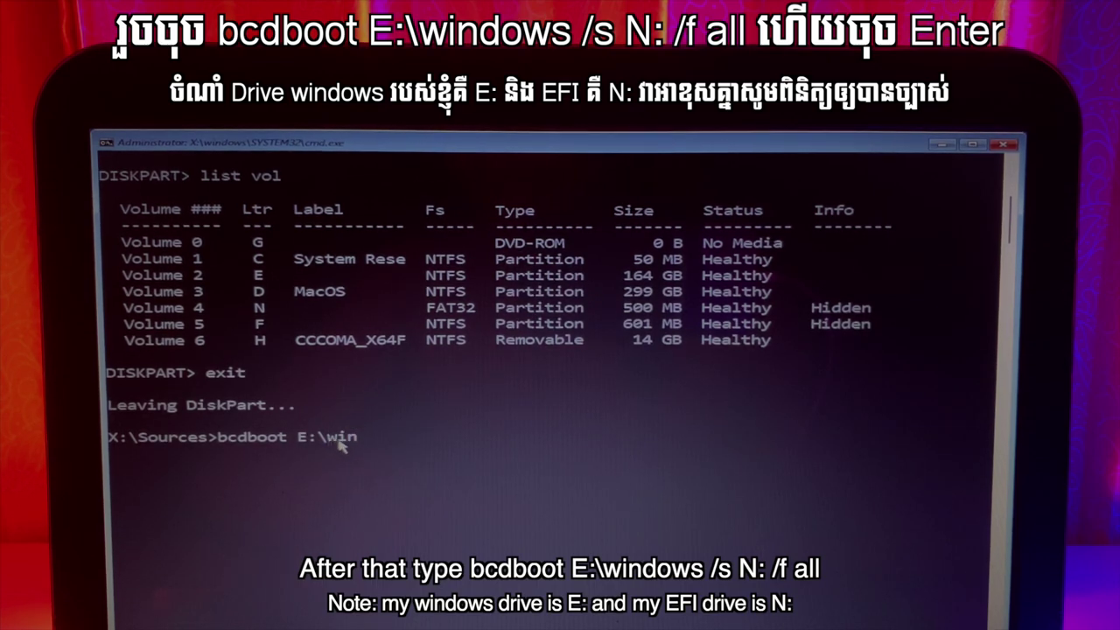
pyautogui.write('ws /')
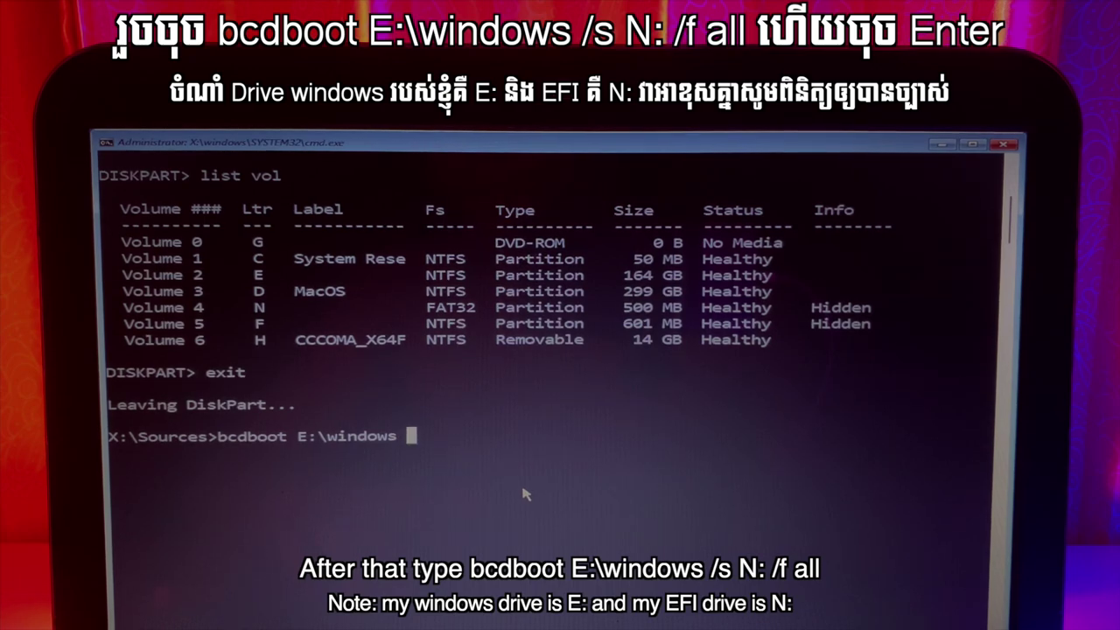
pyautogui.write('s')
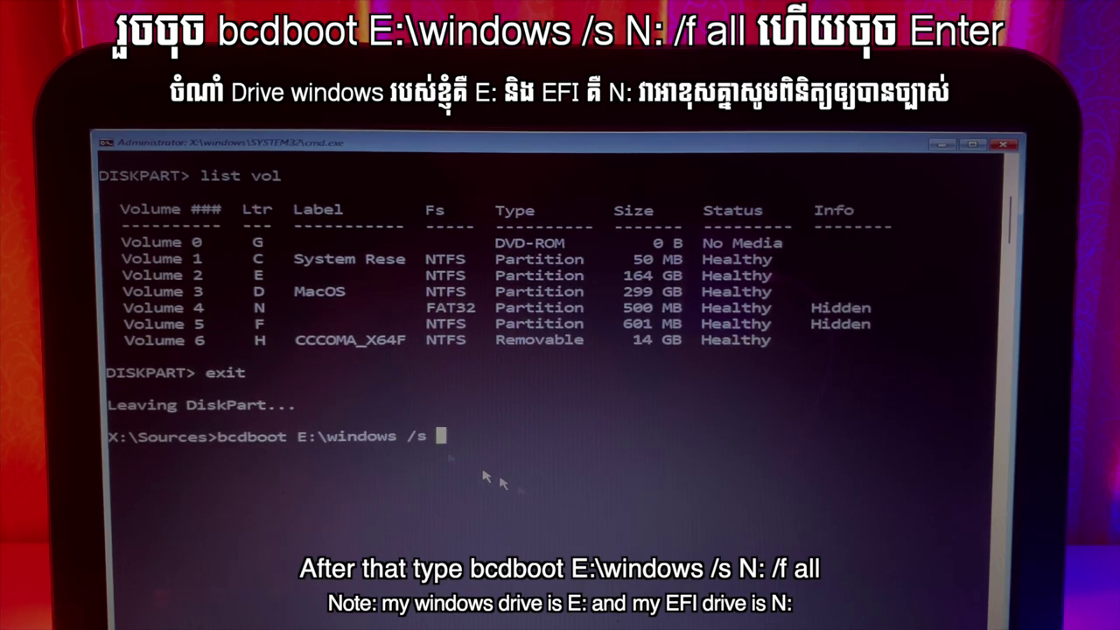
pyautogui.moveTo(127, 308); pyautogui.dragTo(869, 315)
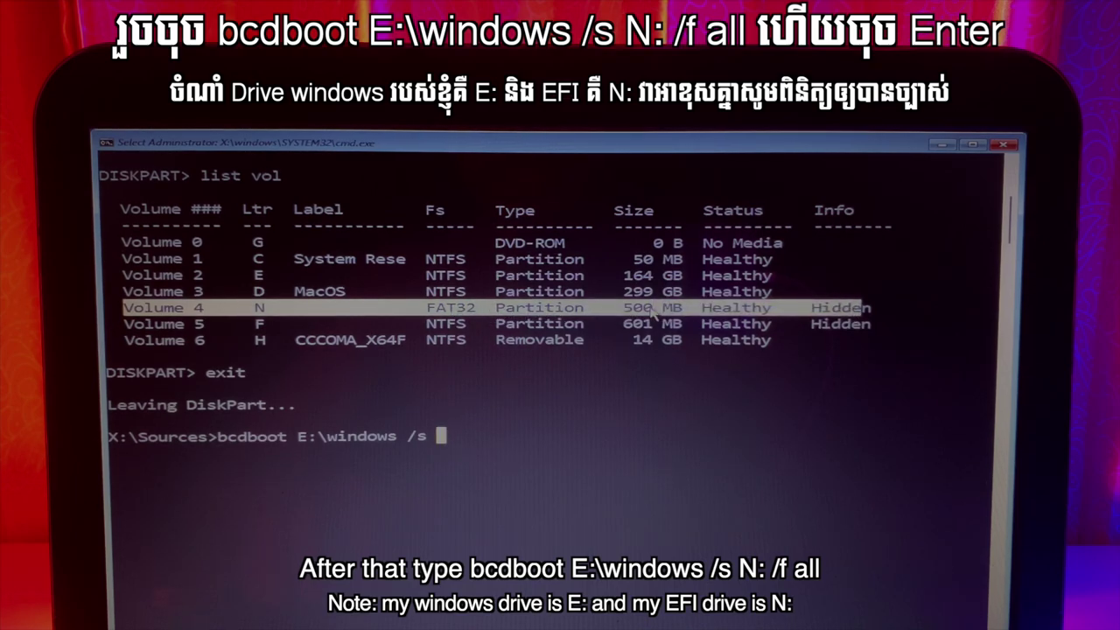
pyautogui.click(442, 438)
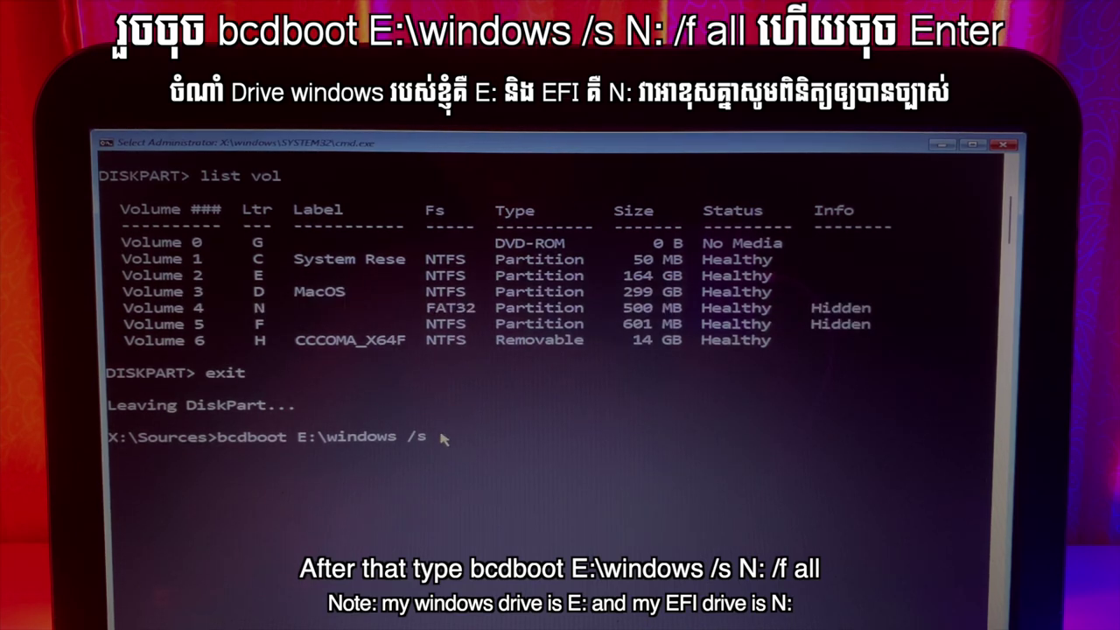
pyautogui.write('N')
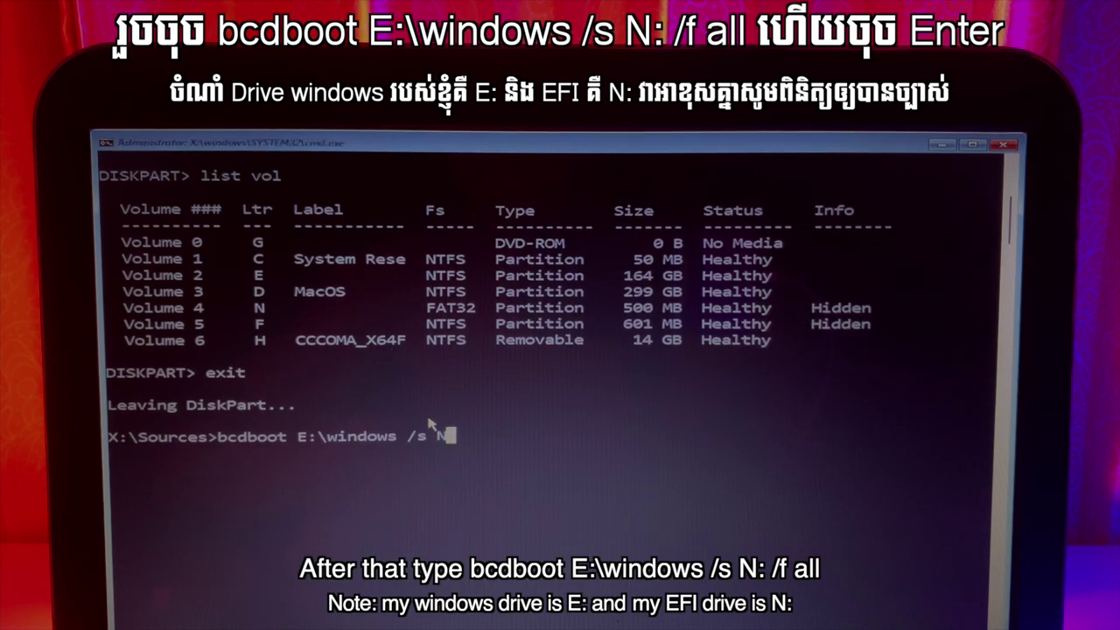
pyautogui.write(':')
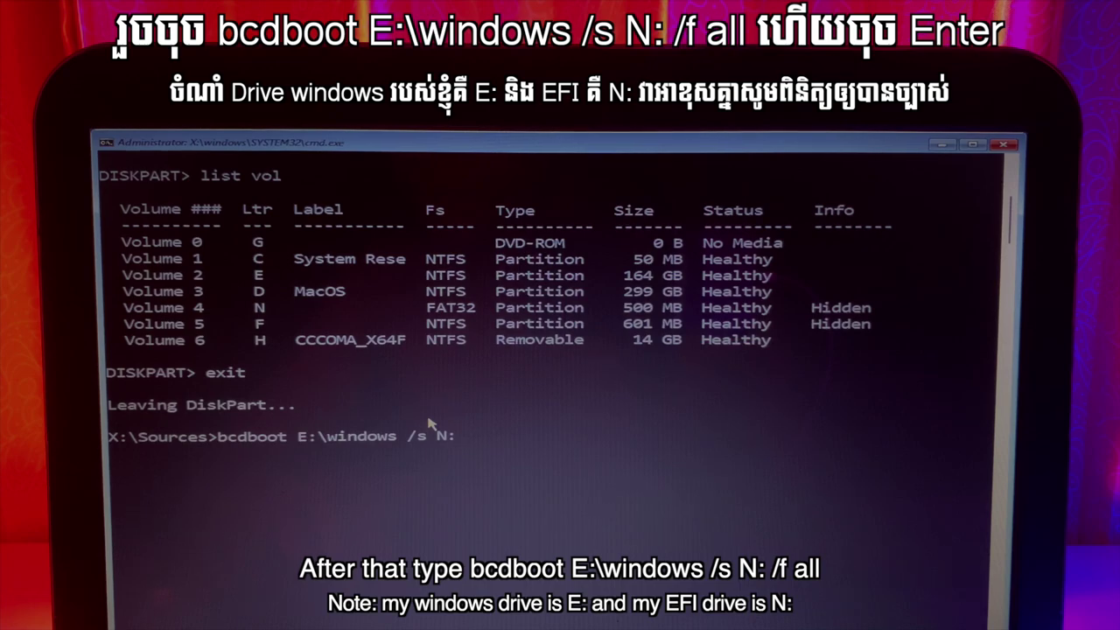
pyautogui.write(' /f all')
# Change the firmware option to /f All and run the bcdboot command.
pyautogui.press('BackSpace')
pyautogui.press('BackSpace')
pyautogui.press('BackSpace')
pyautogui.write('All')
pyautogui.press('Return')
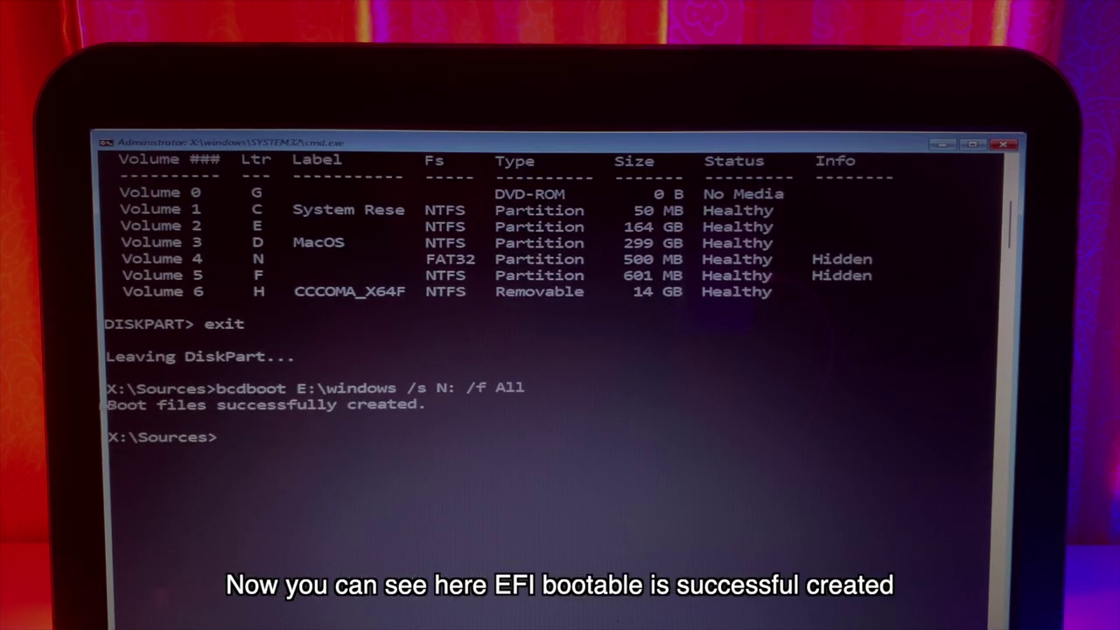
# Confirm the boot files were created, then close Command Prompt and turn off the PC.
pyautogui.moveTo(108, 405); pyautogui.dragTo(438, 411)
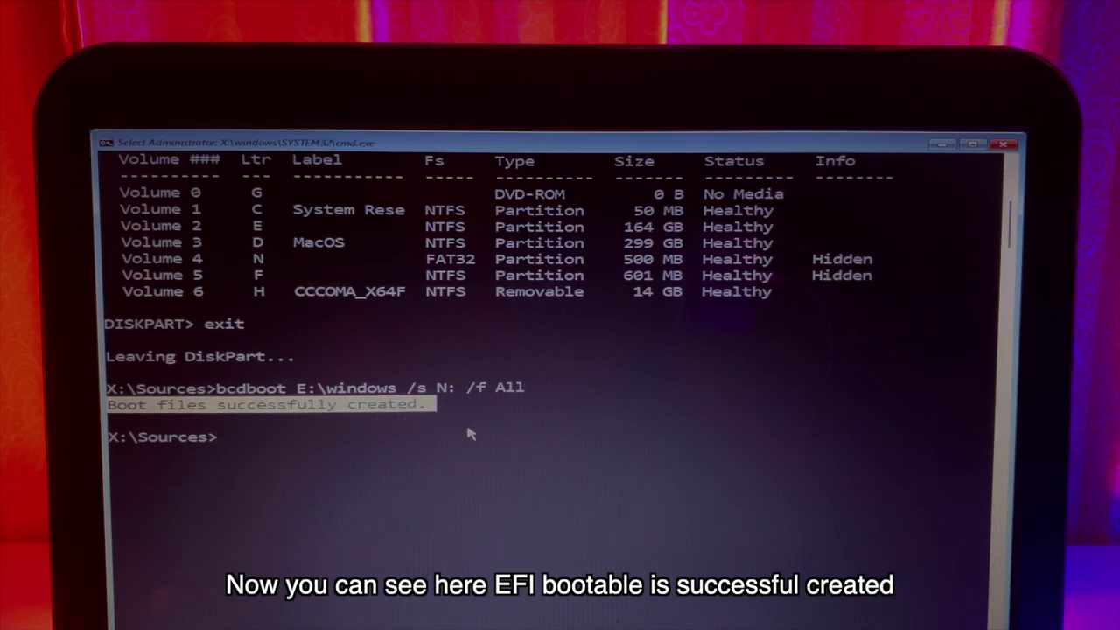
pyautogui.click(1006, 144)
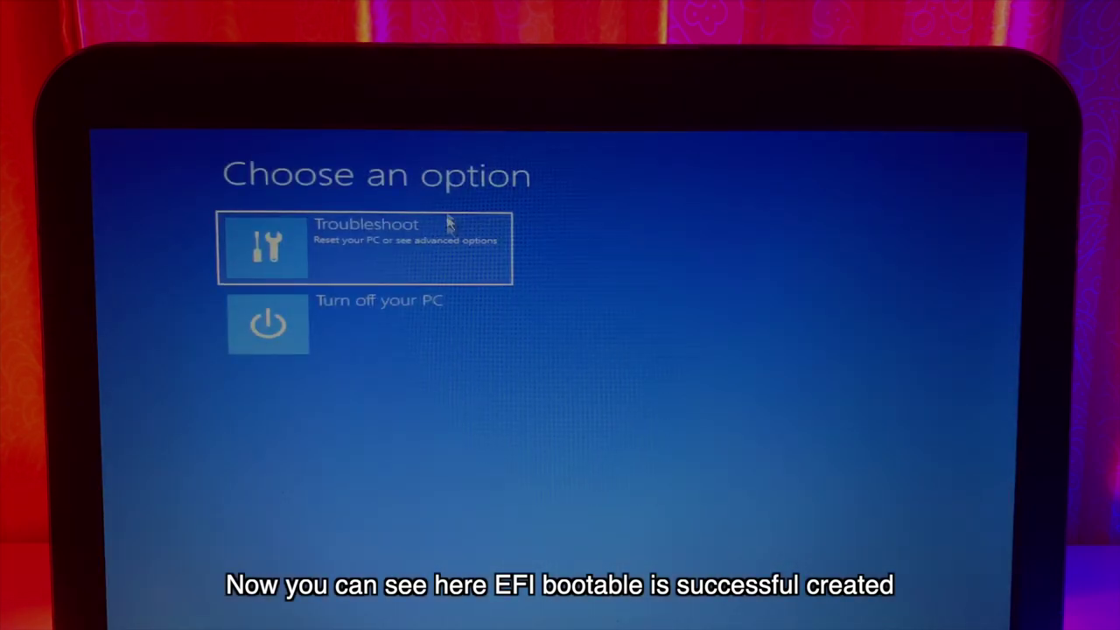
pyautogui.click(425, 300)
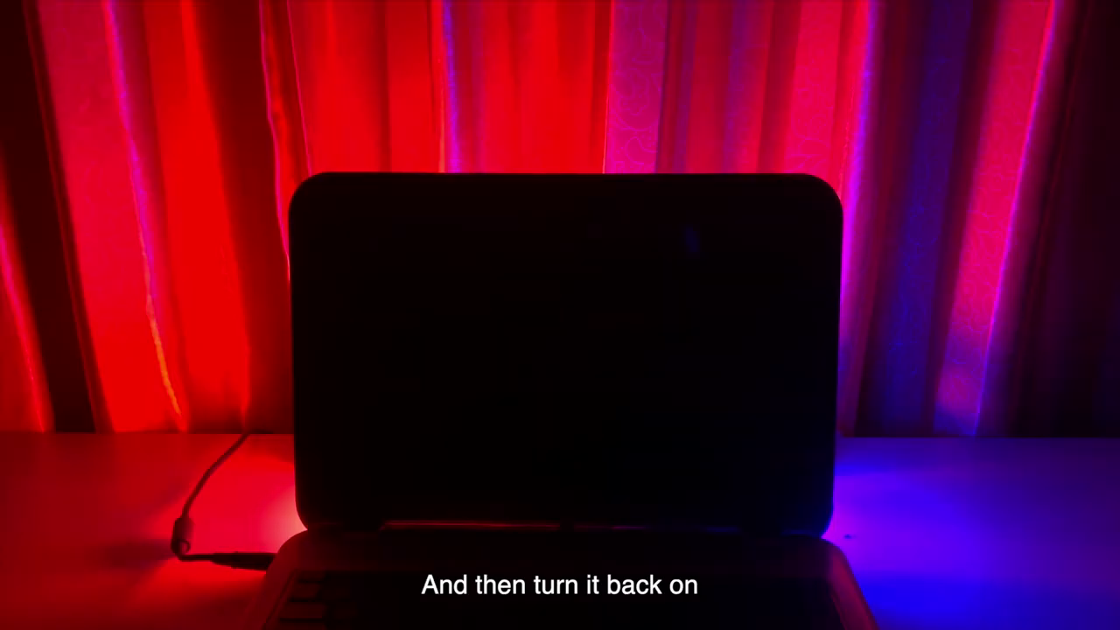
# Power the laptop back on with its power button.
pyautogui.press('XF86PowerOff')
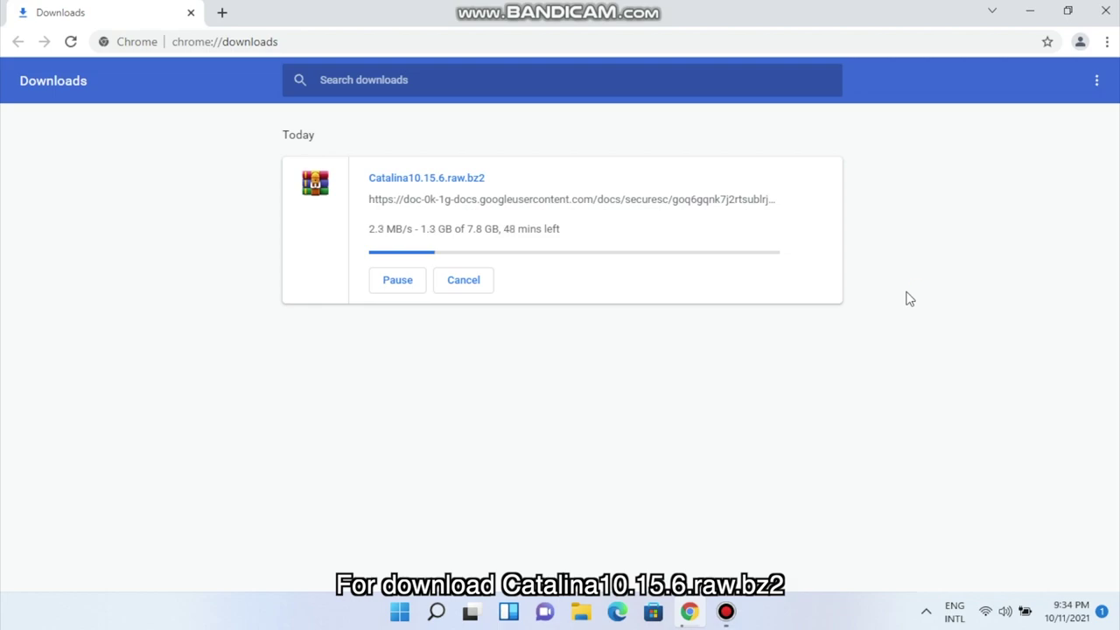
# Refresh the desktop and open the Downloads folder in File Explorer.
pyautogui.rightClick(681, 114)
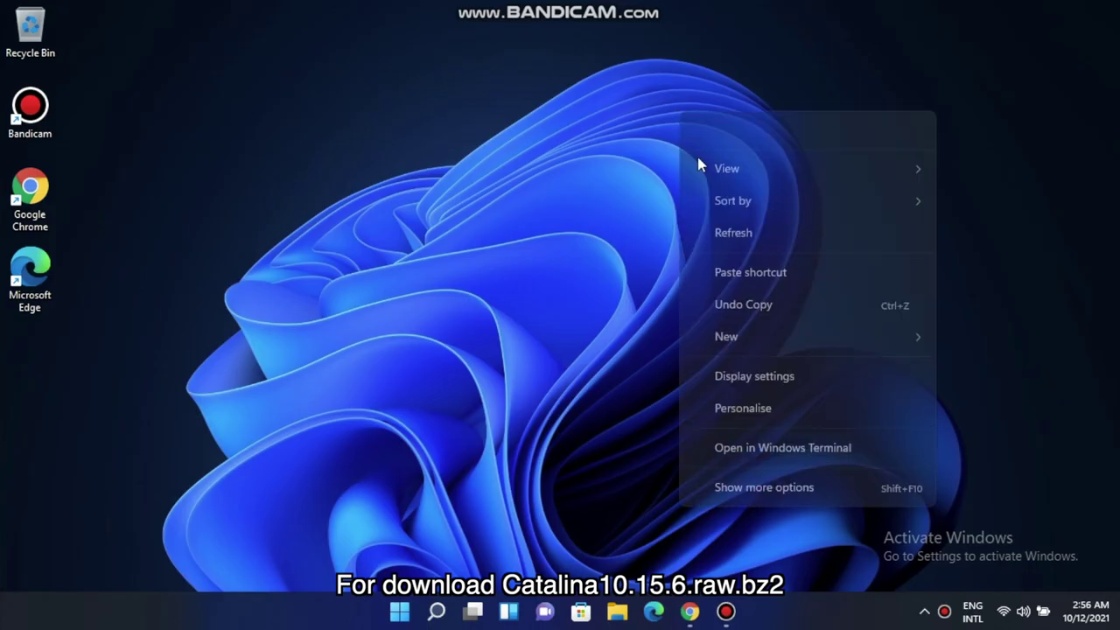
pyautogui.click(720, 219)
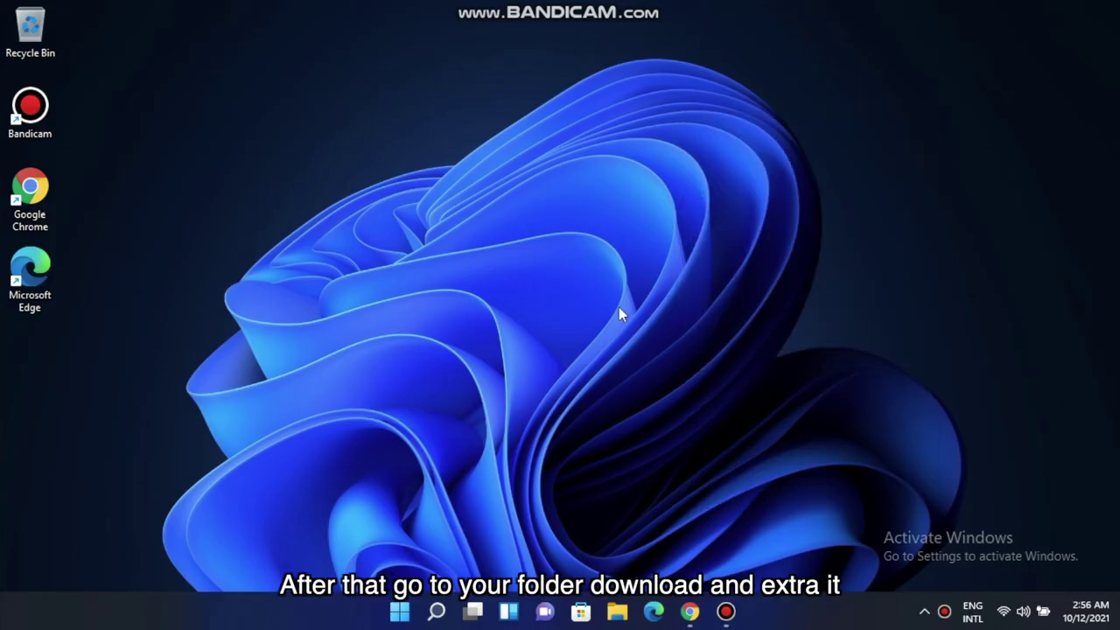
pyautogui.click(613, 610)
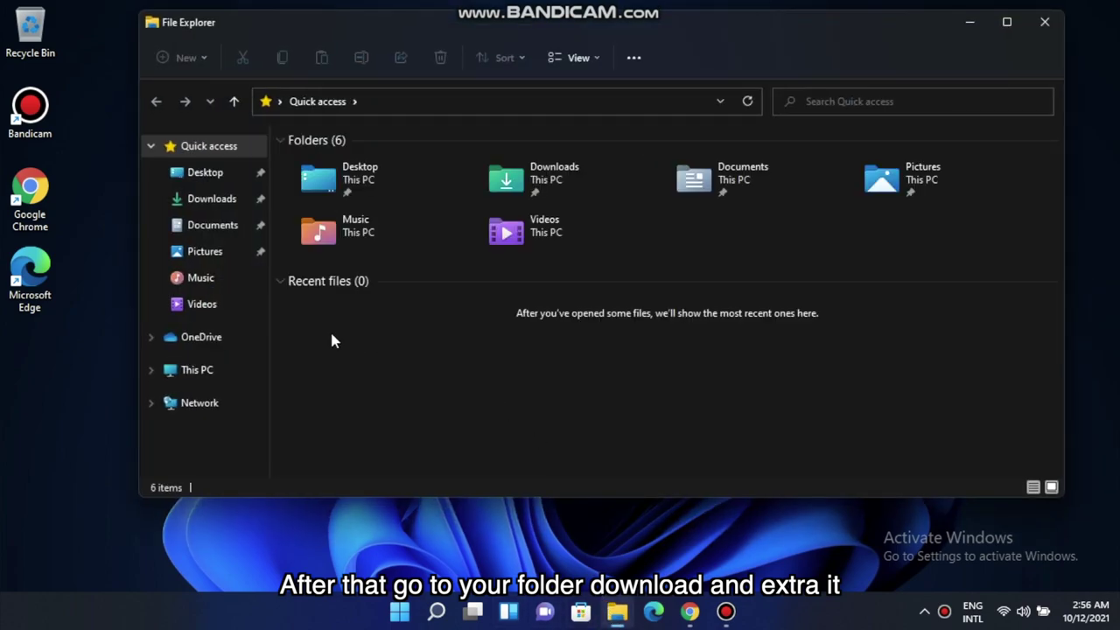
pyautogui.click(192, 199)
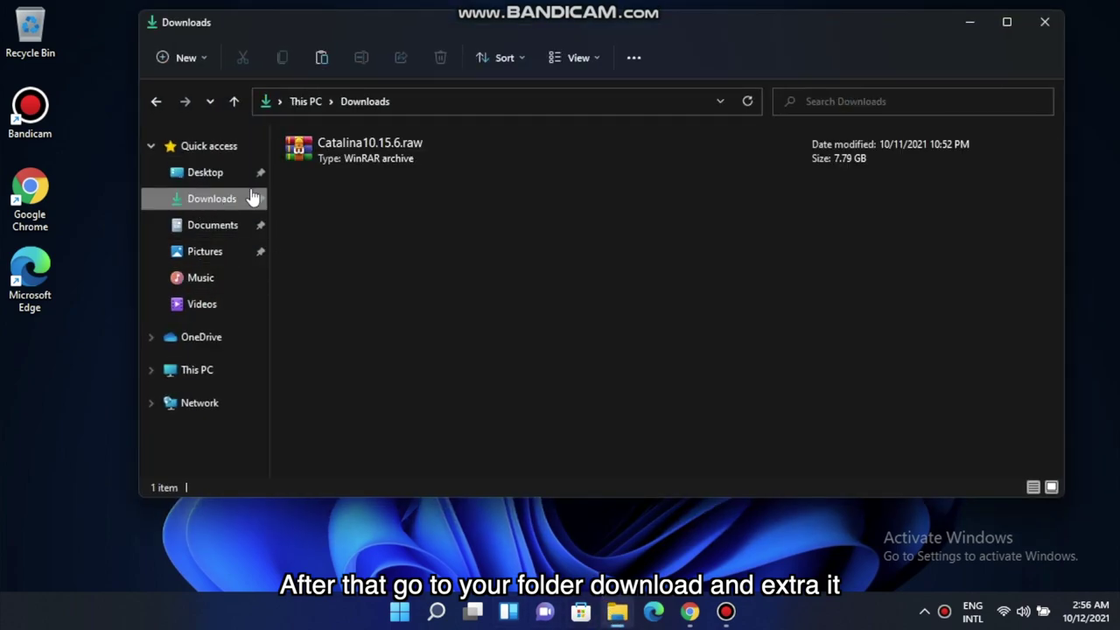
# Extract the Catalina archive into a Catalina10.15.6.raw folder.
pyautogui.rightClick(419, 156)
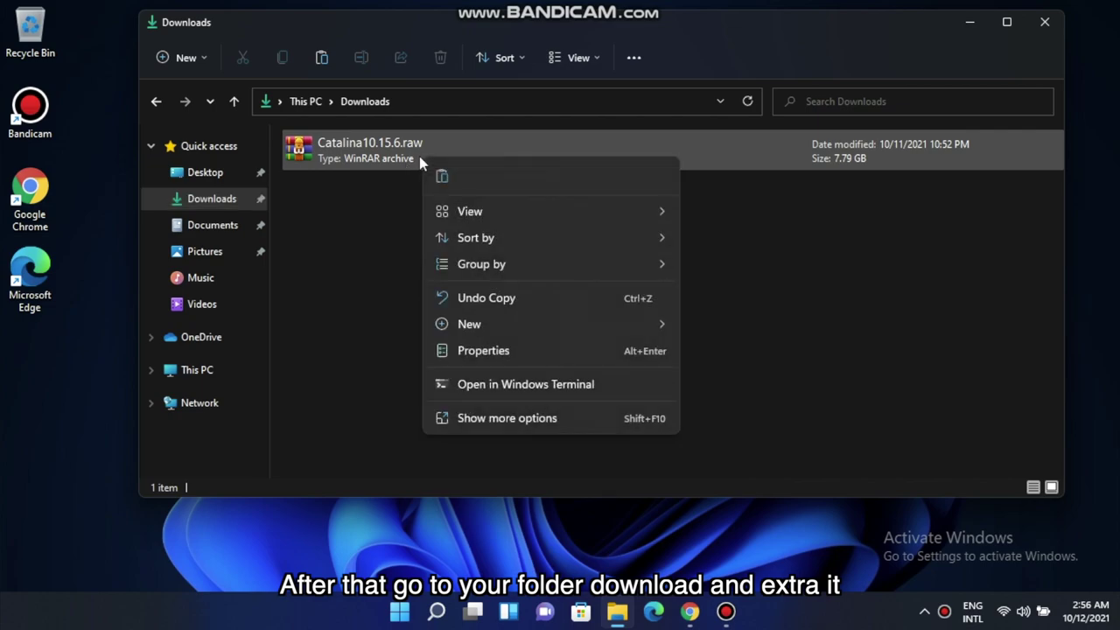
pyautogui.click(391, 153)
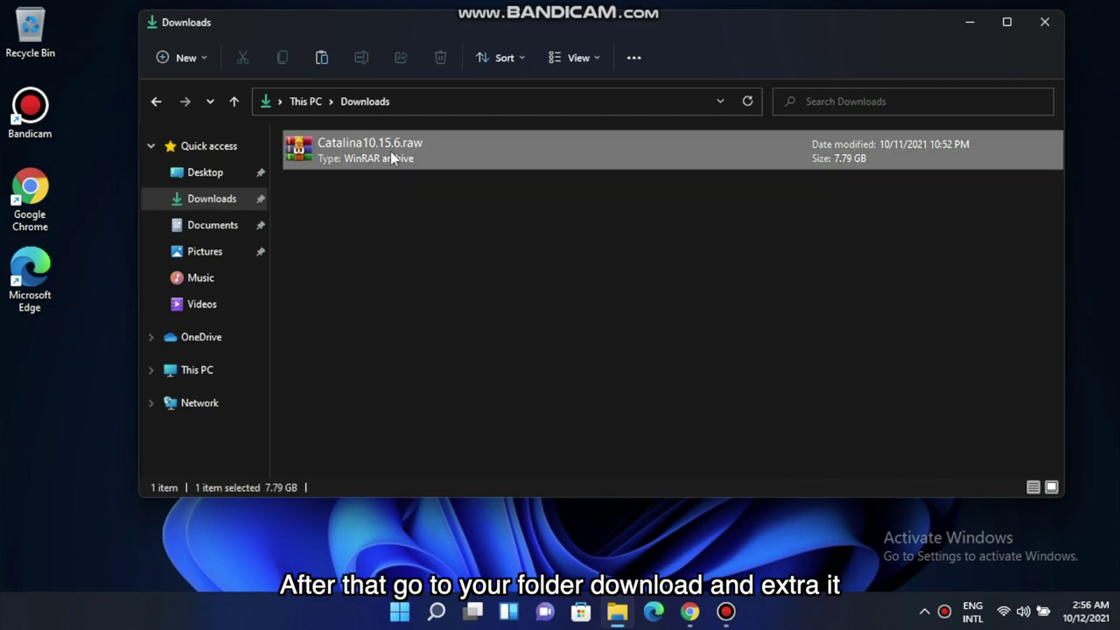
pyautogui.rightClick(390, 154)
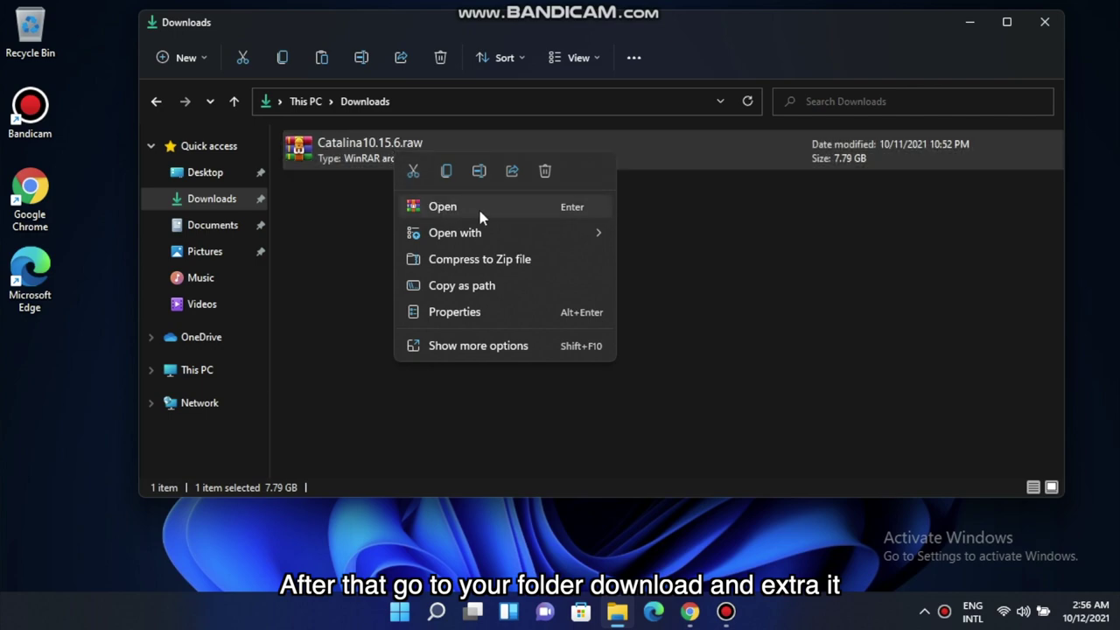
pyautogui.click(490, 347)
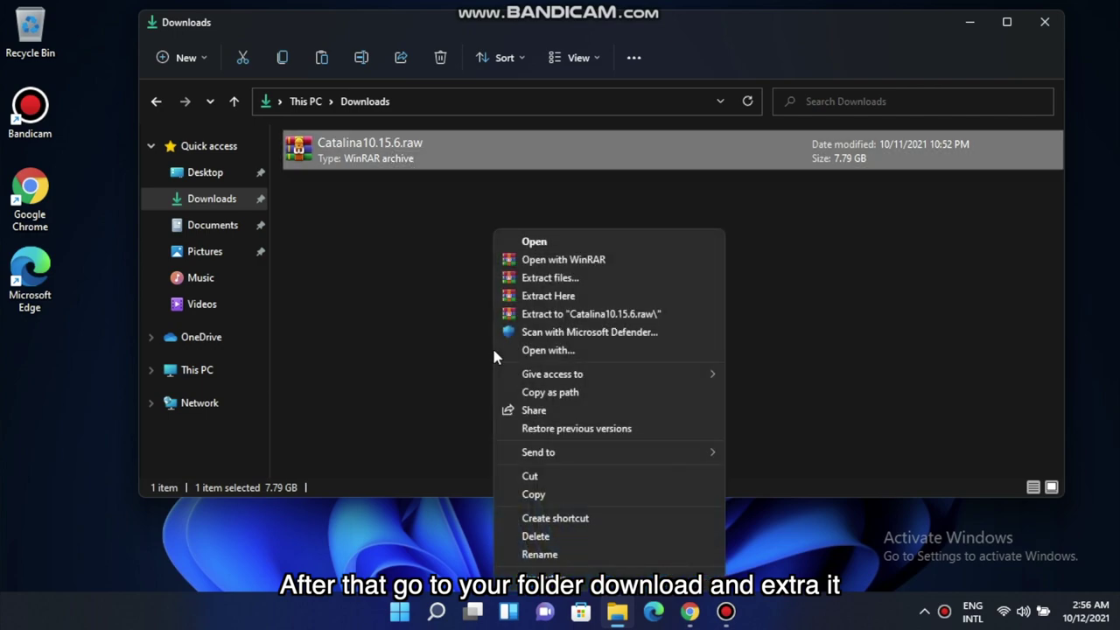
pyautogui.click(611, 315)
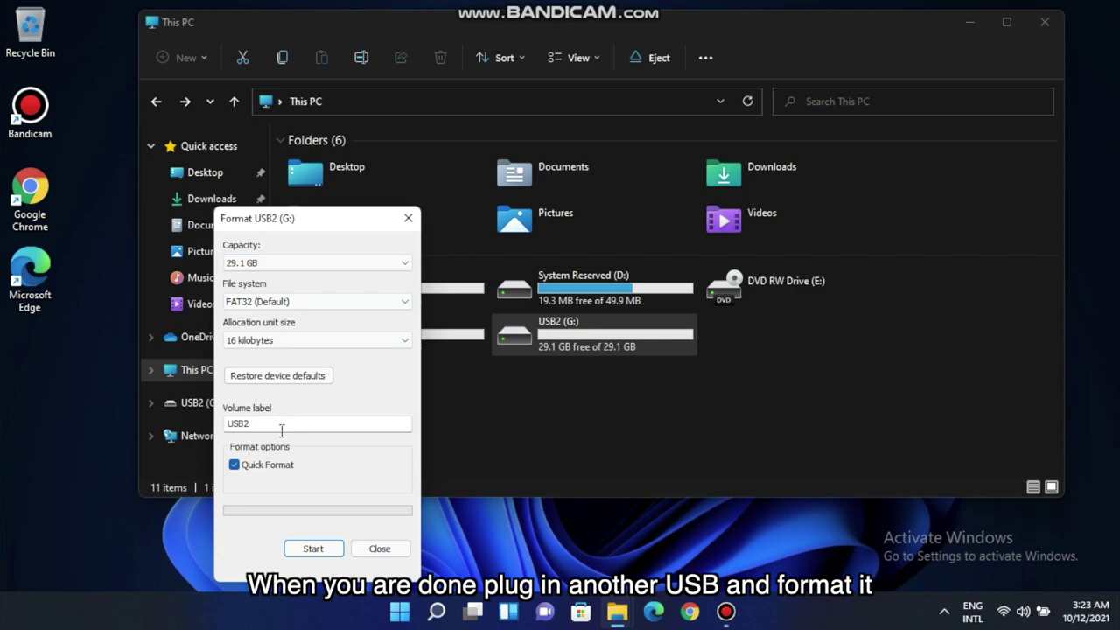
# Quick-format USB2 (G:) as FAT32, accept the erase warning, and close the This PC window.
pyautogui.click(322, 550)
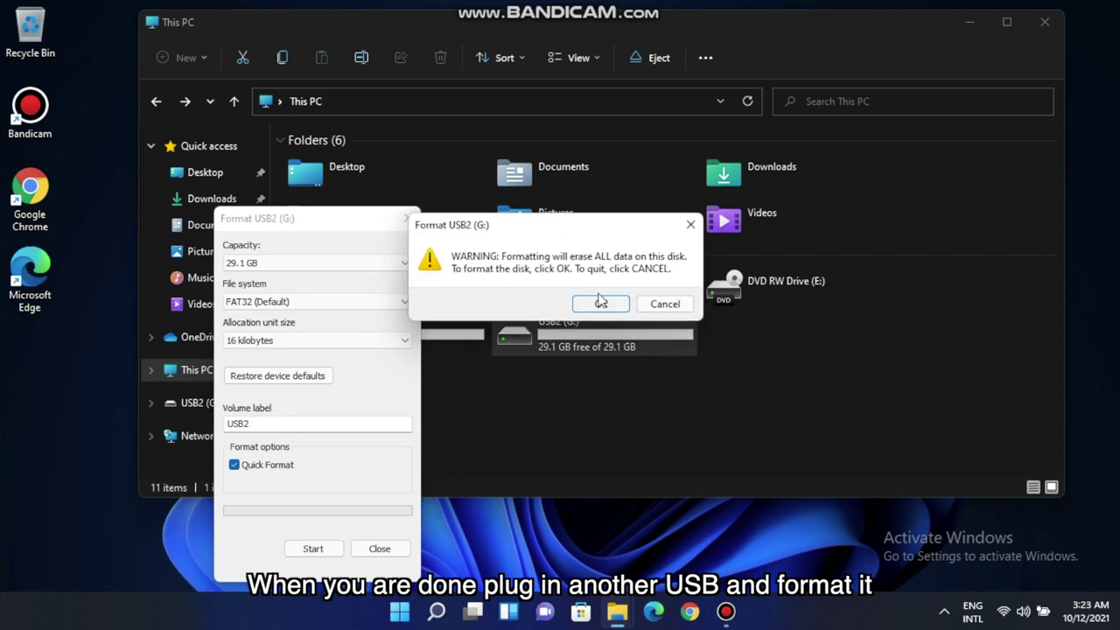
pyautogui.click(601, 304)
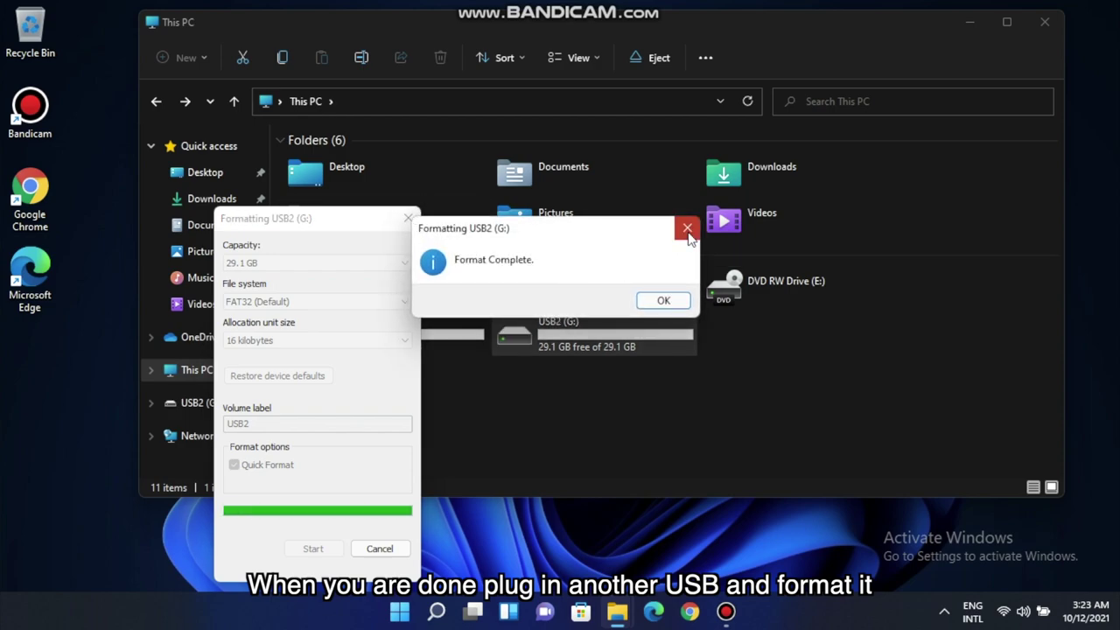
pyautogui.click(688, 229)
pyautogui.click(408, 217)
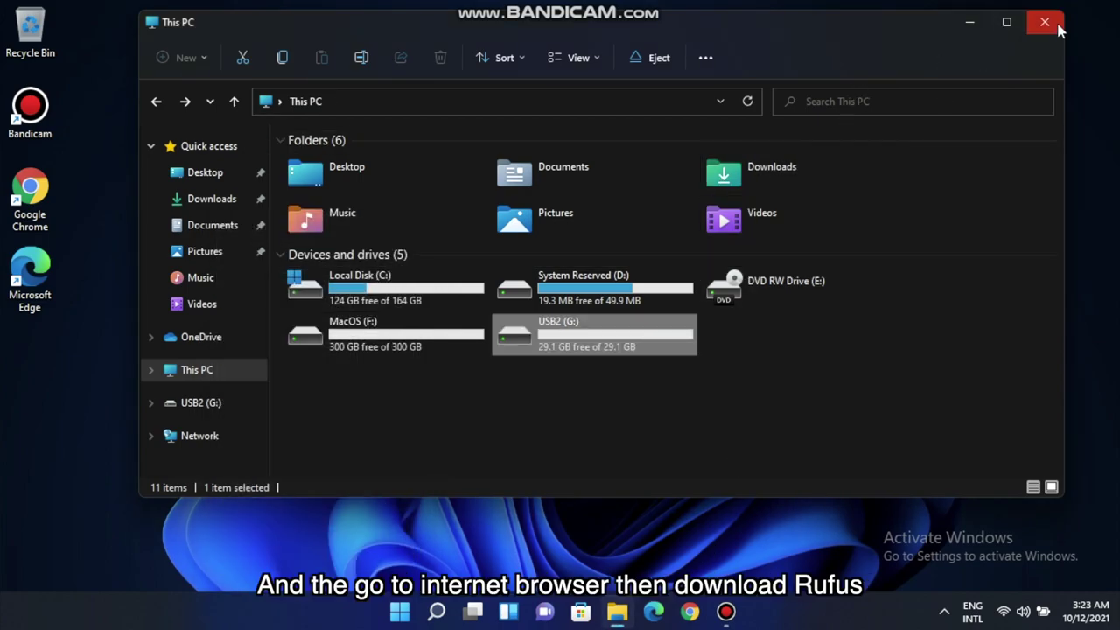
pyautogui.click(1045, 22)
pyautogui.click(690, 611)
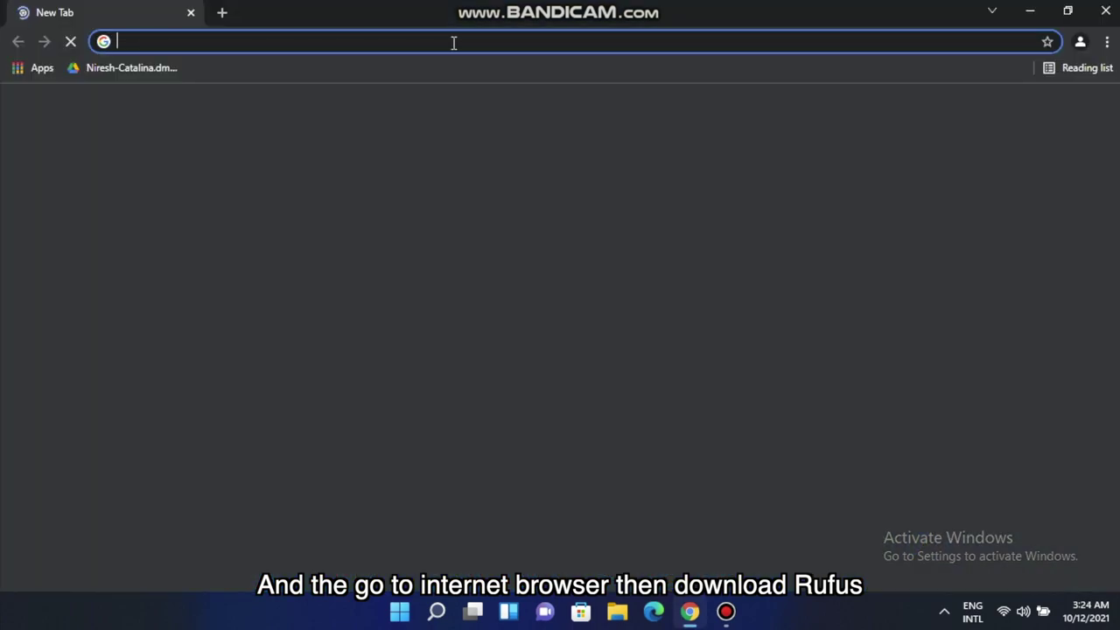
# Search for rufus and download Rufus 3.15 from rufus.ie.
pyautogui.click(453, 42)
pyautogui.write('ru')
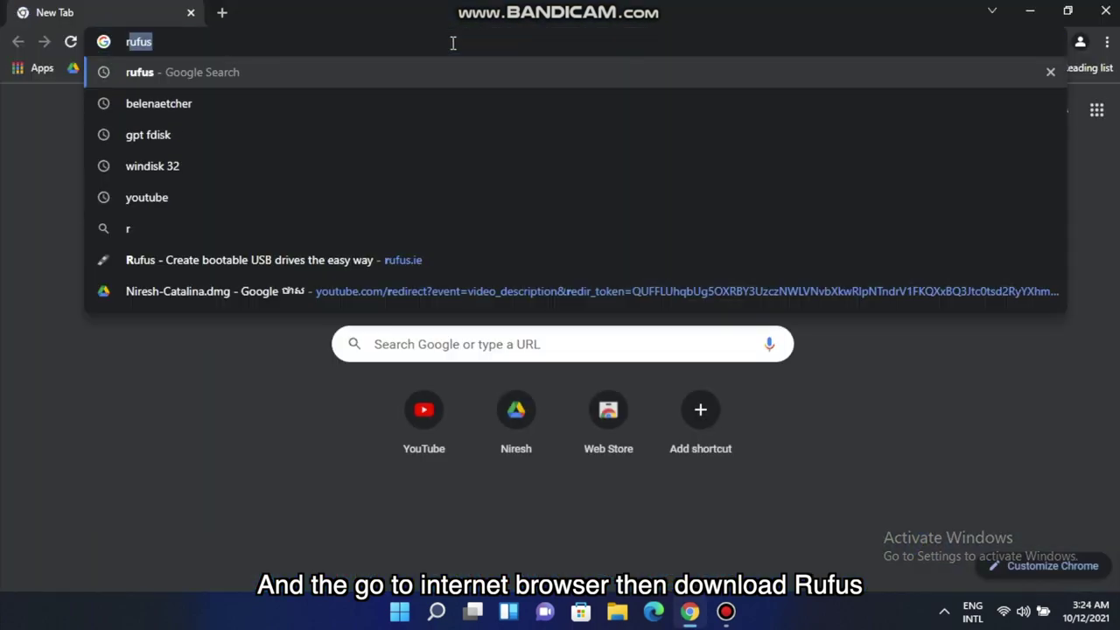
pyautogui.write('fus')
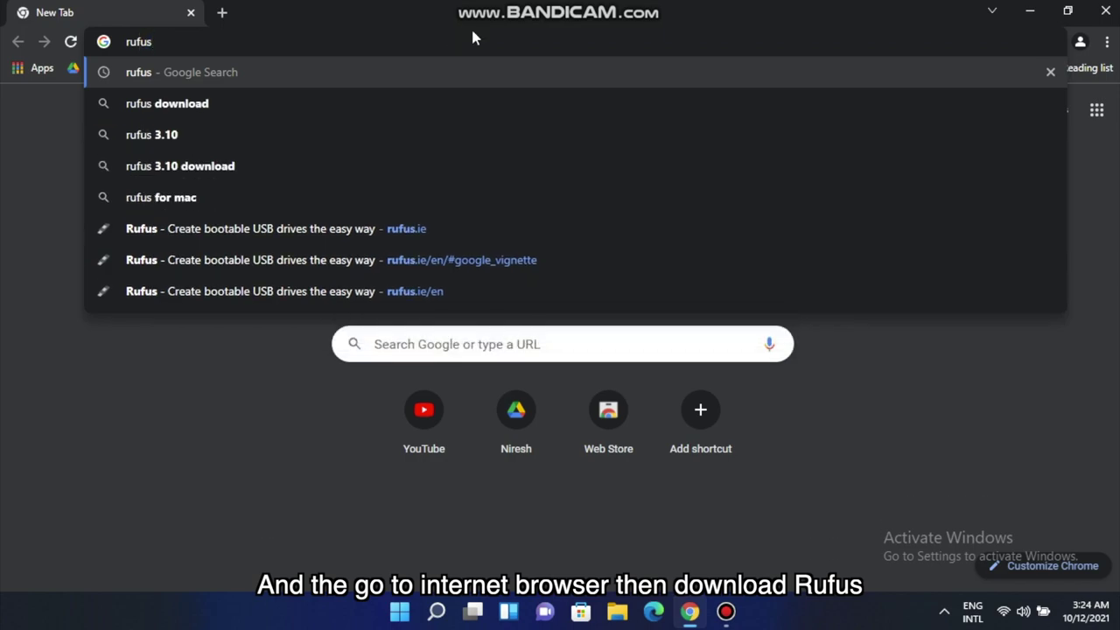
pyautogui.press('Return')
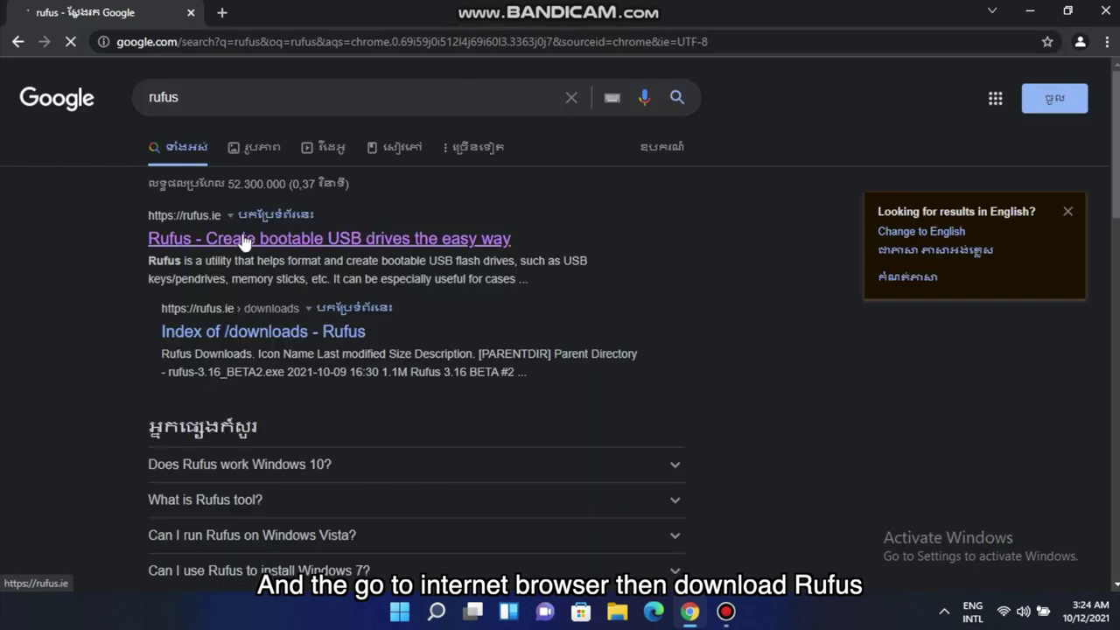
pyautogui.click(308, 254)
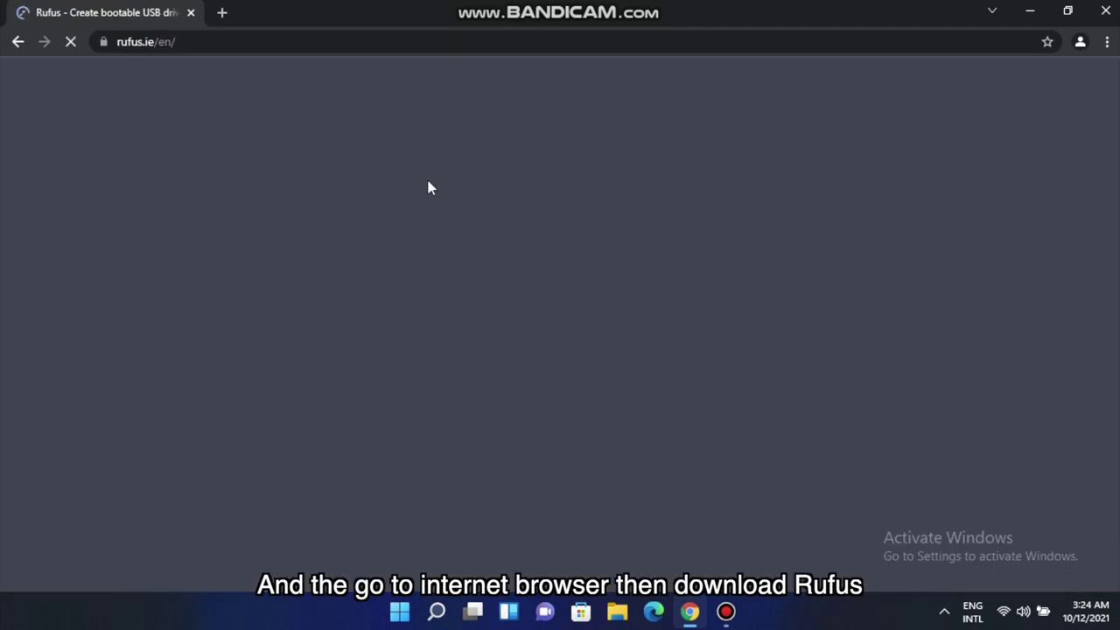
pyautogui.scroll(-10, 390, 260)
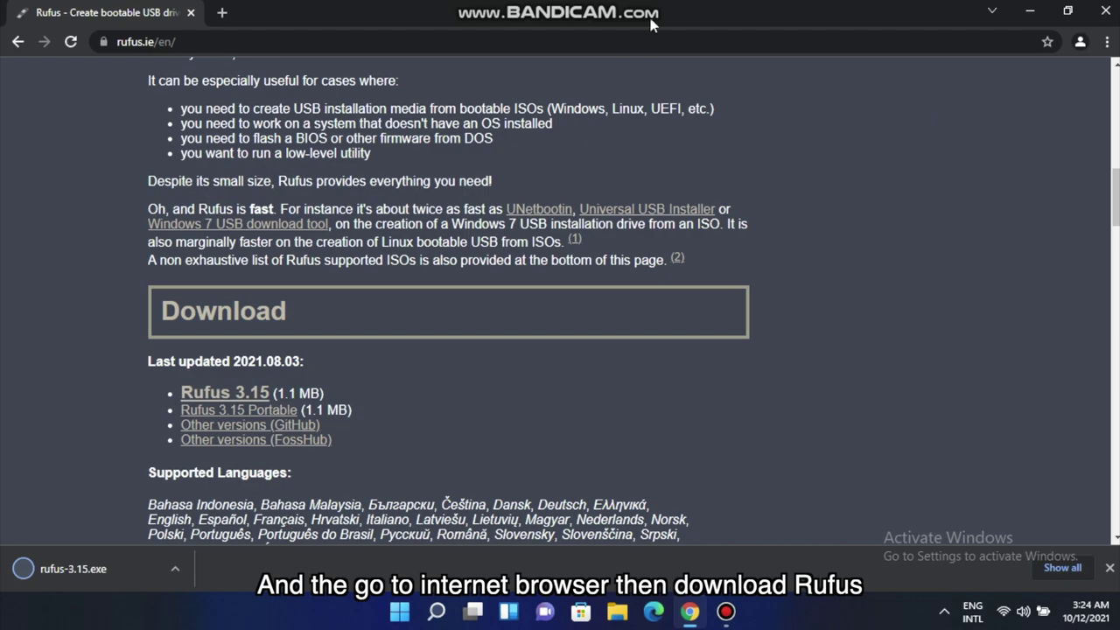
pyautogui.click(1104, 10)
# Locate rufus-3.15.exe in the Downloads folder in File Explorer.
pyautogui.click(627, 618)
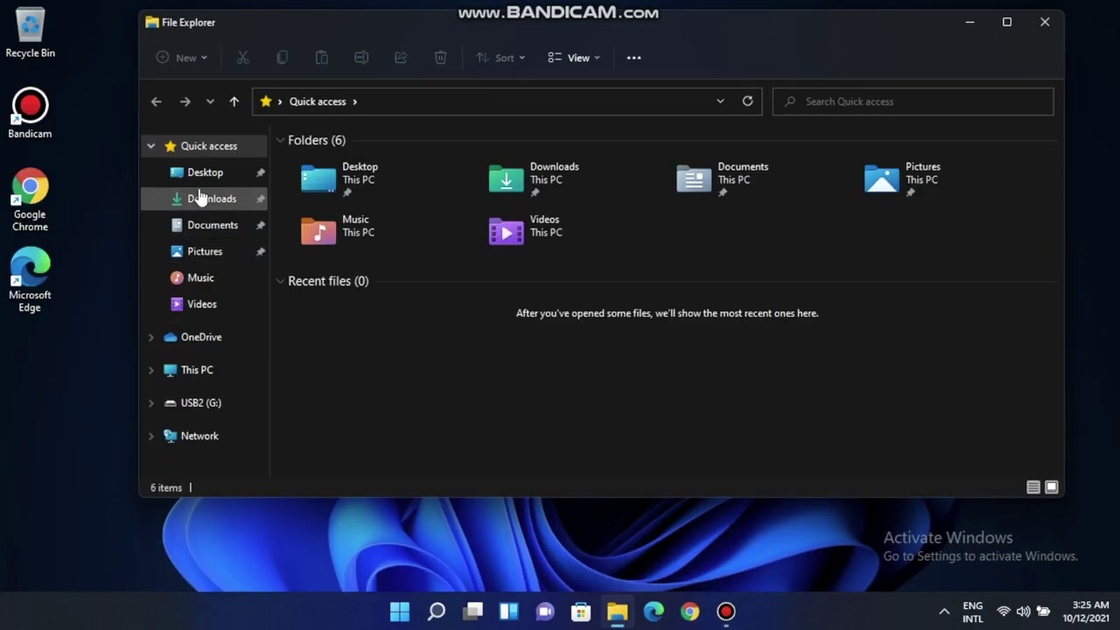
pyautogui.click(200, 198)
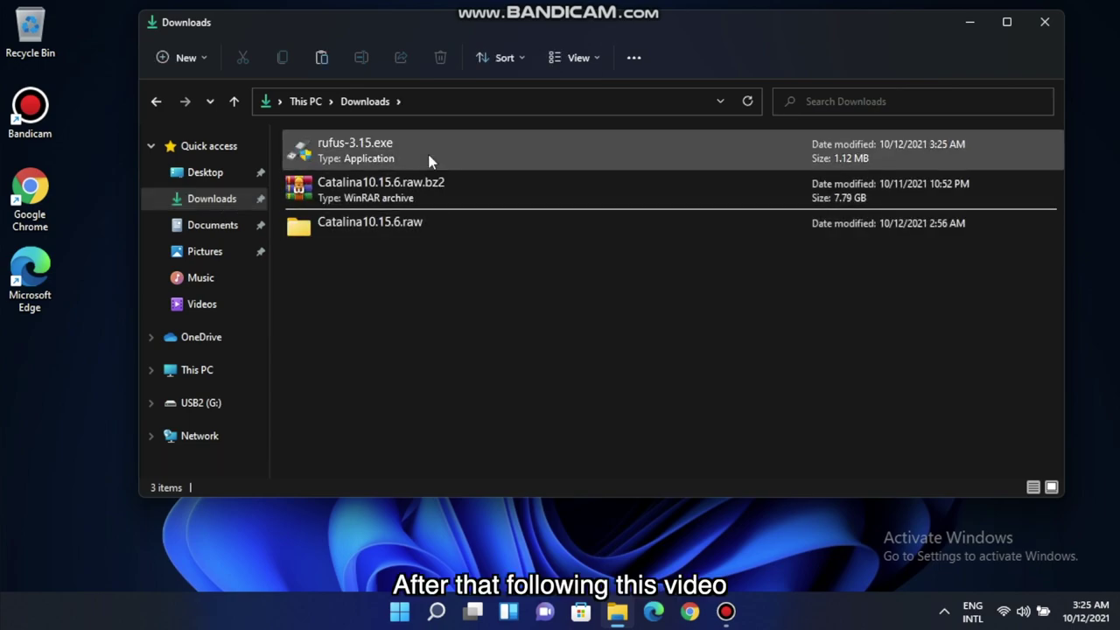
pyautogui.click(557, 142)
# Run Rufus 3.15 as administrator with USB2 (G:) [32 GB] as the target device.
pyautogui.rightClick(484, 150)
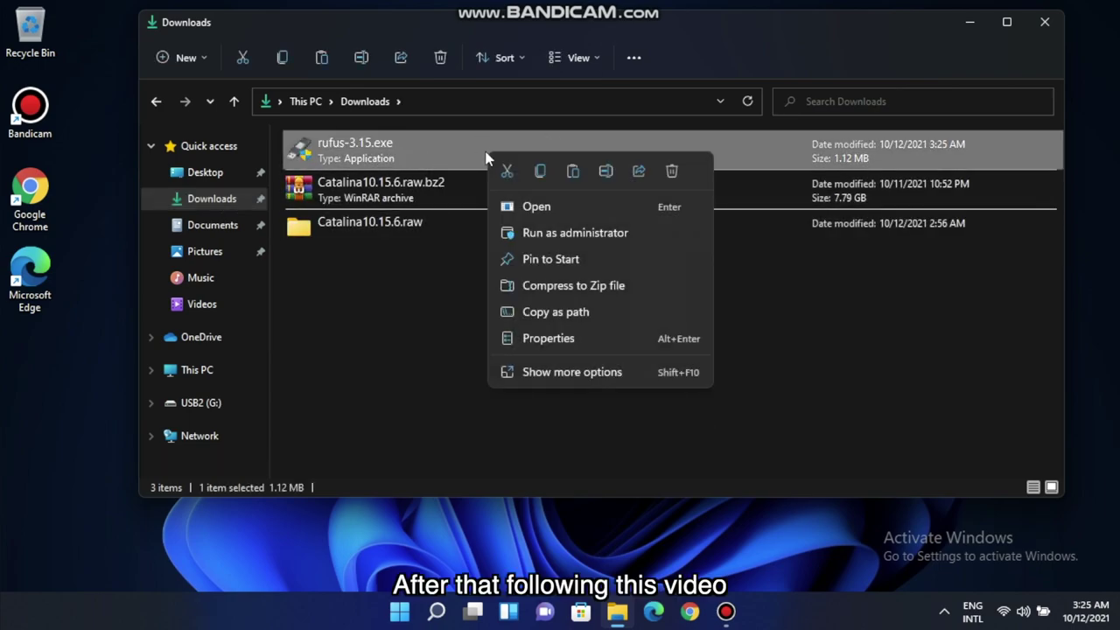
pyautogui.click(610, 233)
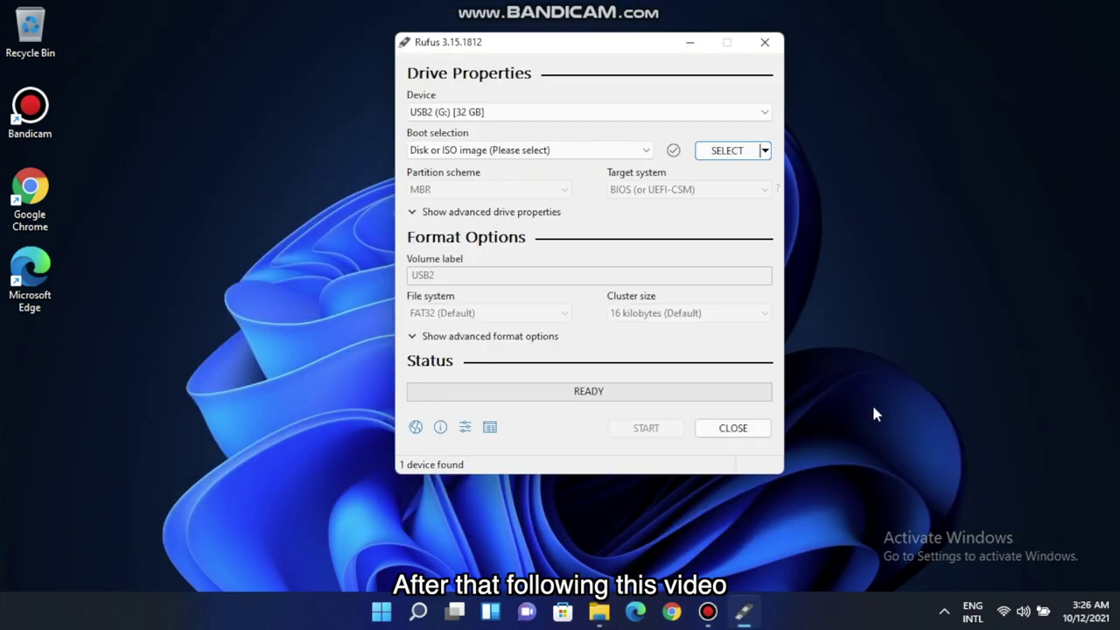
pyautogui.click(540, 112)
pyautogui.click(470, 132)
pyautogui.click(727, 151)
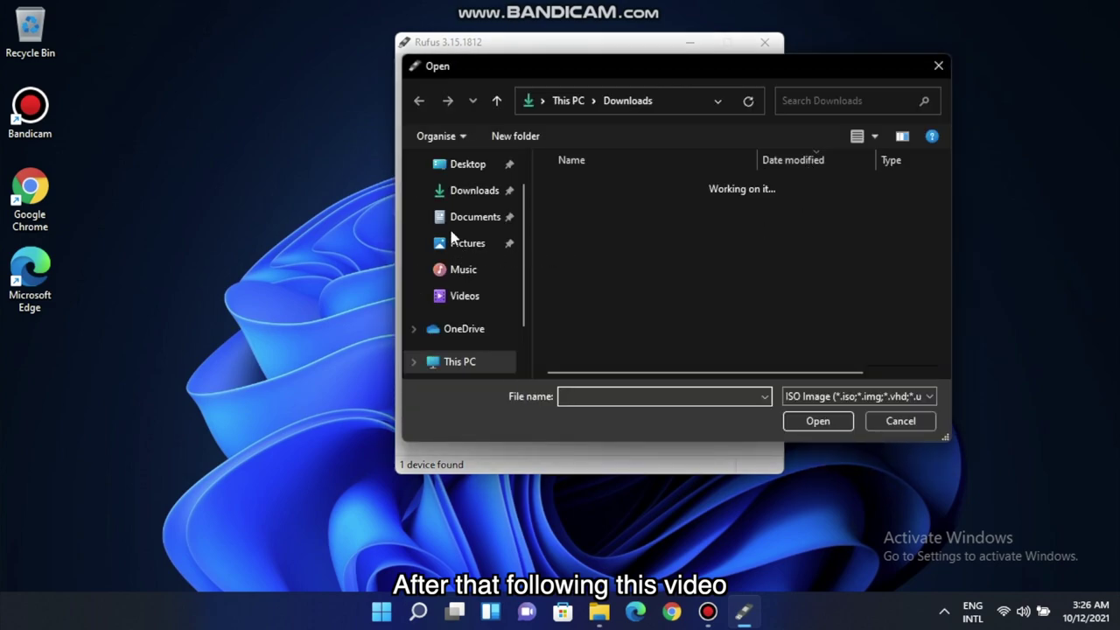
# Load Catalina10.15.6.raw from its Downloads folder as the boot image, showing all file types.
pyautogui.click(505, 190)
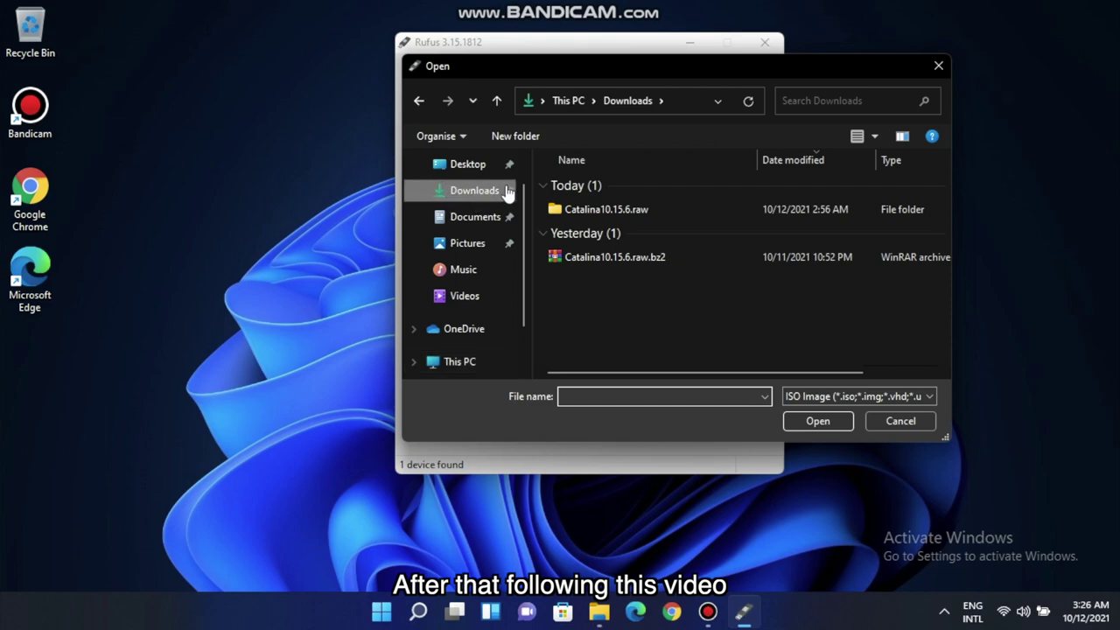
pyautogui.doubleClick(648, 215)
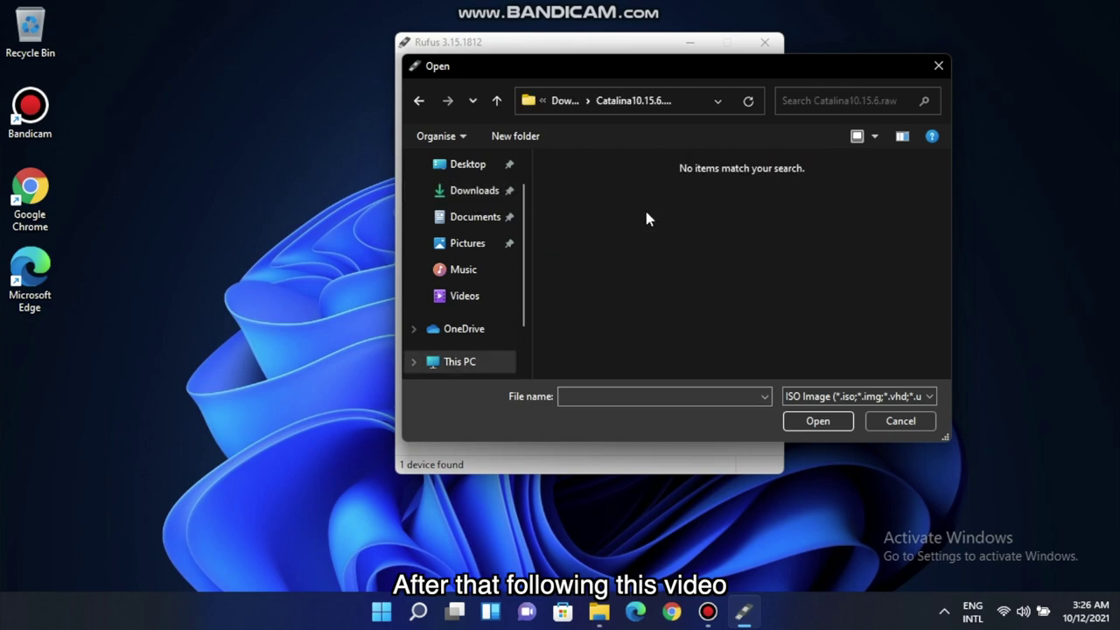
pyautogui.click(929, 396)
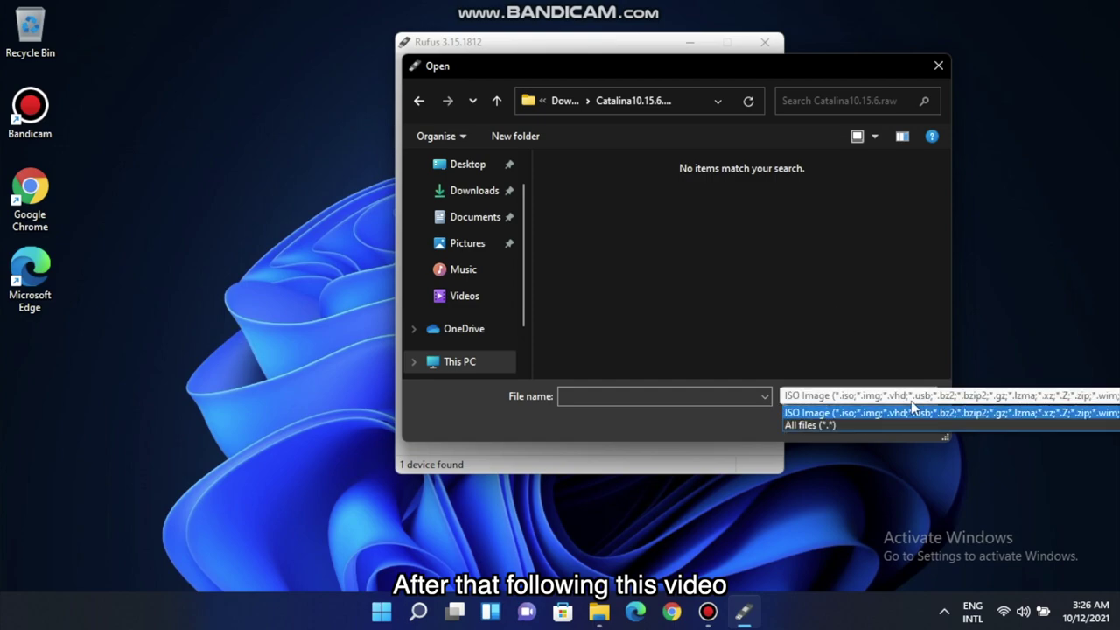
pyautogui.click(846, 427)
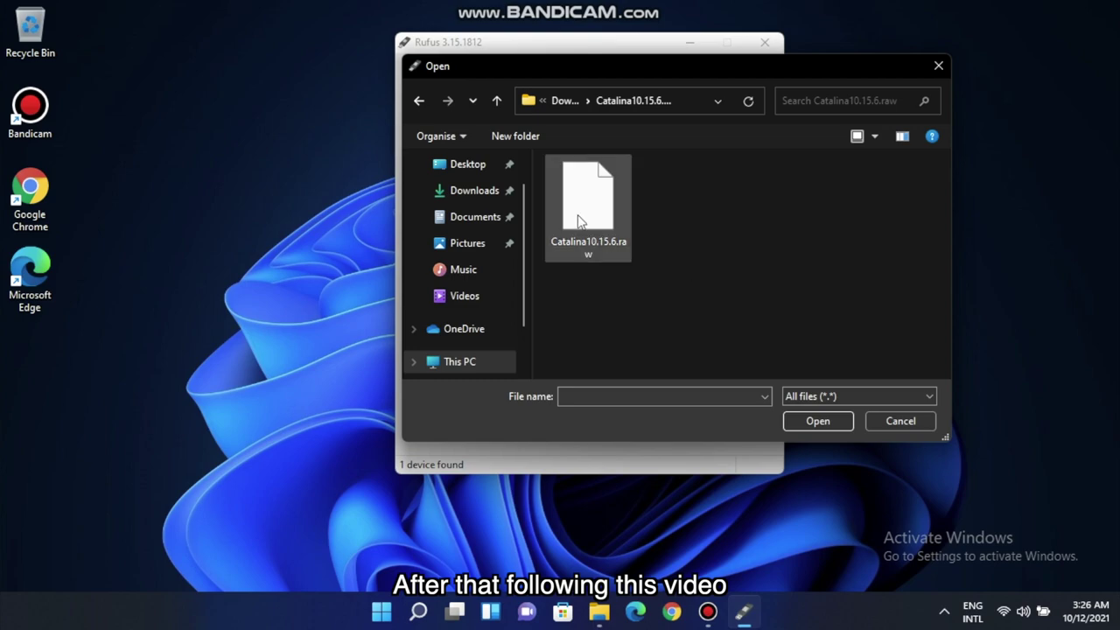
pyautogui.click(618, 233)
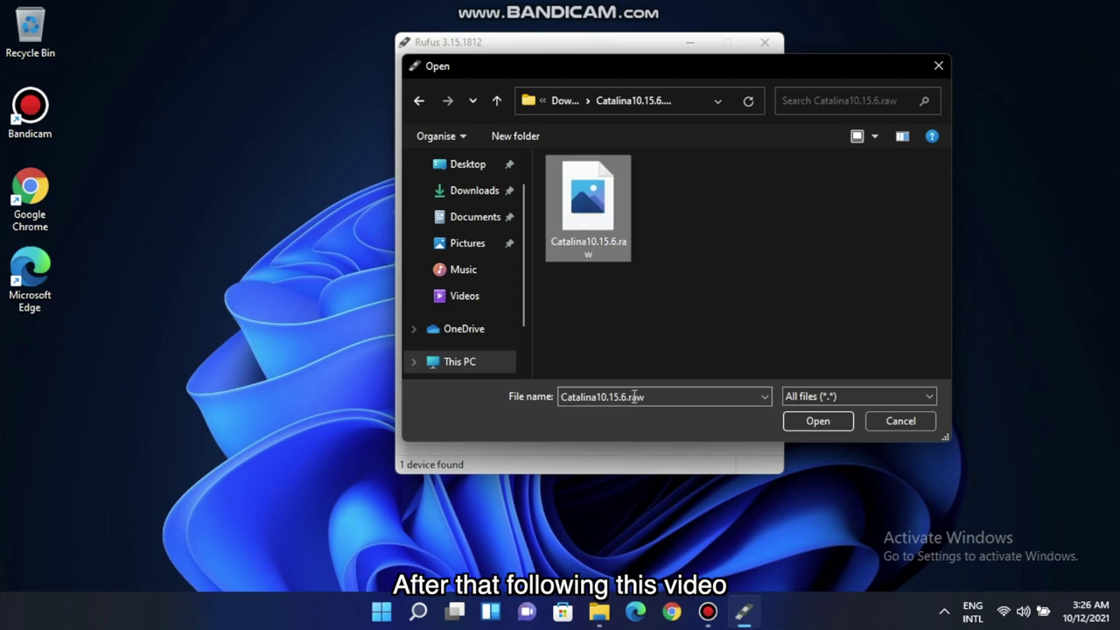
pyautogui.click(826, 425)
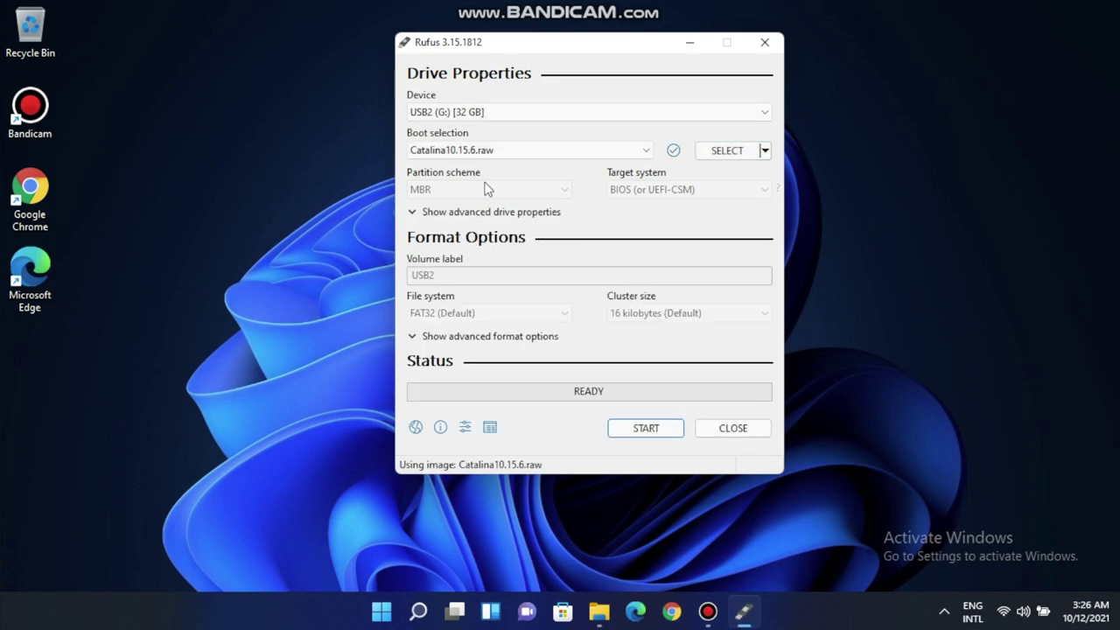
# Write the Catalina image to USB2 (G:), accepting the data-destruction warning, then close Rufus.
pyautogui.click(646, 428)
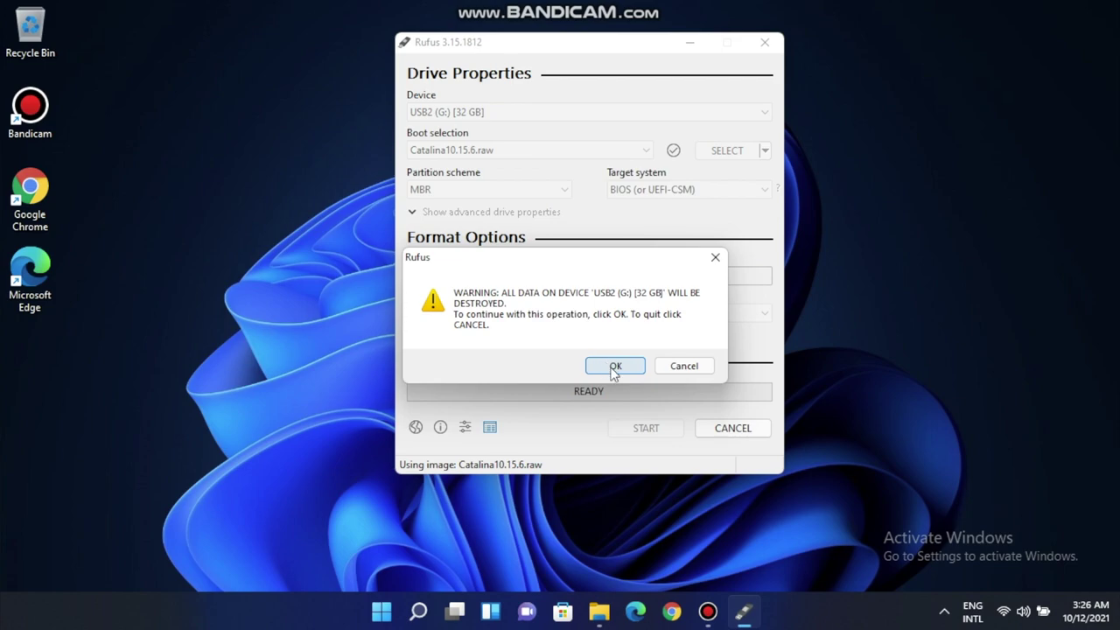
pyautogui.click(611, 366)
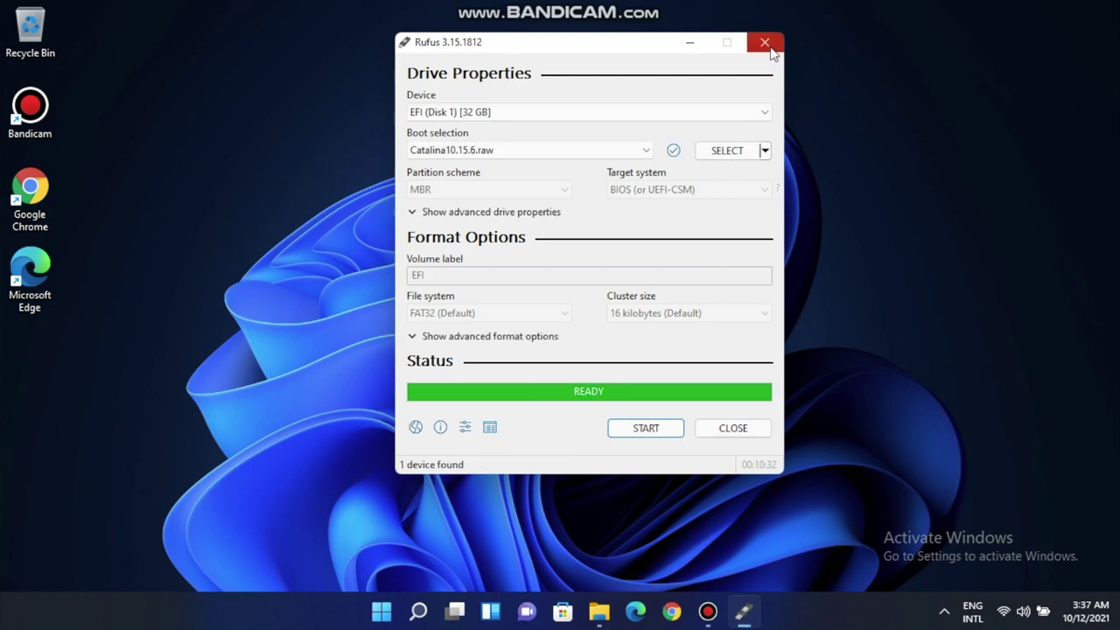
pyautogui.click(766, 42)
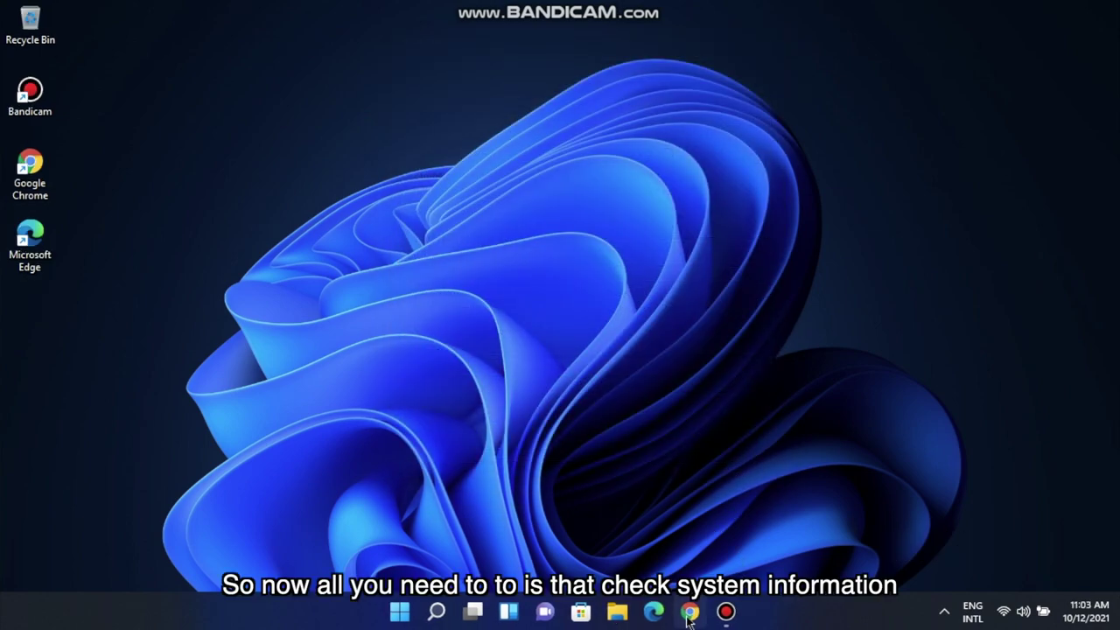
pyautogui.click(689, 613)
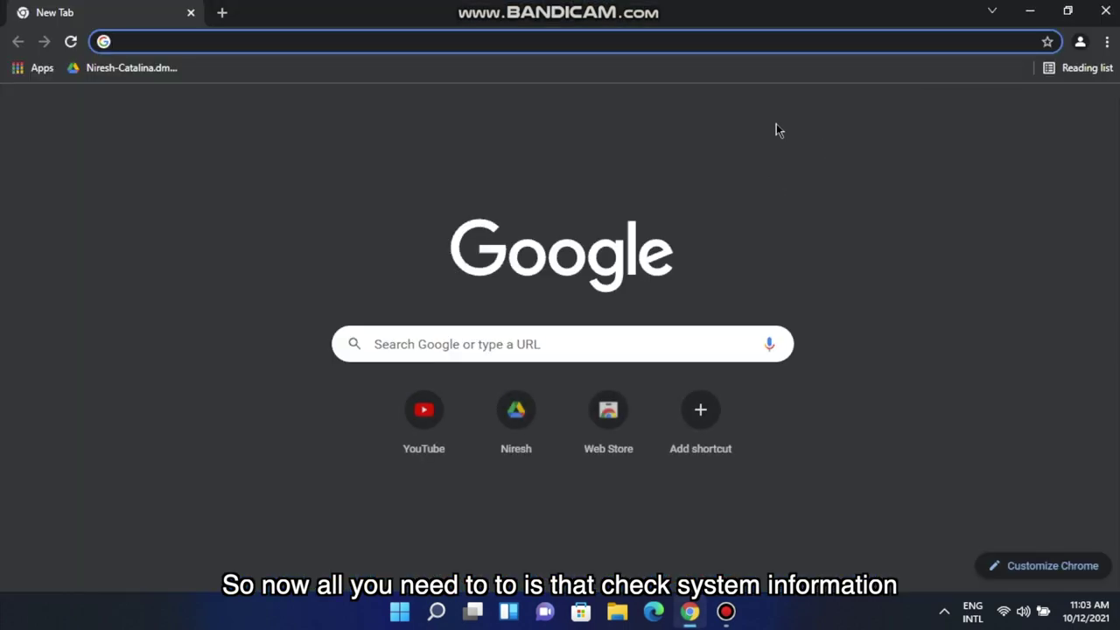
pyautogui.click(1030, 11)
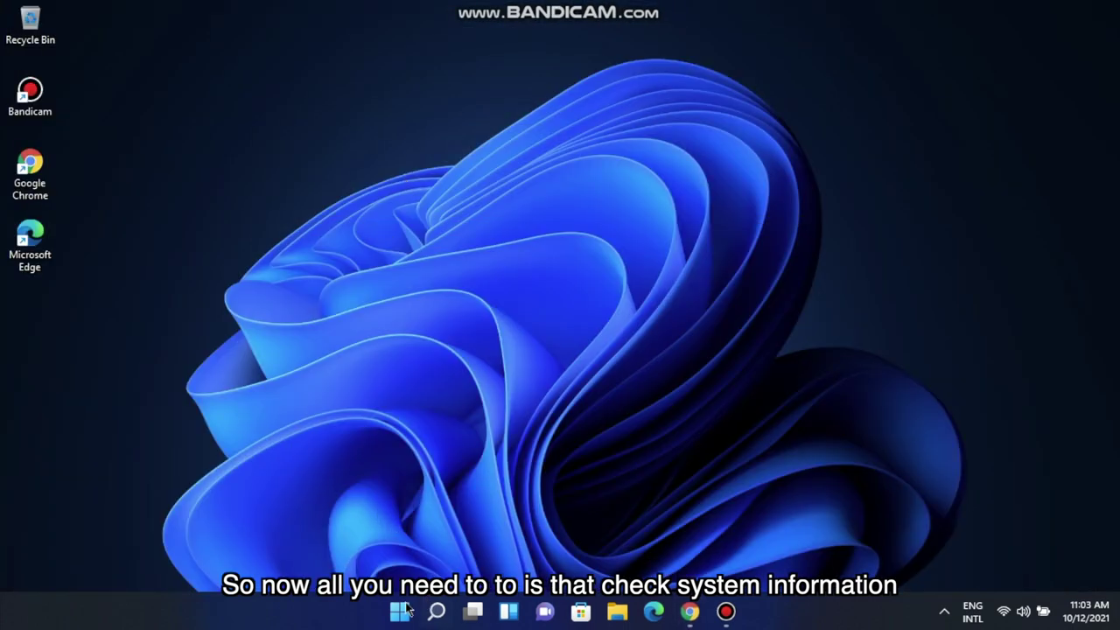
pyautogui.rightClick(405, 610)
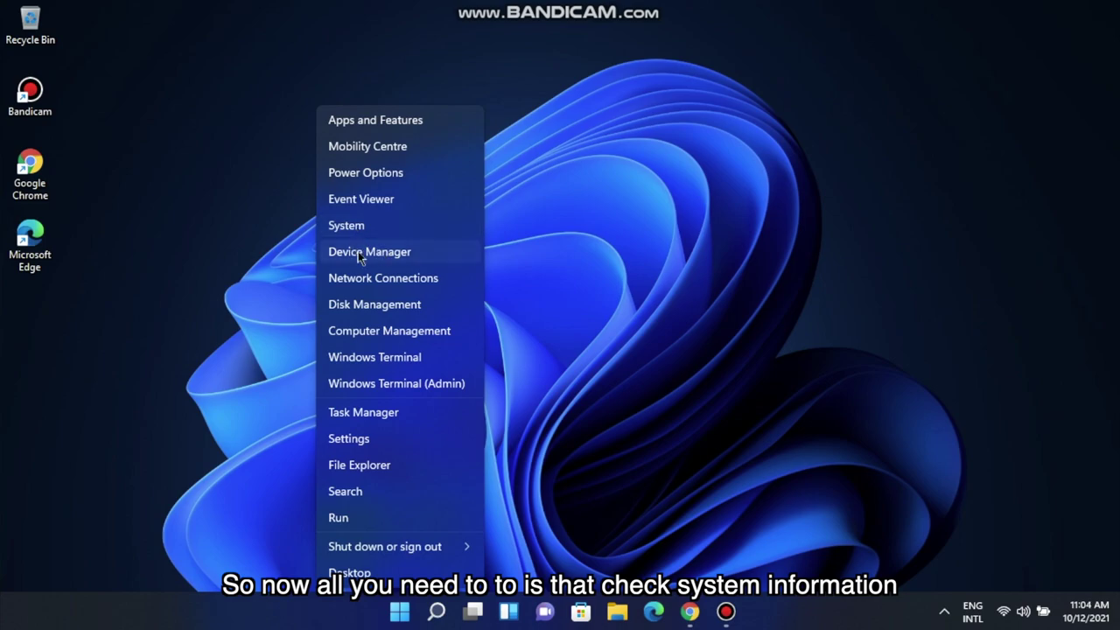
pyautogui.click(359, 254)
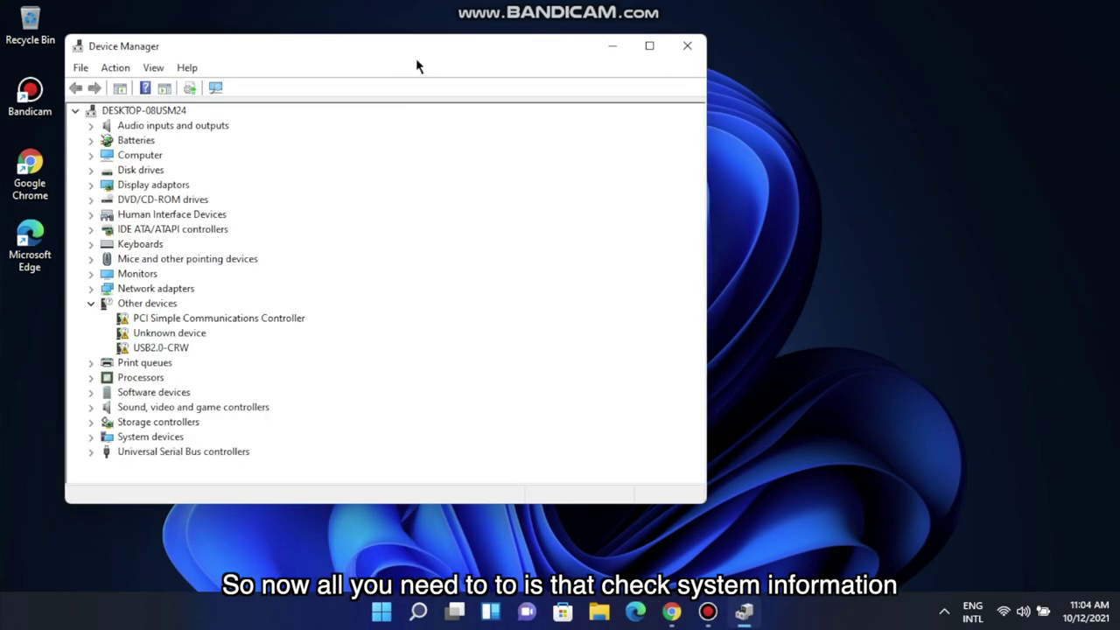
pyautogui.moveTo(445, 50); pyautogui.dragTo(536, 42)
pyautogui.click(181, 294)
pyautogui.click(180, 235)
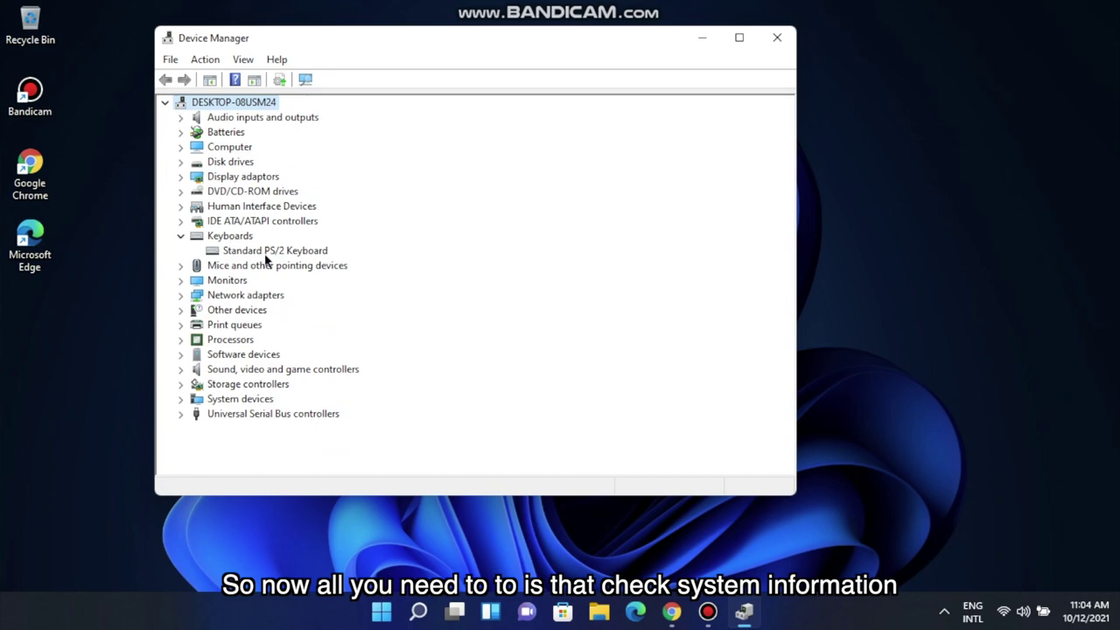
pyautogui.click(243, 250)
pyautogui.click(182, 266)
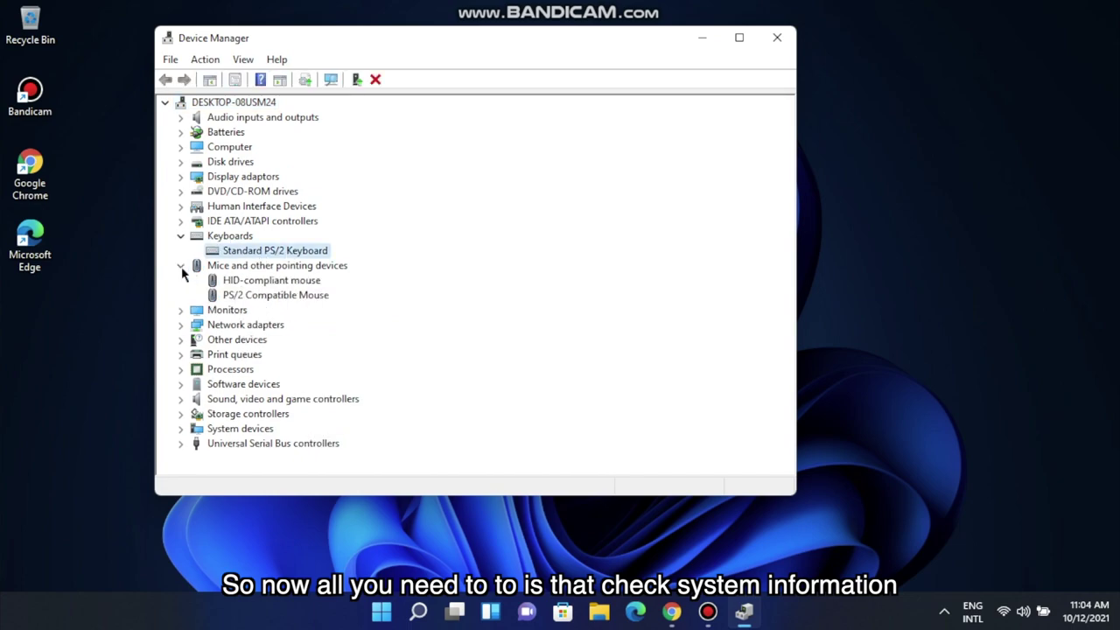
pyautogui.click(257, 296)
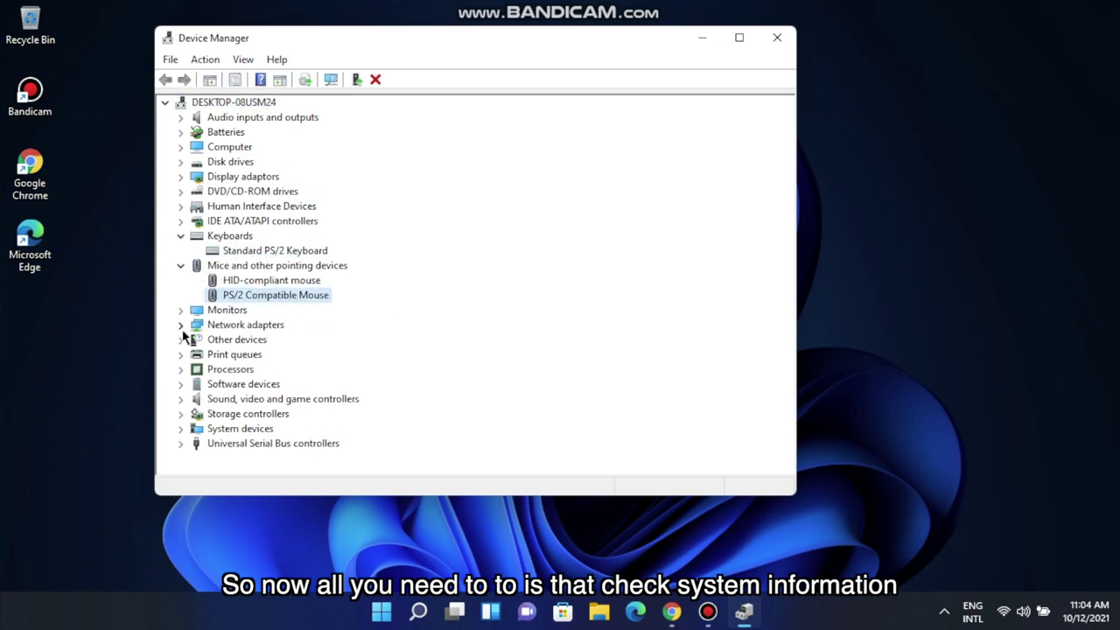
pyautogui.click(181, 325)
pyautogui.click(287, 322)
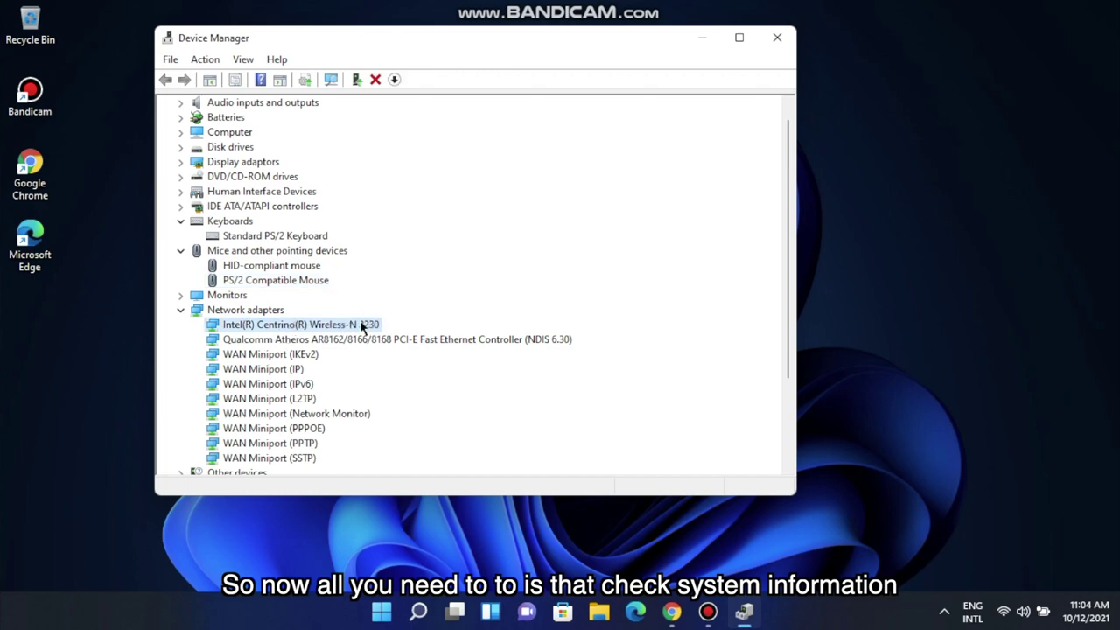
pyautogui.click(276, 340)
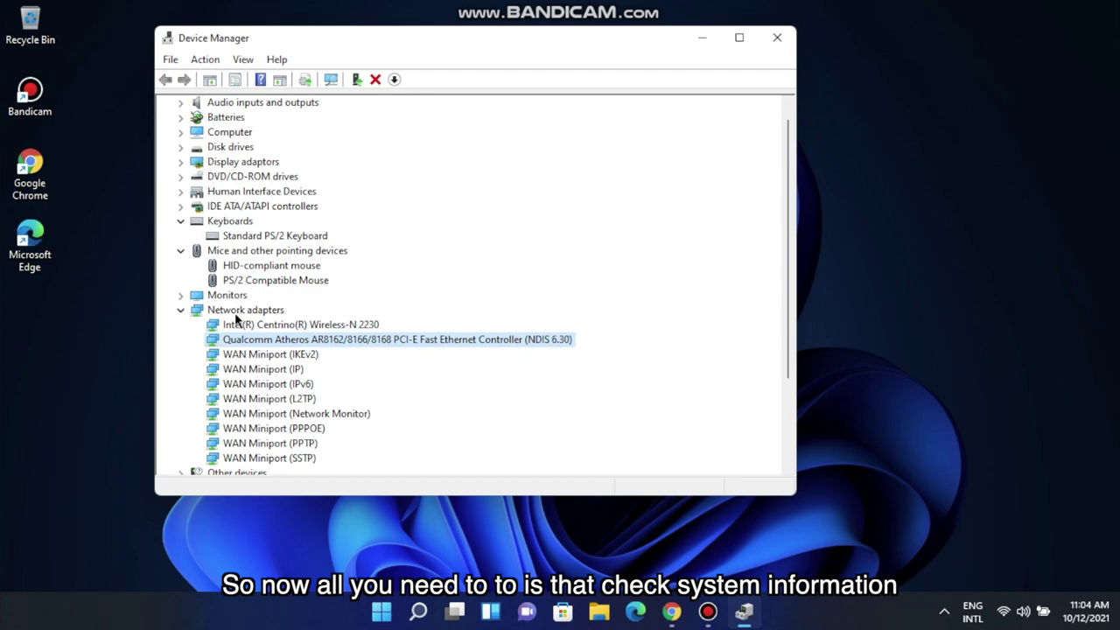
pyautogui.scroll(-3, 237, 320)
pyautogui.click(181, 384)
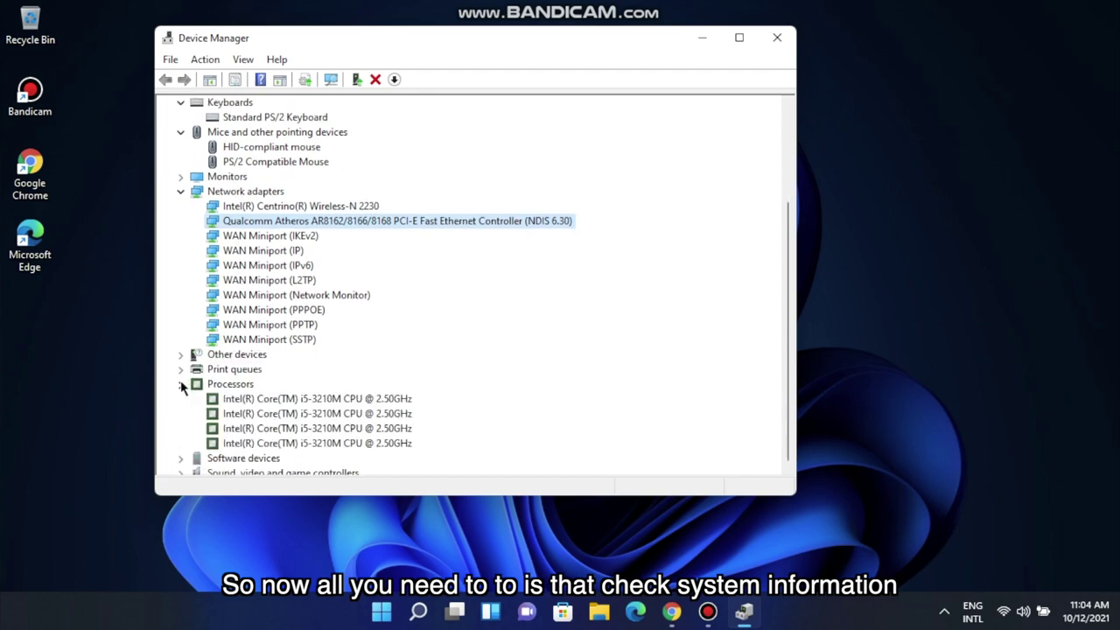
pyautogui.click(263, 399)
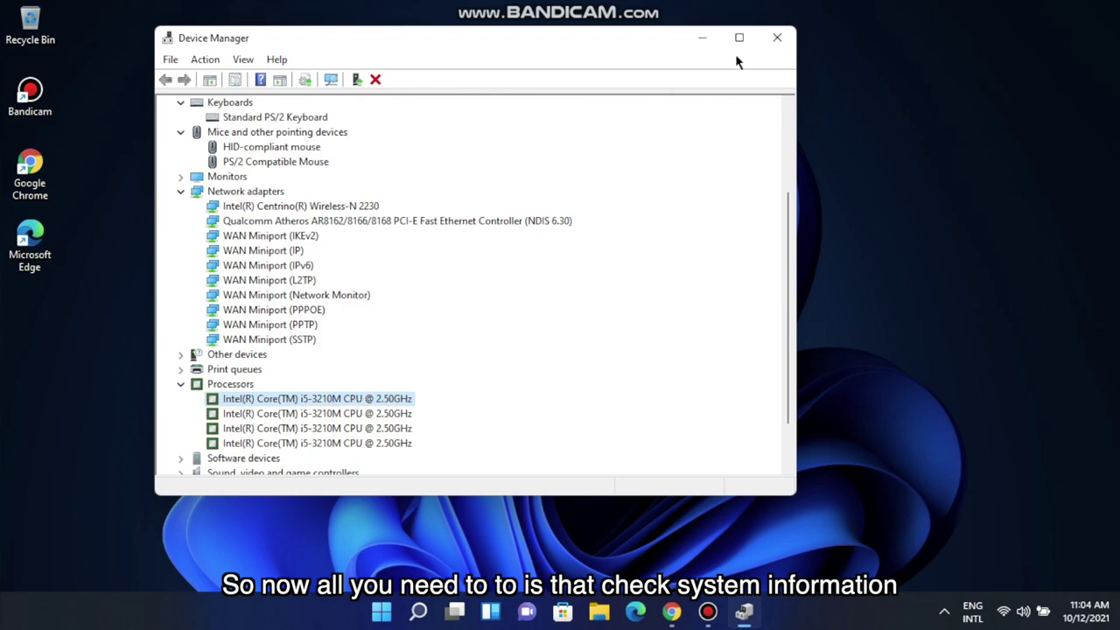
pyautogui.click(778, 38)
pyautogui.click(690, 612)
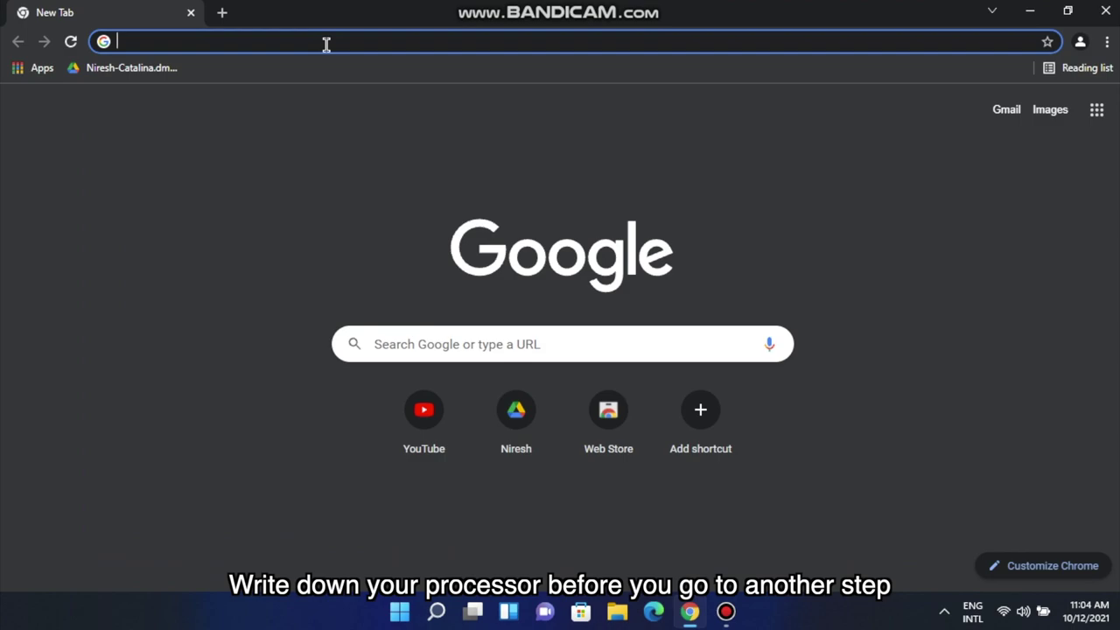
# Search Google for 'inspiron 14R 5420'.
pyautogui.write('ins')
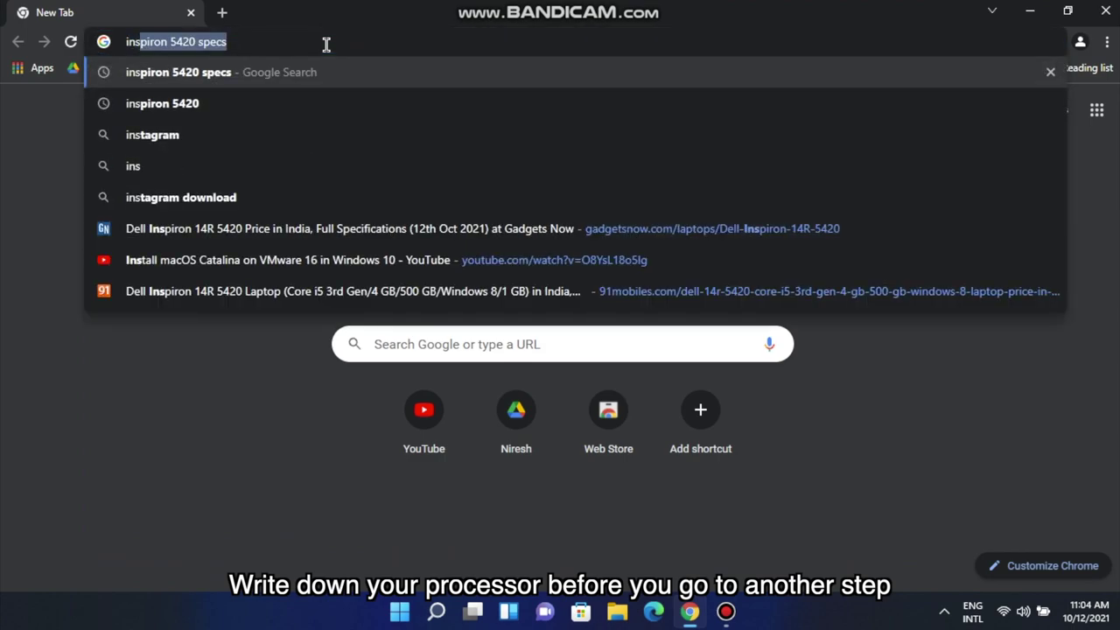
pyautogui.write('p')
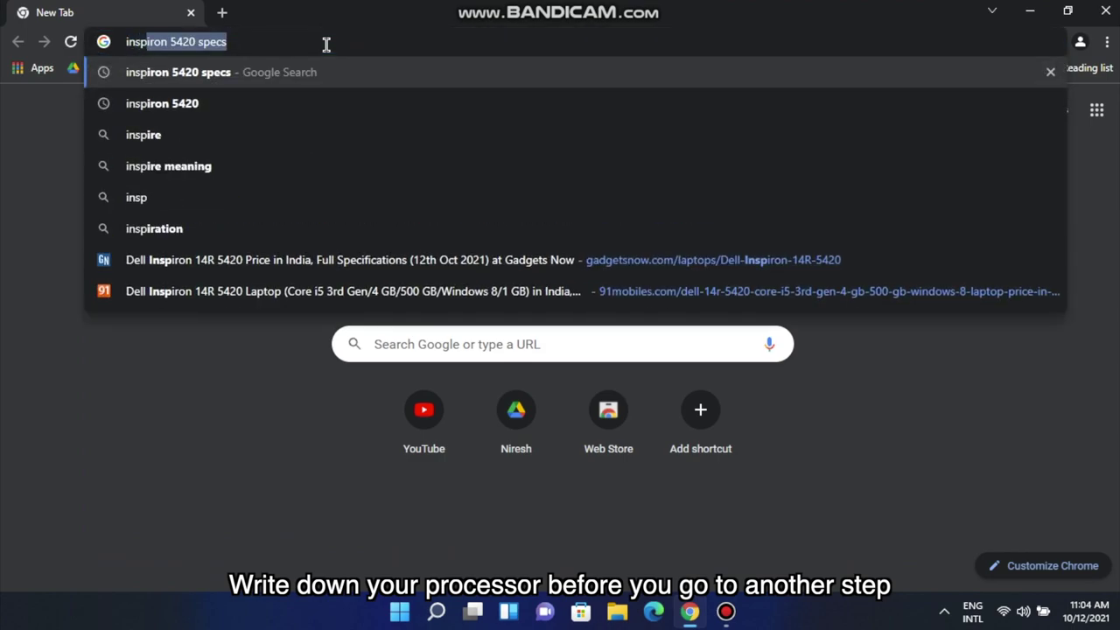
pyautogui.write('iron')
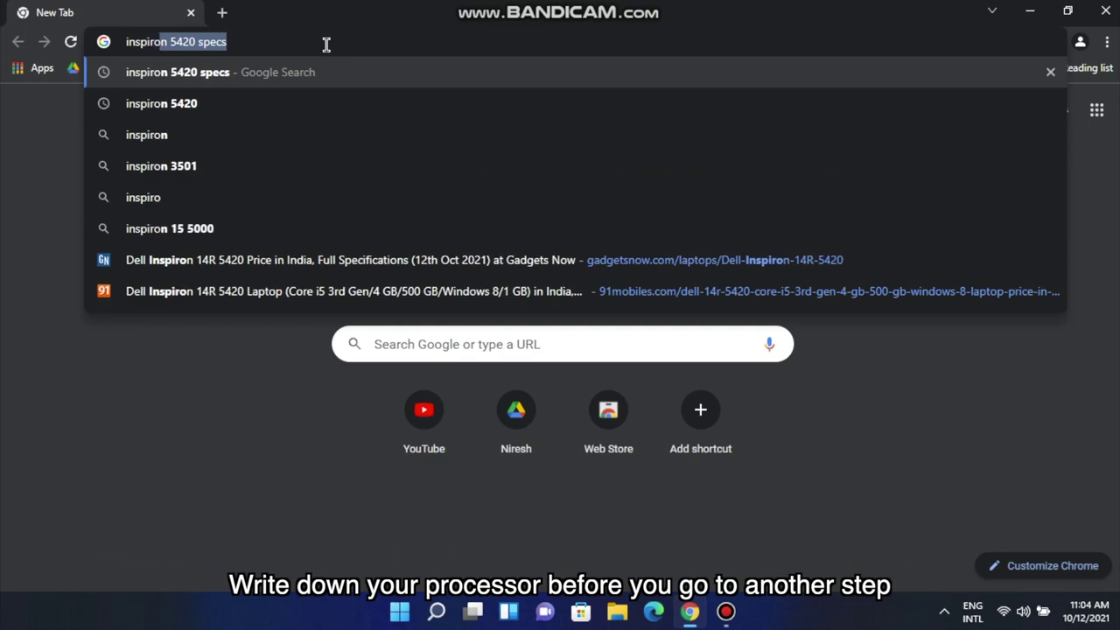
pyautogui.write(' 14')
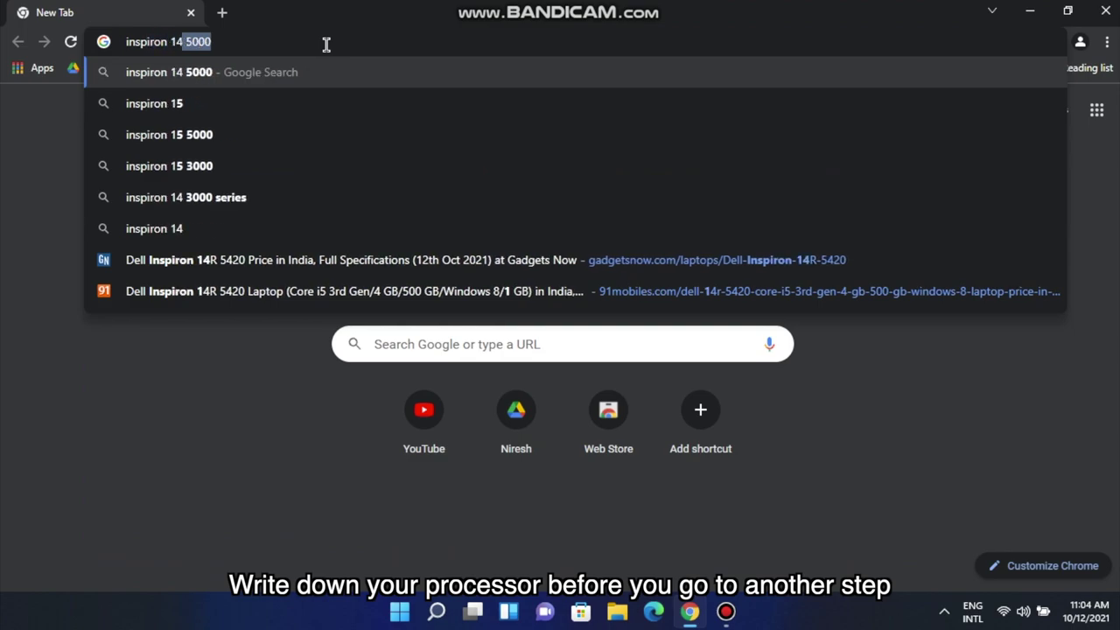
pyautogui.write('R 5420')
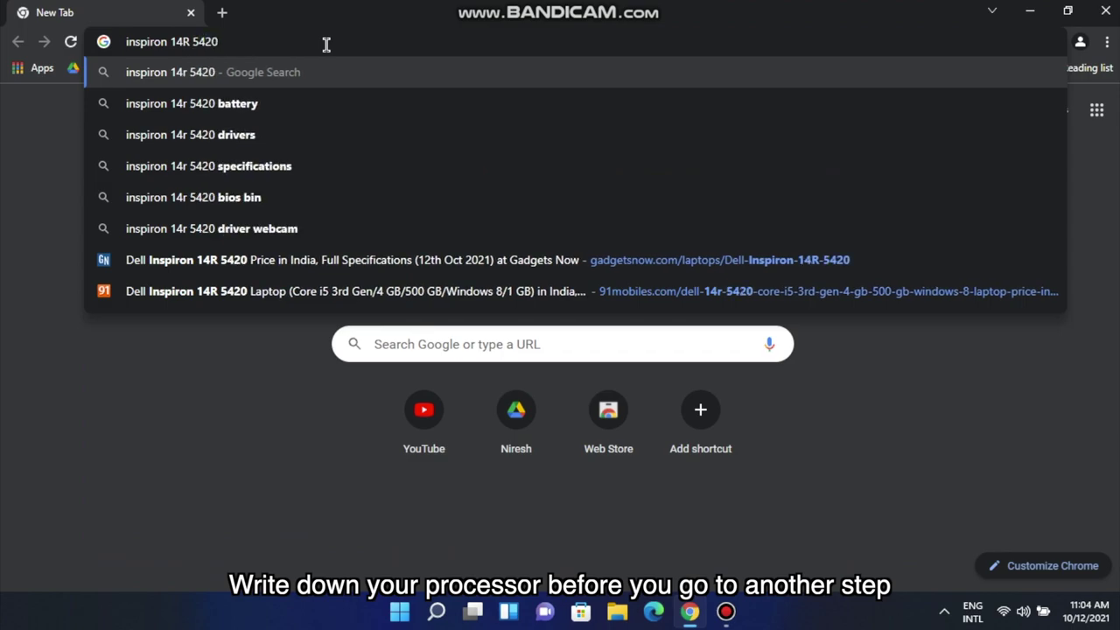
pyautogui.press('Return')
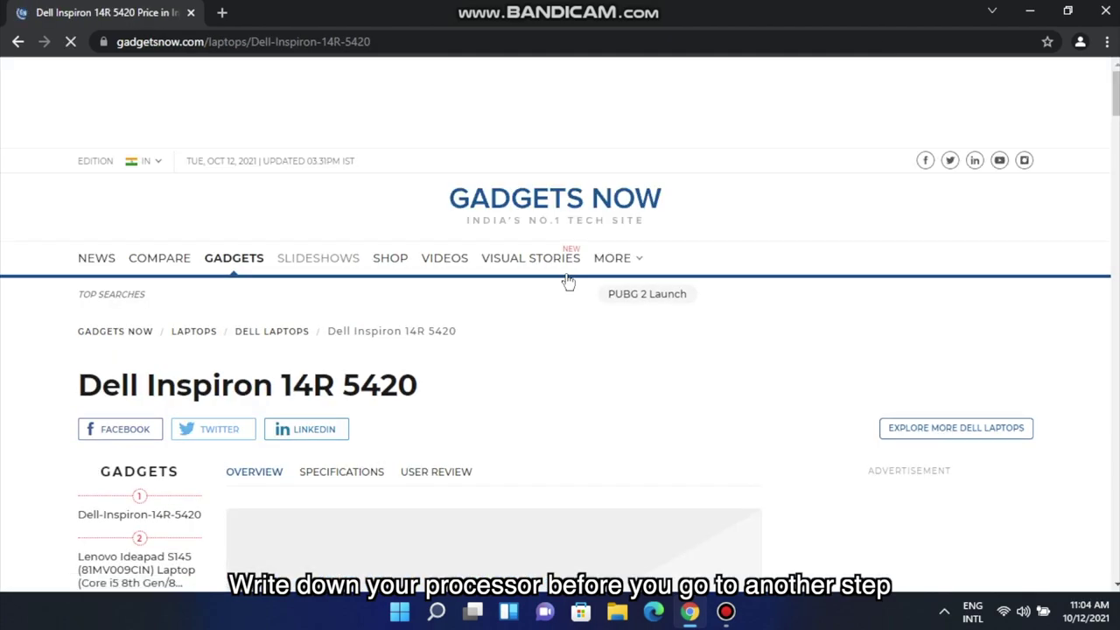
# Scroll the Inspiron 14R 5420 spec page to the Processor section, dismissing the notification prompt.
pyautogui.scroll(-3, 567, 281)
pyautogui.scroll(-4, 567, 280)
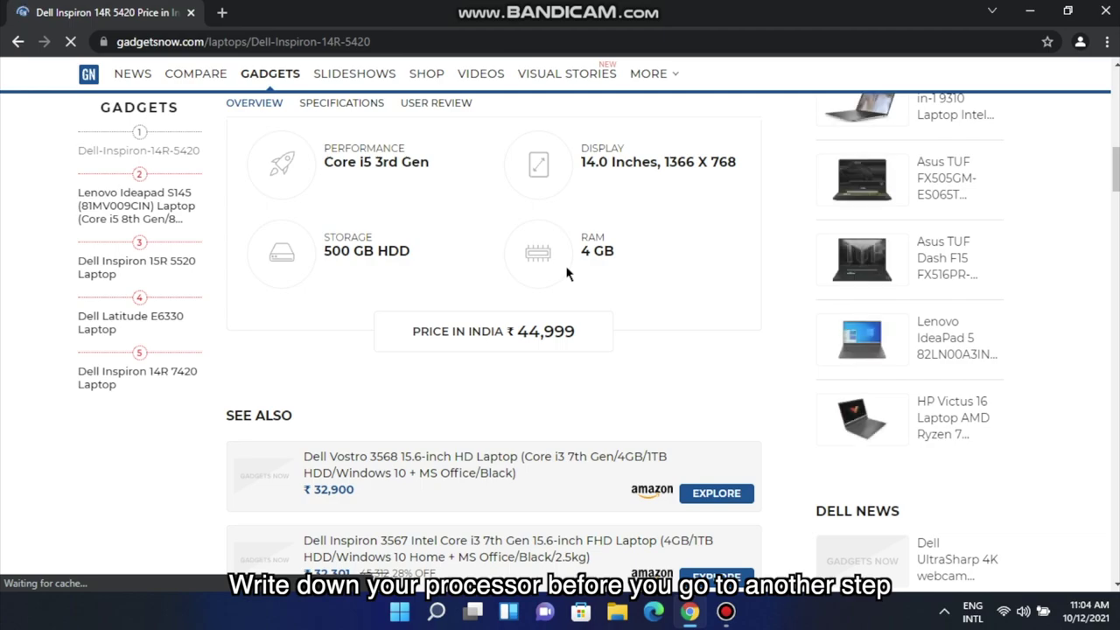
pyautogui.scroll(-3, 568, 276)
pyautogui.scroll(-8, 571, 273)
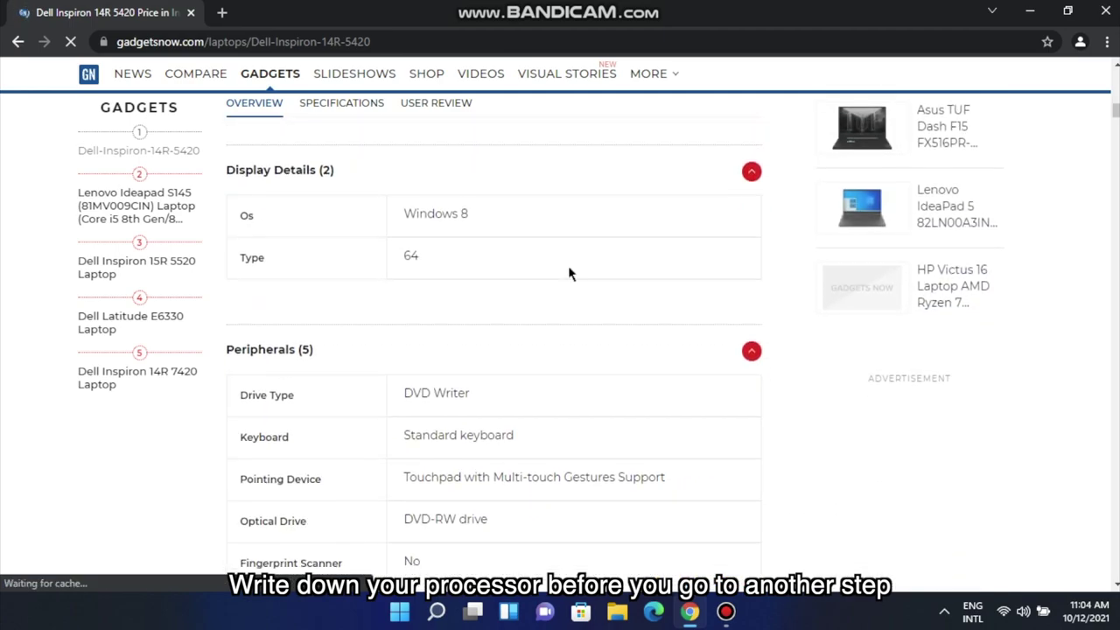
pyautogui.scroll(-7, 570, 274)
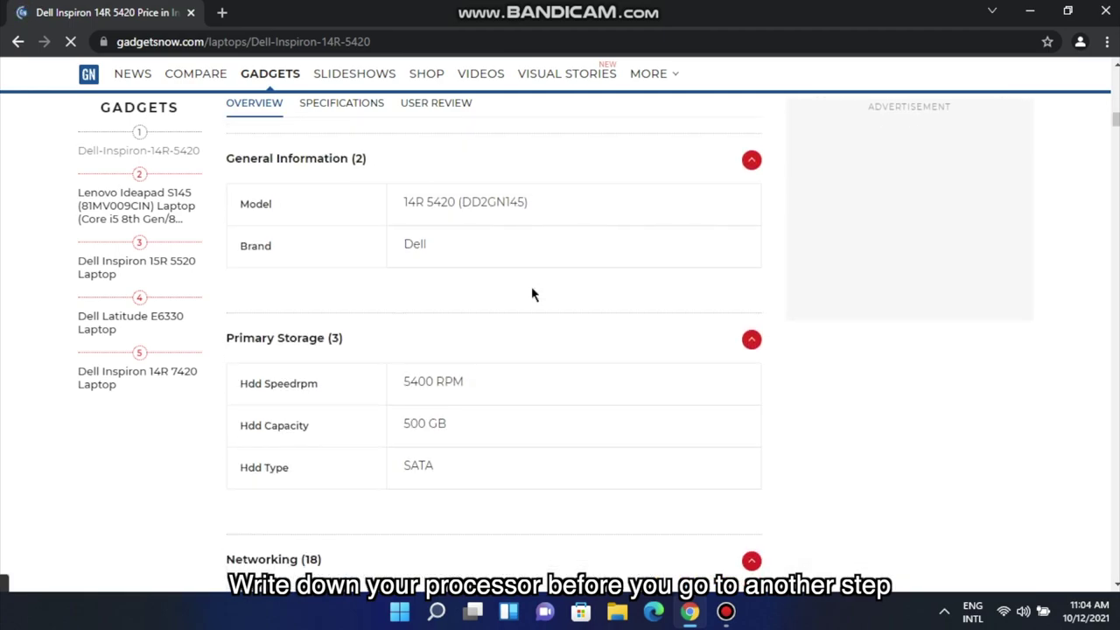
pyautogui.scroll(-1, 531, 294)
pyautogui.scroll(1, 528, 292)
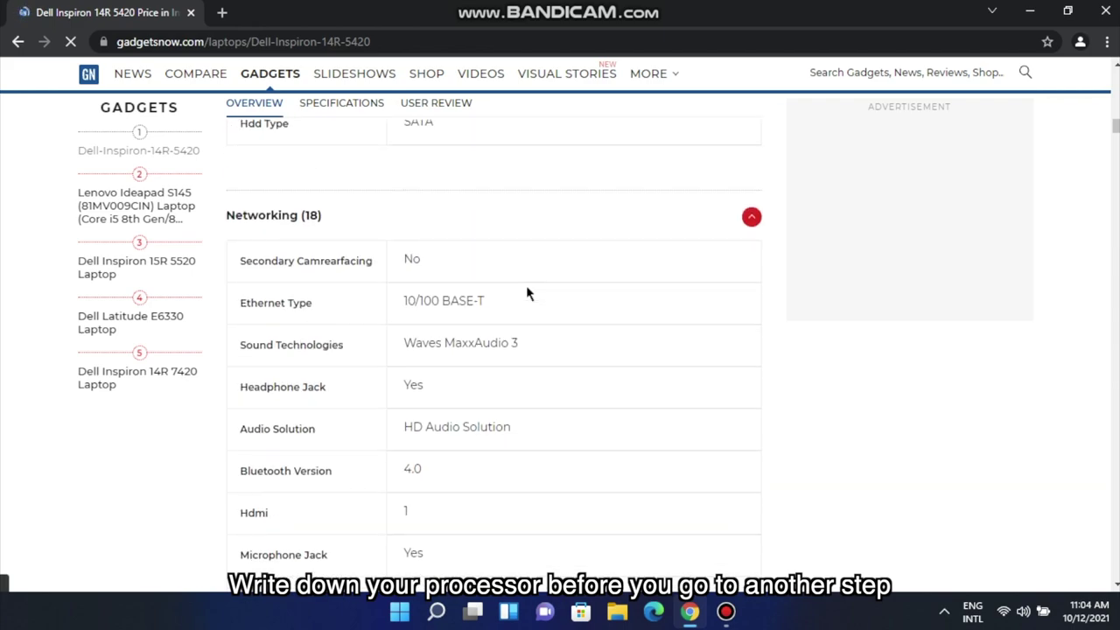
pyautogui.scroll(-5, 479, 370)
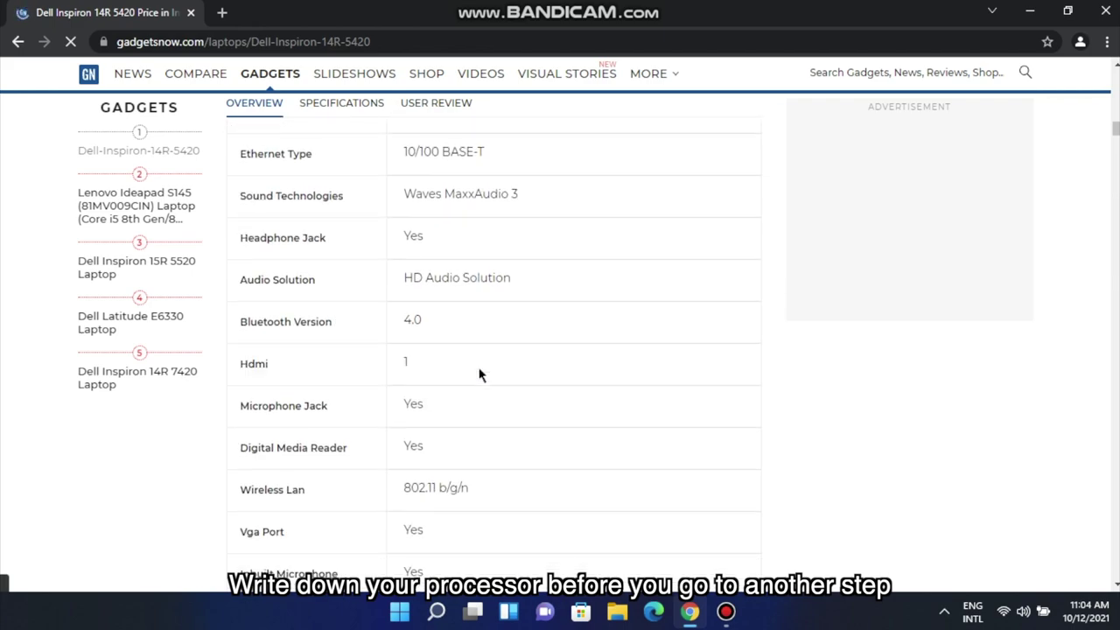
pyautogui.scroll(-6, 481, 368)
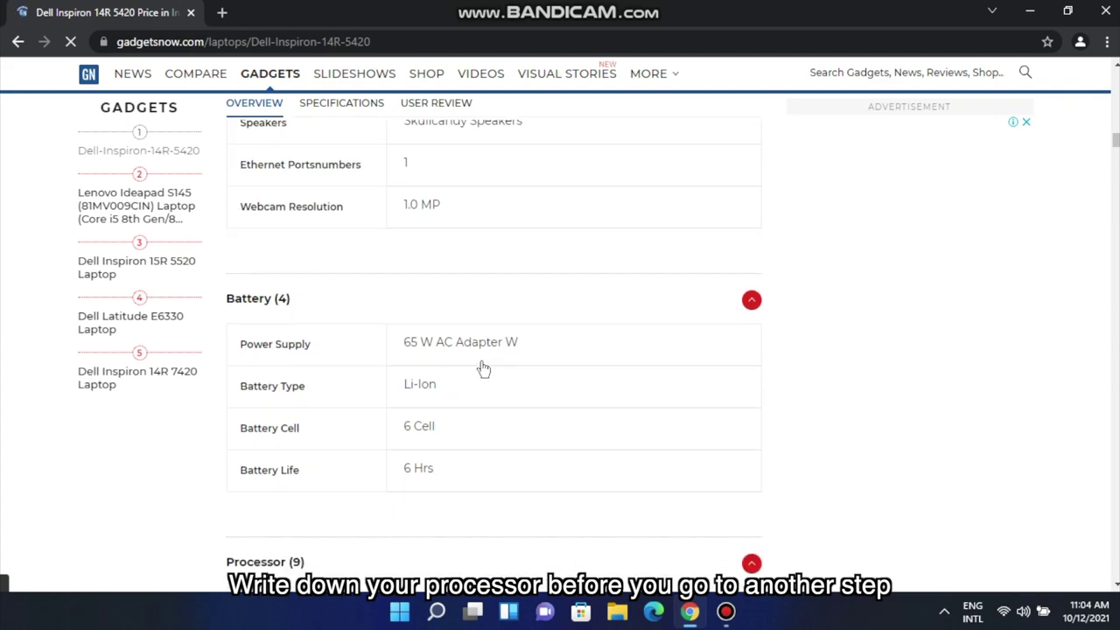
pyautogui.scroll(-1, 484, 365)
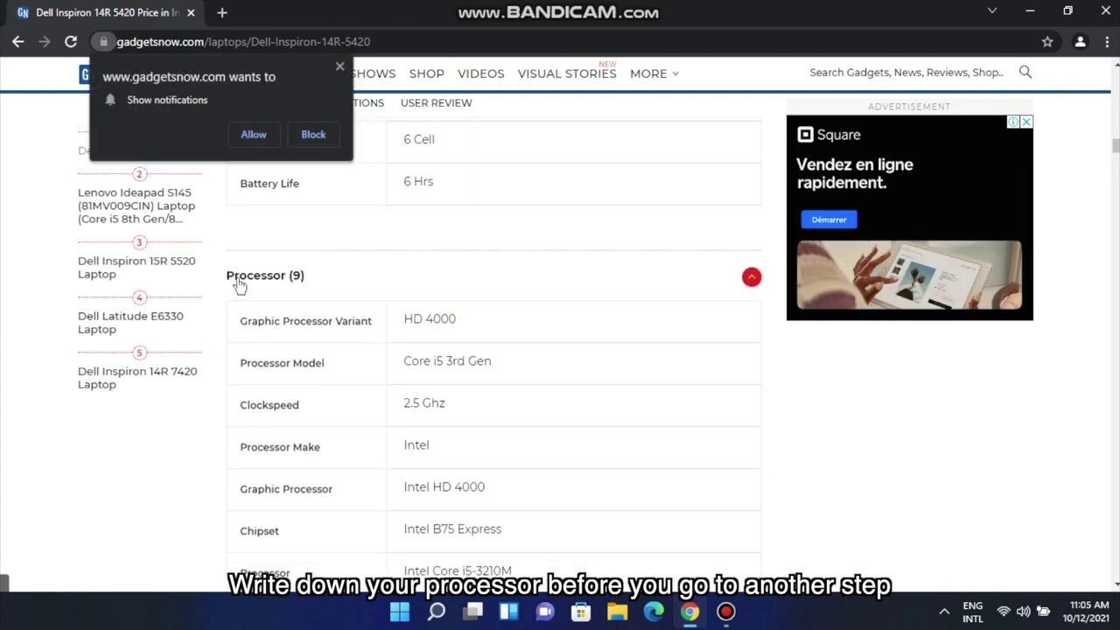
pyautogui.scroll(-2, 385, 271)
pyautogui.scroll(2, 385, 224)
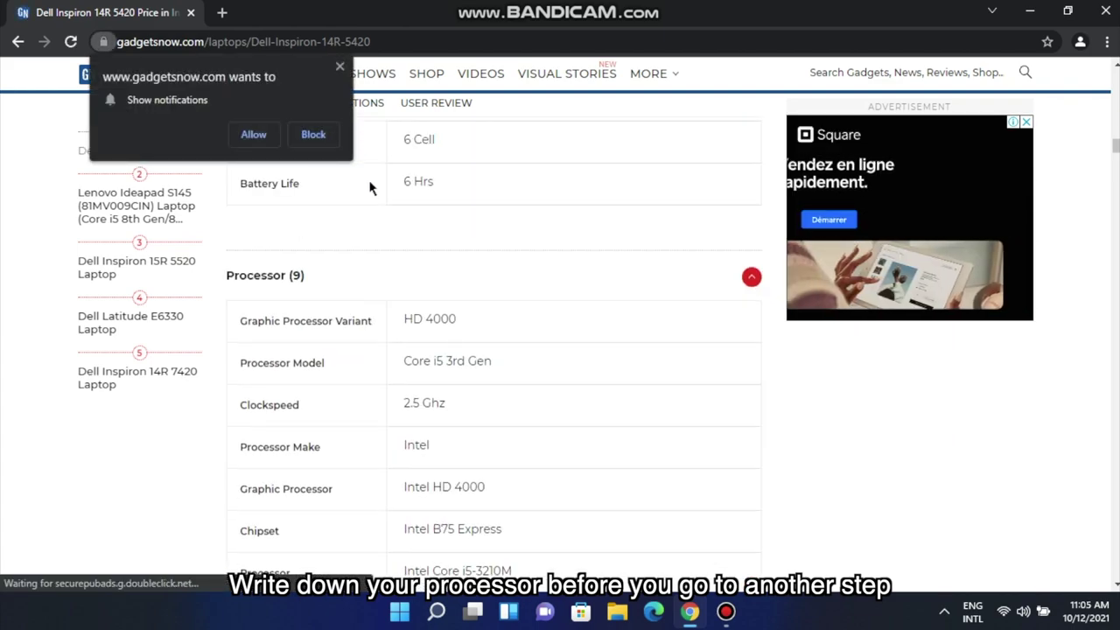
pyautogui.click(342, 69)
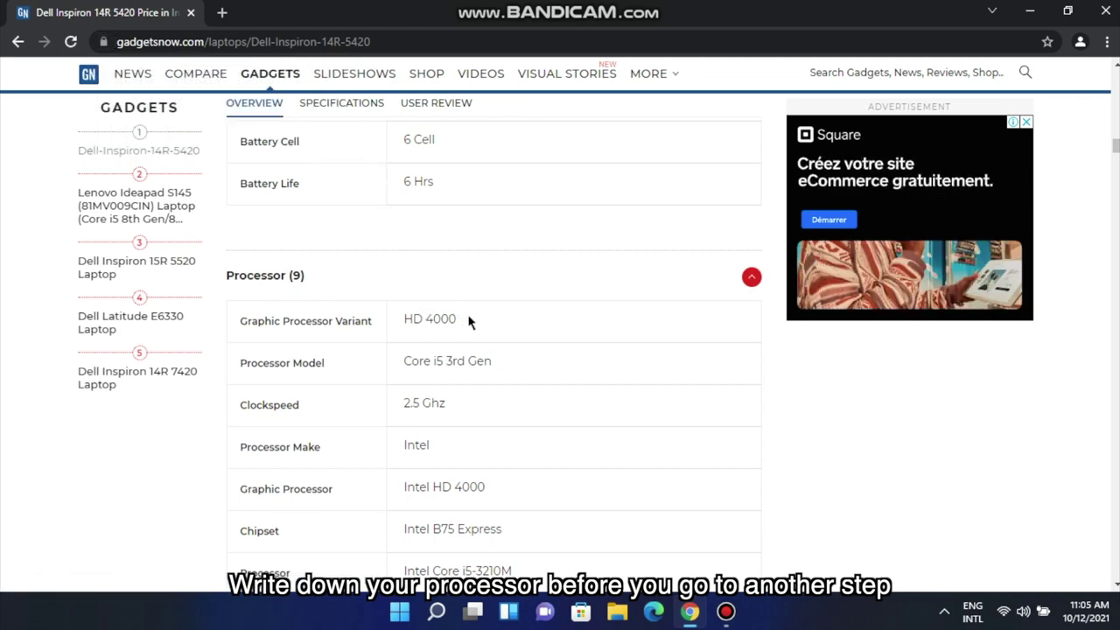
# Highlight the HD 4000 graphics and Core i5 3rd Gen processor values, then close Chrome.
pyautogui.moveTo(456, 319); pyautogui.dragTo(402, 323)
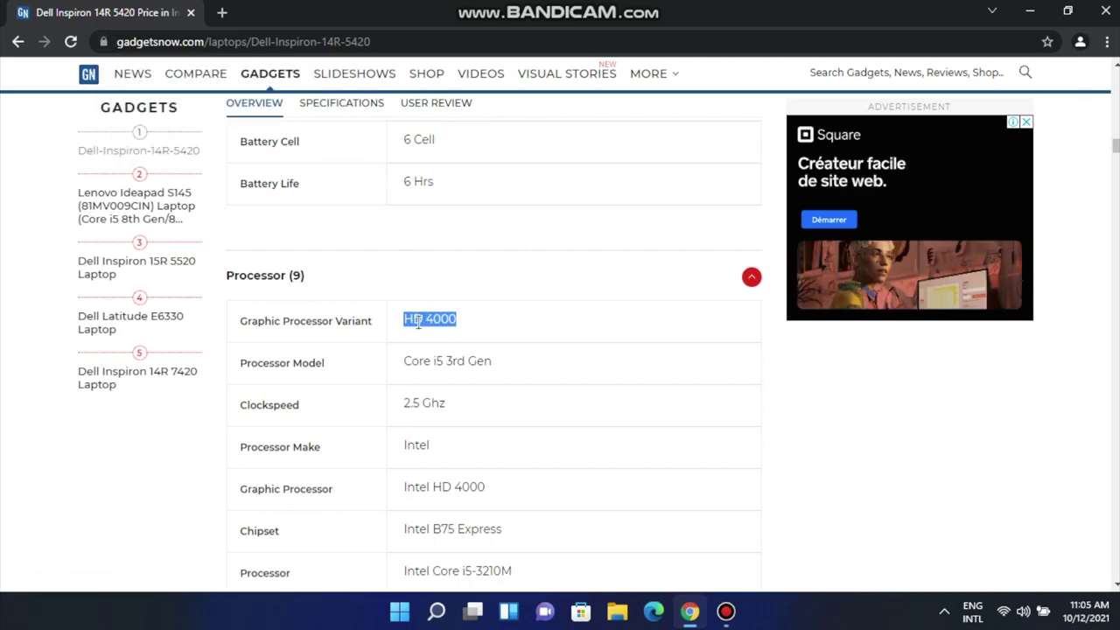
pyautogui.moveTo(405, 360); pyautogui.dragTo(499, 370)
pyautogui.scroll(-1, 430, 340)
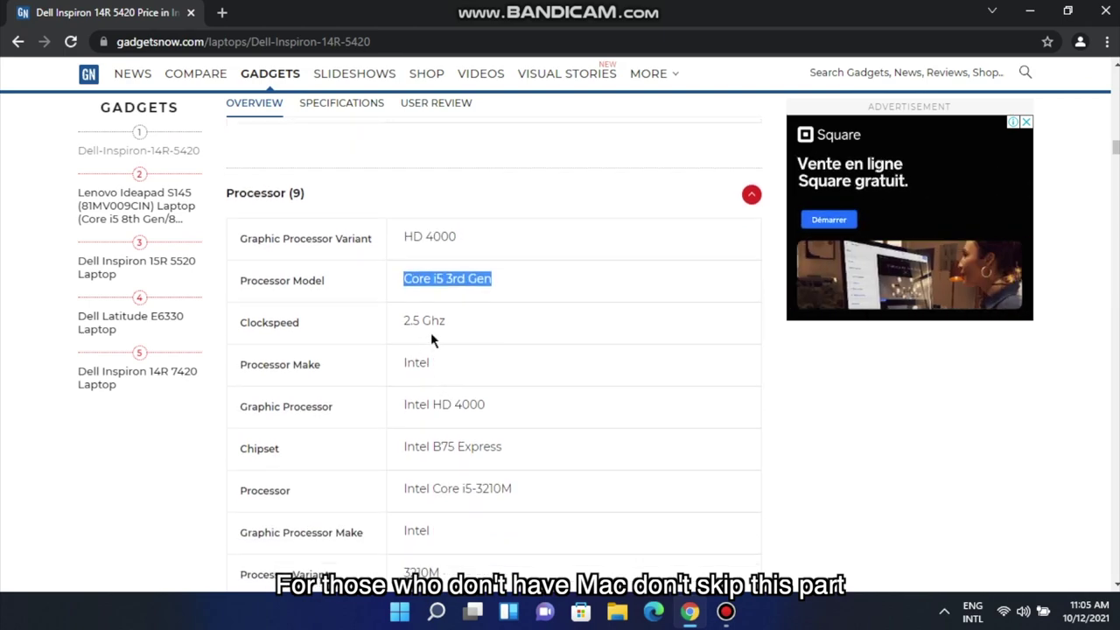
pyautogui.scroll(-2, 450, 388)
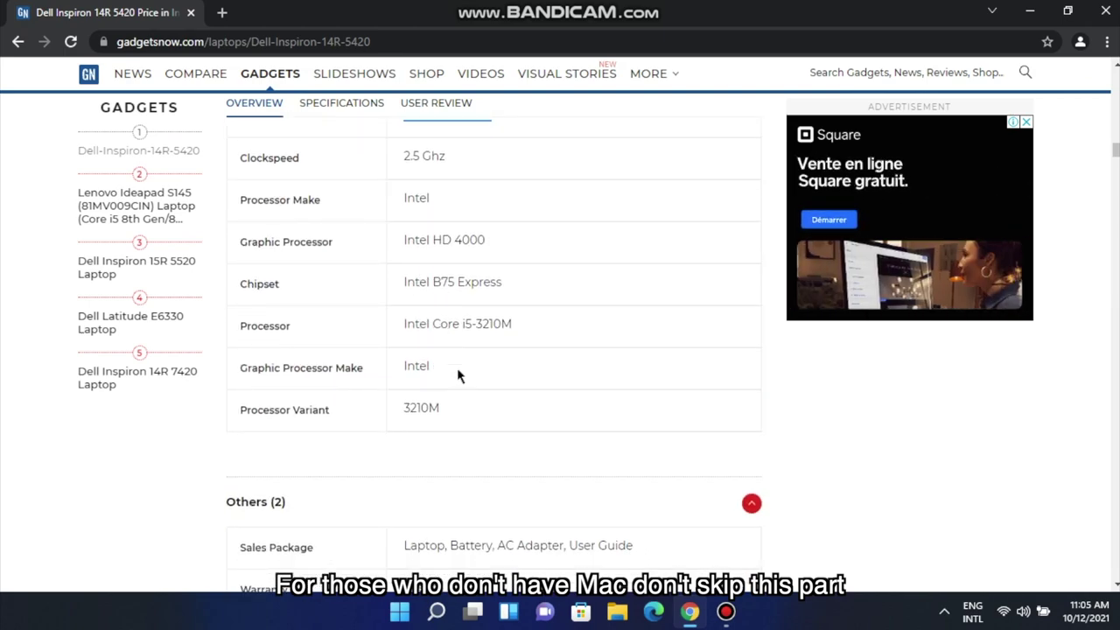
pyautogui.scroll(1, 477, 393)
pyautogui.scroll(3, 488, 350)
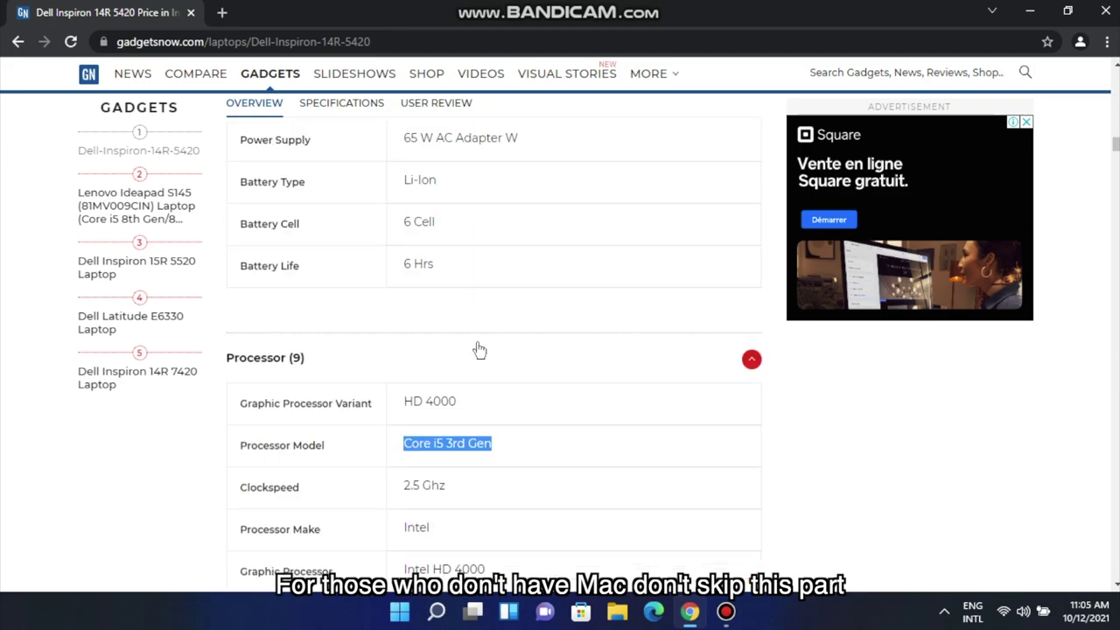
pyautogui.click(510, 416)
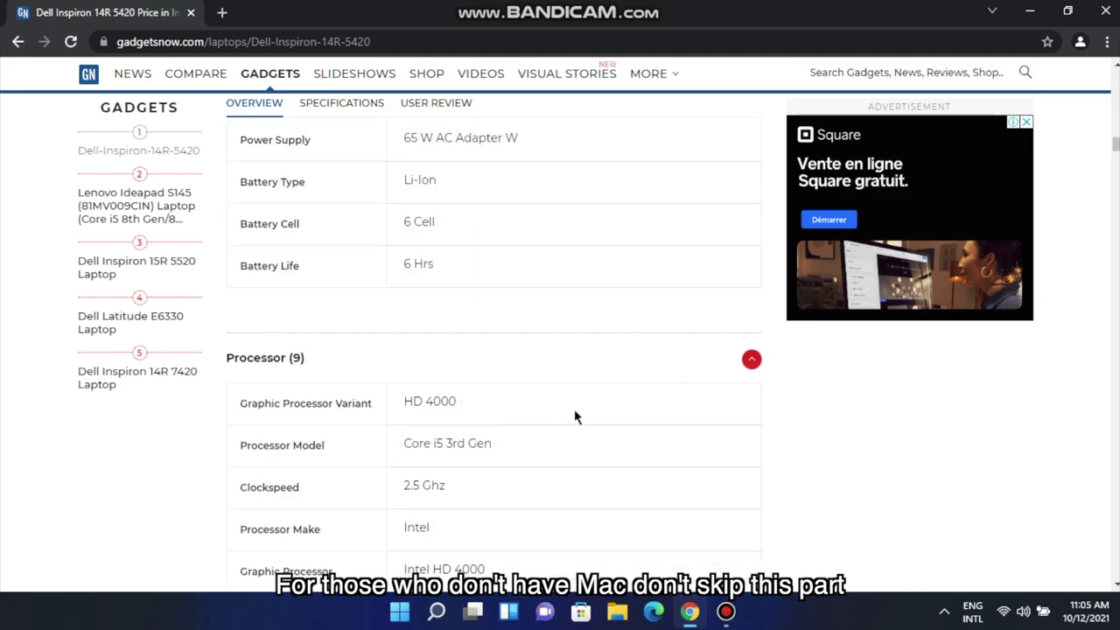
pyautogui.click(1105, 11)
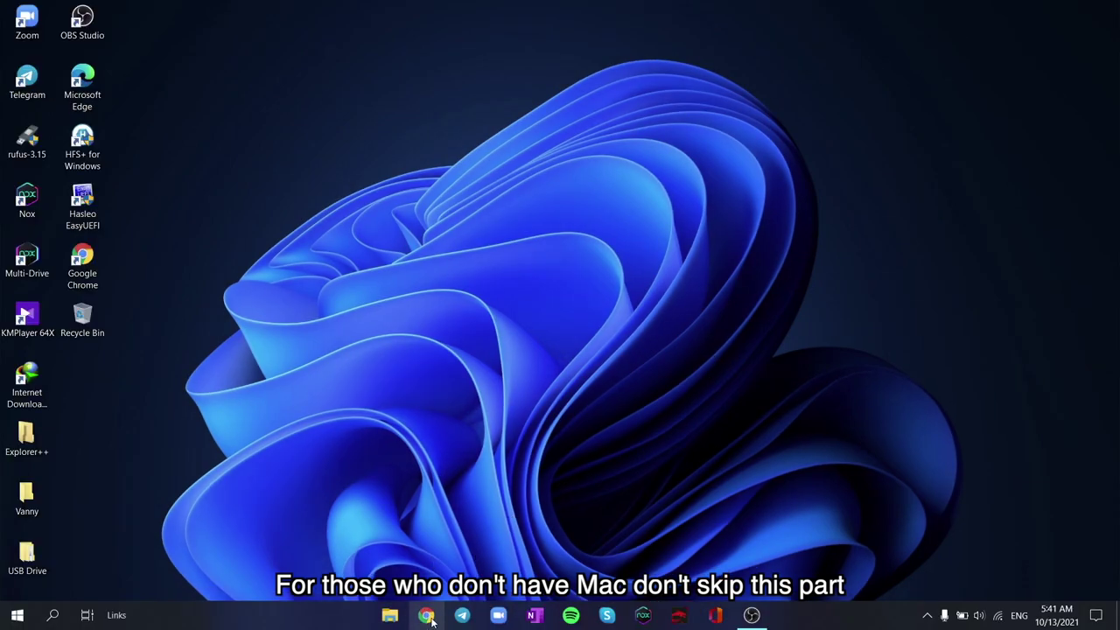
# Search Google for 'vmware workstation' and open the VMware Workstation Pro product page.
pyautogui.click(427, 615)
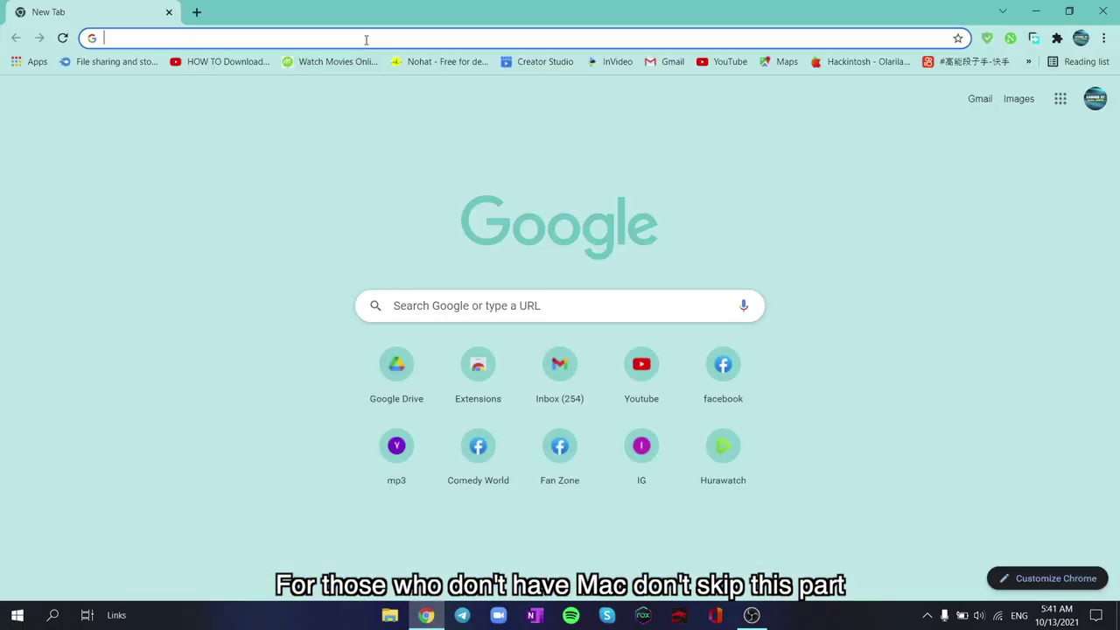
pyautogui.write('vm')
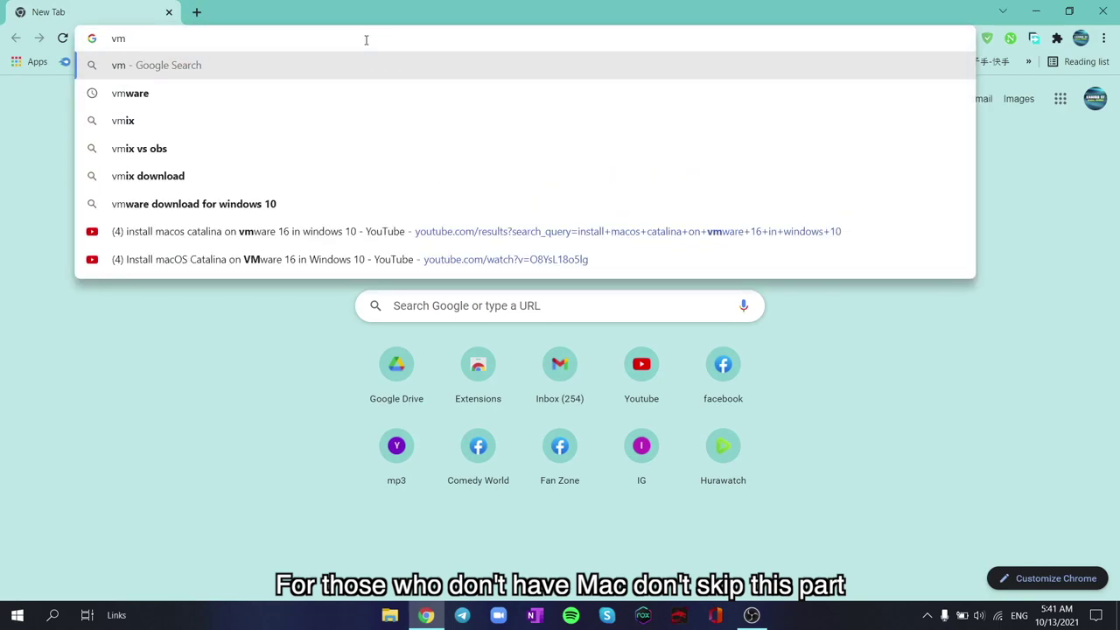
pyautogui.press('Down')
pyautogui.write('w')
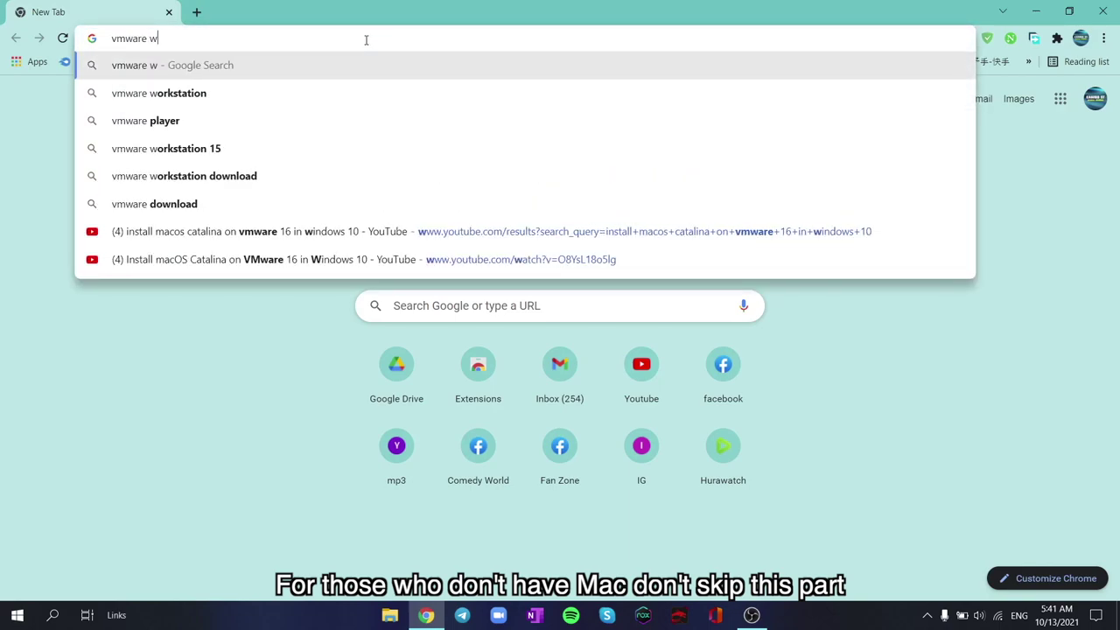
pyautogui.press('Down')
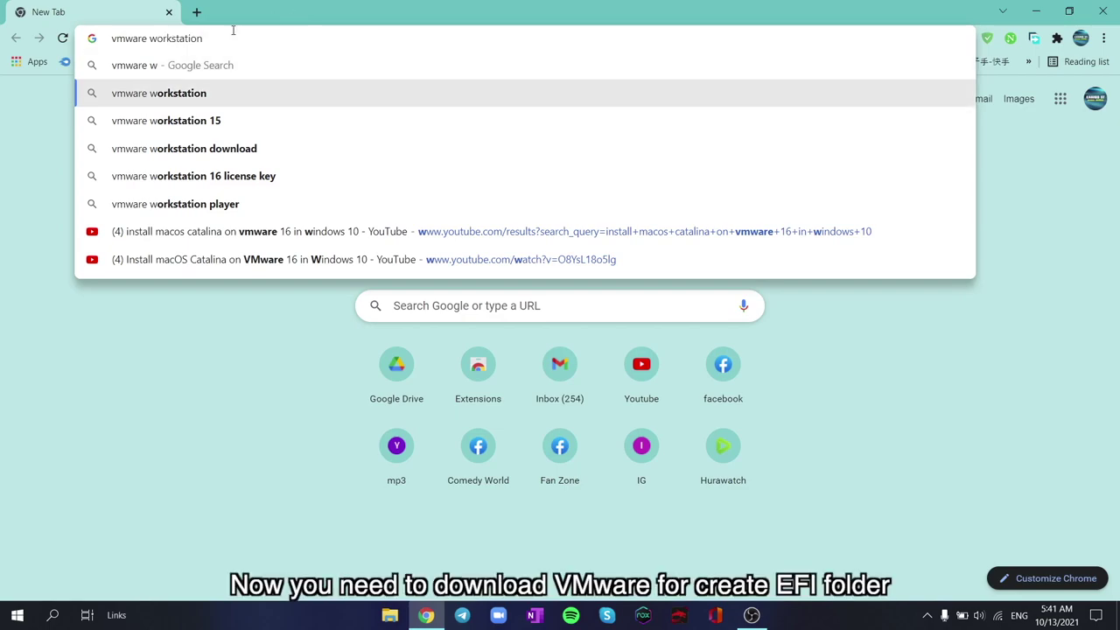
pyautogui.tripleClick(195, 41)
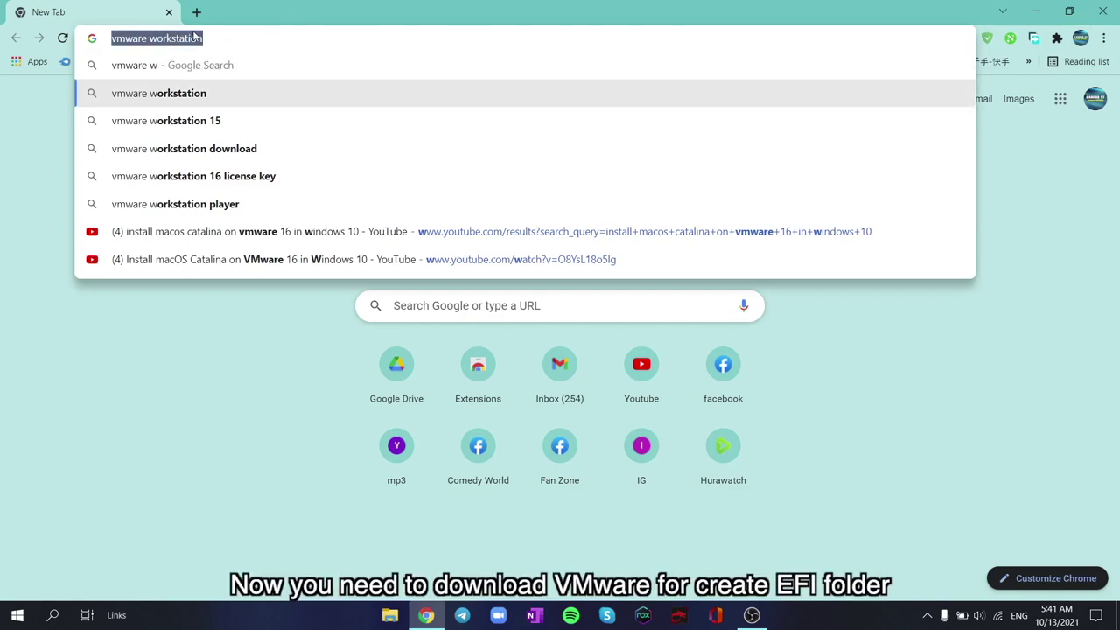
pyautogui.click(229, 36)
pyautogui.press('Return')
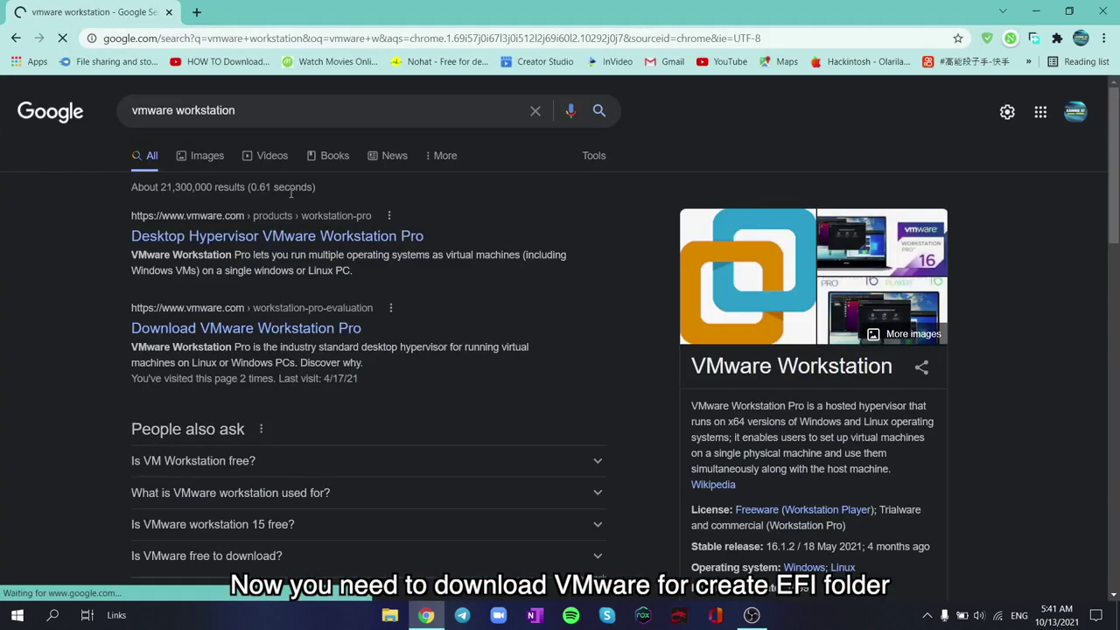
pyautogui.click(226, 238)
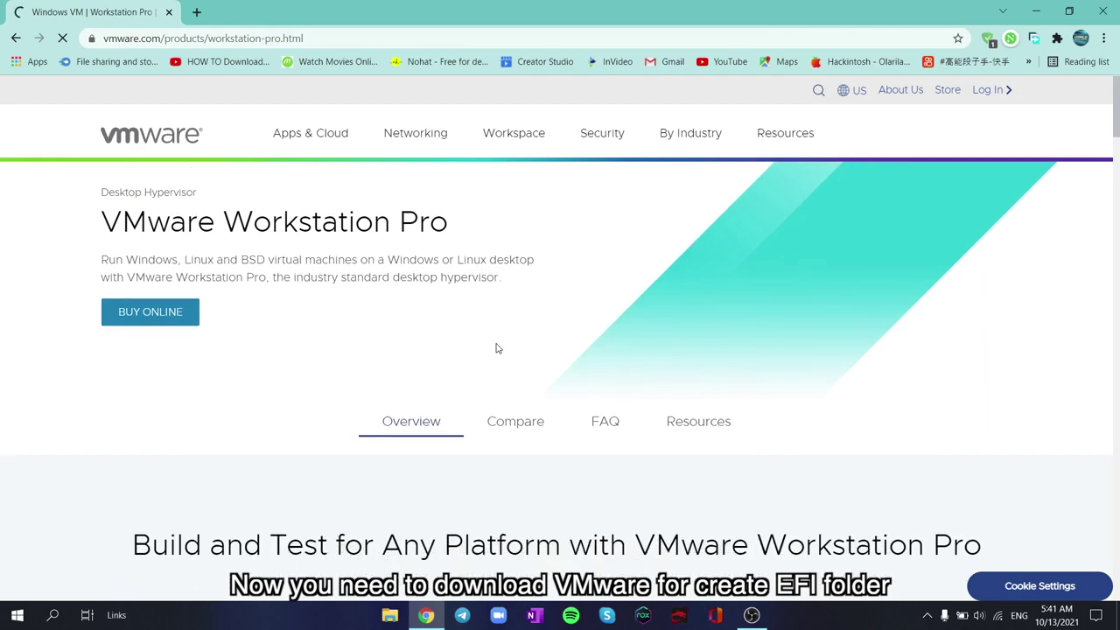
# Go to the Workstation 16 Pro trial page and choose the Windows download.
pyautogui.scroll(-8, 503, 345)
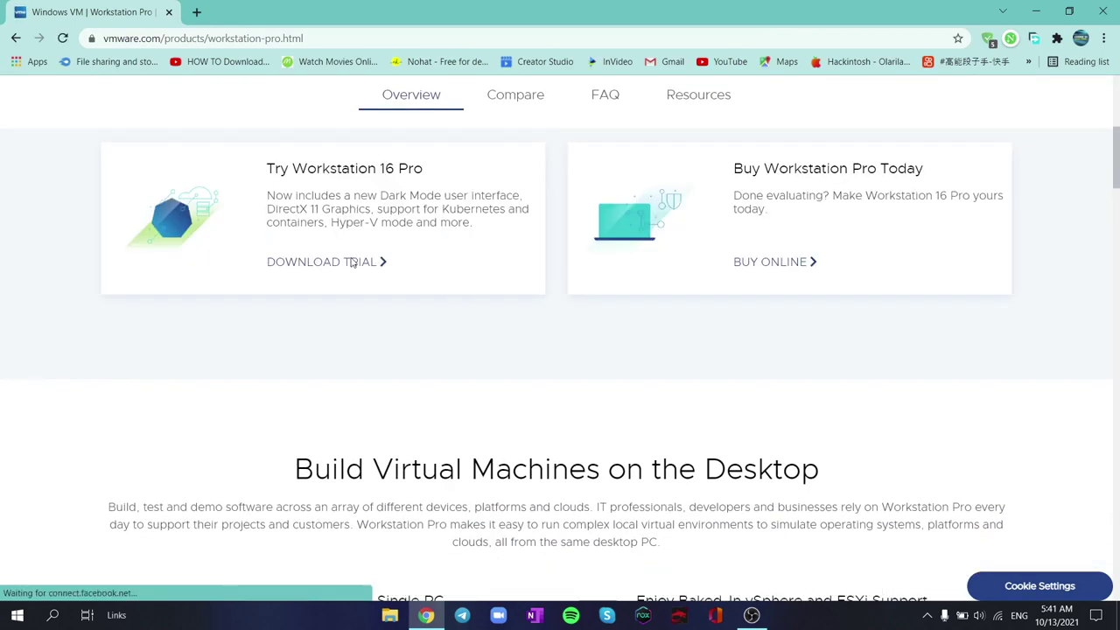
pyautogui.click(342, 263)
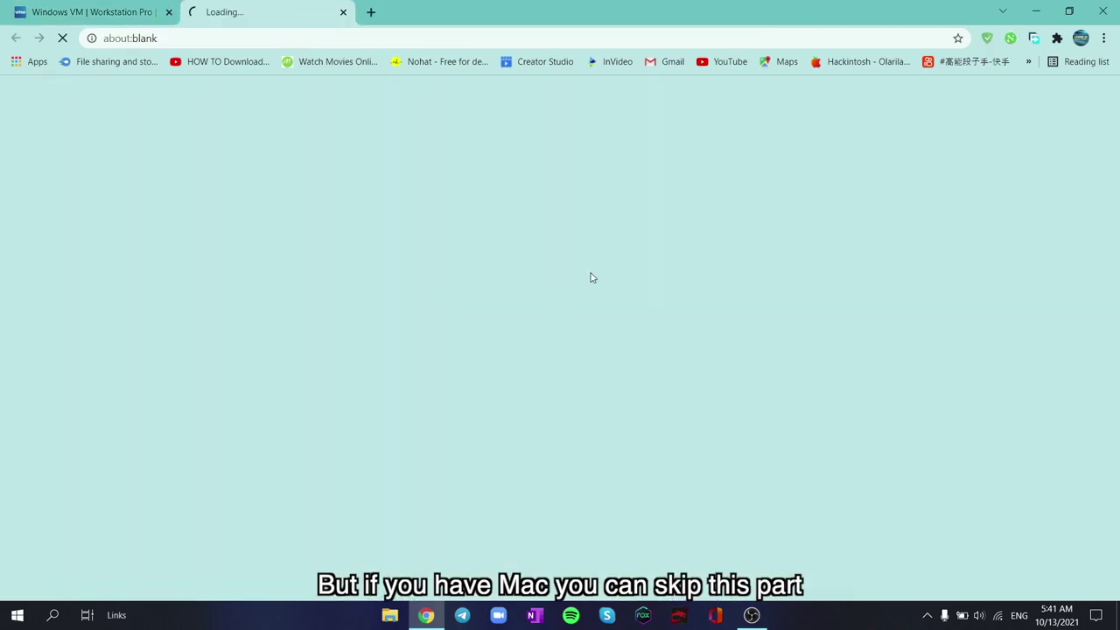
pyautogui.scroll(-6, 282, 384)
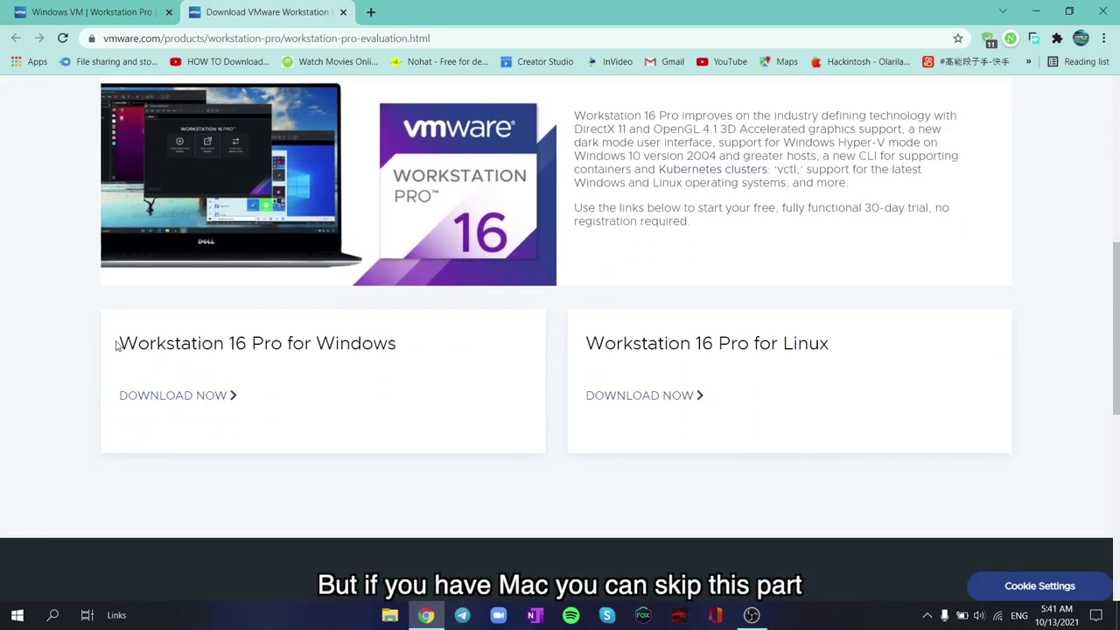
pyautogui.moveTo(118, 344); pyautogui.dragTo(438, 352)
pyautogui.click(435, 346)
pyautogui.click(186, 399)
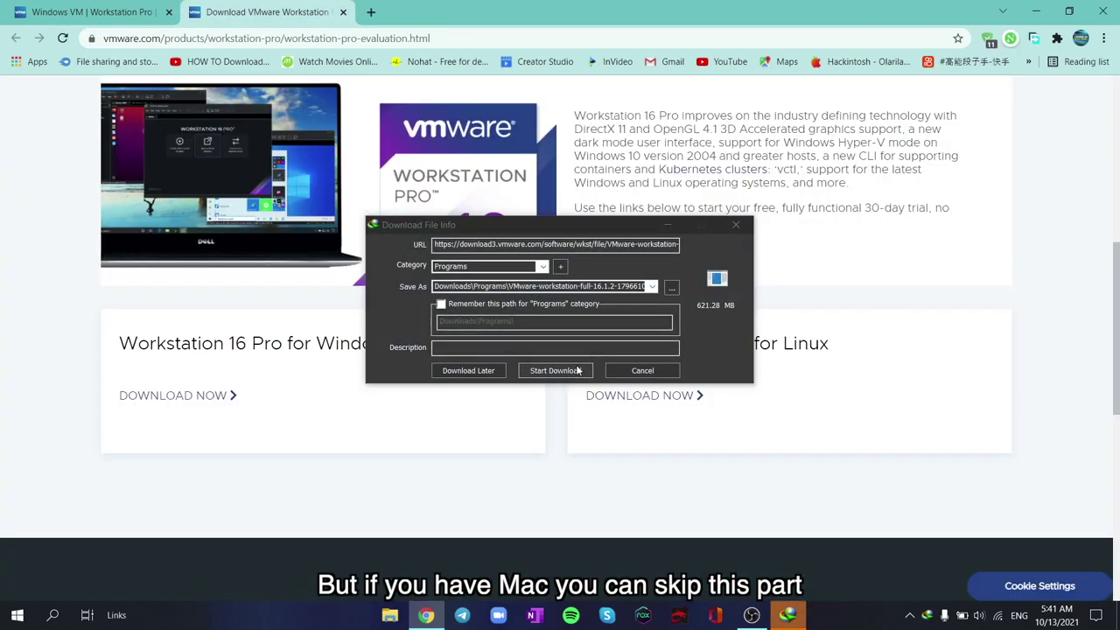
# Start the 621 MB VMware-workstation-full-16.1.2 download in IDM, then pause it and close the window.
pyautogui.click(570, 371)
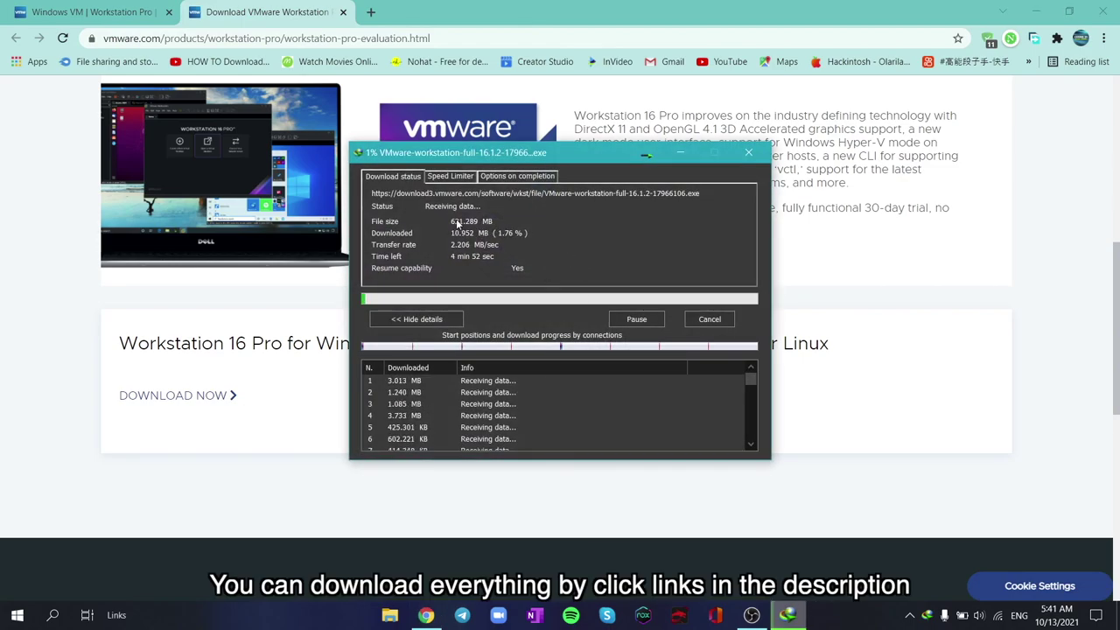
pyautogui.click(635, 319)
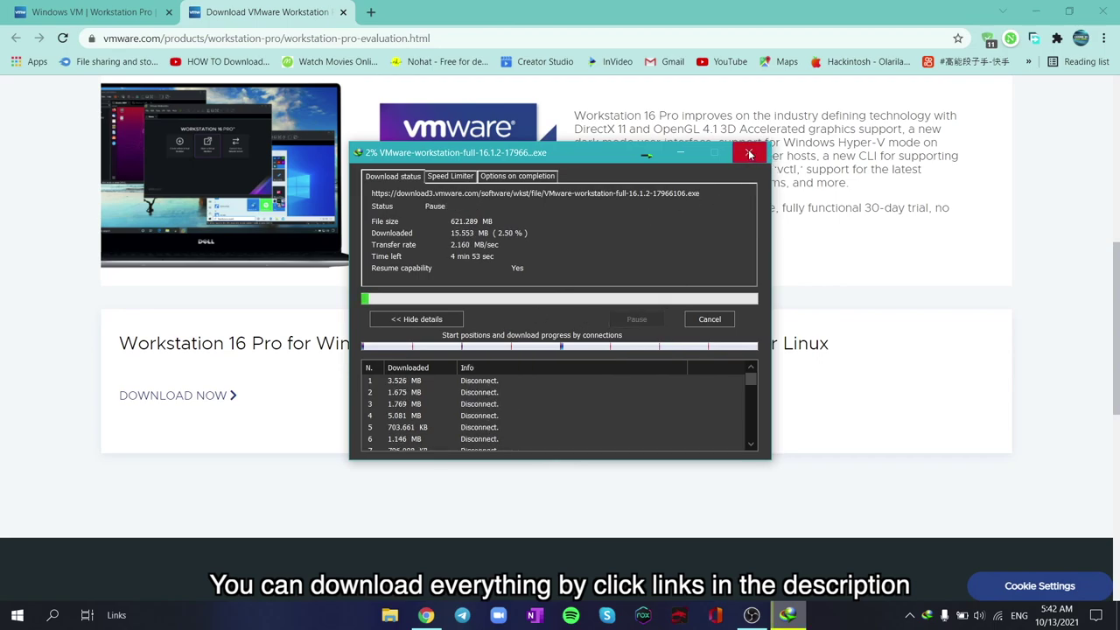
pyautogui.click(716, 320)
# Close the VMware tabs and open the shared VIDZ TV Drive folder from the bookmarks.
pyautogui.click(370, 15)
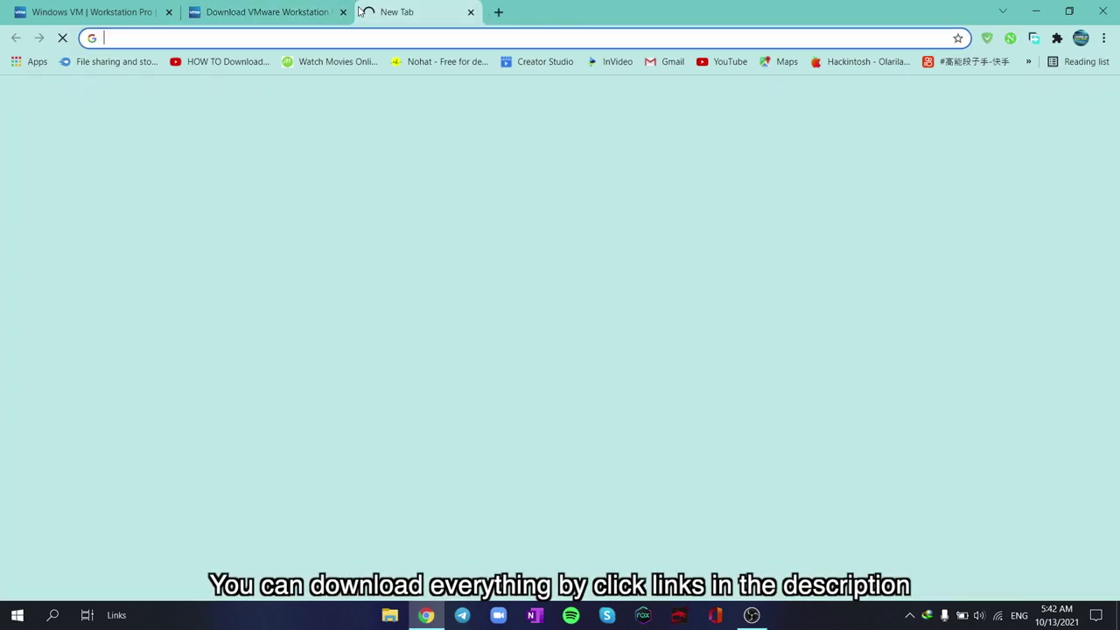
pyautogui.click(343, 12)
pyautogui.click(169, 12)
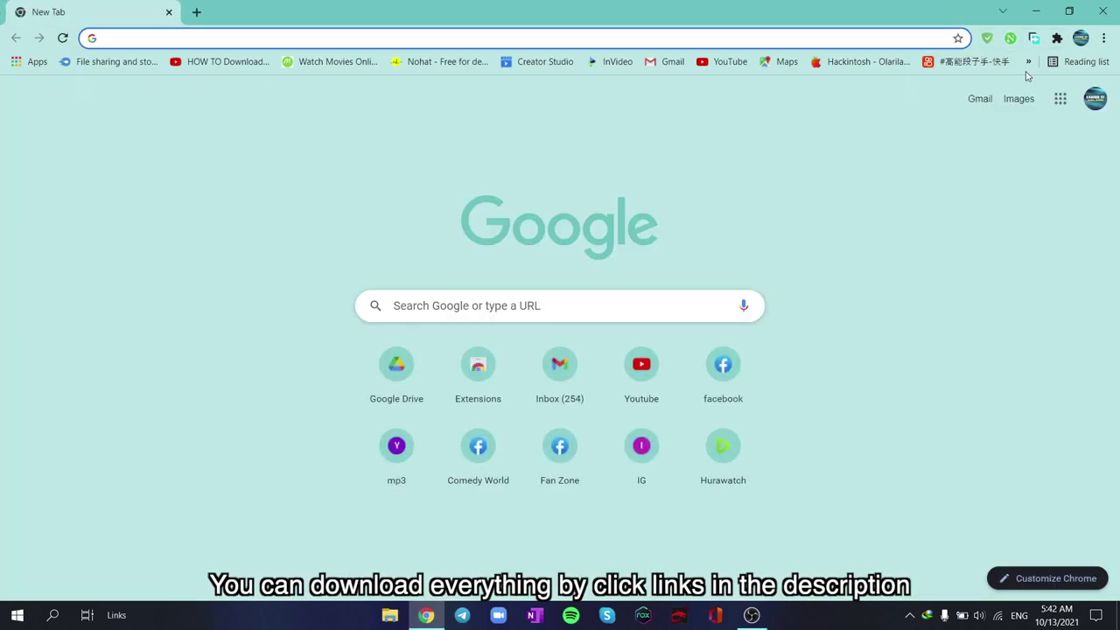
pyautogui.click(1029, 61)
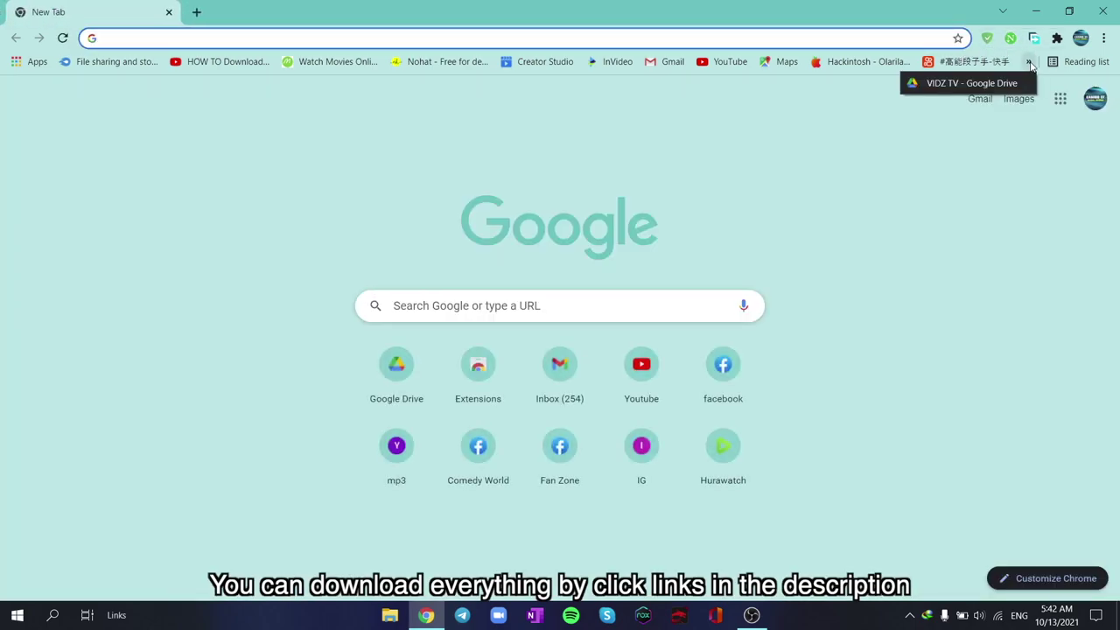
pyautogui.click(980, 83)
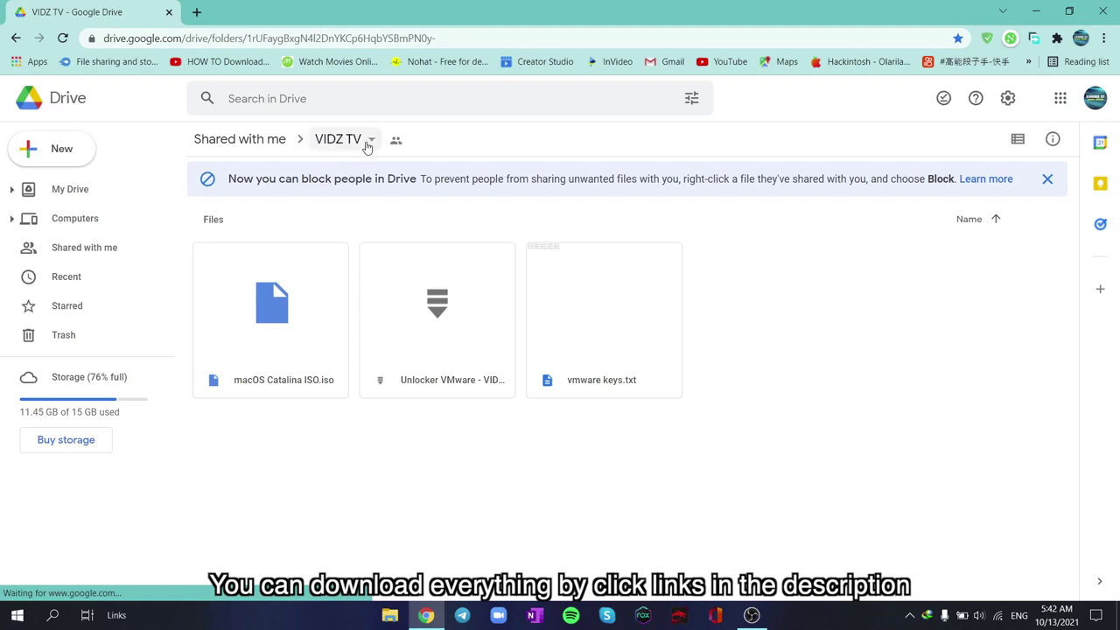
# Download macOS Catalina ISO.iso from its preview, dismissing the virus-scan warning.
pyautogui.click(273, 291)
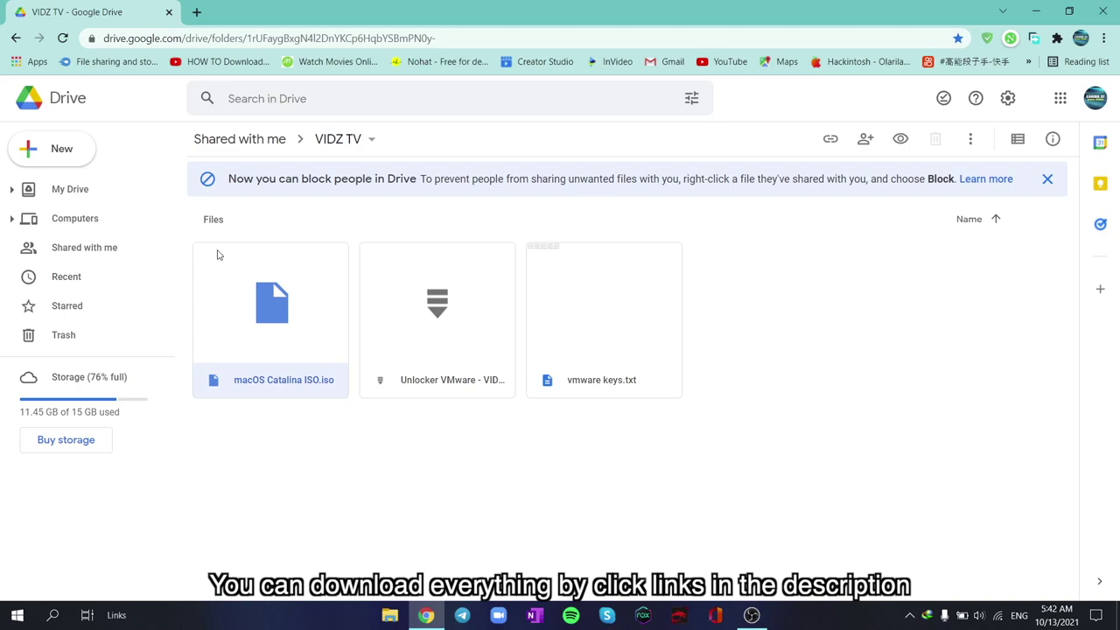
pyautogui.doubleClick(295, 383)
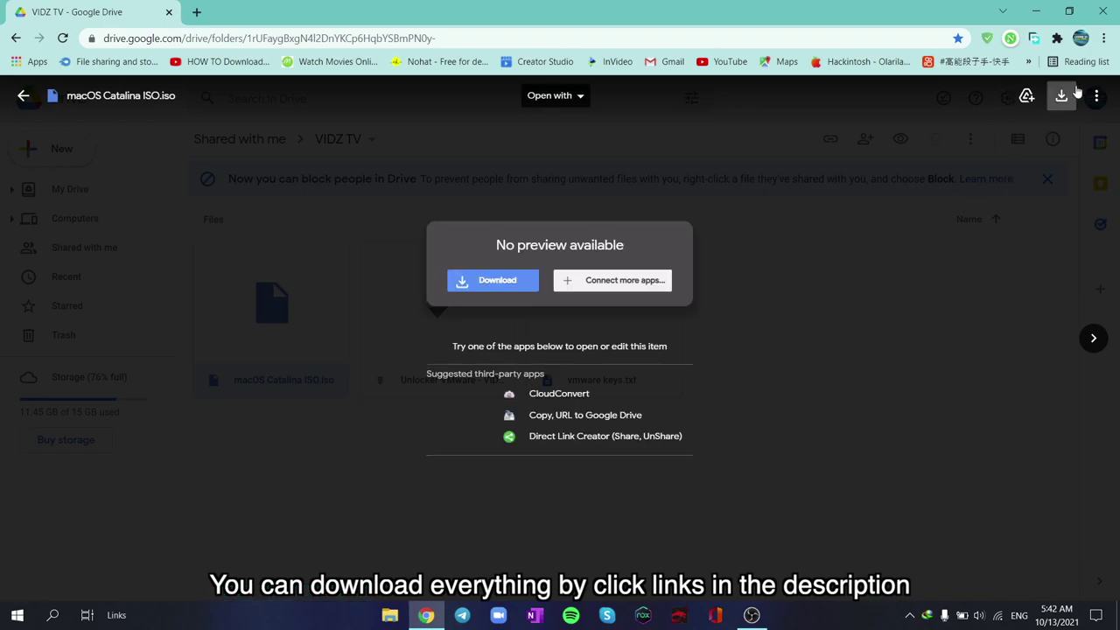
pyautogui.click(1061, 98)
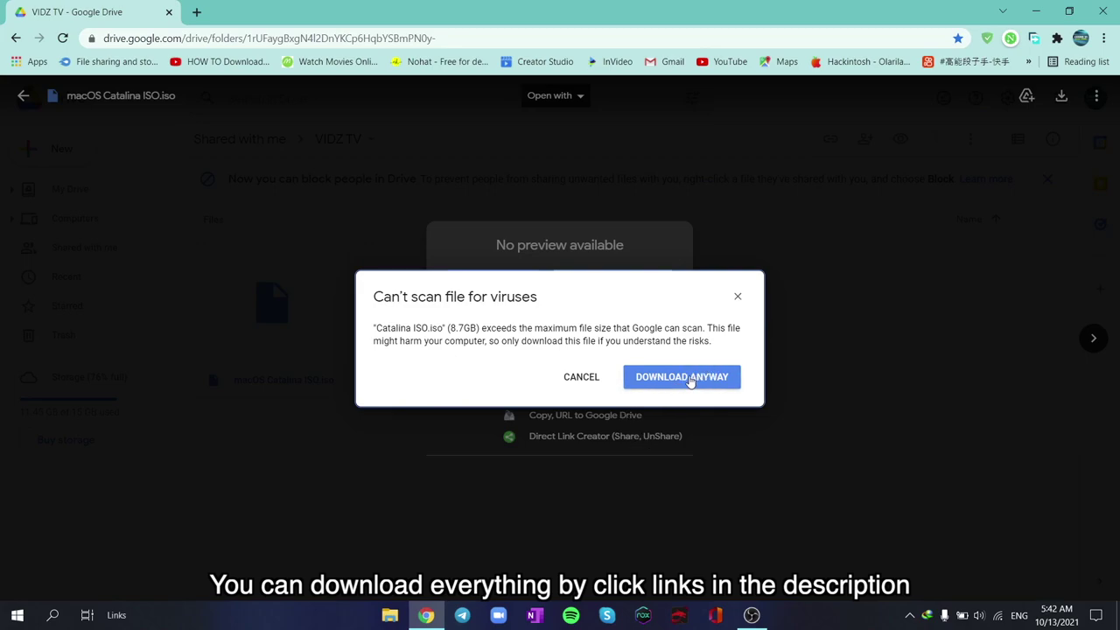
pyautogui.click(738, 298)
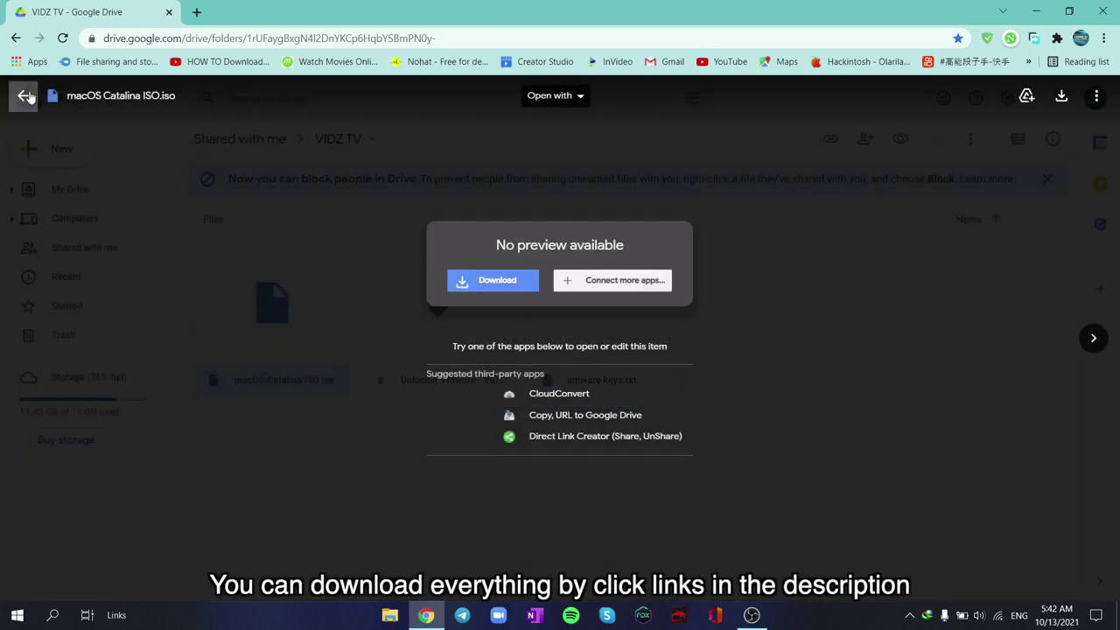
pyautogui.click(25, 95)
# Download Unlocker VMware - VIDZ TV.rar from its preview, dismissing the warning, and return to the folder.
pyautogui.click(424, 318)
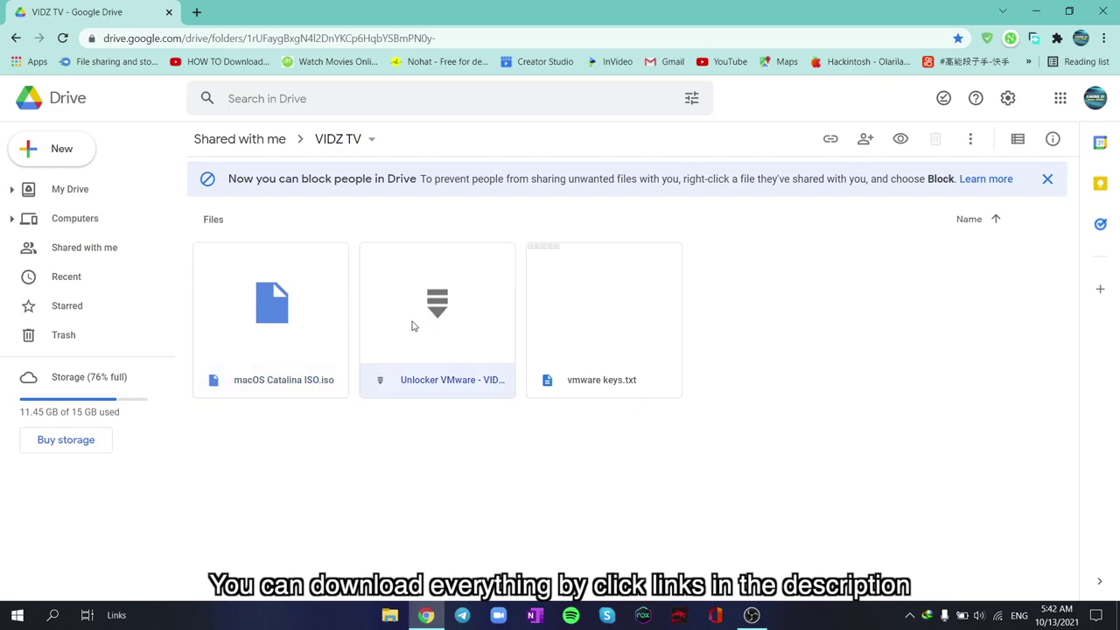
pyautogui.doubleClick(456, 343)
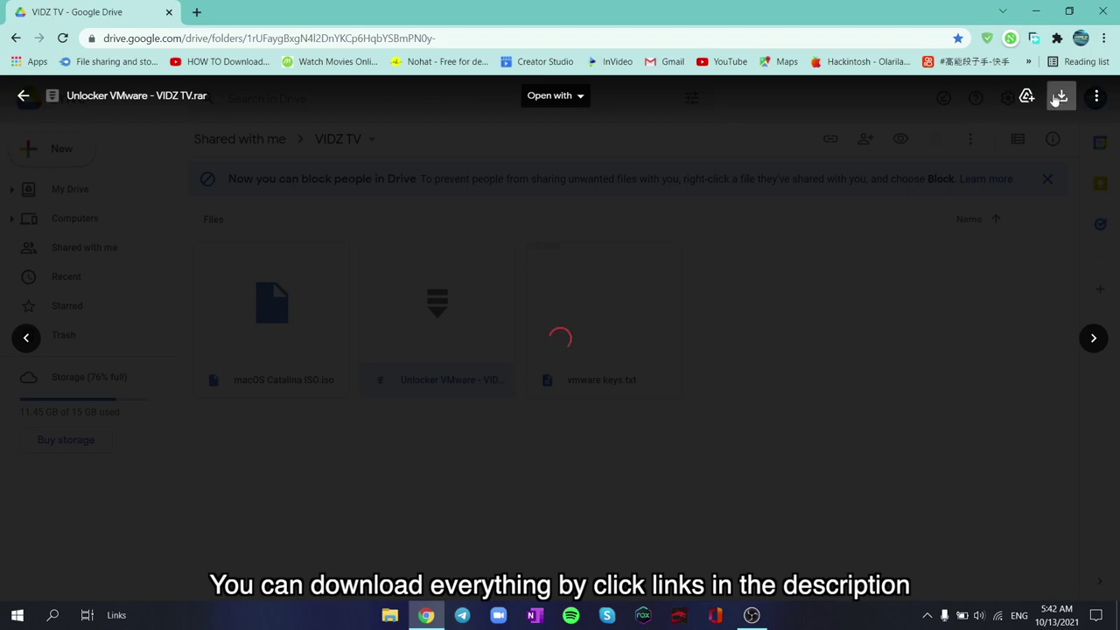
pyautogui.click(1056, 98)
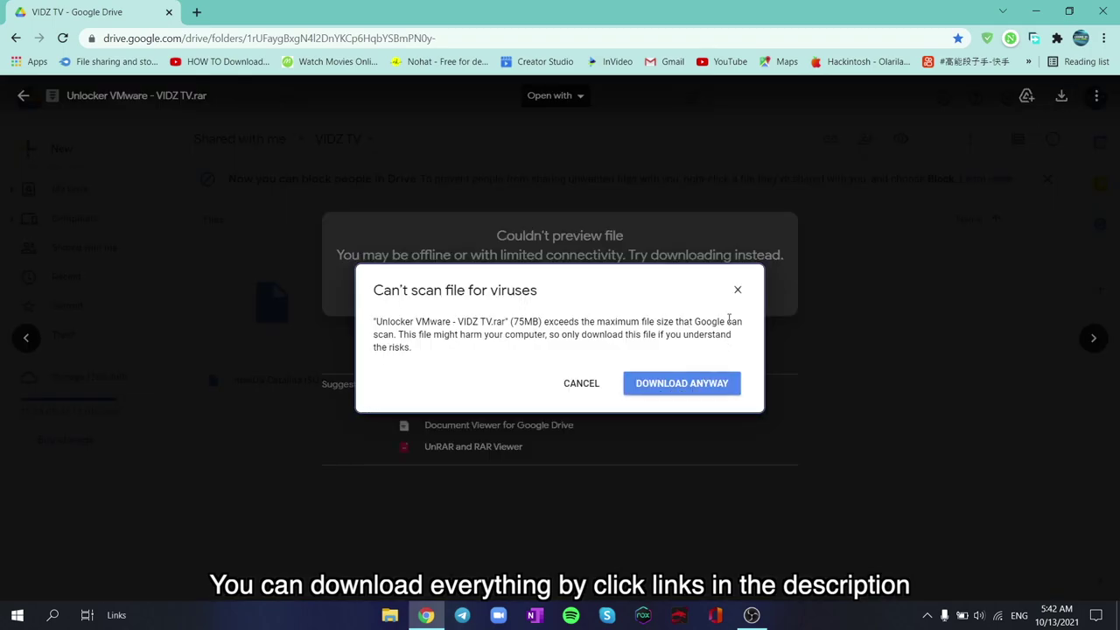
pyautogui.click(739, 290)
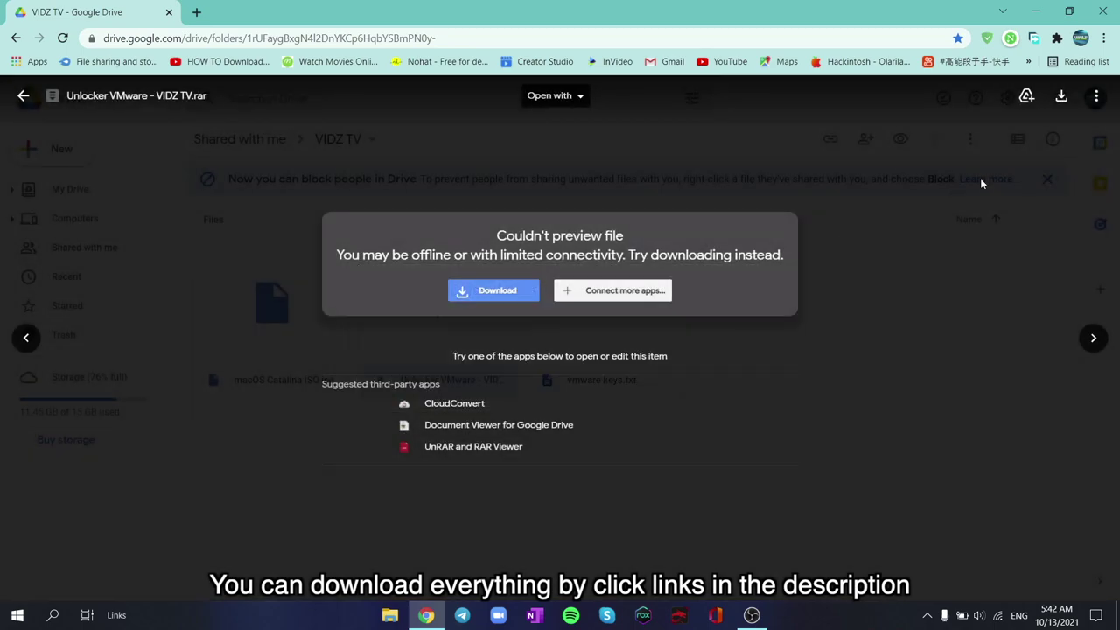
pyautogui.click(22, 95)
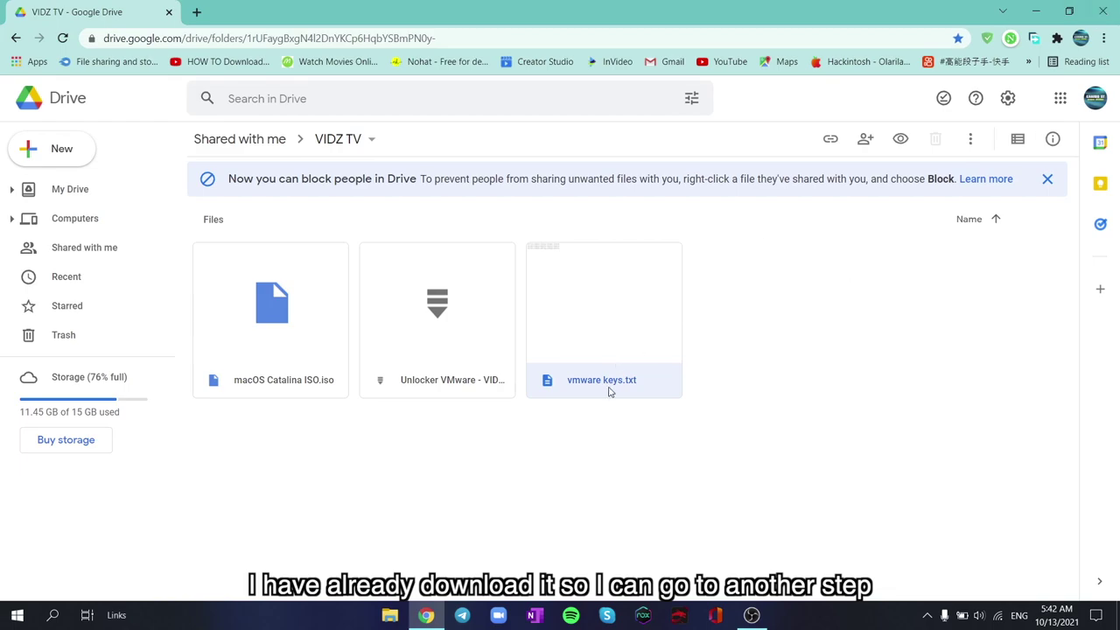
# Copy all four files from External (D:)\Test mac onto the desktop.
pyautogui.click(1103, 12)
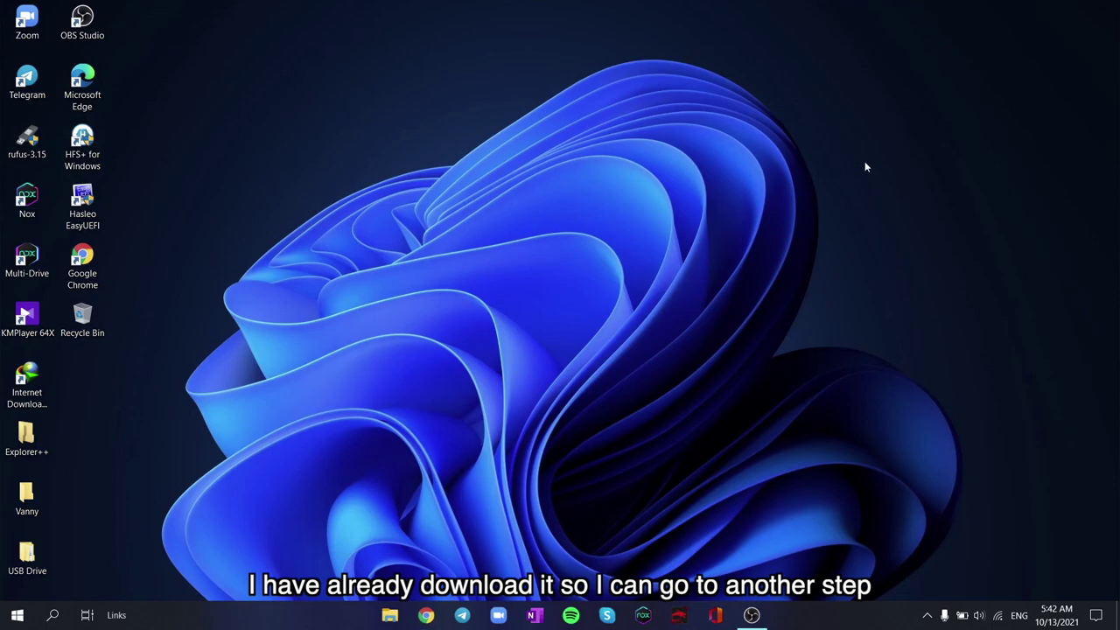
pyautogui.click(390, 616)
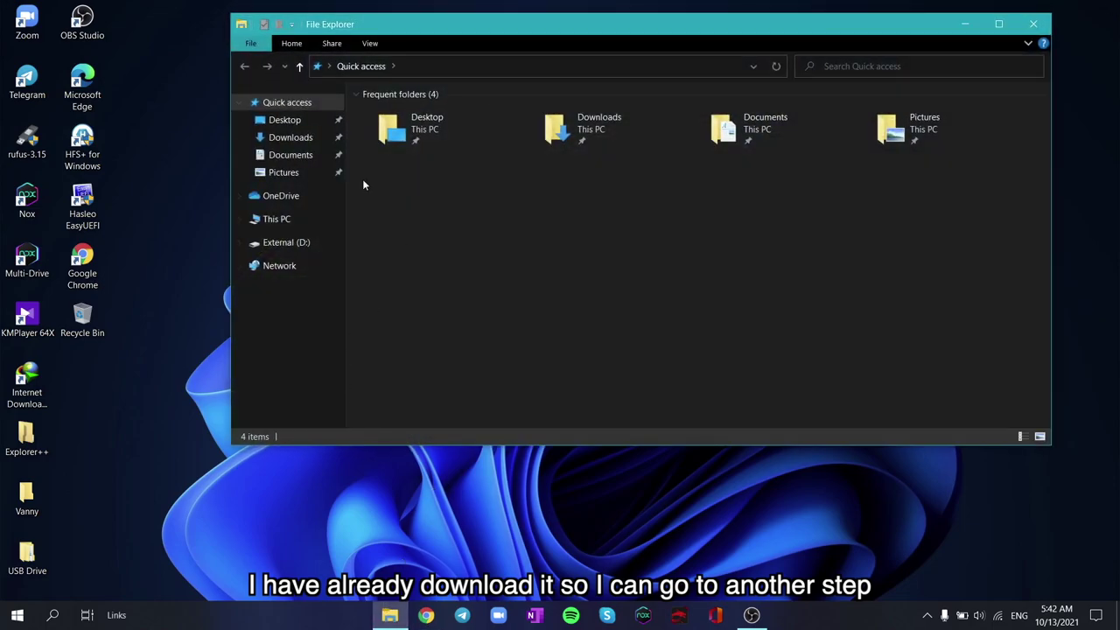
pyautogui.click(293, 140)
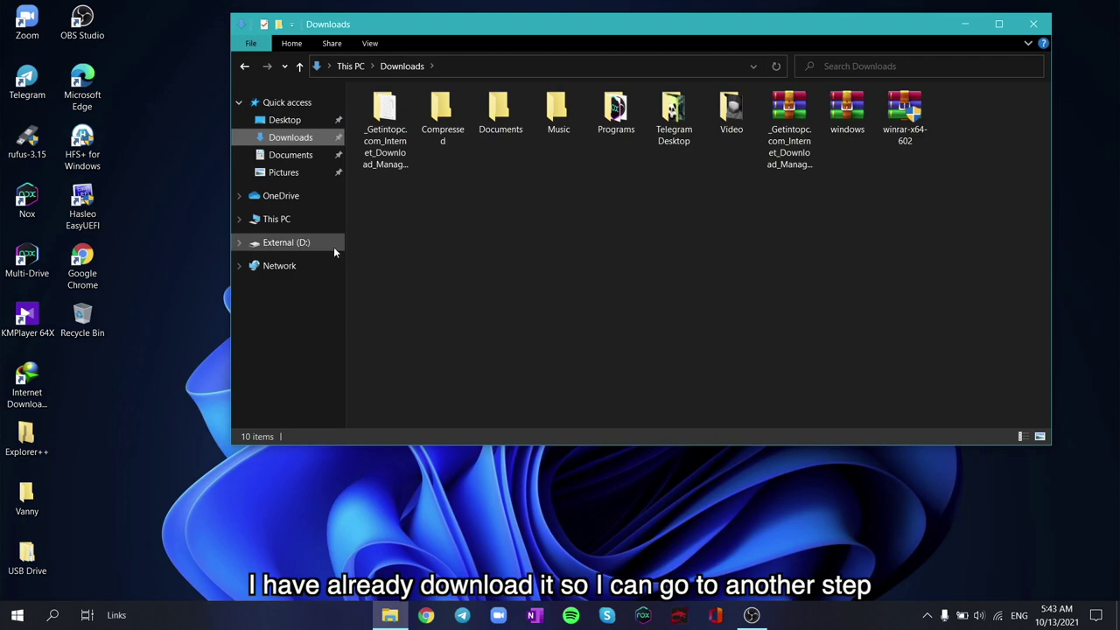
pyautogui.click(288, 243)
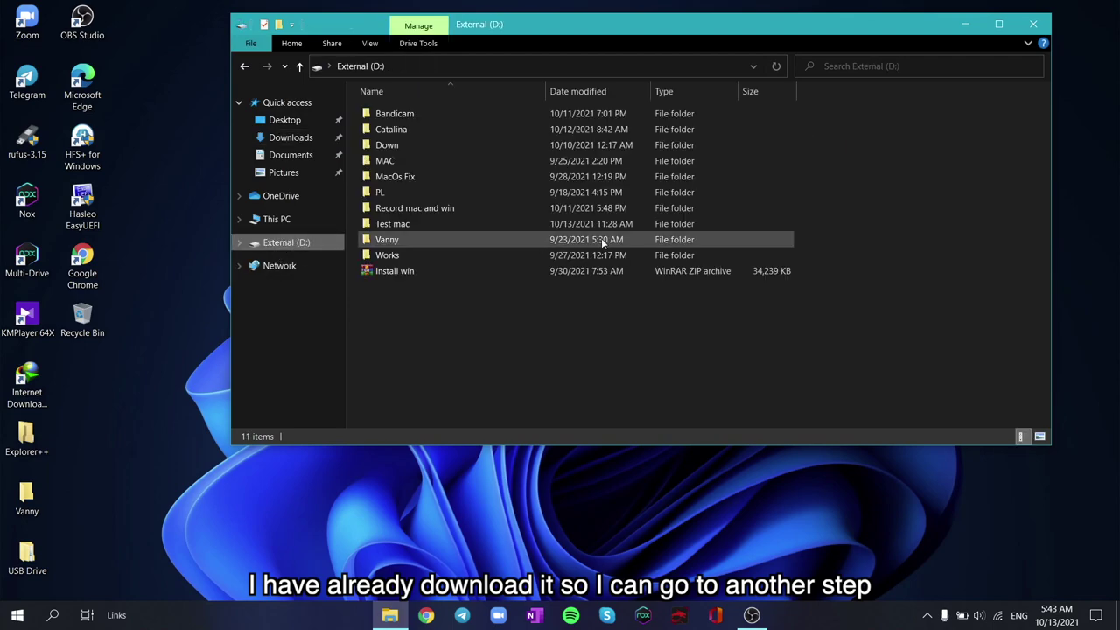
pyautogui.doubleClick(427, 226)
pyautogui.moveTo(458, 237); pyautogui.dragTo(476, 112)
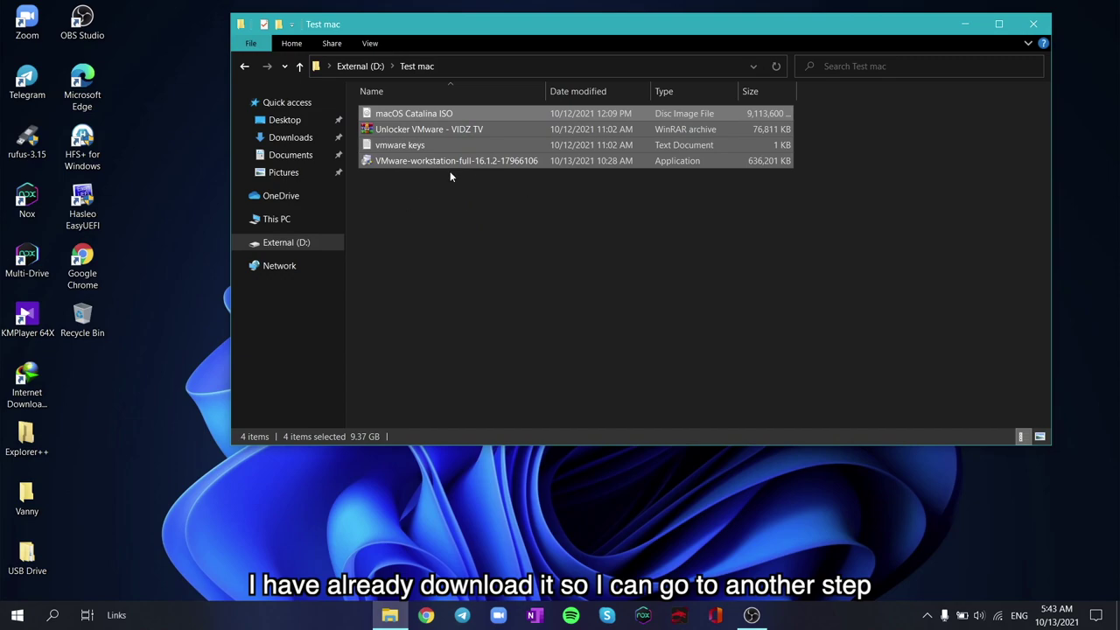
pyautogui.moveTo(433, 131); pyautogui.dragTo(169, 426)
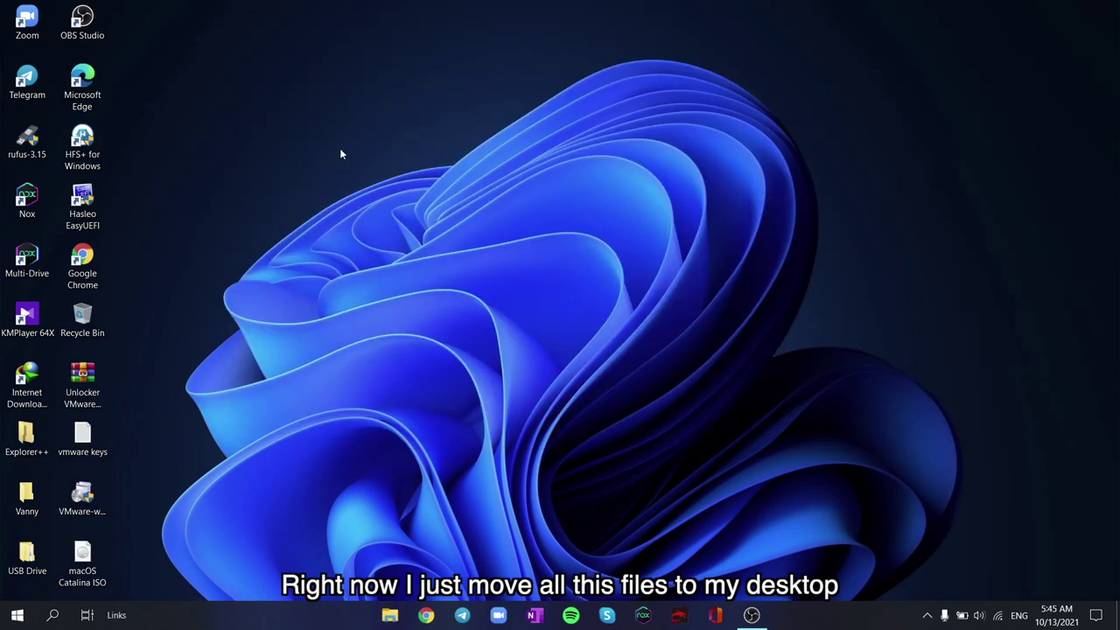
pyautogui.rightClick(339, 148)
pyautogui.click(399, 188)
pyautogui.click(77, 567)
pyautogui.rightClick(77, 567)
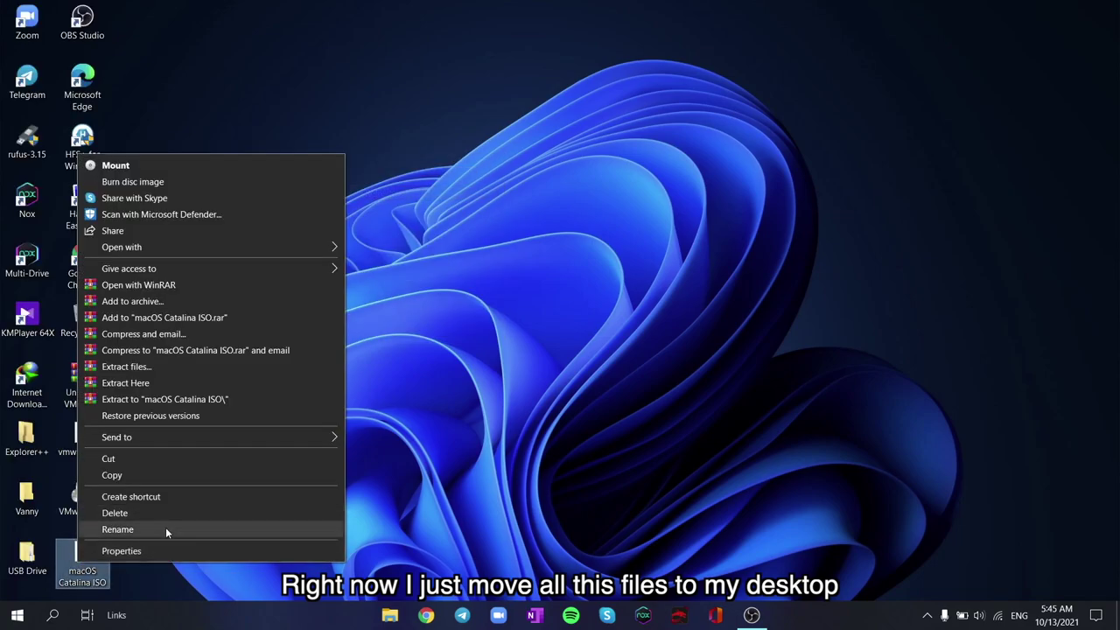
pyautogui.click(160, 553)
pyautogui.moveTo(254, 243); pyautogui.dragTo(630, 148)
pyautogui.moveTo(575, 285); pyautogui.dragTo(527, 290)
pyautogui.click(739, 139)
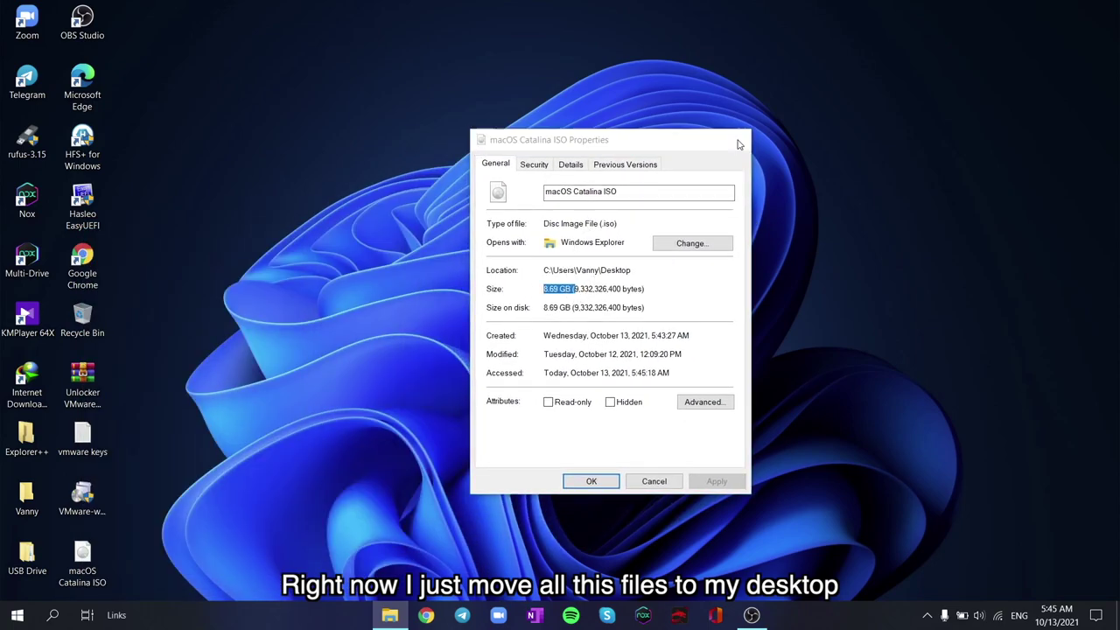
pyautogui.click(74, 514)
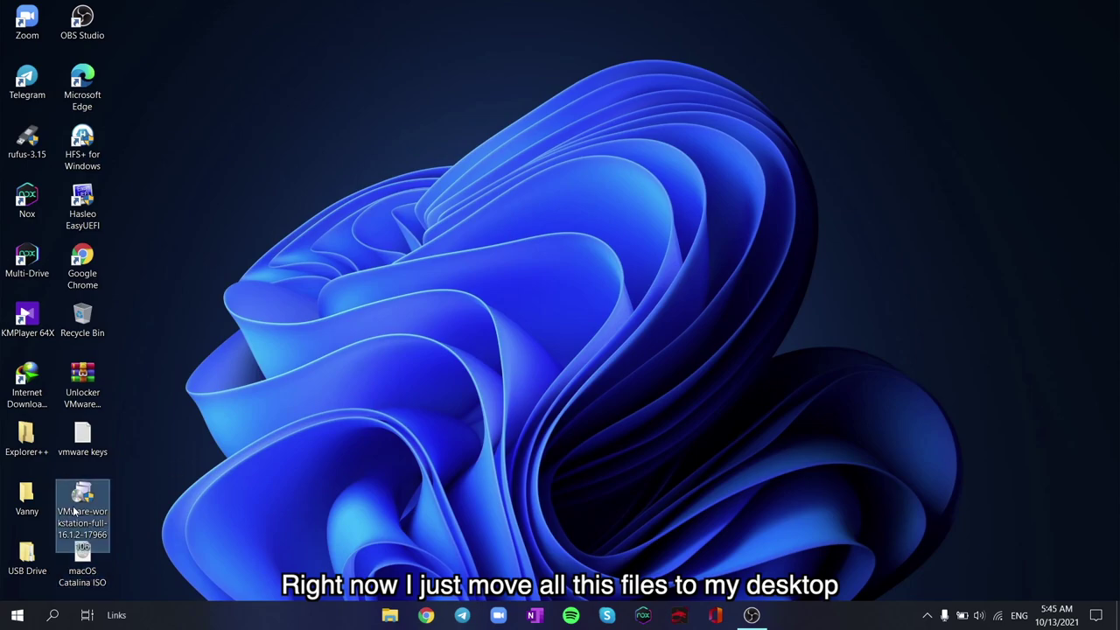
pyautogui.rightClick(76, 512)
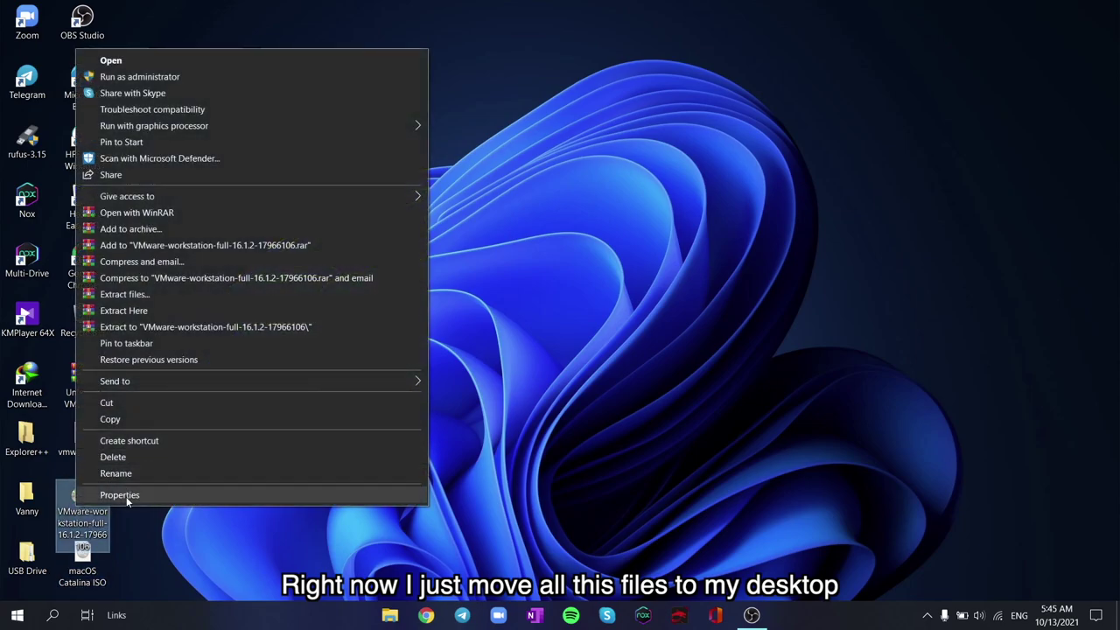
pyautogui.click(128, 494)
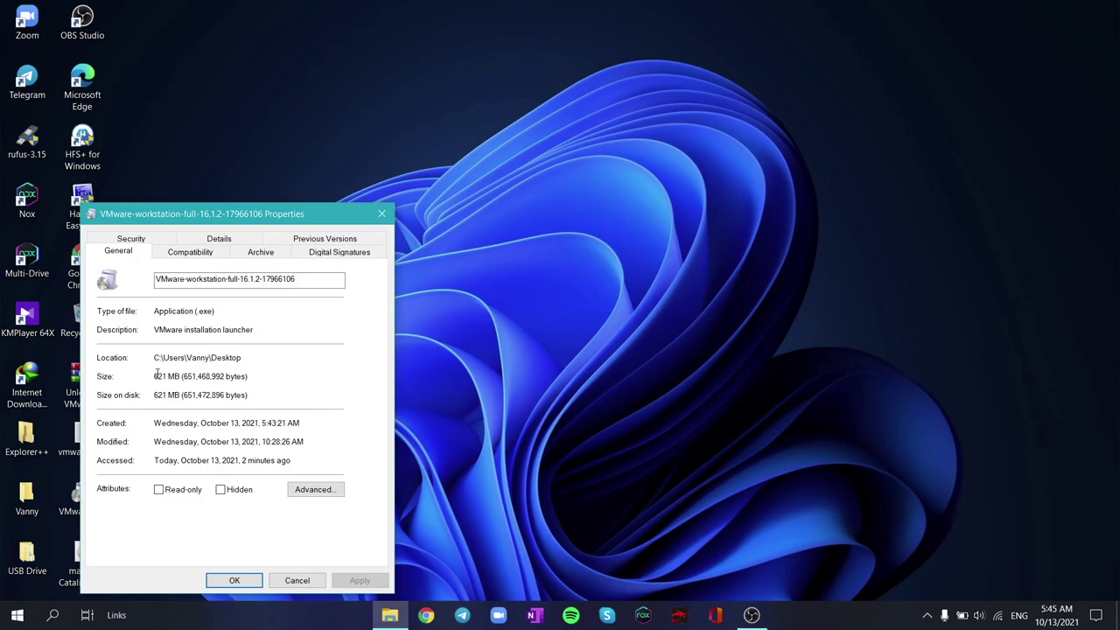
pyautogui.moveTo(151, 375); pyautogui.dragTo(199, 377)
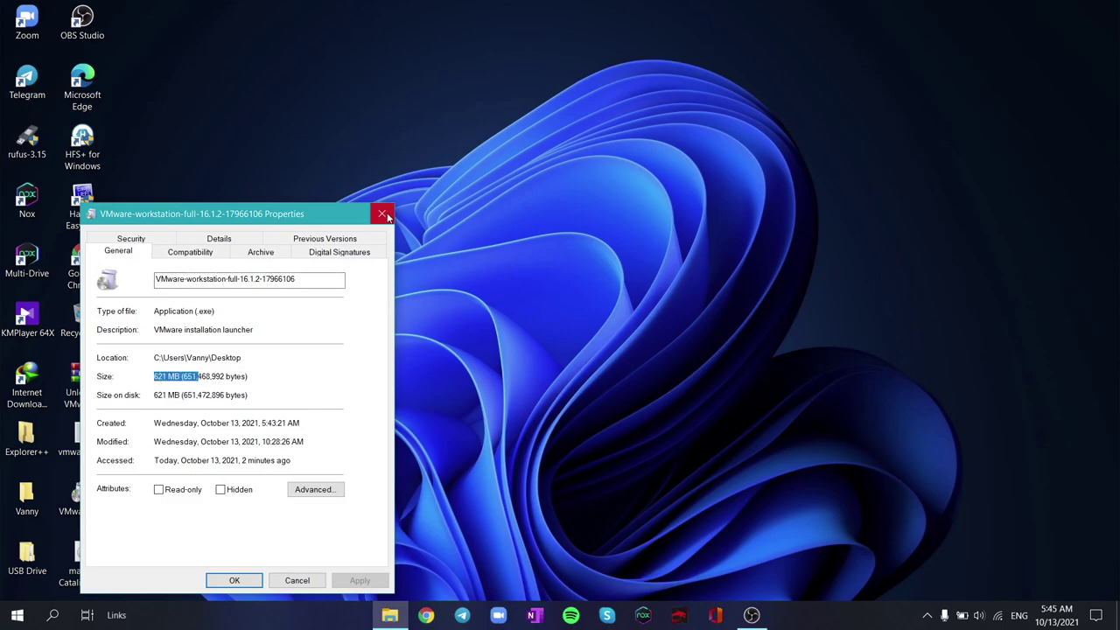
pyautogui.click(382, 213)
pyautogui.click(93, 387)
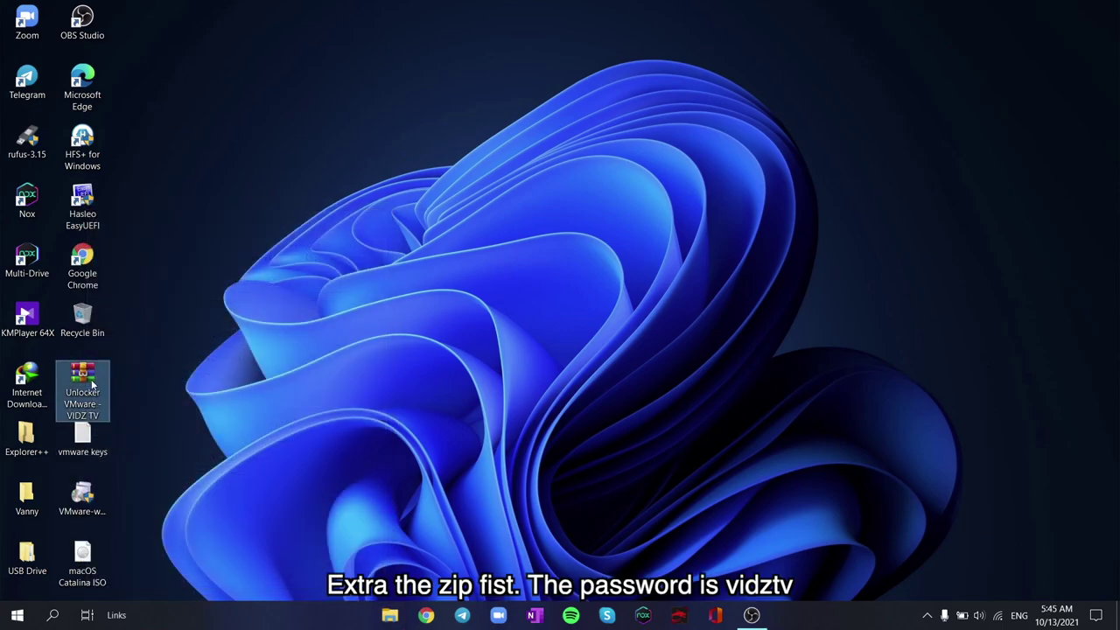
# Extract Unlocker VMware - VIDZ TV.rar into its own desktop folder using the archive password.
pyautogui.rightClick(90, 380)
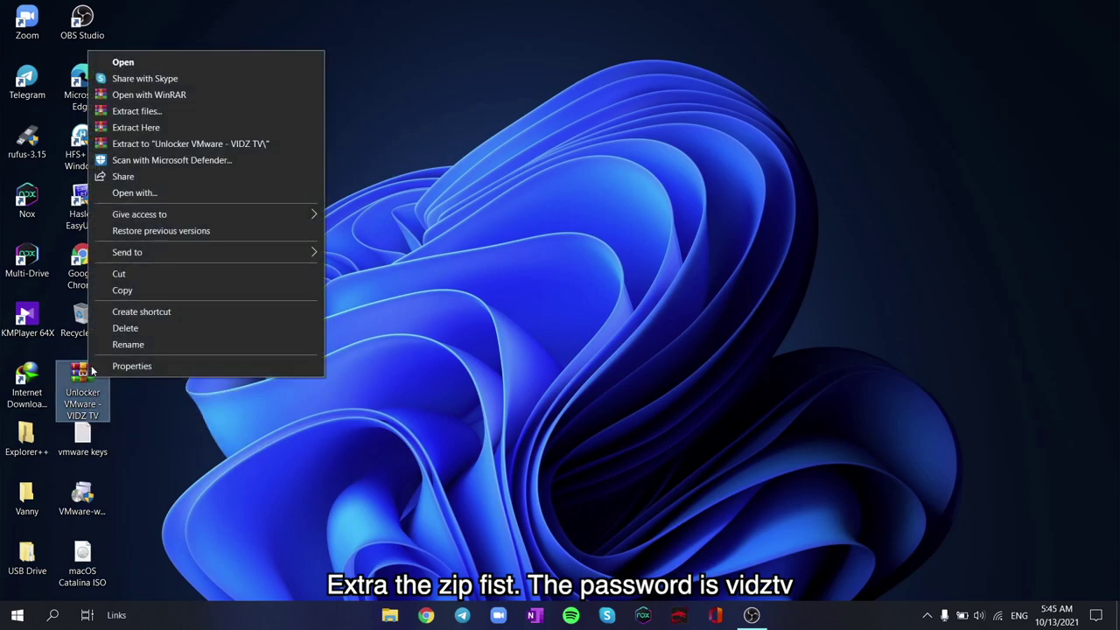
pyautogui.click(218, 145)
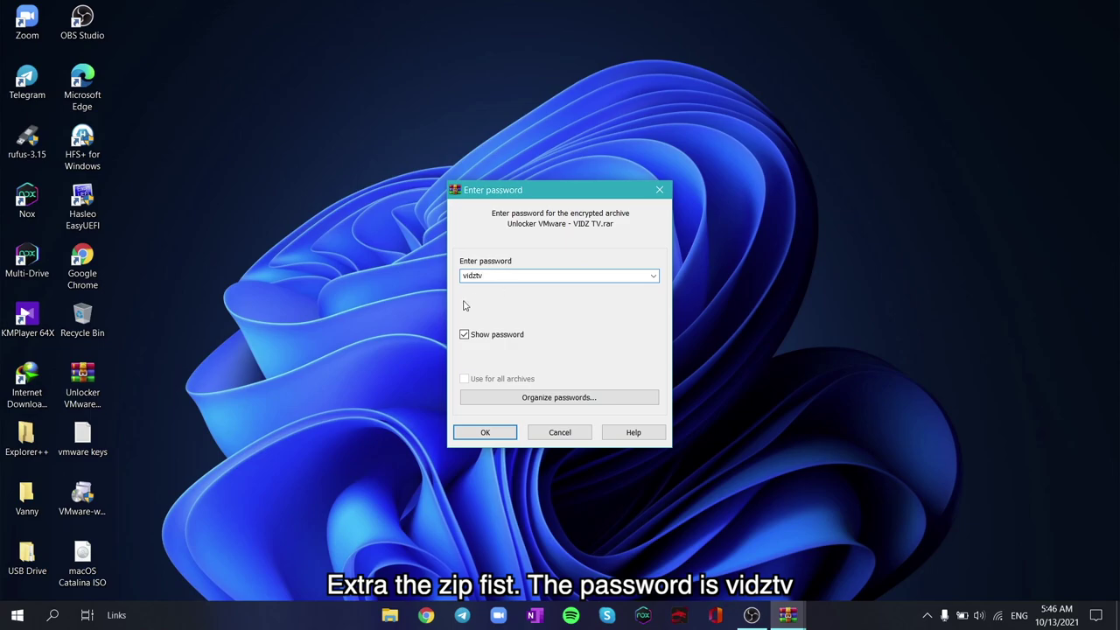
pyautogui.click(486, 431)
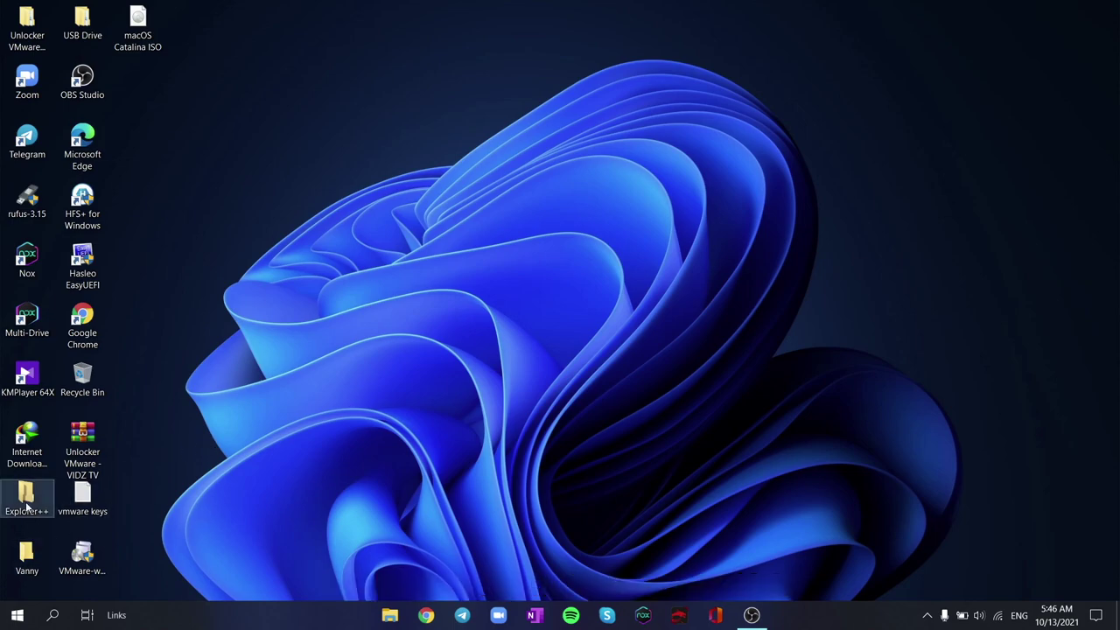
pyautogui.click(28, 31)
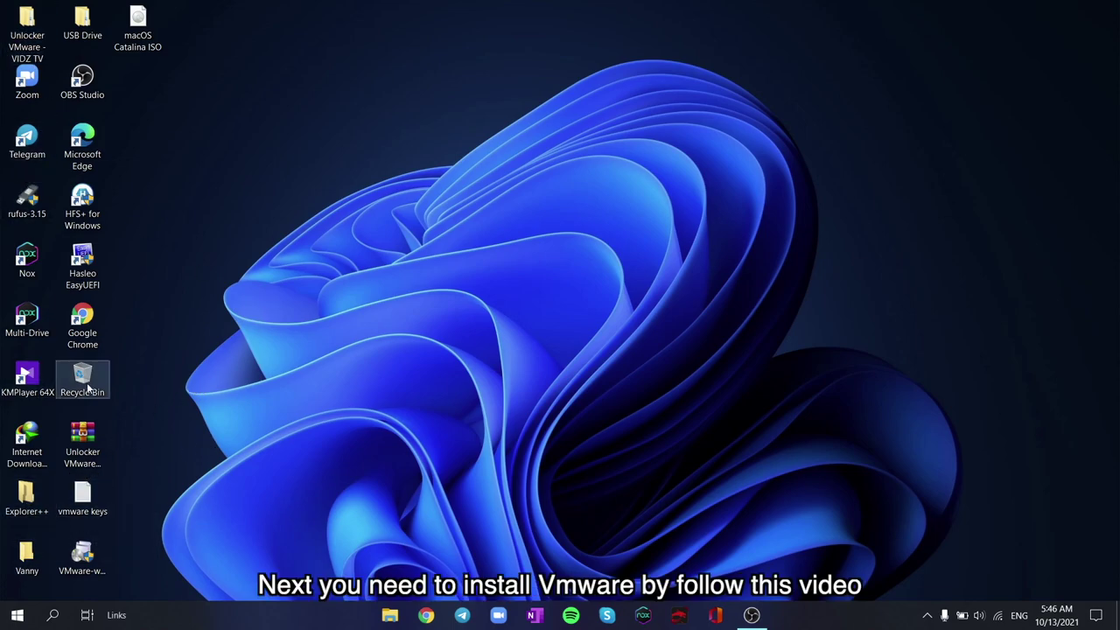
# Run the VMware Workstation Pro 16 installer as administrator and accept the license agreement.
pyautogui.click(82, 556)
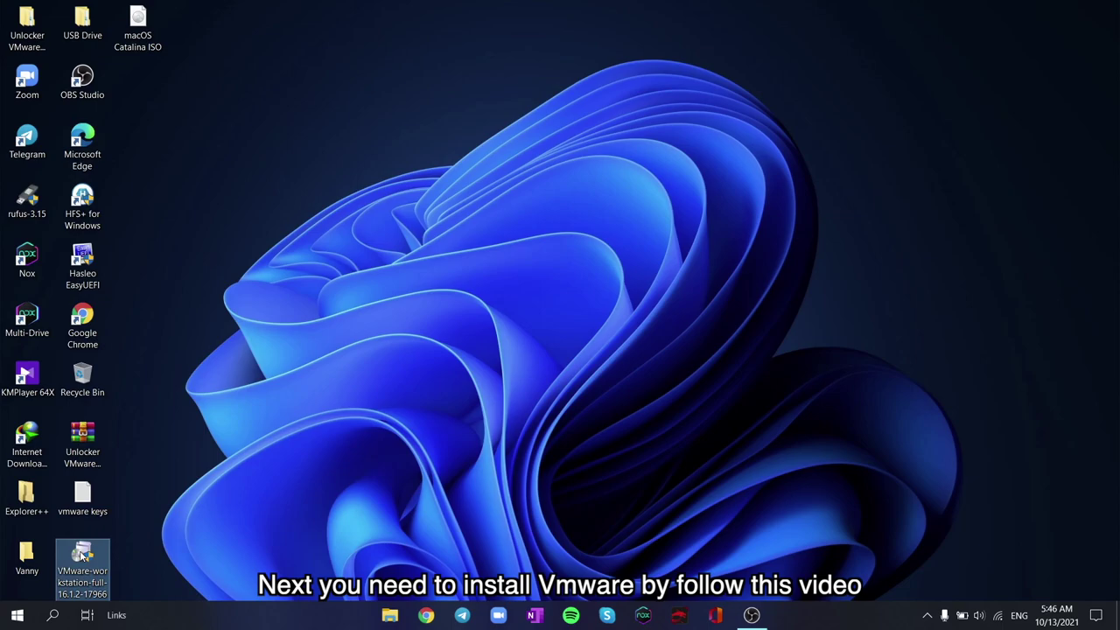
pyautogui.rightClick(83, 556)
pyautogui.click(163, 120)
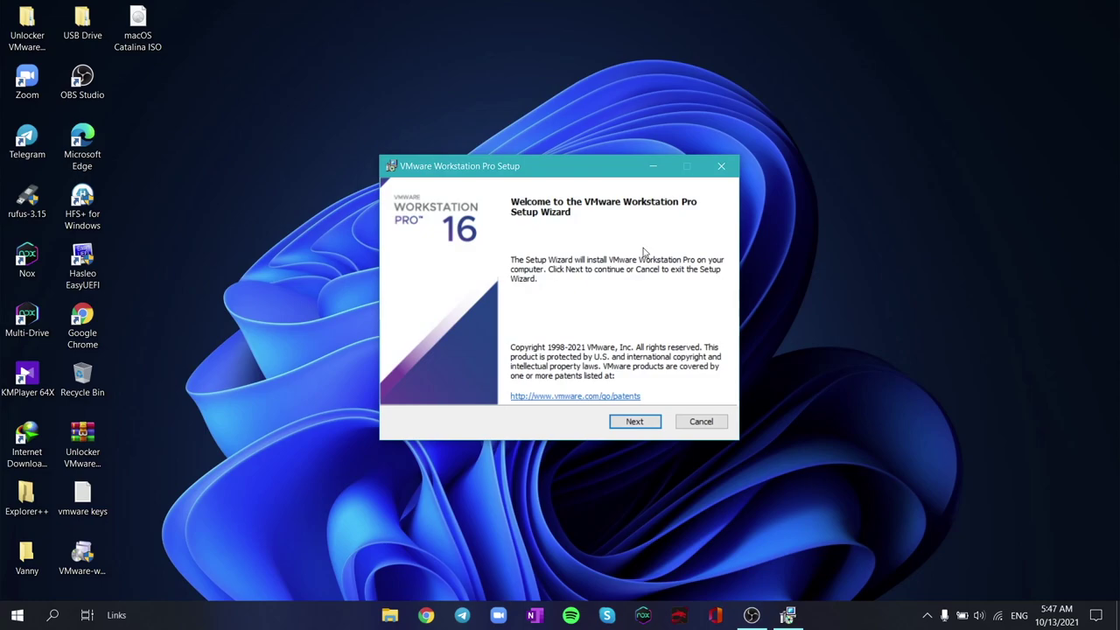
pyautogui.click(635, 422)
pyautogui.click(403, 387)
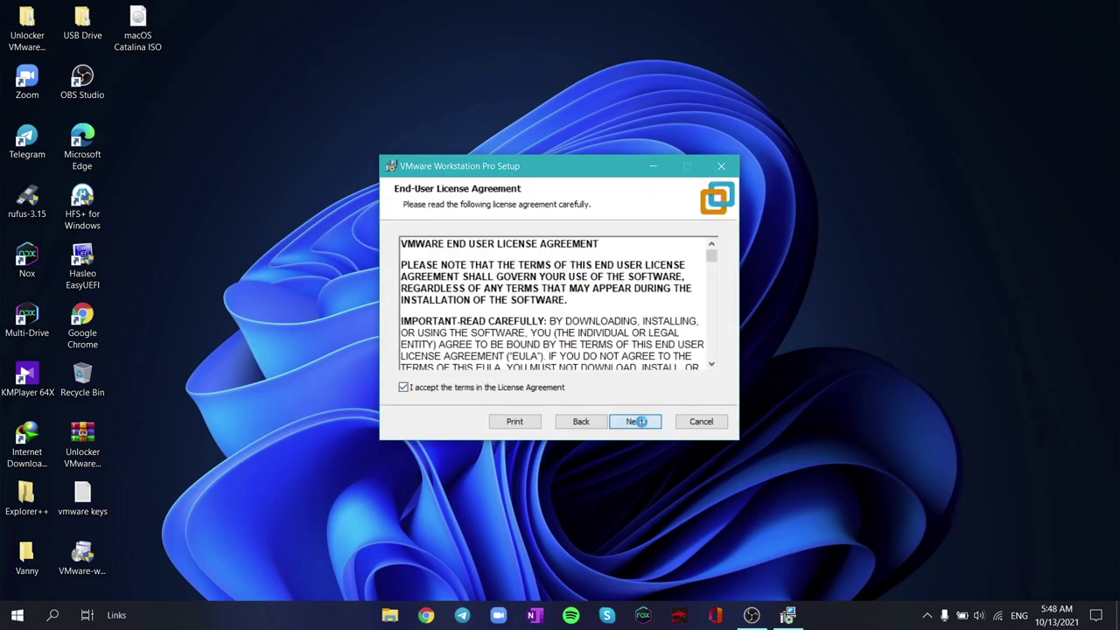
pyautogui.click(640, 421)
# Enable the Enhanced Keyboard Driver, turn off update checks and CEIP, keep both shortcuts, and install.
pyautogui.click(408, 275)
pyautogui.click(694, 242)
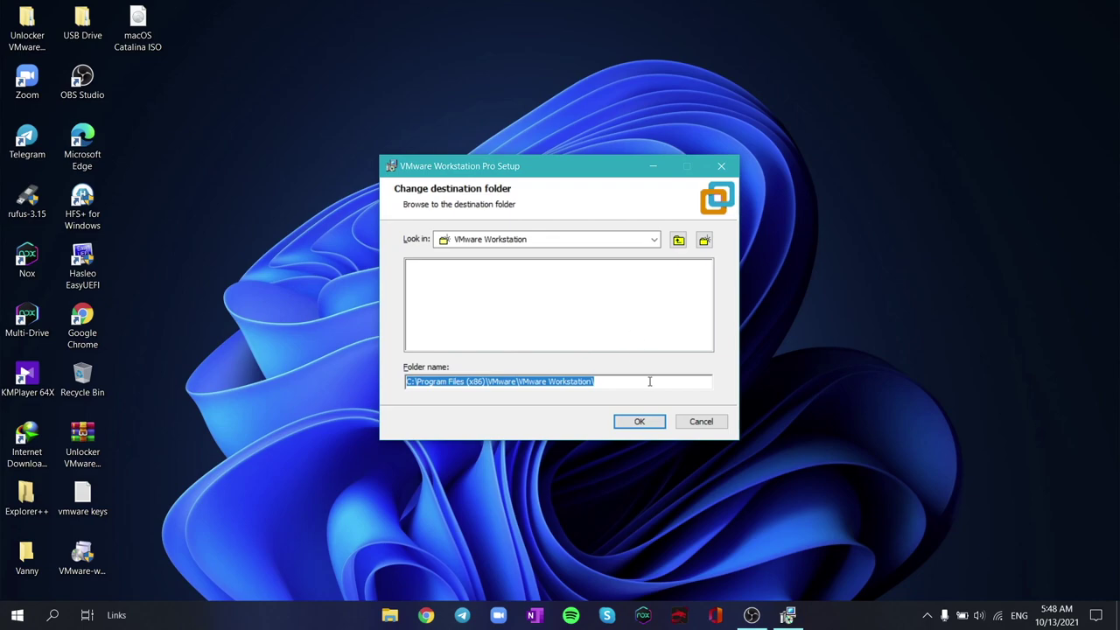
pyautogui.click(640, 422)
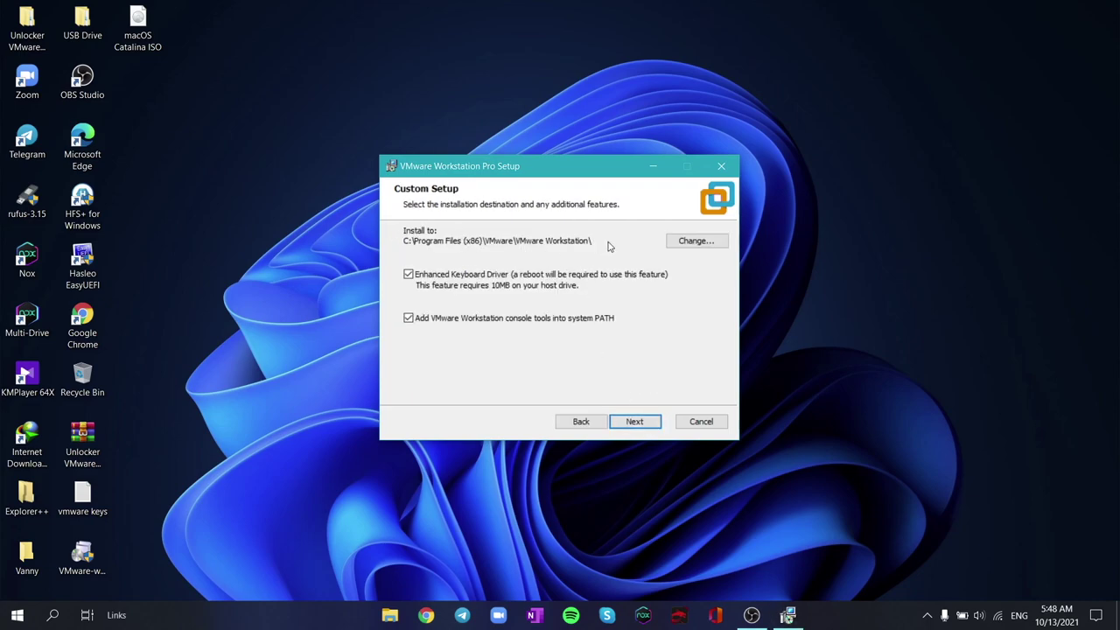
pyautogui.click(650, 417)
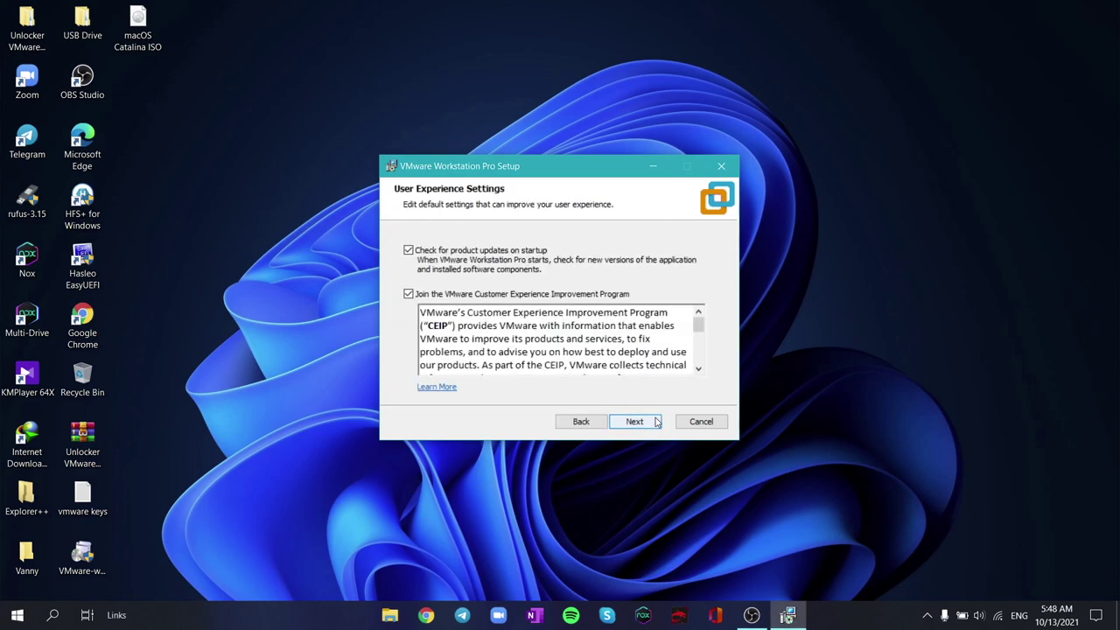
pyautogui.click(408, 250)
pyautogui.click(408, 295)
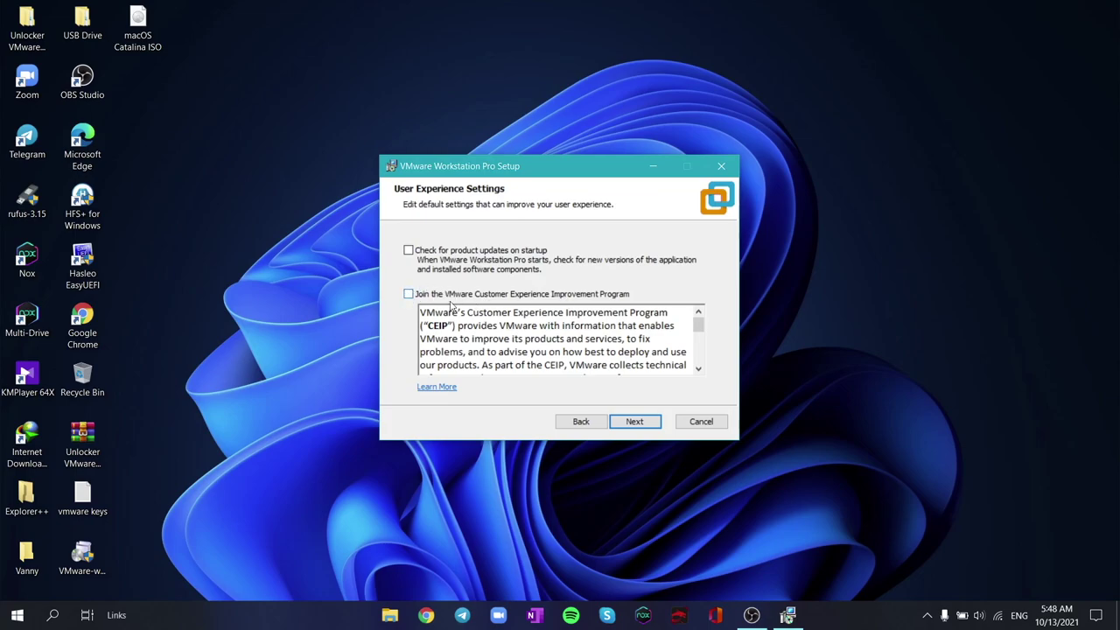
pyautogui.click(638, 421)
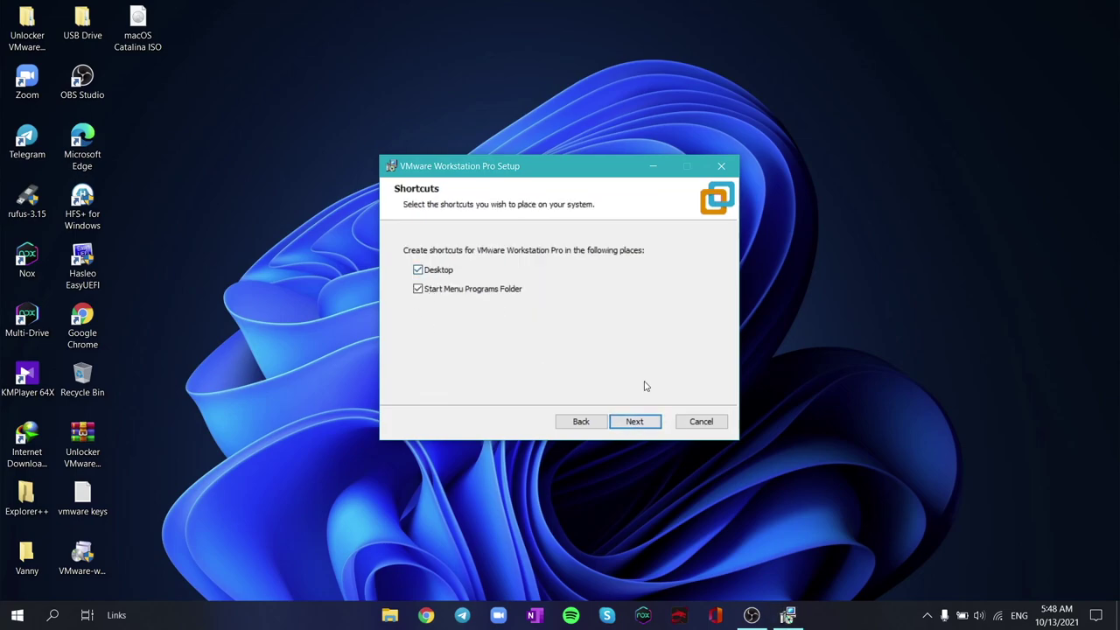
pyautogui.click(635, 421)
pyautogui.click(634, 421)
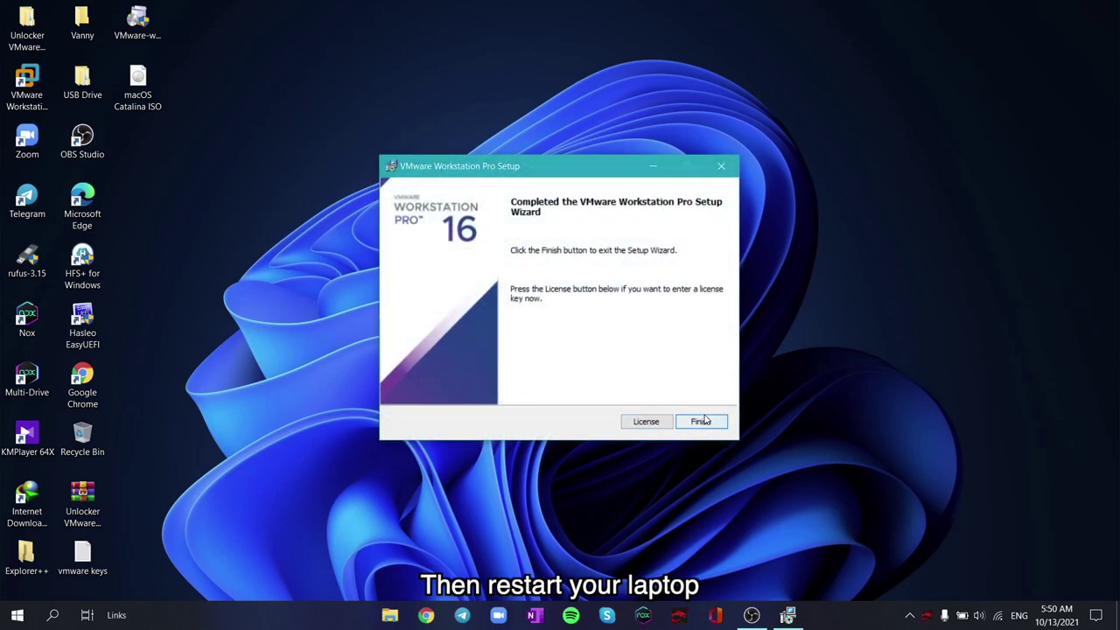
# Finish the setup wizard, then refresh the desktop twice so the VMware Workstation shortcut appears.
pyautogui.click(701, 420)
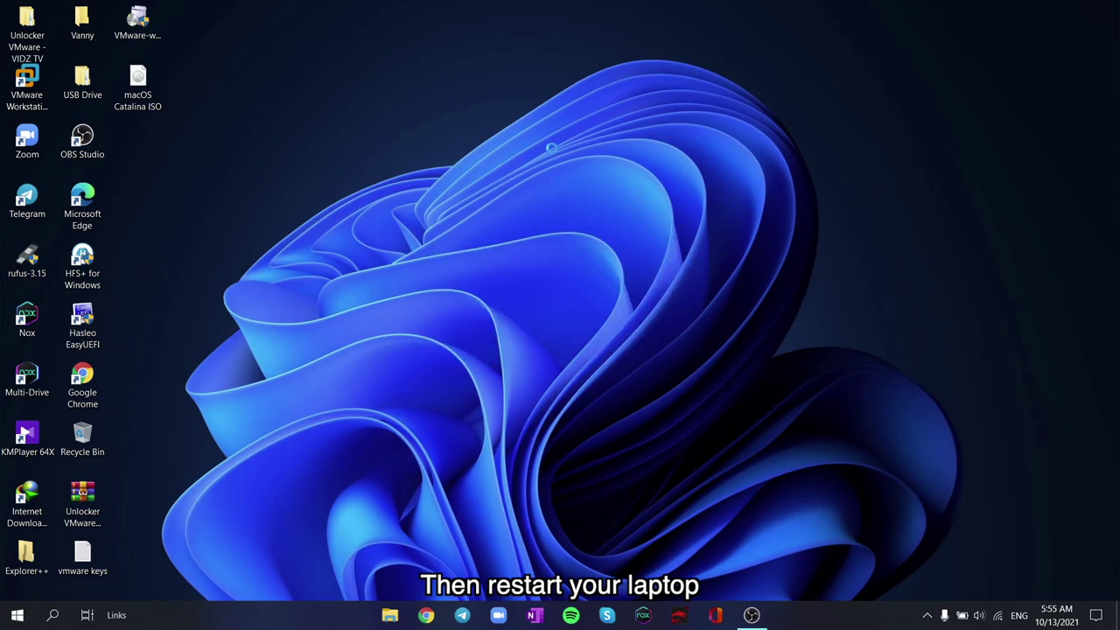
pyautogui.rightClick(551, 147)
pyautogui.click(577, 193)
pyautogui.rightClick(430, 103)
pyautogui.click(470, 147)
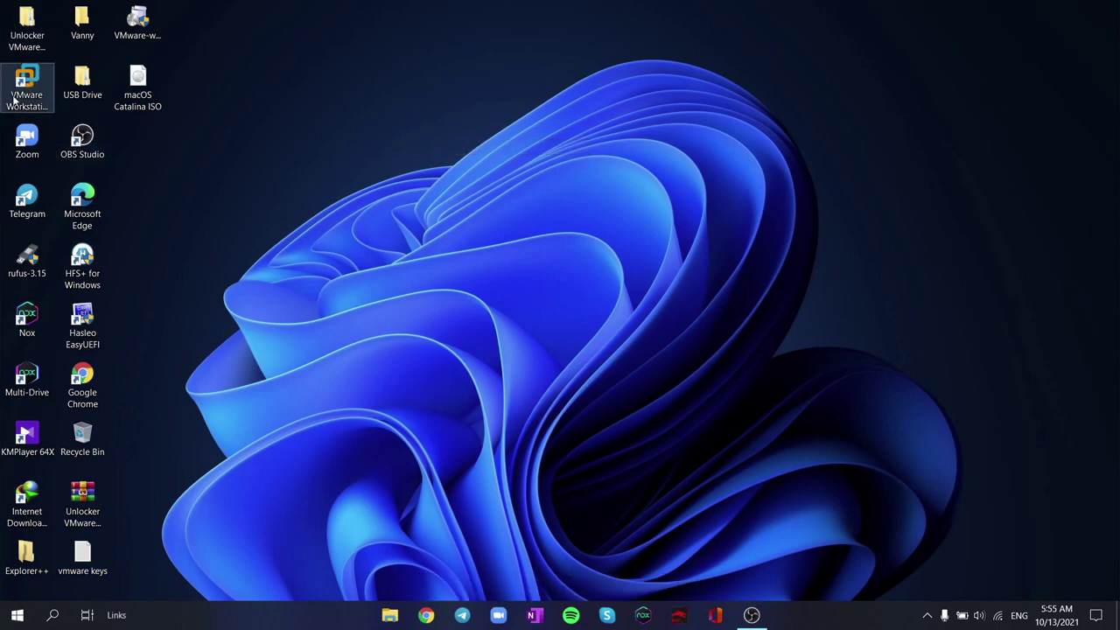
# Launch VMware Workstation and activate the 30-day trial instead of entering a key.
pyautogui.doubleClick(26, 87)
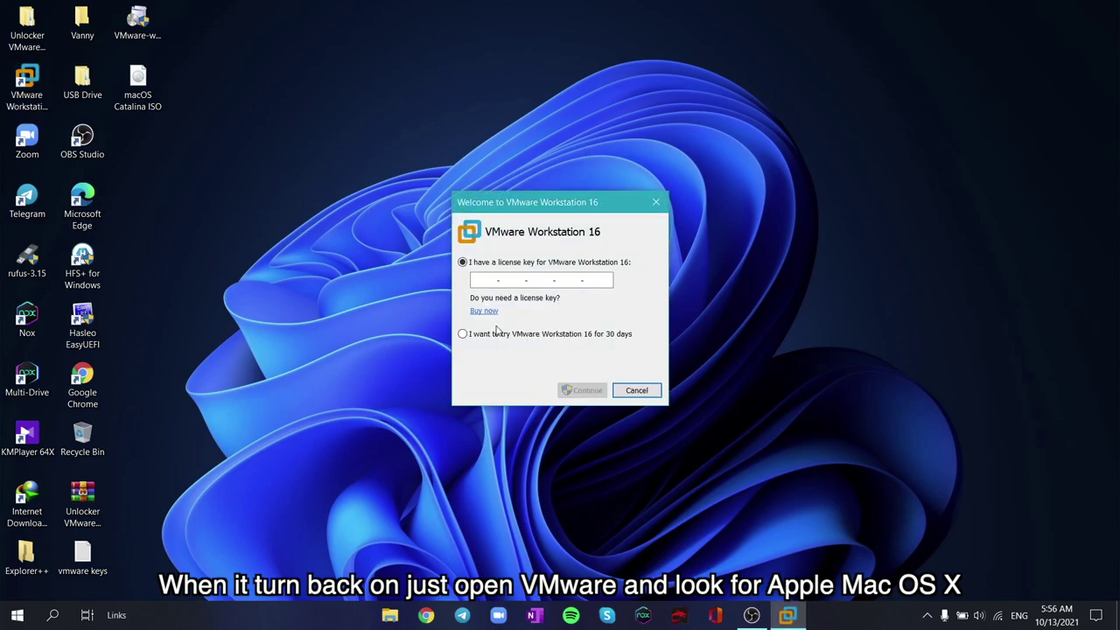
pyautogui.click(472, 335)
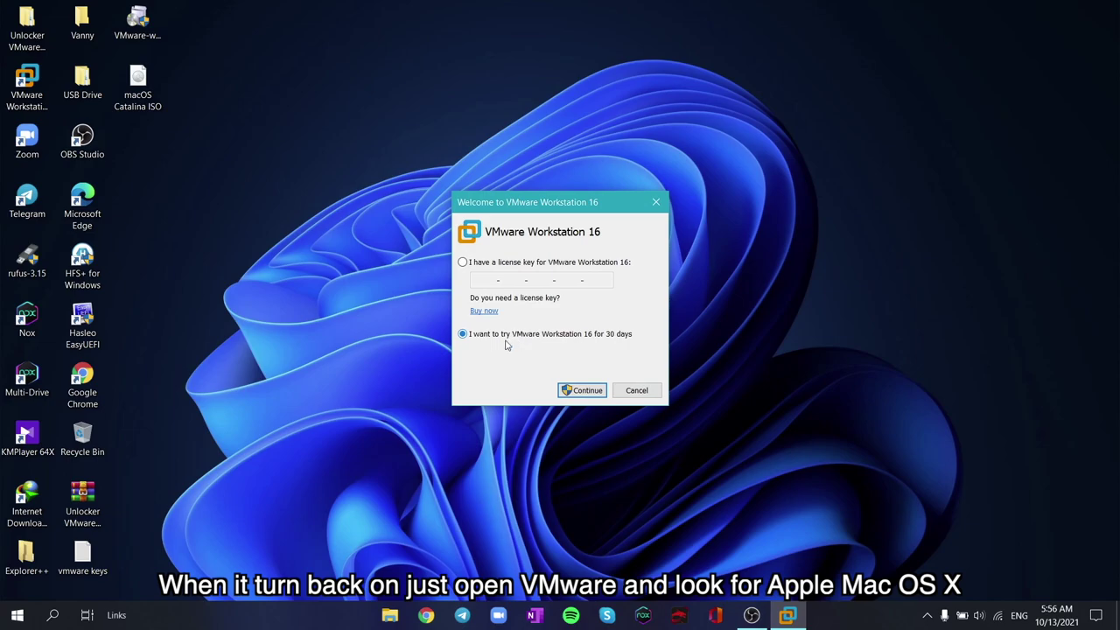
pyautogui.click(585, 391)
pyautogui.click(583, 396)
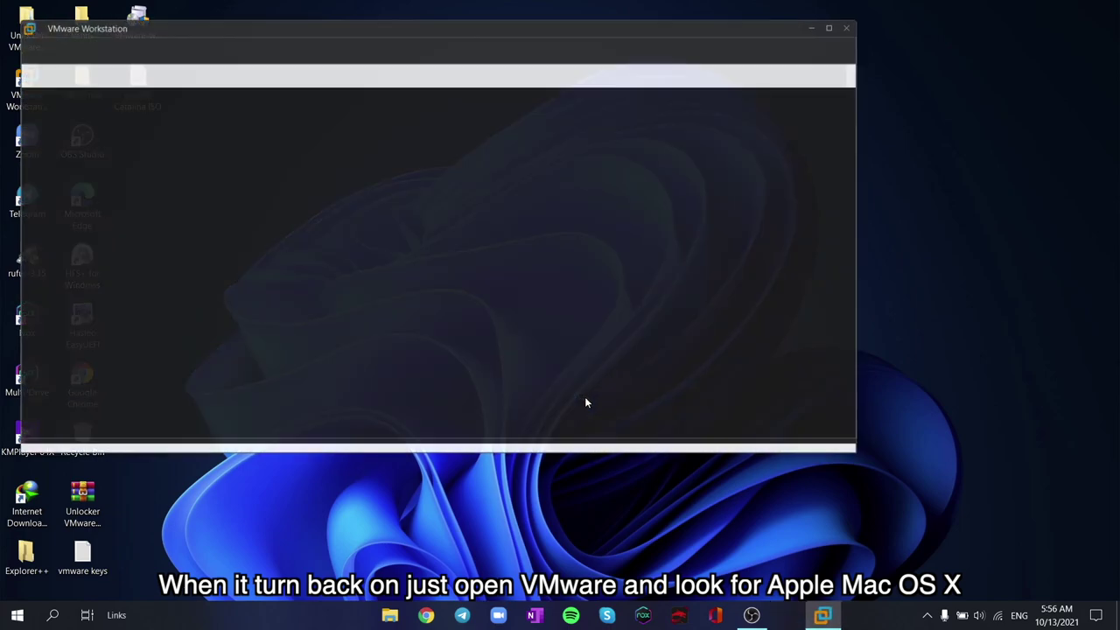
pyautogui.moveTo(683, 29); pyautogui.dragTo(823, 33)
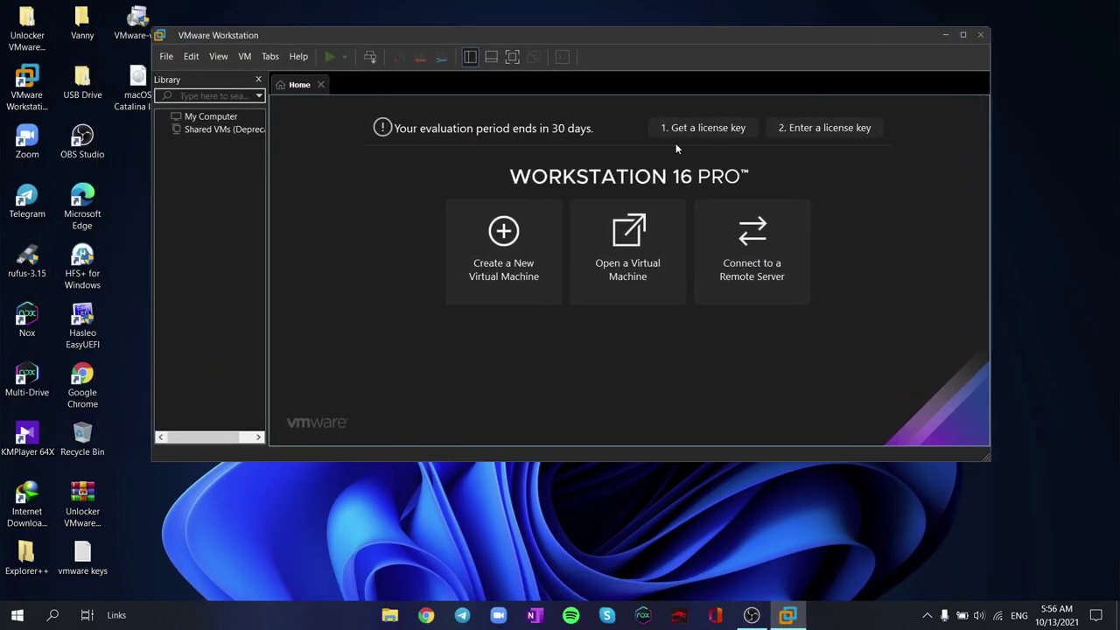
# Check the new-VM wizard's guest OS options, then close the wizard and Workstation.
pyautogui.click(525, 252)
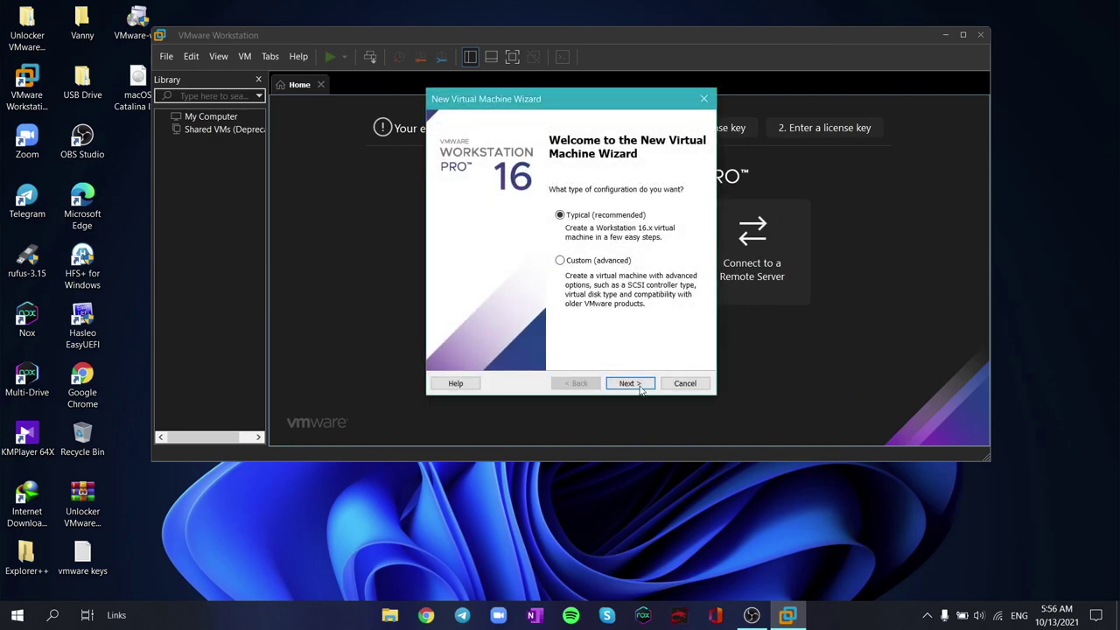
pyautogui.click(630, 383)
pyautogui.click(464, 311)
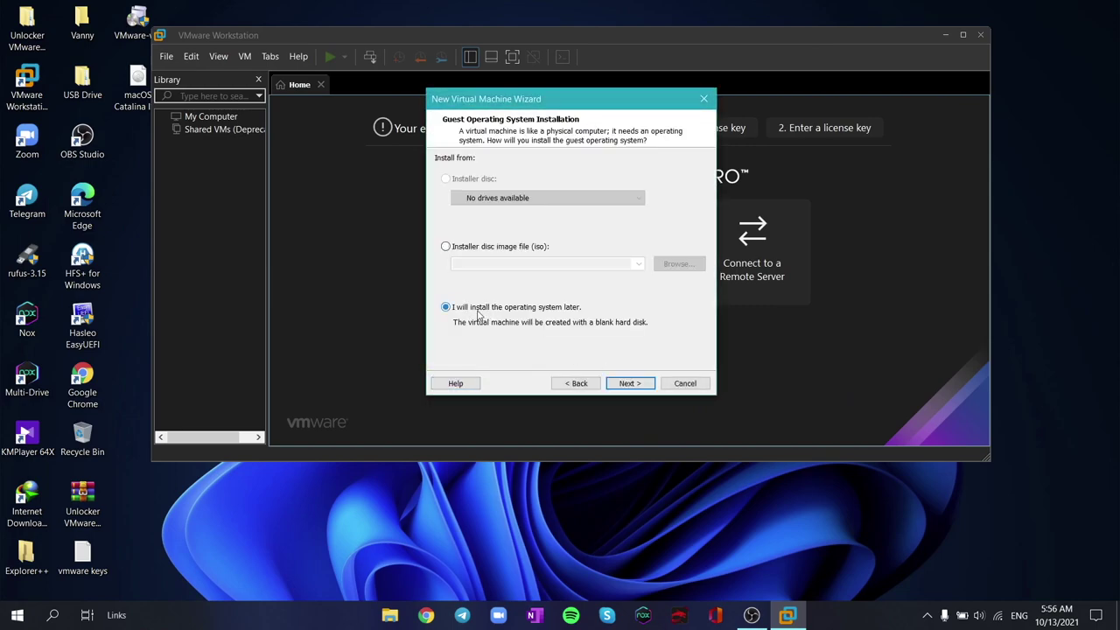
pyautogui.click(630, 384)
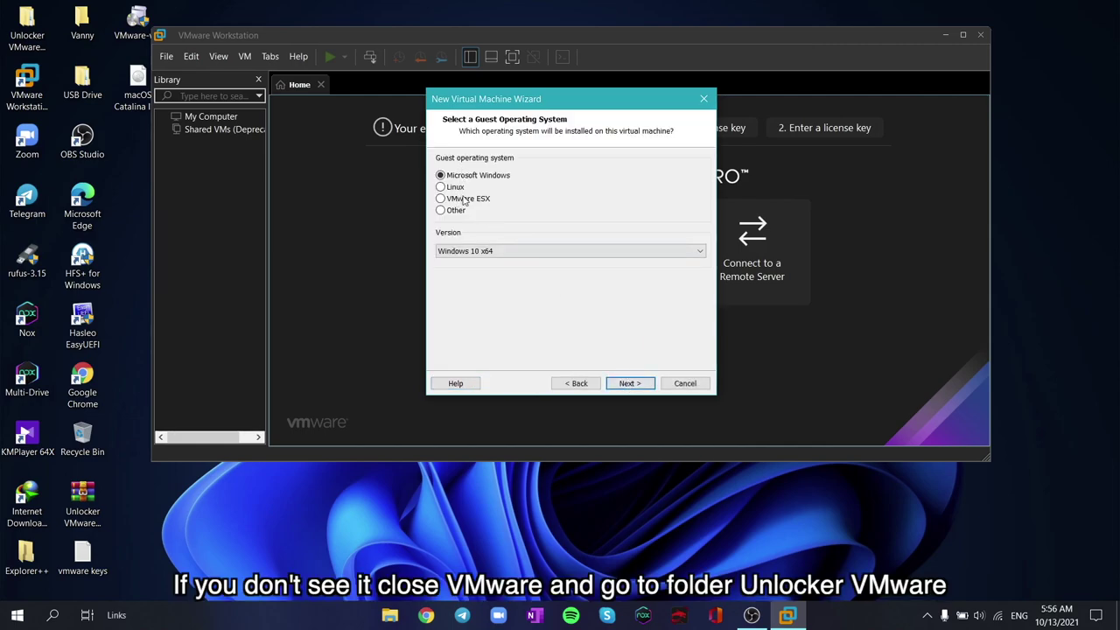
pyautogui.click(705, 98)
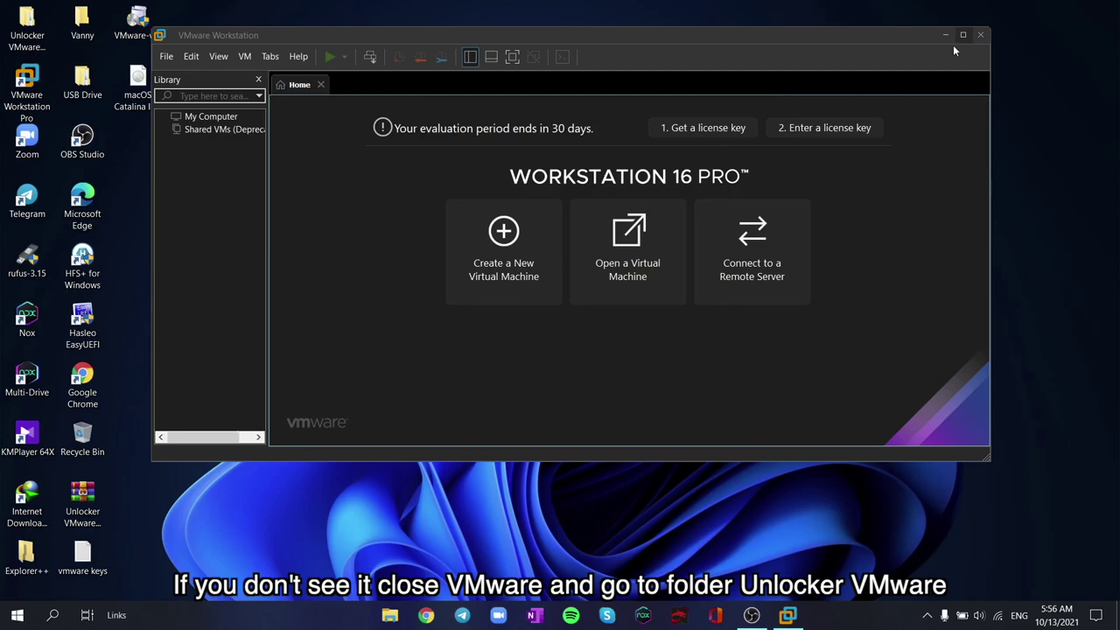
pyautogui.click(981, 35)
# Refresh the desktop twice.
pyautogui.rightClick(617, 108)
pyautogui.click(656, 150)
pyautogui.rightClick(532, 108)
pyautogui.click(560, 149)
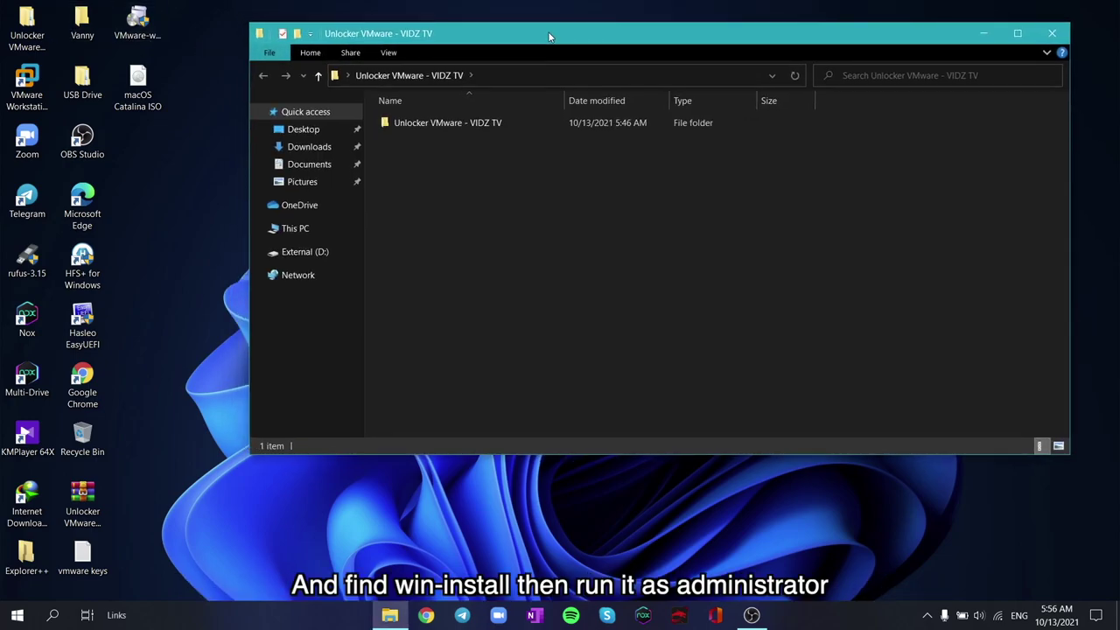
# Run win-install from the Unlocker VMware - VIDZ TV folder as administrator.
pyautogui.moveTo(549, 36); pyautogui.dragTo(567, 57)
pyautogui.doubleClick(522, 144)
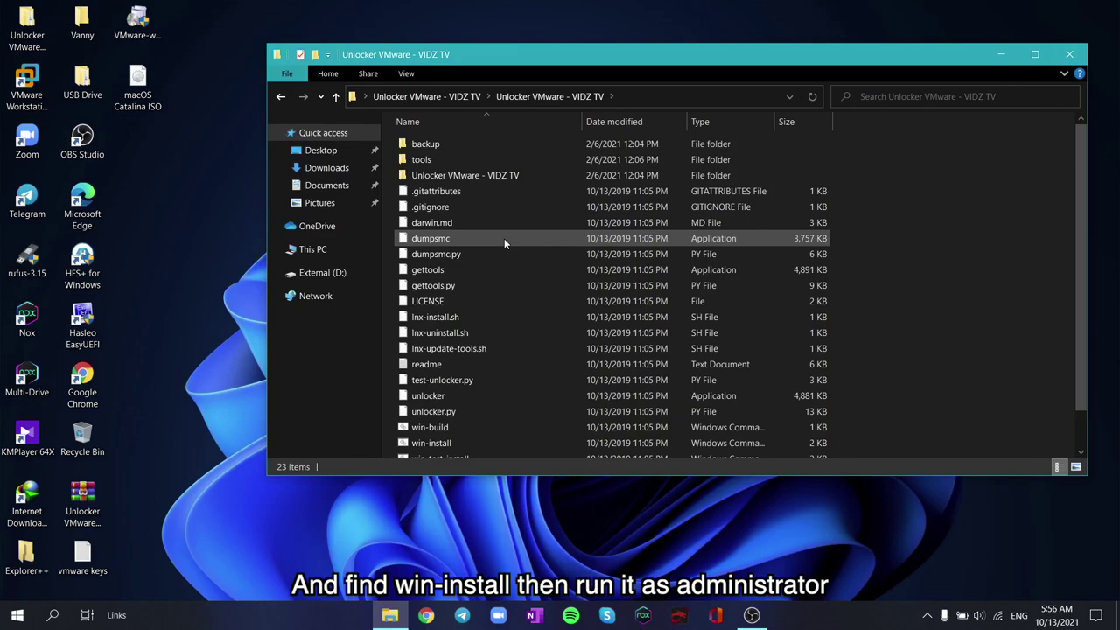
pyautogui.scroll(-1, 478, 383)
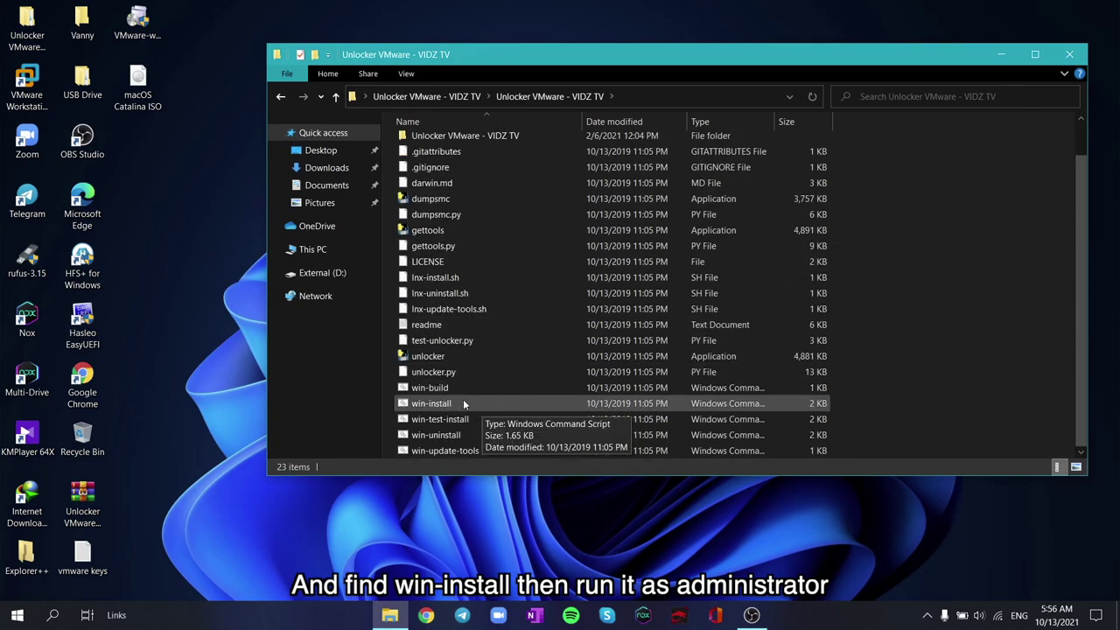
pyautogui.click(465, 399)
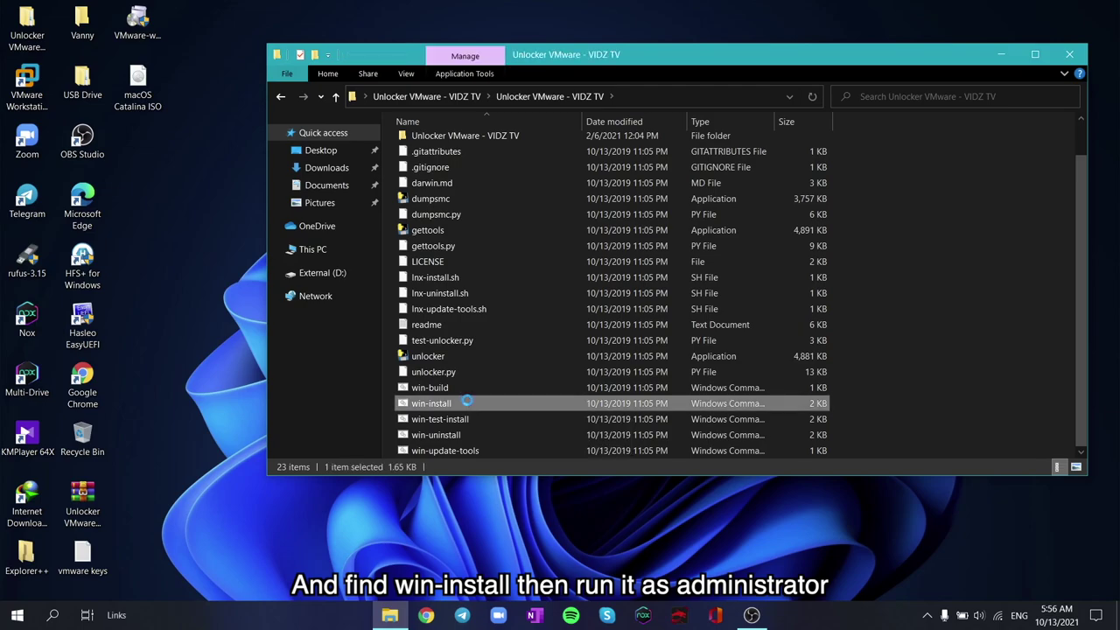
pyautogui.rightClick(482, 406)
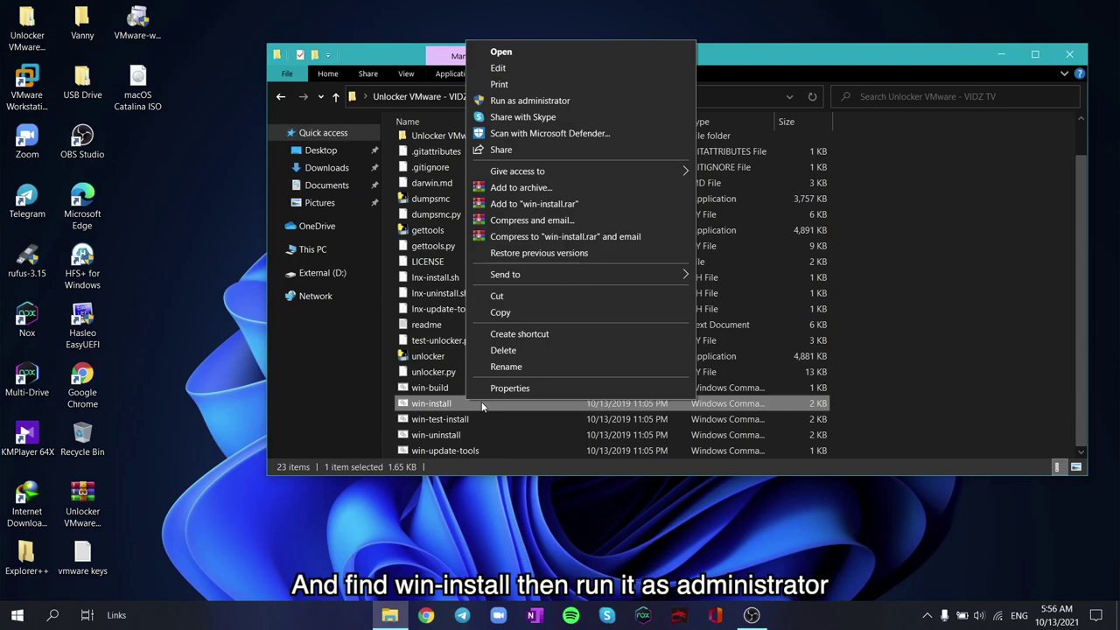
pyautogui.click(554, 102)
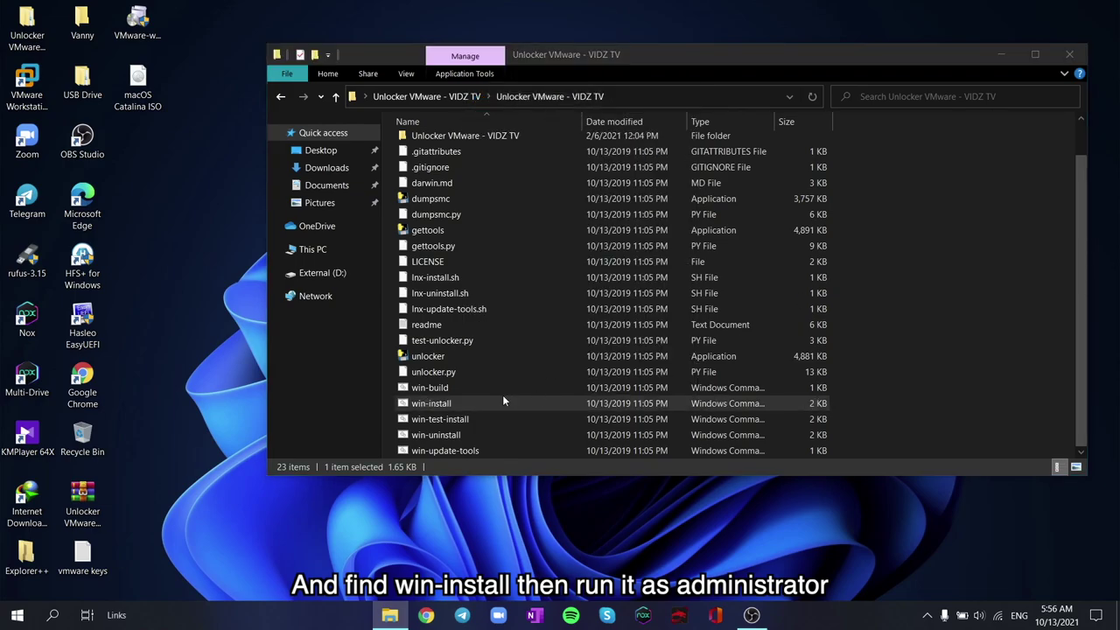
# Close File Explorer and stretch the unlocker console window to full screen height.
pyautogui.click(1073, 56)
pyautogui.moveTo(487, 30); pyautogui.dragTo(685, 25)
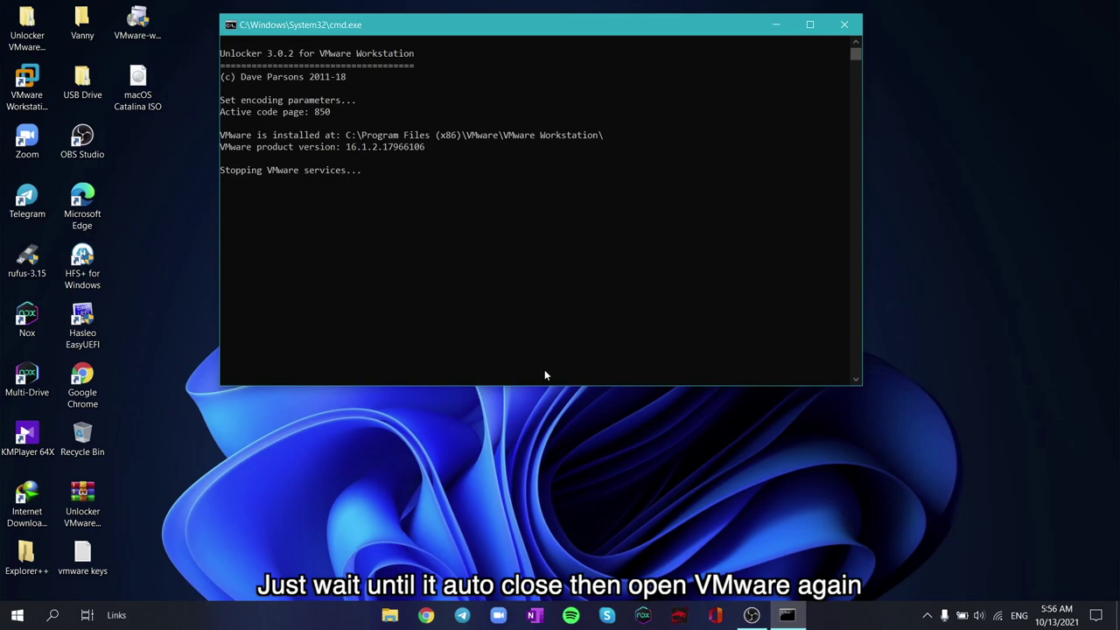
pyautogui.moveTo(552, 390); pyautogui.dragTo(555, 628)
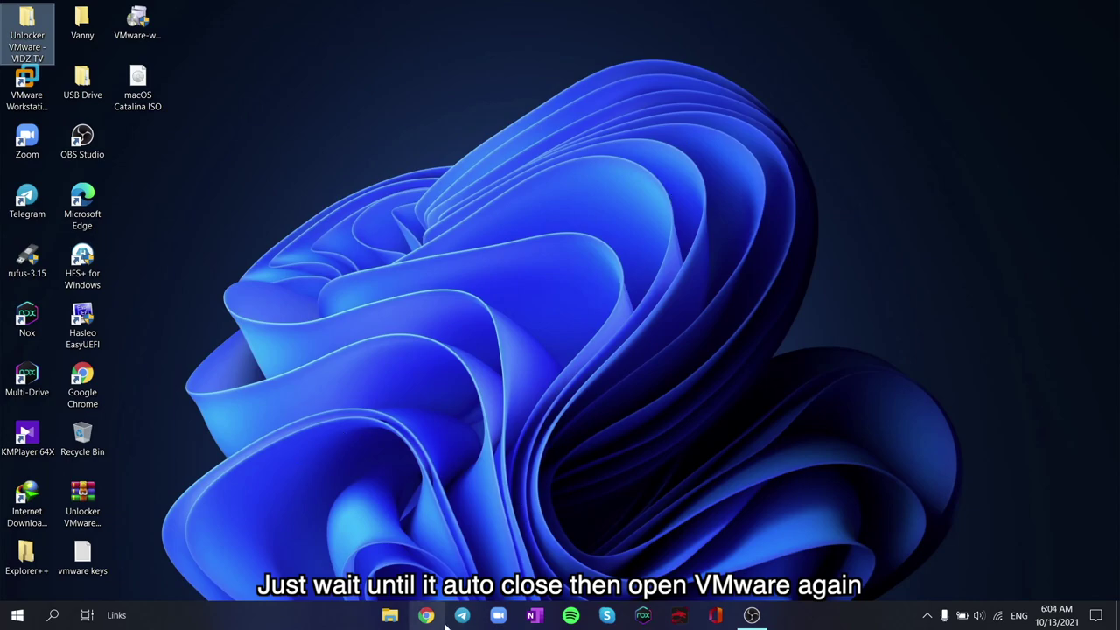
# Refresh the desktop, then launch VMware Workstation Pro and maximize its window.
pyautogui.rightClick(341, 112)
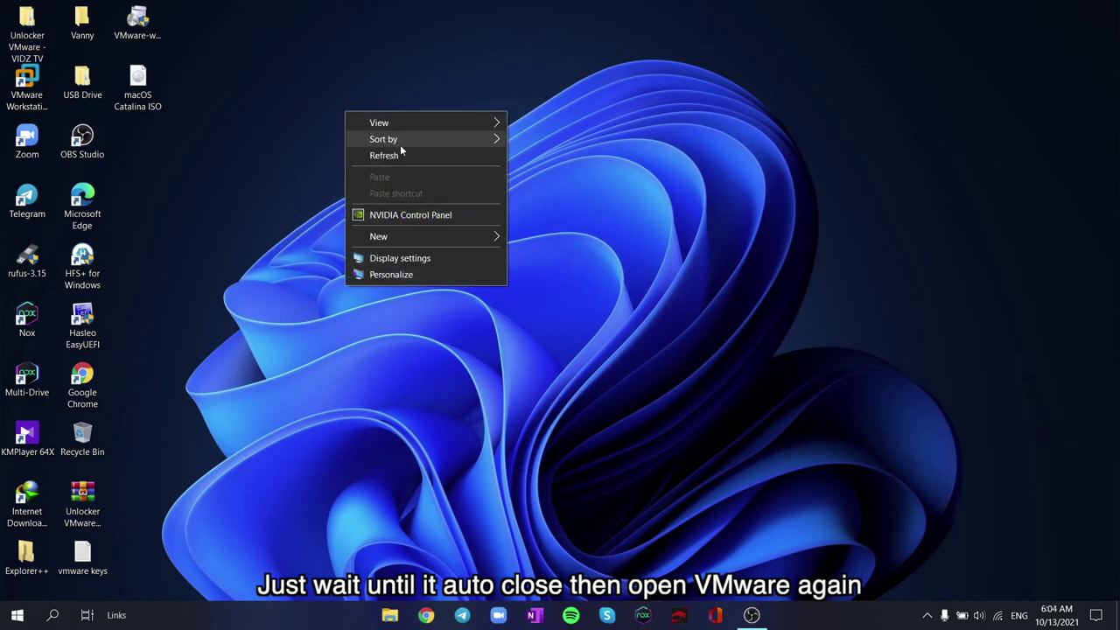
pyautogui.click(379, 153)
pyautogui.rightClick(342, 112)
pyautogui.click(376, 161)
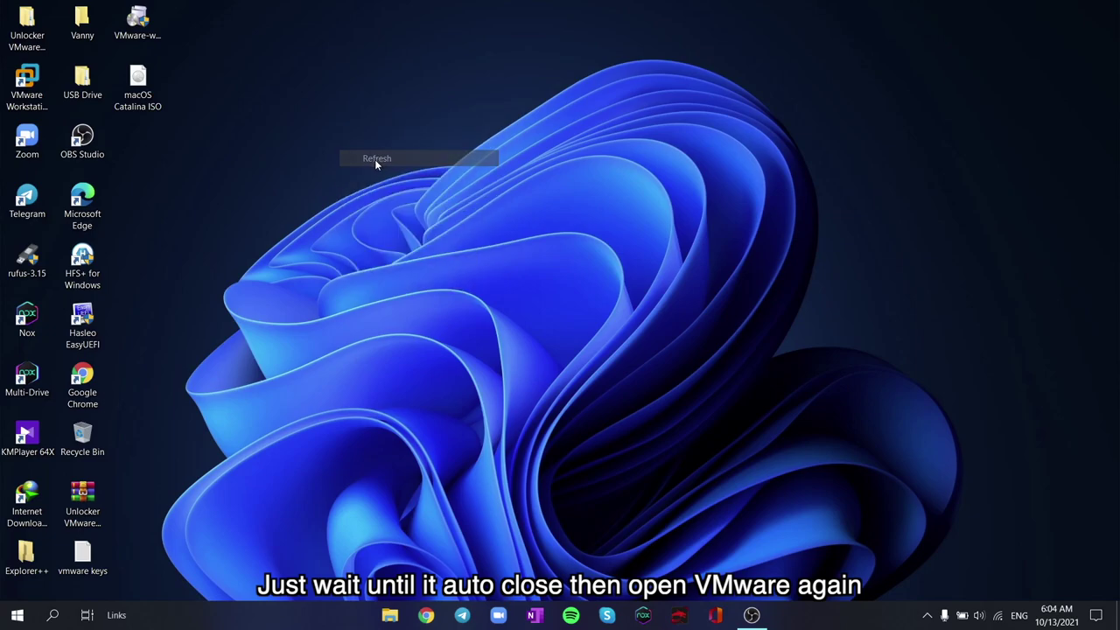
pyautogui.doubleClick(41, 76)
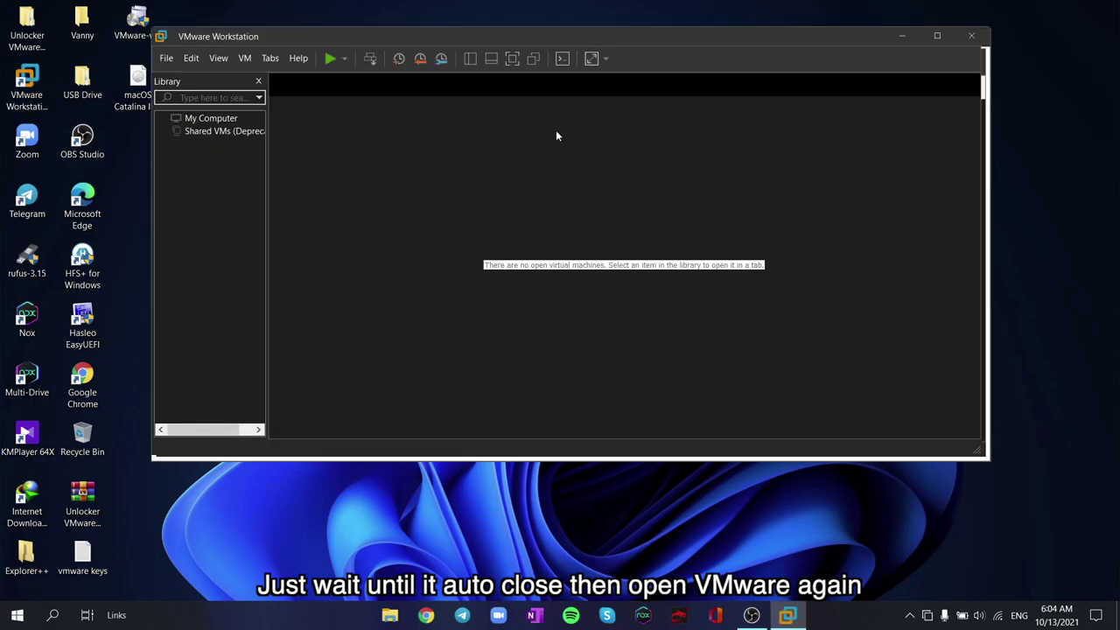
pyautogui.click(937, 36)
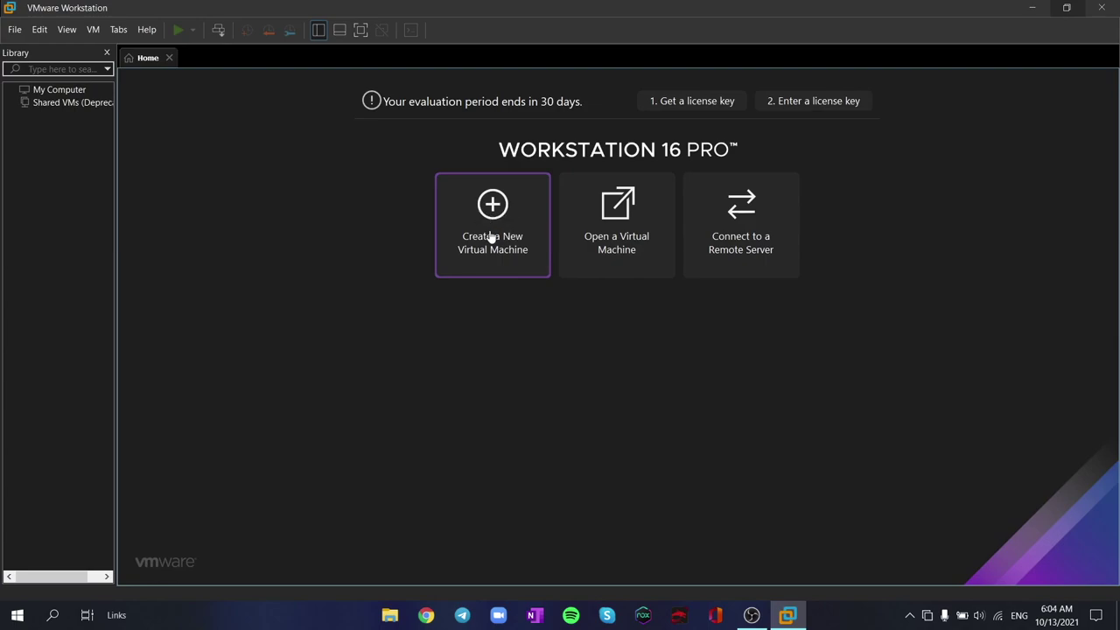
# Start a typical new VM with OS installed later, guest Apple Mac OS X, macOS 10.15.
pyautogui.click(489, 236)
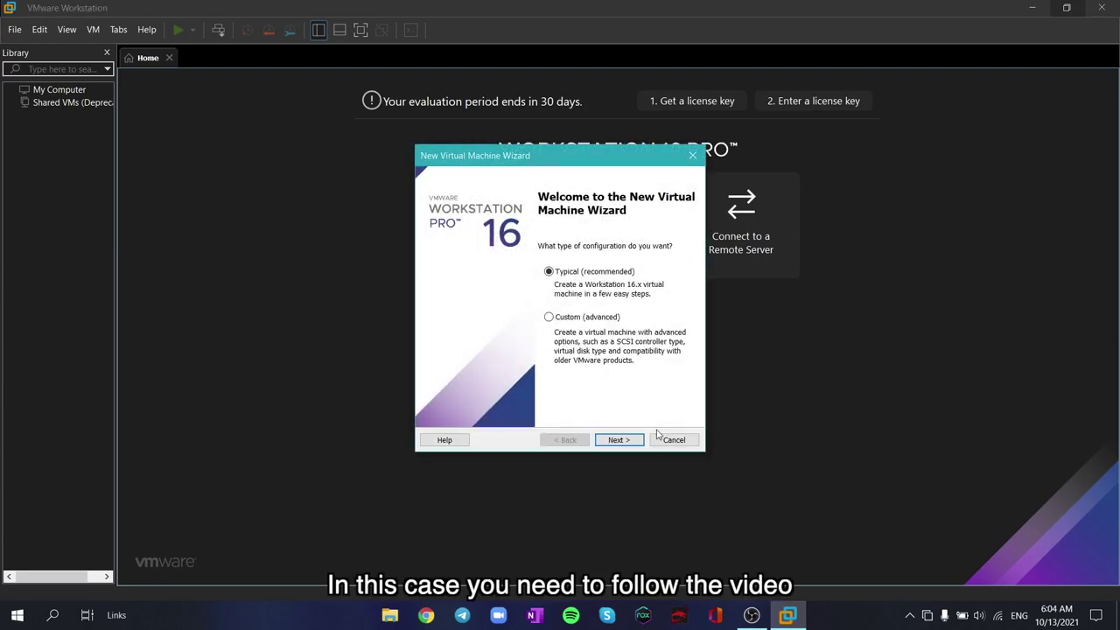
pyautogui.click(621, 439)
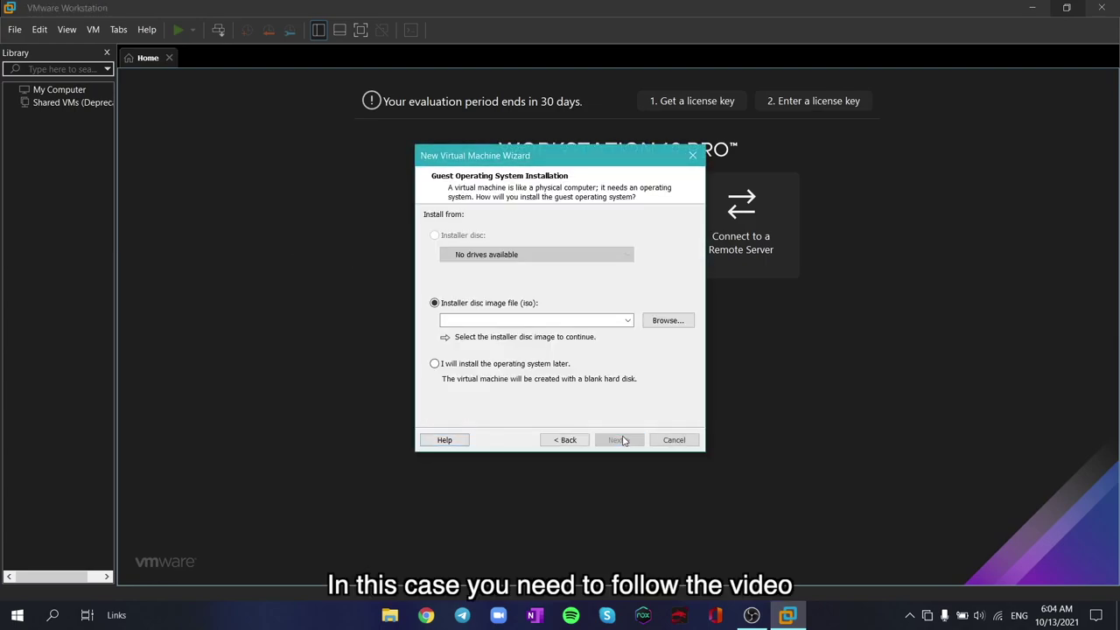
pyautogui.click(466, 367)
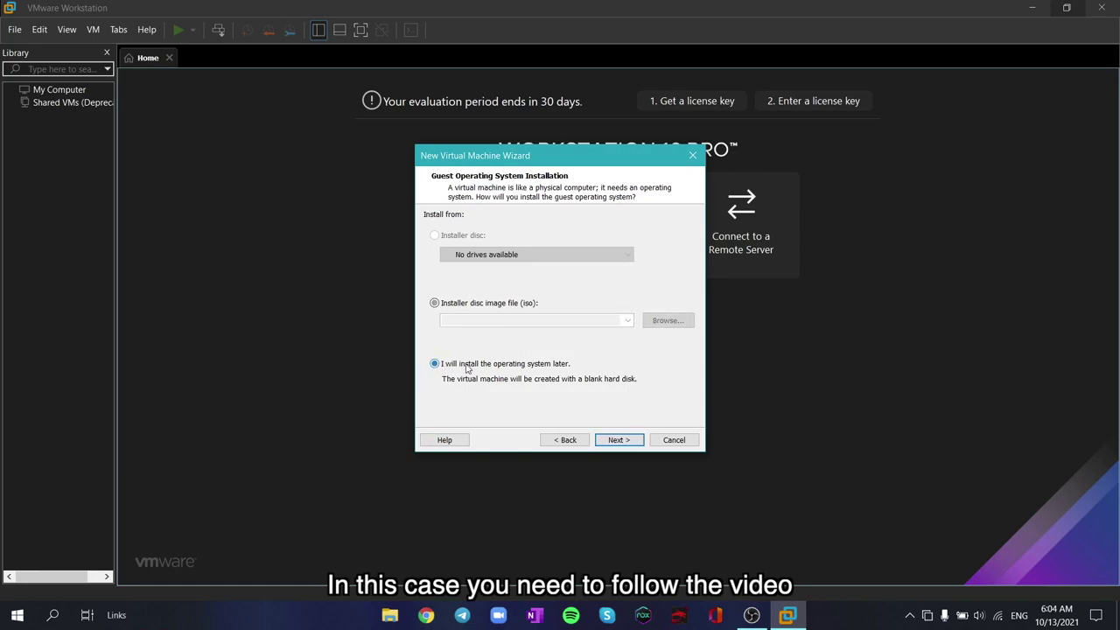
pyautogui.click(618, 440)
pyautogui.click(442, 255)
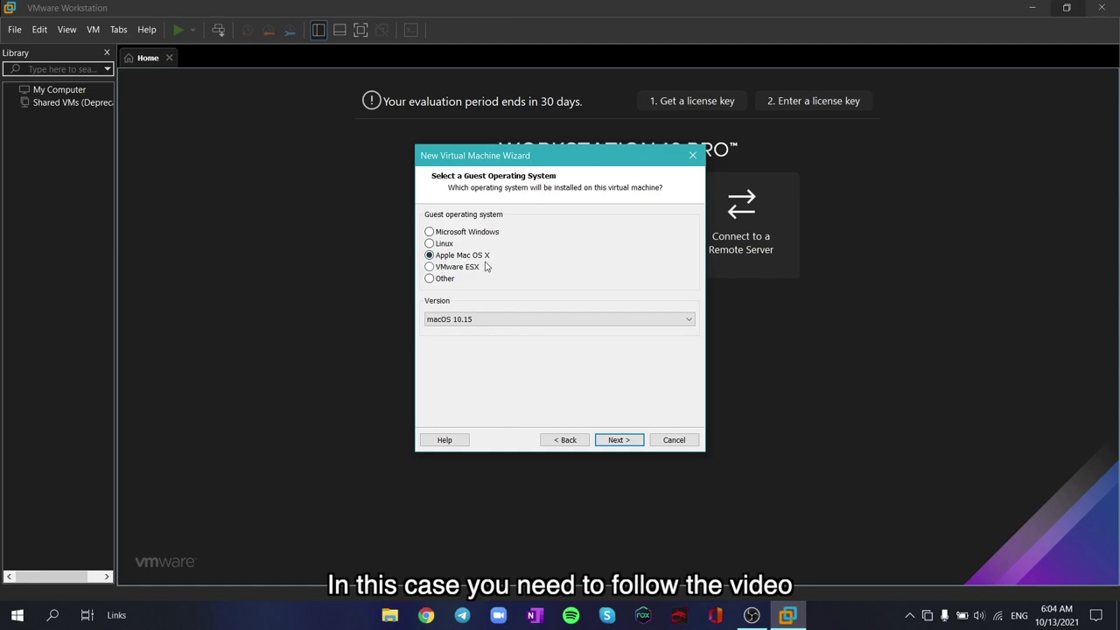
pyautogui.click(561, 317)
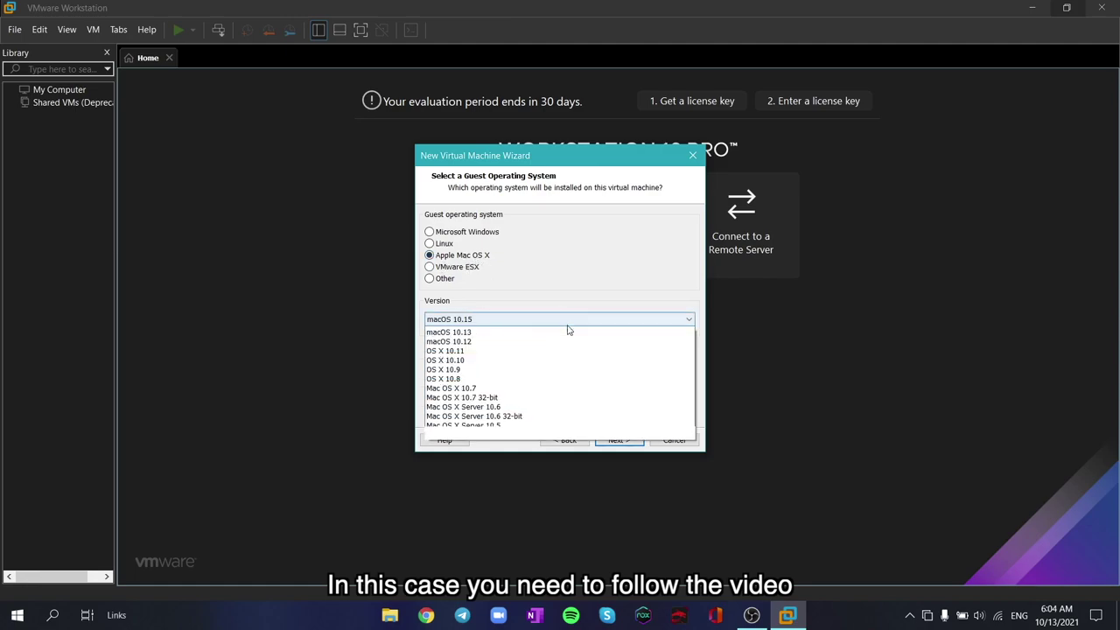
pyautogui.click(582, 282)
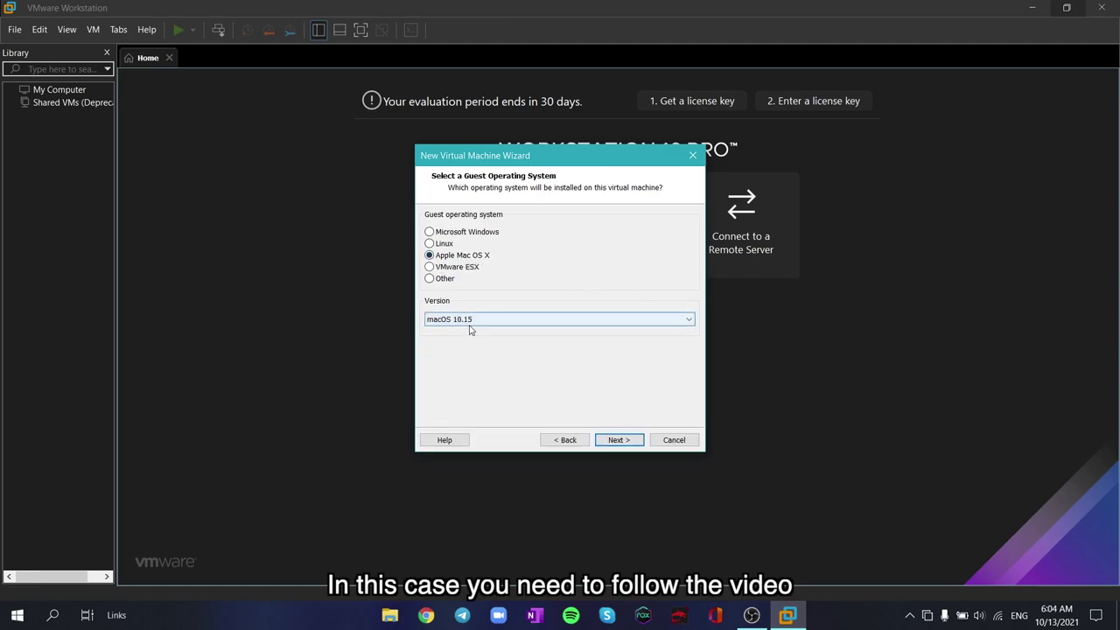
# Keep the default name and location, store the 40 GB disk as a single file, and finish.
pyautogui.click(628, 442)
pyautogui.click(629, 441)
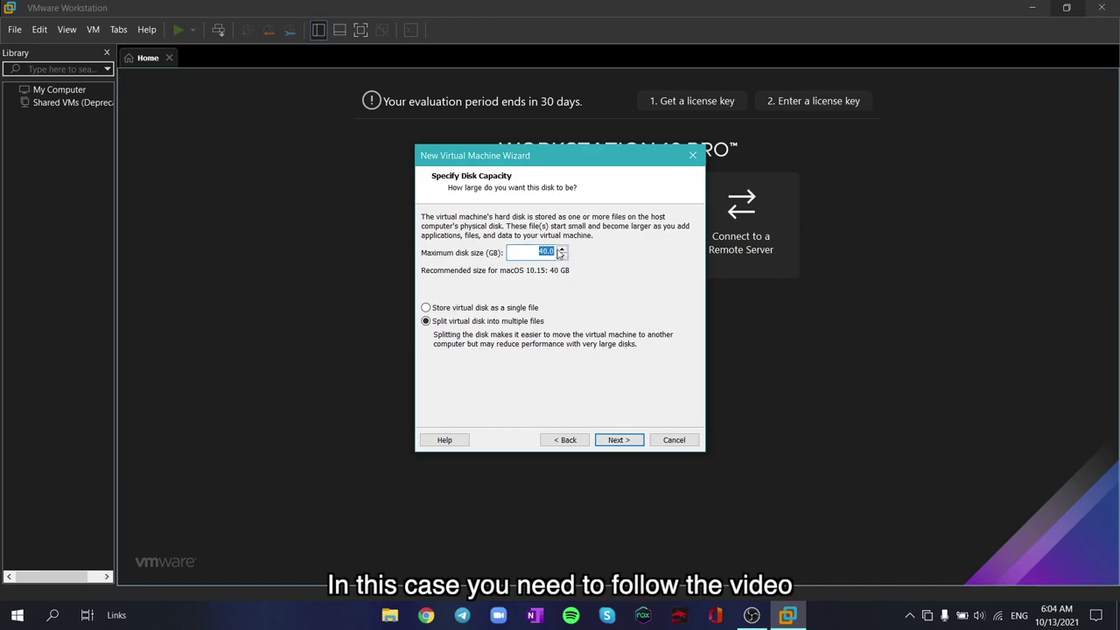
pyautogui.click(436, 309)
pyautogui.click(619, 441)
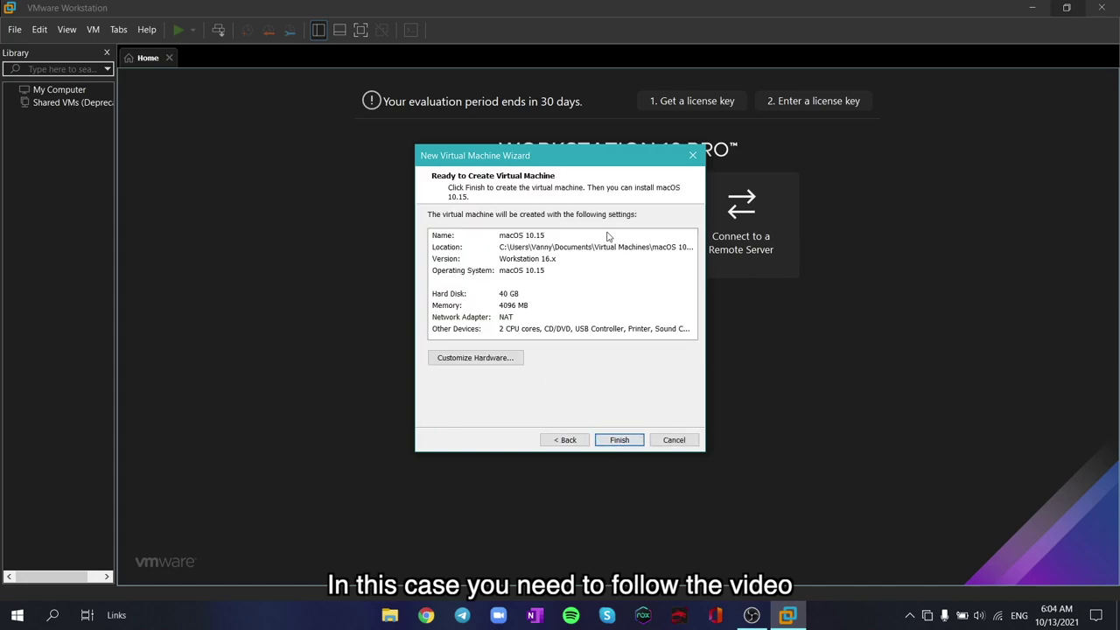
pyautogui.click(621, 440)
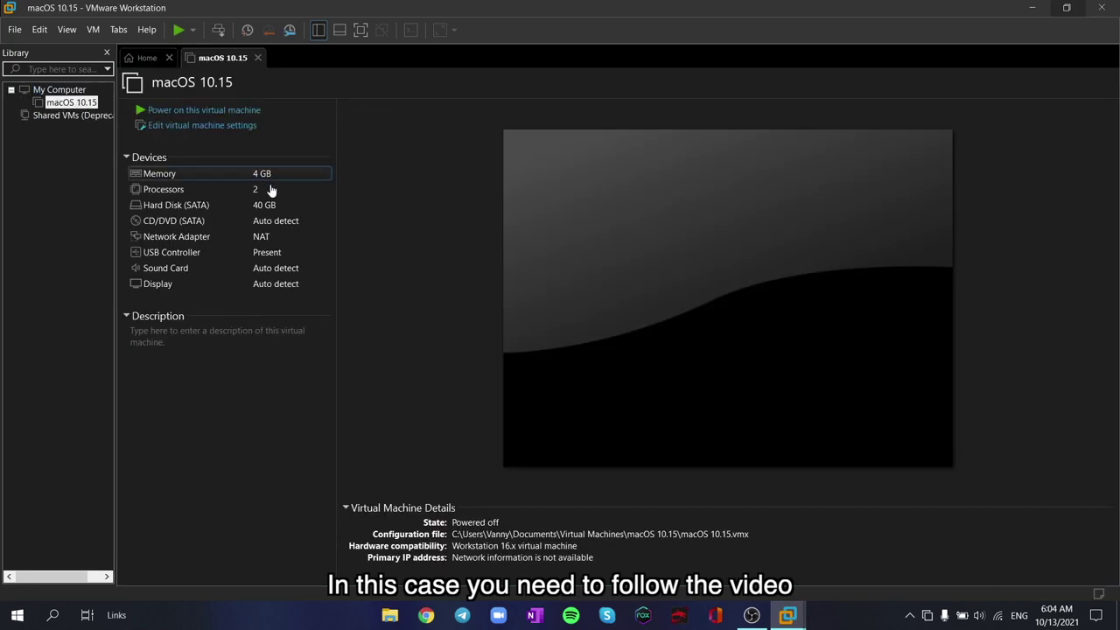
# In the VM's settings, review memory and processors, then switch CD/DVD (SATA) to an ISO image file.
pyautogui.click(182, 126)
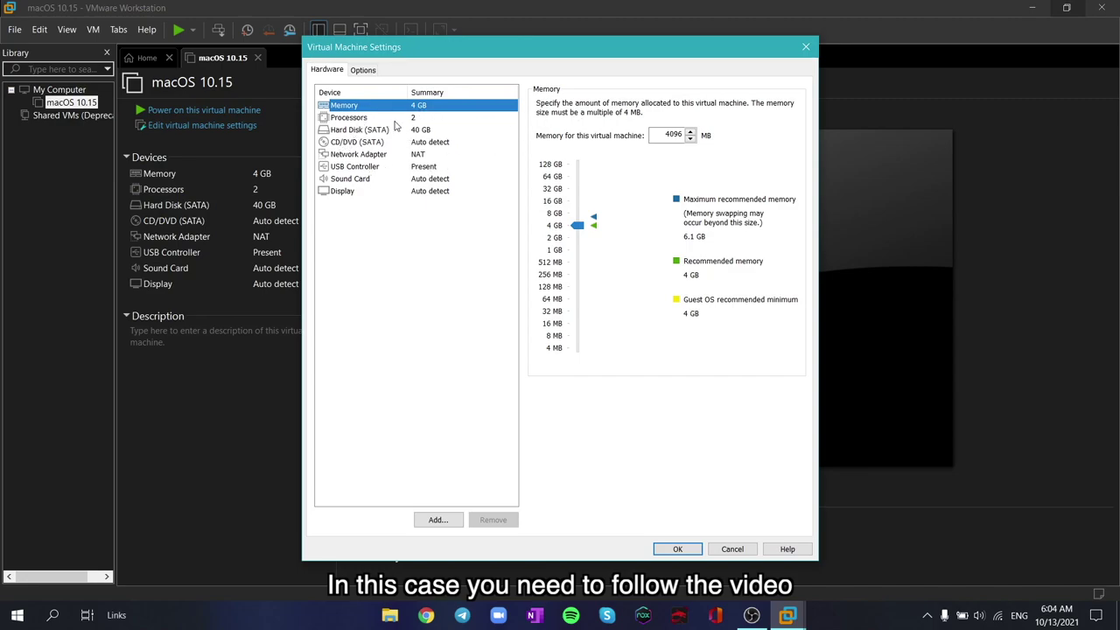
pyautogui.click(394, 120)
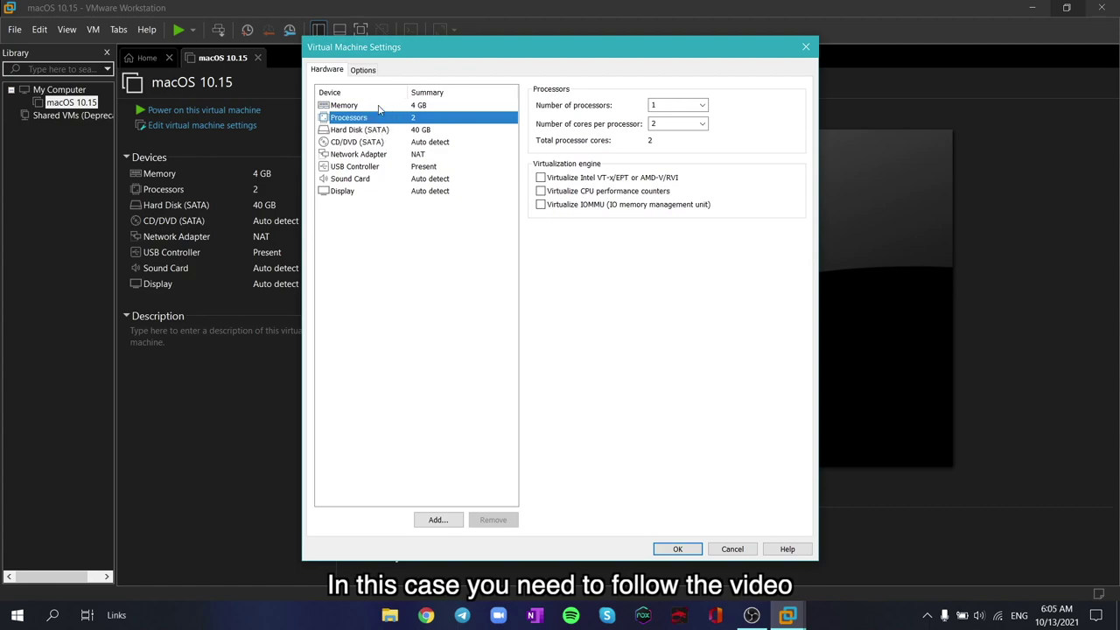
pyautogui.click(379, 106)
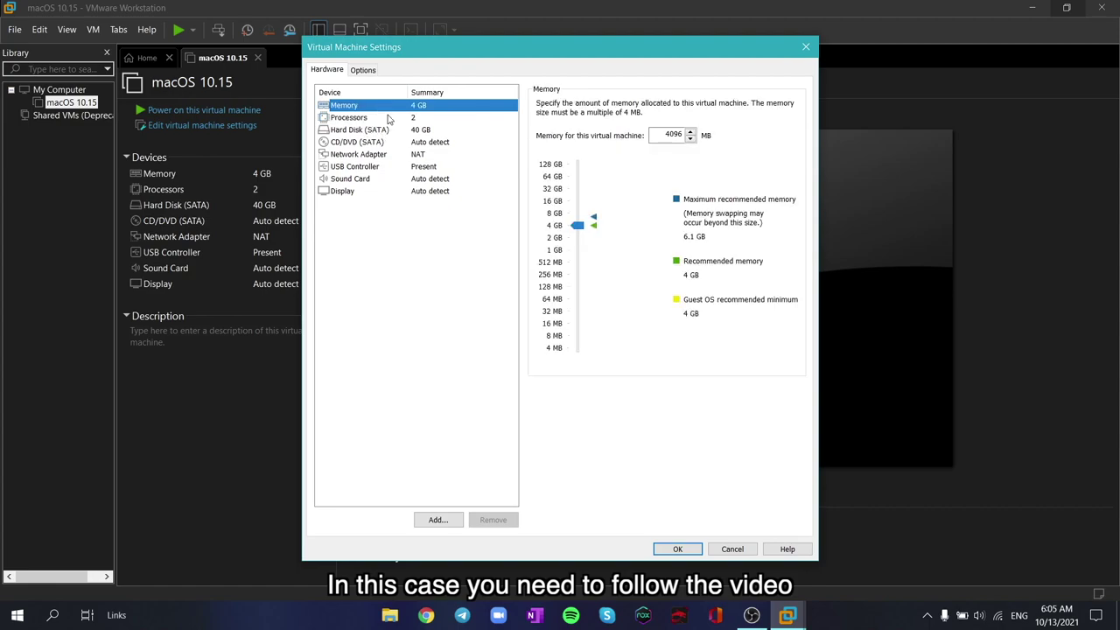
pyautogui.click(383, 119)
pyautogui.click(387, 142)
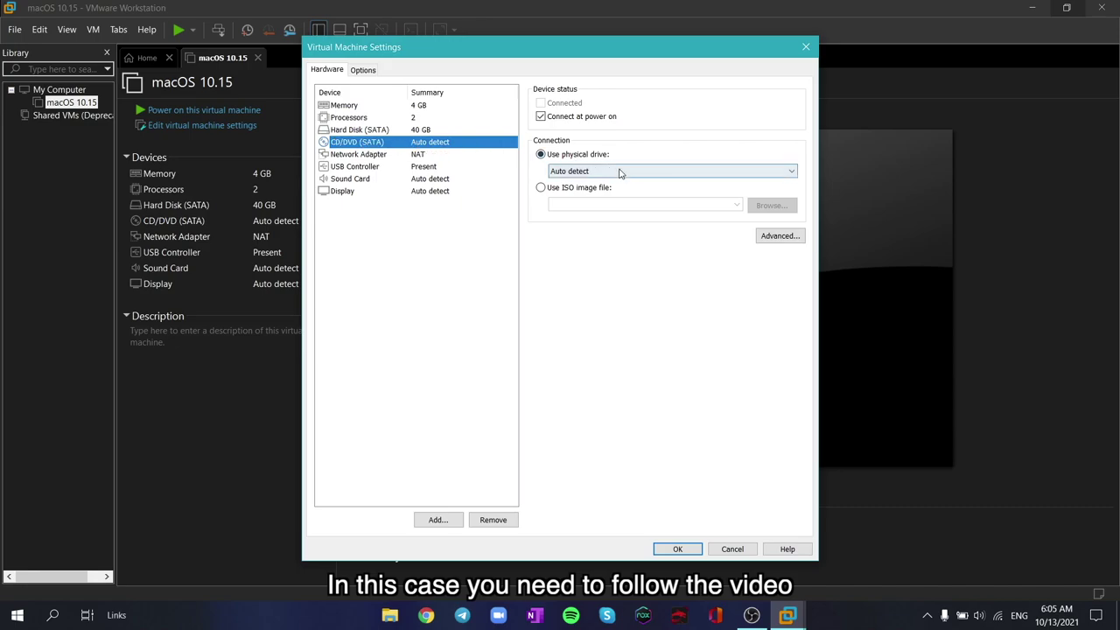
pyautogui.click(559, 188)
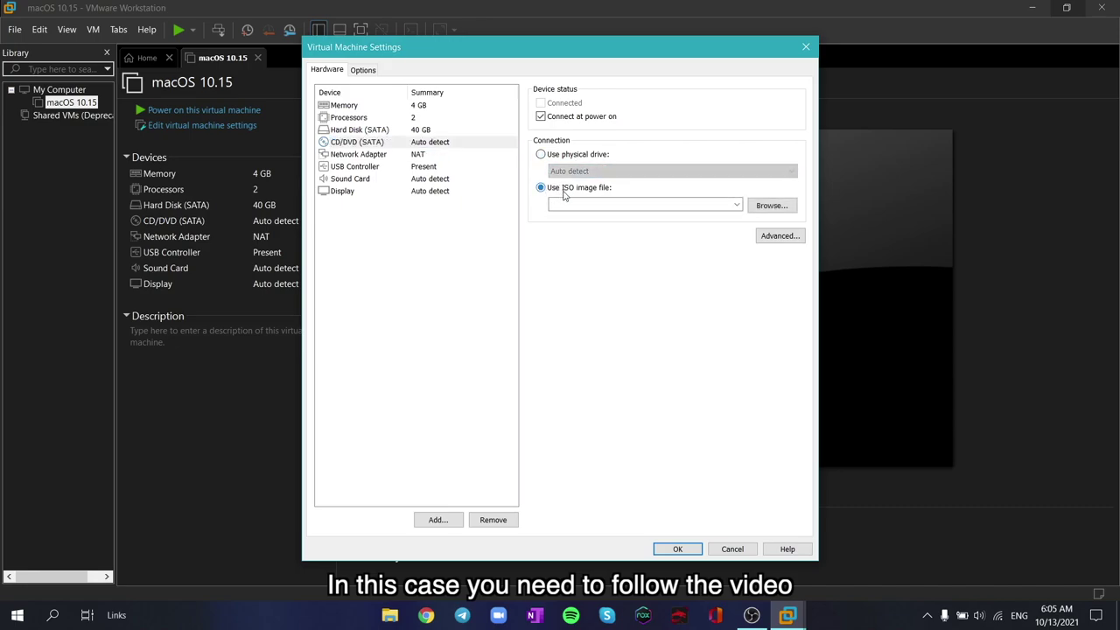
# Browse to the Desktop and choose the macOS Catalina ISO as the disc image.
pyautogui.click(771, 206)
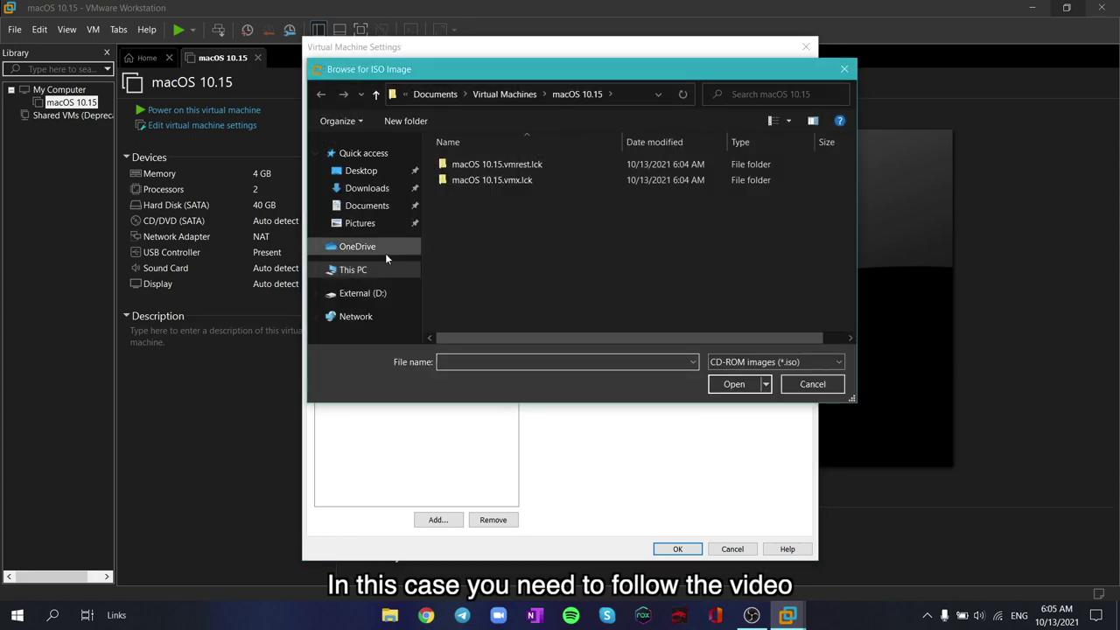
pyautogui.click(361, 174)
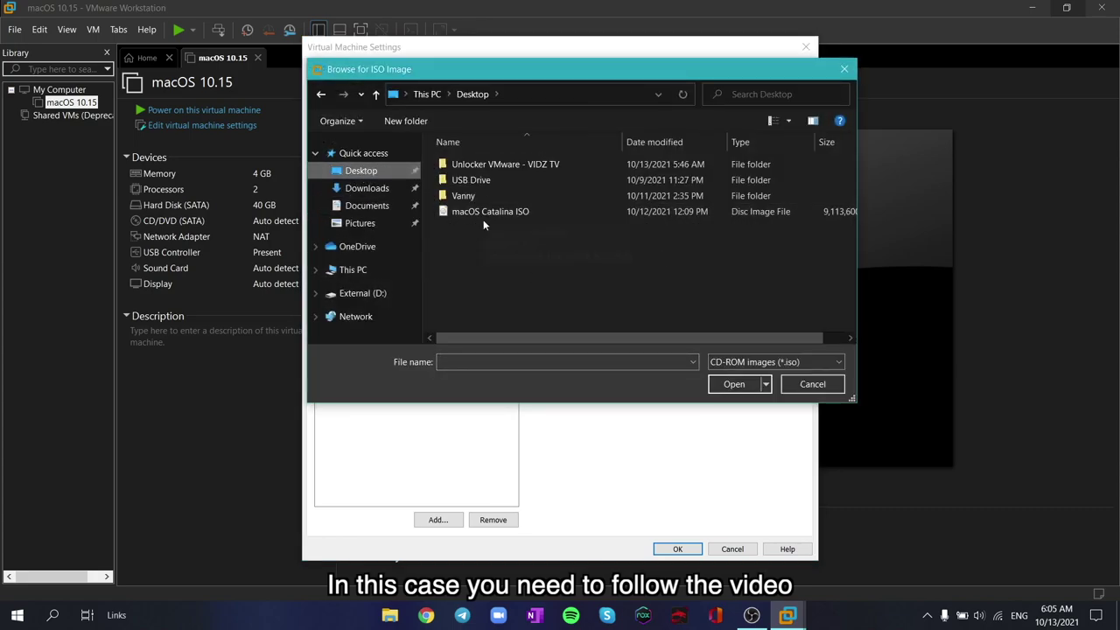
pyautogui.click(495, 214)
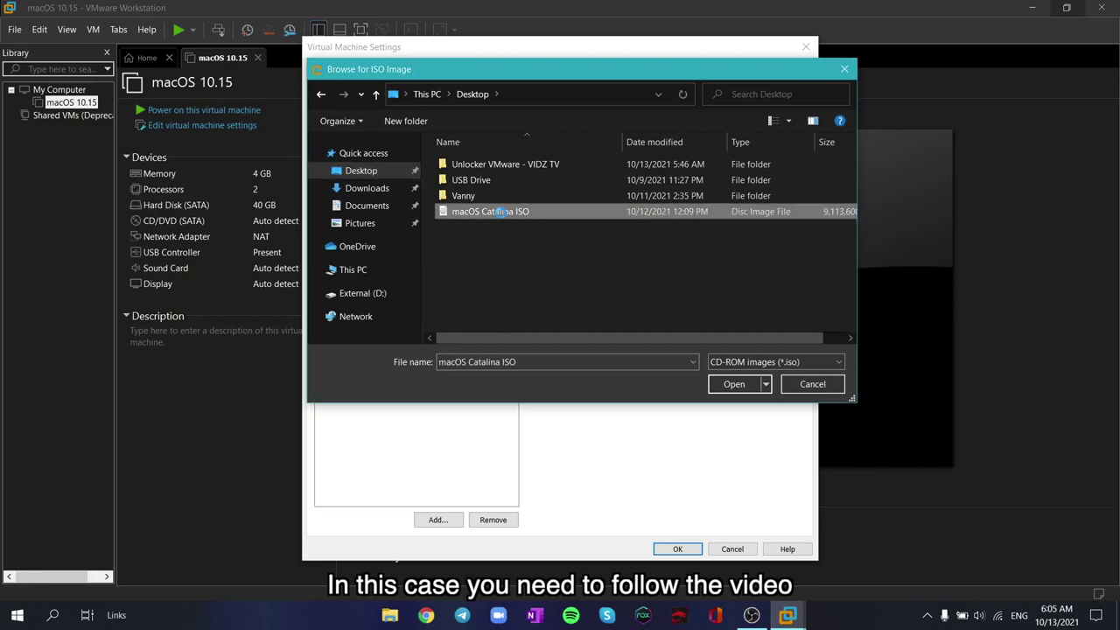
pyautogui.rightClick(500, 215)
pyautogui.click(537, 589)
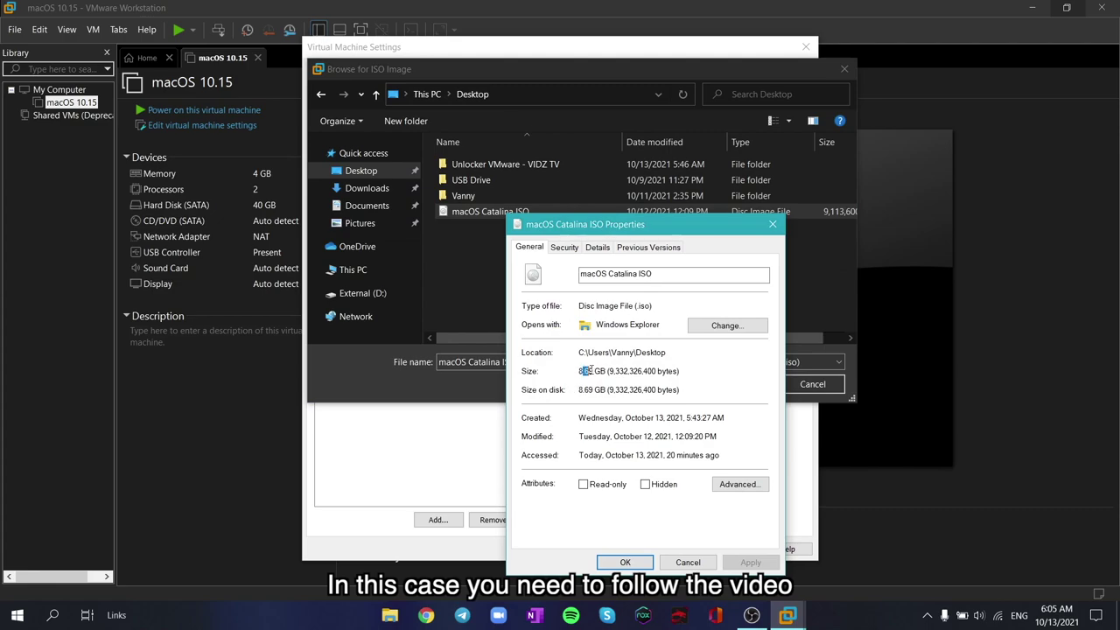
pyautogui.click(772, 224)
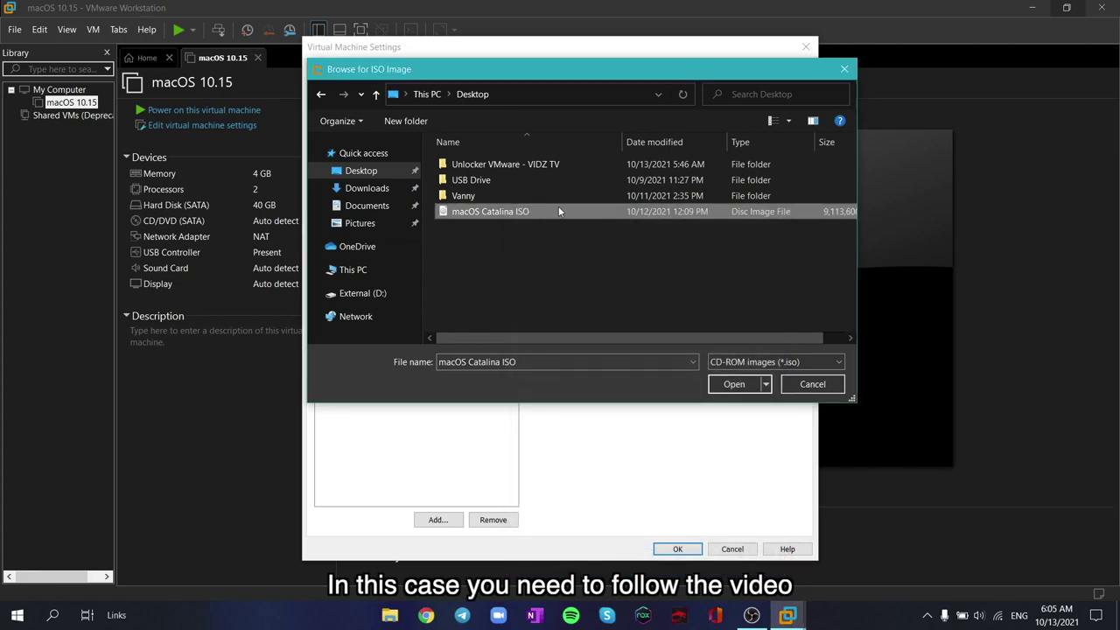
pyautogui.click(720, 383)
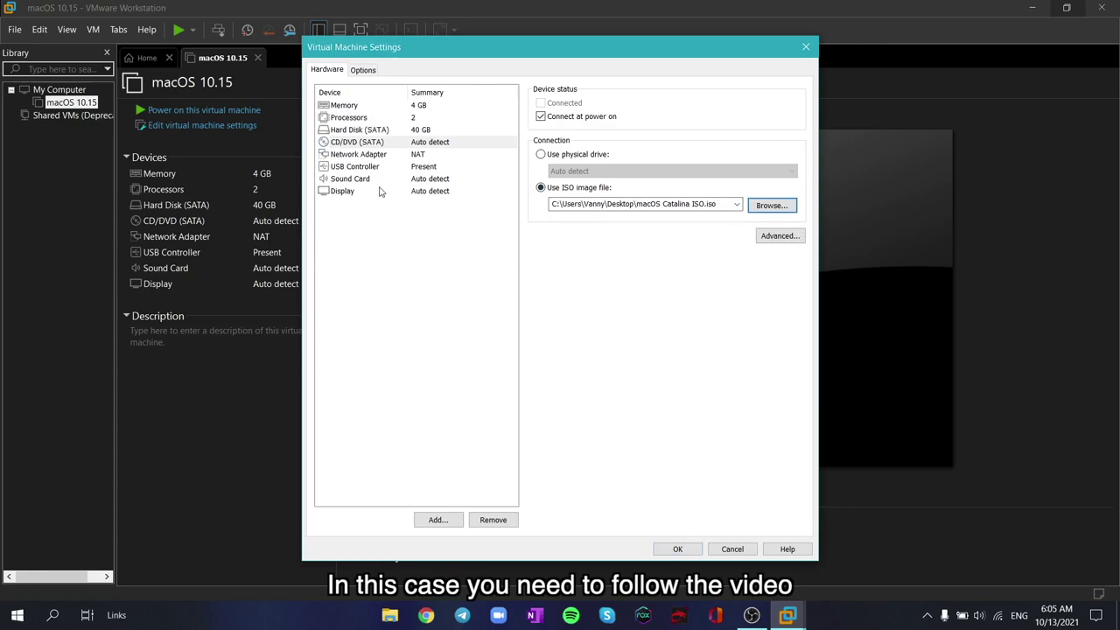
# Review the network (NAT), USB, sound and display settings, then save with OK.
pyautogui.click(341, 155)
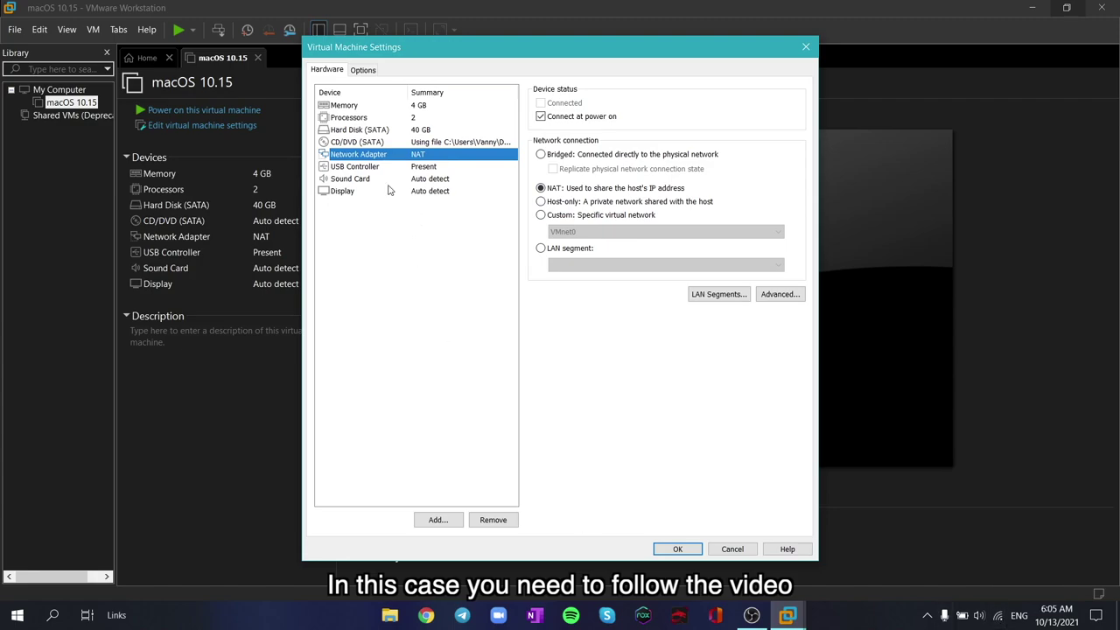
pyautogui.click(389, 166)
pyautogui.click(382, 179)
pyautogui.click(382, 194)
pyautogui.click(379, 168)
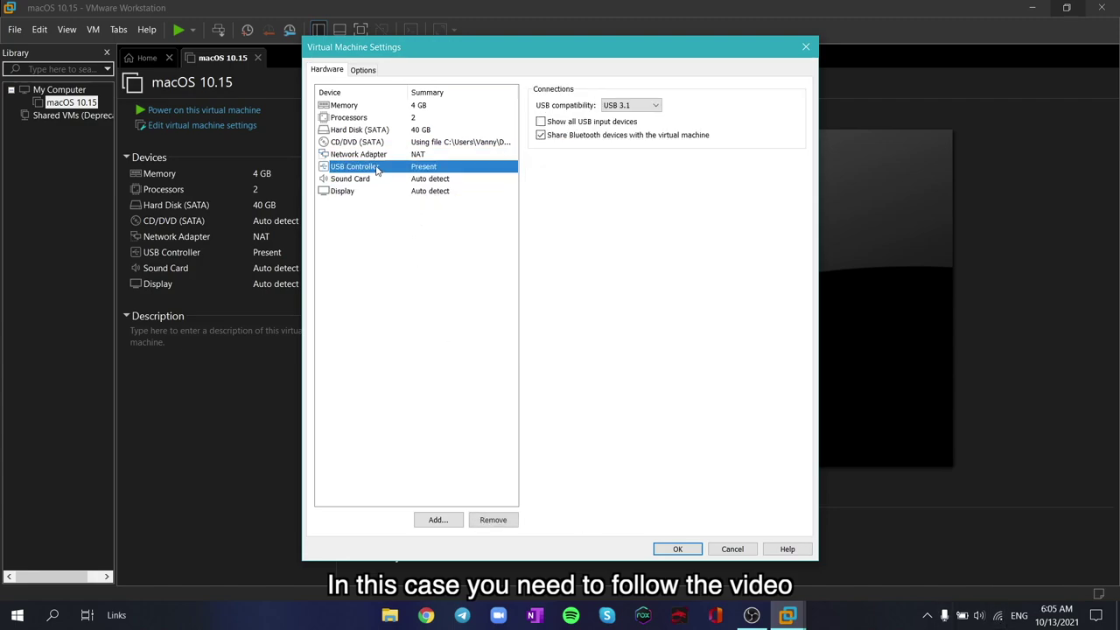
pyautogui.click(381, 156)
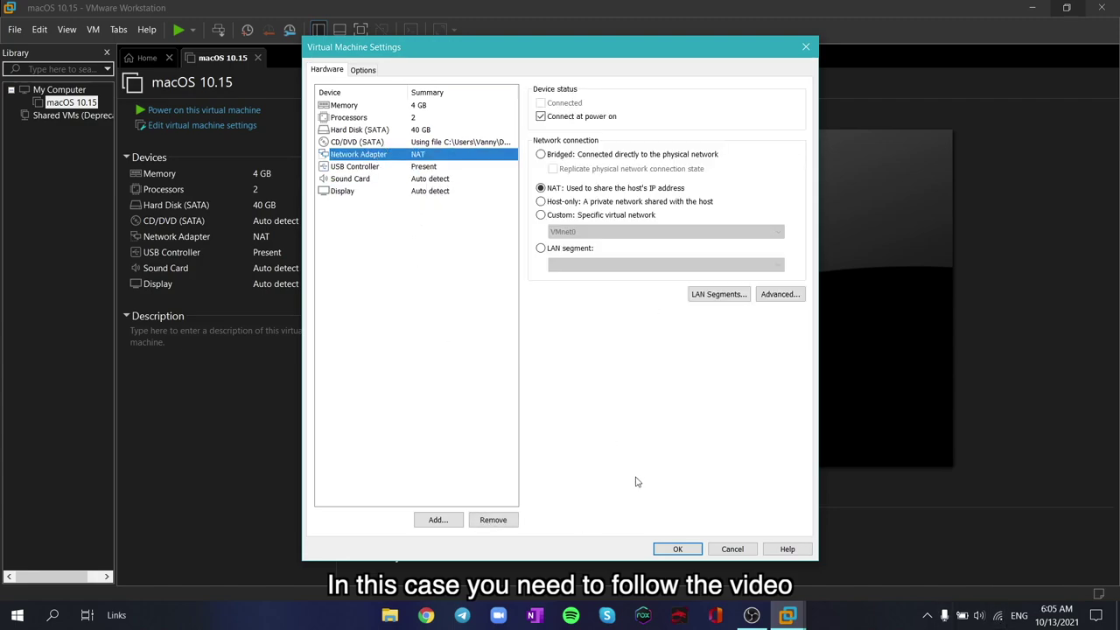
pyautogui.click(690, 549)
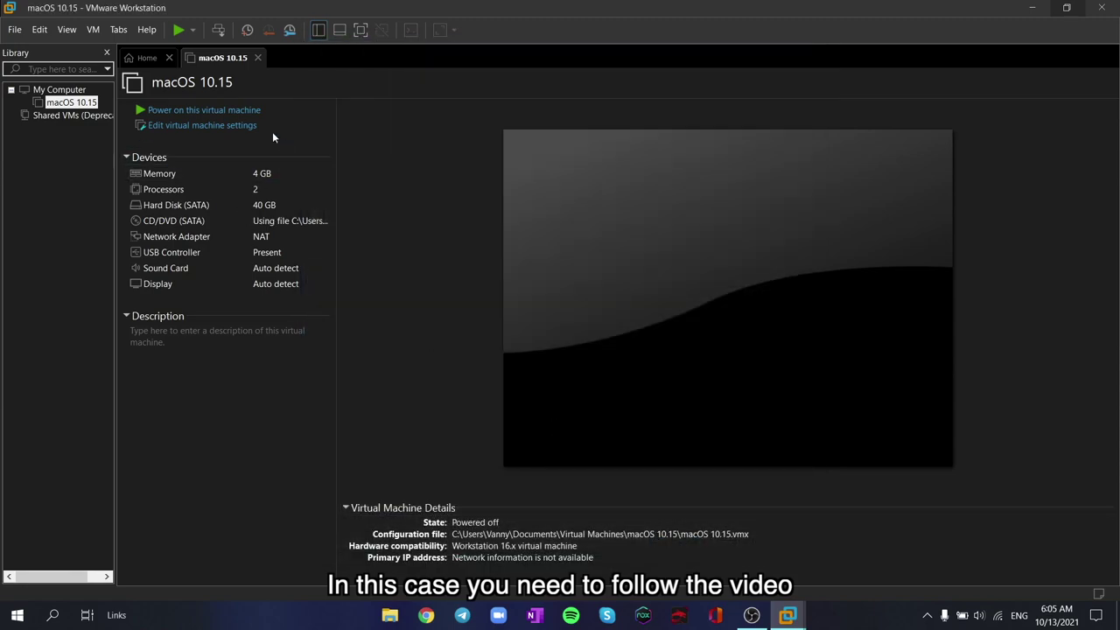
# Power on the macOS 10.15 VM, hide the library, dismiss the hint bar, and continue in English.
pyautogui.click(209, 115)
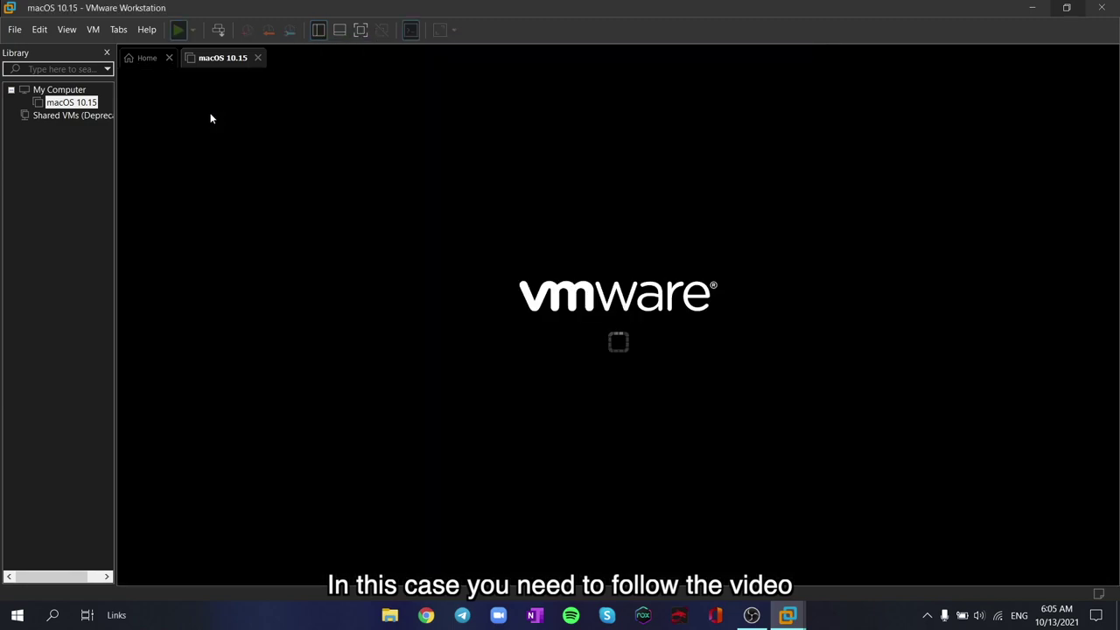
pyautogui.click(106, 54)
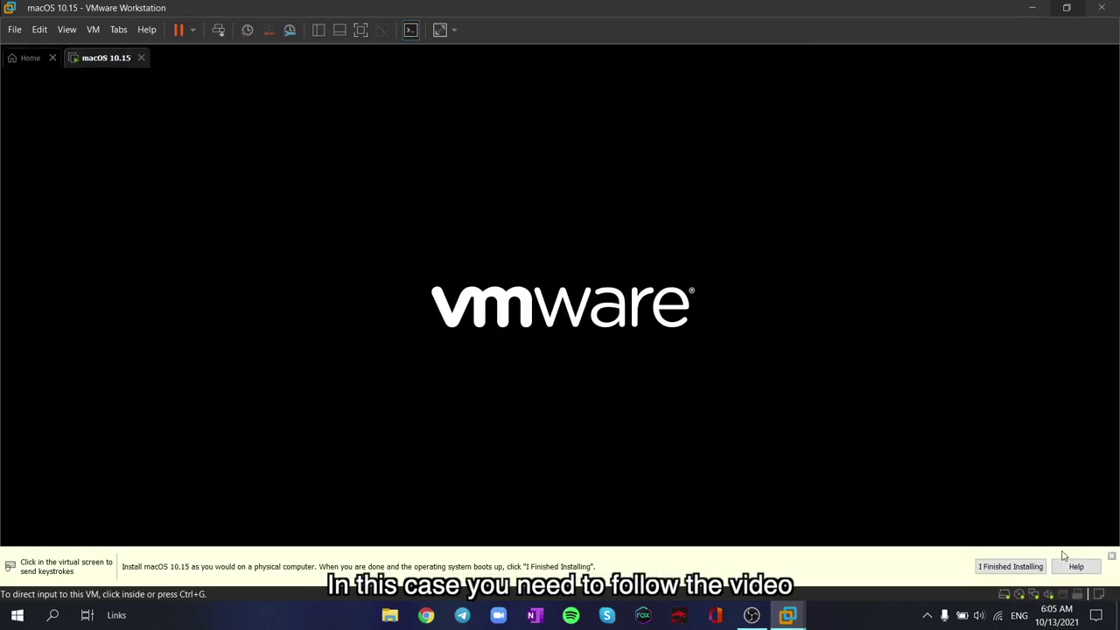
pyautogui.click(1111, 556)
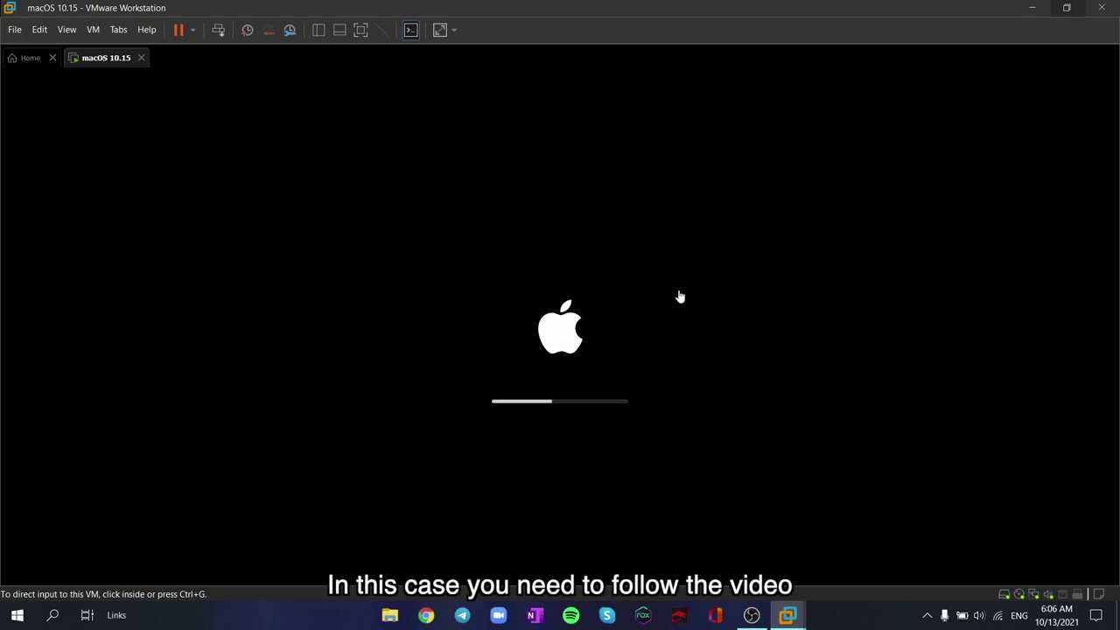
pyautogui.click(576, 299)
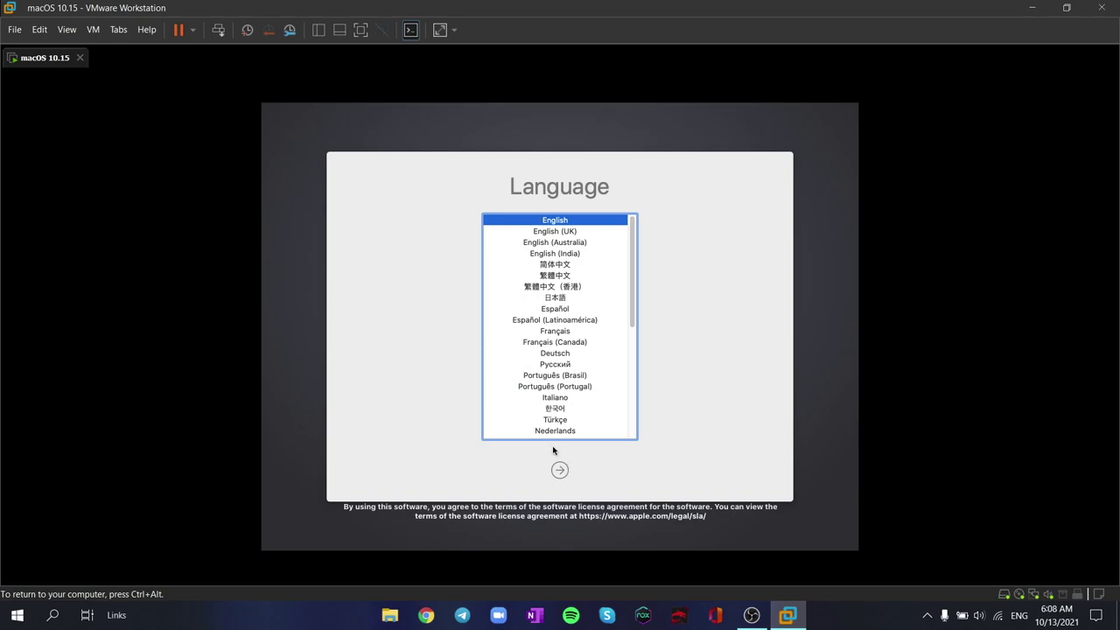
pyautogui.click(562, 470)
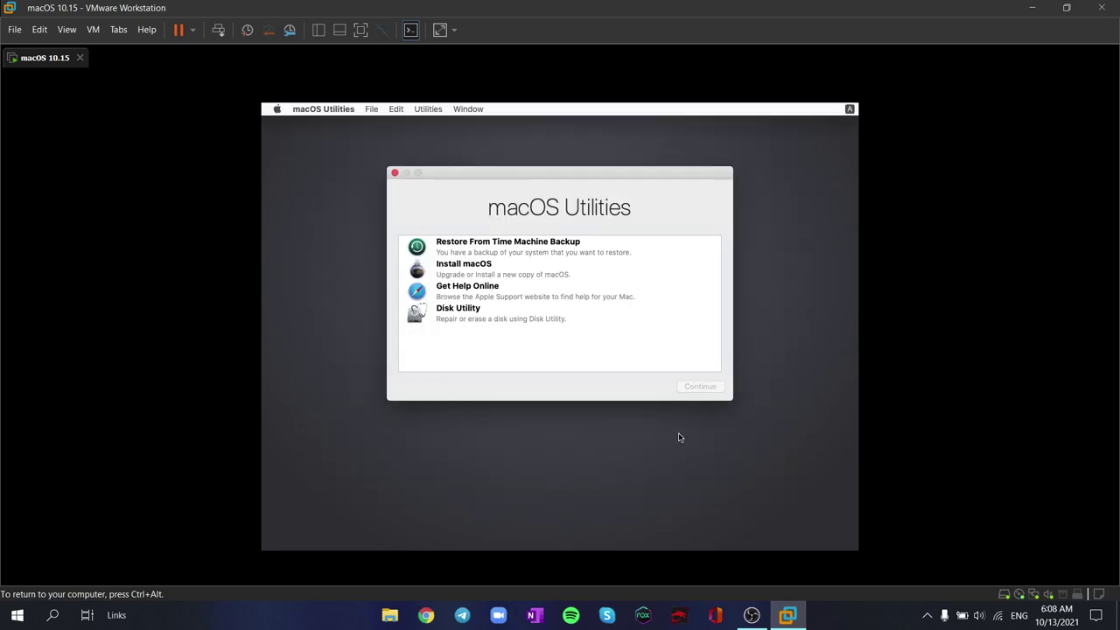
# Open Disk Utility, show all devices, and select the VMware Virtual SATA hard disk.
pyautogui.click(471, 310)
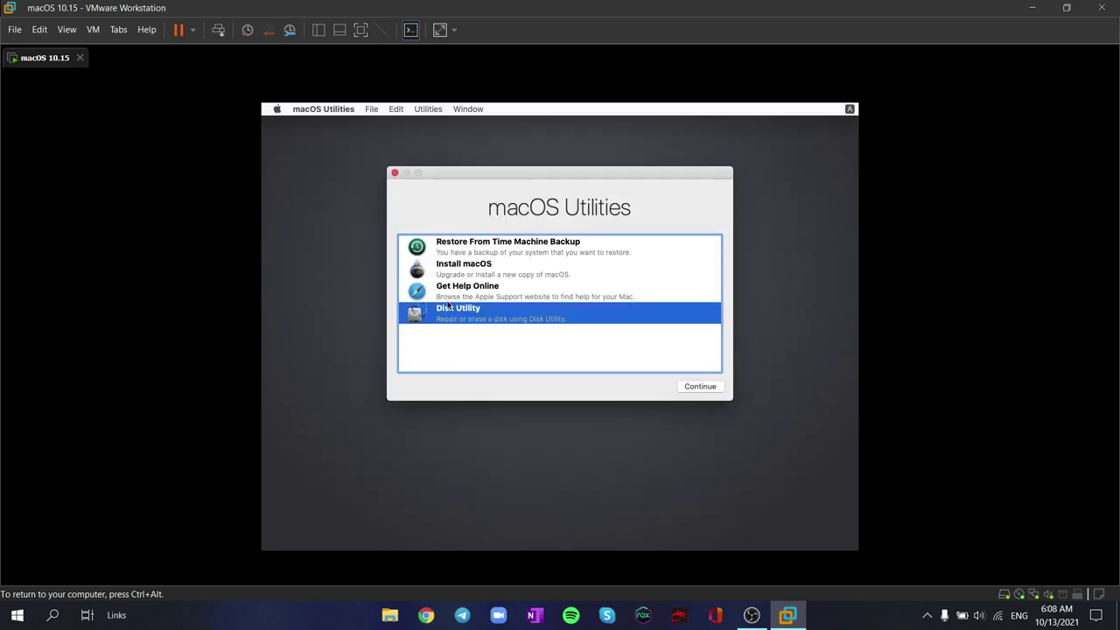
pyautogui.click(701, 387)
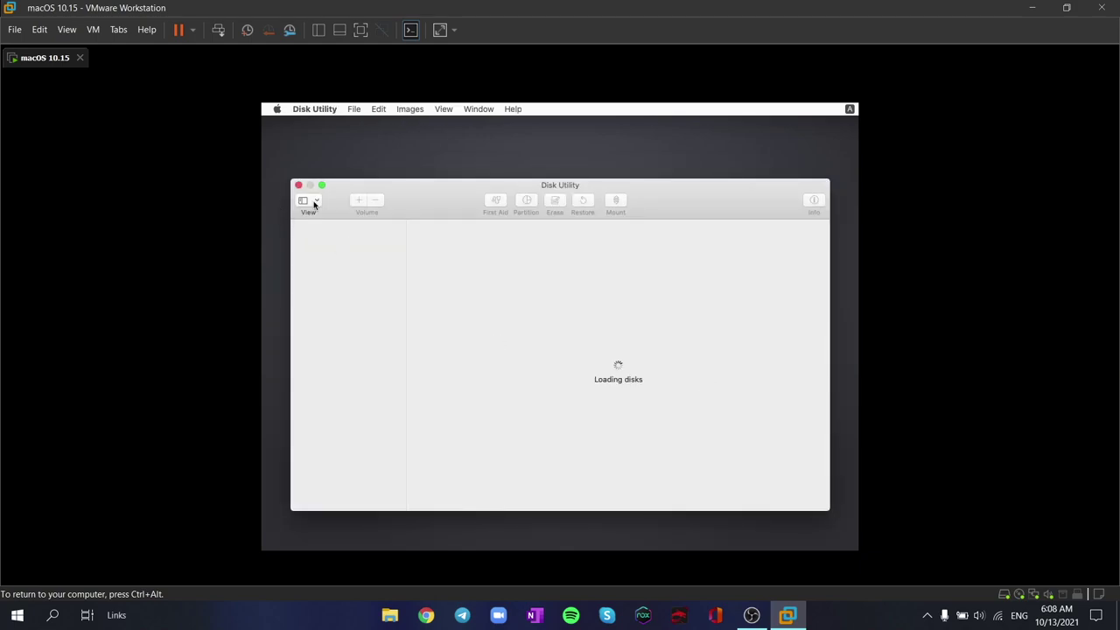
pyautogui.click(314, 202)
pyautogui.click(343, 243)
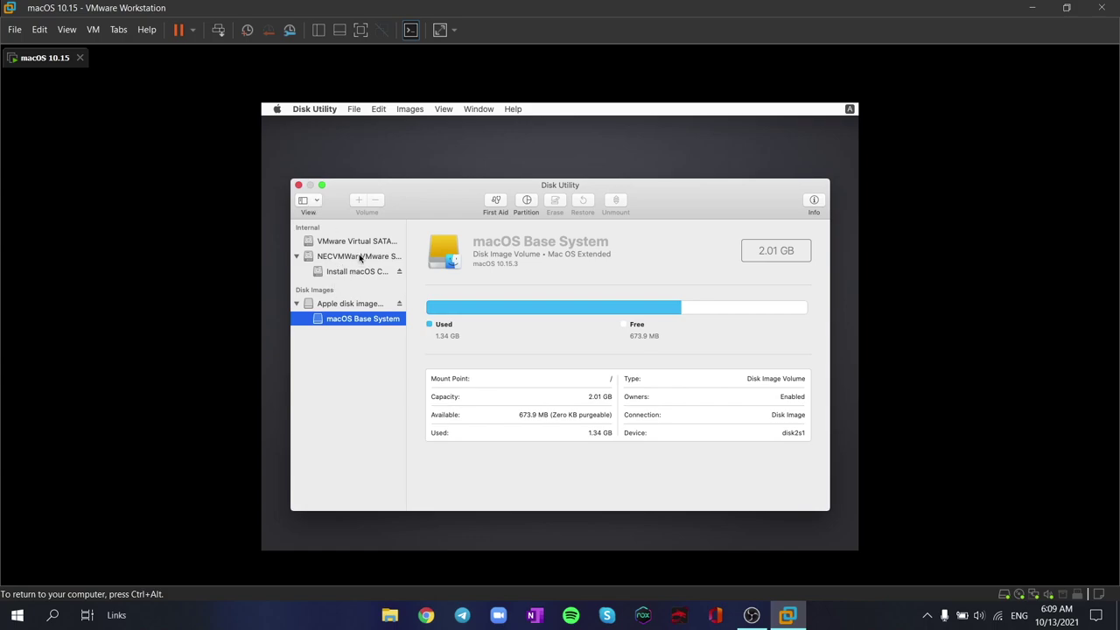
pyautogui.click(362, 242)
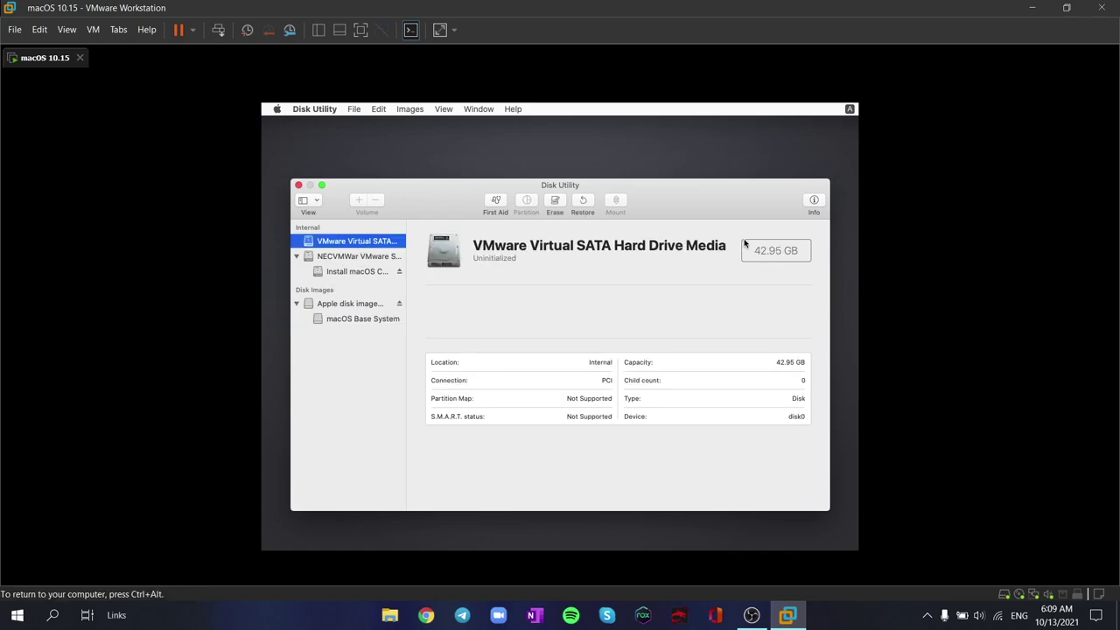
pyautogui.click(348, 255)
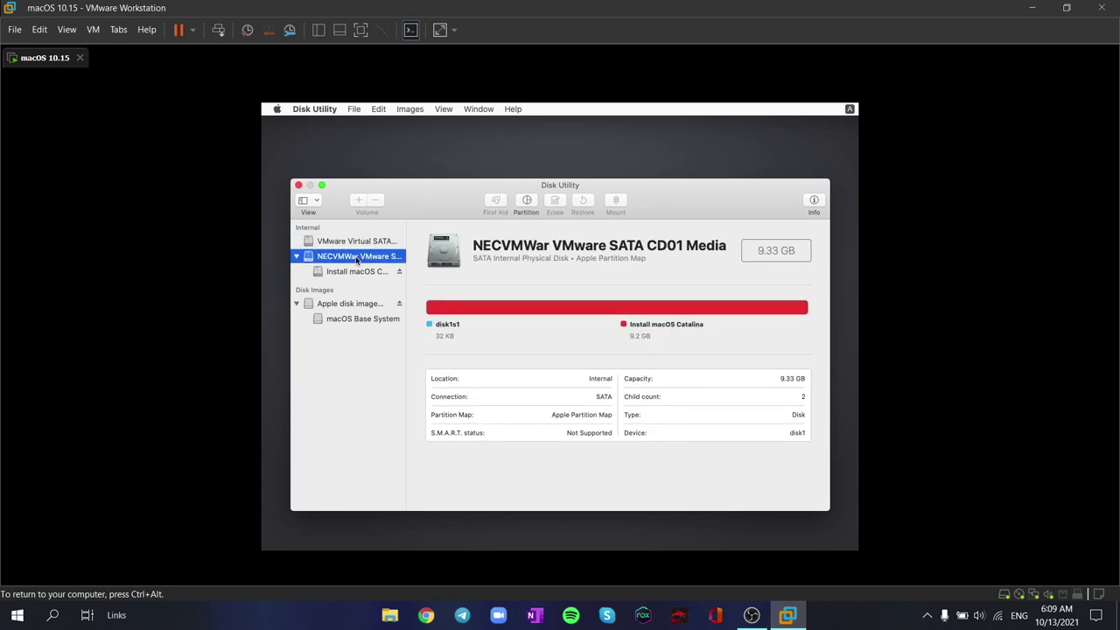
pyautogui.click(335, 305)
pyautogui.click(346, 256)
pyautogui.click(347, 242)
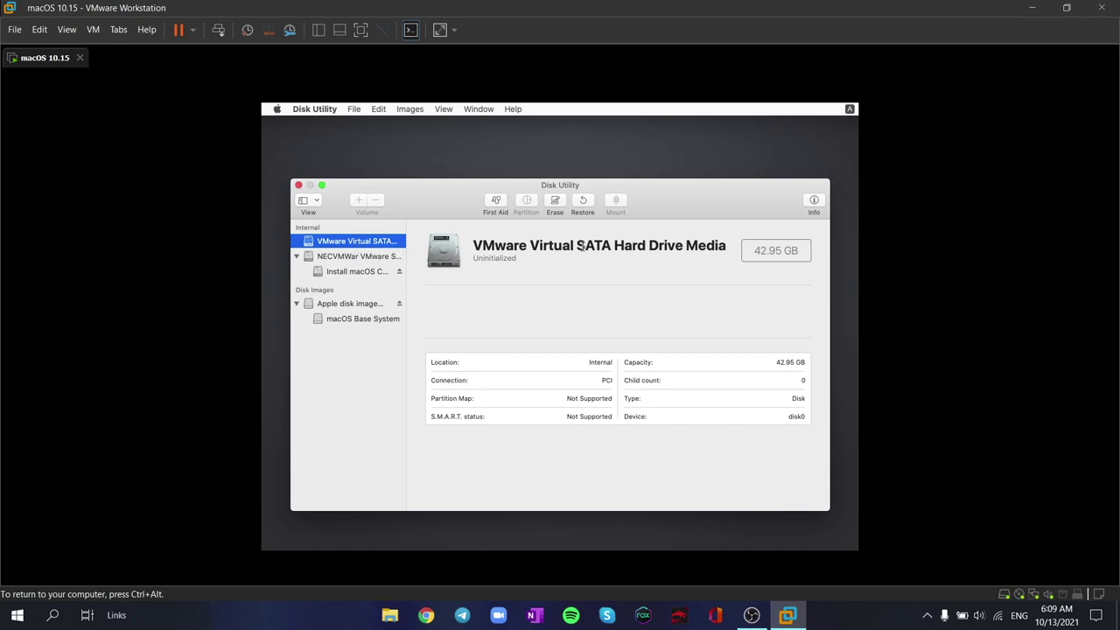
# Erase the disk as 'VM Mac' in Mac OS Extended (Journaled), then quit Disk Utility.
pyautogui.click(555, 203)
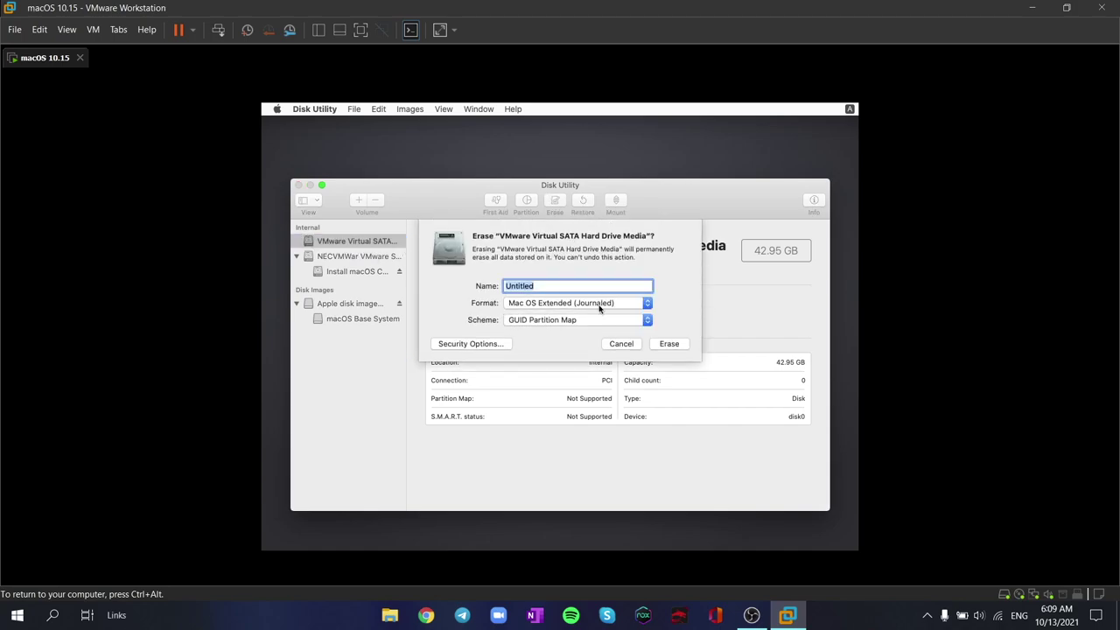
pyautogui.write('VM Mac')
pyautogui.click(647, 303)
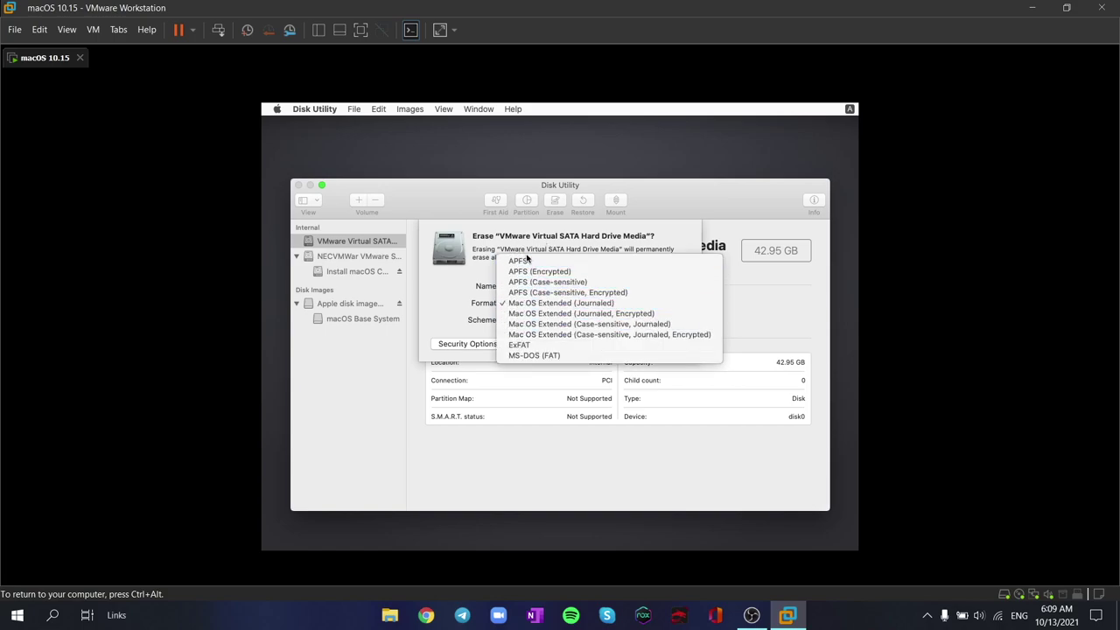
pyautogui.click(543, 303)
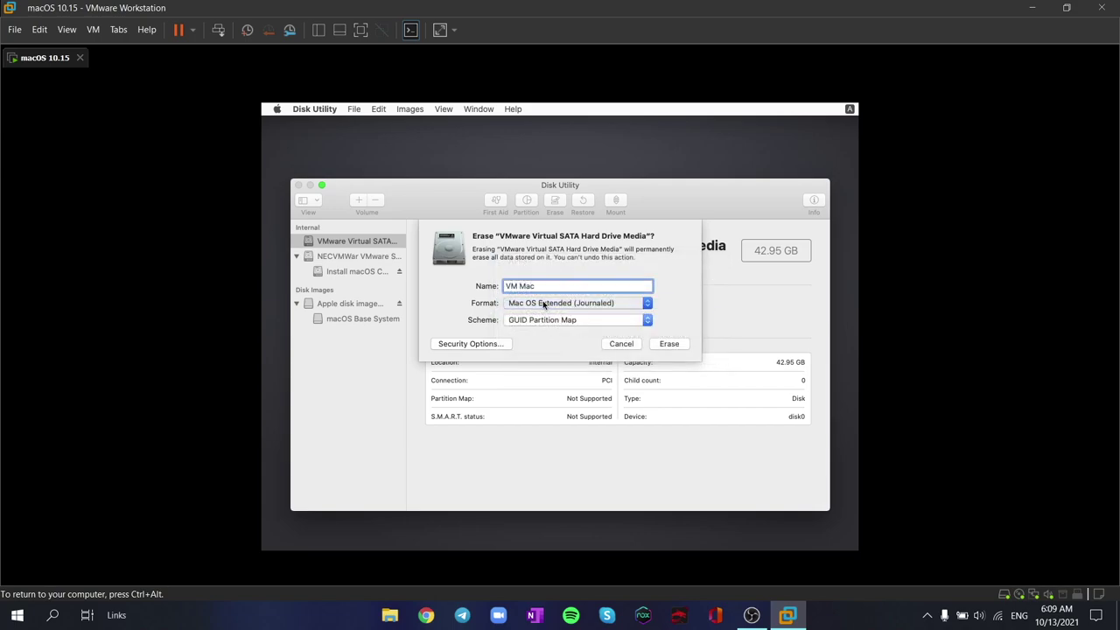
pyautogui.click(670, 344)
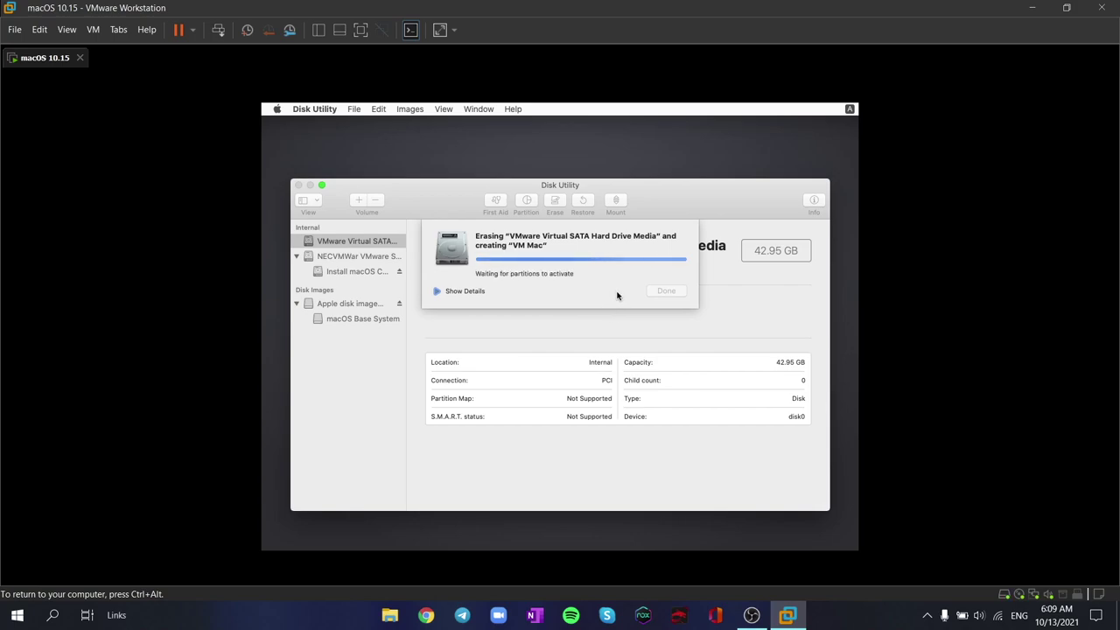
pyautogui.click(666, 291)
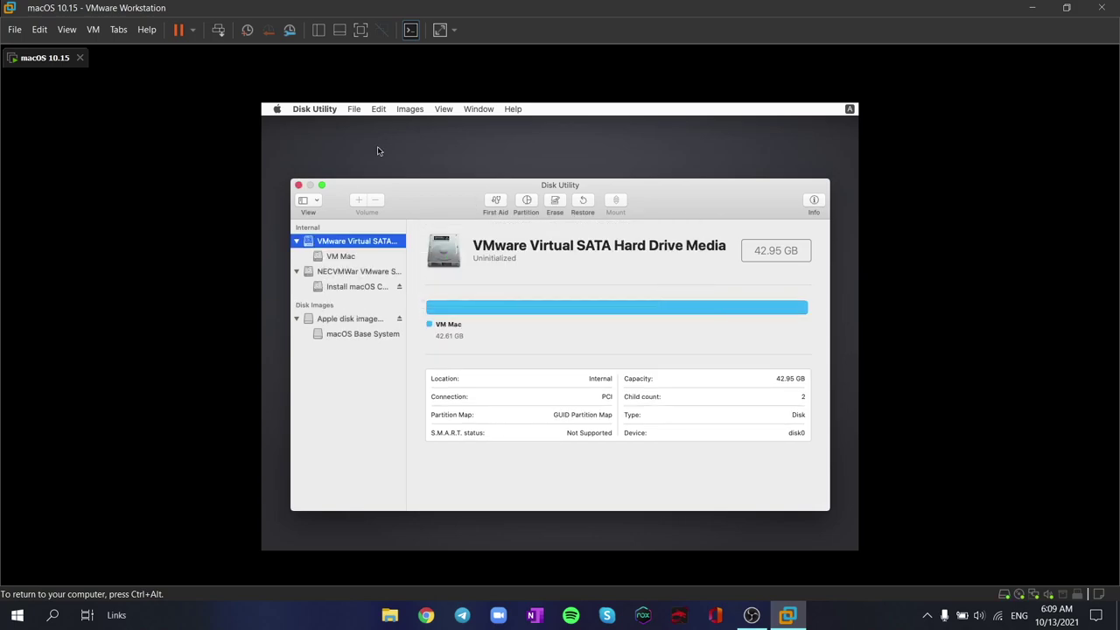
pyautogui.click(299, 184)
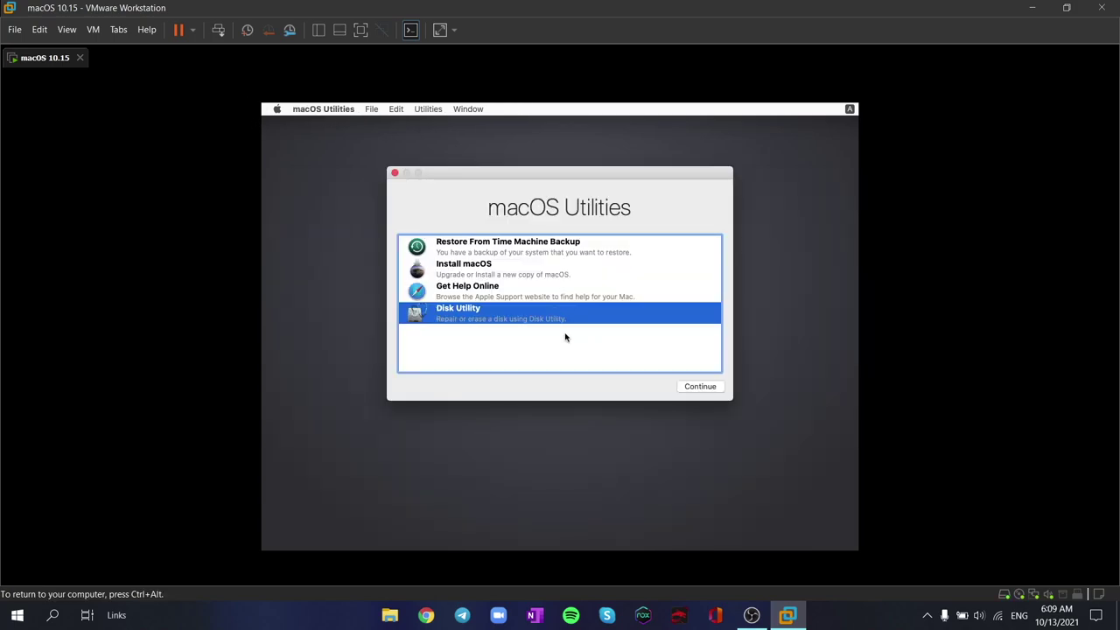
# Choose Install macOS, agree to the Catalina license, and install onto the VM Mac disk.
pyautogui.click(486, 265)
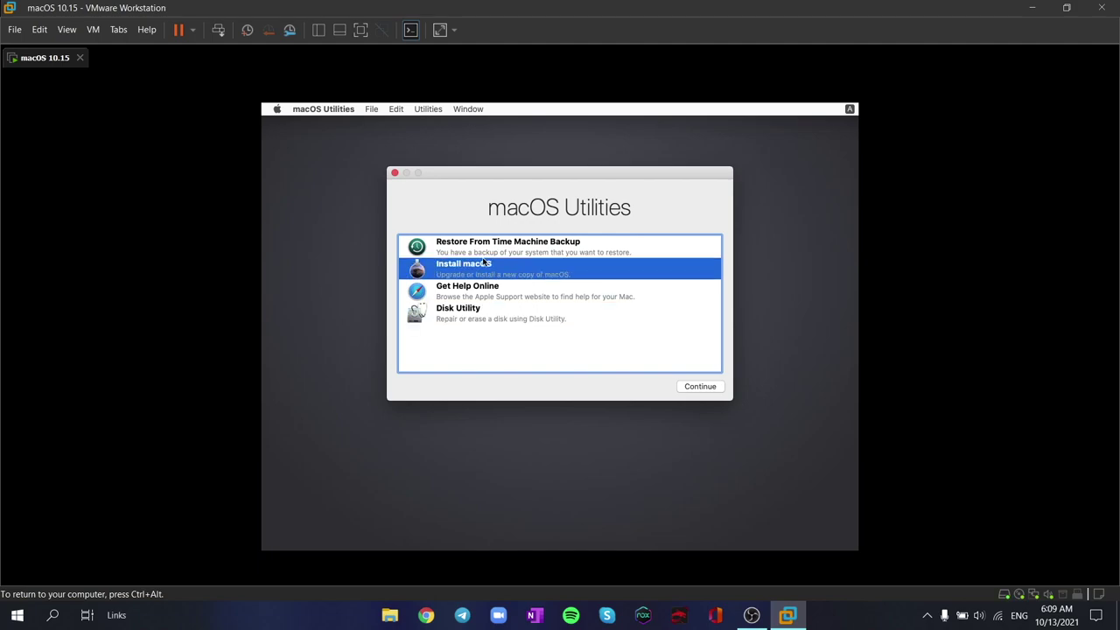
pyautogui.click(704, 387)
pyautogui.click(561, 465)
pyautogui.click(587, 465)
pyautogui.click(647, 208)
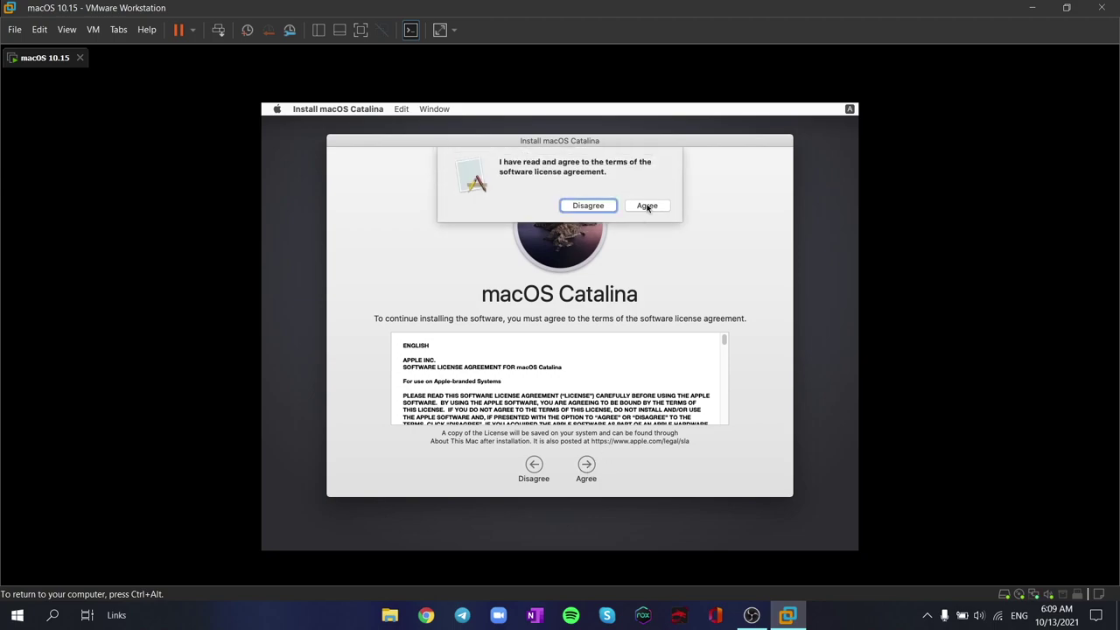
pyautogui.click(569, 383)
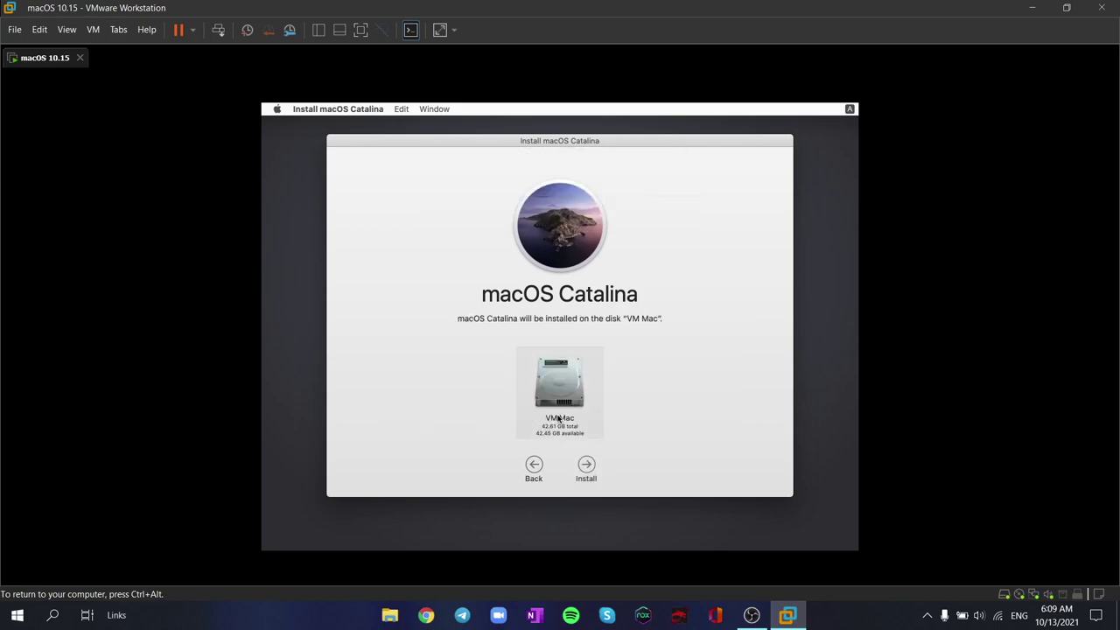
pyautogui.click(586, 465)
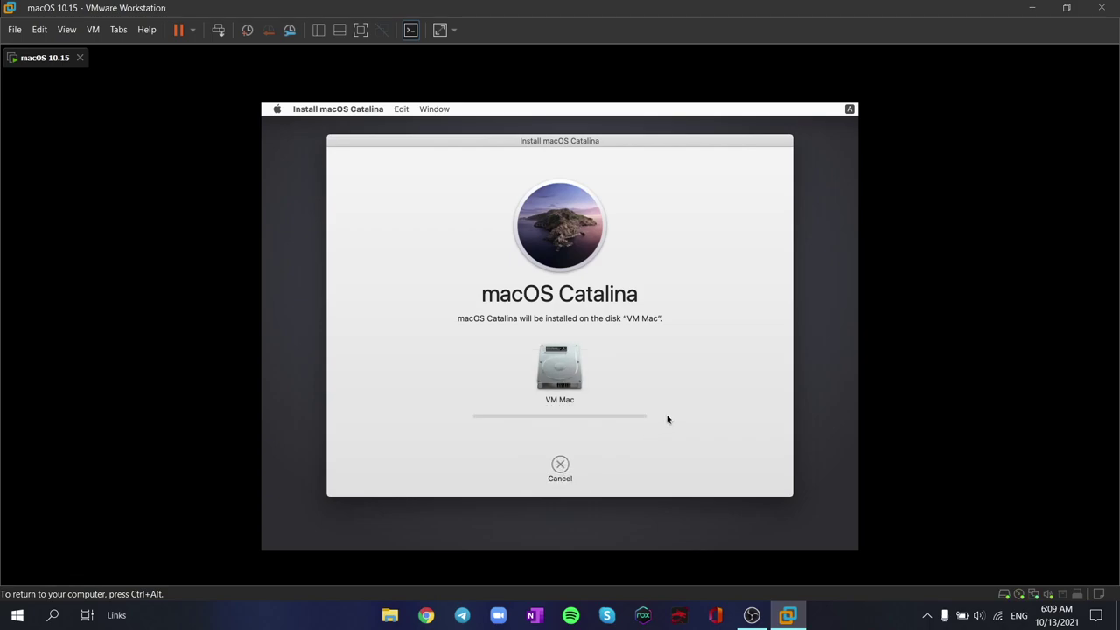
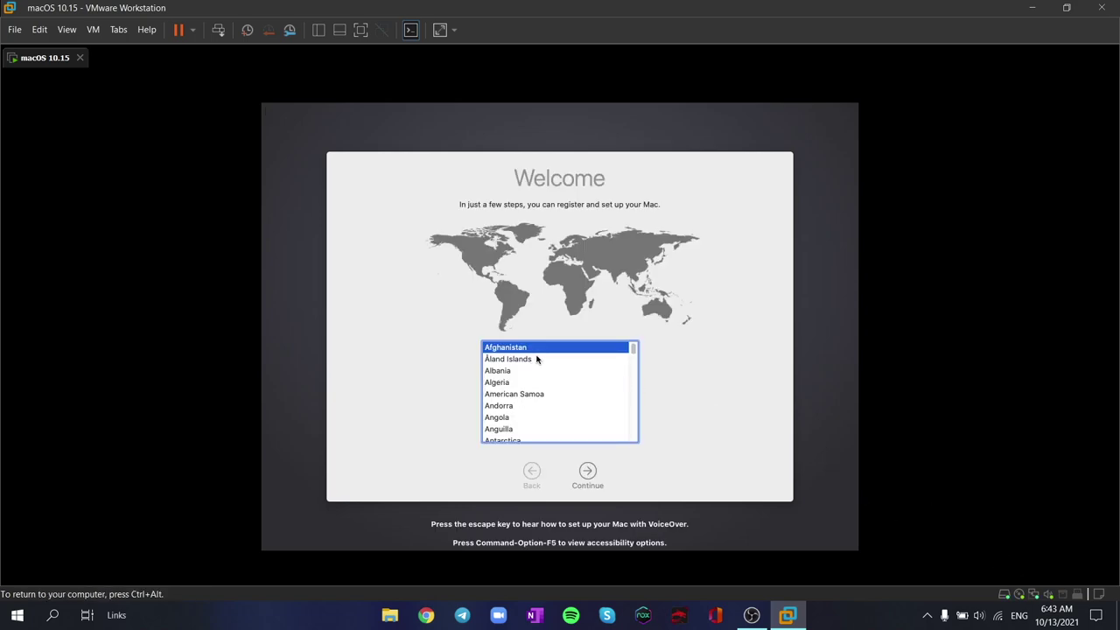
# Choose Cambodia as the region, continue past languages and privacy, and skip transferring data.
pyautogui.click(519, 396)
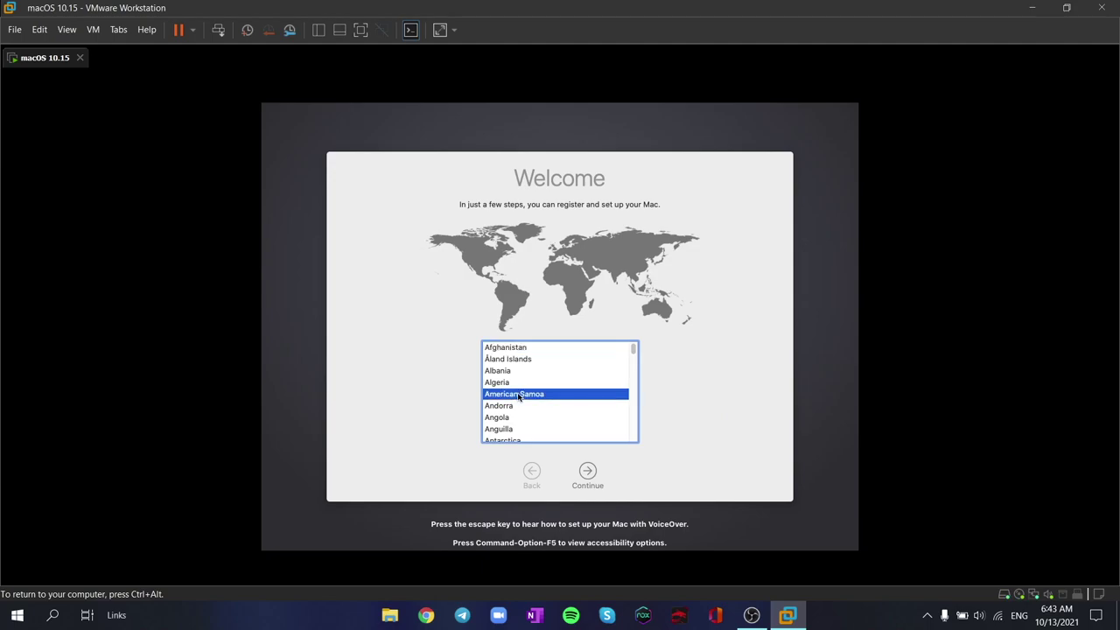
pyautogui.scroll(-8, 519, 396)
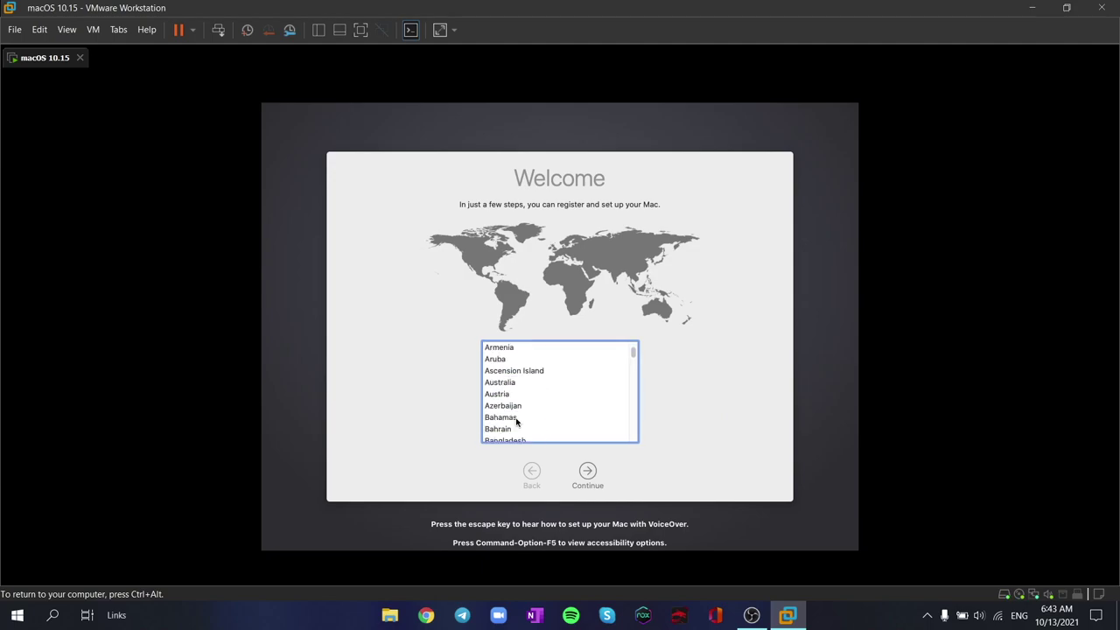
pyautogui.scroll(-10, 514, 421)
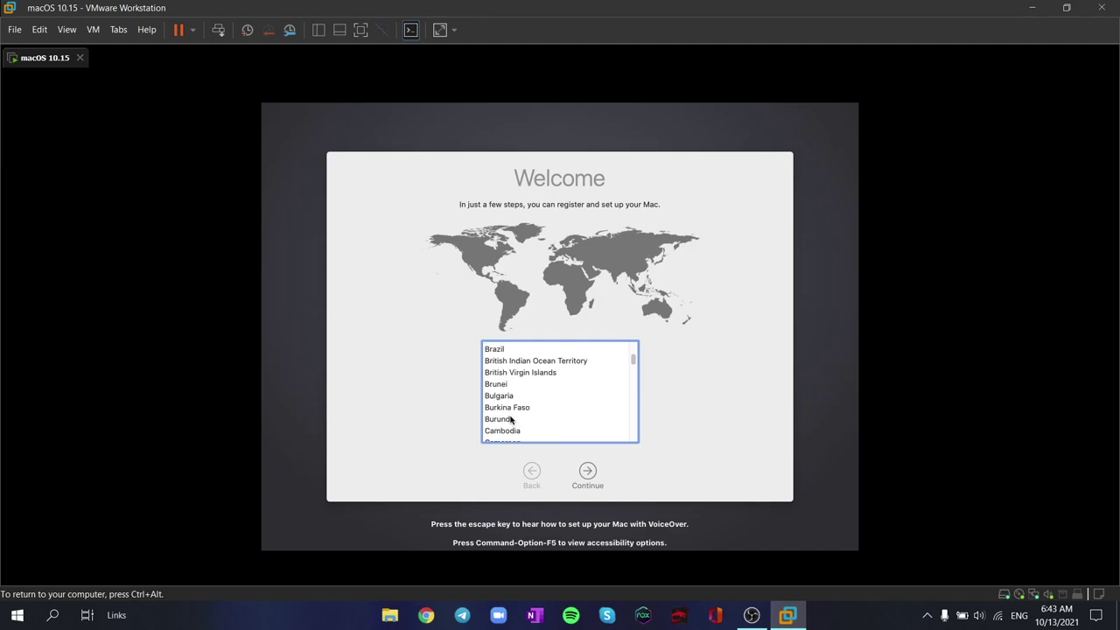
pyautogui.click(518, 374)
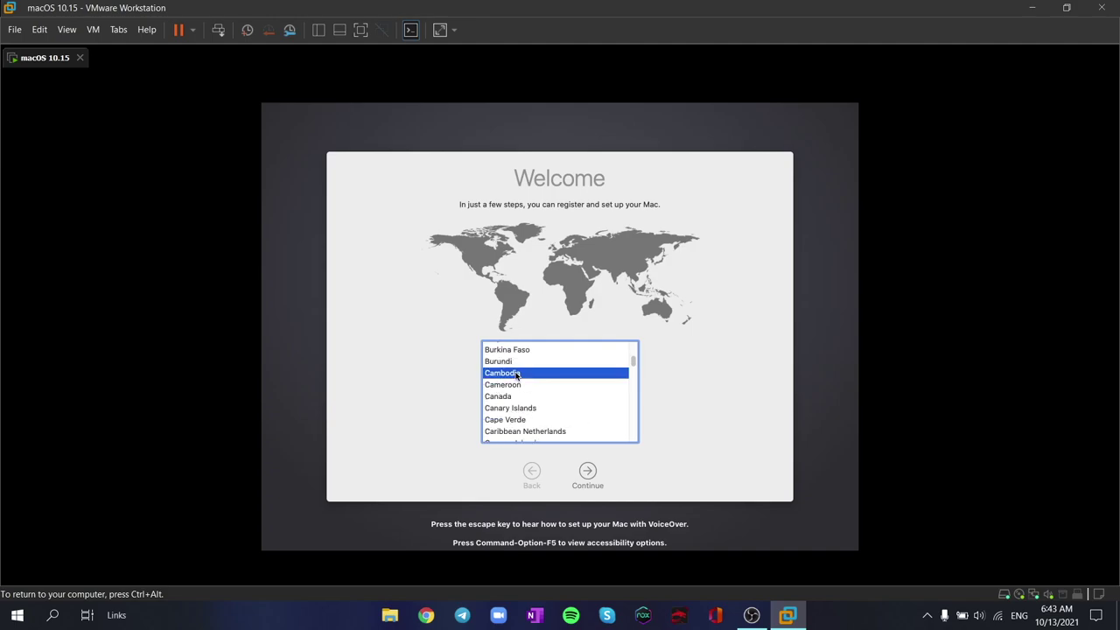
pyautogui.click(591, 472)
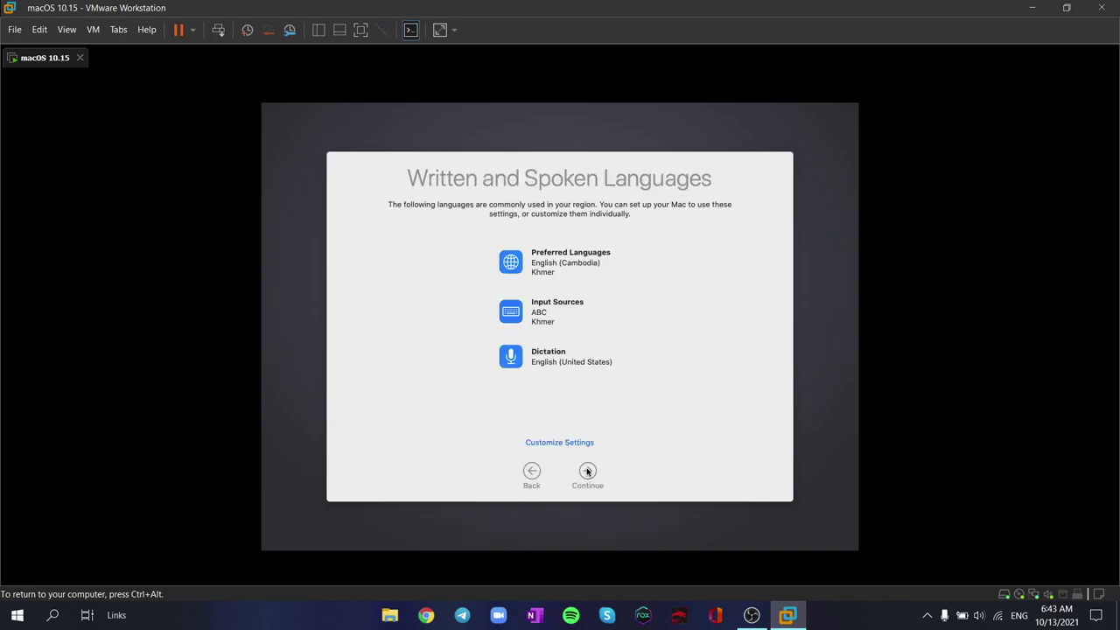
pyautogui.click(588, 473)
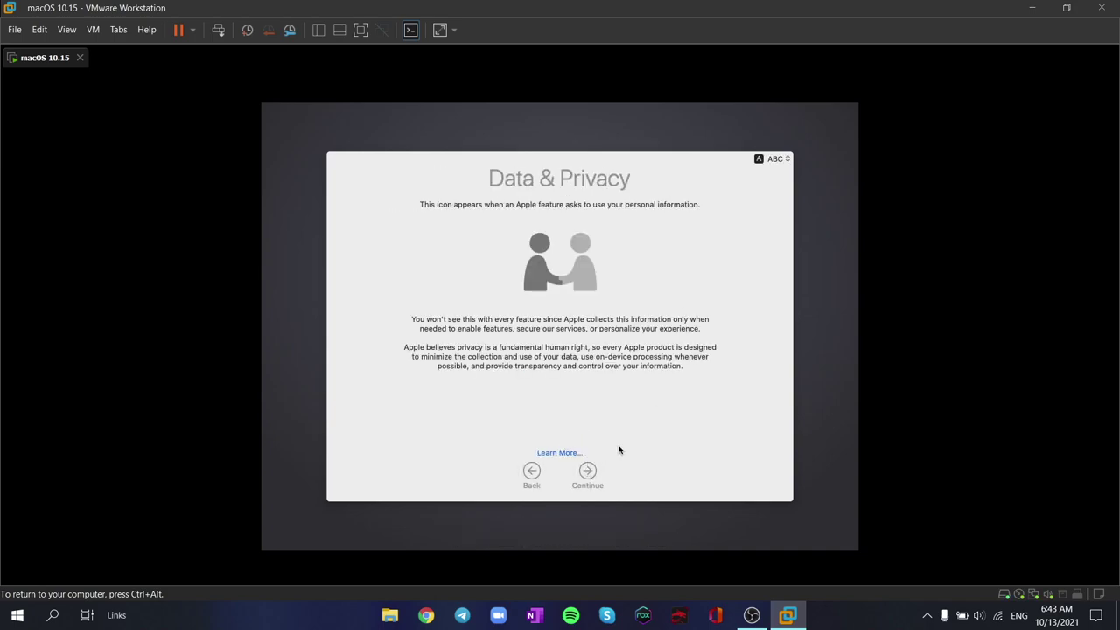
pyautogui.click(590, 474)
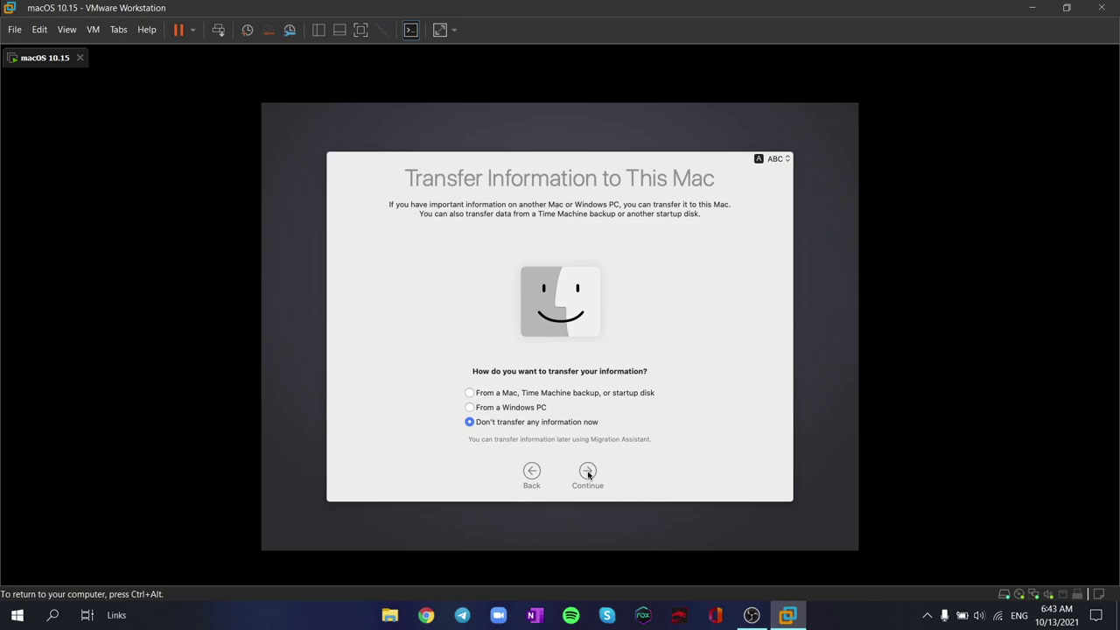
pyautogui.click(589, 473)
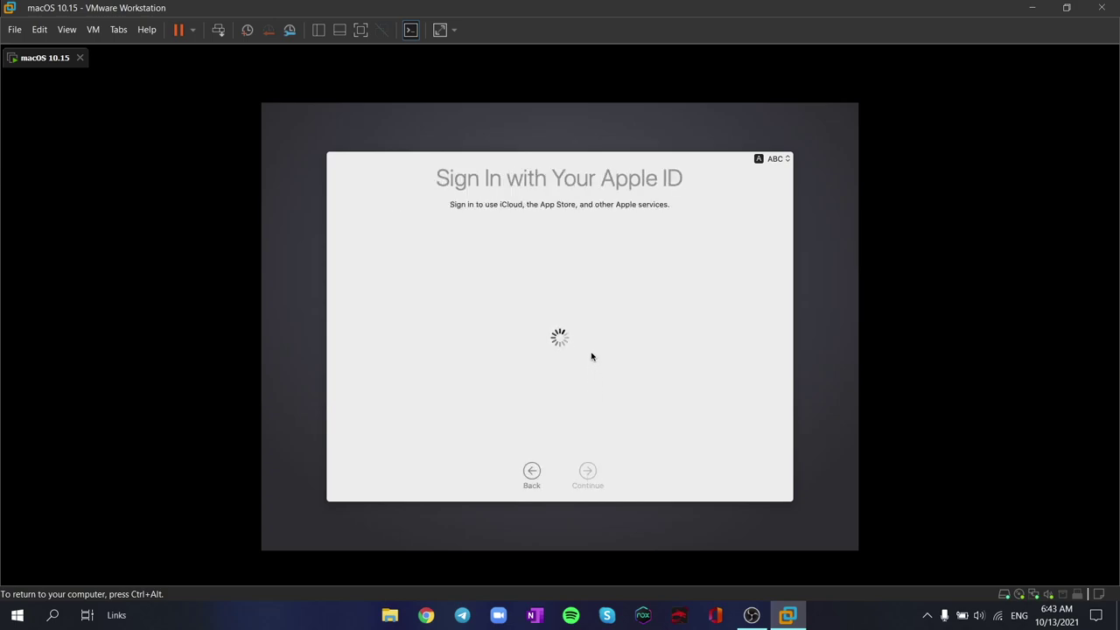
# Skip the Apple ID sign-in and agree to the macOS license terms.
pyautogui.click(536, 478)
pyautogui.click(587, 481)
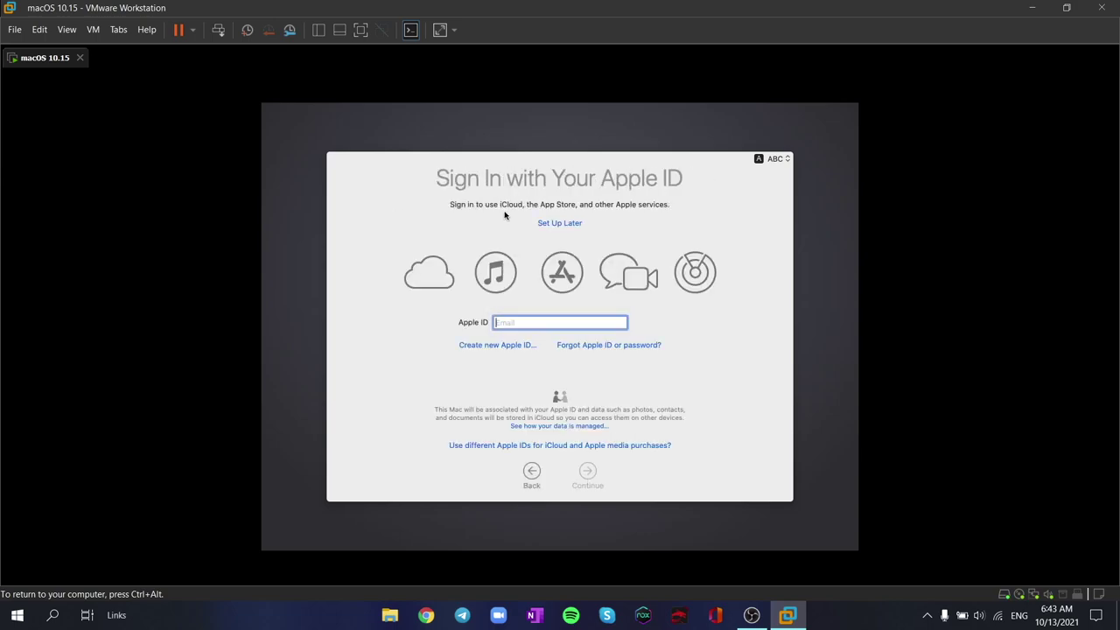
pyautogui.click(569, 226)
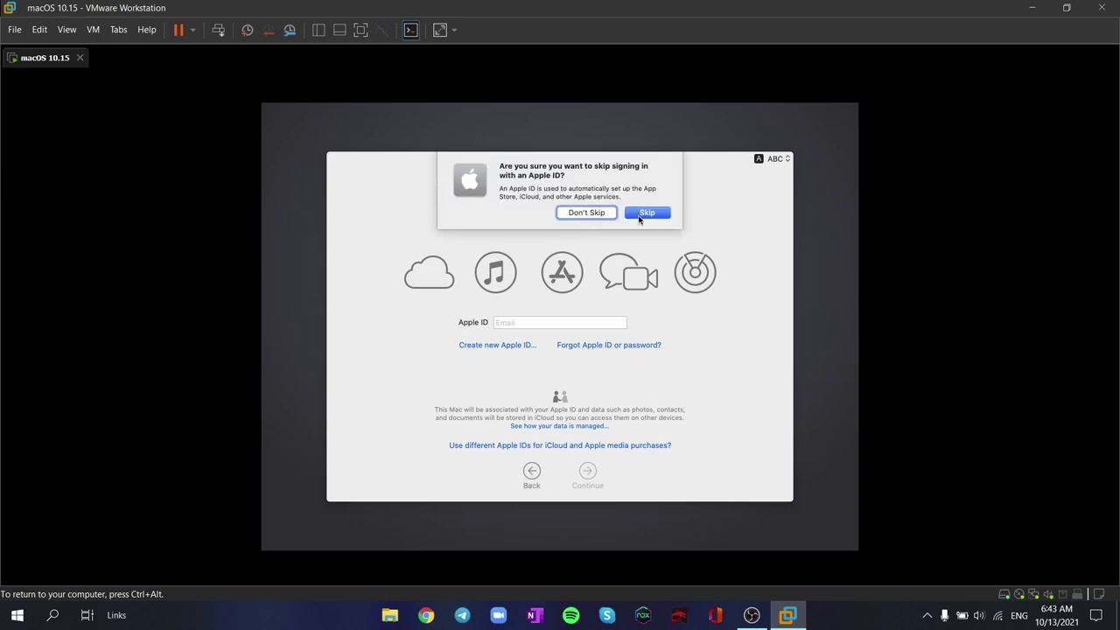
pyautogui.click(647, 214)
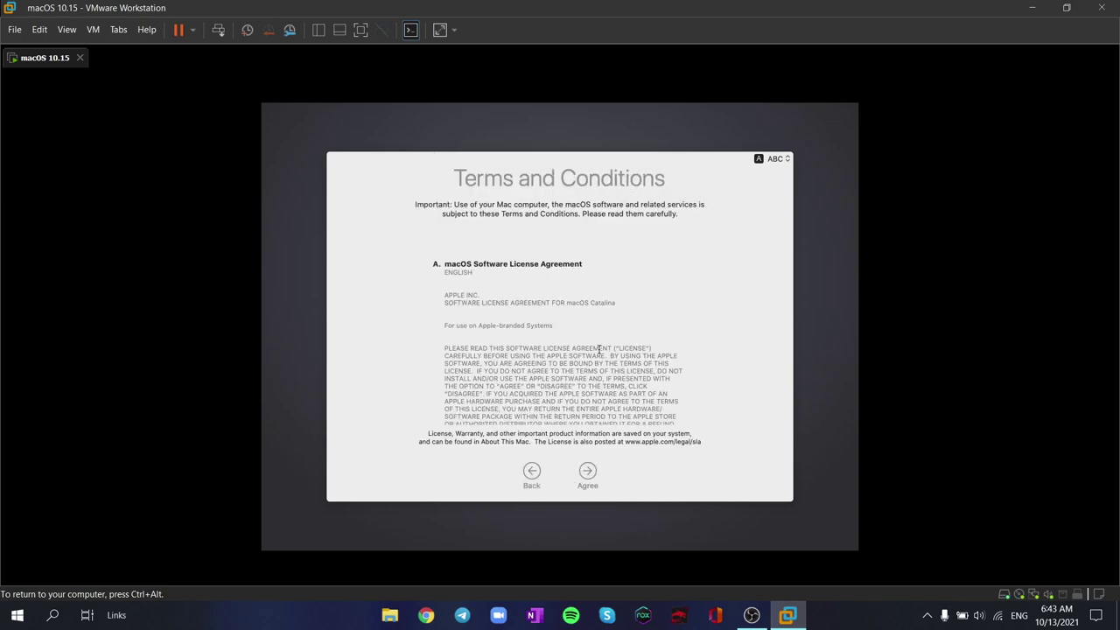
pyautogui.click(588, 473)
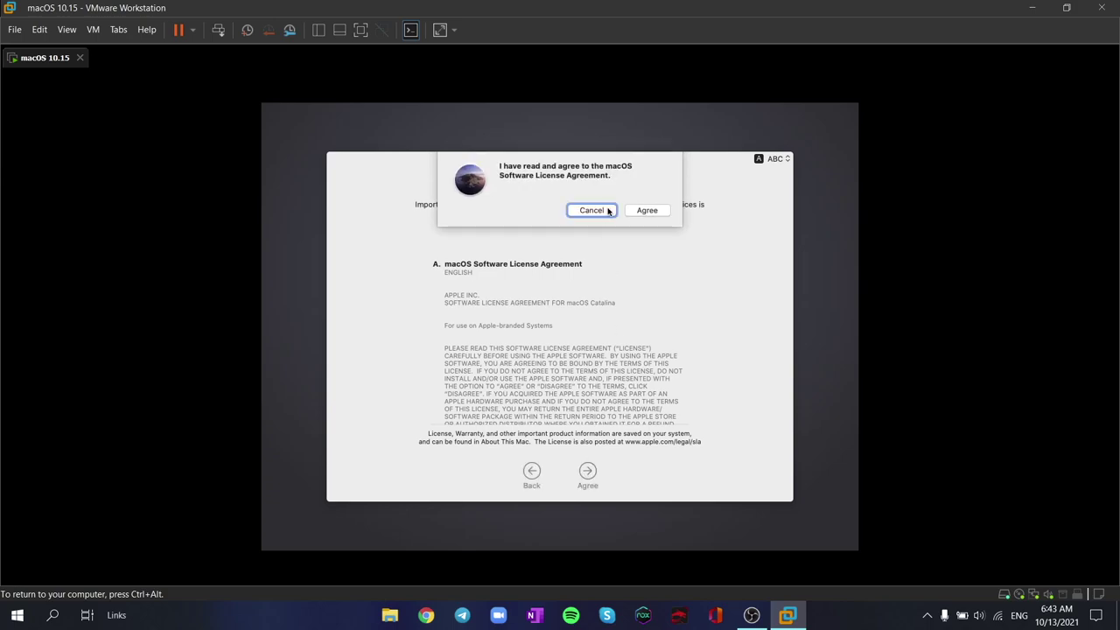
pyautogui.click(647, 211)
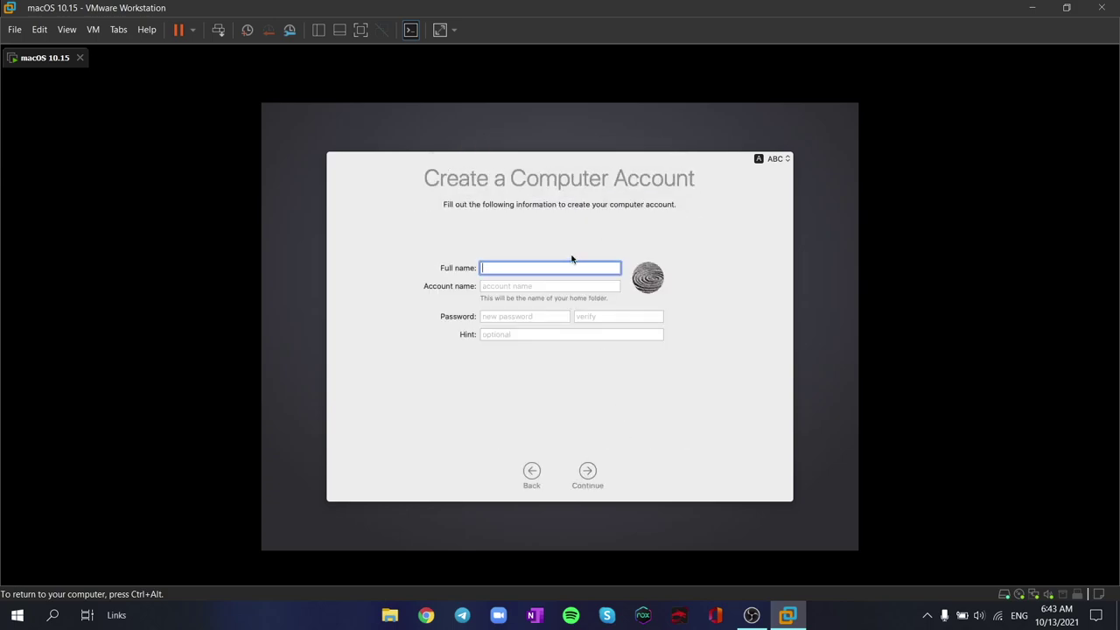
# Fill in the account form with name vmmac, enter and verify a password, and create the account.
pyautogui.write('vmmac')
pyautogui.click(538, 286)
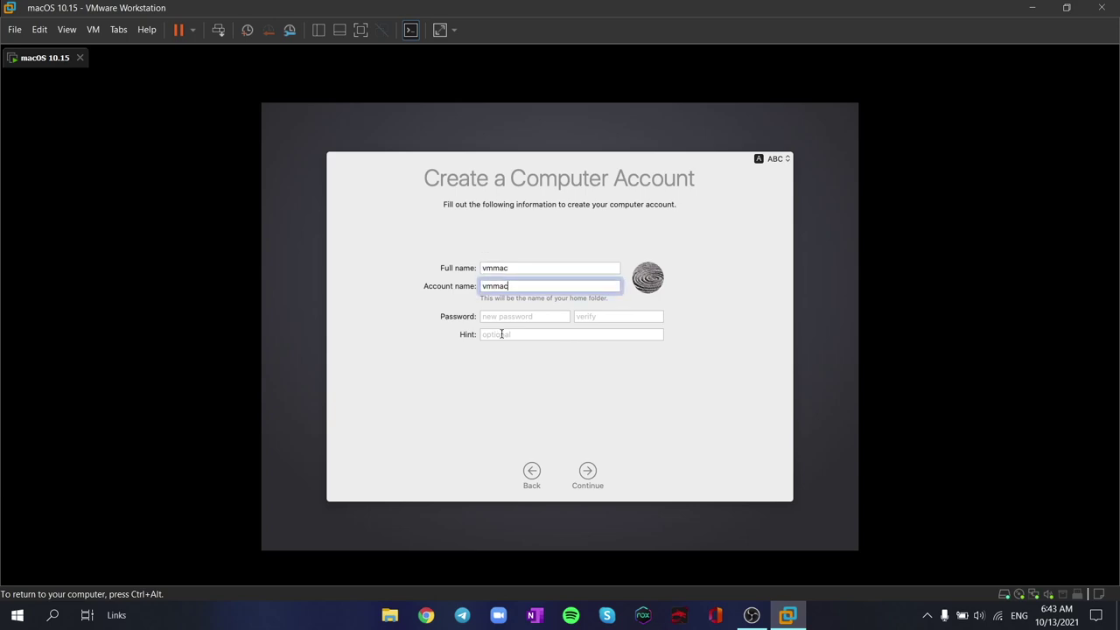
pyautogui.click(532, 316)
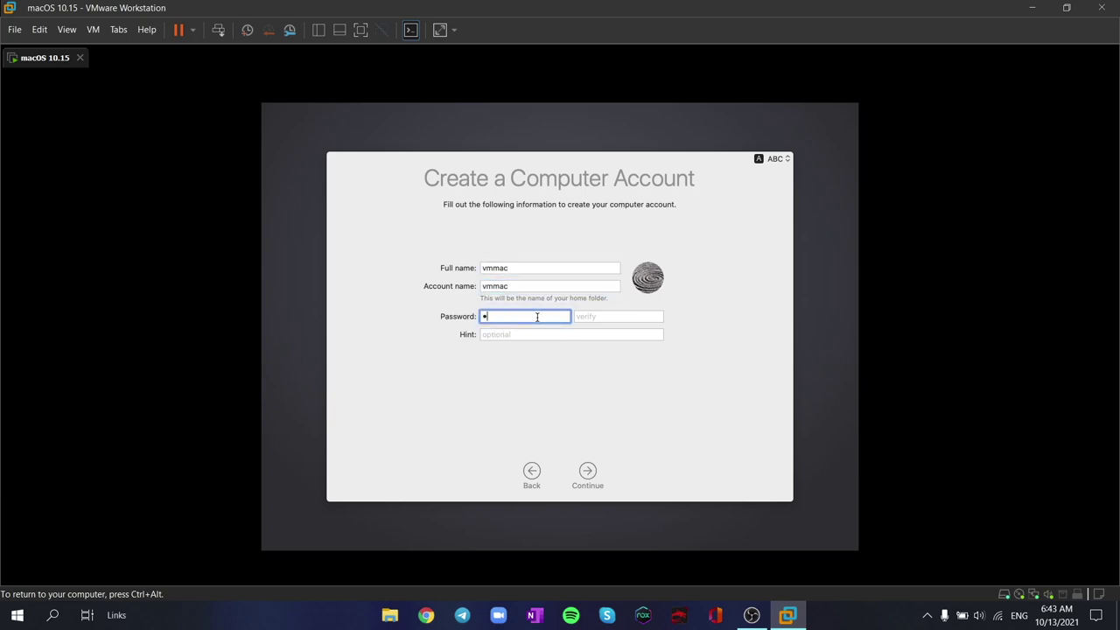
pyautogui.click(603, 318)
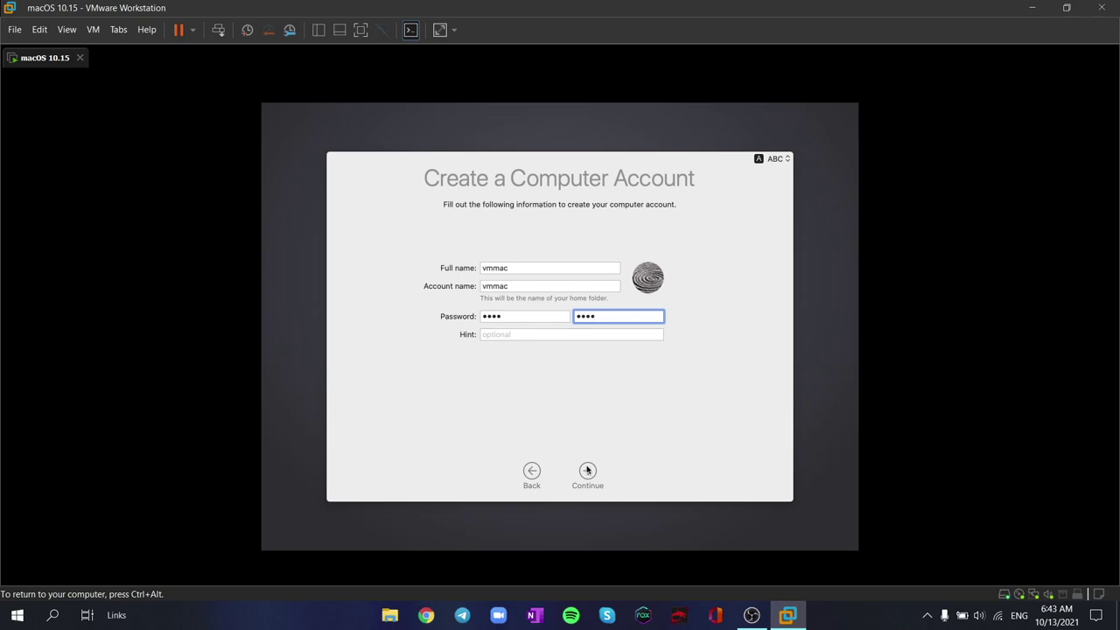
pyautogui.click(587, 472)
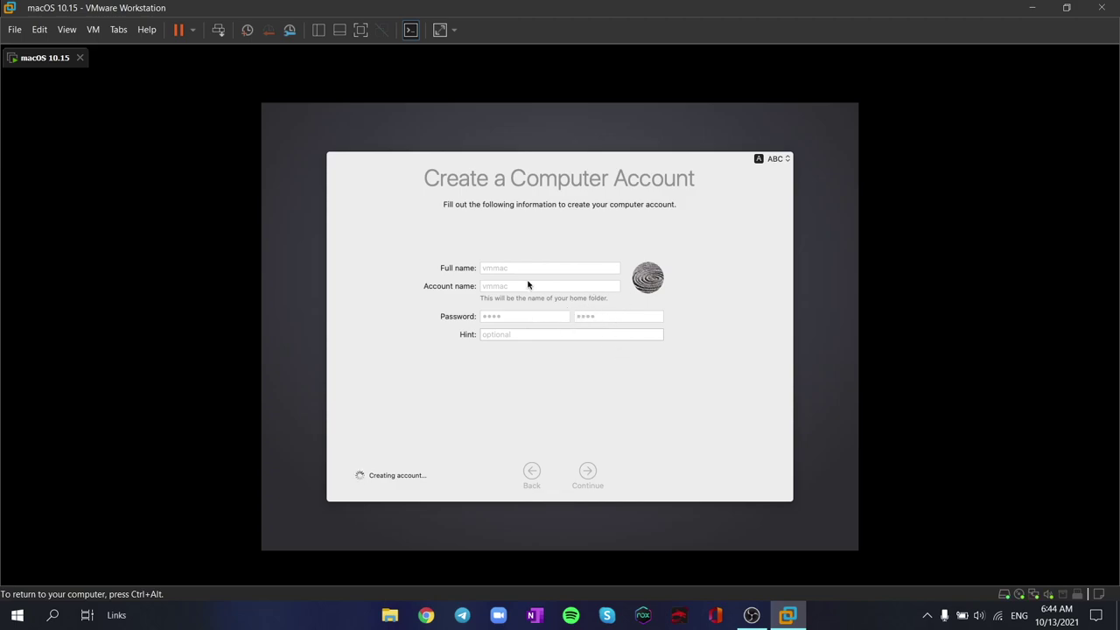
# Accept Express Set Up and Analytics, postpone Screen Time, disable Ask Siri, and choose the Dark appearance.
pyautogui.click(587, 473)
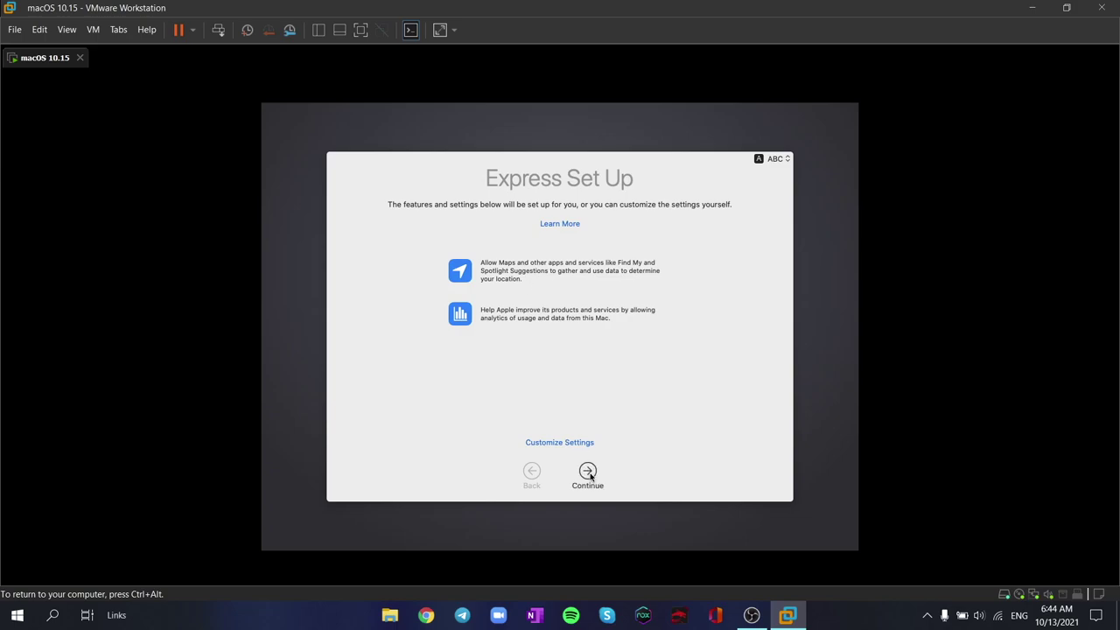
pyautogui.click(587, 472)
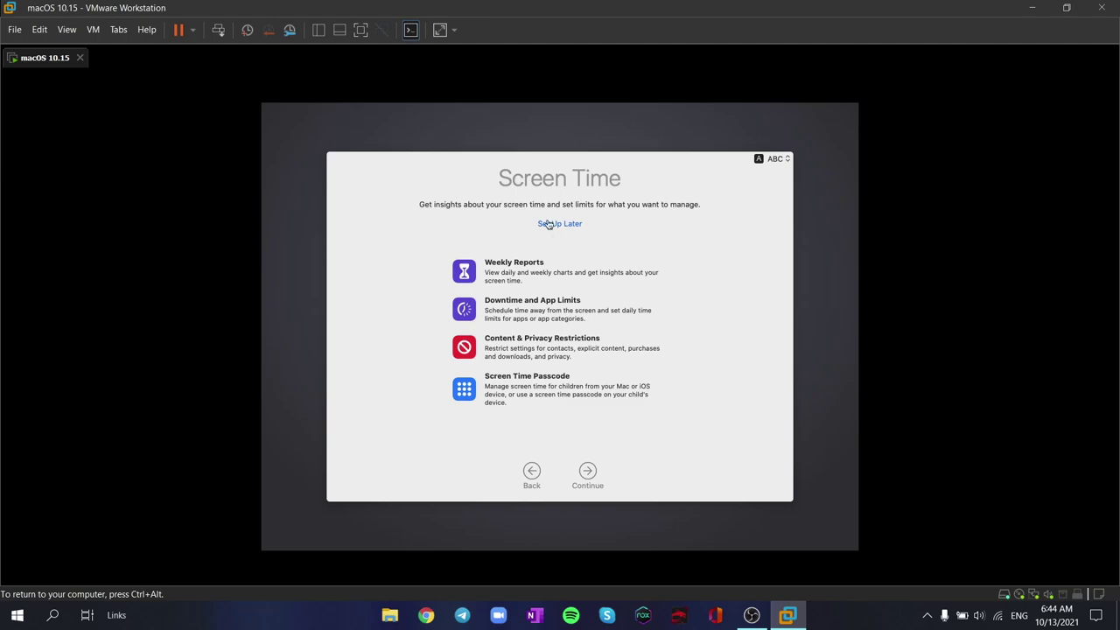
pyautogui.click(560, 226)
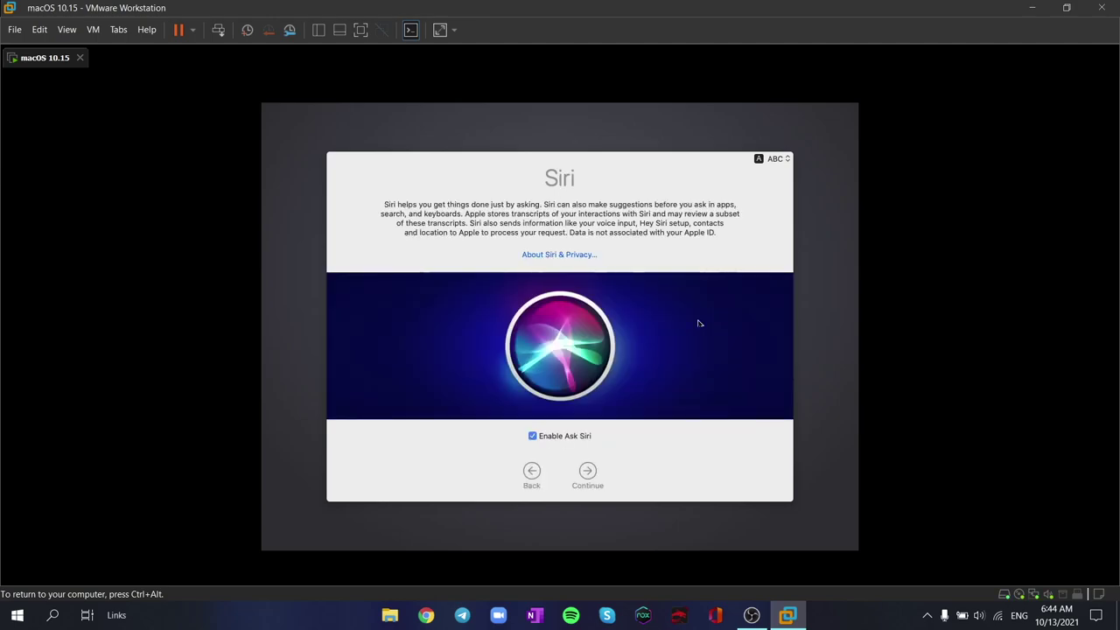
pyautogui.click(532, 436)
pyautogui.click(592, 477)
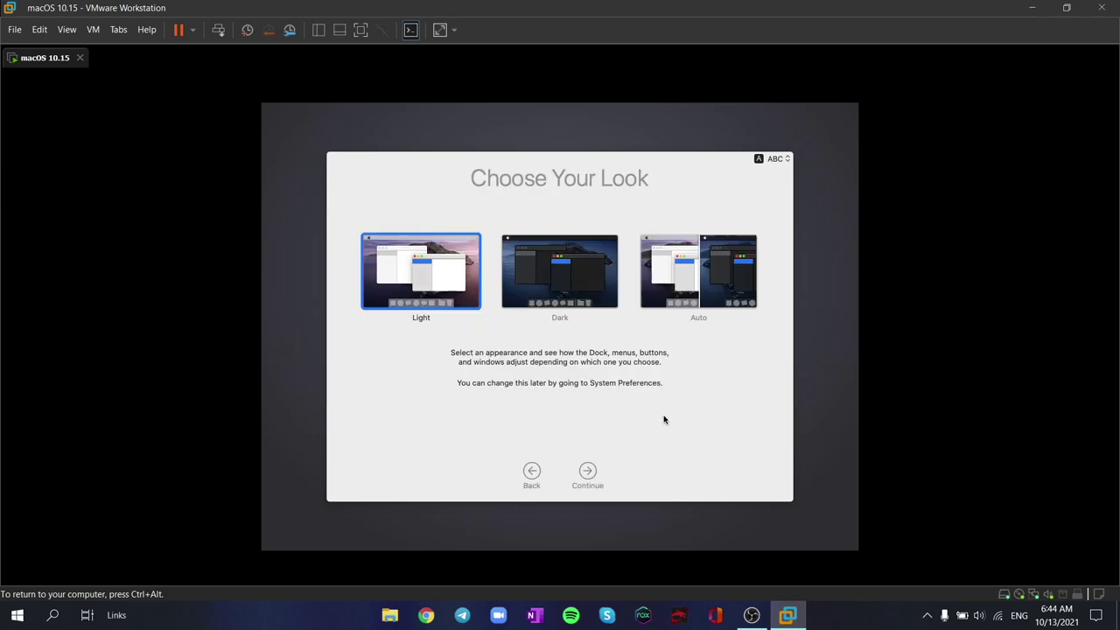
pyautogui.click(574, 256)
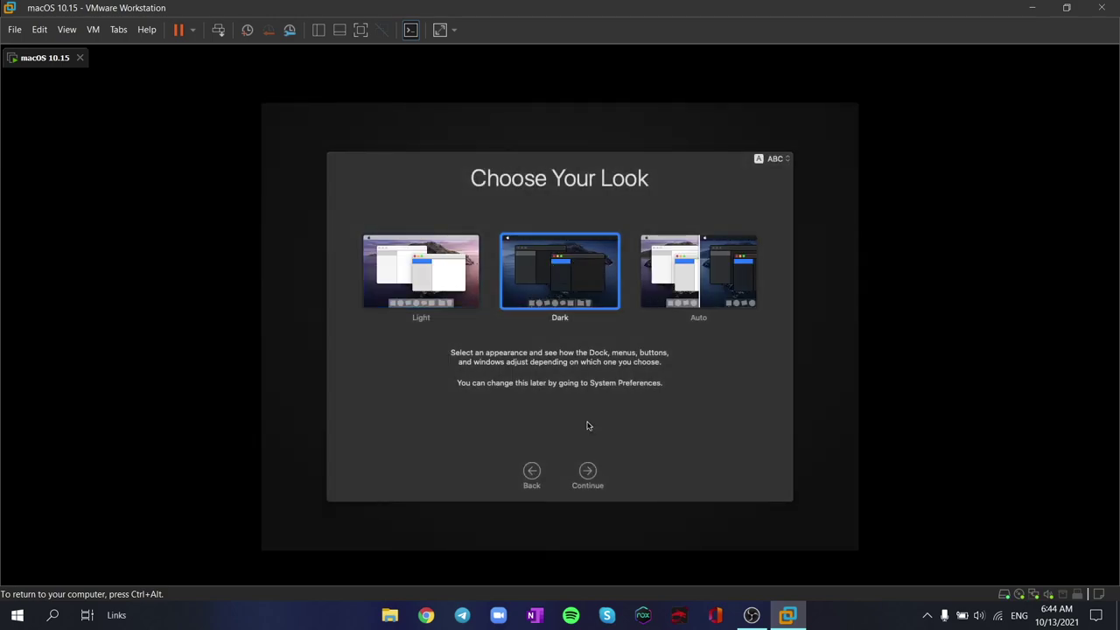
pyautogui.click(589, 471)
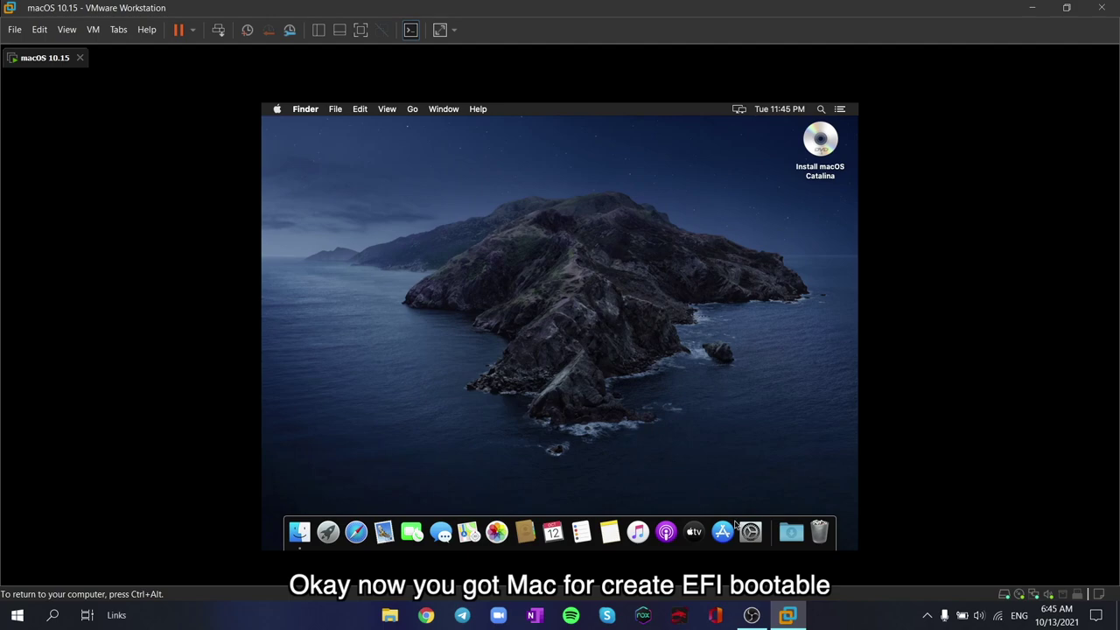
# Postpone the macOS update reminder until tomorrow and close the Network preferences.
pyautogui.click(750, 542)
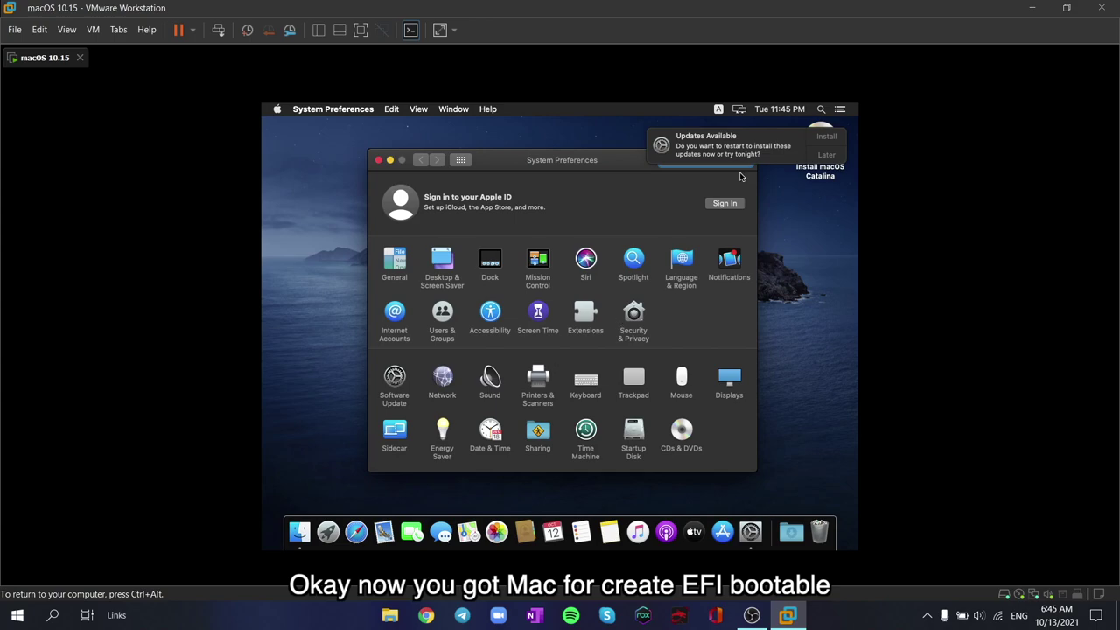
pyautogui.click(828, 155)
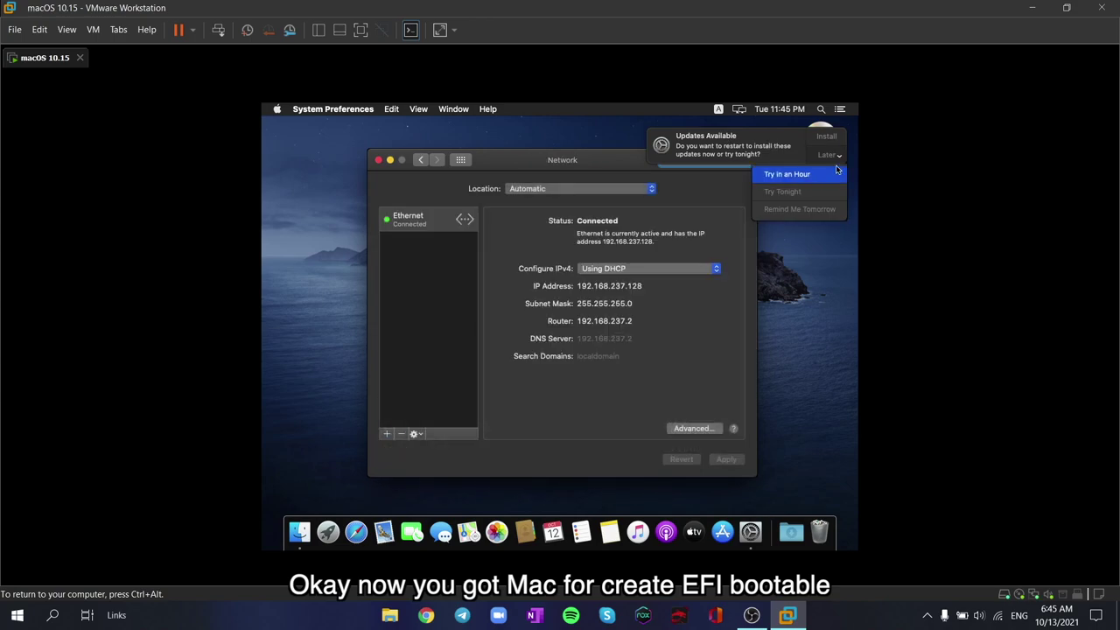
pyautogui.click(818, 211)
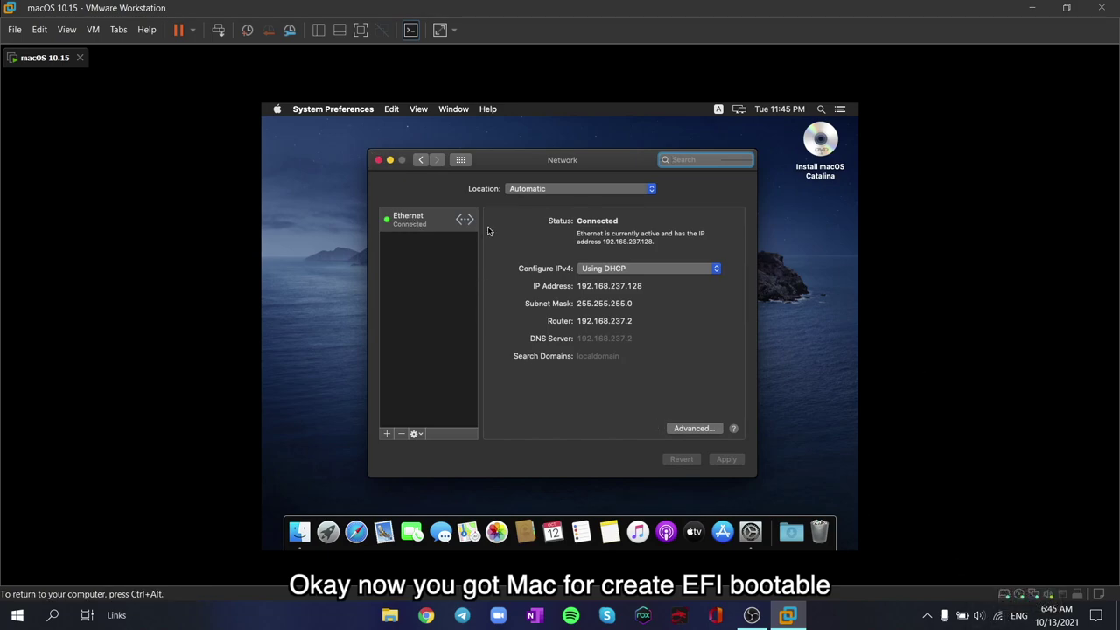
pyautogui.click(378, 159)
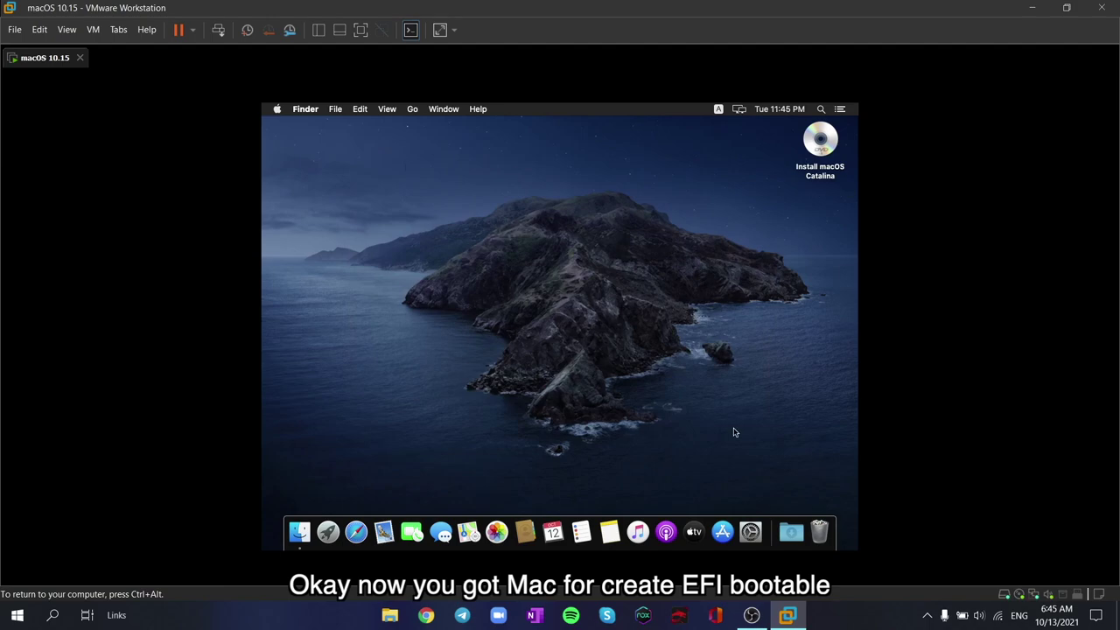
# Turn on Dock magnification and set its amount in System Preferences.
pyautogui.click(750, 532)
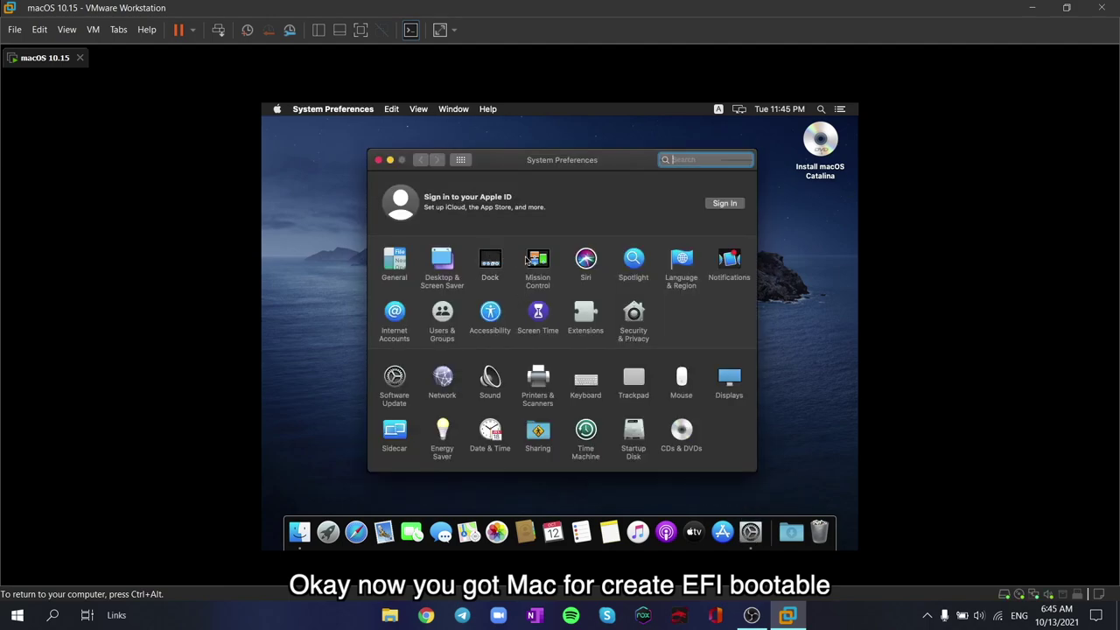
pyautogui.click(492, 260)
pyautogui.click(491, 218)
pyautogui.click(605, 217)
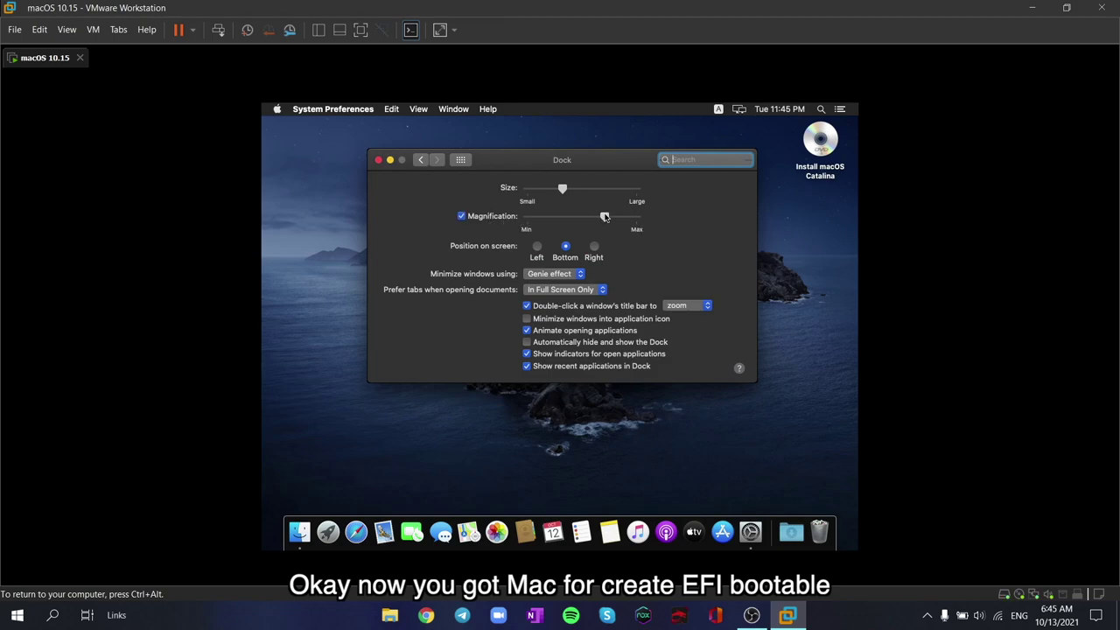
pyautogui.click(379, 161)
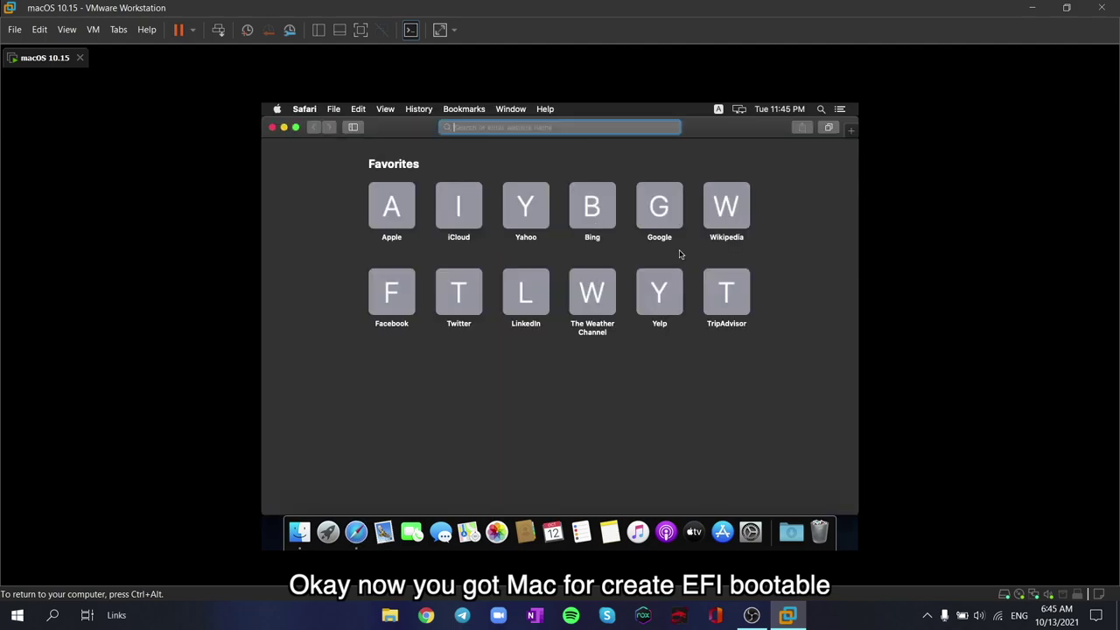
# Briefly open Google in Safari, then move the installer disc icon to the desktop's top-left.
pyautogui.click(678, 196)
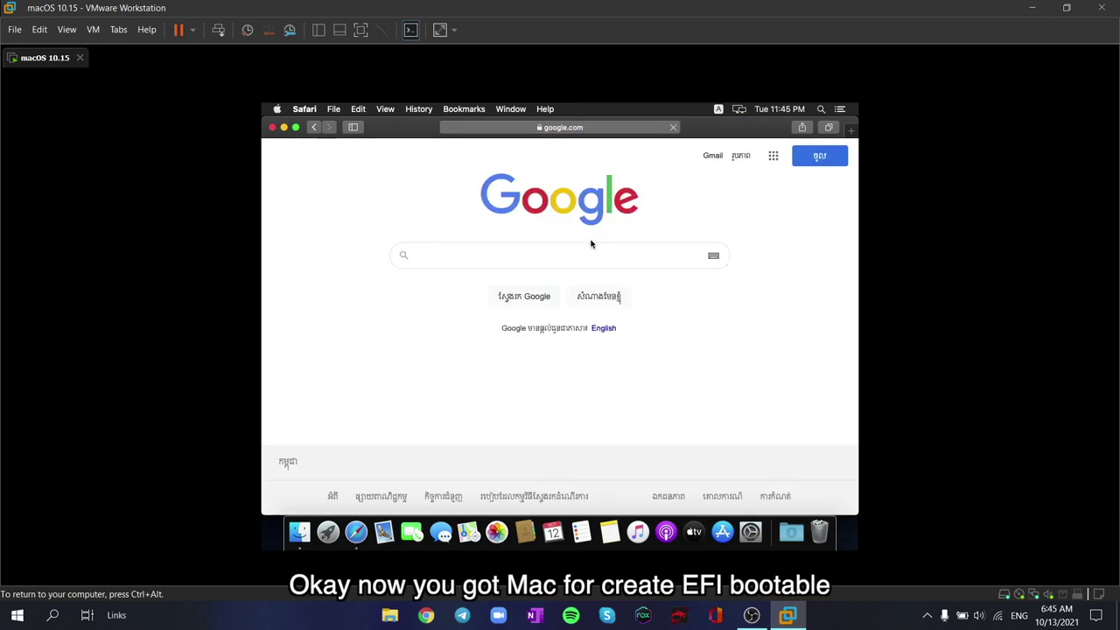
pyautogui.click(271, 128)
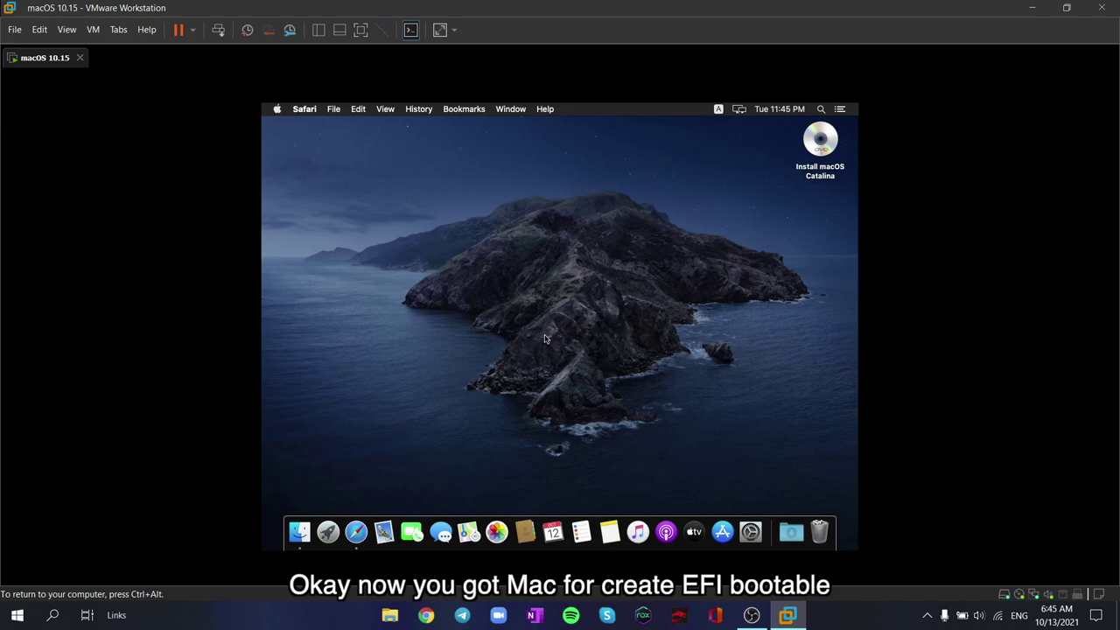
pyautogui.moveTo(818, 144); pyautogui.dragTo(293, 145)
pyautogui.click(696, 219)
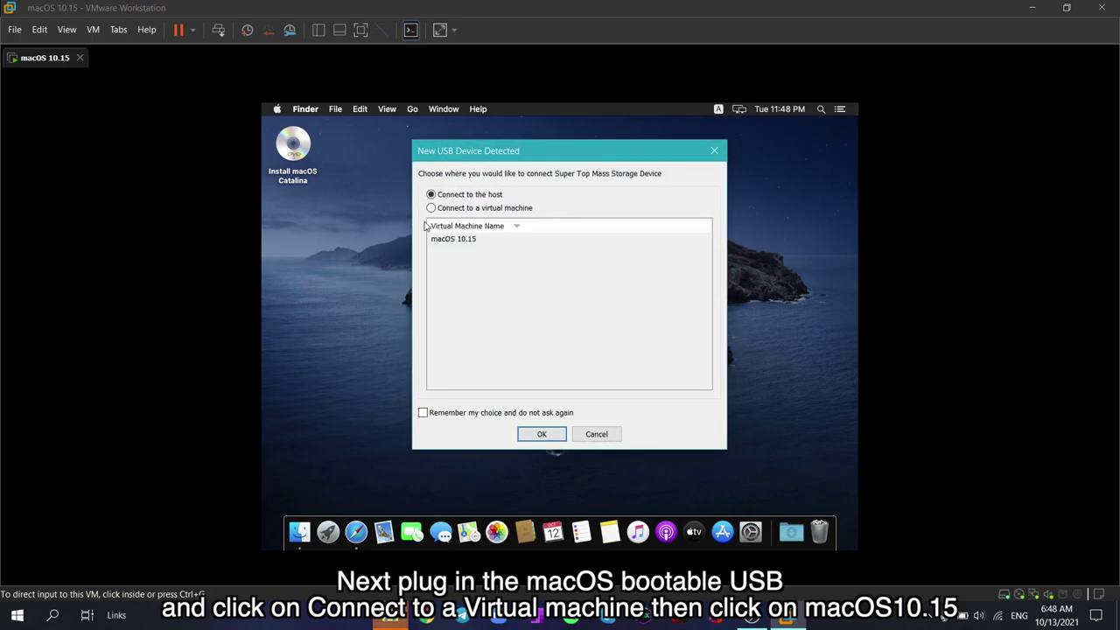
# Connect the USB drive to the macOS 10.15 VM, then open and close the Install macOS Catalina drive.
pyautogui.click(433, 209)
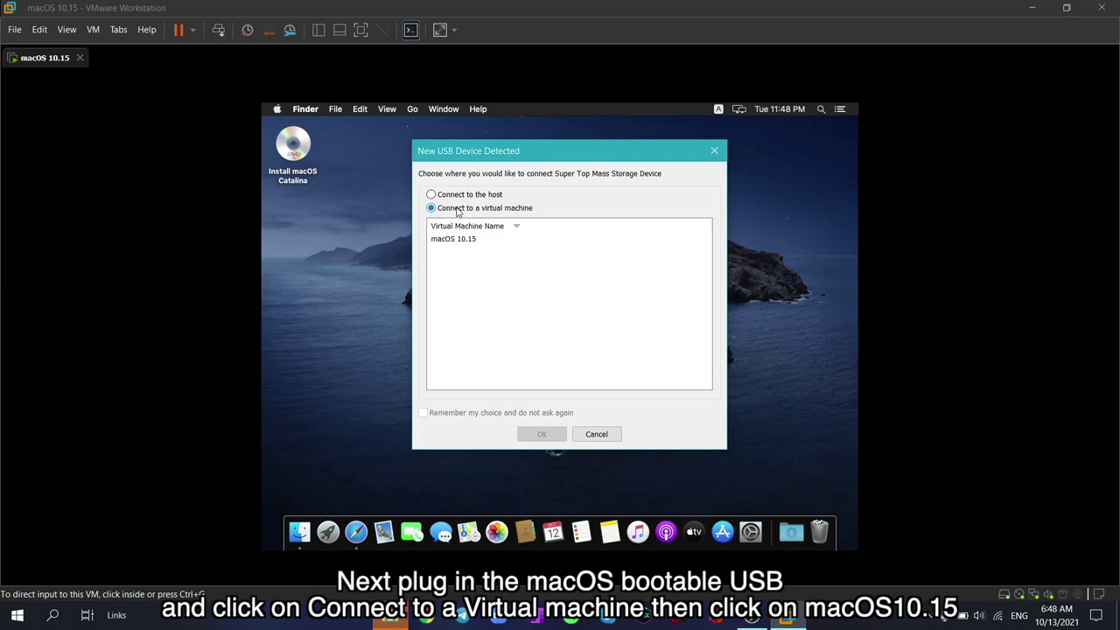
pyautogui.click(446, 244)
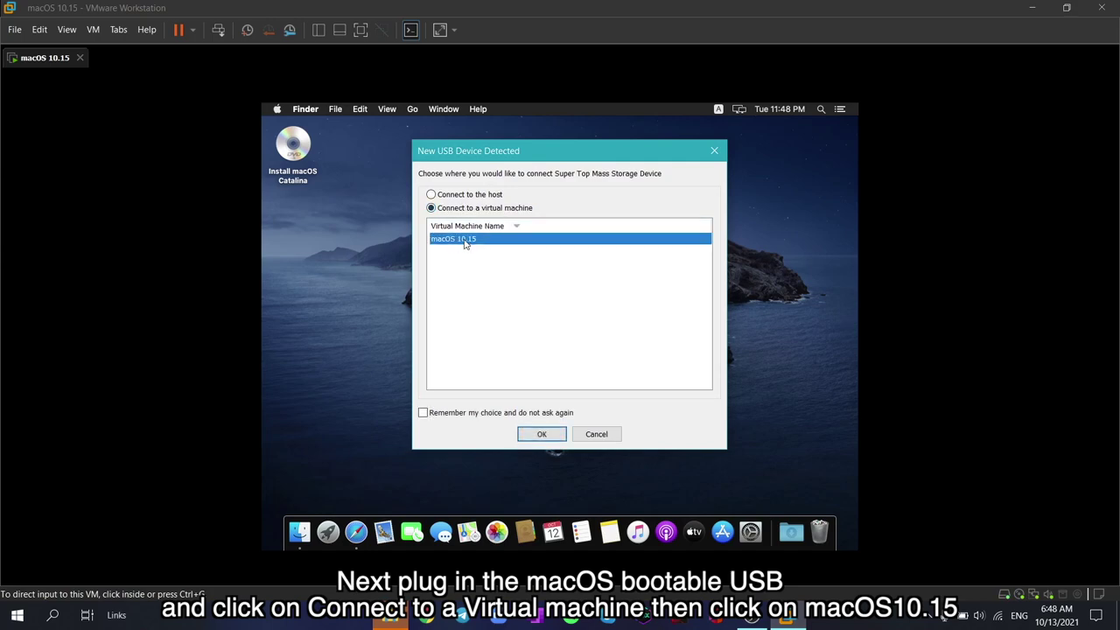
pyautogui.click(540, 434)
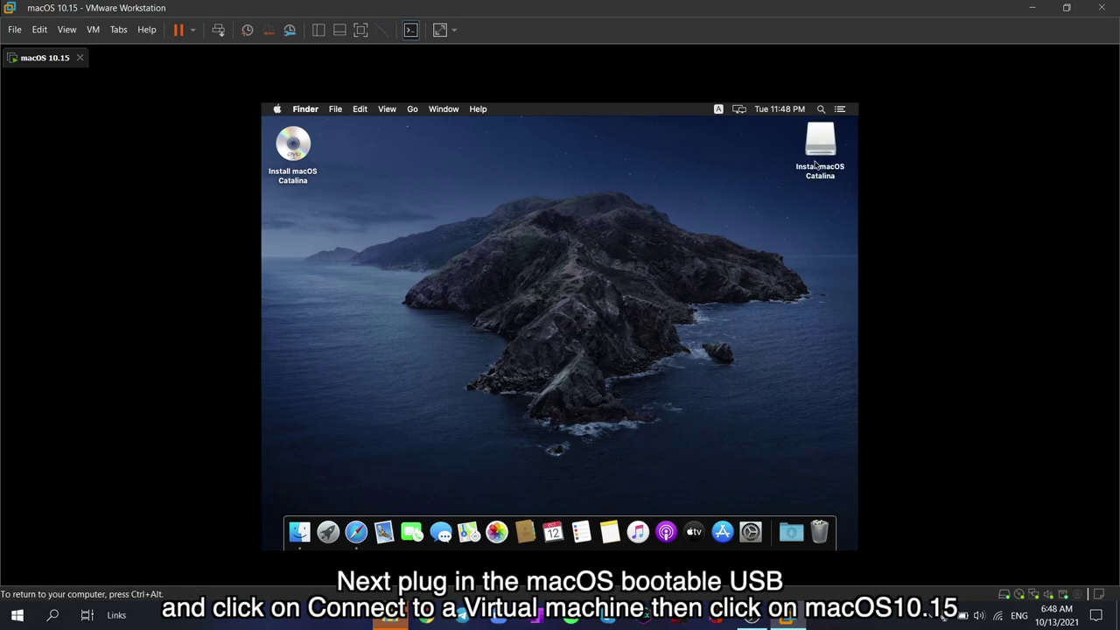
pyautogui.click(820, 144)
pyautogui.doubleClick(820, 143)
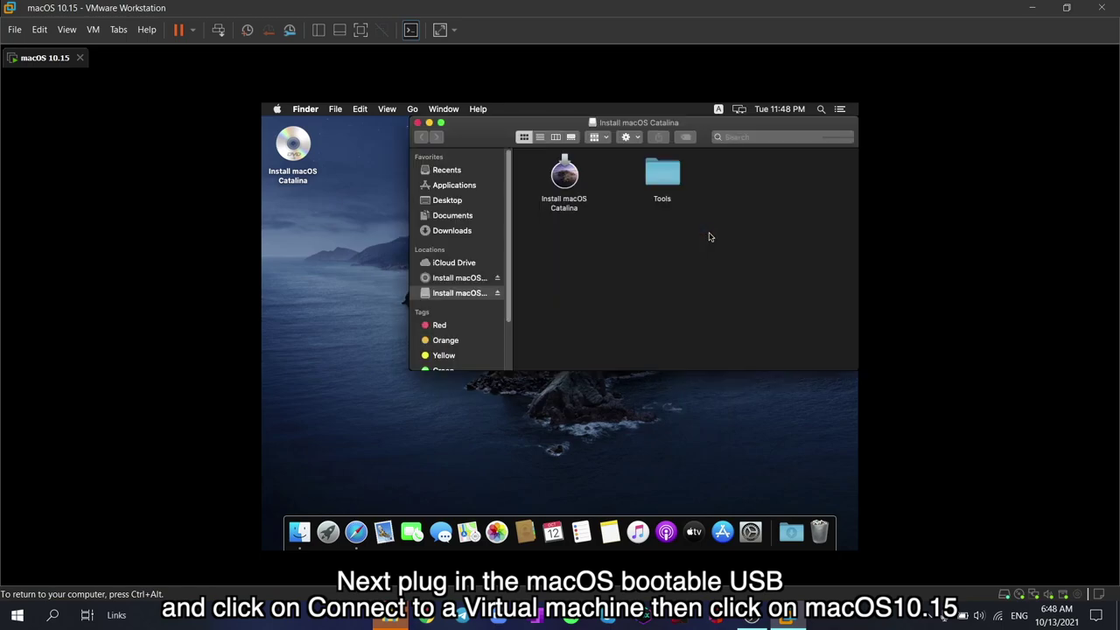
pyautogui.click(418, 124)
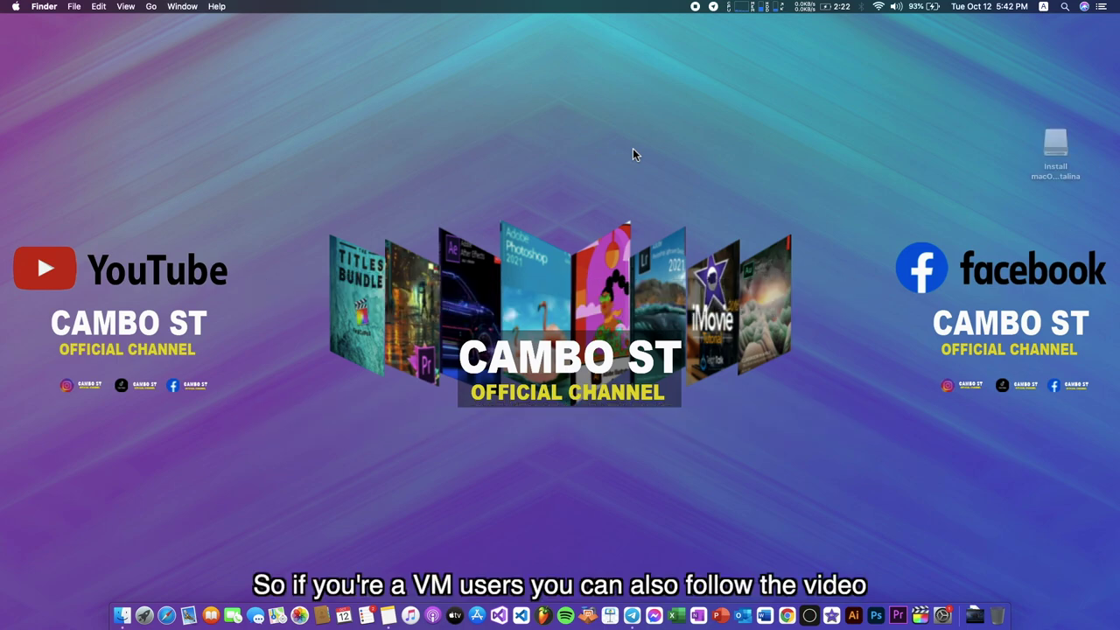
# Move the USB drive icon to the top-right and open the drive's Tools folder.
pyautogui.moveTo(1058, 142); pyautogui.dragTo(1066, 68)
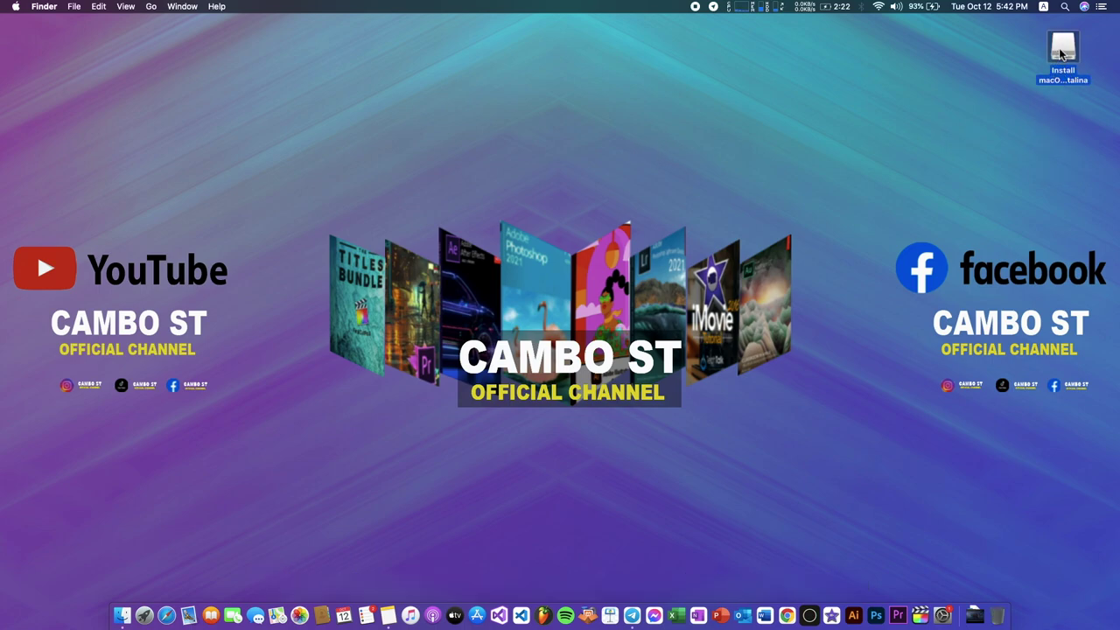
pyautogui.doubleClick(1061, 54)
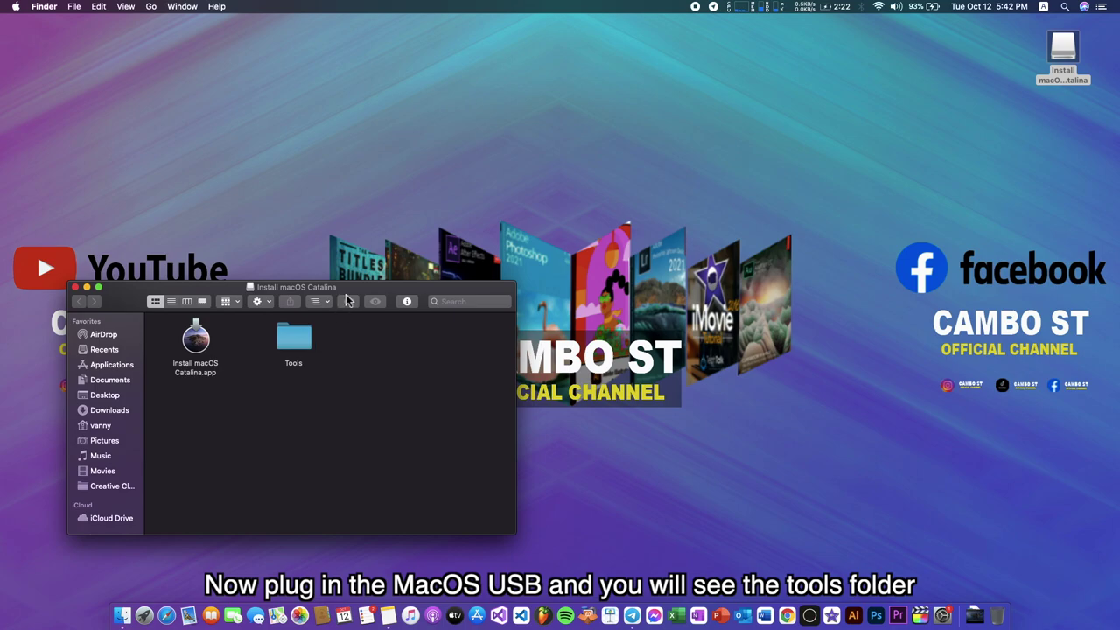
pyautogui.moveTo(347, 300); pyautogui.dragTo(467, 140)
pyautogui.doubleClick(417, 178)
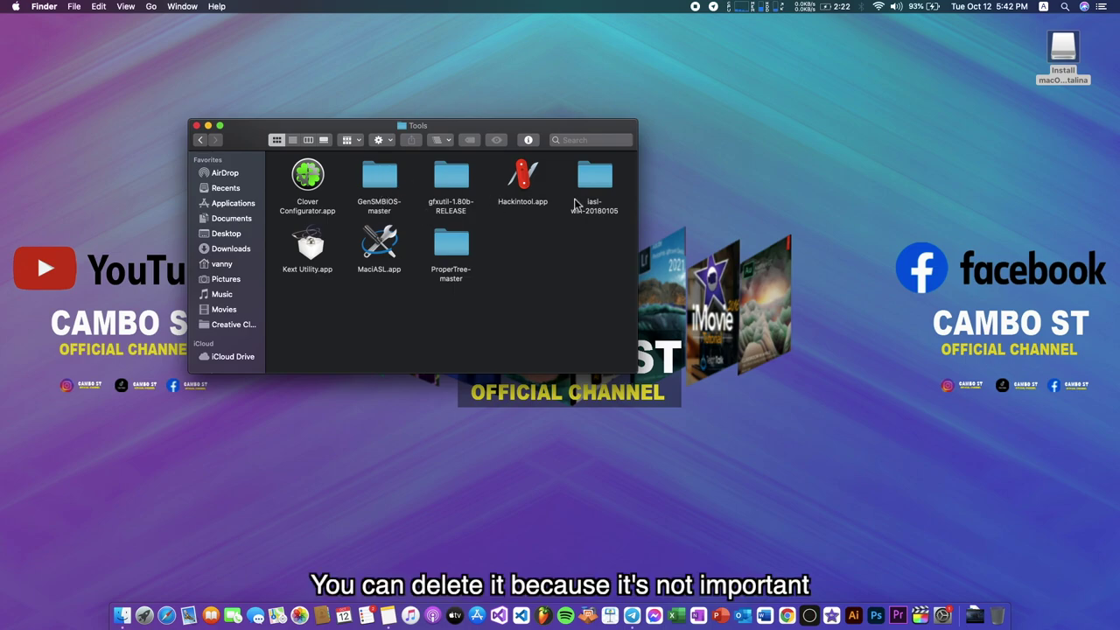
pyautogui.doubleClick(452, 182)
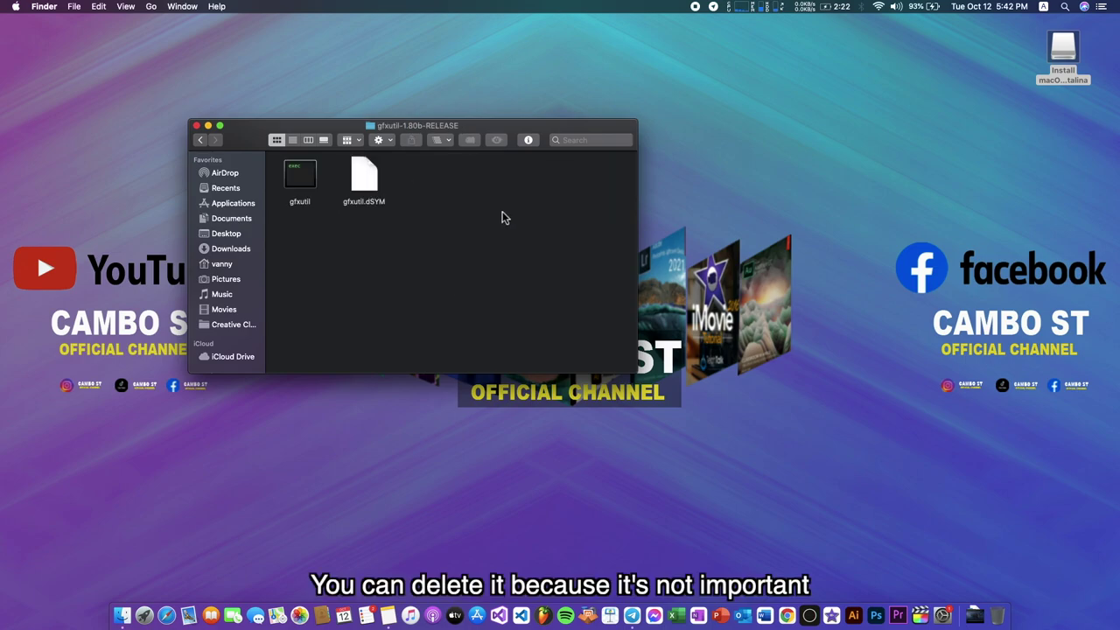
pyautogui.click(199, 140)
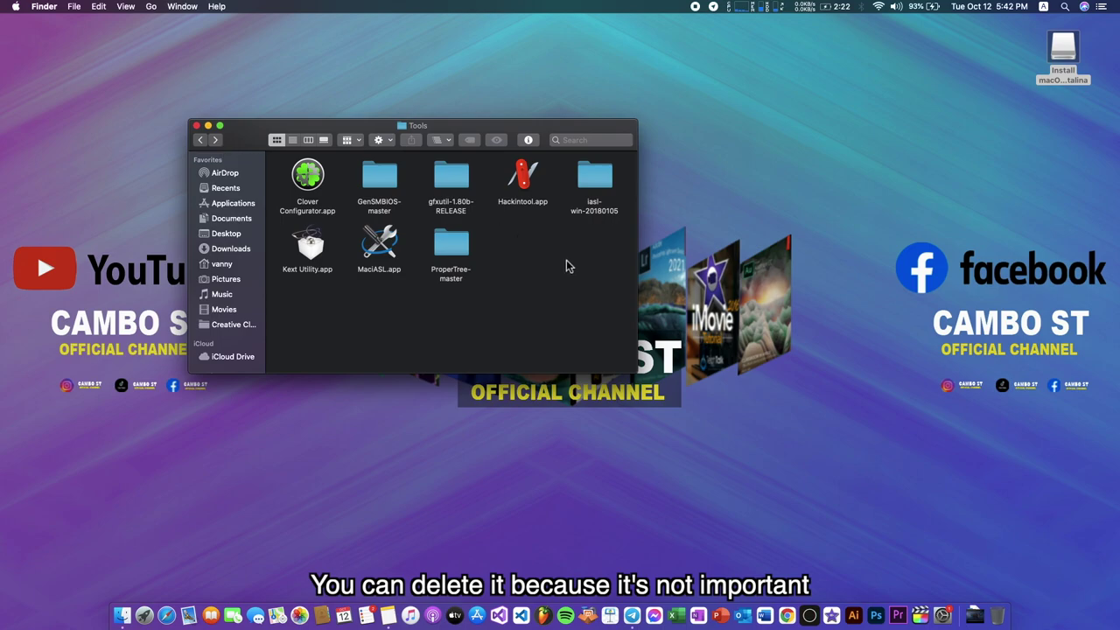
# Move all eight Tools items to the Trash, empty the Trash, and return to the drive's top level.
pyautogui.moveTo(599, 314); pyautogui.dragTo(309, 189)
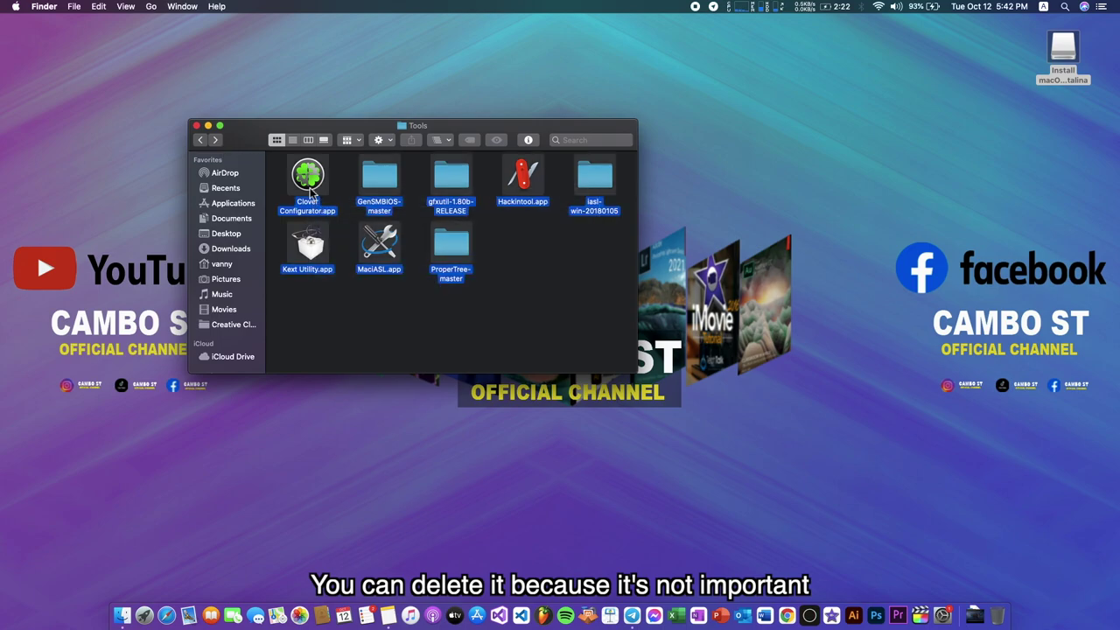
pyautogui.rightClick(310, 184)
pyautogui.press('Escape')
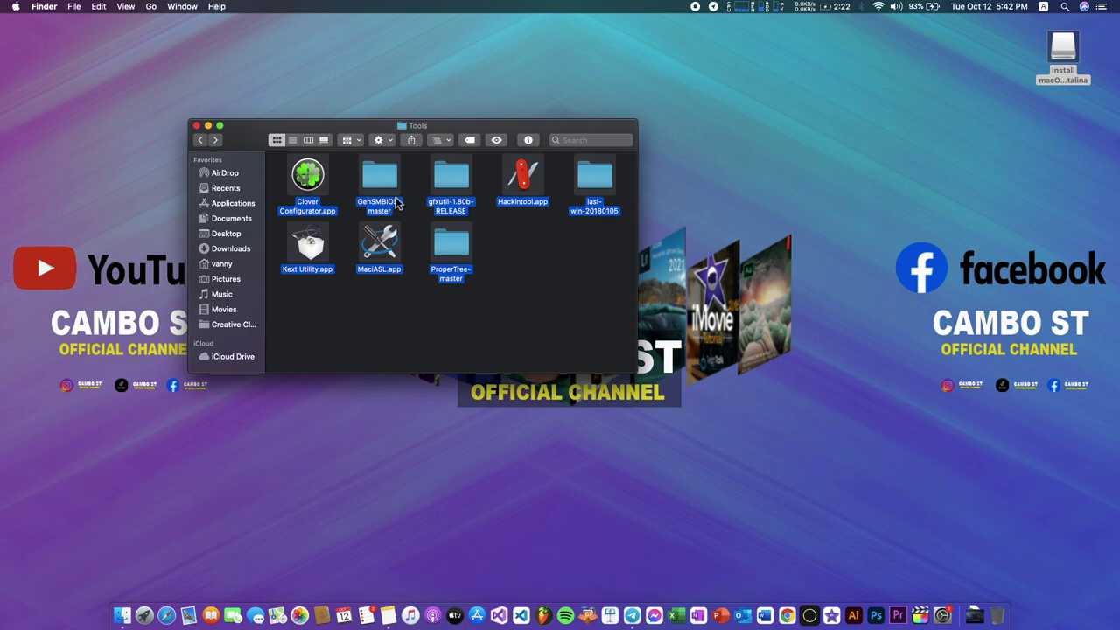
pyautogui.press('super+BackSpace')
pyautogui.rightClick(998, 612)
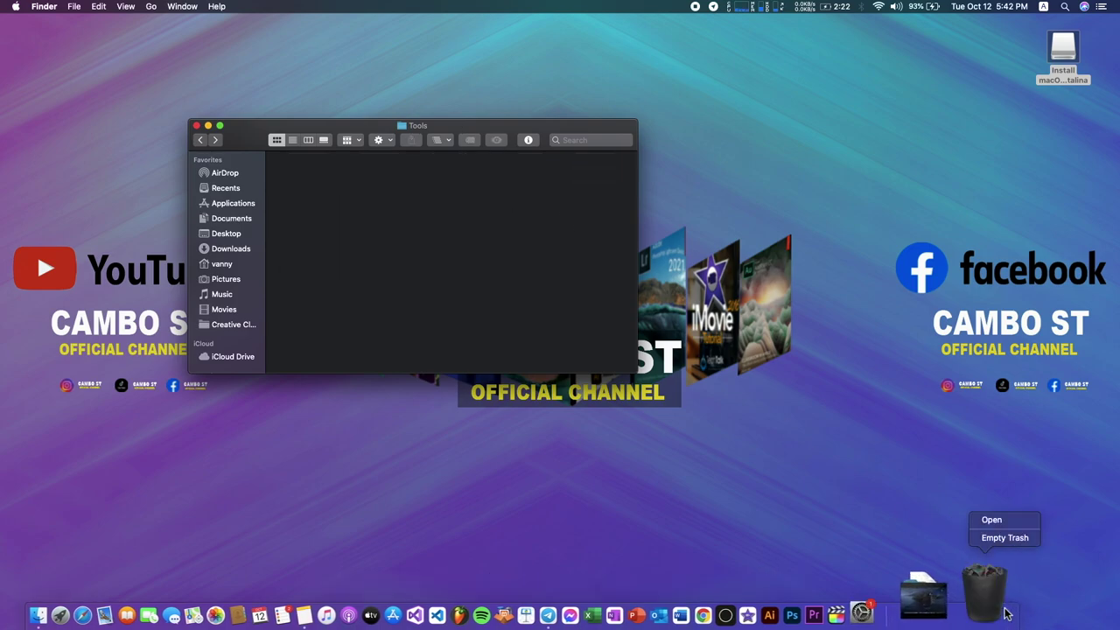
pyautogui.click(1007, 537)
pyautogui.click(638, 210)
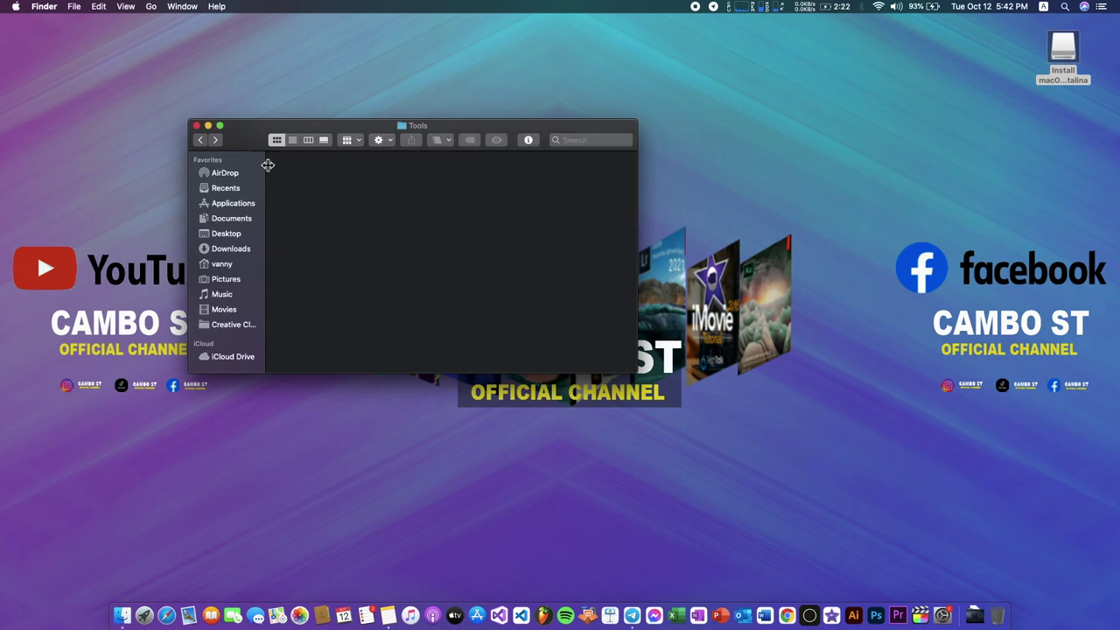
pyautogui.click(201, 140)
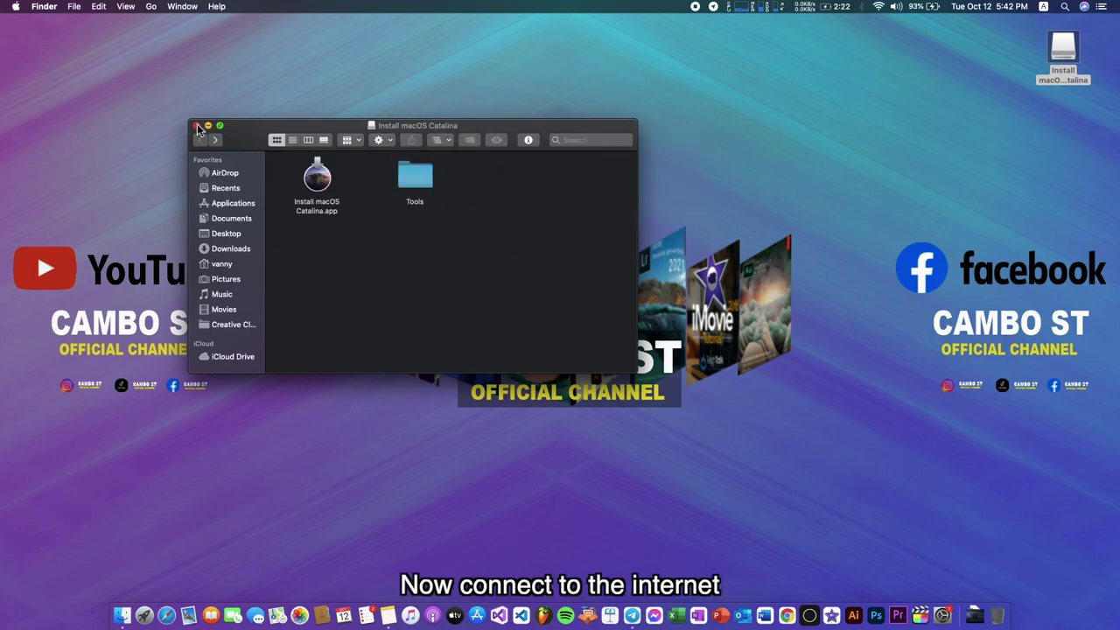
# Close the drive window, launch Safari and confirm Wi-Fi is connected.
pyautogui.click(197, 126)
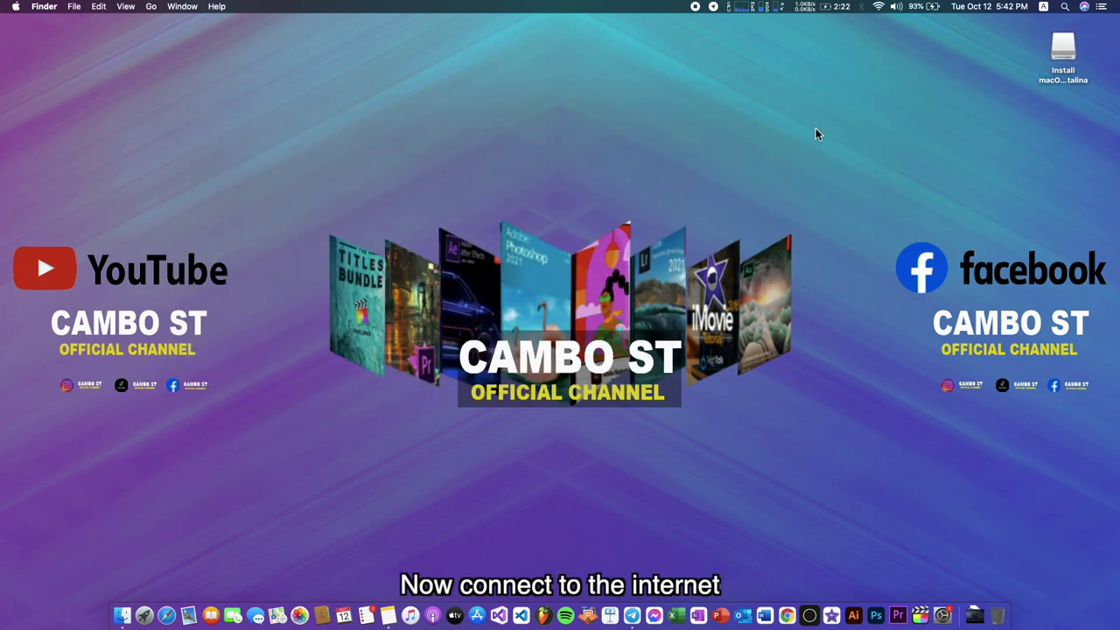
pyautogui.click(165, 615)
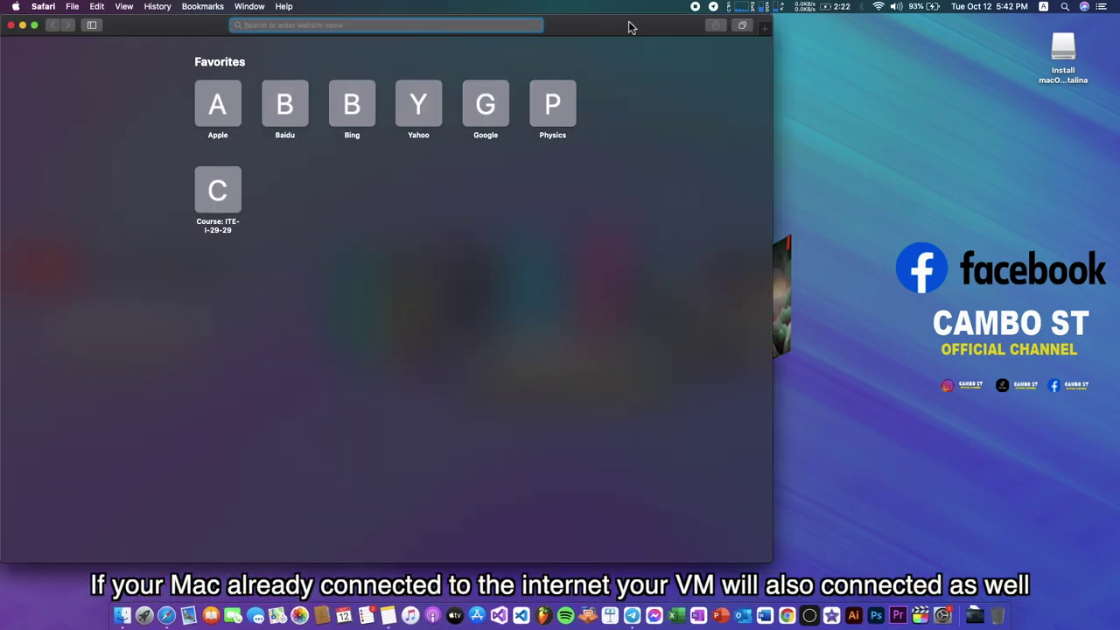
pyautogui.moveTo(660, 30); pyautogui.dragTo(812, 40)
pyautogui.click(879, 9)
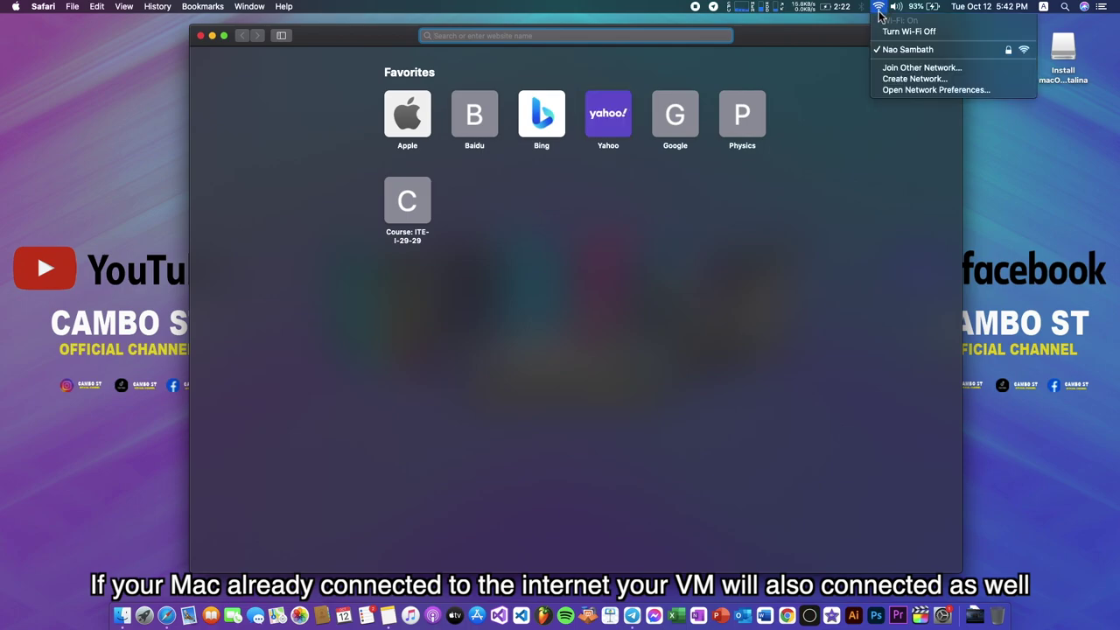
pyautogui.click(843, 172)
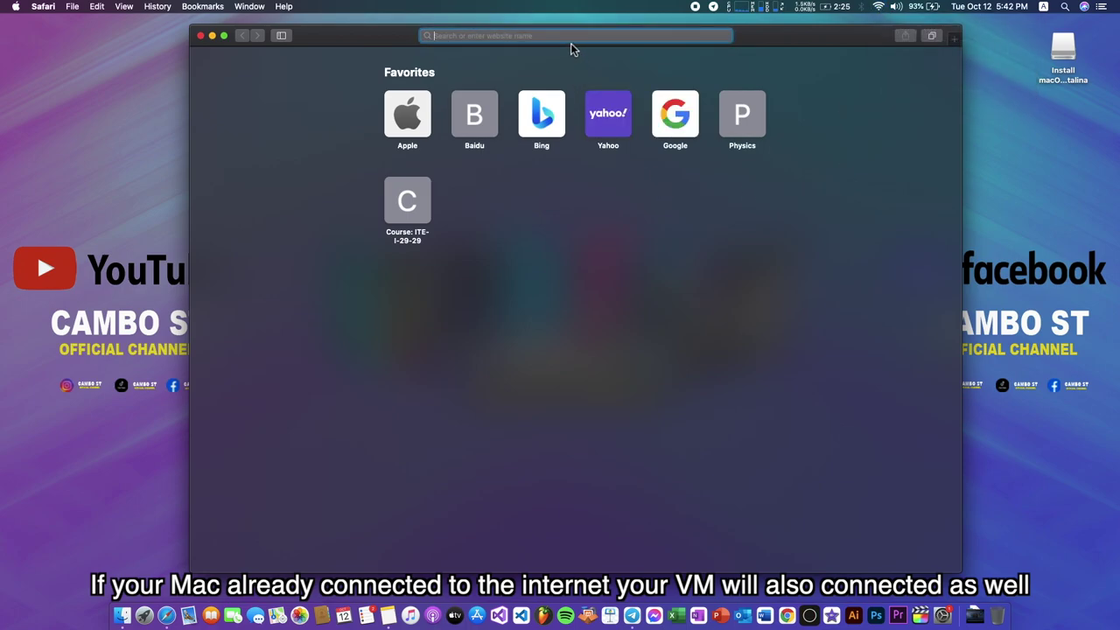
# Search Google for 'oc genx' in full-screen Safari and open the OC-Gen-X GitHub releases result.
pyautogui.write('oc ')
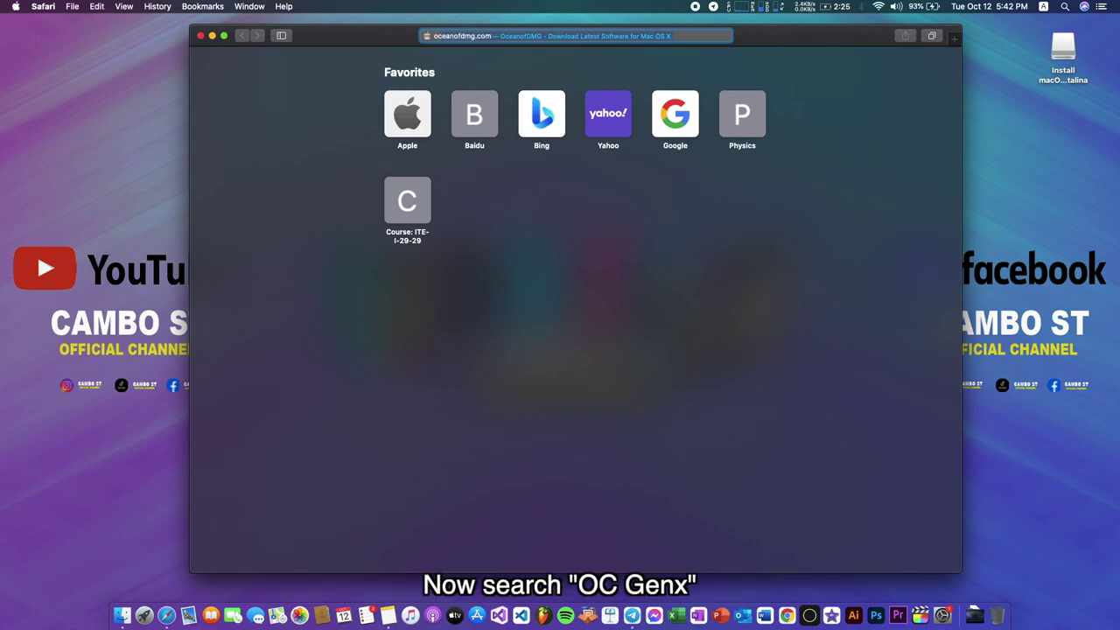
pyautogui.write('genx')
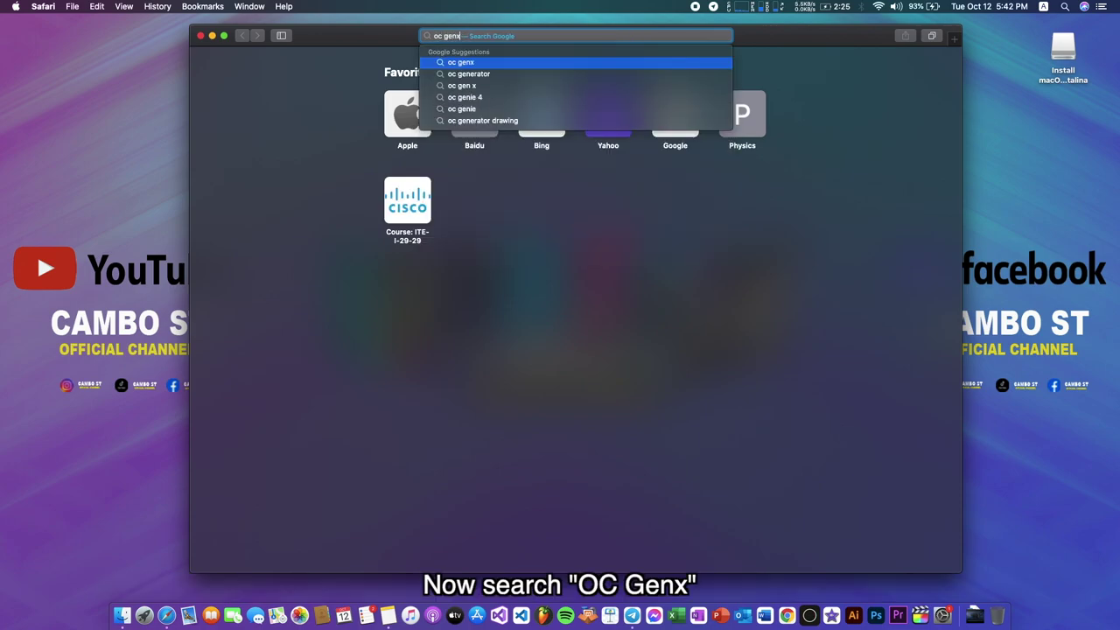
pyautogui.press('Return')
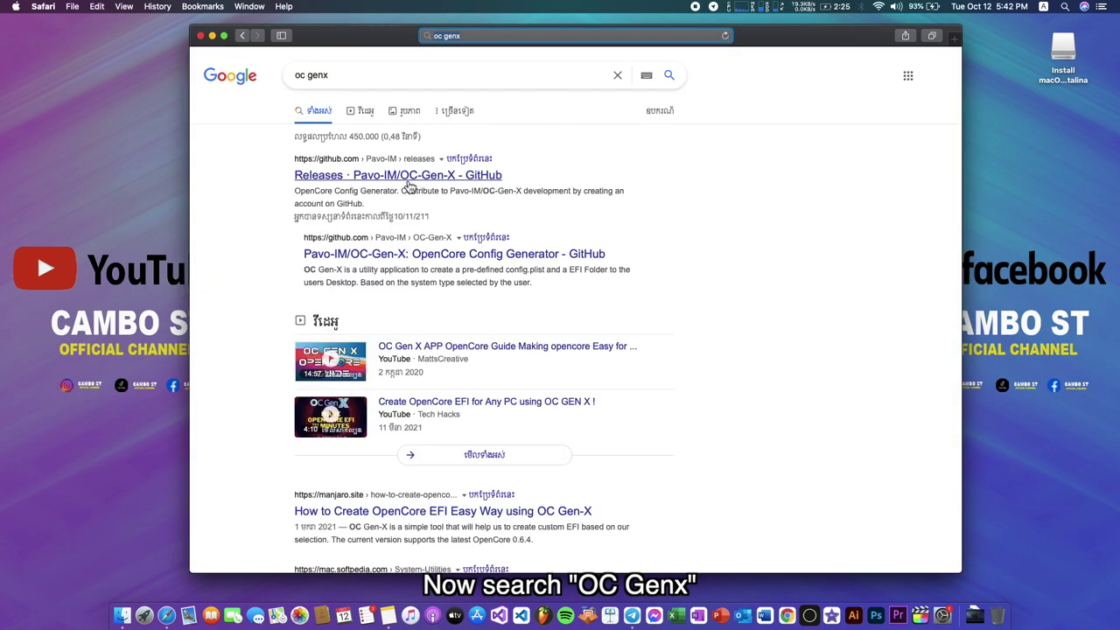
pyautogui.click(224, 35)
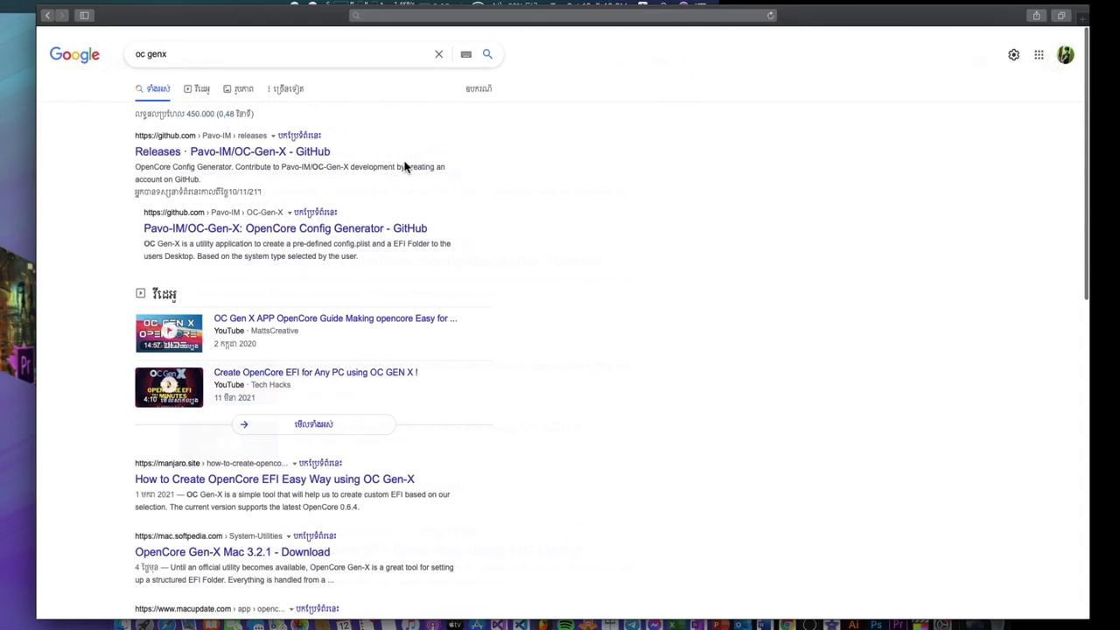
pyautogui.press('super+l')
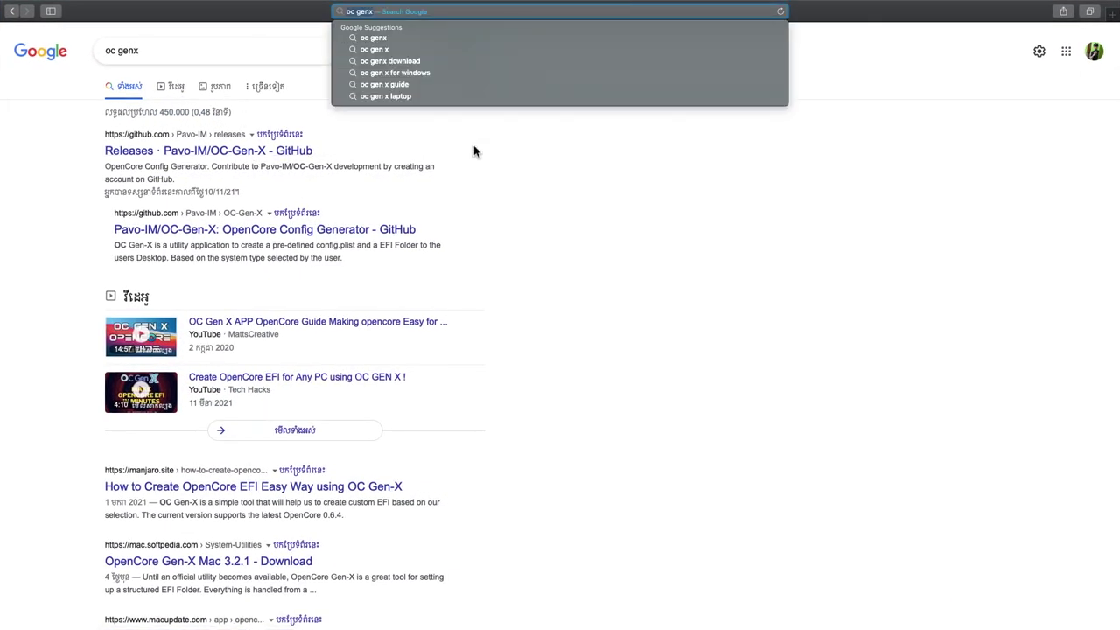
pyautogui.click(648, 183)
pyautogui.scroll(3, 484, 182)
pyautogui.scroll(-3, 484, 182)
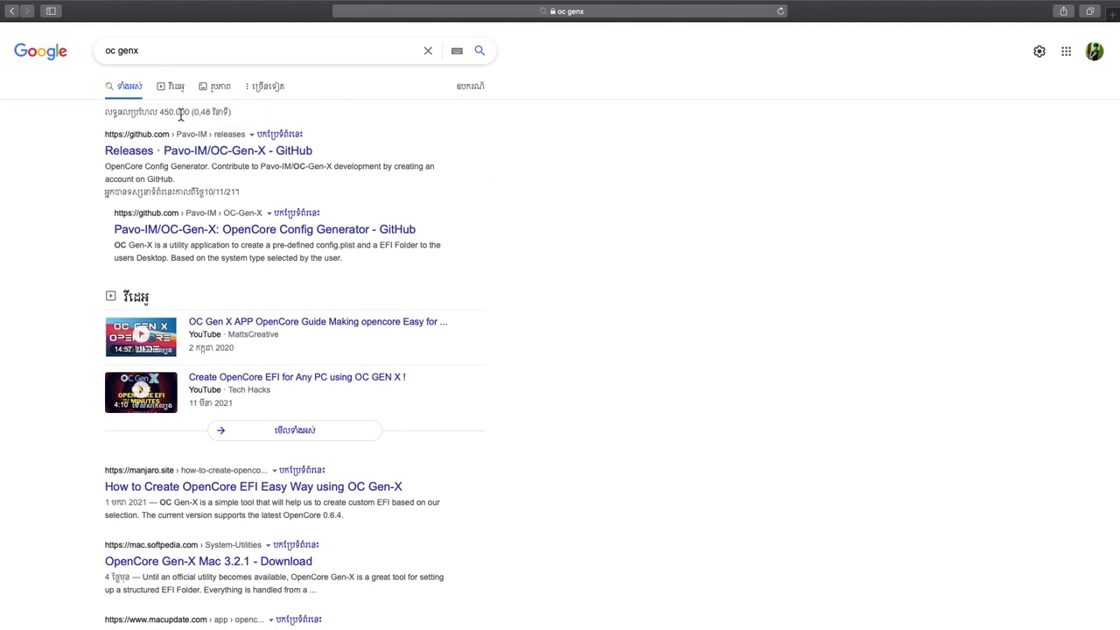
pyautogui.scroll(5, 180, 112)
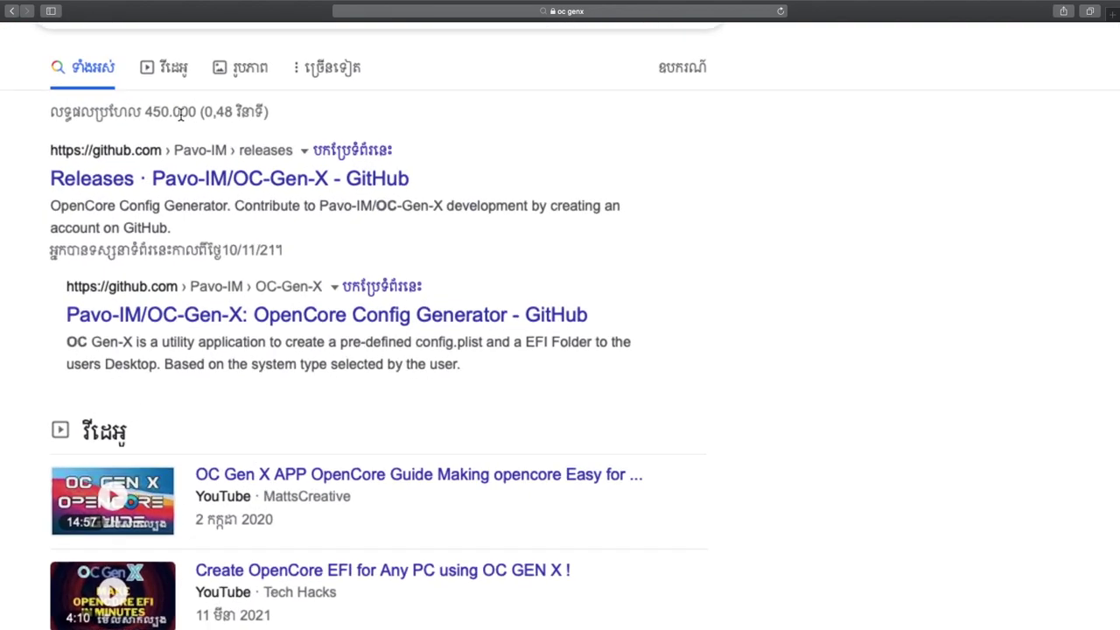
pyautogui.click(221, 192)
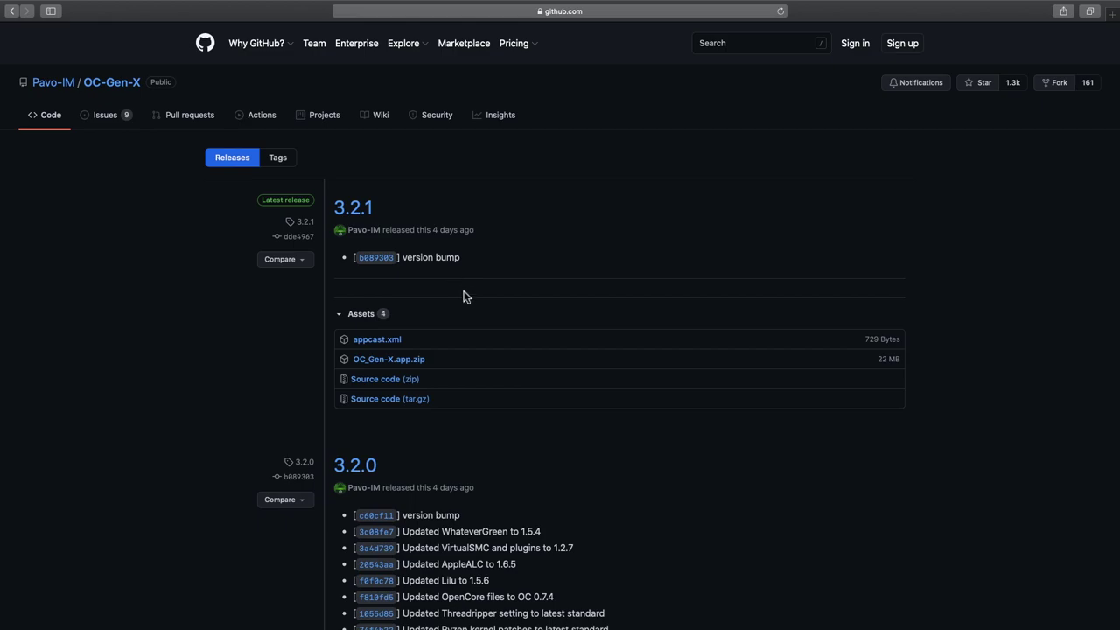
# Open the OC-Gen-X 3.1.8 release and download OC_Gen-X.app.zip.
pyautogui.scroll(-3, 462, 385)
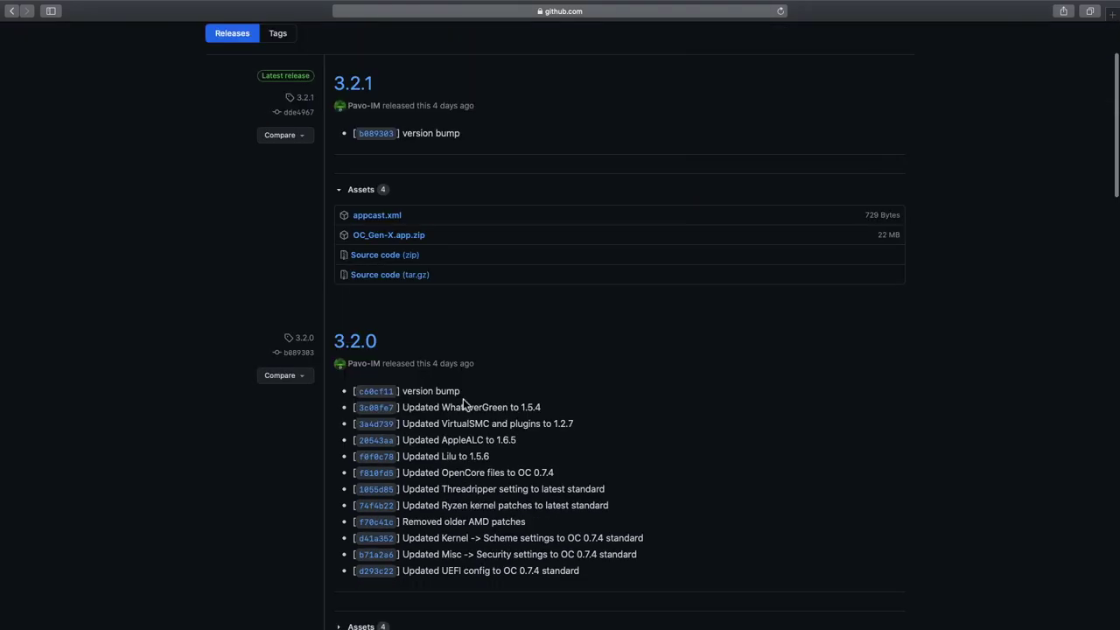
pyautogui.scroll(-3, 400, 330)
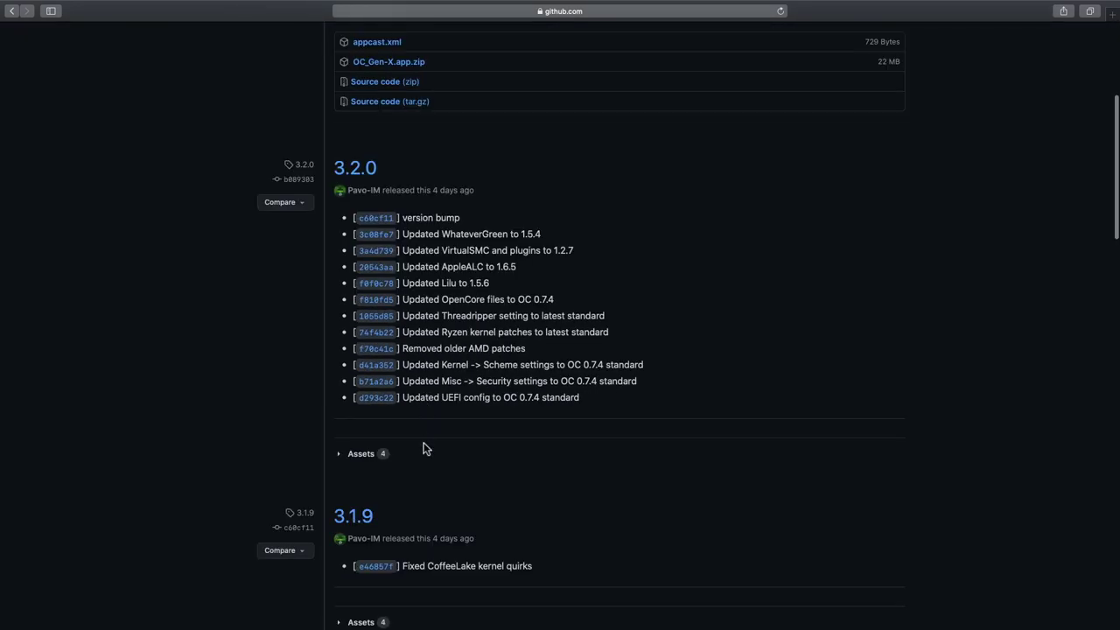
pyautogui.scroll(3, 395, 85)
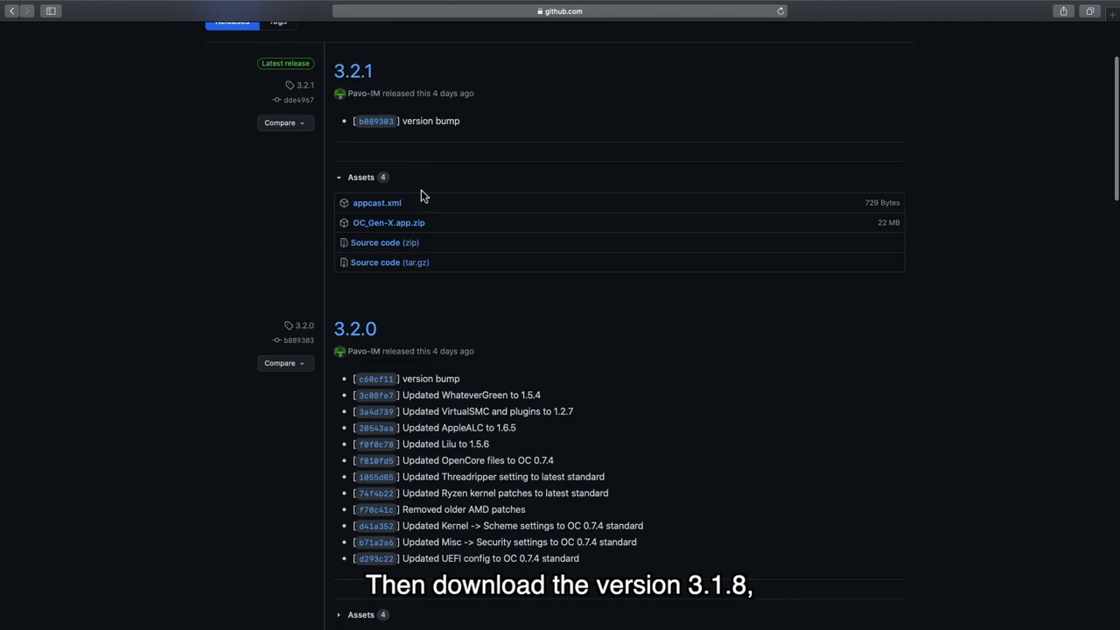
pyautogui.scroll(-9, 448, 408)
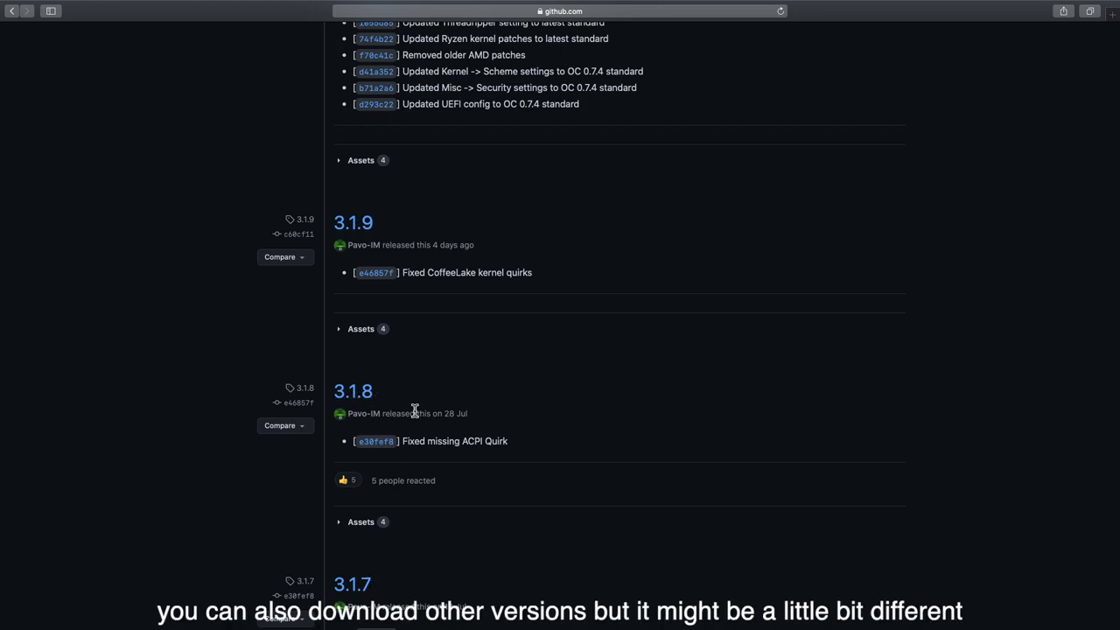
pyautogui.moveTo(444, 413); pyautogui.dragTo(507, 418)
pyautogui.click(354, 396)
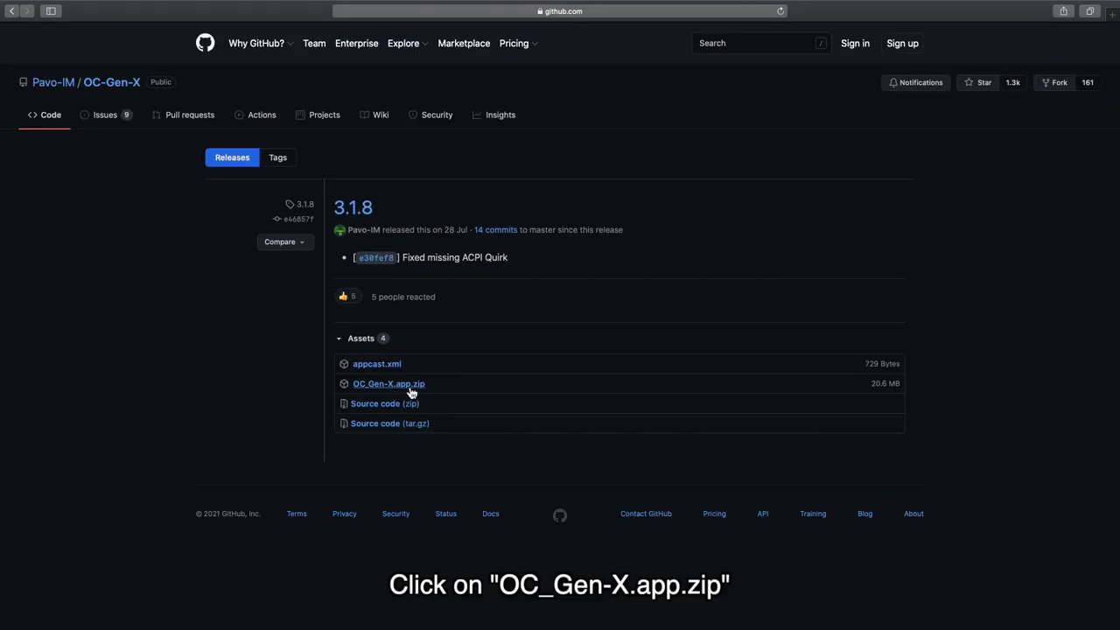
pyautogui.click(412, 389)
# Check the download's progress and take Safari out of full screen.
pyautogui.click(1038, 11)
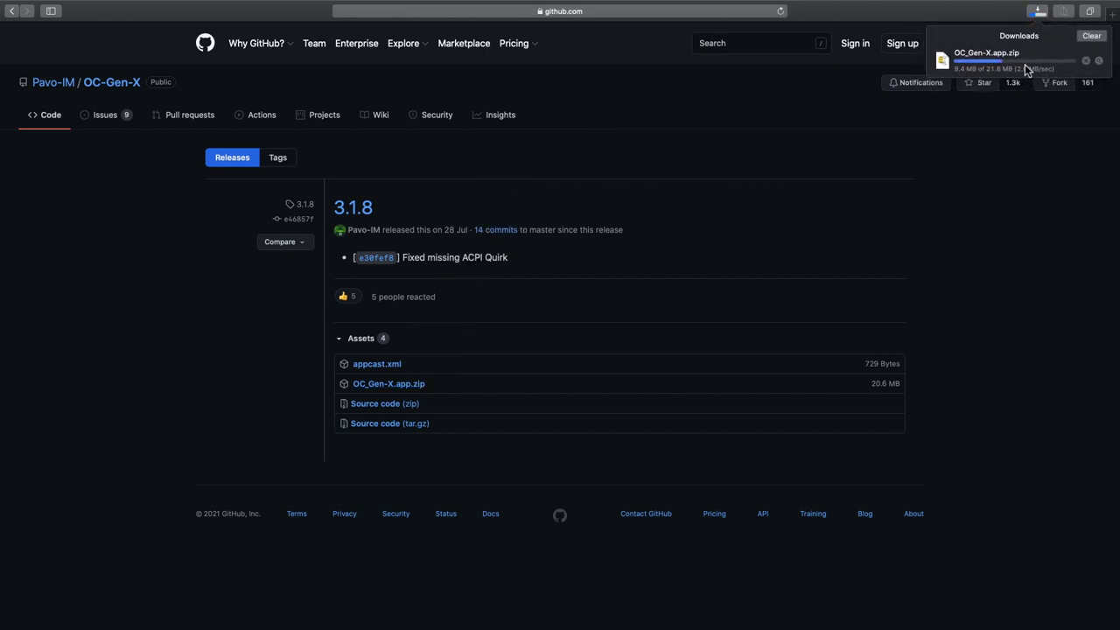
pyautogui.click(1009, 190)
pyautogui.moveTo(270, 28)
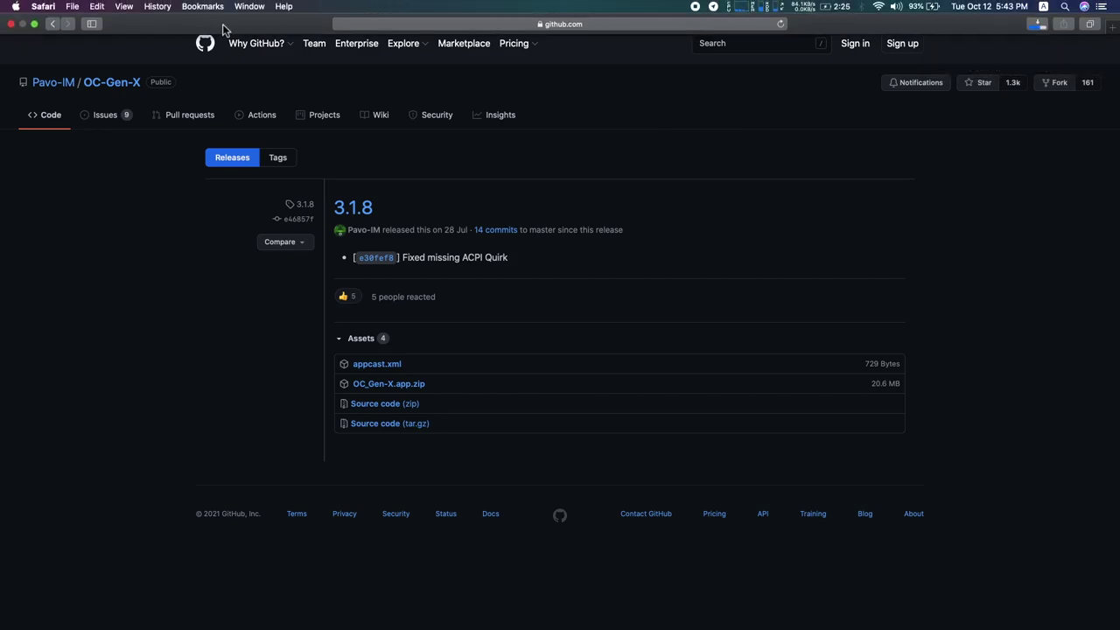
pyautogui.click(35, 24)
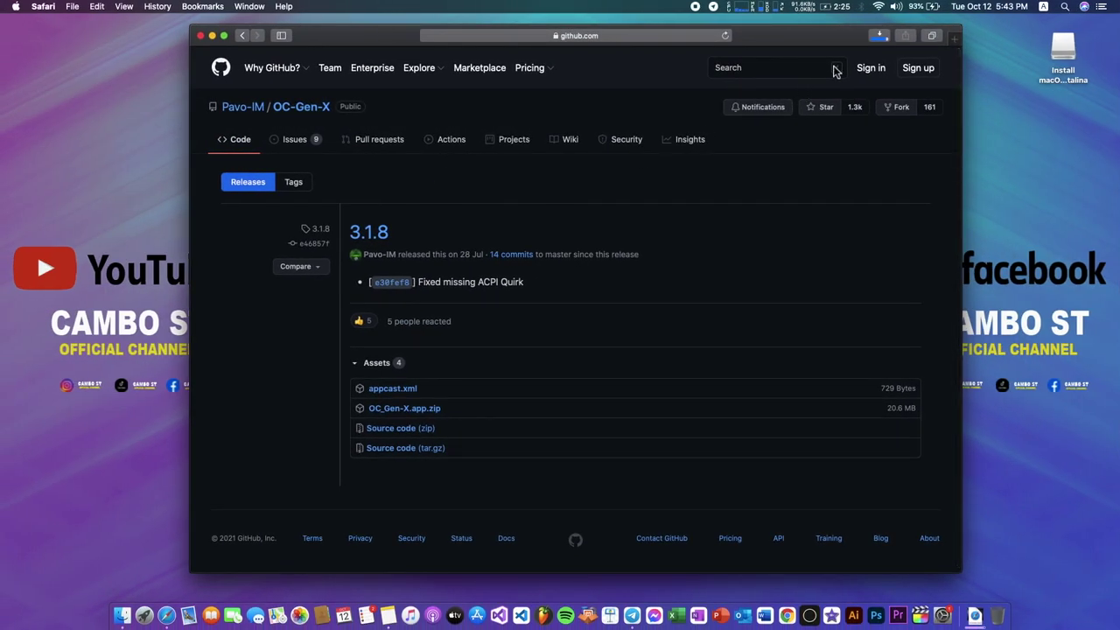
# In a new tab, search Google for 'opencore configurator', correcting the typo.
pyautogui.click(954, 44)
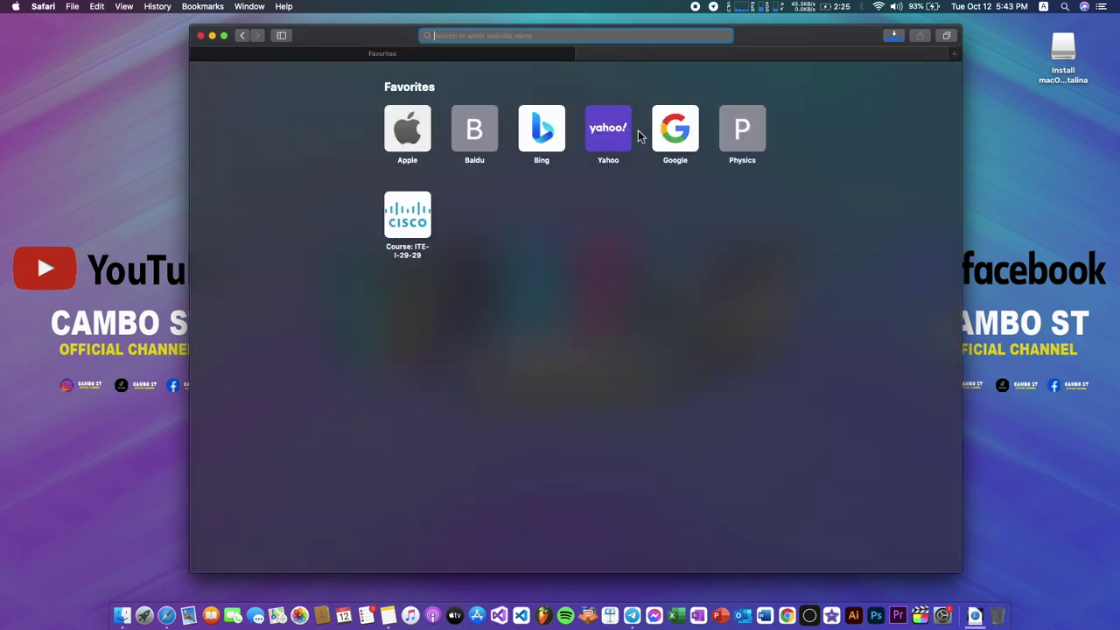
pyautogui.click(665, 122)
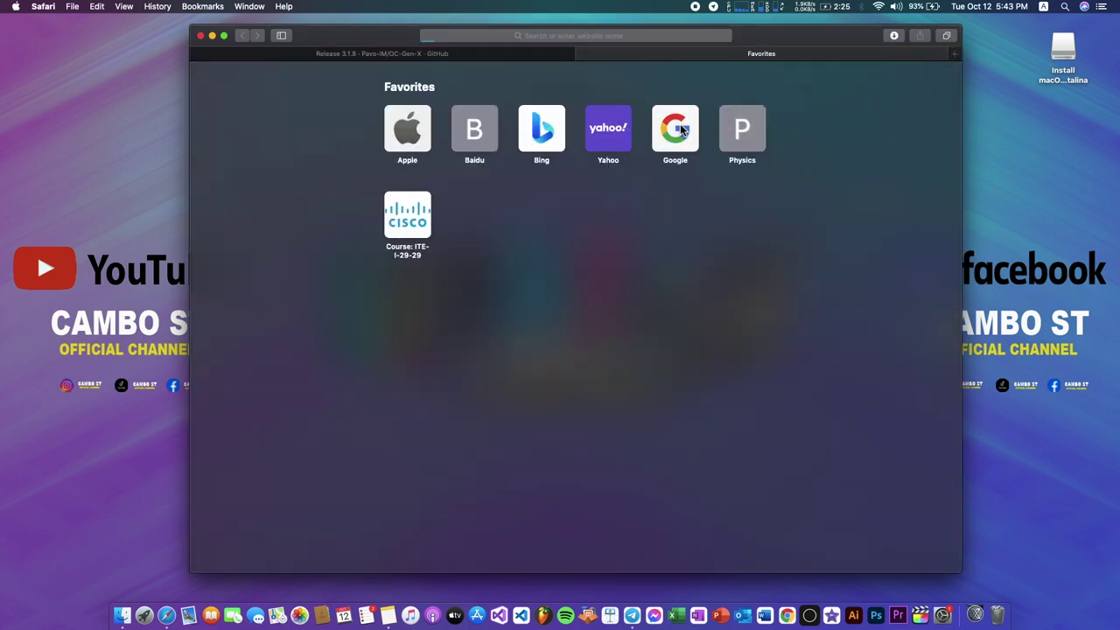
pyautogui.click(557, 301)
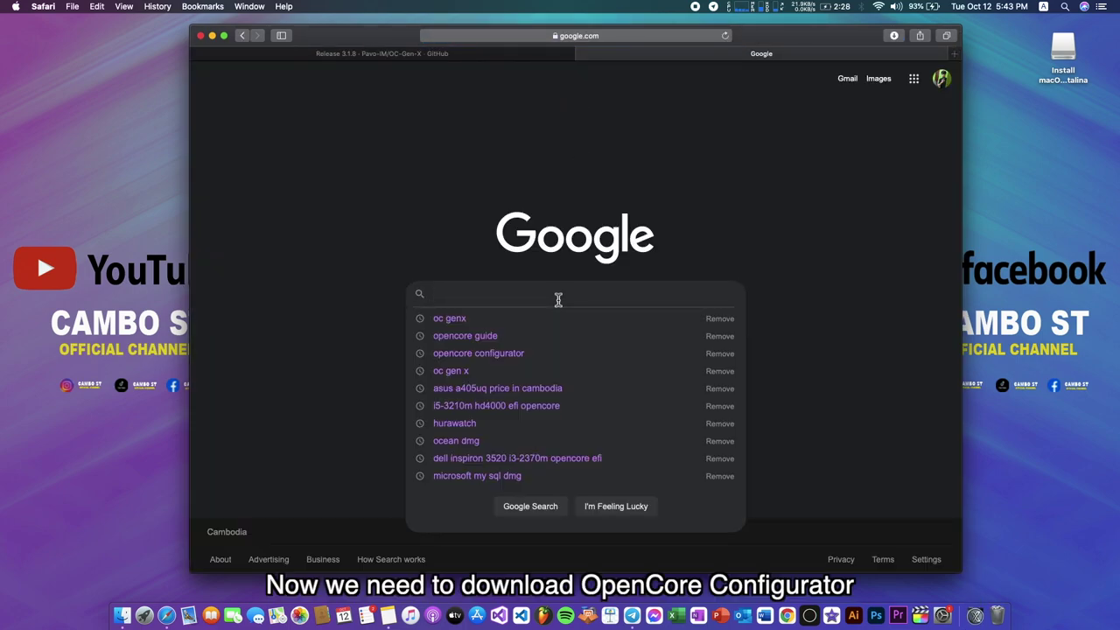
pyautogui.write('opencore ')
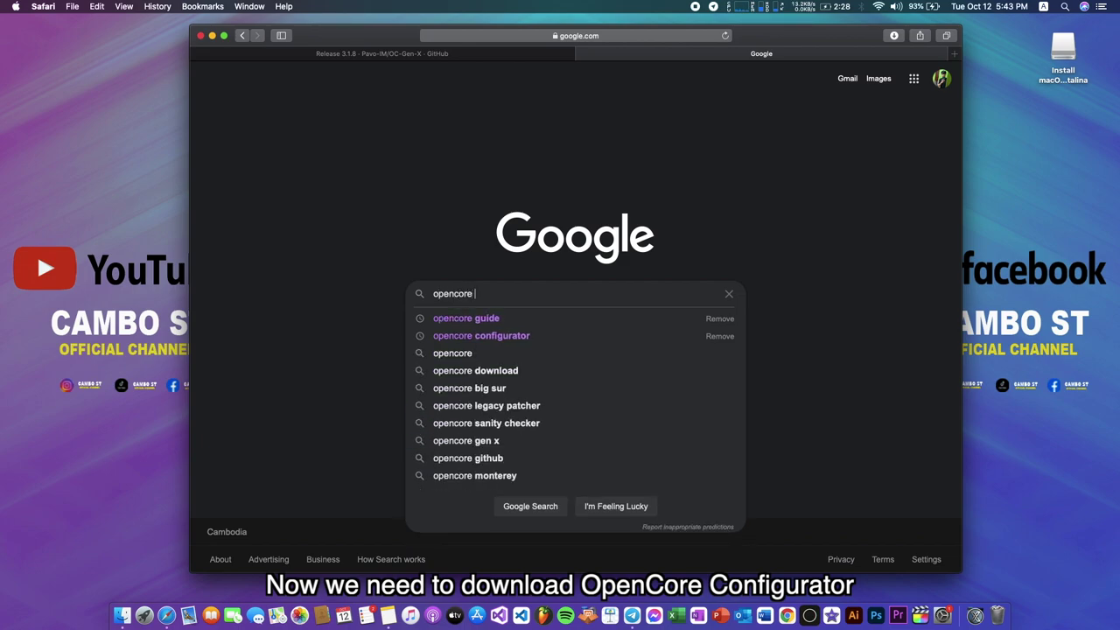
pyautogui.write('config')
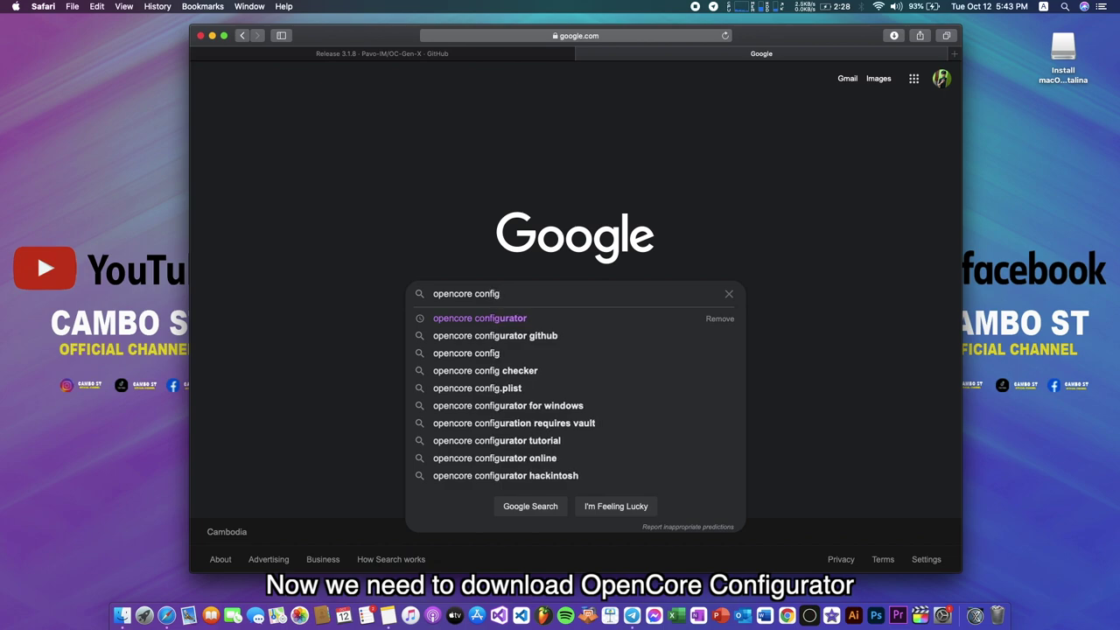
pyautogui.write('ua')
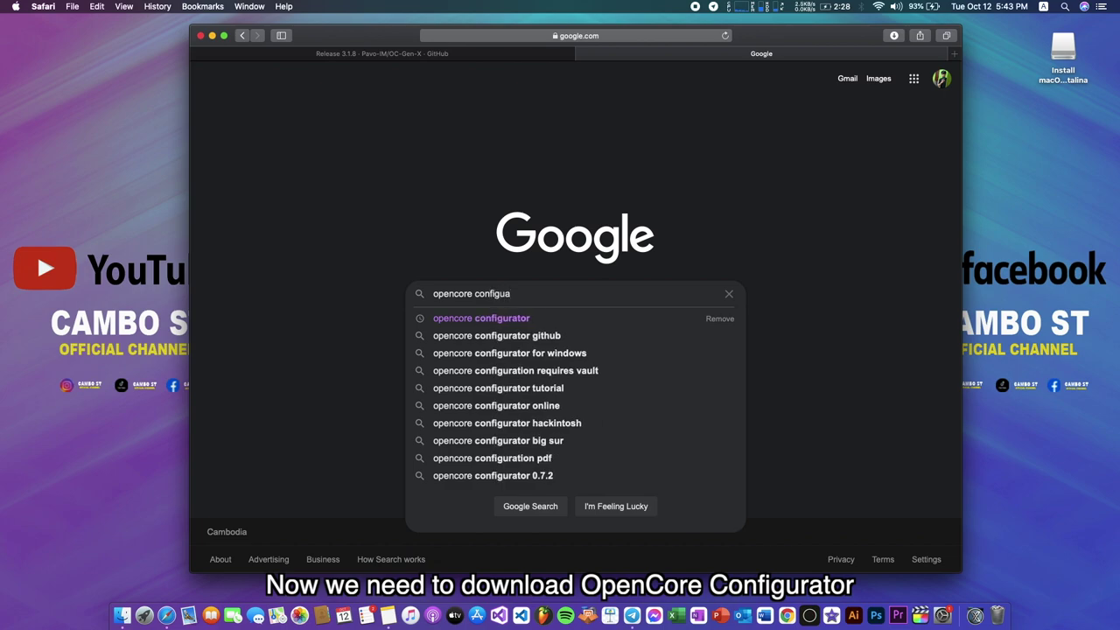
pyautogui.press('BackSpace')
pyautogui.write('rator')
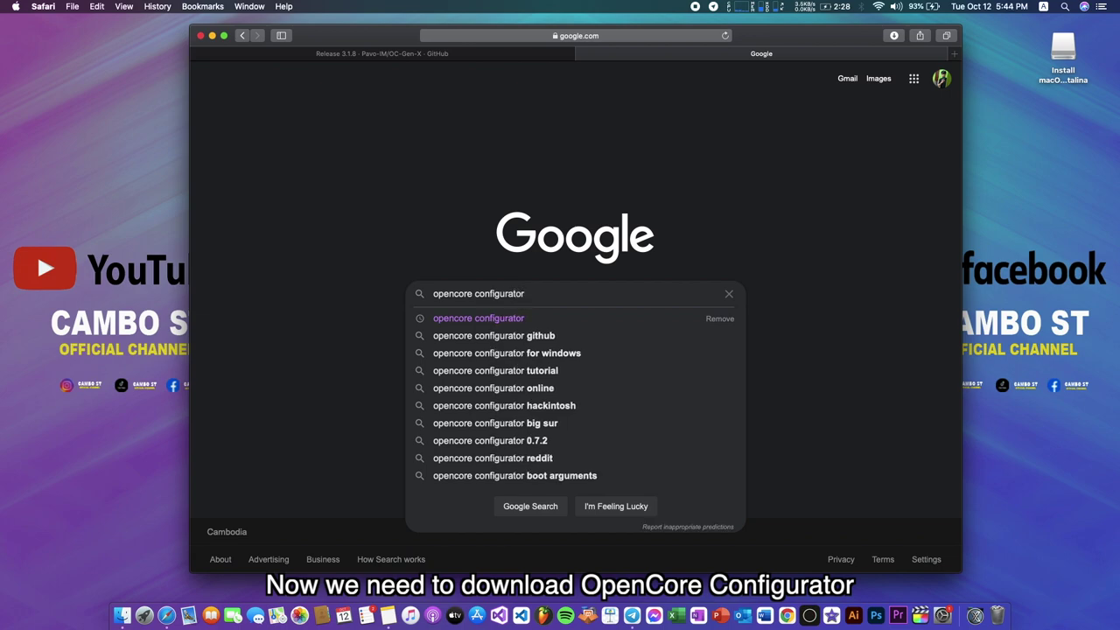
pyautogui.press('Return')
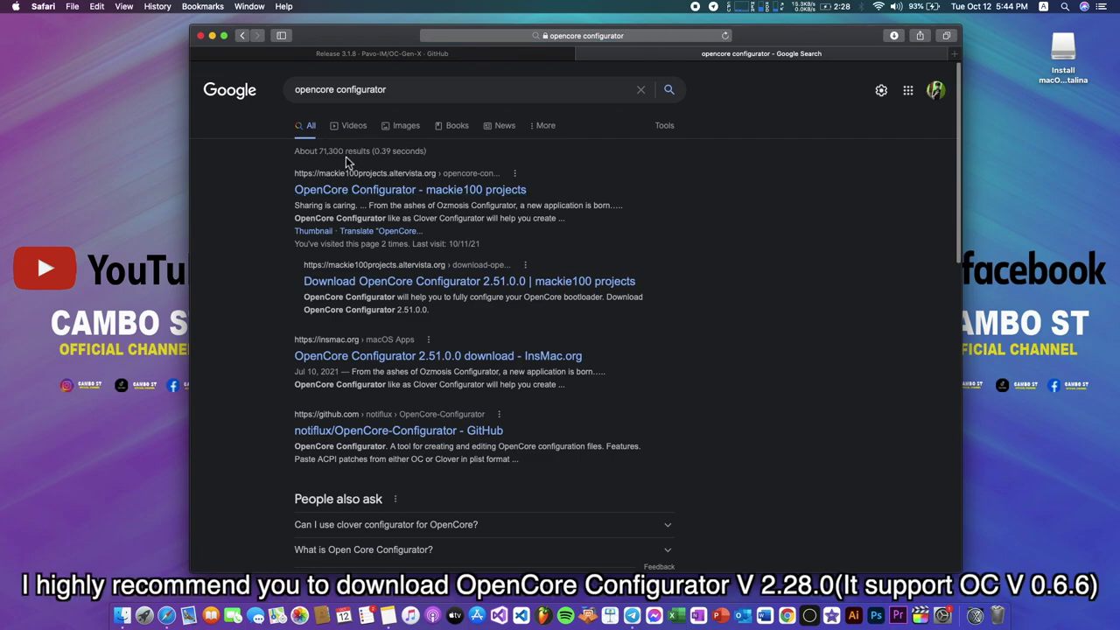
pyautogui.scroll(5, 346, 157)
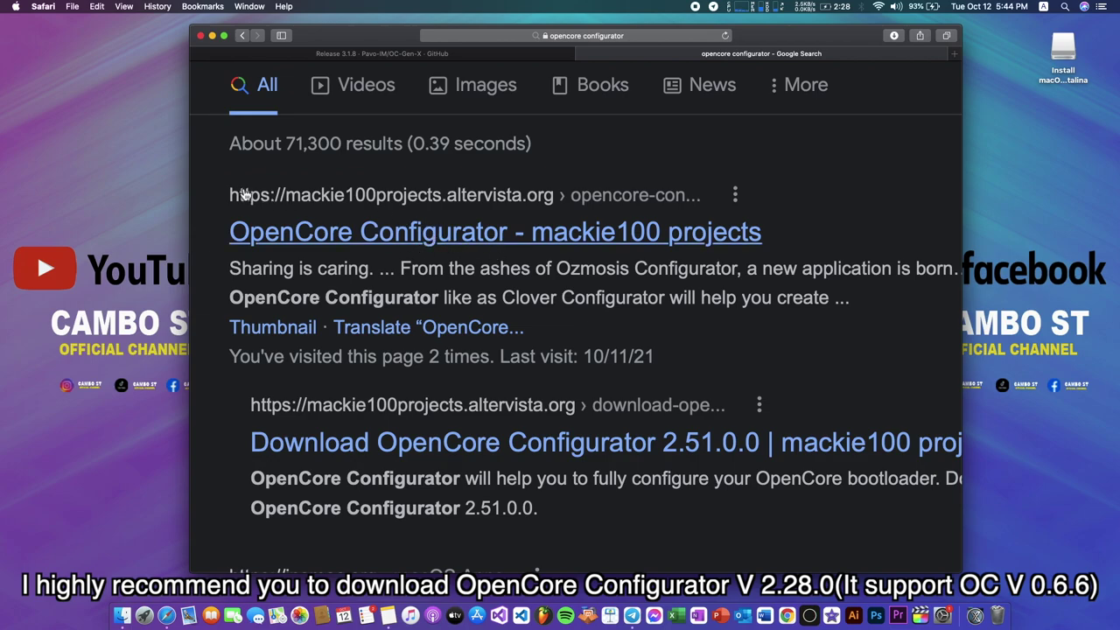
# Open the mackie100 projects result, accept cookies, go full screen, and open the Changelog version 2.40.0.1 post.
pyautogui.click(522, 243)
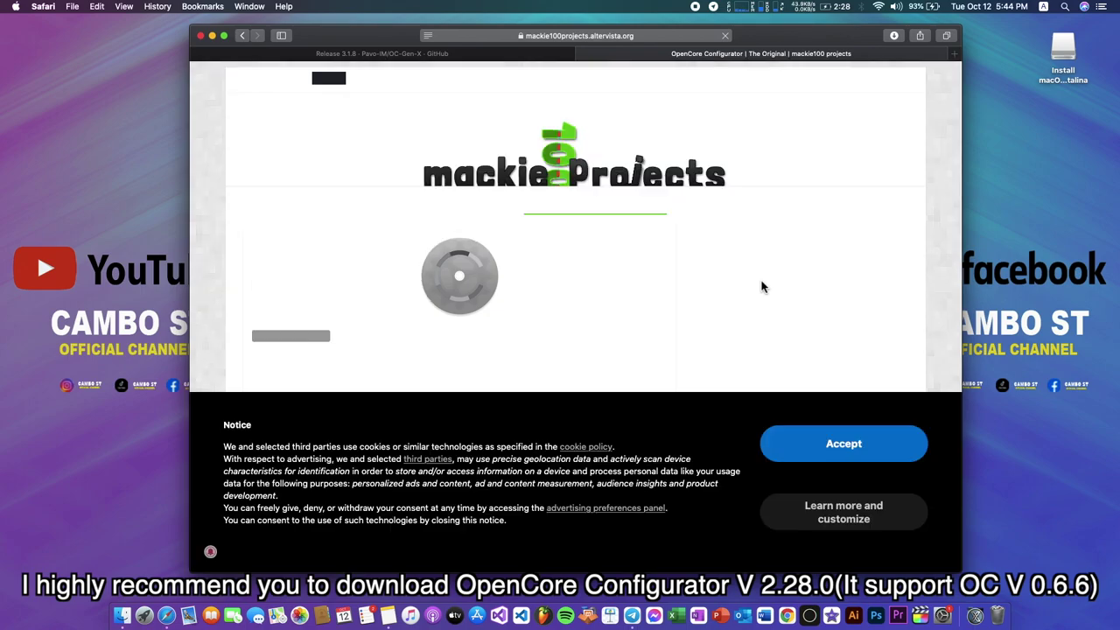
pyautogui.click(886, 445)
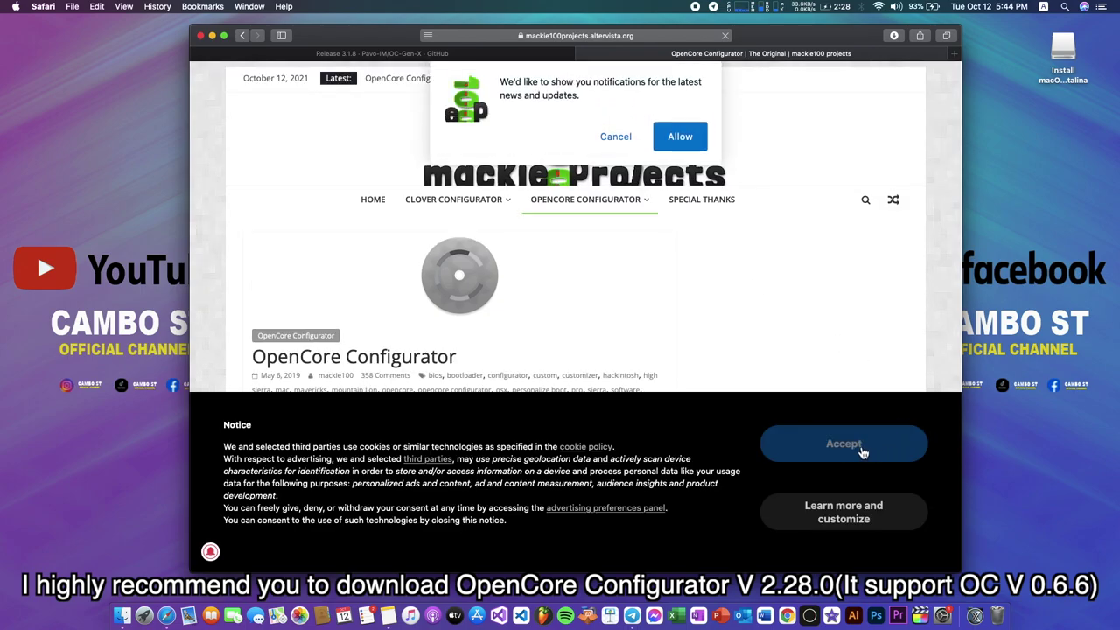
pyautogui.click(225, 36)
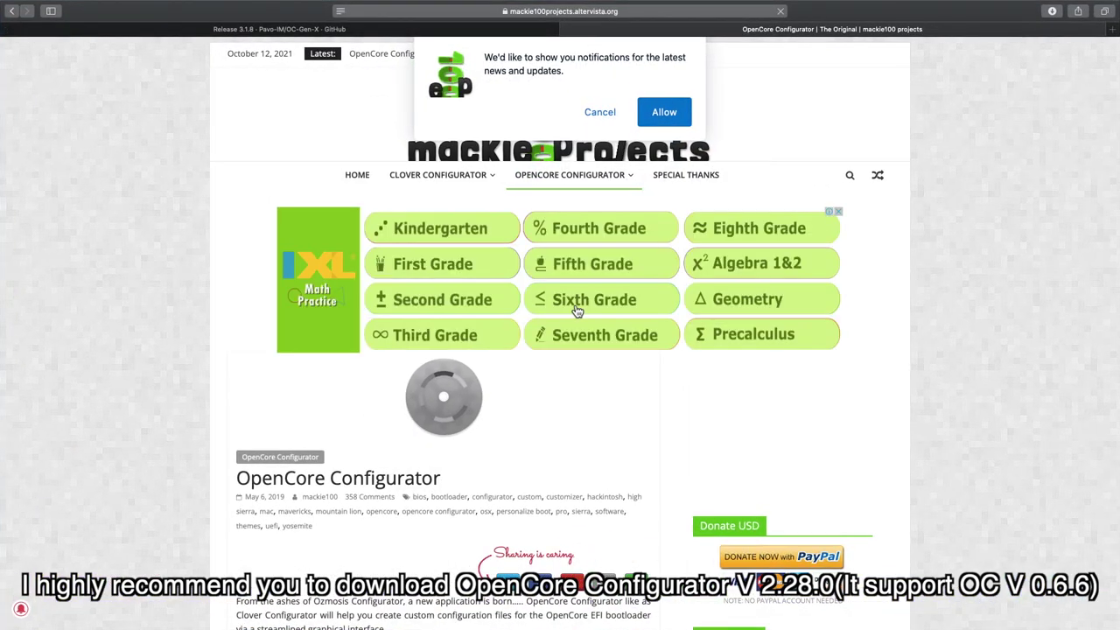
pyautogui.scroll(-10, 502, 456)
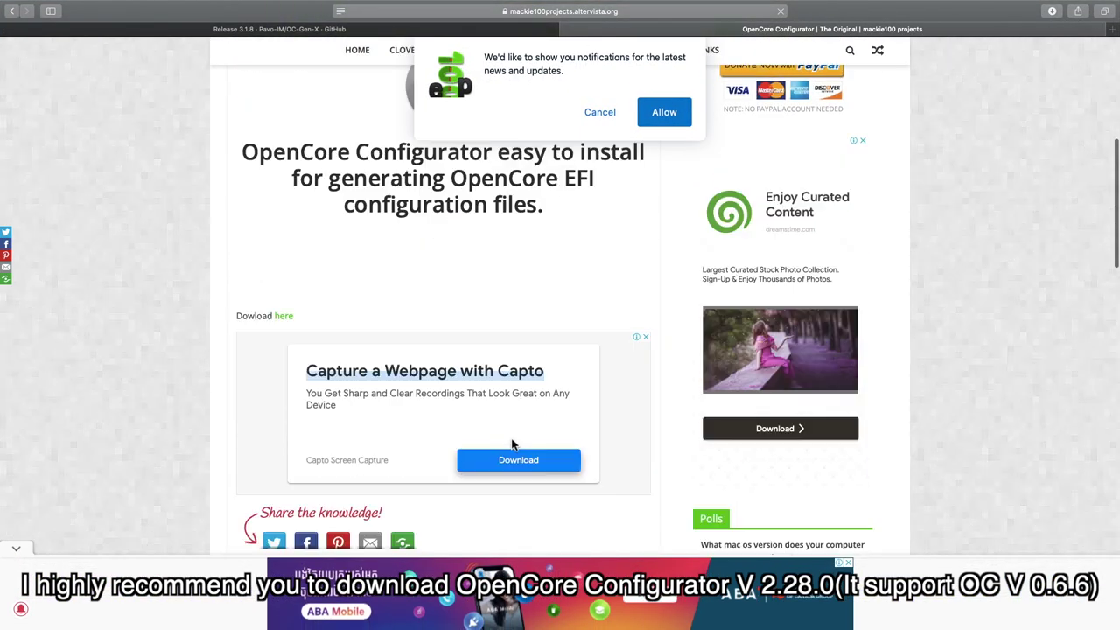
pyautogui.scroll(-5, 517, 440)
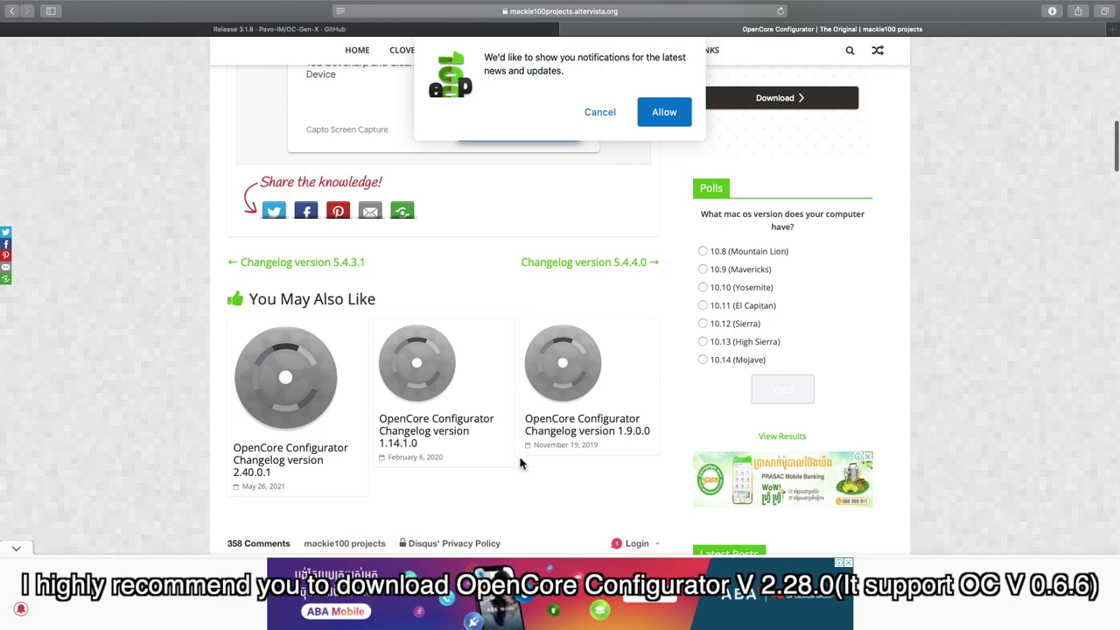
pyautogui.scroll(-1, 520, 463)
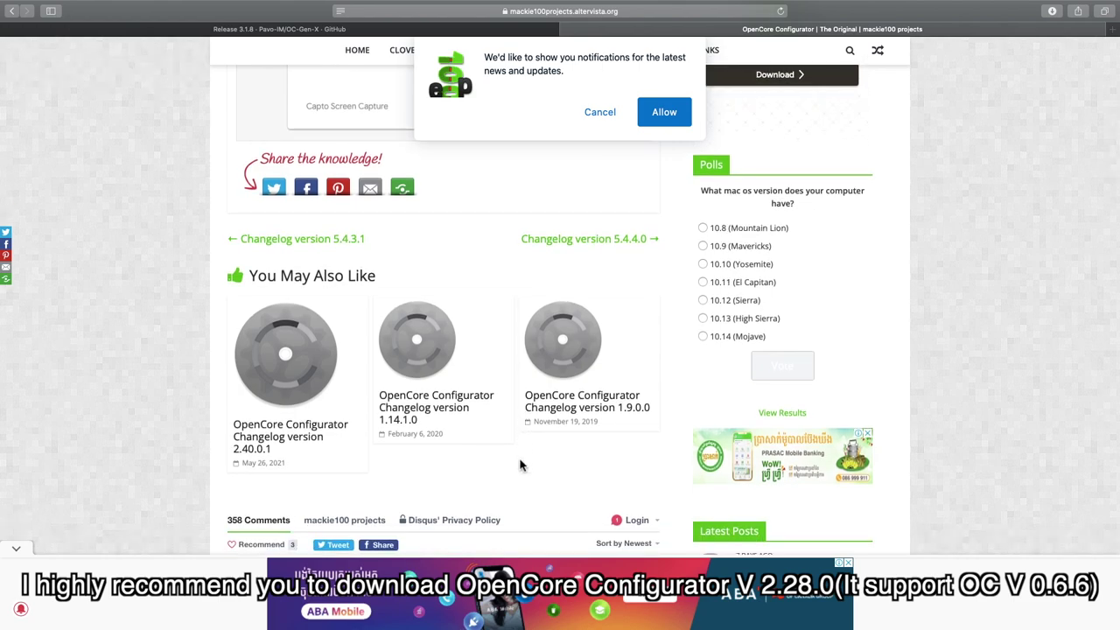
pyautogui.click(264, 451)
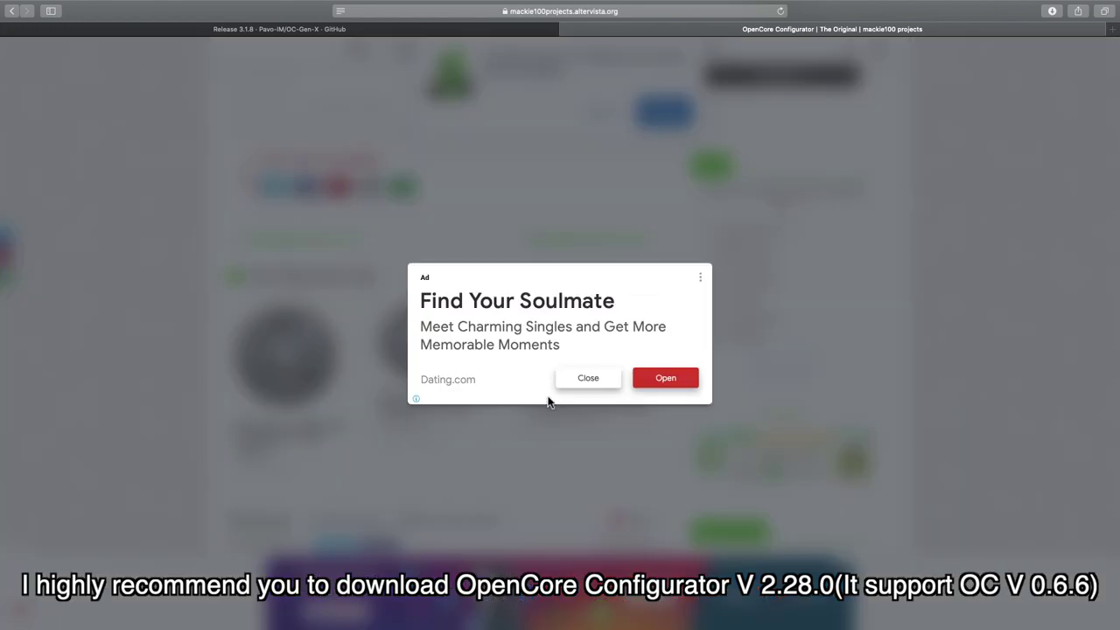
# Dismiss the pop-up ad and highlight the 'OpenCore 0.7.0 supported' line in the changelog list.
pyautogui.click(593, 385)
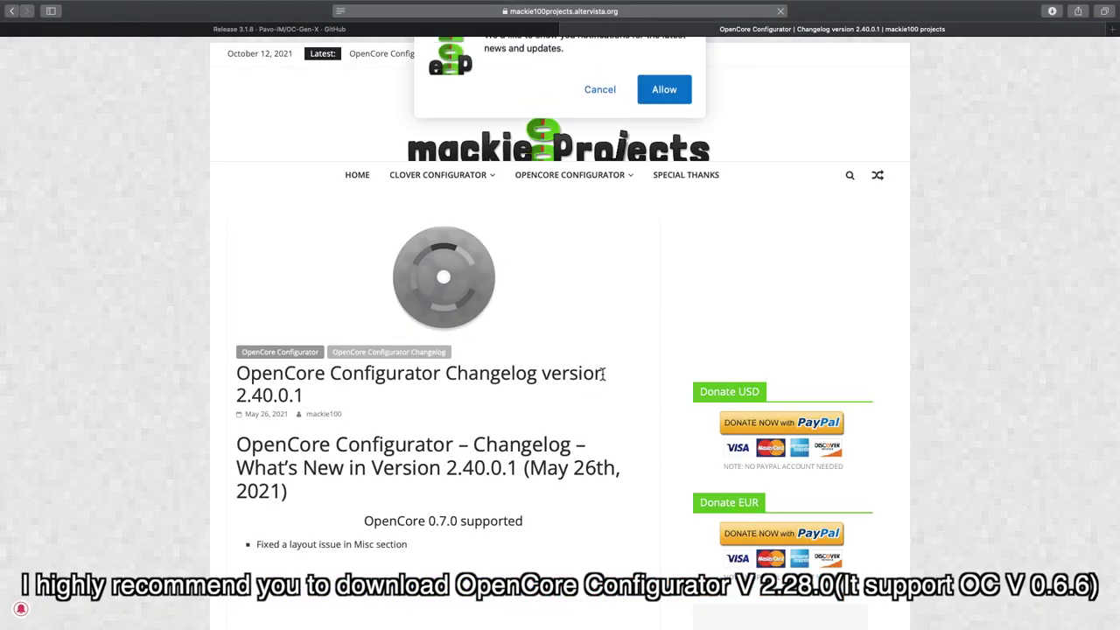
pyautogui.scroll(-2, 430, 463)
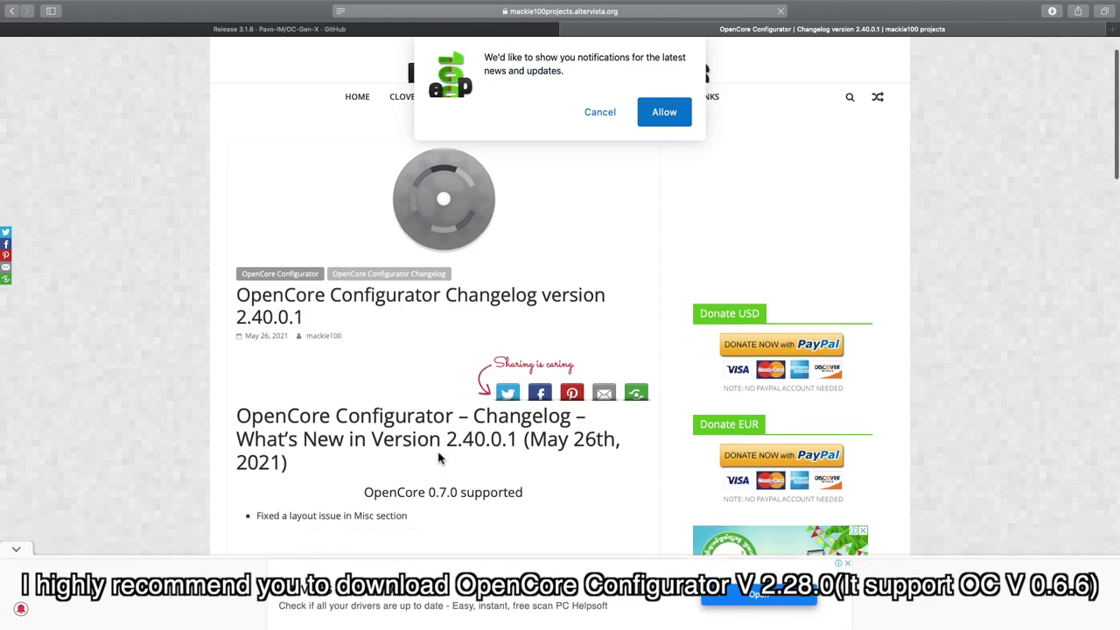
pyautogui.scroll(-1, 439, 458)
pyautogui.moveTo(365, 516); pyautogui.dragTo(528, 519)
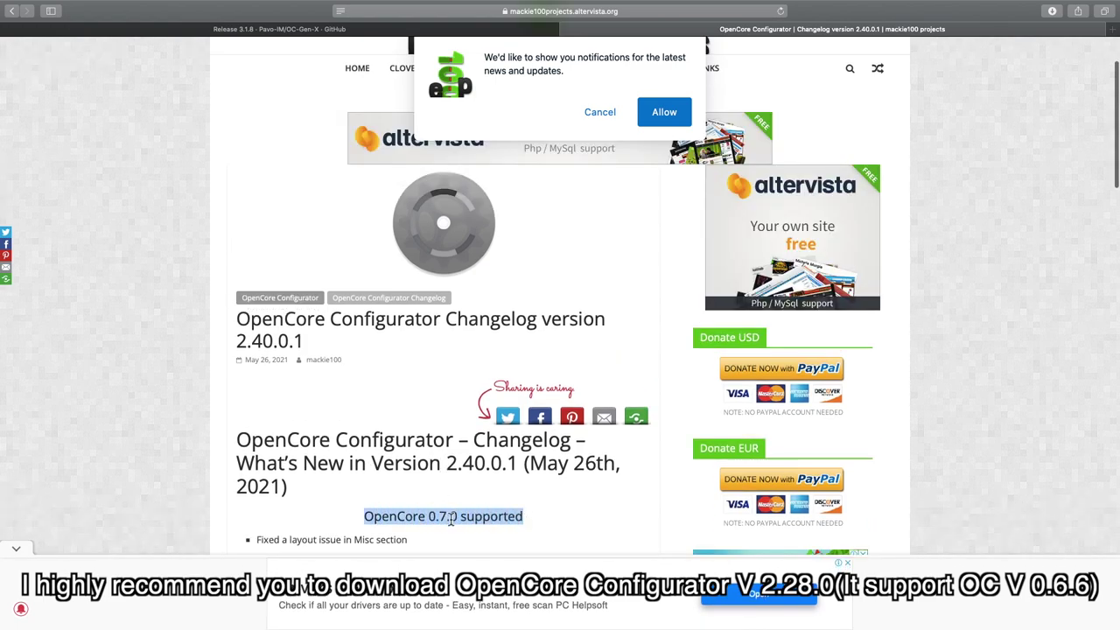
pyautogui.scroll(-10, 470, 502)
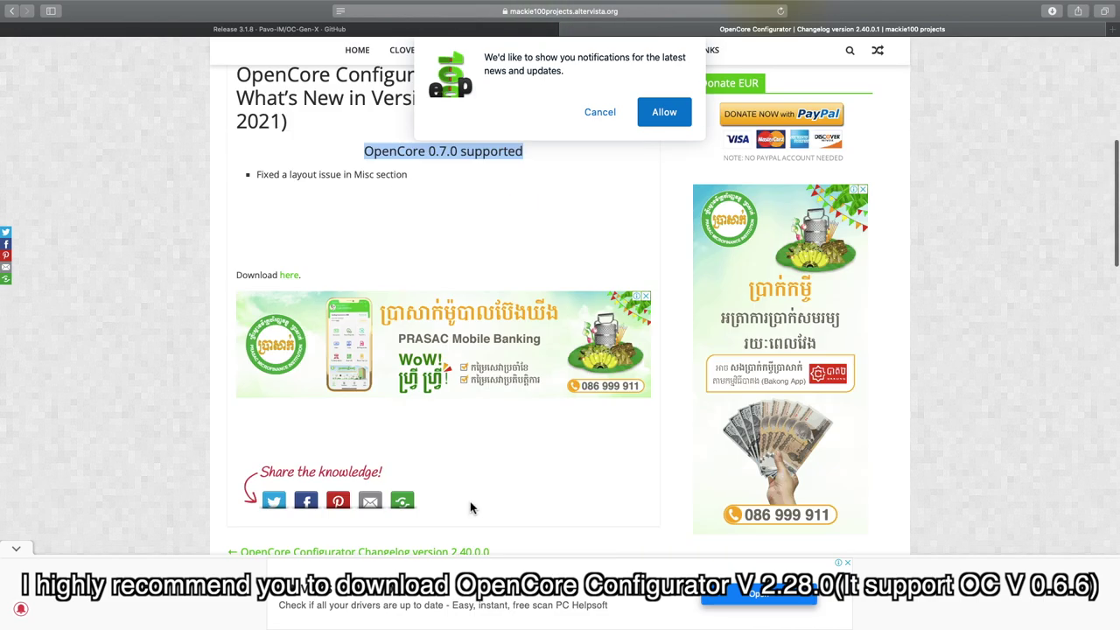
pyautogui.scroll(-3, 505, 424)
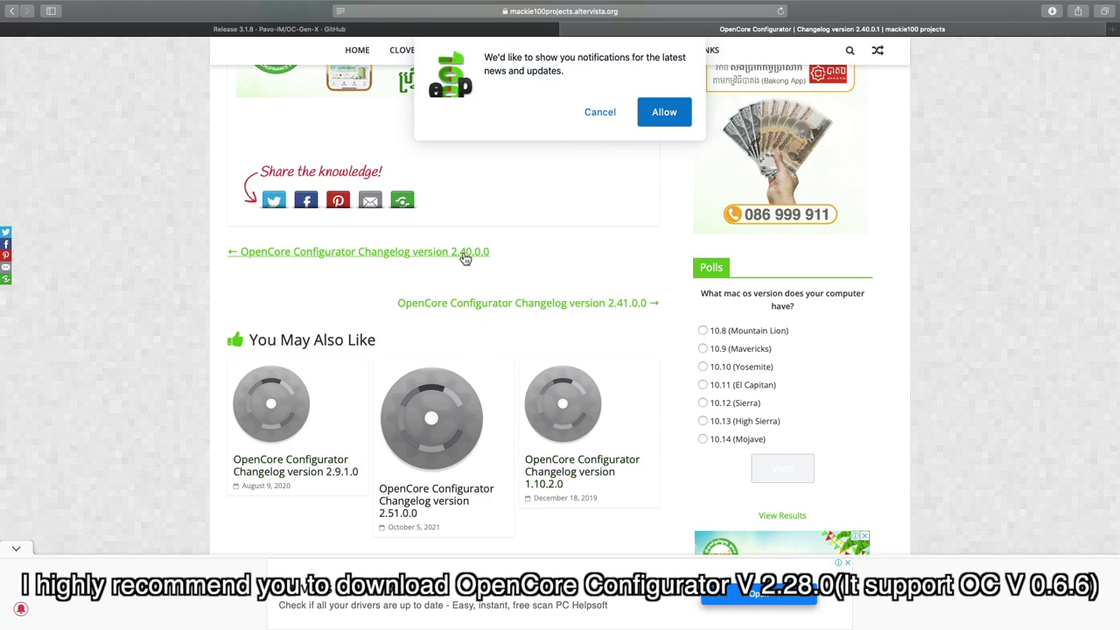
pyautogui.scroll(-10, 518, 325)
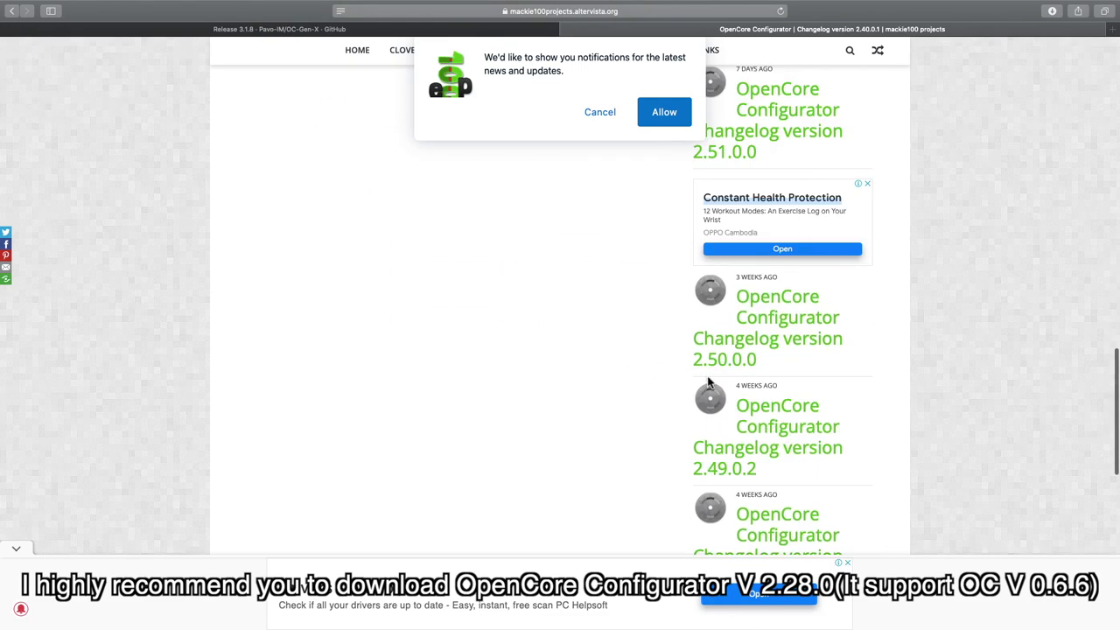
pyautogui.scroll(-5, 730, 438)
pyautogui.scroll(10, 619, 395)
pyautogui.scroll(6, 525, 319)
# Look through the Changelog 2.40.0.0 and 2.39.0.0 posts.
pyautogui.click(383, 496)
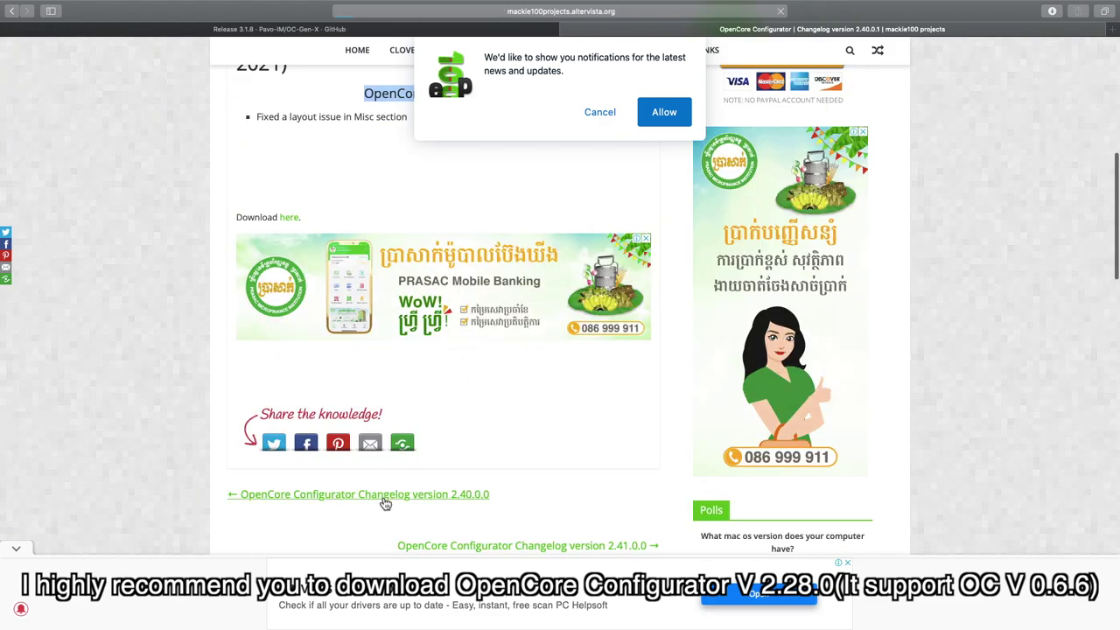
pyautogui.scroll(-3, 612, 367)
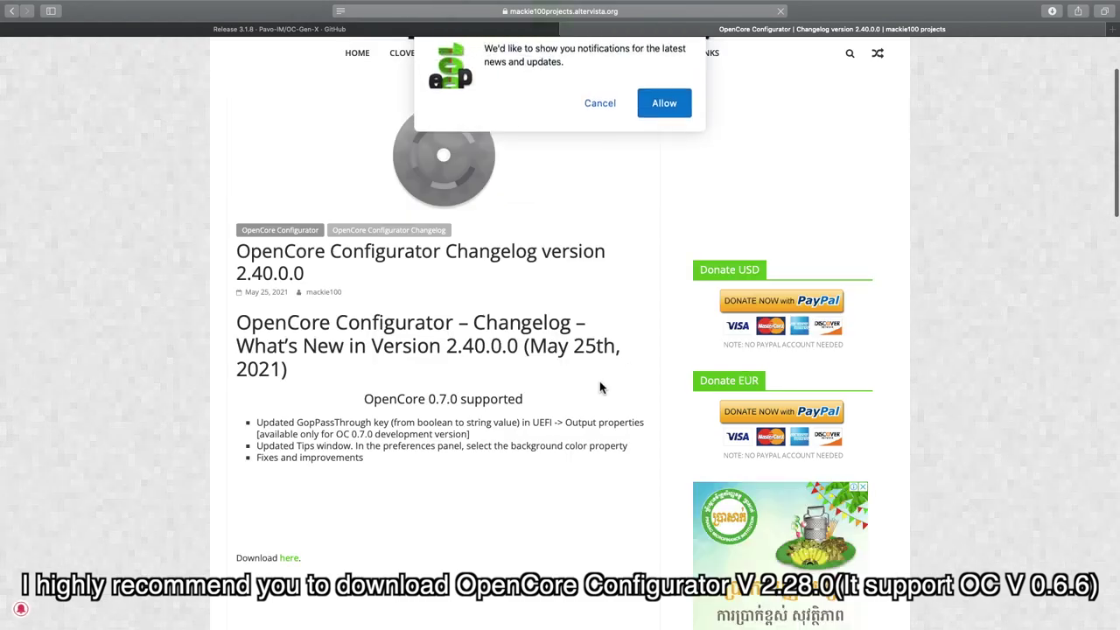
pyautogui.scroll(-5, 560, 394)
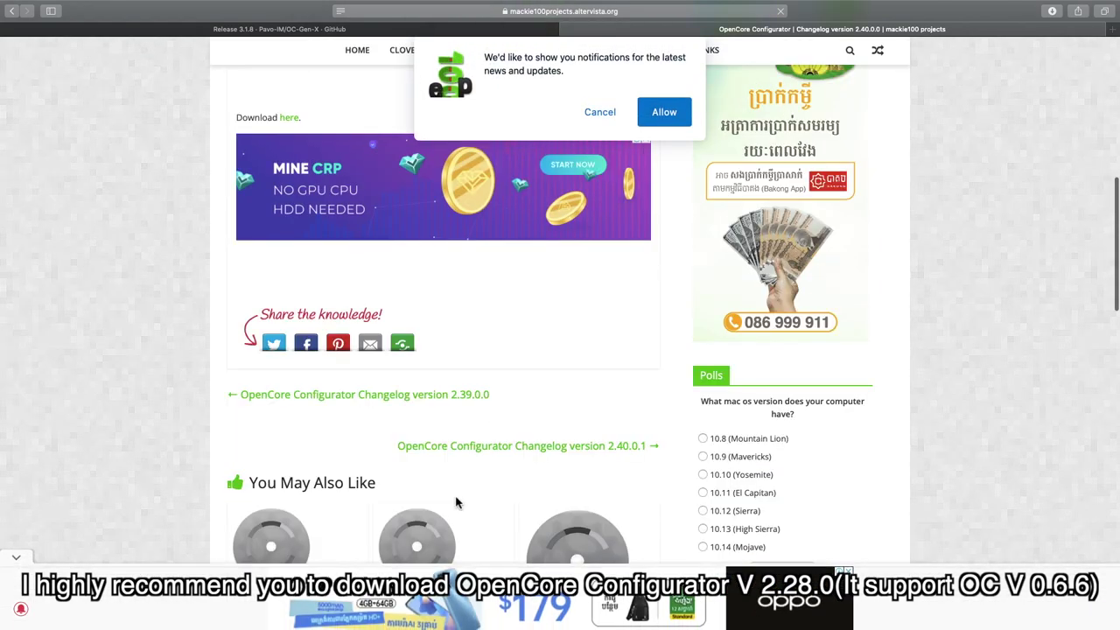
pyautogui.scroll(-3, 483, 495)
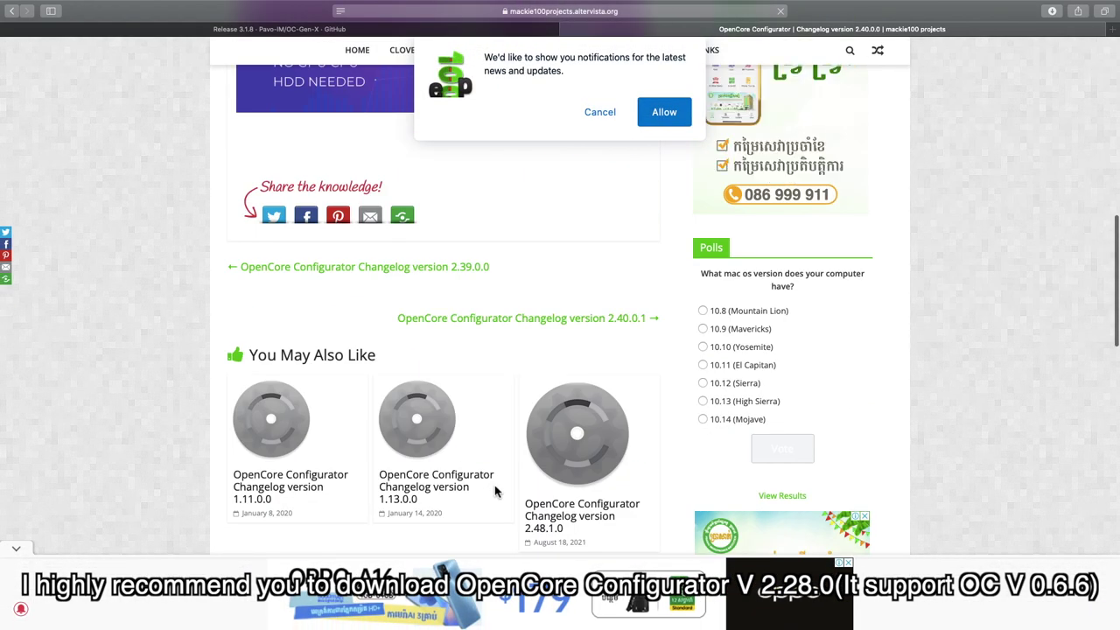
pyautogui.click(449, 272)
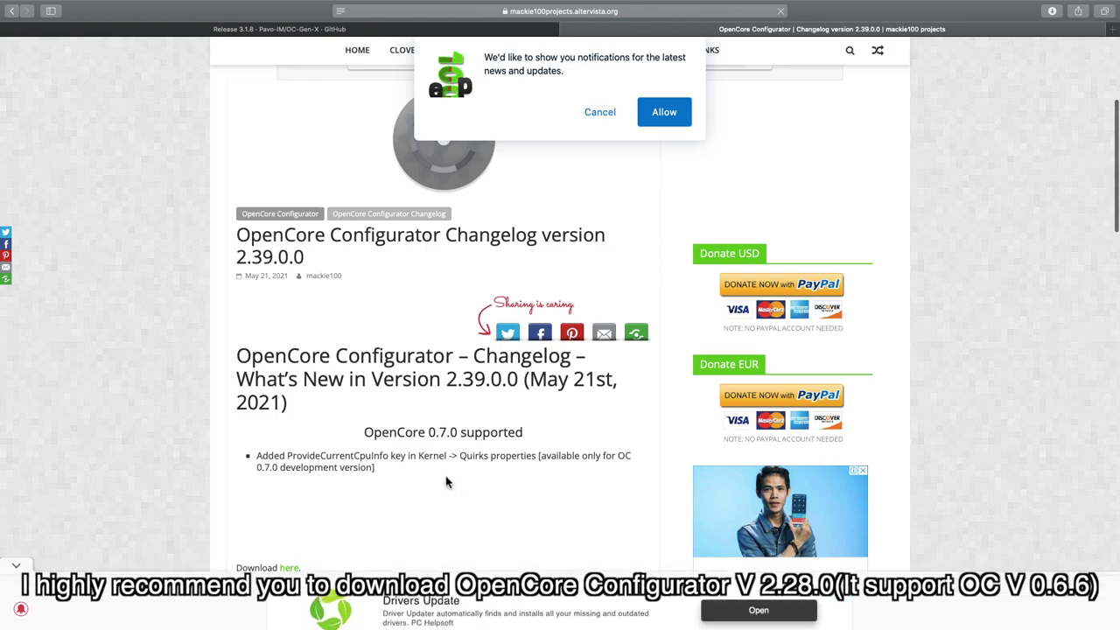
pyautogui.scroll(-10, 447, 442)
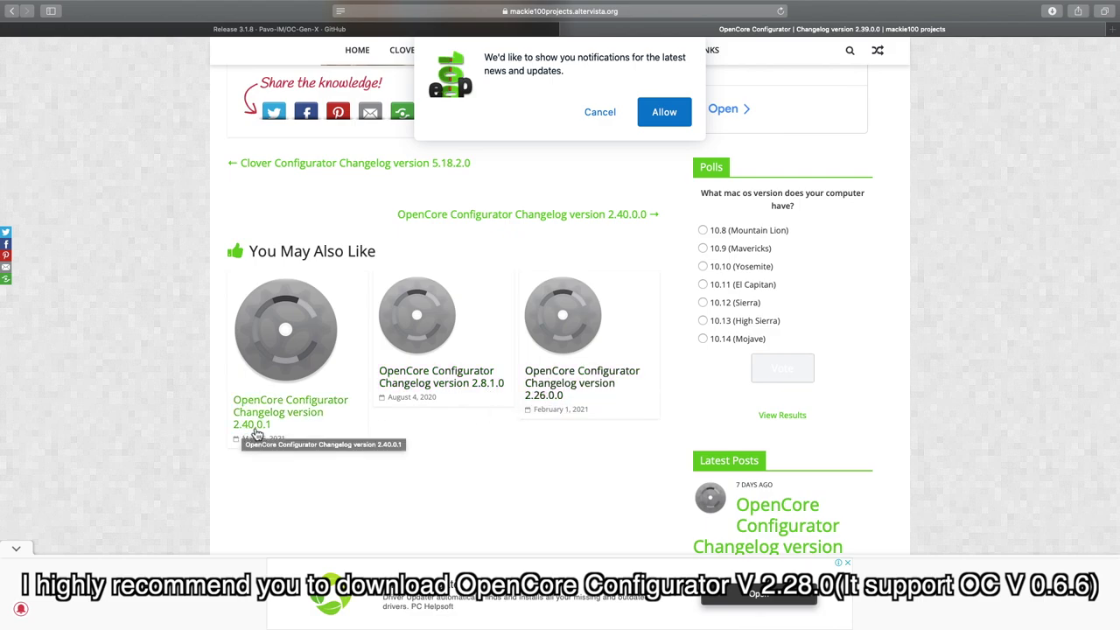
# Open the 2.26.0.0 changelog, highlight its OpenCore 0.6.6 support, and follow the download link.
pyautogui.click(560, 396)
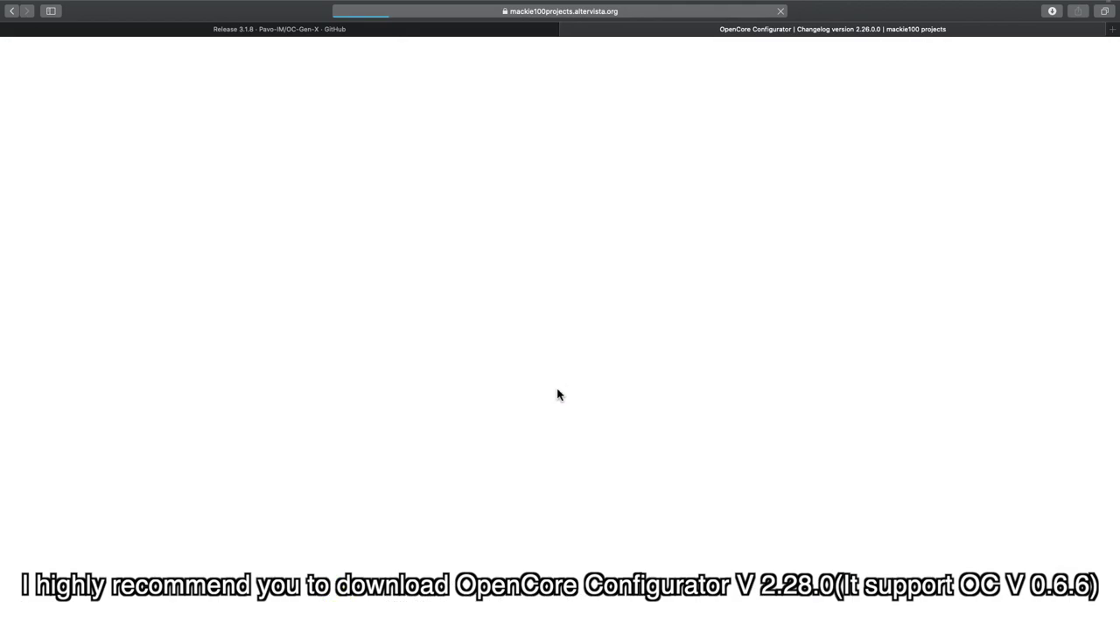
pyautogui.scroll(-5, 543, 415)
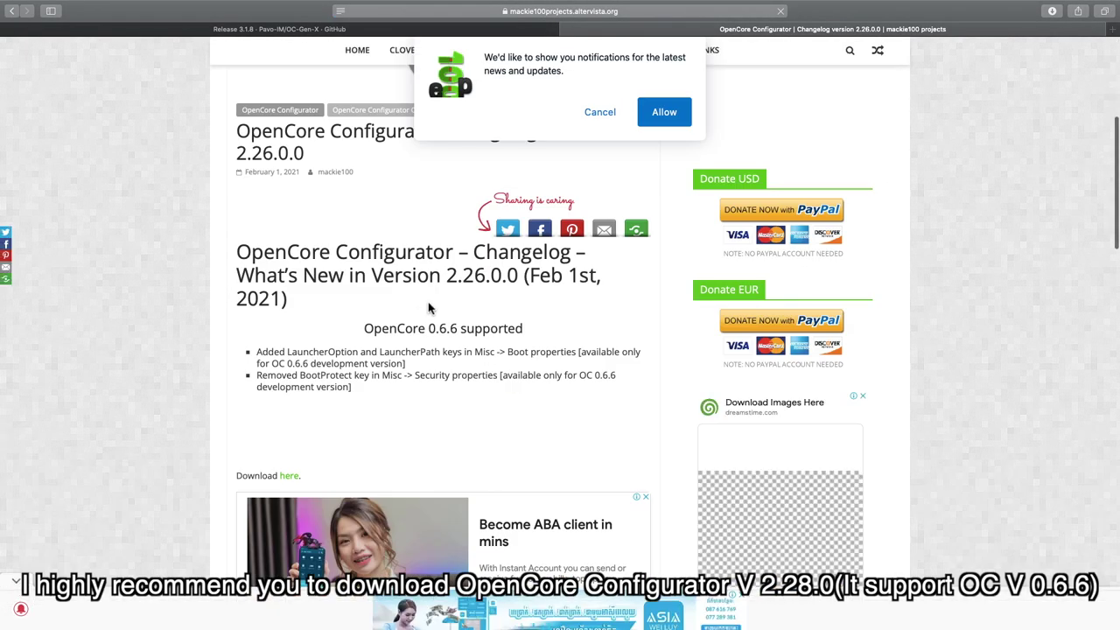
pyautogui.moveTo(368, 329); pyautogui.dragTo(545, 329)
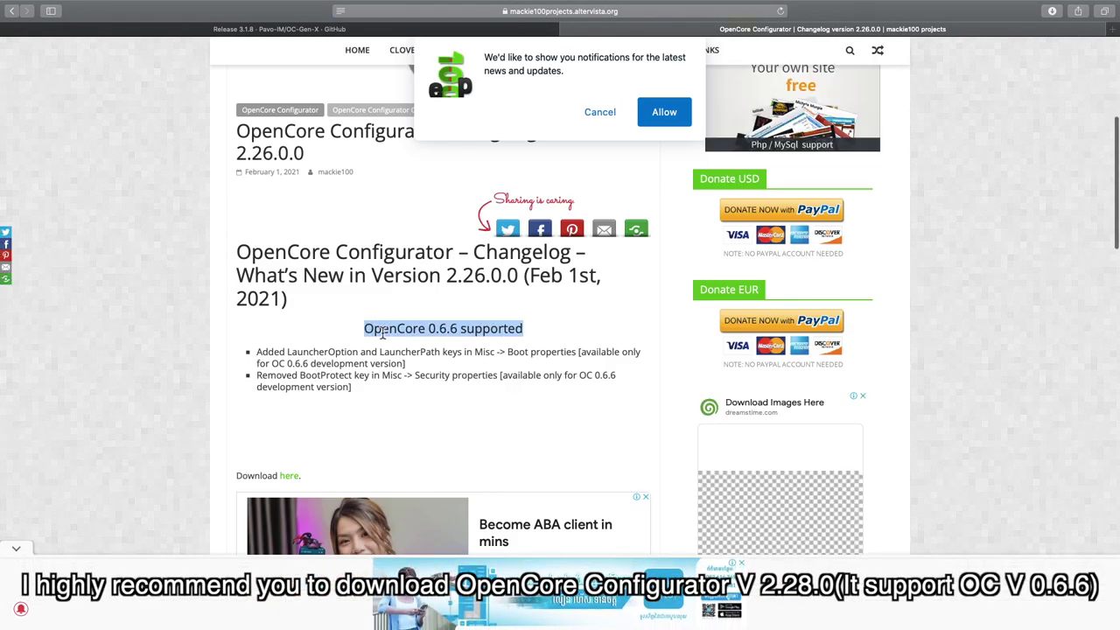
pyautogui.click(289, 477)
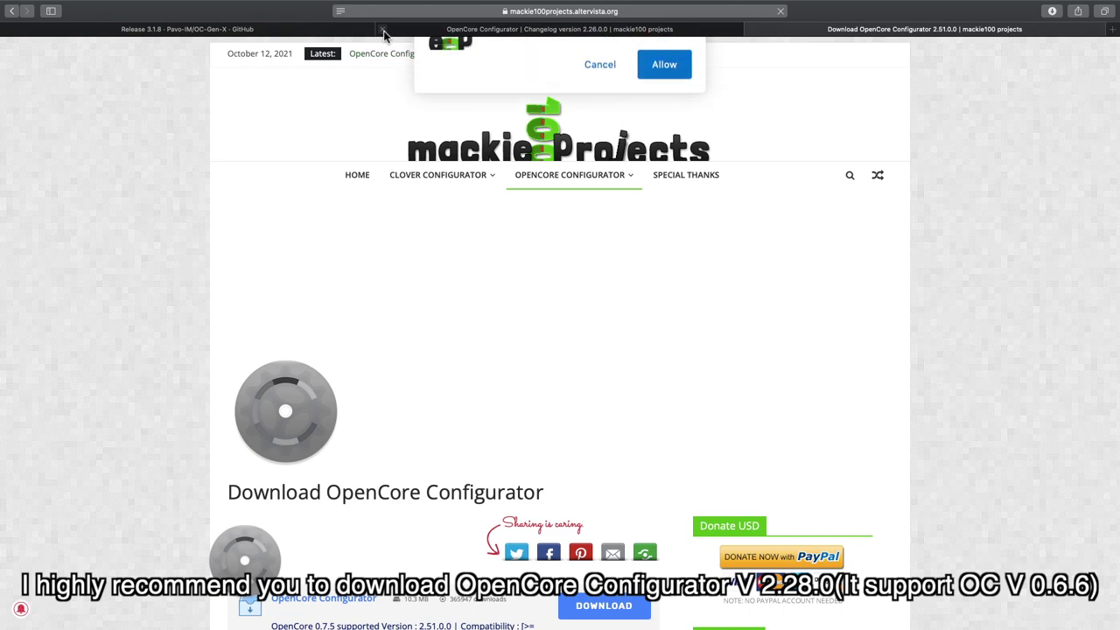
# Scroll down to the Old Versions list and highlight the 2.29.1.0 download count.
pyautogui.scroll(-10, 483, 347)
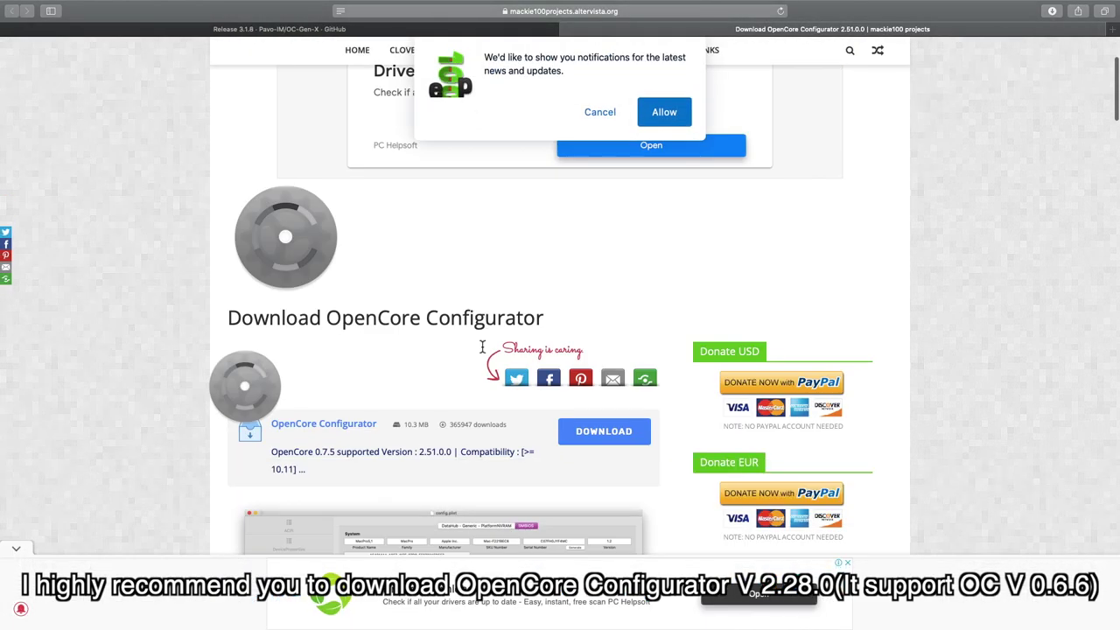
pyautogui.scroll(-3, 484, 352)
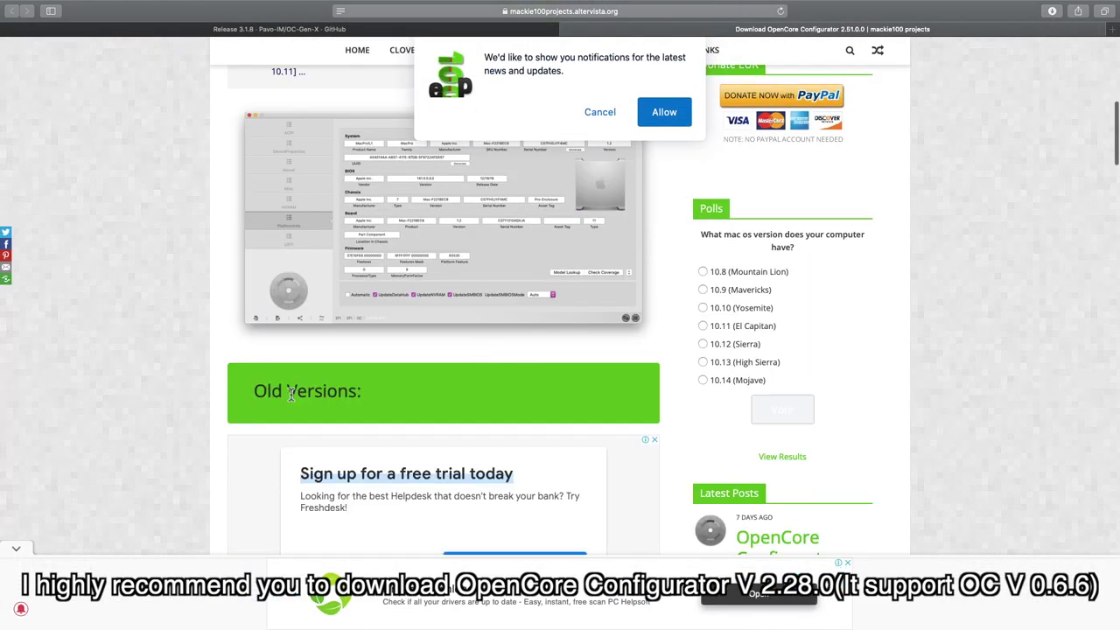
pyautogui.scroll(-10, 291, 393)
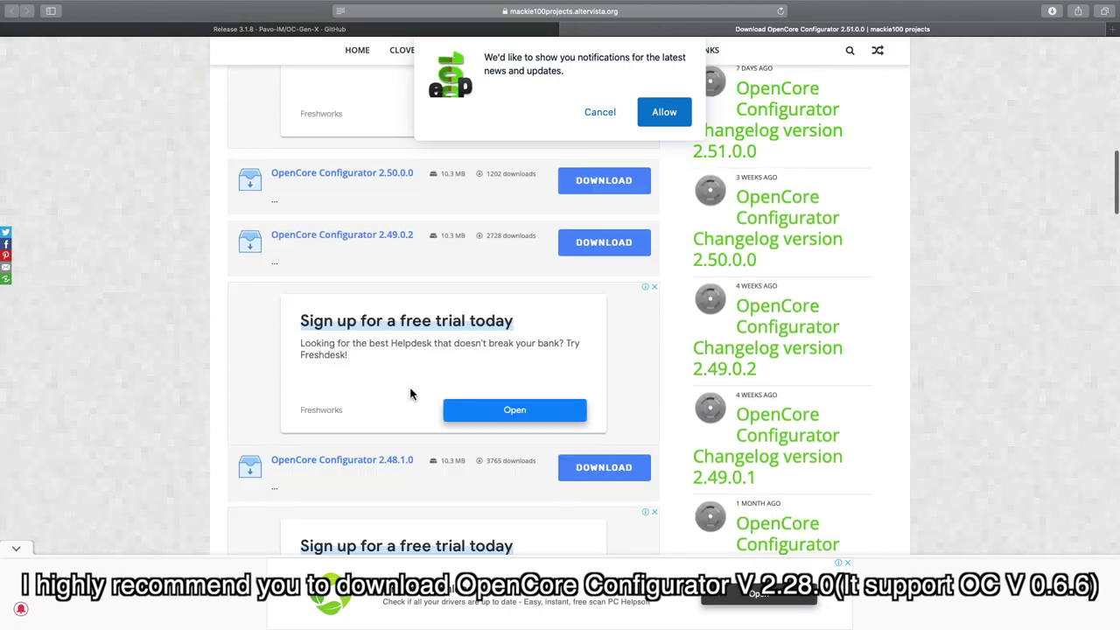
pyautogui.scroll(-6, 410, 394)
pyautogui.scroll(-13, 415, 407)
pyautogui.scroll(-17, 418, 406)
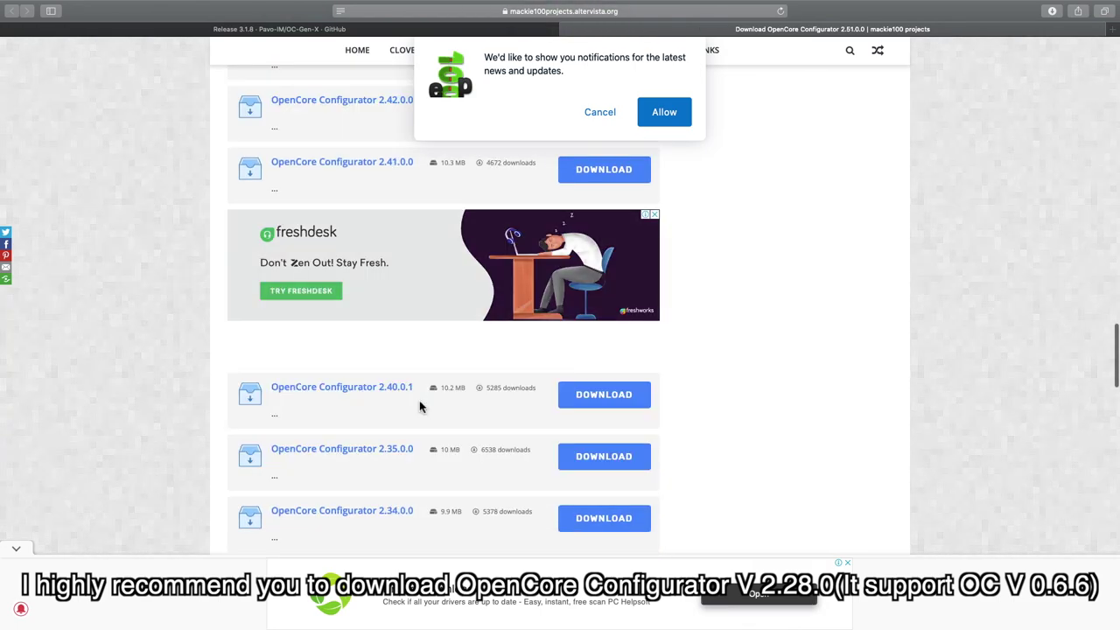
pyautogui.scroll(-7, 419, 406)
pyautogui.scroll(-4, 419, 405)
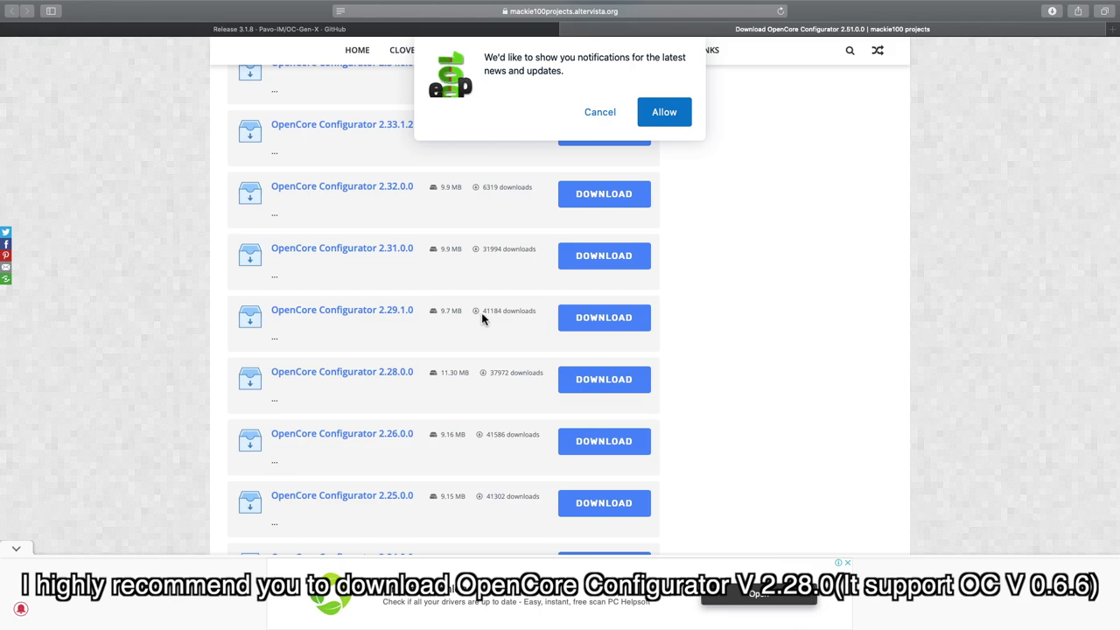
pyautogui.moveTo(481, 316); pyautogui.dragTo(513, 317)
# Start the OCC.zip download from the OpenCore Configurator 2.29.1.0 page and check its progress.
pyautogui.click(393, 314)
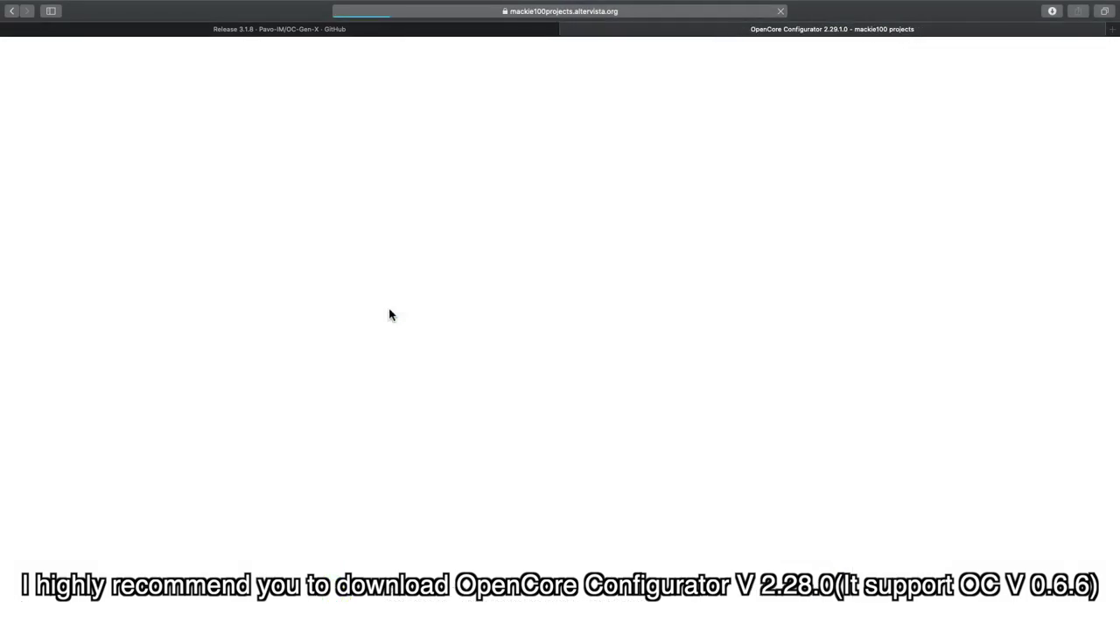
pyautogui.scroll(-2, 500, 375)
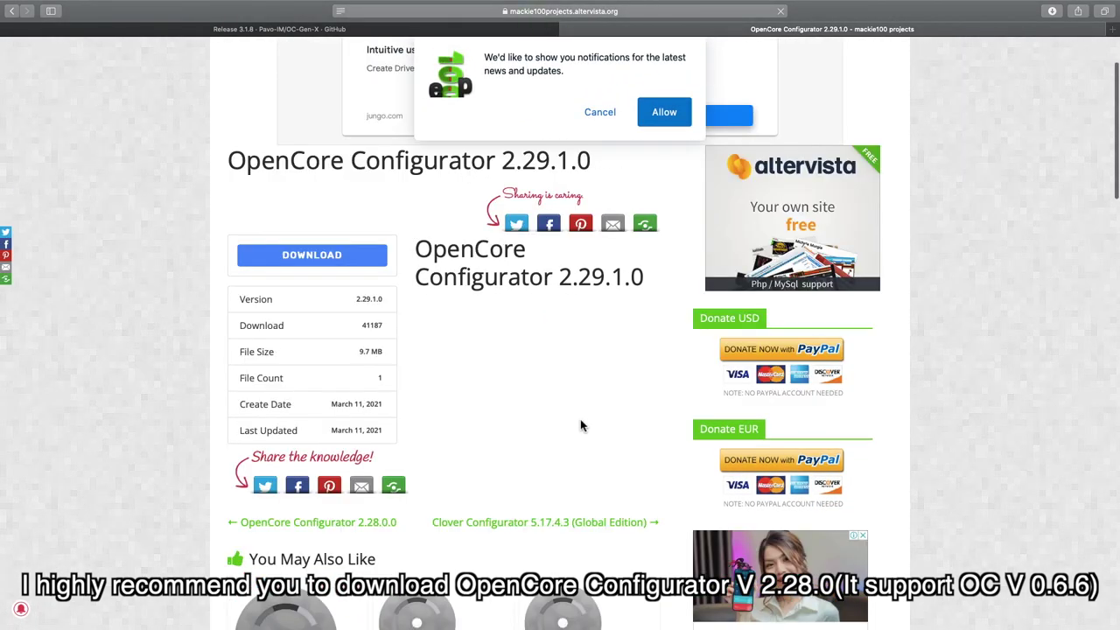
pyautogui.scroll(-4, 418, 401)
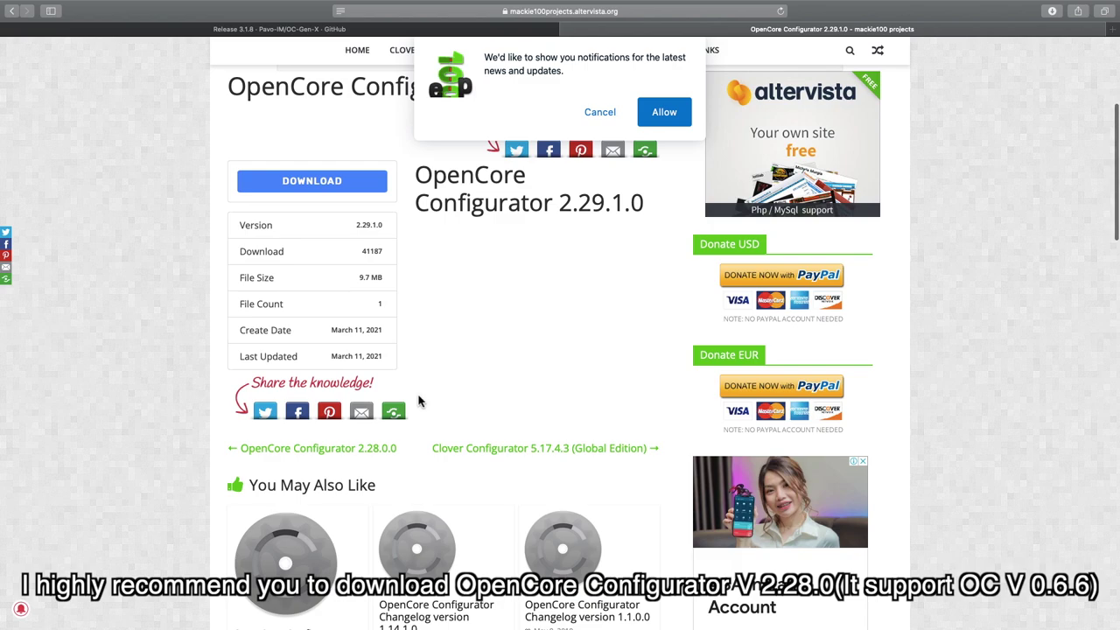
pyautogui.scroll(-2, 419, 401)
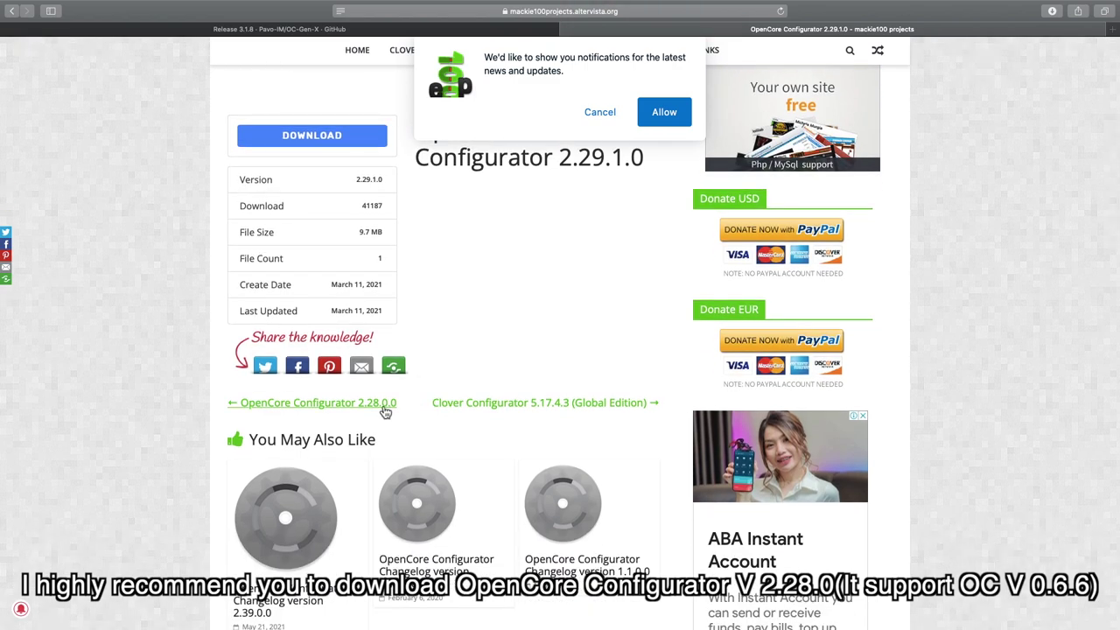
pyautogui.scroll(5, 411, 361)
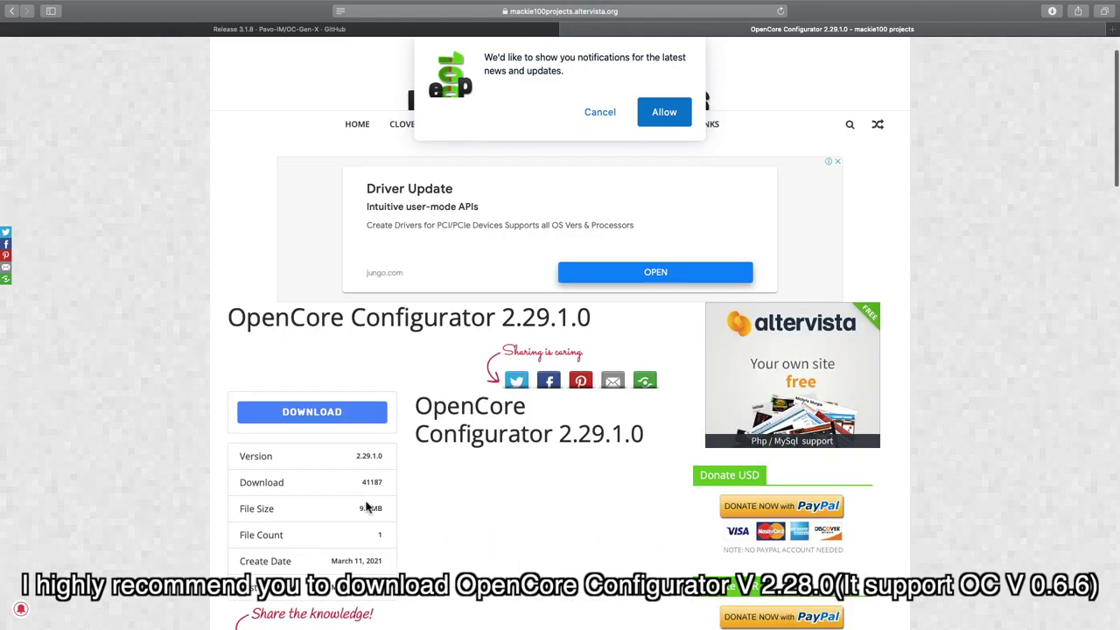
pyautogui.click(340, 421)
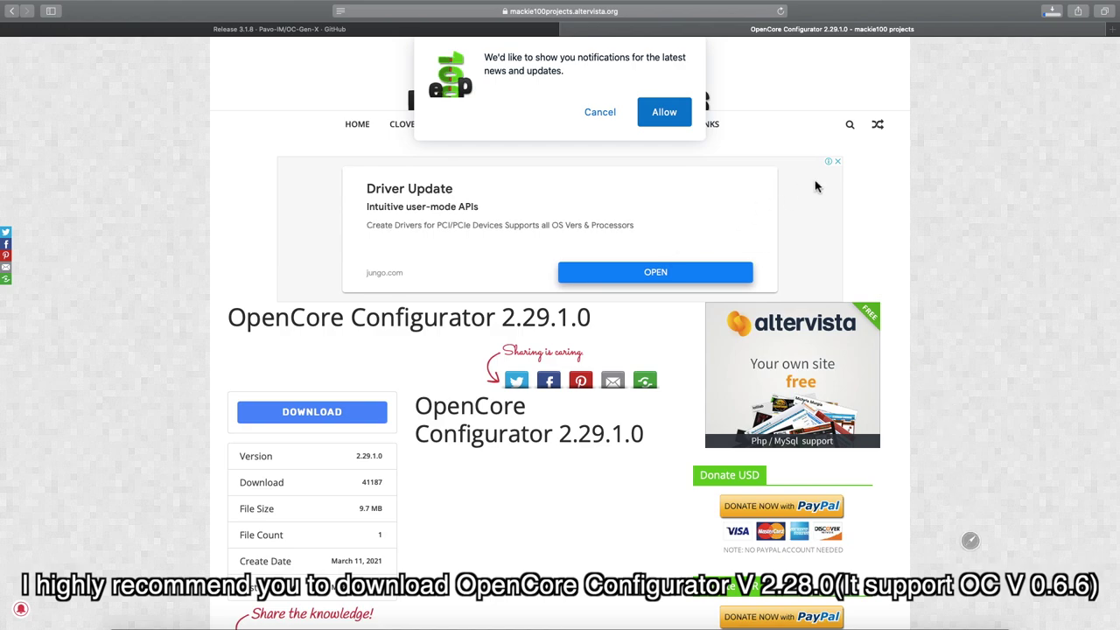
pyautogui.click(1052, 11)
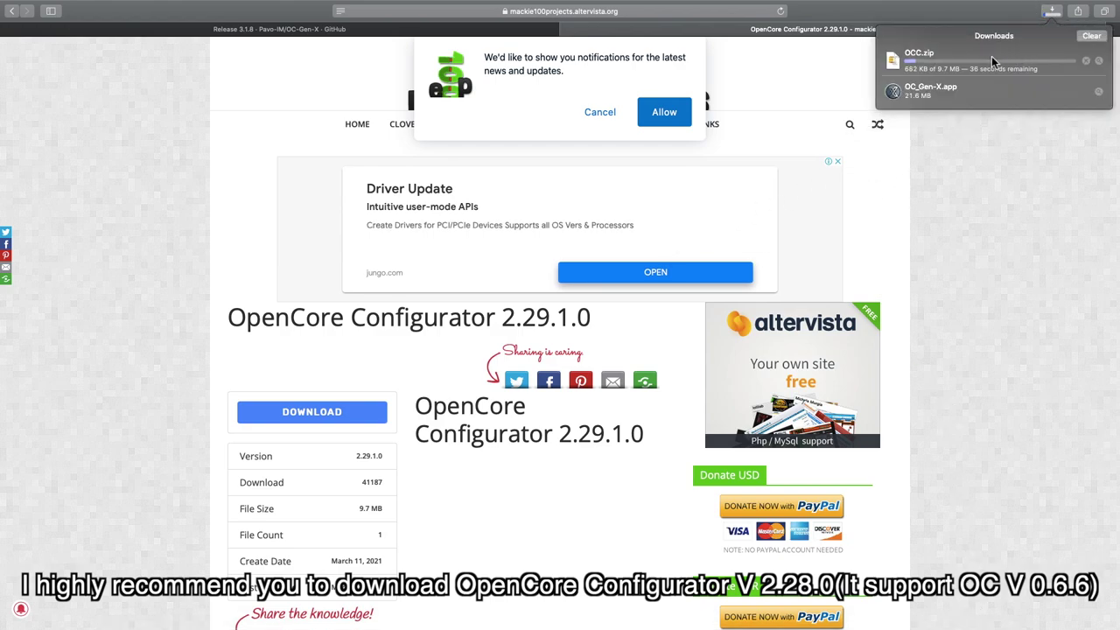
pyautogui.moveTo(175, 3)
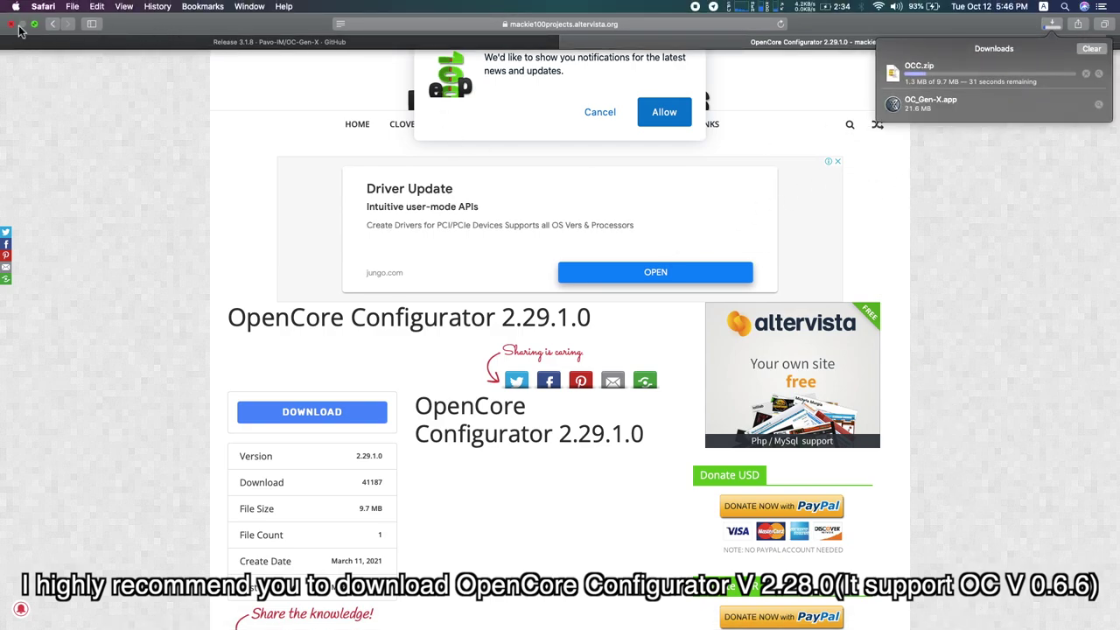
# Exit full screen and move OC_Gen-X.app from Downloads to the top centre of the desktop.
pyautogui.click(34, 24)
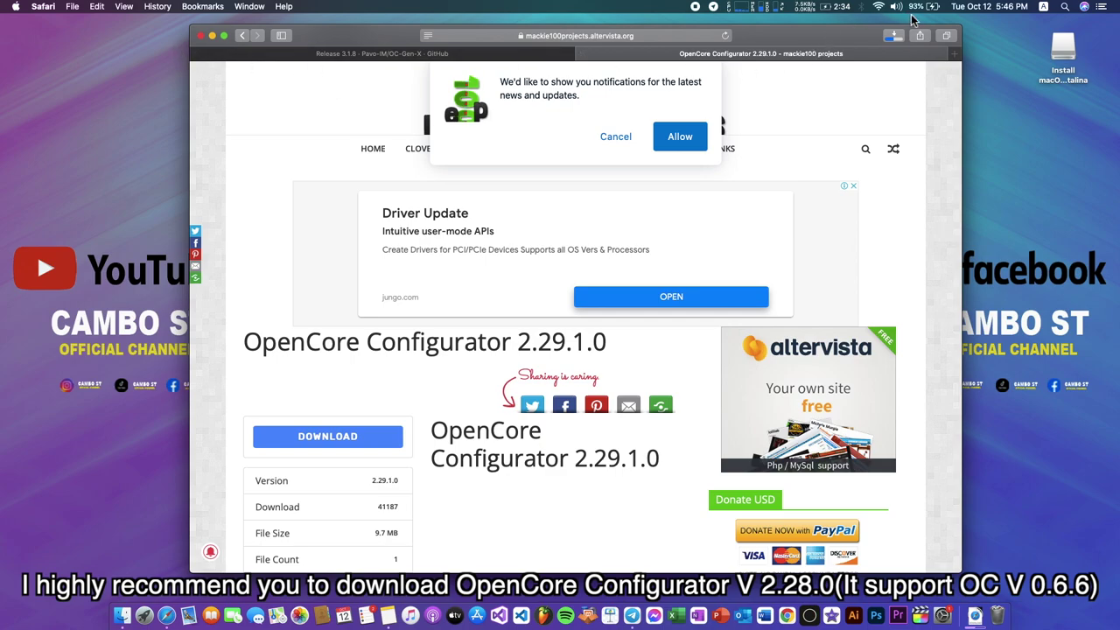
pyautogui.click(897, 35)
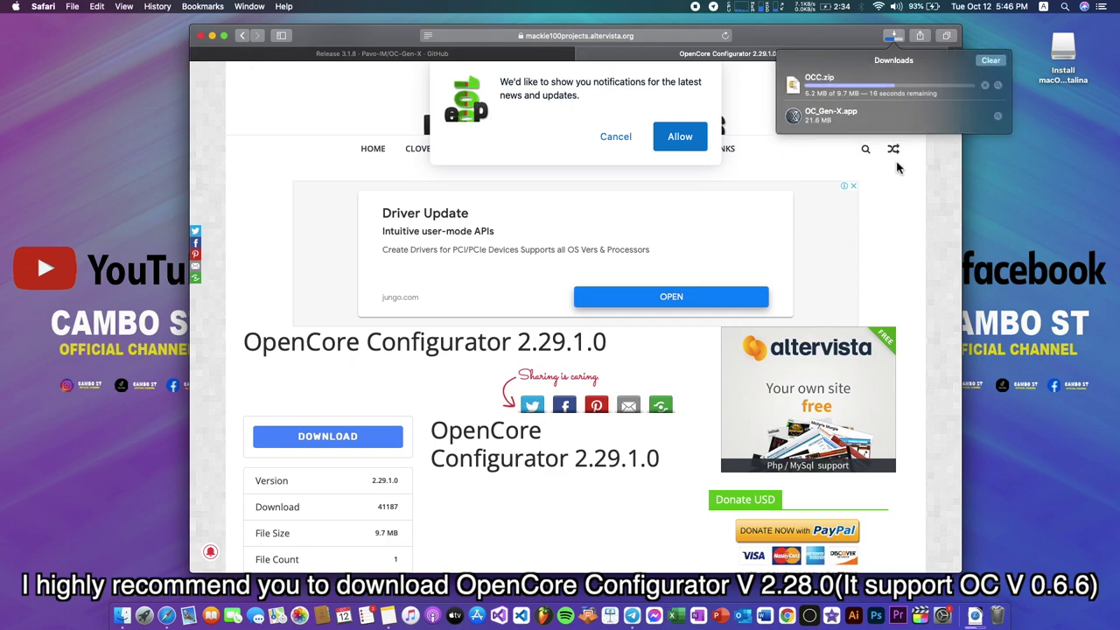
pyautogui.click(974, 614)
pyautogui.moveTo(1005, 502); pyautogui.dragTo(1048, 180)
pyautogui.click(976, 604)
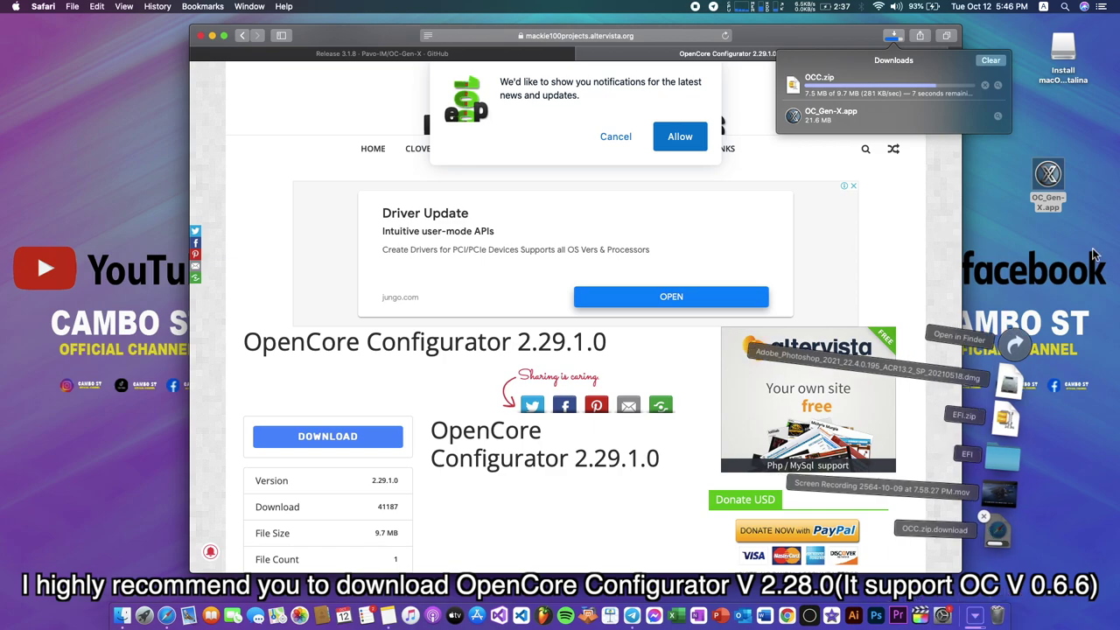
pyautogui.click(1055, 200)
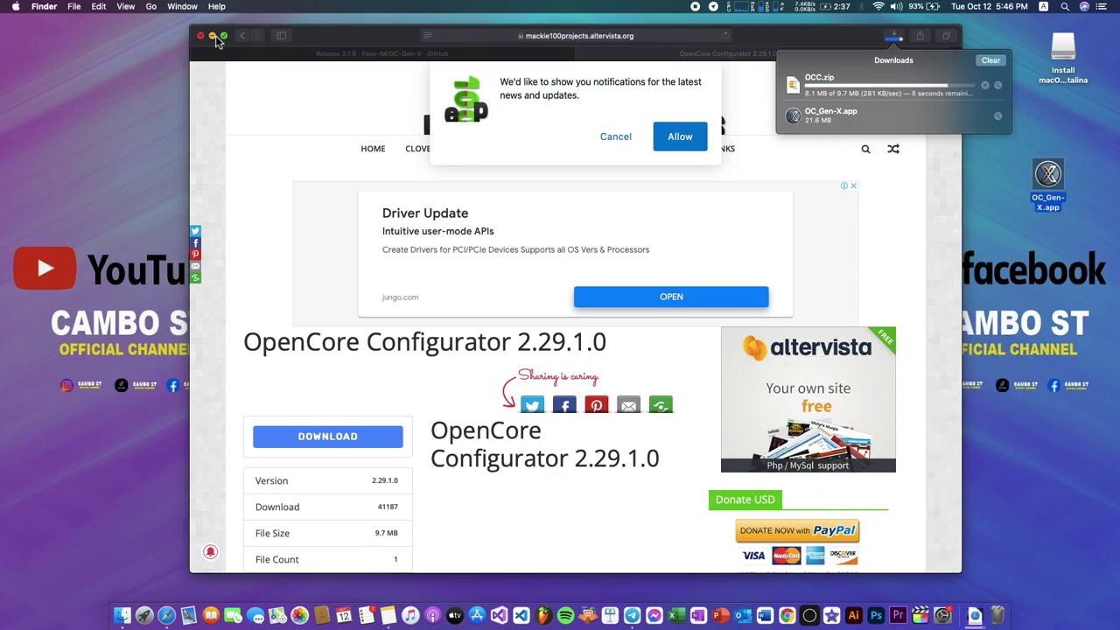
pyautogui.click(213, 35)
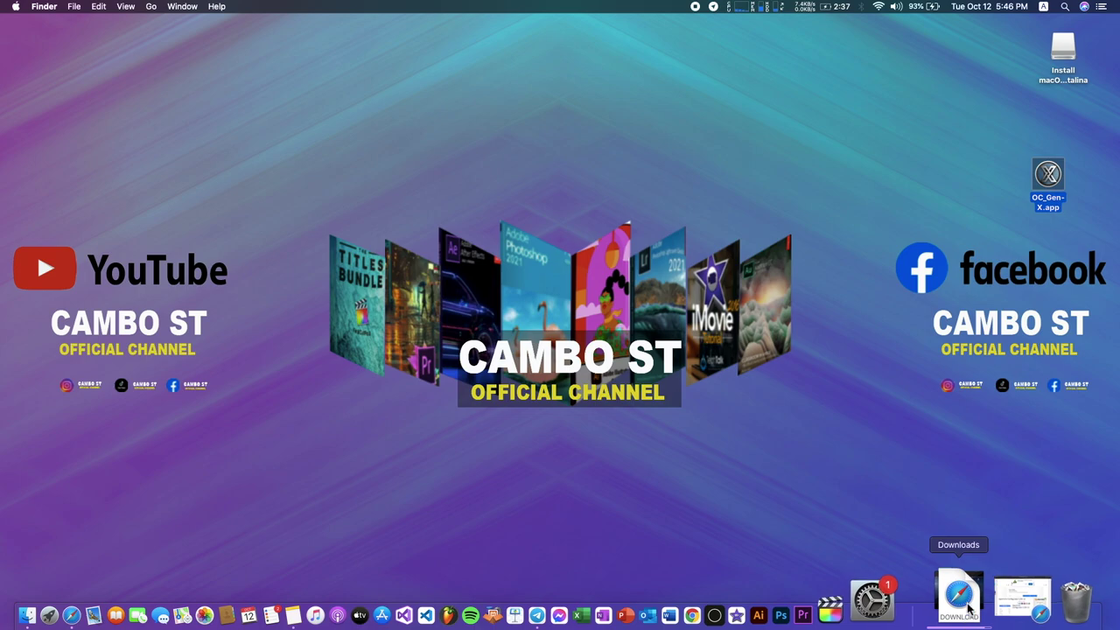
pyautogui.moveTo(1055, 181); pyautogui.dragTo(715, 64)
# Place OpenCore Configurator.app beside OC_Gen-X on the desktop and restore Safari.
pyautogui.click(962, 615)
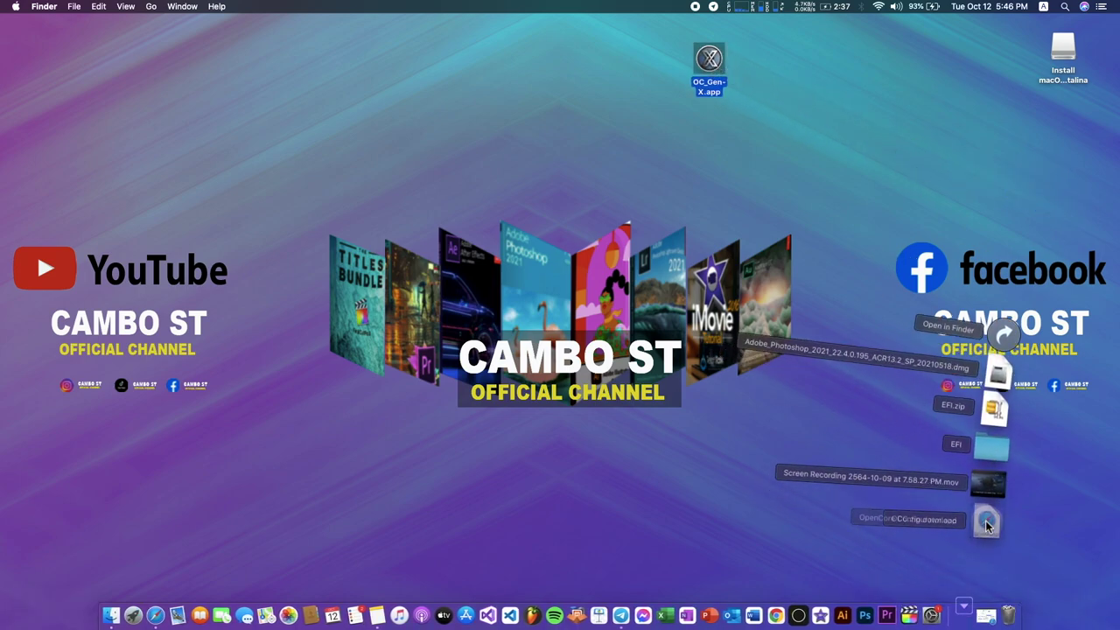
pyautogui.moveTo(962, 521); pyautogui.dragTo(783, 63)
pyautogui.click(806, 157)
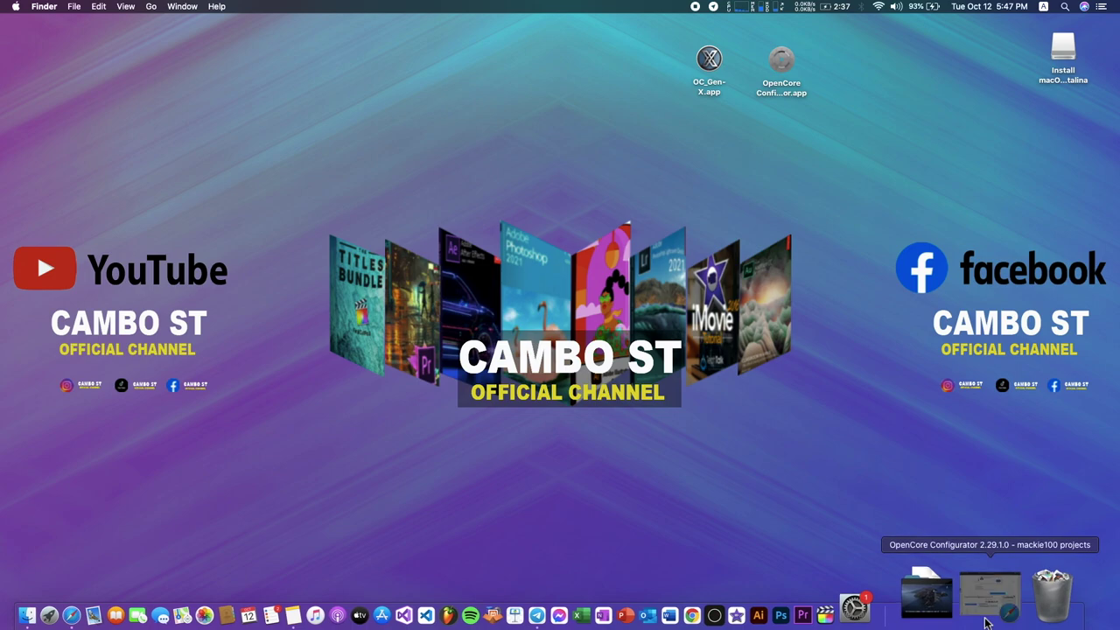
pyautogui.click(983, 612)
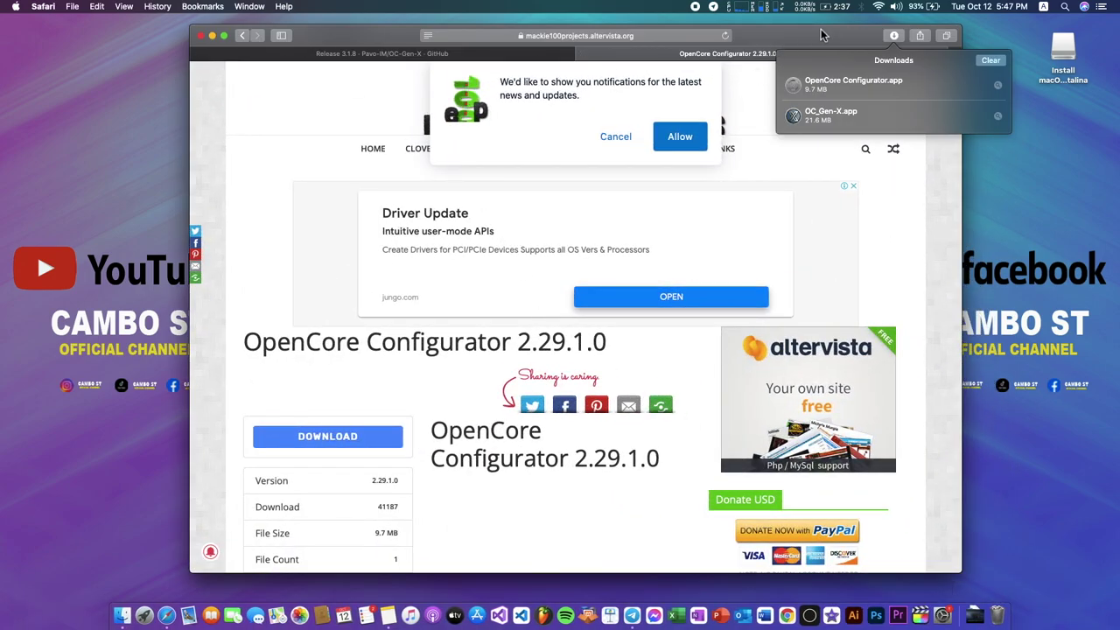
# Close the old OpenCore Configurator and GitHub tabs, go to Google, and shift the window left.
pyautogui.click(585, 53)
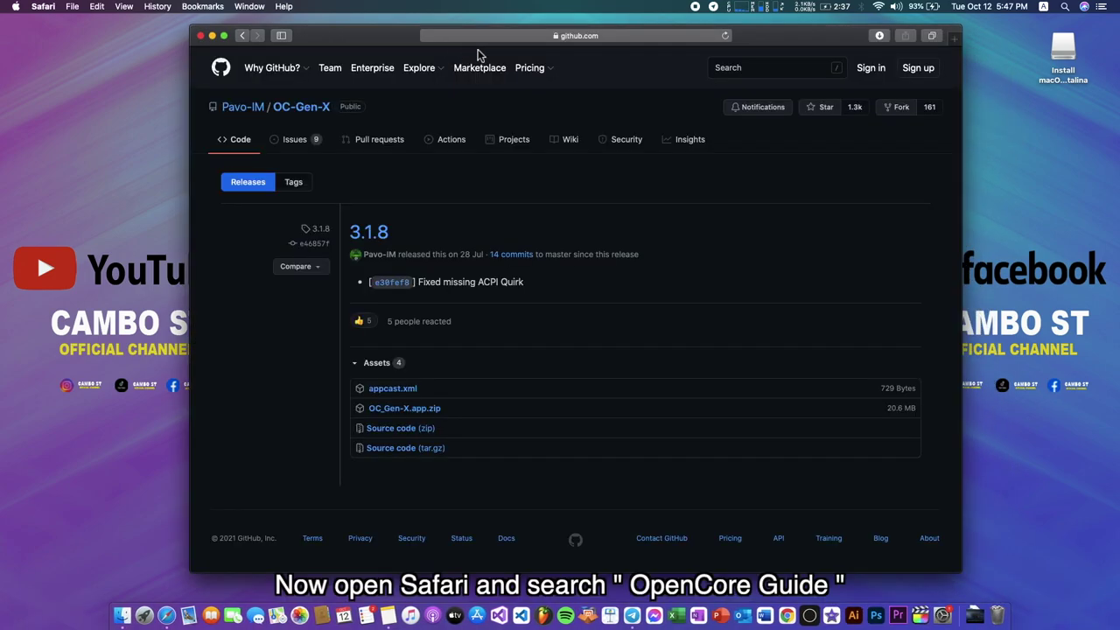
pyautogui.click(954, 39)
pyautogui.click(198, 54)
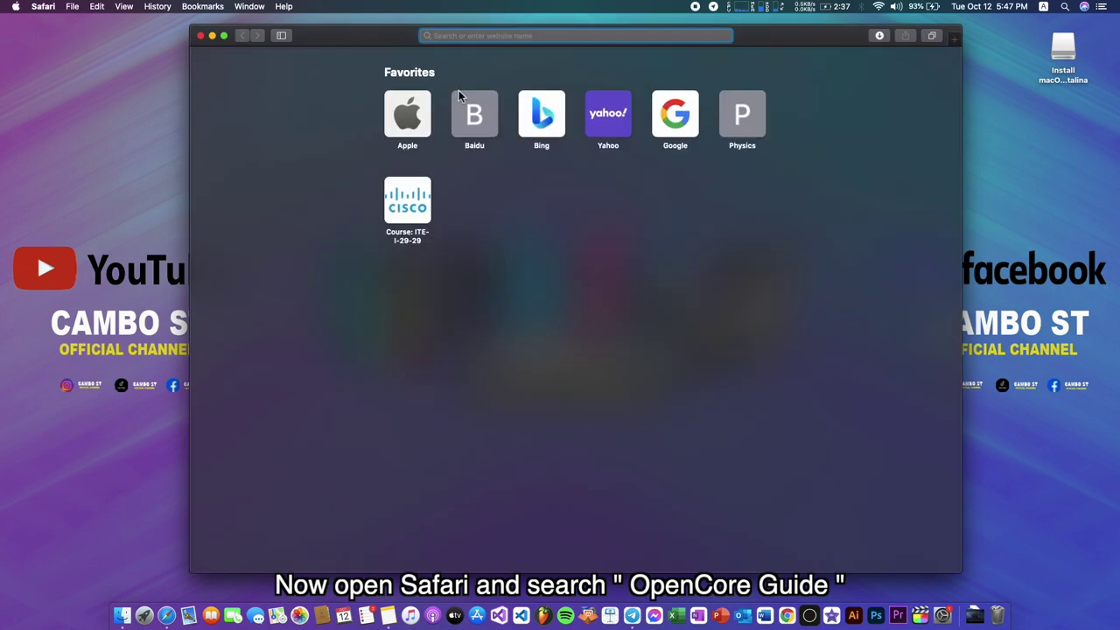
pyautogui.click(672, 114)
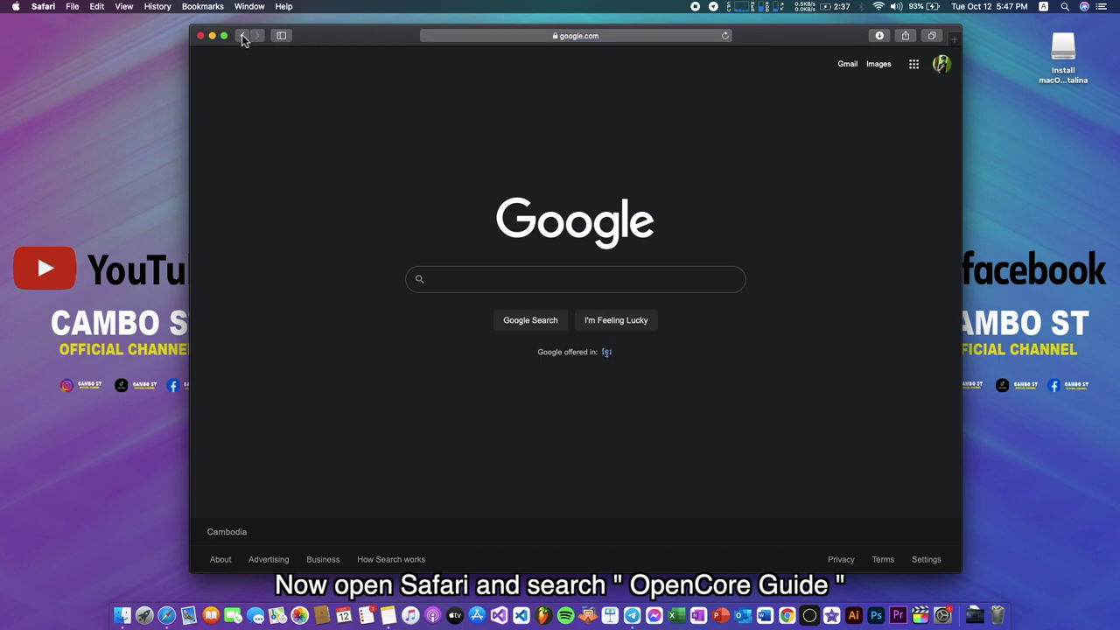
pyautogui.moveTo(369, 33); pyautogui.dragTo(196, 21)
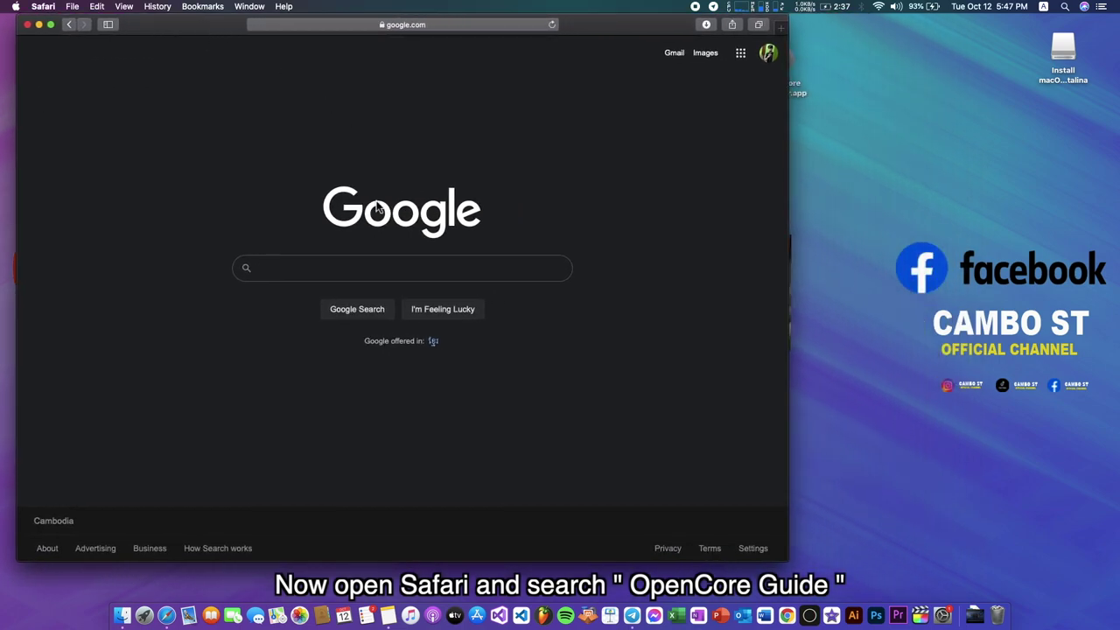
# Search Google for 'opencore guide'.
pyautogui.click(354, 266)
pyautogui.write('o')
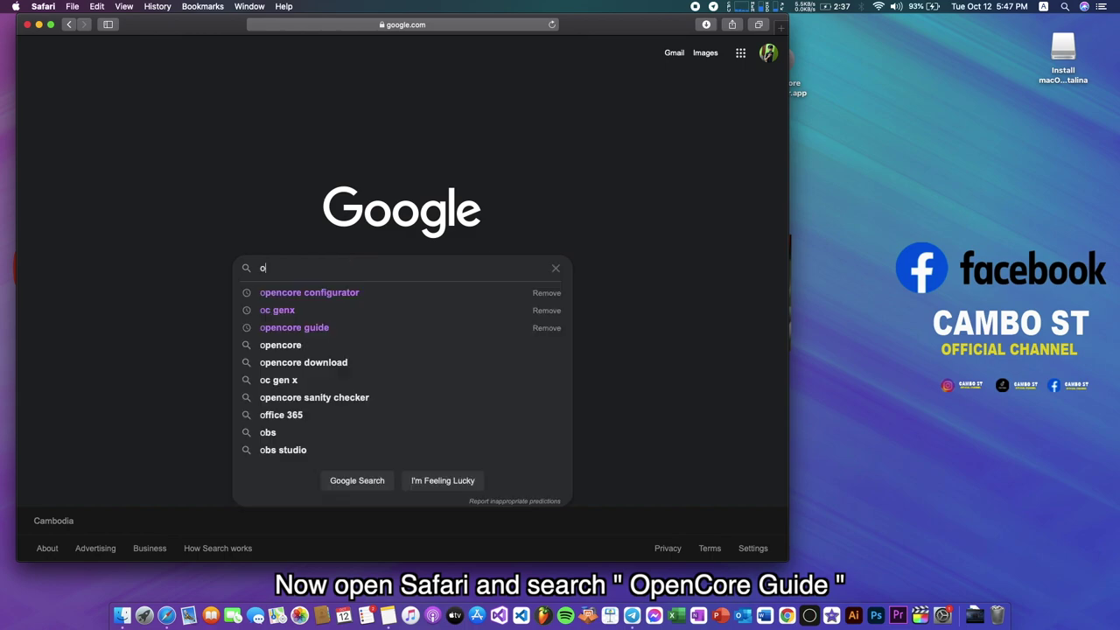
pyautogui.write('penco')
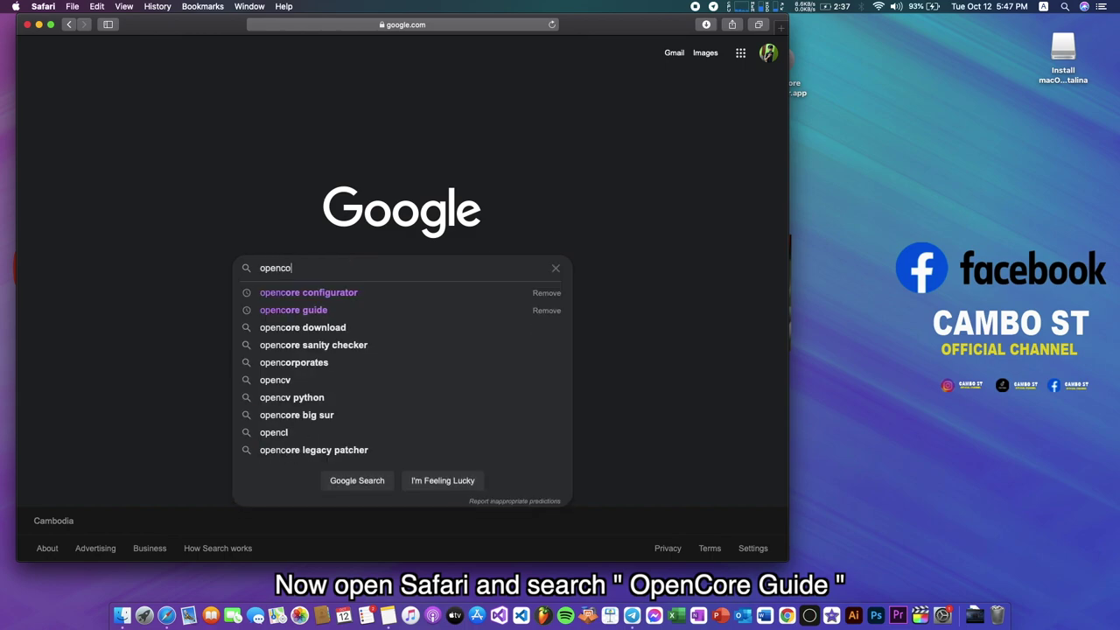
pyautogui.write('re guide')
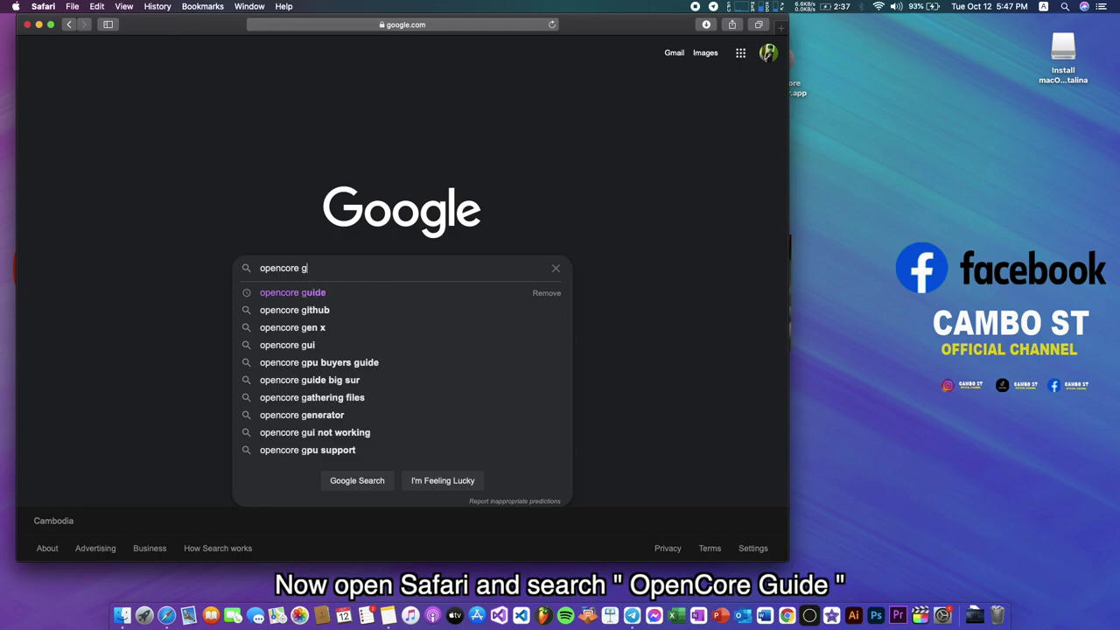
pyautogui.press('Return')
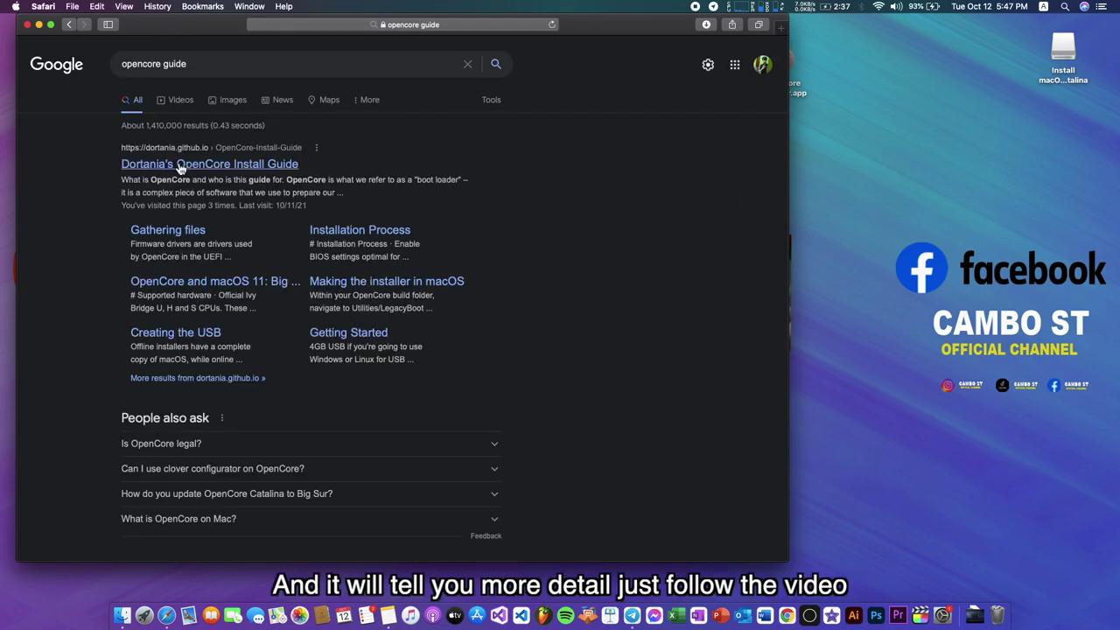
pyautogui.scroll(5, 179, 167)
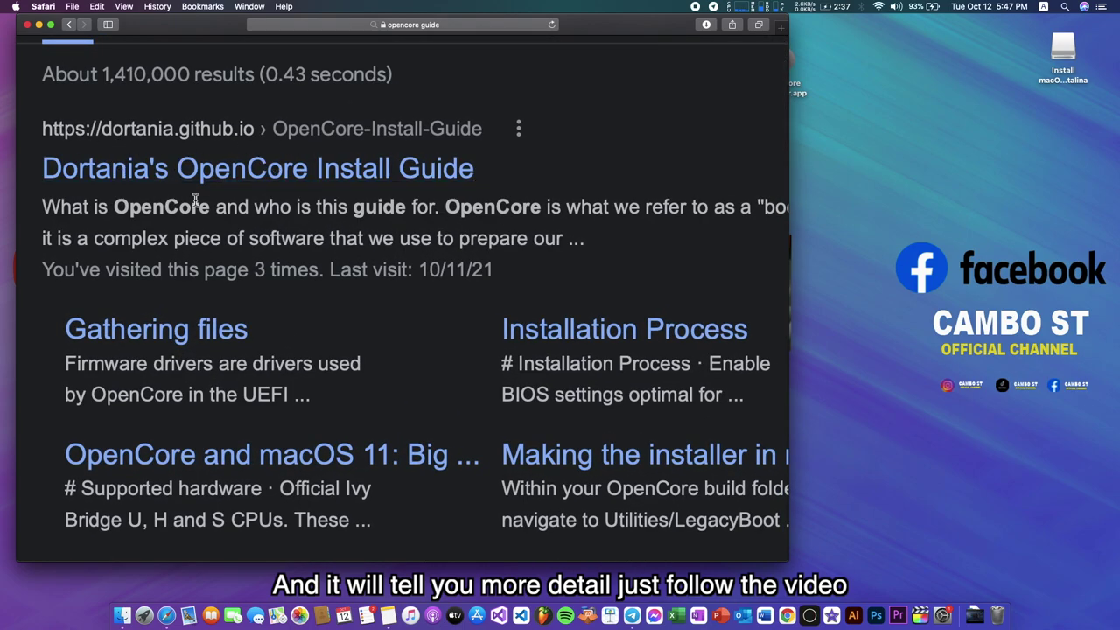
# Open Dortania's guide, note supported version 0.7.2, go to Getting Started, and enlarge the text.
pyautogui.click(250, 173)
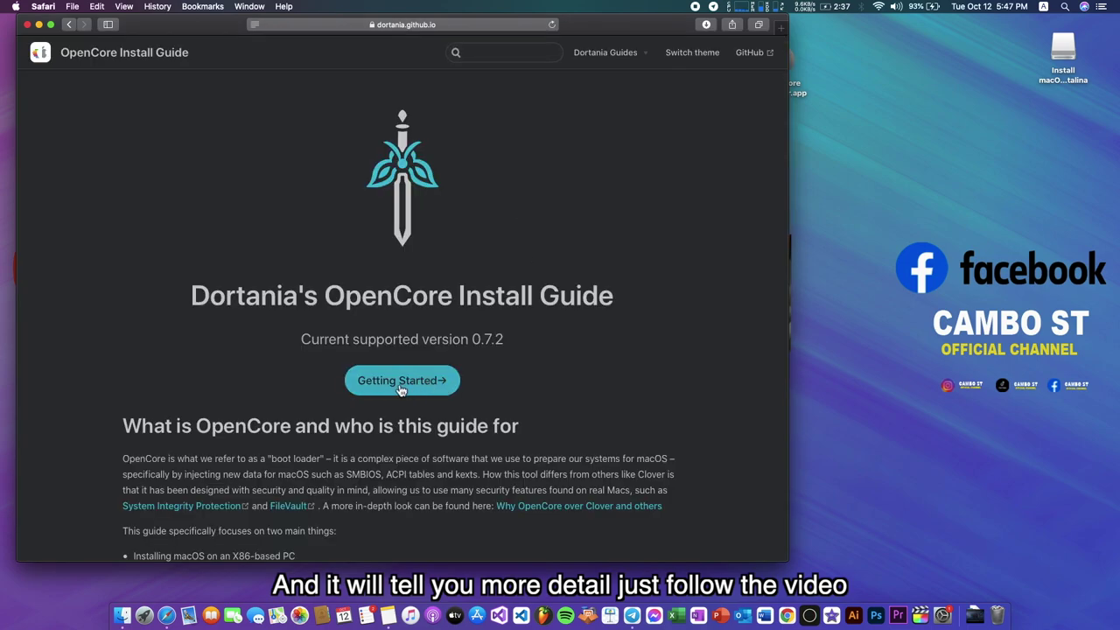
pyautogui.moveTo(305, 339); pyautogui.dragTo(566, 339)
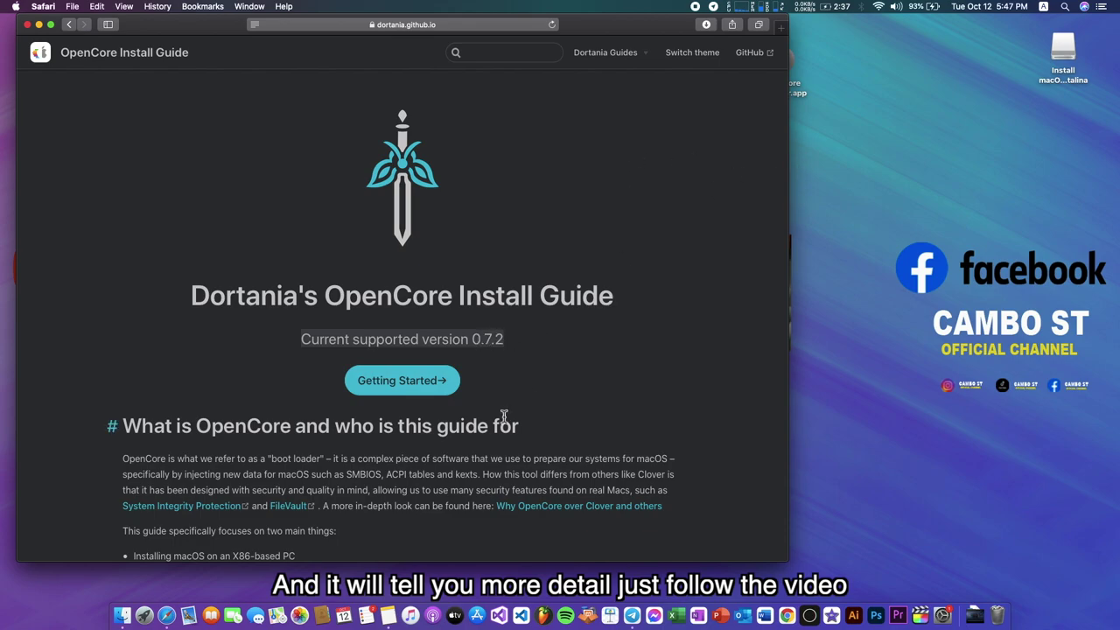
pyautogui.click(417, 383)
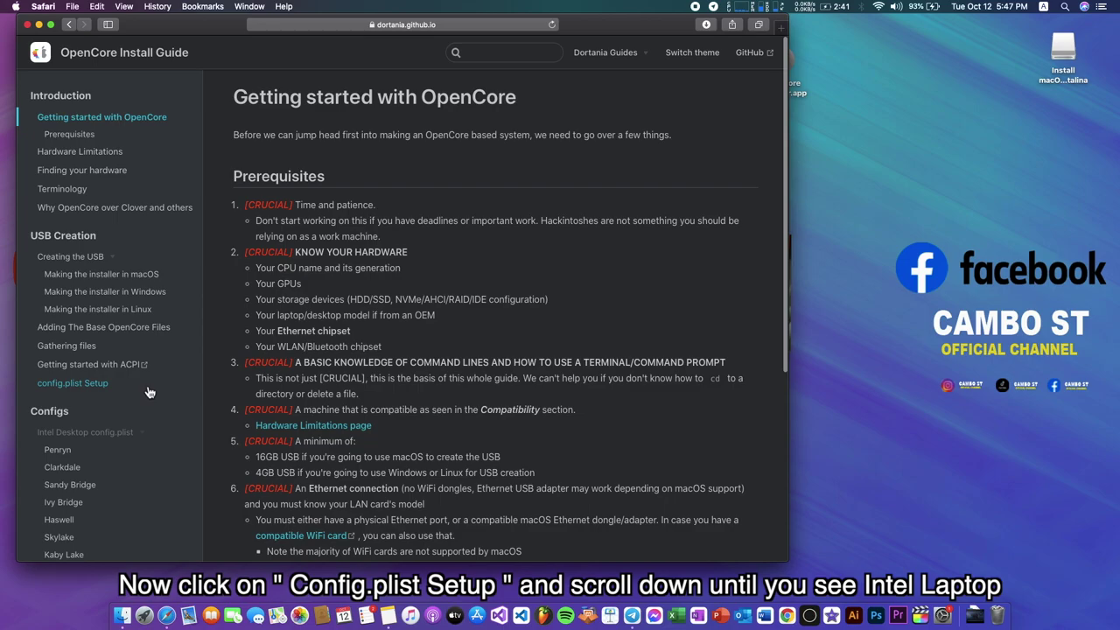
pyautogui.scroll(5, 148, 391)
pyautogui.press('super+equal')
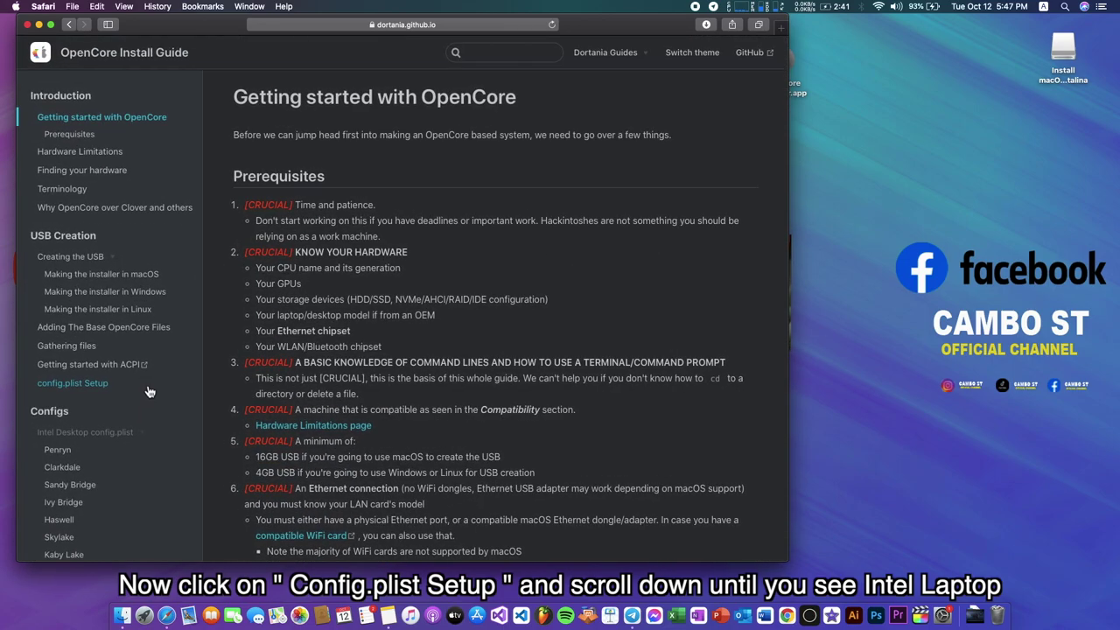
# Find the Intel Laptop table on config.plist Setup, mark the 2XXX series, then minimize the guide.
pyautogui.click(55, 387)
pyautogui.scroll(-2, 424, 297)
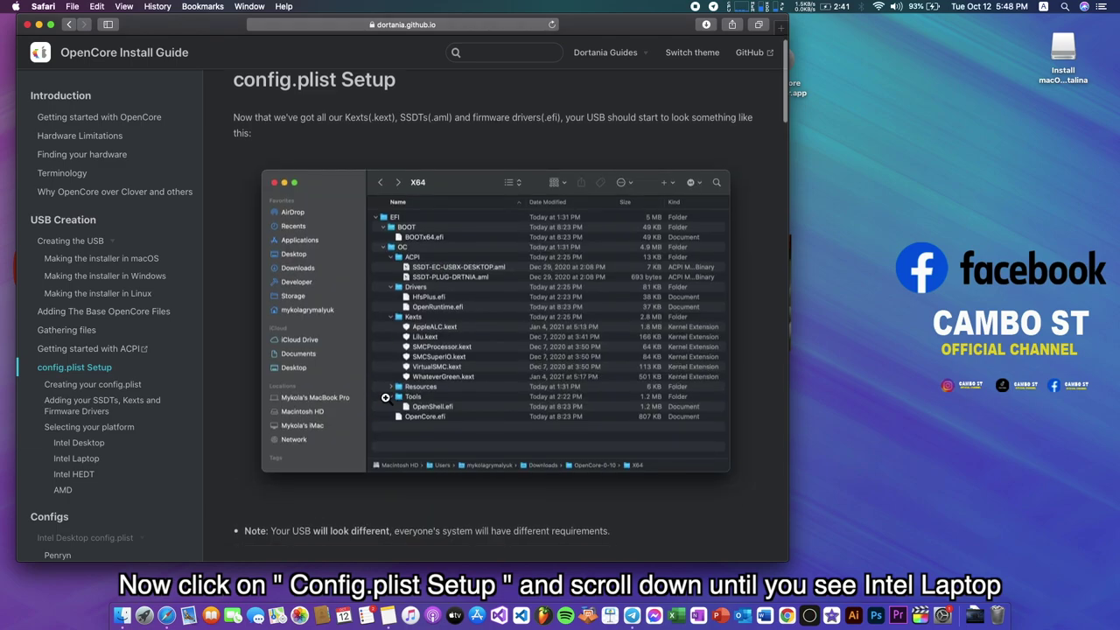
pyautogui.moveTo(788, 93); pyautogui.dragTo(772, 493)
pyautogui.scroll(5, 360, 213)
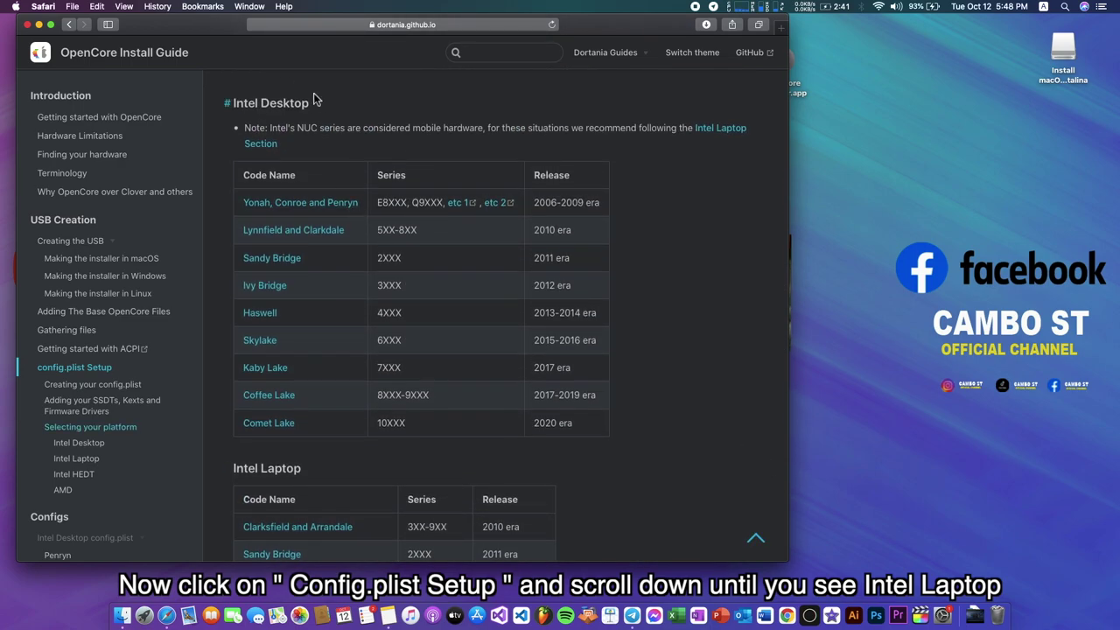
pyautogui.scroll(-2, 323, 179)
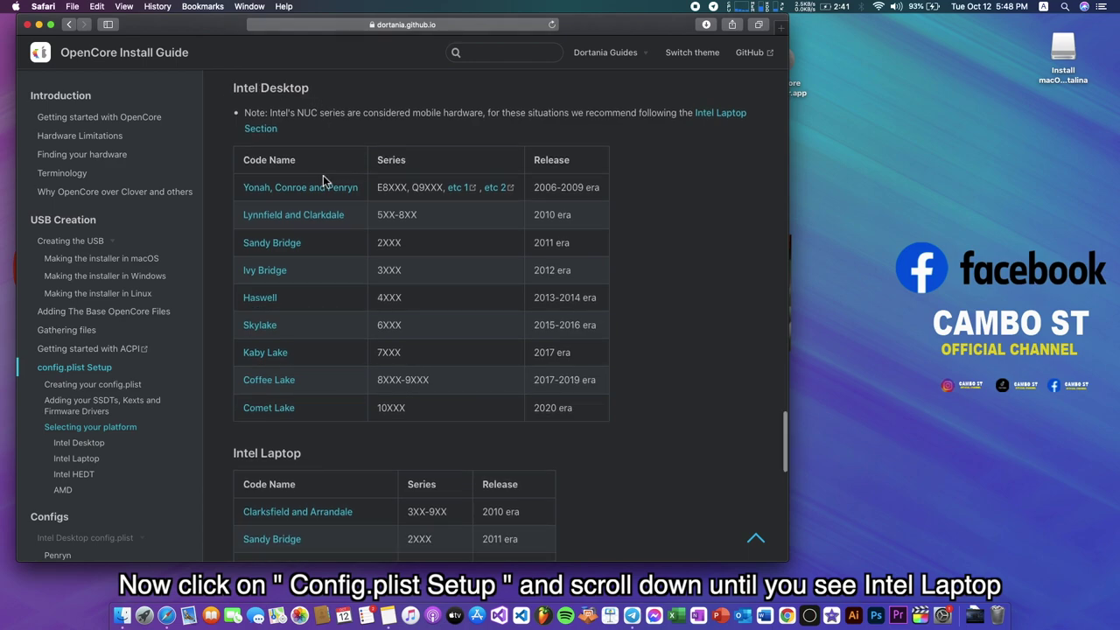
pyautogui.scroll(-3, 323, 181)
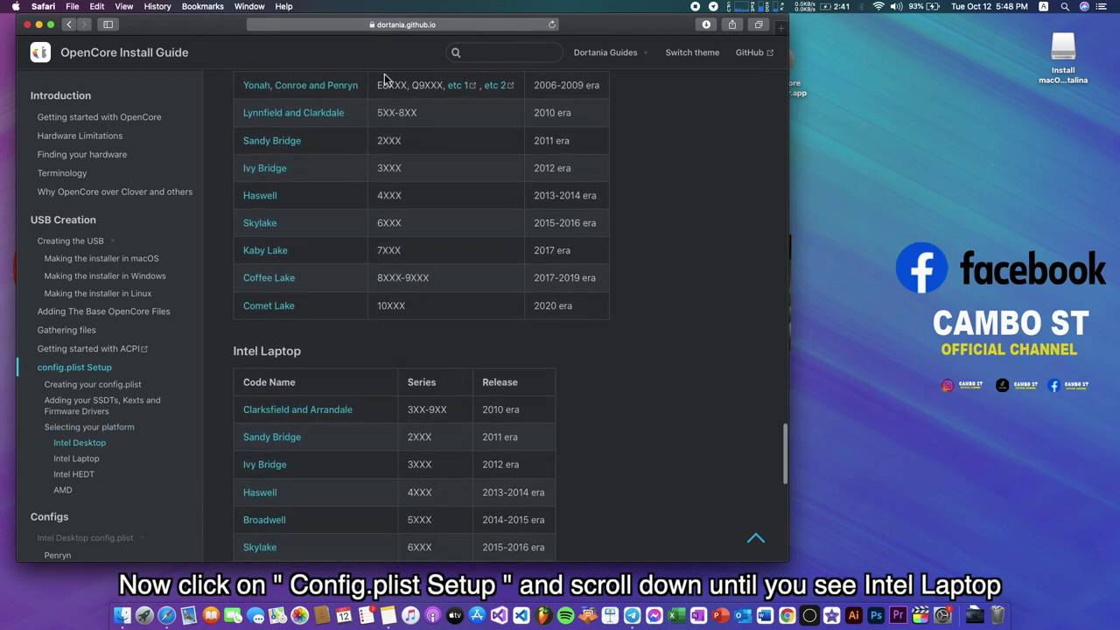
pyautogui.scroll(-5, 396, 199)
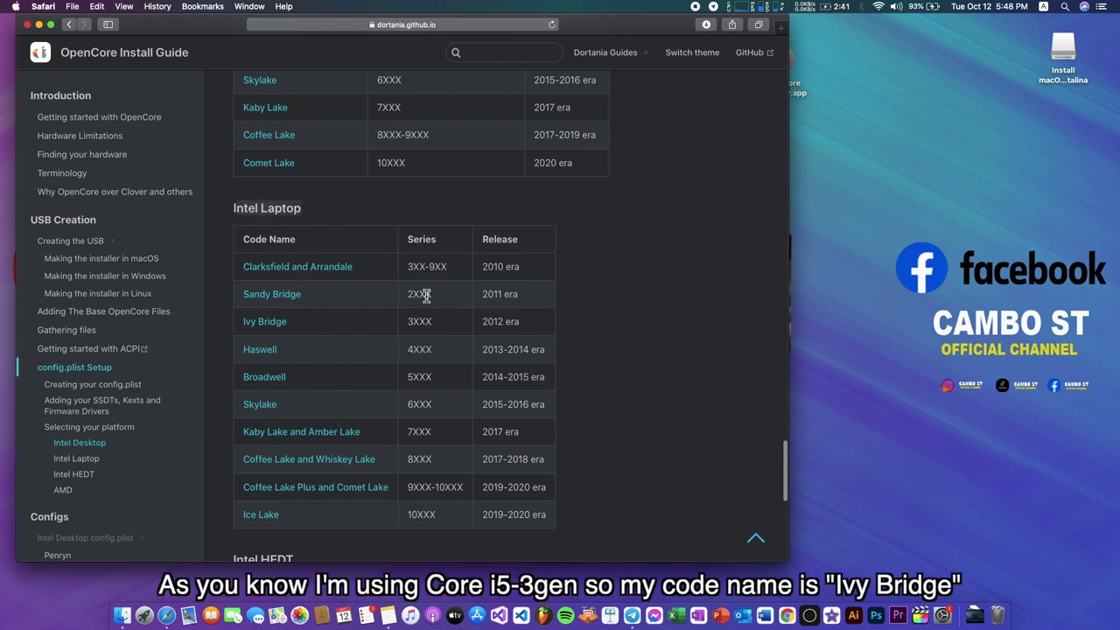
pyautogui.moveTo(409, 298); pyautogui.dragTo(418, 323)
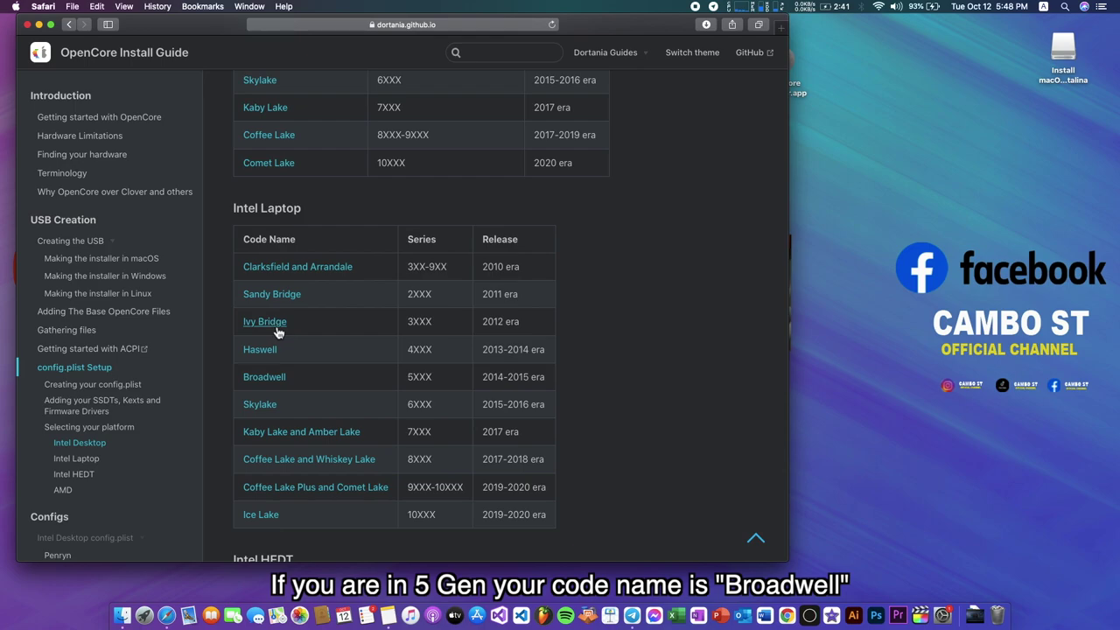
pyautogui.click(39, 25)
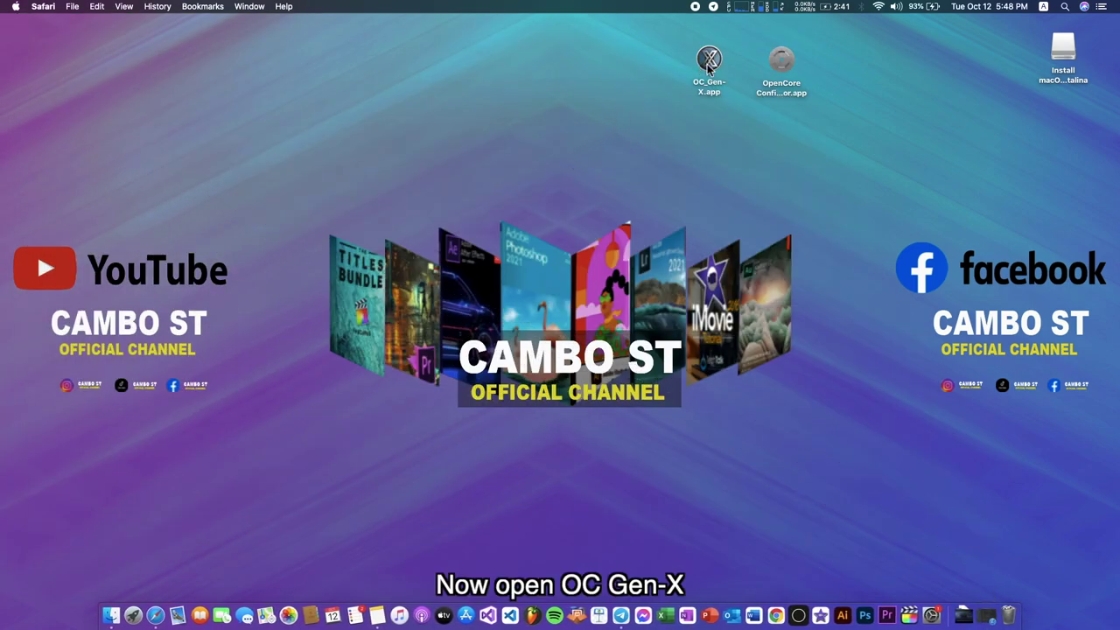
# Launch OC_Gen-X.app from the desktop, confirm the Gatekeeper Open prompt, and minimize its window.
pyautogui.doubleClick(709, 61)
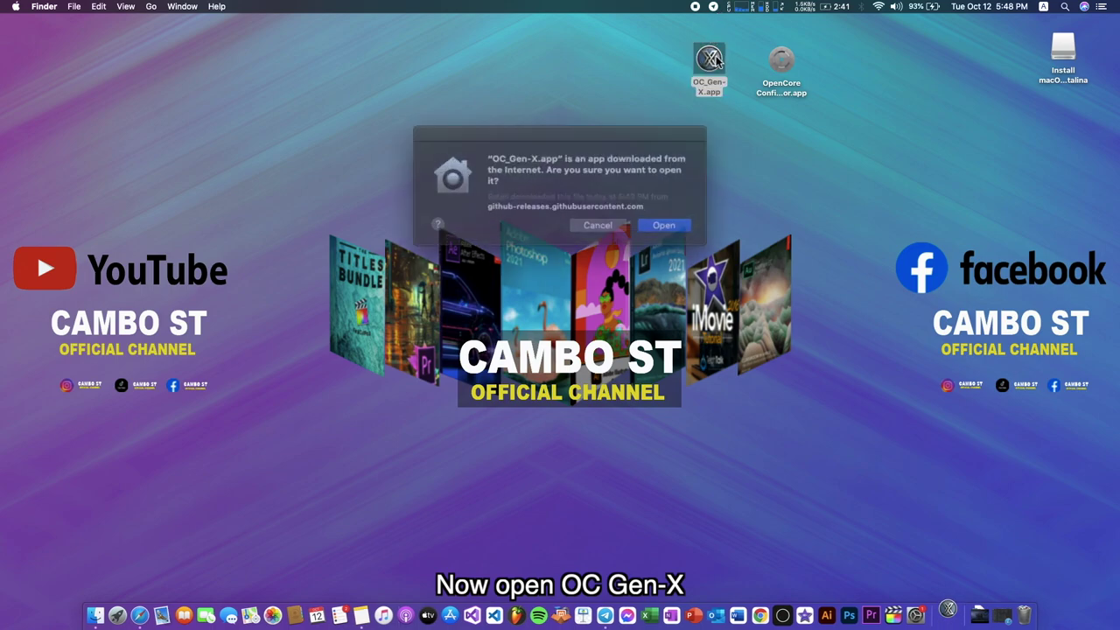
pyautogui.click(647, 219)
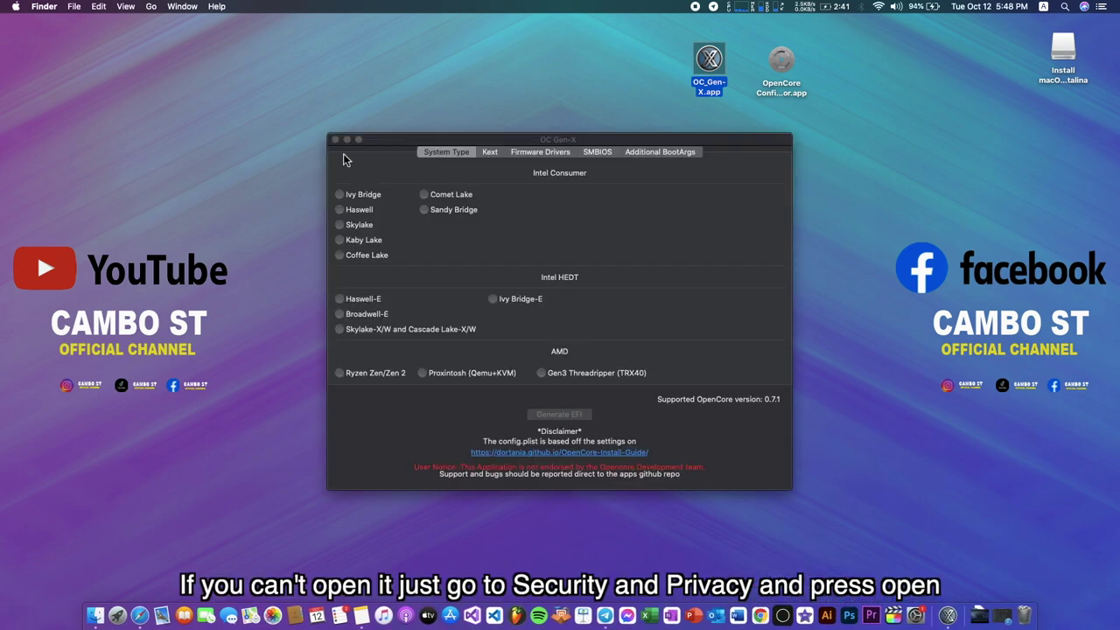
pyautogui.click(347, 140)
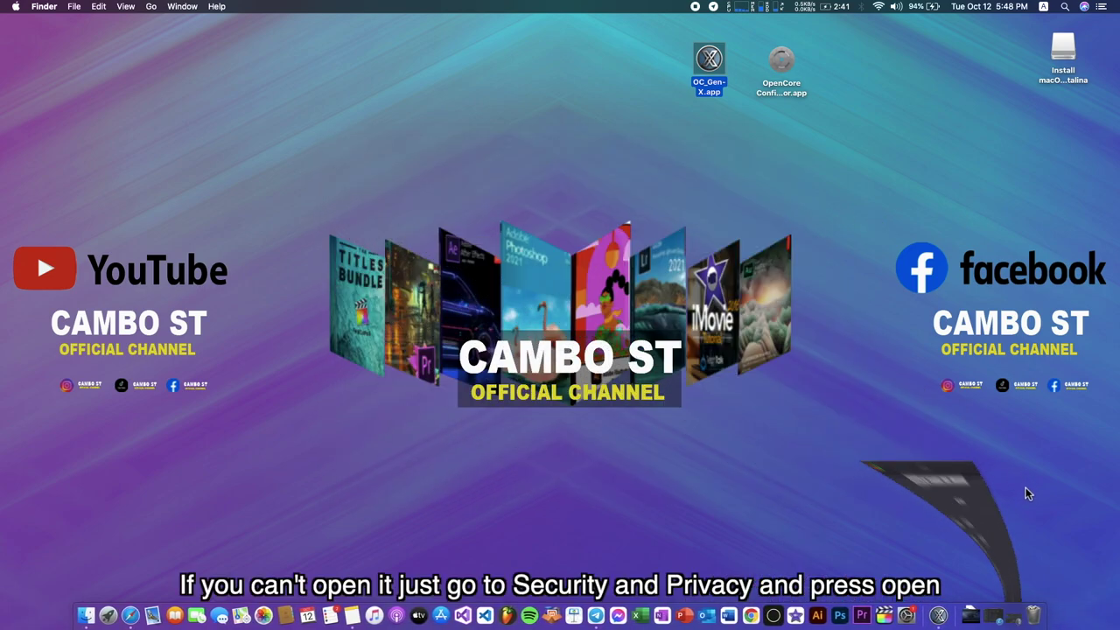
pyautogui.click(907, 610)
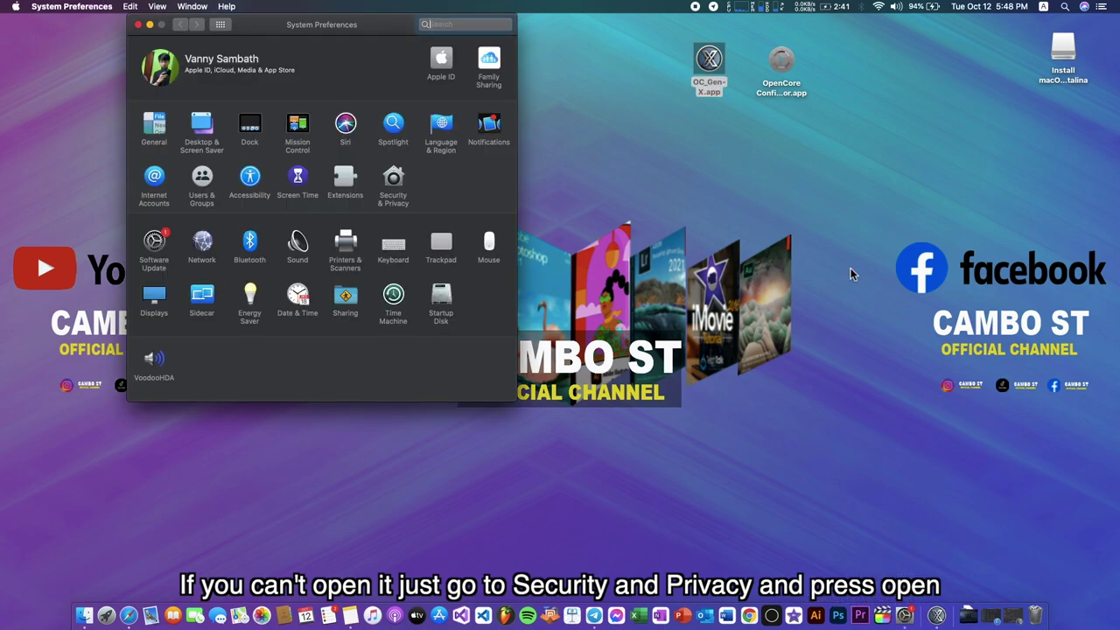
pyautogui.click(395, 182)
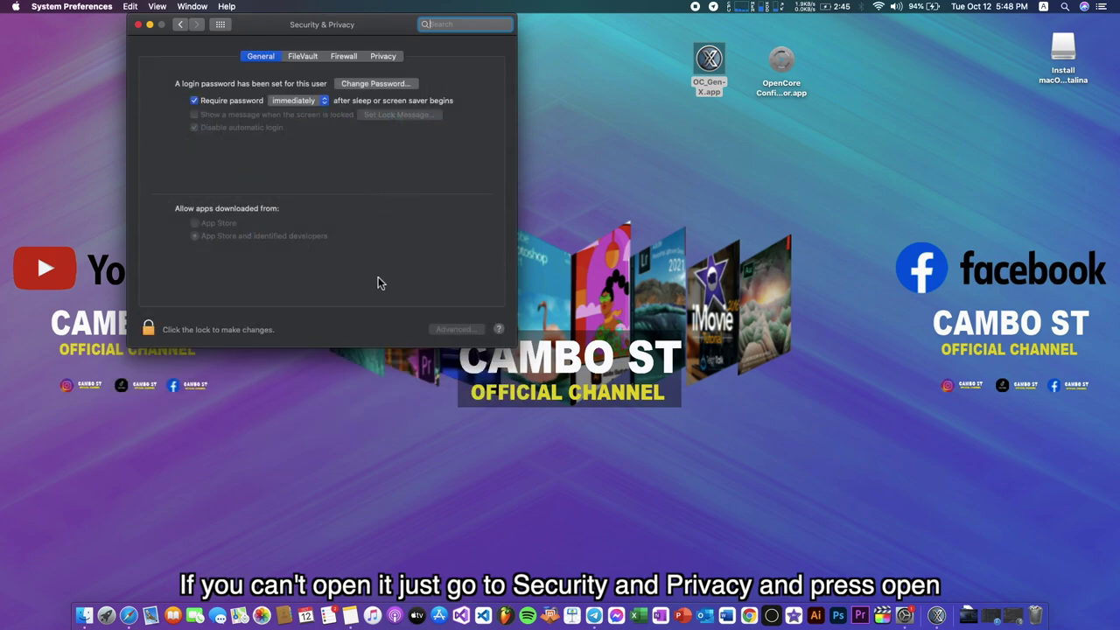
pyautogui.click(138, 24)
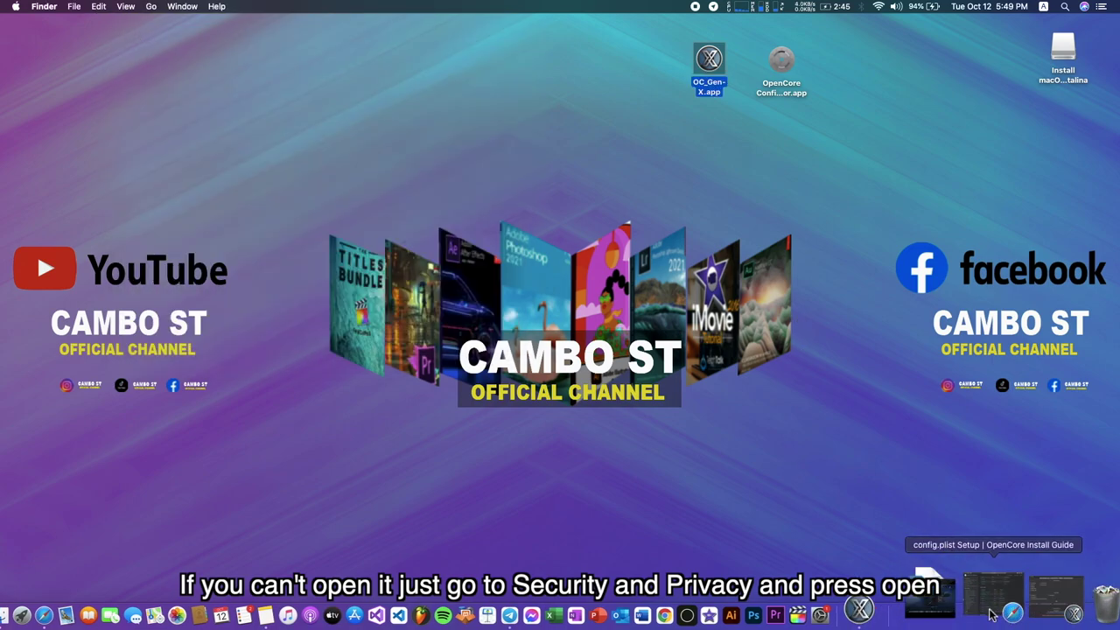
# Check the Ivy Bridge row in the guide's laptop table, then select Ivy Bridge in OC Gen-X.
pyautogui.click(1018, 595)
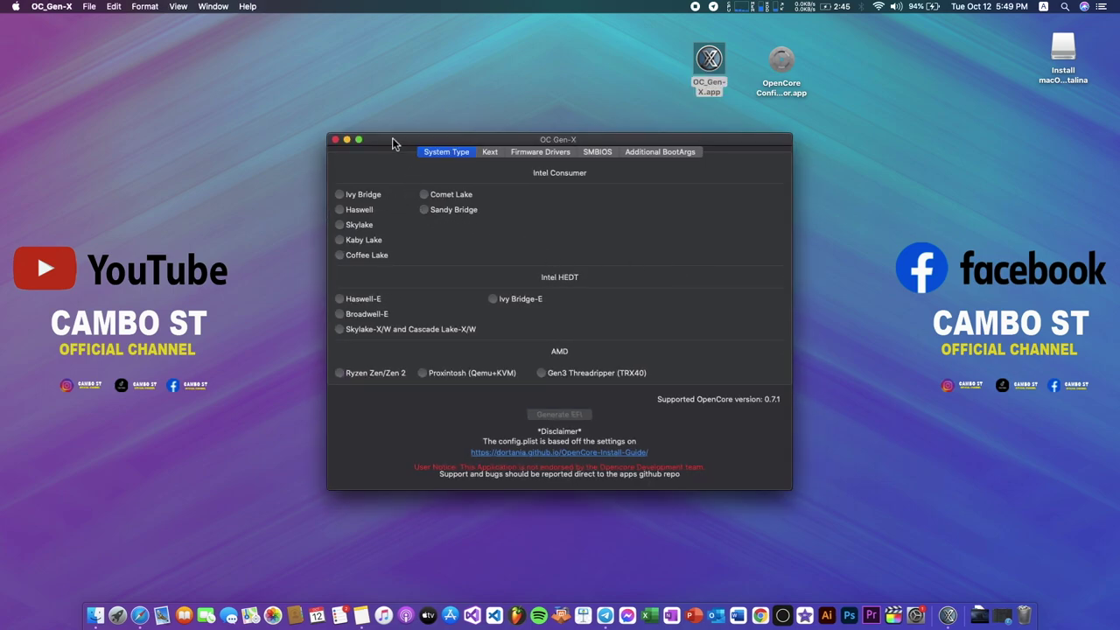
pyautogui.moveTo(394, 142); pyautogui.dragTo(403, 121)
pyautogui.click(1006, 600)
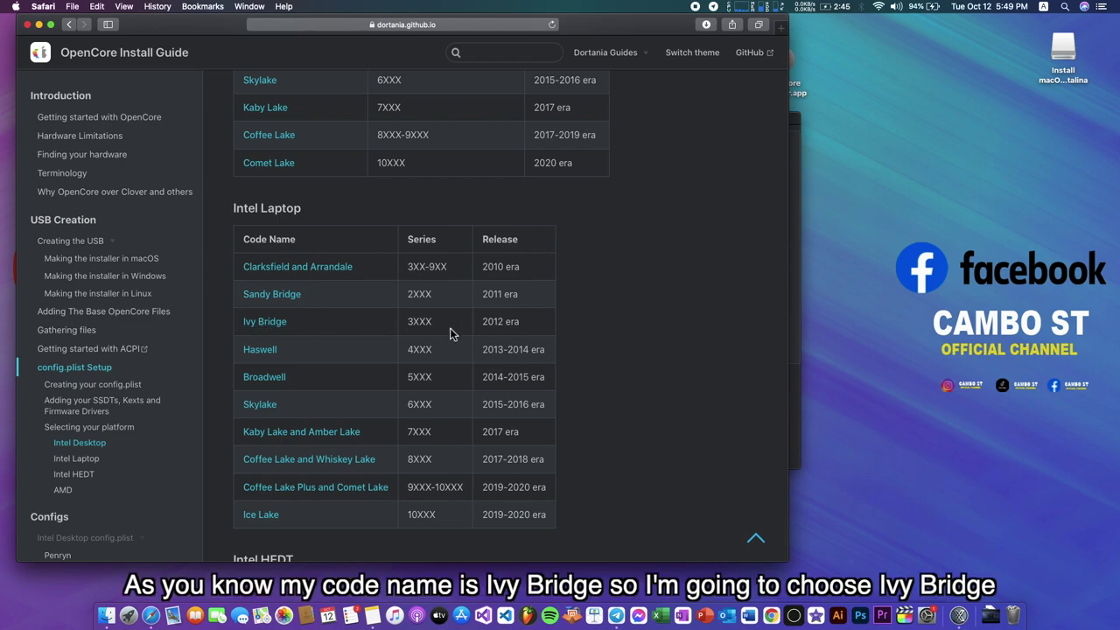
pyautogui.moveTo(393, 323); pyautogui.dragTo(273, 324)
pyautogui.click(322, 322)
pyautogui.click(39, 24)
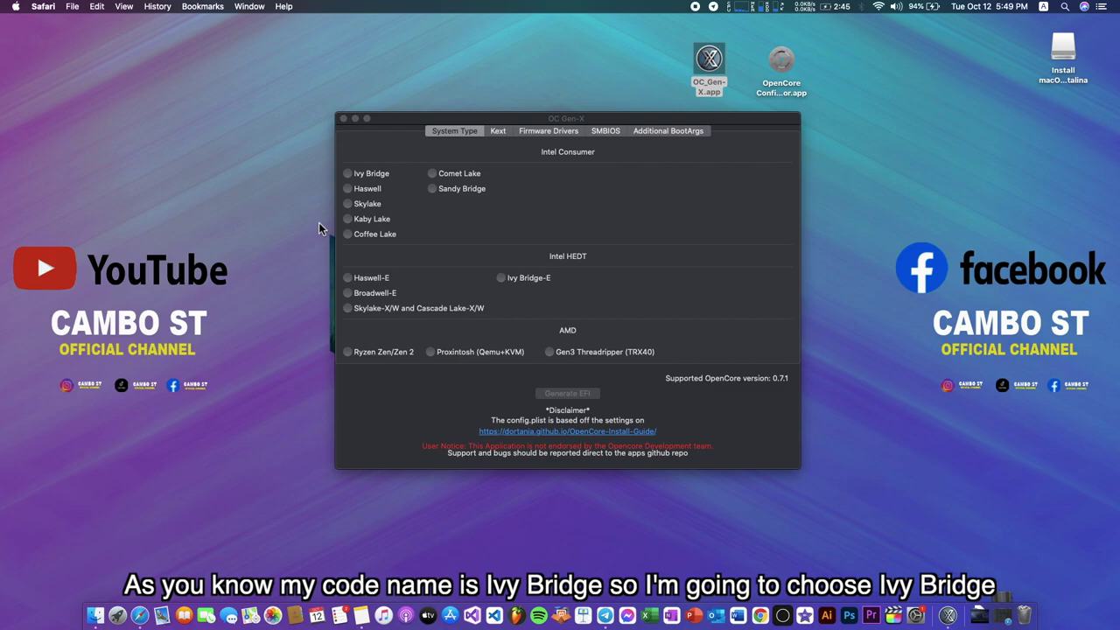
pyautogui.click(350, 175)
pyautogui.click(347, 174)
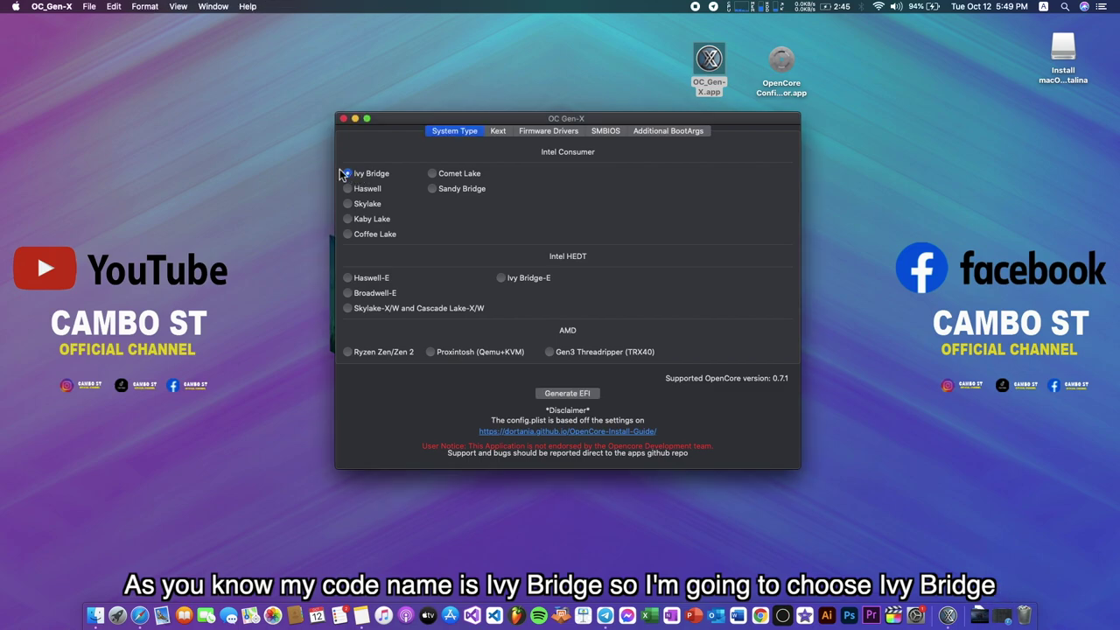
# Enable the VirtualSMC plugins, WhateverGreen and AppleALC kexts.
pyautogui.click(497, 132)
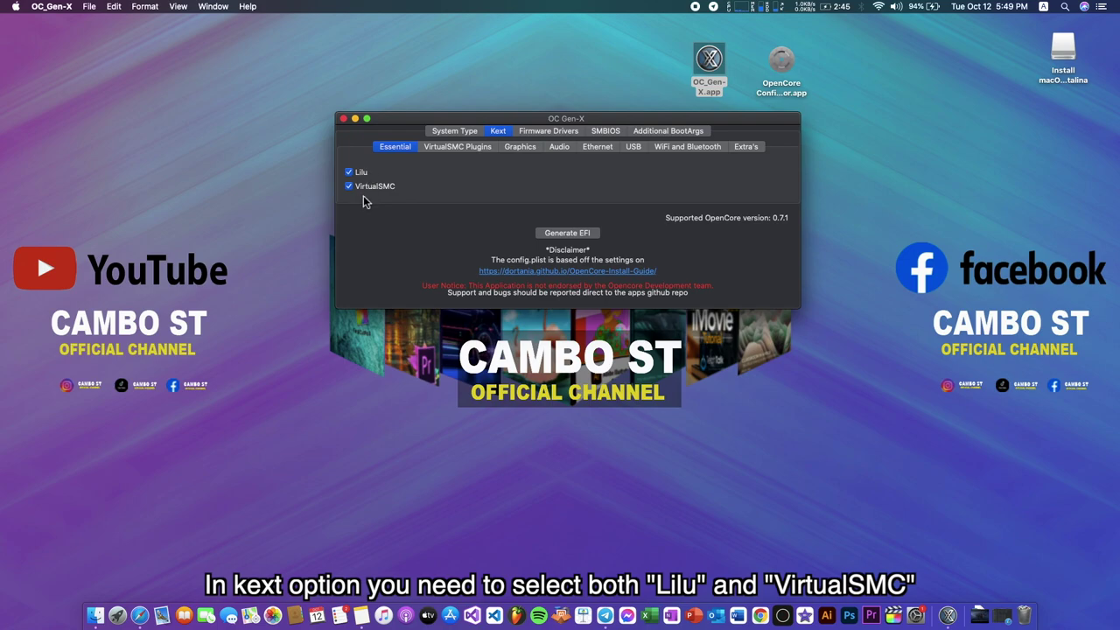
pyautogui.click(440, 149)
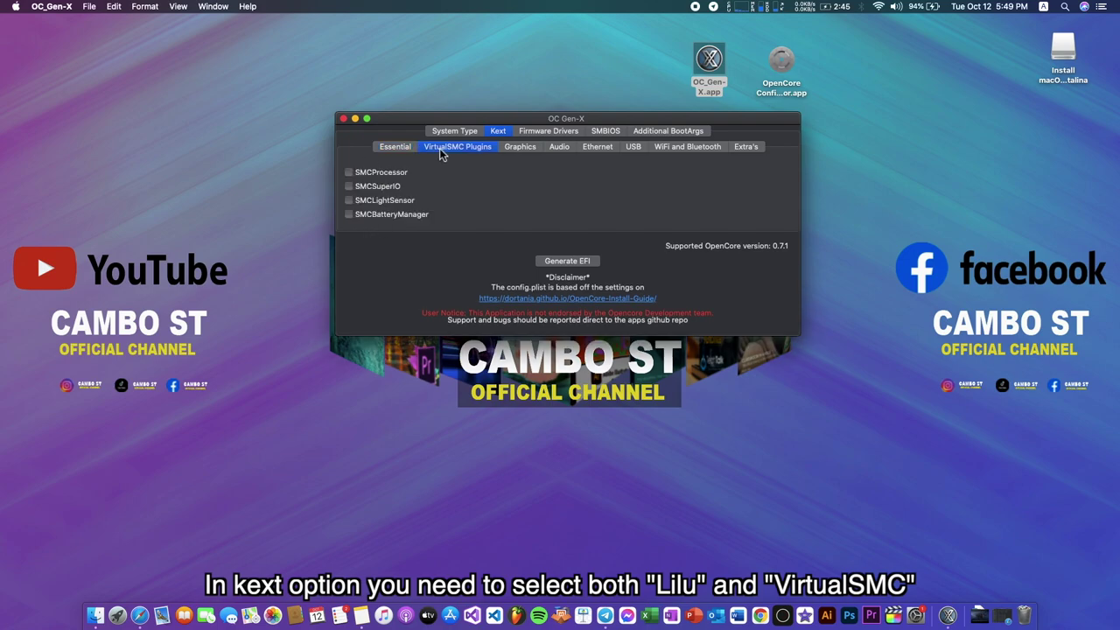
pyautogui.click(349, 200)
pyautogui.click(349, 214)
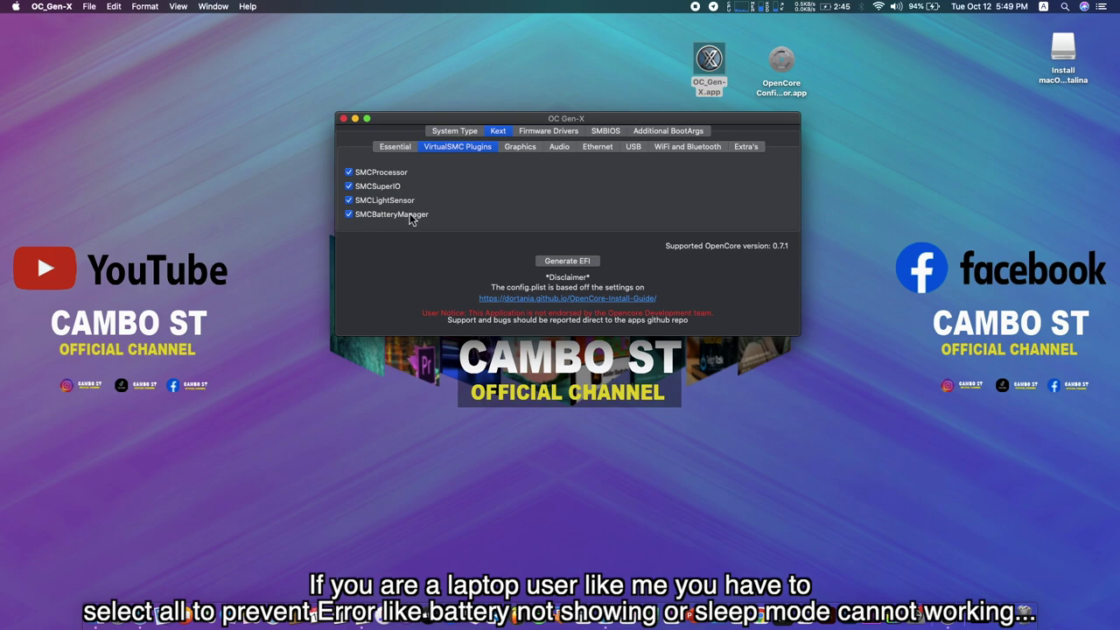
pyautogui.click(513, 149)
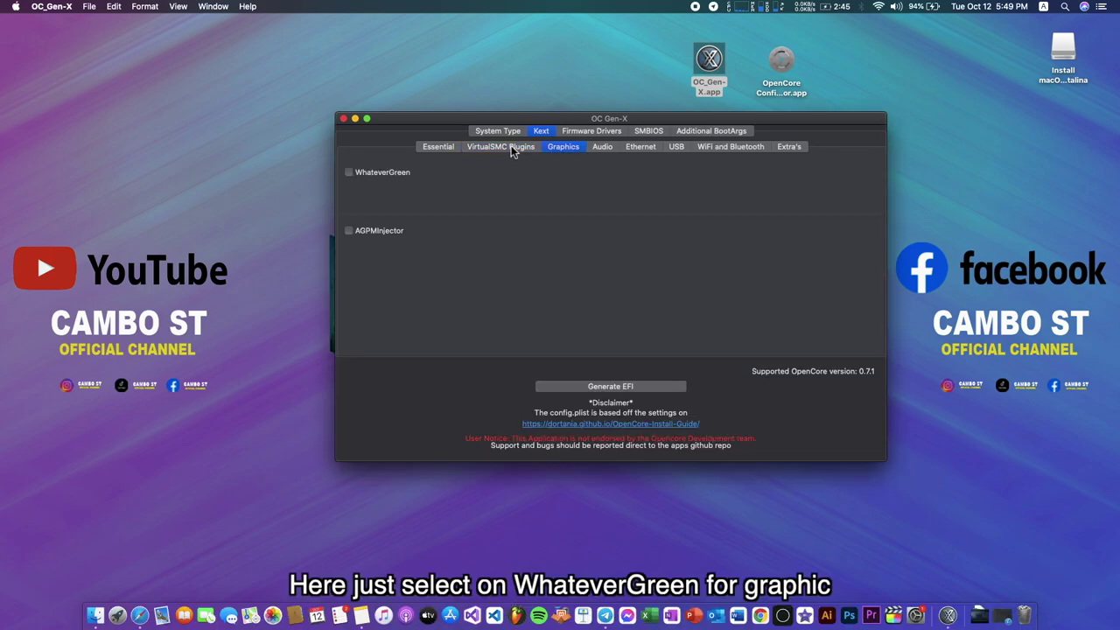
pyautogui.click(349, 174)
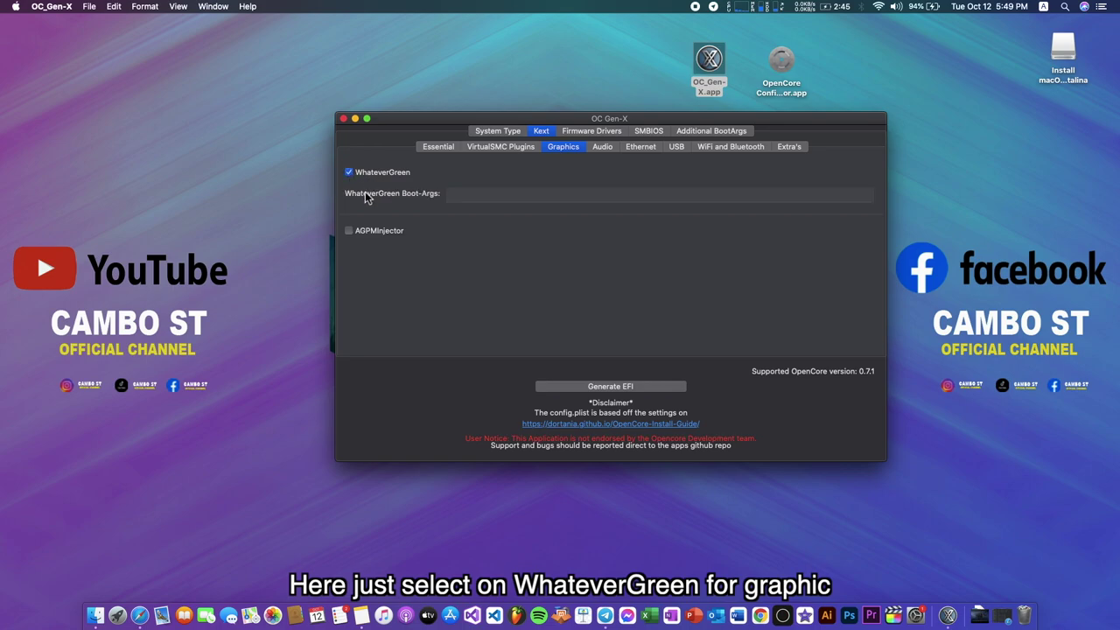
pyautogui.click(602, 147)
pyautogui.click(360, 174)
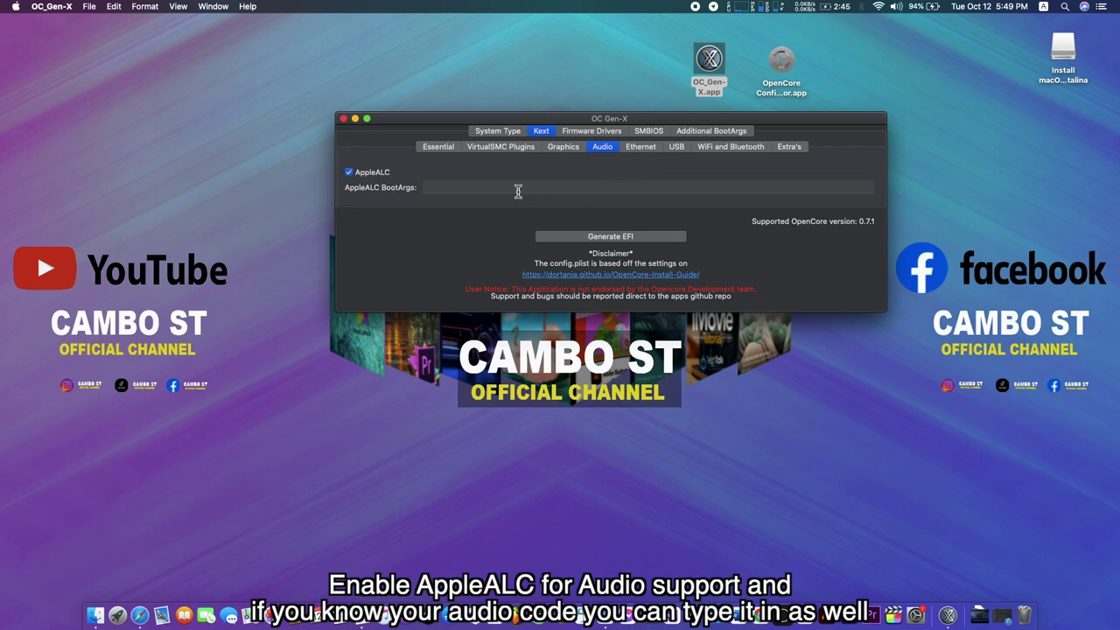
# Enable AtherosE2200Ethernet, review the USB, Wi-Fi and Extra kexts, and keep OpenRuntime.efi checked.
pyautogui.click(641, 150)
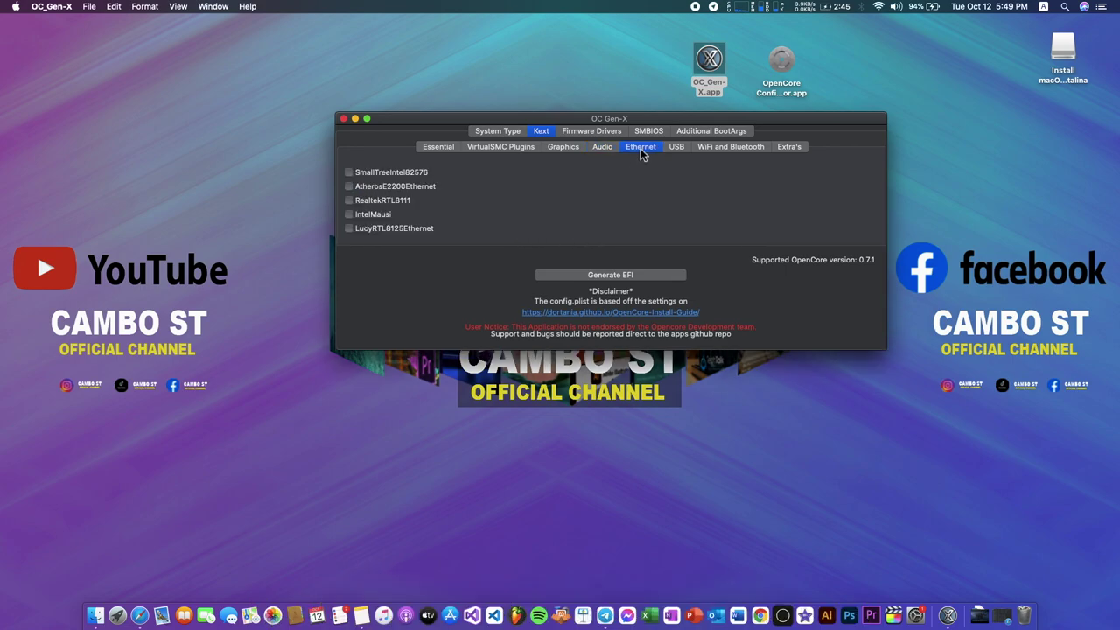
pyautogui.click(349, 187)
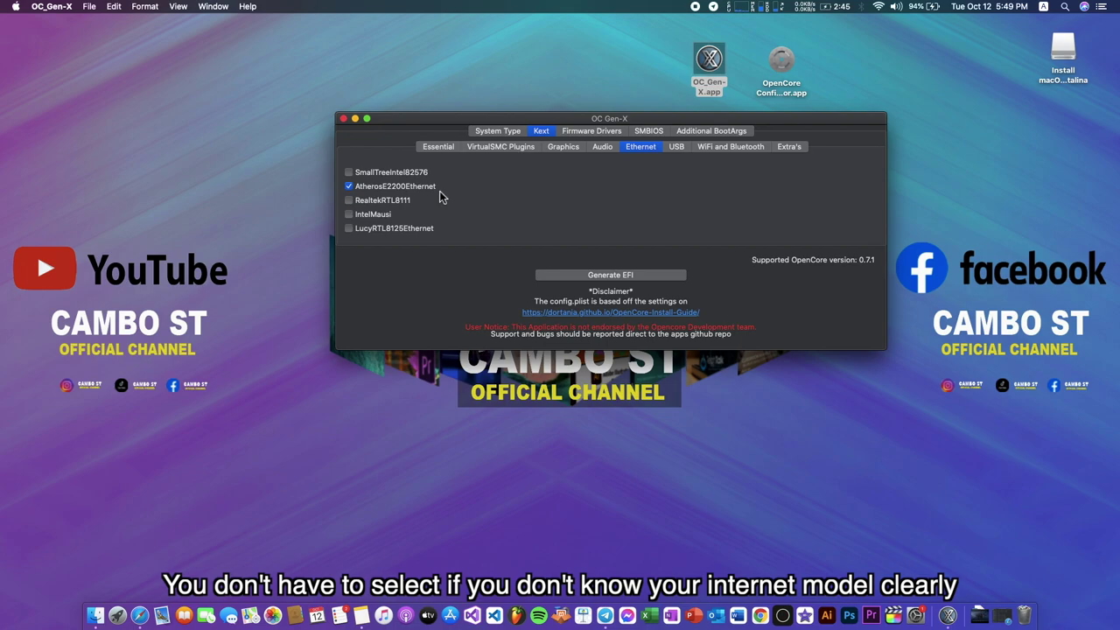
pyautogui.click(676, 148)
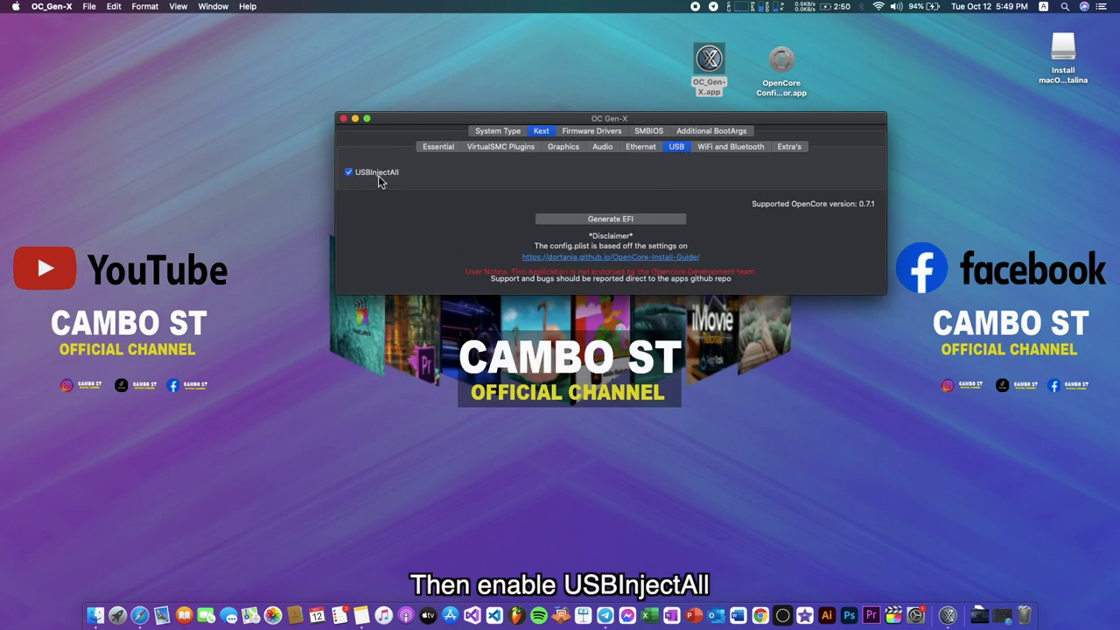
pyautogui.click(742, 147)
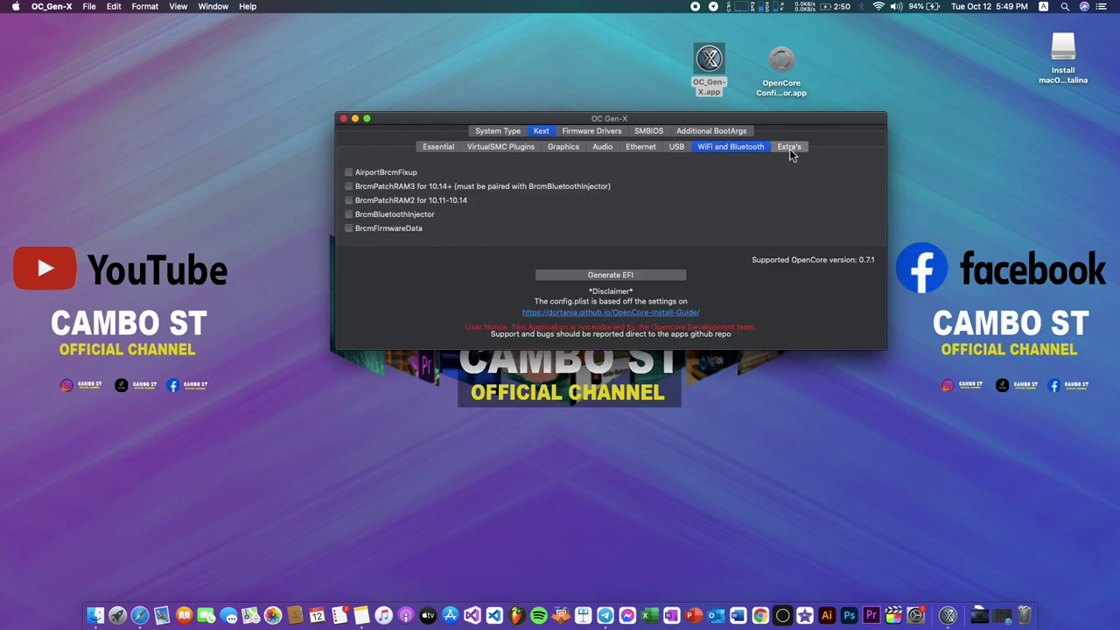
pyautogui.click(790, 147)
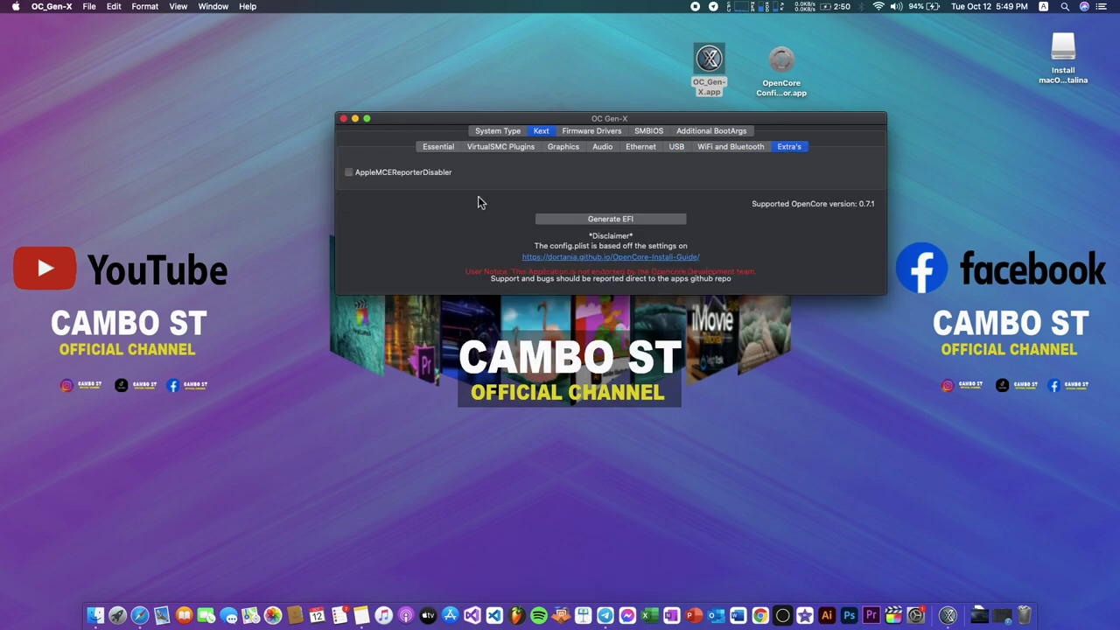
pyautogui.click(573, 132)
pyautogui.click(350, 168)
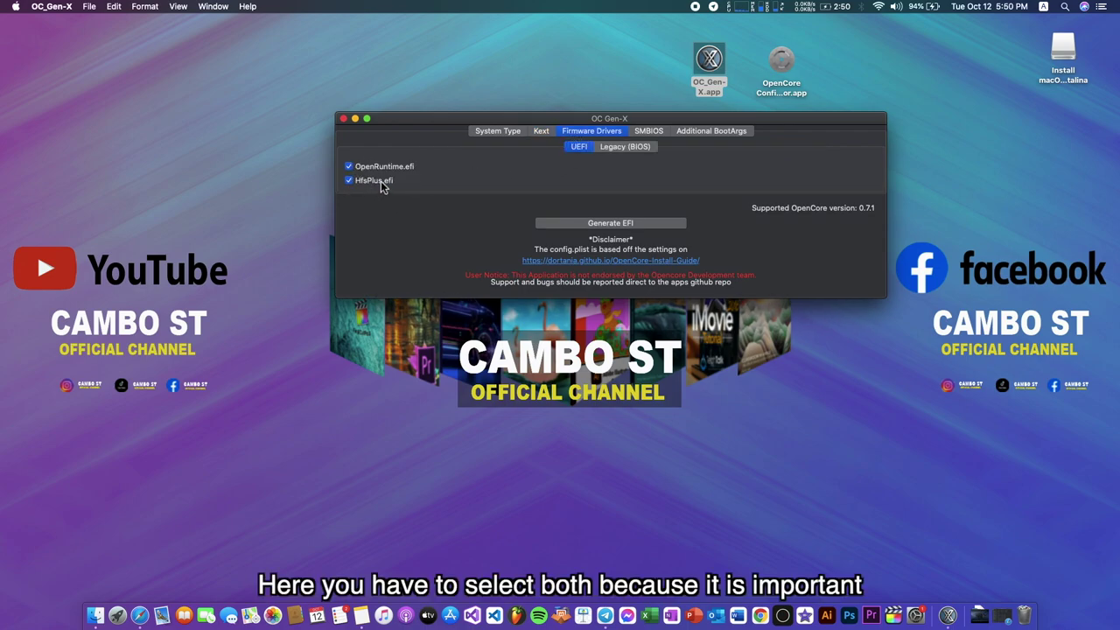
# Check the generated MacBookPro15,1 SMBIOS values, then place the cursor in the empty Additional BootArgs field.
pyautogui.click(644, 130)
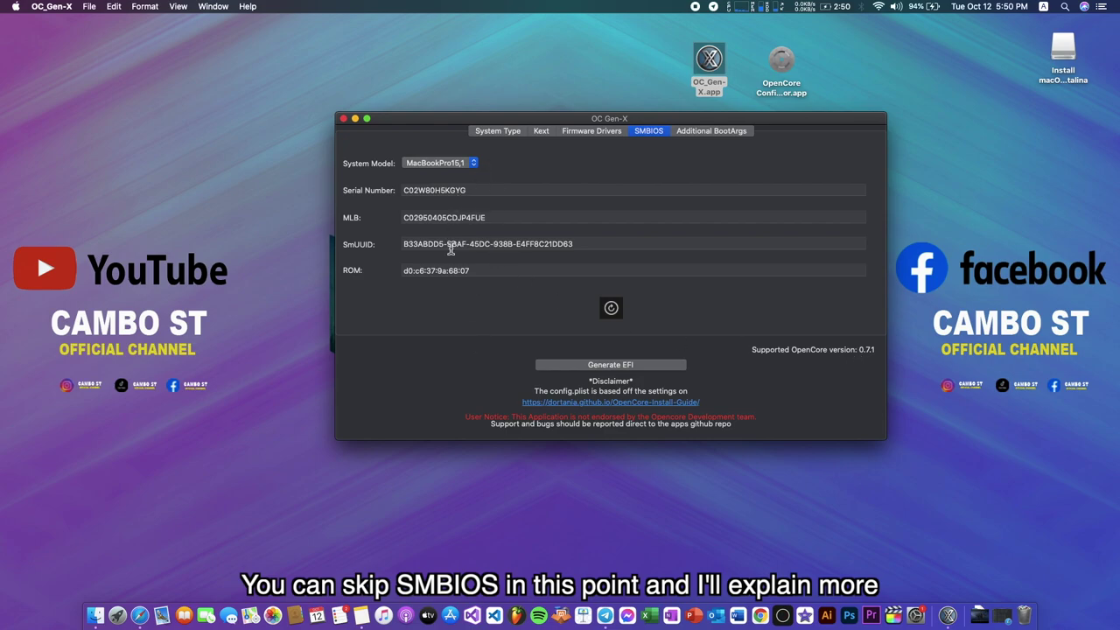
pyautogui.click(710, 131)
pyautogui.click(451, 157)
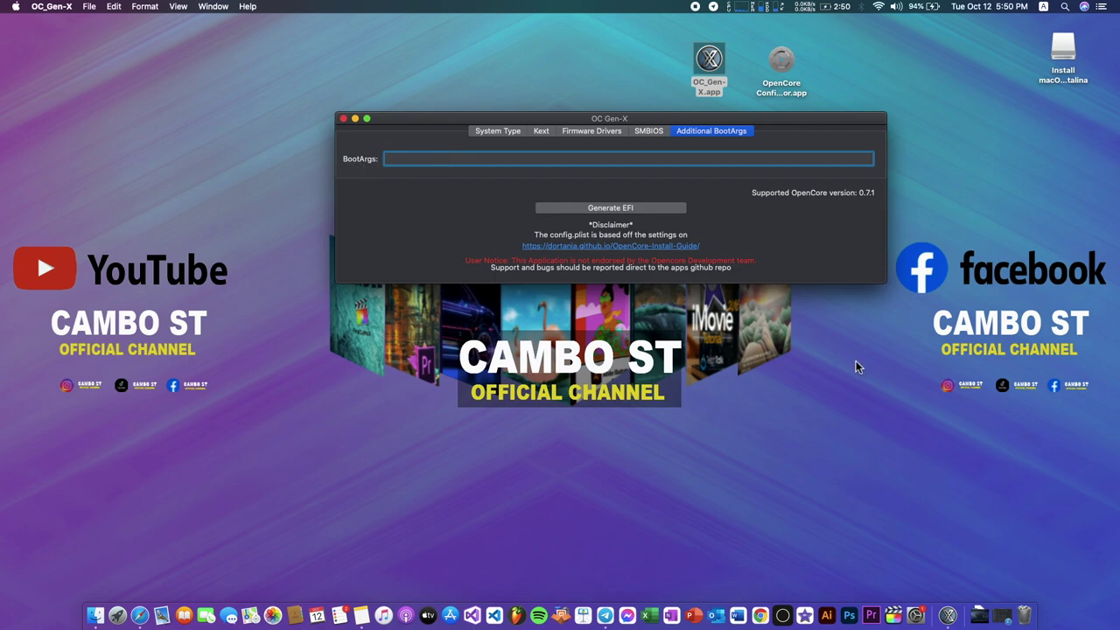
# In the OpenCore guide, go through Getting Started to the Intel Laptop Ivy Bridge config page.
pyautogui.click(981, 615)
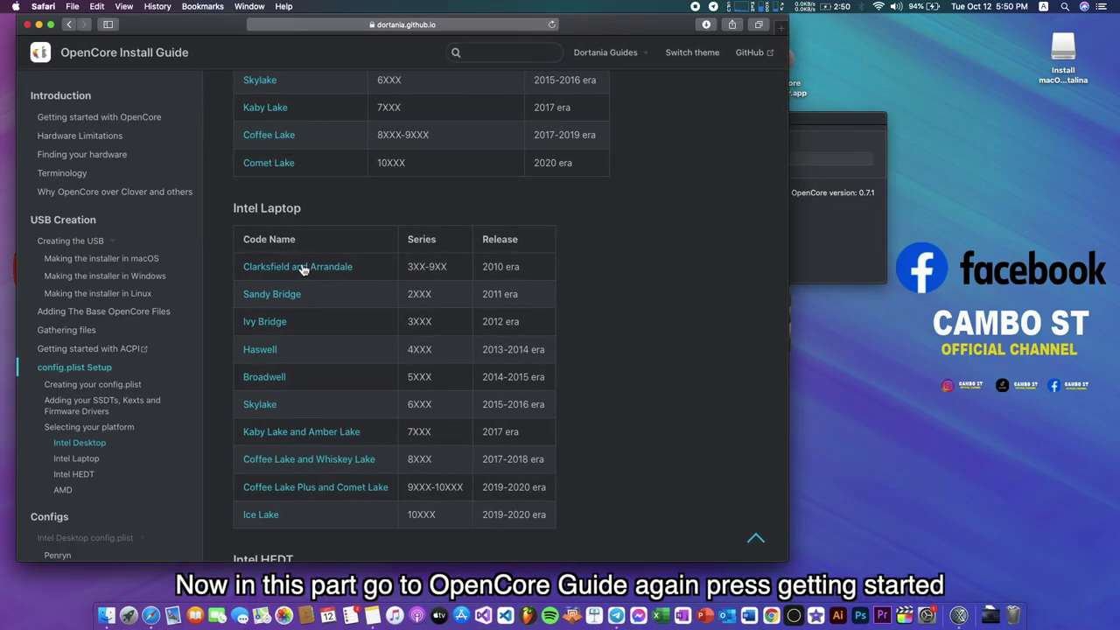
pyautogui.click(173, 63)
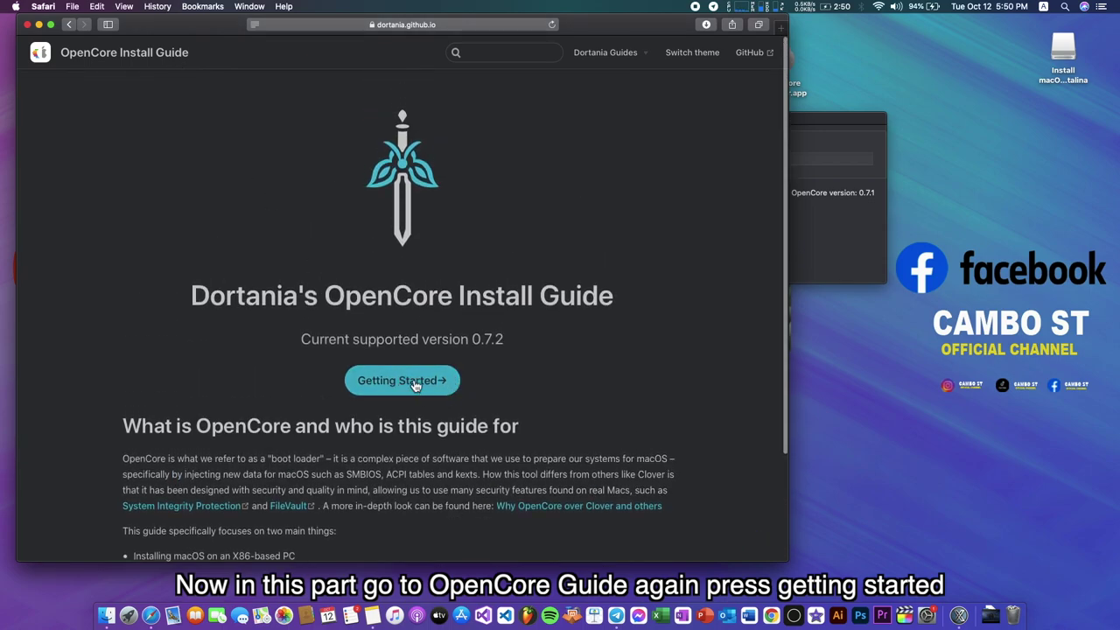
pyautogui.click(411, 382)
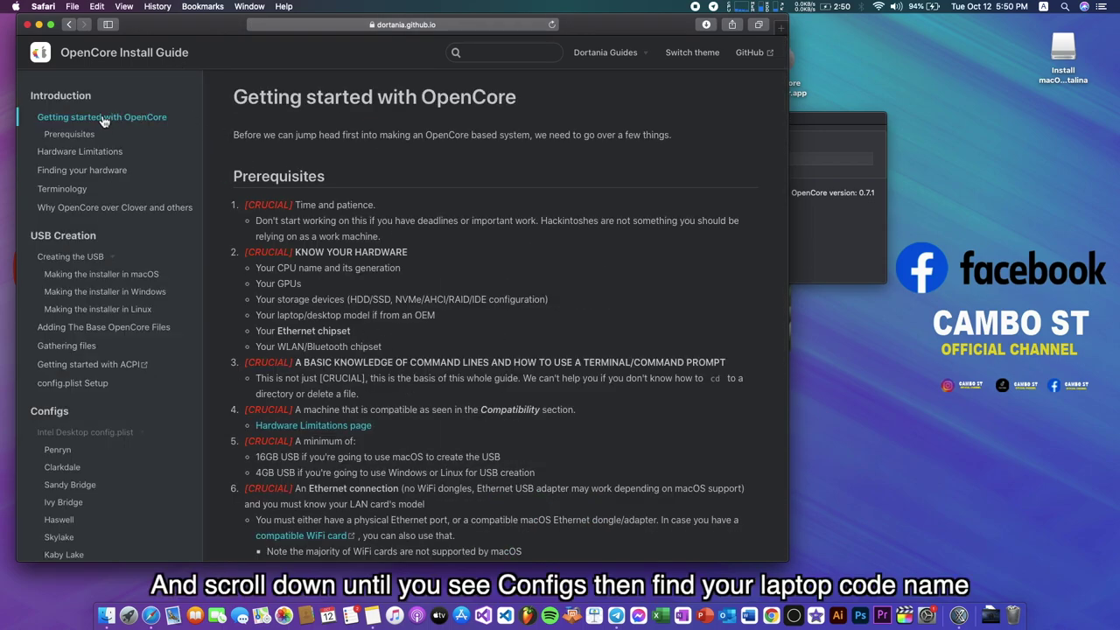
pyautogui.scroll(-1, 83, 263)
pyautogui.scroll(-8, 67, 382)
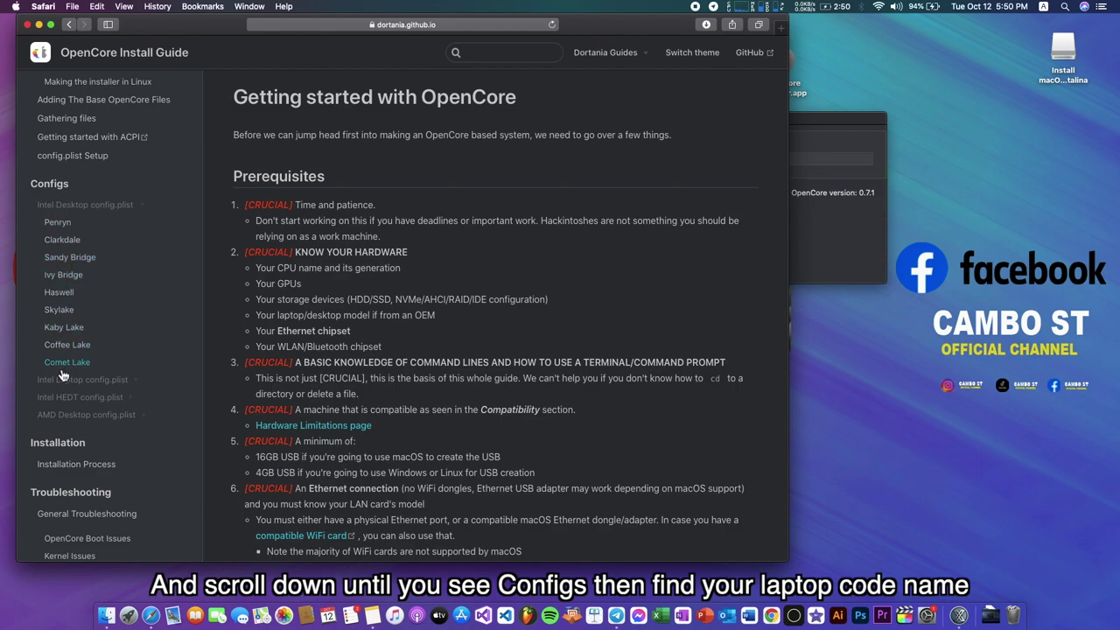
pyautogui.click(110, 382)
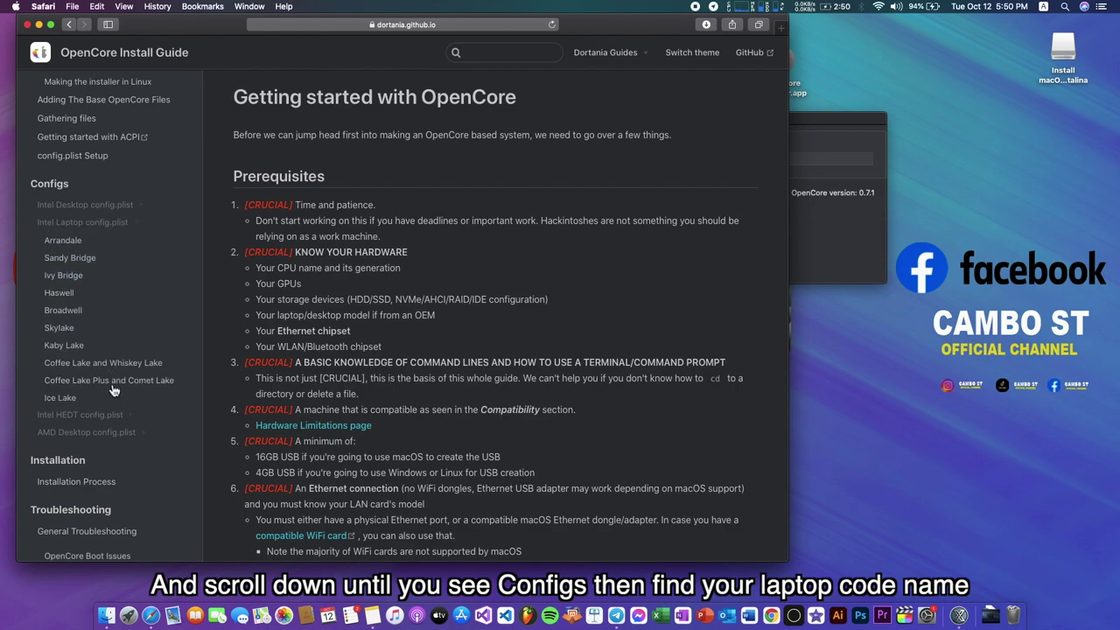
pyautogui.click(76, 280)
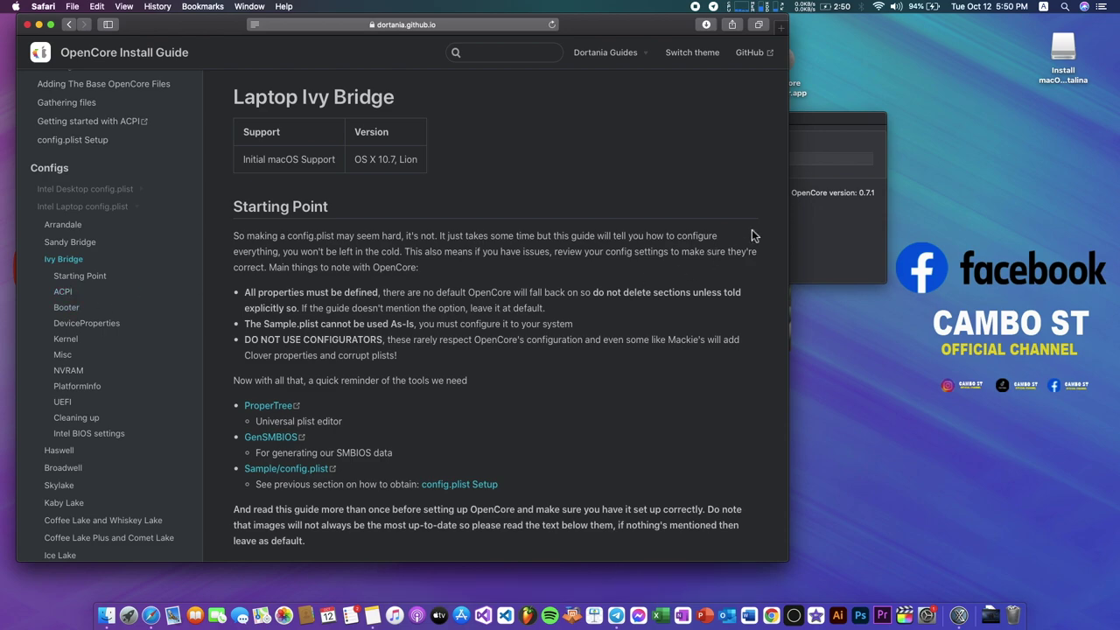
# Jump to the NVRAM section and scroll to the boot-args table (-v, debug=0x100, keepsyms=1, alcid=1).
pyautogui.click(823, 228)
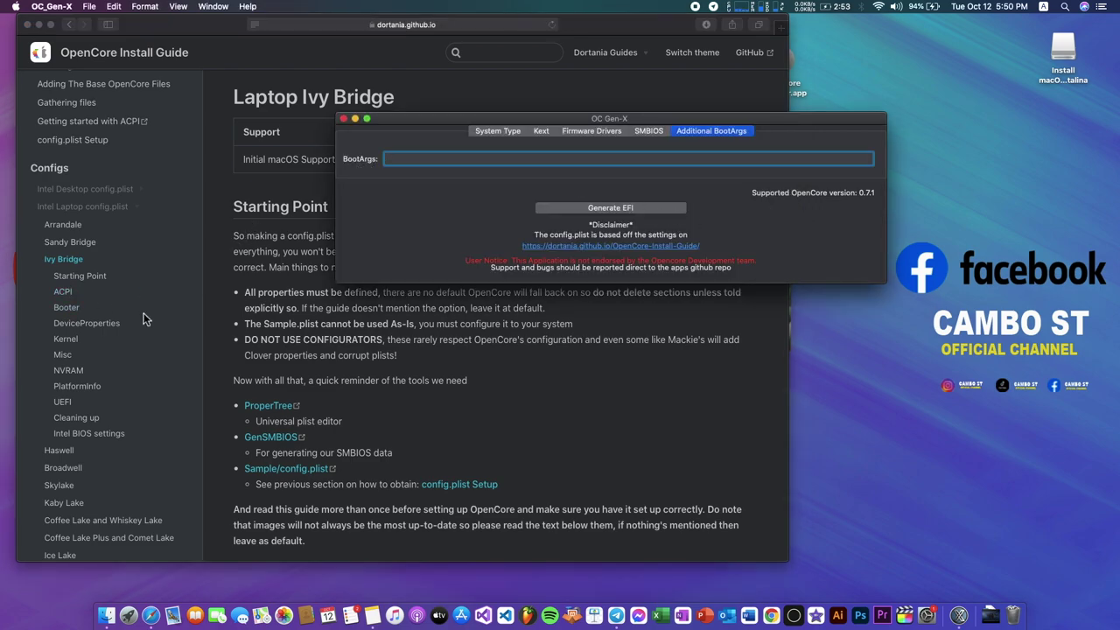
pyautogui.click(77, 368)
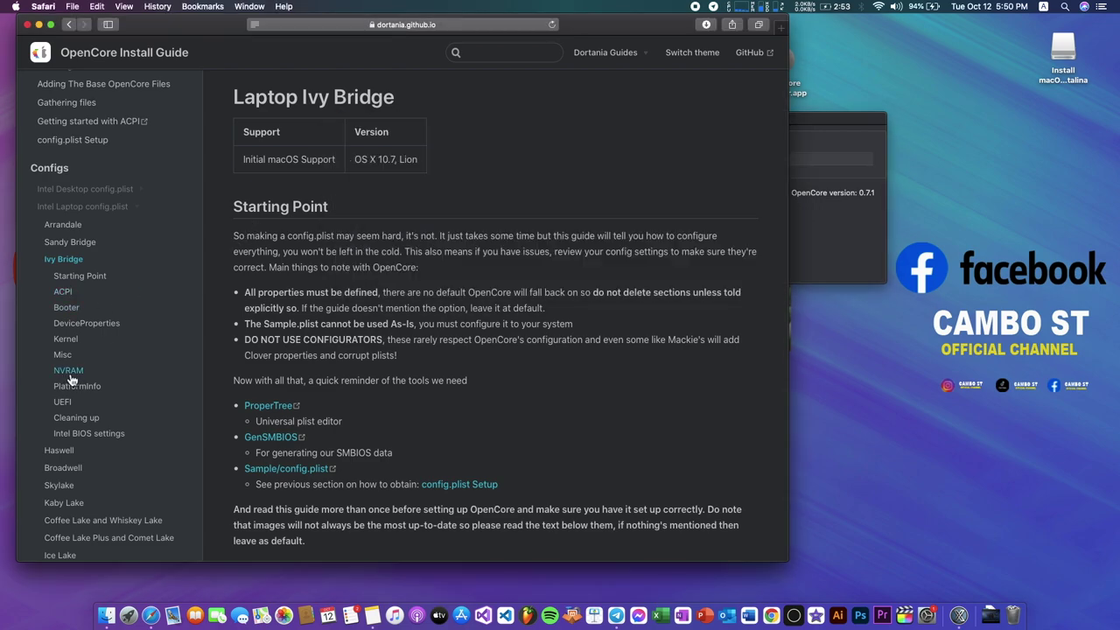
pyautogui.click(70, 370)
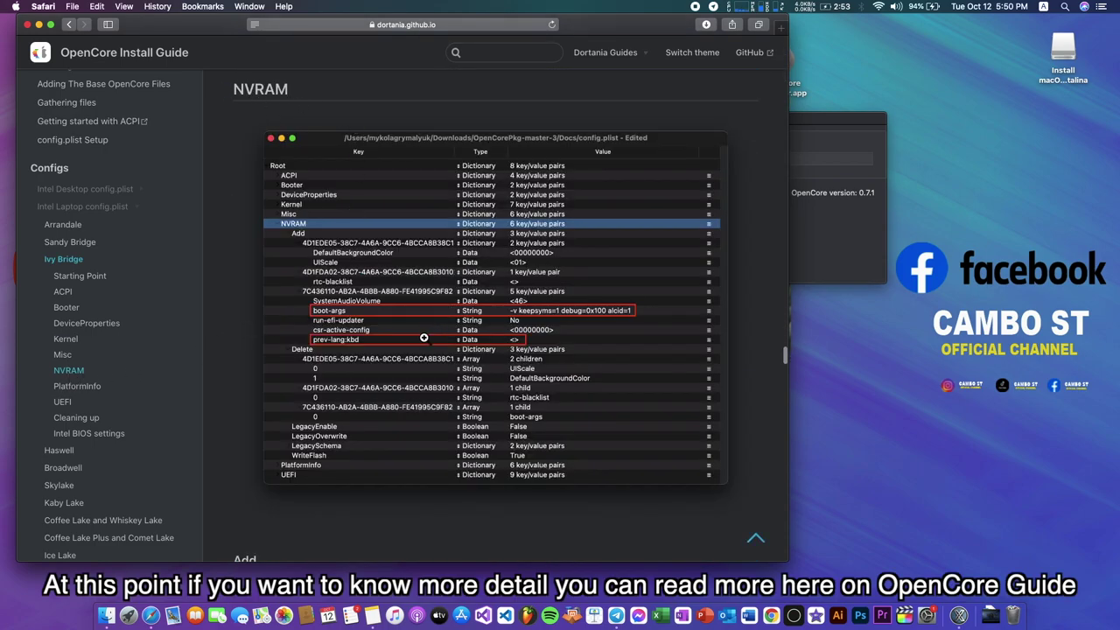
pyautogui.scroll(-1, 424, 338)
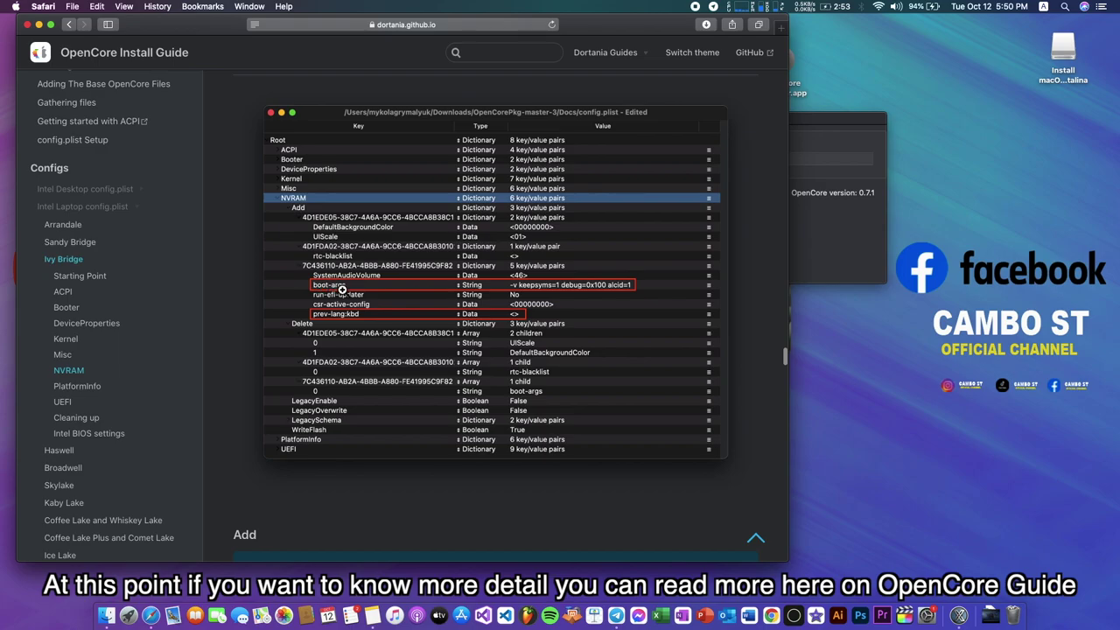
pyautogui.click(326, 289)
pyautogui.click(194, 297)
pyautogui.scroll(-1, 412, 294)
pyautogui.scroll(-10, 413, 296)
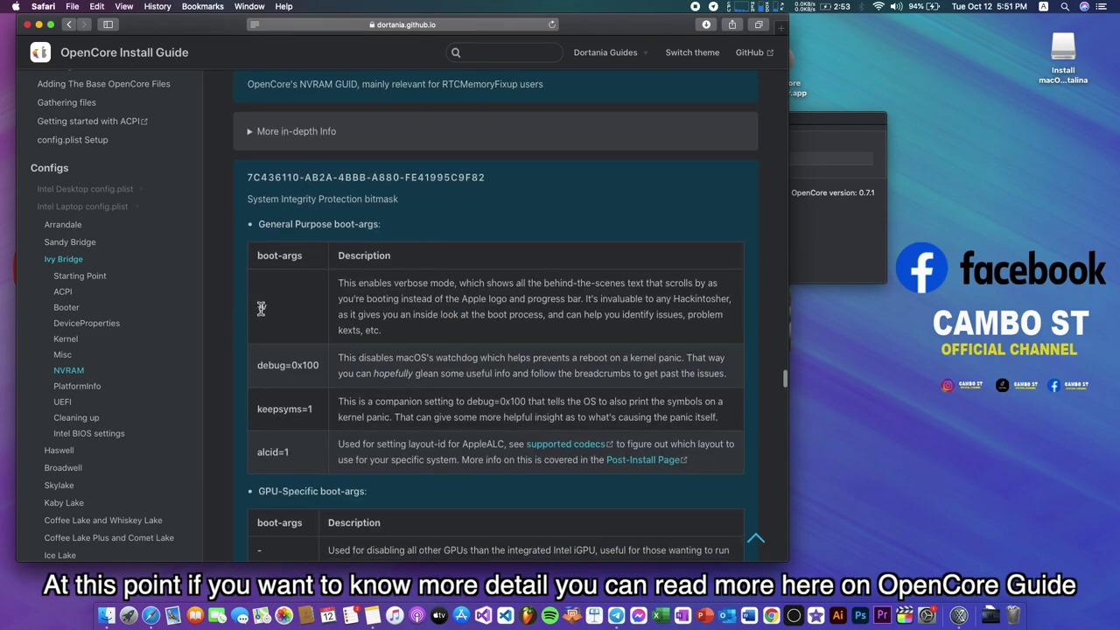
pyautogui.click(821, 228)
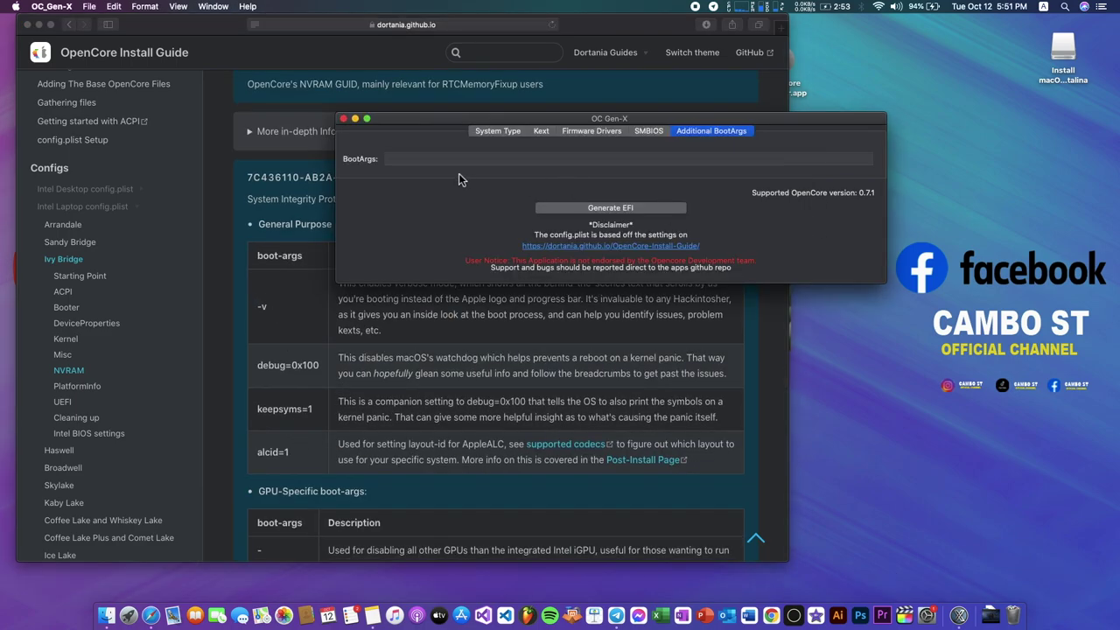
# Enter boot arguments -v alcid=1, checking them against the guide's boot-args table.
pyautogui.click(435, 160)
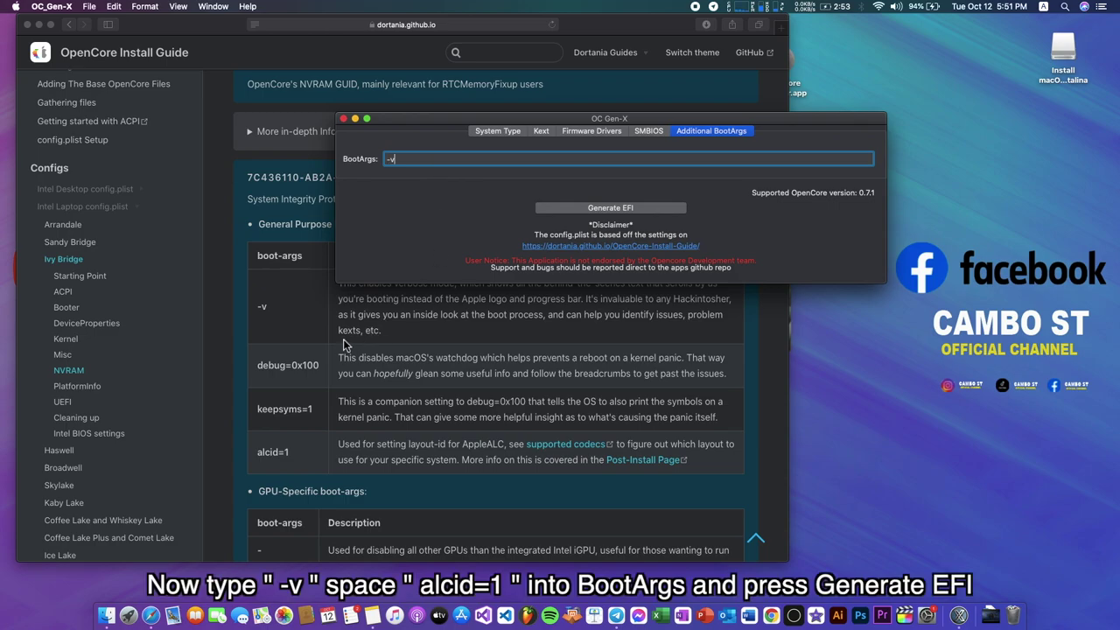
pyautogui.click(300, 333)
pyautogui.scroll(-3, 297, 354)
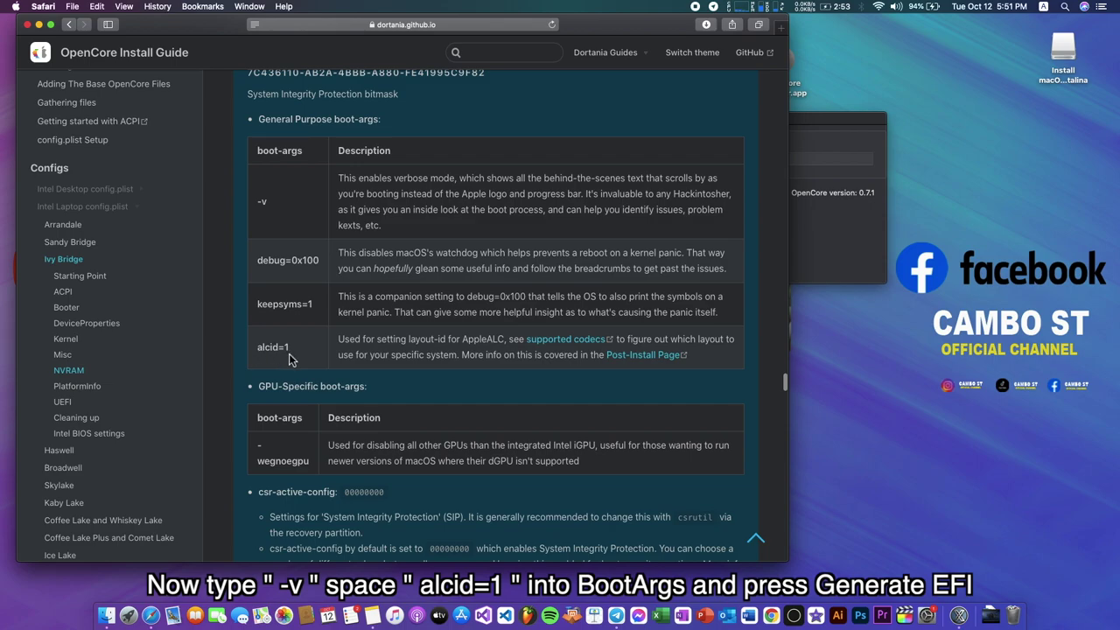
pyautogui.click(823, 215)
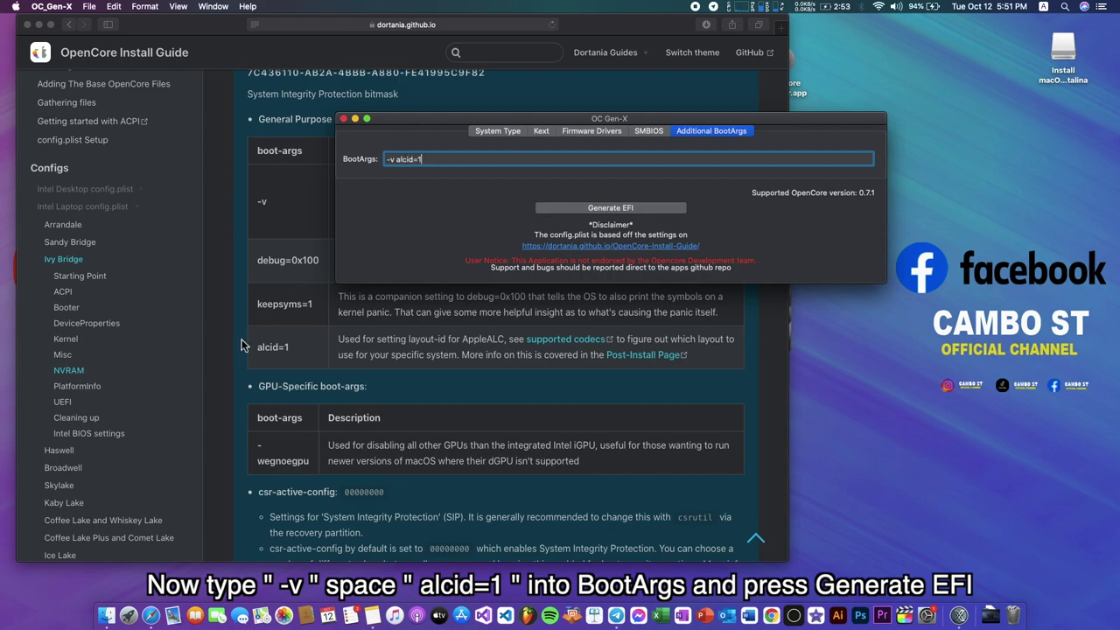
pyautogui.click(296, 237)
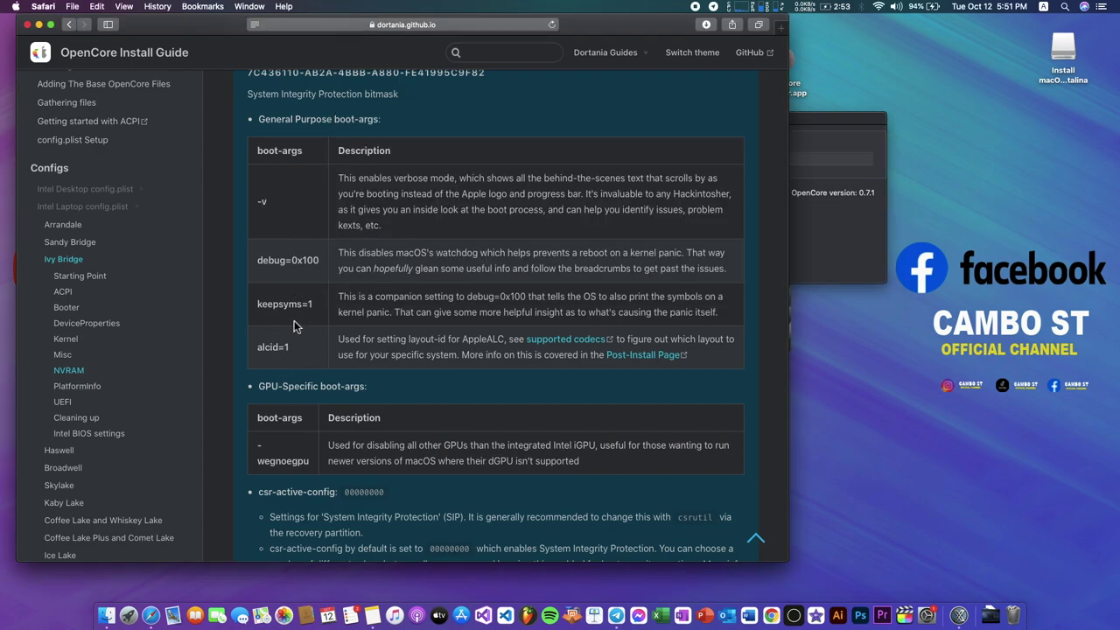
pyautogui.moveTo(289, 304); pyautogui.dragTo(328, 319)
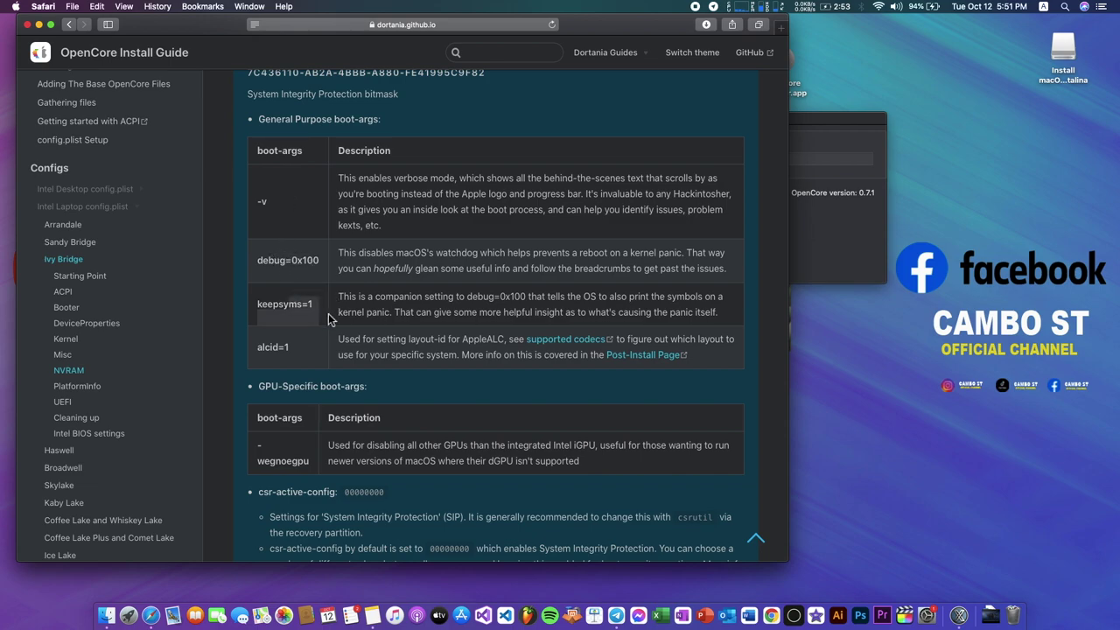
pyautogui.click(322, 352)
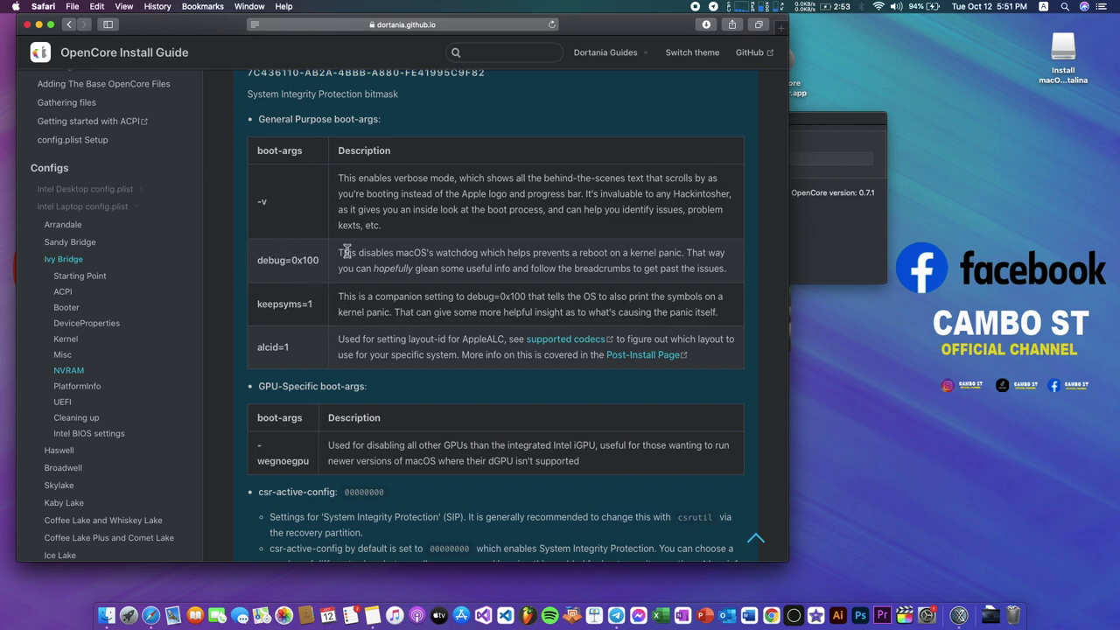
pyautogui.click(839, 244)
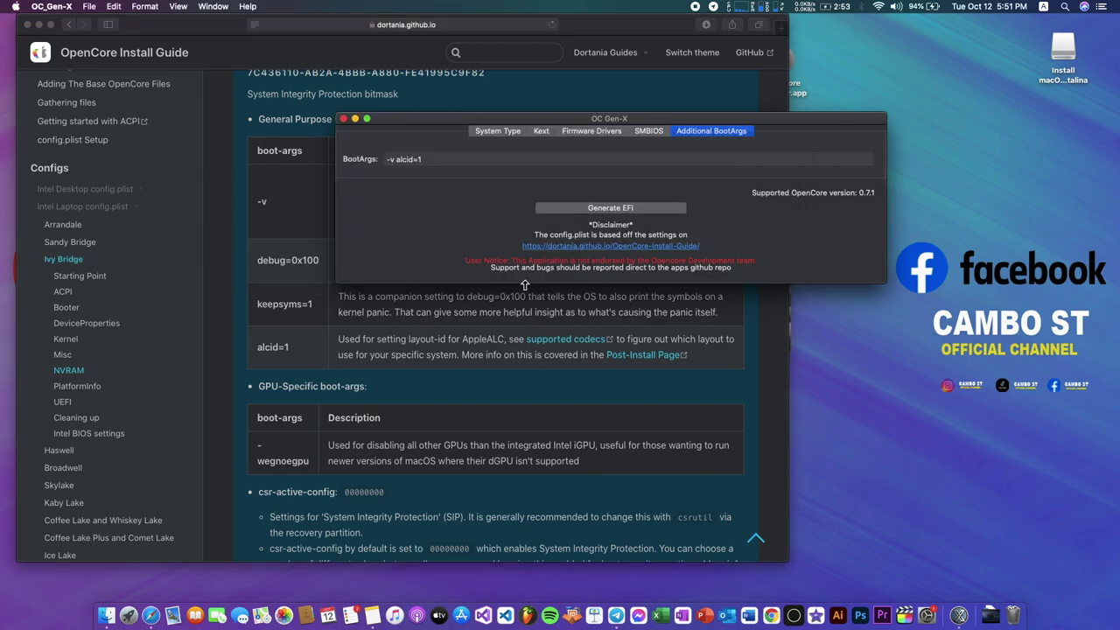
# Generate the EFI folder, dismiss the completion alert, and put away Safari and OC Gen-X.
pyautogui.click(627, 209)
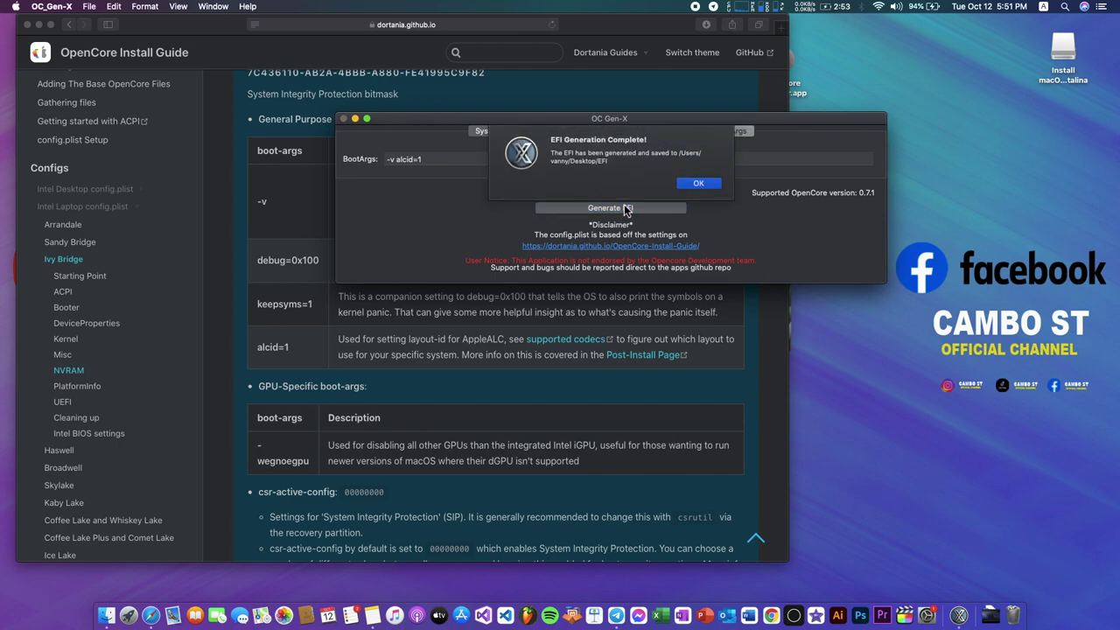
pyautogui.click(699, 185)
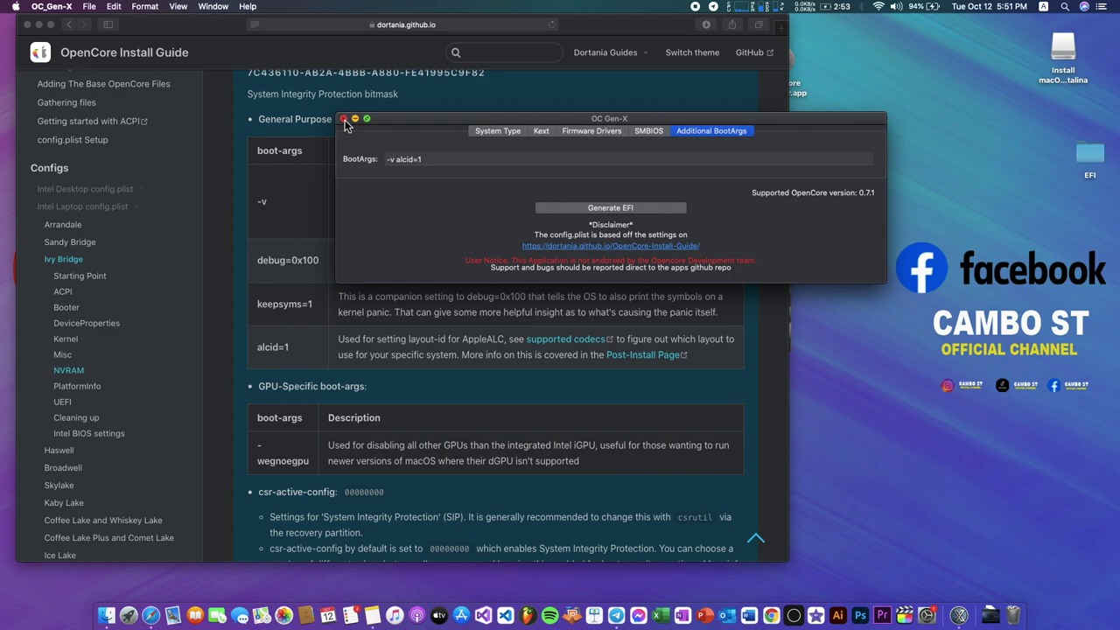
pyautogui.click(38, 24)
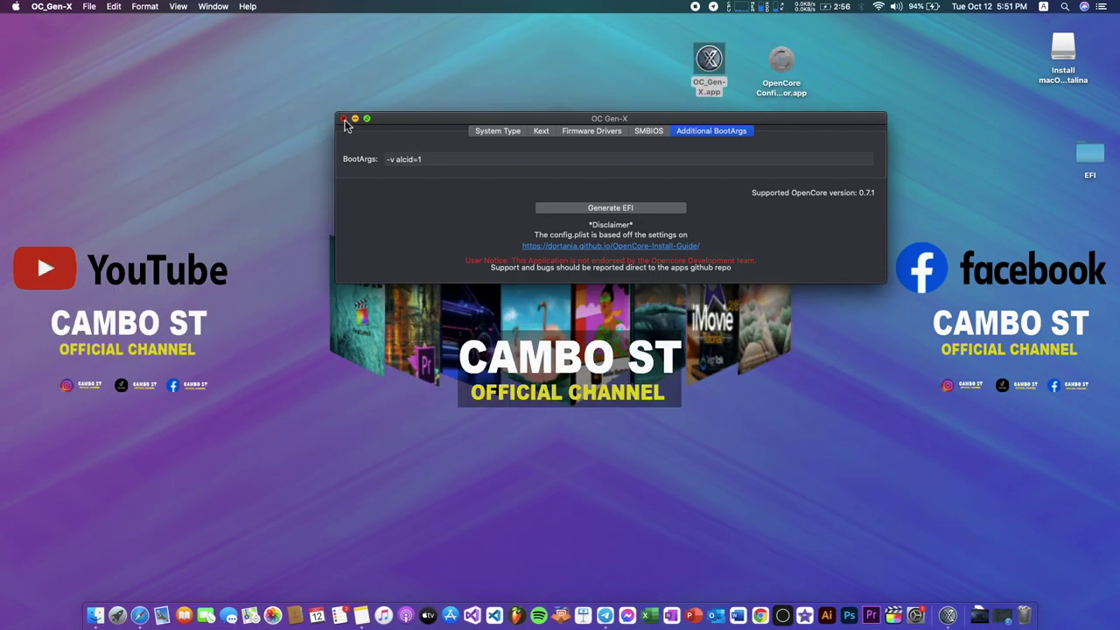
pyautogui.click(344, 119)
# Reposition the new EFI folder on the desktop and take a first look inside it.
pyautogui.moveTo(1090, 158); pyautogui.dragTo(967, 123)
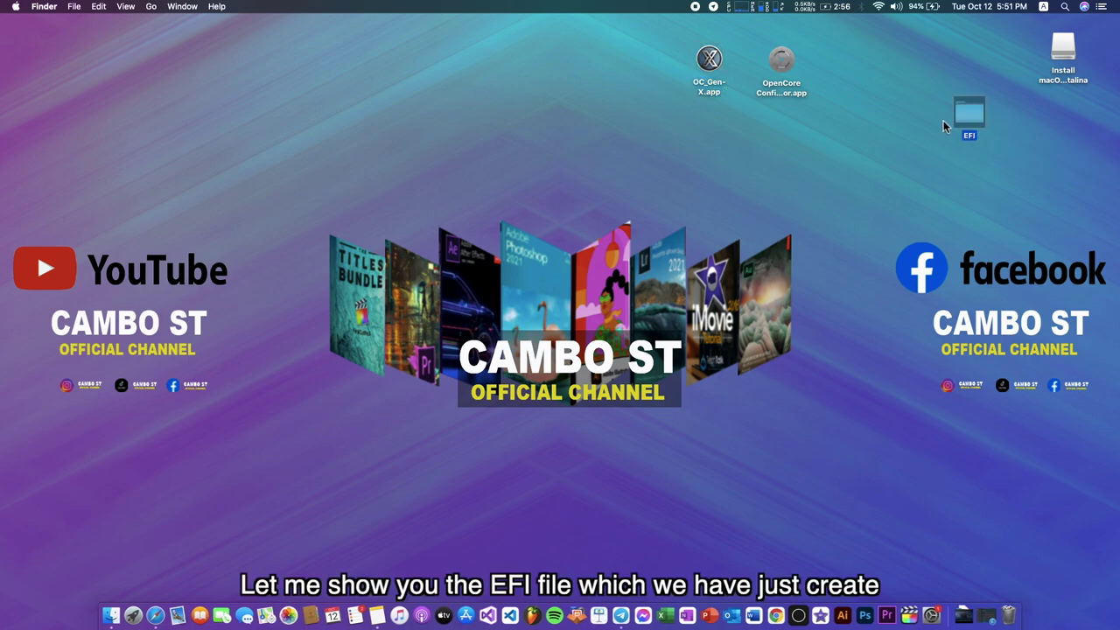
pyautogui.doubleClick(970, 115)
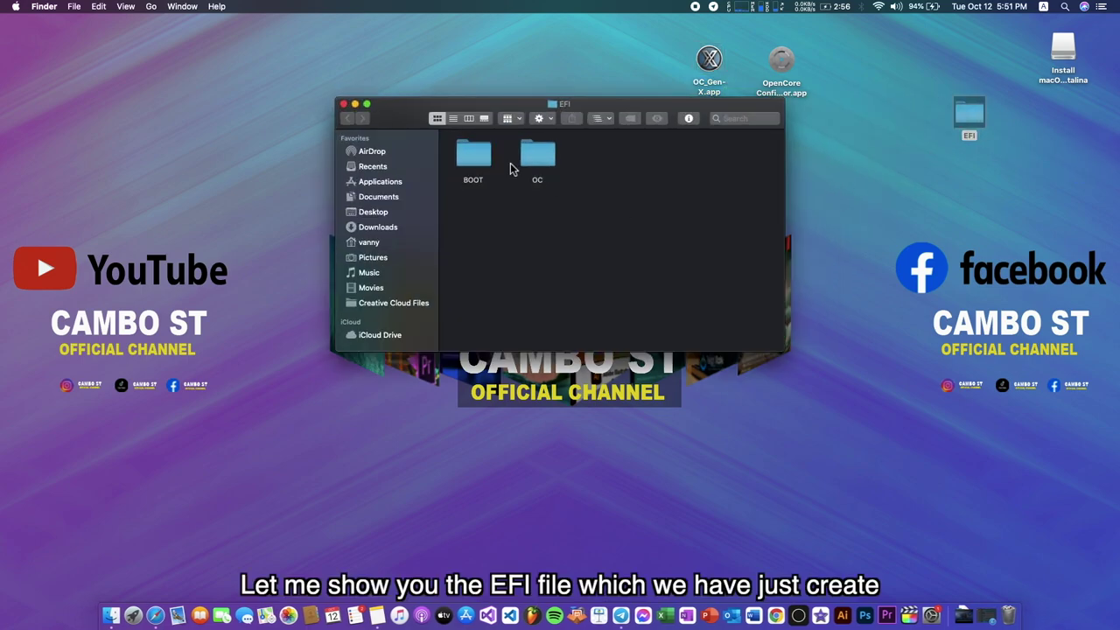
pyautogui.click(344, 104)
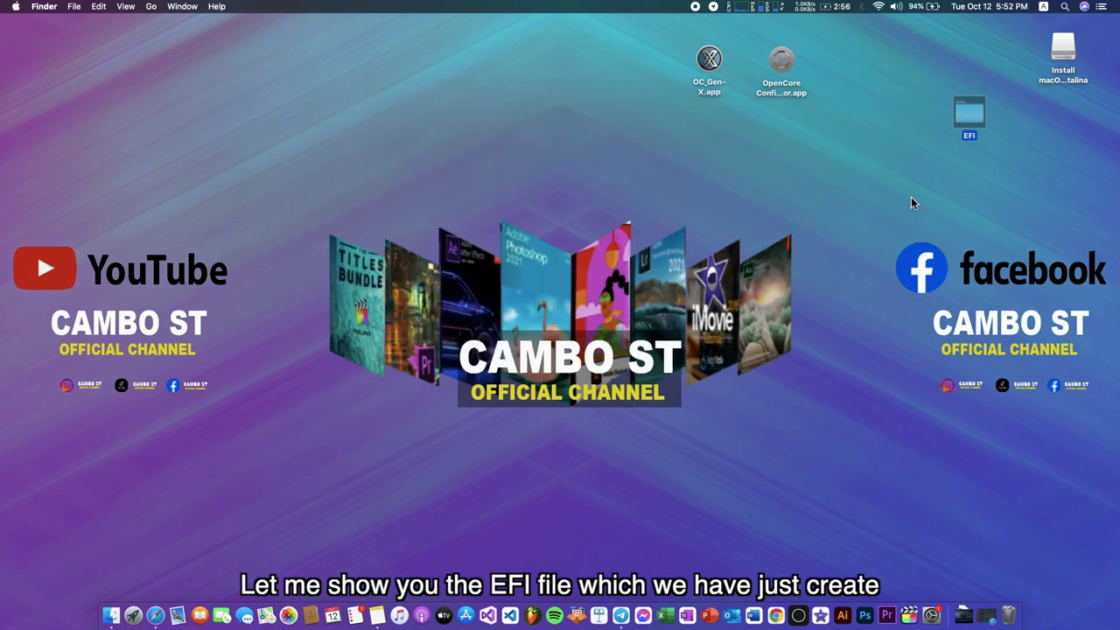
# Open EFI > OC > ACPI, find it empty, close it and bring back the OpenCore guide.
pyautogui.doubleClick(966, 111)
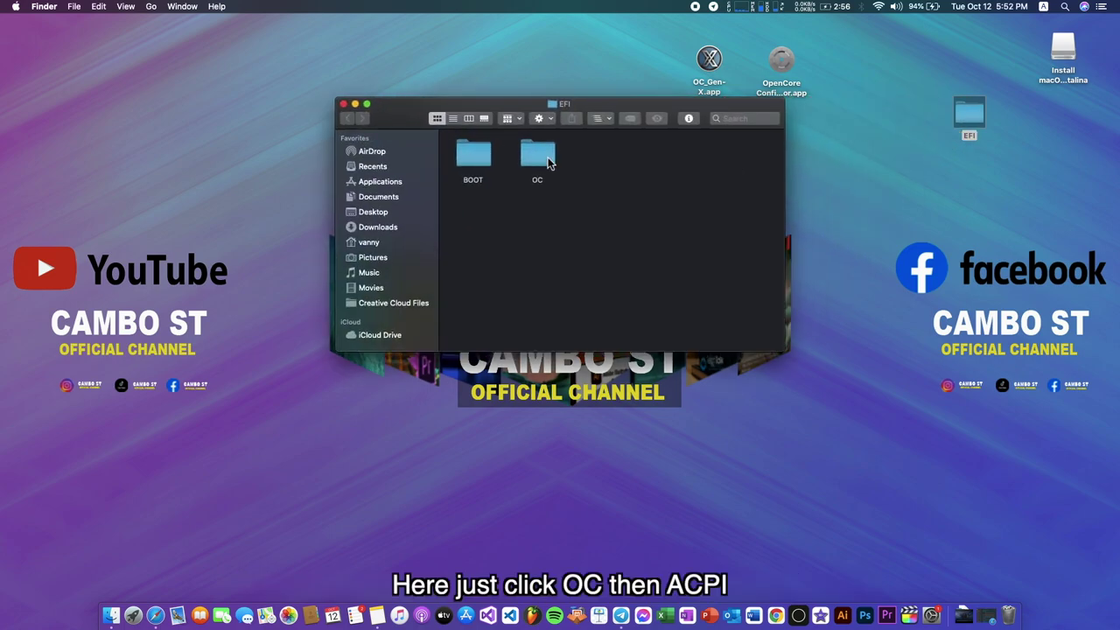
pyautogui.doubleClick(537, 157)
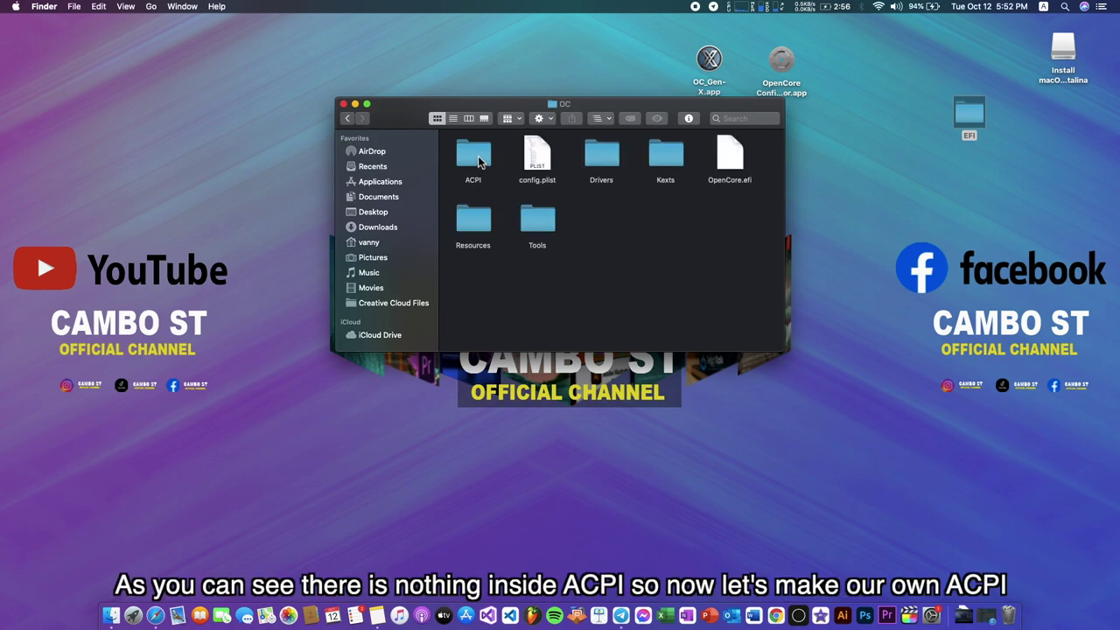
pyautogui.doubleClick(475, 161)
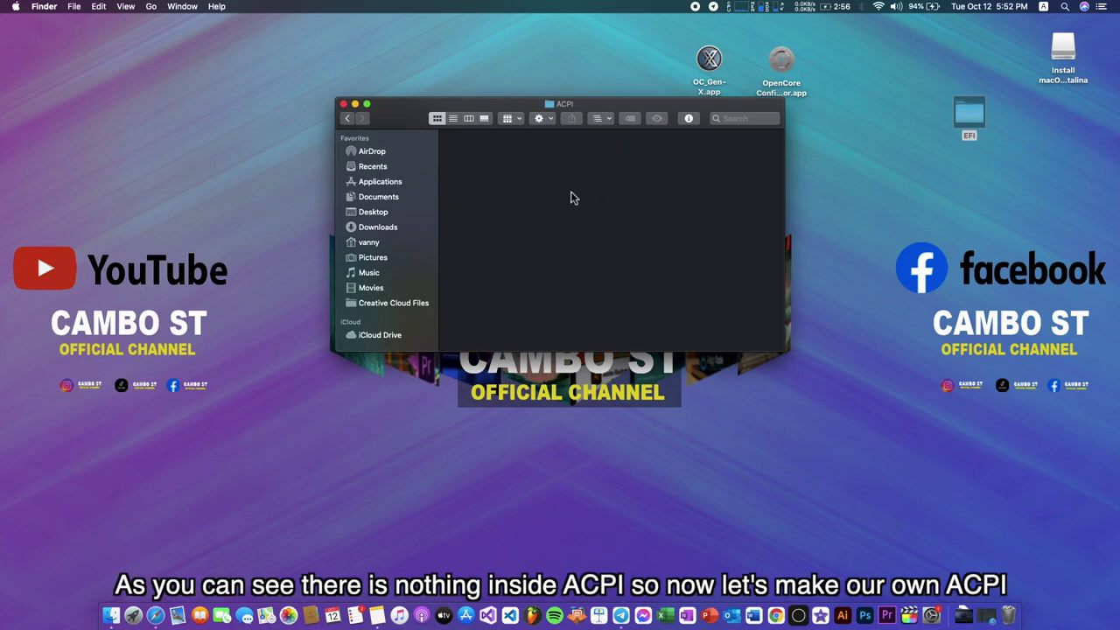
pyautogui.click(344, 104)
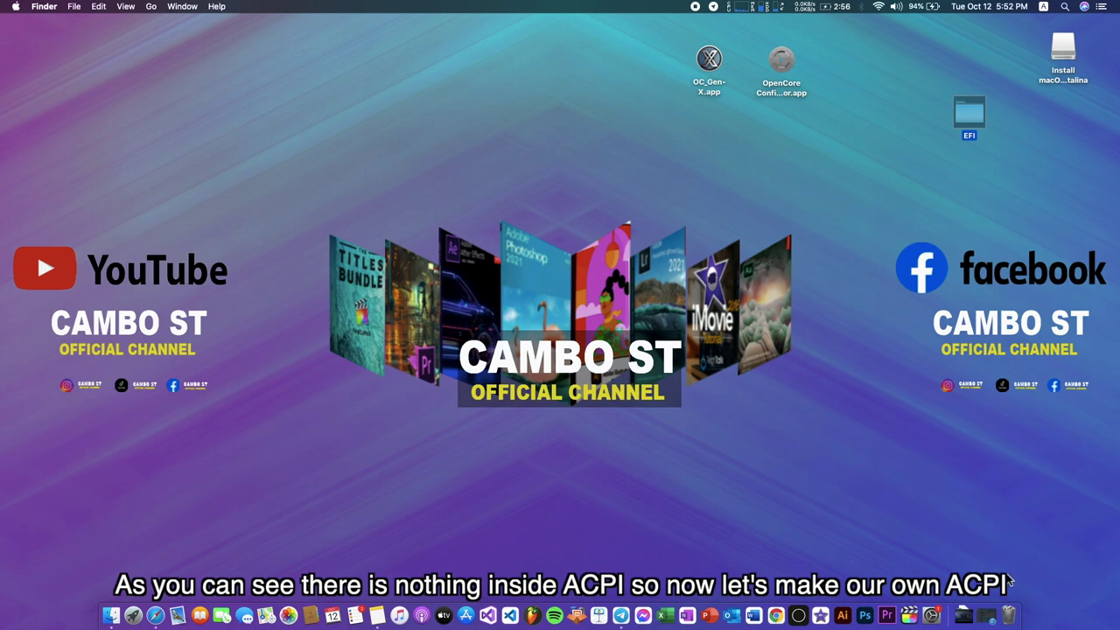
pyautogui.click(989, 621)
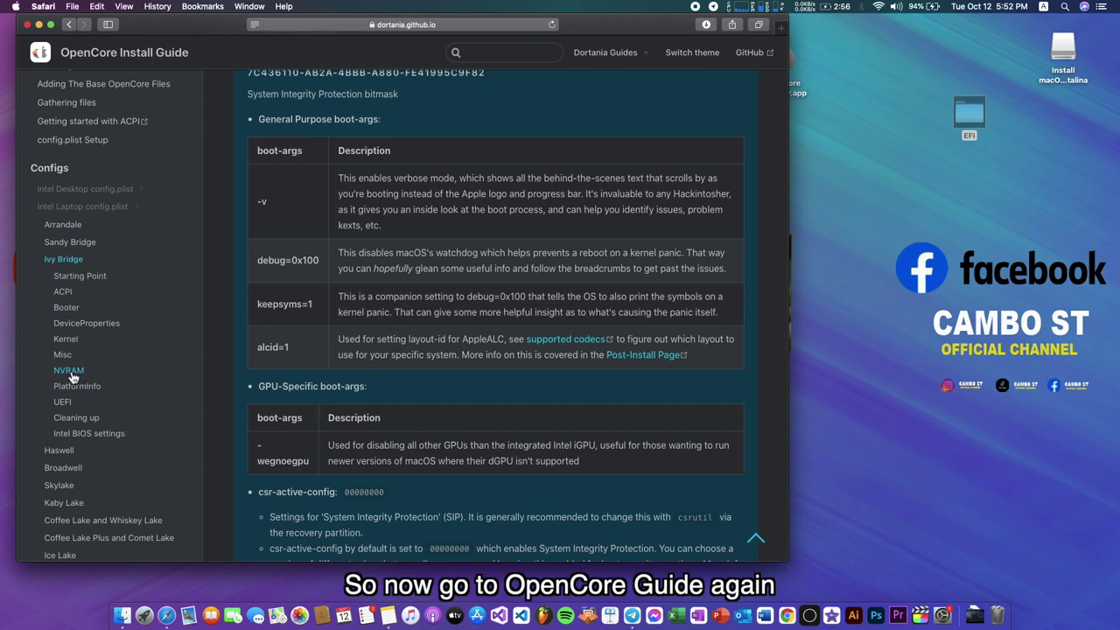
# Open Ivy Bridge ACPI, read the SSDT-EC note, and open the Getting Started With ACPI guide.
pyautogui.click(68, 299)
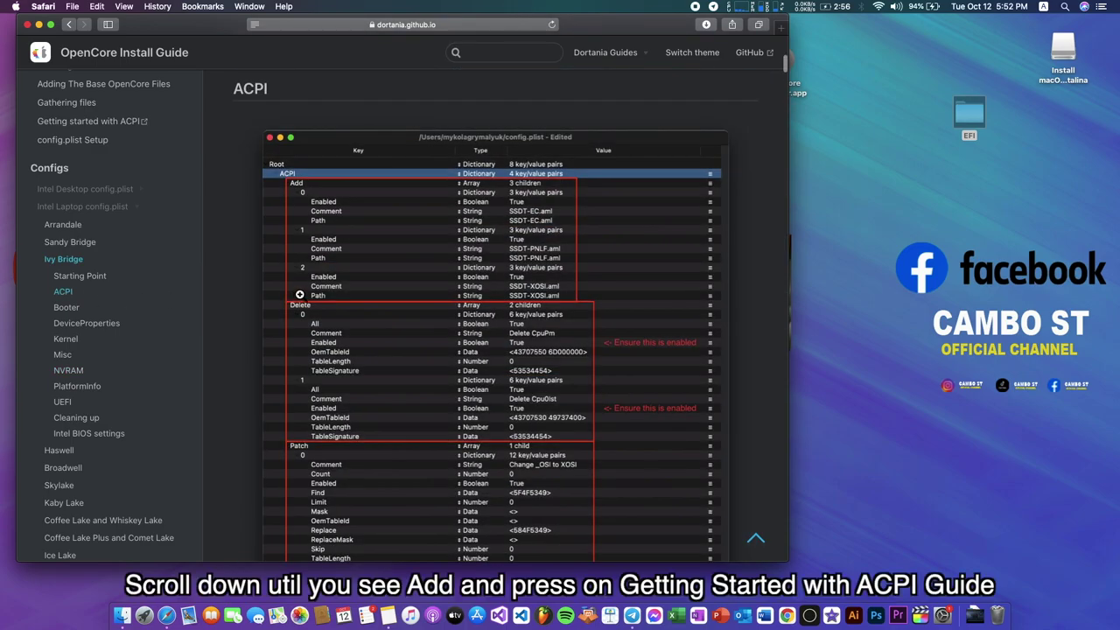
pyautogui.scroll(-15, 418, 240)
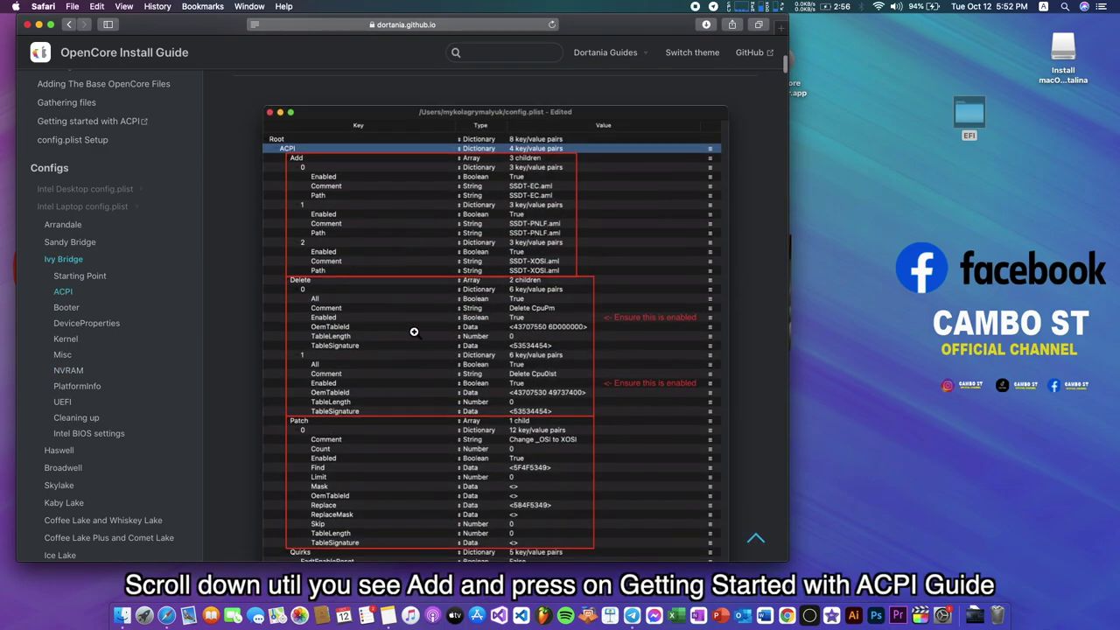
pyautogui.scroll(-4, 420, 409)
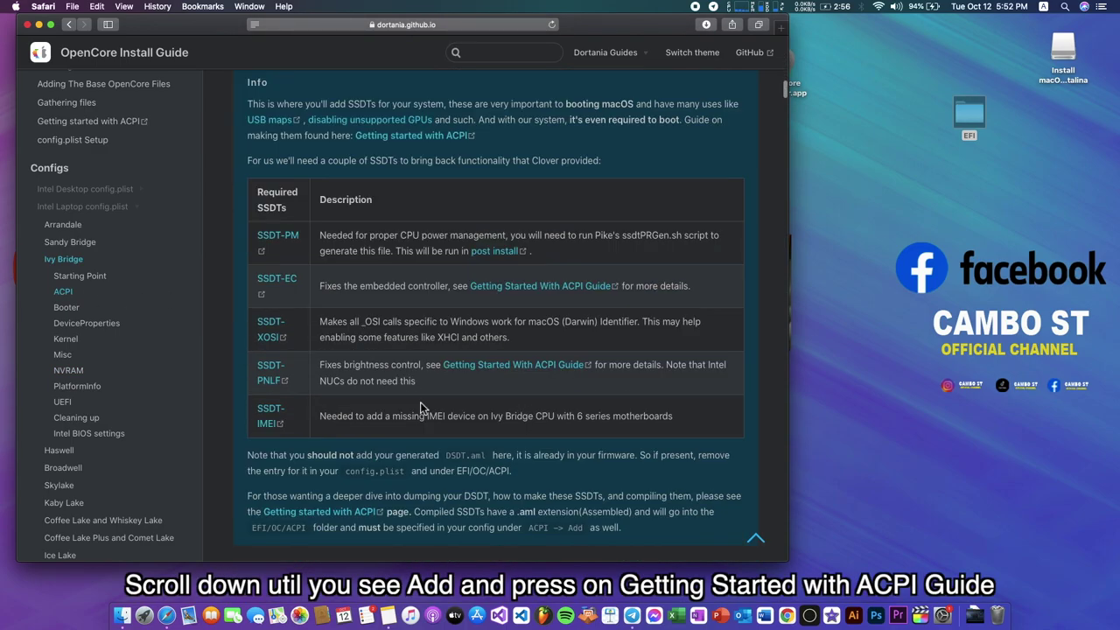
pyautogui.scroll(1, 272, 243)
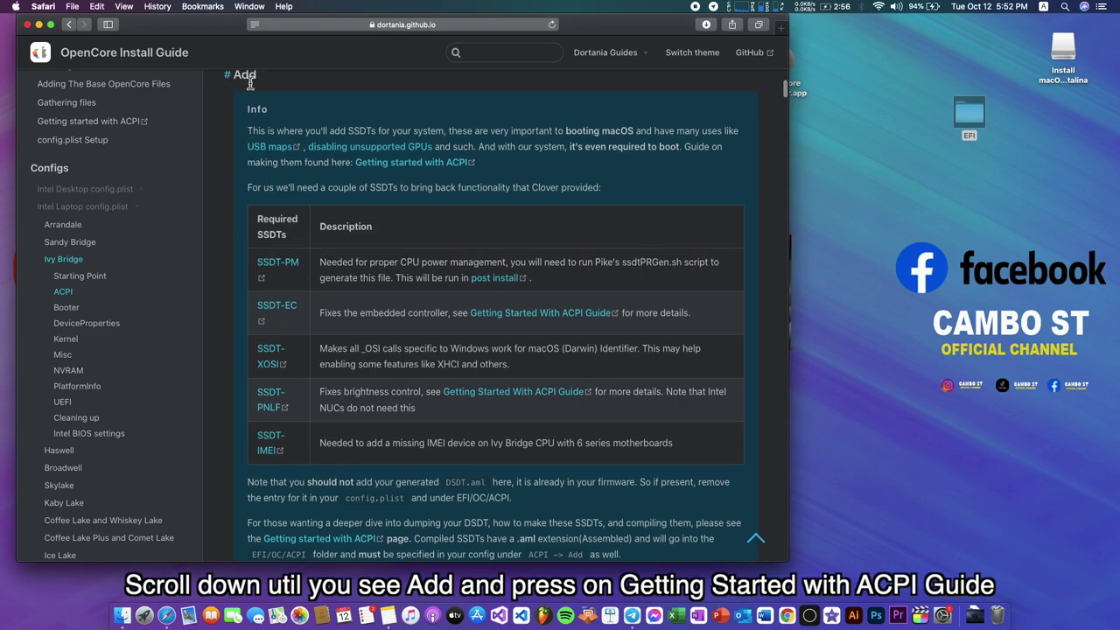
pyautogui.scroll(1, 285, 159)
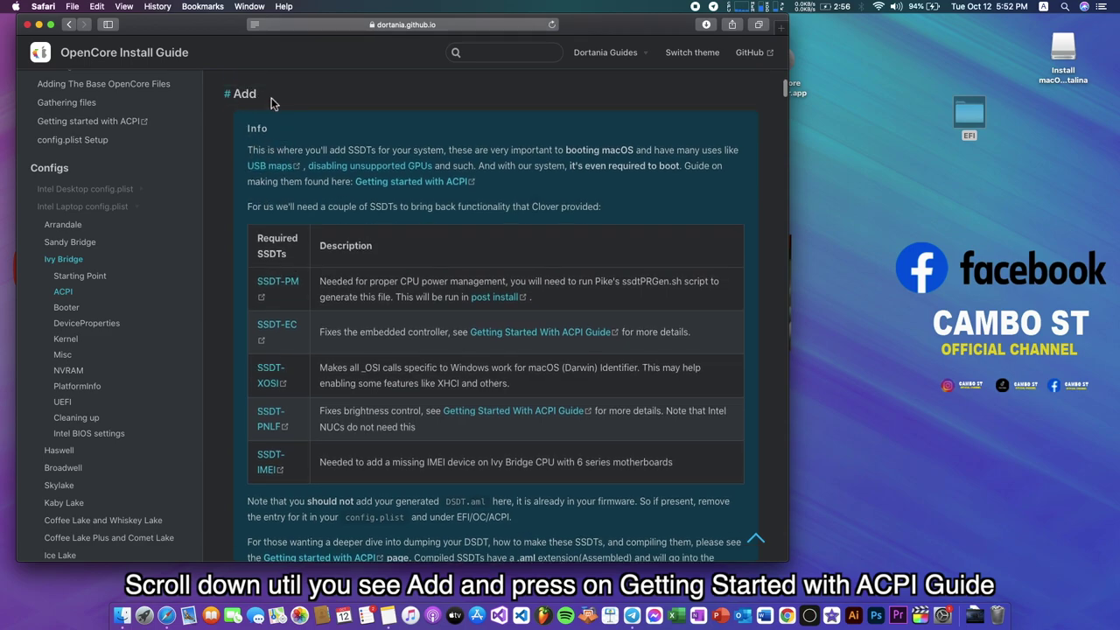
pyautogui.scroll(-2, 331, 231)
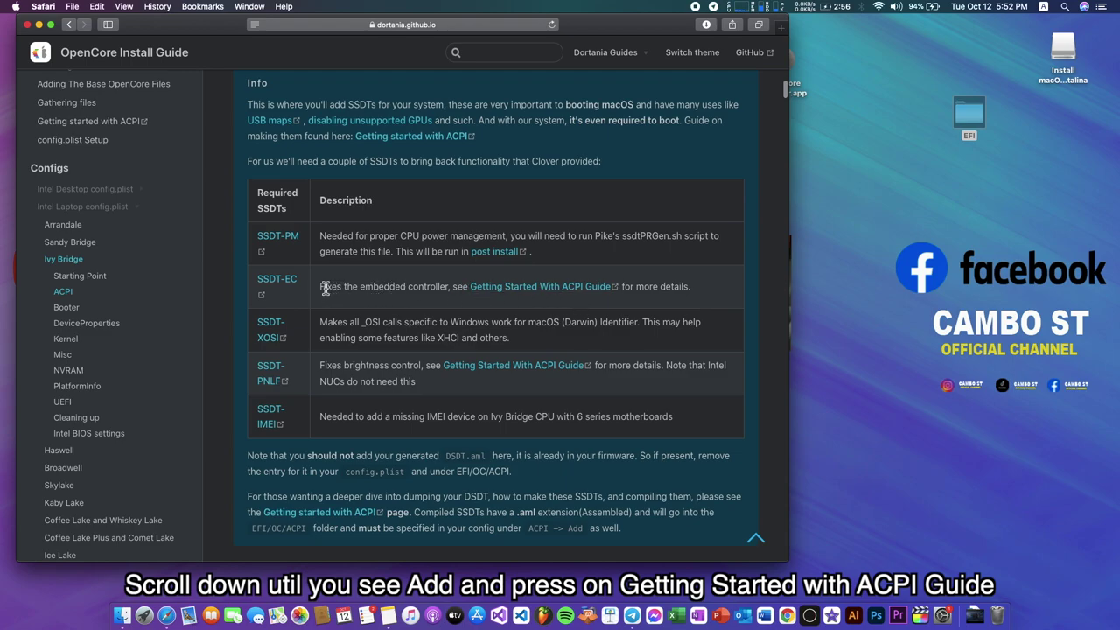
pyautogui.moveTo(324, 289); pyautogui.dragTo(719, 290)
pyautogui.click(601, 306)
pyautogui.click(586, 295)
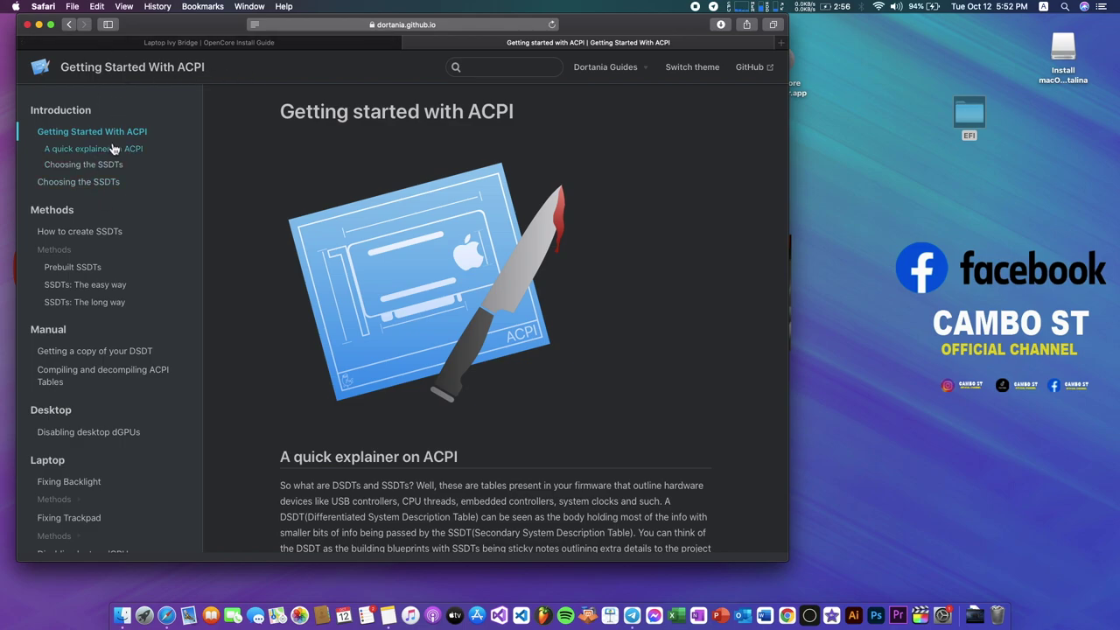
# Make Safari full screen and open the ACPI guide's Prebuilt SSDTs page.
pyautogui.click(51, 25)
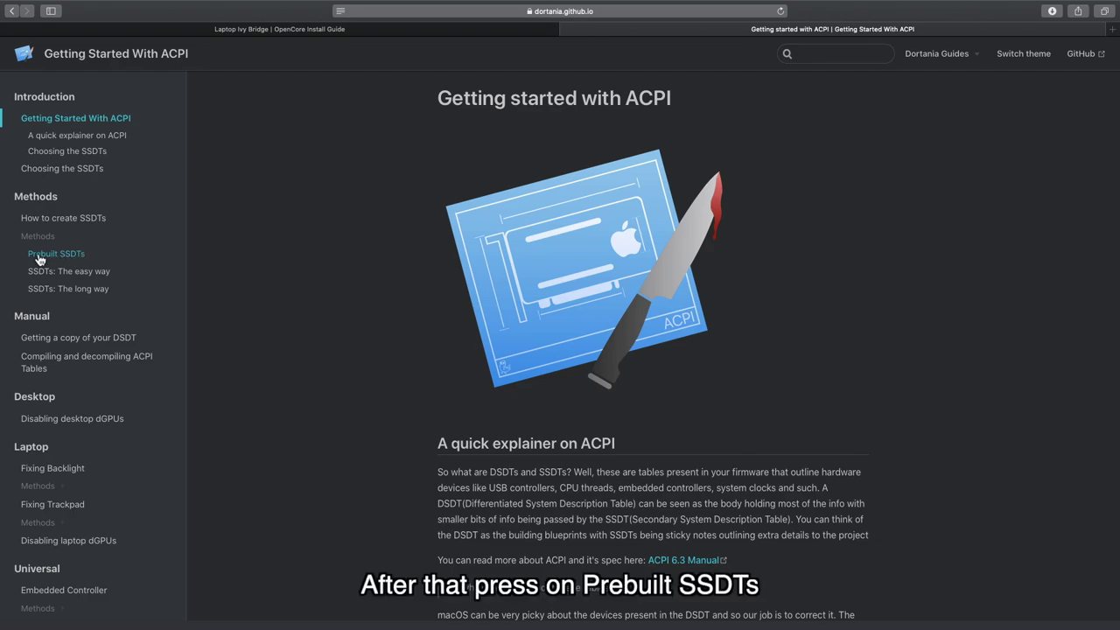
pyautogui.scroll(5, 39, 259)
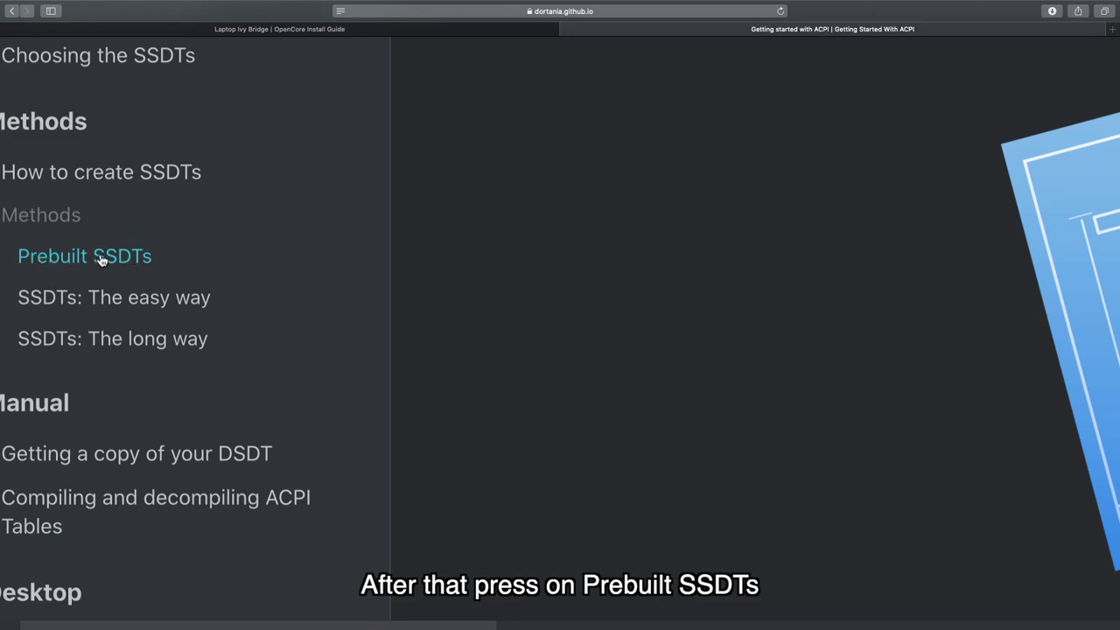
pyautogui.scroll(-5, 135, 266)
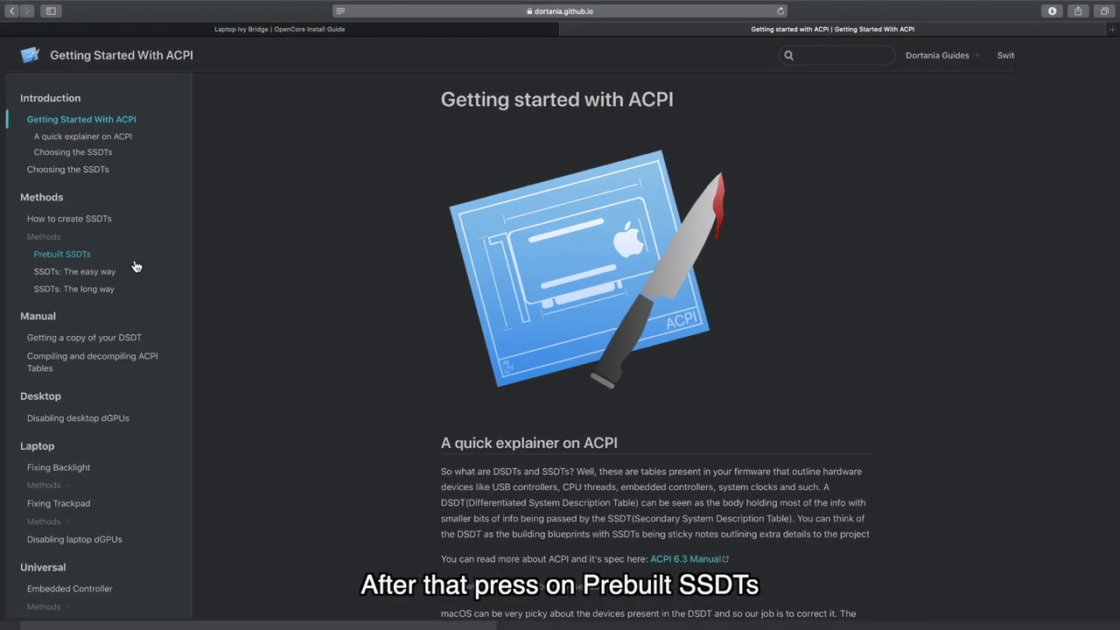
pyautogui.click(82, 256)
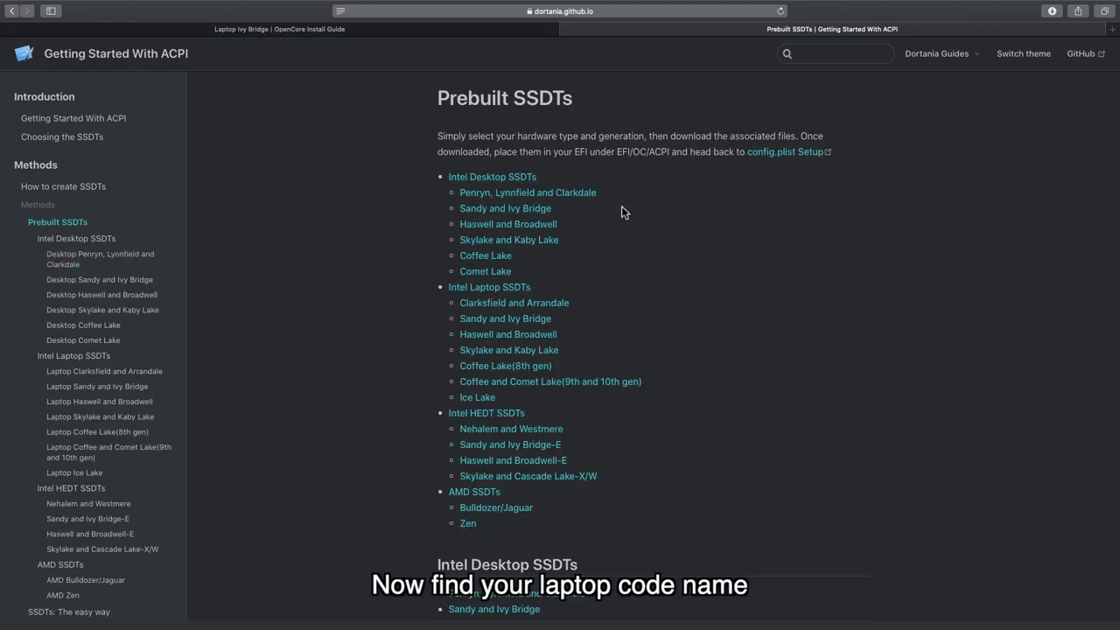
pyautogui.scroll(3, 621, 206)
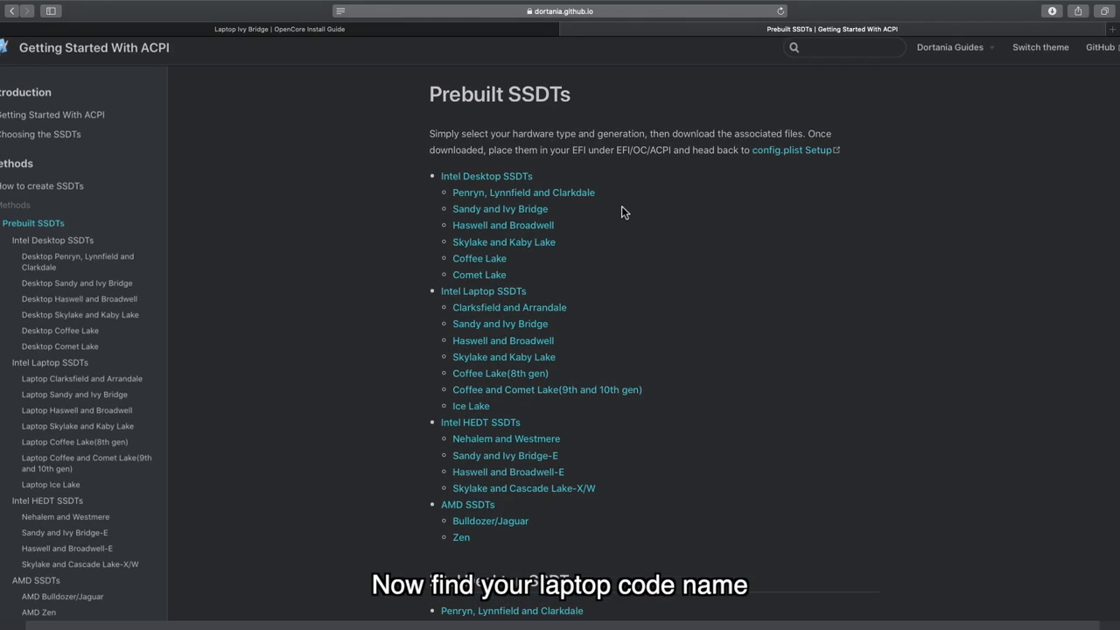
pyautogui.scroll(-1, 525, 295)
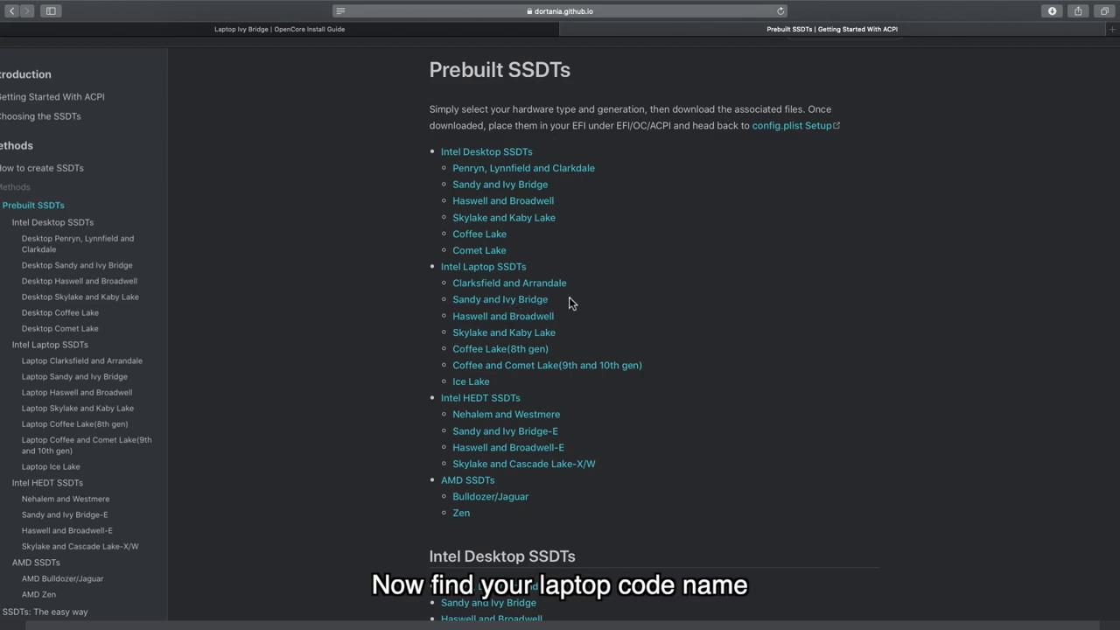
# Confirm the Laptop Ivy Bridge heading, then jump to the Laptop Sandy and Ivy Bridge SSDT list.
pyautogui.click(308, 31)
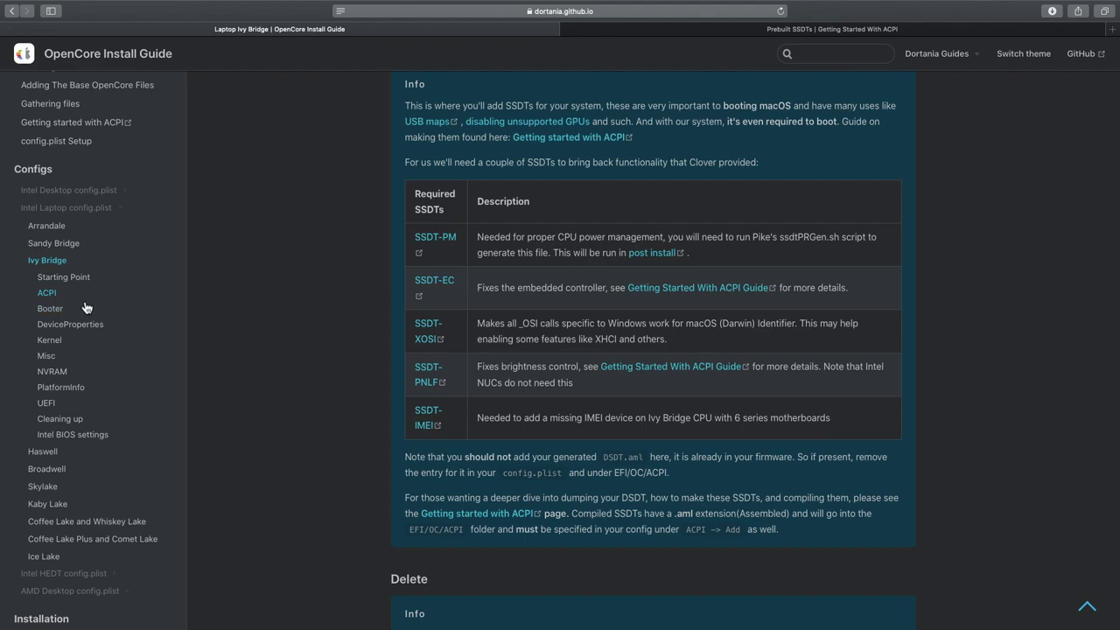
pyautogui.click(55, 262)
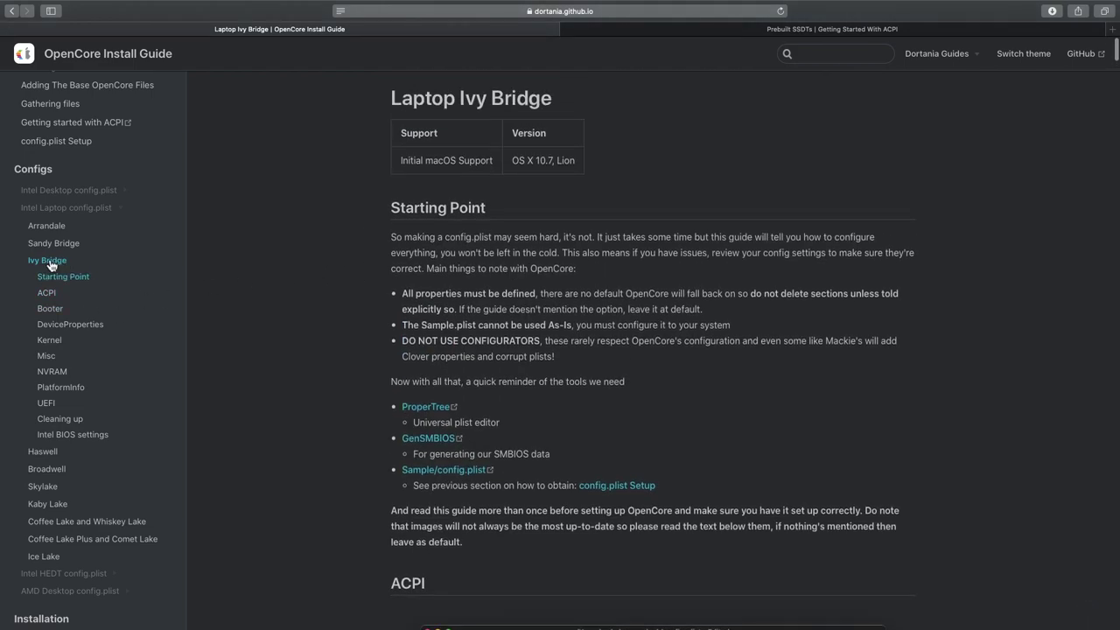
pyautogui.moveTo(393, 98); pyautogui.dragTo(588, 104)
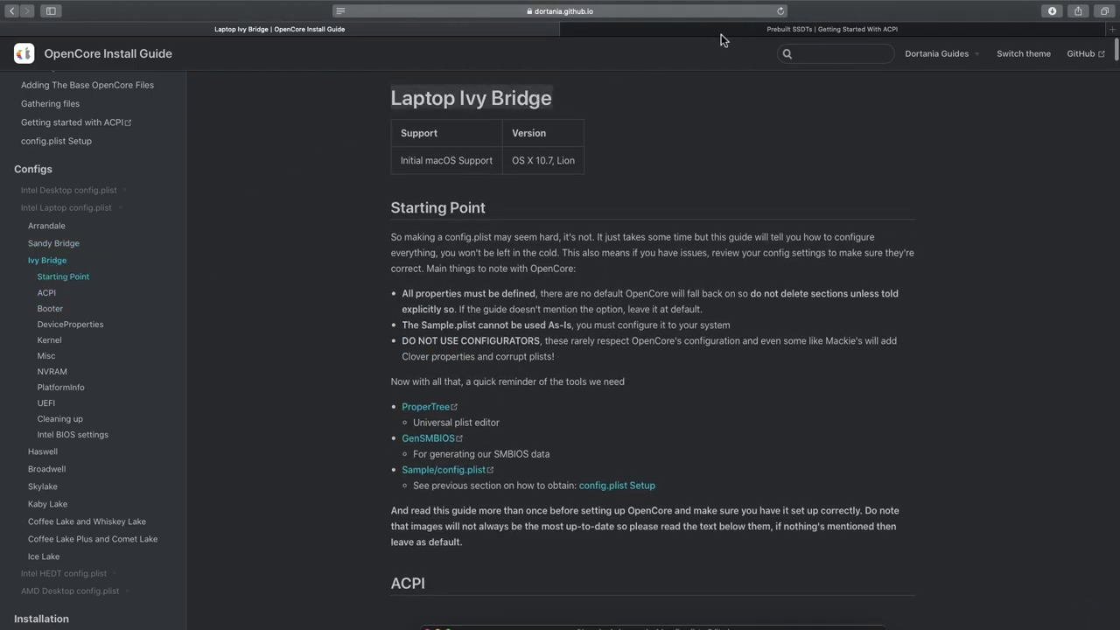
pyautogui.click(709, 30)
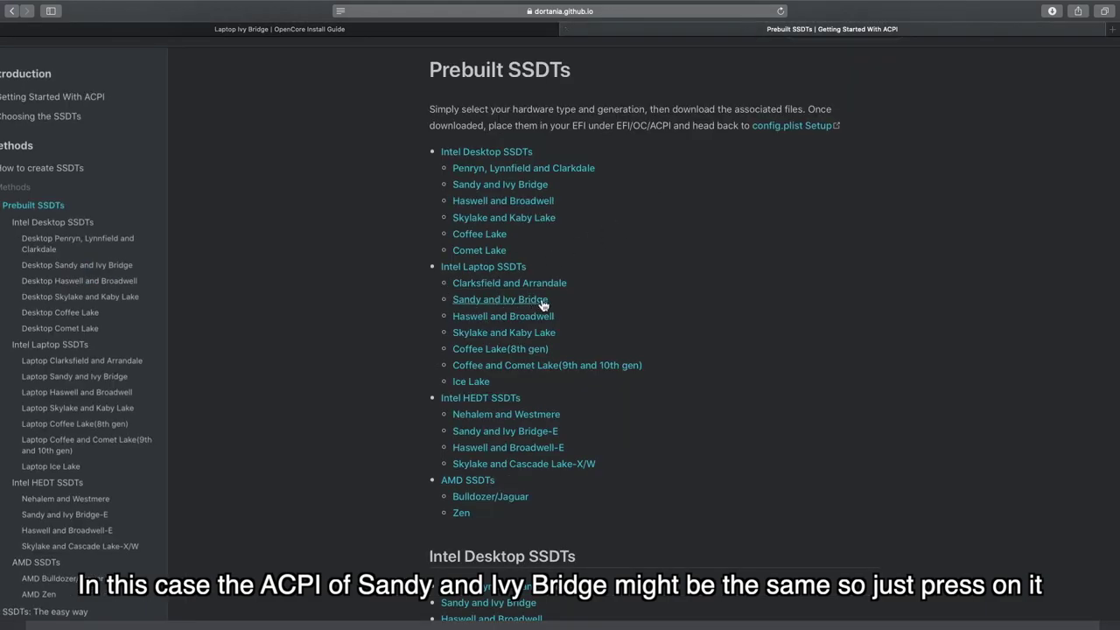
pyautogui.click(539, 304)
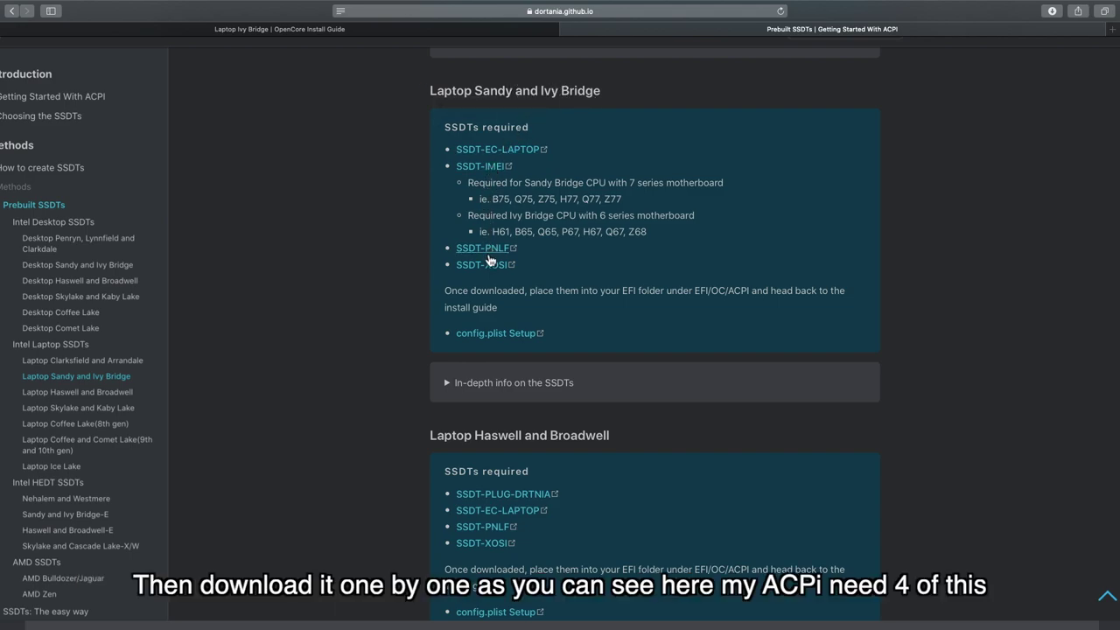
# Download SSDT-EC-LAPTOP and SSDT-IMEI from their GitHub pages.
pyautogui.click(510, 152)
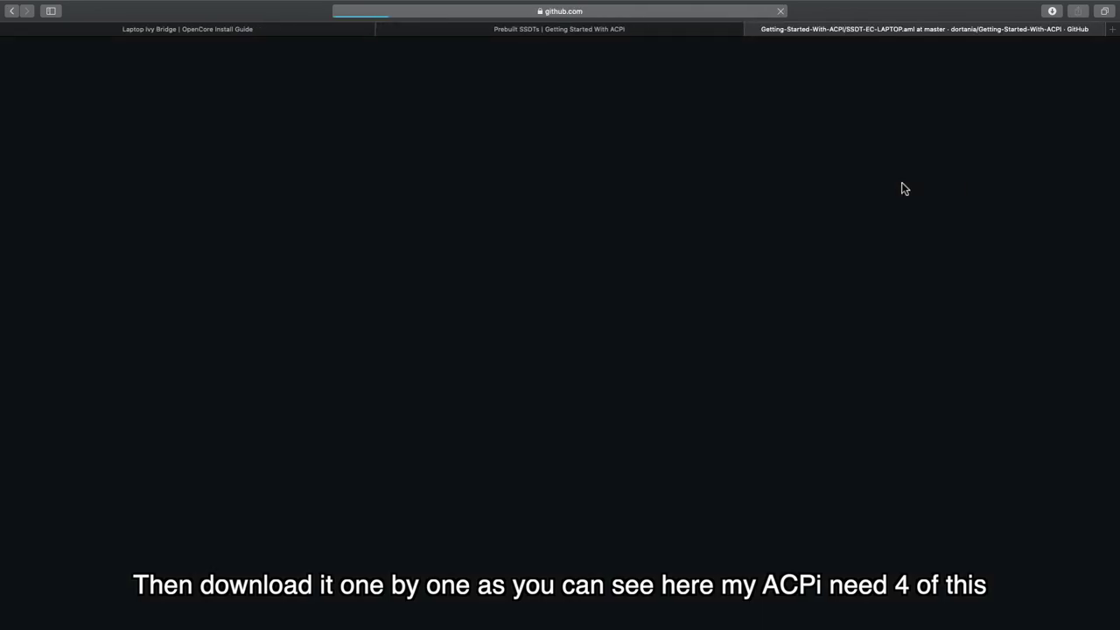
pyautogui.click(863, 280)
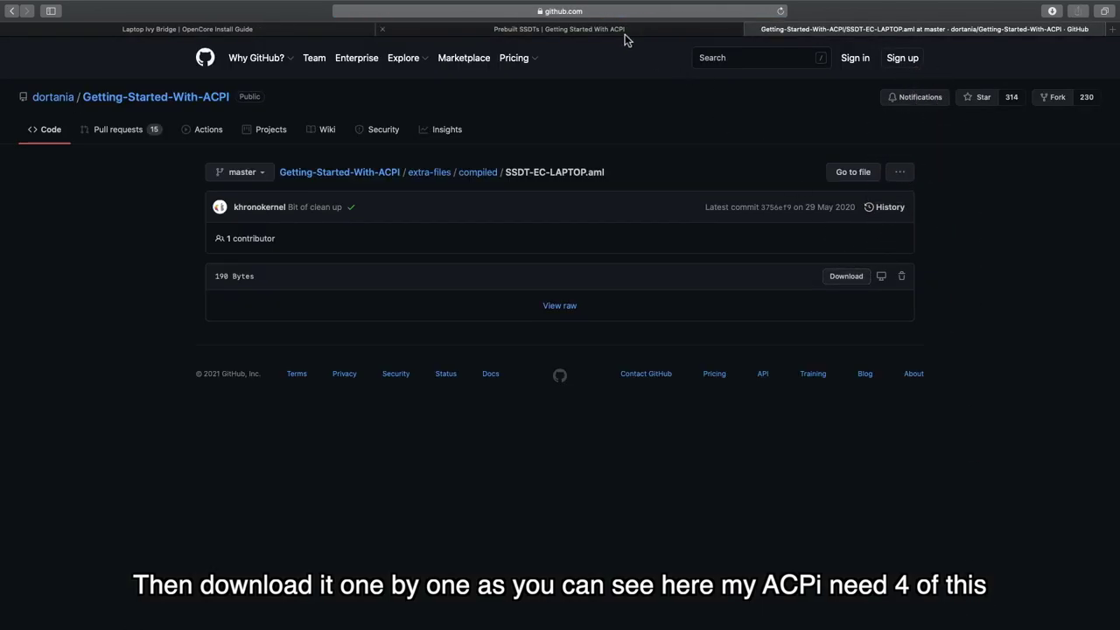
pyautogui.click(750, 29)
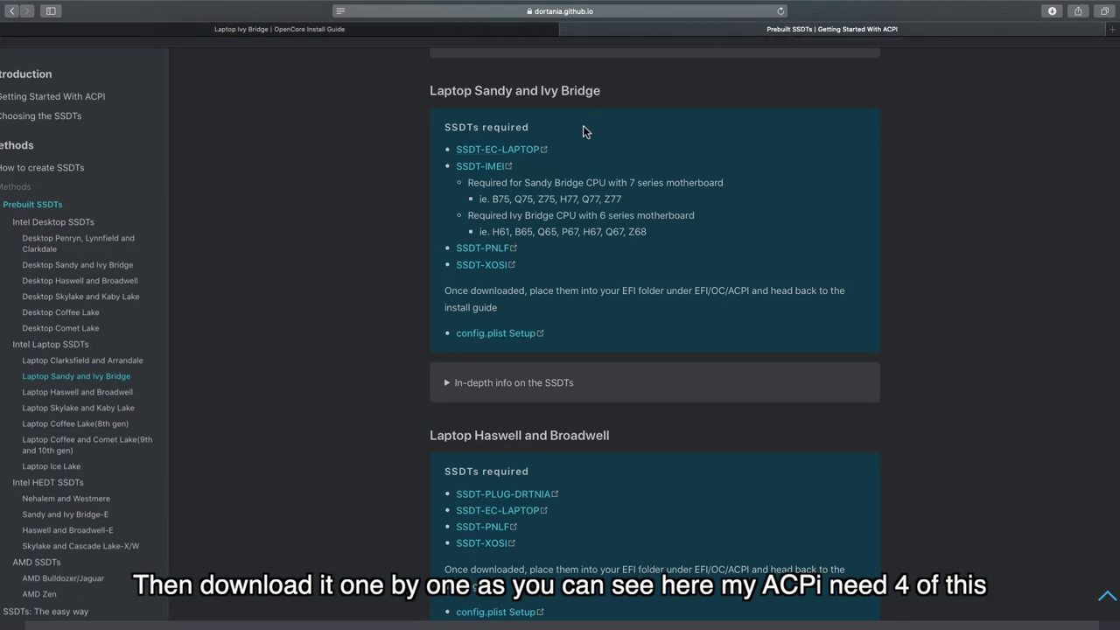
pyautogui.click(480, 168)
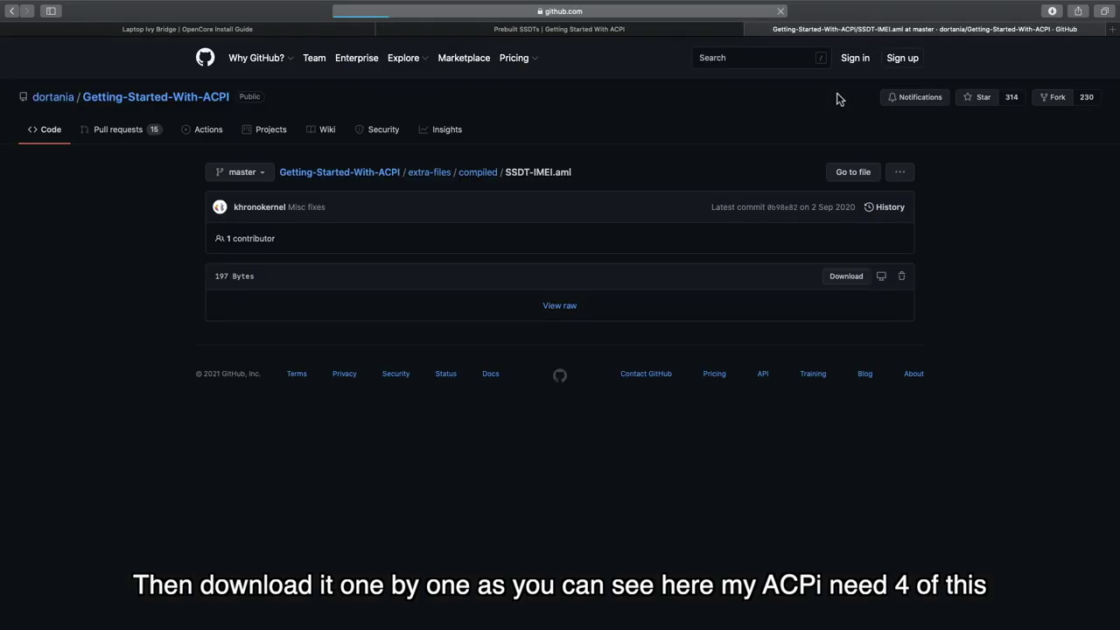
pyautogui.click(854, 281)
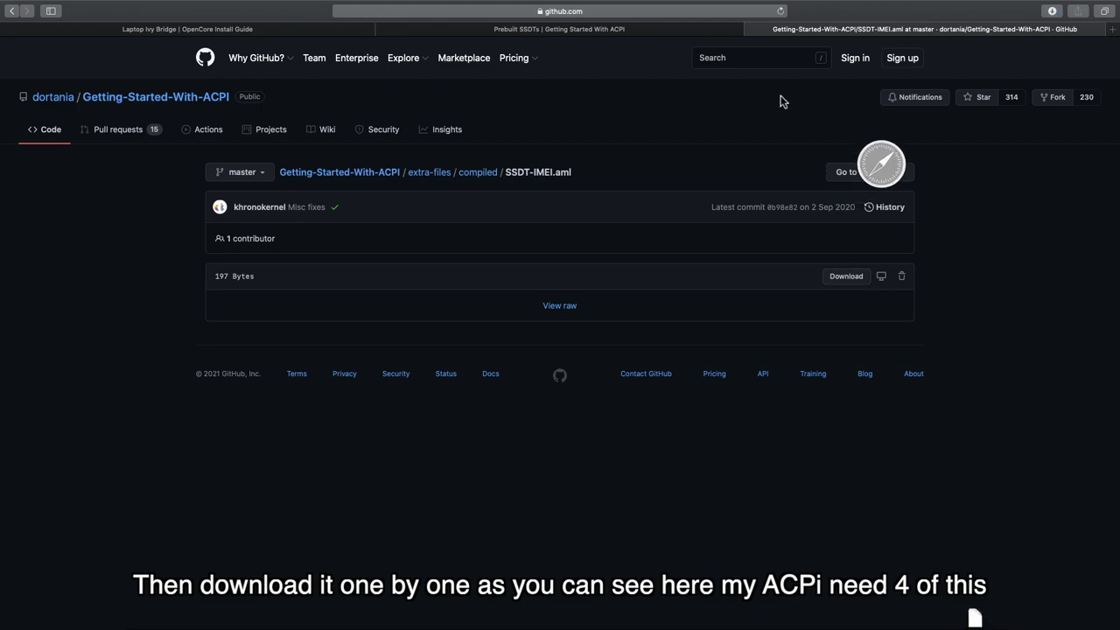
pyautogui.click(751, 30)
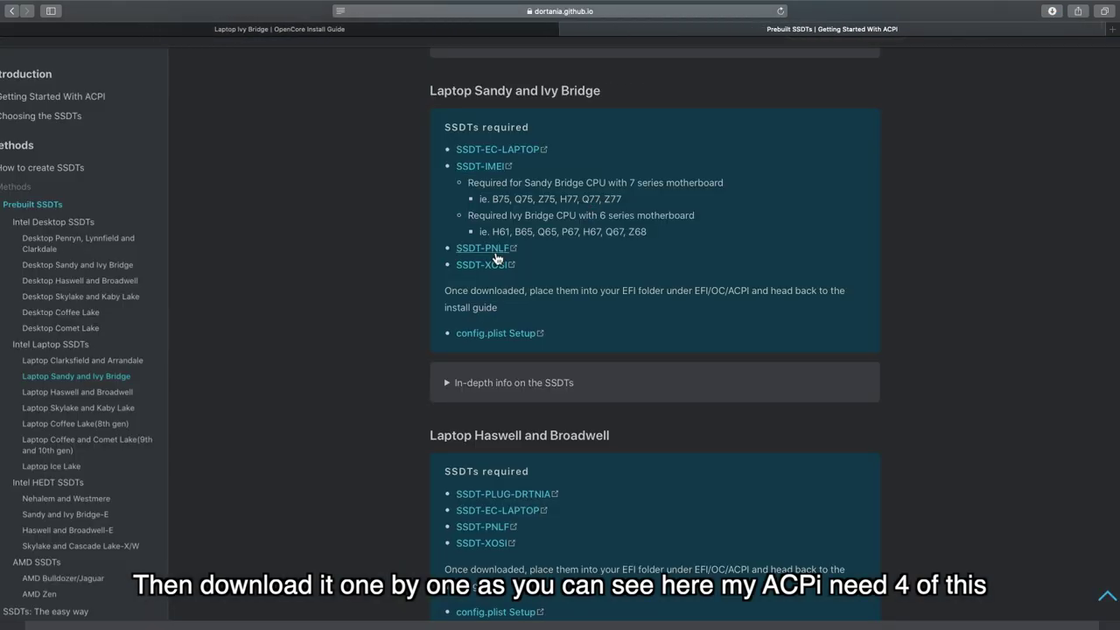
# Download SSDT-PNLF and SSDT-XOSI, then exit full screen and minimize Safari.
pyautogui.click(494, 251)
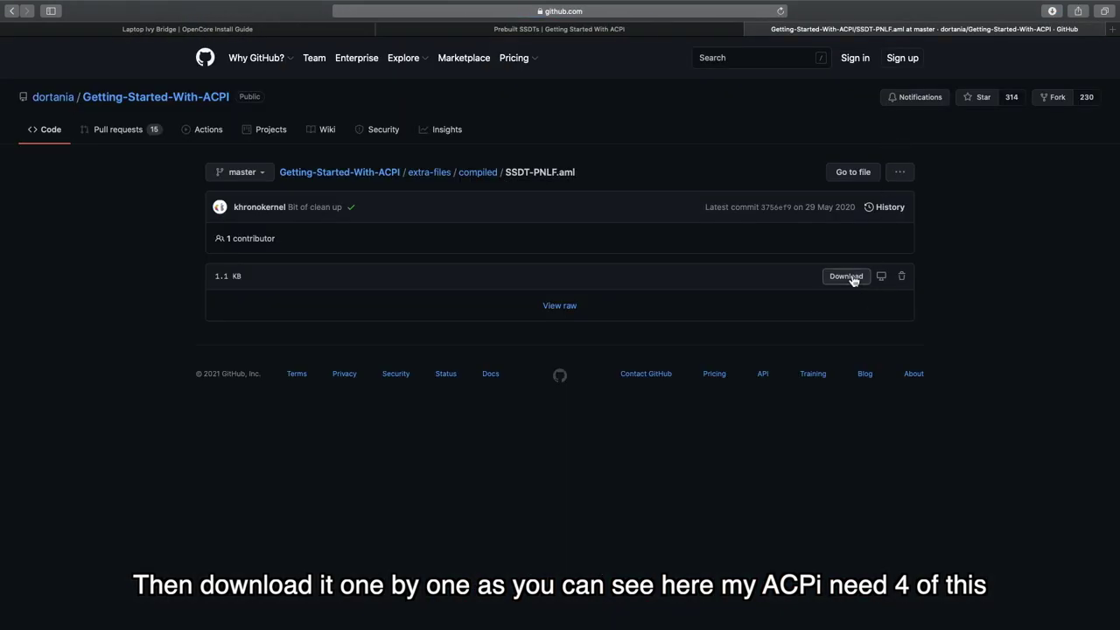
pyautogui.click(851, 276)
pyautogui.click(751, 30)
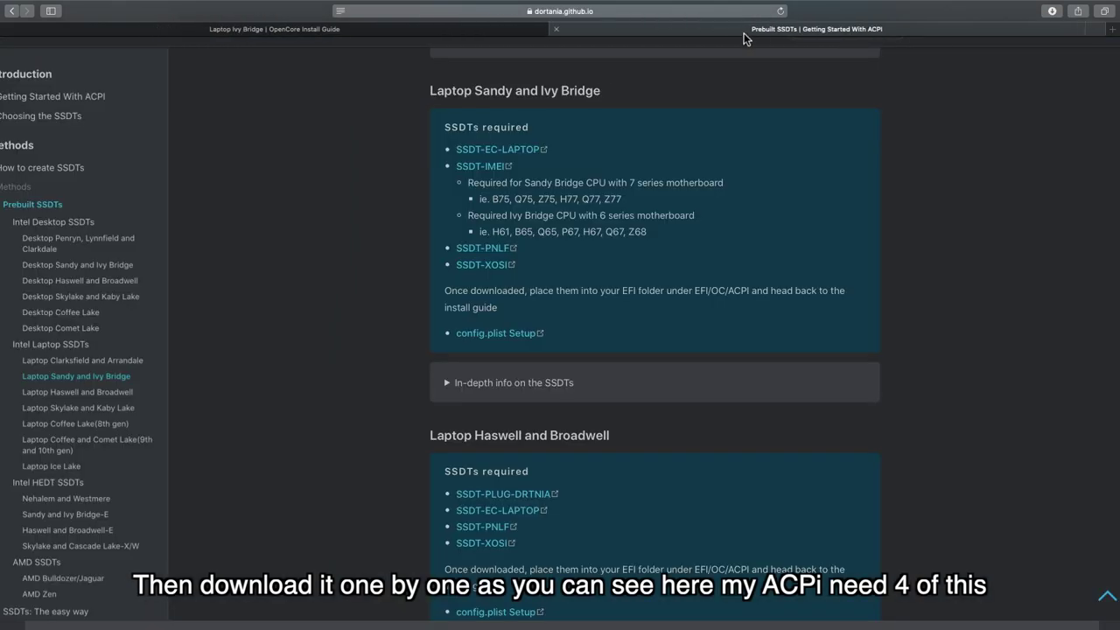
pyautogui.click(506, 268)
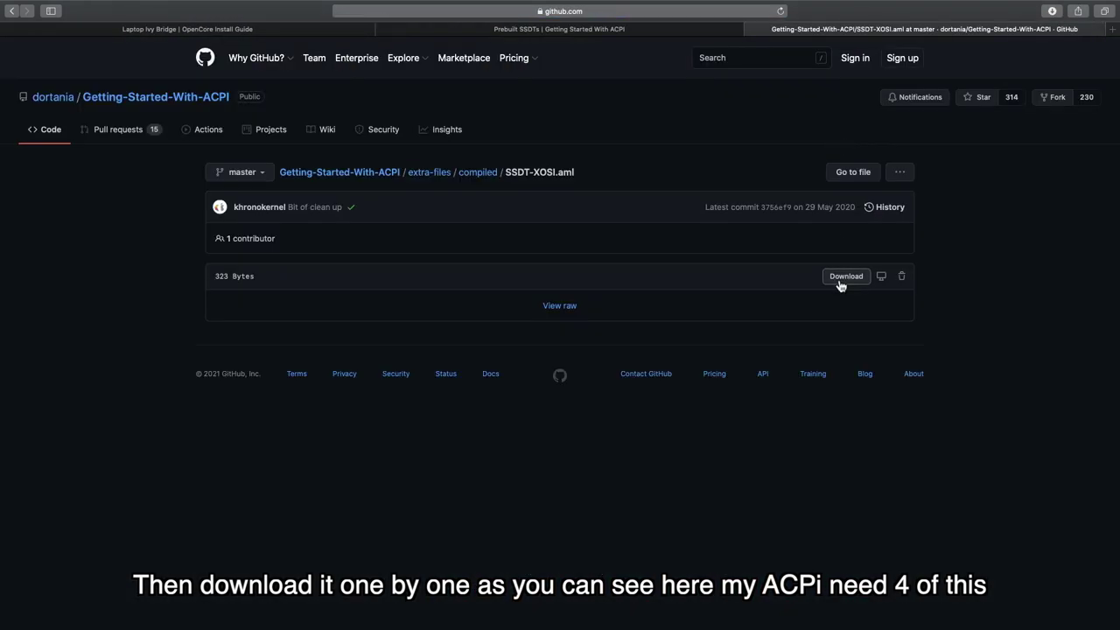
pyautogui.click(839, 282)
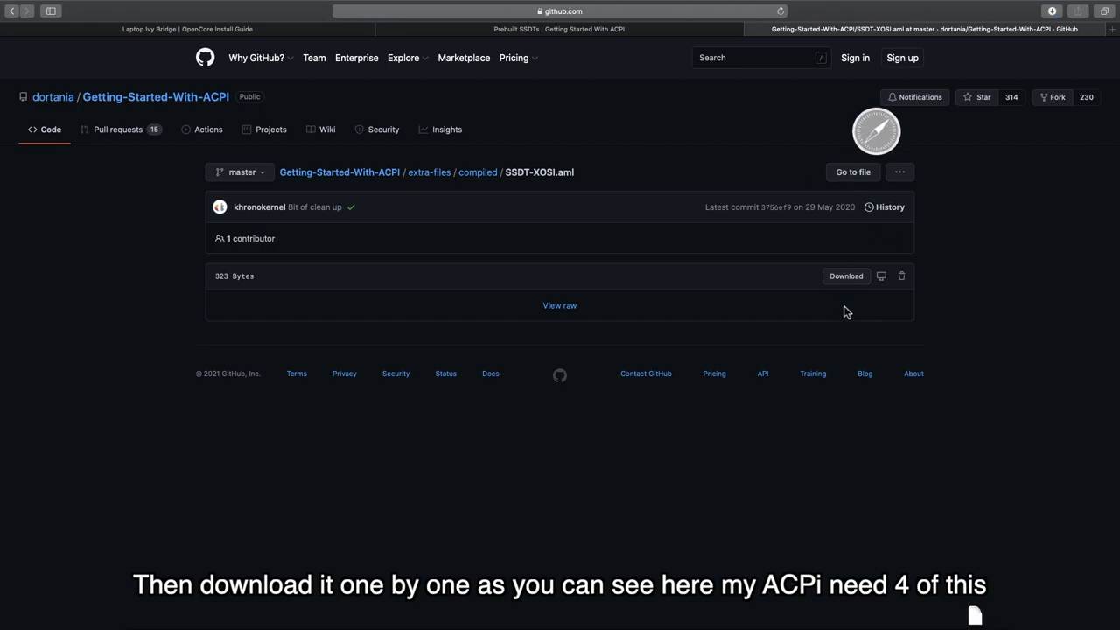
pyautogui.moveTo(652, 6)
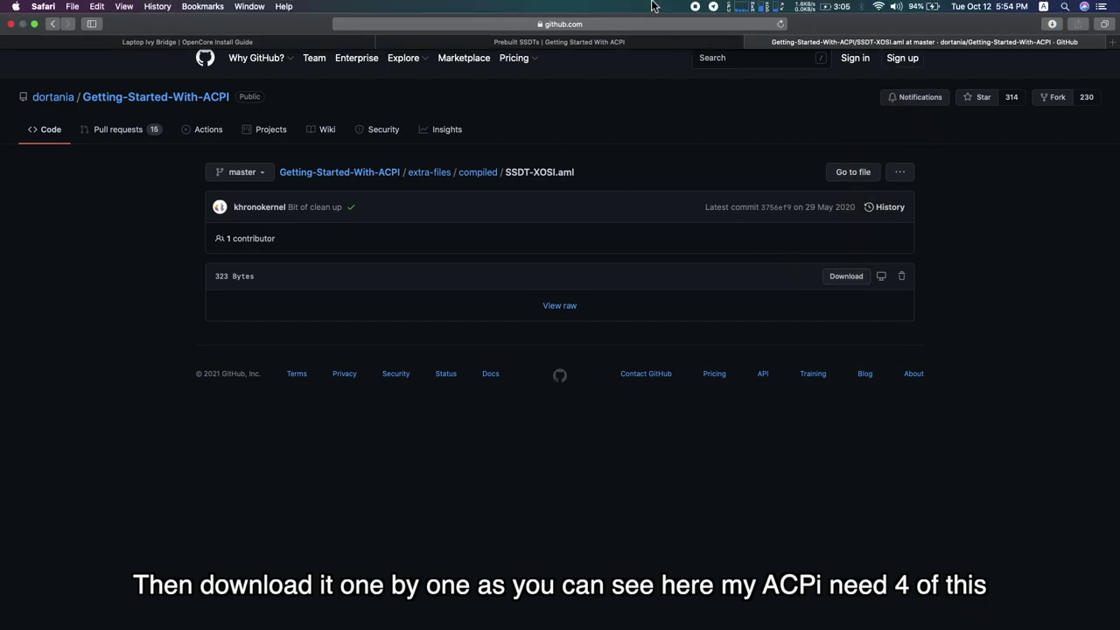
pyautogui.click(35, 25)
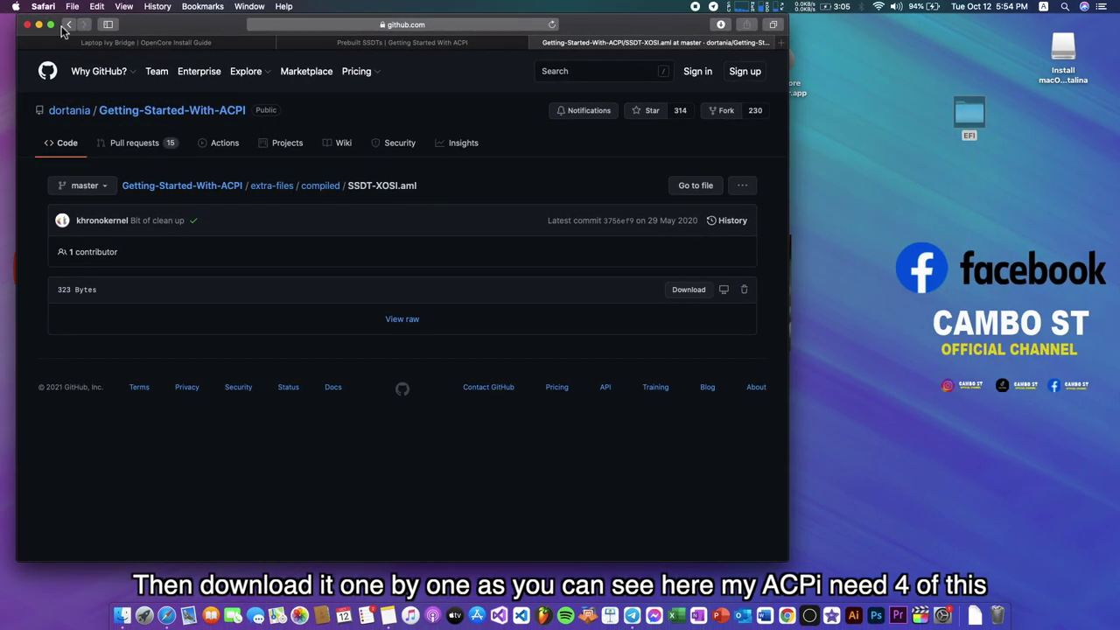
pyautogui.click(38, 25)
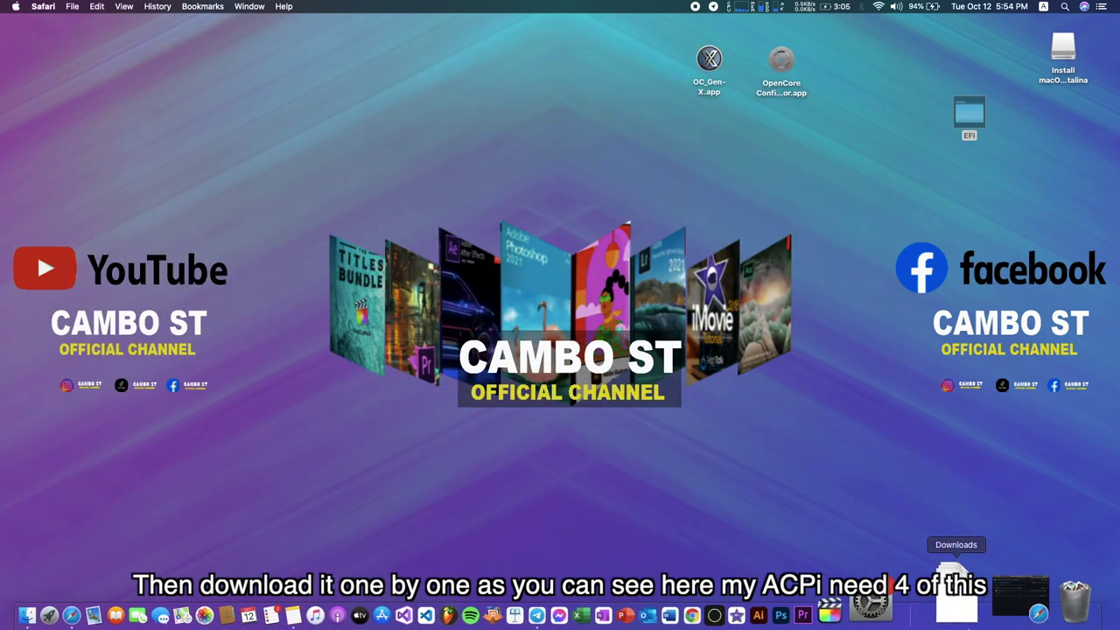
# Move SSDT-EC-LAPTOP, SSDT-IMEI, SSDT-PNLF and SSDT-XOSI from Downloads onto the desktop's upper left.
pyautogui.moveTo(995, 433); pyautogui.dragTo(801, 359)
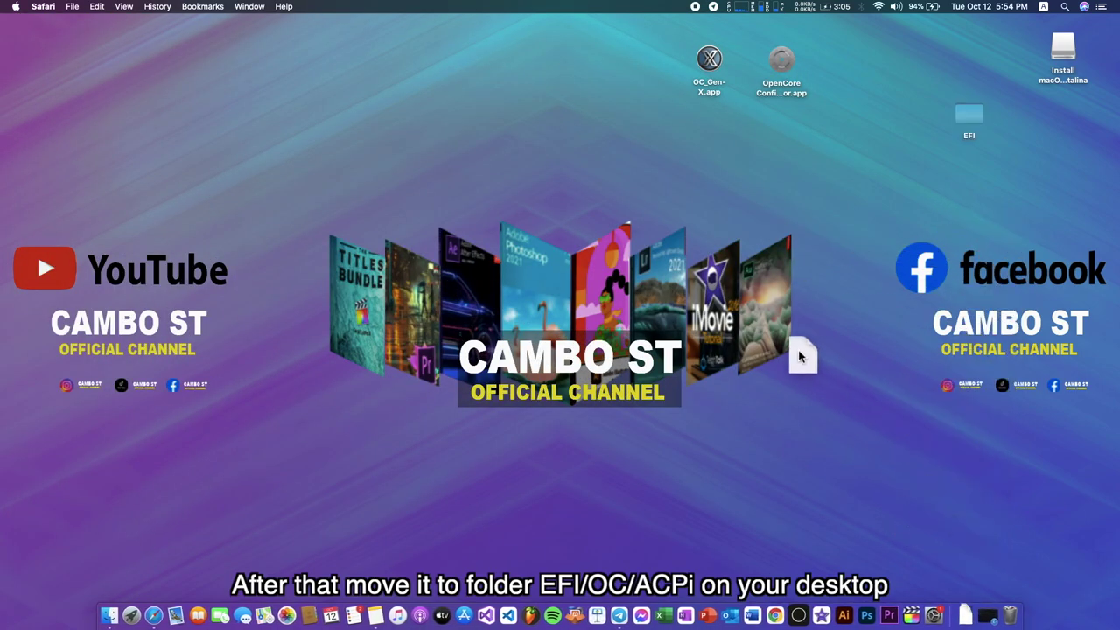
pyautogui.click(964, 615)
pyautogui.moveTo(980, 464); pyautogui.dragTo(811, 442)
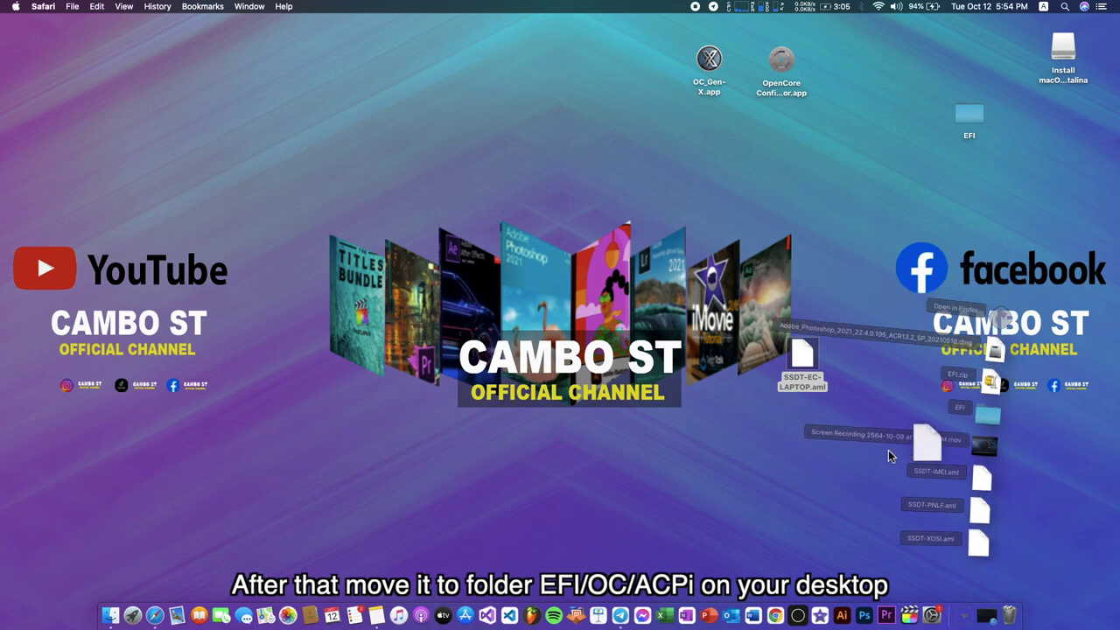
pyautogui.click(963, 615)
pyautogui.moveTo(978, 506); pyautogui.dragTo(697, 438)
pyautogui.click(964, 615)
pyautogui.moveTo(989, 472); pyautogui.dragTo(717, 383)
pyautogui.moveTo(862, 499); pyautogui.dragTo(383, 131)
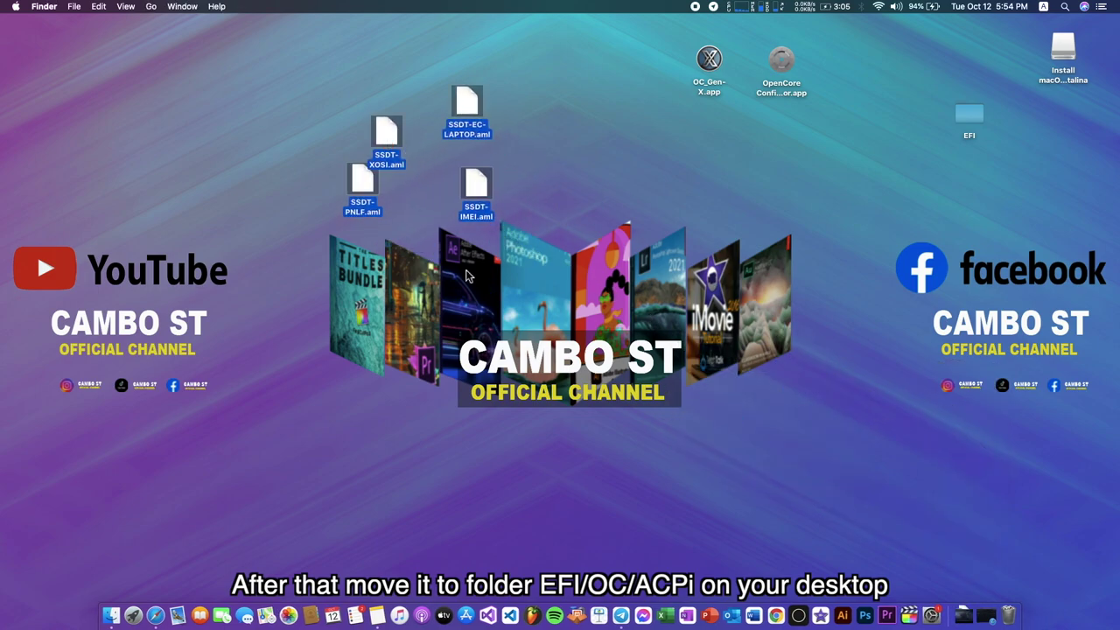
pyautogui.click(489, 75)
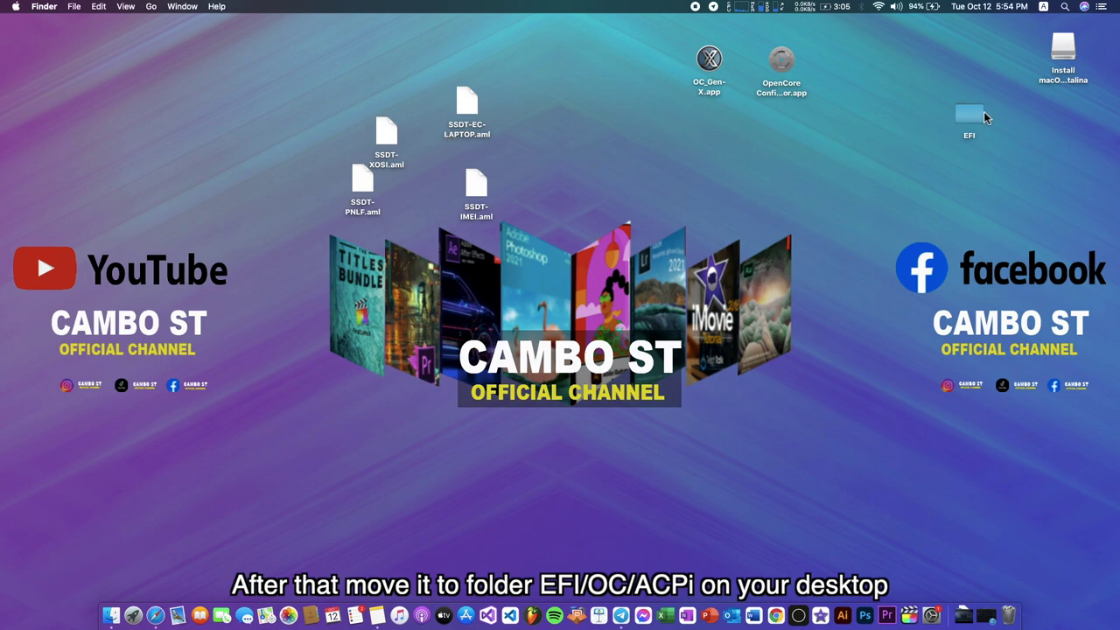
# Open the EFI > OC > ACPI folder and select the four desktop SSDT files.
pyautogui.doubleClick(978, 109)
pyautogui.moveTo(595, 104); pyautogui.dragTo(906, 146)
pyautogui.doubleClick(841, 185)
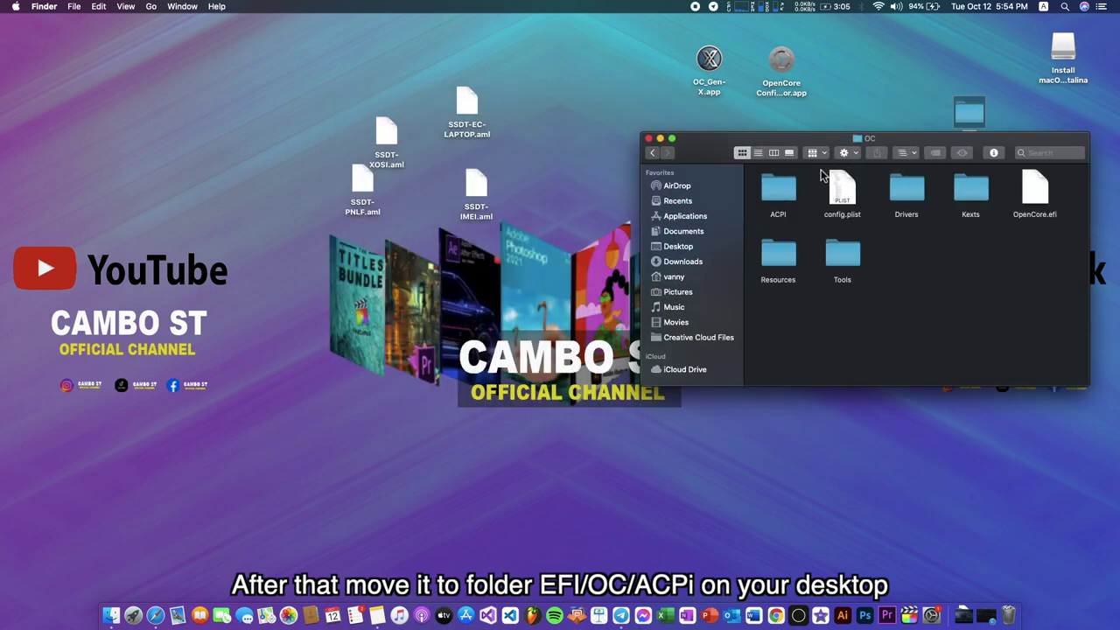
pyautogui.doubleClick(785, 189)
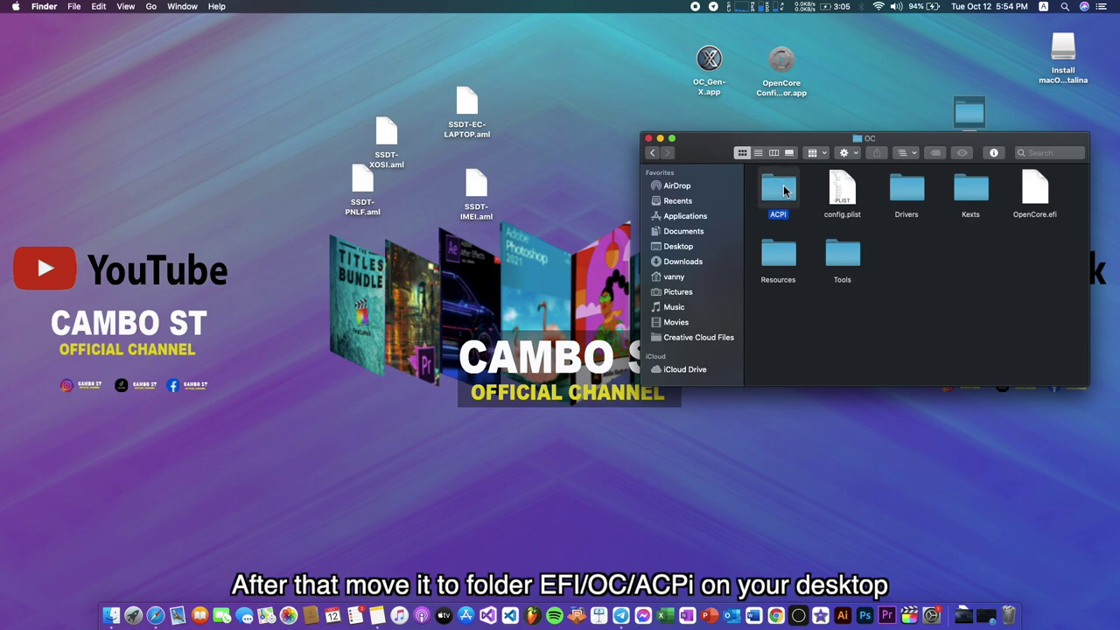
pyautogui.moveTo(546, 322); pyautogui.dragTo(863, 245)
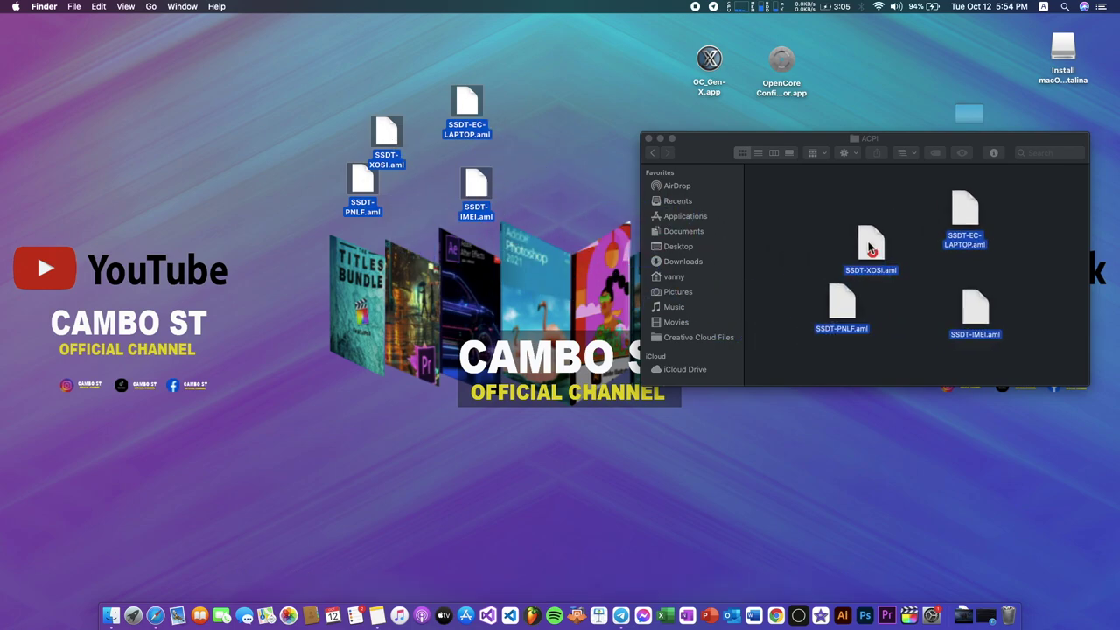
# Sort the ACPI folder's SSDT files by name and select all four.
pyautogui.rightClick(809, 224)
pyautogui.moveTo(835, 281)
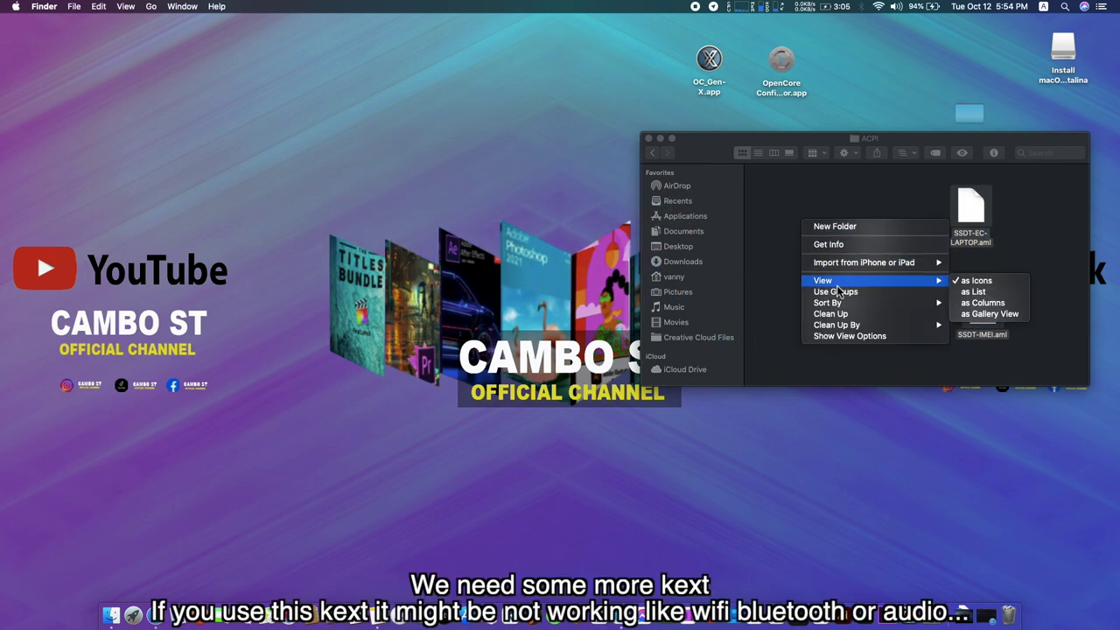
pyautogui.moveTo(849, 306)
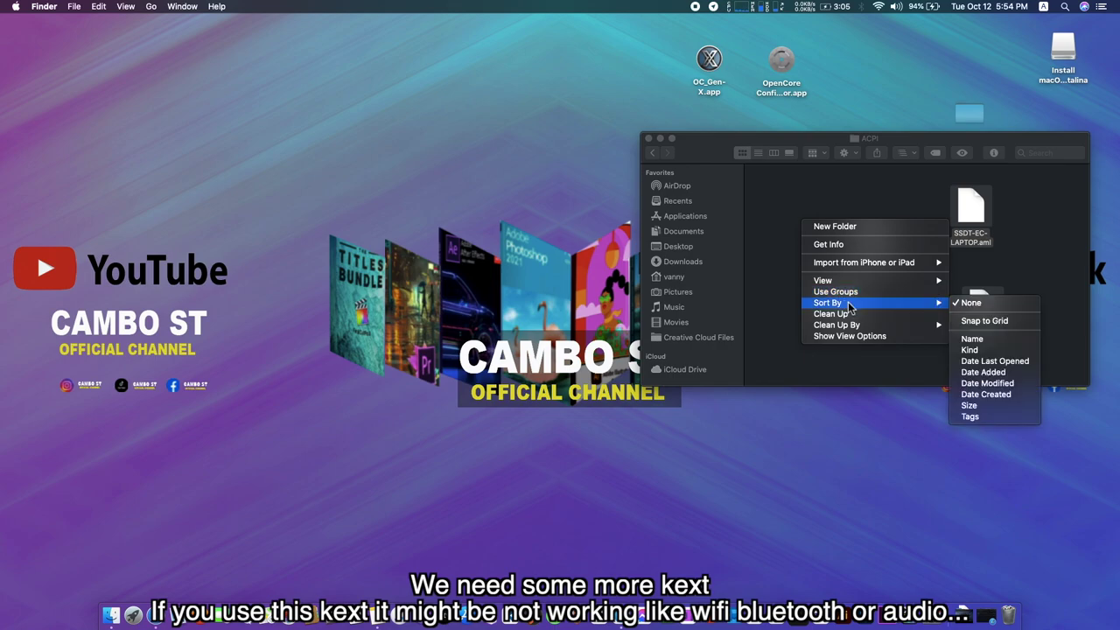
pyautogui.click(967, 337)
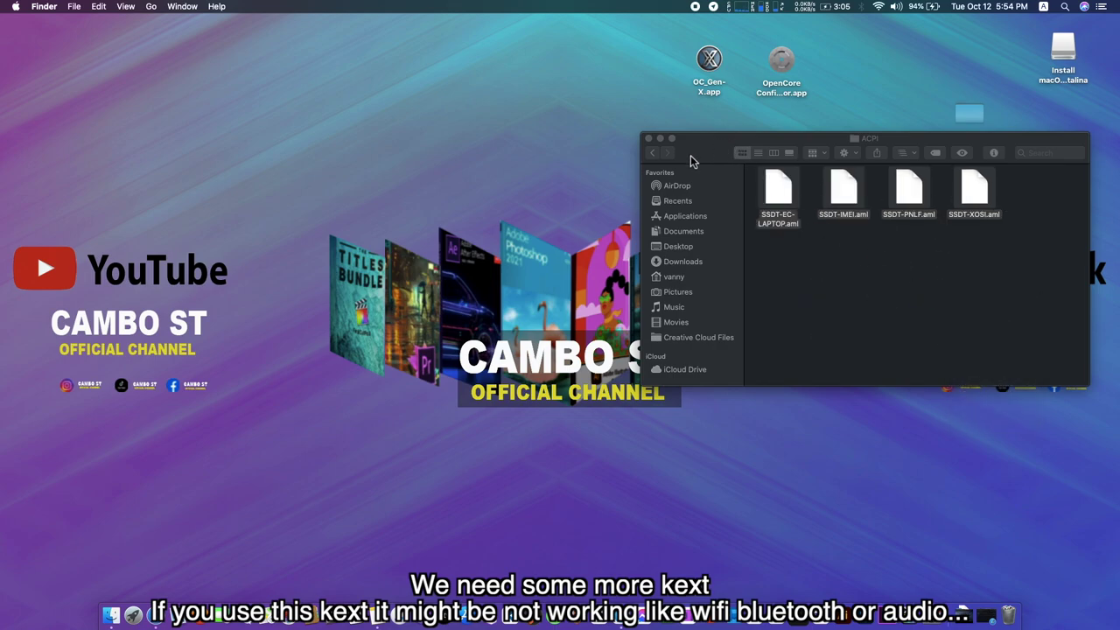
pyautogui.click(719, 158)
pyautogui.press('super+a')
# Review the ten kexts in OC/Kexts, including Lilu, VirtualSMC and WhateverGreen, then close it.
pyautogui.click(653, 155)
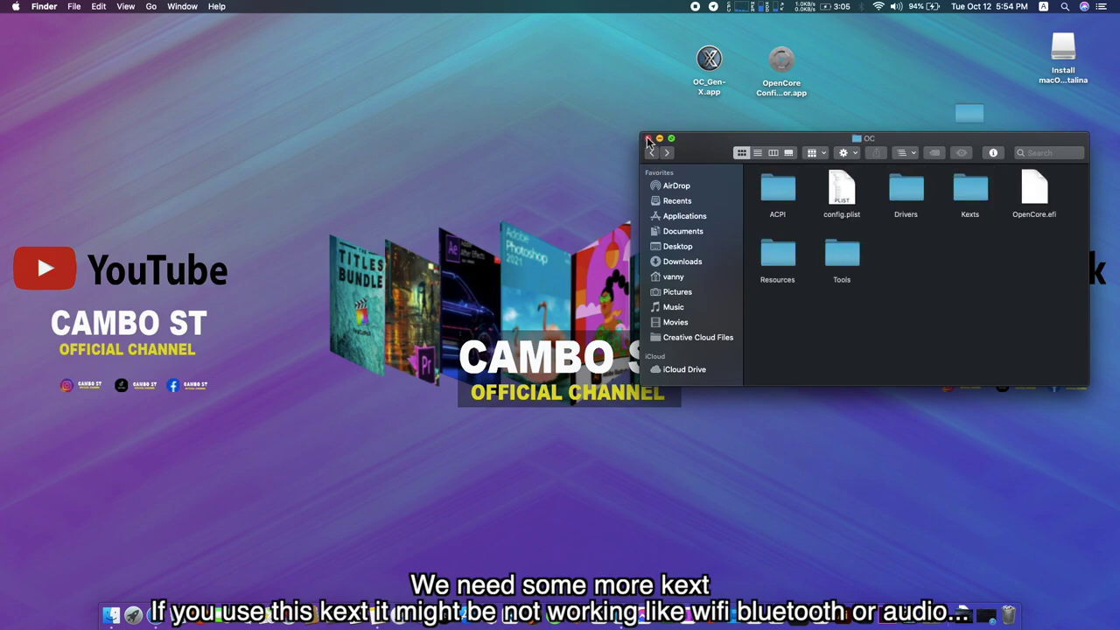
pyautogui.doubleClick(968, 194)
pyautogui.moveTo(933, 141); pyautogui.dragTo(577, 84)
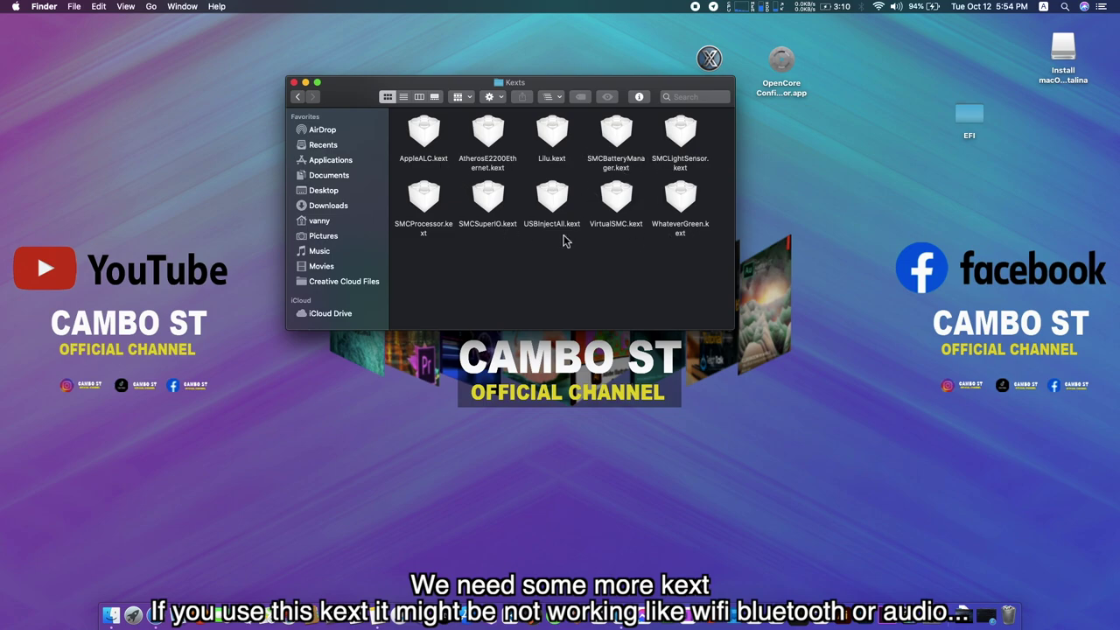
pyautogui.click(295, 82)
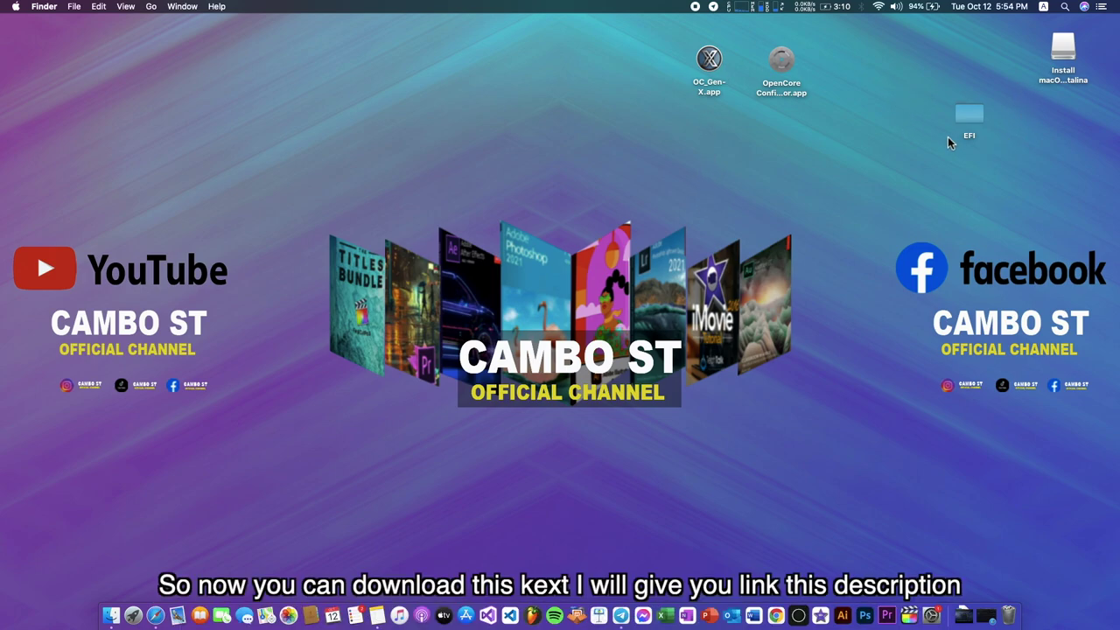
# Copy the Bluetooth and Wifi Google Drive link from the note, then return to Safari.
pyautogui.click(376, 615)
pyautogui.moveTo(359, 196); pyautogui.dragTo(635, 197)
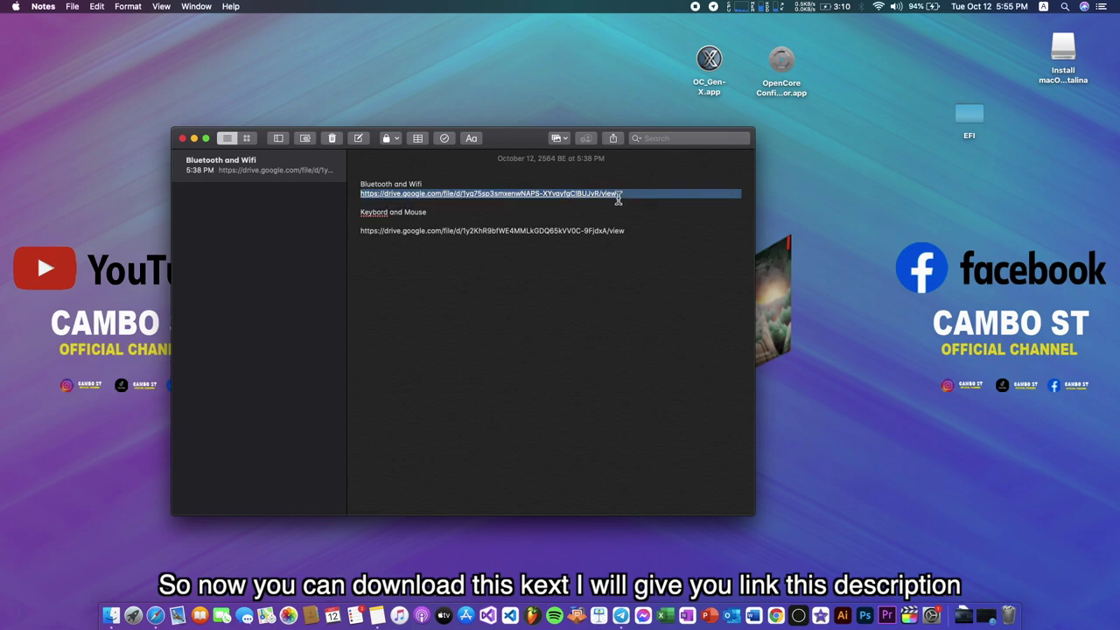
pyautogui.click(194, 138)
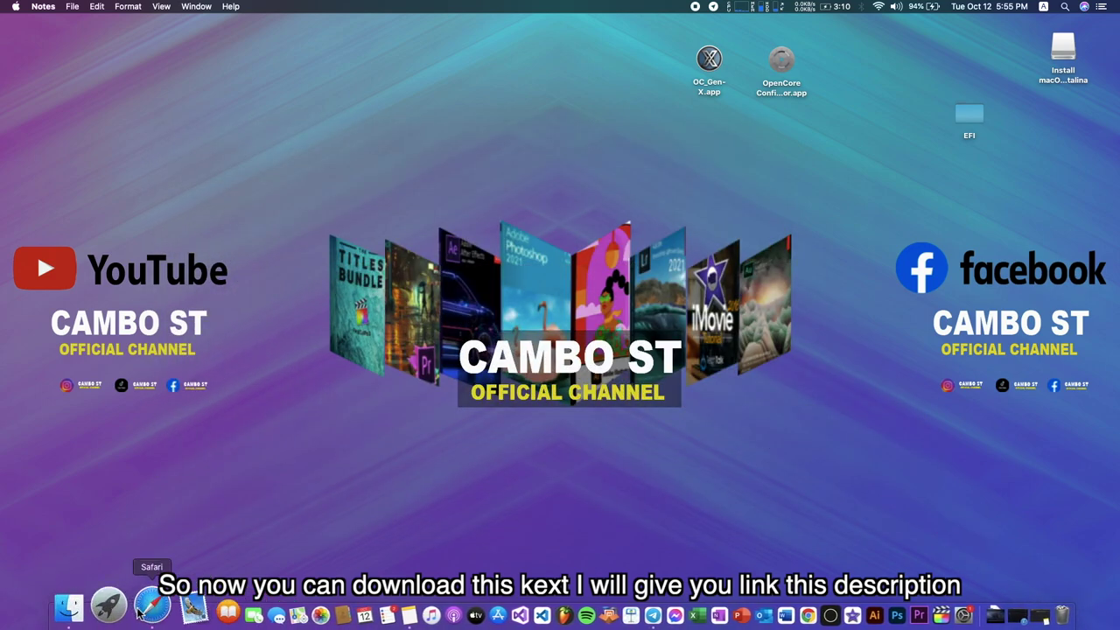
pyautogui.click(160, 604)
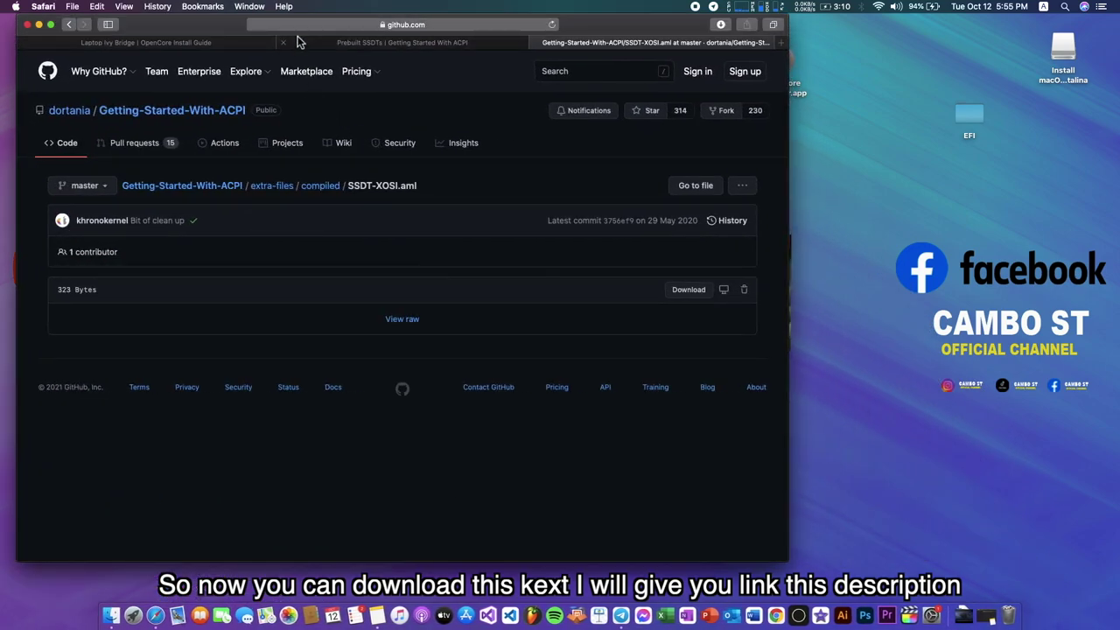
# Close the old SSDT and Ivy Bridge guide tabs and load the copied Drive link in a new tab.
pyautogui.click(283, 43)
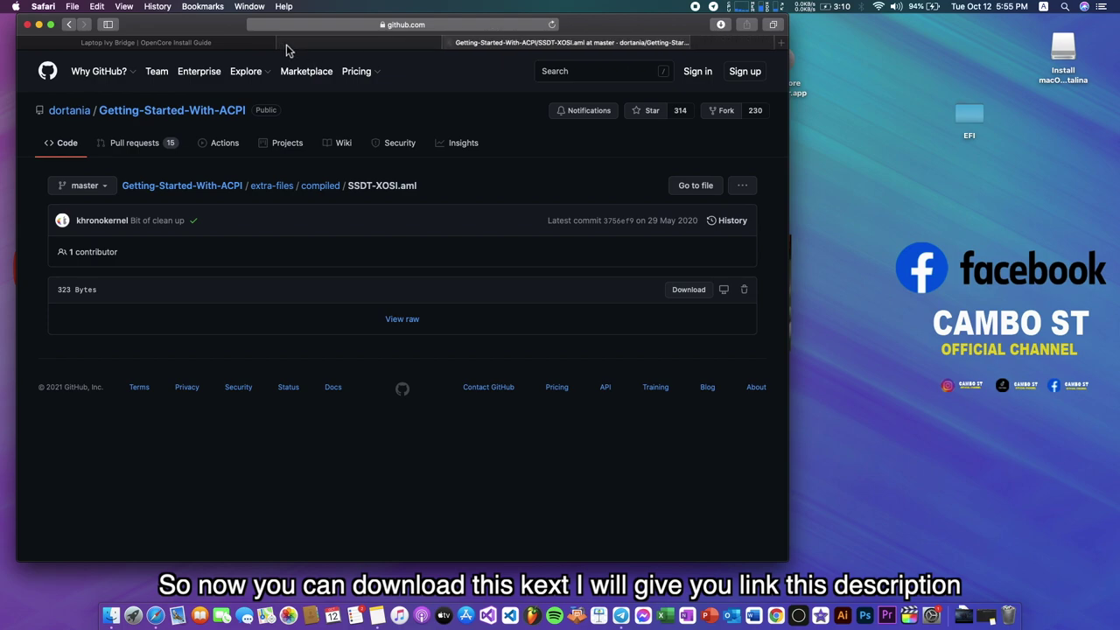
pyautogui.click(284, 43)
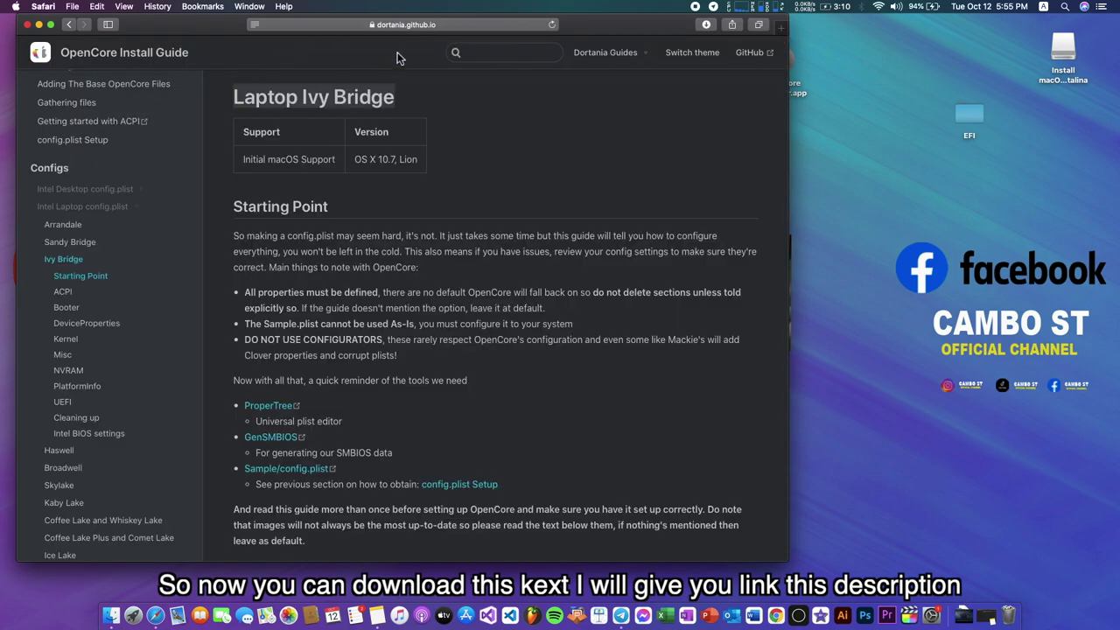
pyautogui.click(784, 31)
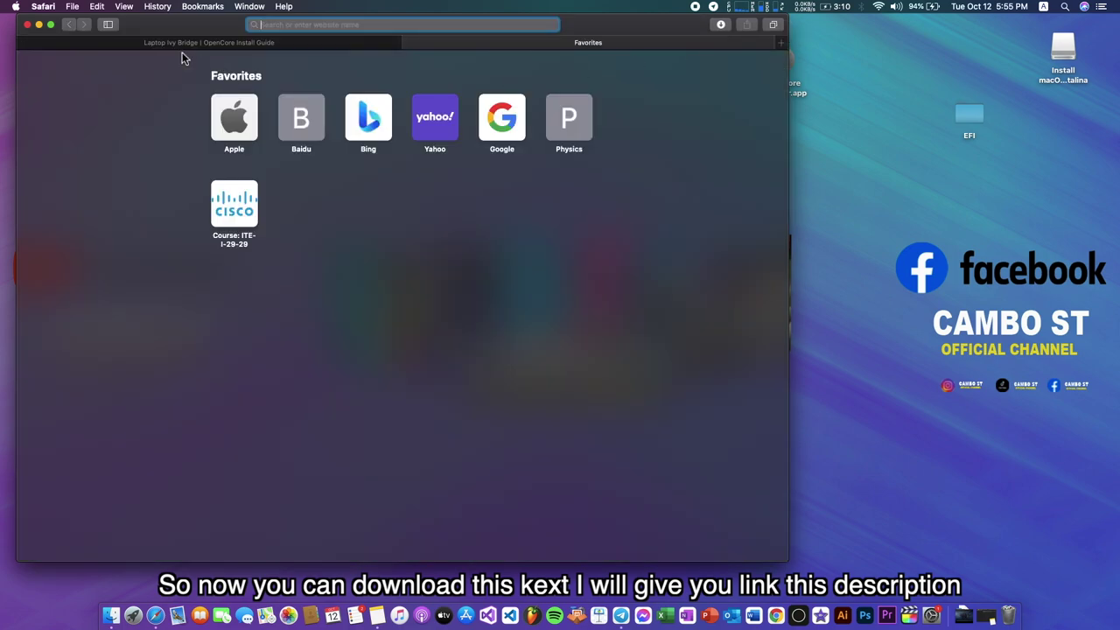
pyautogui.click(23, 43)
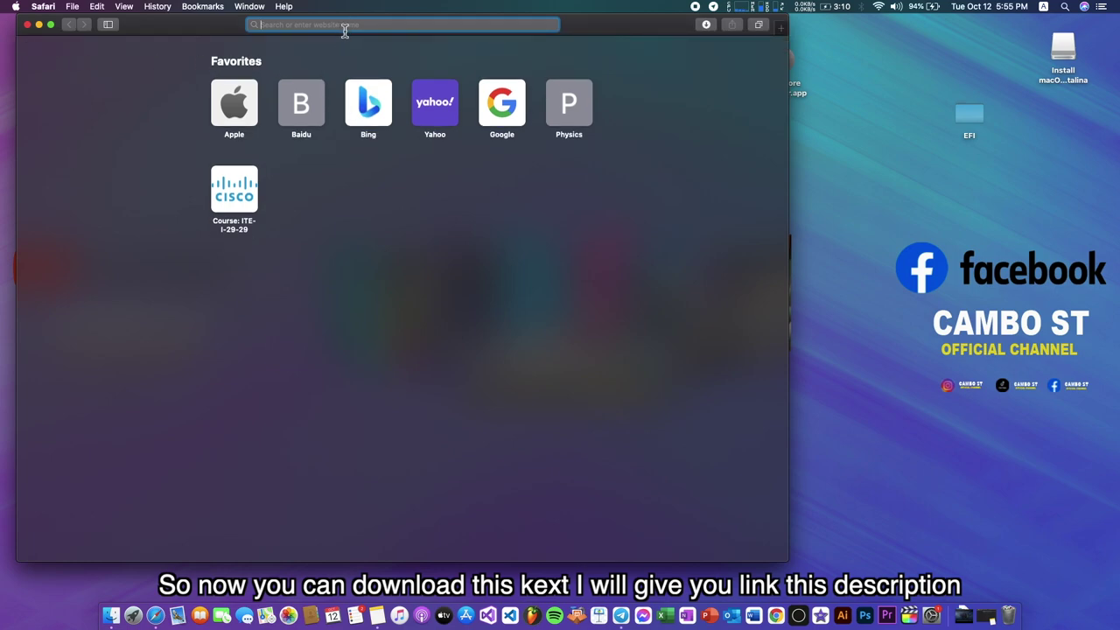
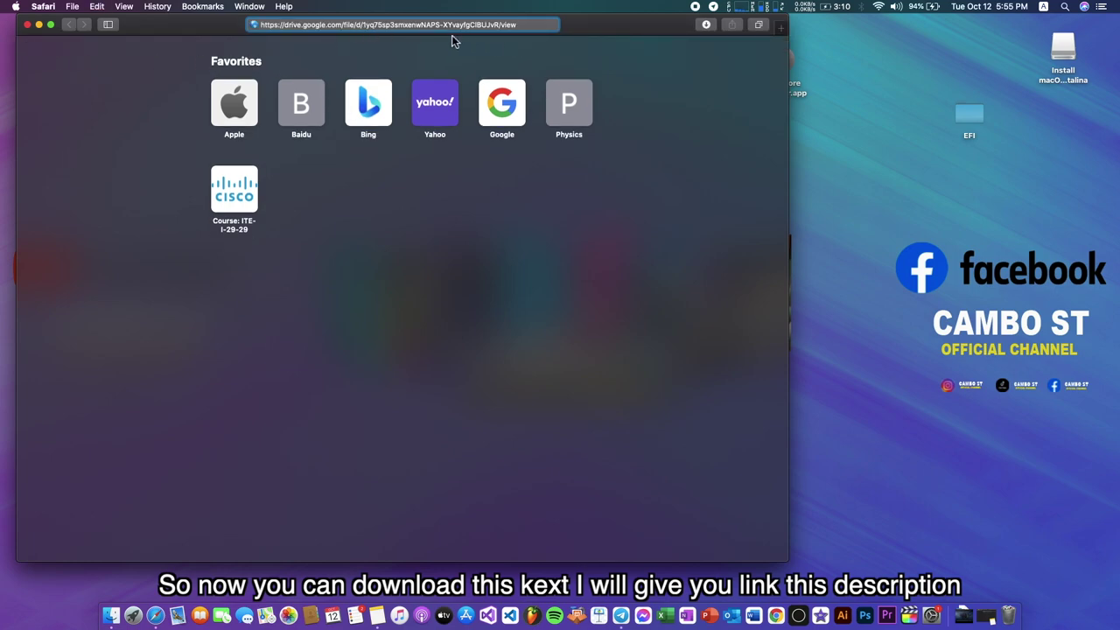
pyautogui.press('Return')
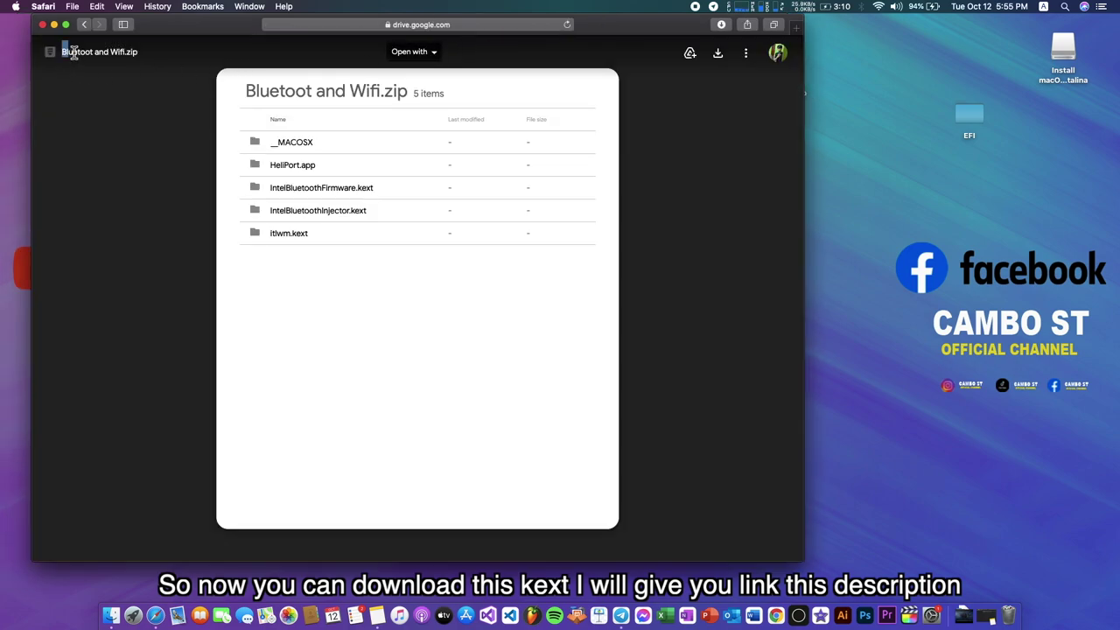
# Download Bluetoot and Wifi.zip despite the virus-scan warning, allowing downloads from drive.google.com.
pyautogui.tripleClick(138, 52)
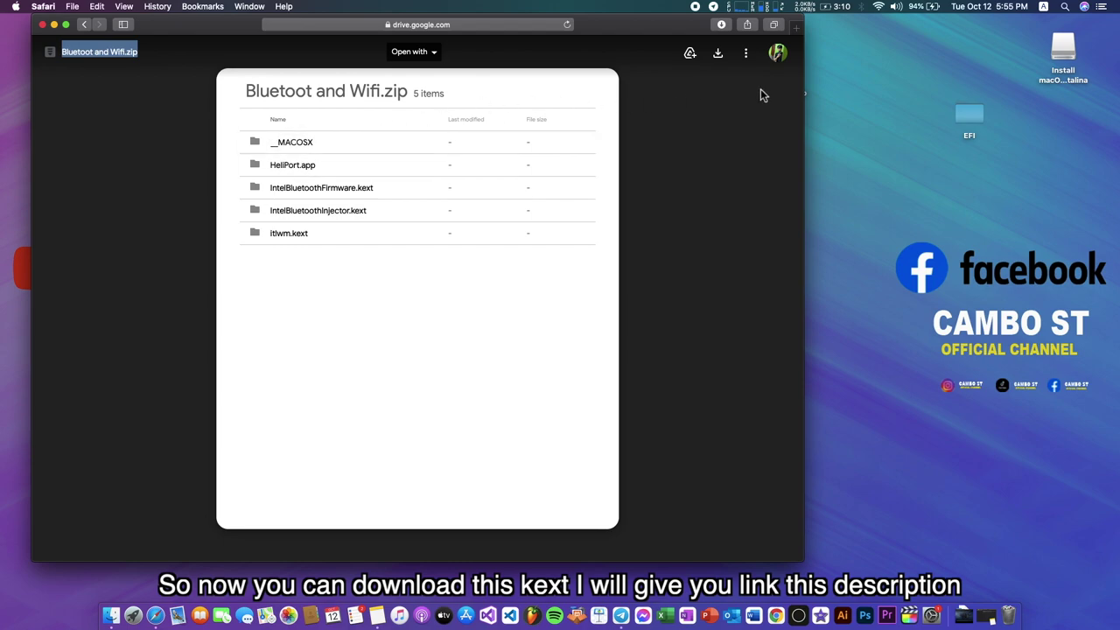
pyautogui.click(720, 53)
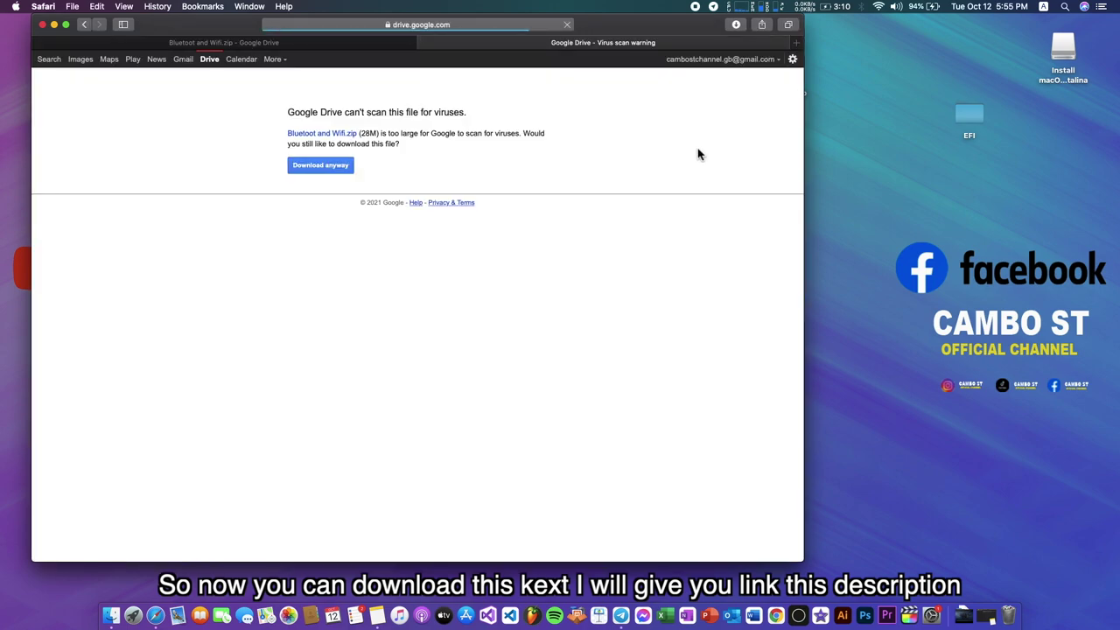
pyautogui.click(324, 166)
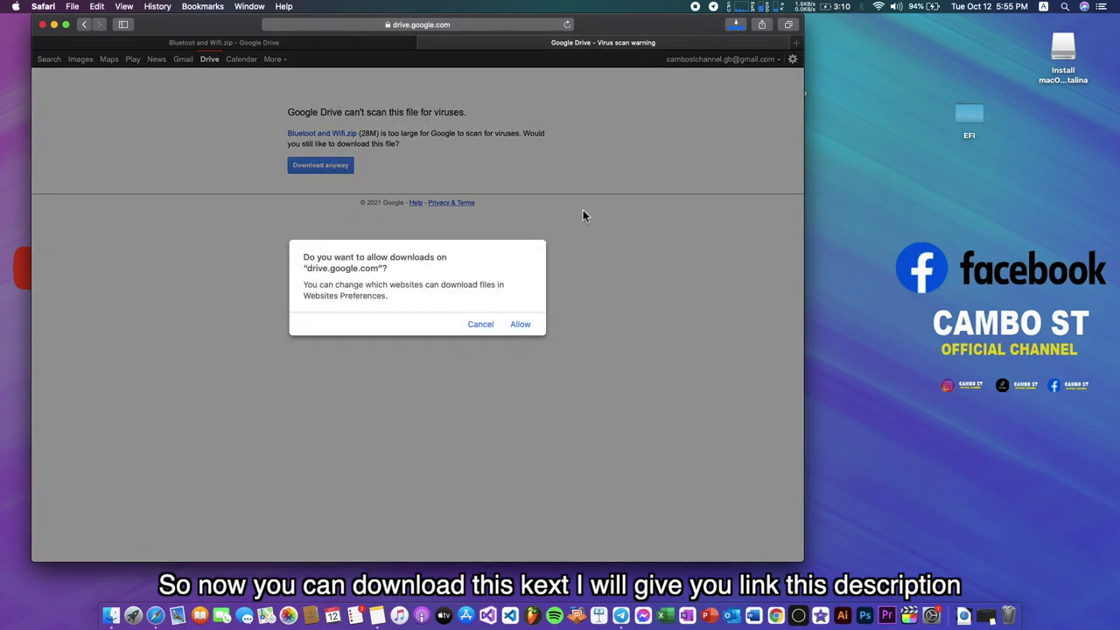
pyautogui.click(522, 325)
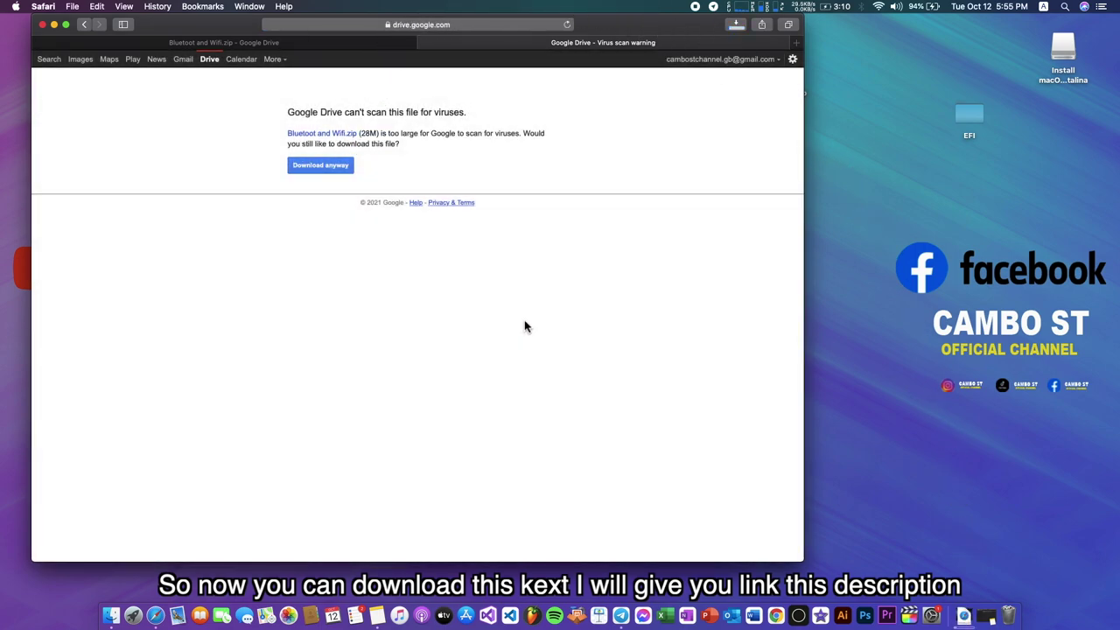
pyautogui.click(425, 46)
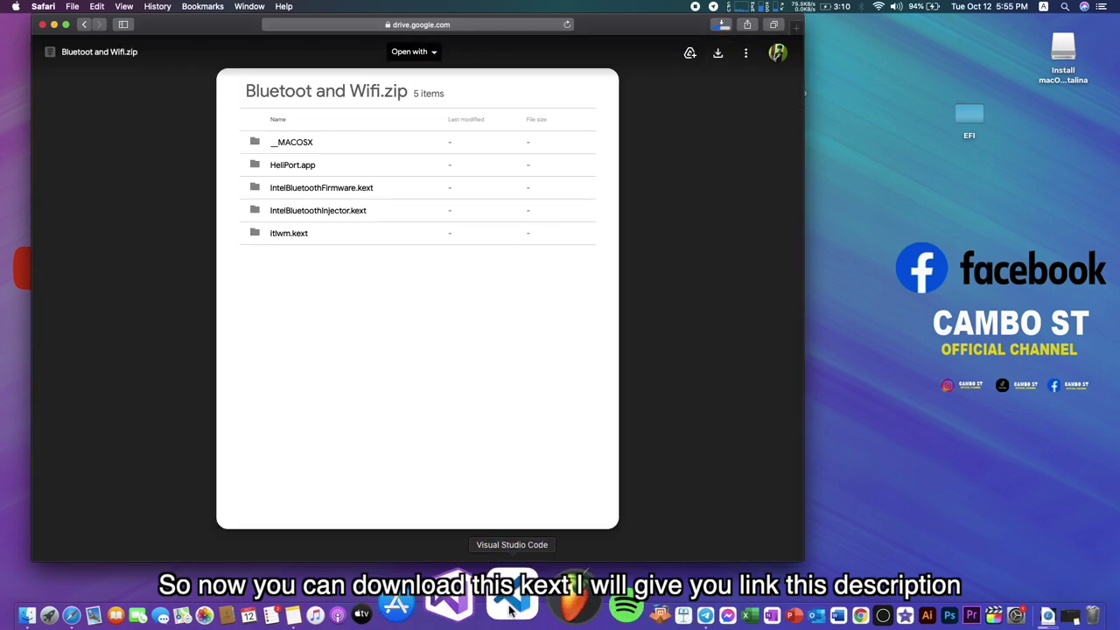
# Copy the Keybord and Mouse download link from the note, then close Notes.
pyautogui.click(382, 610)
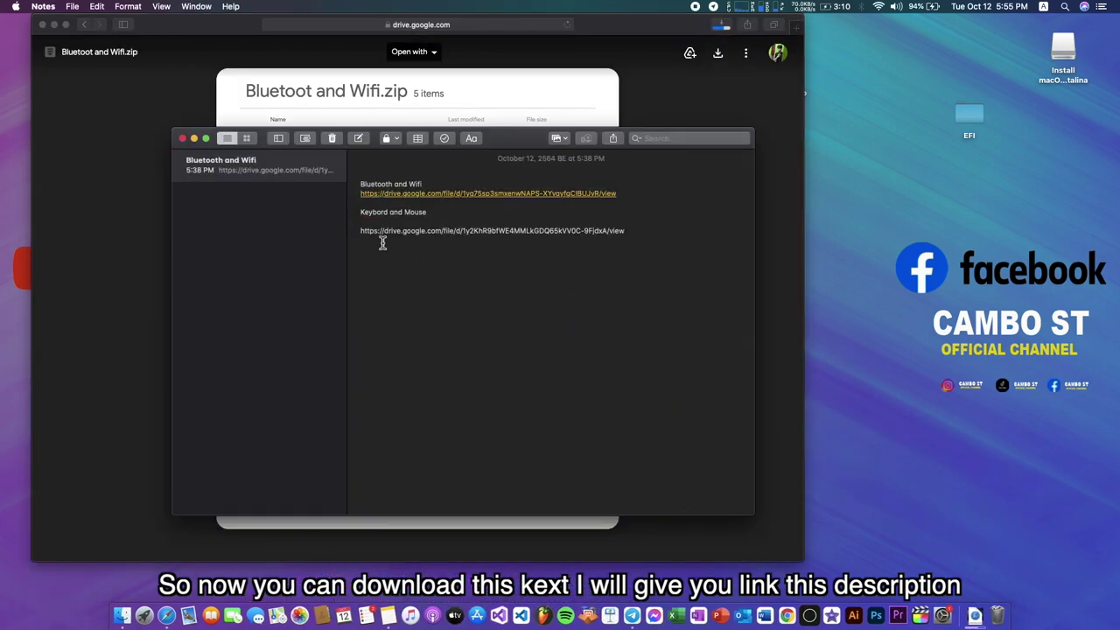
pyautogui.tripleClick(365, 216)
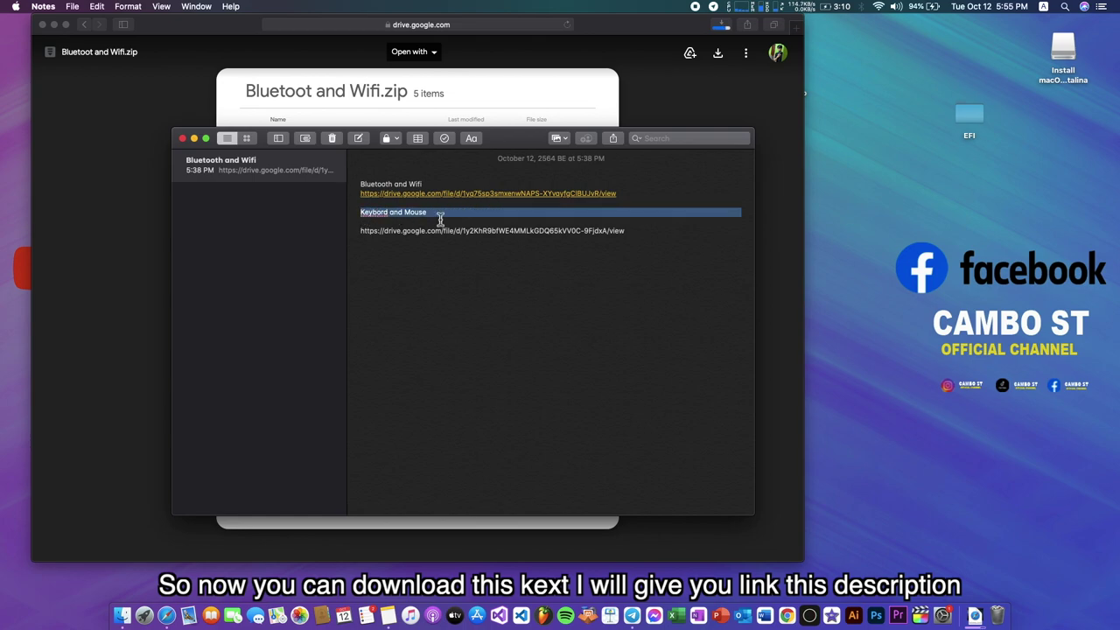
pyautogui.click(371, 240)
pyautogui.tripleClick(364, 233)
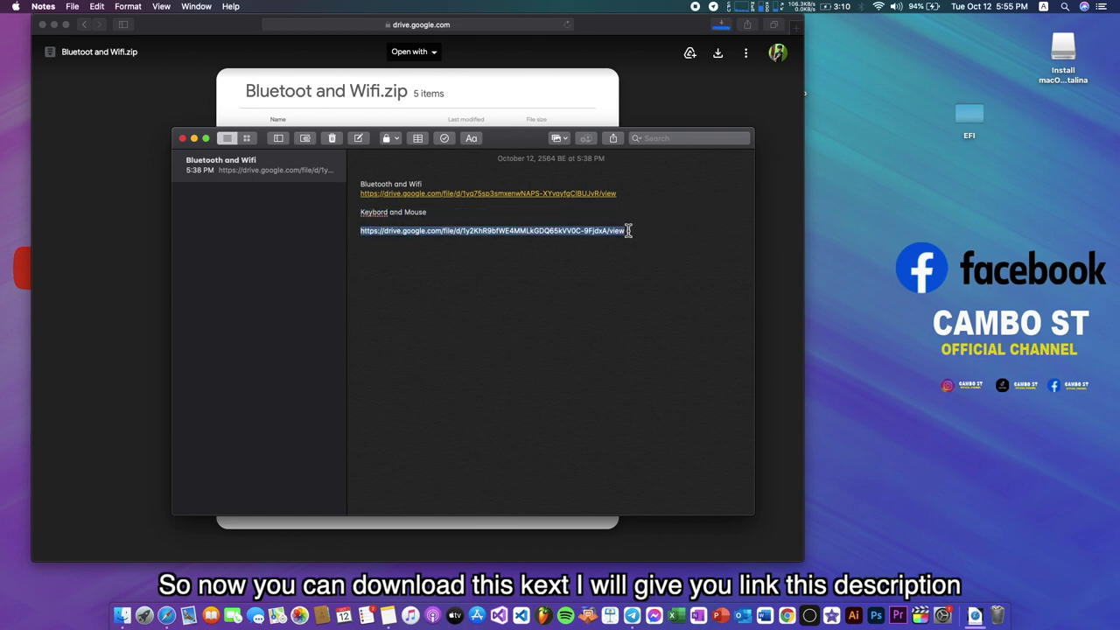
pyautogui.click(183, 139)
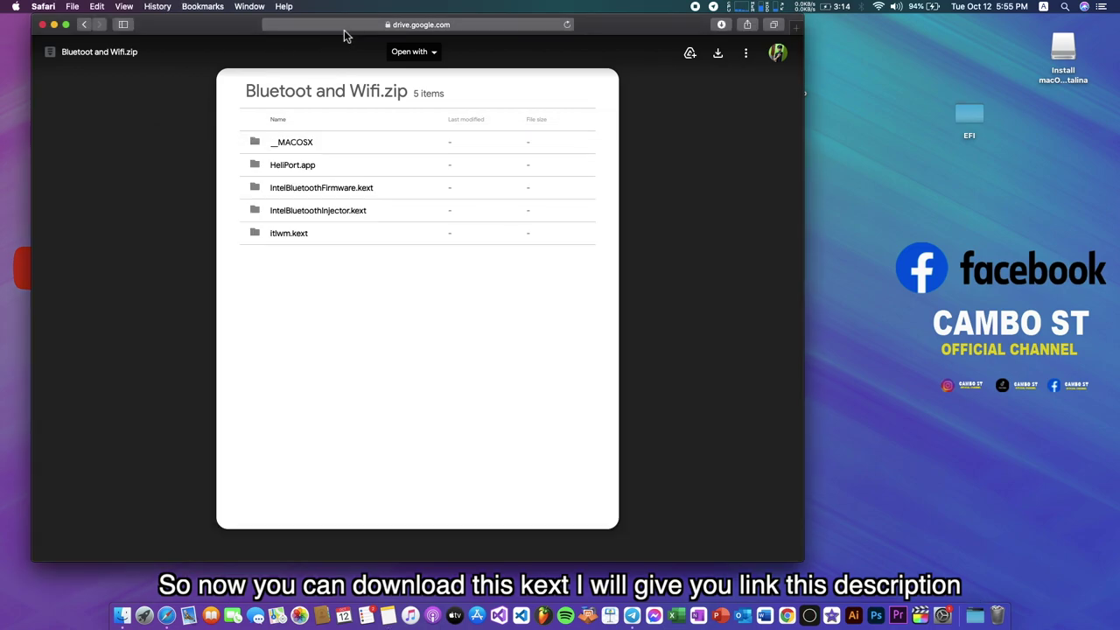
# Open the Keybord and Mouse link in Safari, download Controller kext.zip, and close Safari.
pyautogui.click(353, 29)
pyautogui.press('super+v')
pyautogui.press('Return')
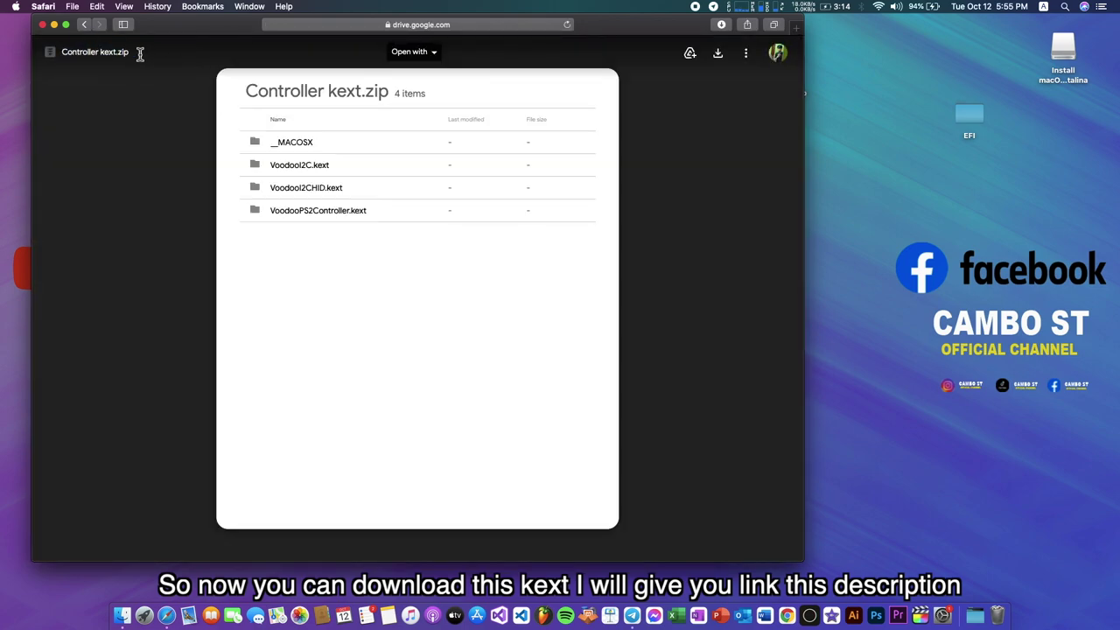
pyautogui.click(718, 52)
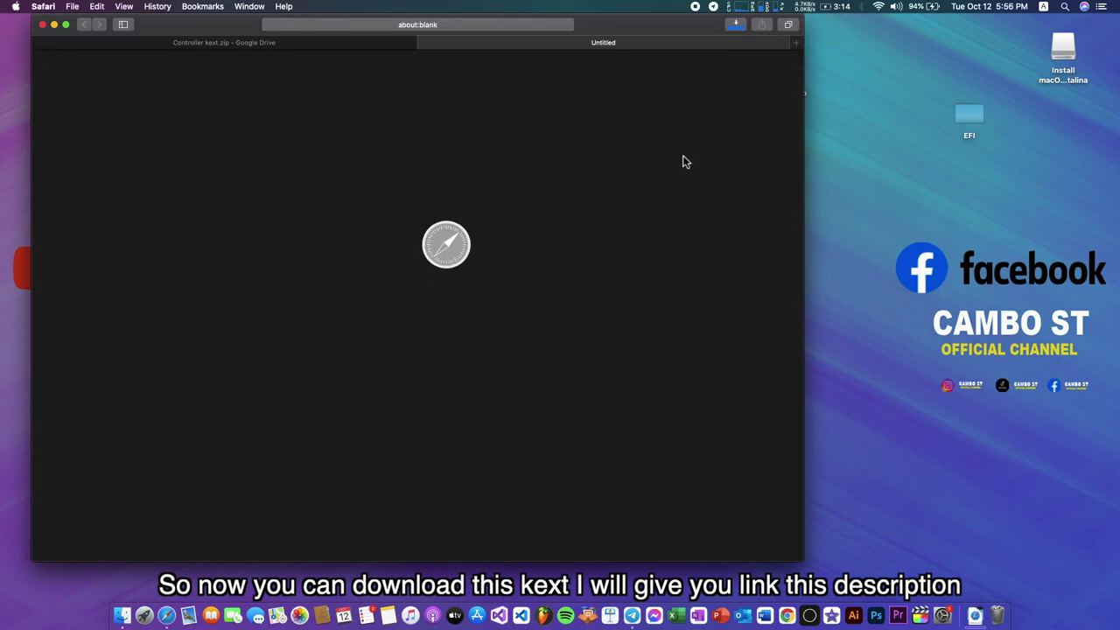
pyautogui.click(46, 25)
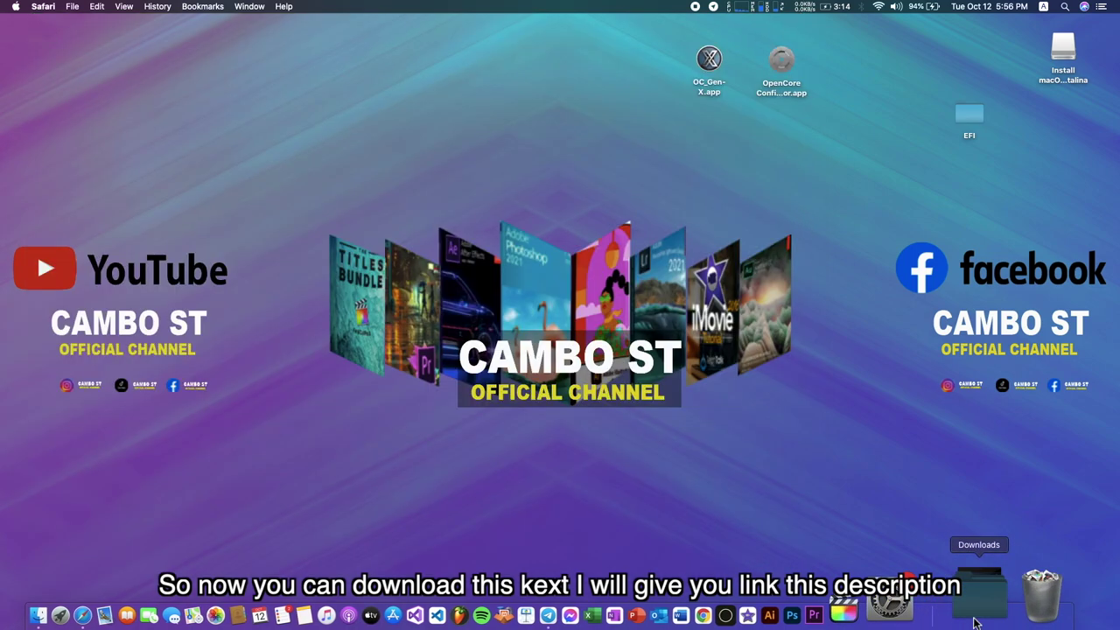
# Drag the Bluetoot and Wifi and Controller kext folders from Downloads onto the desktop, side by side.
pyautogui.click(974, 615)
pyautogui.moveTo(992, 501); pyautogui.dragTo(548, 165)
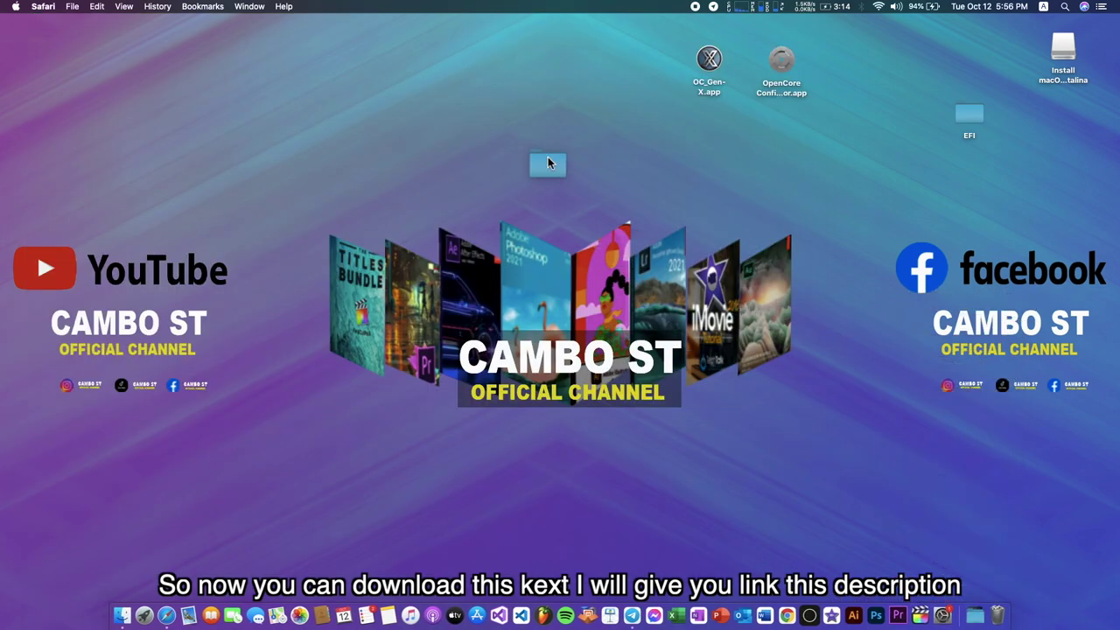
pyautogui.click(974, 615)
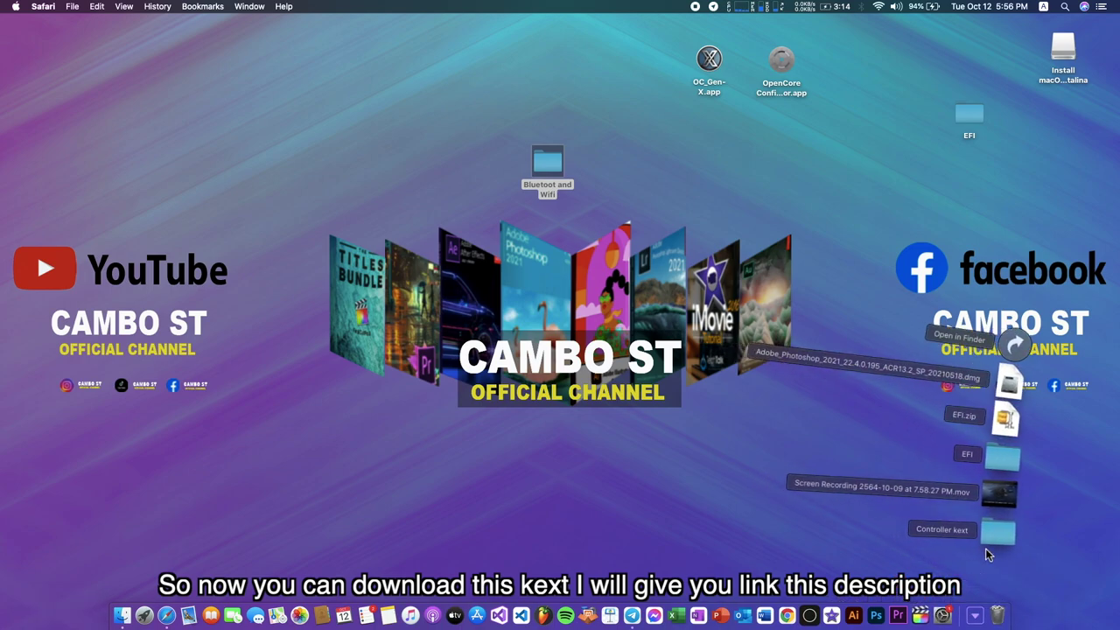
pyautogui.moveTo(990, 538); pyautogui.dragTo(622, 163)
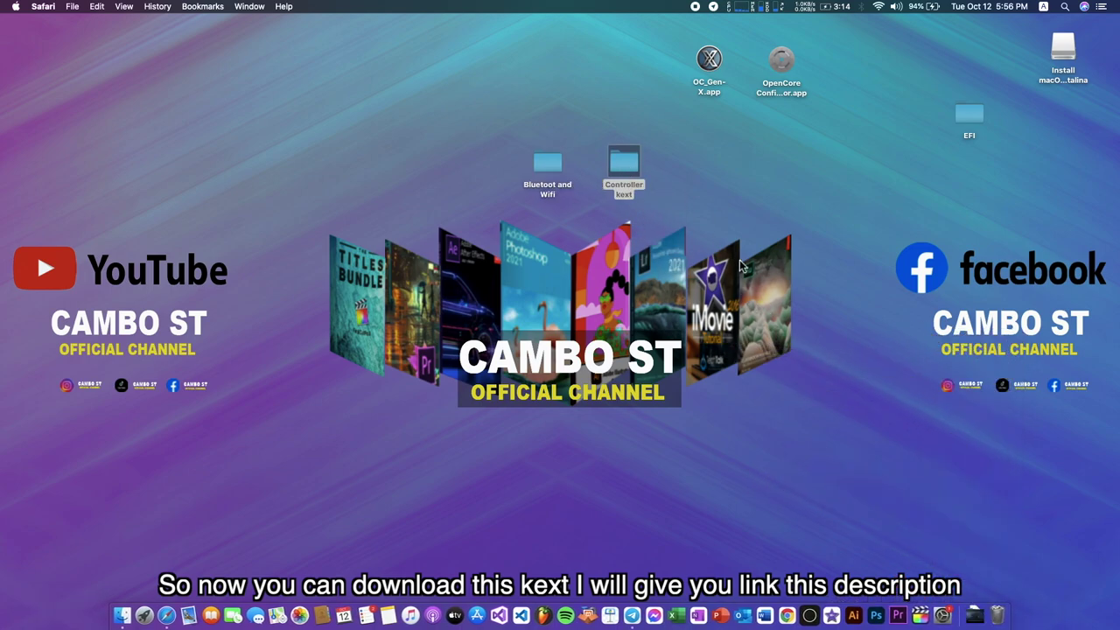
pyautogui.moveTo(544, 168); pyautogui.dragTo(460, 77)
pyautogui.moveTo(623, 169); pyautogui.dragTo(518, 76)
pyautogui.click(518, 182)
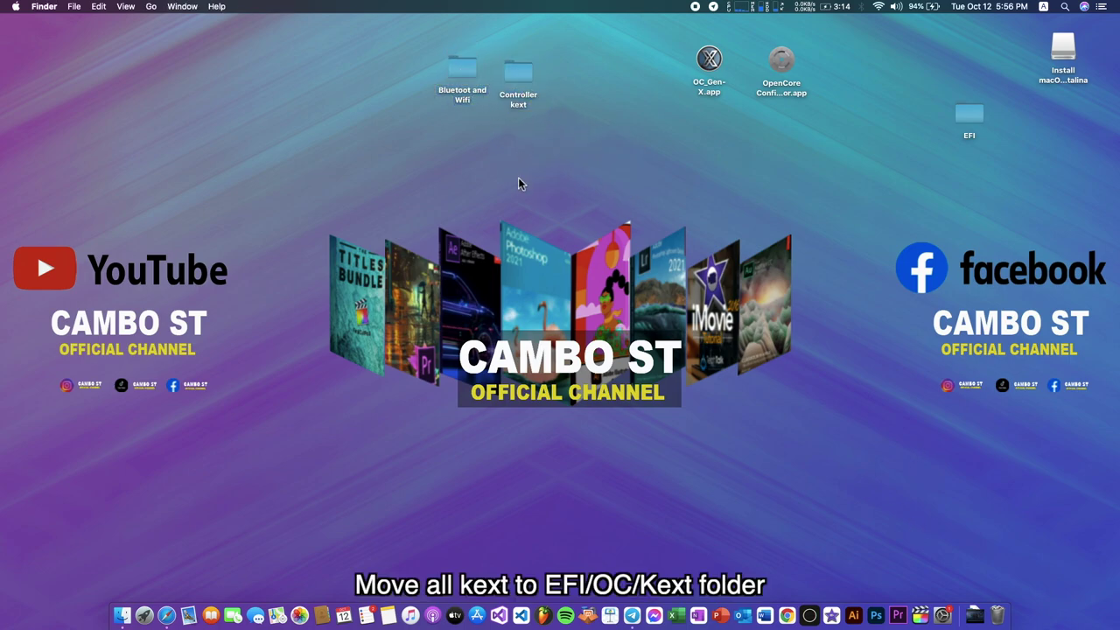
# Open EFI > OC > Kexts and the Controller kext folder.
pyautogui.doubleClick(968, 128)
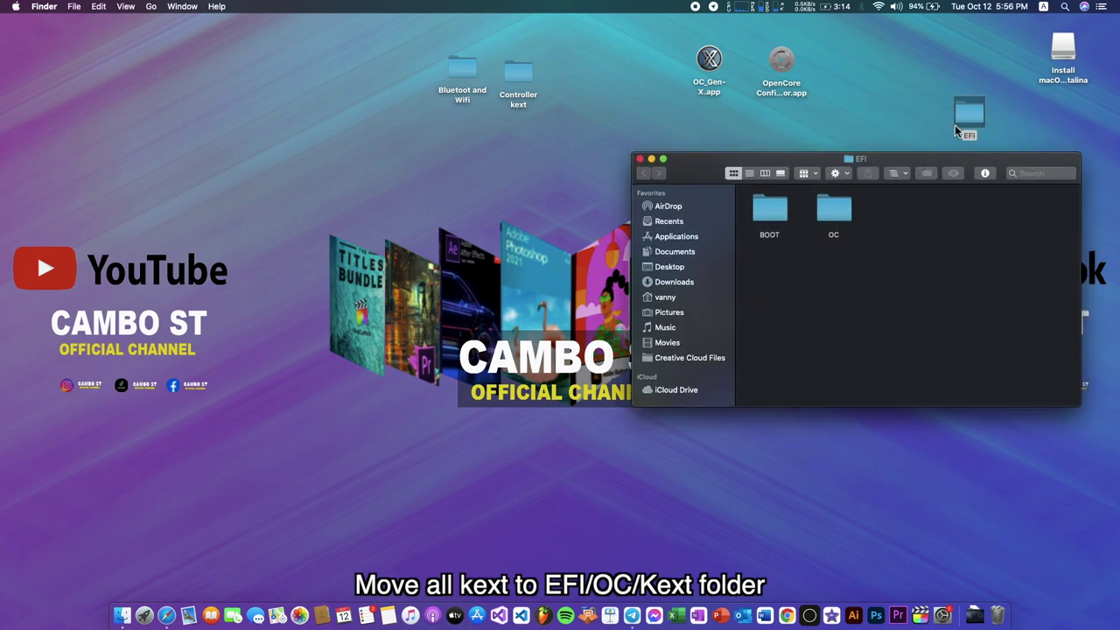
pyautogui.doubleClick(833, 210)
pyautogui.moveTo(915, 166); pyautogui.dragTo(829, 138)
pyautogui.click(876, 193)
pyautogui.doubleClick(877, 190)
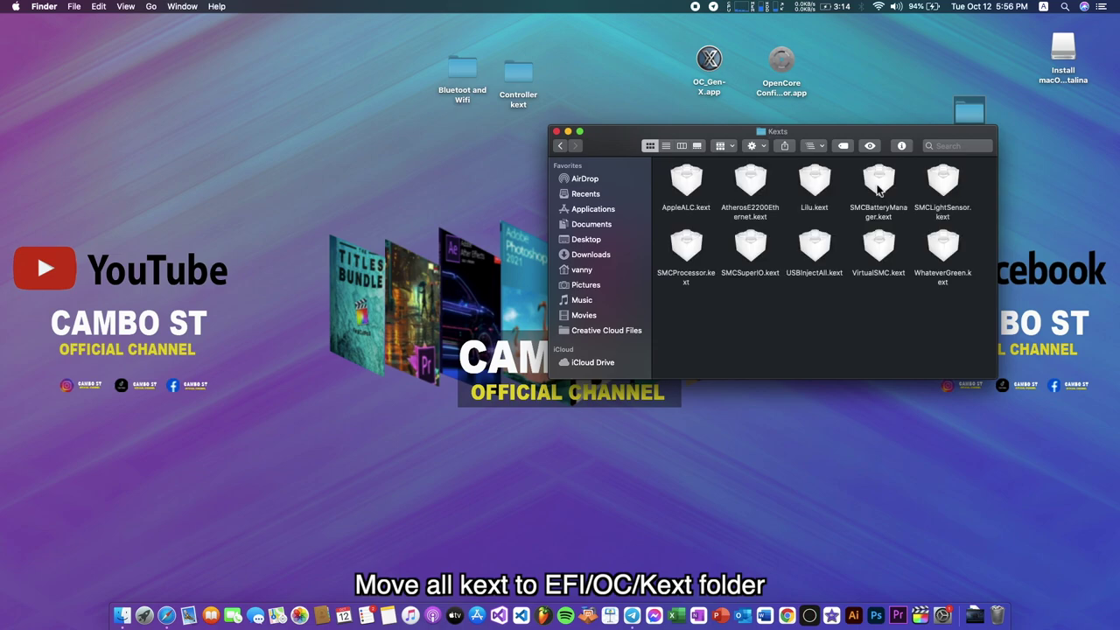
pyautogui.moveTo(867, 138); pyautogui.dragTo(880, 128)
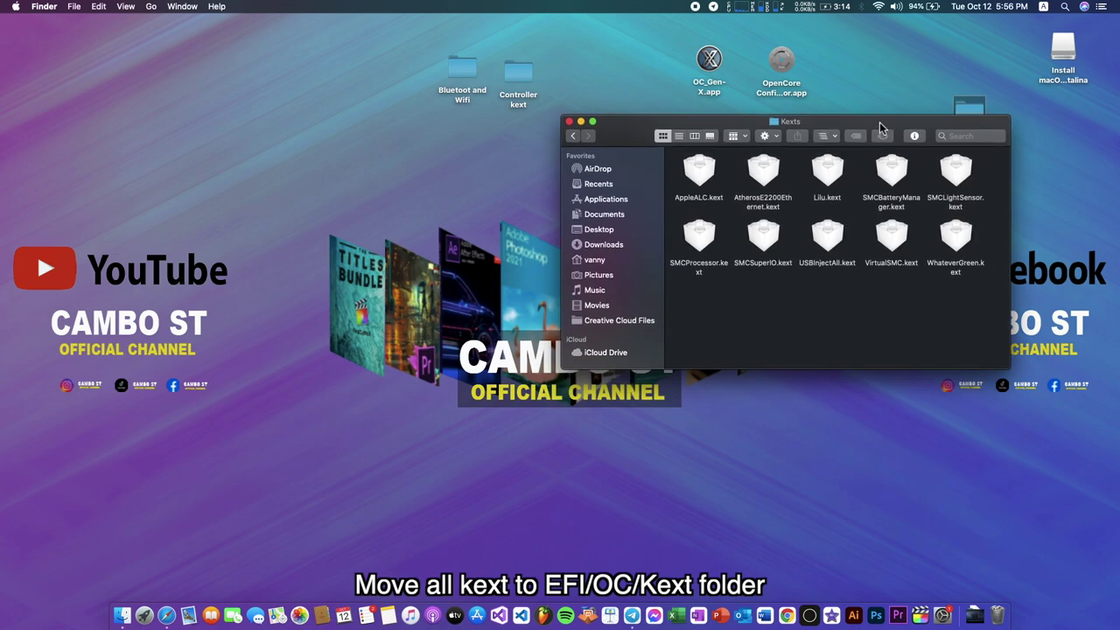
pyautogui.doubleClick(516, 77)
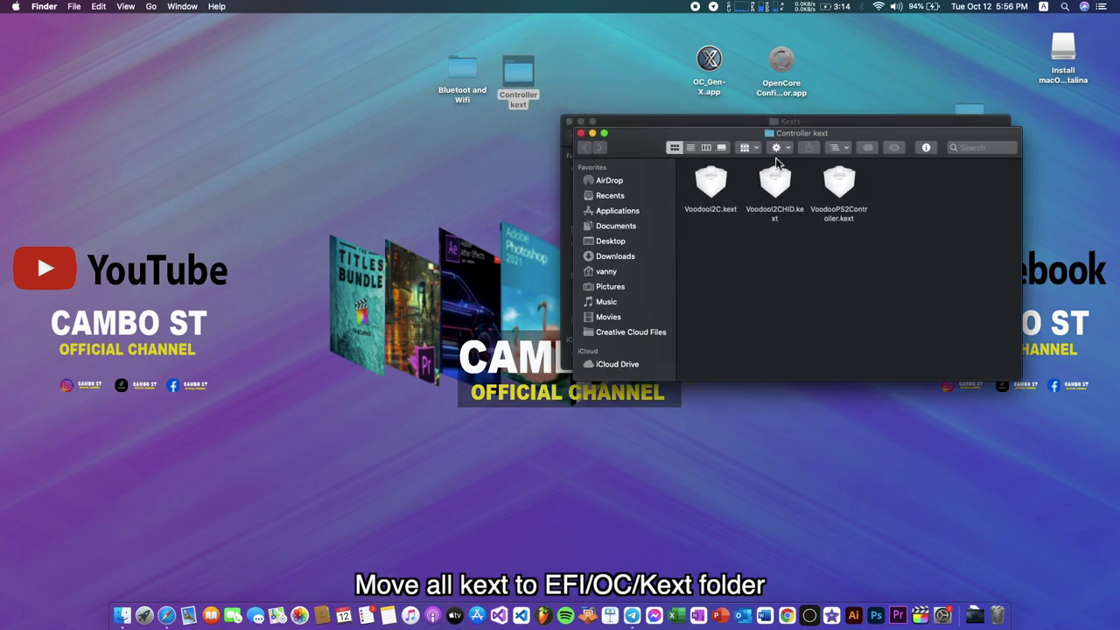
# Move the three Voodoo kexts and IntelBluetoothFirmware, IntelBluetoothInjector and itlwm into Kexts.
pyautogui.moveTo(833, 143); pyautogui.dragTo(803, 368)
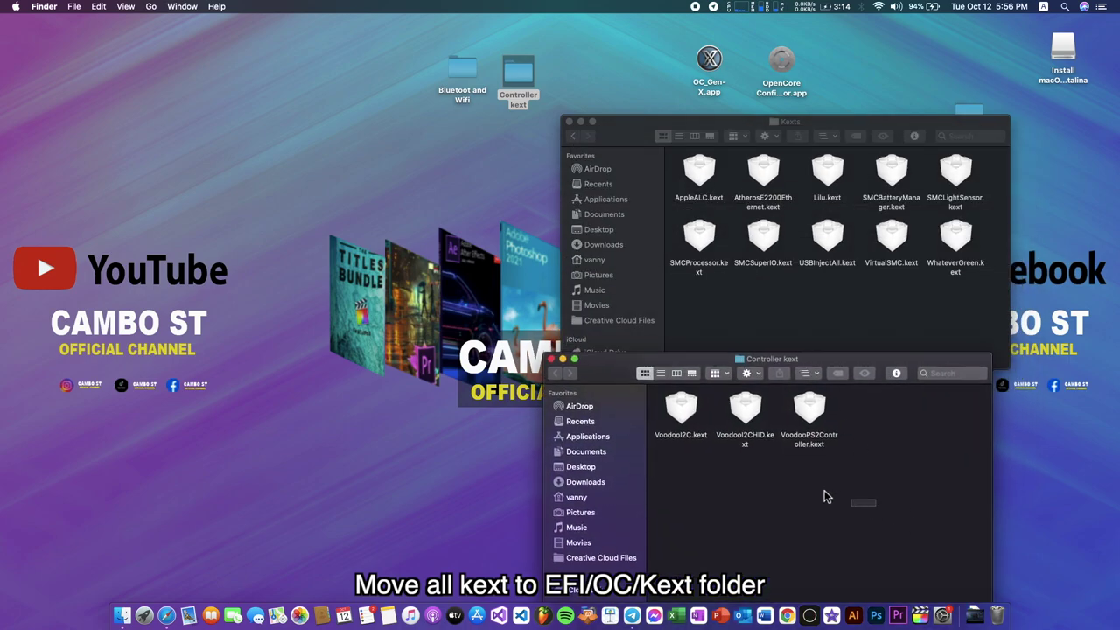
pyautogui.moveTo(827, 497); pyautogui.dragTo(732, 319)
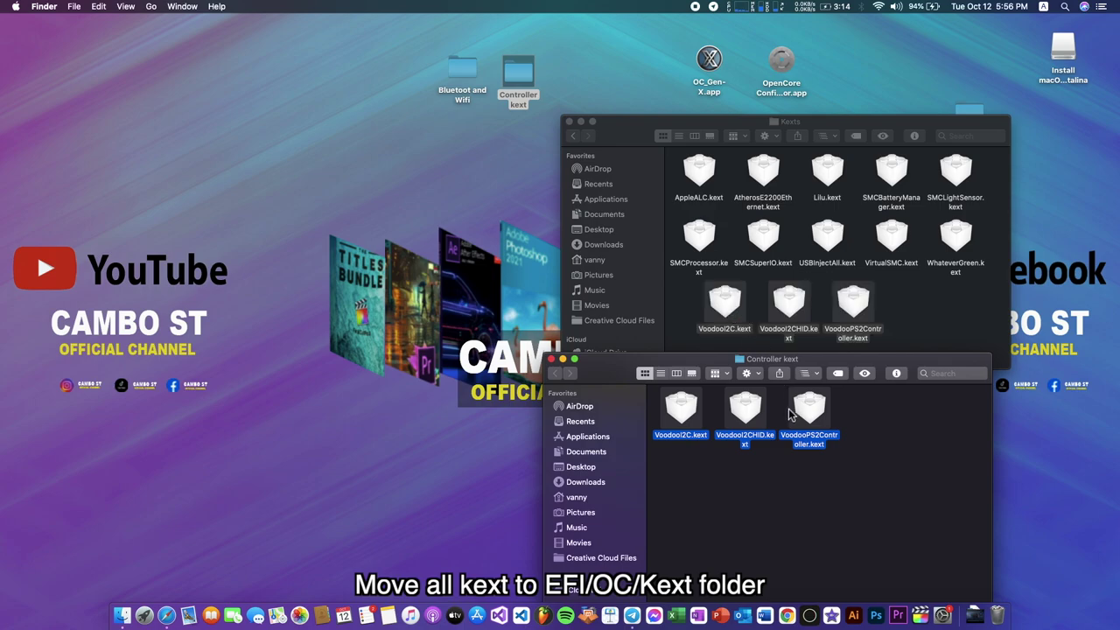
pyautogui.click(553, 359)
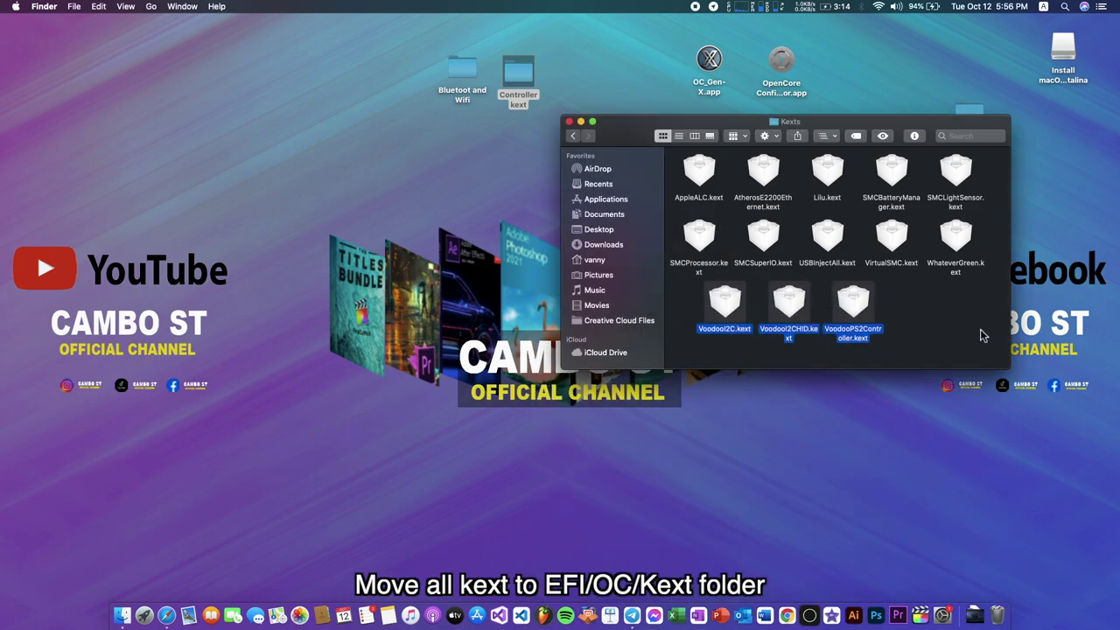
pyautogui.doubleClick(462, 75)
pyautogui.moveTo(826, 135); pyautogui.dragTo(366, 148)
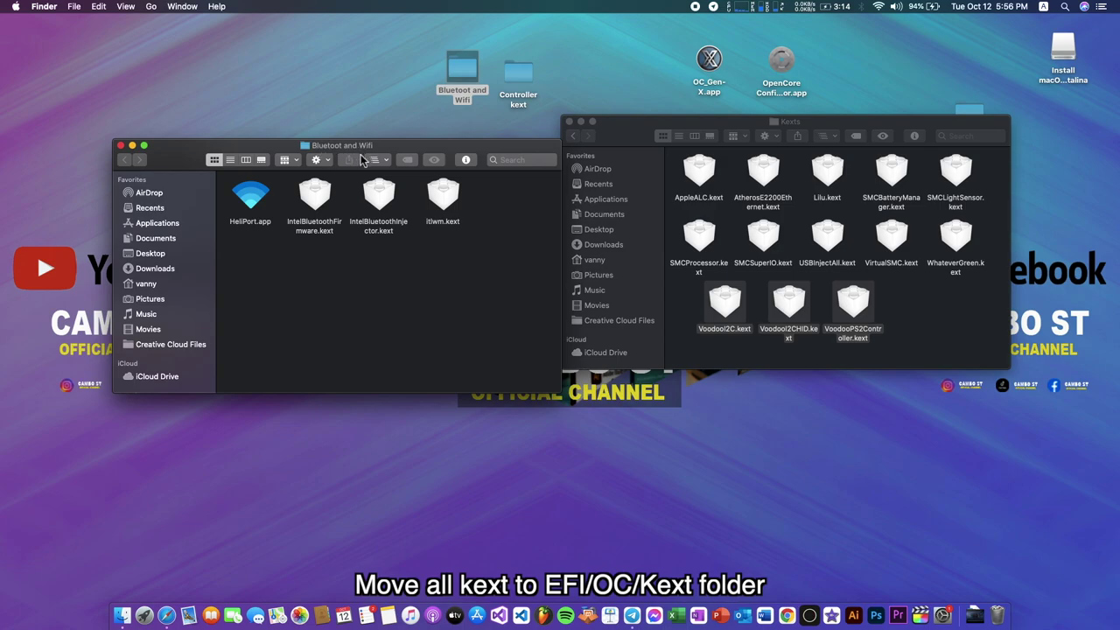
pyautogui.moveTo(473, 271); pyautogui.dragTo(888, 326)
# Sort the Kexts folder by name and close its window.
pyautogui.rightClick(978, 231)
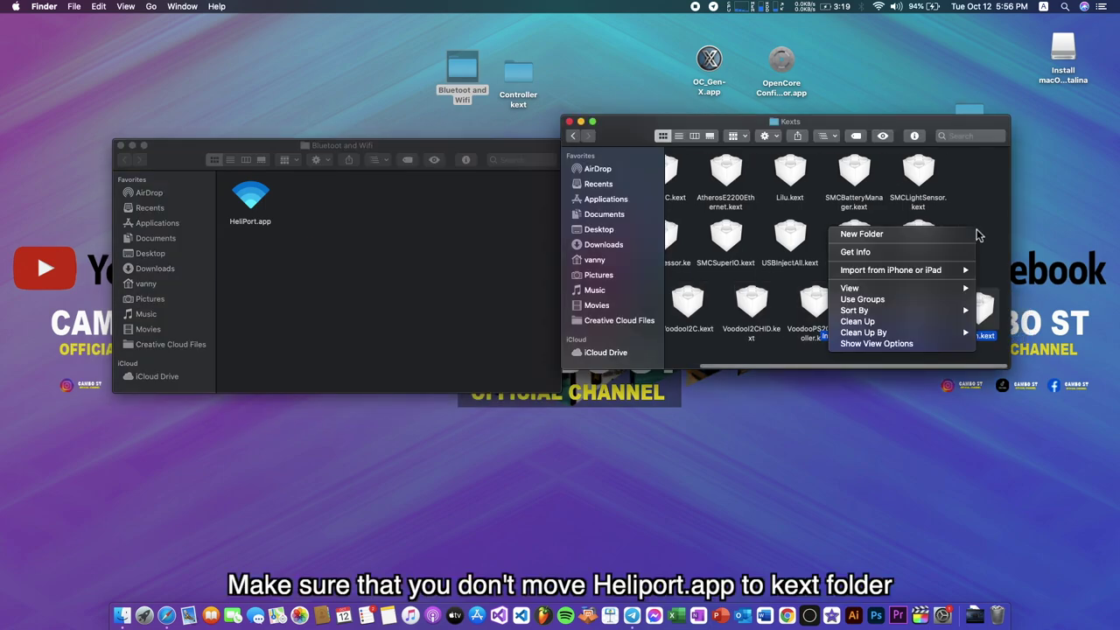
pyautogui.moveTo(888, 312)
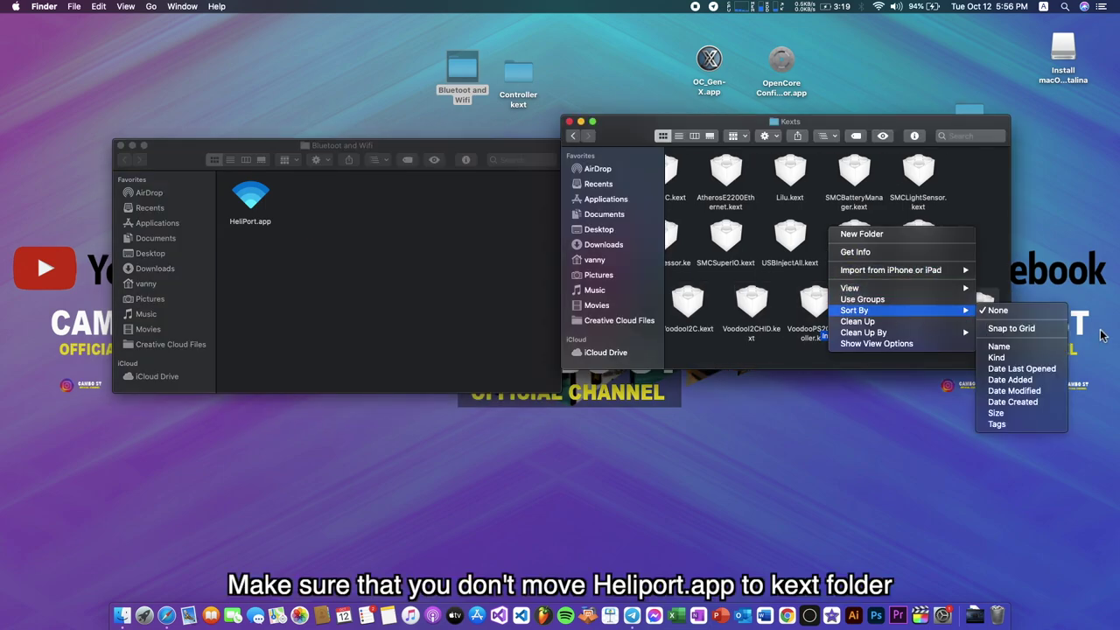
pyautogui.click(998, 346)
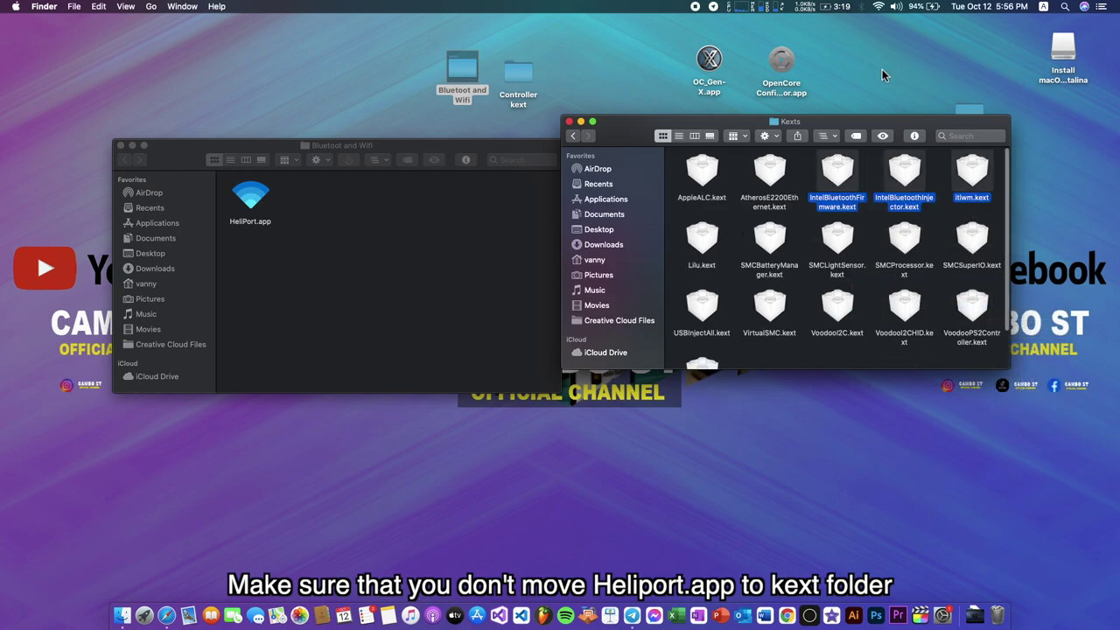
pyautogui.moveTo(880, 122); pyautogui.dragTo(893, 92)
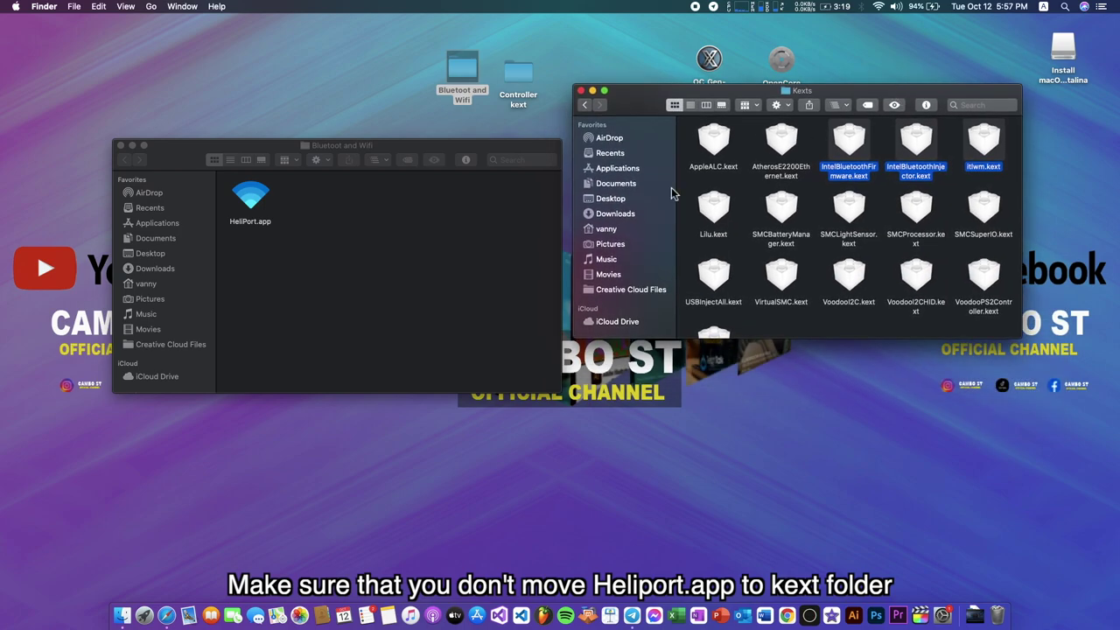
pyautogui.click(255, 200)
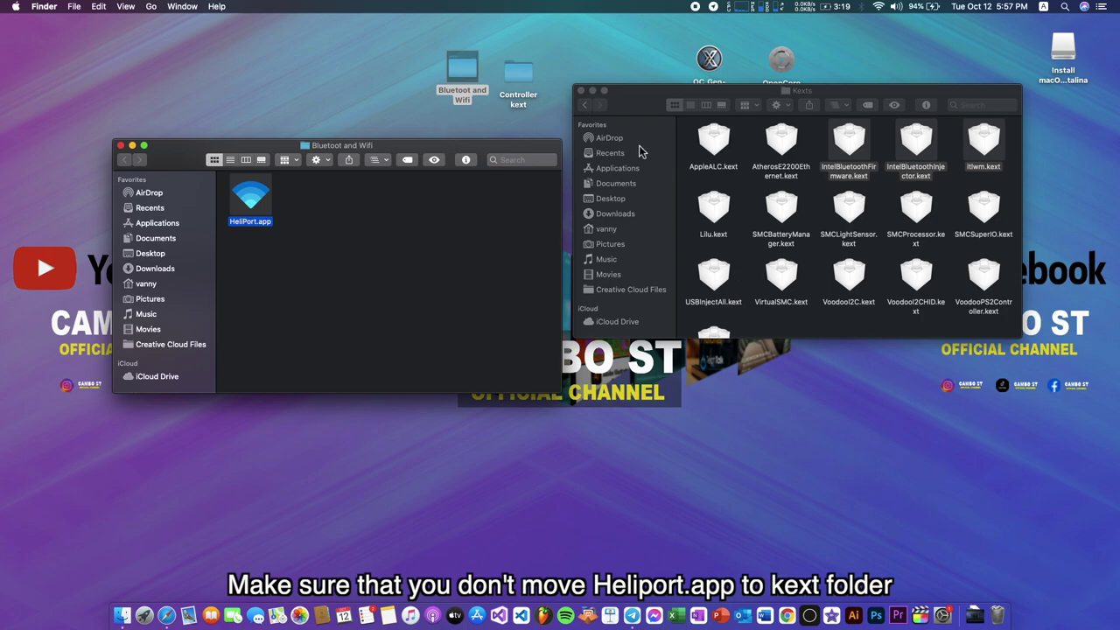
pyautogui.click(581, 90)
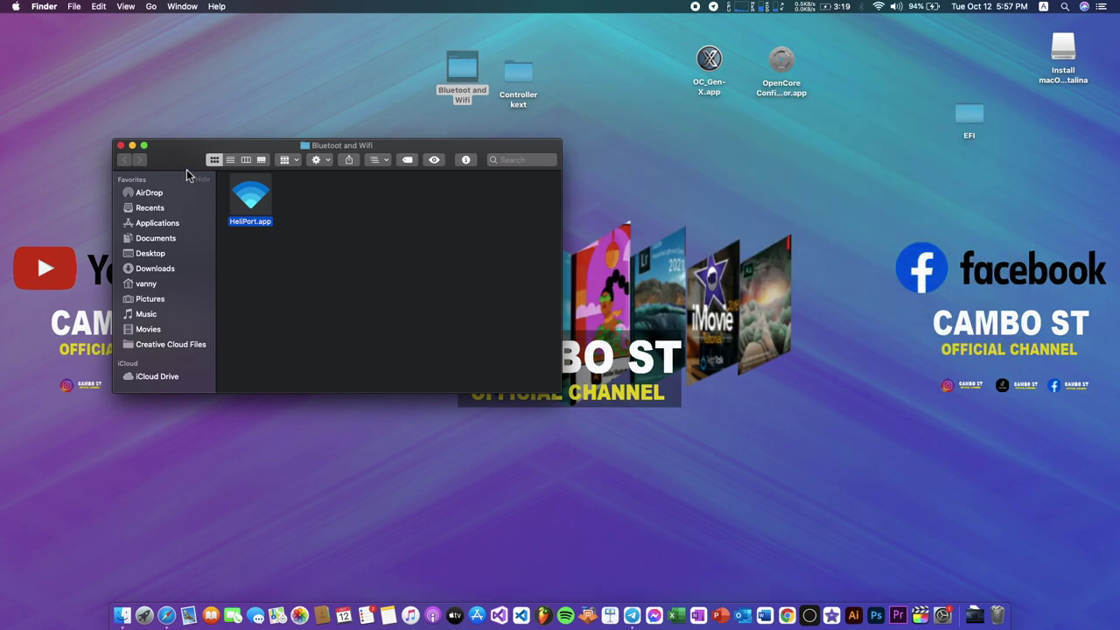
# Copy HeliPort.app from Bluetoot and Wifi into Install macOS Catalina's Tools folder, then close both windows.
pyautogui.click(121, 146)
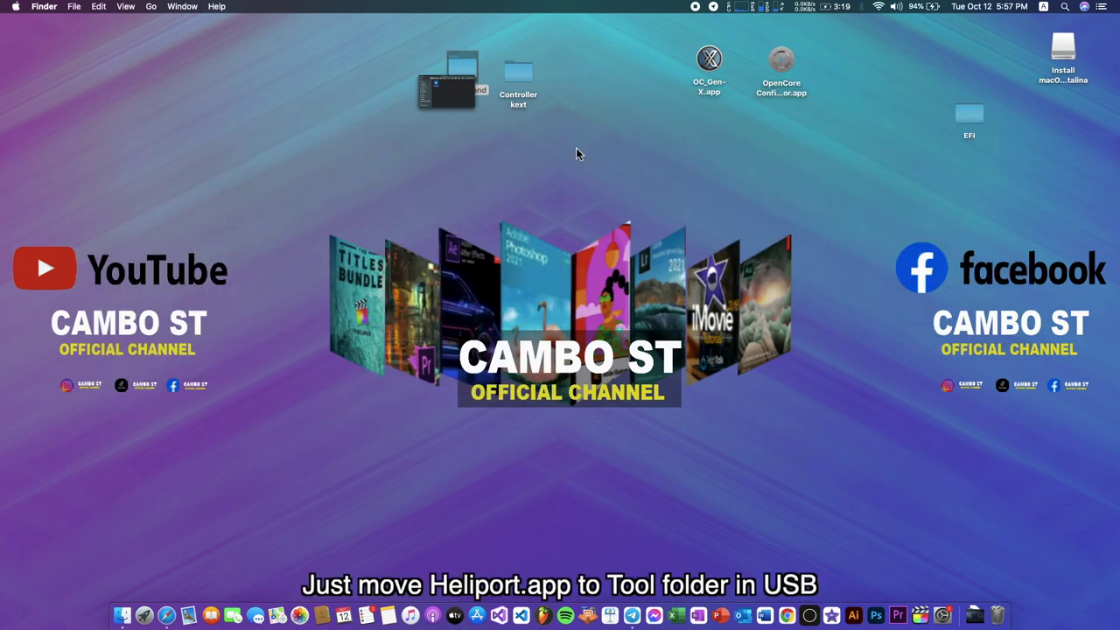
pyautogui.doubleClick(1061, 52)
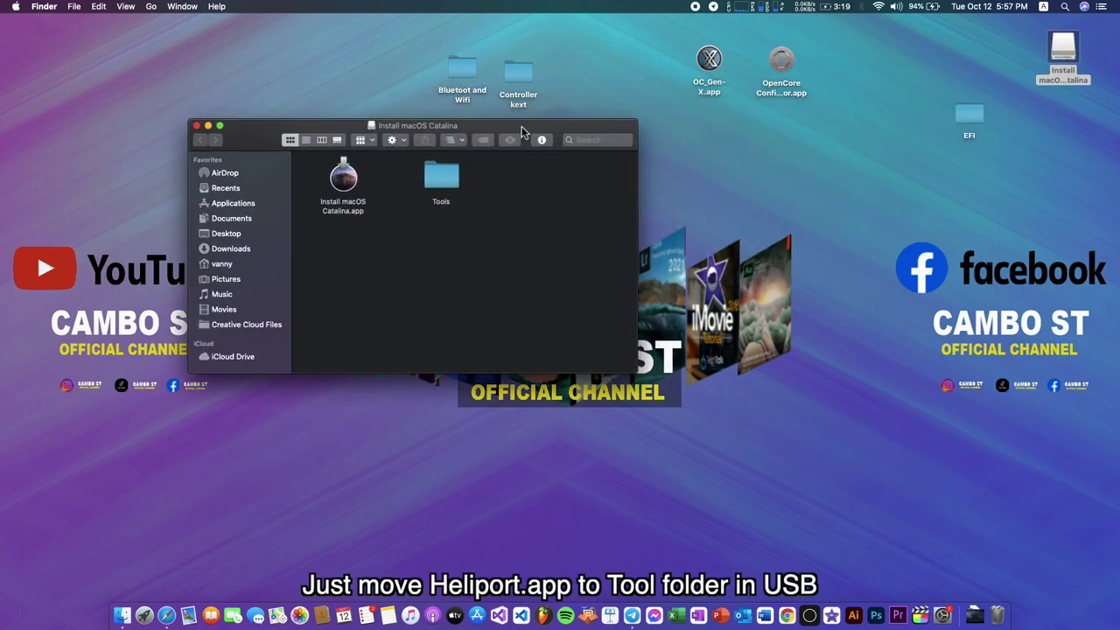
pyautogui.moveTo(522, 125); pyautogui.dragTo(915, 171)
pyautogui.doubleClick(839, 230)
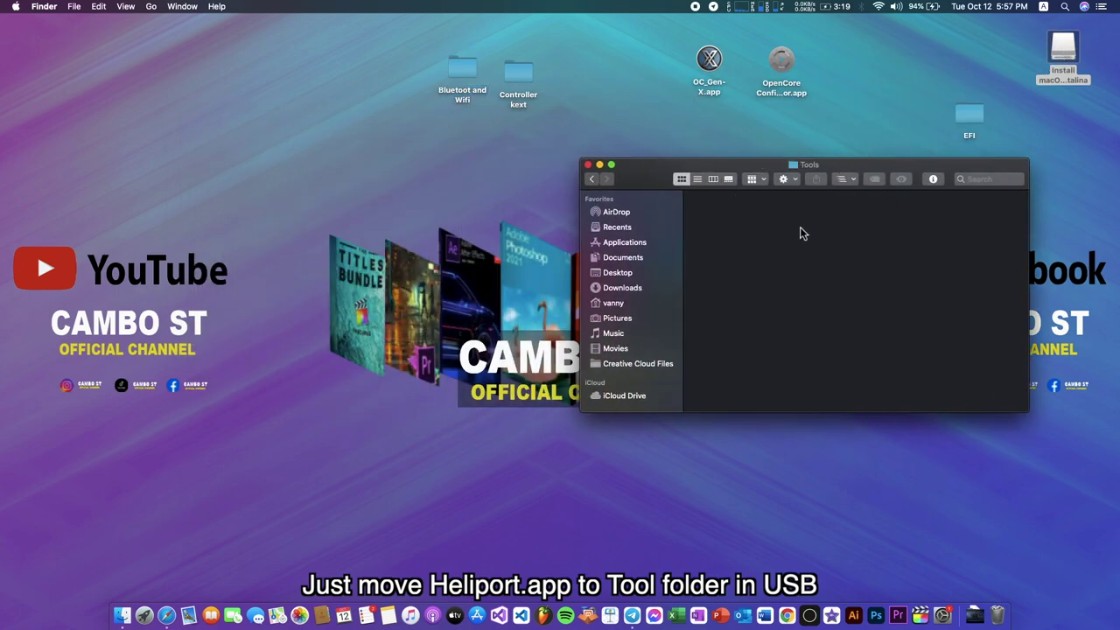
pyautogui.doubleClick(454, 76)
pyautogui.moveTo(250, 199); pyautogui.dragTo(745, 232)
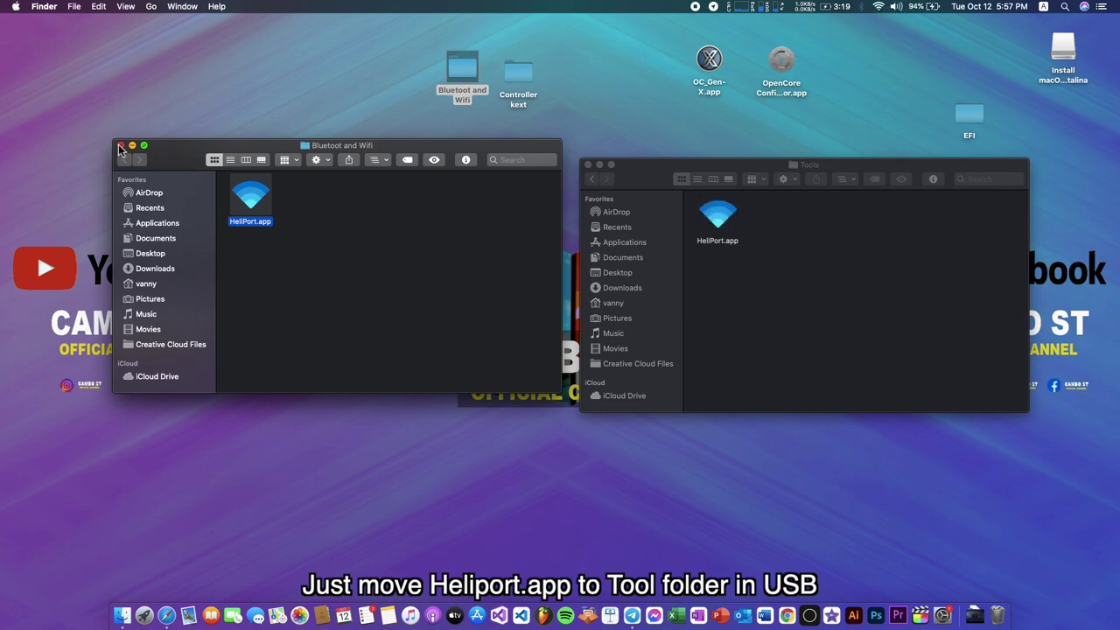
pyautogui.click(120, 147)
pyautogui.click(588, 165)
pyautogui.click(462, 68)
# Move the Bluetoot and Wifi and Controller kext desktop folders to the Trash.
pyautogui.keyDown('super'); pyautogui.click(518, 72); pyautogui.keyUp('super')
pyautogui.rightClick(467, 78)
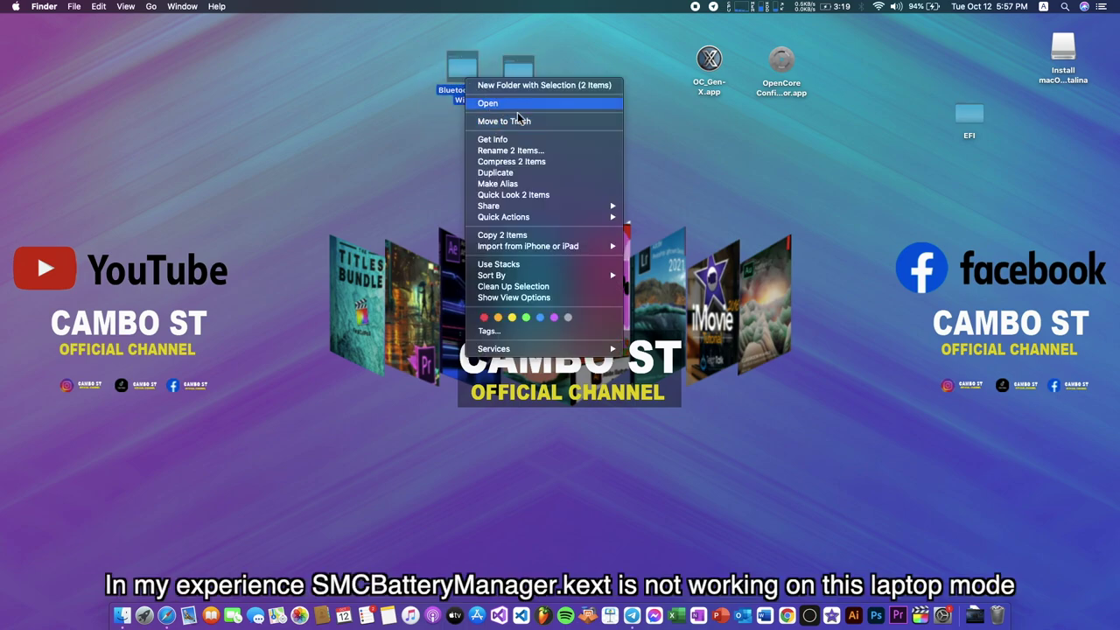
pyautogui.click(518, 120)
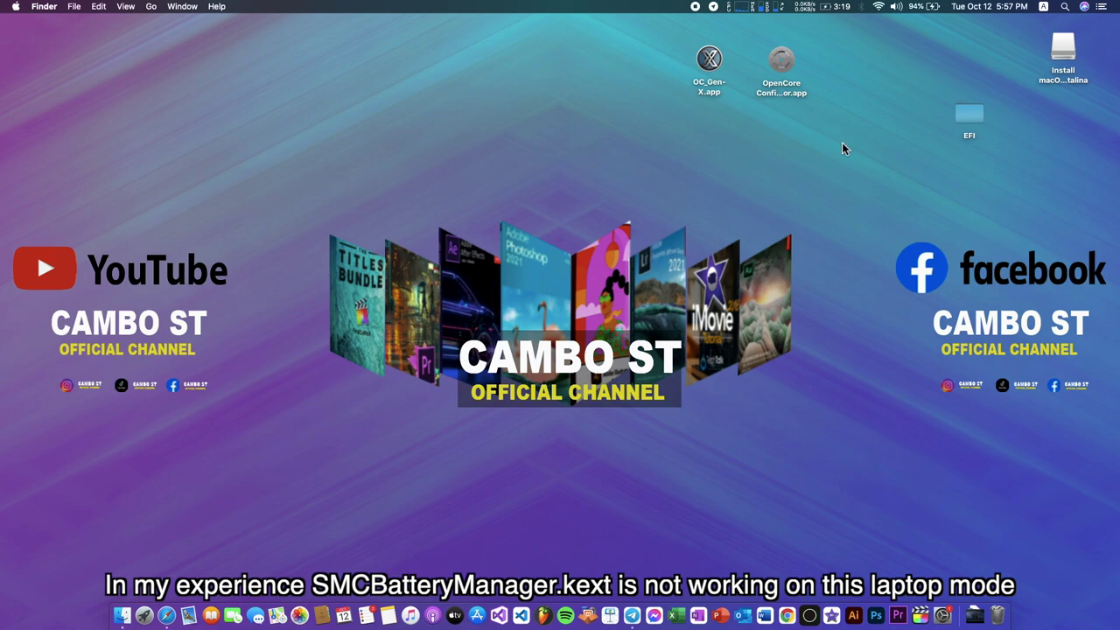
# Open EFI > OC > Kexts and select SMCBatteryManager.kext.
pyautogui.doubleClick(978, 122)
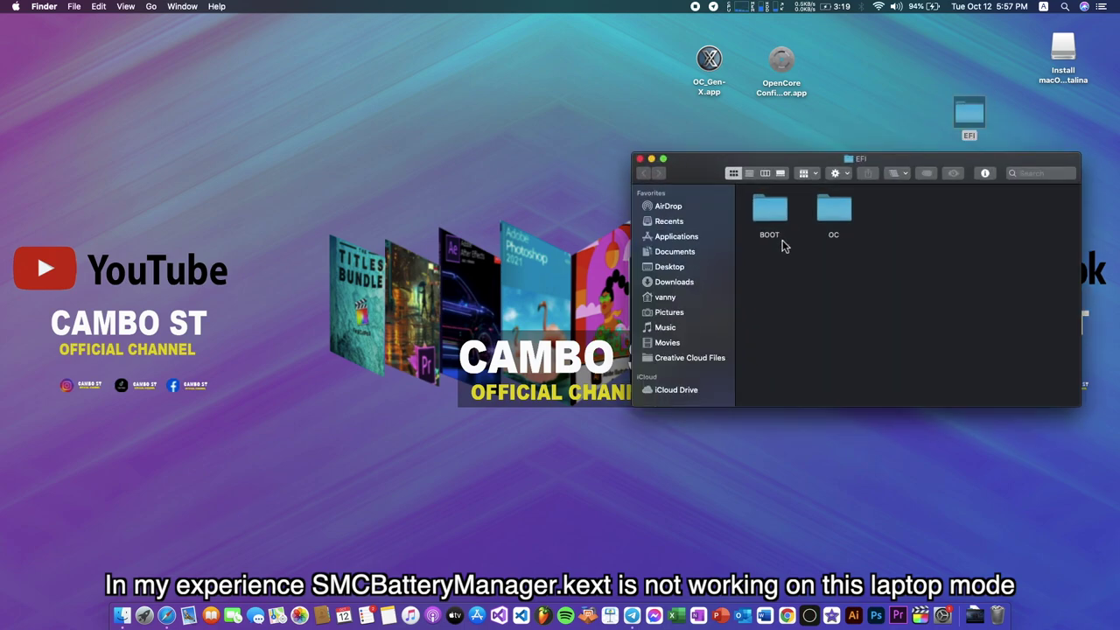
pyautogui.doubleClick(829, 219)
pyautogui.moveTo(912, 158); pyautogui.dragTo(663, 135)
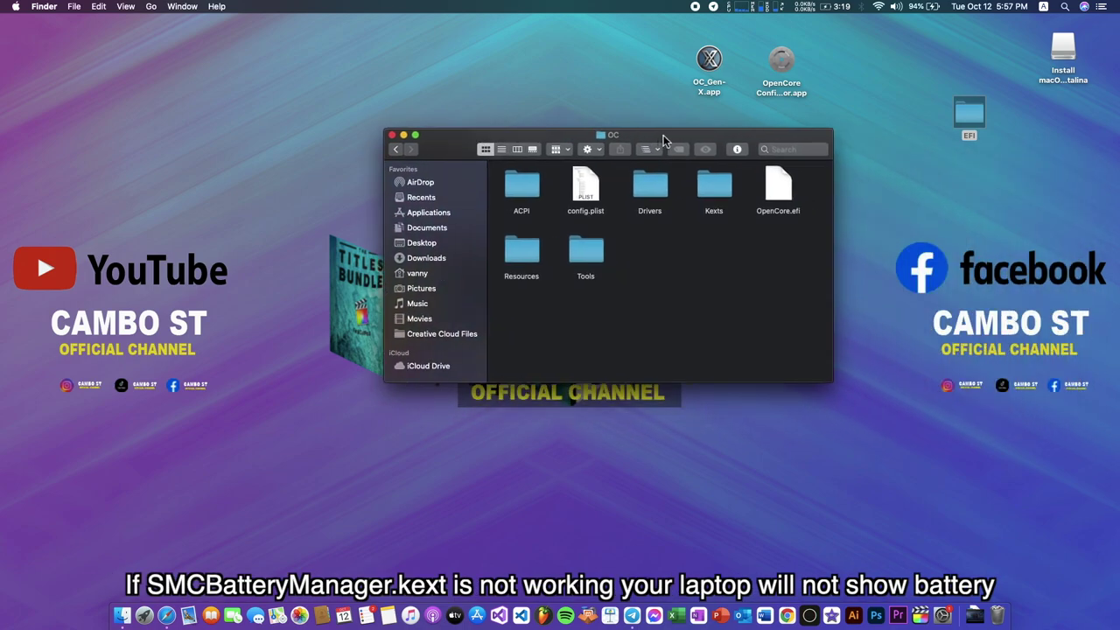
pyautogui.doubleClick(710, 187)
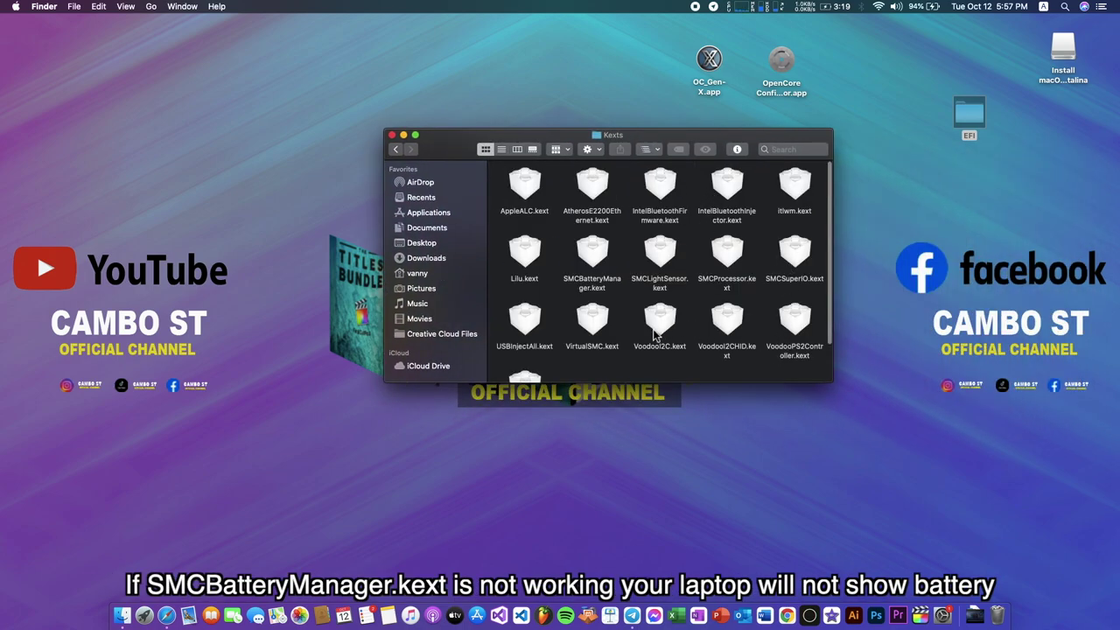
pyautogui.click(598, 263)
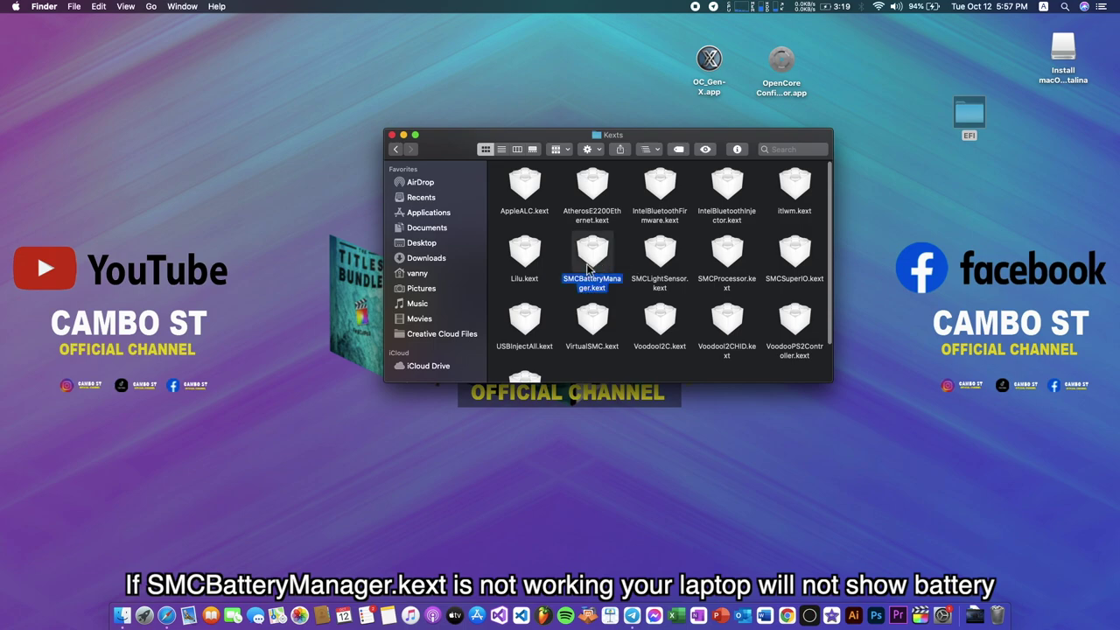
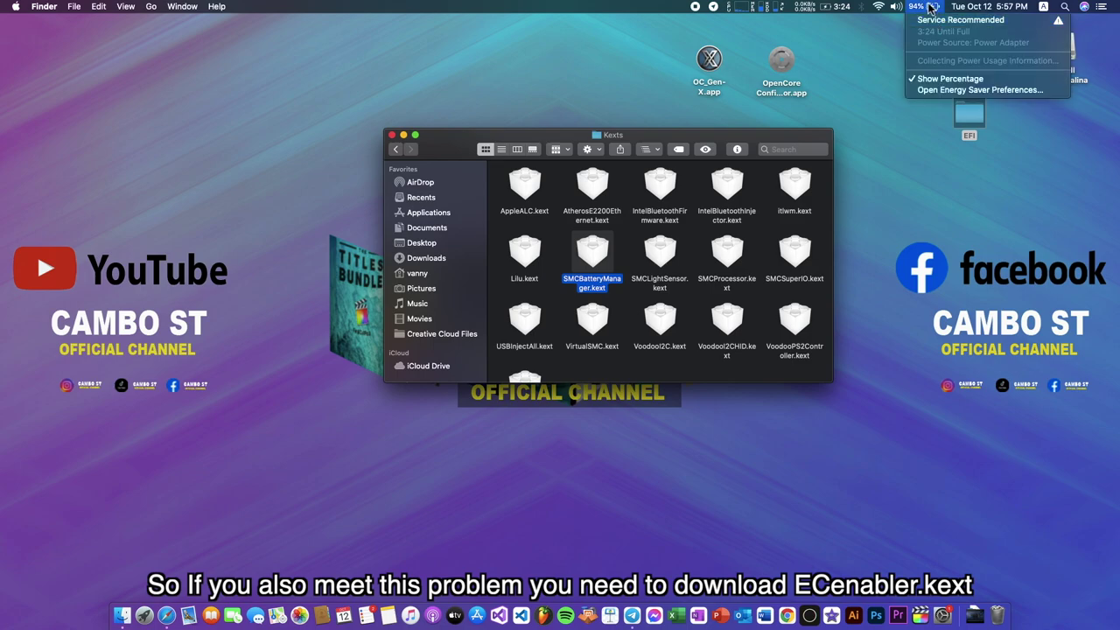
# Dismiss the battery menu and close the Kexts Finder window.
pyautogui.click(920, 207)
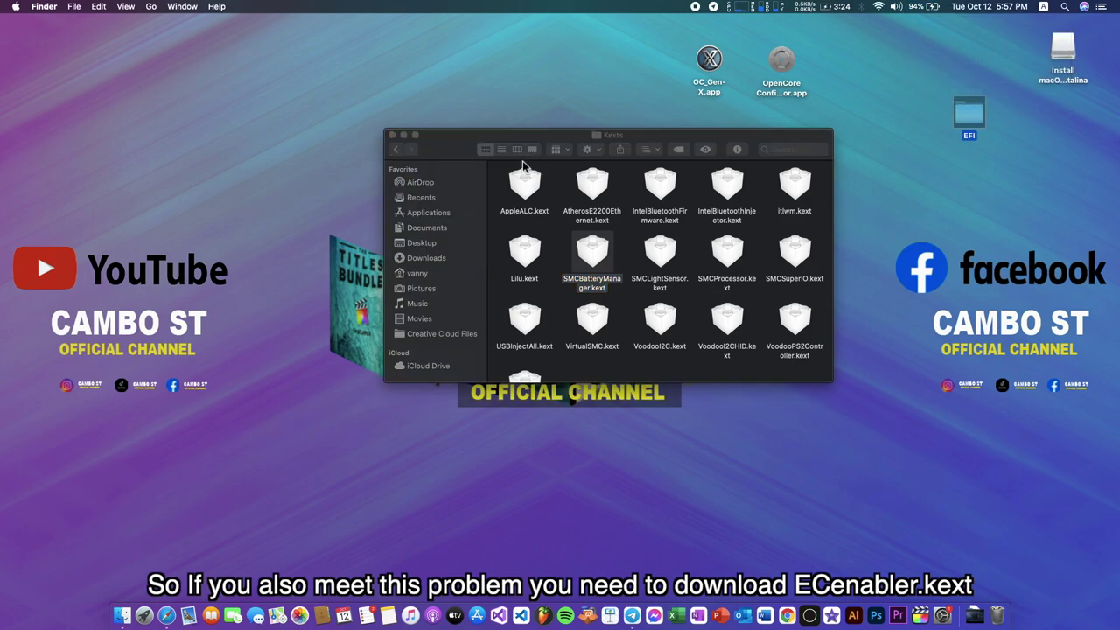
pyautogui.click(392, 136)
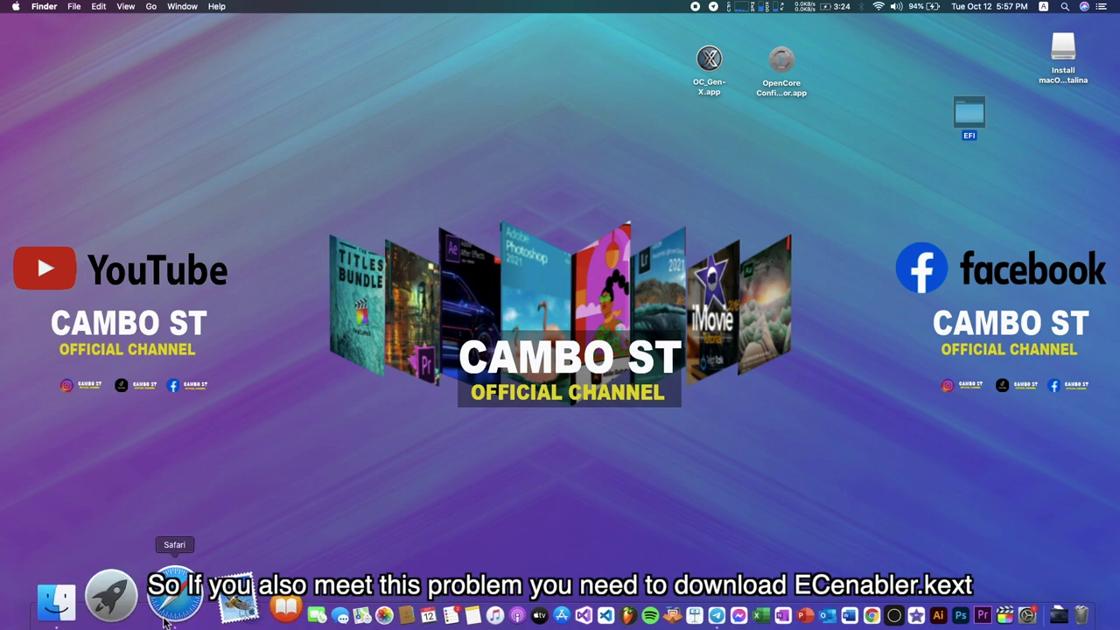
# Launch Safari with 'Ecenabler kext' in the address bar, then make the window full screen.
pyautogui.click(167, 608)
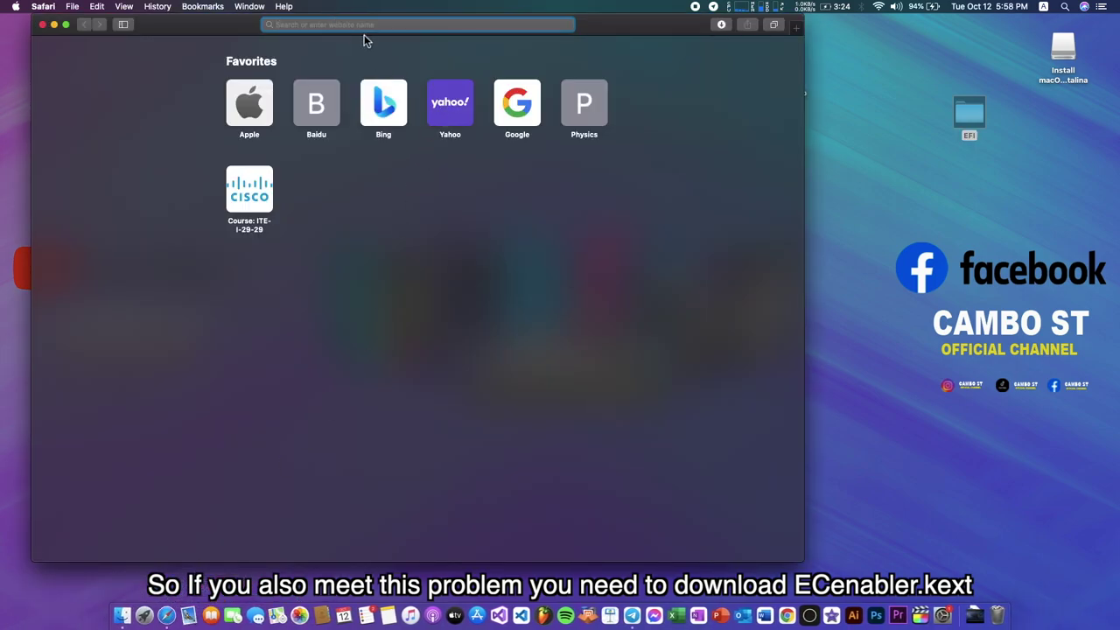
pyautogui.write('E')
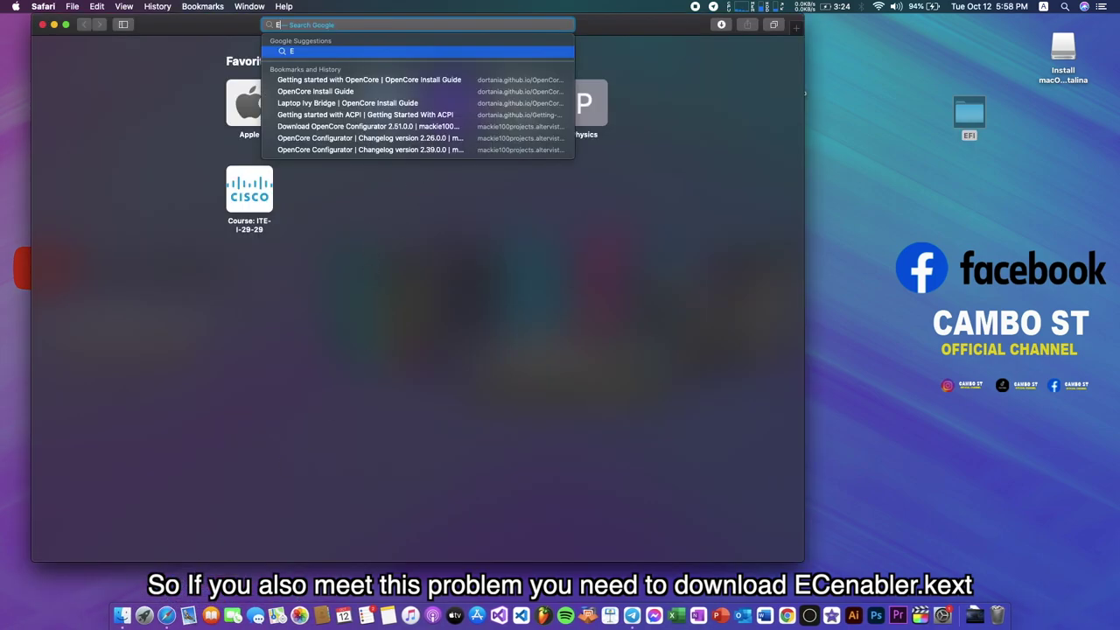
pyautogui.write('ce')
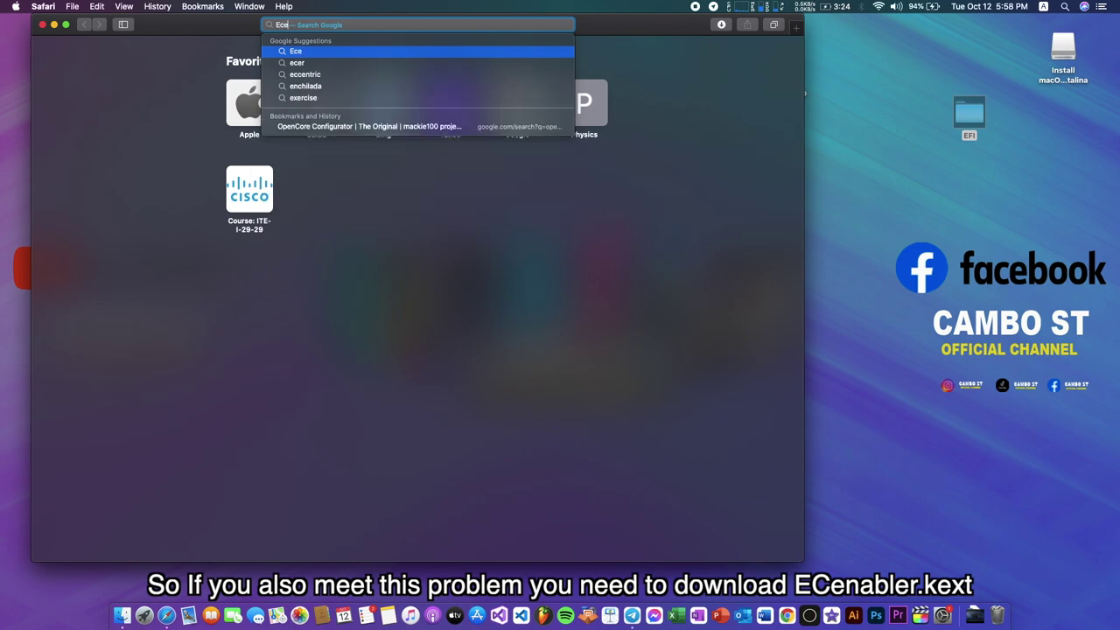
pyautogui.write('na')
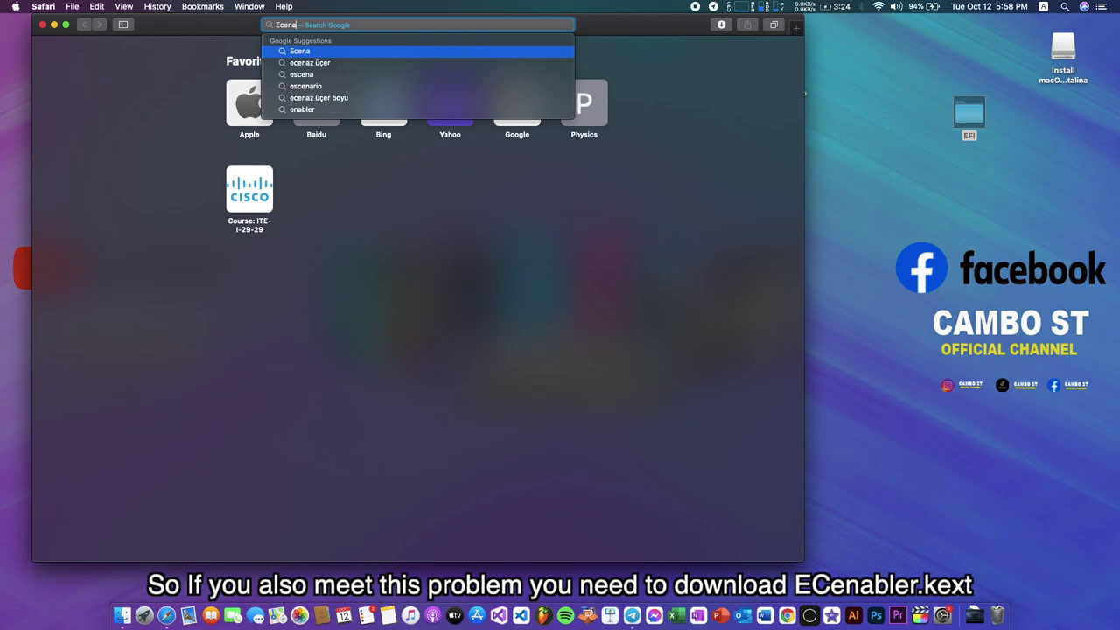
pyautogui.write('bler')
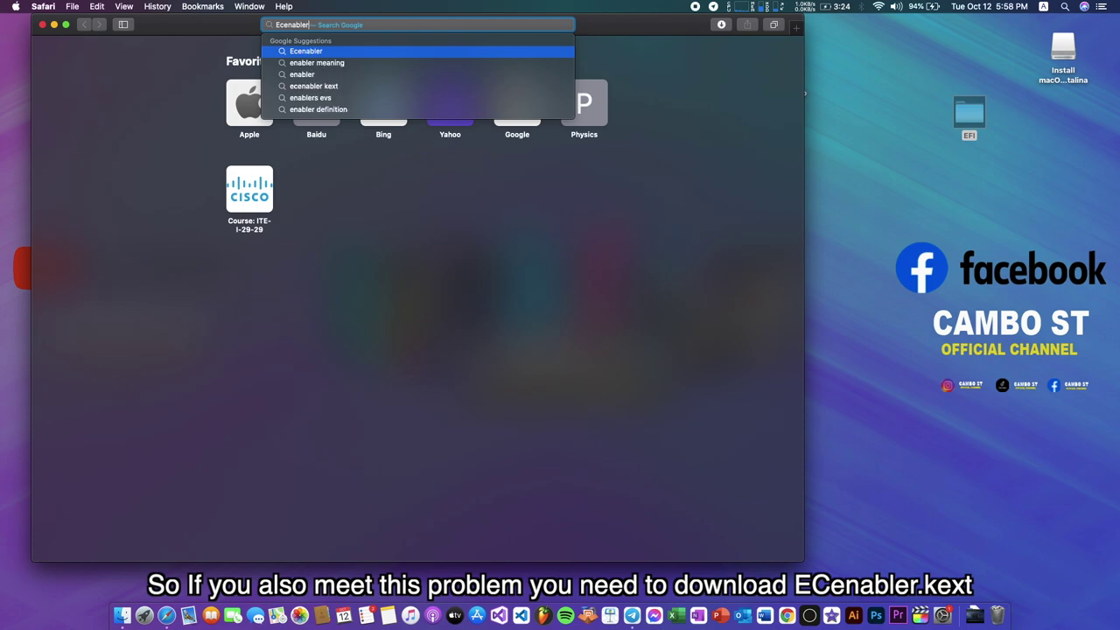
pyautogui.write(' kext')
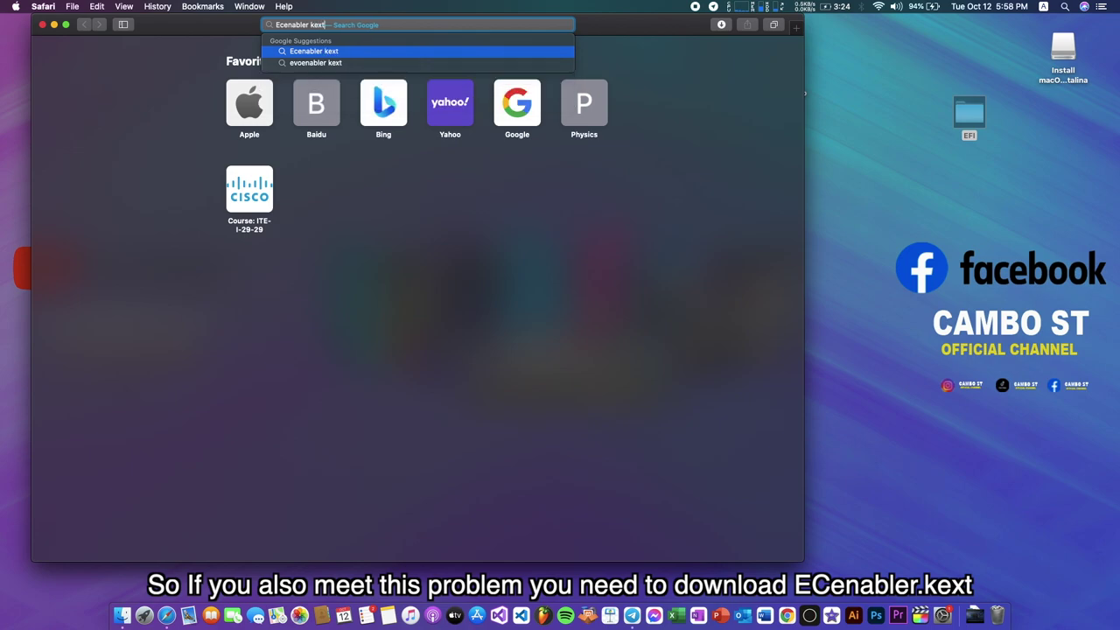
pyautogui.click(64, 24)
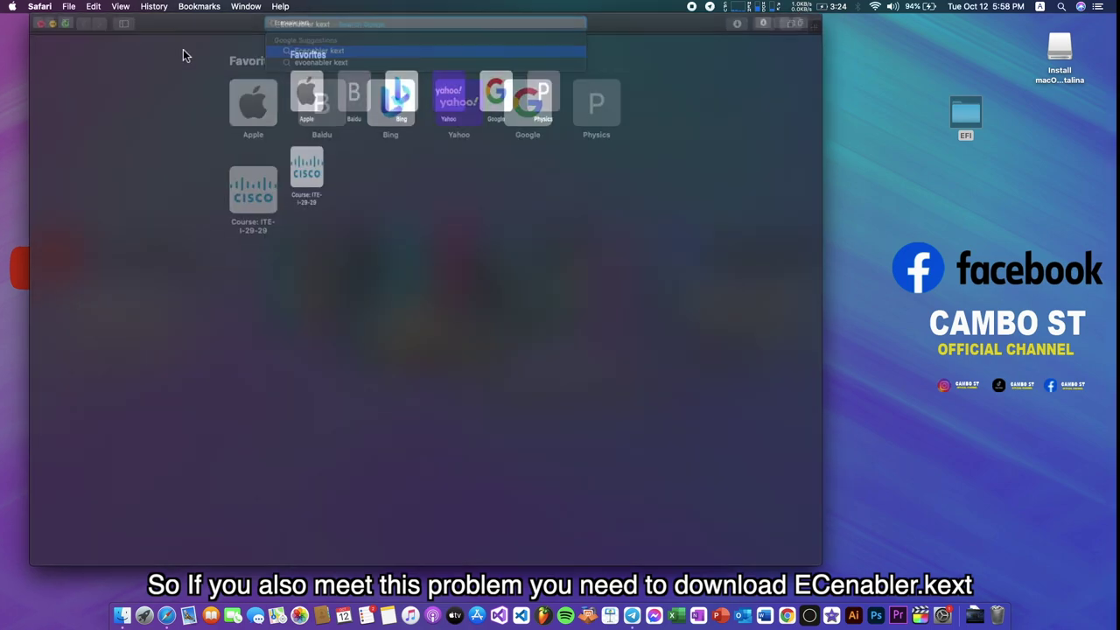
# Download ECEnabler-1.0.2-RELEASE.zip from the 1Revenger1/ECEnabler GitHub releases page, then close Safari.
pyautogui.press('Return')
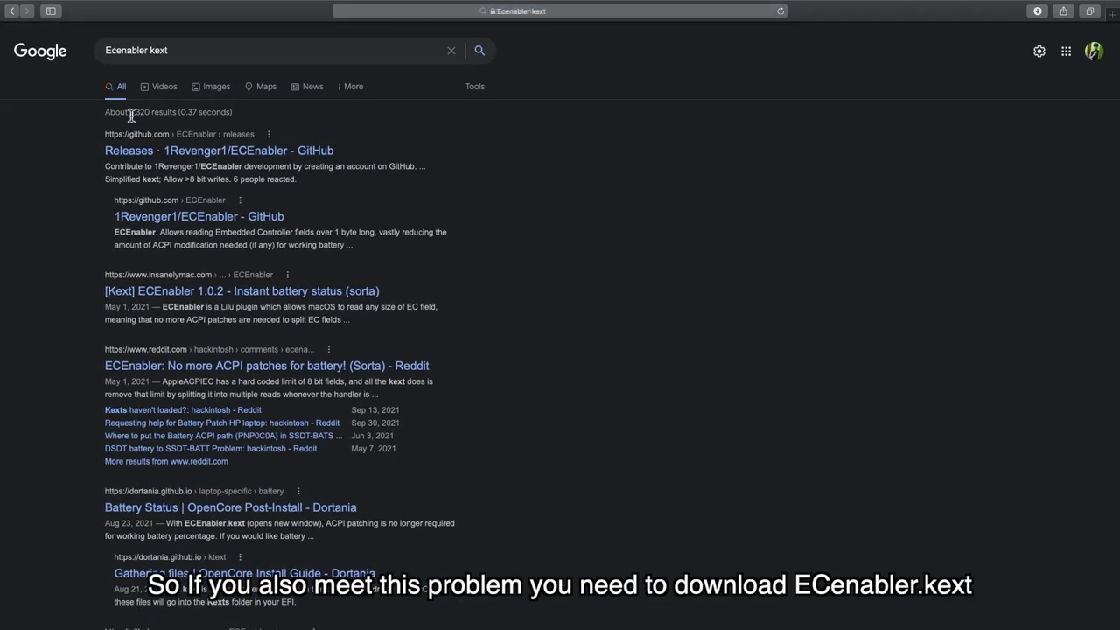
pyautogui.scroll(5, 131, 117)
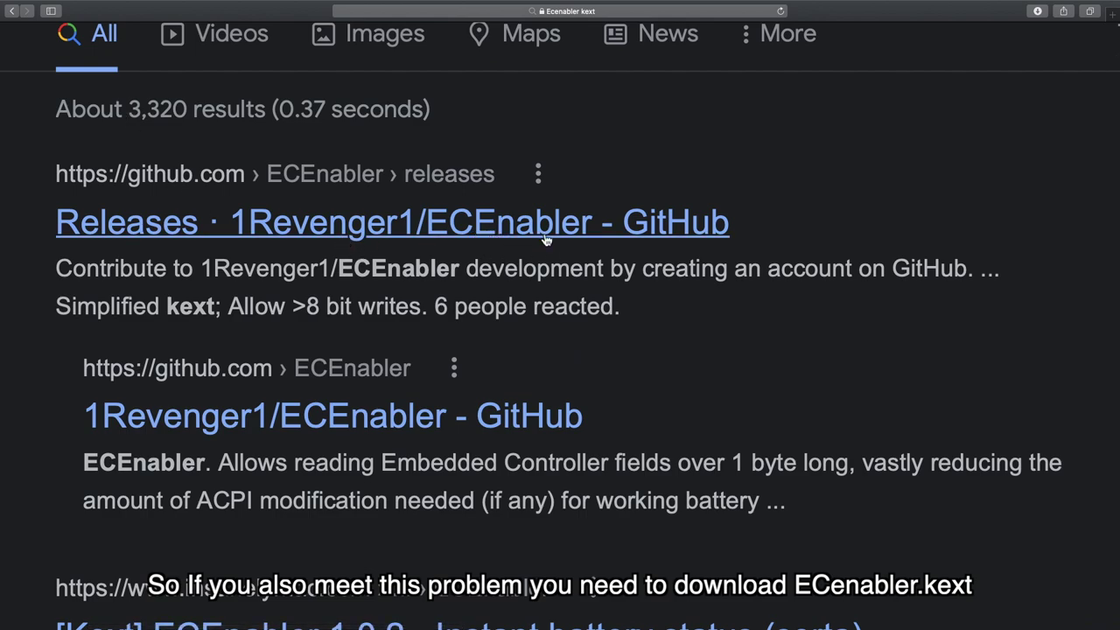
pyautogui.click(311, 226)
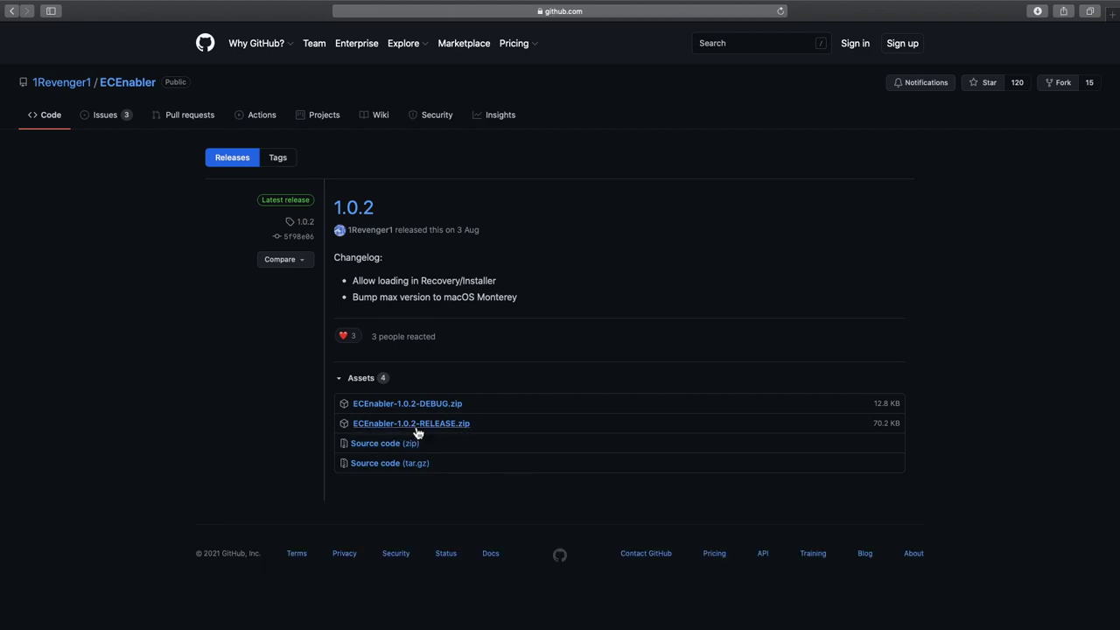
pyautogui.click(449, 427)
pyautogui.click(1038, 12)
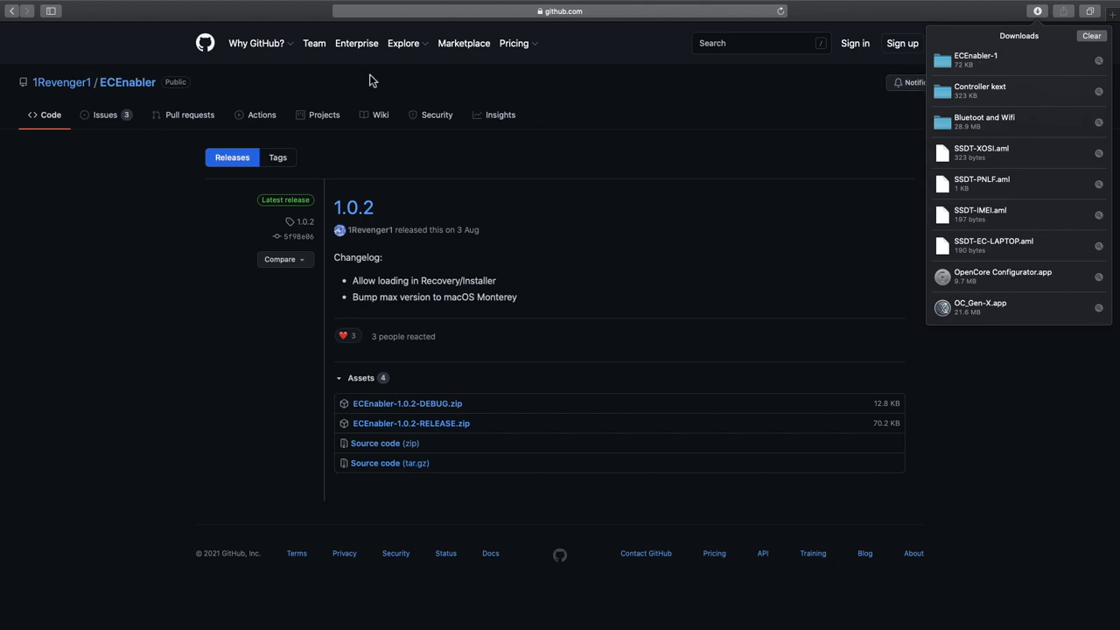
pyautogui.click(36, 25)
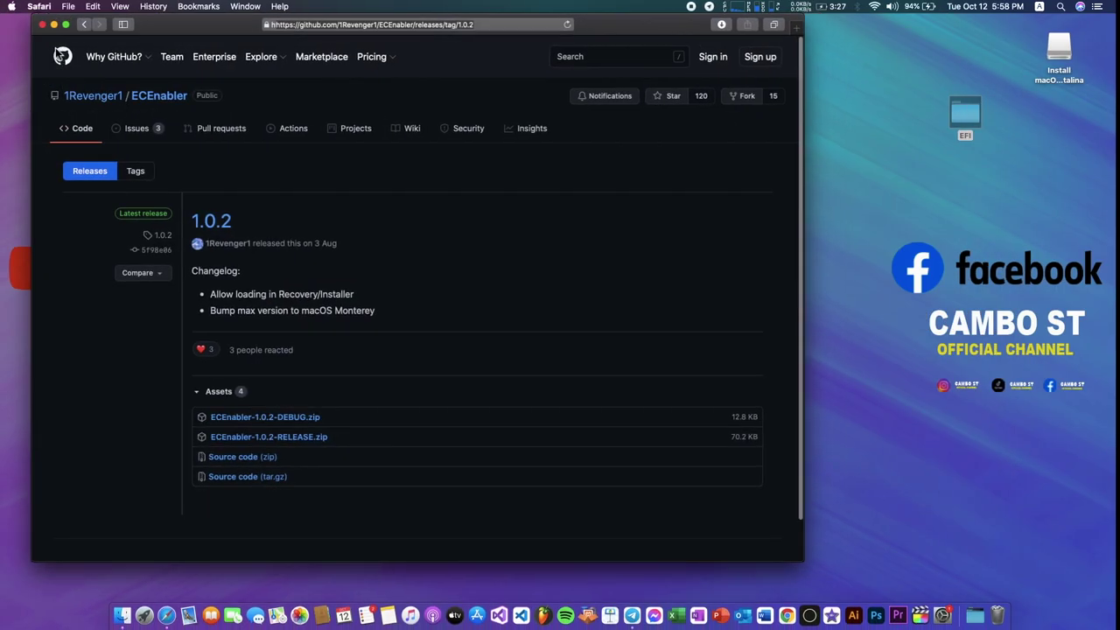
pyautogui.click(42, 24)
# Drag ECEnabler-1 from Downloads to the desktop and move ECEnabler.kext onto the desktop.
pyautogui.click(975, 615)
pyautogui.moveTo(990, 543); pyautogui.dragTo(518, 90)
pyautogui.doubleClick(517, 87)
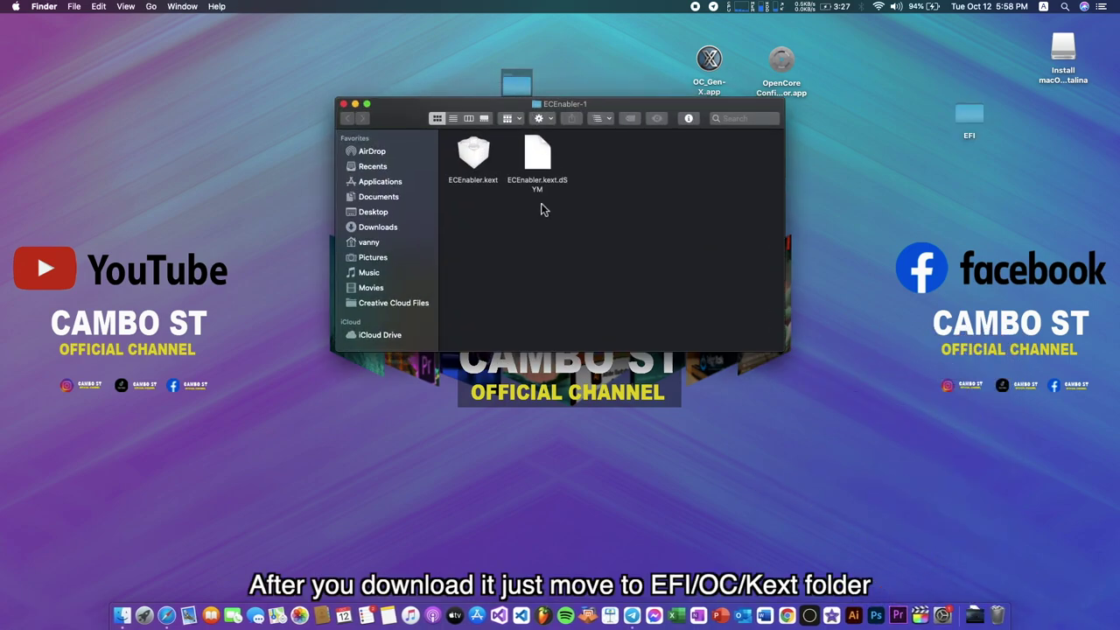
pyautogui.click(474, 158)
pyautogui.click(367, 104)
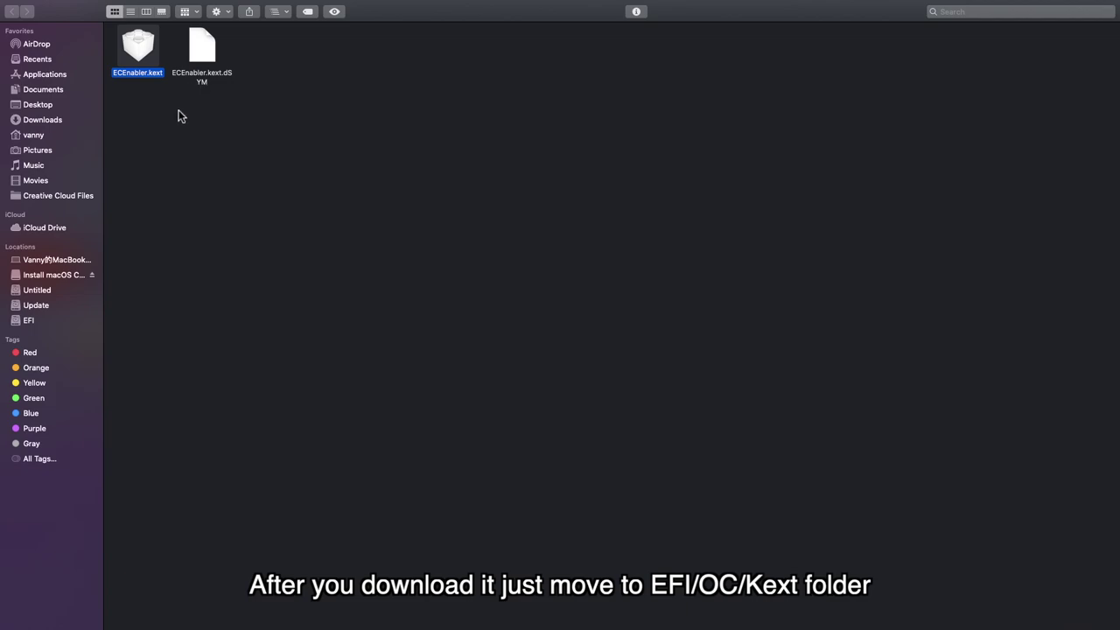
pyautogui.click(214, 80)
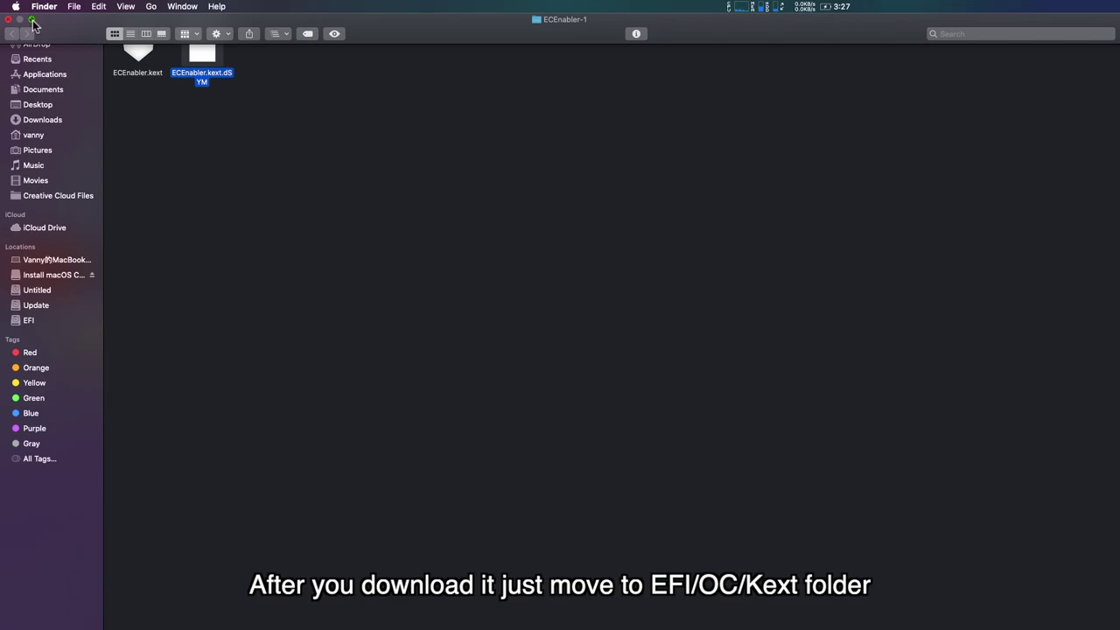
pyautogui.click(41, 25)
pyautogui.moveTo(483, 165); pyautogui.dragTo(901, 213)
pyautogui.click(342, 103)
pyautogui.moveTo(895, 217); pyautogui.dragTo(366, 107)
pyautogui.click(410, 140)
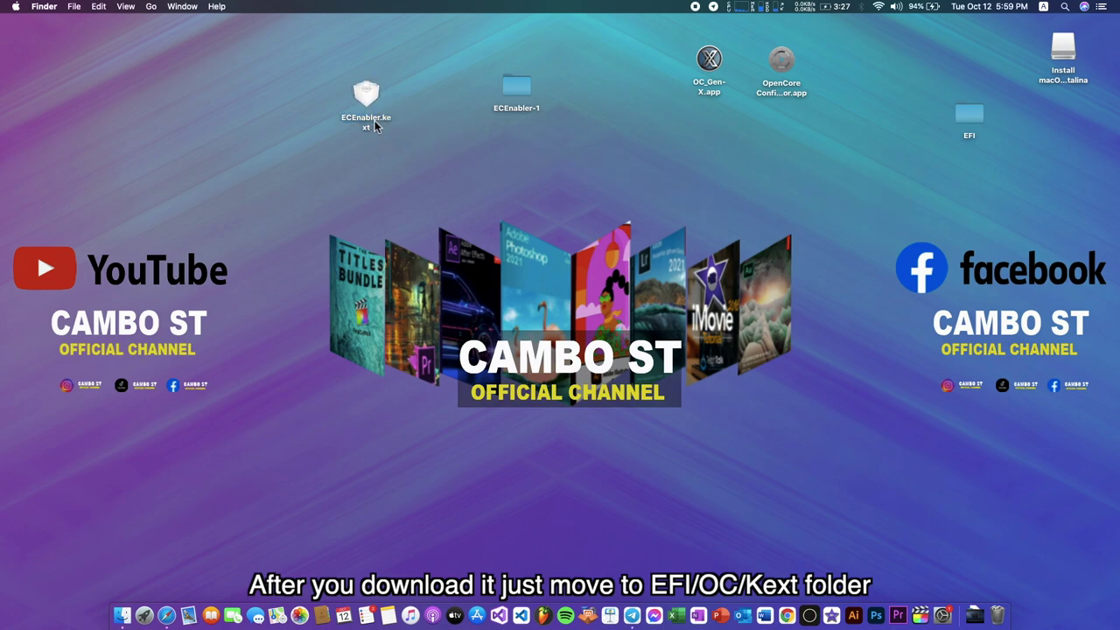
# Copy ECEnabler.kext into EFI/OC/Kexts and trash the ECEnabler-1 folder.
pyautogui.doubleClick(969, 114)
pyautogui.doubleClick(827, 216)
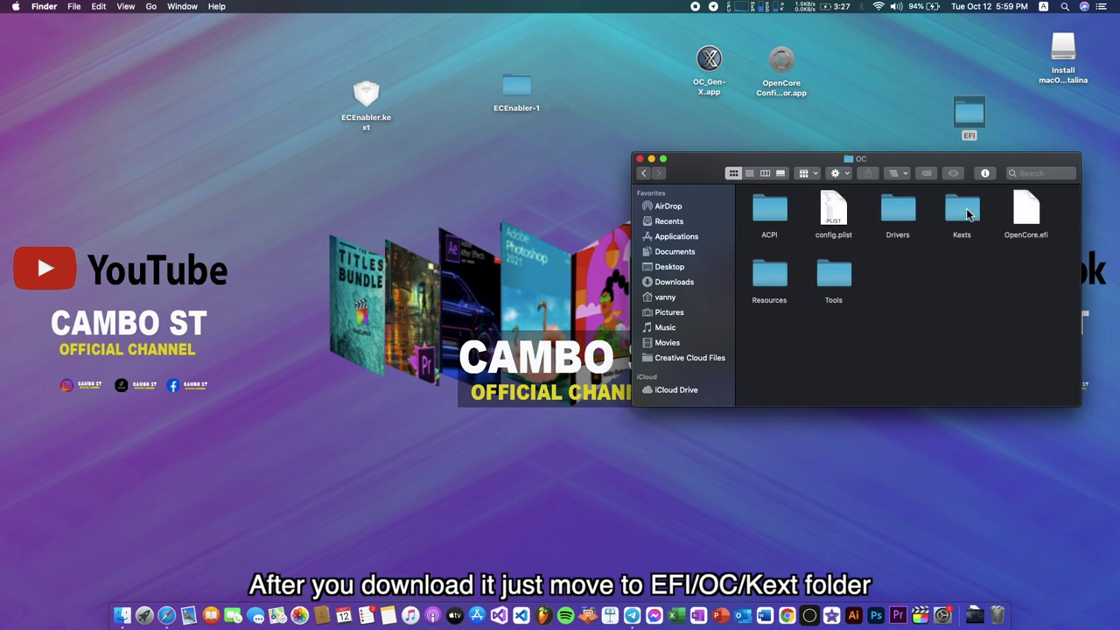
pyautogui.doubleClick(962, 210)
pyautogui.scroll(-1, 910, 289)
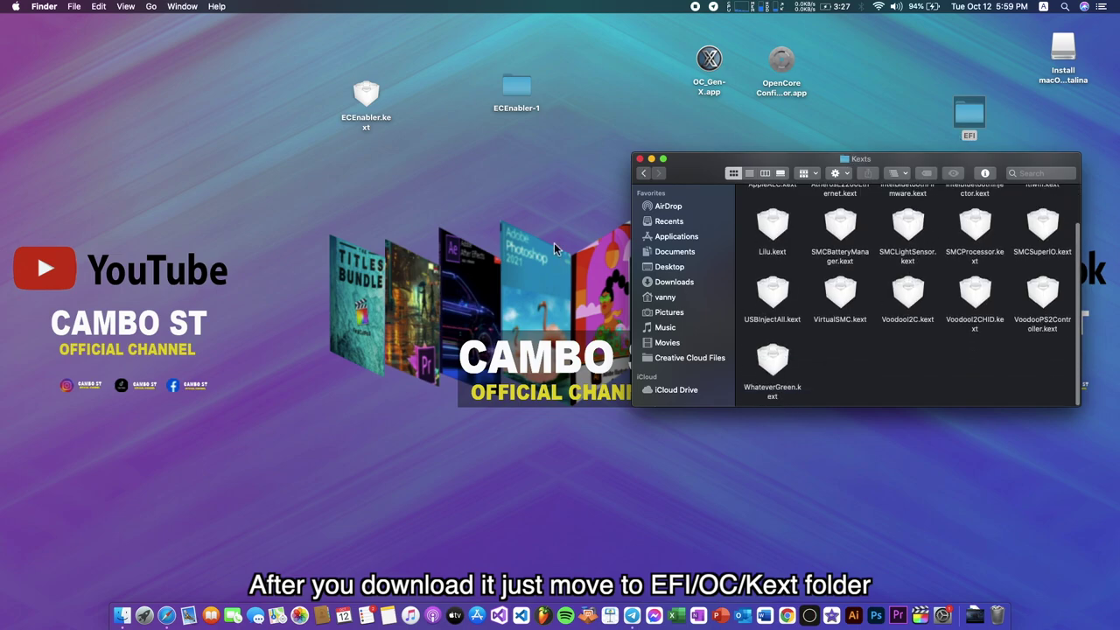
pyautogui.moveTo(366, 95); pyautogui.dragTo(846, 357)
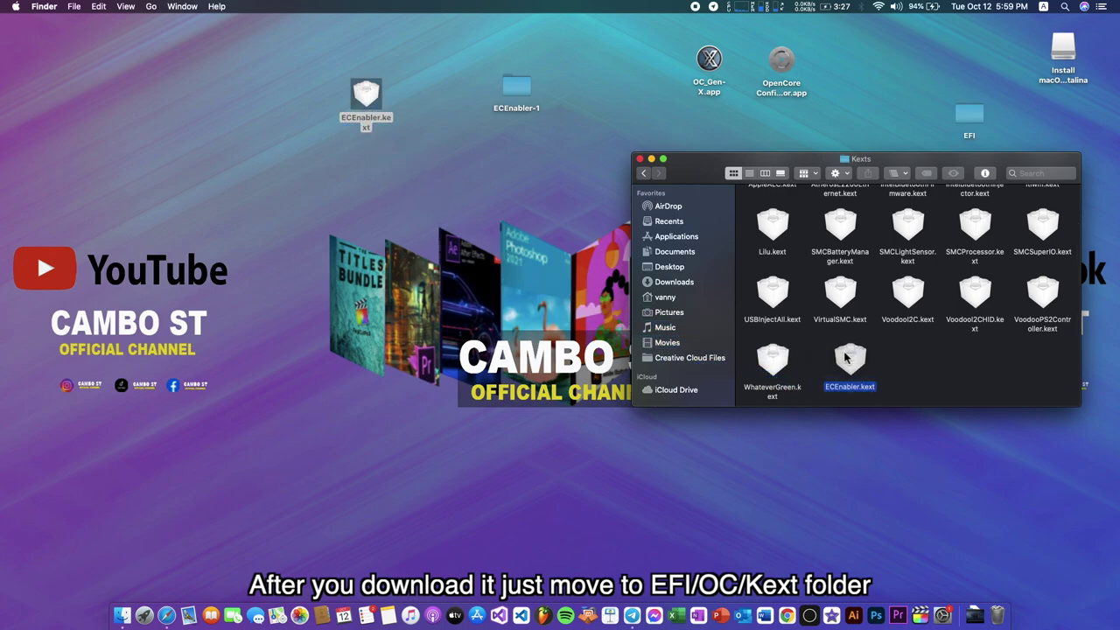
pyautogui.click(641, 163)
pyautogui.moveTo(518, 96); pyautogui.dragTo(996, 612)
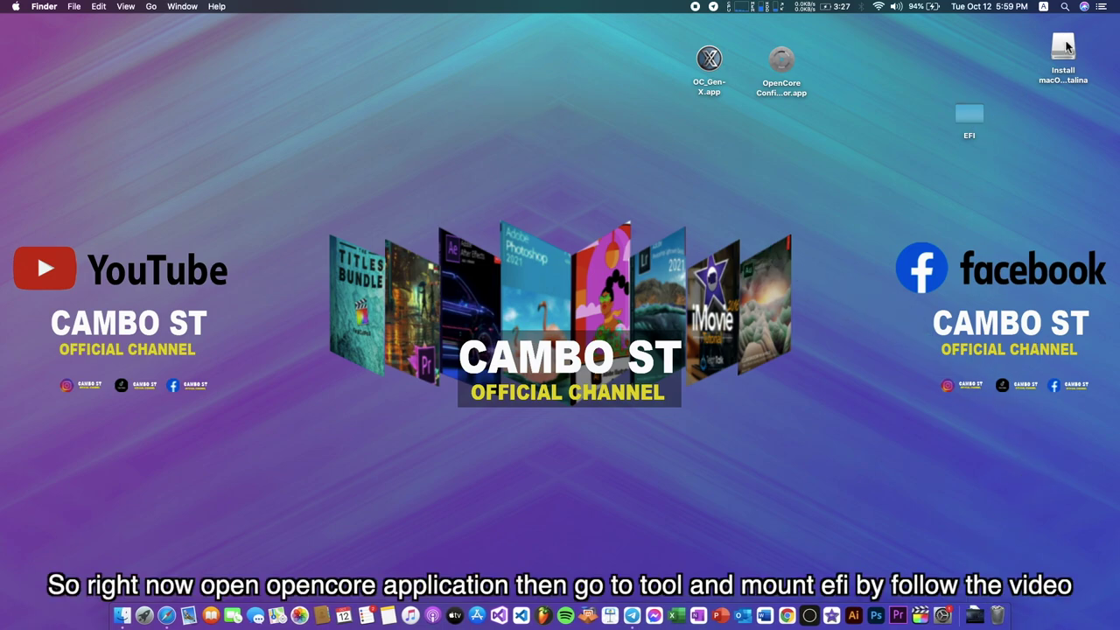
# Launch OpenCore Configurator, approving it with Open Anyway in Security & Privacy.
pyautogui.click(785, 63)
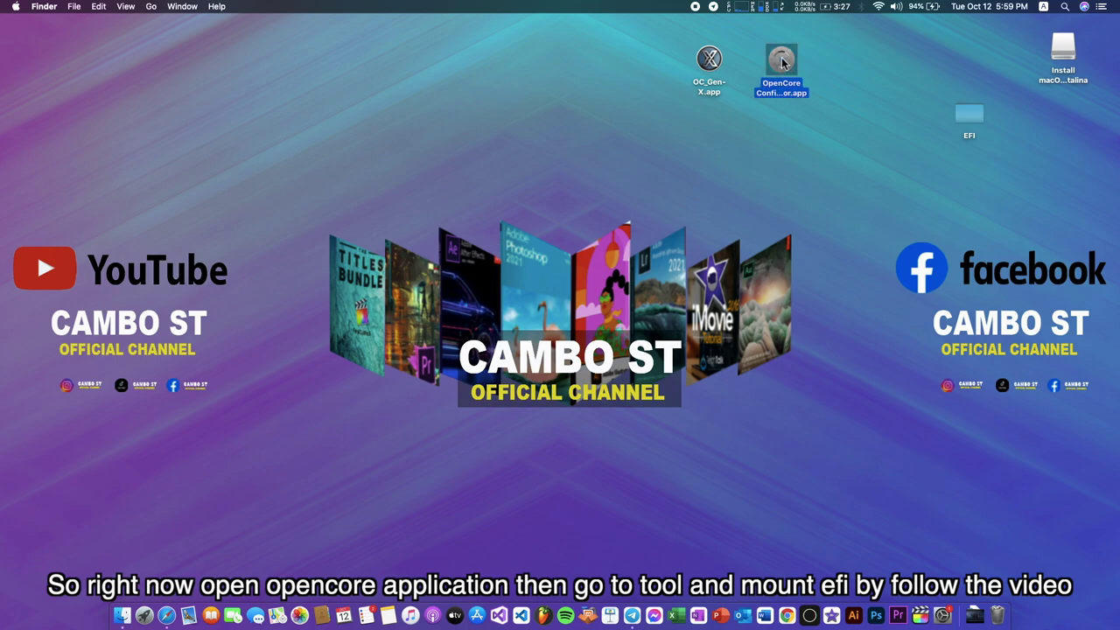
pyautogui.doubleClick(785, 63)
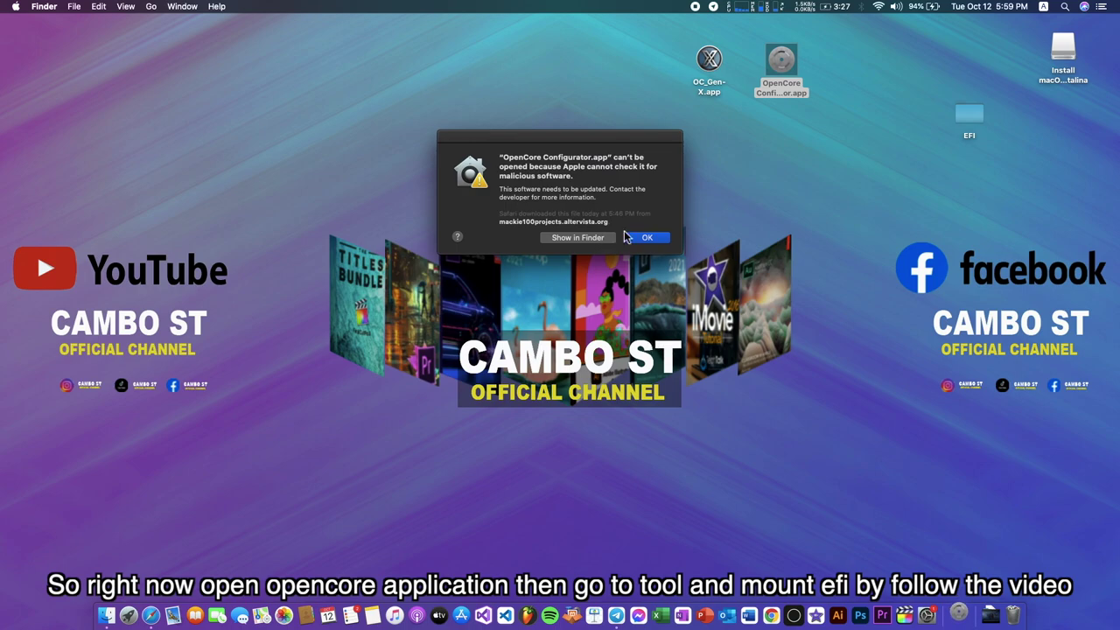
pyautogui.click(658, 238)
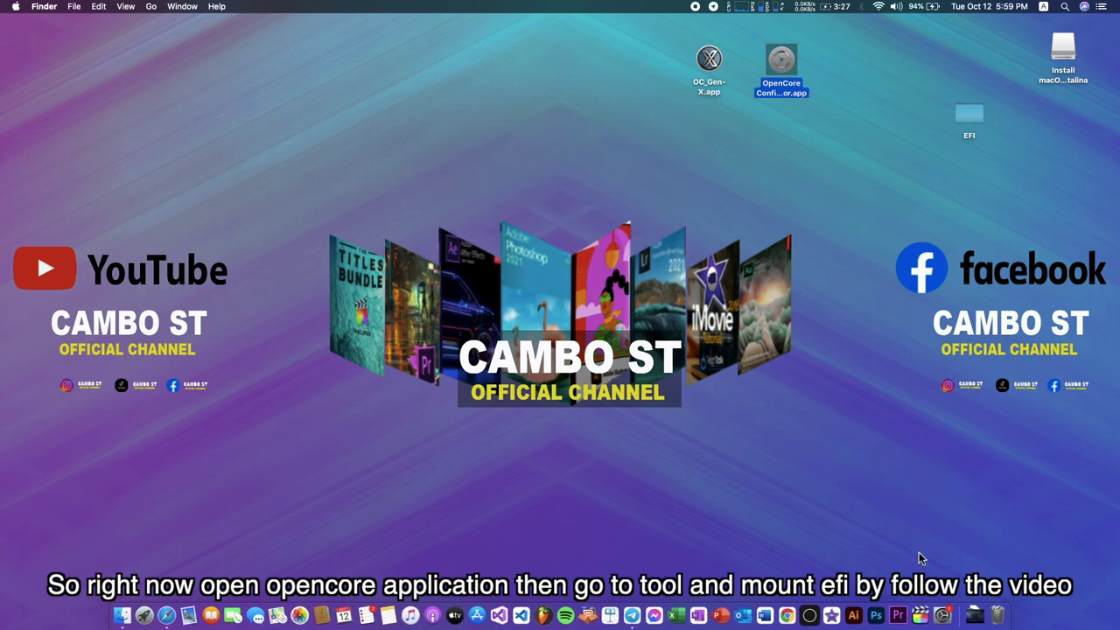
pyautogui.click(942, 616)
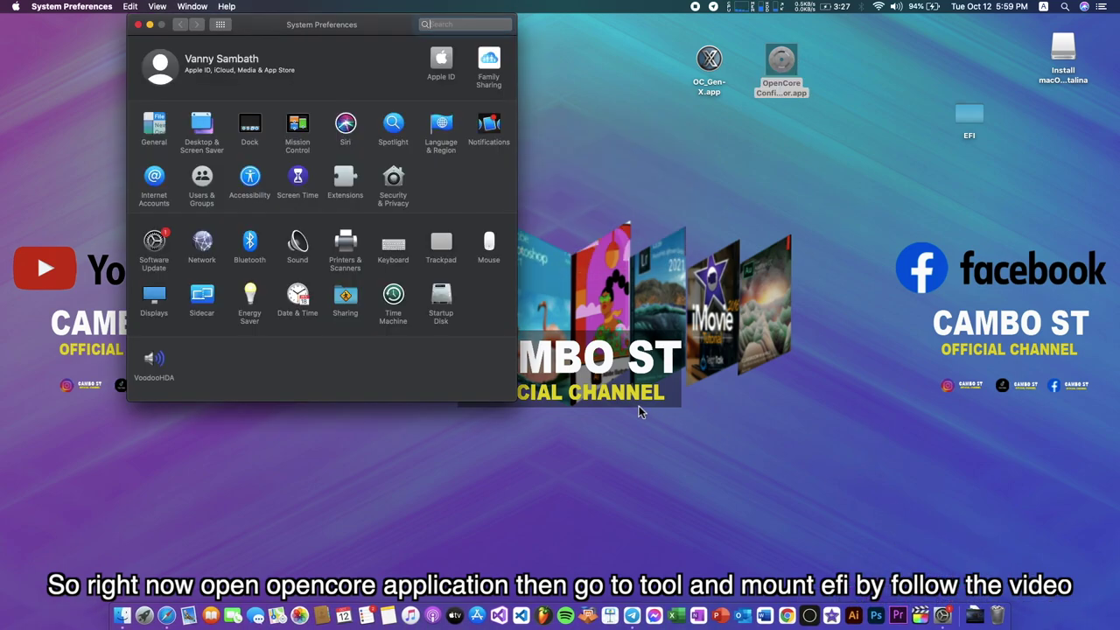
pyautogui.click(393, 182)
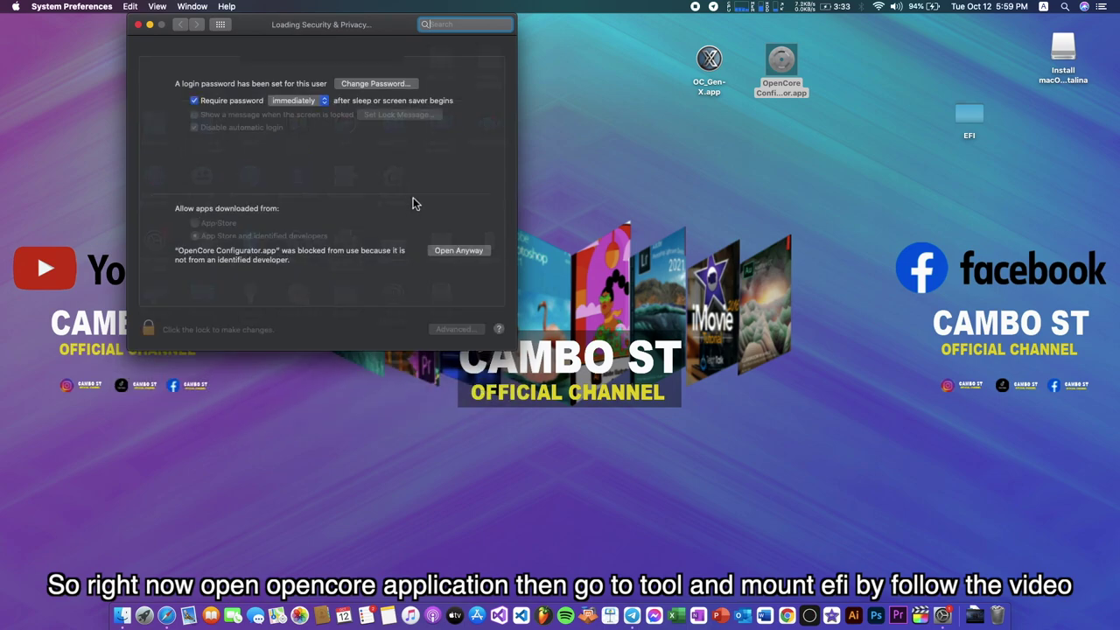
pyautogui.click(469, 252)
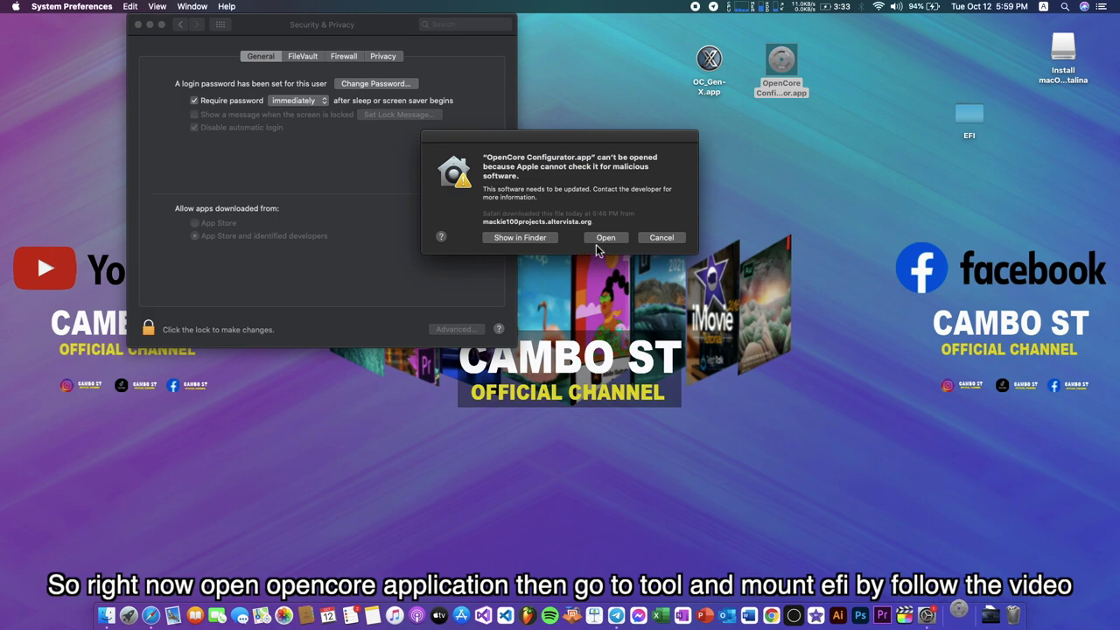
pyautogui.click(604, 238)
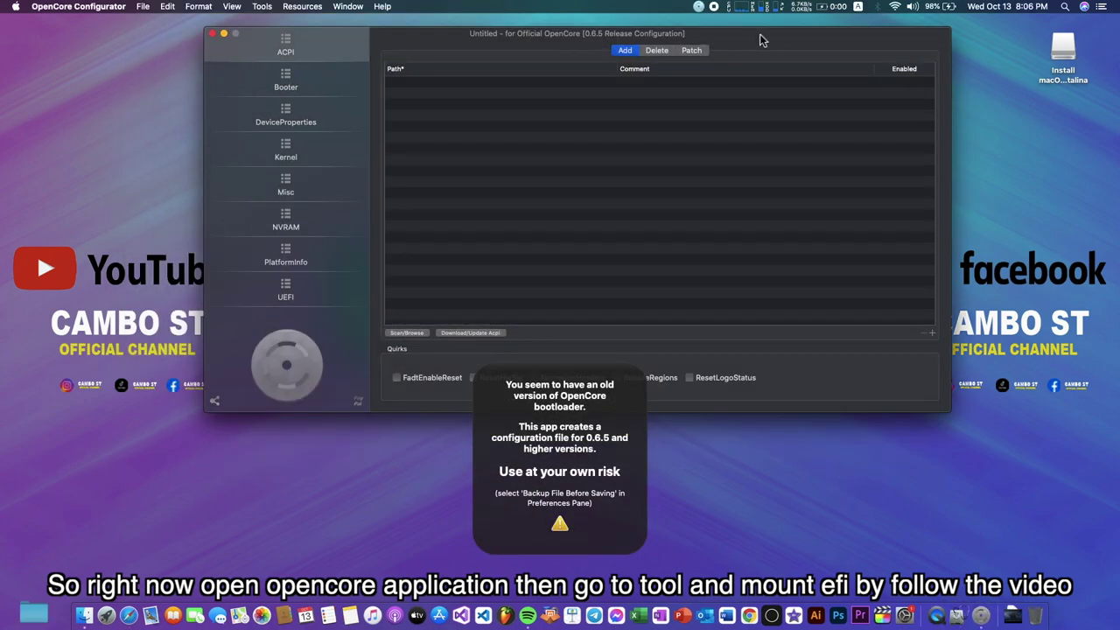
# Reposition the configurator window and desktop EFI folder, then open the Tools menu.
pyautogui.moveTo(760, 39); pyautogui.dragTo(551, 43)
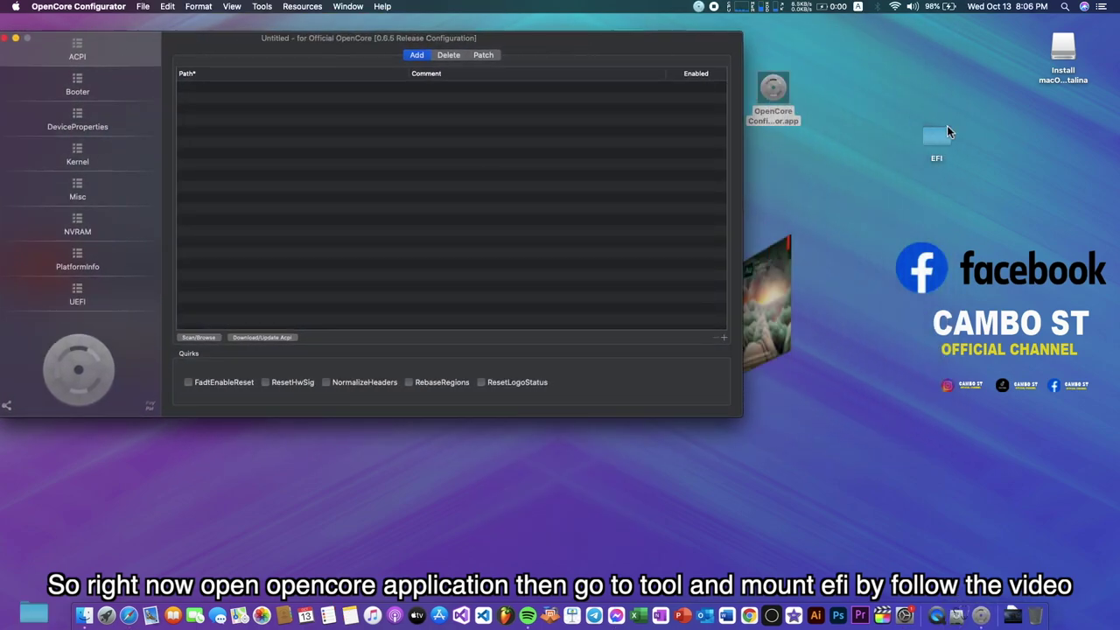
pyautogui.moveTo(1015, 147); pyautogui.dragTo(1015, 147)
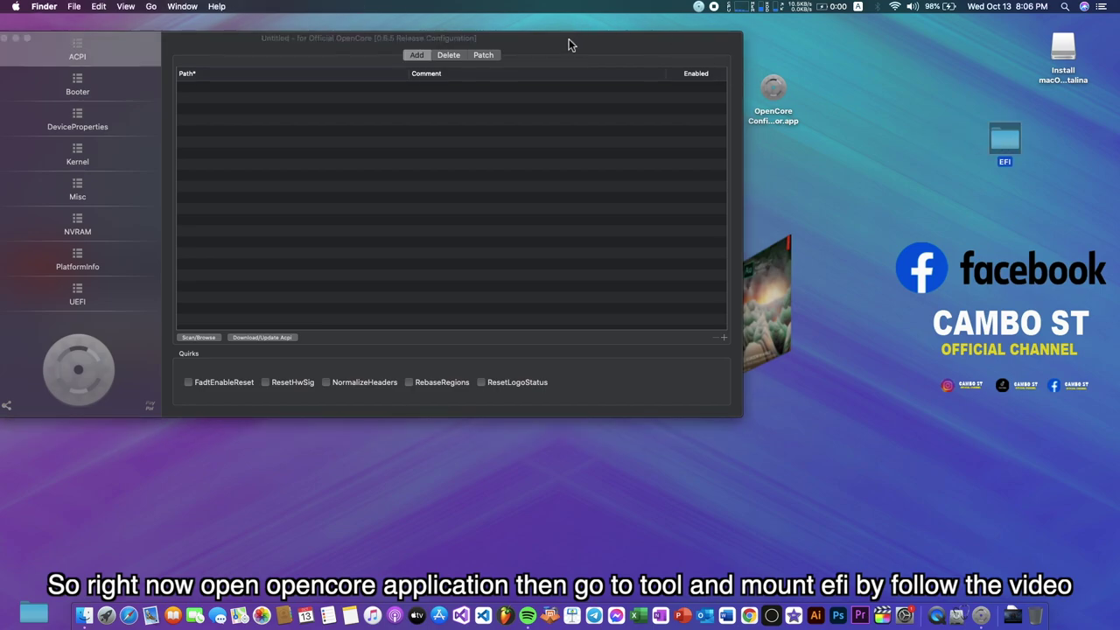
pyautogui.moveTo(569, 45); pyautogui.dragTo(778, 45)
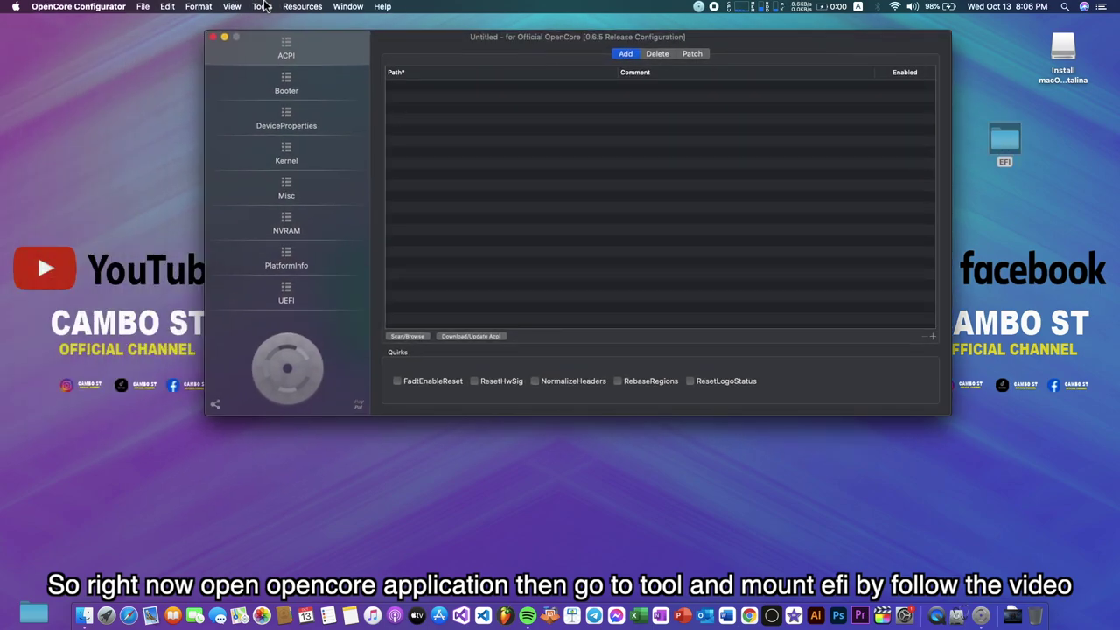
pyautogui.click(263, 6)
pyautogui.click(541, 41)
pyautogui.click(263, 6)
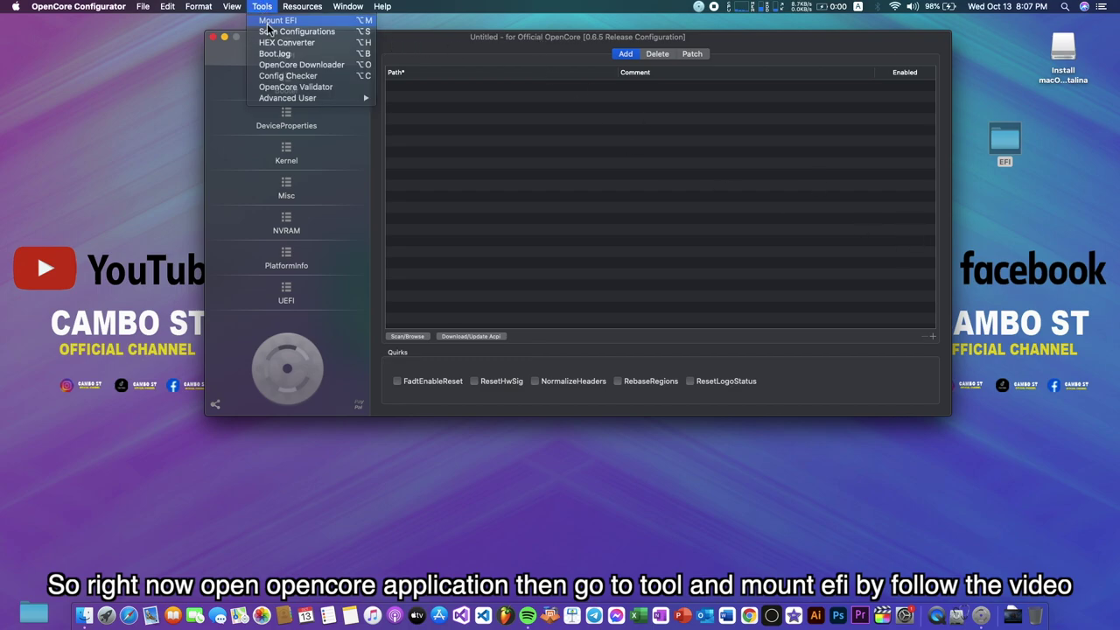
# Mount the Install macOS Catalina EFI partition (disk2s1) with the password, then close the configurator.
pyautogui.click(271, 18)
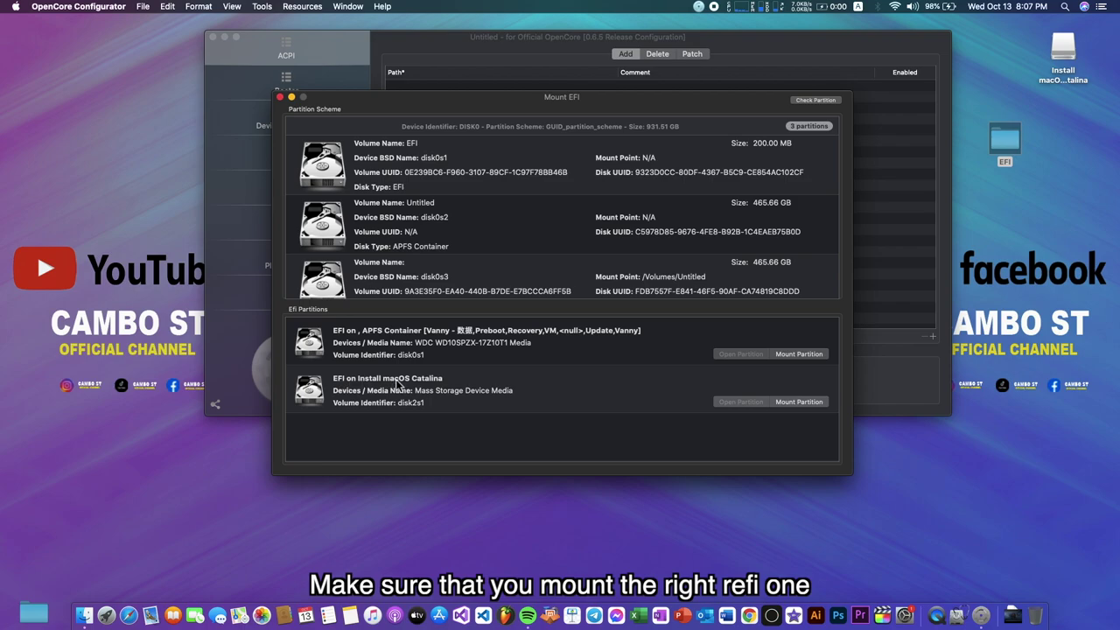
pyautogui.click(1063, 50)
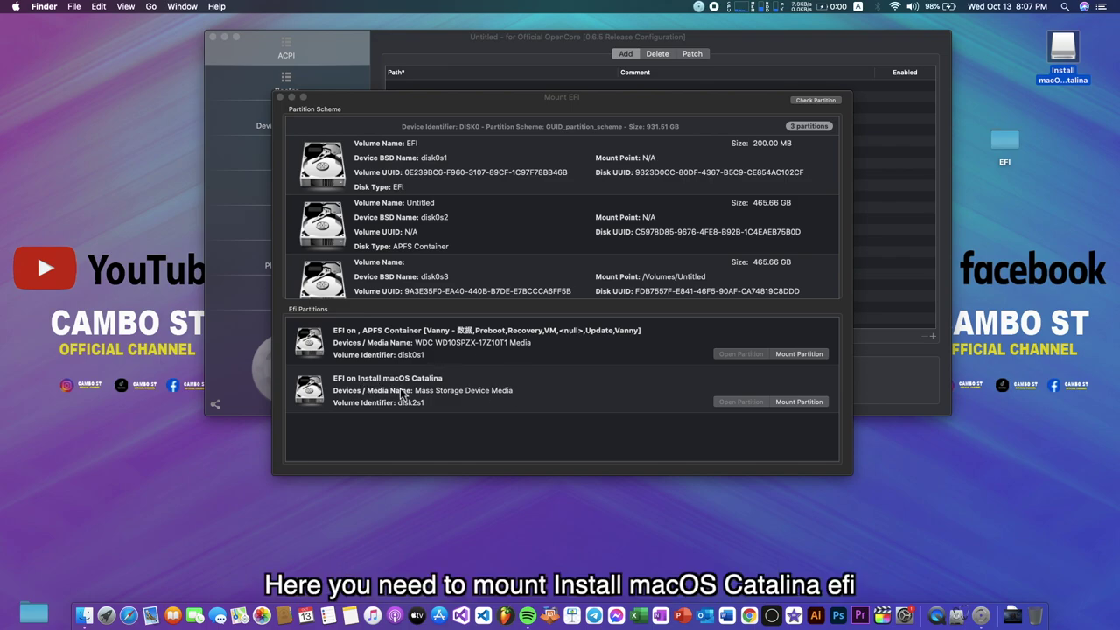
pyautogui.click(798, 407)
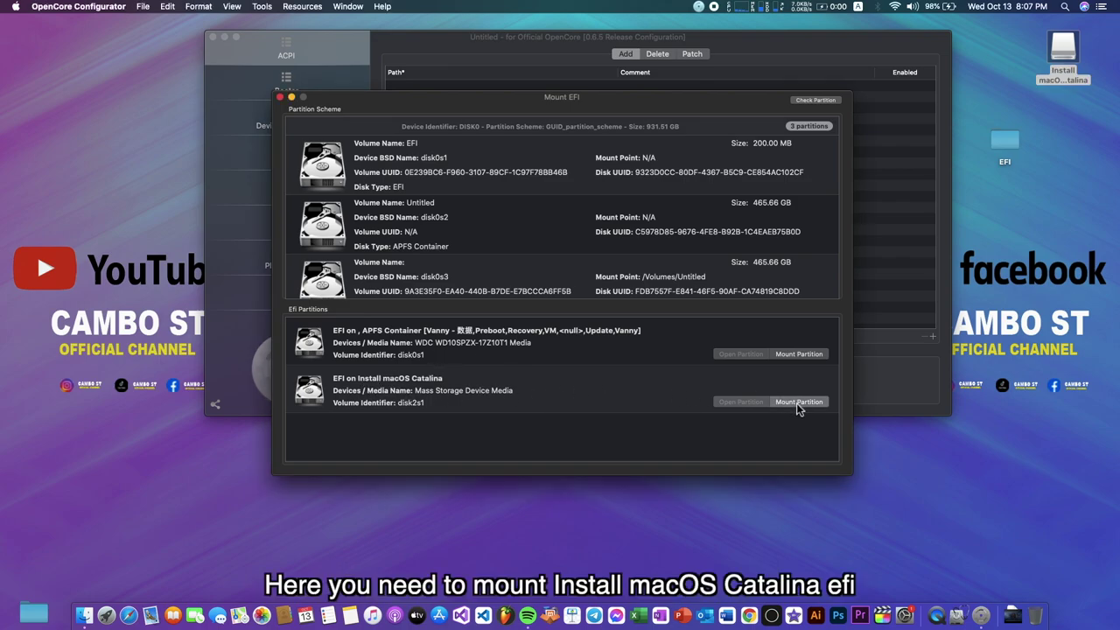
pyautogui.click(798, 407)
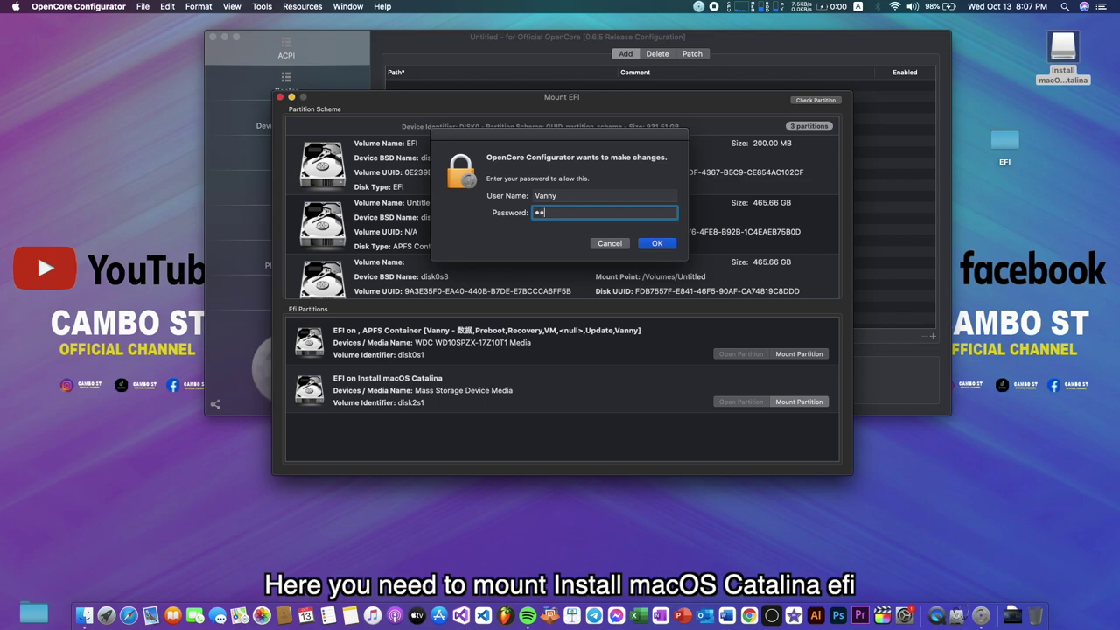
pyautogui.press('Return')
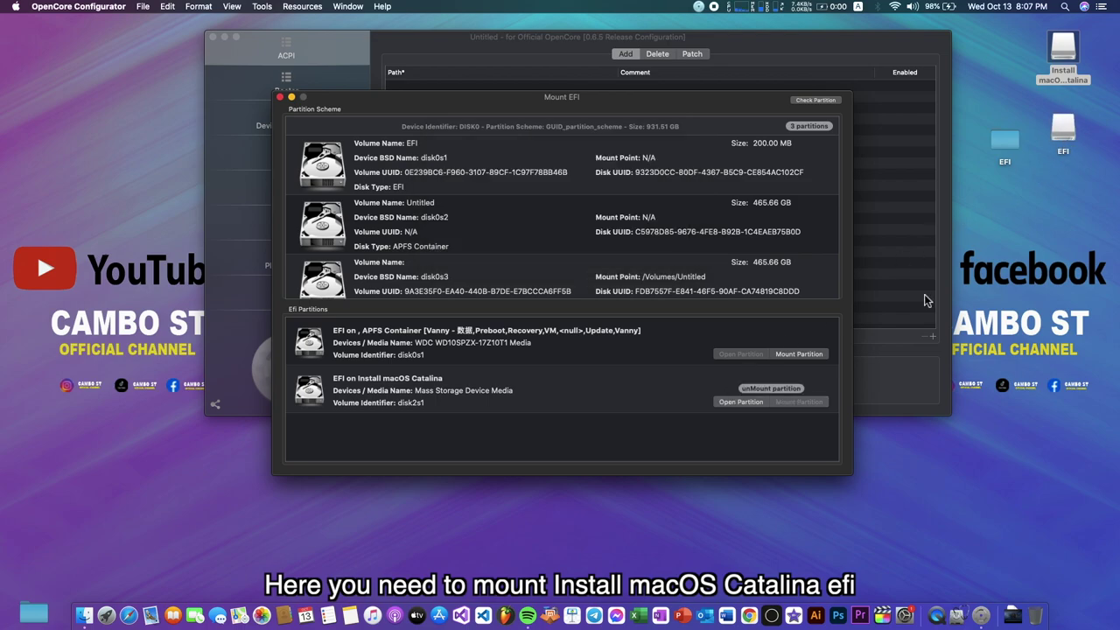
pyautogui.click(280, 97)
pyautogui.click(213, 41)
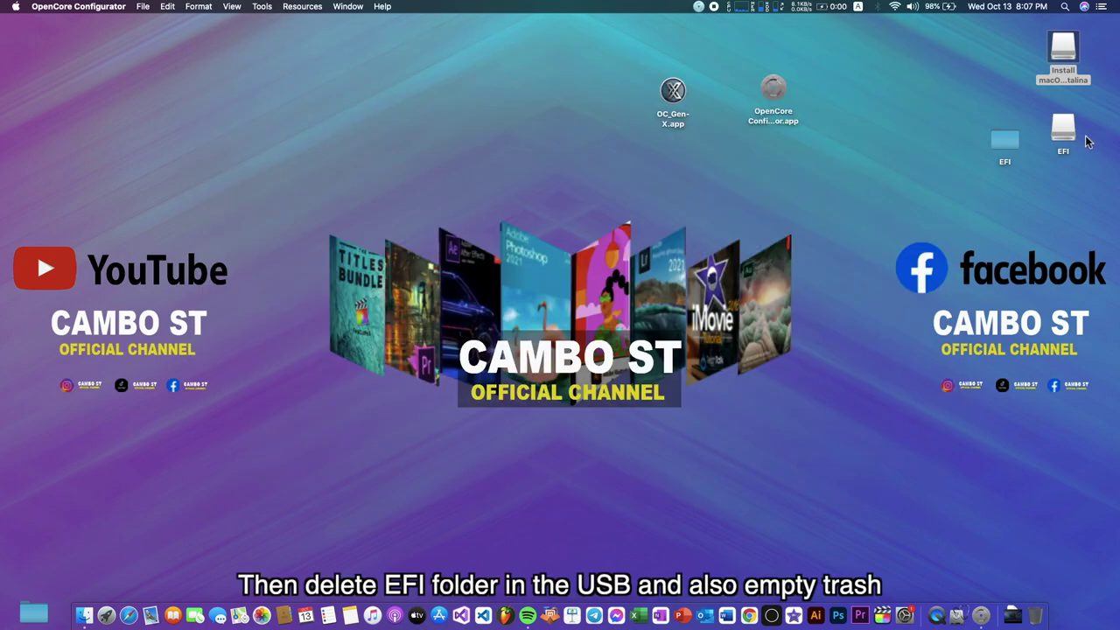
# Trash the drive's old EFI folder, empty the Trash, and copy the desktop EFI folder onto the drive.
pyautogui.doubleClick(1065, 131)
pyautogui.moveTo(591, 114); pyautogui.dragTo(413, 70)
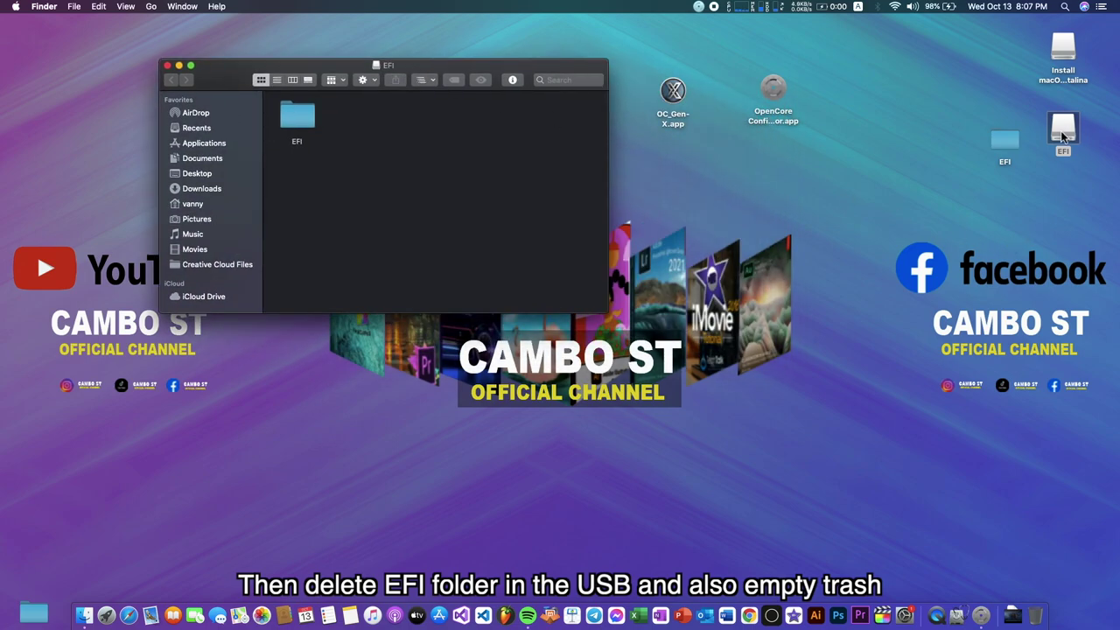
pyautogui.click(303, 123)
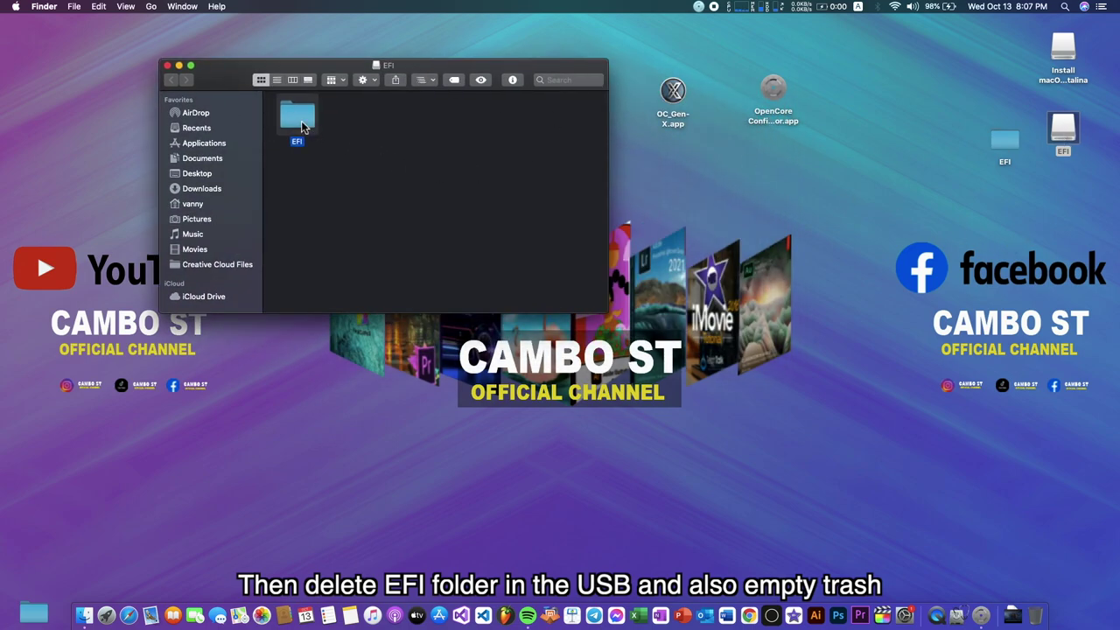
pyautogui.rightClick(302, 121)
pyautogui.click(329, 145)
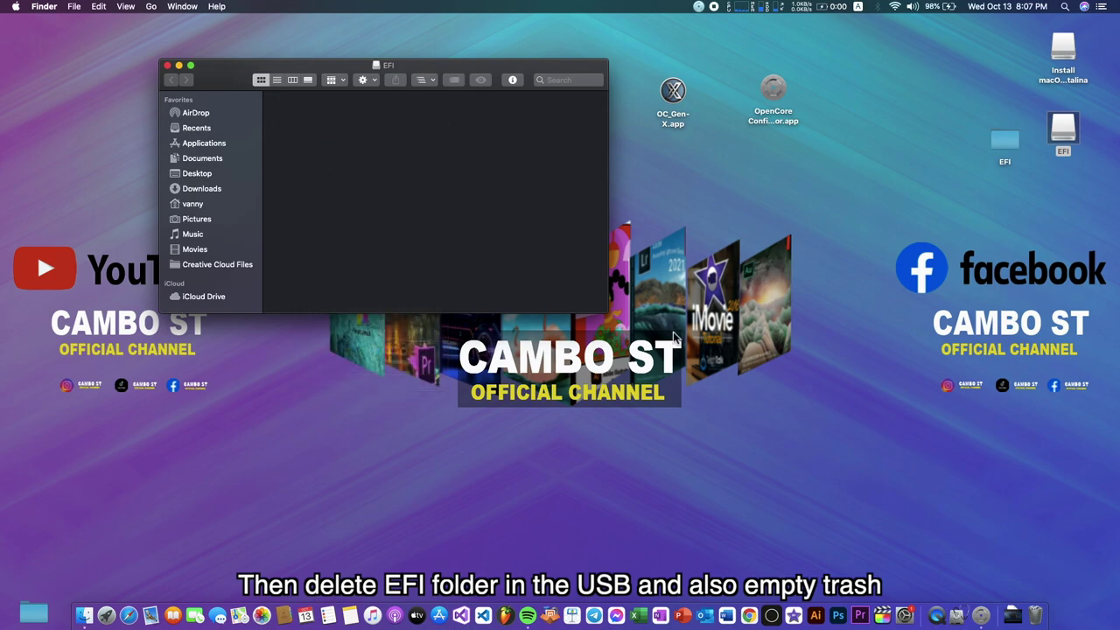
pyautogui.rightClick(1033, 612)
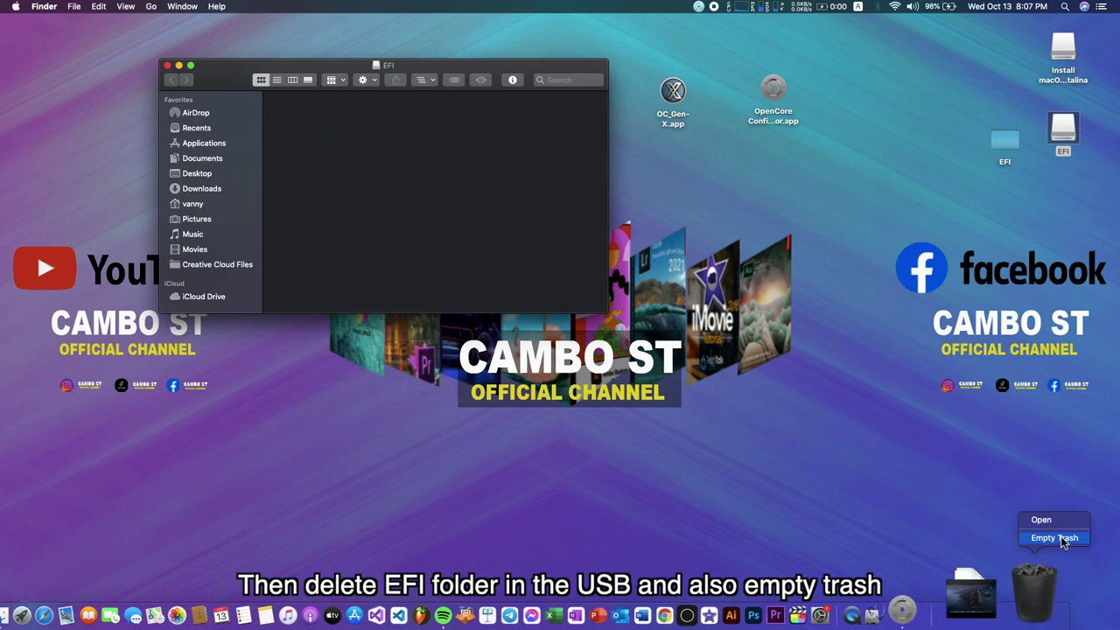
pyautogui.click(1041, 534)
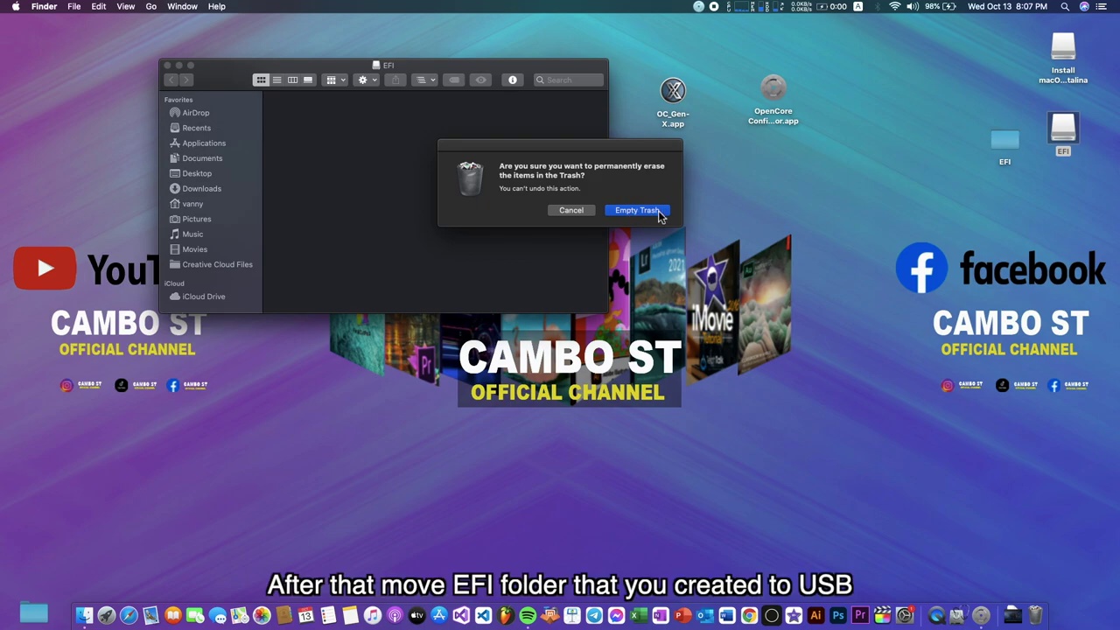
pyautogui.click(637, 211)
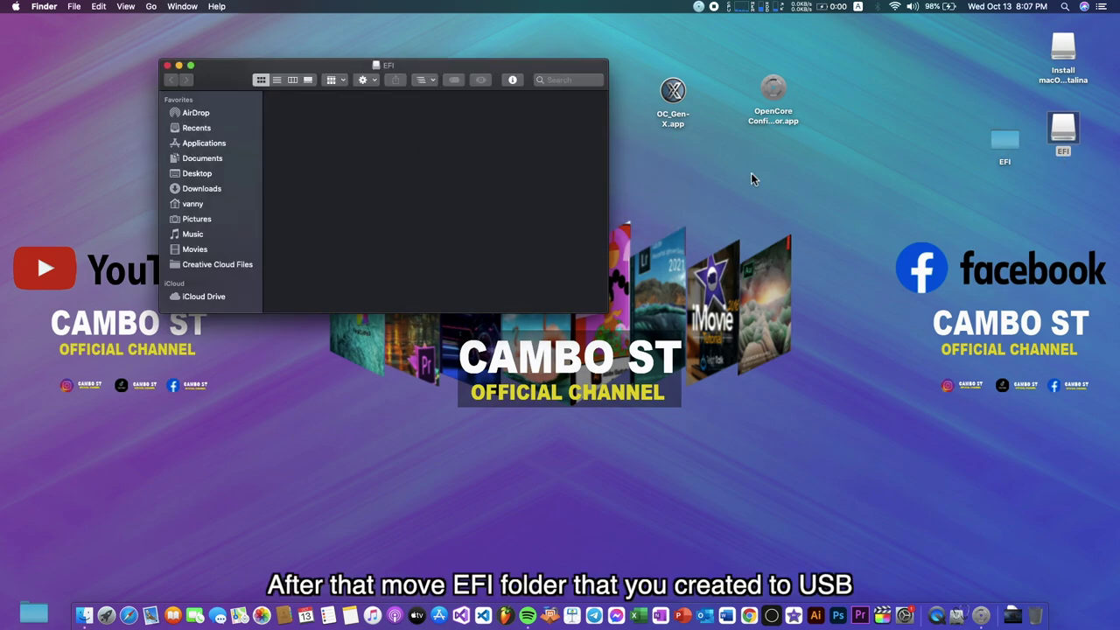
pyautogui.click(1006, 143)
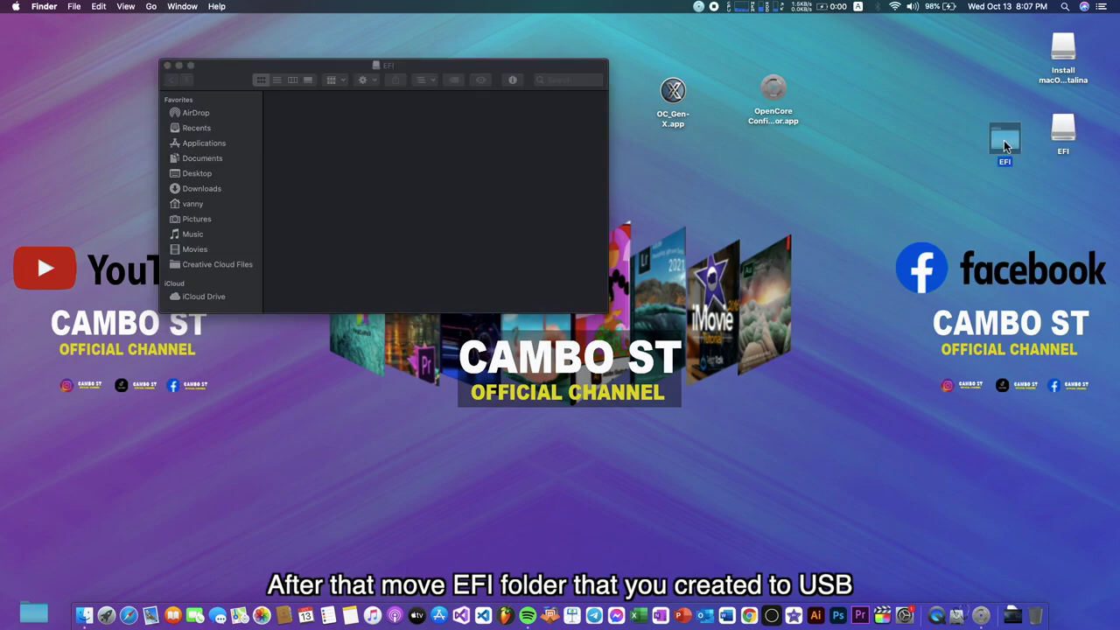
pyautogui.moveTo(992, 147); pyautogui.dragTo(329, 129)
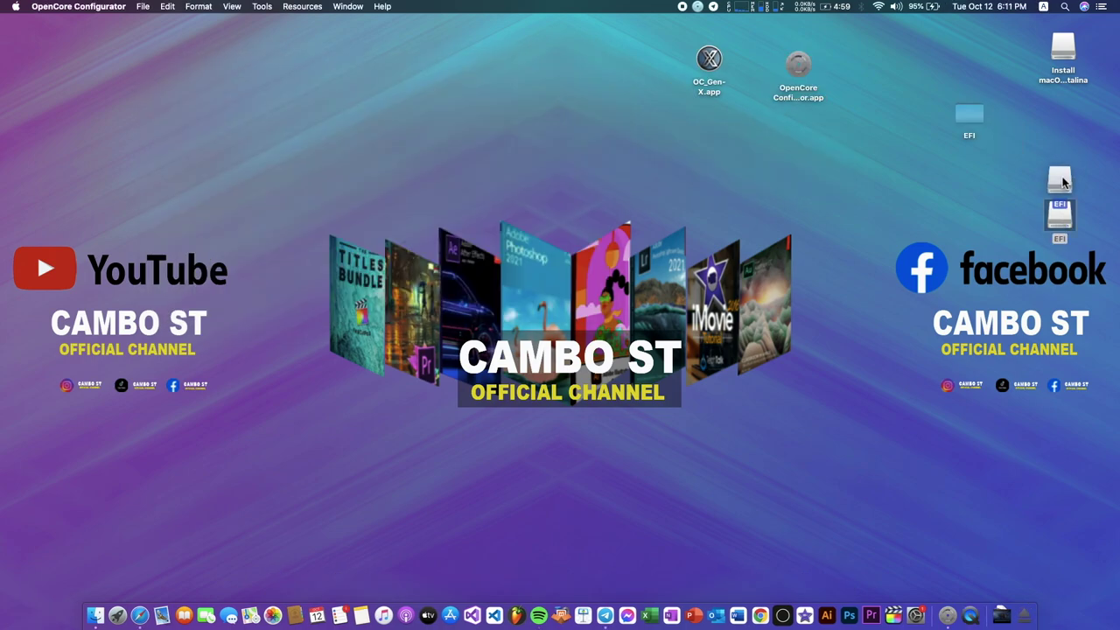
# Open the EFI drive's EFI/OC/config.plist with OpenCore Configurator.app.
pyautogui.click(1064, 129)
pyautogui.doubleClick(1065, 129)
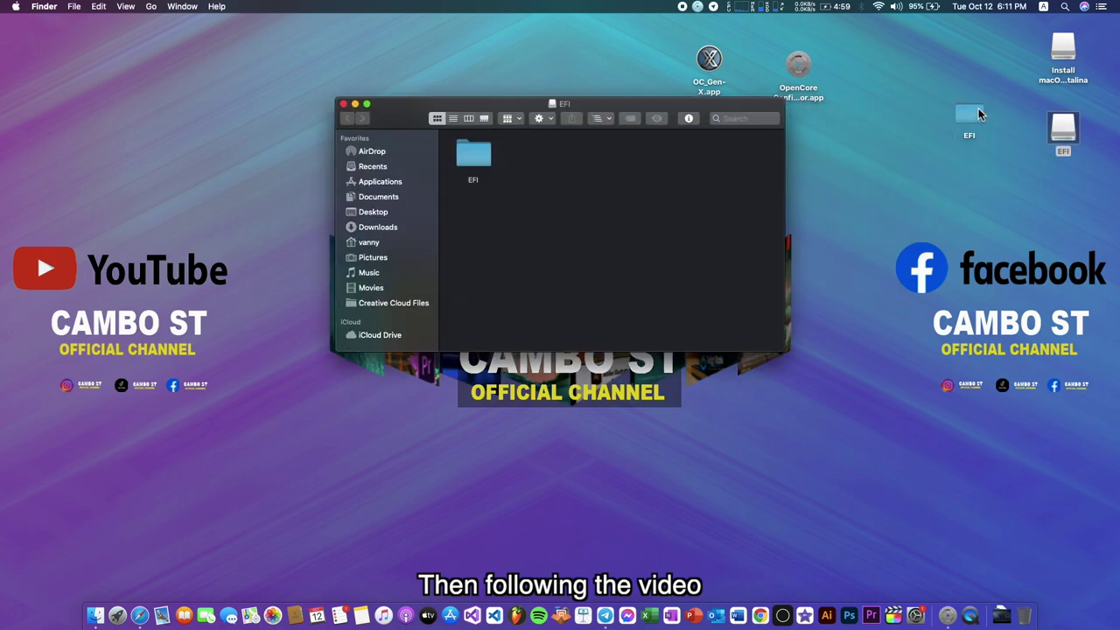
pyautogui.doubleClick(468, 155)
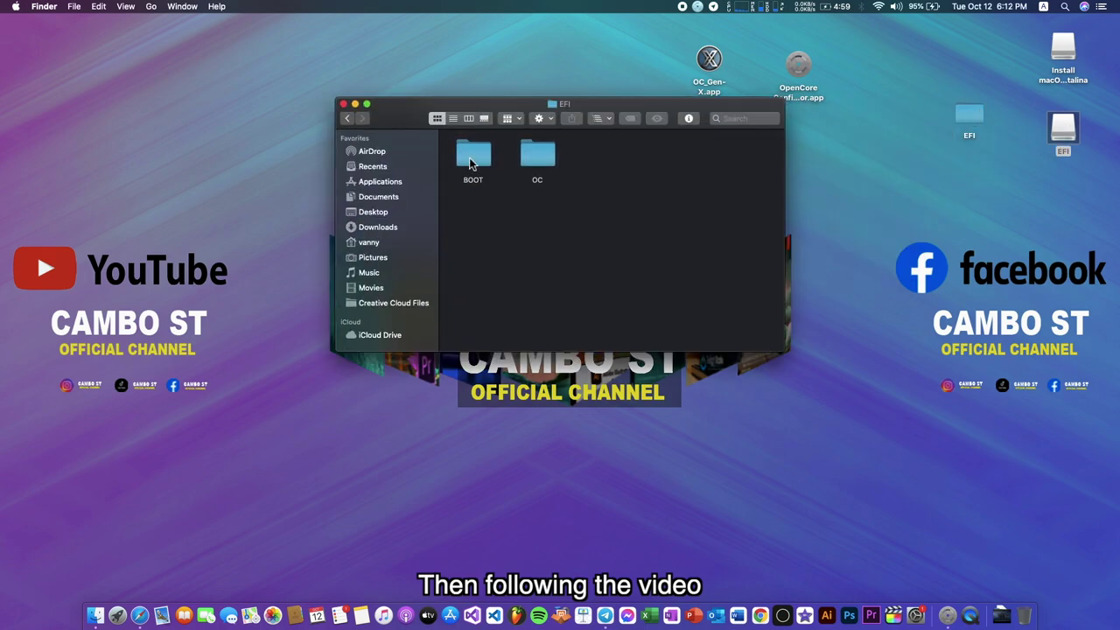
pyautogui.doubleClick(546, 161)
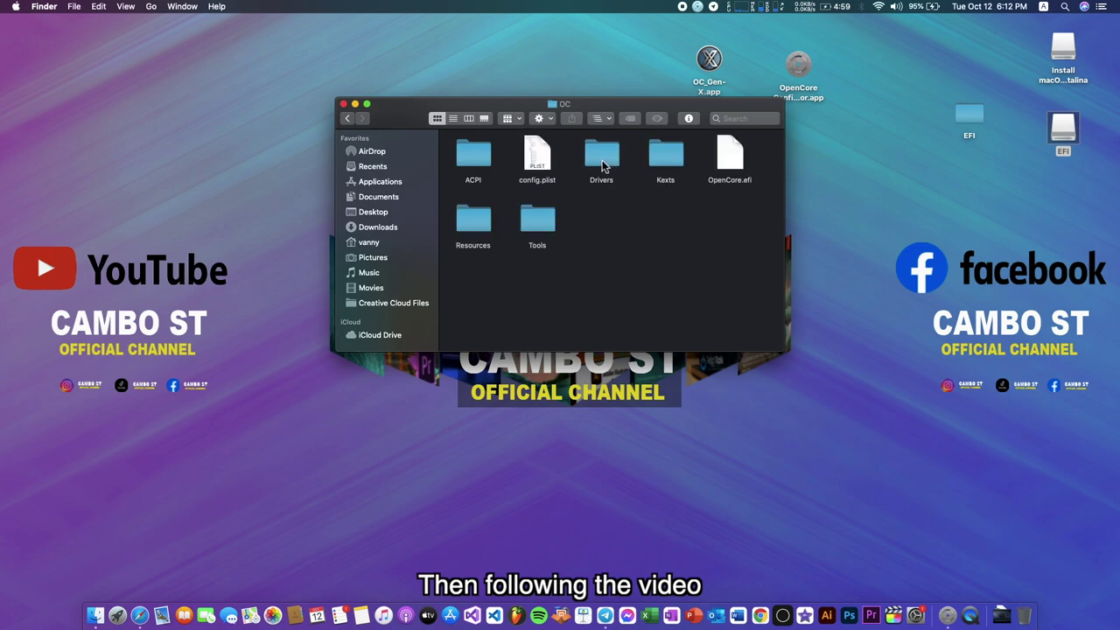
pyautogui.click(539, 163)
pyautogui.rightClick(540, 163)
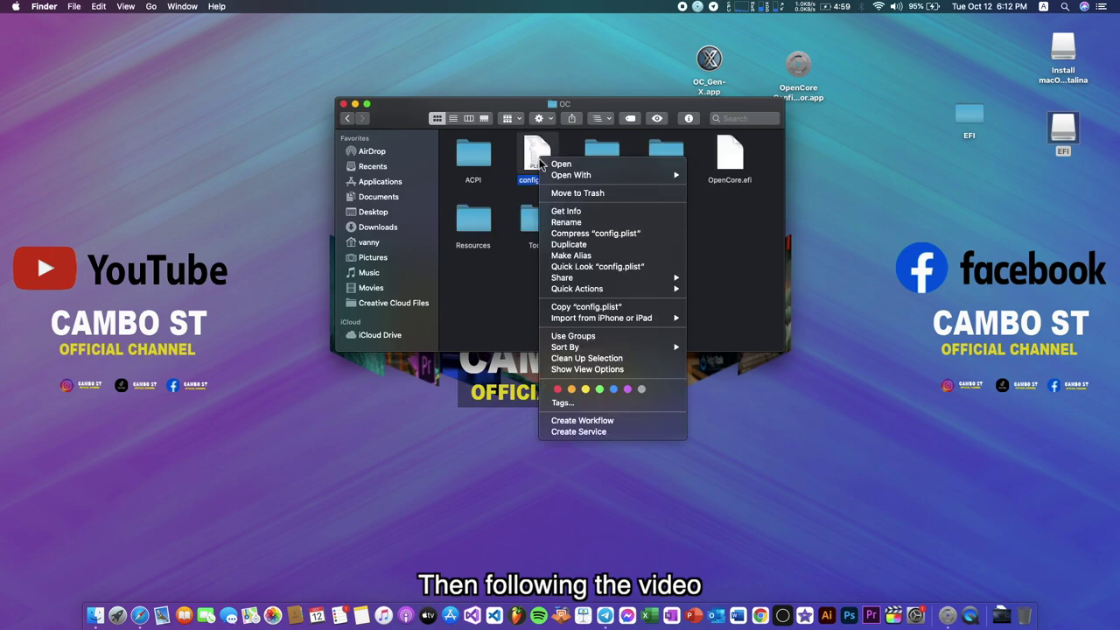
pyautogui.moveTo(571, 178)
pyautogui.click(731, 177)
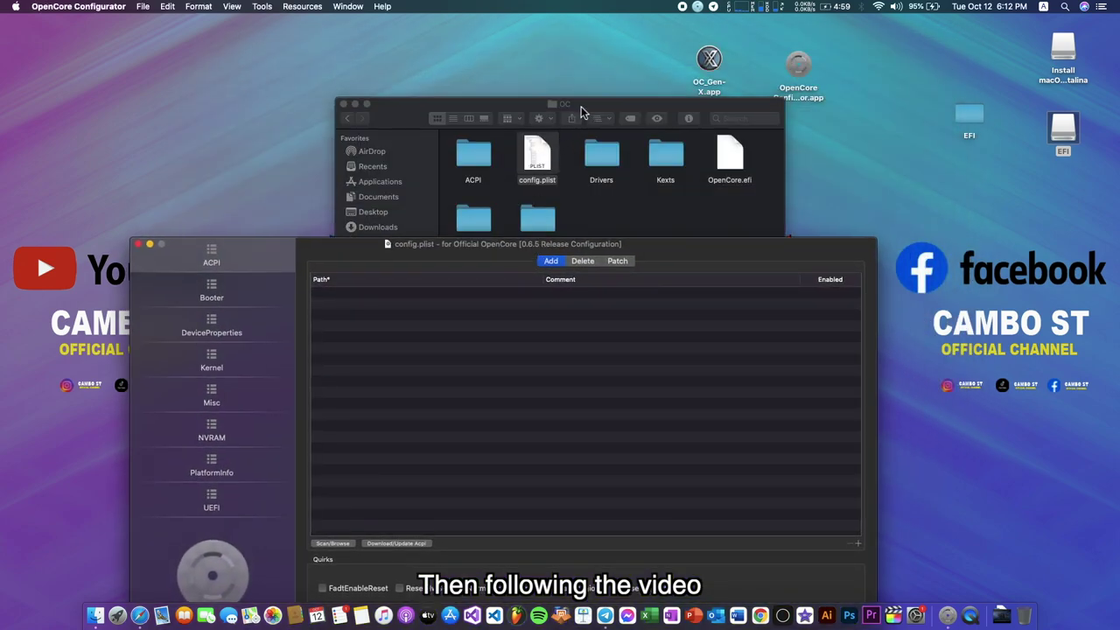
# Drag the four SSDT files from the OC/ACPI folder into the ACPI Add list and check them.
pyautogui.moveTo(581, 105); pyautogui.dragTo(935, 122)
pyautogui.moveTo(551, 245); pyautogui.dragTo(484, 59)
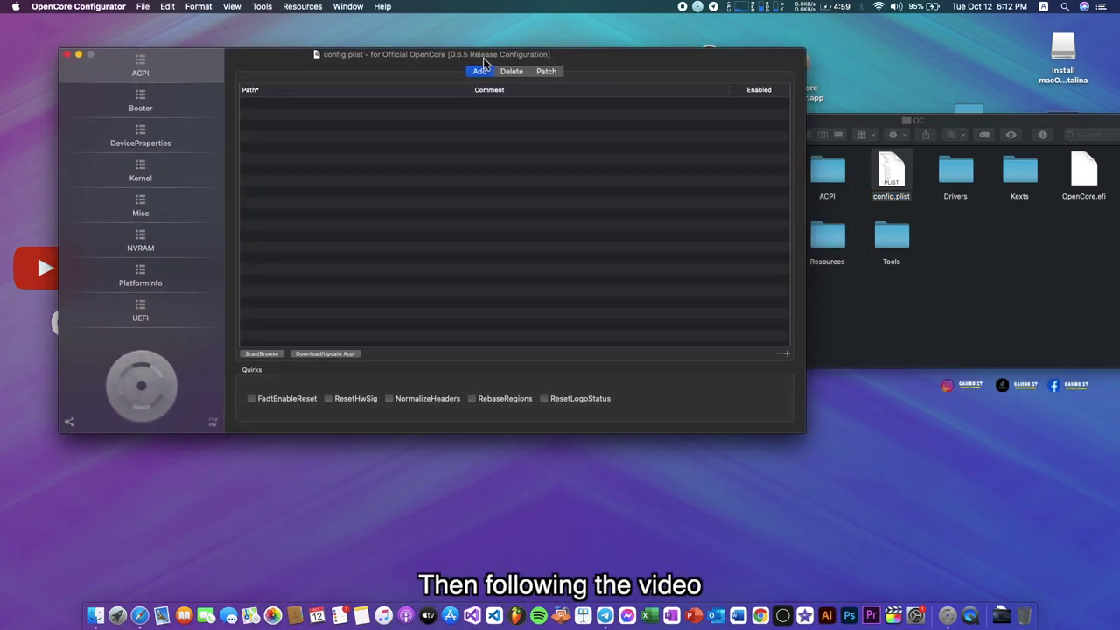
pyautogui.click(838, 178)
pyautogui.click(860, 173)
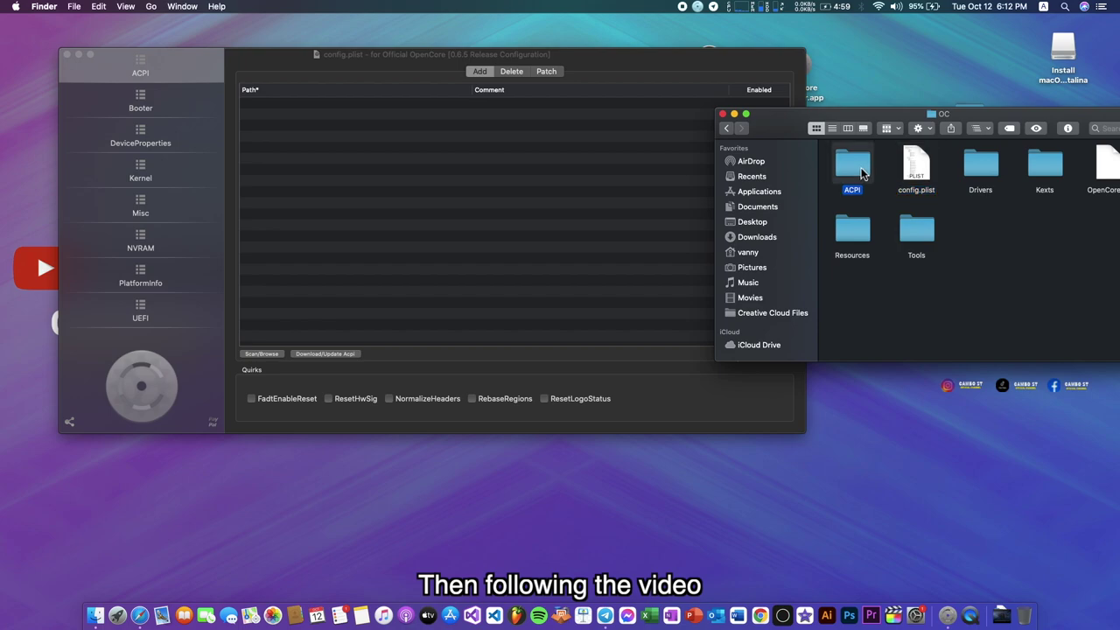
pyautogui.doubleClick(860, 174)
pyautogui.moveTo(1109, 219); pyautogui.dragTo(295, 166)
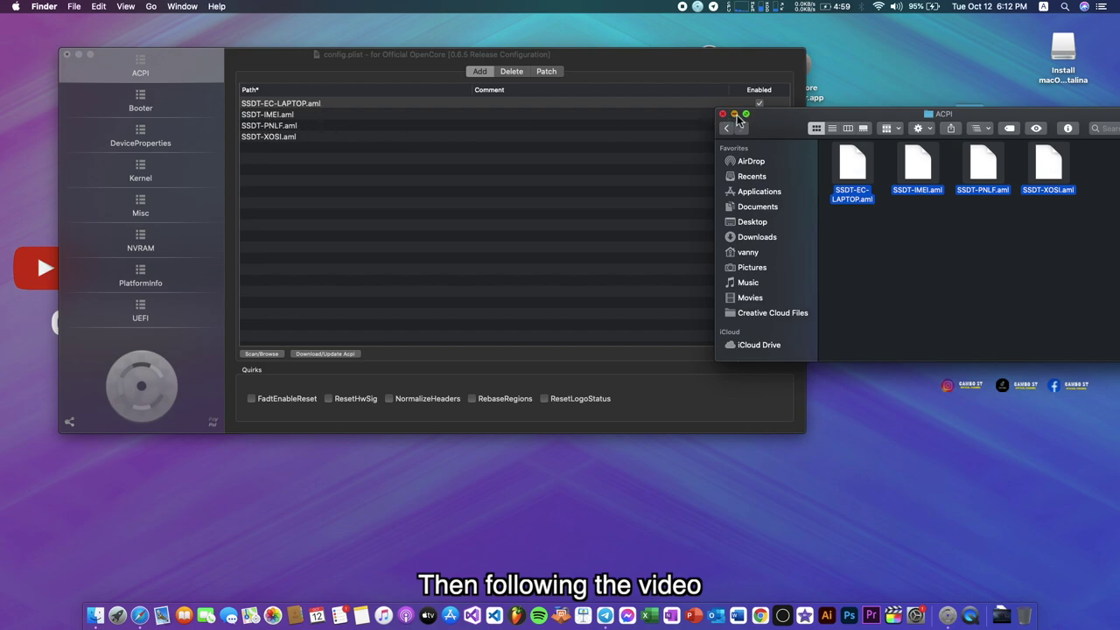
pyautogui.click(734, 115)
pyautogui.click(578, 195)
pyautogui.moveTo(411, 62); pyautogui.dragTo(515, 58)
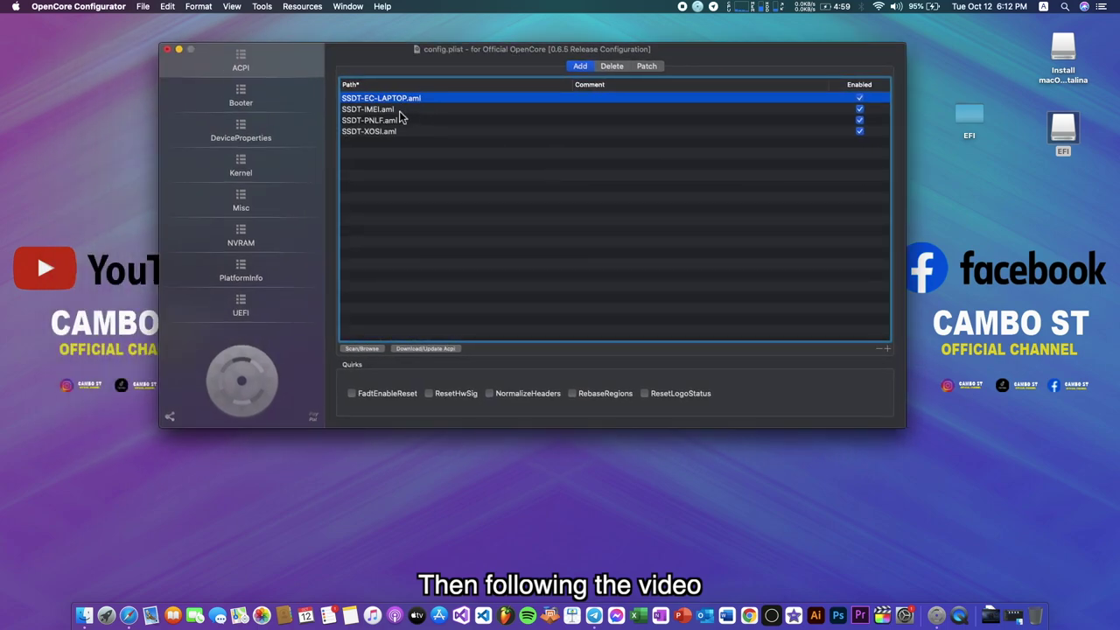
pyautogui.click(401, 120)
pyautogui.click(399, 131)
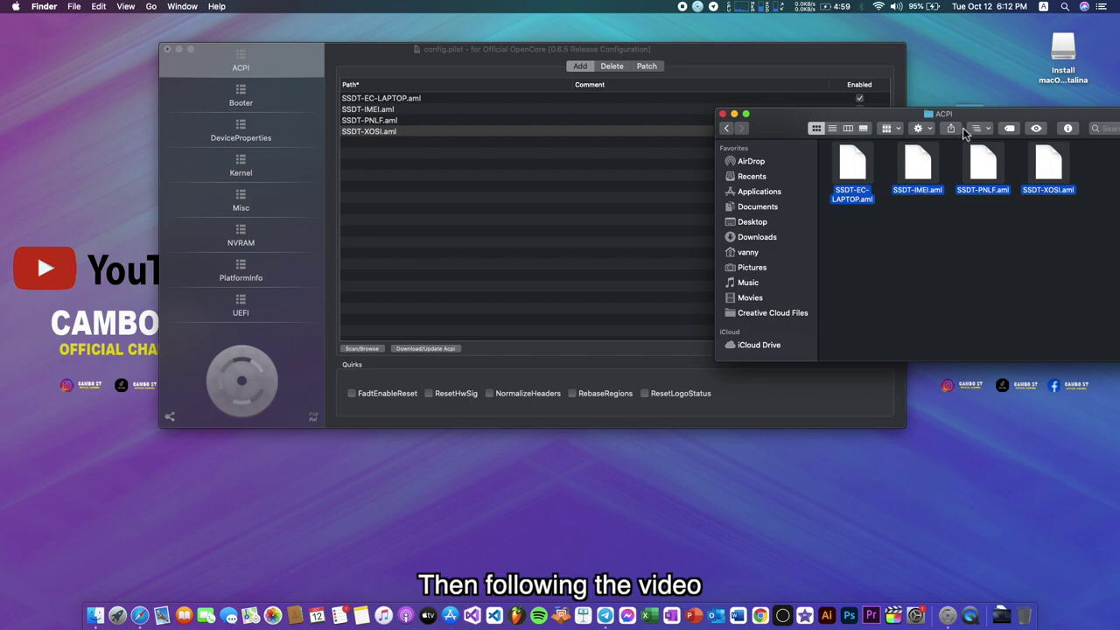
pyautogui.moveTo(978, 121); pyautogui.dragTo(685, 111)
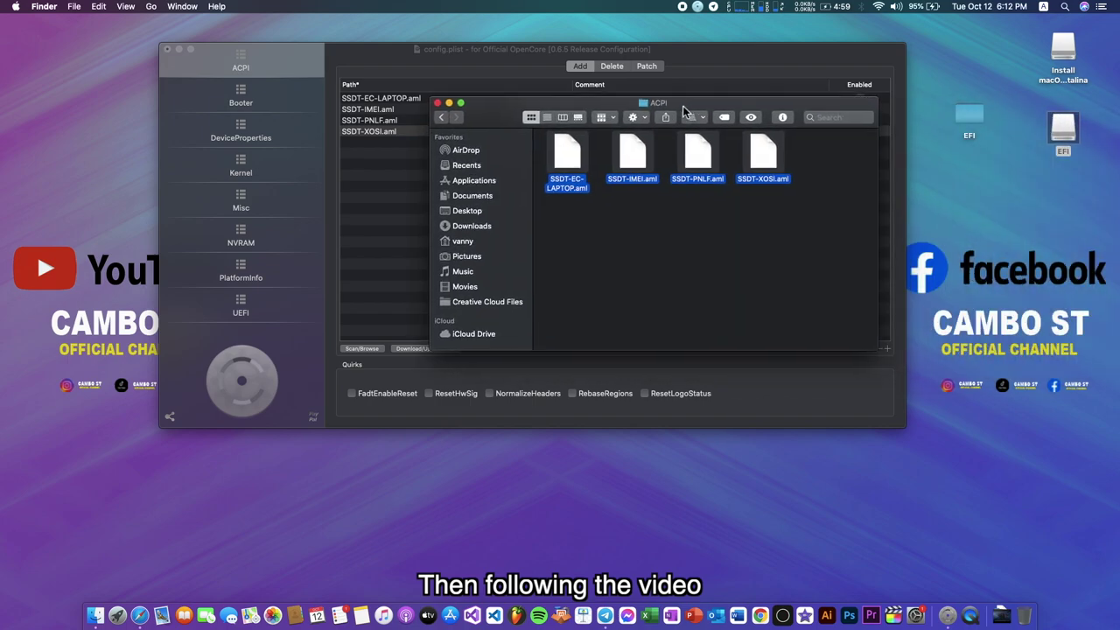
pyautogui.click(442, 118)
pyautogui.click(449, 103)
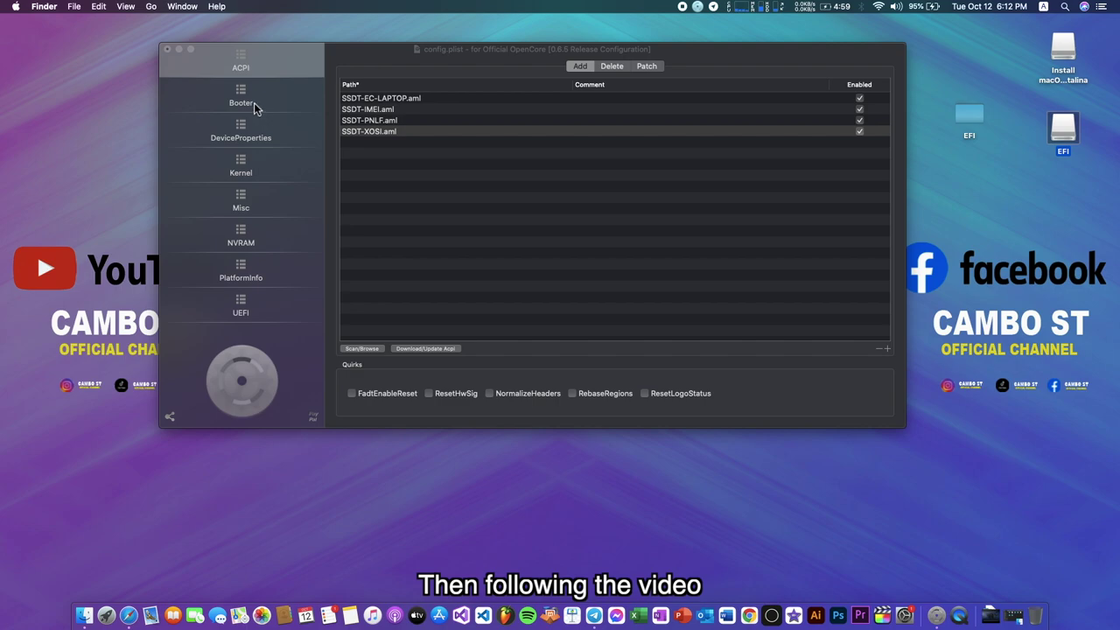
# Select SSDT-IMEI.aml, then view the Booter, DeviceProperties and Kernel sections.
pyautogui.click(749, 107)
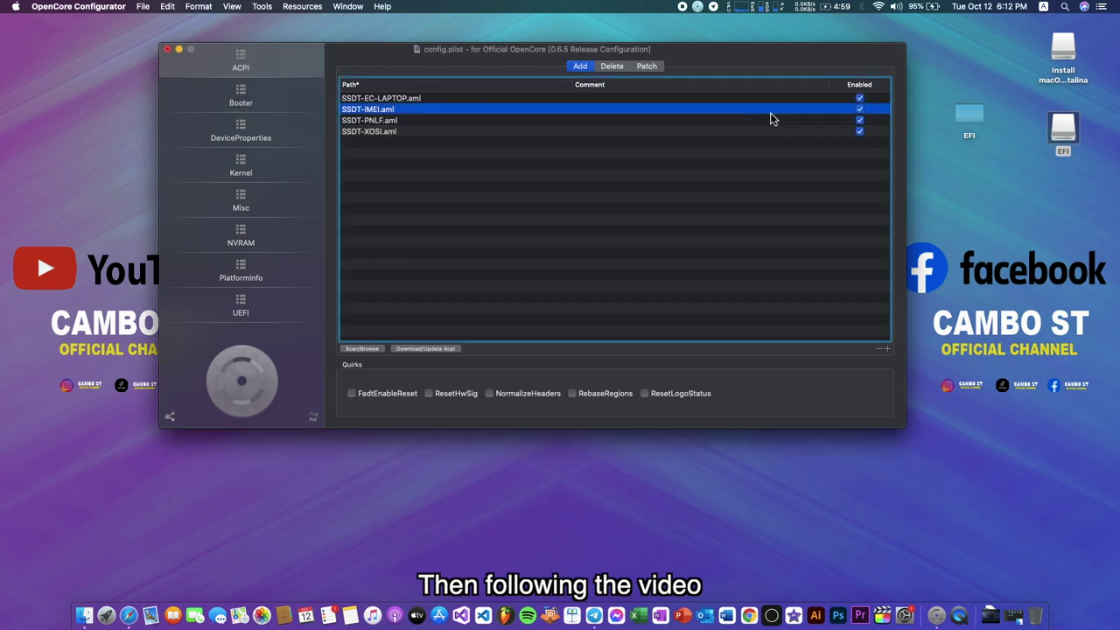
pyautogui.click(261, 97)
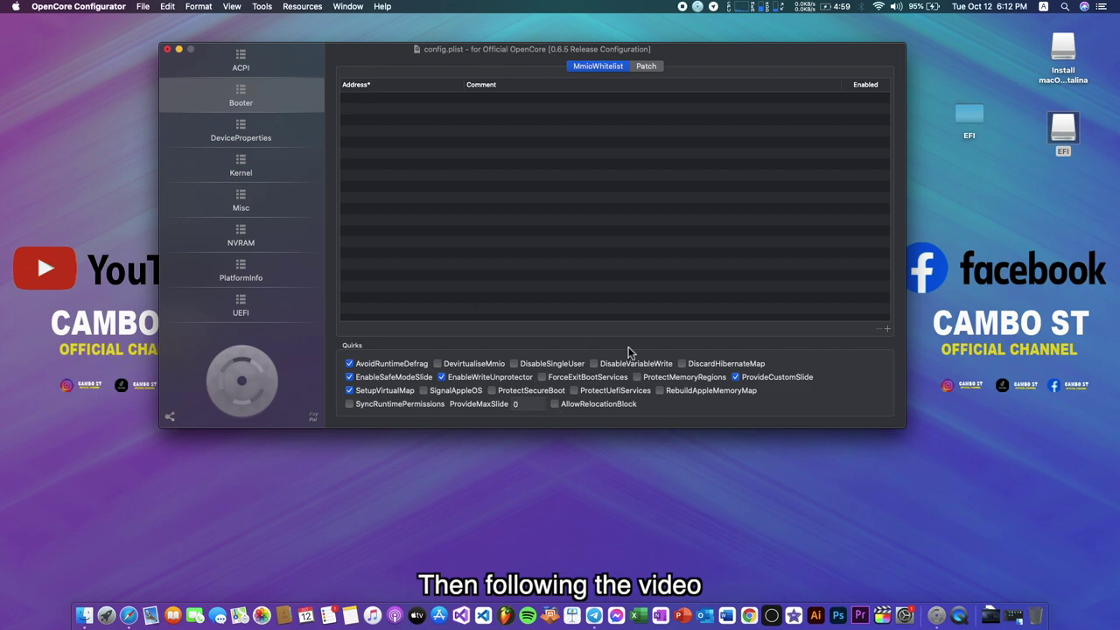
pyautogui.click(245, 137)
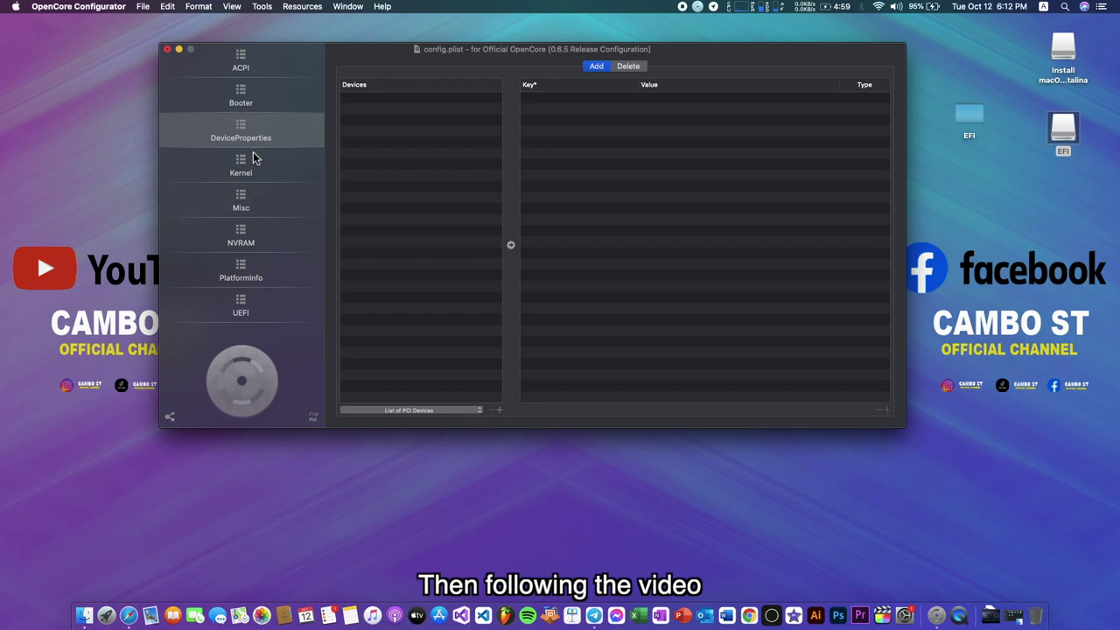
pyautogui.click(251, 164)
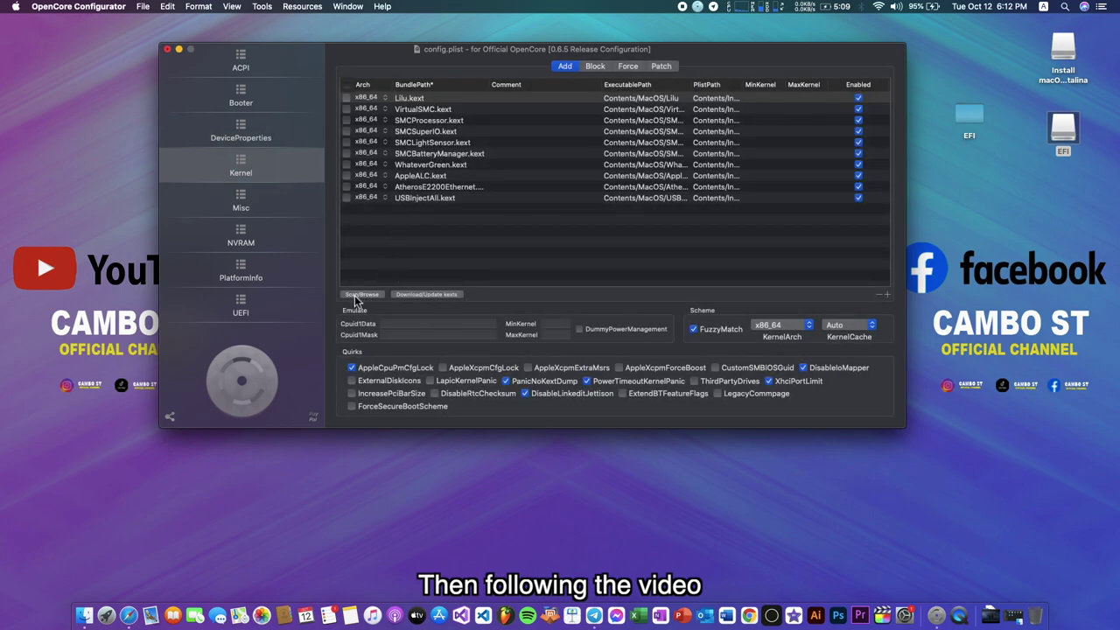
# Open the OC Kexts folder in Finder and select all 17 kexts.
pyautogui.moveTo(571, 47); pyautogui.dragTo(496, 33)
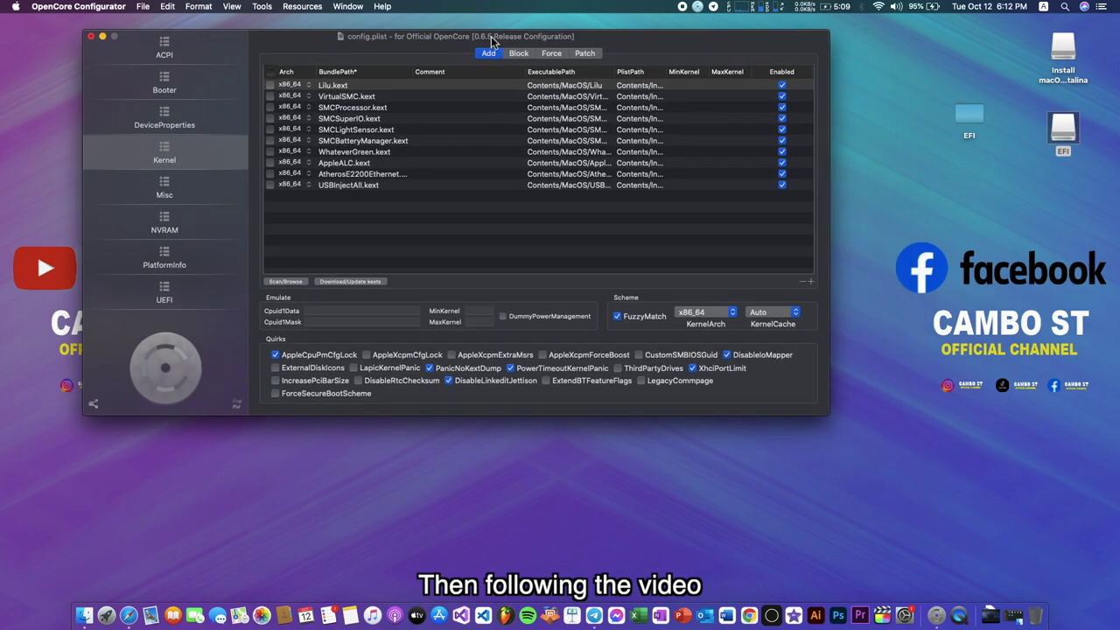
pyautogui.click(989, 605)
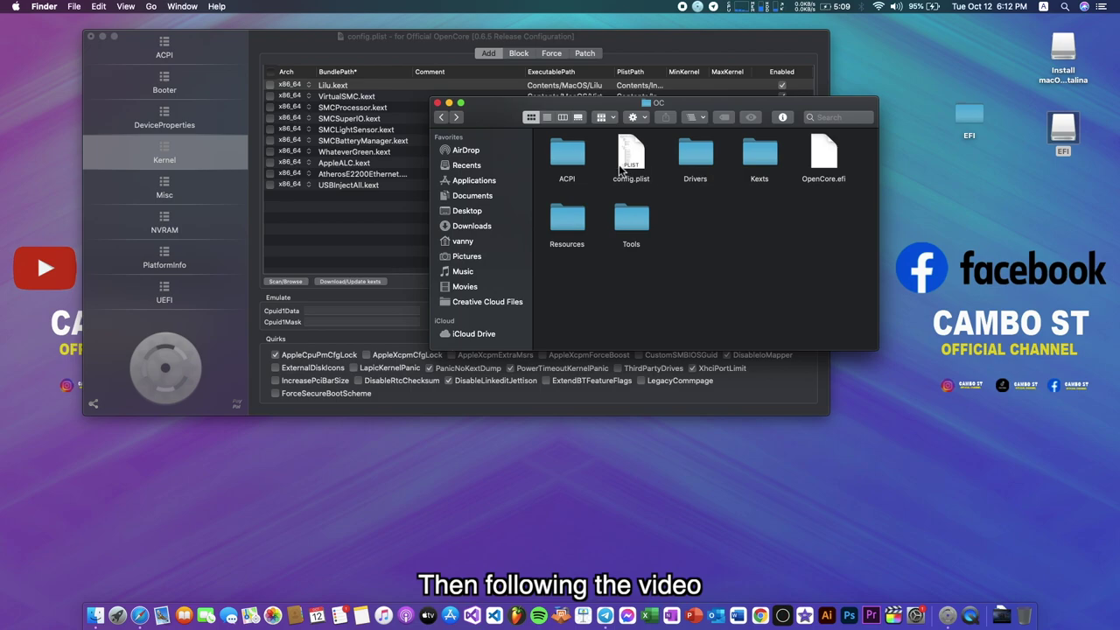
pyautogui.click(758, 161)
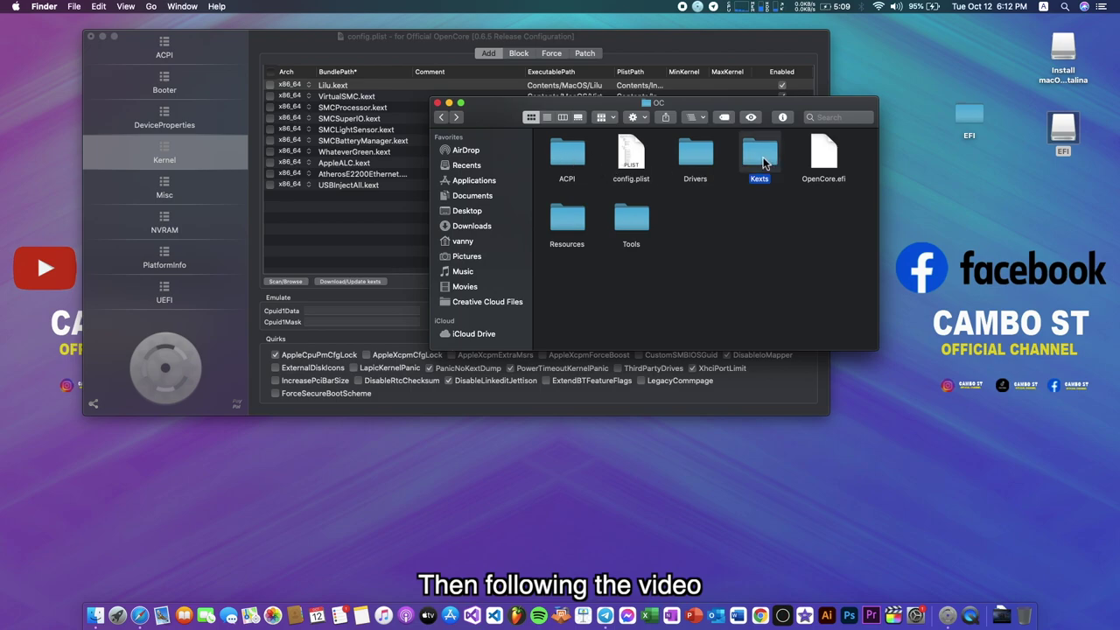
pyautogui.doubleClick(762, 161)
pyautogui.moveTo(785, 110); pyautogui.dragTo(975, 105)
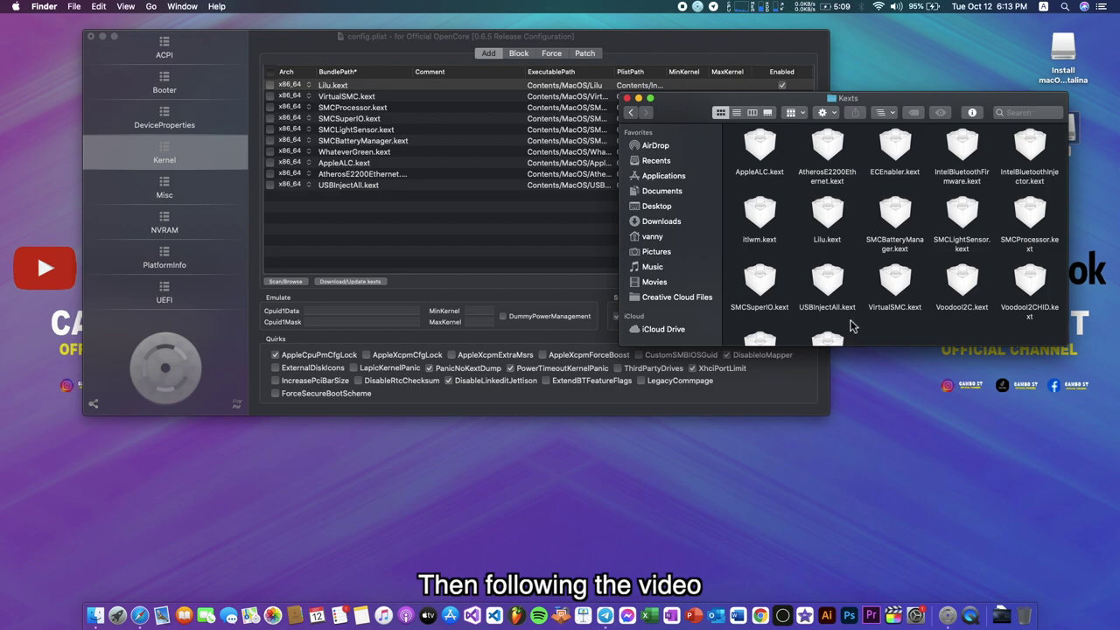
pyautogui.moveTo(909, 348); pyautogui.dragTo(928, 501)
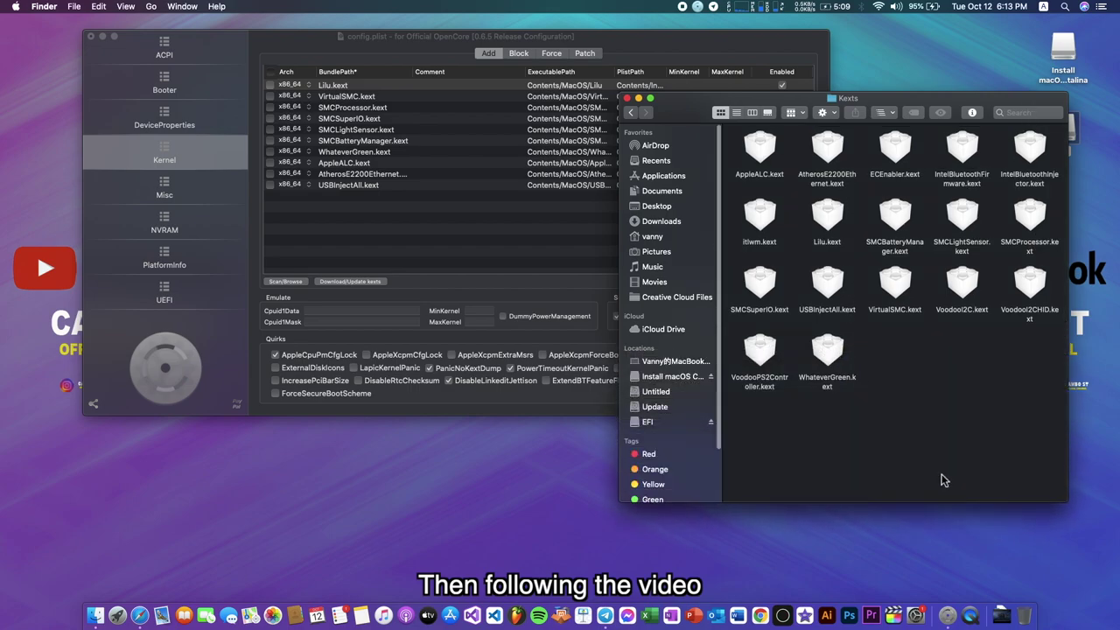
pyautogui.moveTo(1069, 330); pyautogui.dragTo(1112, 334)
pyautogui.moveTo(1091, 414); pyautogui.dragTo(385, 207)
# Delete every Kernel kext entry and drag all 17 kexts in again.
pyautogui.scroll(-5, 531, 171)
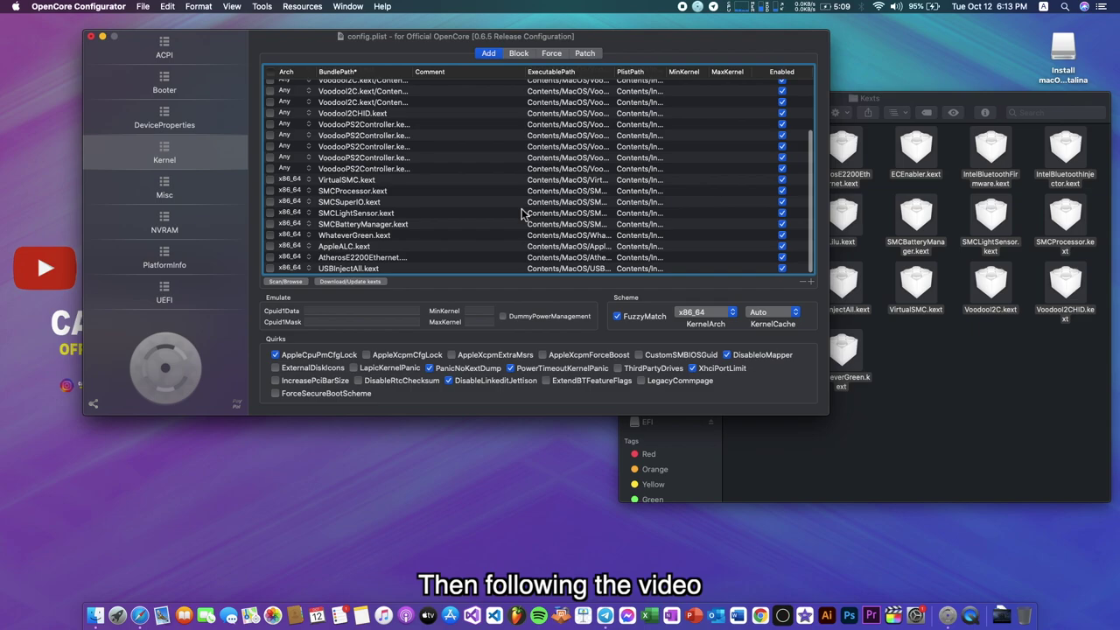
pyautogui.scroll(3, 523, 219)
pyautogui.scroll(-3, 508, 179)
pyautogui.click(448, 224)
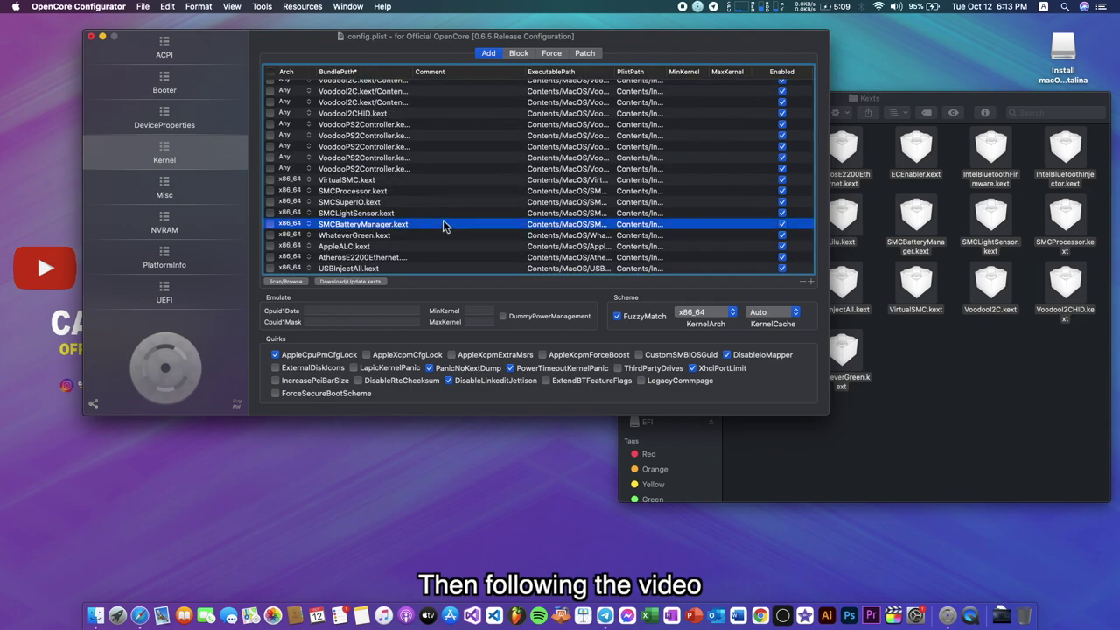
pyautogui.press('super+a')
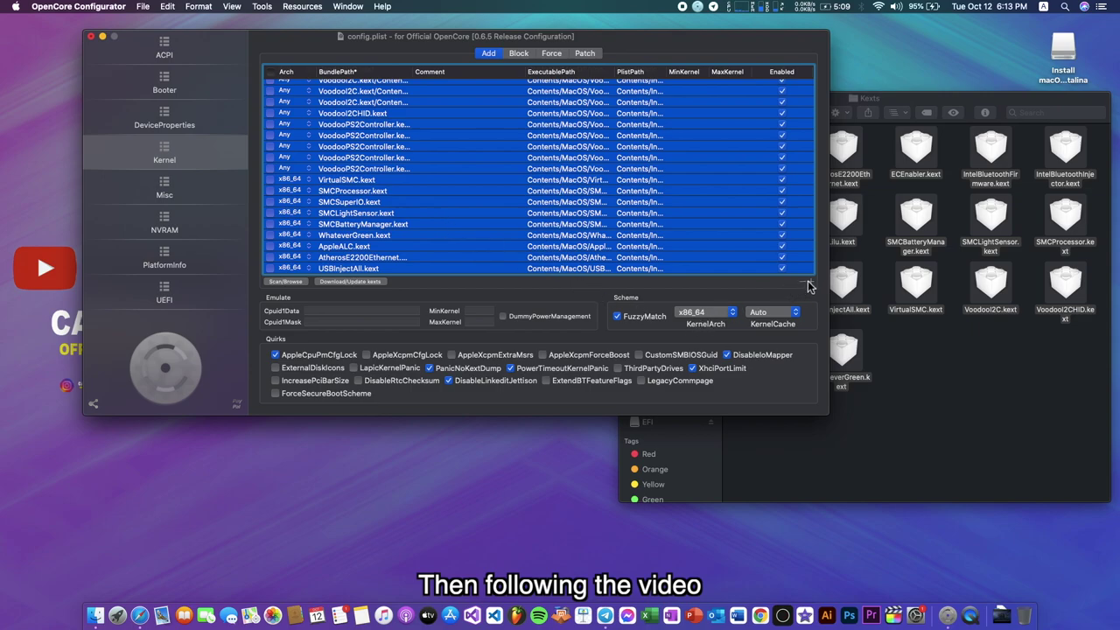
pyautogui.click(804, 282)
pyautogui.click(1024, 298)
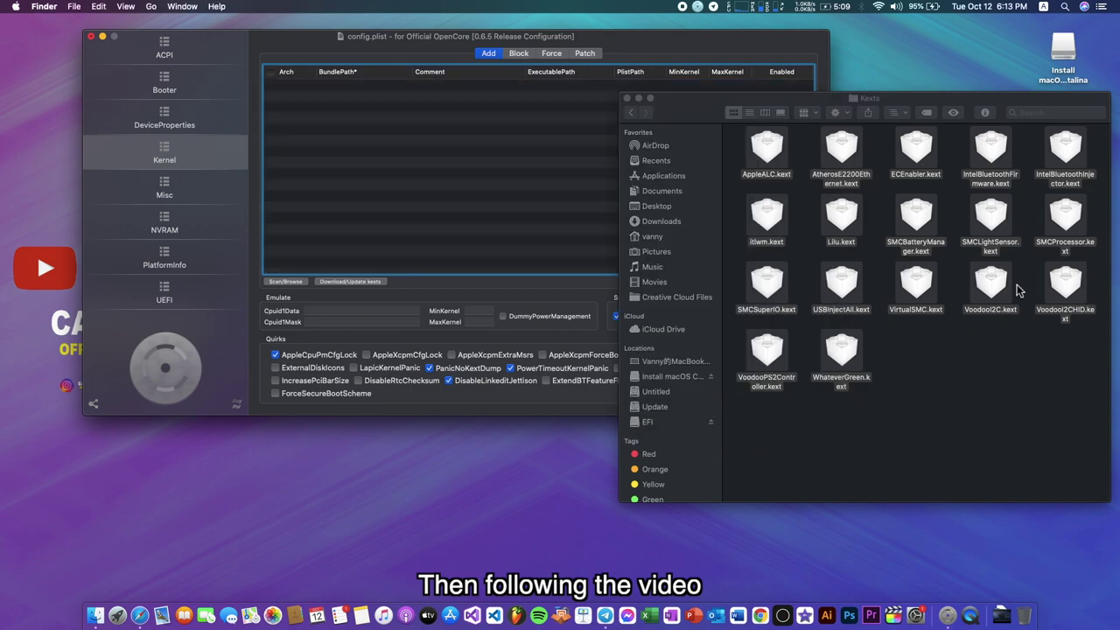
pyautogui.moveTo(1092, 445); pyautogui.dragTo(563, 153)
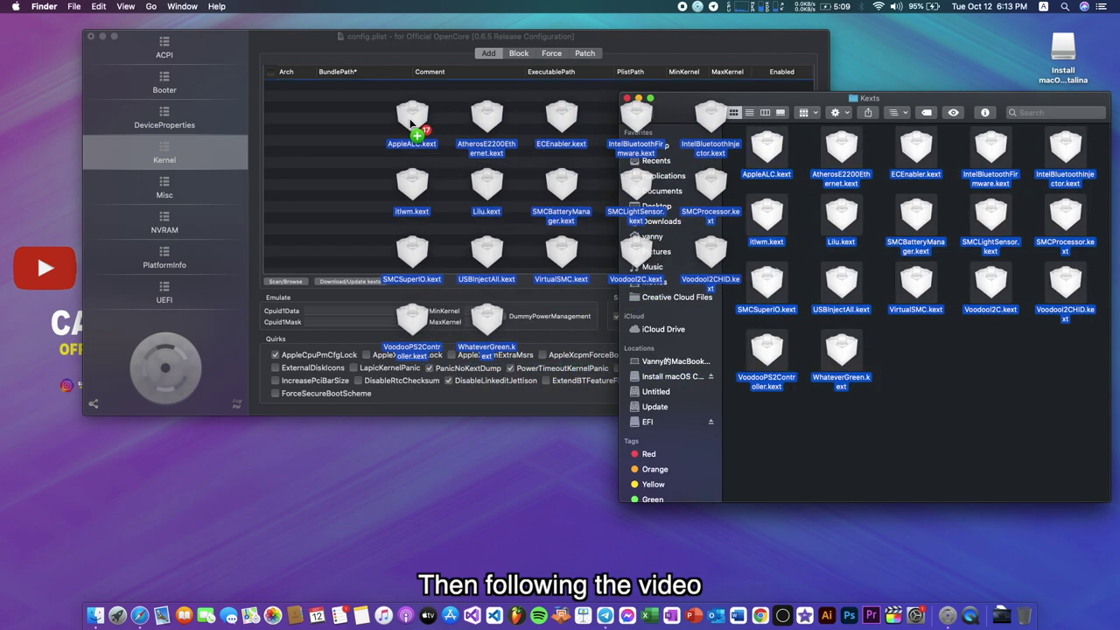
# Set Misc > Boot Picker Mode to External.
pyautogui.click(626, 99)
pyautogui.scroll(-5, 446, 142)
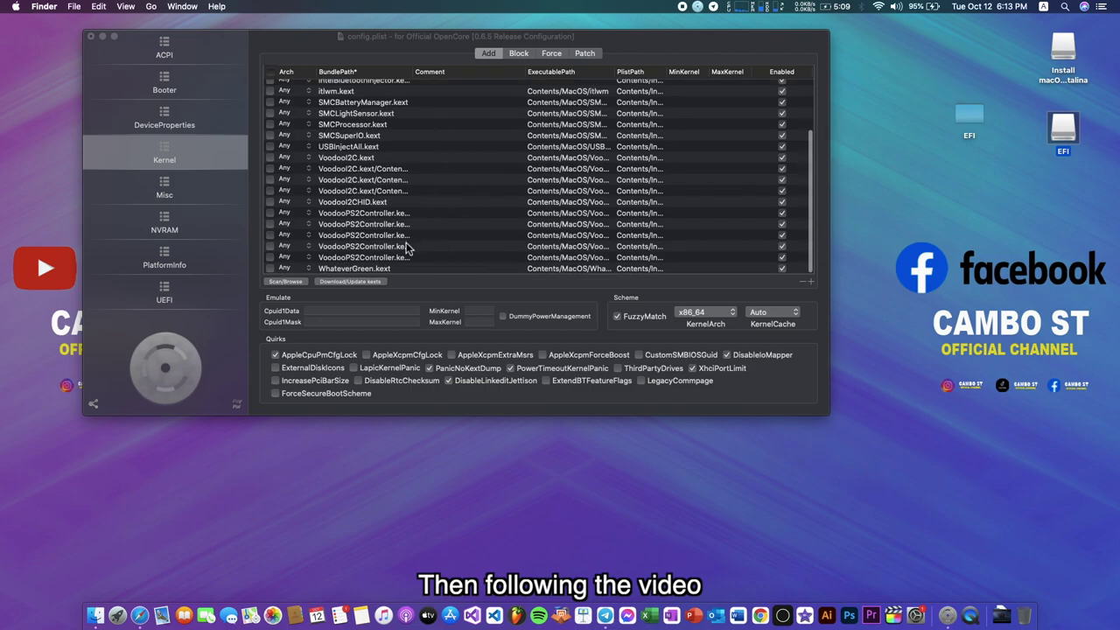
pyautogui.scroll(5, 450, 153)
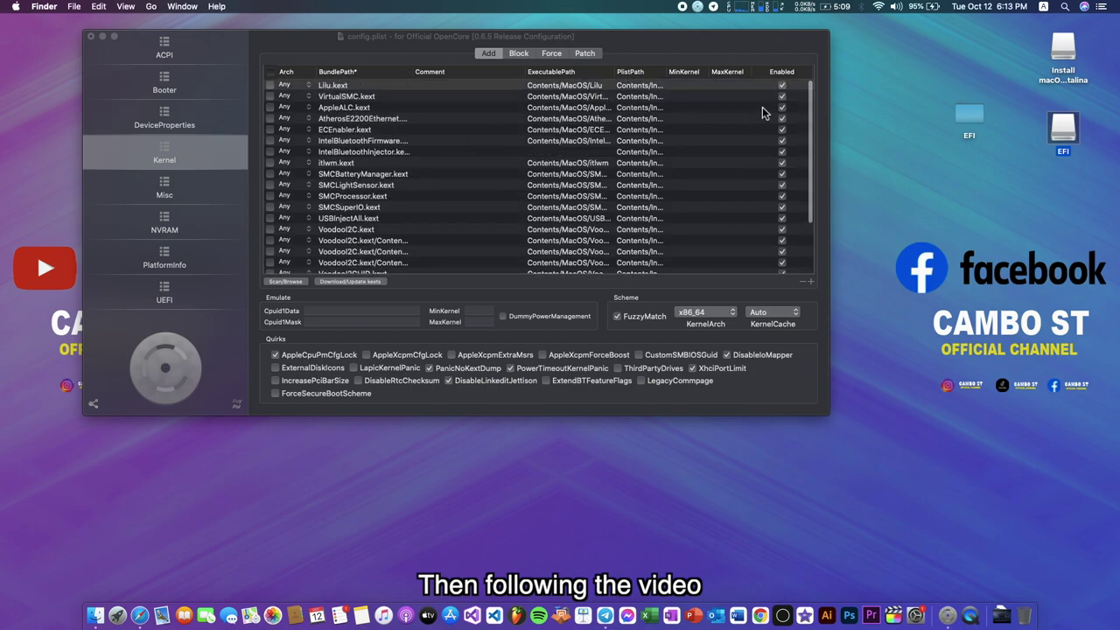
pyautogui.scroll(-5, 761, 254)
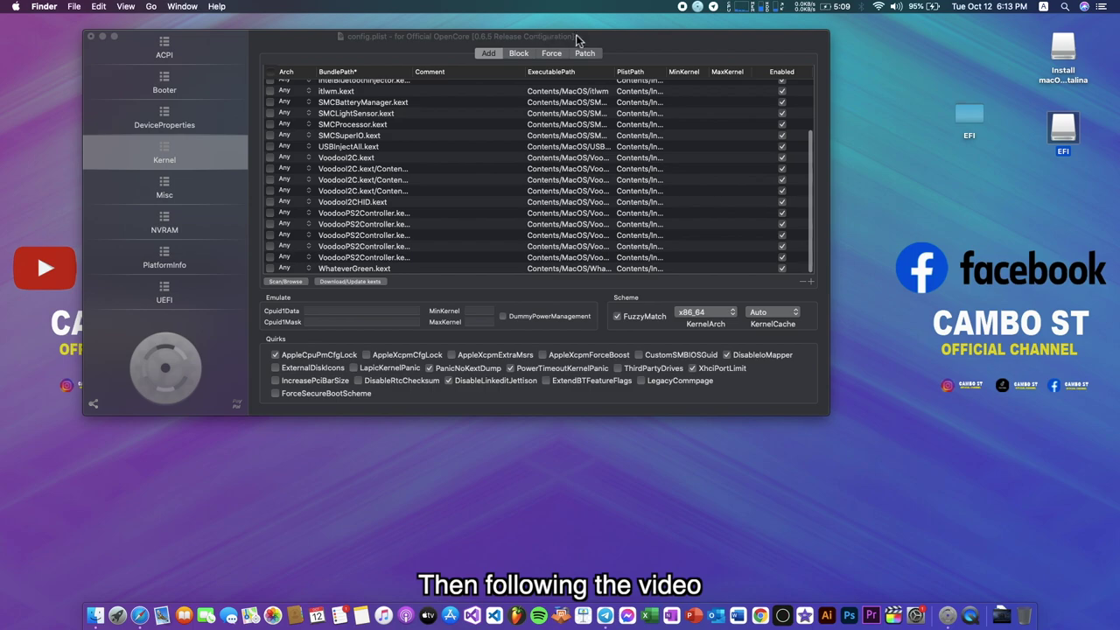
pyautogui.moveTo(575, 37); pyautogui.dragTo(721, 35)
pyautogui.click(322, 191)
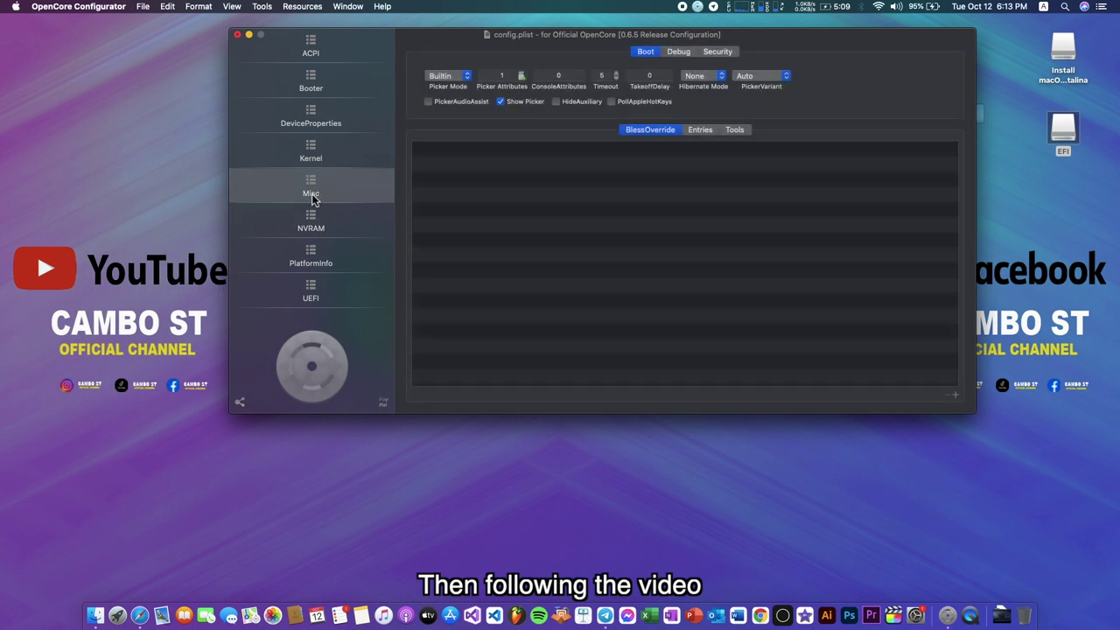
pyautogui.click(442, 77)
pyautogui.click(434, 88)
# Check the NVRAM keys under the second and third UUIDs, then show the PlatformInfo SMBIOS fields.
pyautogui.click(322, 229)
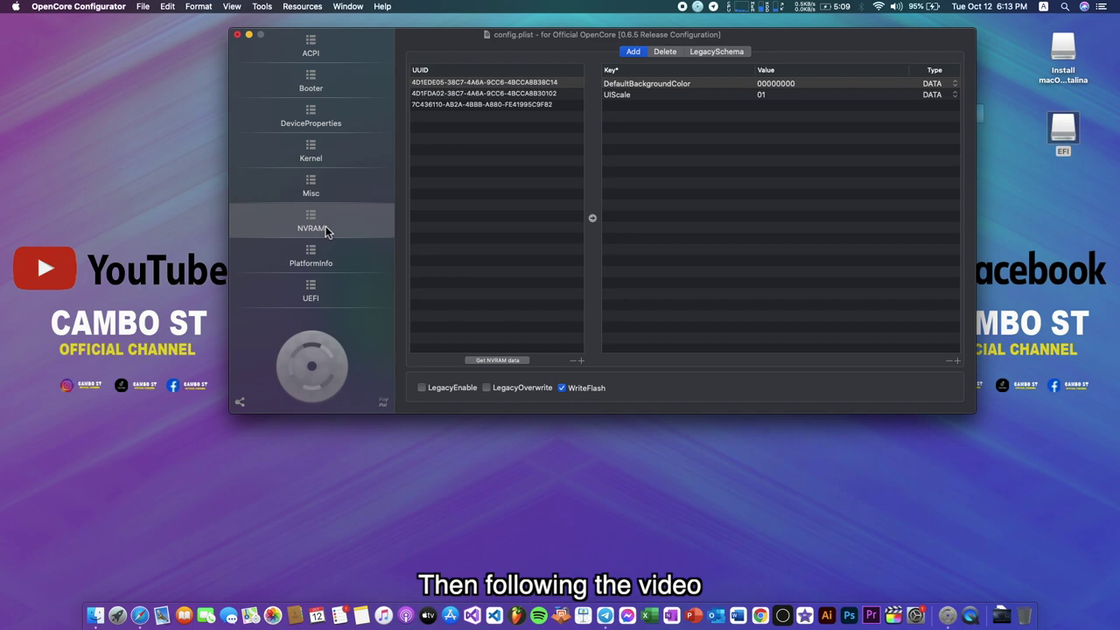
pyautogui.click(480, 94)
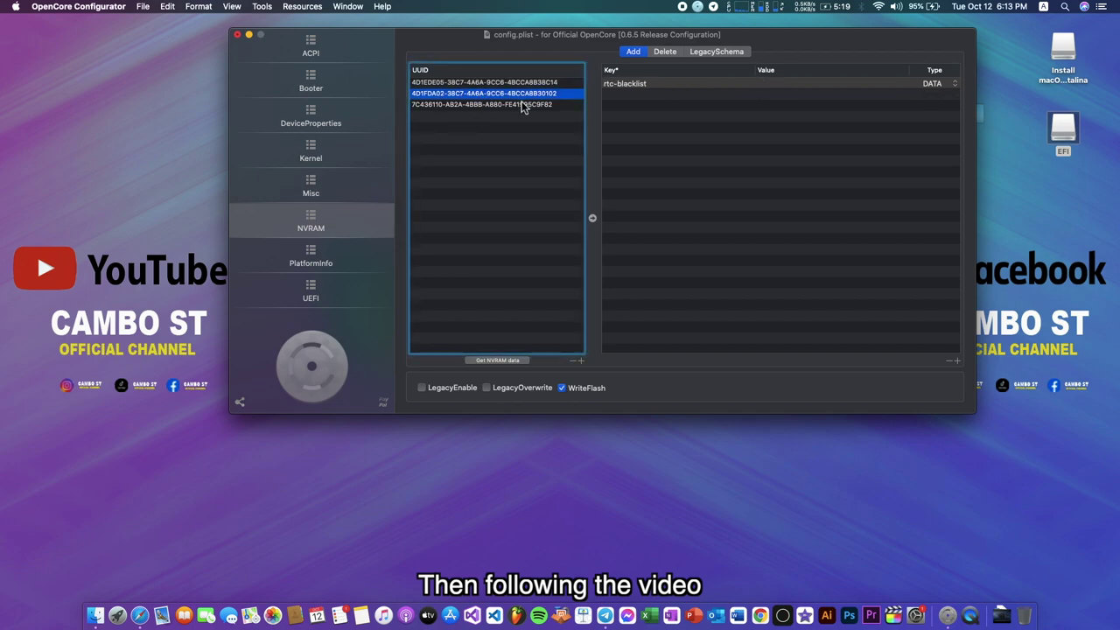
pyautogui.click(520, 104)
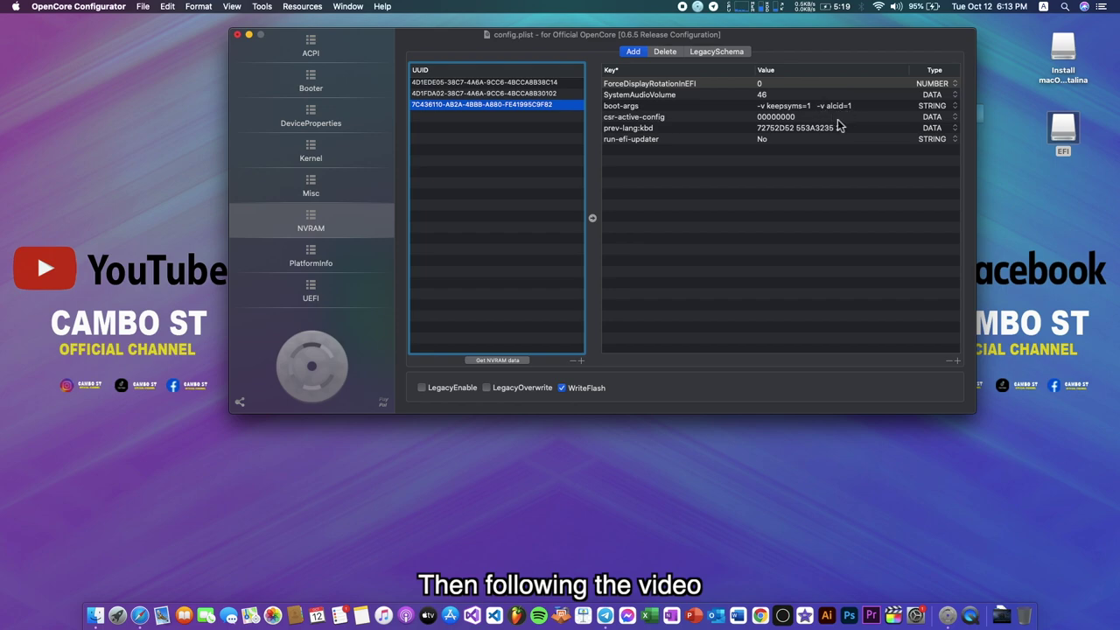
pyautogui.click(320, 260)
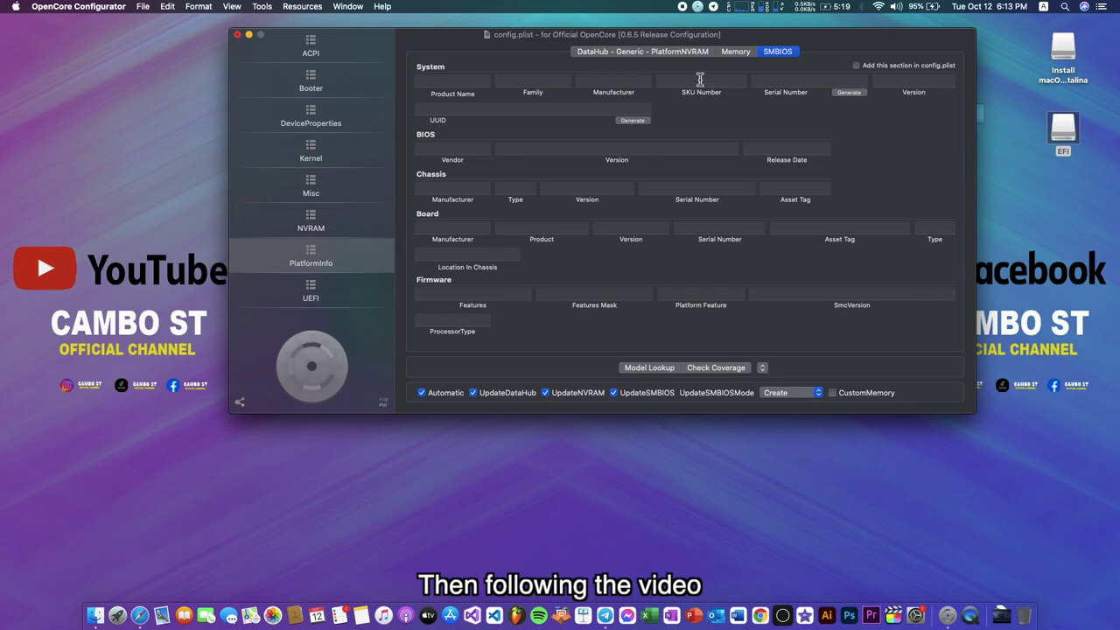
pyautogui.moveTo(737, 39); pyautogui.dragTo(882, 29)
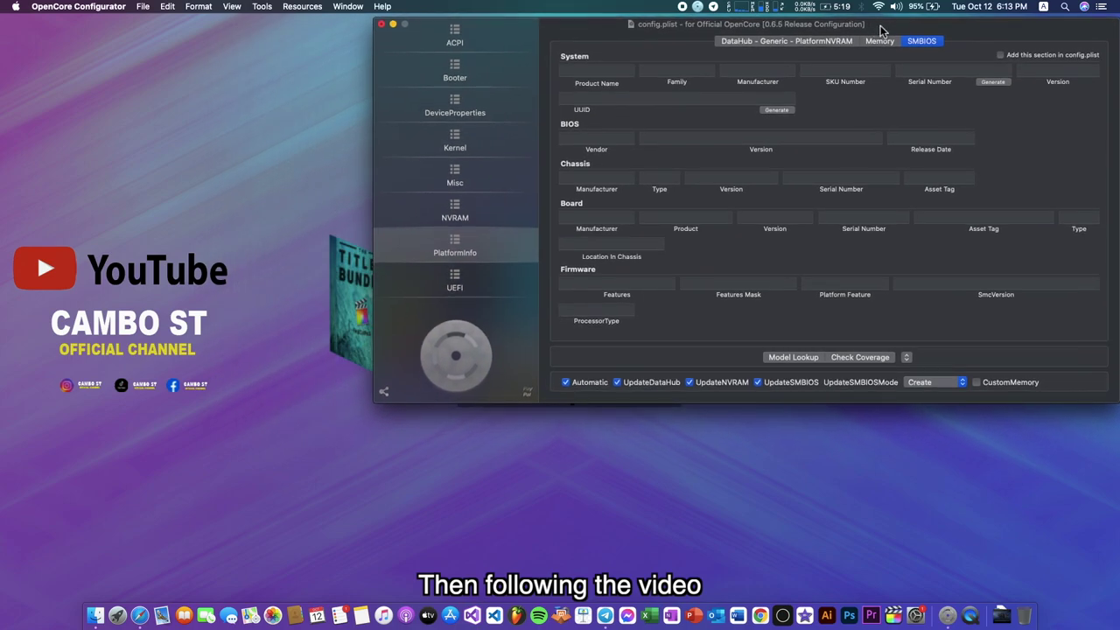
# Search Google in Safari for 'opencore guide' and open Dortania's OpenCore Install Guide.
pyautogui.click(139, 612)
pyautogui.click(499, 105)
pyautogui.click(368, 273)
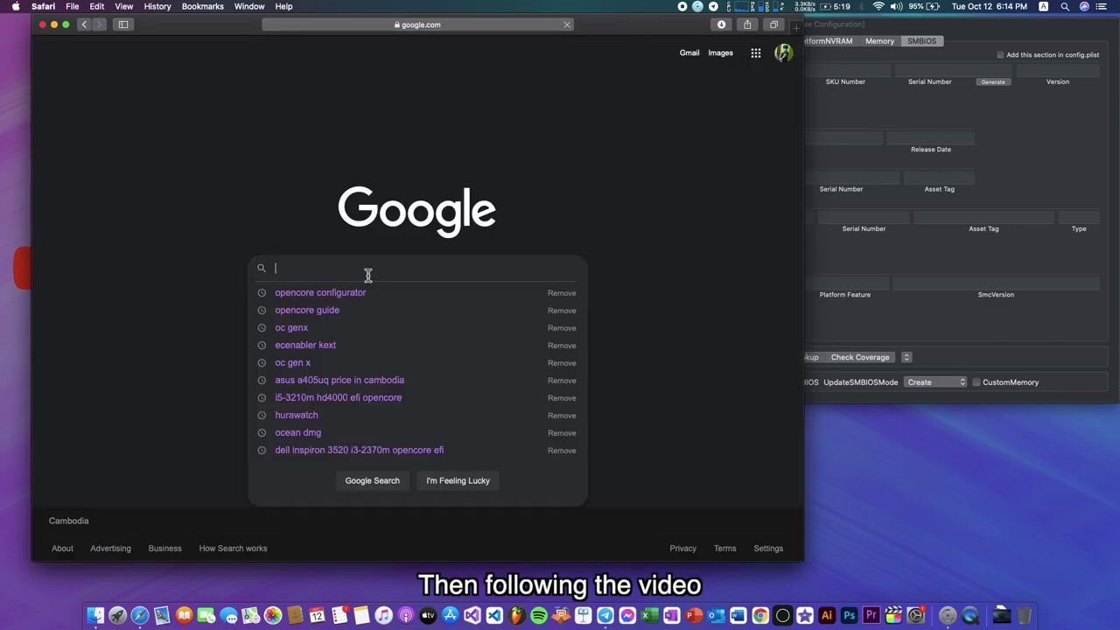
pyautogui.write('open')
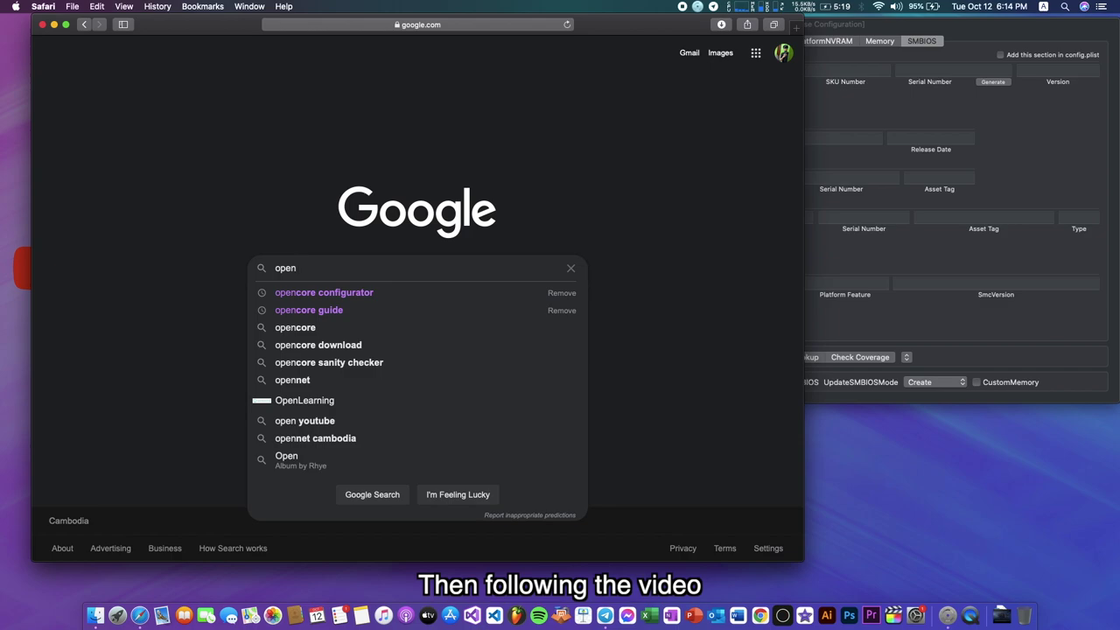
pyautogui.write('core ')
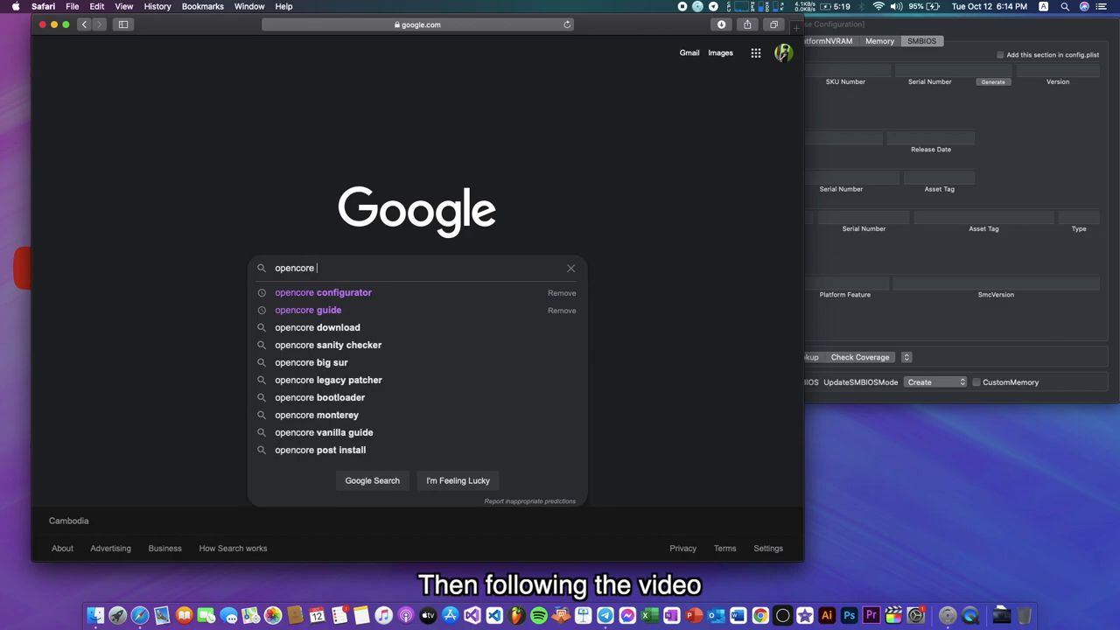
pyautogui.write('guide')
pyautogui.press('Return')
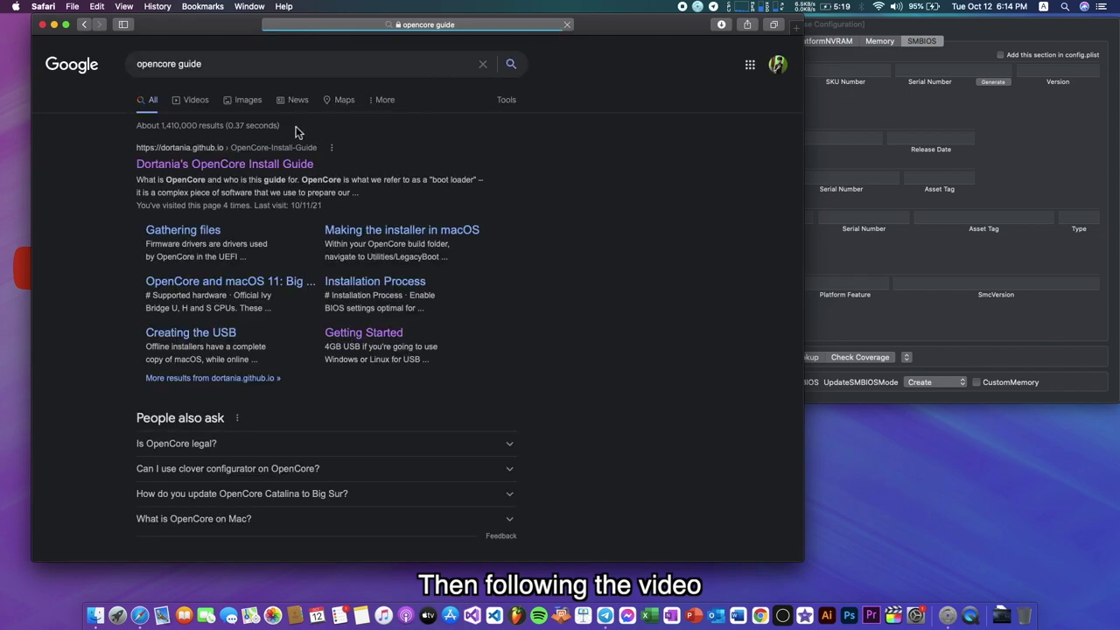
pyautogui.click(170, 166)
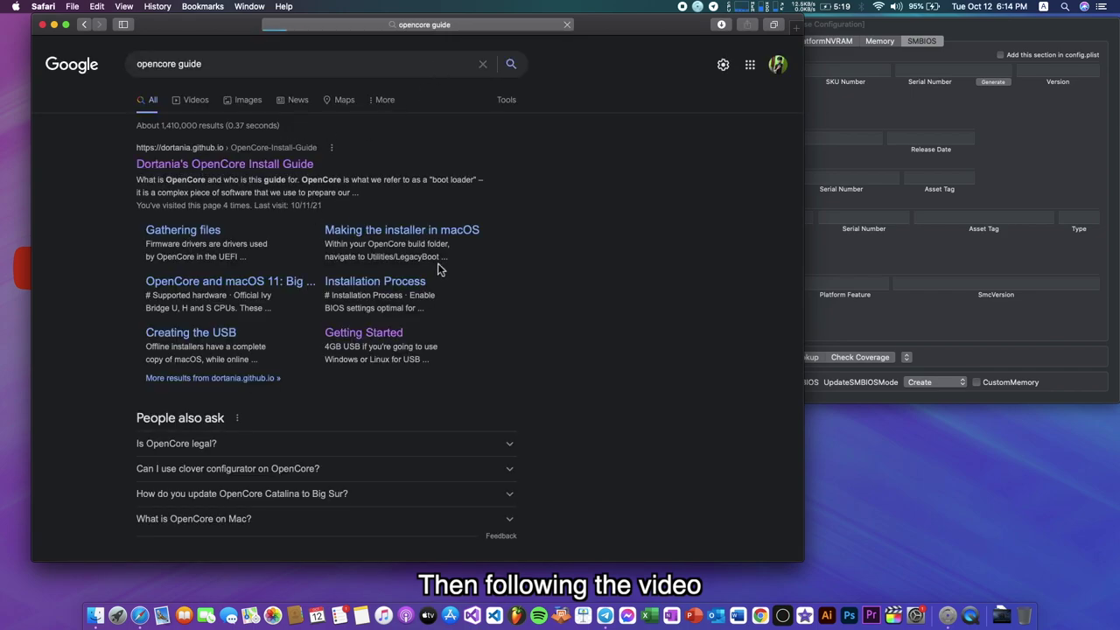
# Open the guide's Intel Laptop config.plist Ivy Bridge page.
pyautogui.click(442, 387)
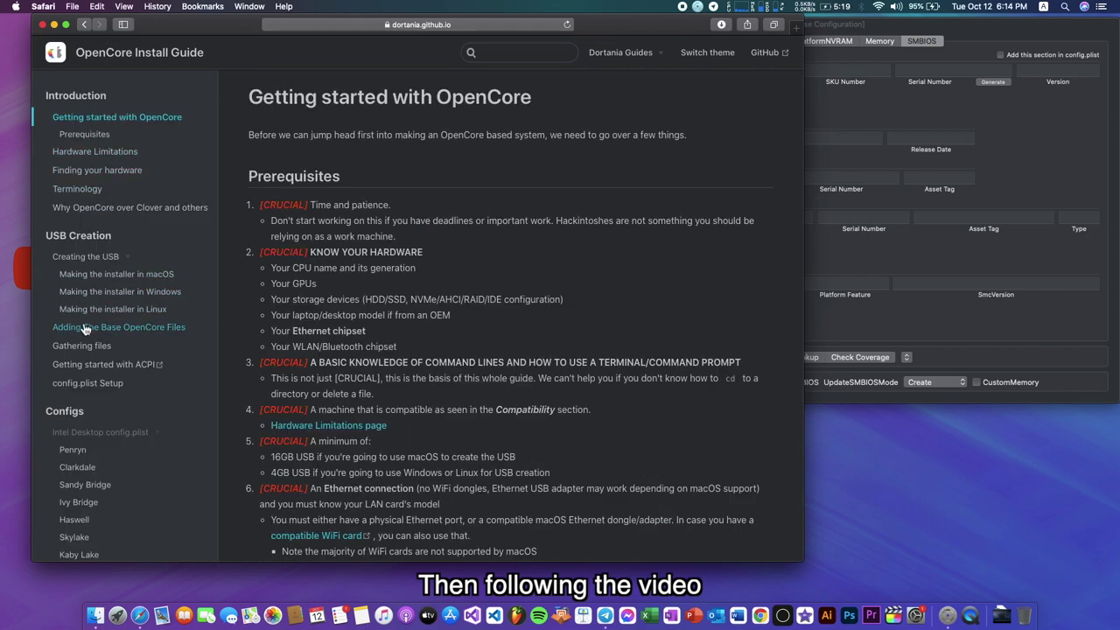
pyautogui.scroll(-1, 85, 381)
pyautogui.scroll(-3, 85, 380)
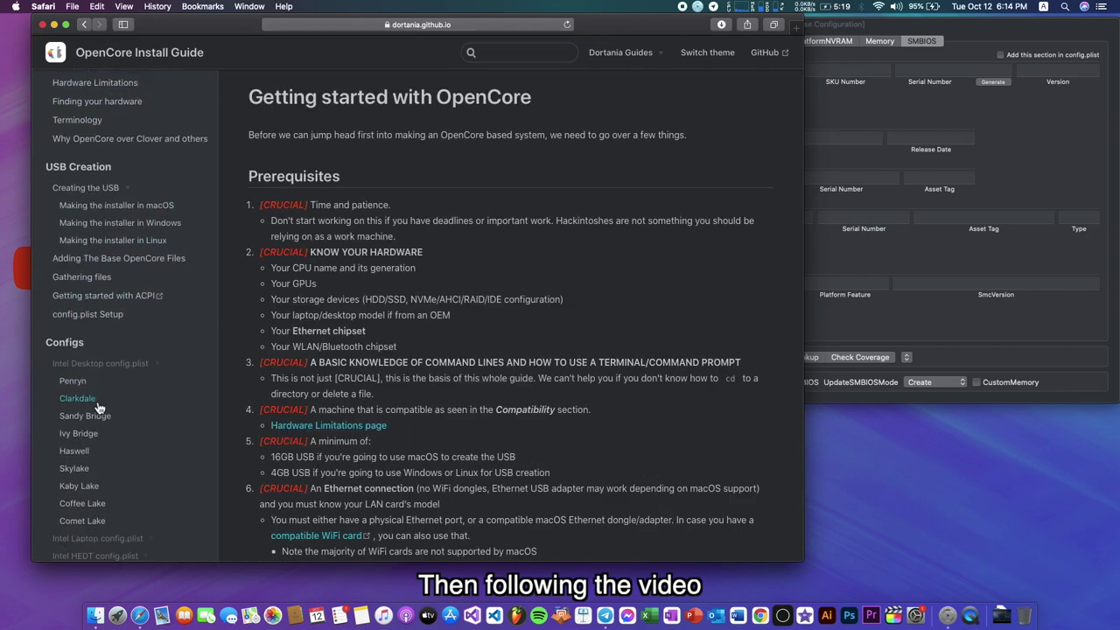
pyautogui.click(67, 25)
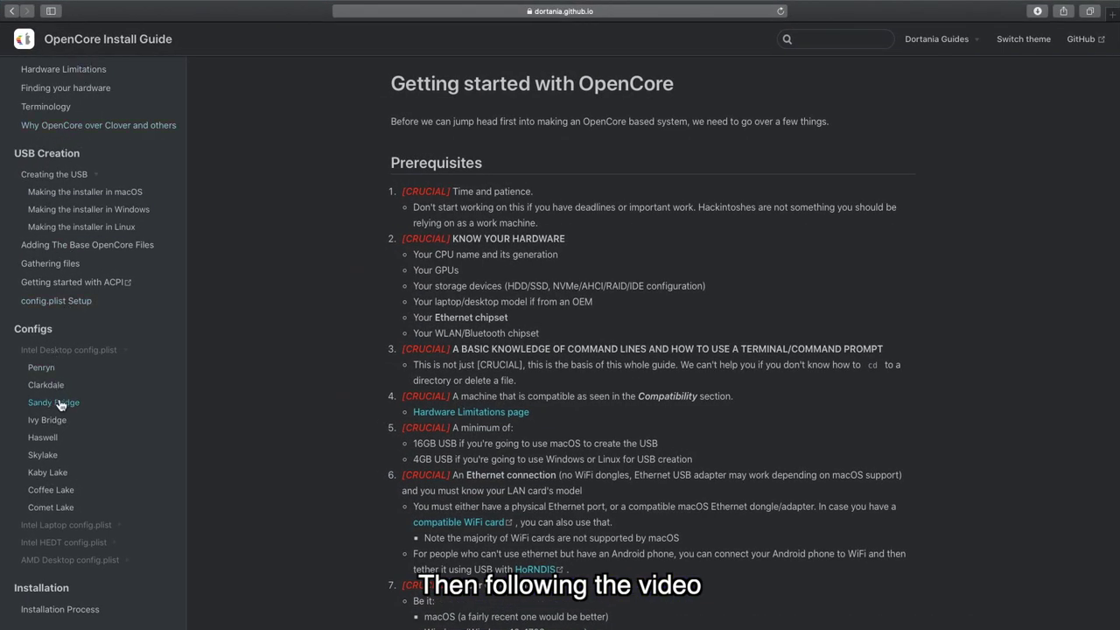
pyautogui.click(56, 529)
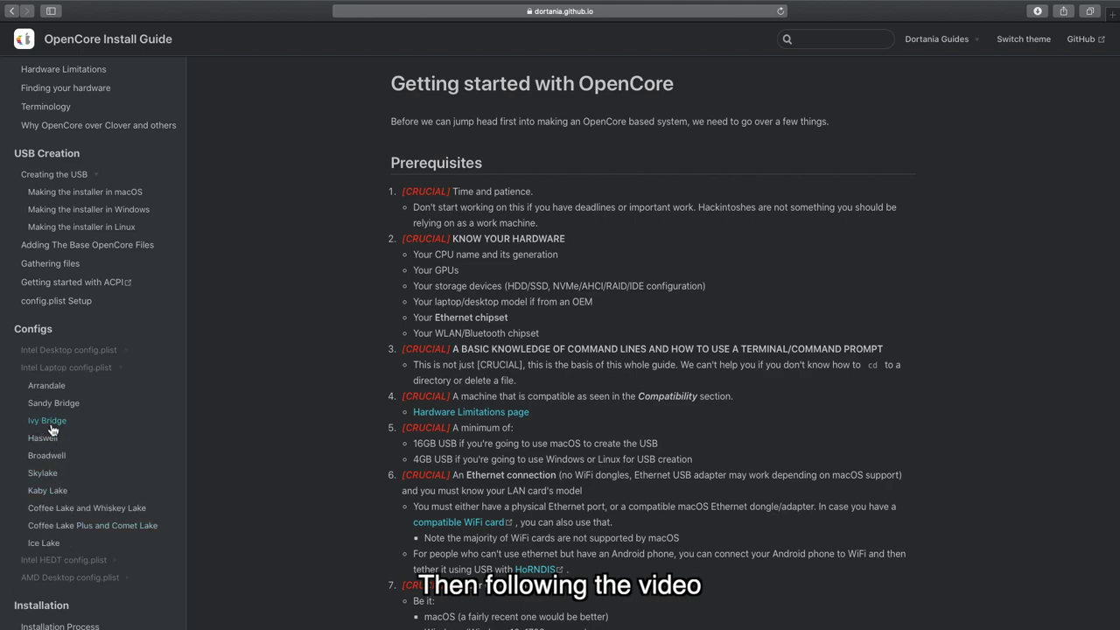
pyautogui.click(48, 421)
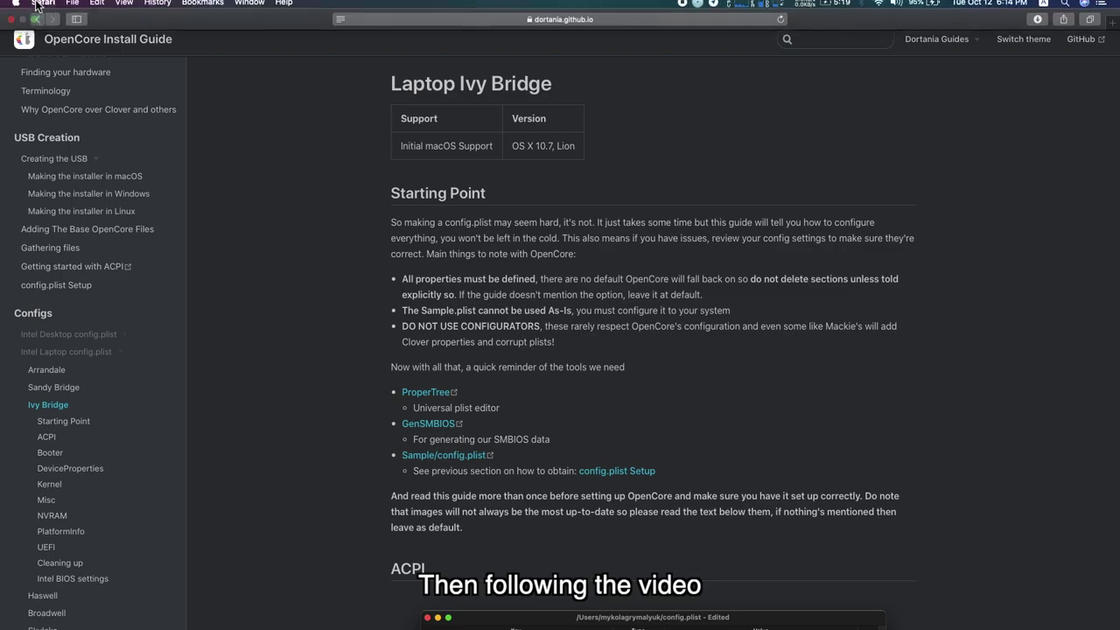
# Jump to the PlatformInfo section and locate the MacBookAir5,1 row in the SMBIOS table.
pyautogui.click(35, 19)
pyautogui.click(1089, 151)
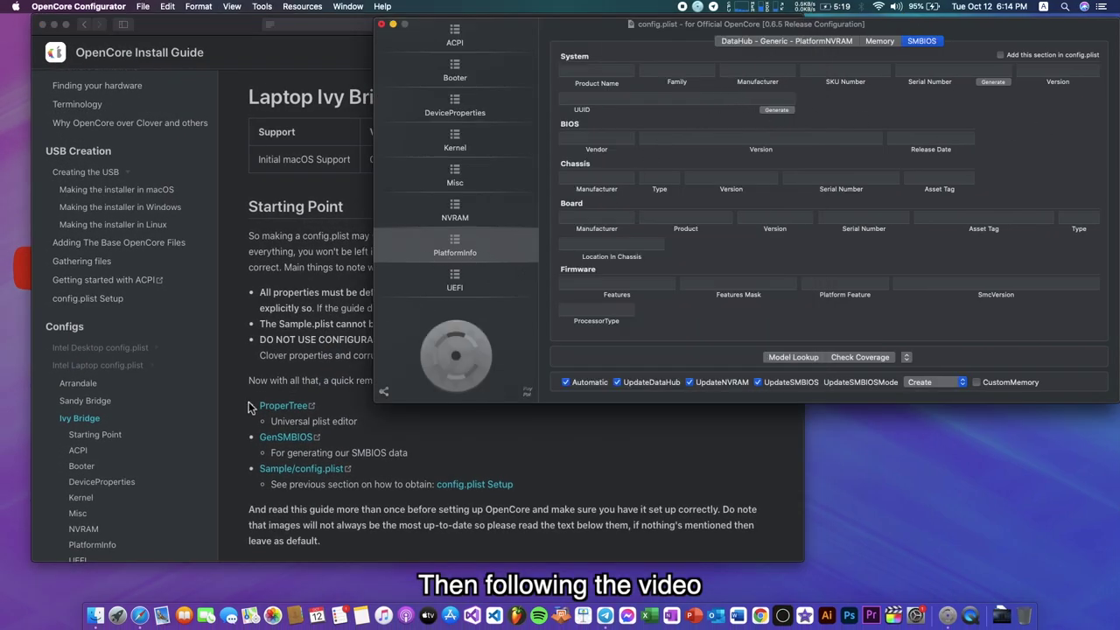
pyautogui.click(92, 546)
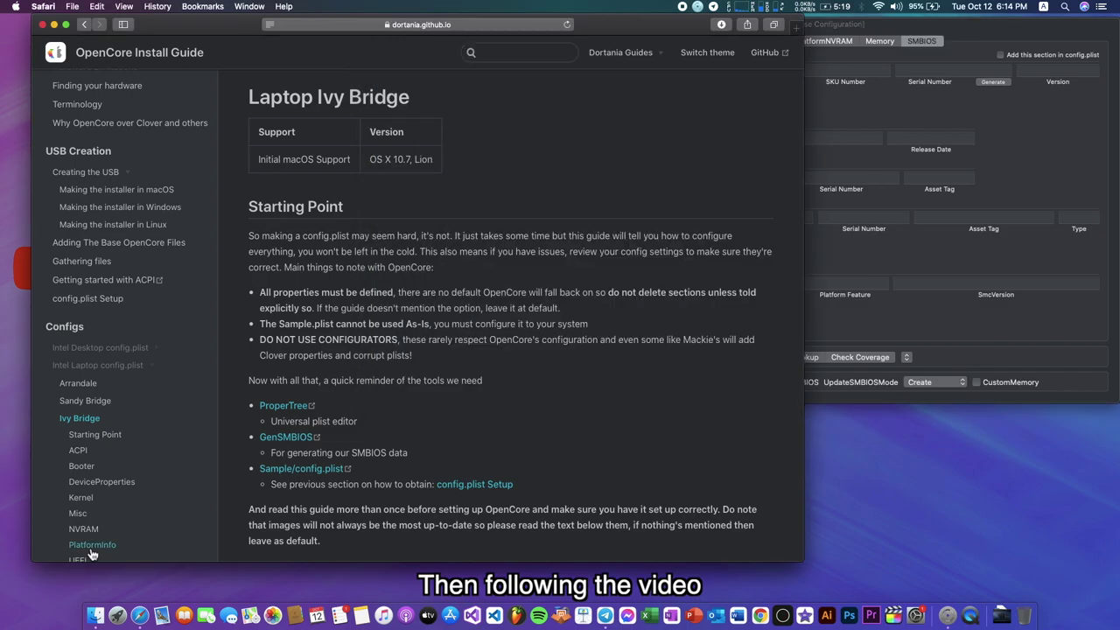
pyautogui.scroll(-5, 394, 412)
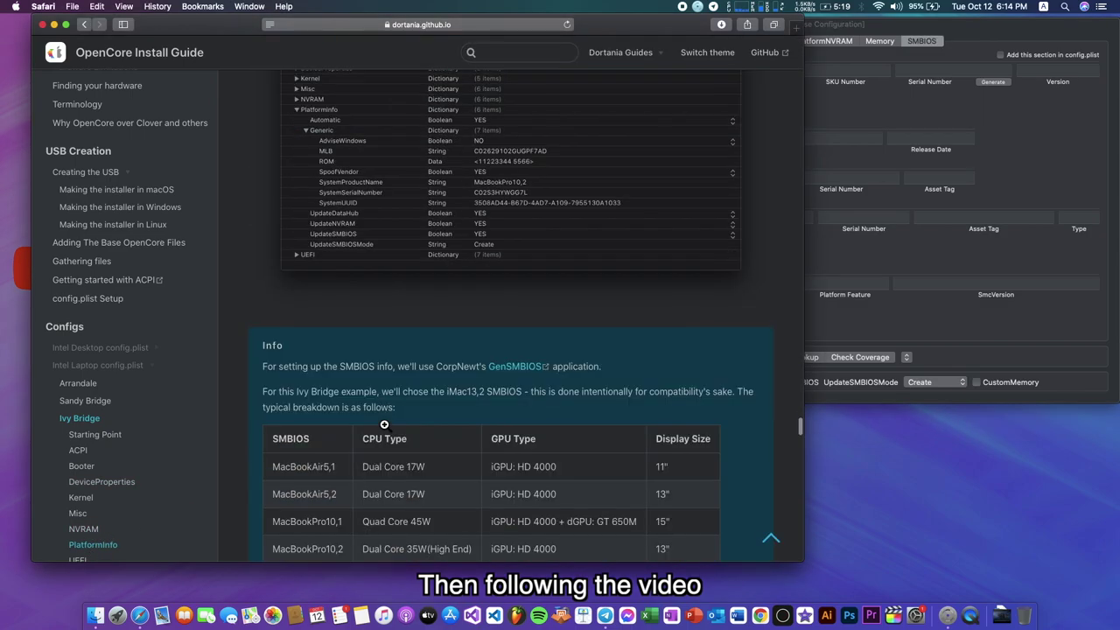
pyautogui.moveTo(613, 58)
pyautogui.moveTo(619, 28); pyautogui.dragTo(514, 29)
pyautogui.moveTo(171, 321); pyautogui.dragTo(466, 323)
pyautogui.click(451, 320)
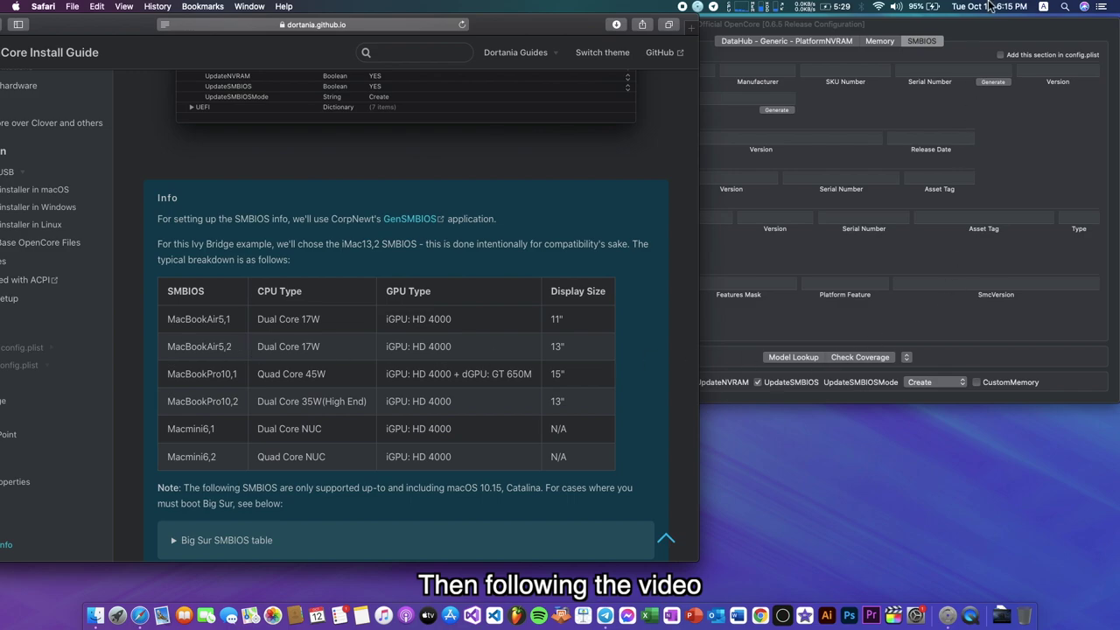
# Generate PlatformInfo SMBIOS data for the MacBookAir5,1 model.
pyautogui.click(989, 27)
pyautogui.moveTo(988, 26); pyautogui.dragTo(760, 29)
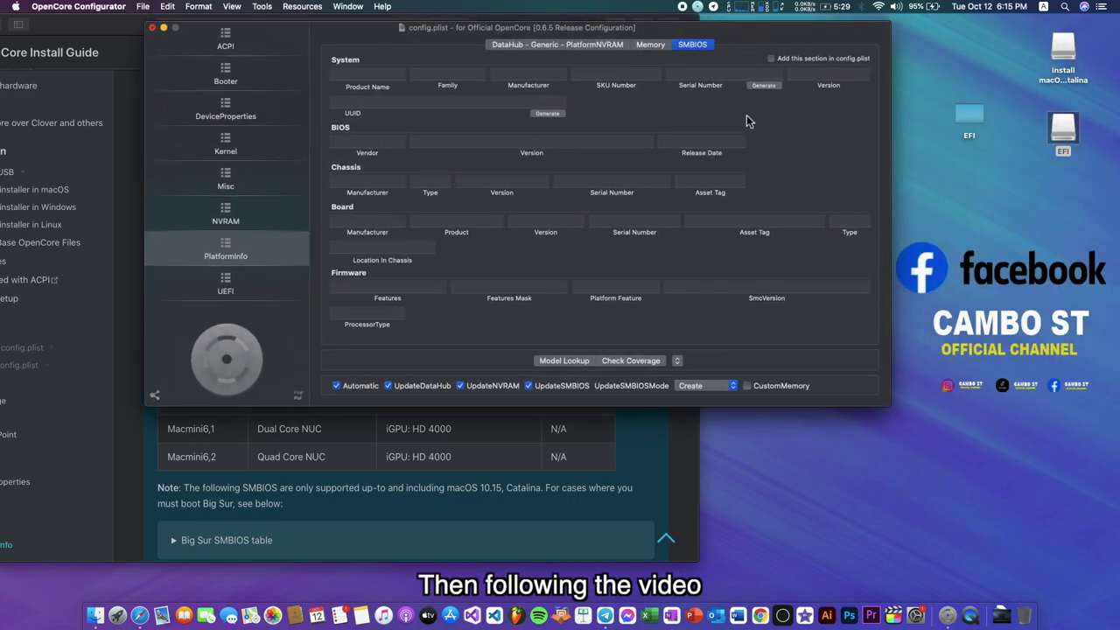
pyautogui.click(678, 361)
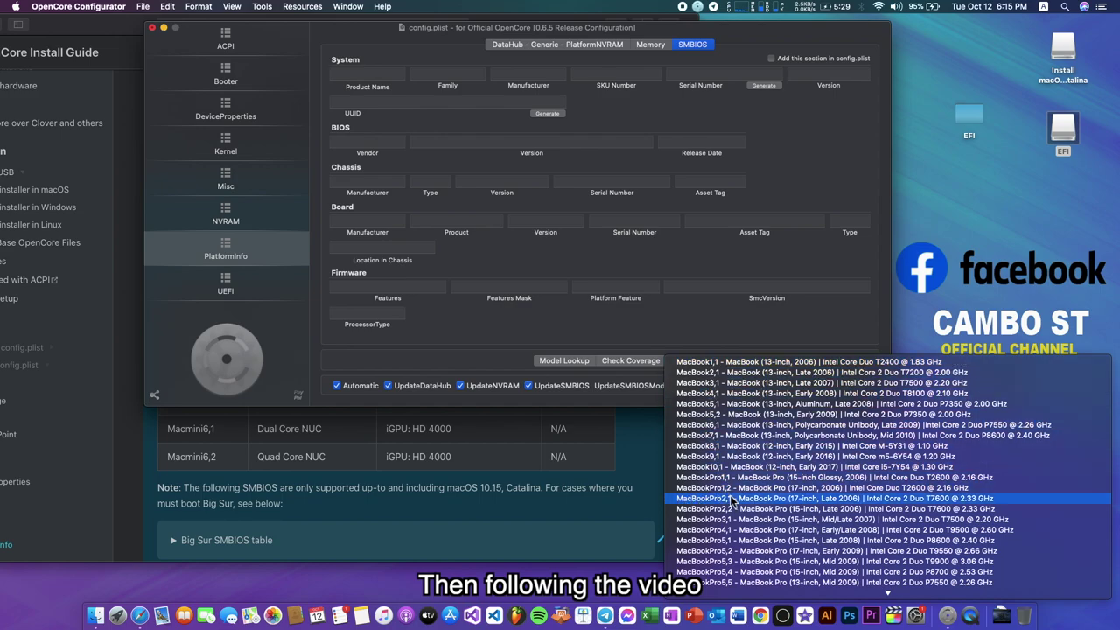
pyautogui.scroll(-3, 735, 504)
pyautogui.scroll(-5, 738, 506)
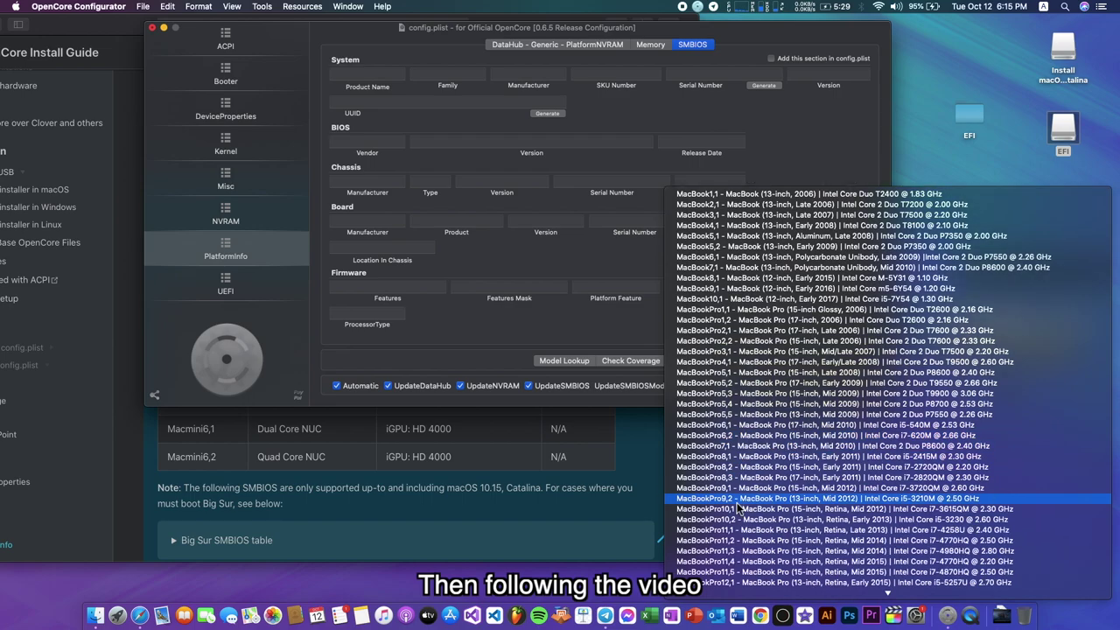
pyautogui.scroll(-6, 737, 504)
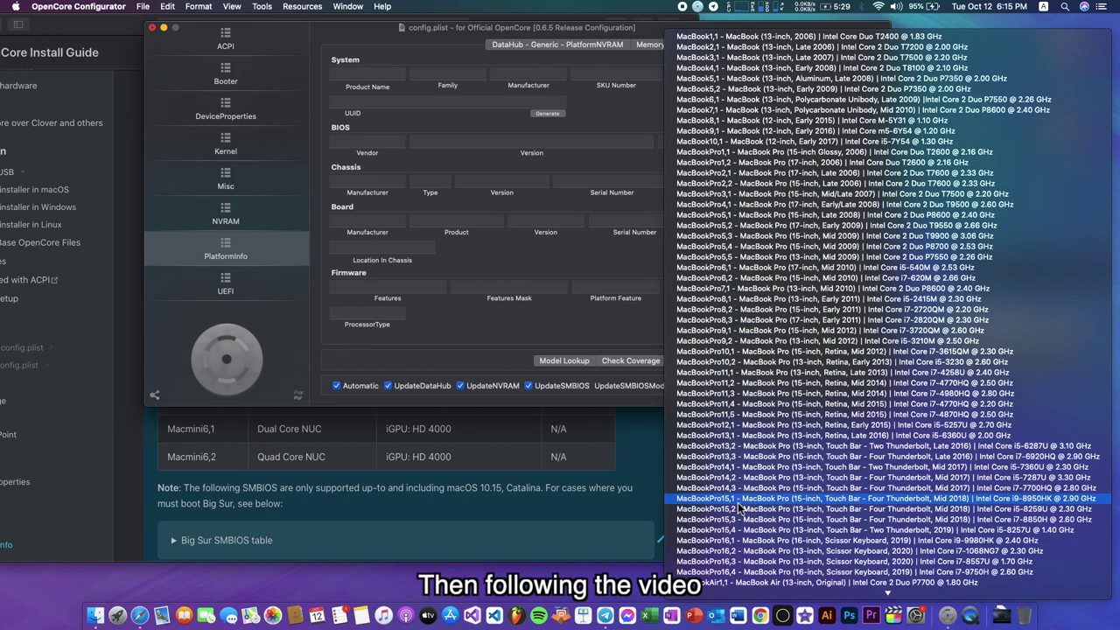
pyautogui.scroll(-8, 739, 502)
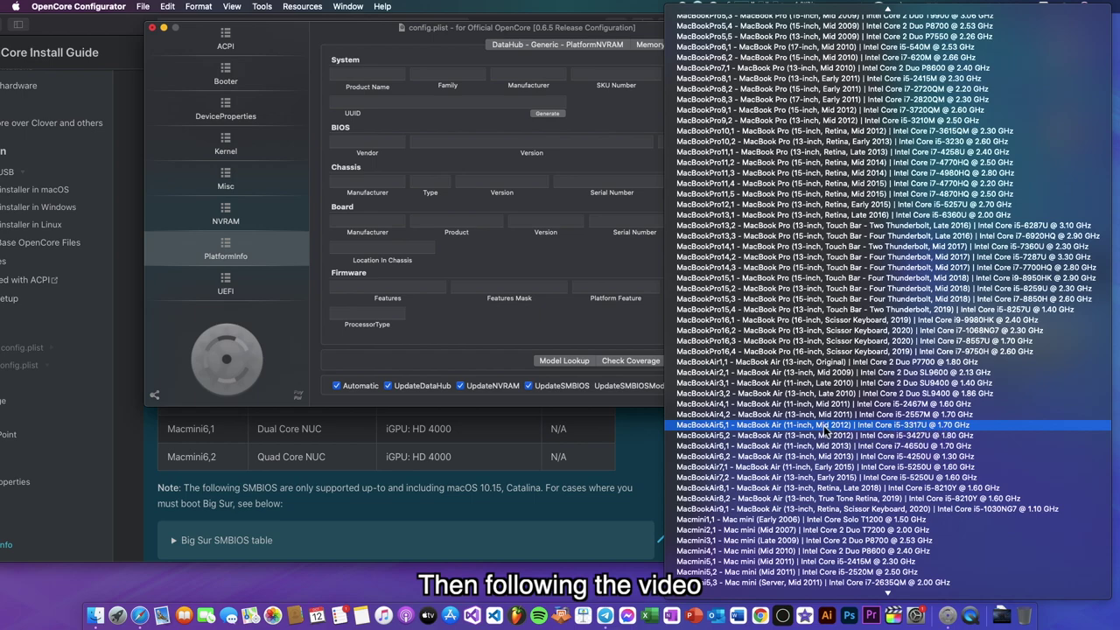
pyautogui.click(893, 427)
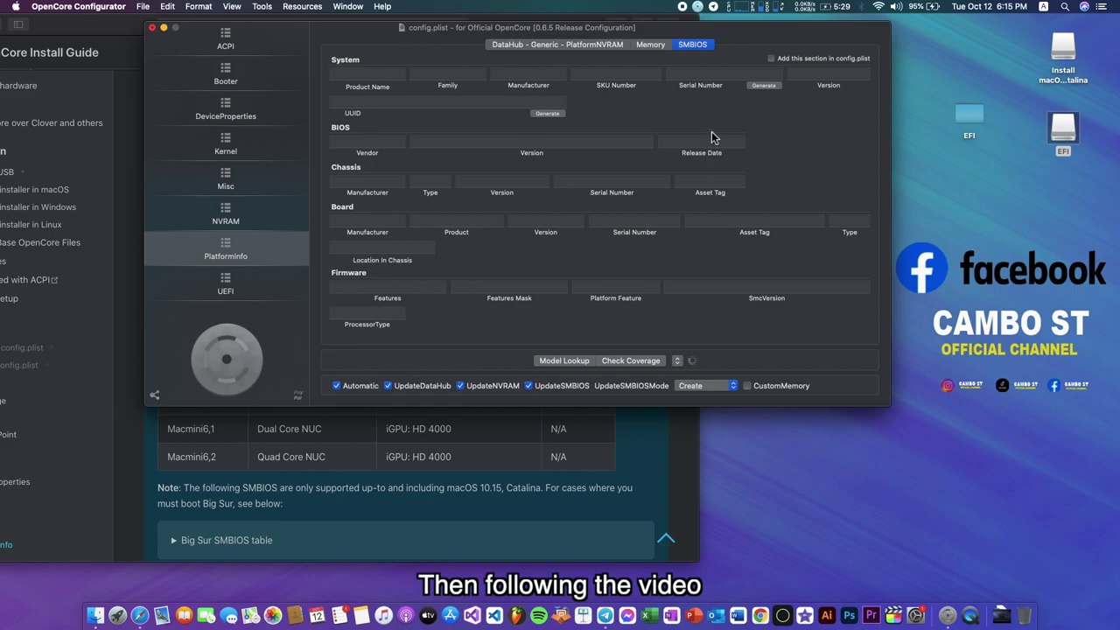
# Compare against the guide's SMBIOS table and generate a new UUID.
pyautogui.moveTo(516, 33); pyautogui.dragTo(842, 54)
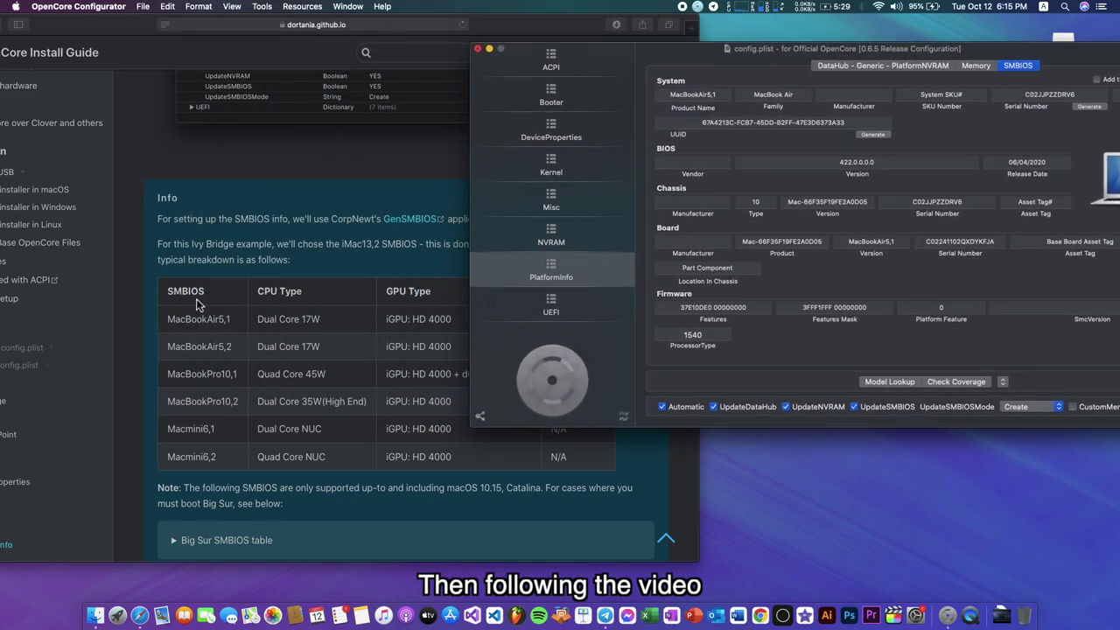
pyautogui.click(342, 193)
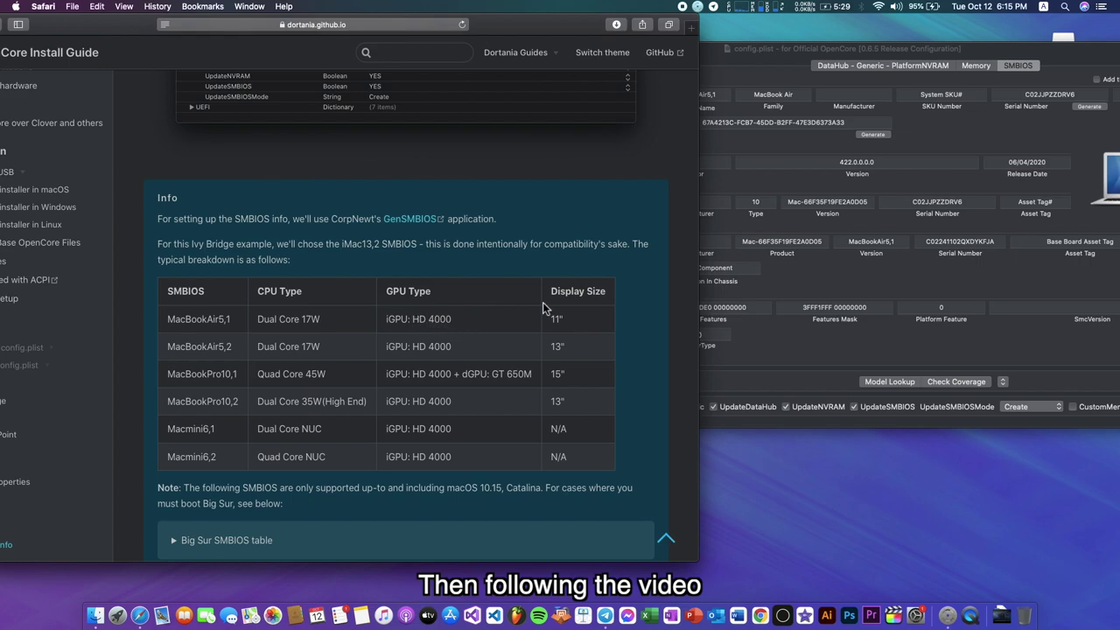
pyautogui.click(876, 51)
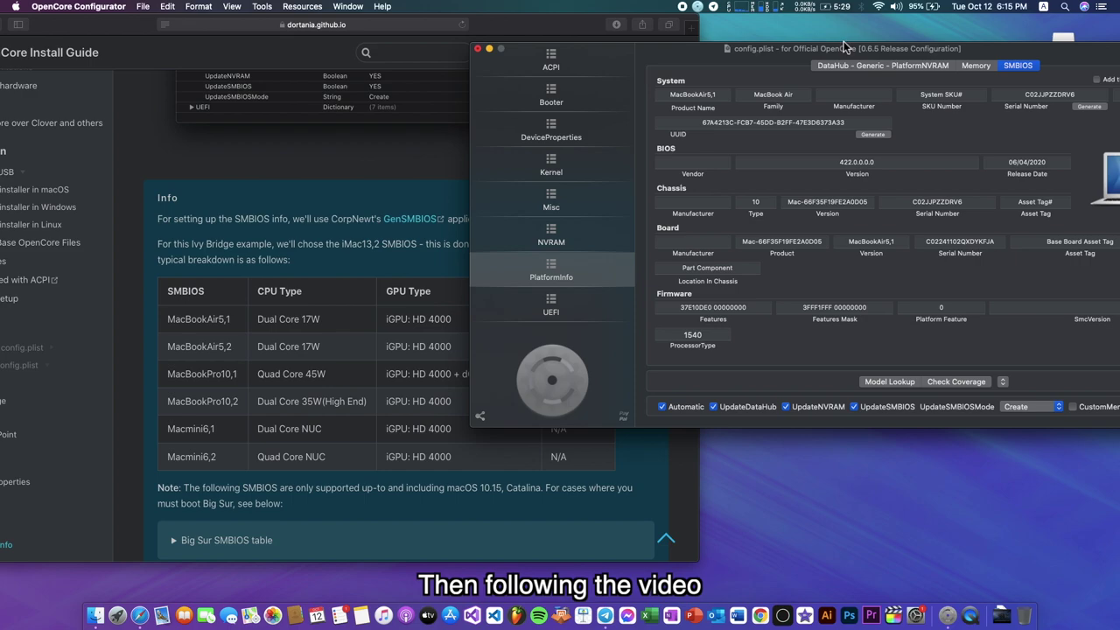
pyautogui.moveTo(845, 55); pyautogui.dragTo(598, 49)
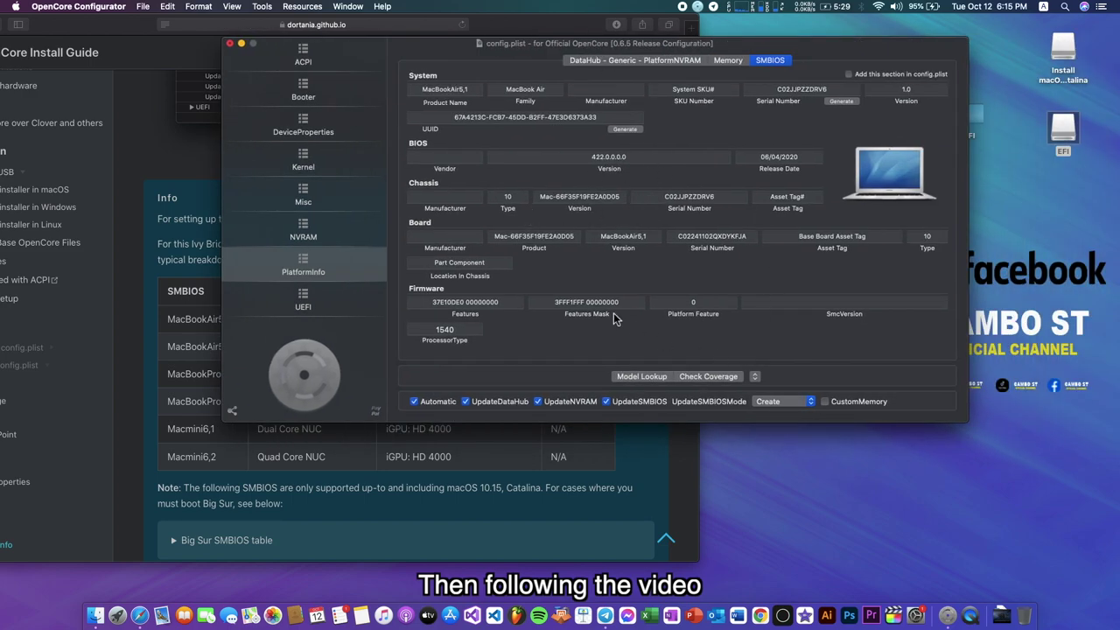
pyautogui.click(625, 129)
# Show the UEFI Drivers list and review the OpenRuntime.efi and HfsPlus.efi entries.
pyautogui.click(297, 303)
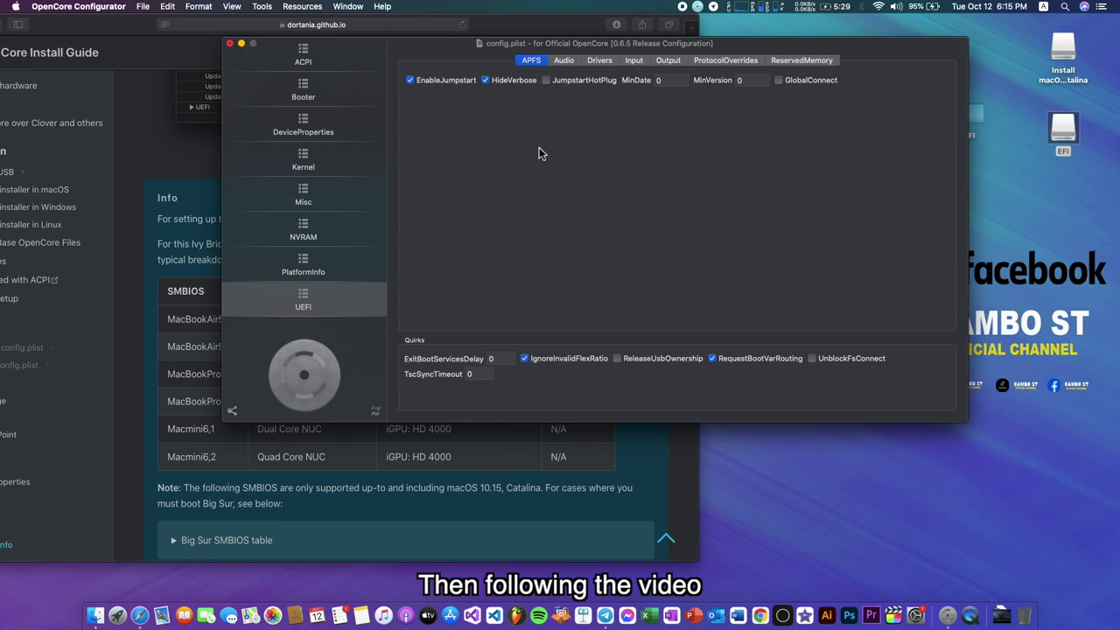
pyautogui.click(564, 62)
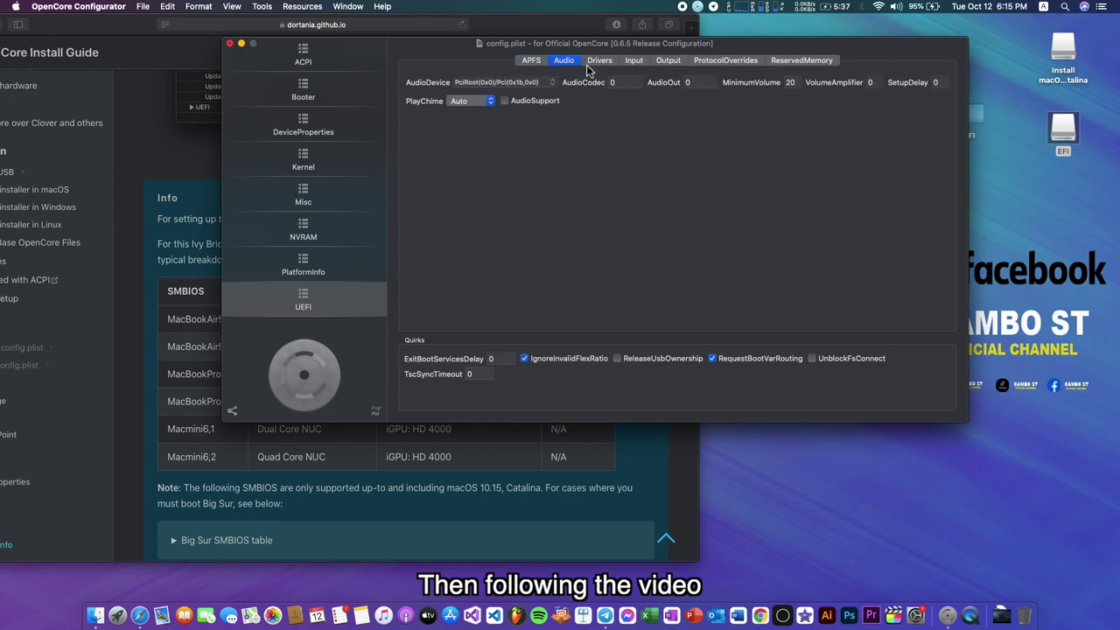
pyautogui.click(600, 62)
pyautogui.click(544, 91)
pyautogui.click(544, 79)
pyautogui.click(544, 91)
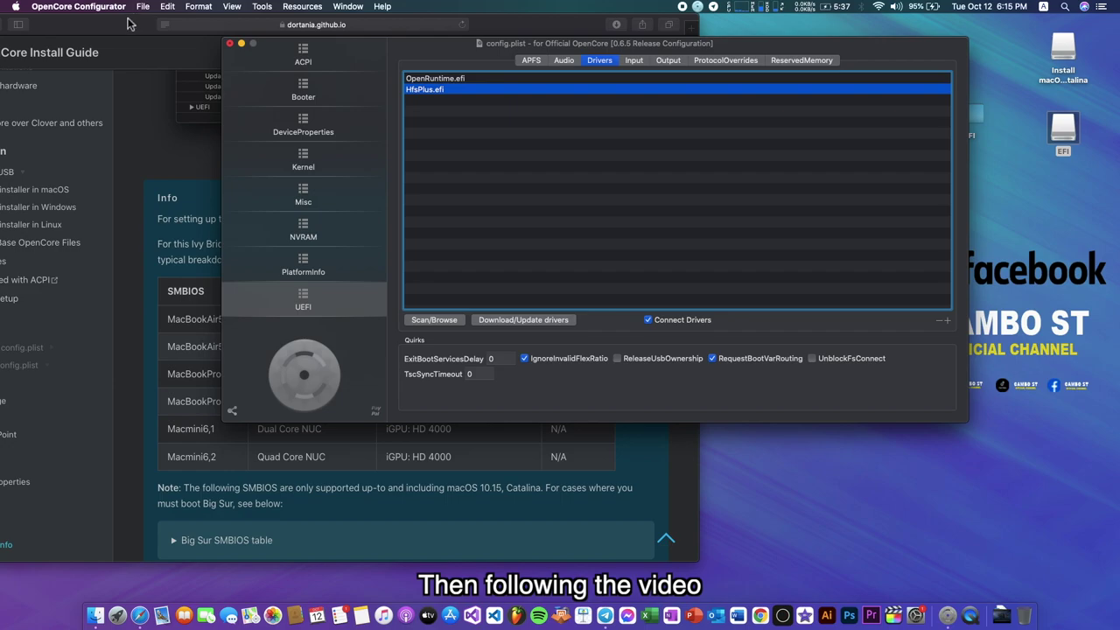
pyautogui.doubleClick(136, 21)
pyautogui.click(198, 32)
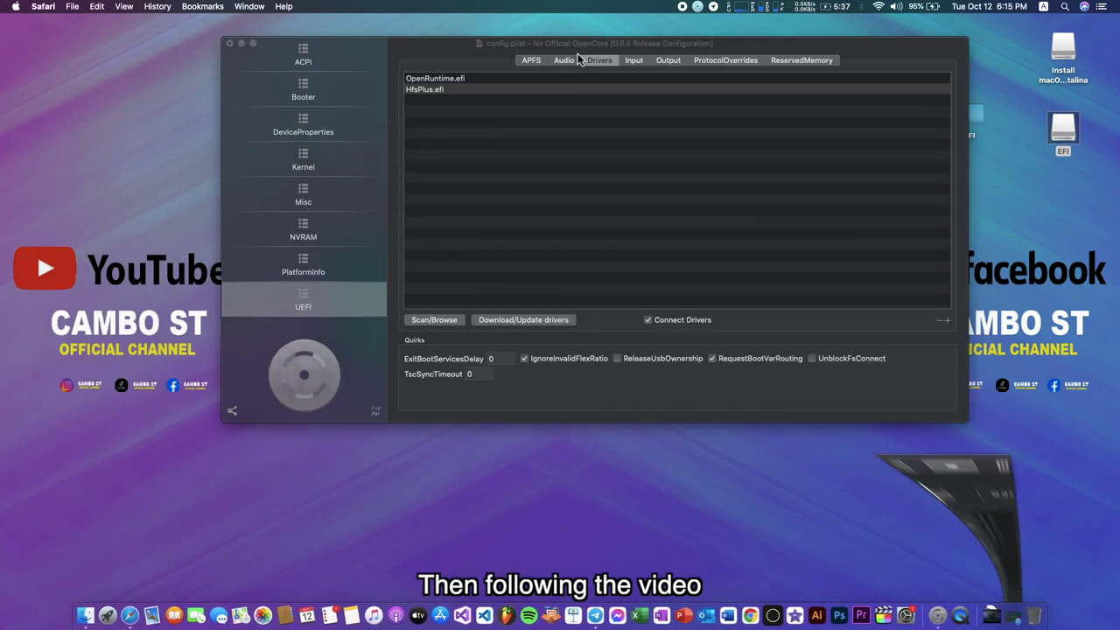
pyautogui.click(442, 70)
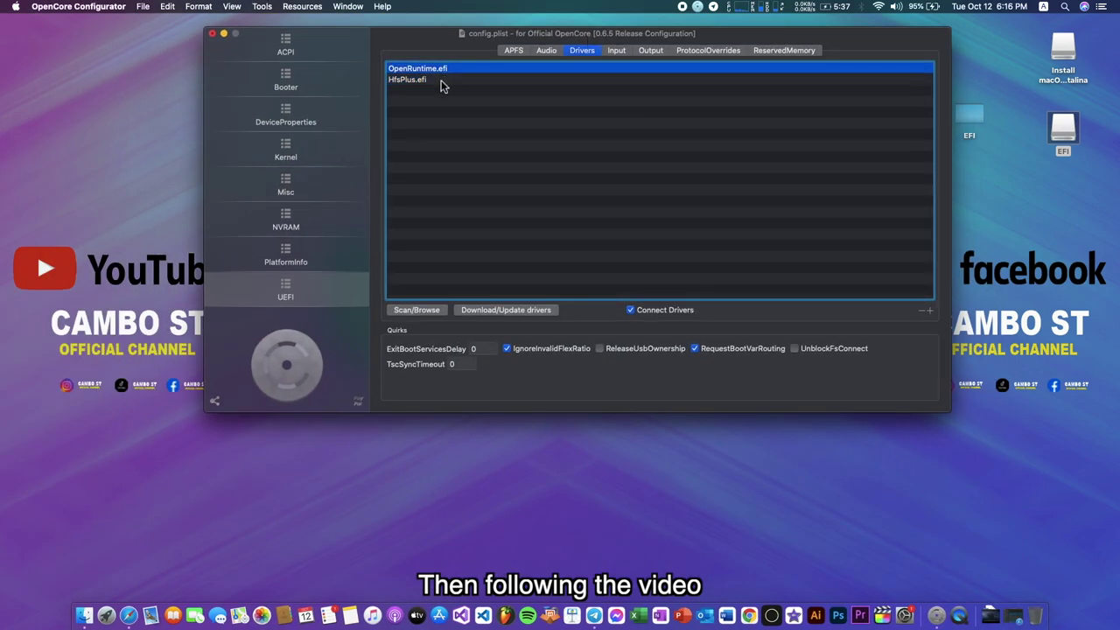
# Add HfsPlus.efi and OpenRuntime.efi from EFI/OC/Drivers to the UEFI Drivers list.
pyautogui.click(426, 310)
pyautogui.scroll(-5, 382, 214)
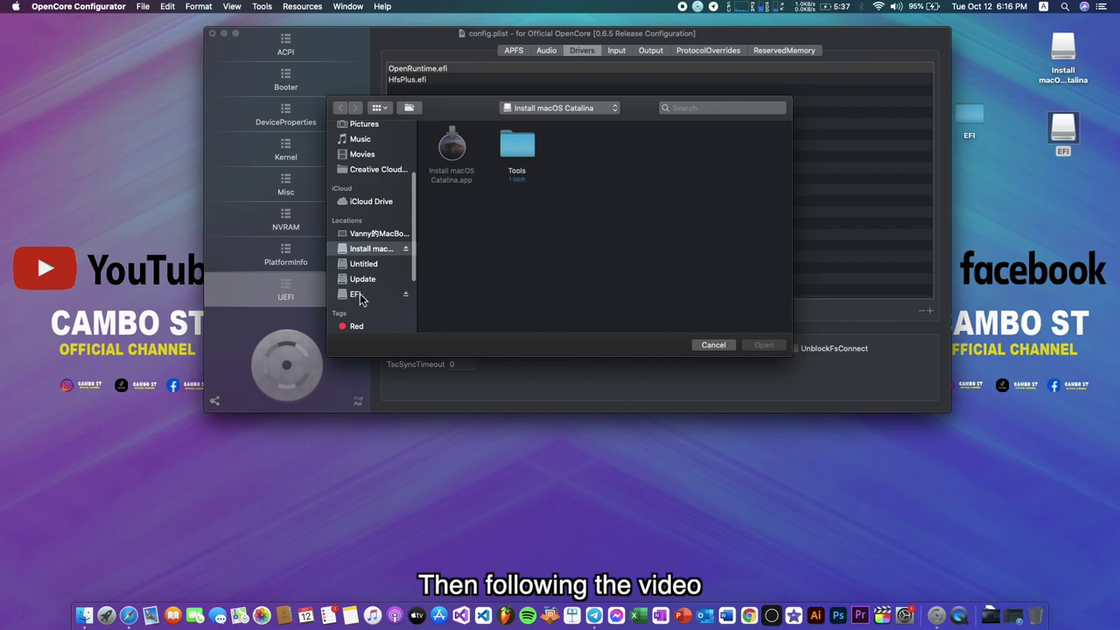
pyautogui.click(358, 296)
pyautogui.click(461, 153)
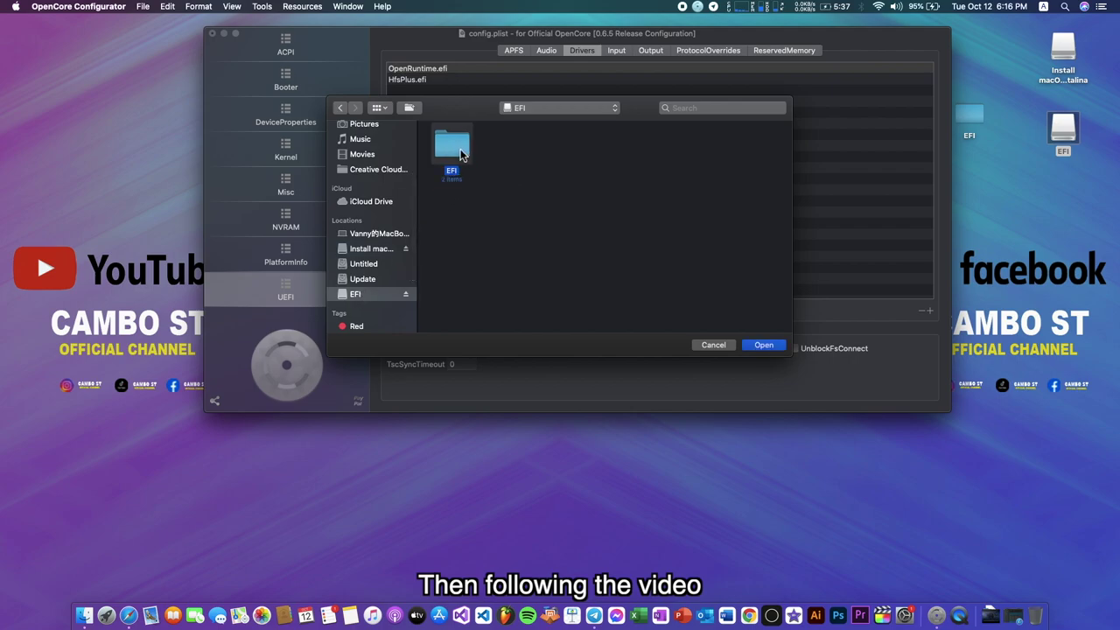
pyautogui.doubleClick(461, 153)
pyautogui.doubleClick(515, 149)
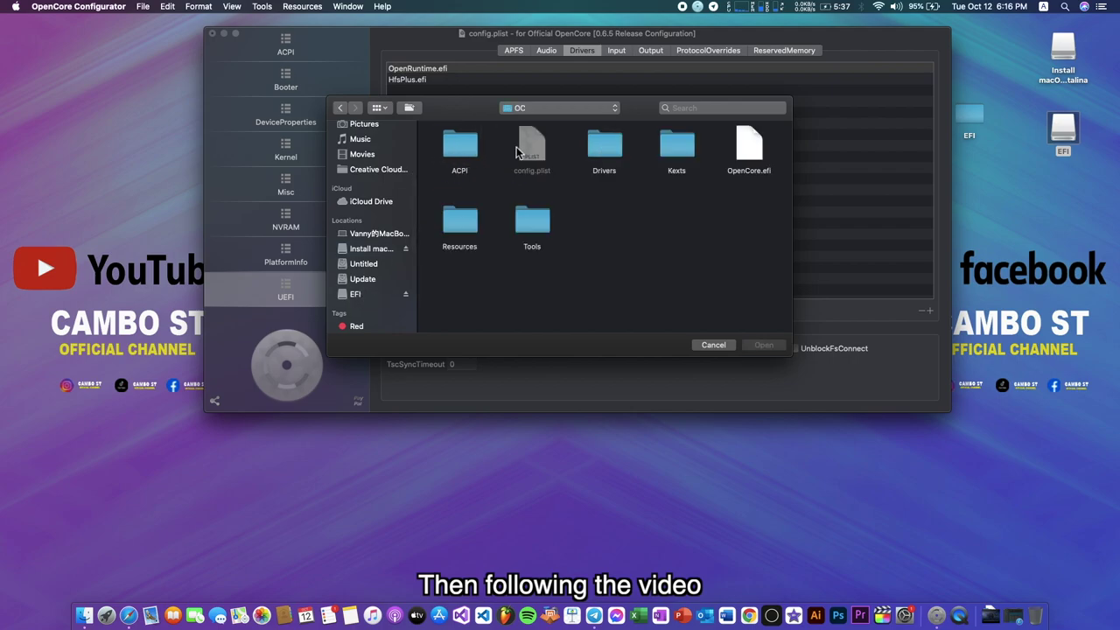
pyautogui.doubleClick(610, 147)
pyautogui.moveTo(618, 203); pyautogui.dragTo(450, 155)
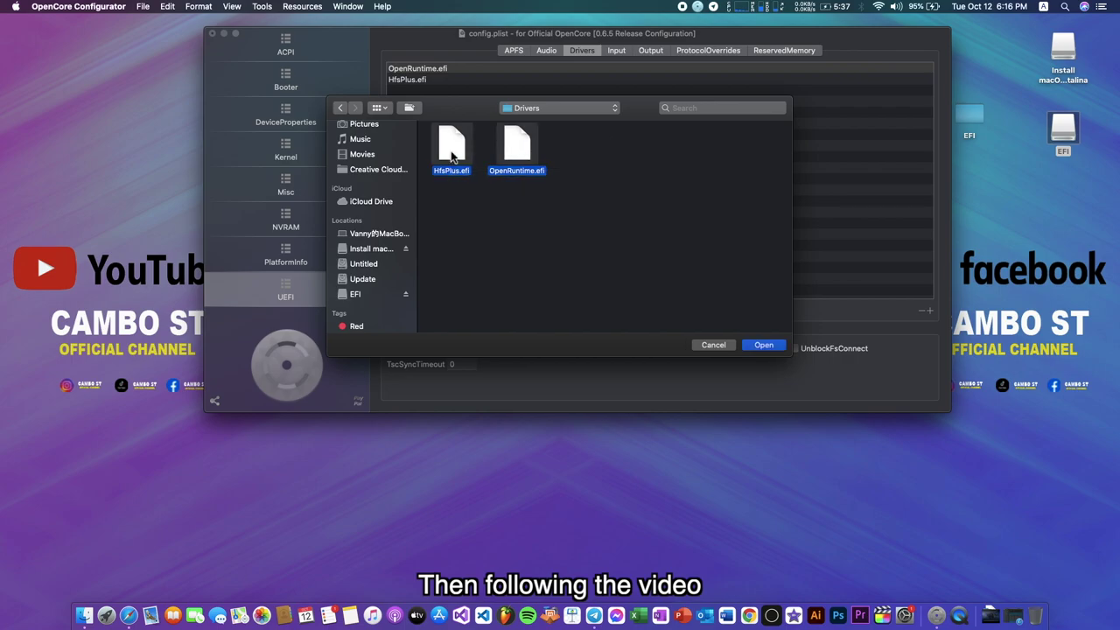
pyautogui.click(746, 344)
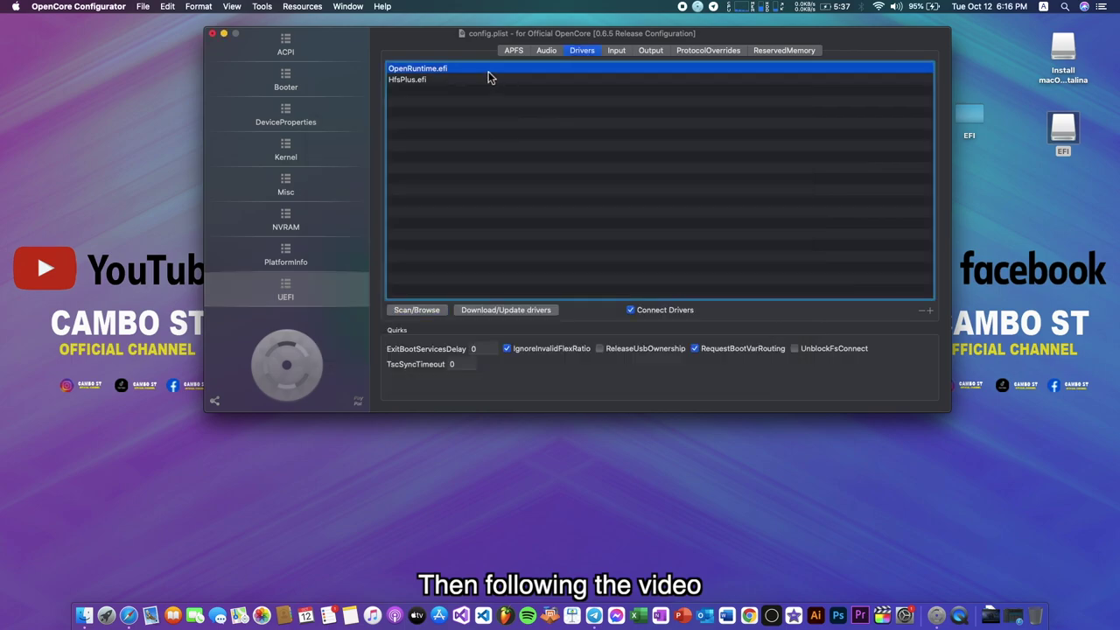
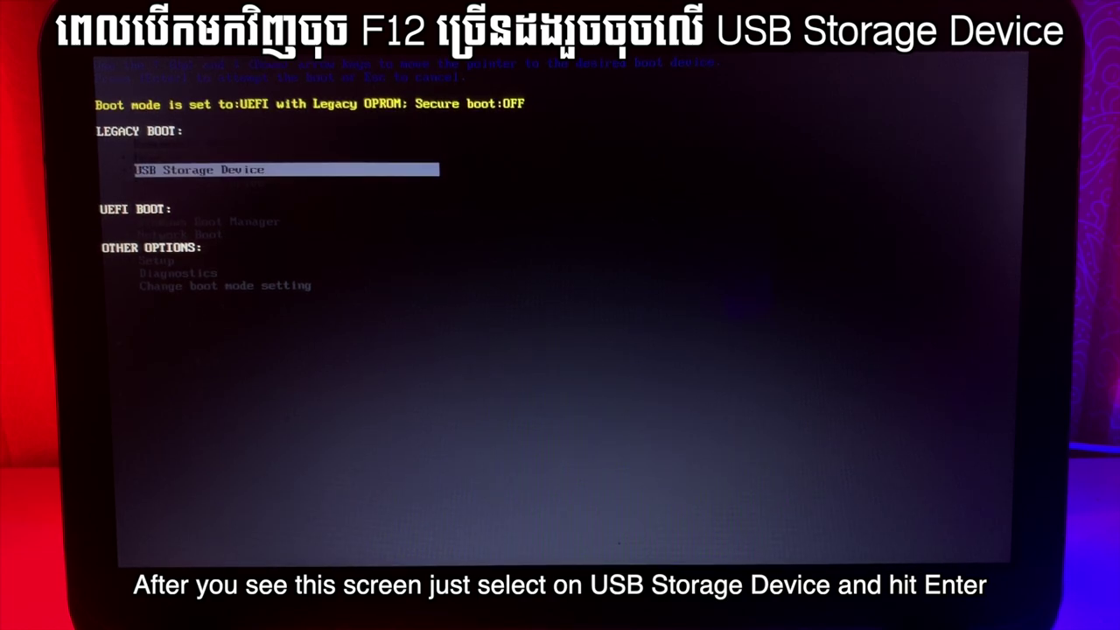
# Boot from the USB drive and start 'Install macOS Catalina (external)' from the OpenCore menu.
pyautogui.press('Return')
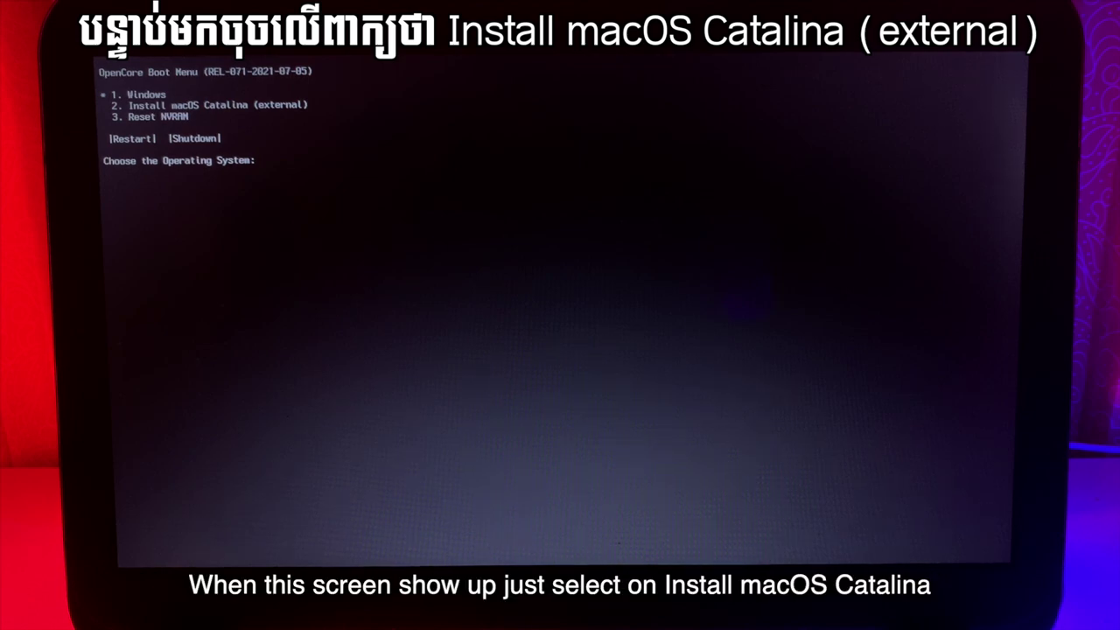
pyautogui.press('Down')
pyautogui.press('Return')
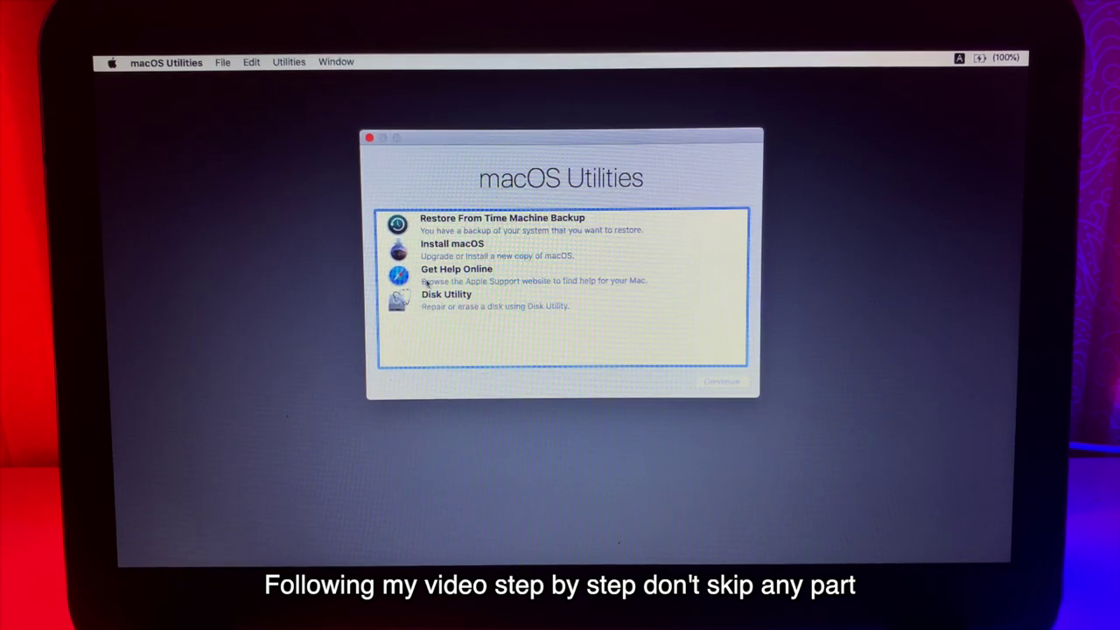
# Launch Disk Utility, show all devices in the sidebar, and select the internal MacOS volume.
pyautogui.click(453, 300)
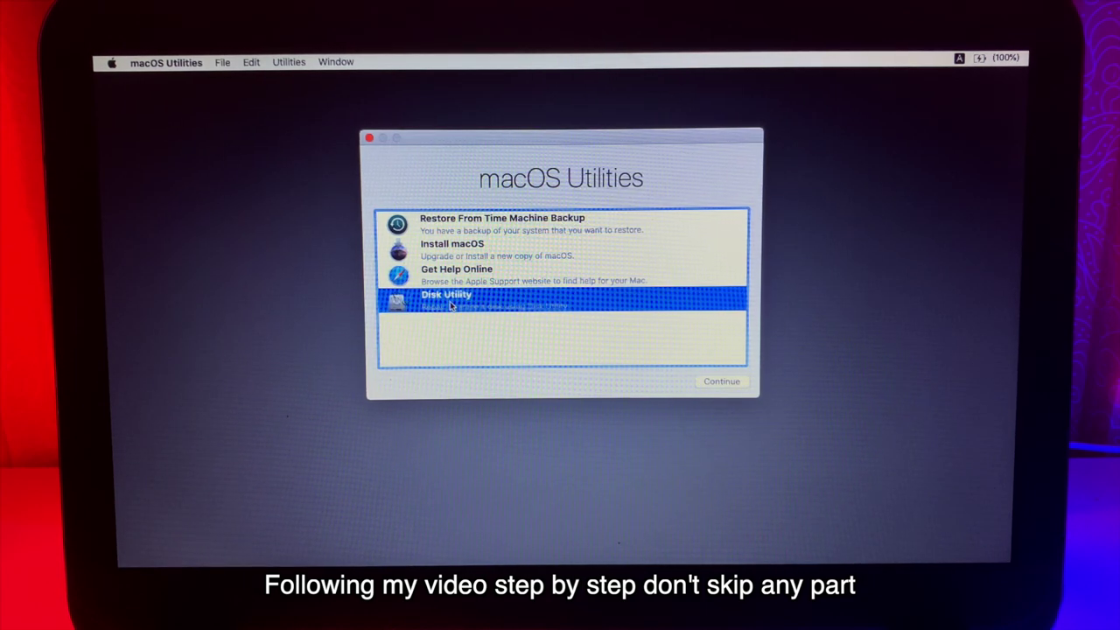
pyautogui.click(730, 384)
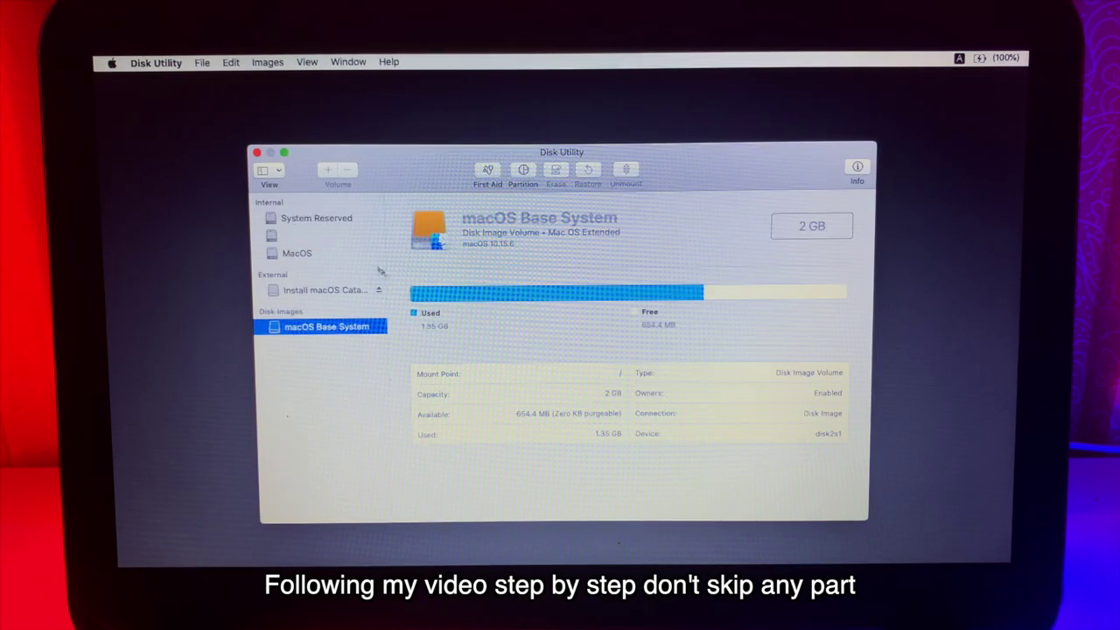
pyautogui.click(279, 172)
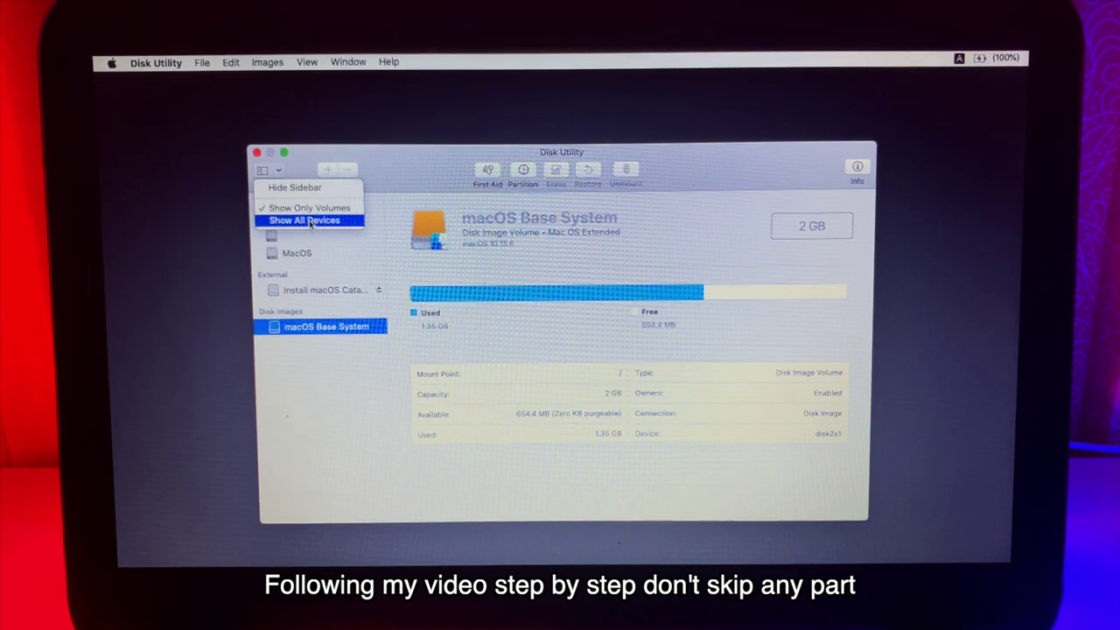
pyautogui.click(354, 224)
pyautogui.click(322, 271)
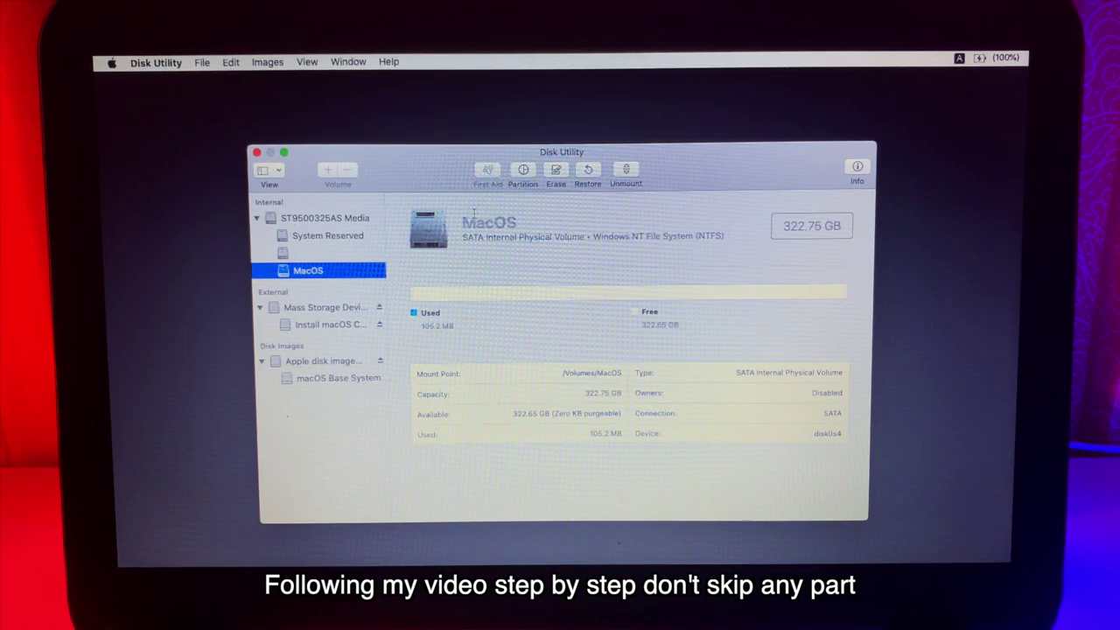
# Erase the MacOS volume as APFS, then quit Disk Utility.
pyautogui.click(559, 178)
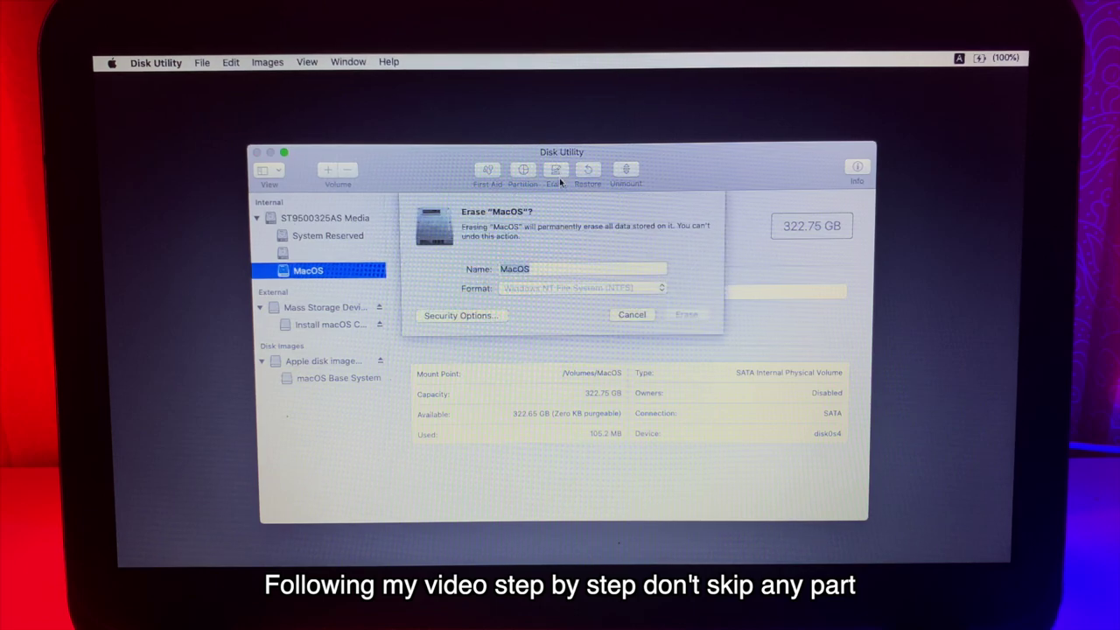
pyautogui.click(661, 287)
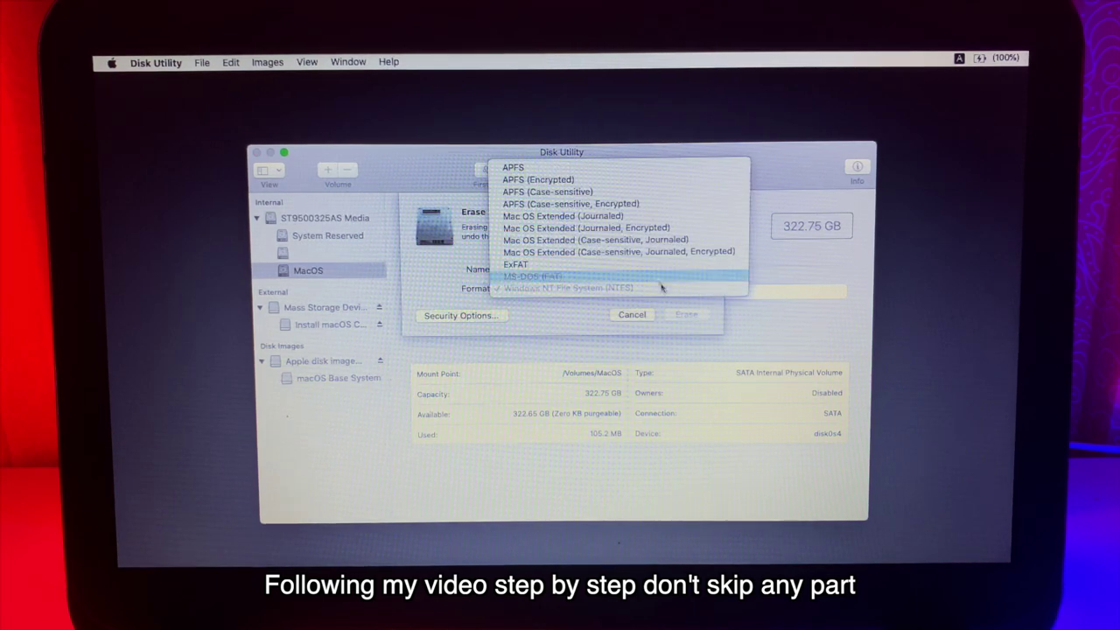
pyautogui.click(558, 168)
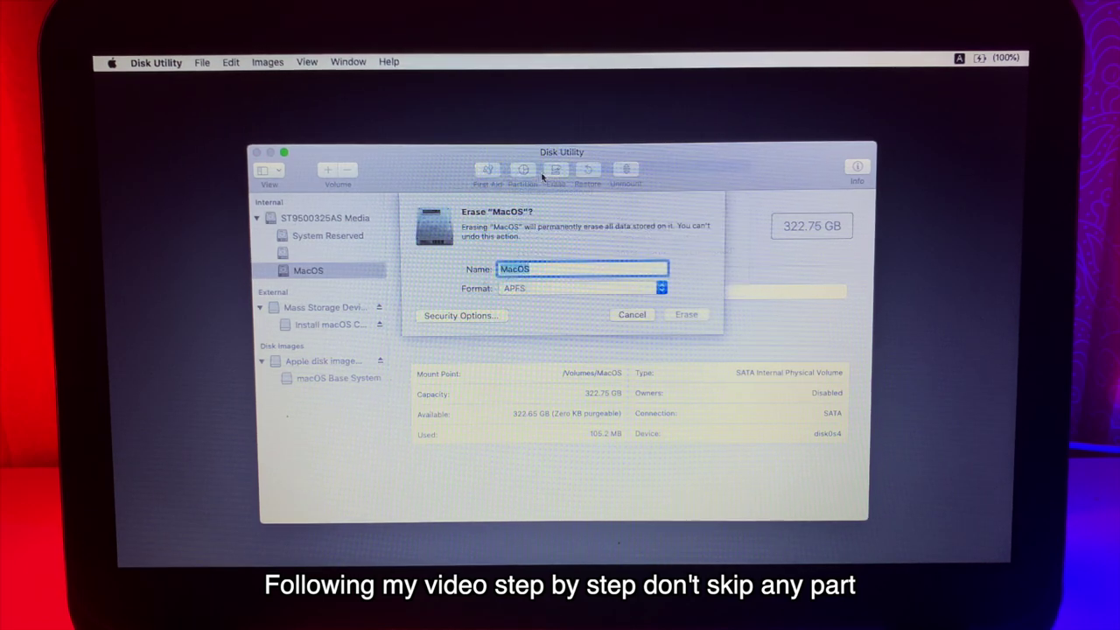
pyautogui.click(613, 287)
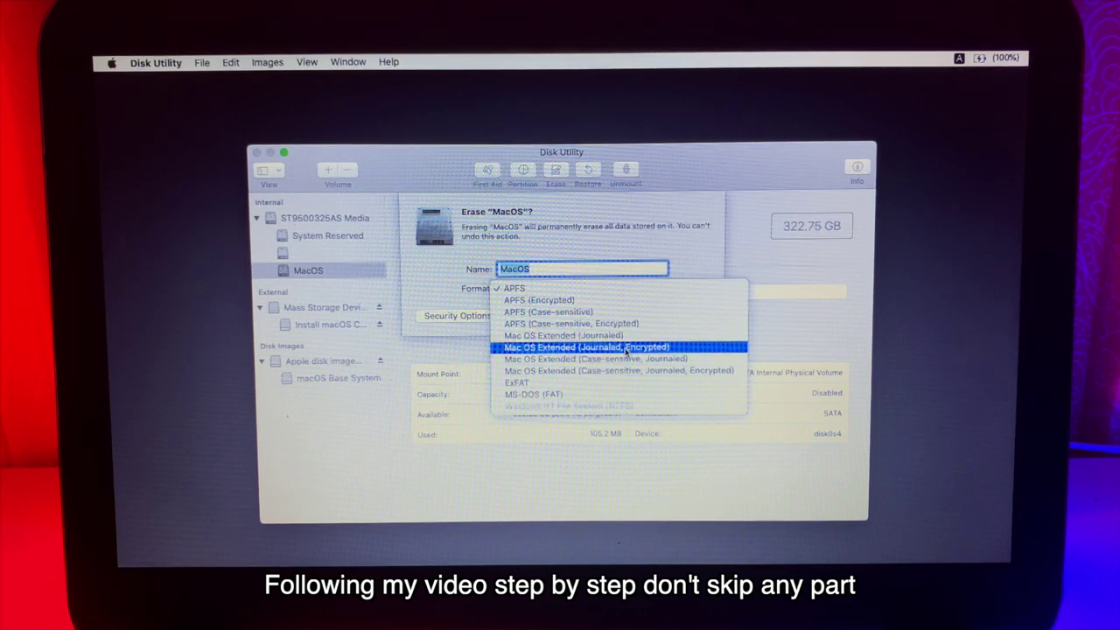
pyautogui.click(544, 289)
pyautogui.click(682, 313)
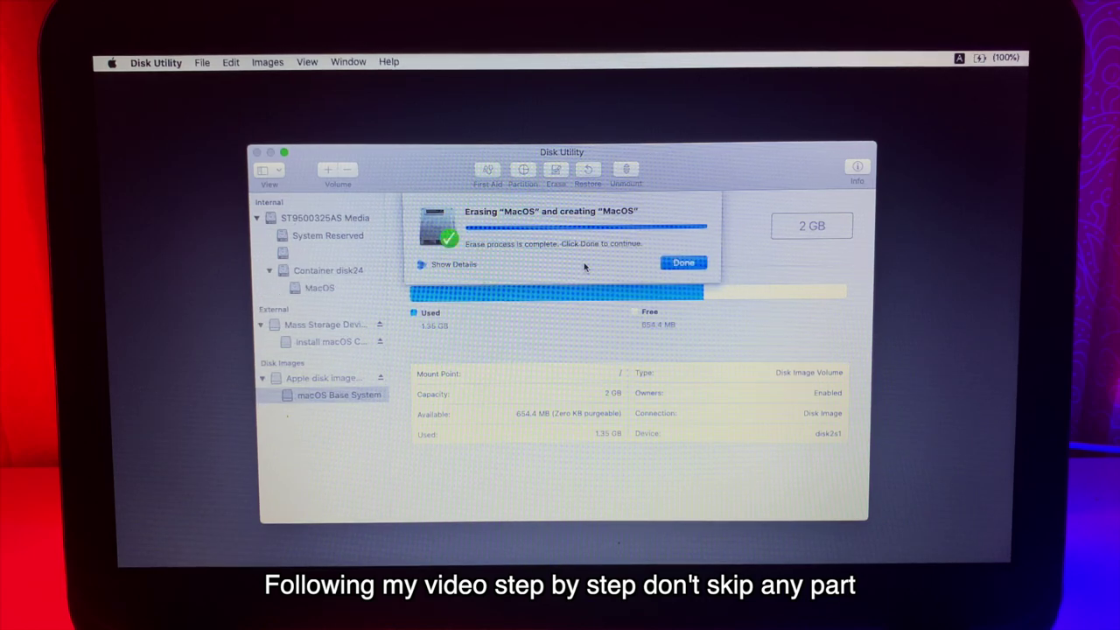
pyautogui.click(681, 264)
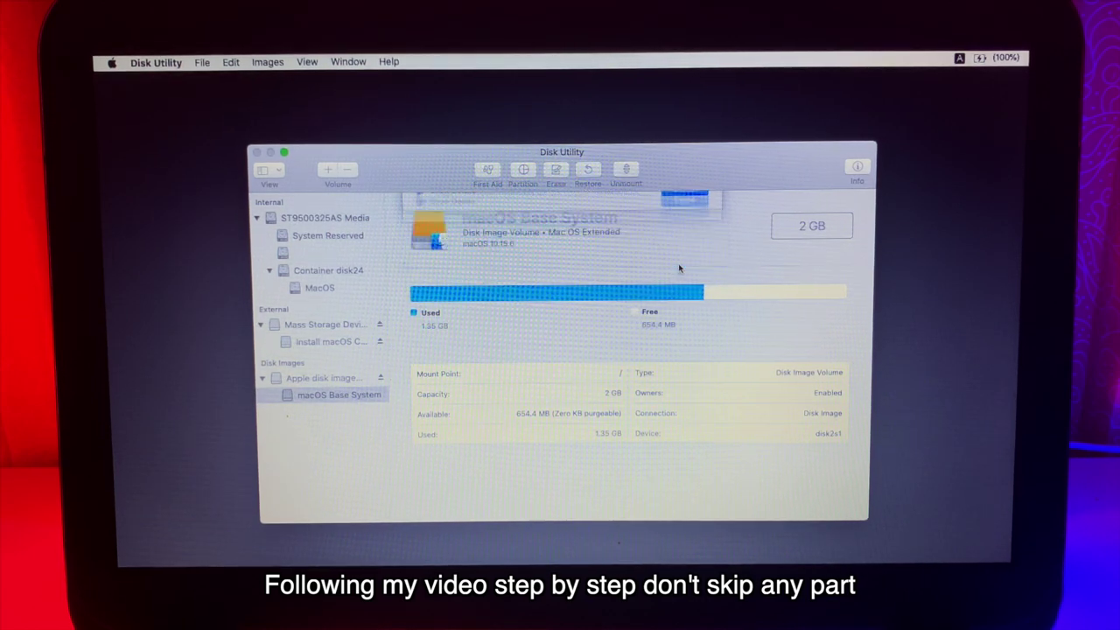
pyautogui.click(257, 153)
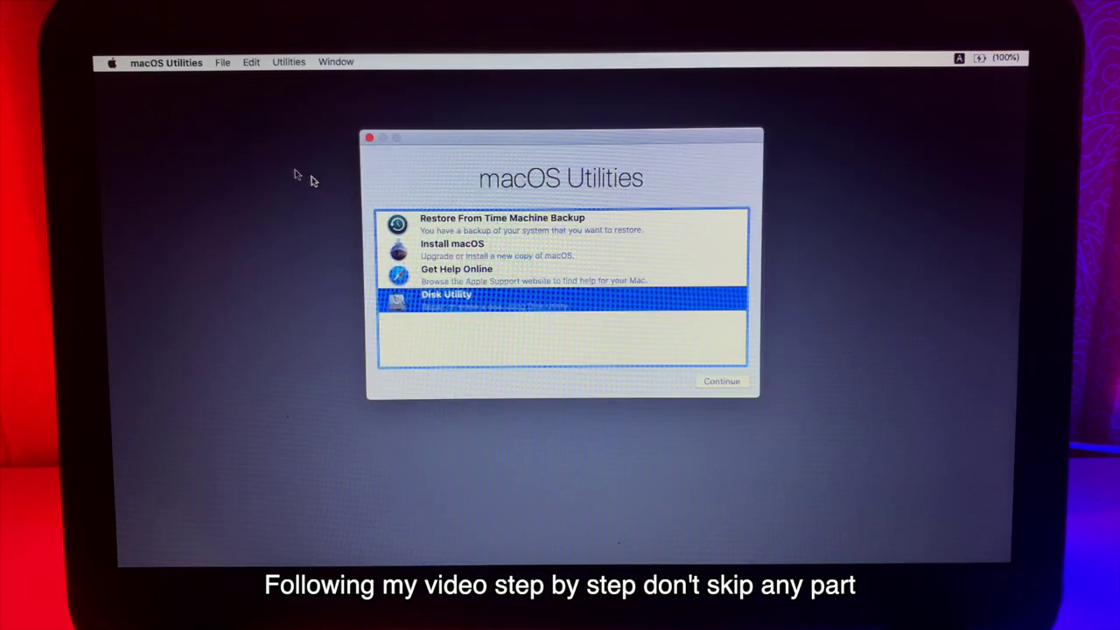
# Launch Install macOS, accept the license, and install Catalina onto the MacOS disk.
pyautogui.click(460, 249)
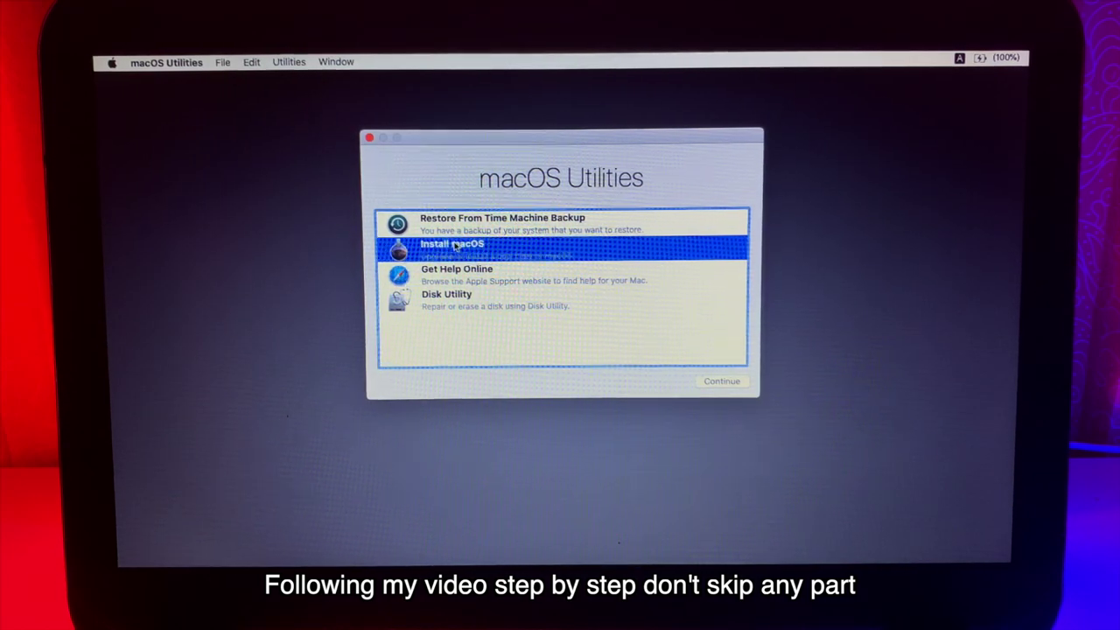
pyautogui.click(719, 382)
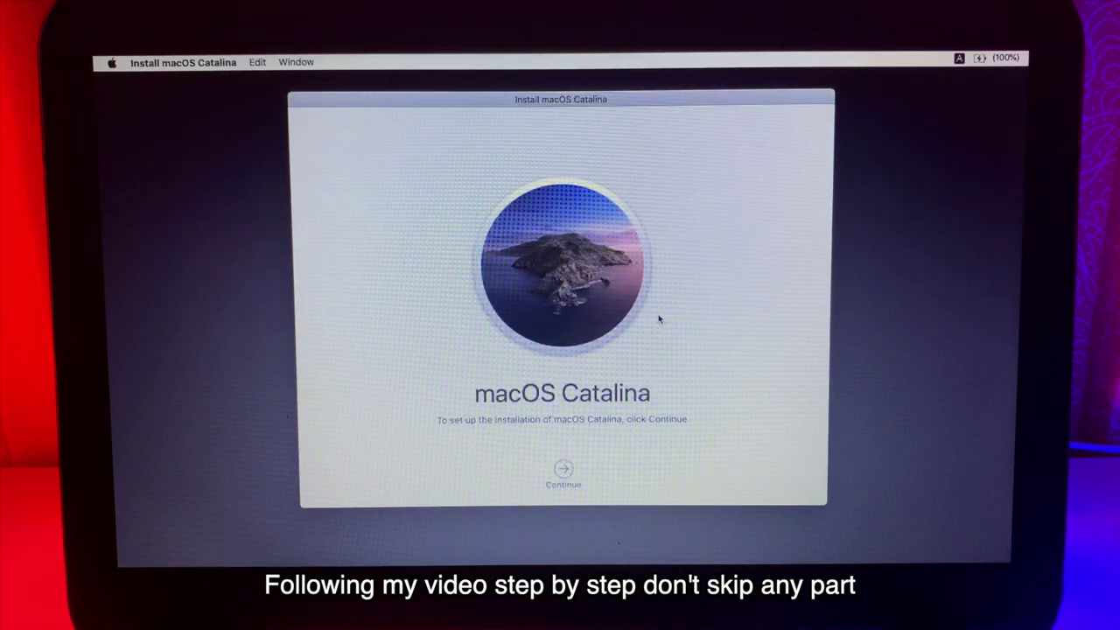
pyautogui.click(564, 471)
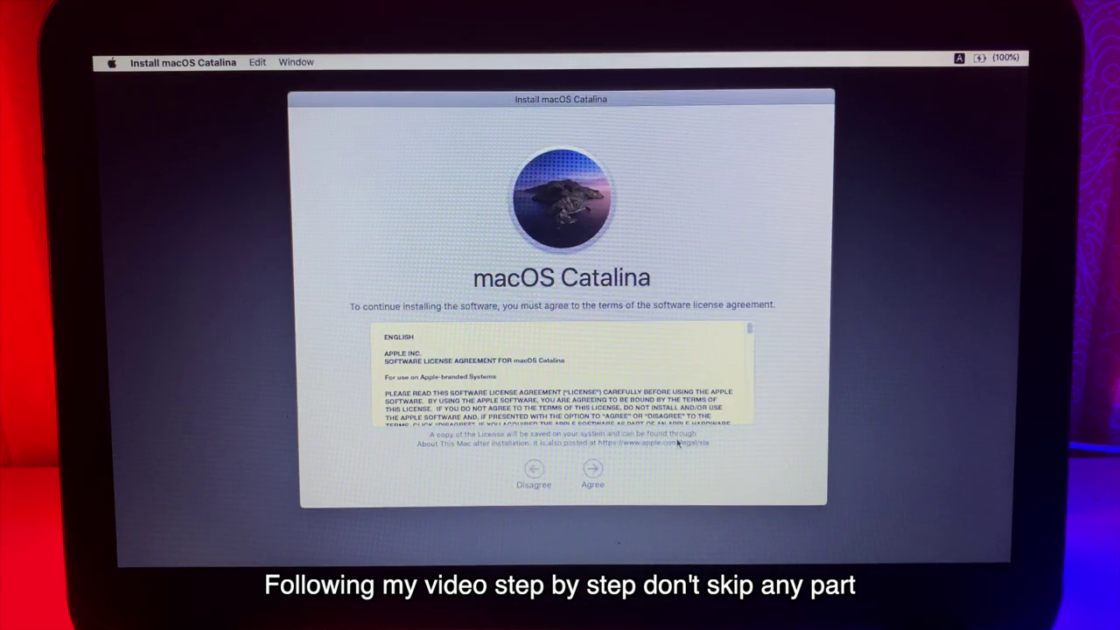
pyautogui.click(596, 473)
pyautogui.click(663, 176)
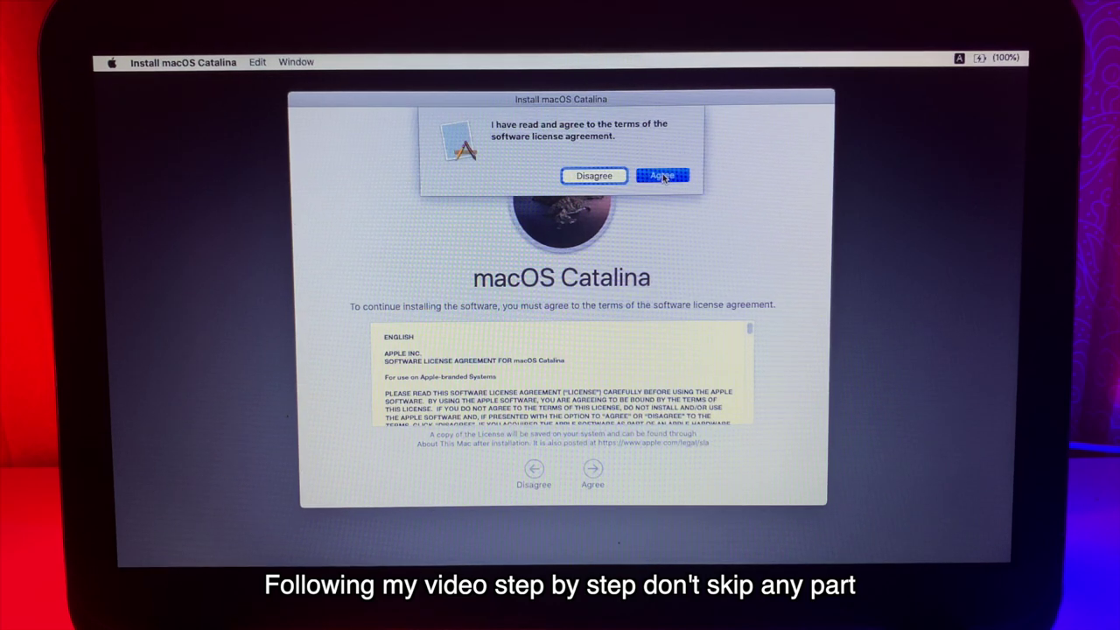
pyautogui.click(409, 396)
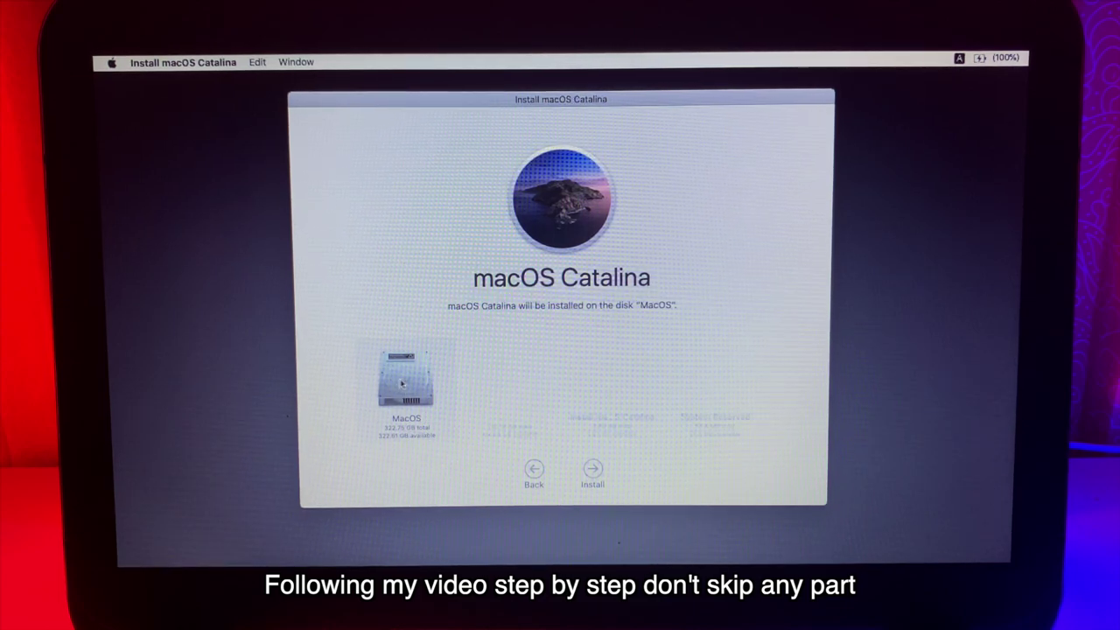
pyautogui.click(593, 471)
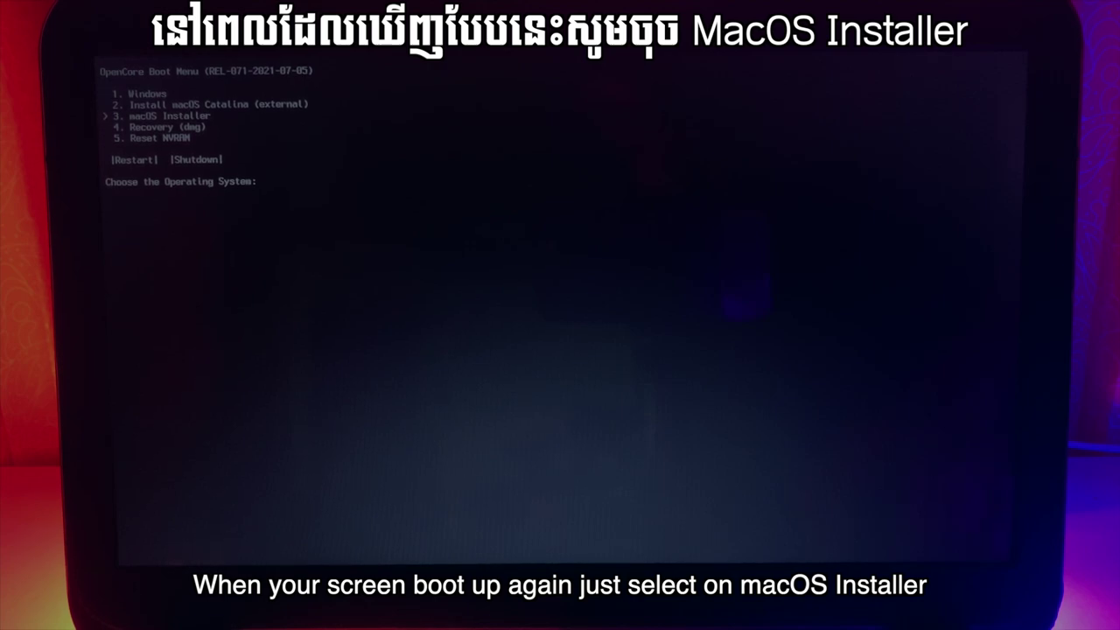
# Boot the '3. macOS Installer' entry from the OpenCore menu to continue installation.
pyautogui.press('Return')
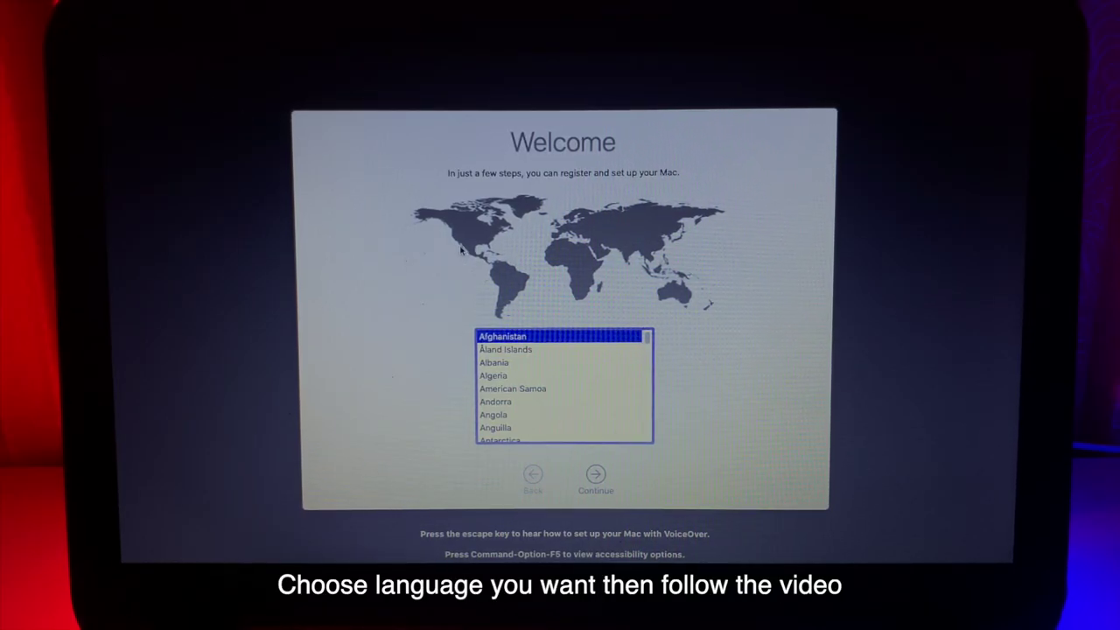
# Choose Cambodia as the country and accept the suggested languages and input sources.
pyautogui.scroll(-3, 525, 390)
pyautogui.scroll(-7, 525, 394)
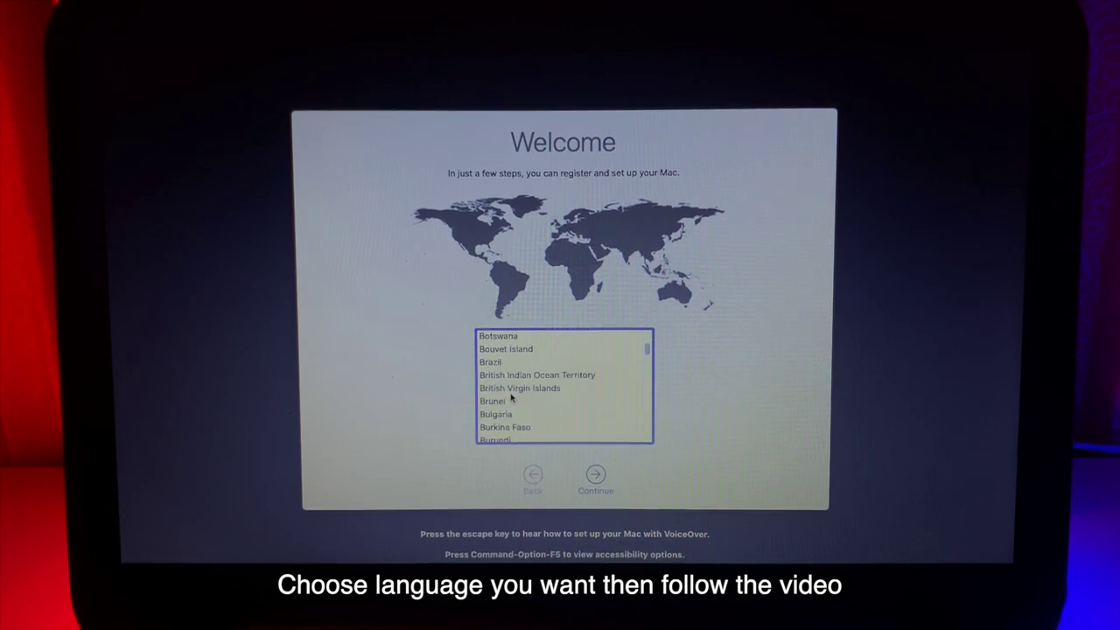
pyautogui.scroll(-1, 520, 408)
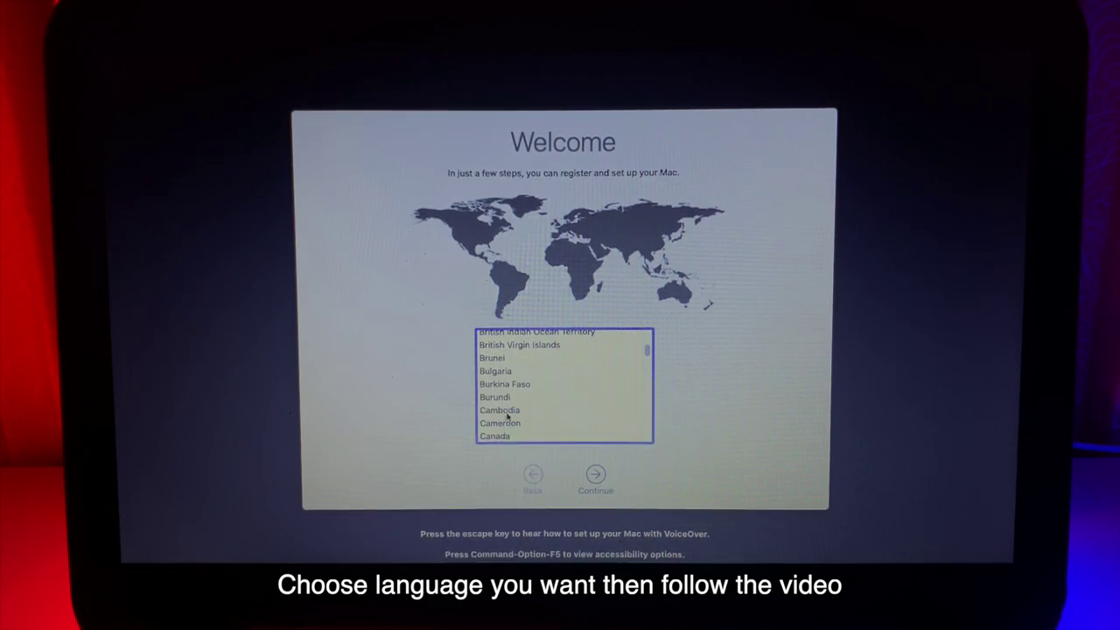
pyautogui.click(508, 414)
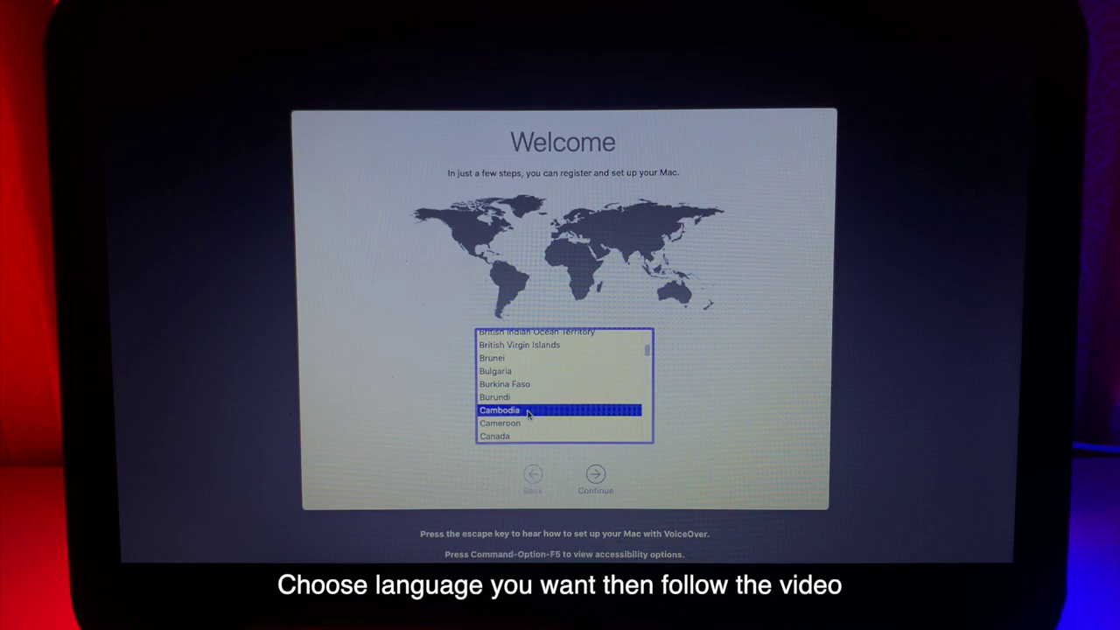
pyautogui.click(603, 475)
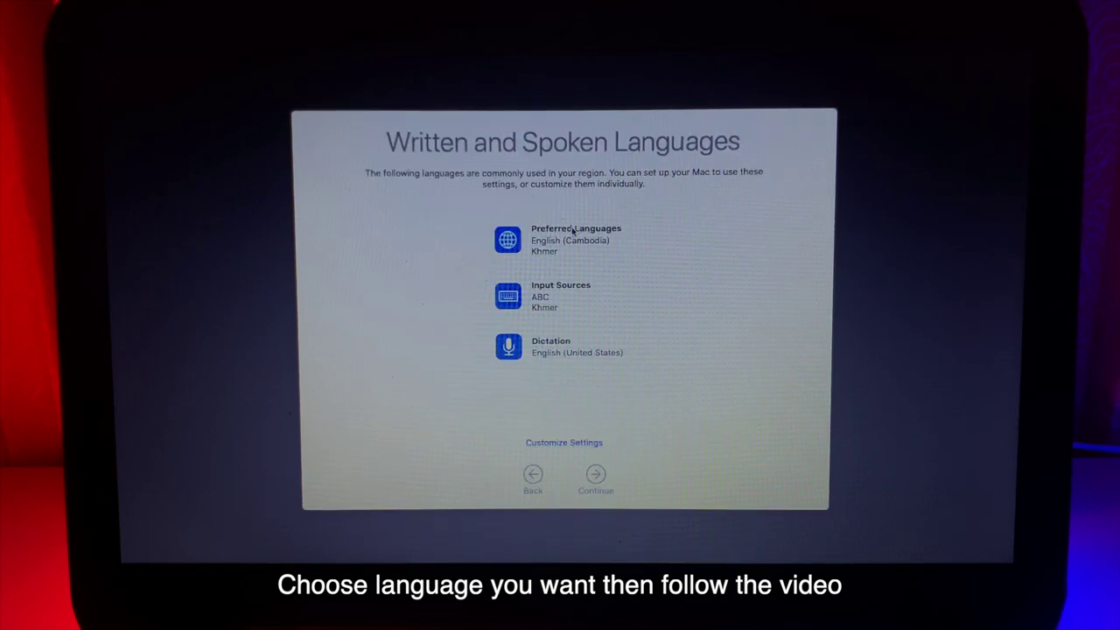
pyautogui.click(598, 480)
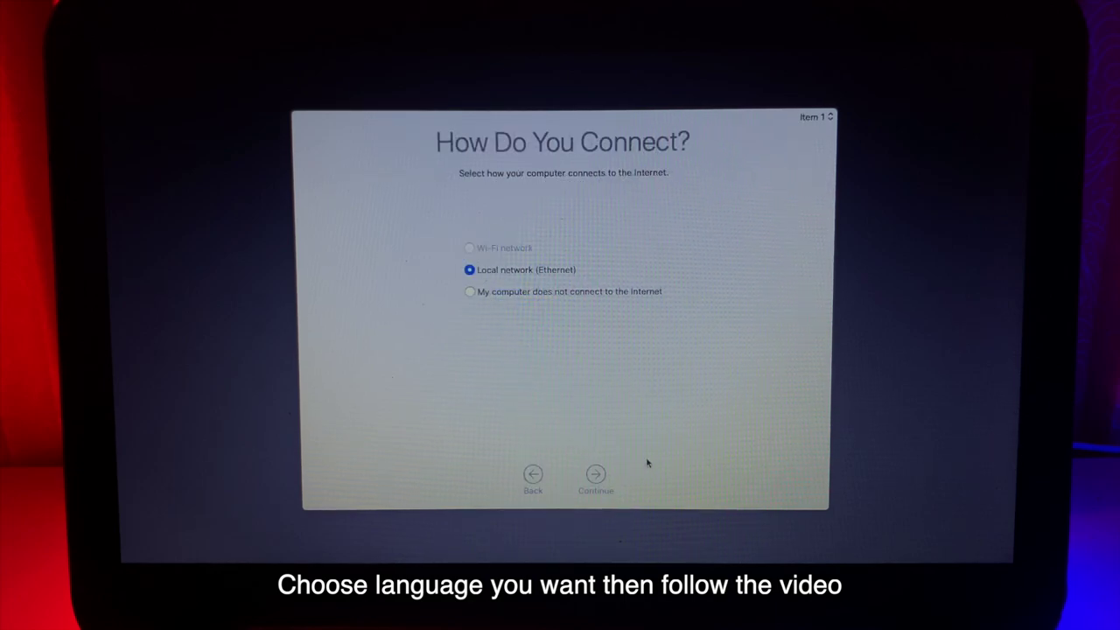
# Continue setup without an Internet connection, past Data & Privacy, skipping data transfer.
pyautogui.click(472, 293)
pyautogui.click(596, 477)
pyautogui.click(667, 181)
pyautogui.click(599, 483)
pyautogui.click(662, 180)
pyautogui.click(597, 475)
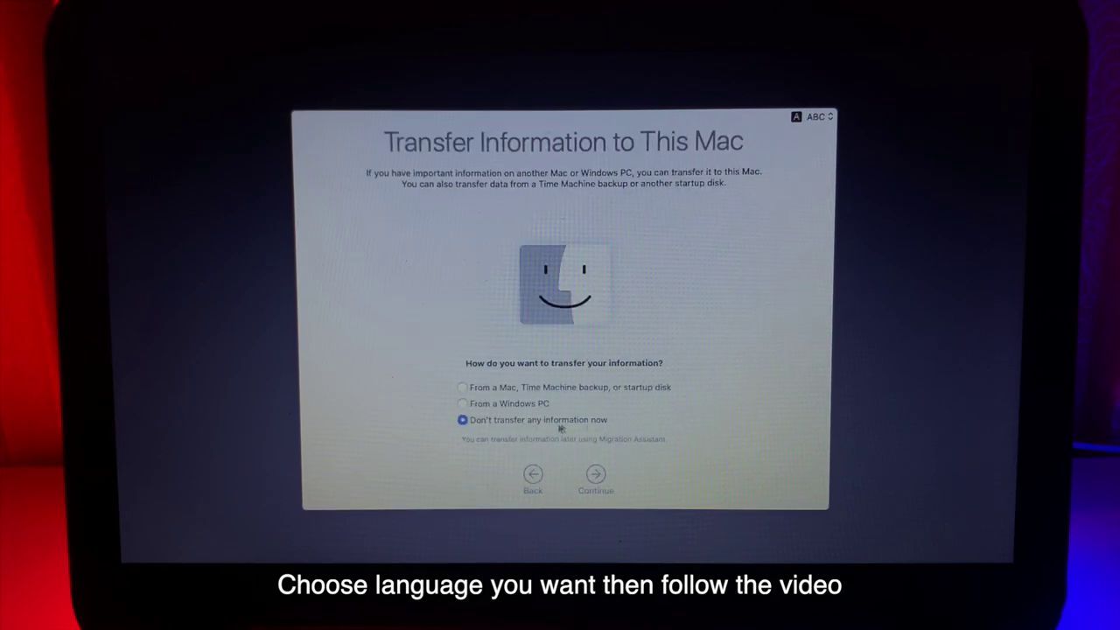
pyautogui.click(596, 477)
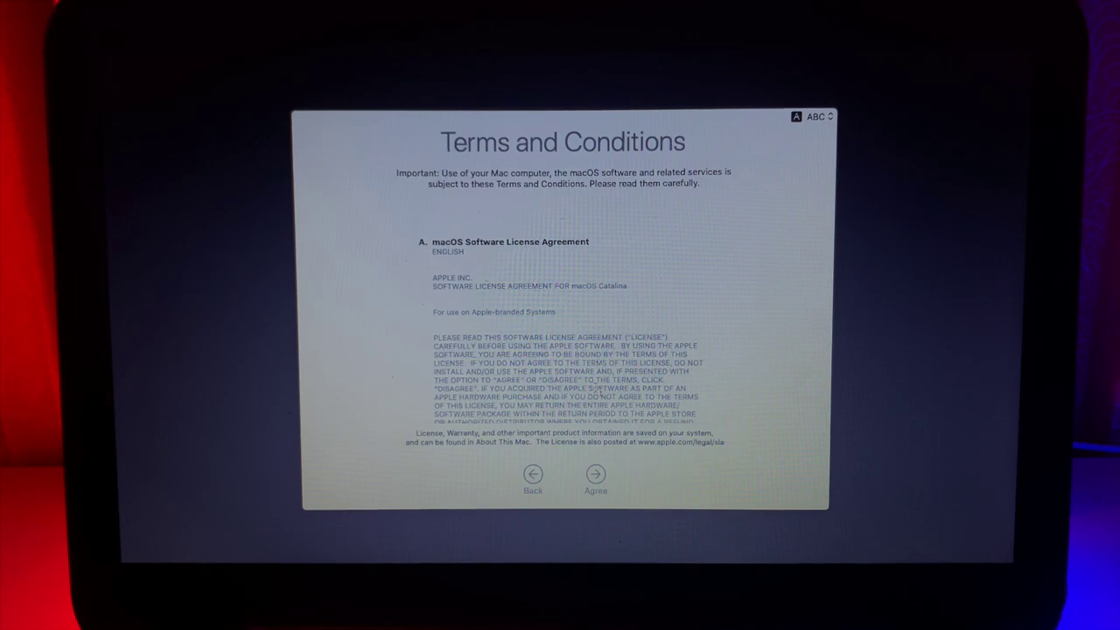
# Agree to the terms and enter the account's full name, account name and password.
pyautogui.click(595, 477)
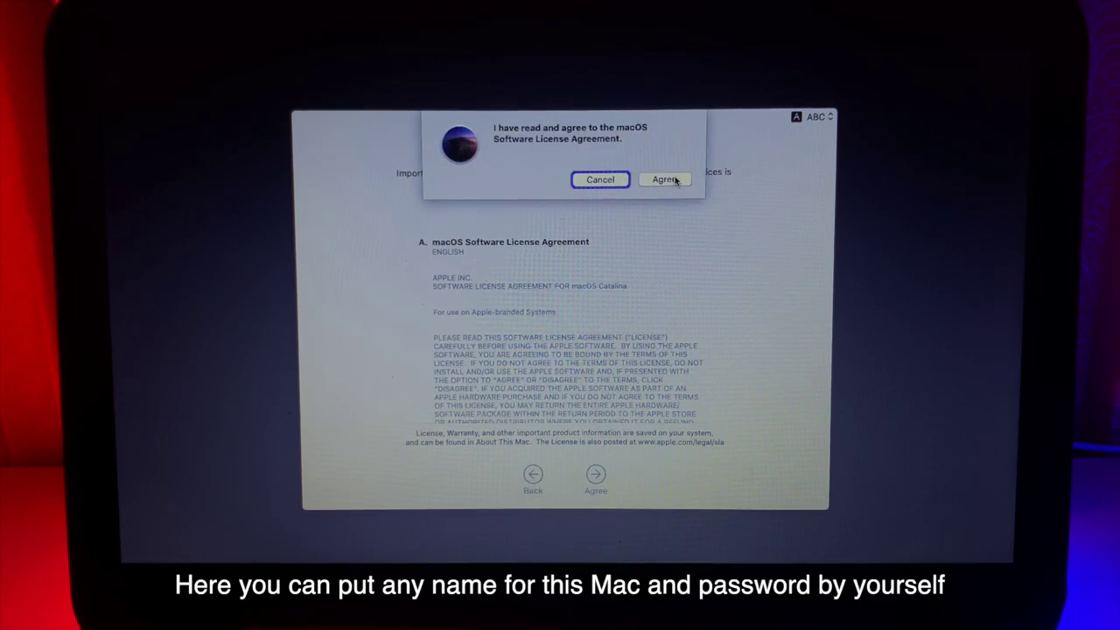
pyautogui.click(664, 179)
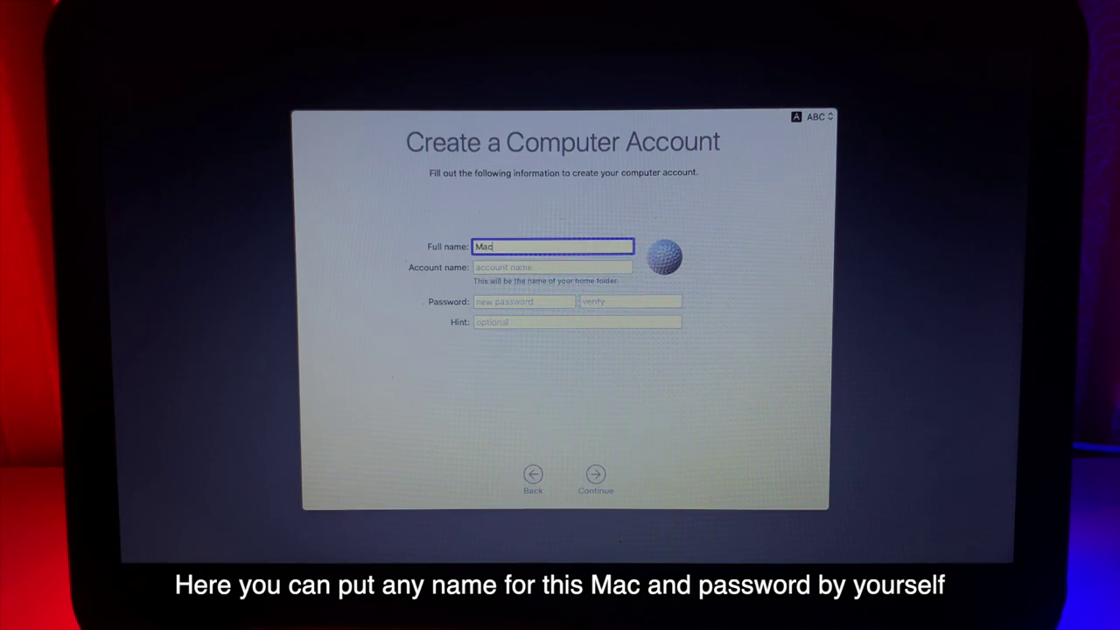
pyautogui.write('MacOOS')
pyautogui.click(579, 269)
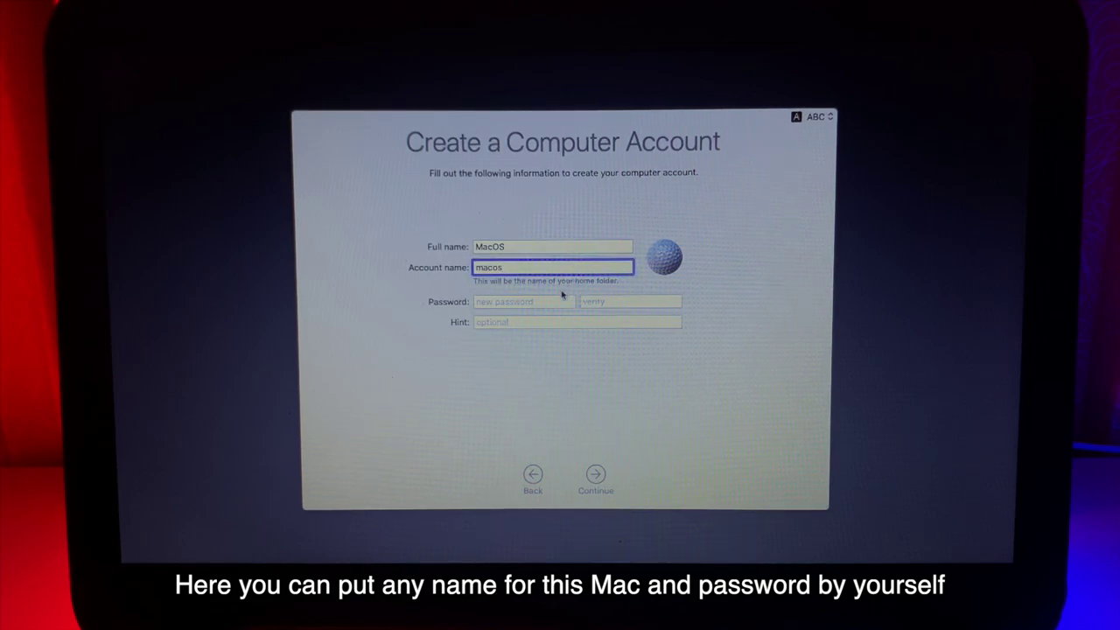
pyautogui.click(556, 300)
pyautogui.write('•')
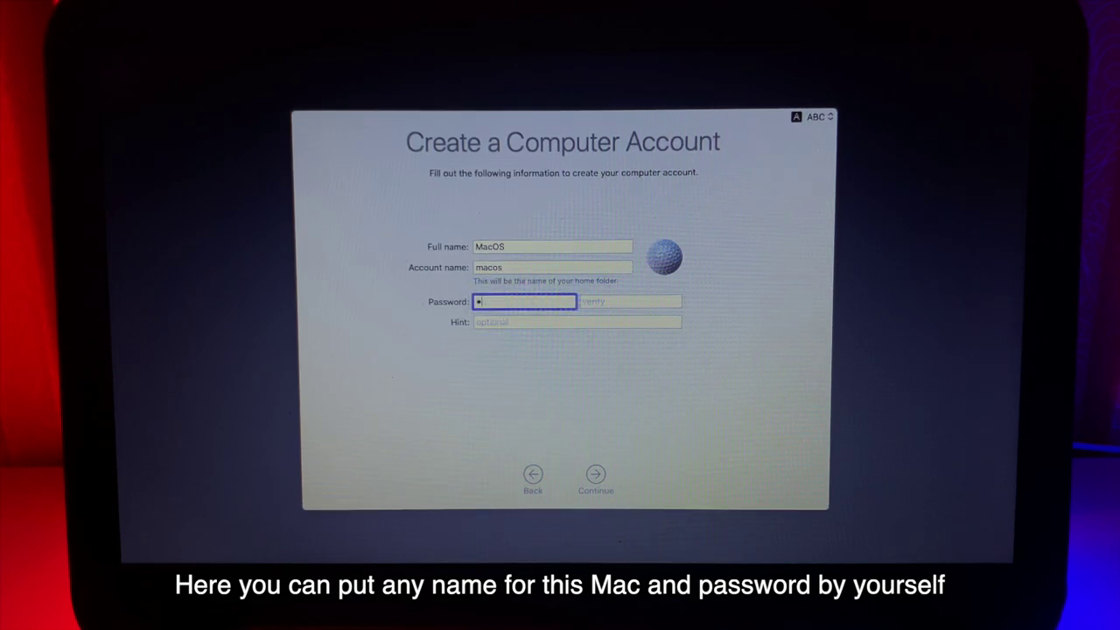
pyautogui.write('•••')
pyautogui.press('Tab')
pyautogui.write('•')
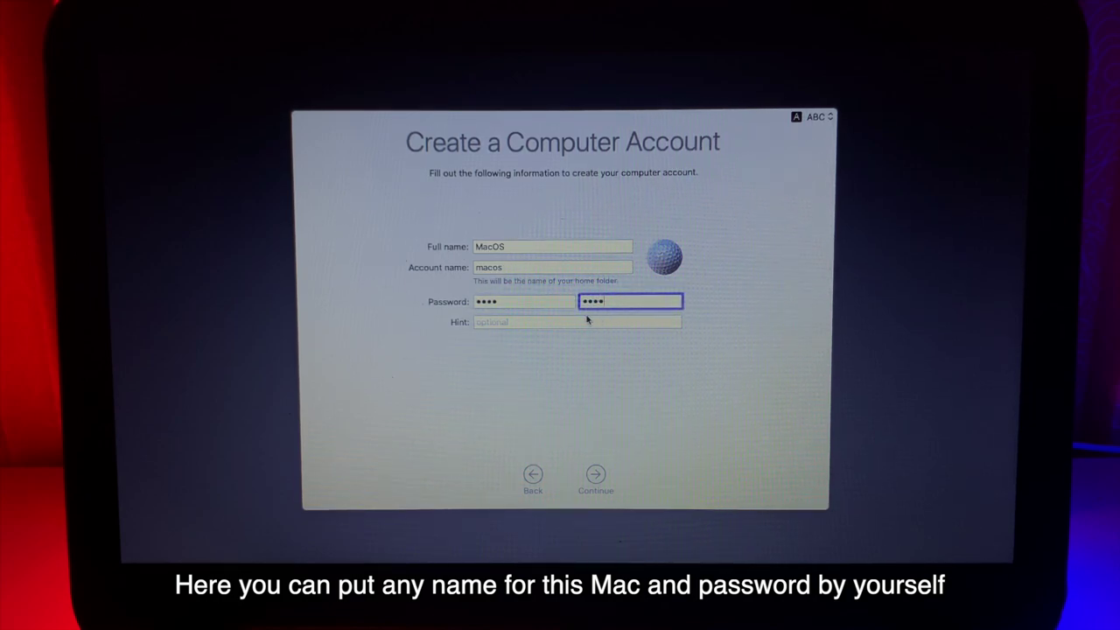
# Set the orange poppy from Defaults as the account picture and create the account.
pyautogui.moveTo(666, 270)
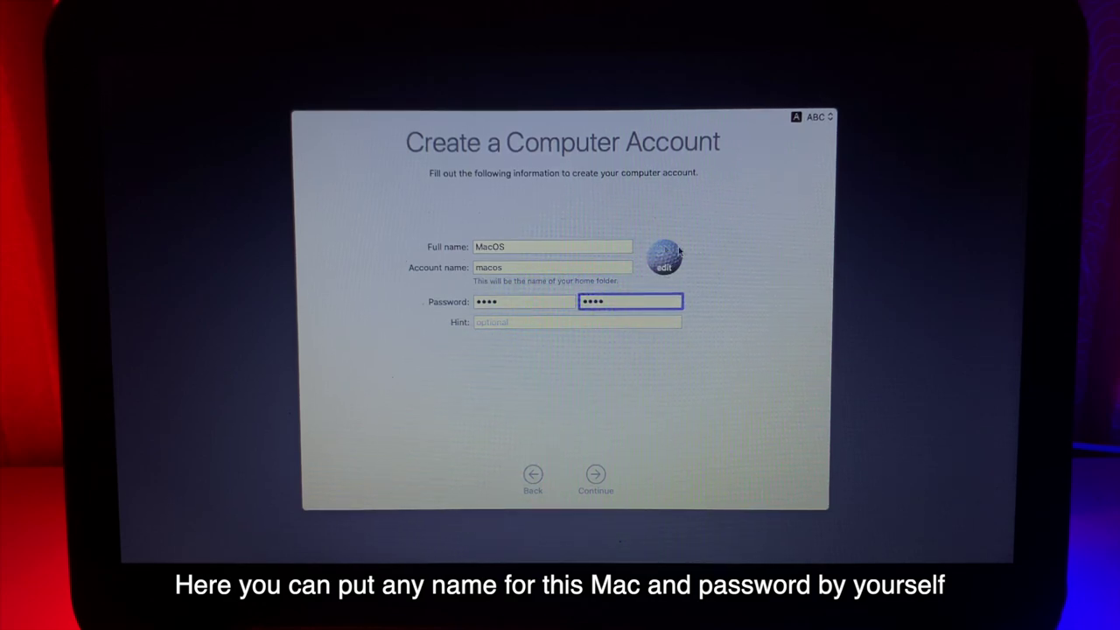
pyautogui.click(670, 267)
pyautogui.click(567, 310)
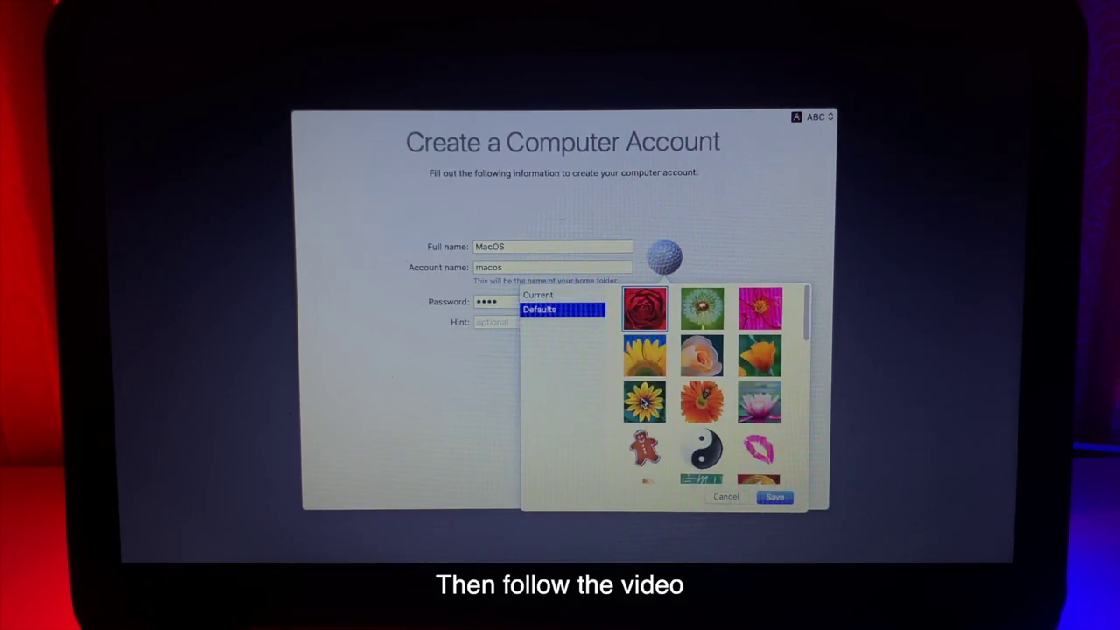
pyautogui.click(742, 371)
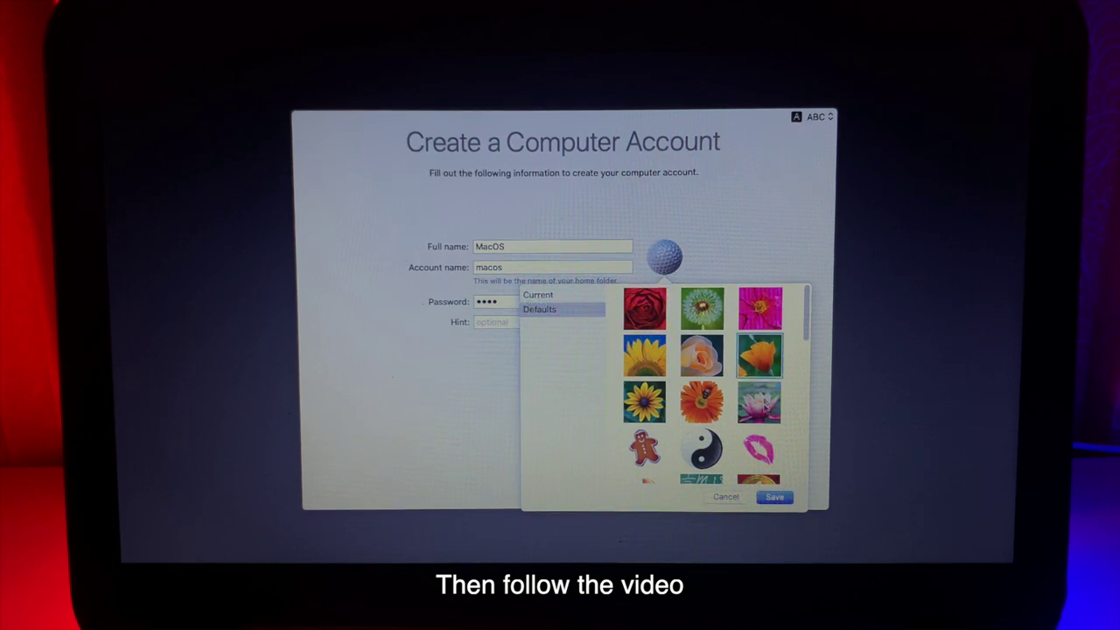
pyautogui.click(776, 496)
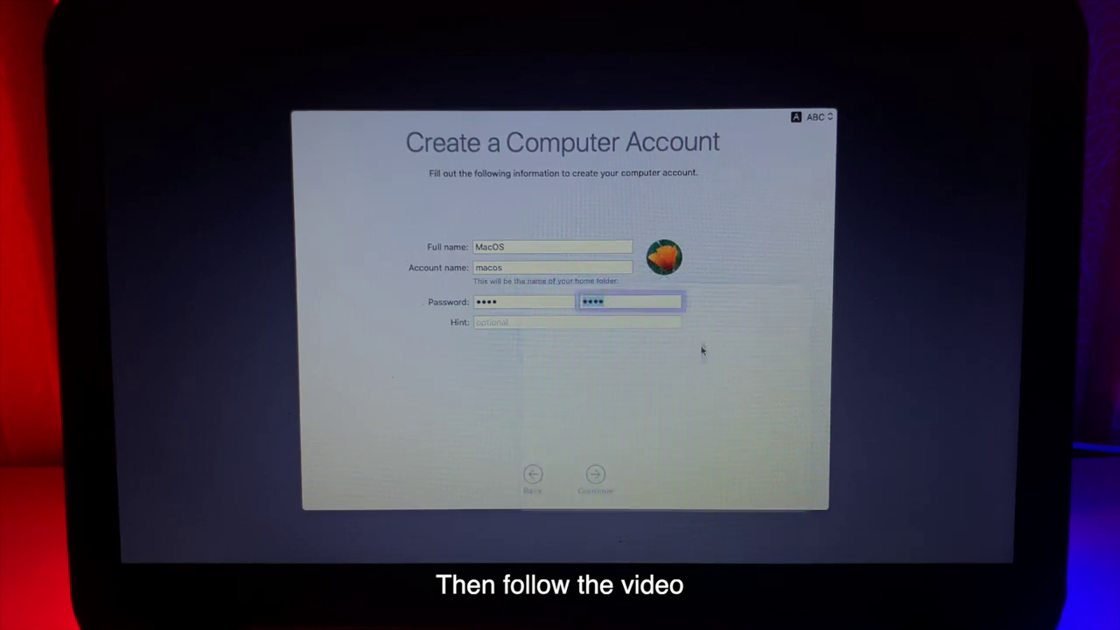
pyautogui.click(595, 474)
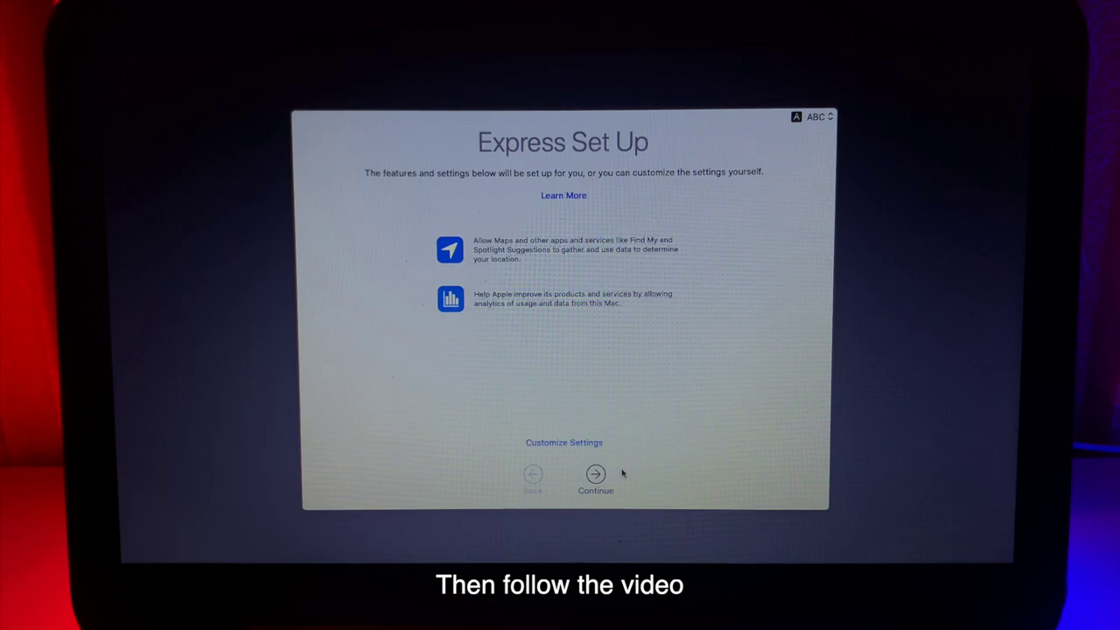
# Accept Express Set Up, defer Screen Time, and leave Ask Siri disabled.
pyautogui.click(622, 474)
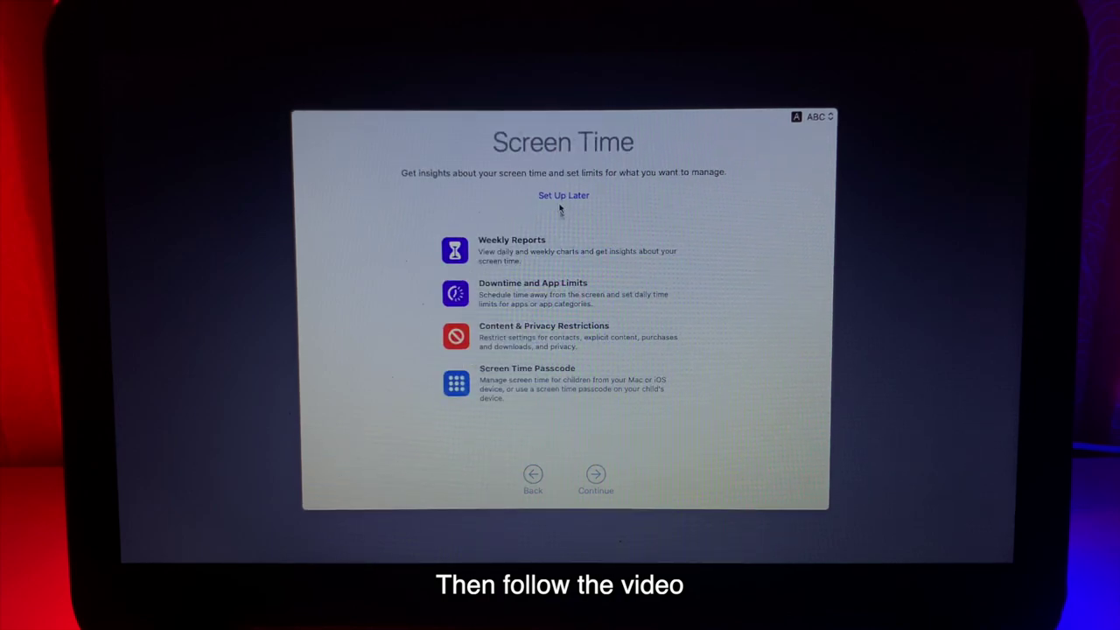
pyautogui.click(580, 199)
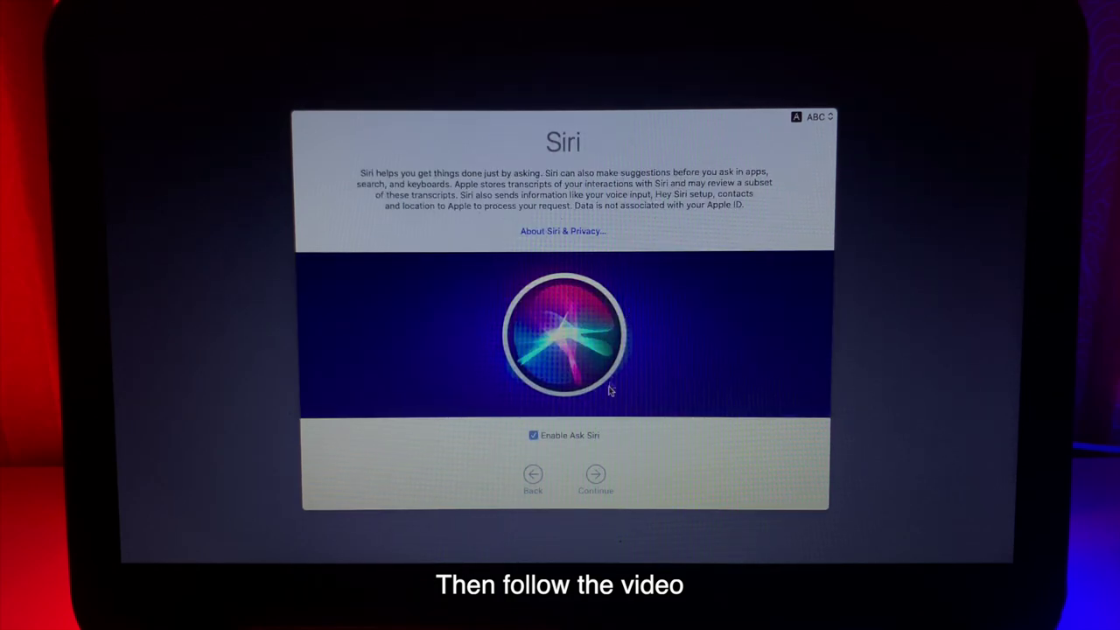
pyautogui.click(534, 436)
pyautogui.click(593, 482)
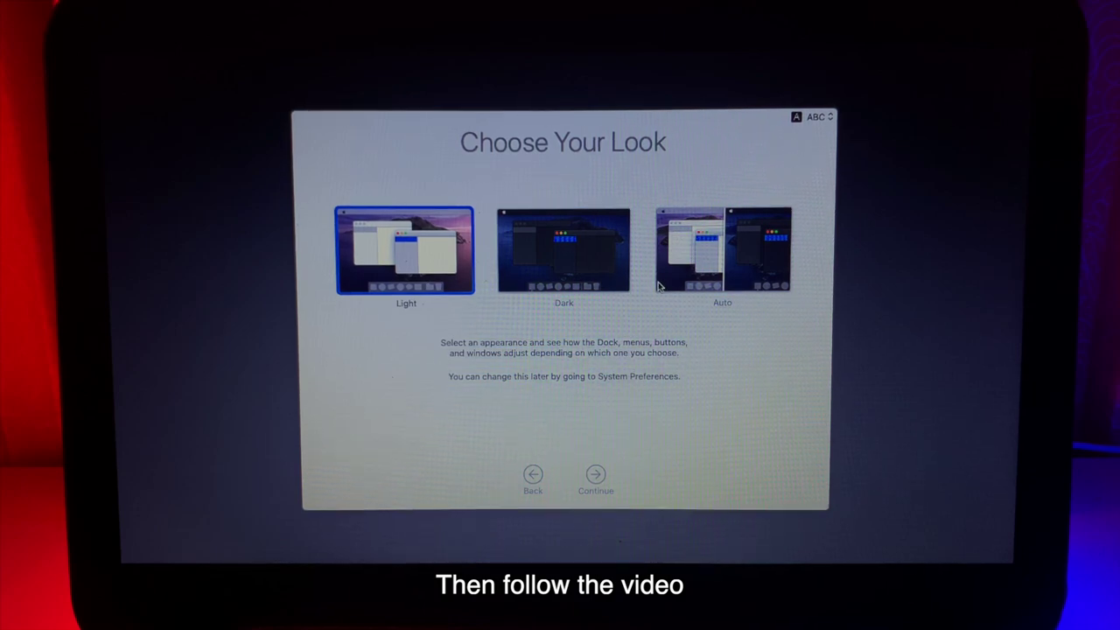
# Choose the Dark appearance and finish setup to reach the desktop.
pyautogui.click(575, 261)
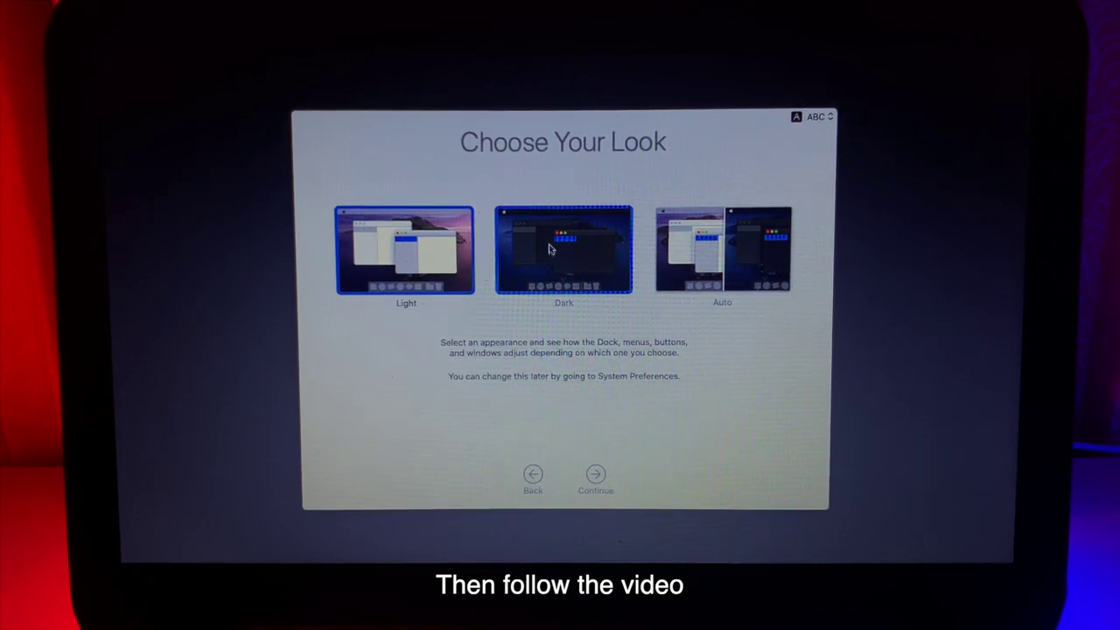
pyautogui.click(588, 278)
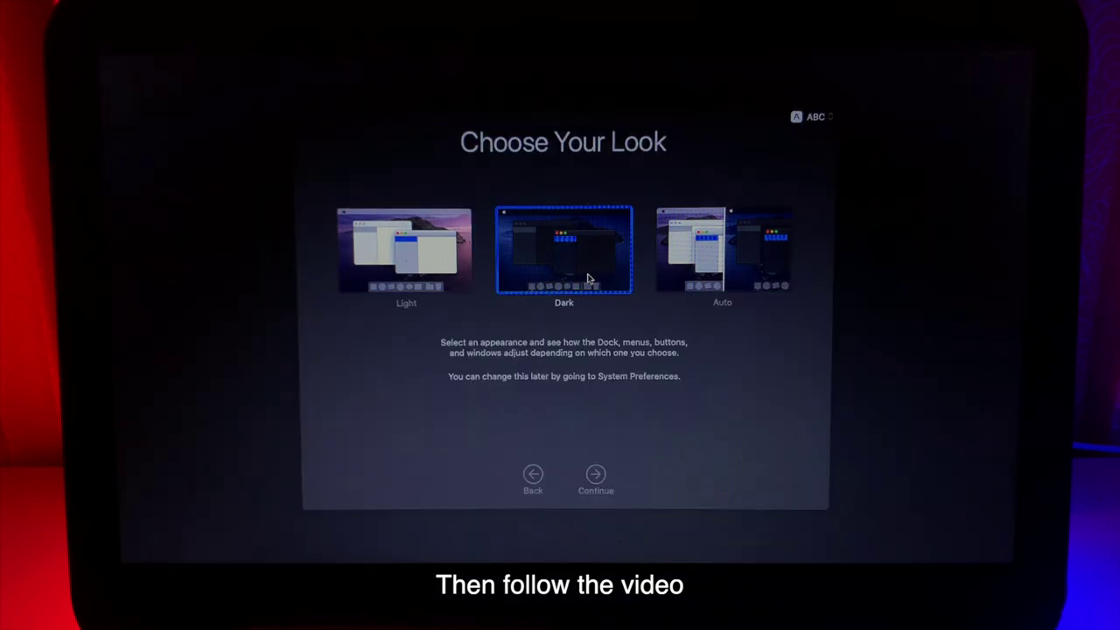
pyautogui.click(596, 475)
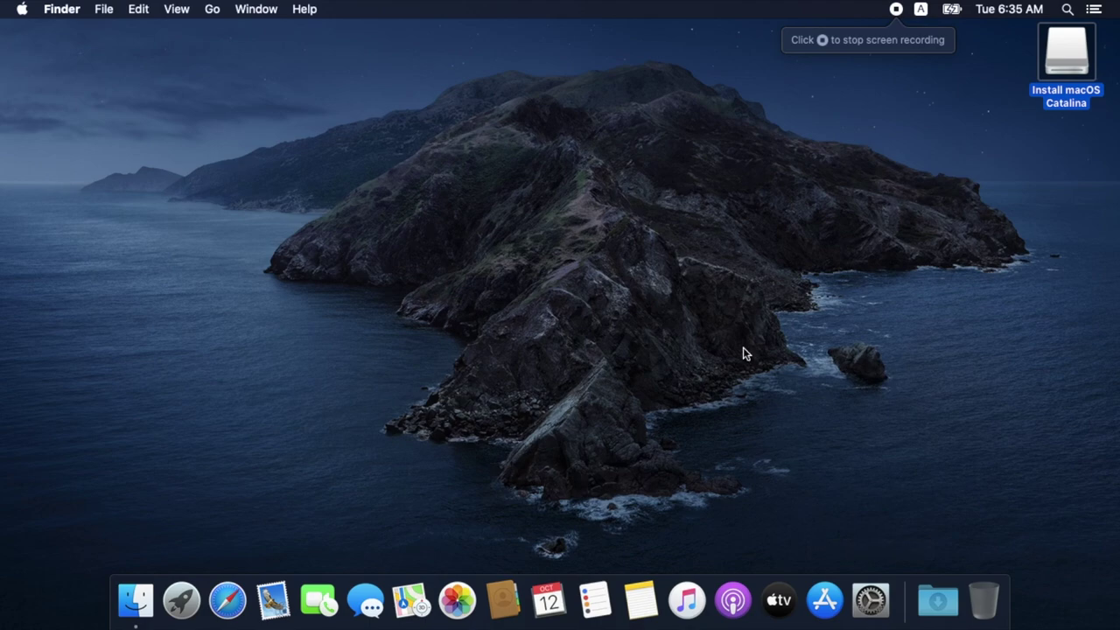
# Turn on Dock magnification at a lowered level, then review the Network pane and close System Preferences.
pyautogui.click(870, 600)
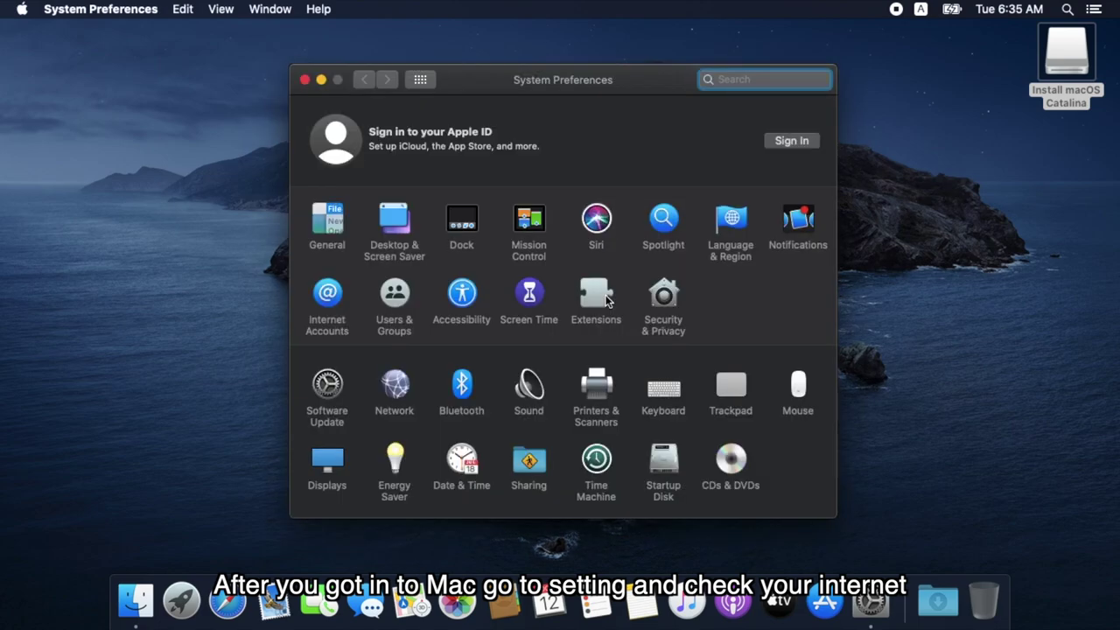
pyautogui.click(479, 229)
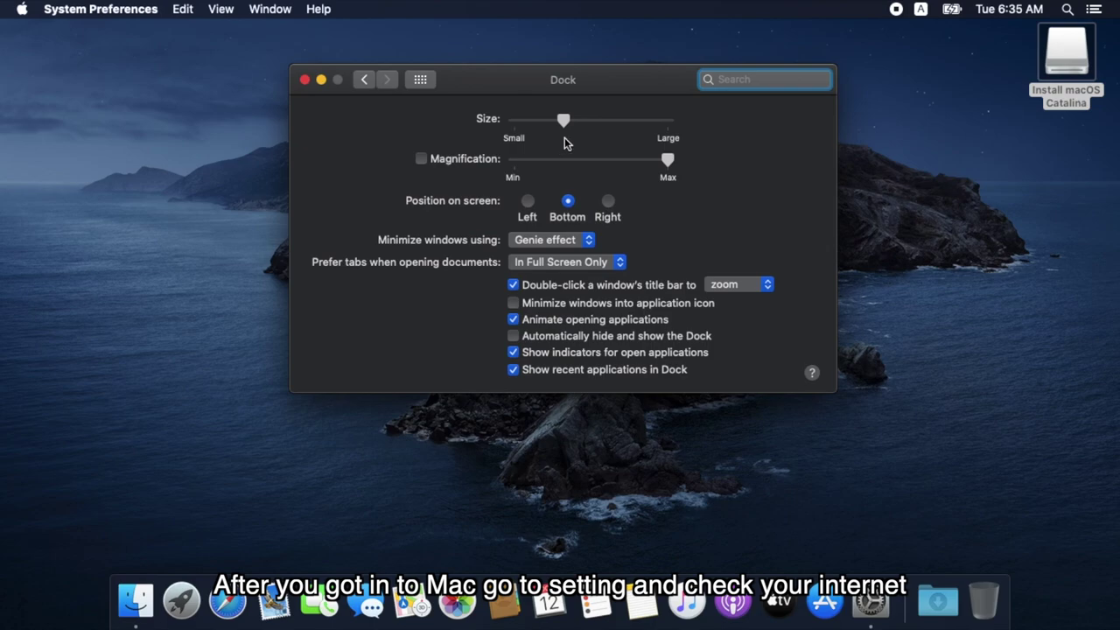
pyautogui.click(421, 158)
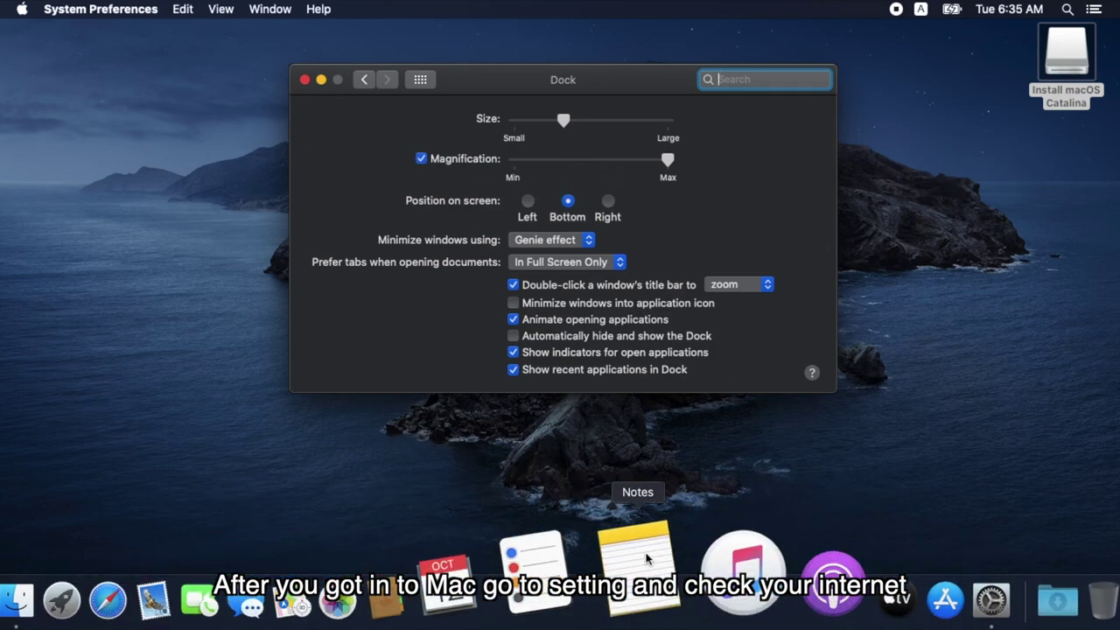
pyautogui.click(617, 160)
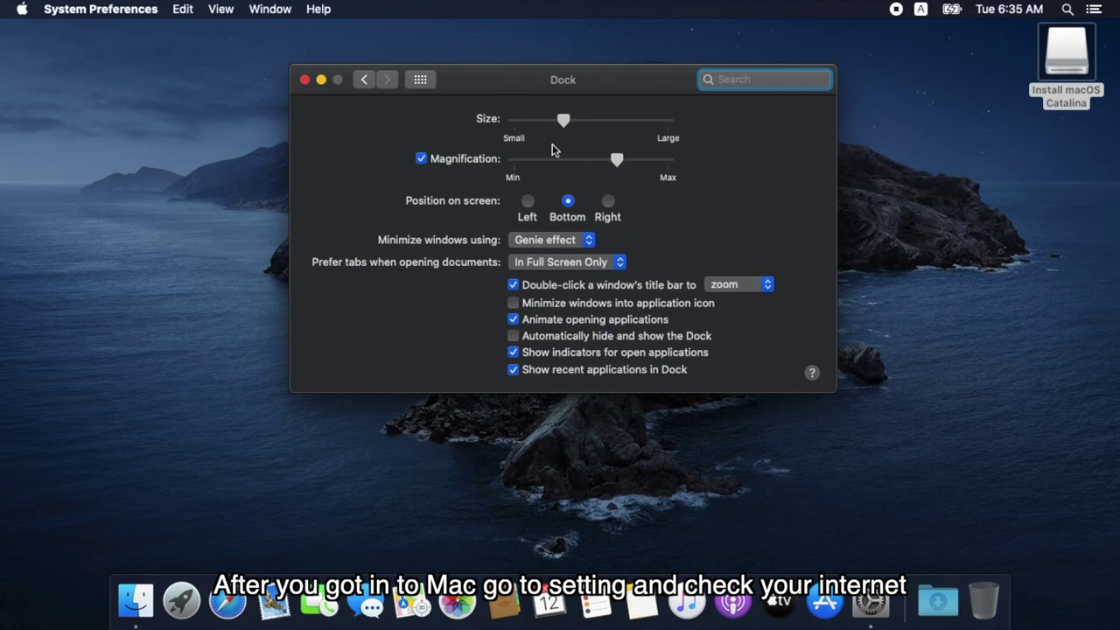
pyautogui.click(305, 80)
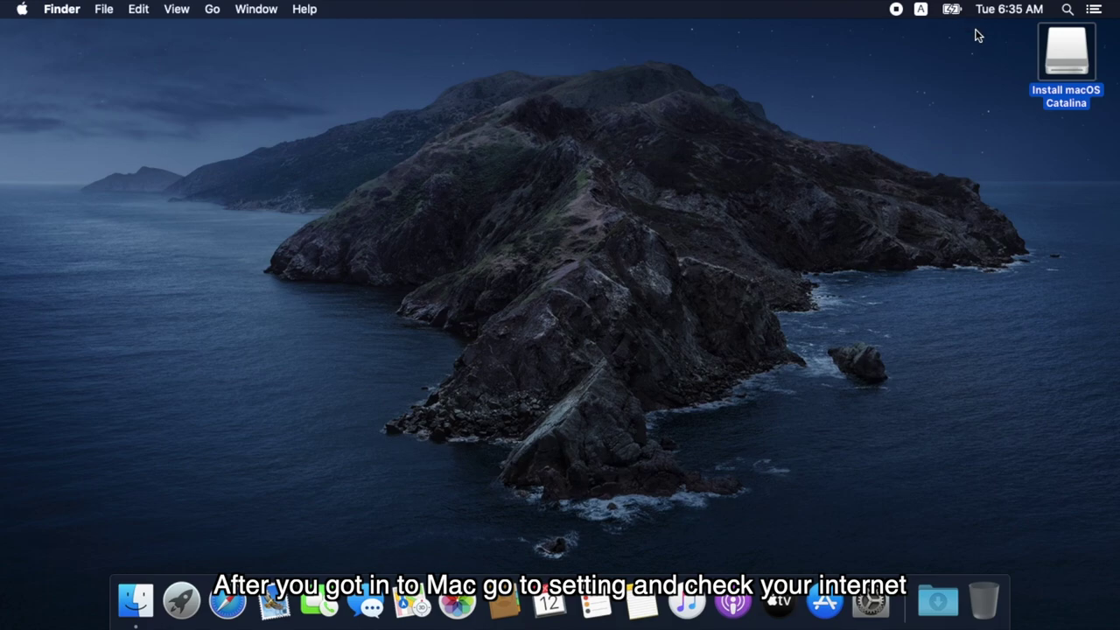
pyautogui.click(865, 582)
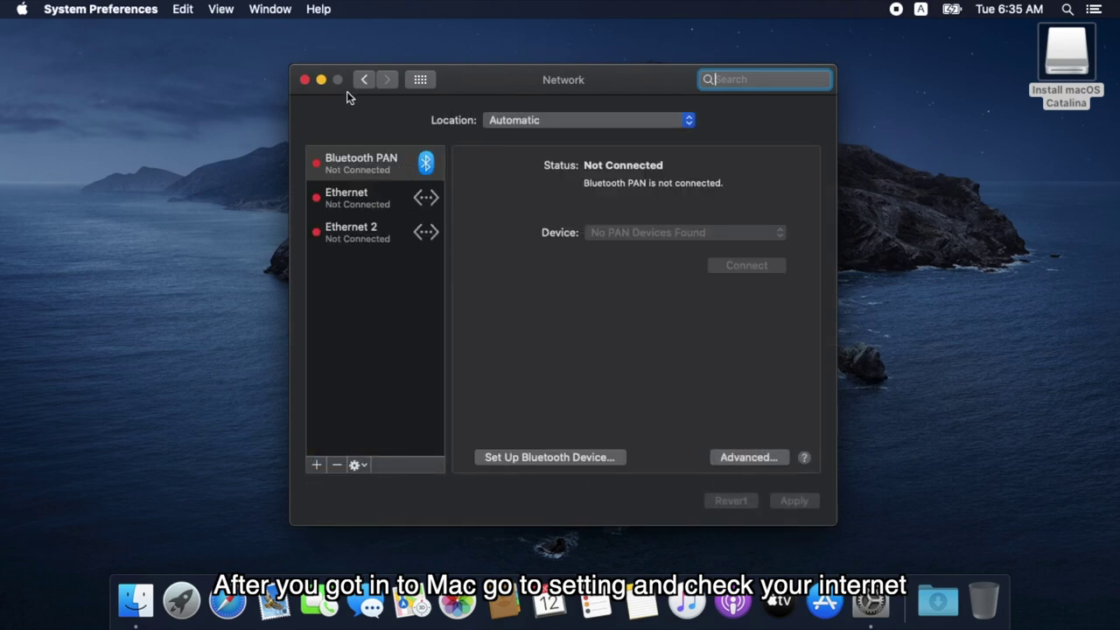
pyautogui.click(304, 79)
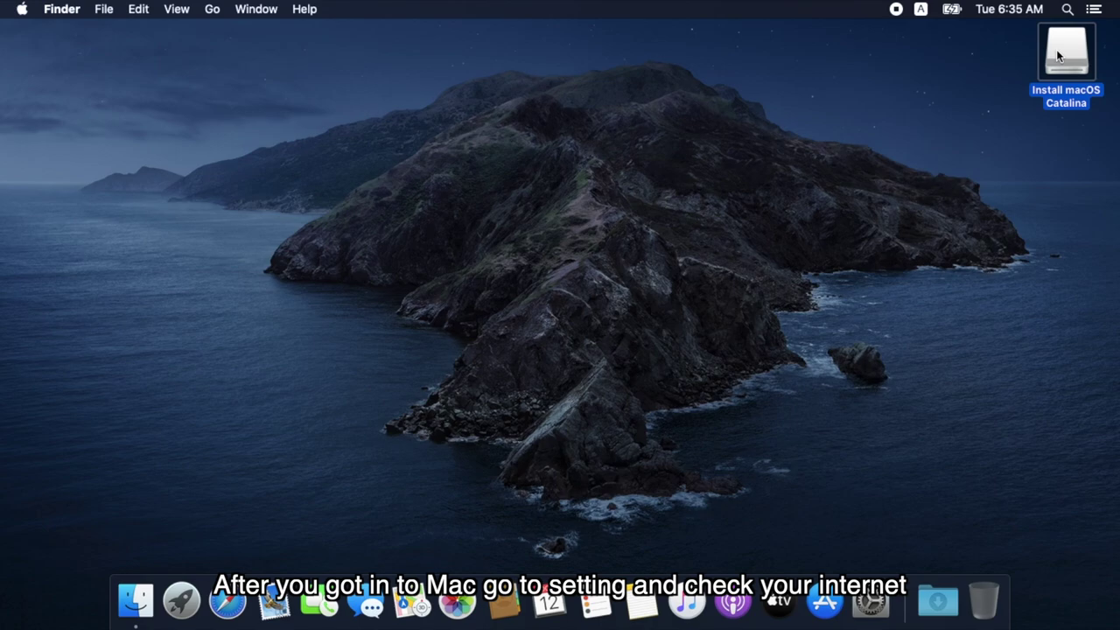
# Copy HeliPort from the installer disk's Tools folder into Applications, dismiss the warning, and minimize Tools.
pyautogui.doubleClick(1048, 95)
pyautogui.doubleClick(840, 98)
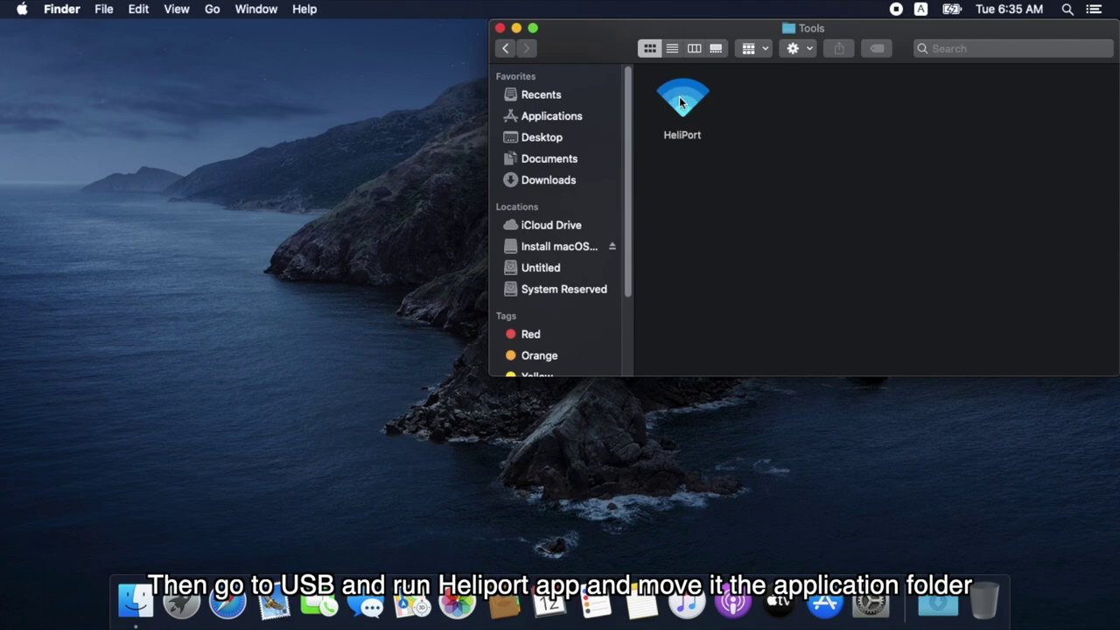
pyautogui.click(681, 103)
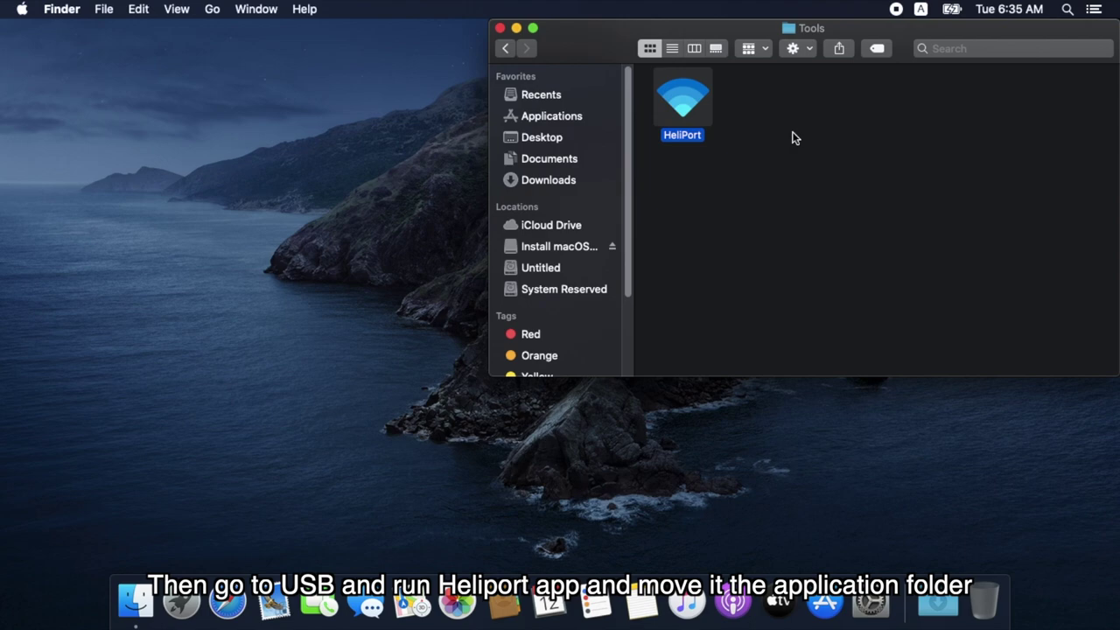
pyautogui.moveTo(662, 118); pyautogui.dragTo(553, 114)
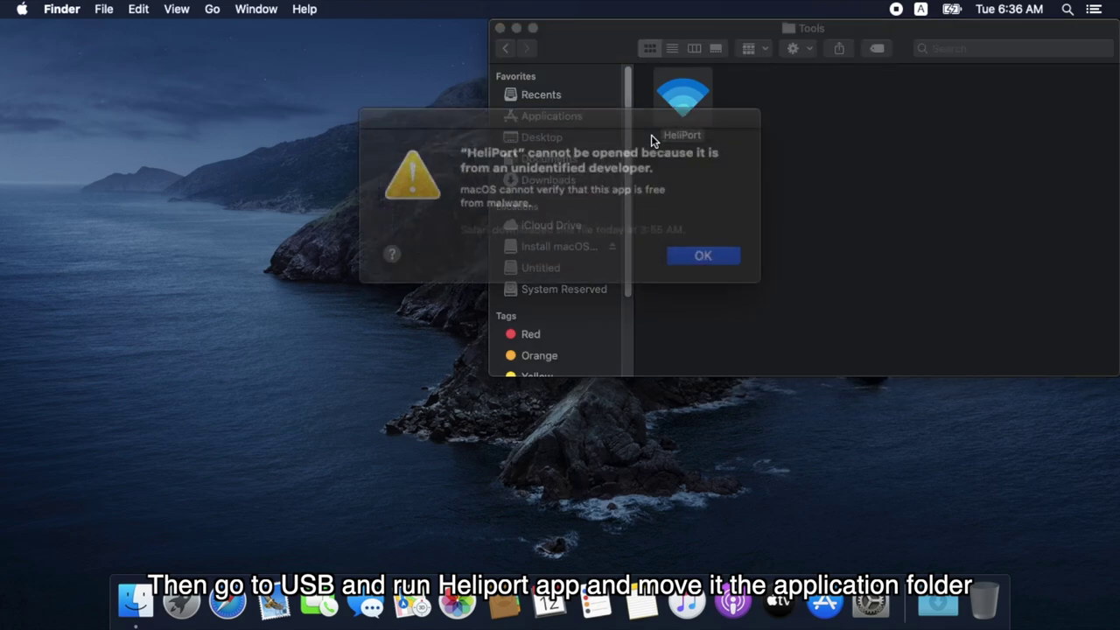
pyautogui.click(686, 249)
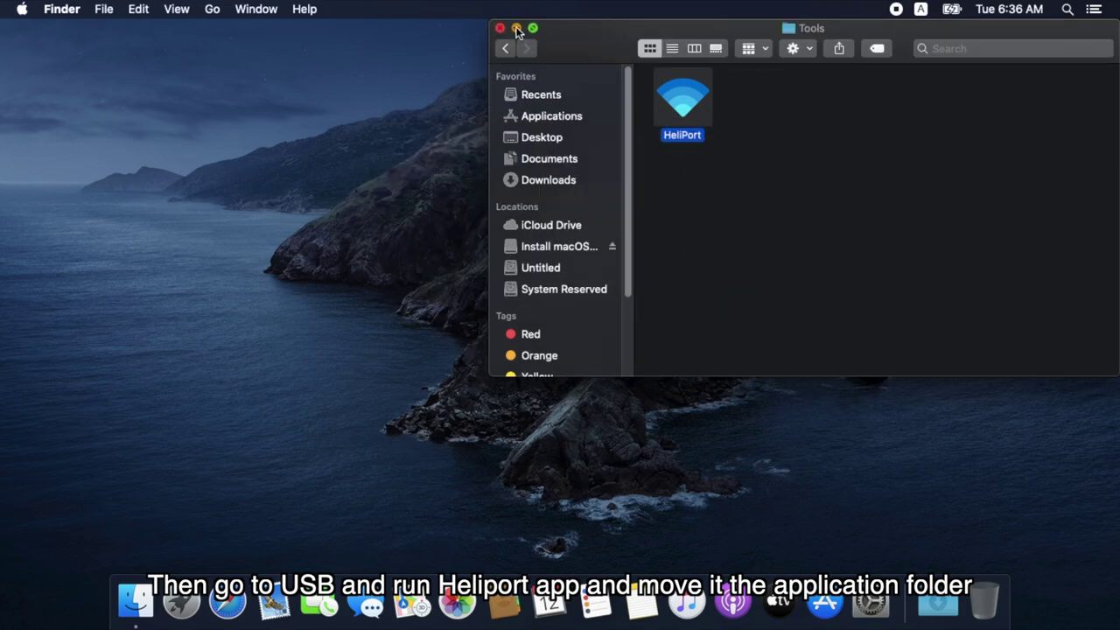
pyautogui.click(517, 29)
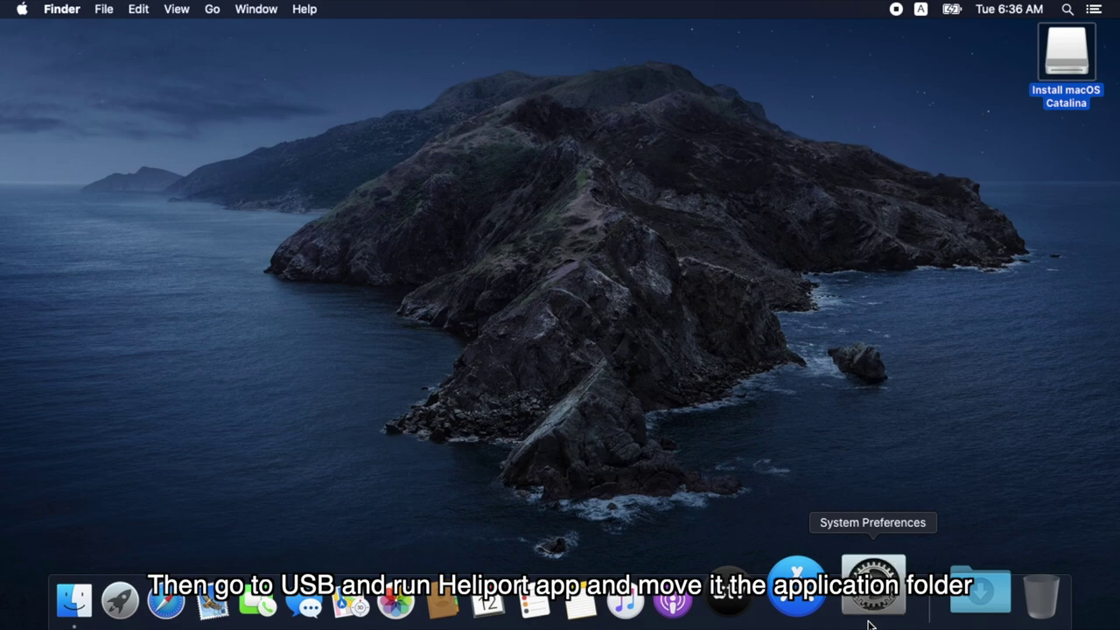
# Approve the blocked HeliPort app via Open Anyway in Security & Privacy, then close System Preferences.
pyautogui.click(869, 622)
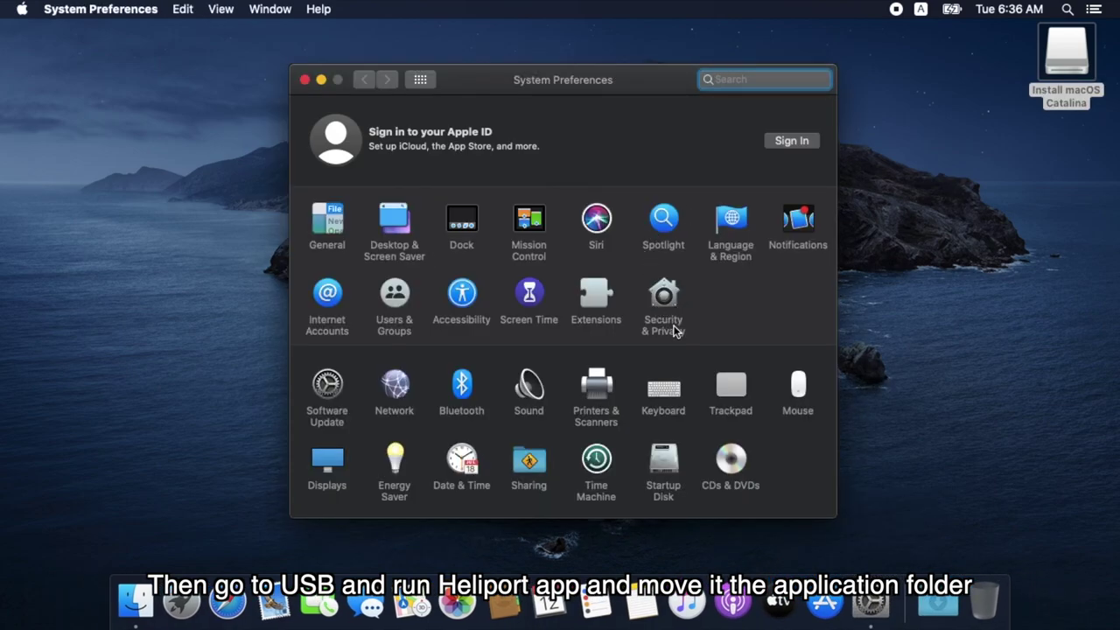
pyautogui.click(665, 297)
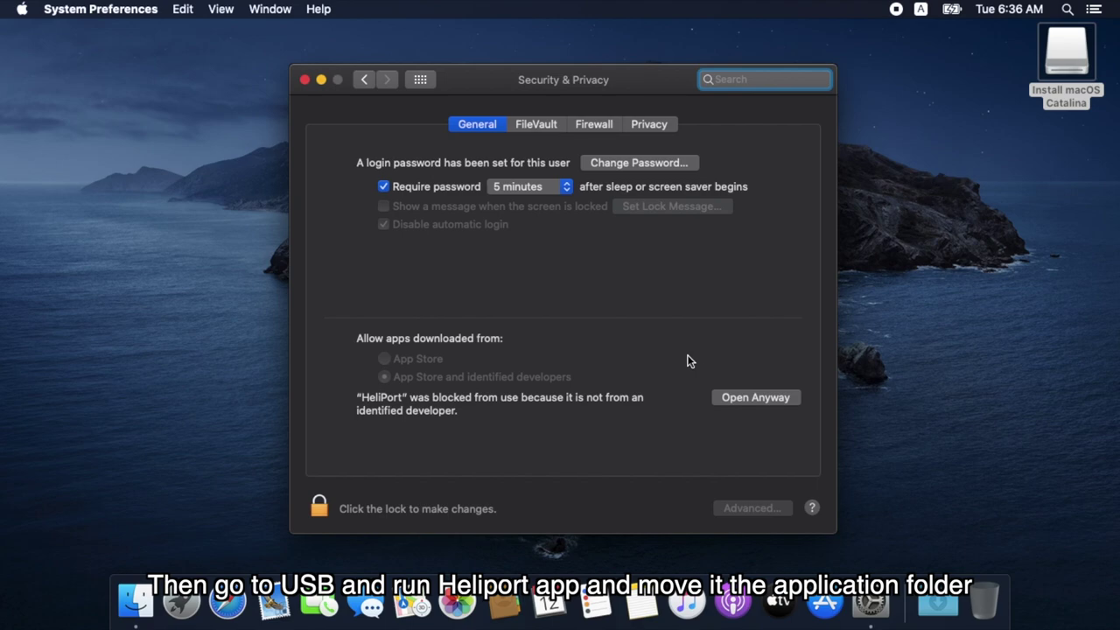
pyautogui.click(746, 399)
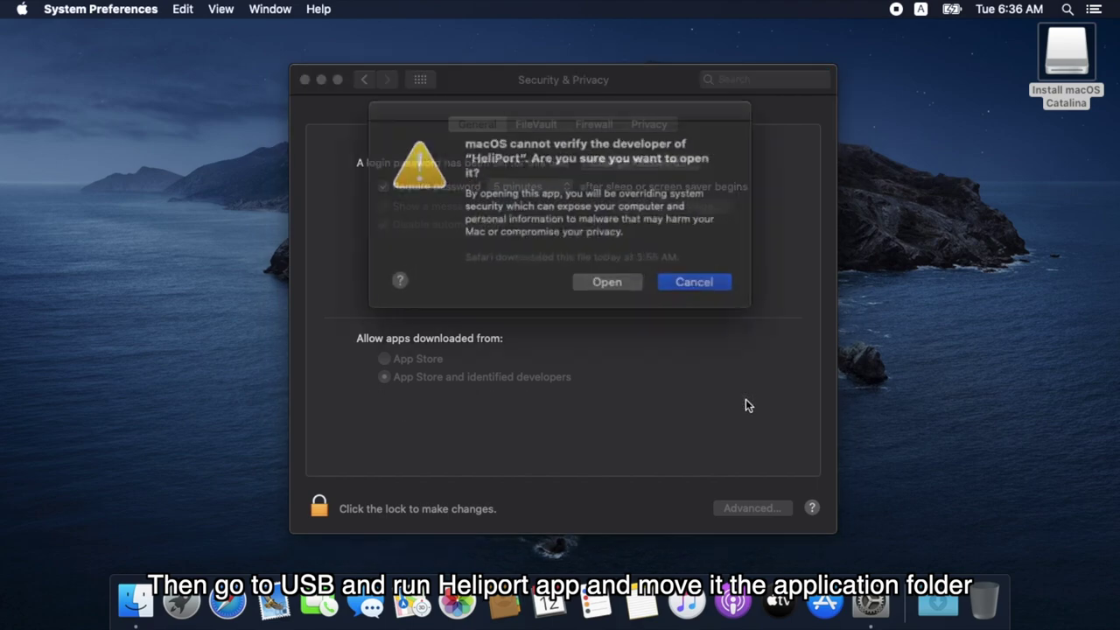
pyautogui.click(604, 275)
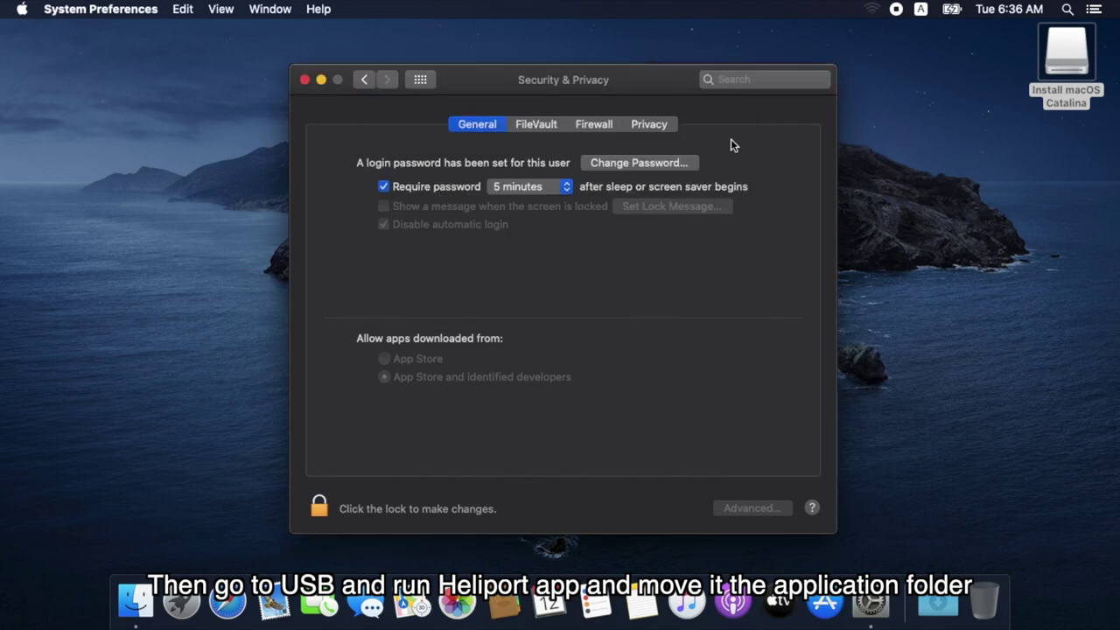
pyautogui.click(872, 10)
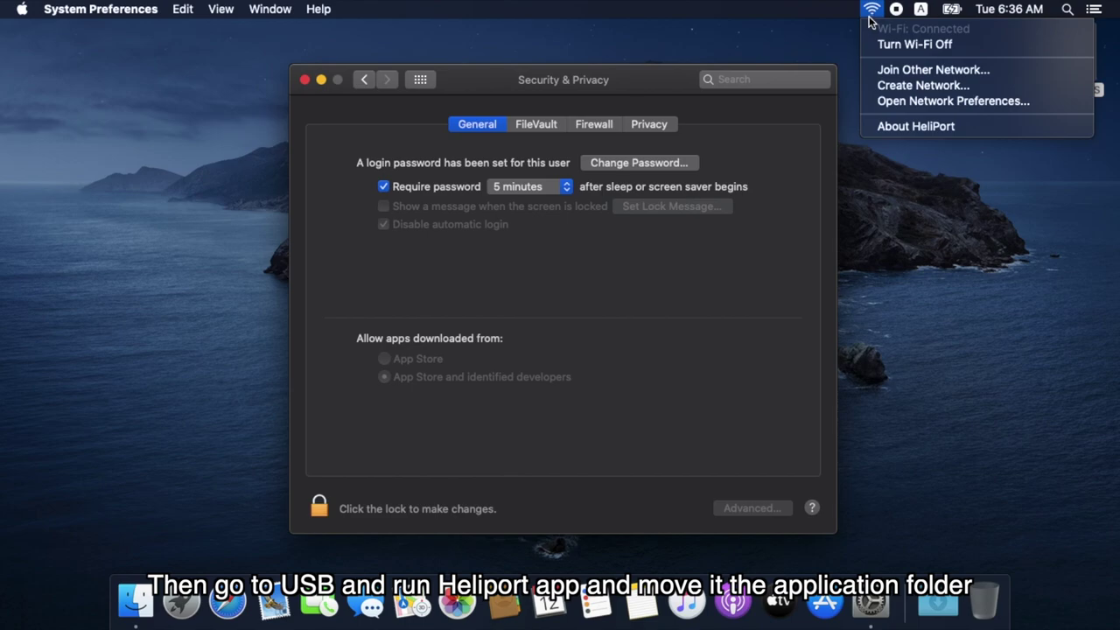
pyautogui.click(306, 81)
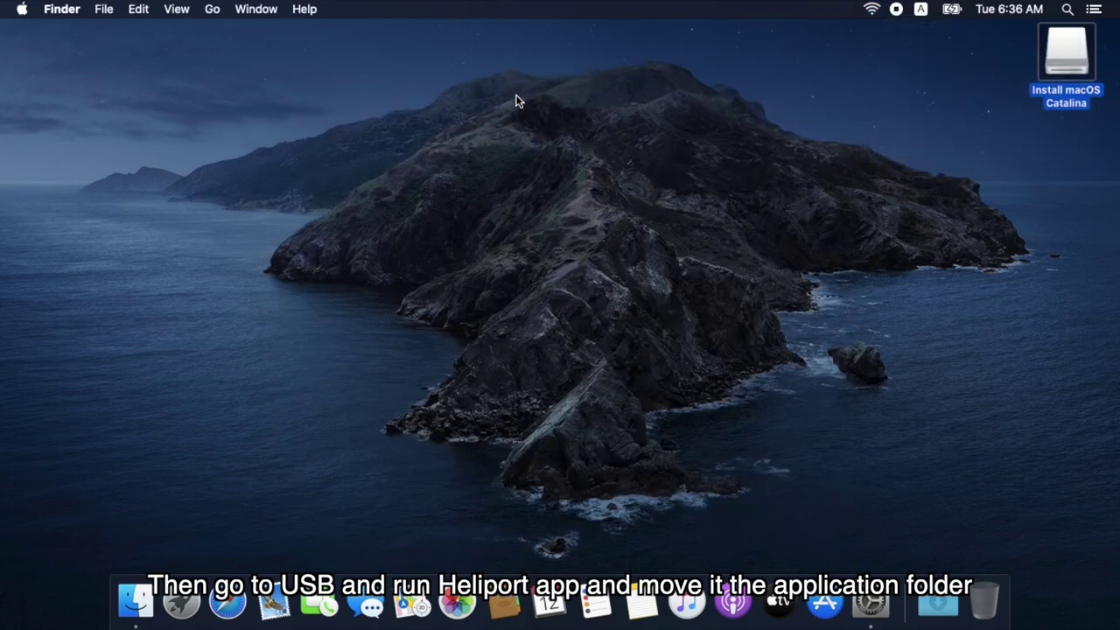
# Join the nearby Wi-Fi network from HeliPort, entering its password and ticking Remember this network.
pyautogui.click(872, 13)
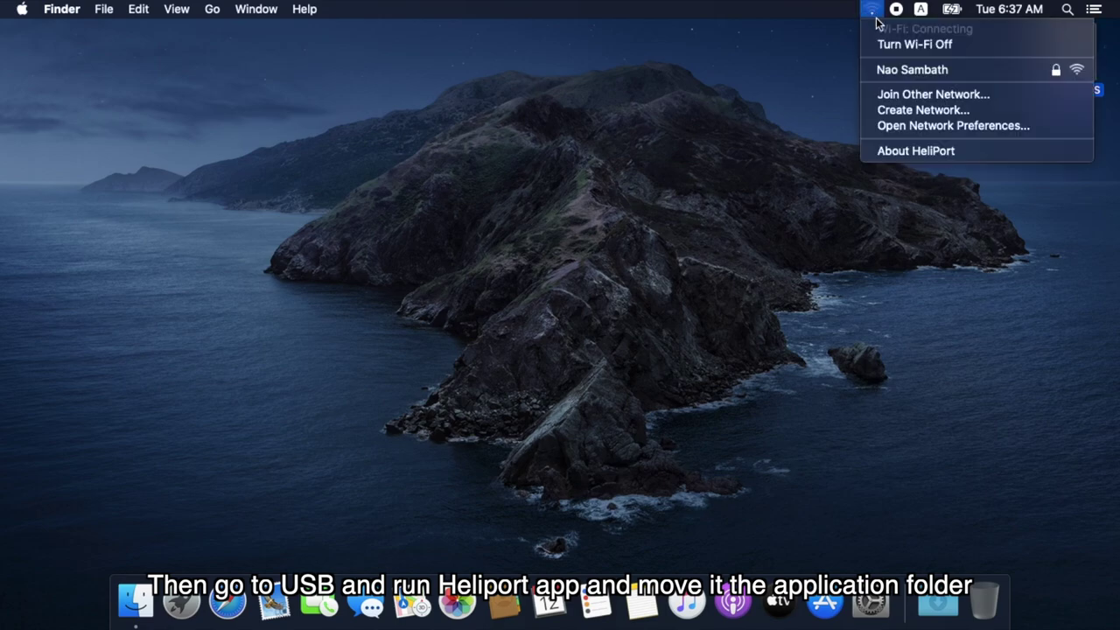
pyautogui.click(918, 67)
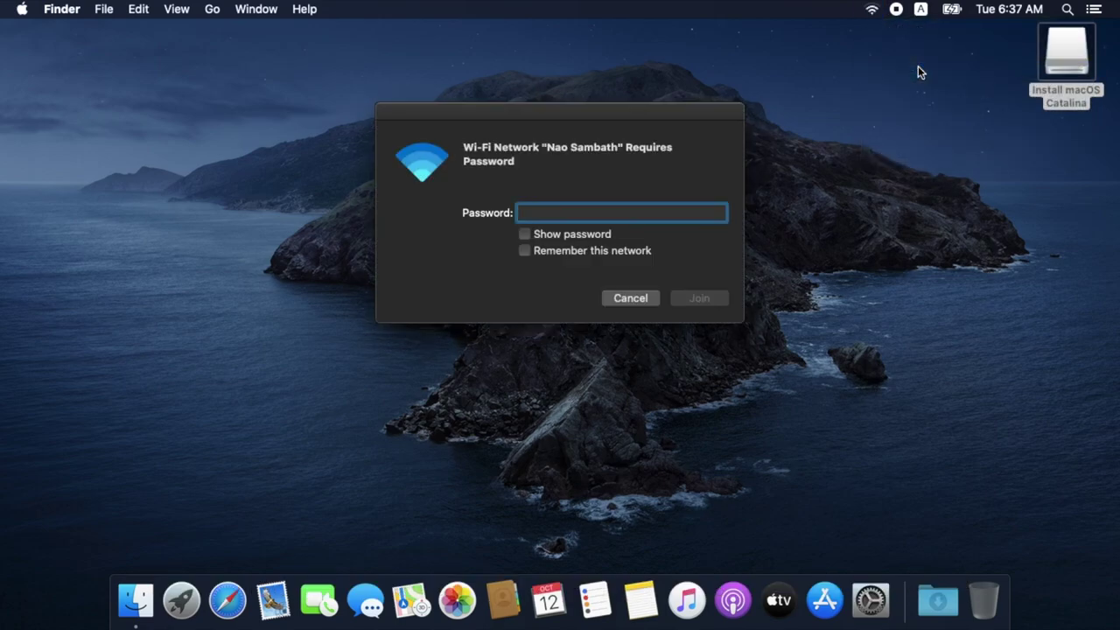
pyautogui.write('••••••••')
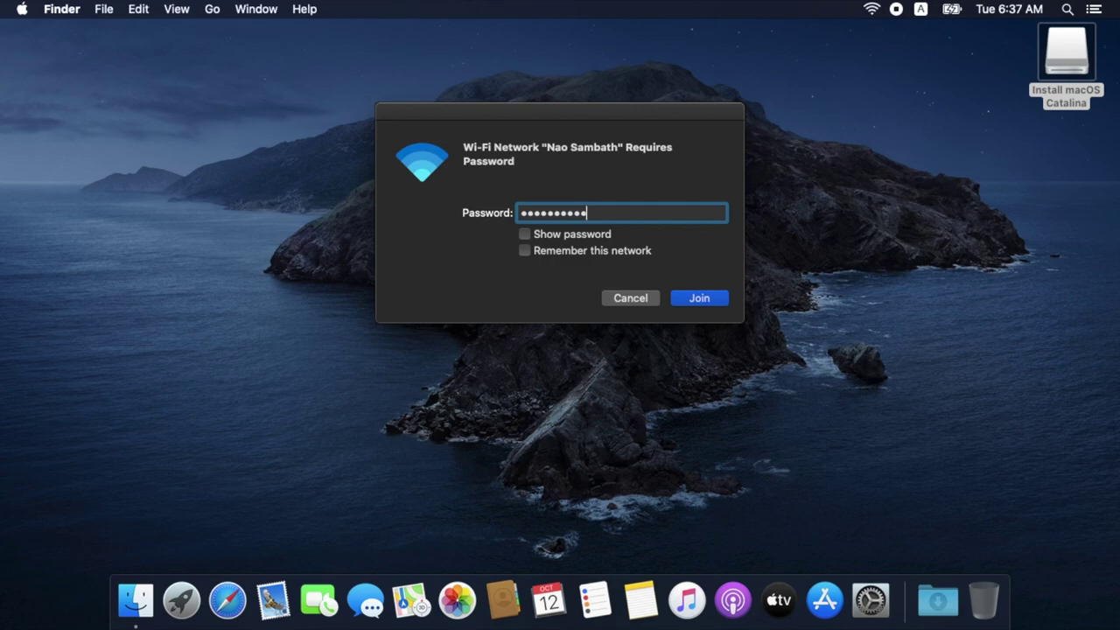
pyautogui.write('•')
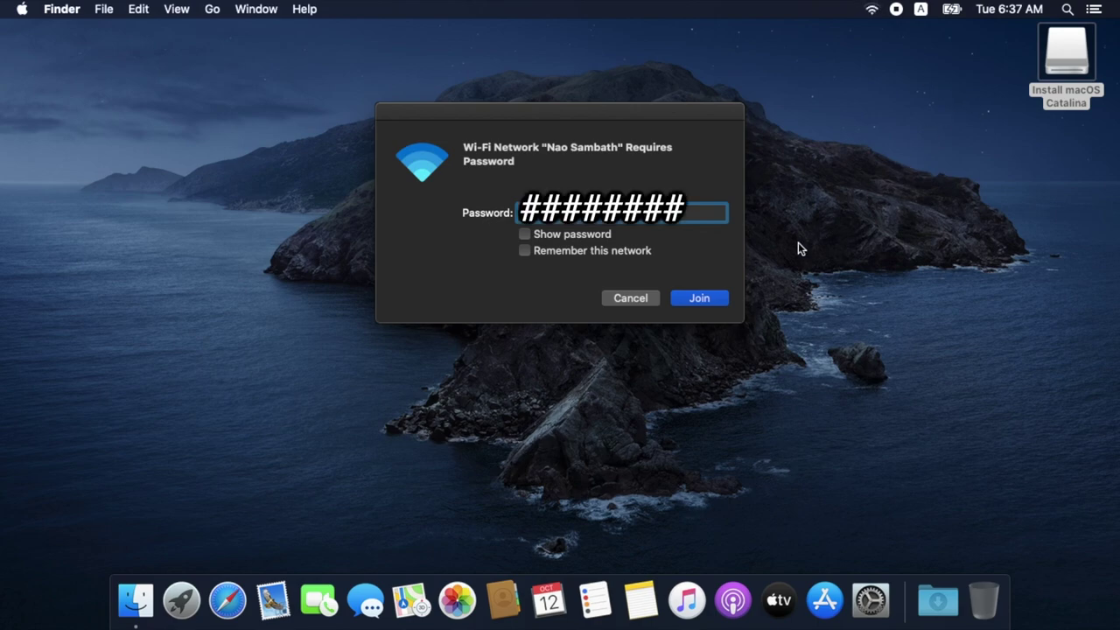
pyautogui.click(525, 234)
pyautogui.click(540, 251)
pyautogui.click(694, 300)
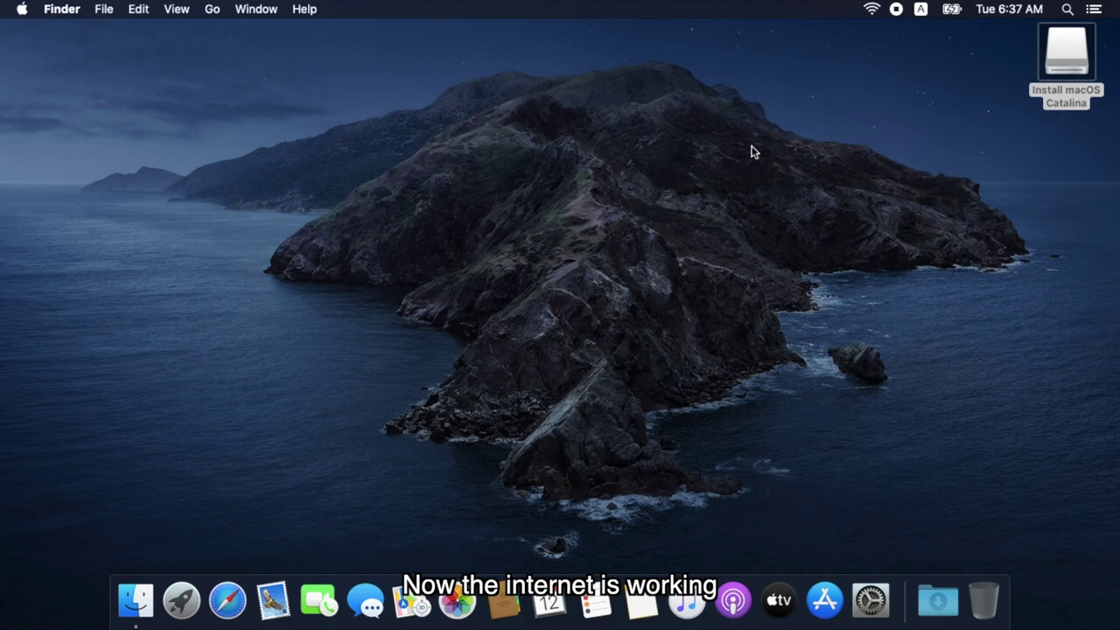
# Launch Safari from the Dock after briefly opening and closing Launchpad.
pyautogui.click(179, 597)
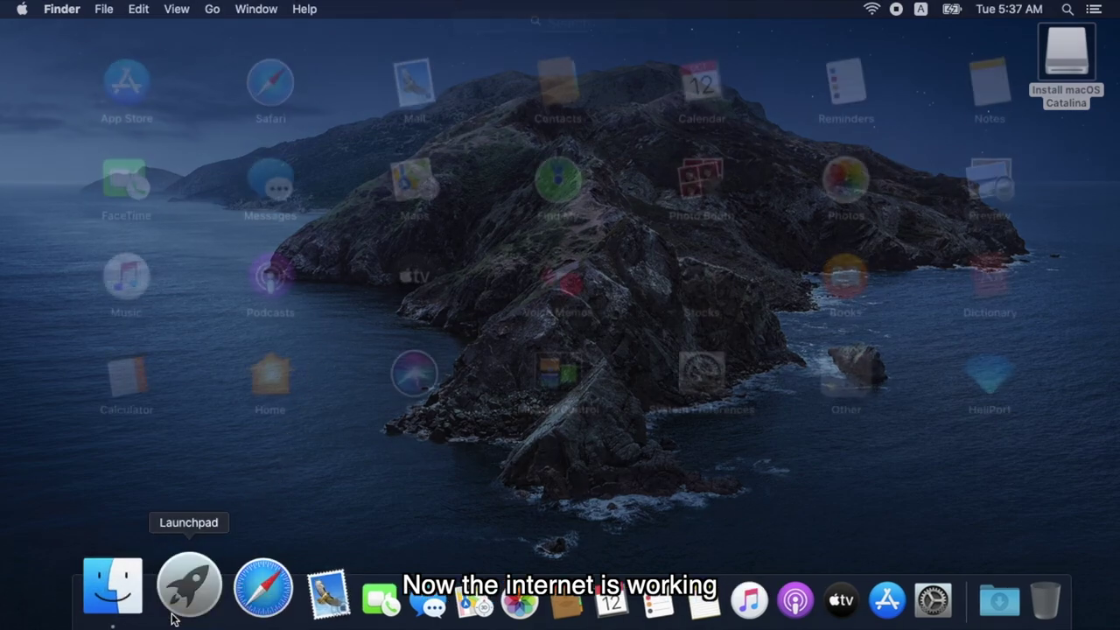
pyautogui.click(961, 464)
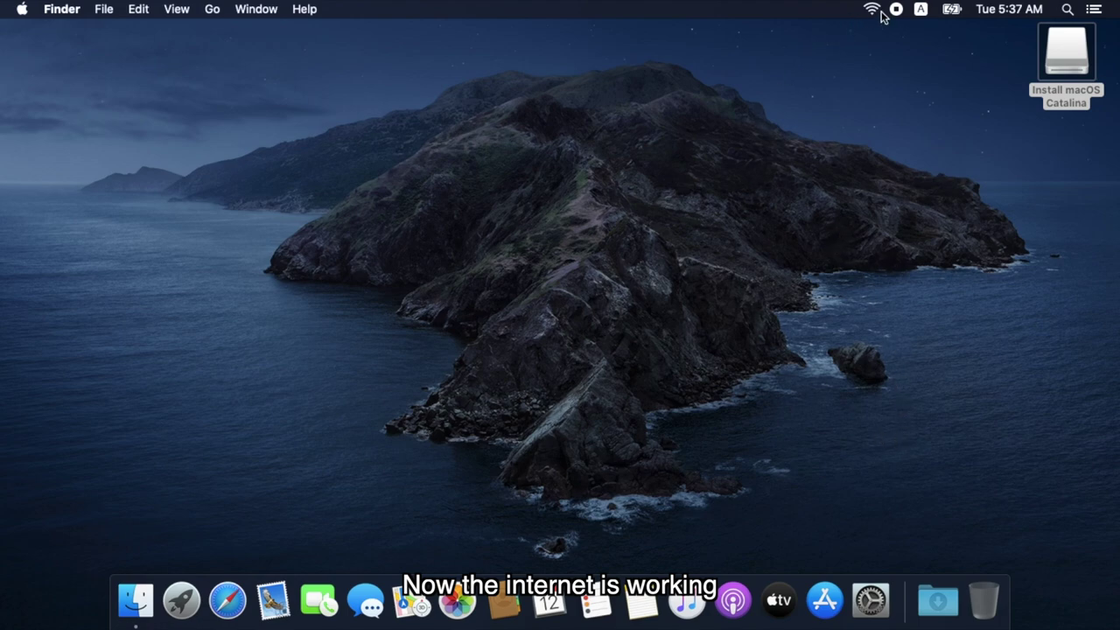
pyautogui.click(227, 600)
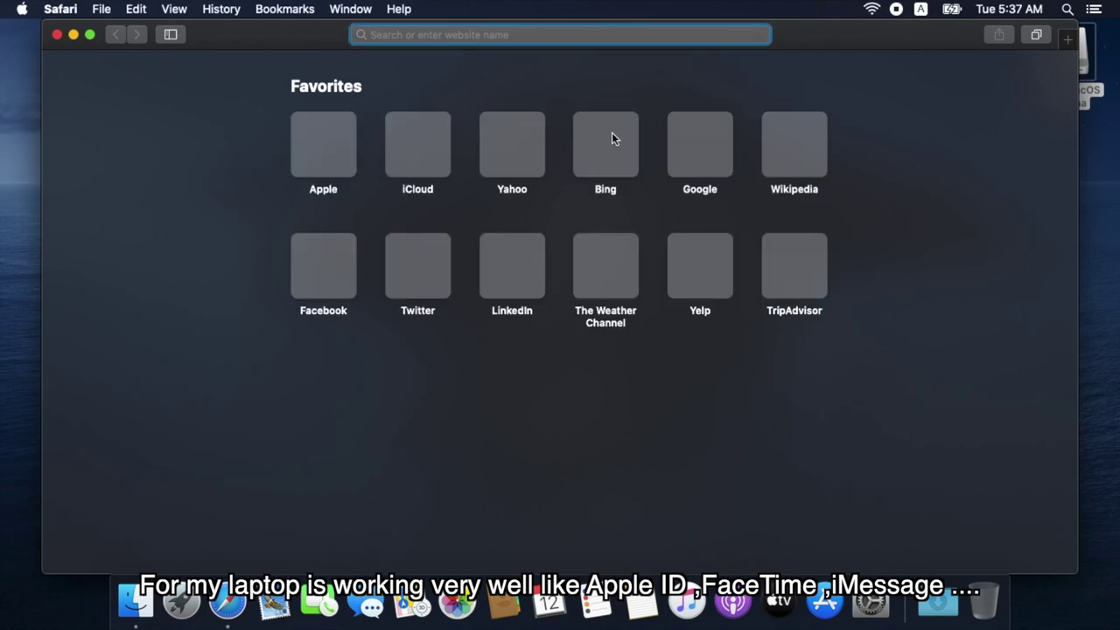
# Open Google full screen from Favorites, search 'youtube', and follow the official YouTube result.
pyautogui.click(700, 153)
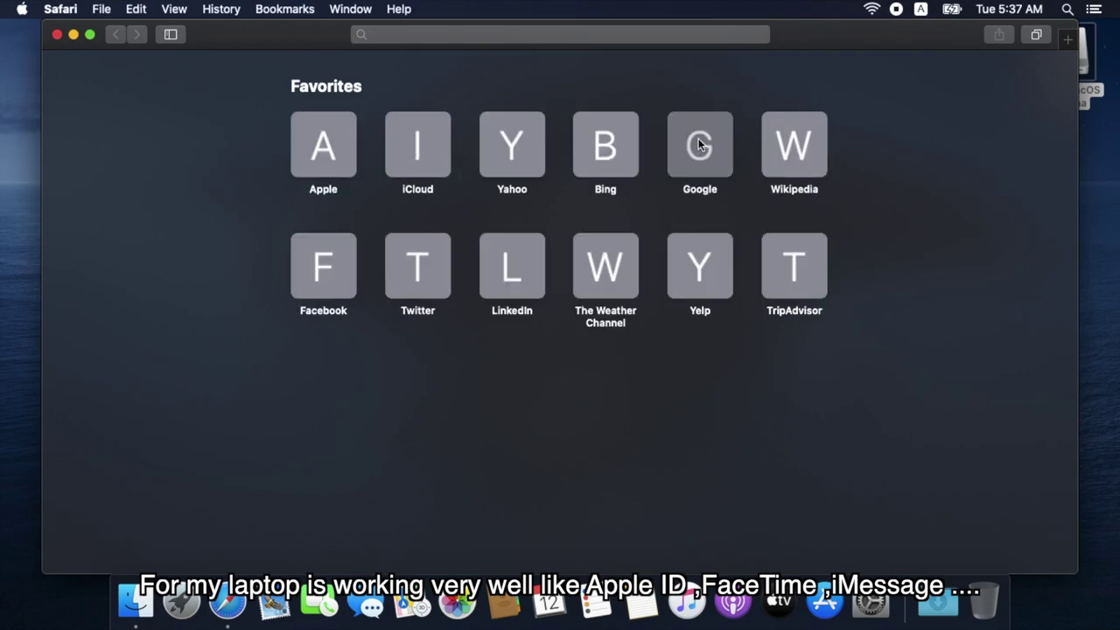
pyautogui.moveTo(312, 35)
pyautogui.mouseDown()
pyautogui.moveTo(394, 147)
pyautogui.moveTo(358, 47)
pyautogui.moveTo(262, 33)
pyautogui.moveTo(299, 33)
pyautogui.mouseUp()
pyautogui.click(81, 35)
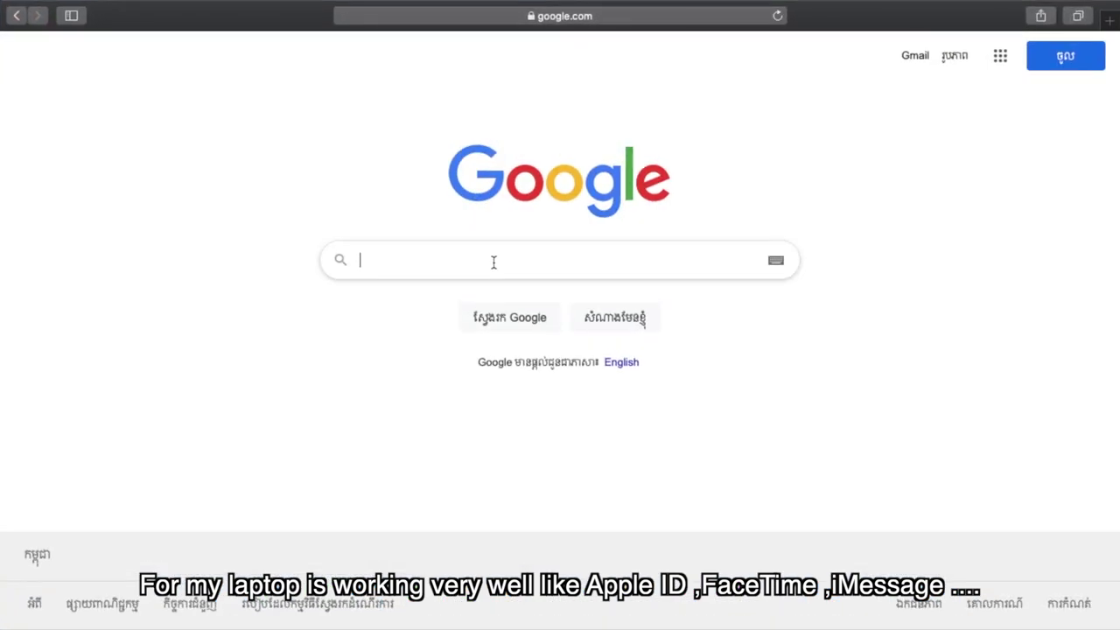
pyautogui.write('youtu')
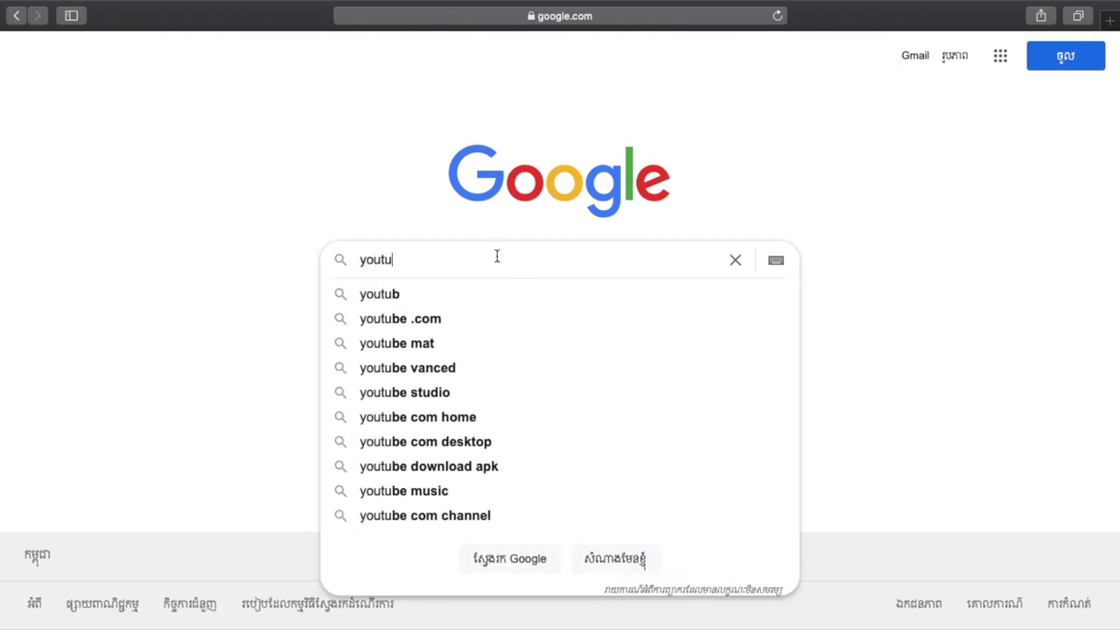
pyautogui.write('be')
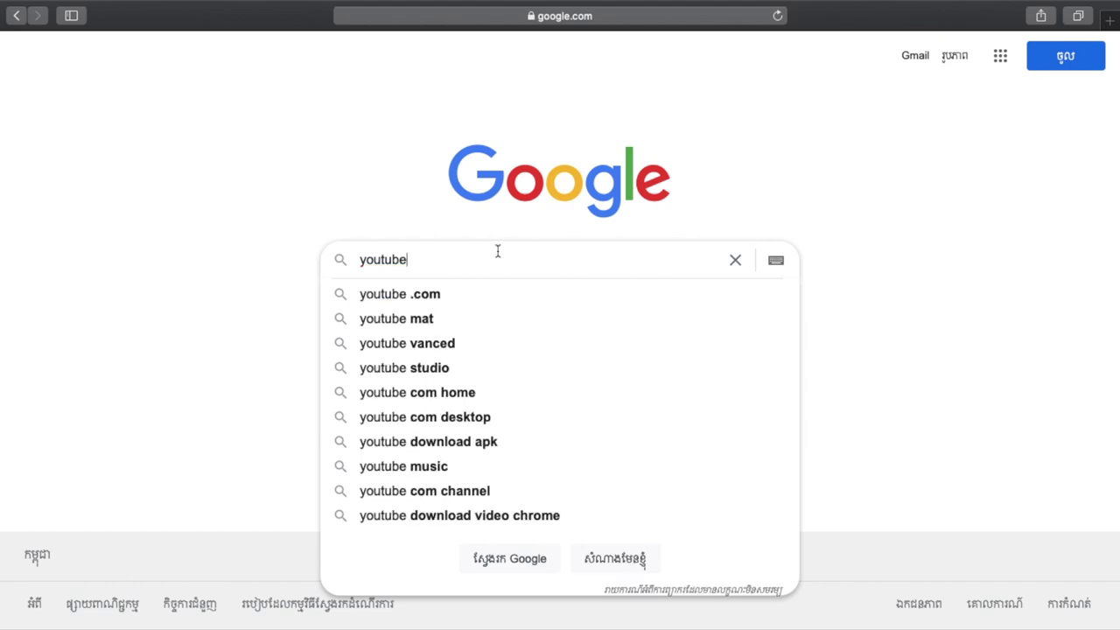
pyautogui.press('Return')
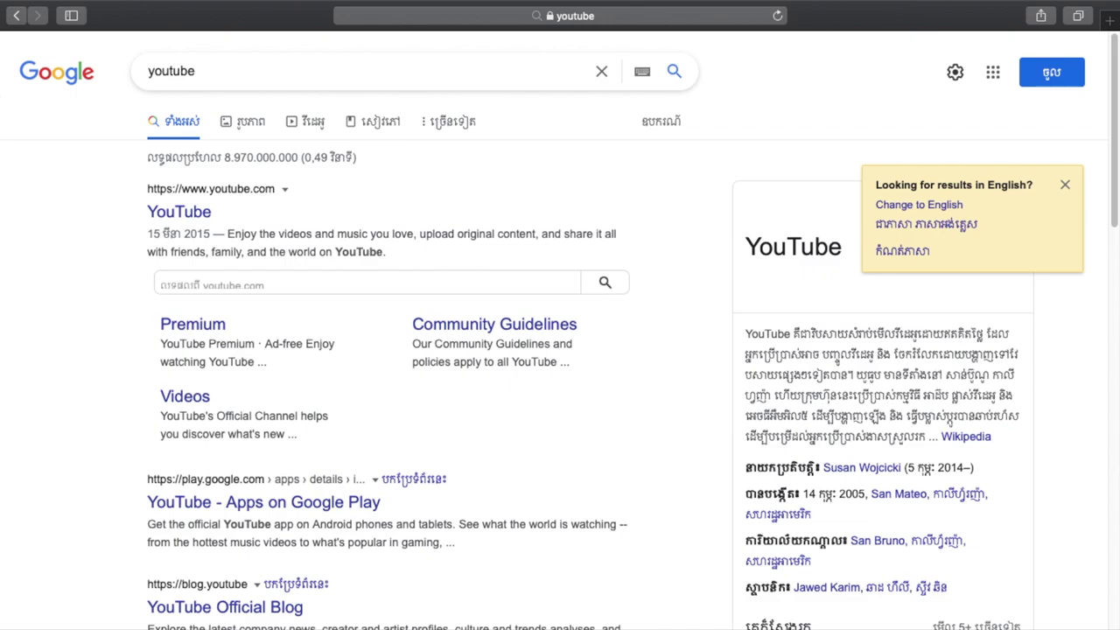
pyautogui.click(169, 214)
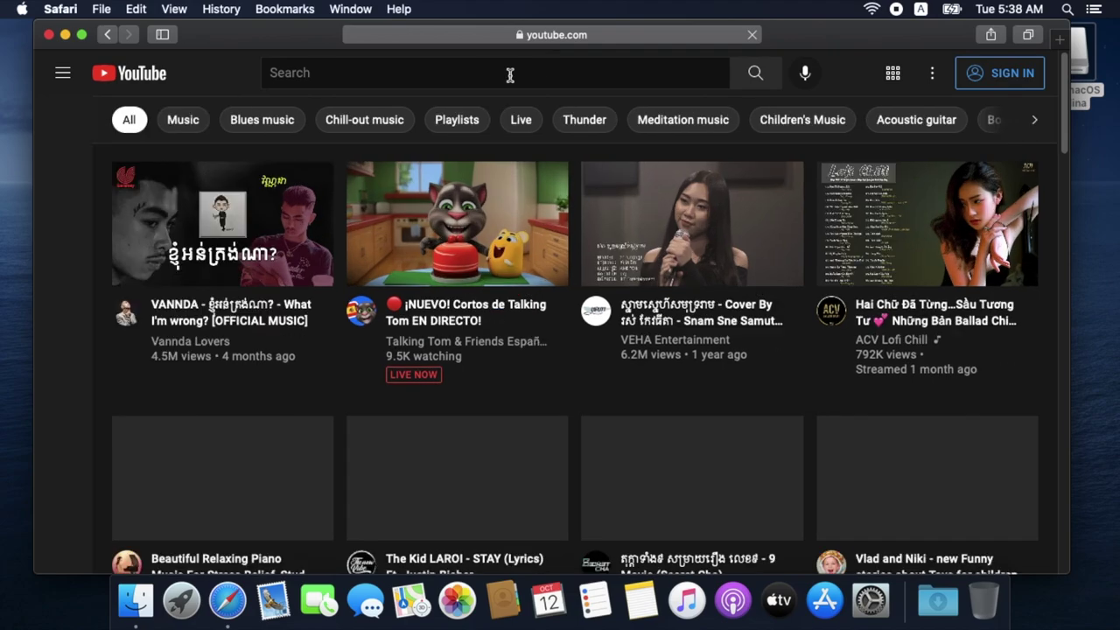
# Search YouTube for 'cambost'.
pyautogui.click(510, 76)
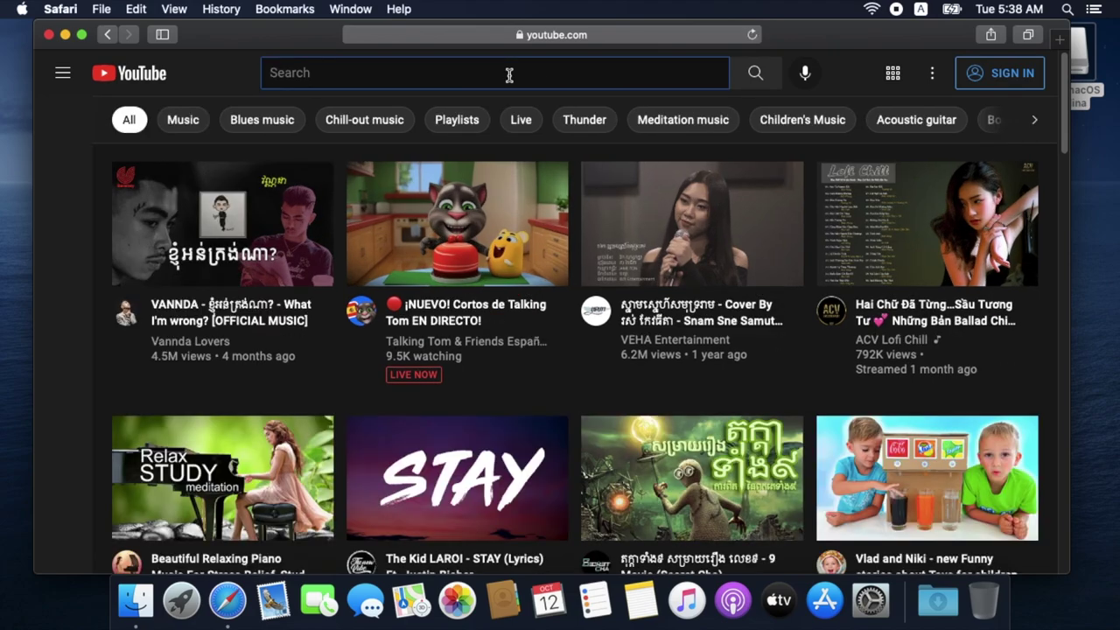
pyautogui.write('c')
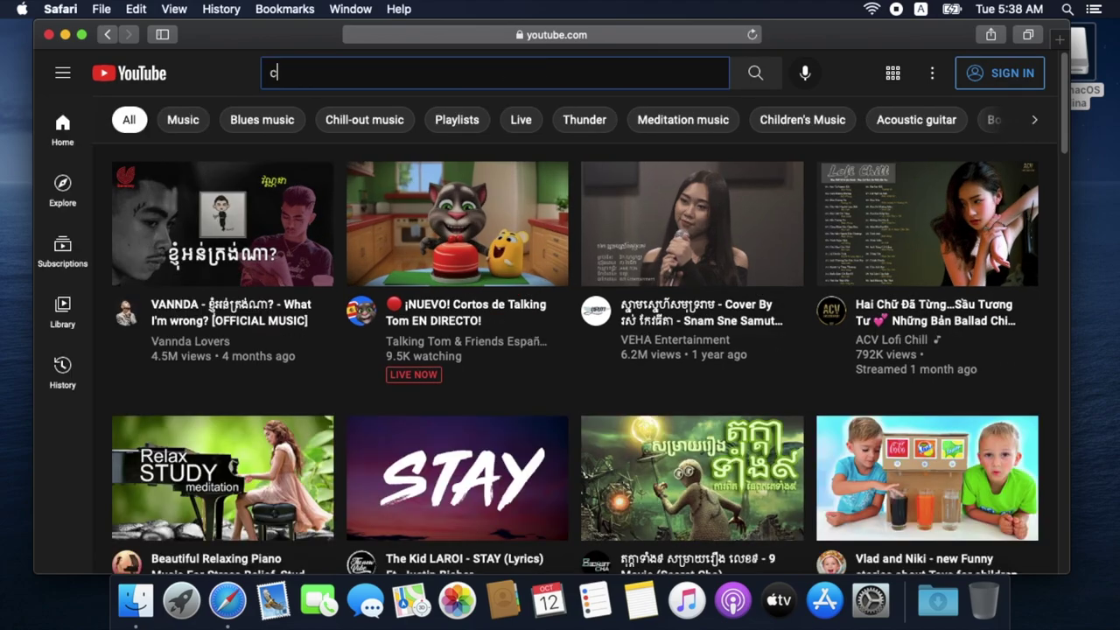
pyautogui.write('ambost')
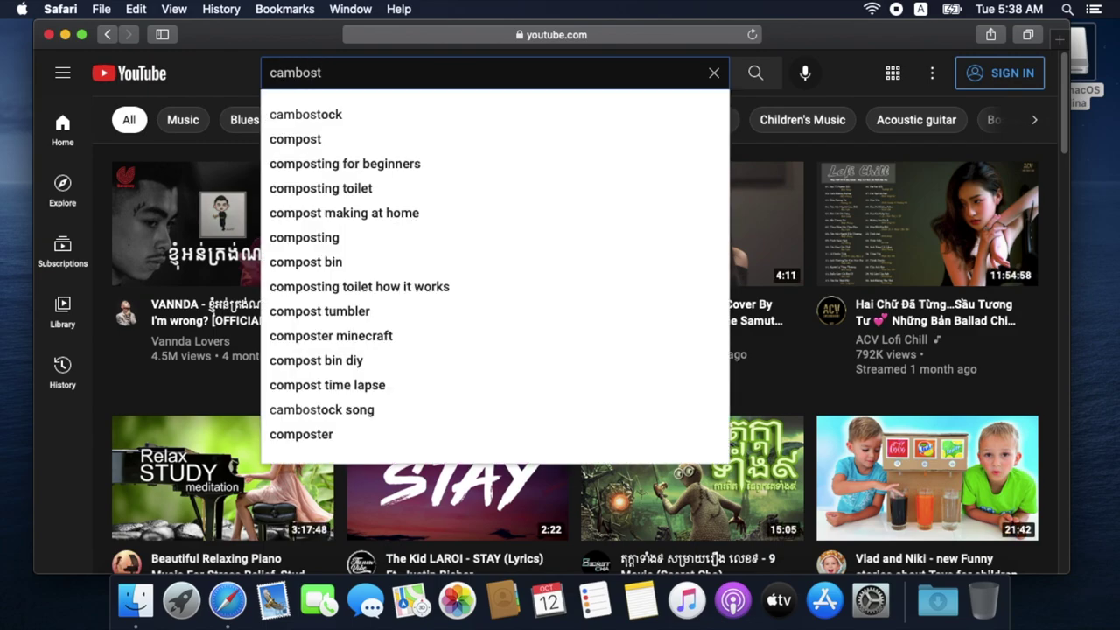
pyautogui.press('Return')
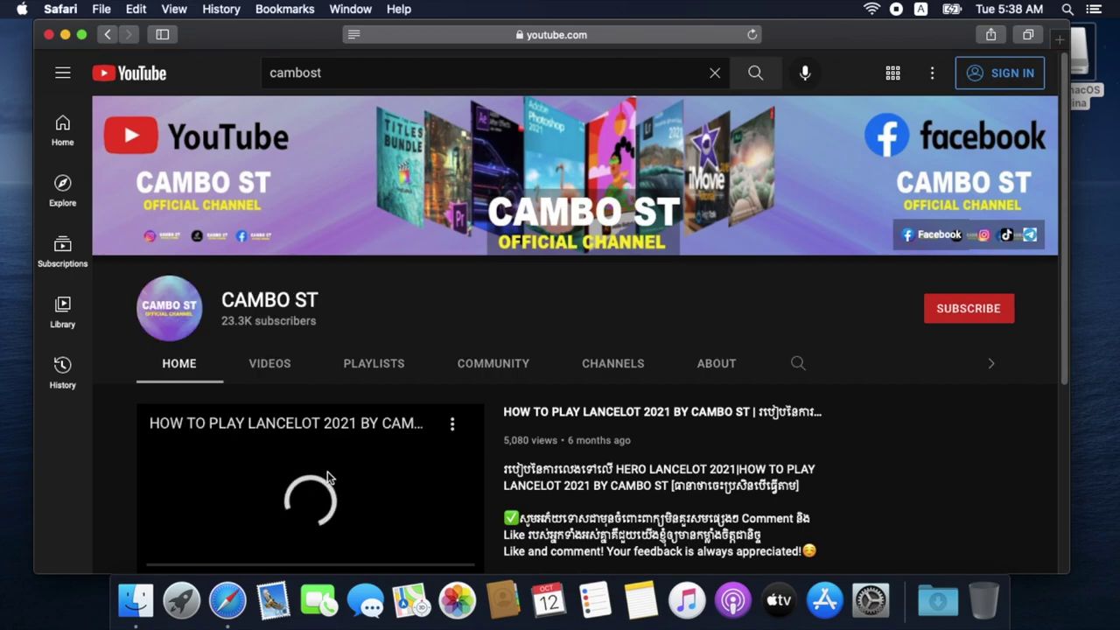
# Open the CAMBO ST channel's About page and scroll through its details and links.
pyautogui.click(716, 366)
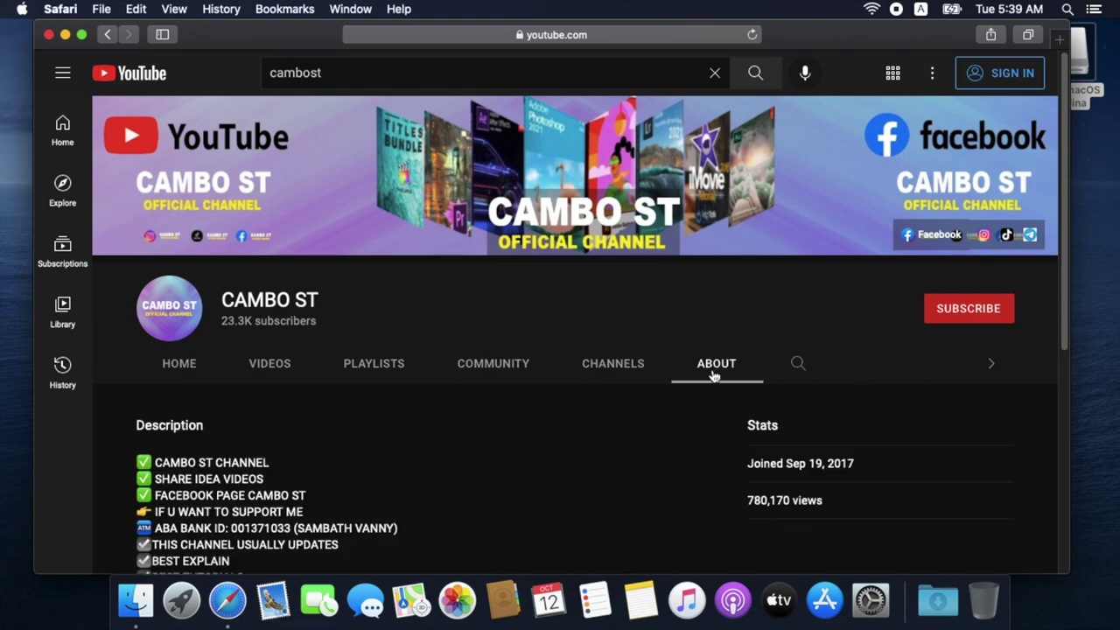
pyautogui.scroll(-3, 478, 446)
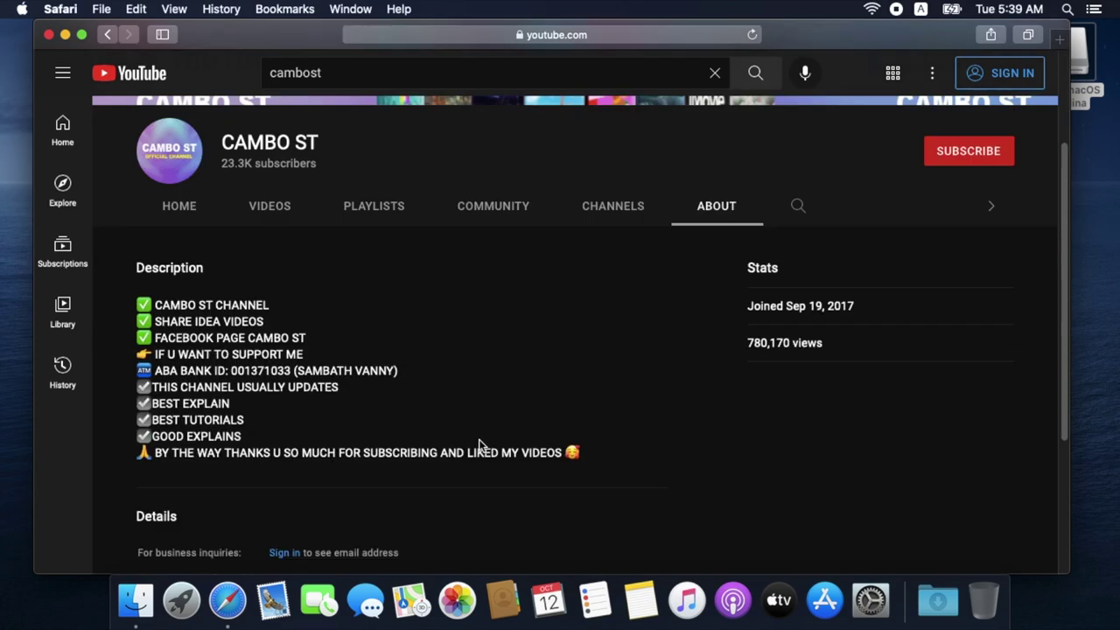
pyautogui.scroll(-3, 472, 437)
pyautogui.scroll(1, 467, 432)
pyautogui.scroll(2, 468, 438)
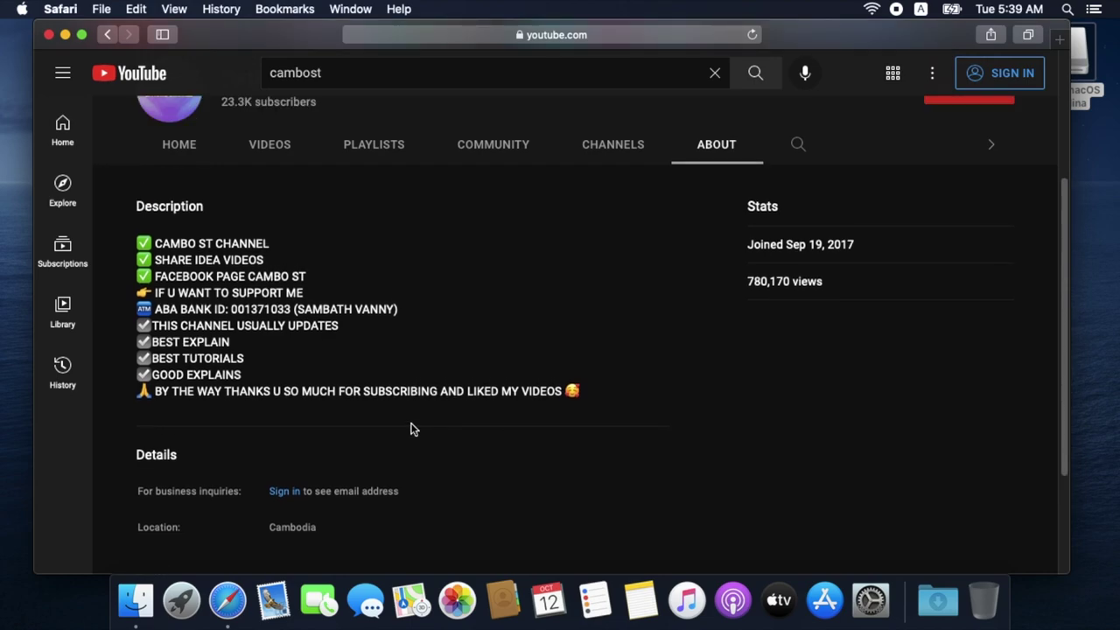
pyautogui.scroll(-3, 414, 429)
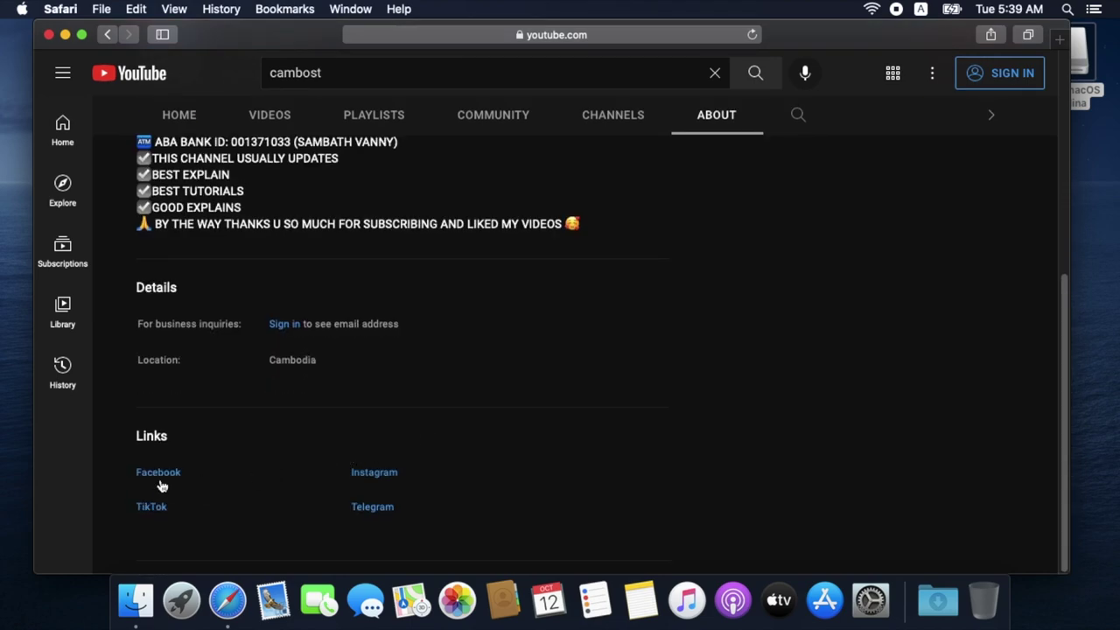
# Open the CAMBO ST PAGE on Facebook from the channel's Facebook link.
pyautogui.click(171, 478)
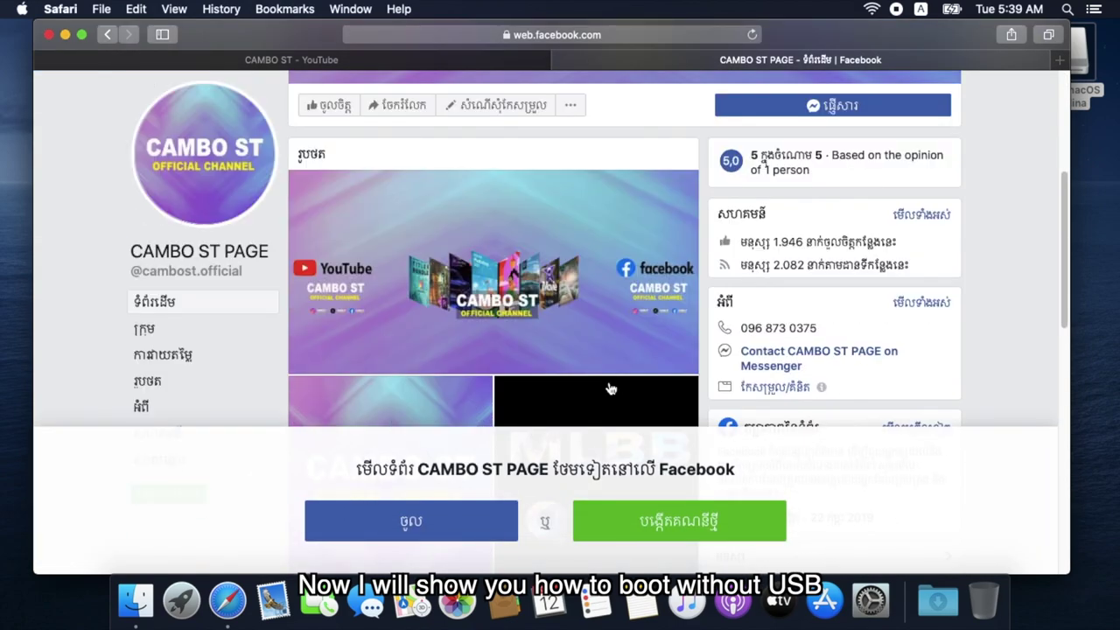
pyautogui.click(611, 388)
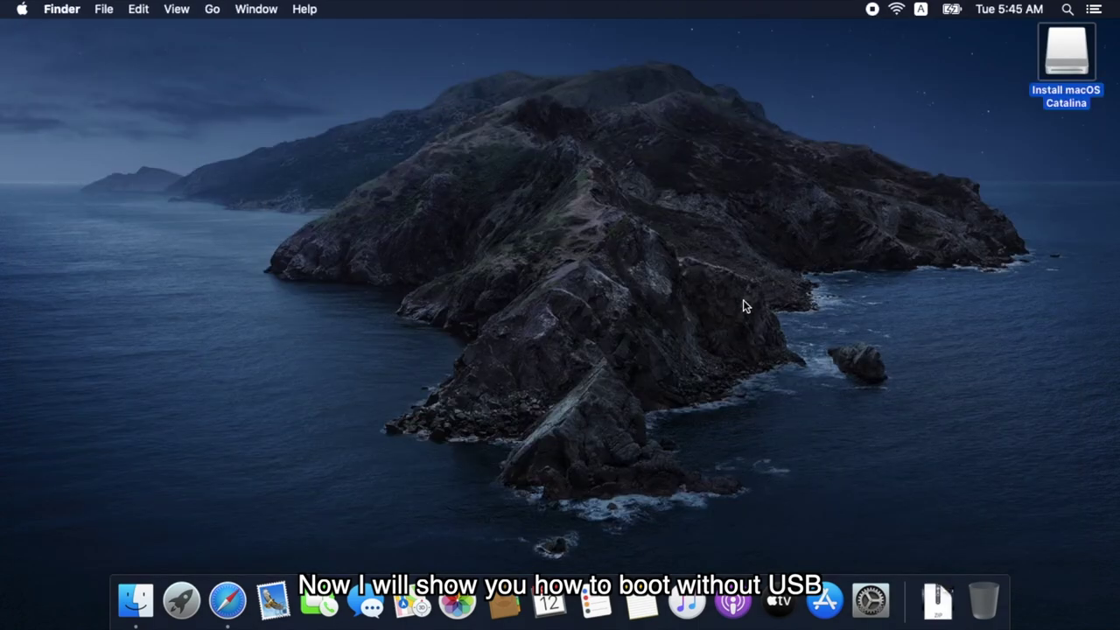
# Relaunch Safari, search Google for 'opencore configurator', and open the mackie100 projects result.
pyautogui.click(226, 596)
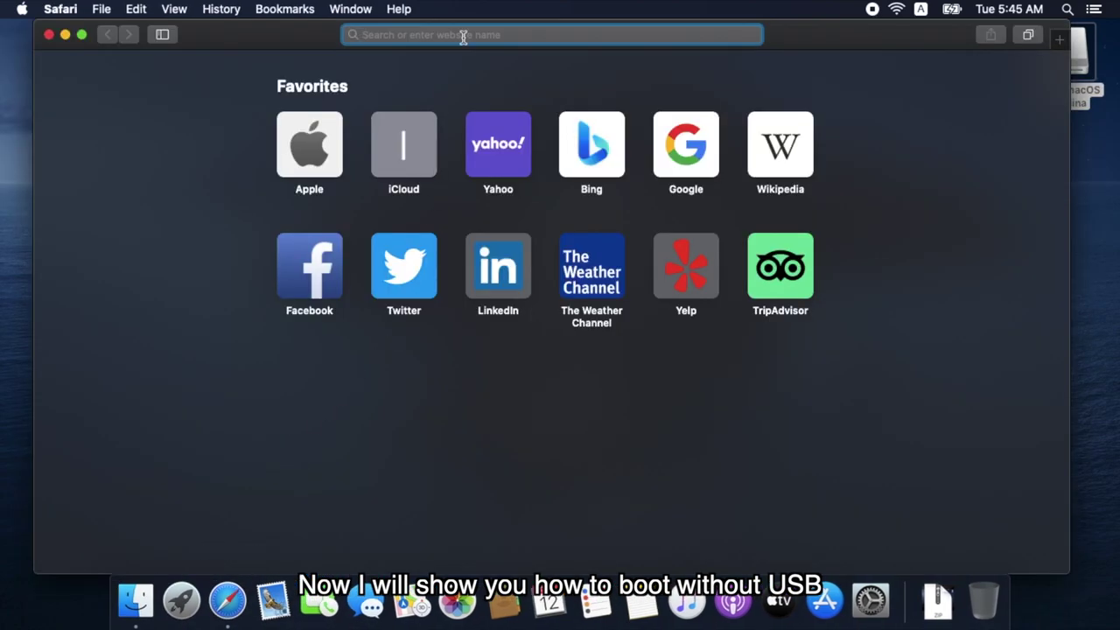
pyautogui.write('open')
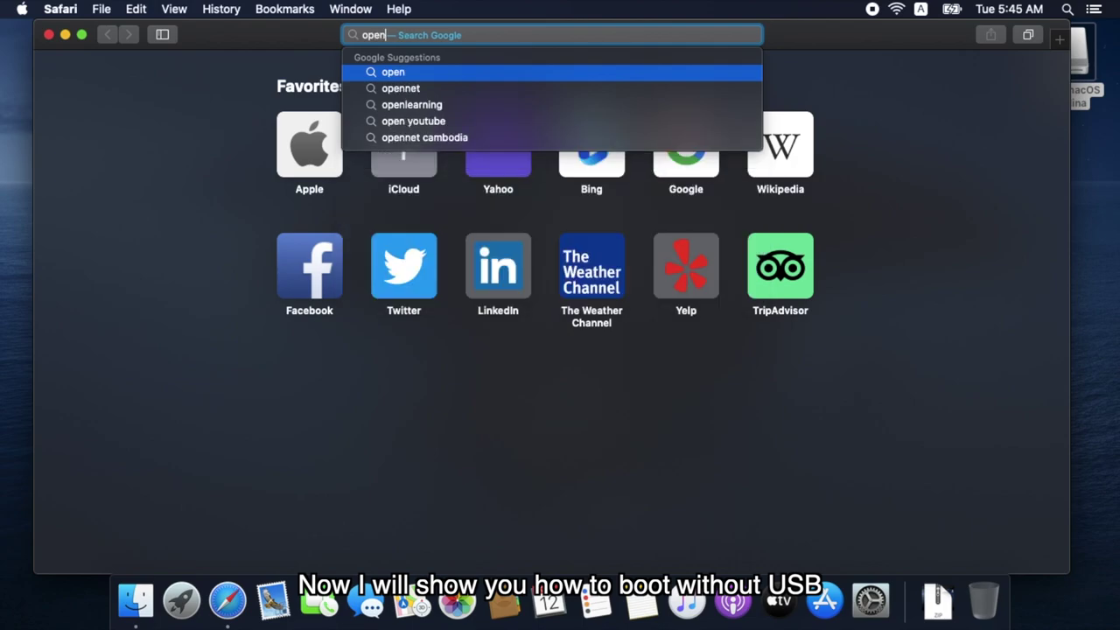
pyautogui.write('core')
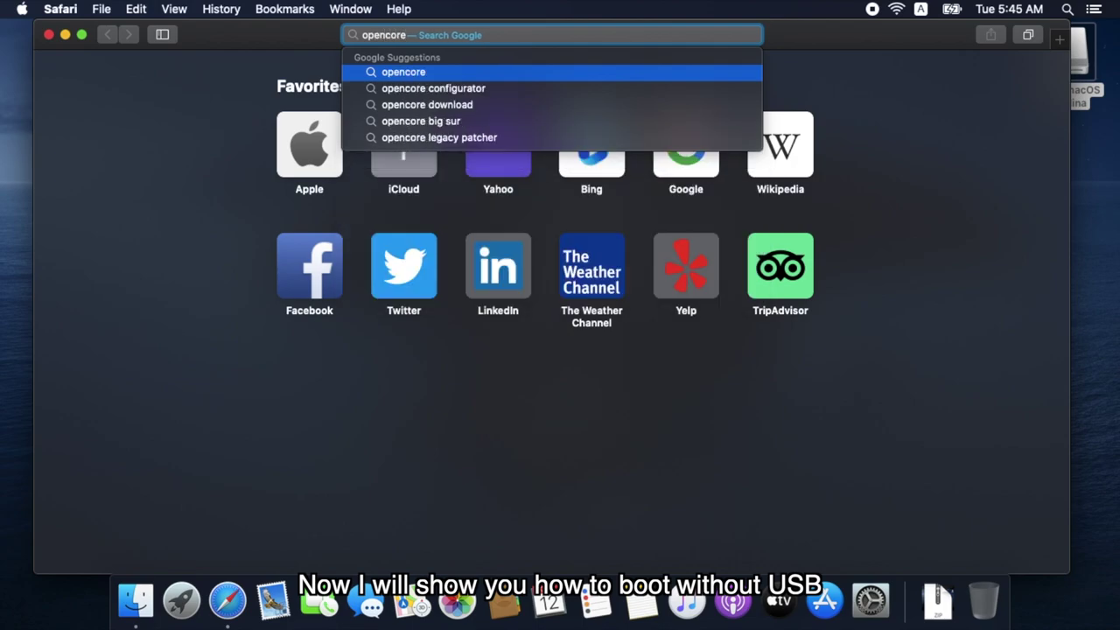
pyautogui.press('Down')
pyautogui.press('Return')
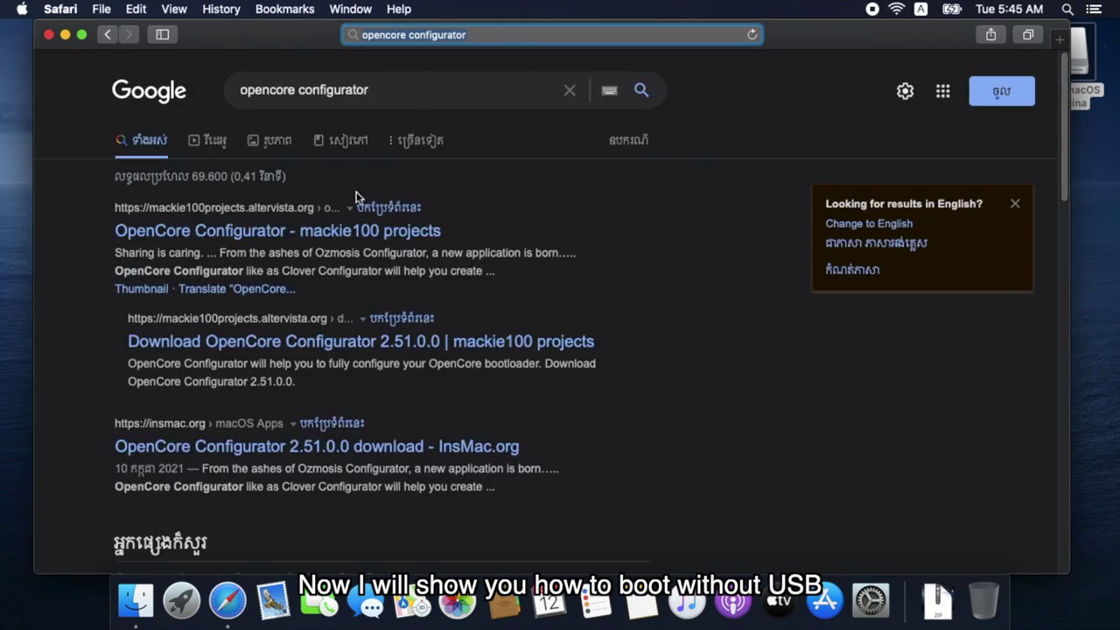
pyautogui.click(321, 233)
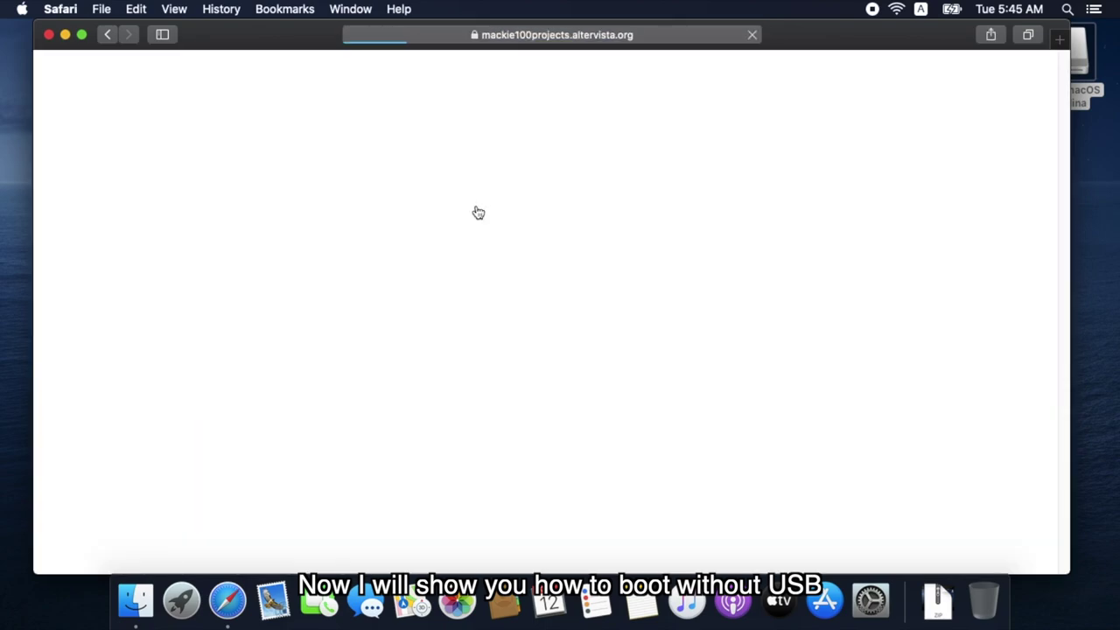
# Open the Changelog 2.42.0.0 related post in full screen and dismiss the advertisement.
pyautogui.click(82, 36)
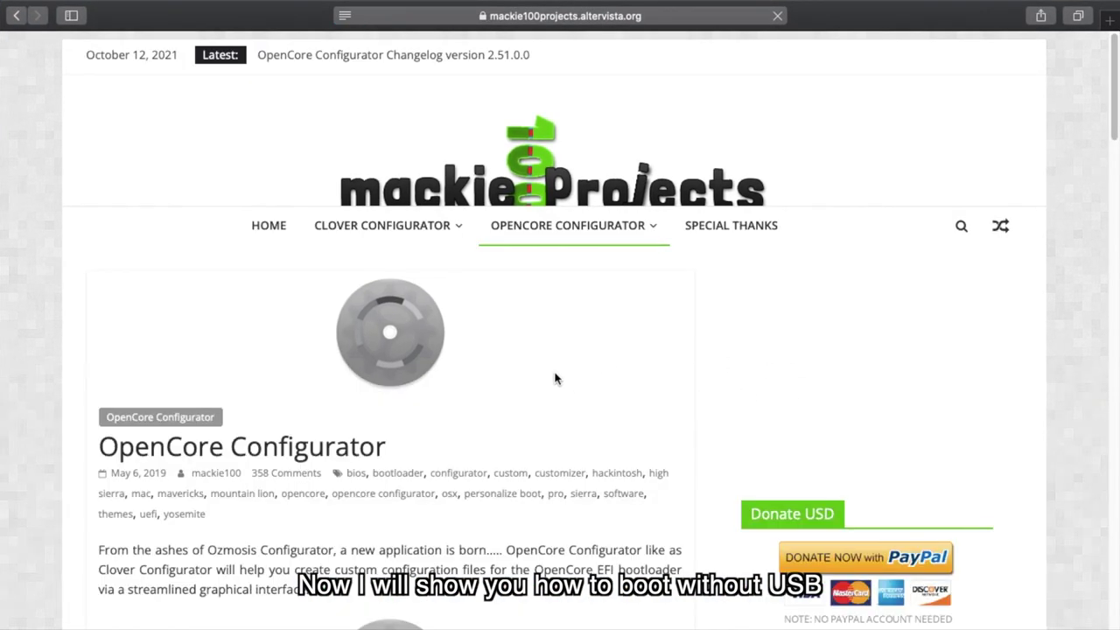
pyautogui.scroll(-8, 558, 381)
pyautogui.scroll(3, 573, 370)
pyautogui.scroll(-10, 574, 371)
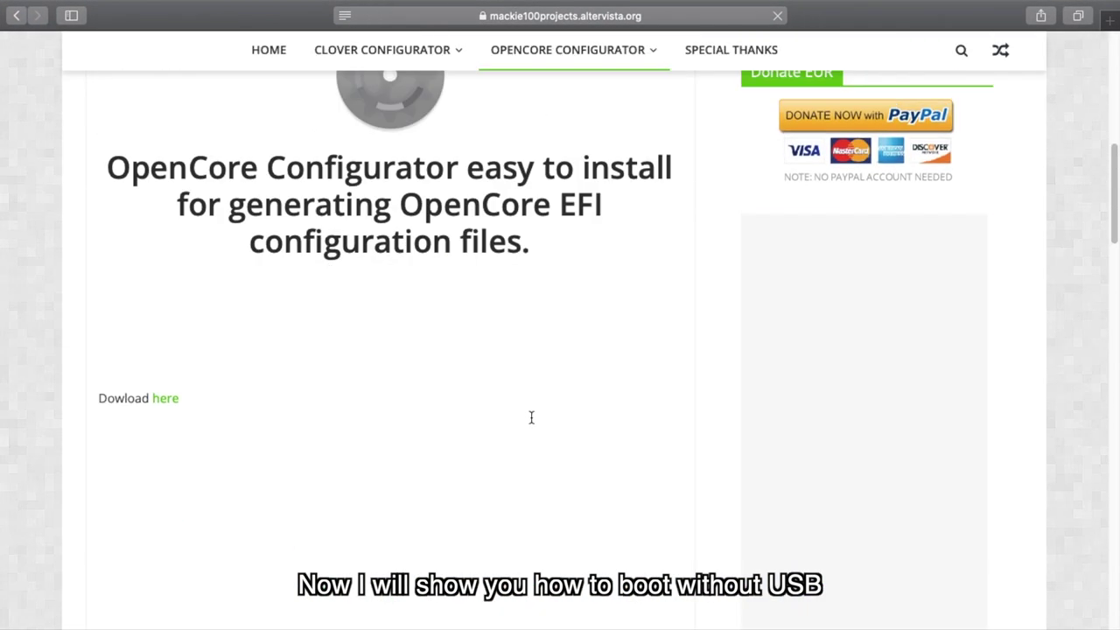
pyautogui.scroll(-4, 478, 459)
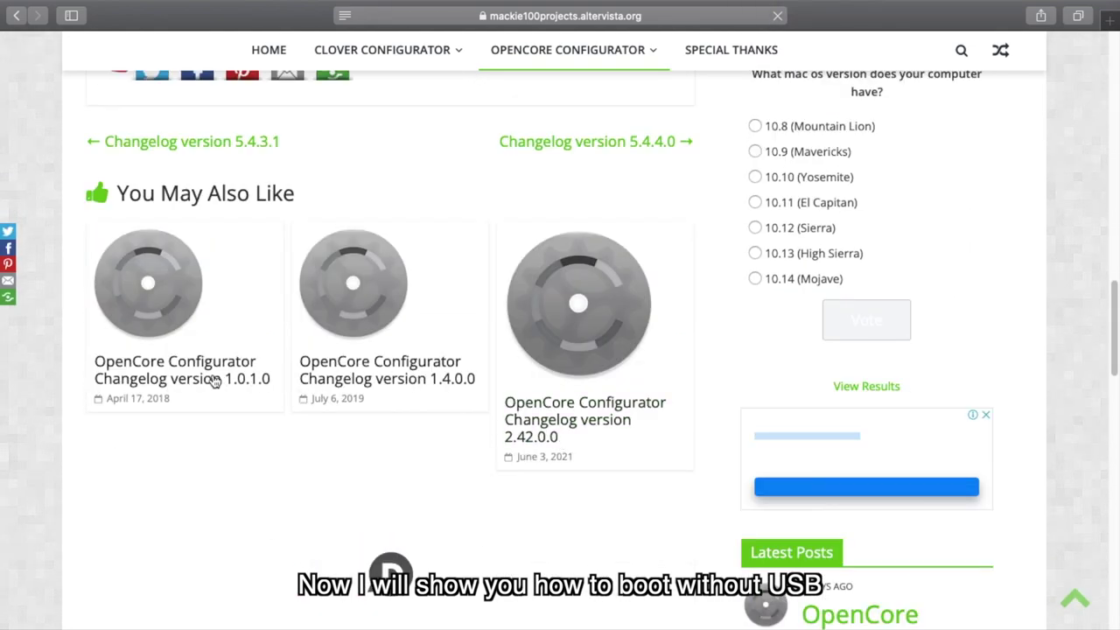
pyautogui.click(534, 429)
pyautogui.click(600, 404)
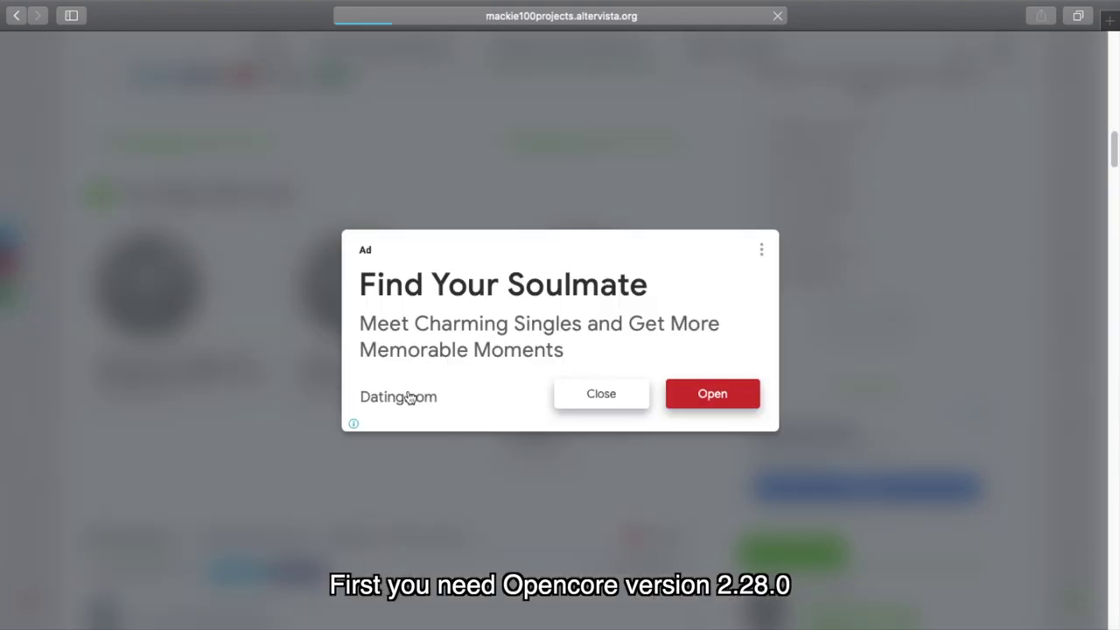
# Scroll down the changelog post and open its Download link in a new tab.
pyautogui.scroll(-5, 408, 398)
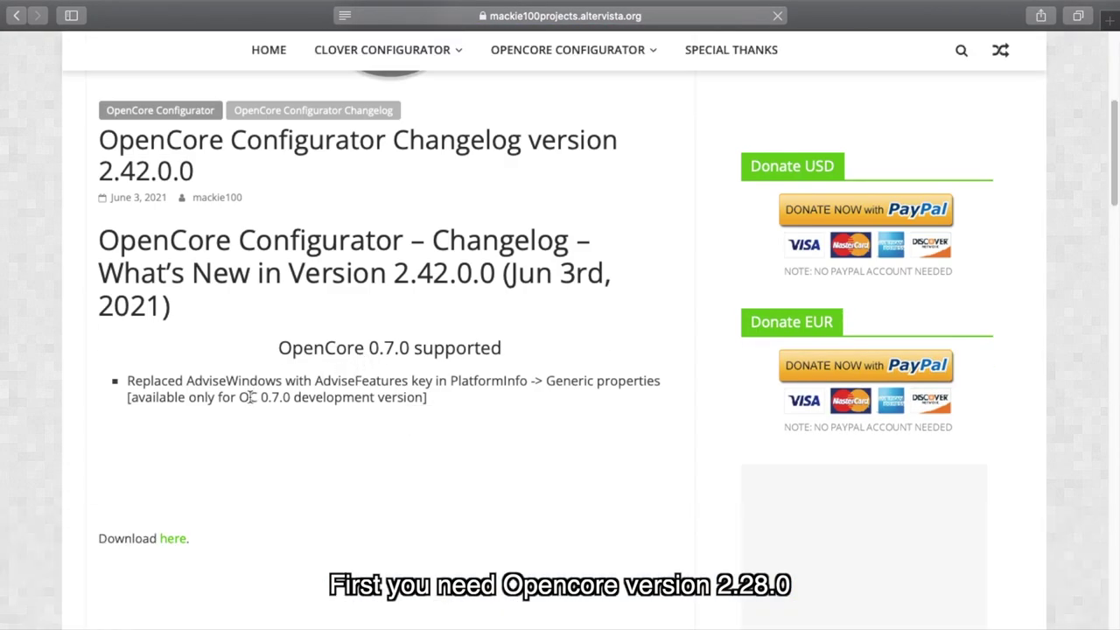
pyautogui.scroll(-2, 249, 396)
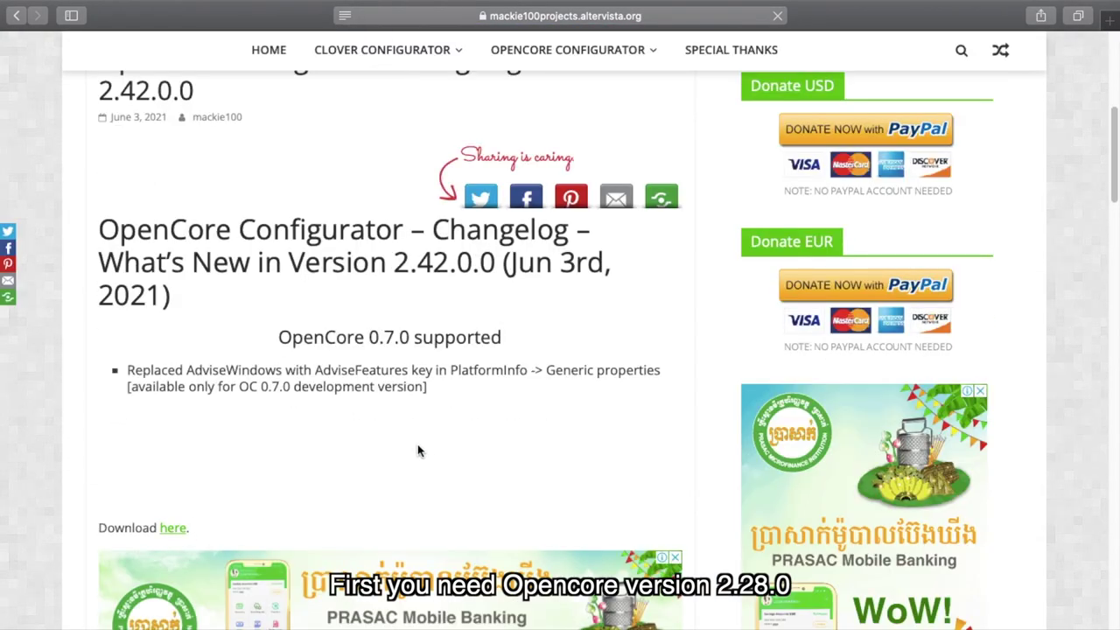
pyautogui.click(418, 450)
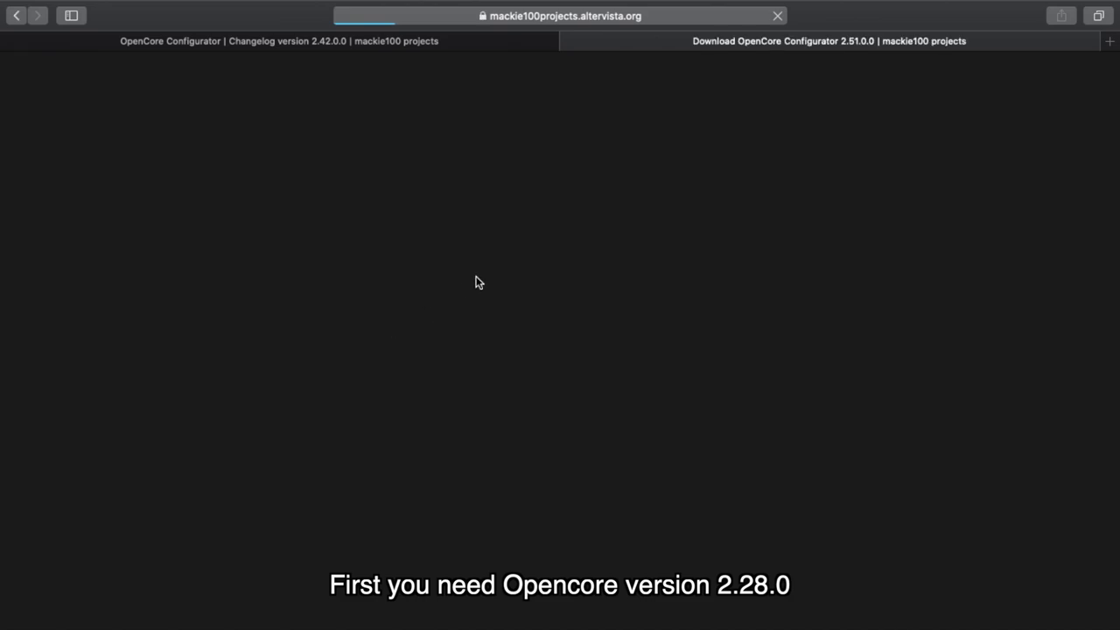
# Download OpenCore Configurator 2.28.0.0 from Old Versions, allowing downloads from mackie100projects.altervista.org.
pyautogui.scroll(-15, 467, 292)
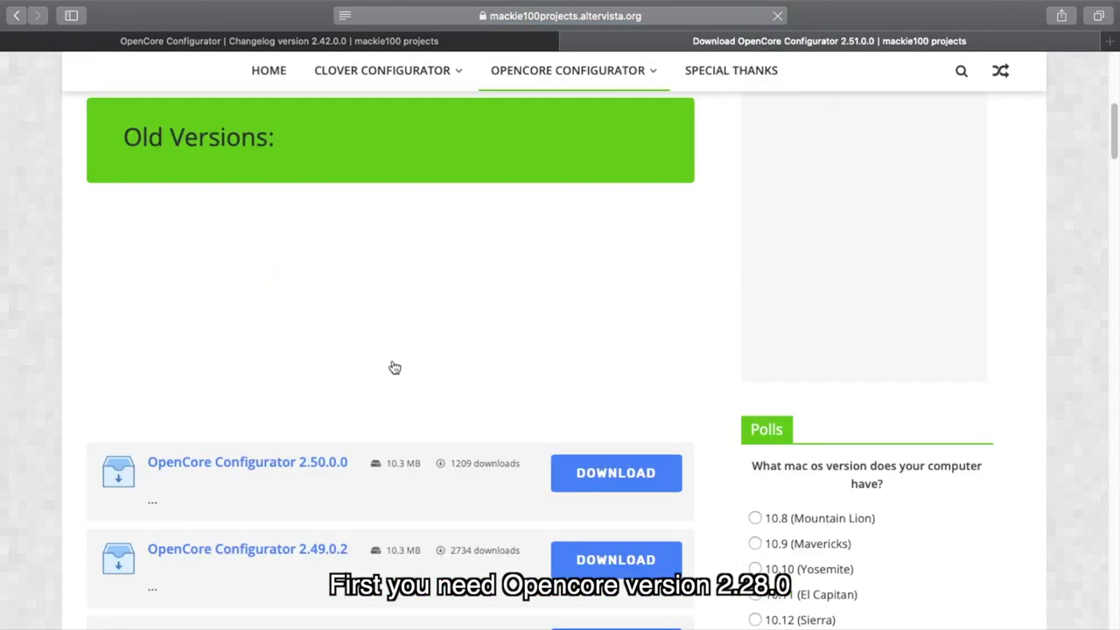
pyautogui.scroll(-10, 394, 367)
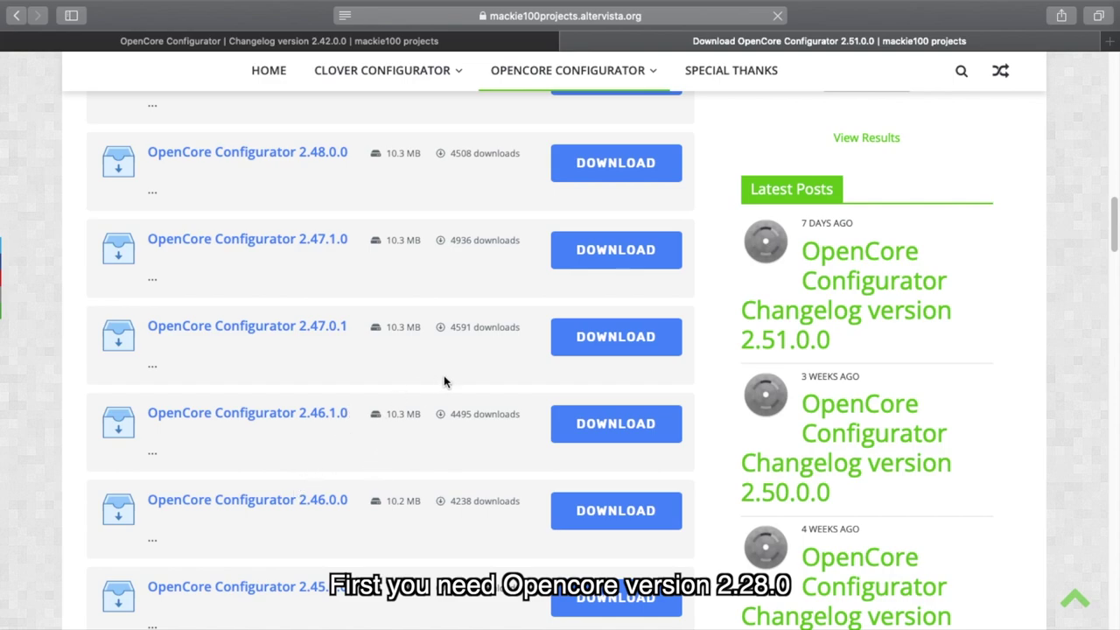
pyautogui.scroll(-20, 442, 368)
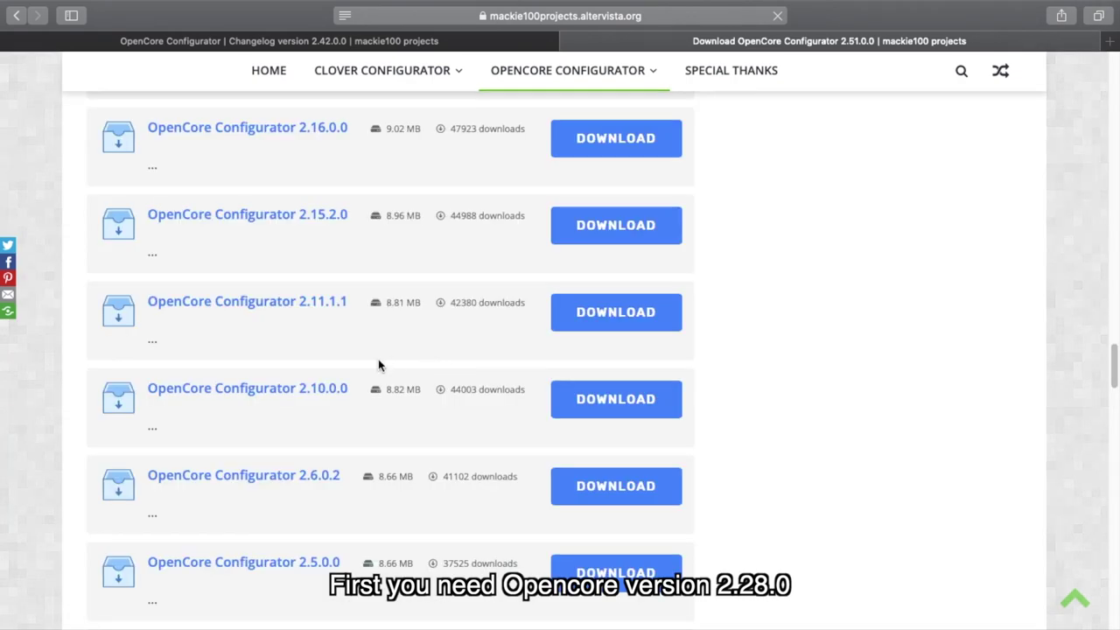
pyautogui.scroll(10, 378, 362)
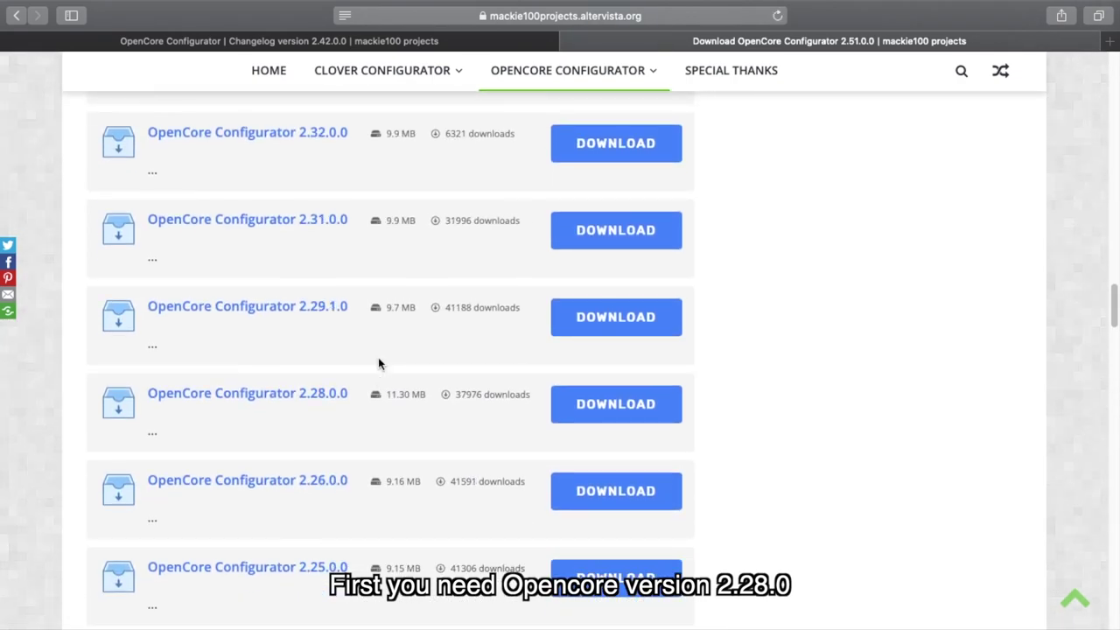
pyautogui.scroll(3, 379, 362)
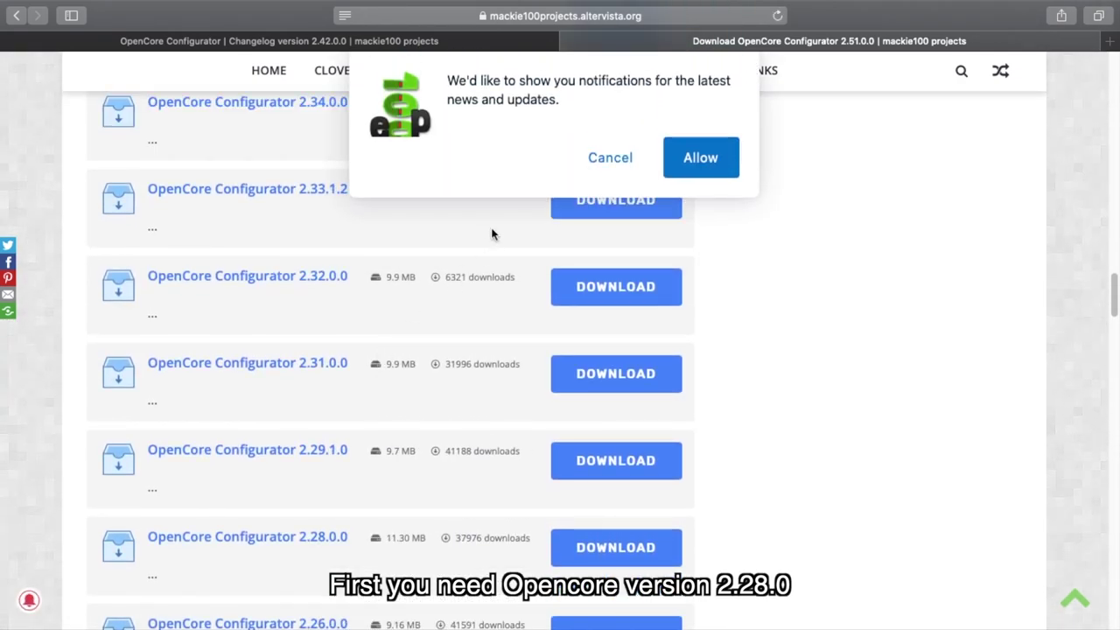
pyautogui.scroll(-1, 364, 420)
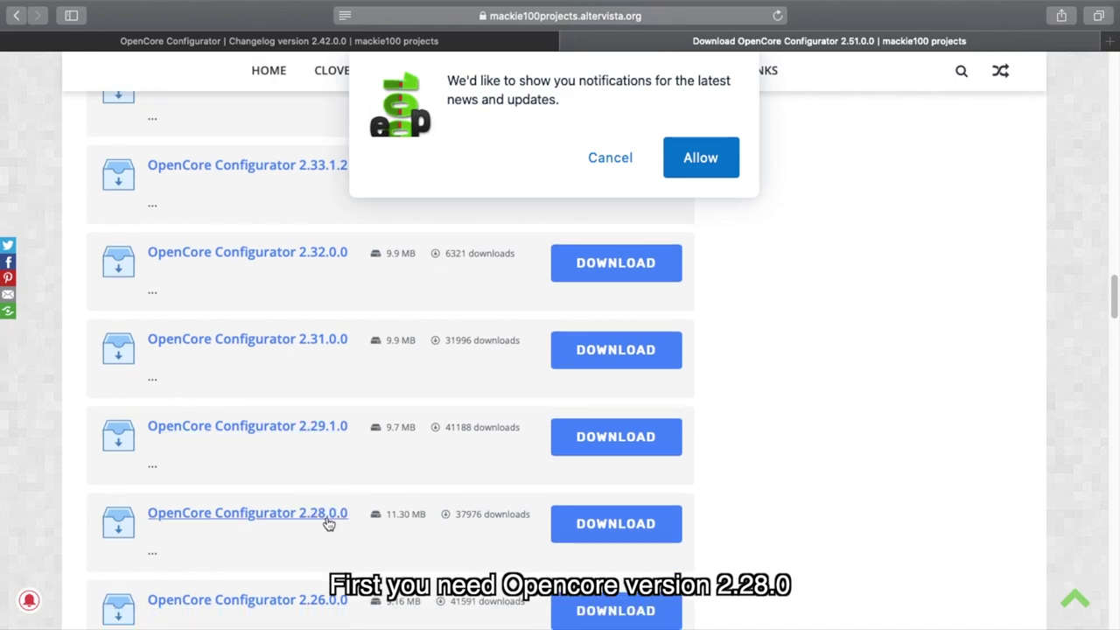
pyautogui.click(595, 525)
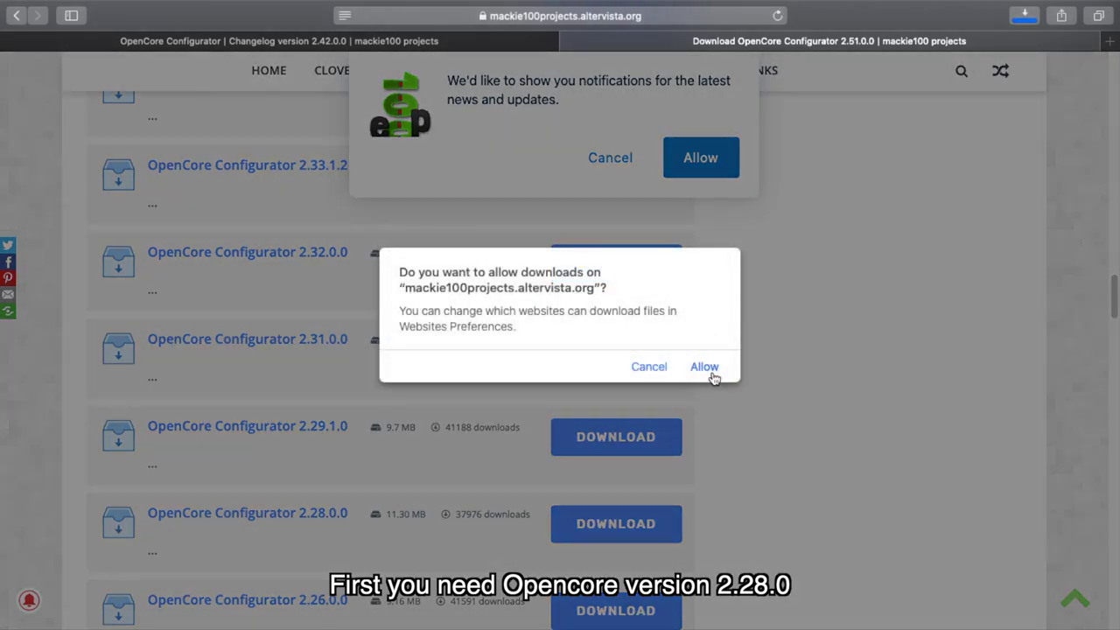
pyautogui.click(704, 367)
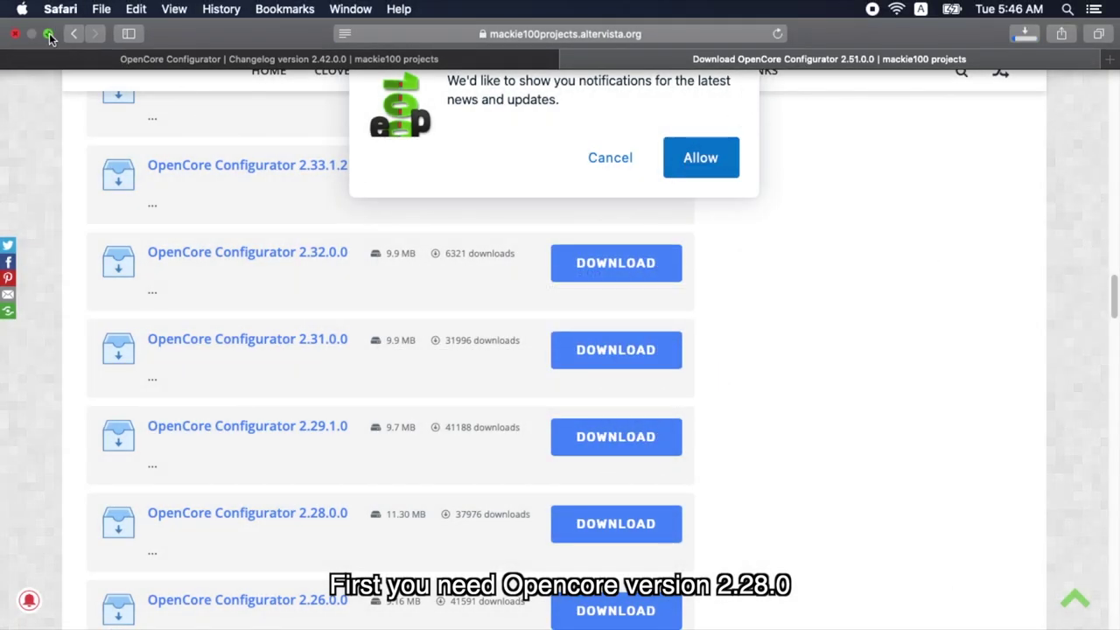
# Take Safari out of full screen, minimizing and restoring its window.
pyautogui.click(49, 34)
pyautogui.click(64, 37)
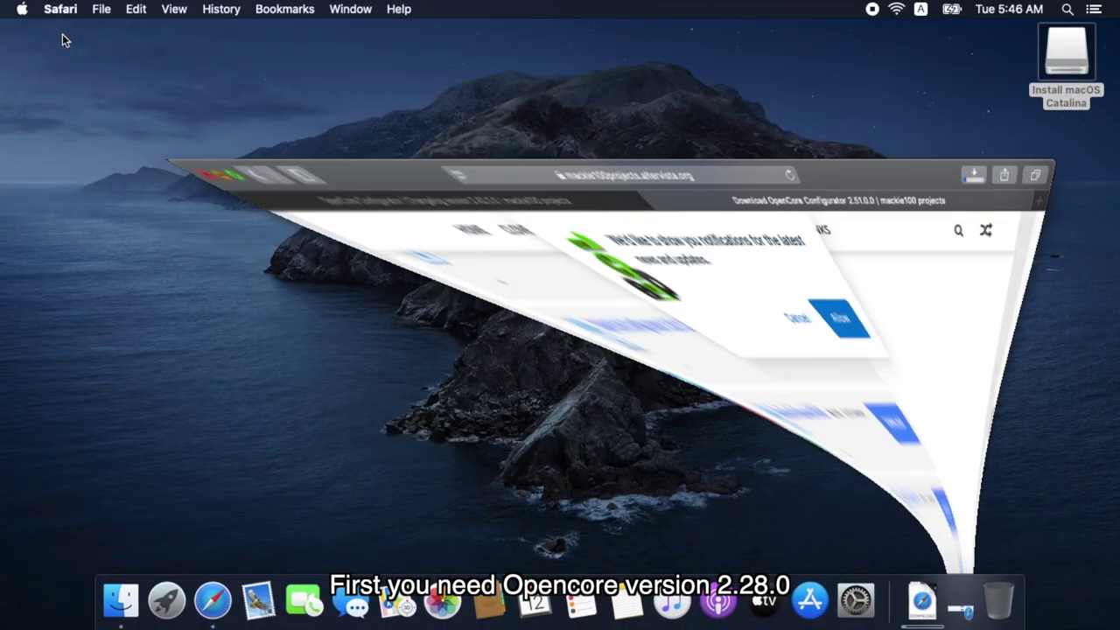
pyautogui.click(970, 595)
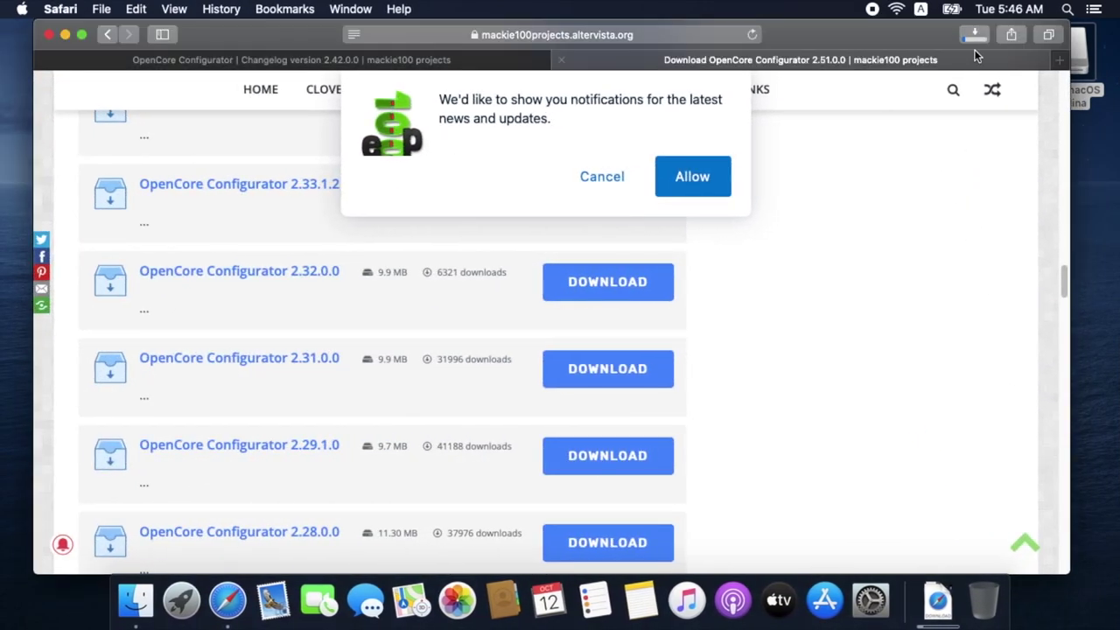
# Drag the downloaded OpenCore Configurator from Safari's Downloads list onto the desktop and close Safari.
pyautogui.click(976, 36)
pyautogui.moveTo(838, 40); pyautogui.dragTo(594, 51)
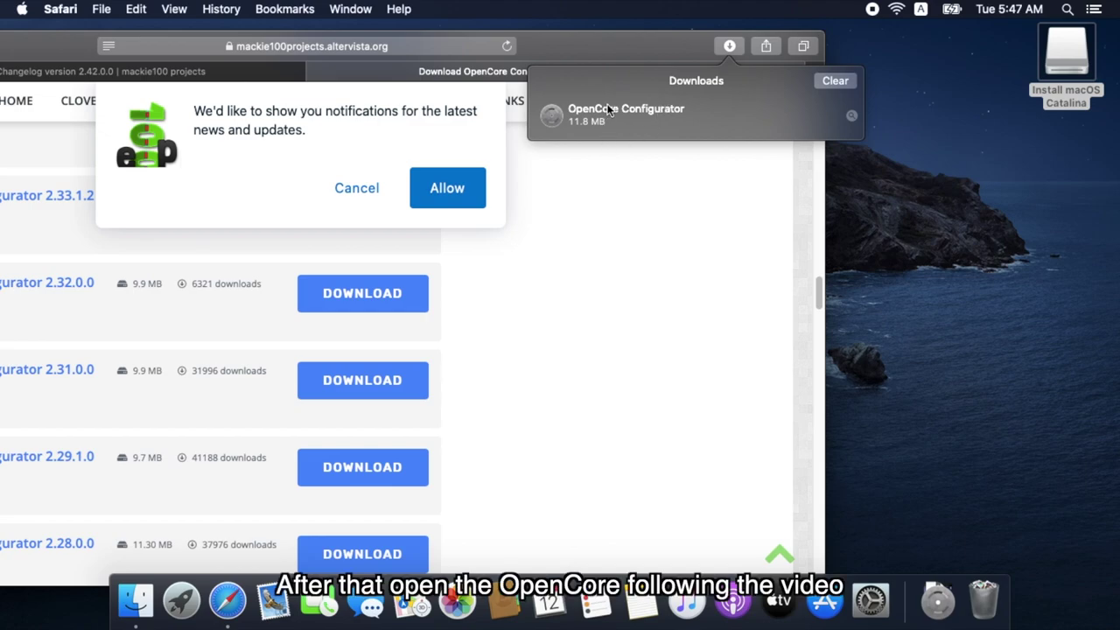
pyautogui.moveTo(594, 123); pyautogui.dragTo(1009, 206)
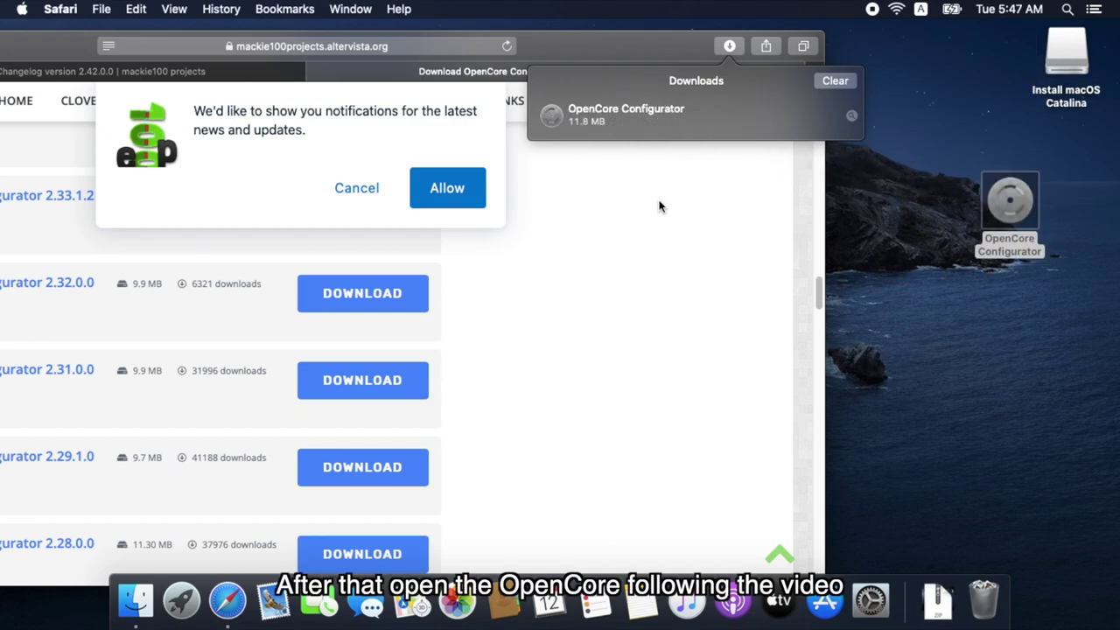
pyautogui.click(573, 46)
pyautogui.moveTo(72, 49); pyautogui.dragTo(338, 53)
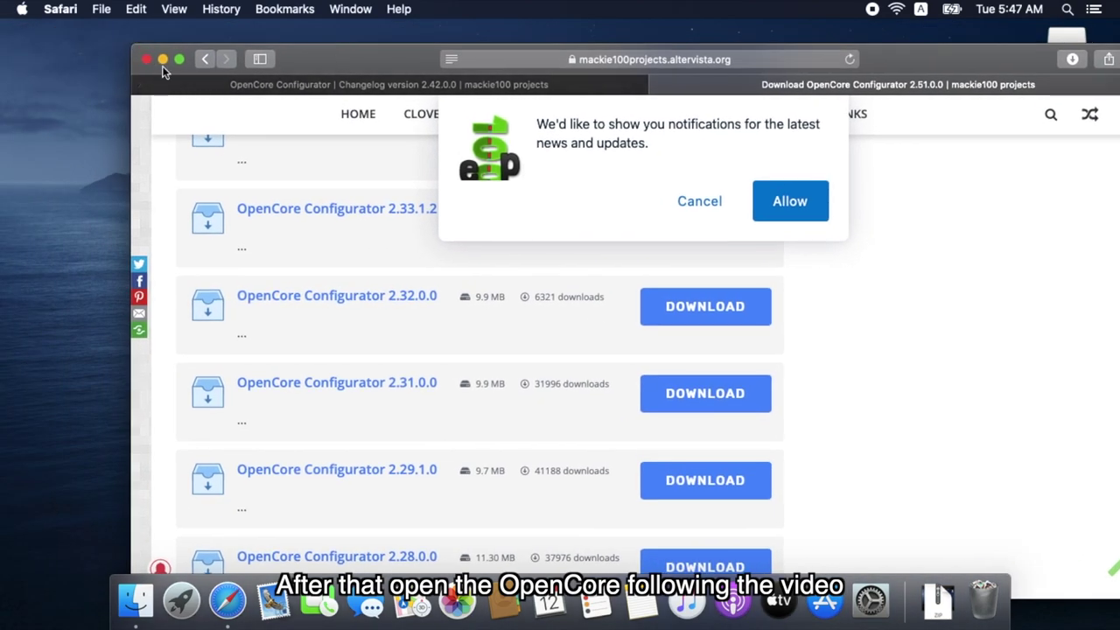
pyautogui.click(148, 59)
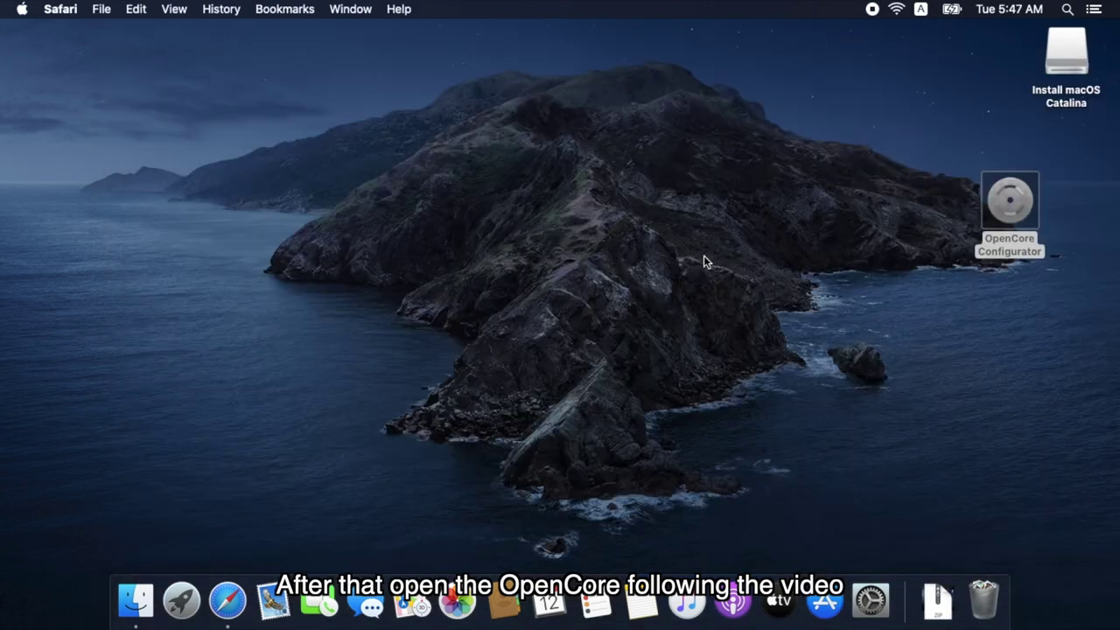
pyautogui.moveTo(1005, 205); pyautogui.dragTo(875, 93)
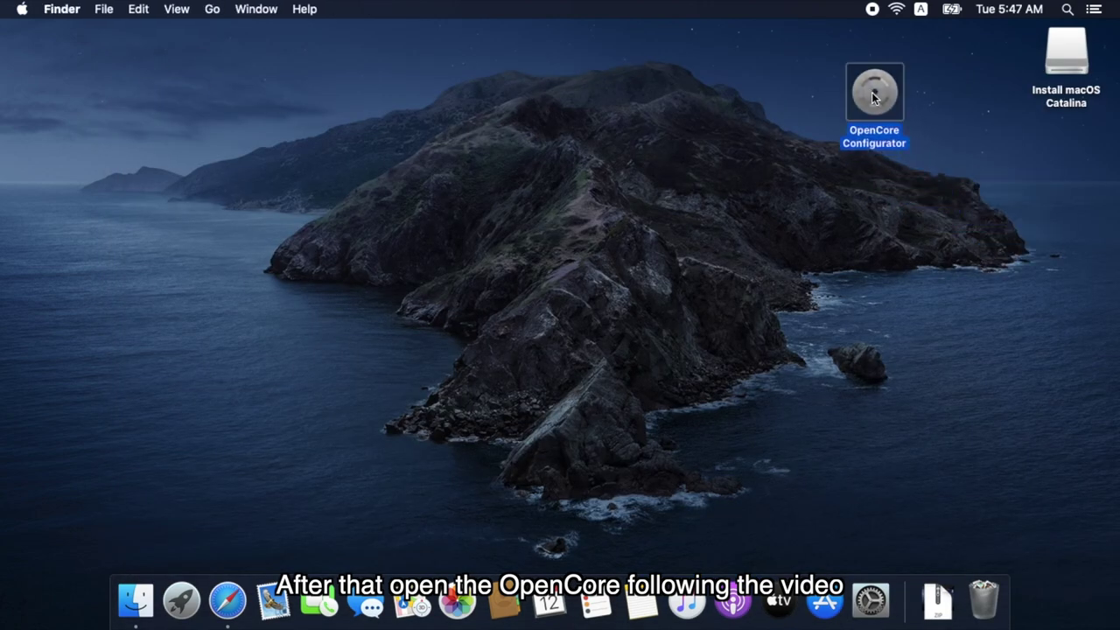
# Launch OpenCore Configurator, approve it with Open Anyway in Security & Privacy, and confirm Open.
pyautogui.doubleClick(875, 93)
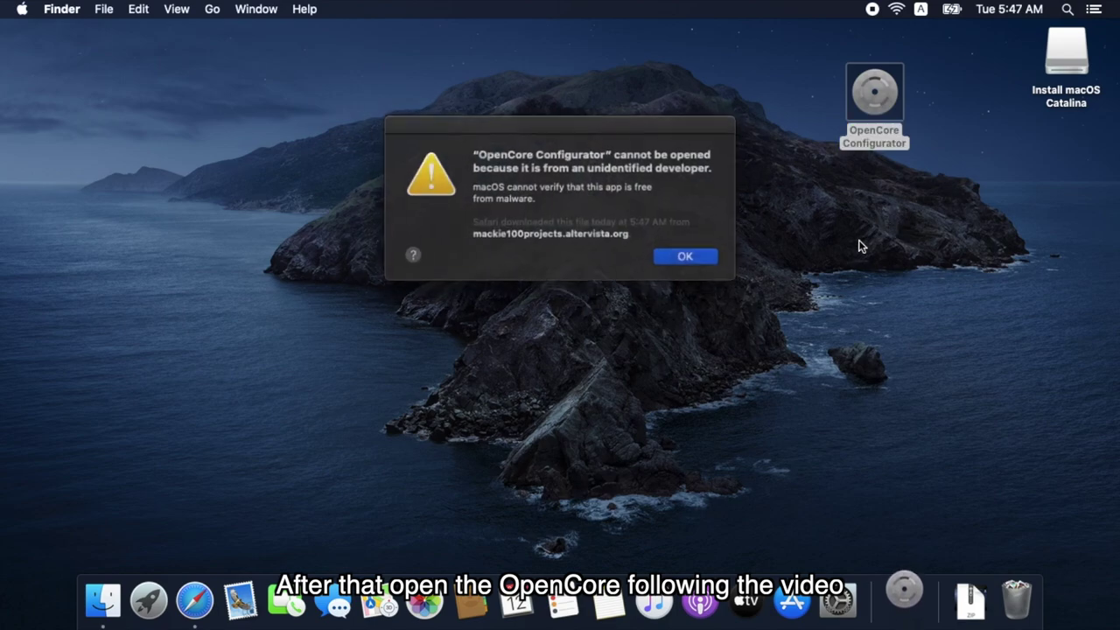
pyautogui.click(701, 257)
pyautogui.click(865, 598)
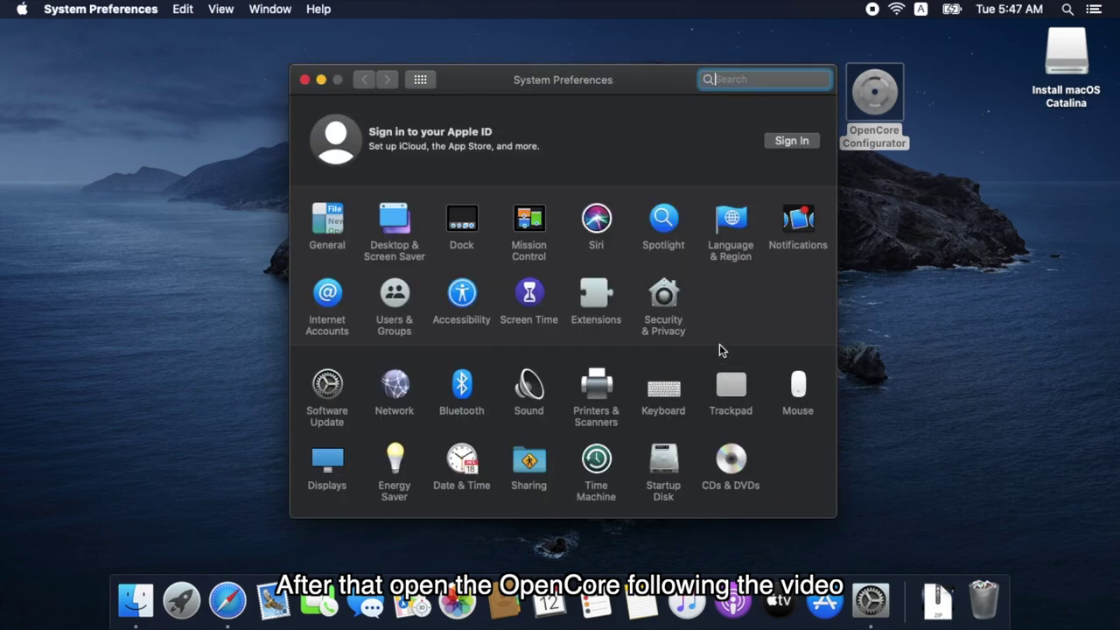
pyautogui.click(660, 298)
pyautogui.click(749, 401)
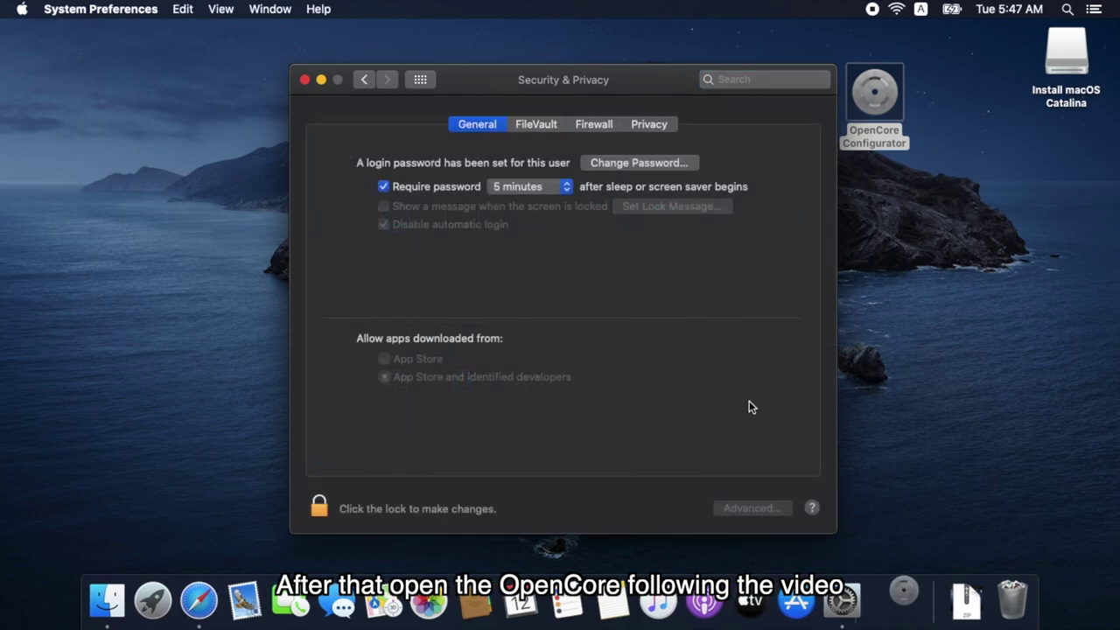
pyautogui.click(304, 79)
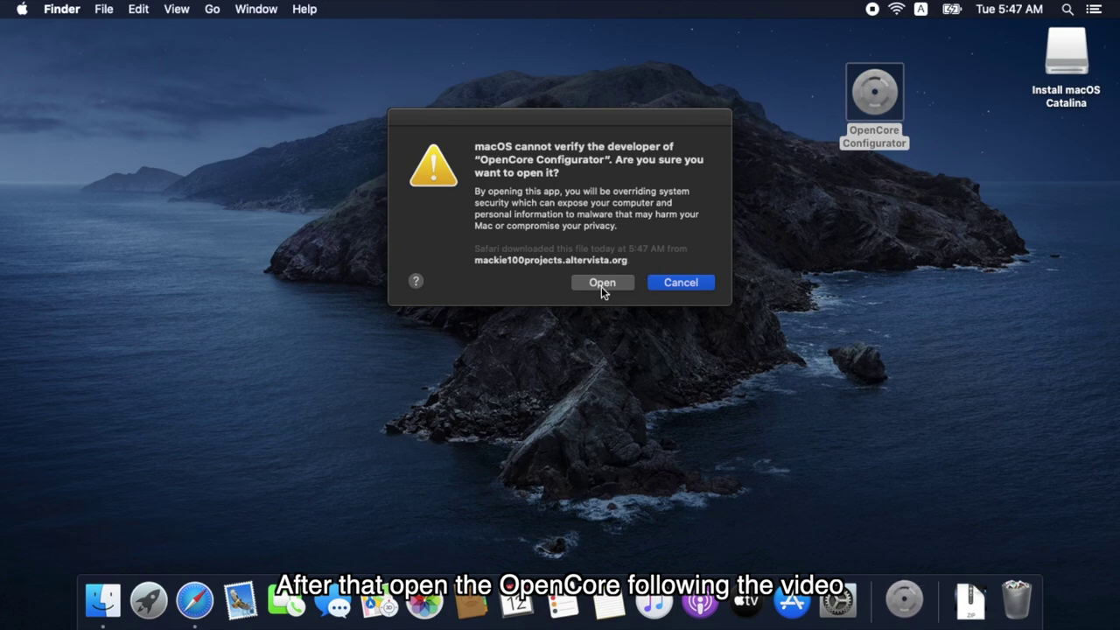
pyautogui.click(601, 283)
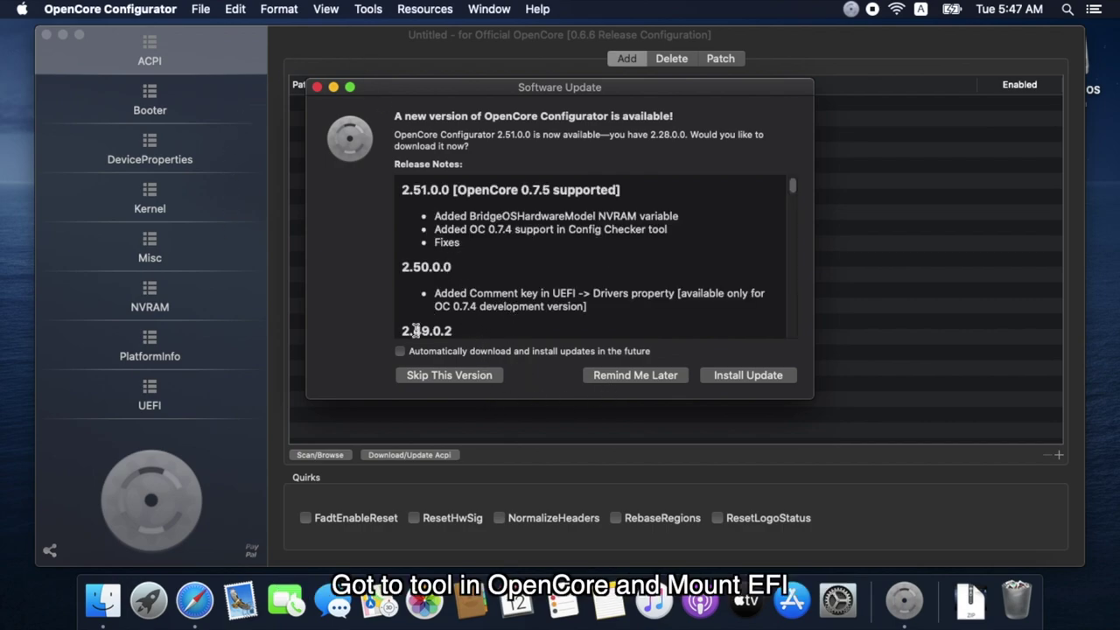
# Skip the configurator update, open Tools > Mount EFI, and close the main configuration window.
pyautogui.click(484, 379)
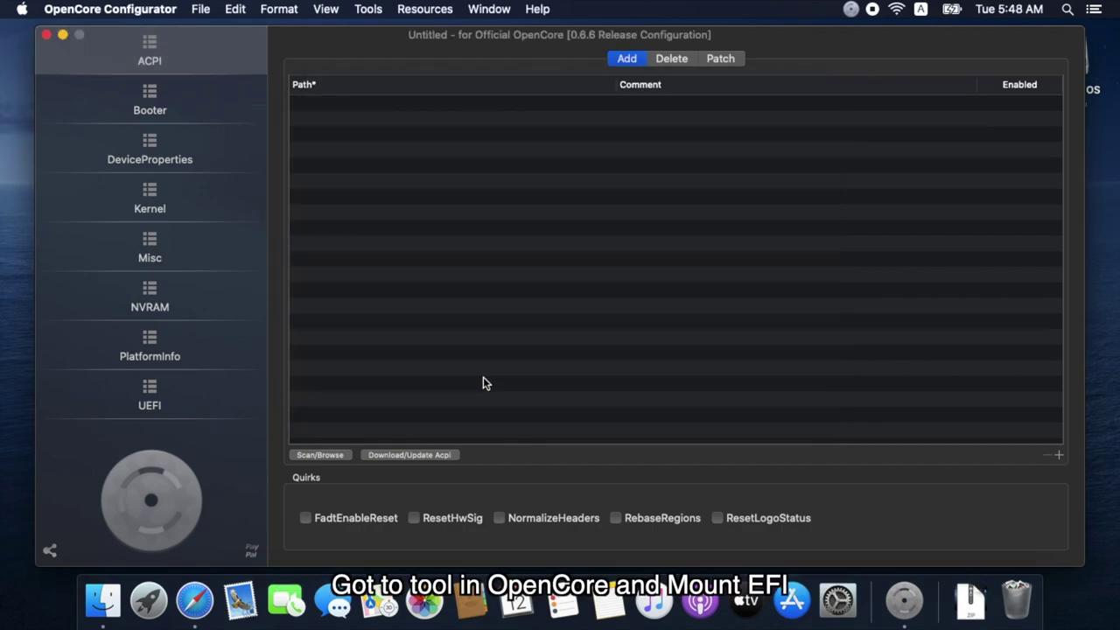
pyautogui.click(371, 10)
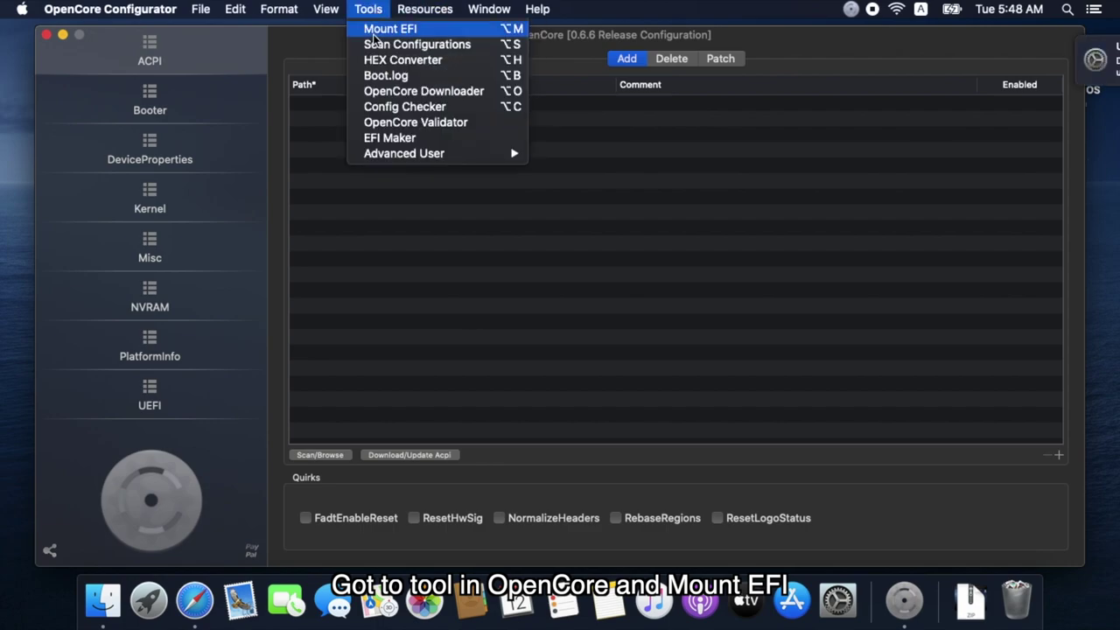
pyautogui.click(390, 29)
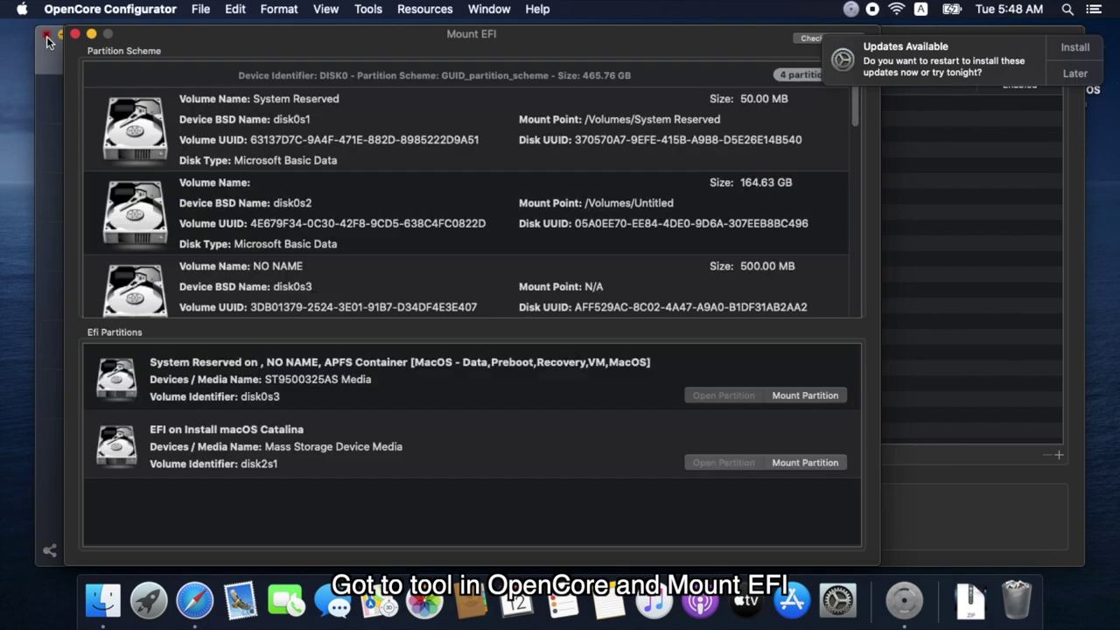
pyautogui.click(47, 36)
# Postpone the macOS update until tomorrow and mount the internal disk0s3 EFI with the admin password.
pyautogui.click(1078, 74)
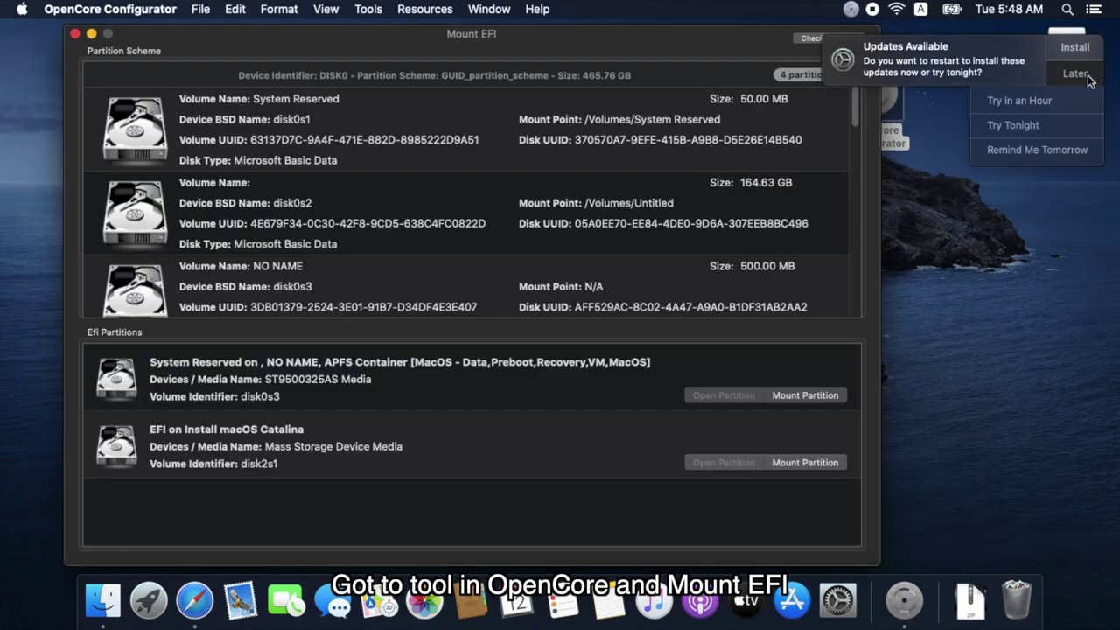
pyautogui.click(1046, 149)
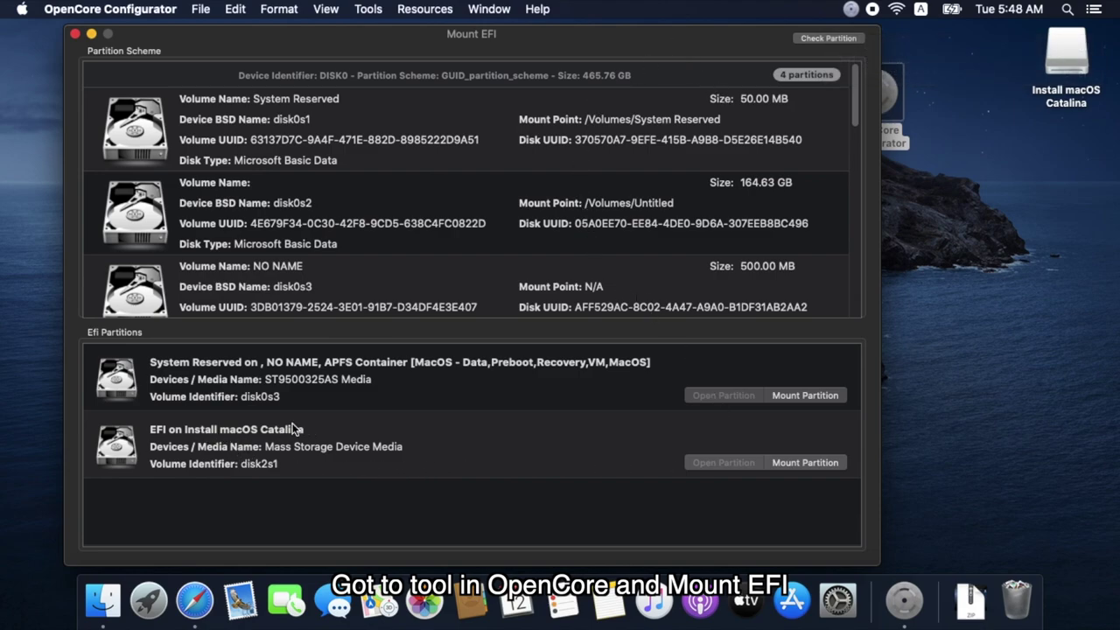
pyautogui.click(792, 400)
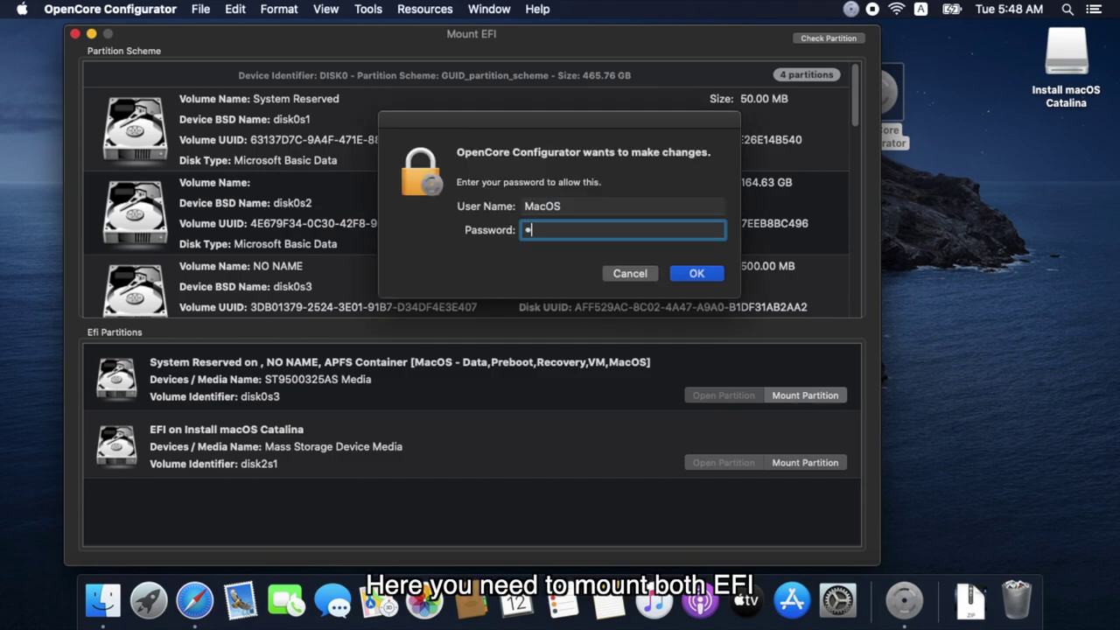
pyautogui.press('Return')
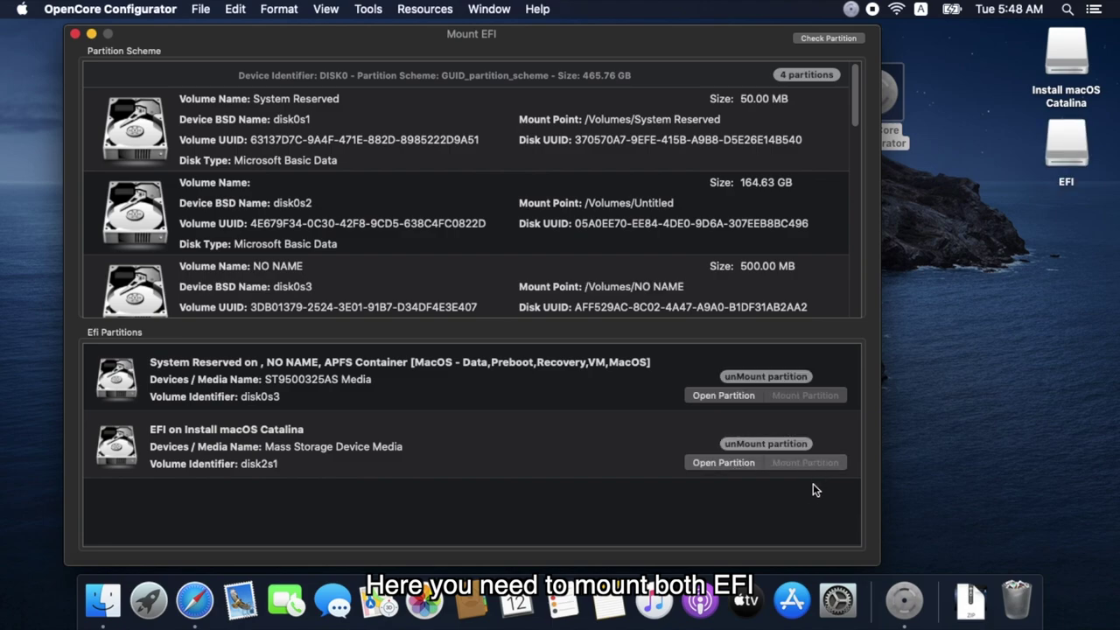
# Open the internal and USB EFI partitions and their EFI folders side by side in Finder.
pyautogui.click(723, 395)
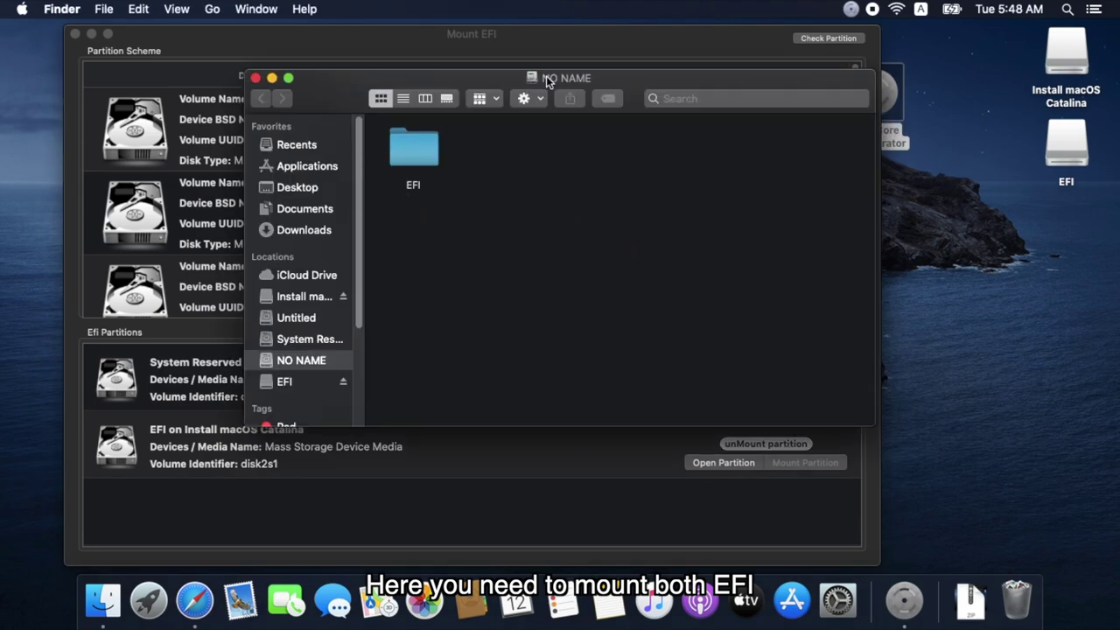
pyautogui.moveTo(547, 81); pyautogui.dragTo(317, 42)
pyautogui.doubleClick(180, 116)
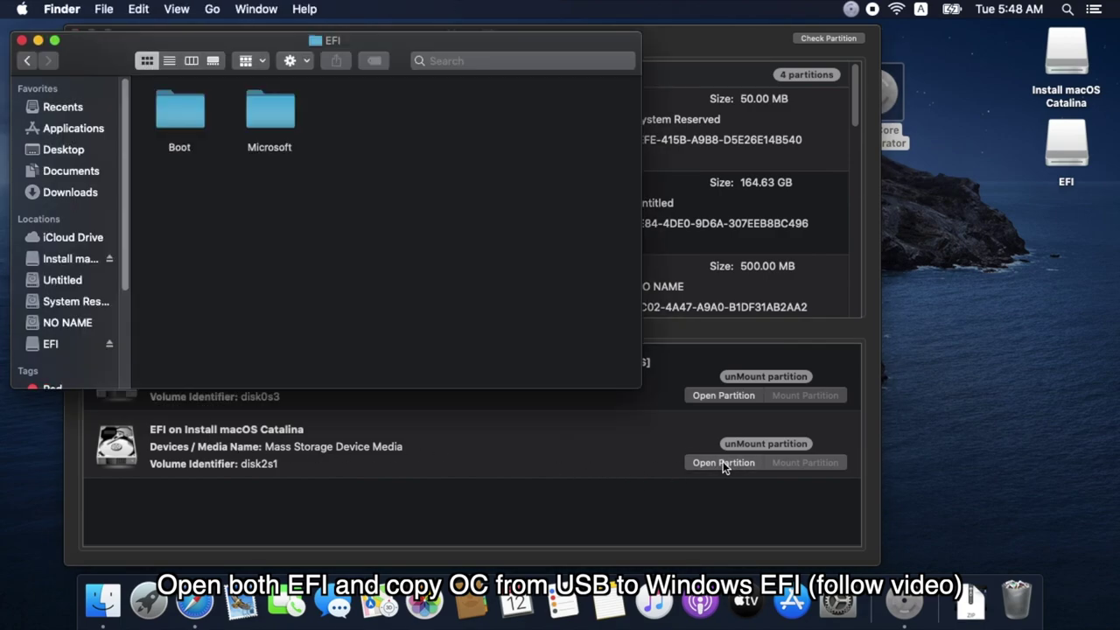
pyautogui.click(723, 463)
pyautogui.moveTo(500, 63); pyautogui.dragTo(970, 87)
pyautogui.doubleClick(655, 160)
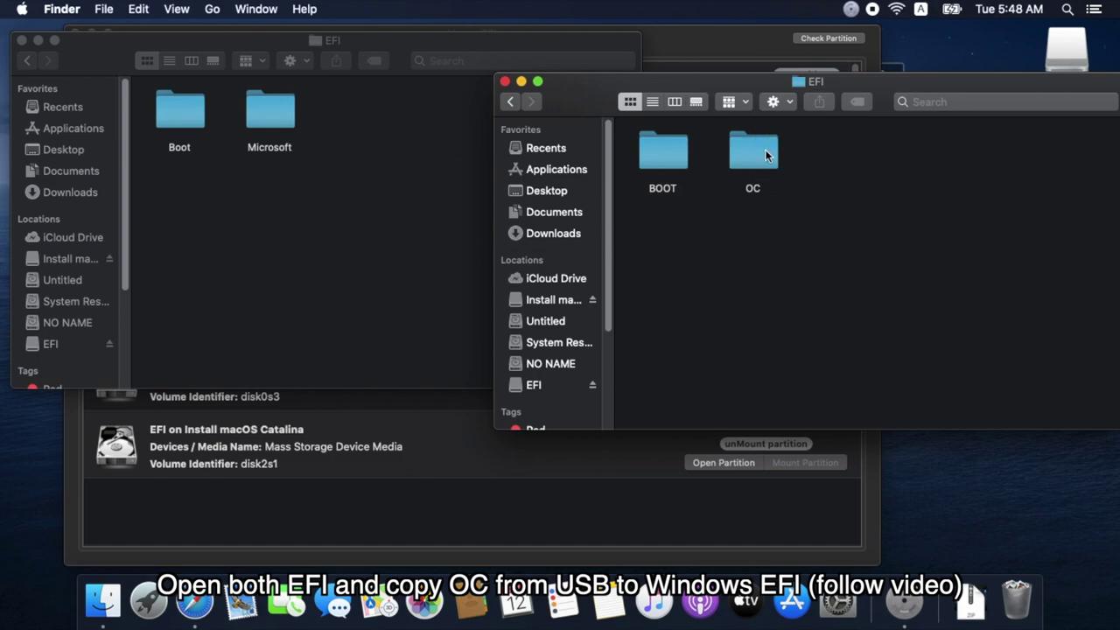
# Copy the OC folder from the USB EFI into the internal EFI folder, then close both windows.
pyautogui.moveTo(766, 155); pyautogui.dragTo(382, 120)
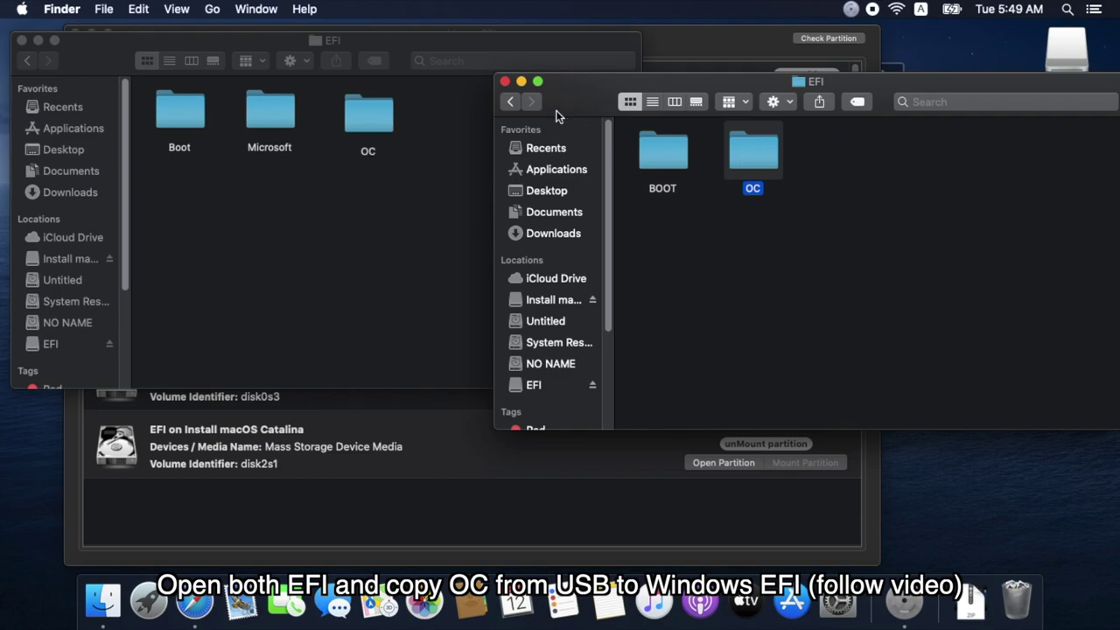
pyautogui.click(505, 82)
pyautogui.moveTo(519, 39); pyautogui.dragTo(703, 48)
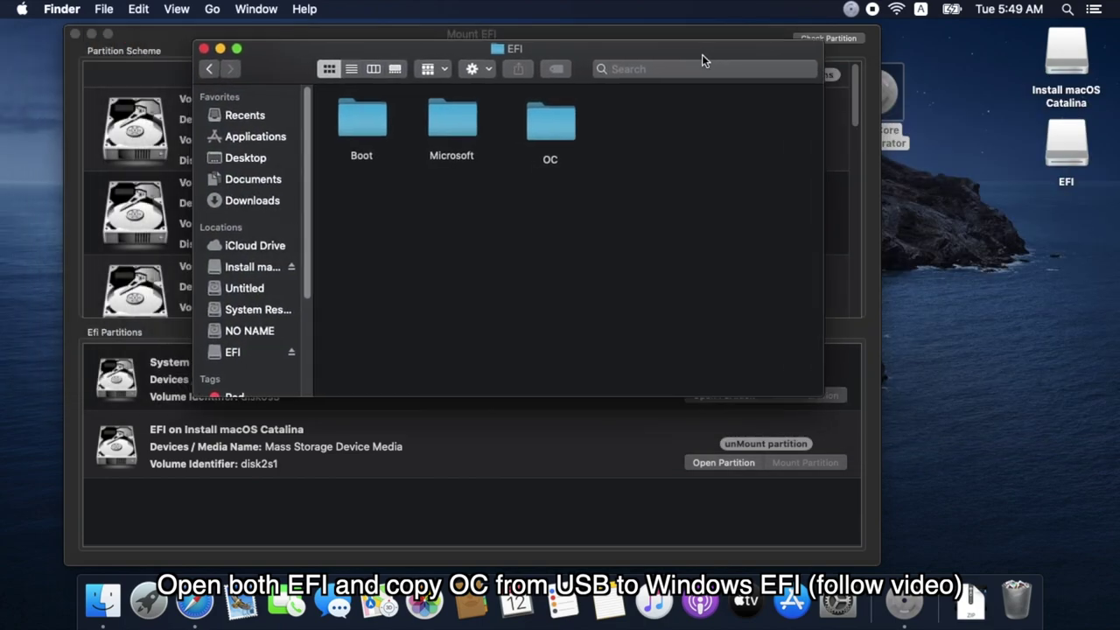
pyautogui.click(205, 50)
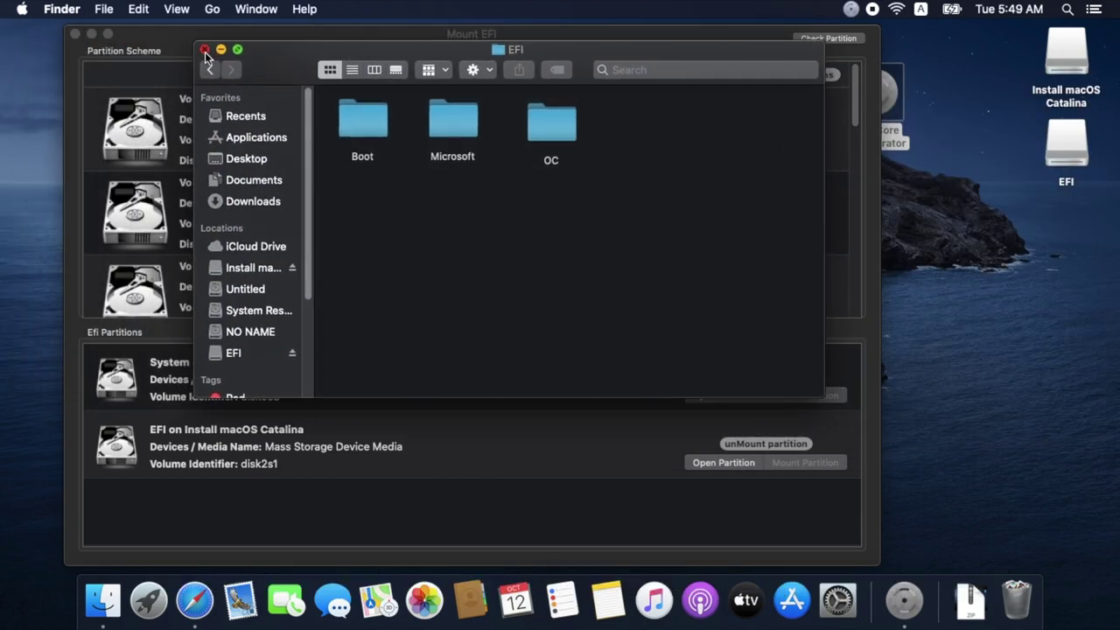
# Unmount the disk0s3 and disk2s1 EFI partitions, close Mount EFI, and shut down the Mac.
pyautogui.click(766, 381)
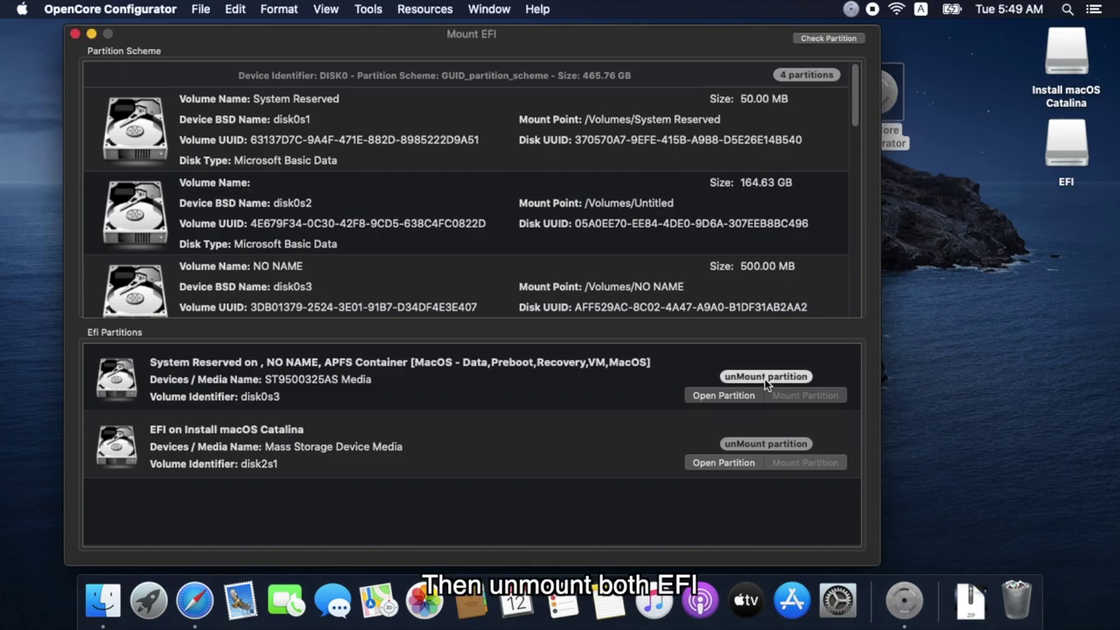
pyautogui.click(780, 385)
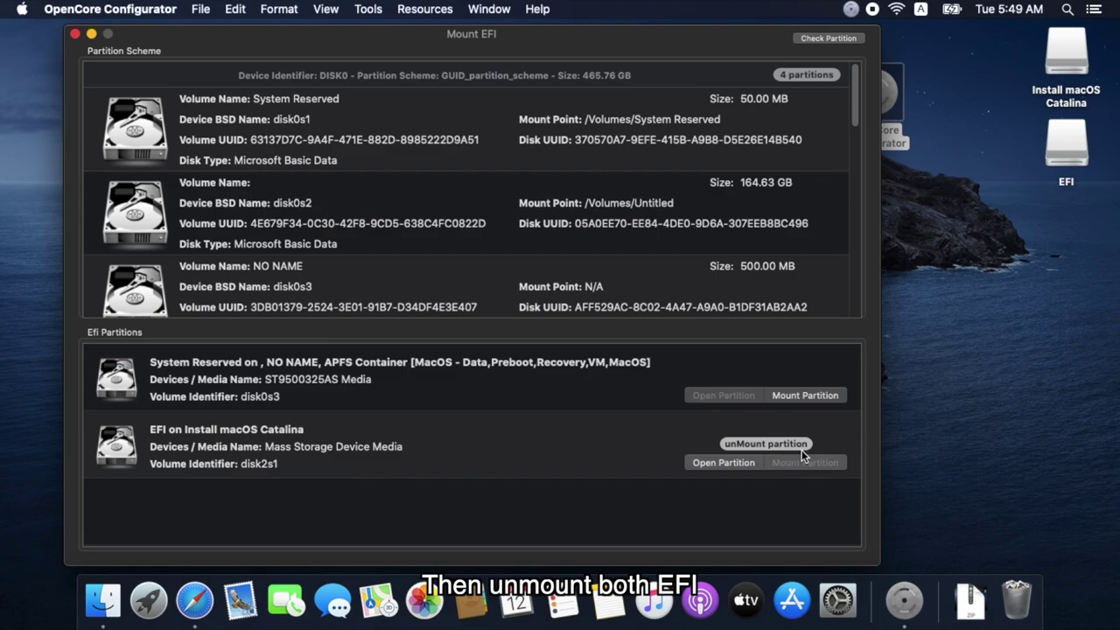
pyautogui.click(770, 444)
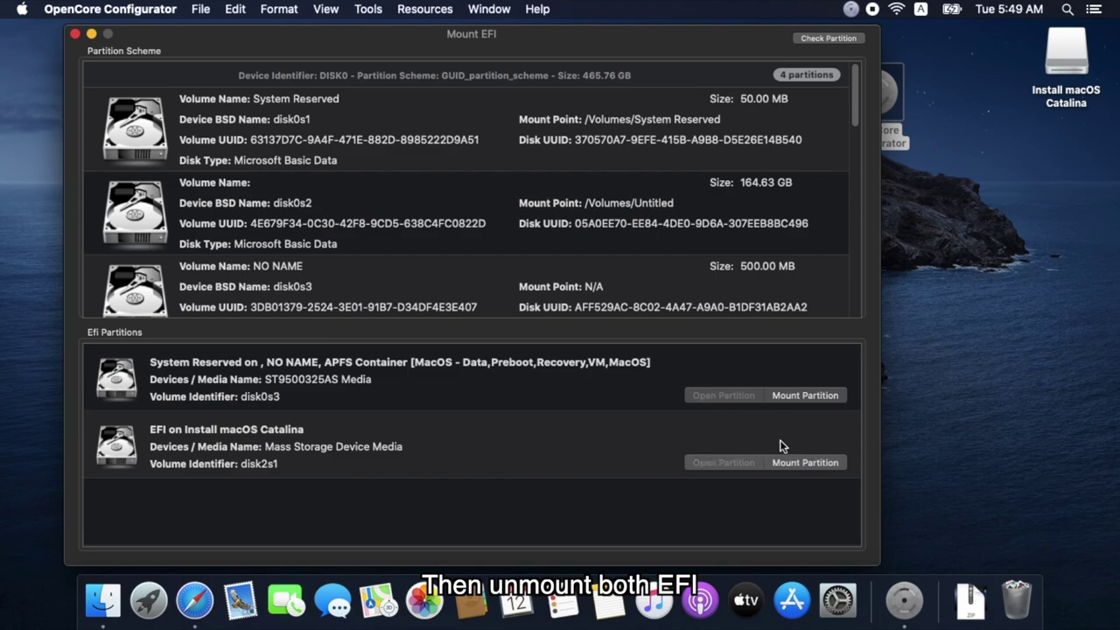
pyautogui.click(77, 34)
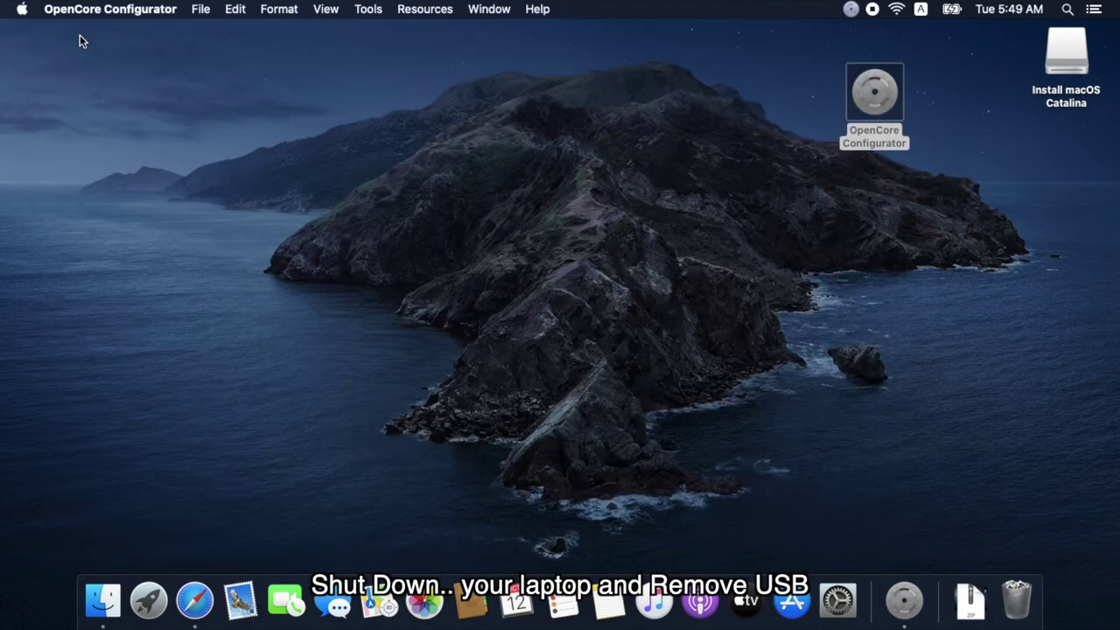
pyautogui.click(22, 10)
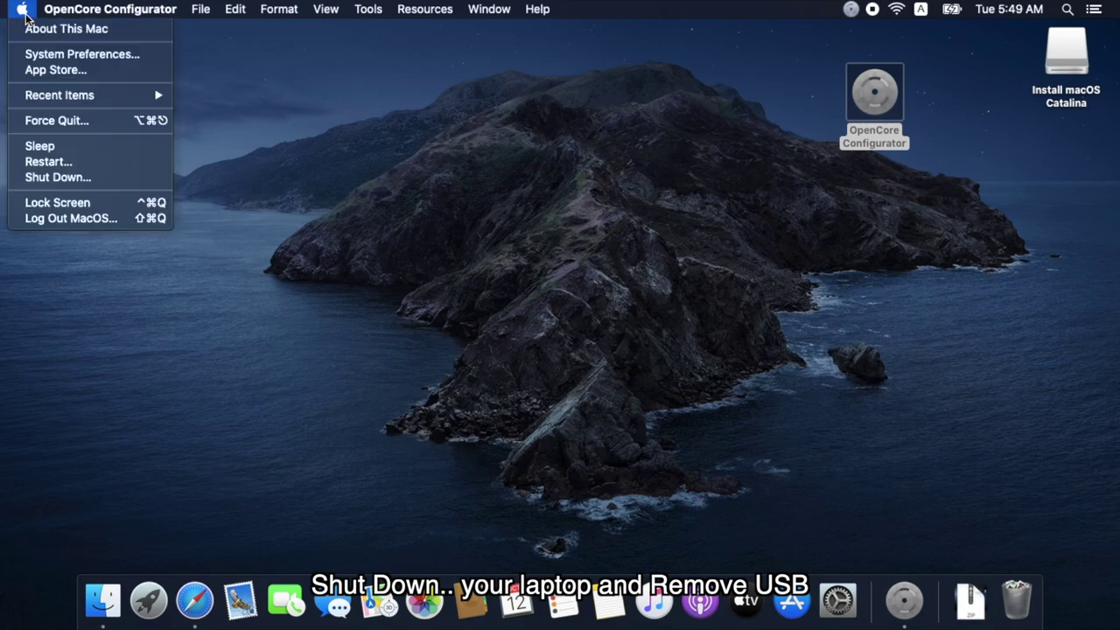
pyautogui.click(107, 176)
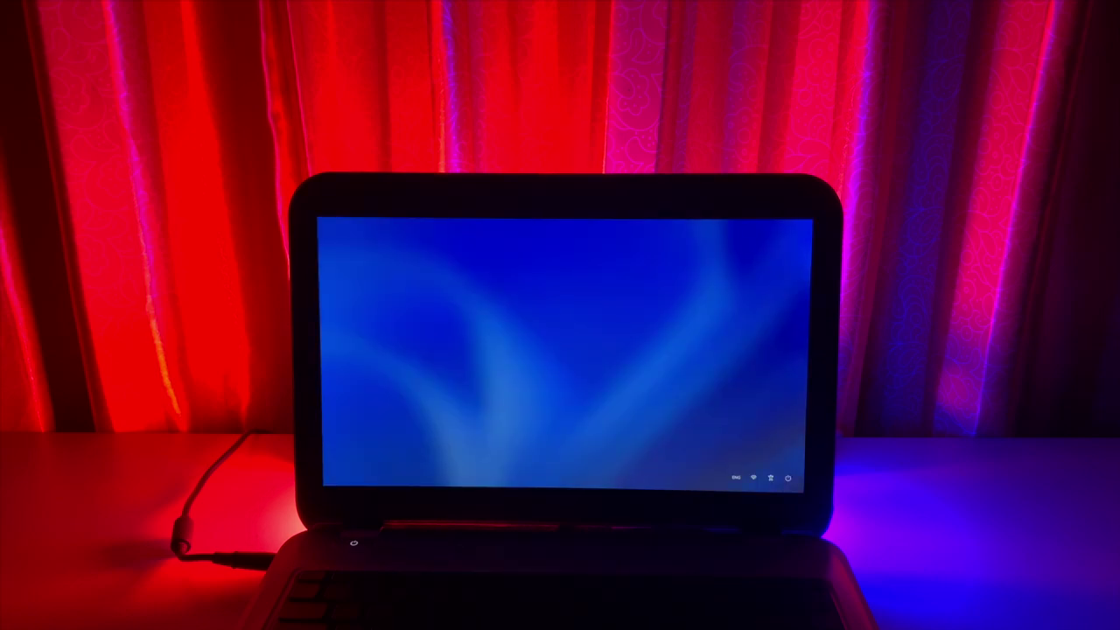
# Sign in to Windows 11 from the sign-in screen to reach the desktop.
pyautogui.press('Return')
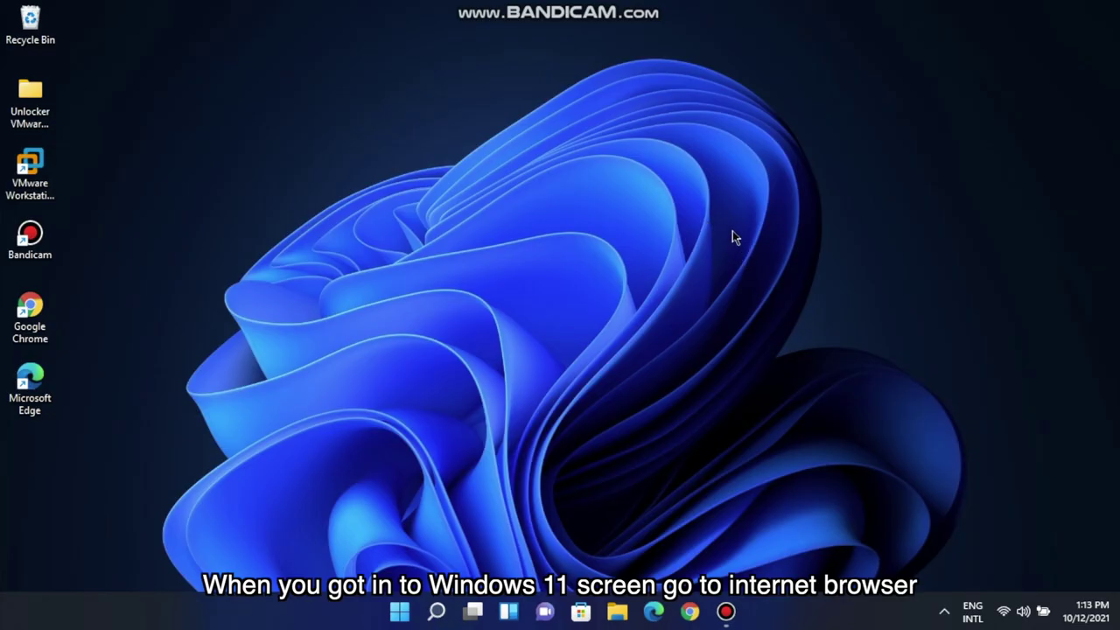
# Refresh the desktop, launch Chrome and search the web for 'explorer++'.
pyautogui.rightClick(747, 229)
pyautogui.click(761, 288)
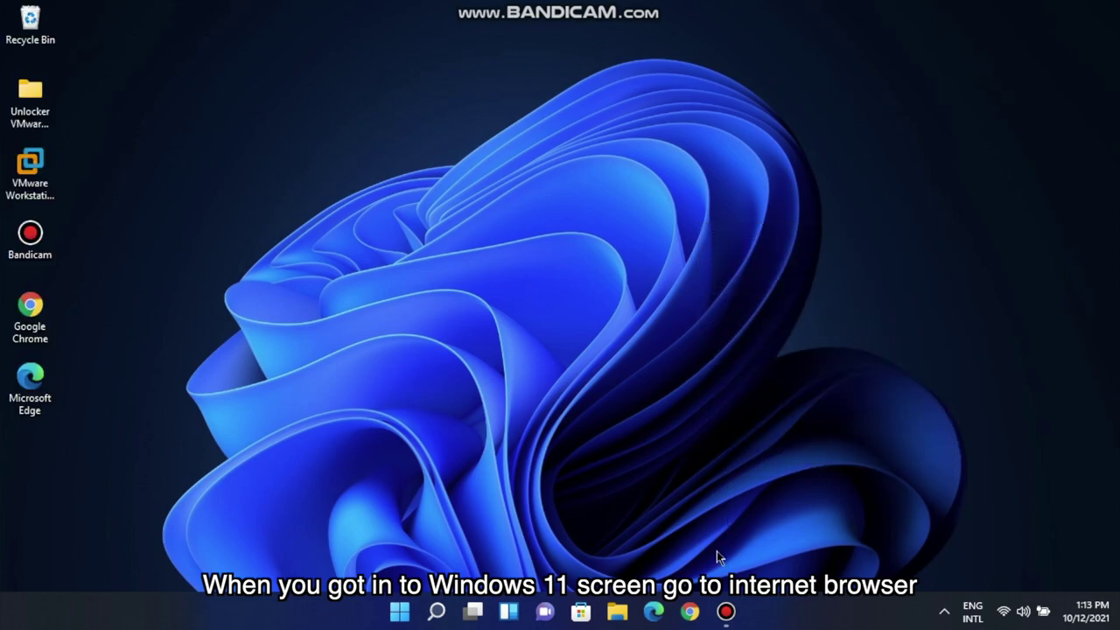
pyautogui.click(692, 612)
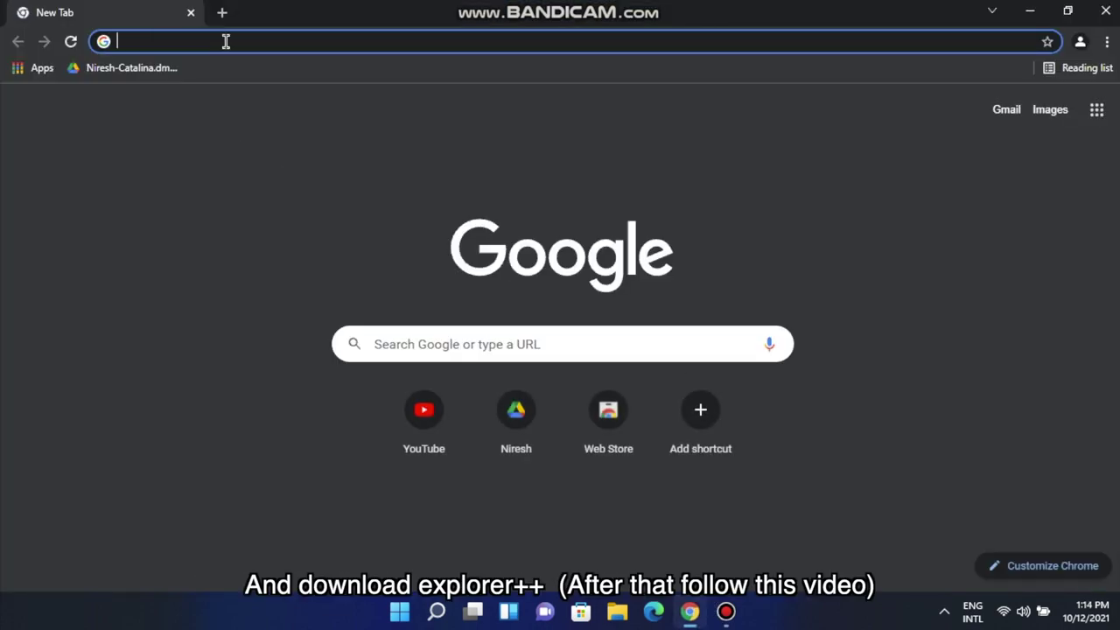
pyautogui.write('ex')
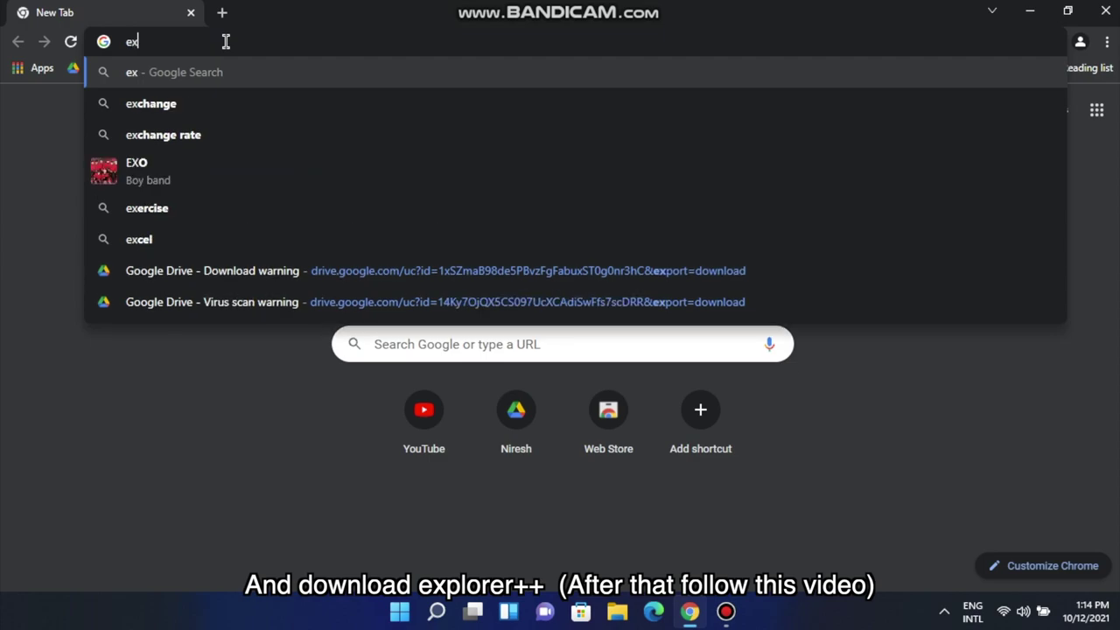
pyautogui.write('plore')
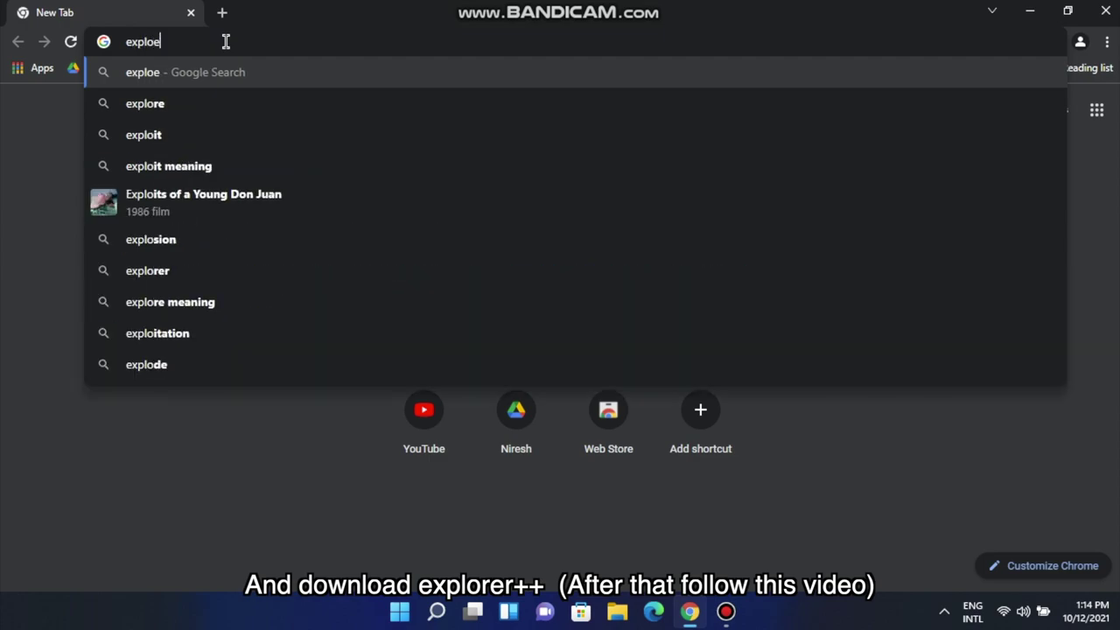
pyautogui.write('r++')
pyautogui.press('Return')
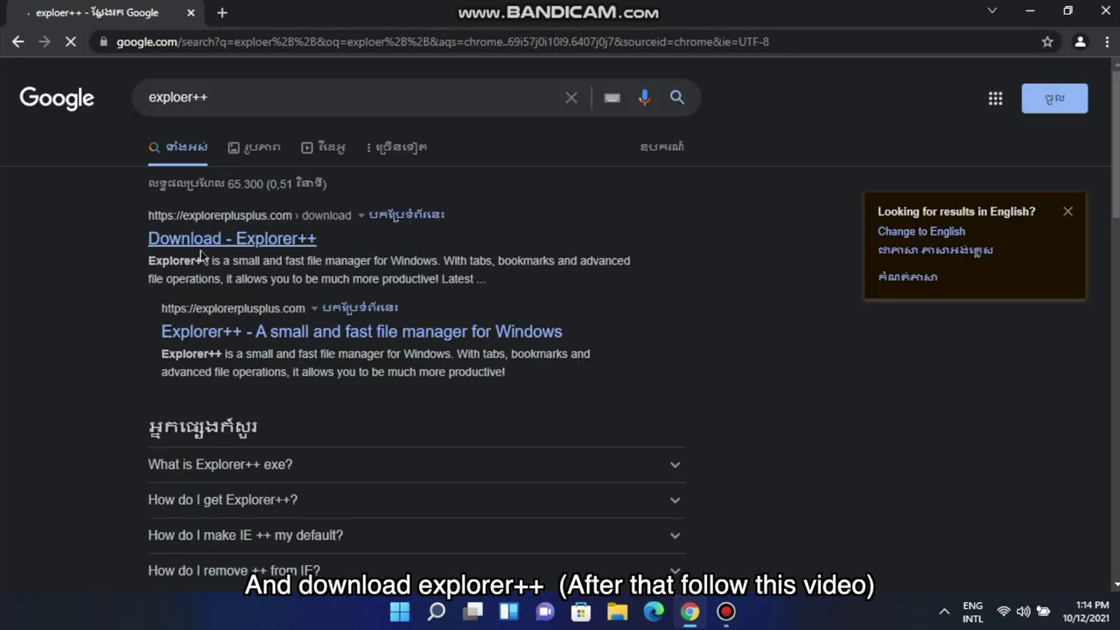
# Download the Explorer++ 1.3.5 64-bit zip from its site and minimize Chrome.
pyautogui.click(203, 239)
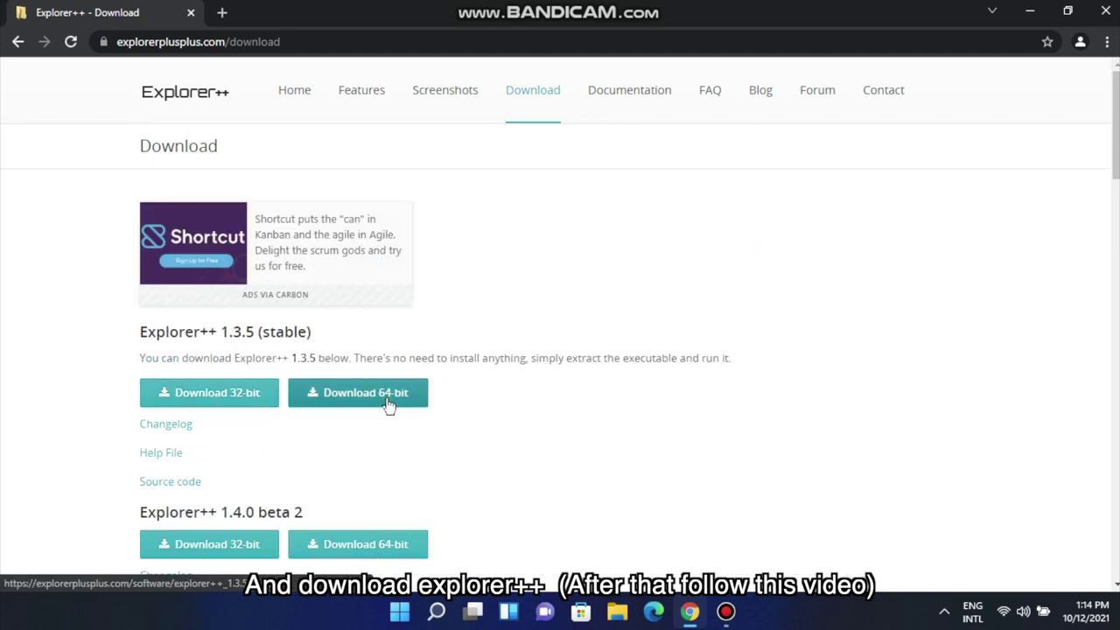
pyautogui.scroll(-1, 342, 525)
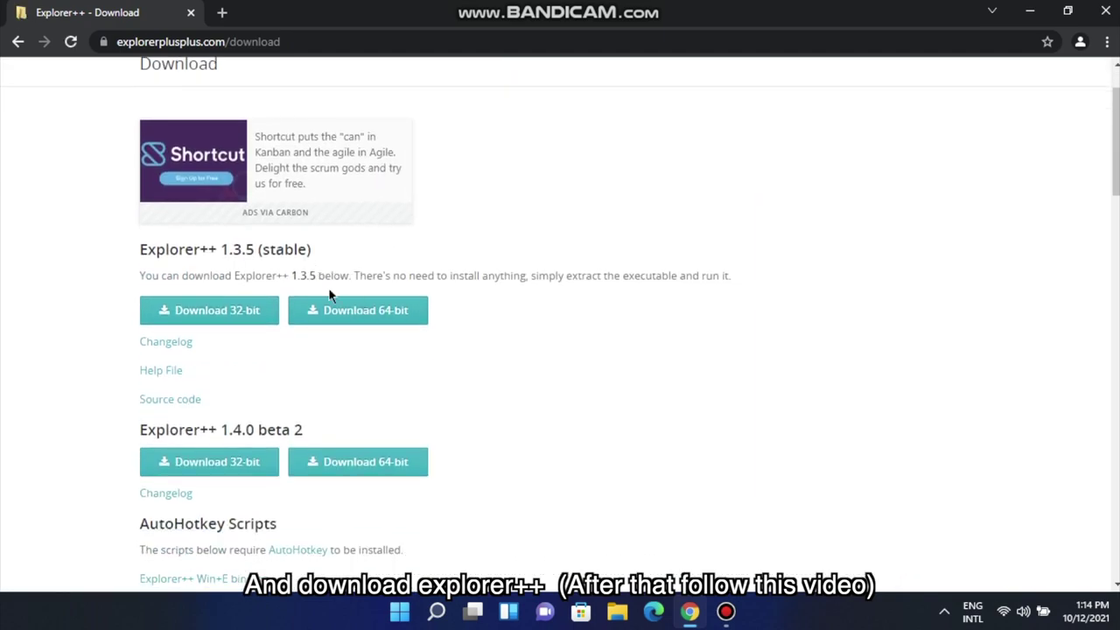
pyautogui.click(379, 317)
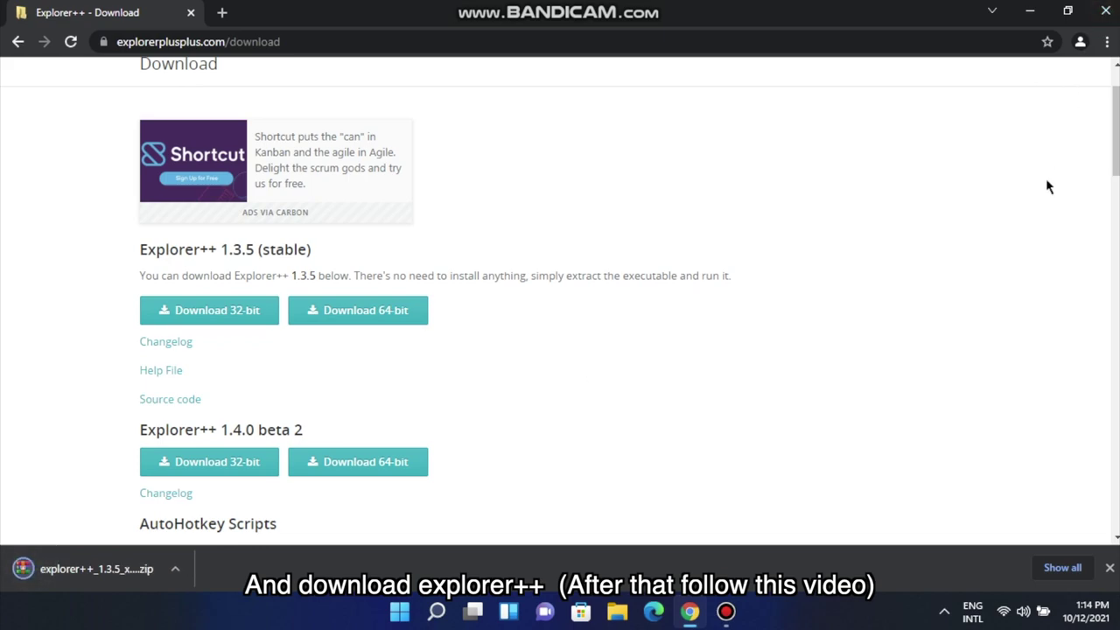
pyautogui.click(1029, 12)
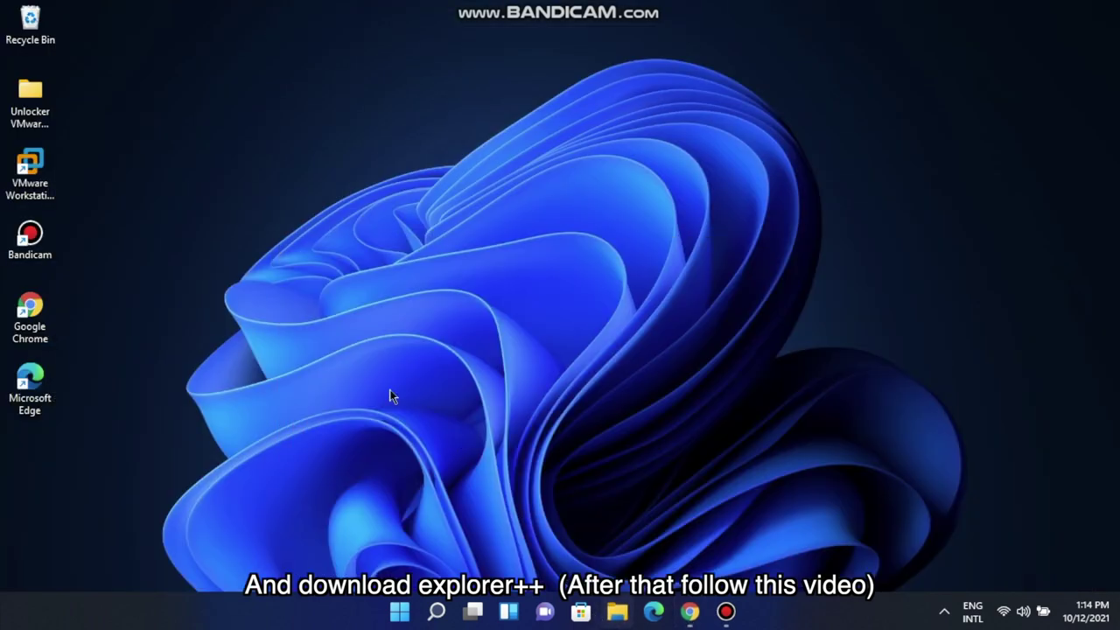
# Move explorer++_1.3.5_x64.zip from Downloads to the desktop using Cut and Paste.
pyautogui.press('super+e')
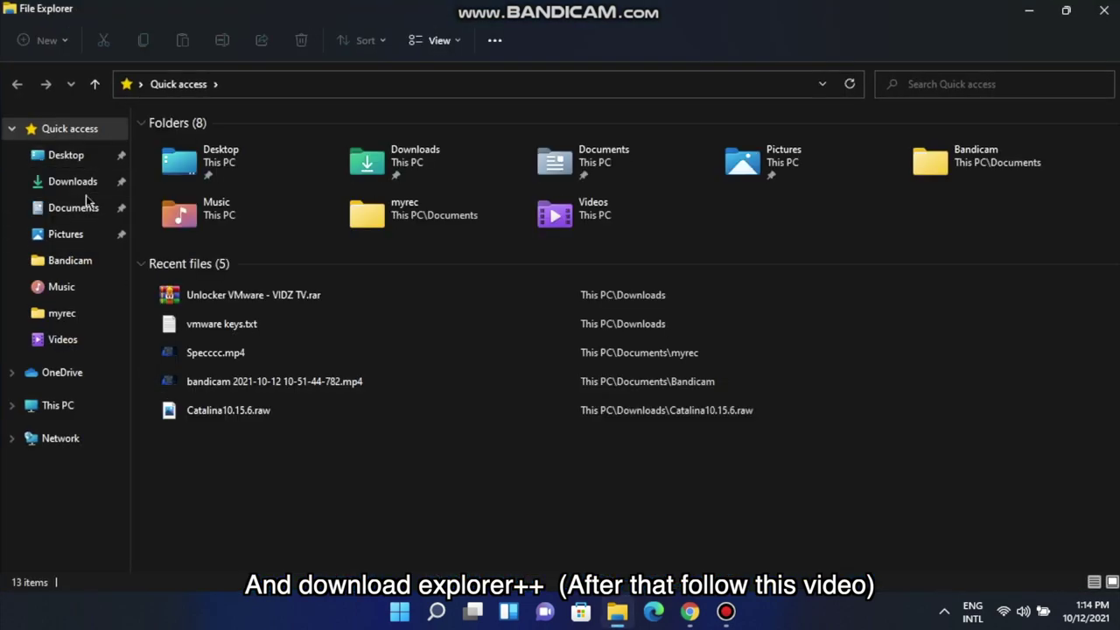
pyautogui.click(74, 184)
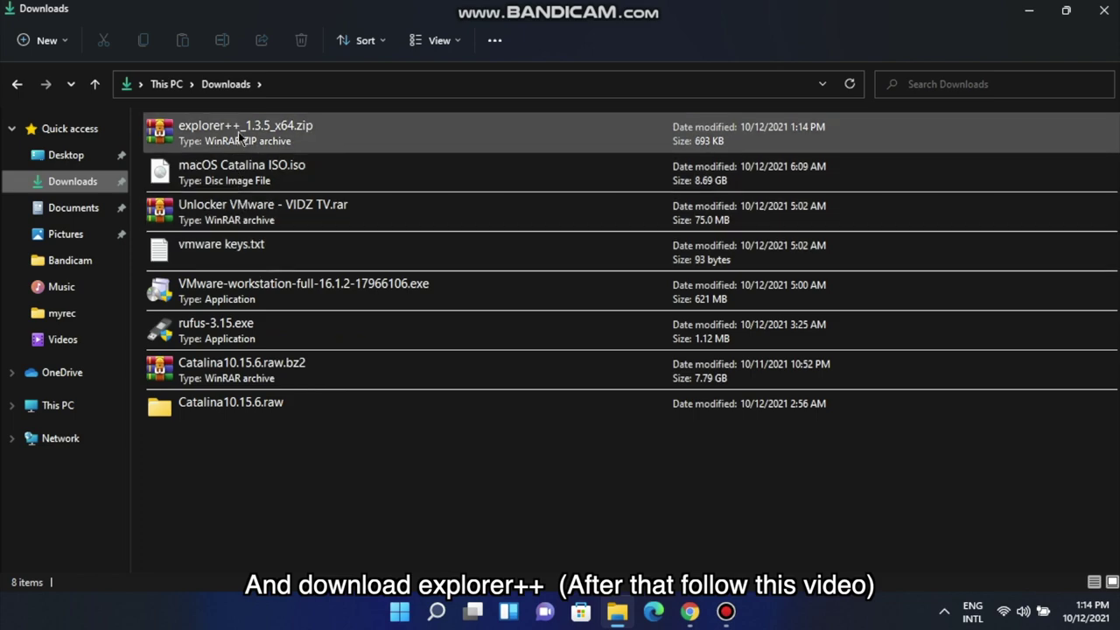
pyautogui.click(238, 131)
pyautogui.rightClick(245, 133)
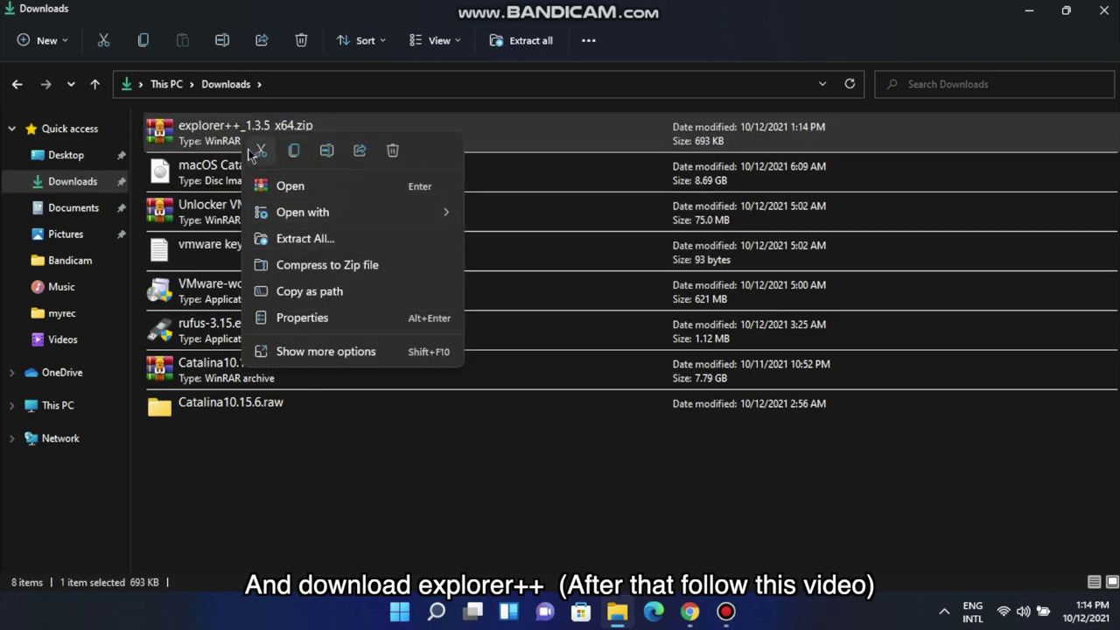
pyautogui.click(261, 150)
pyautogui.press('super+d')
pyautogui.rightClick(228, 247)
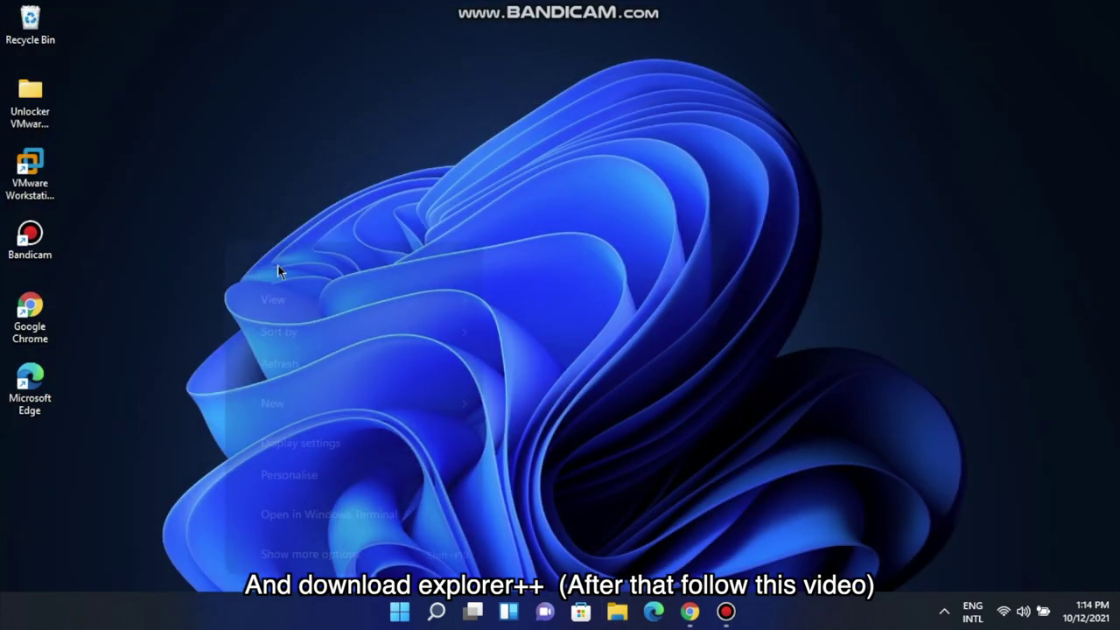
pyautogui.click(245, 263)
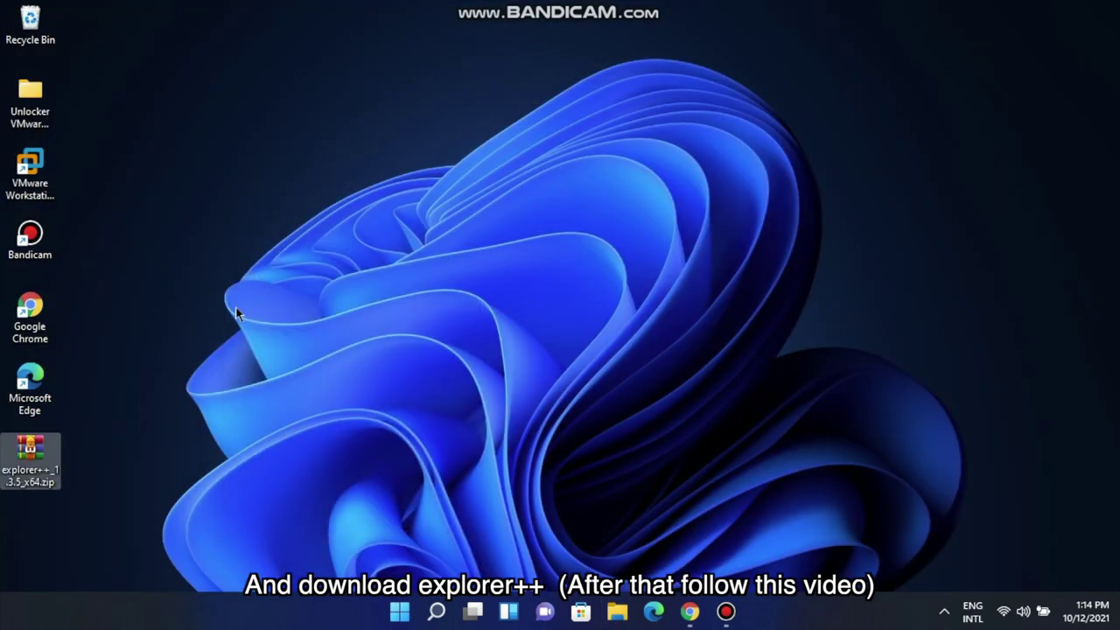
# Extract the desktop zip into an explorer++_1.3.5_x64 folder via Show more options.
pyautogui.rightClick(26, 483)
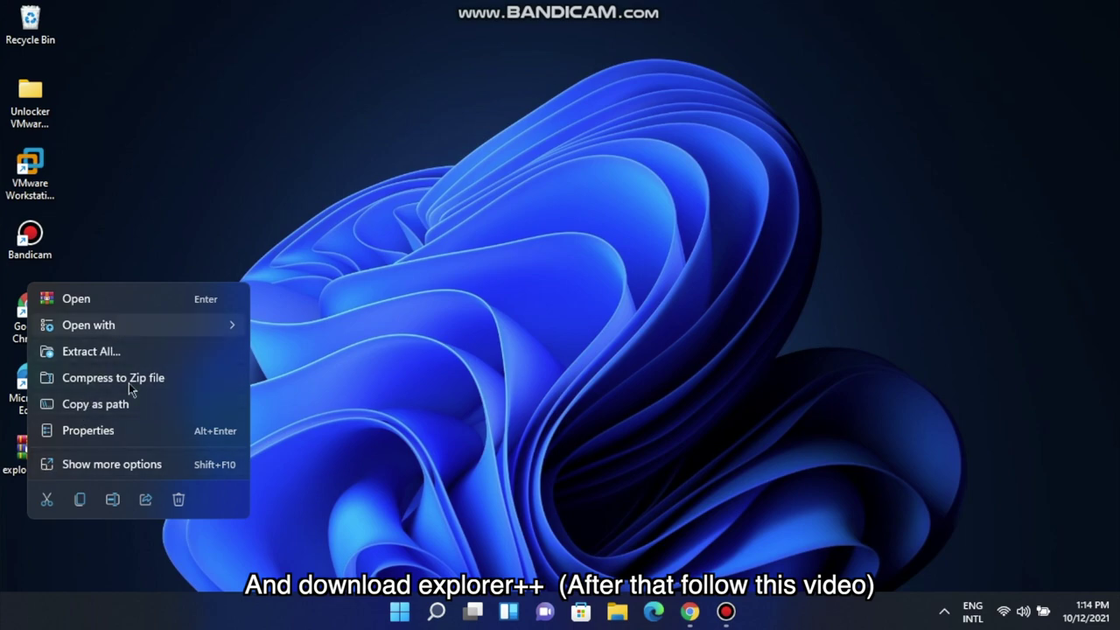
pyautogui.click(140, 464)
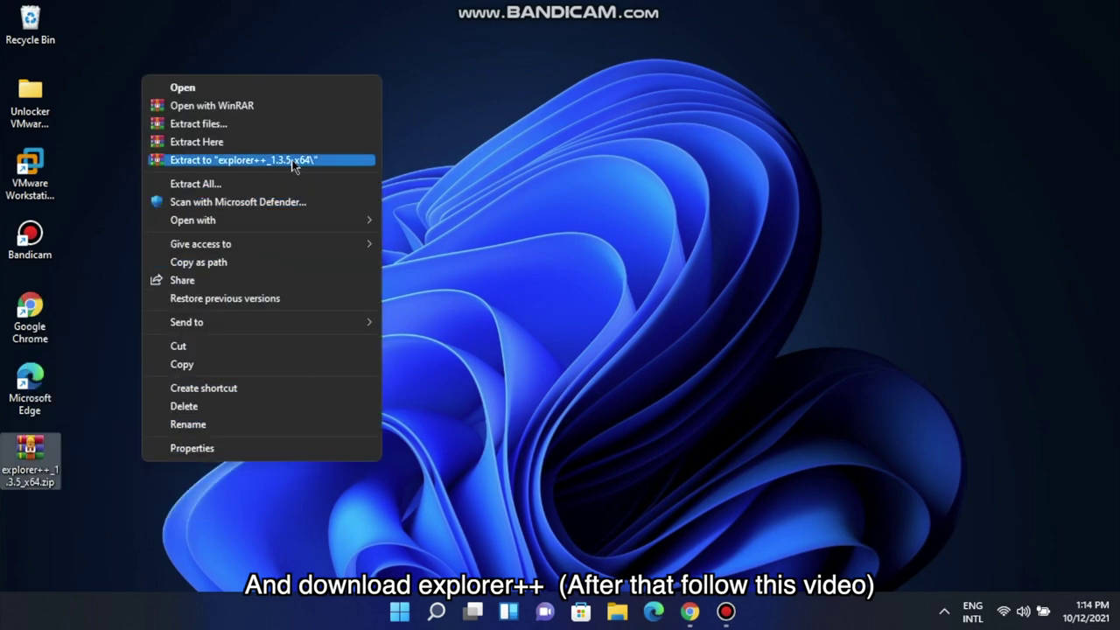
pyautogui.click(262, 160)
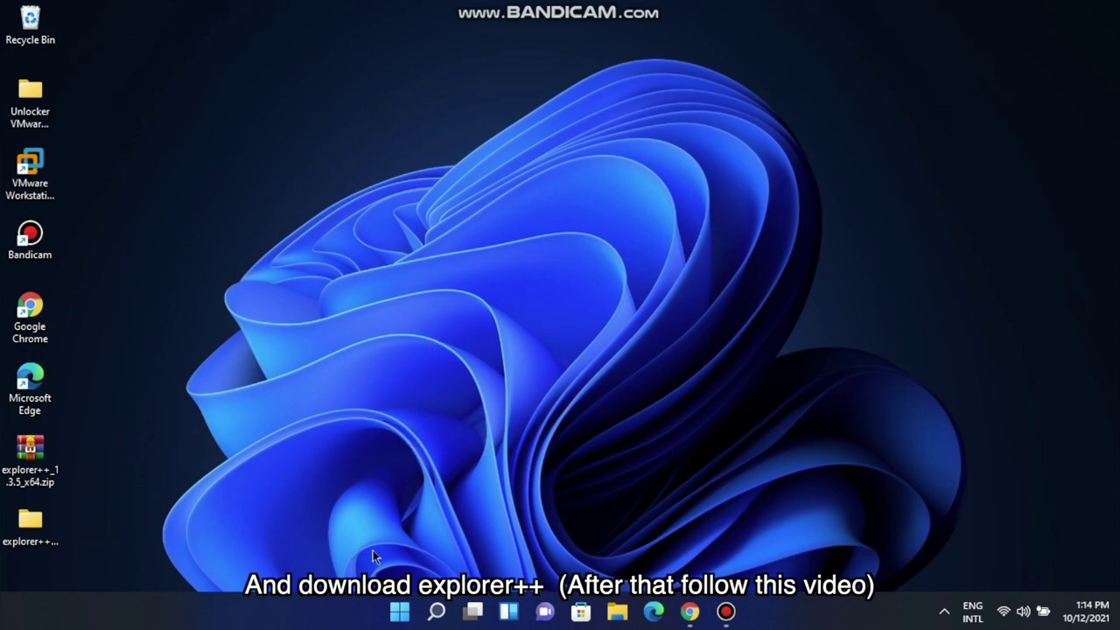
# Search for cmd and launch Command Prompt as administrator.
pyautogui.rightClick(398, 613)
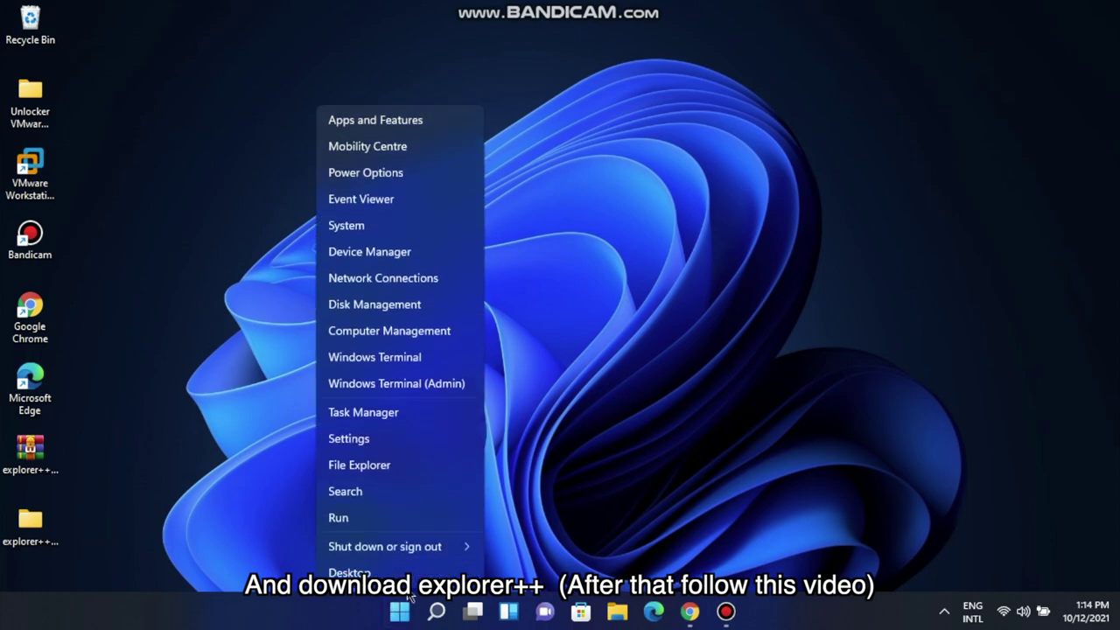
pyautogui.click(395, 311)
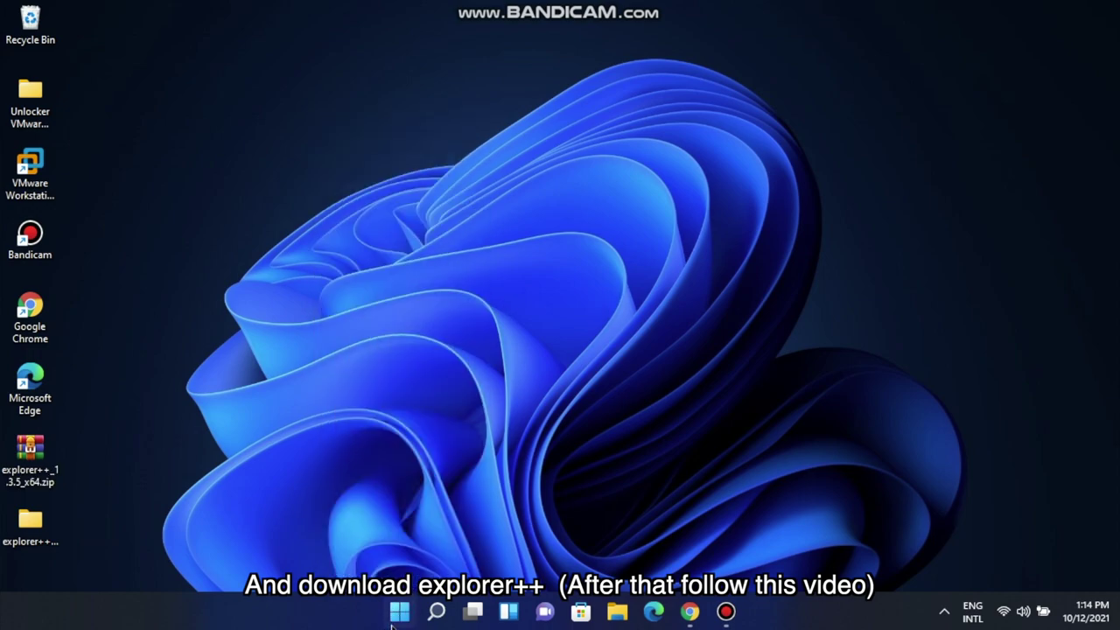
pyautogui.click(443, 616)
pyautogui.write('cmd')
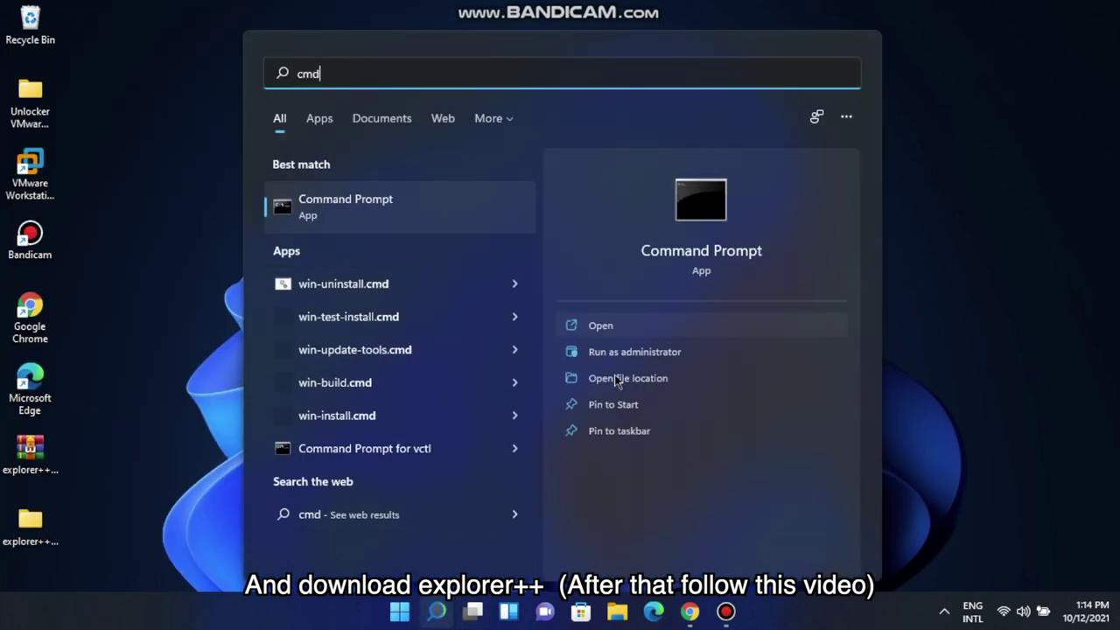
pyautogui.click(657, 358)
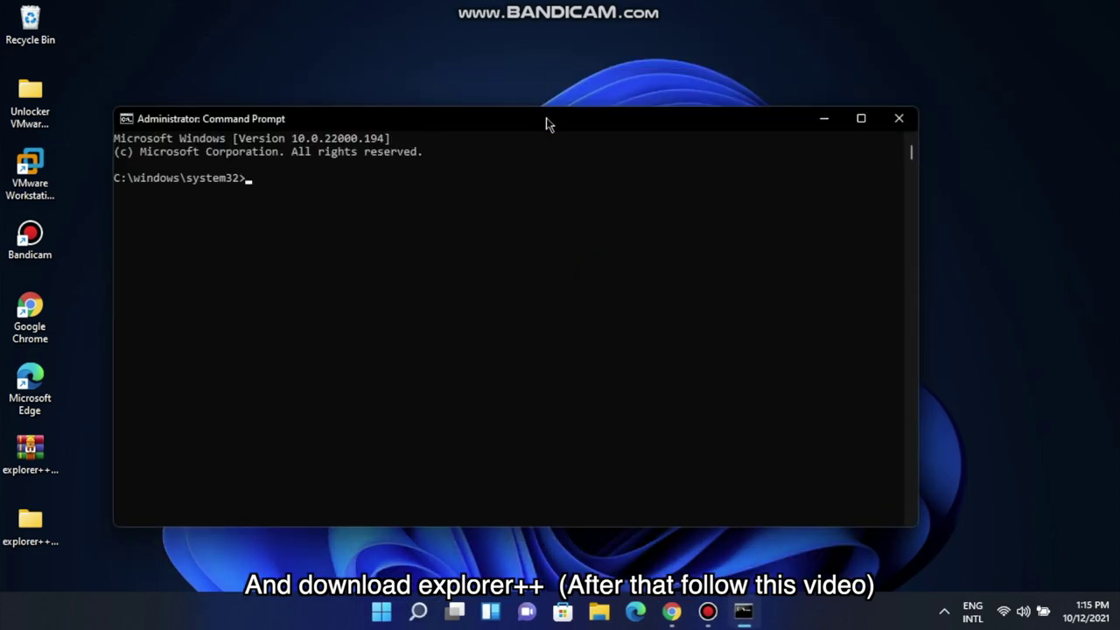
# Set the console font size to 24 in Properties and maximize the window.
pyautogui.moveTo(546, 118); pyautogui.dragTo(706, 97)
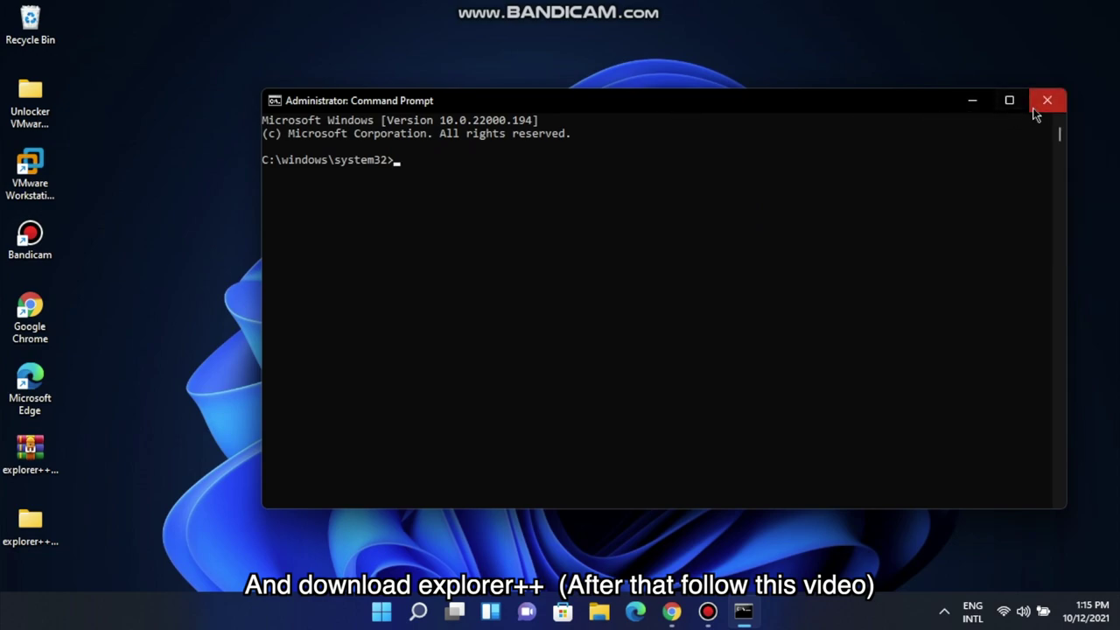
pyautogui.rightClick(928, 101)
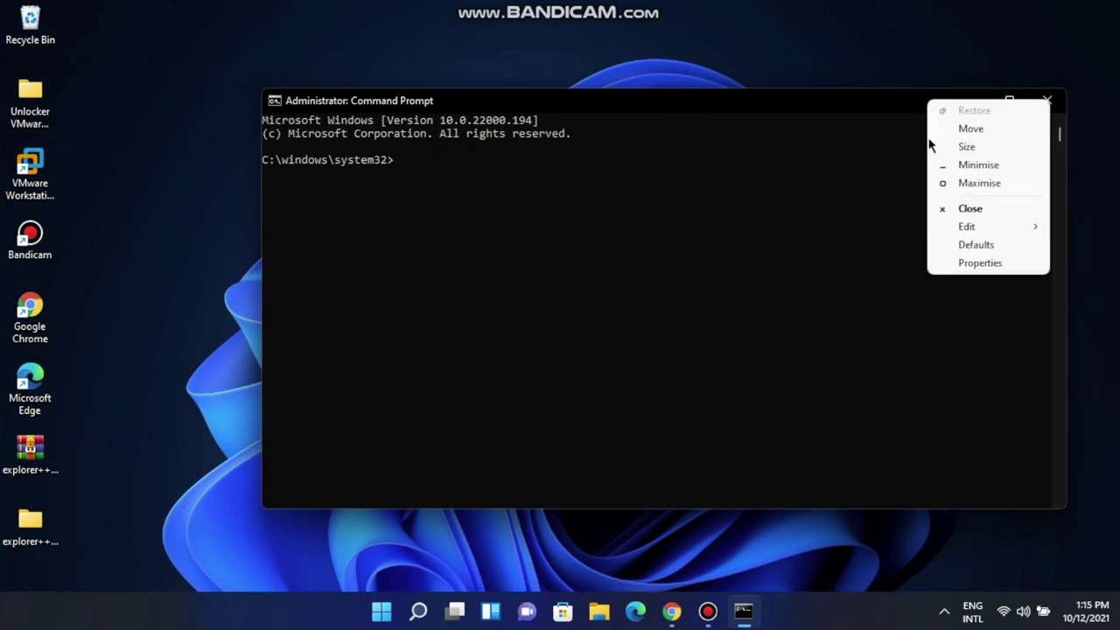
pyautogui.click(980, 263)
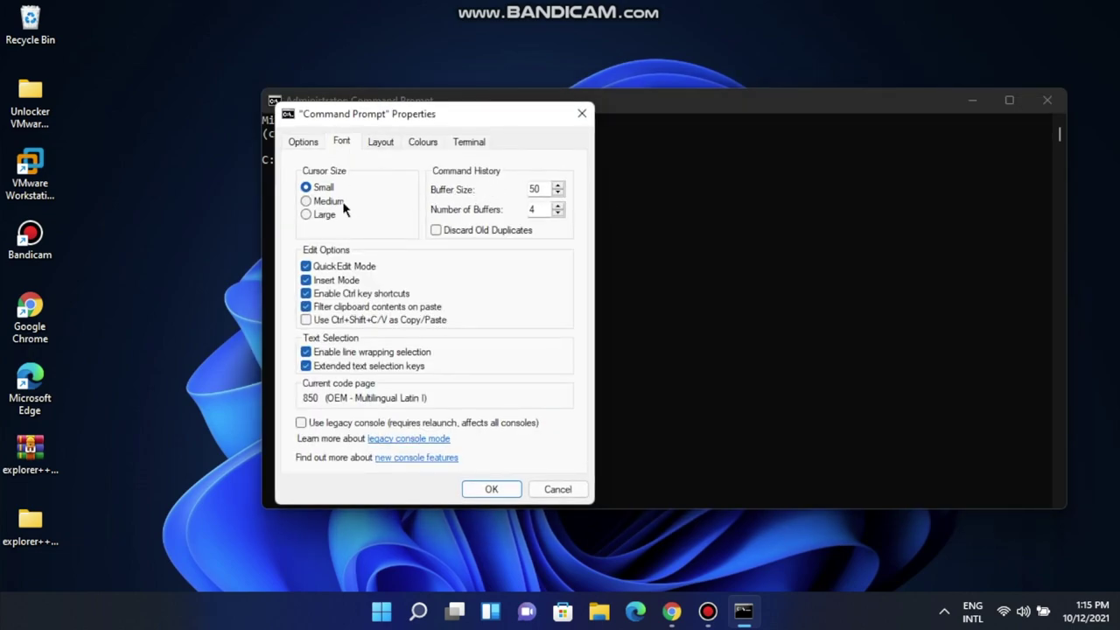
pyautogui.scroll(-2, 315, 228)
pyautogui.click(307, 229)
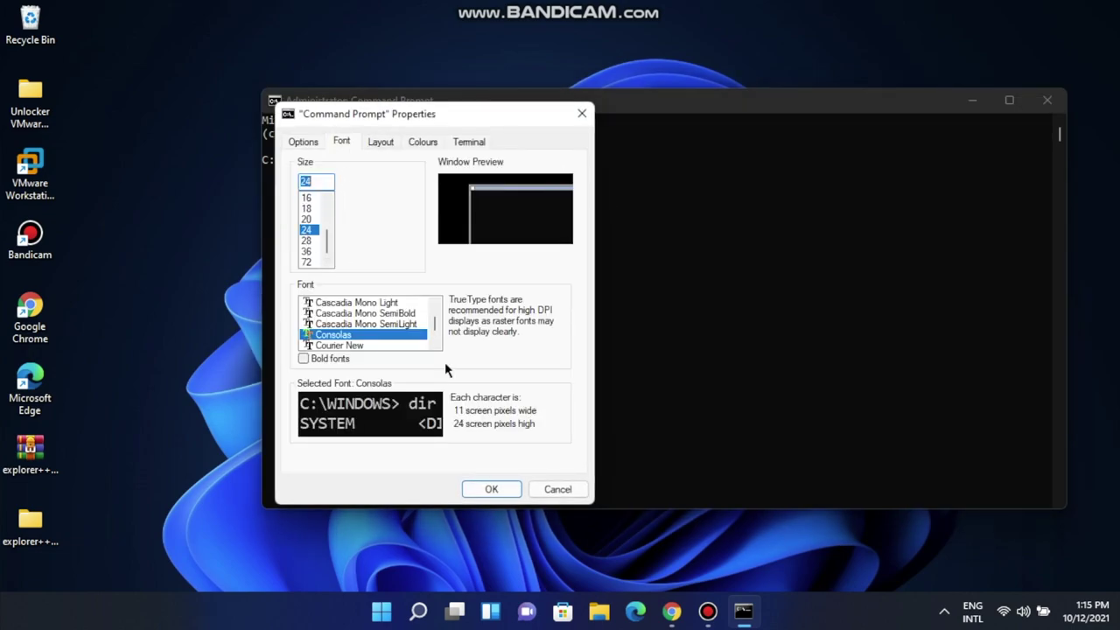
pyautogui.click(492, 488)
pyautogui.moveTo(806, 112); pyautogui.dragTo(567, 25)
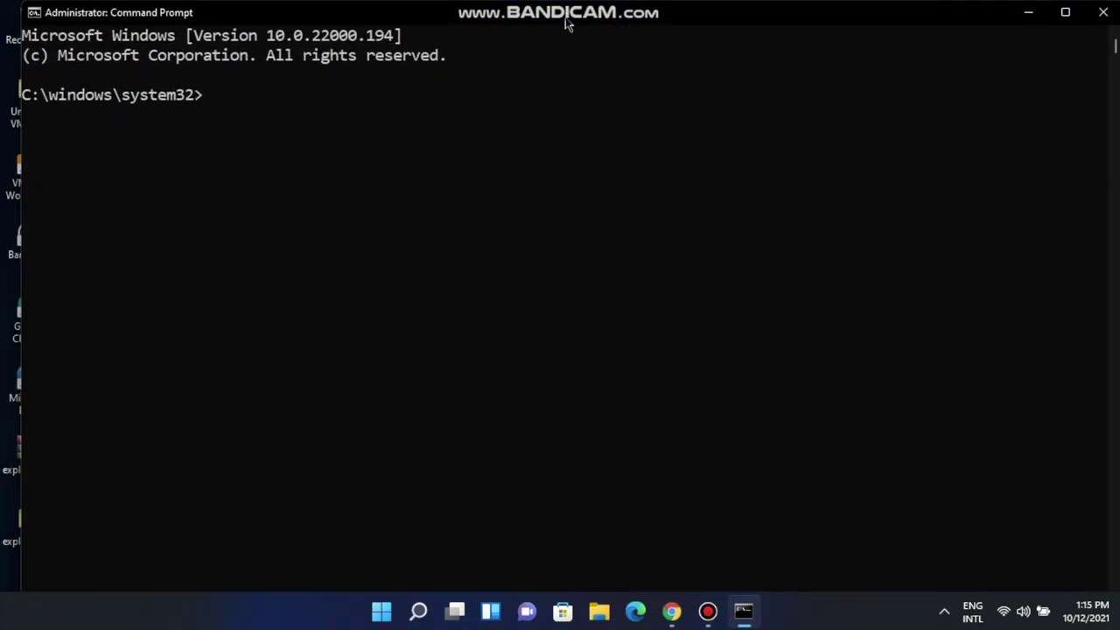
# Start diskpart, list disks, select disk 0 and list its volumes.
pyautogui.moveTo(613, 18); pyautogui.dragTo(595, 19)
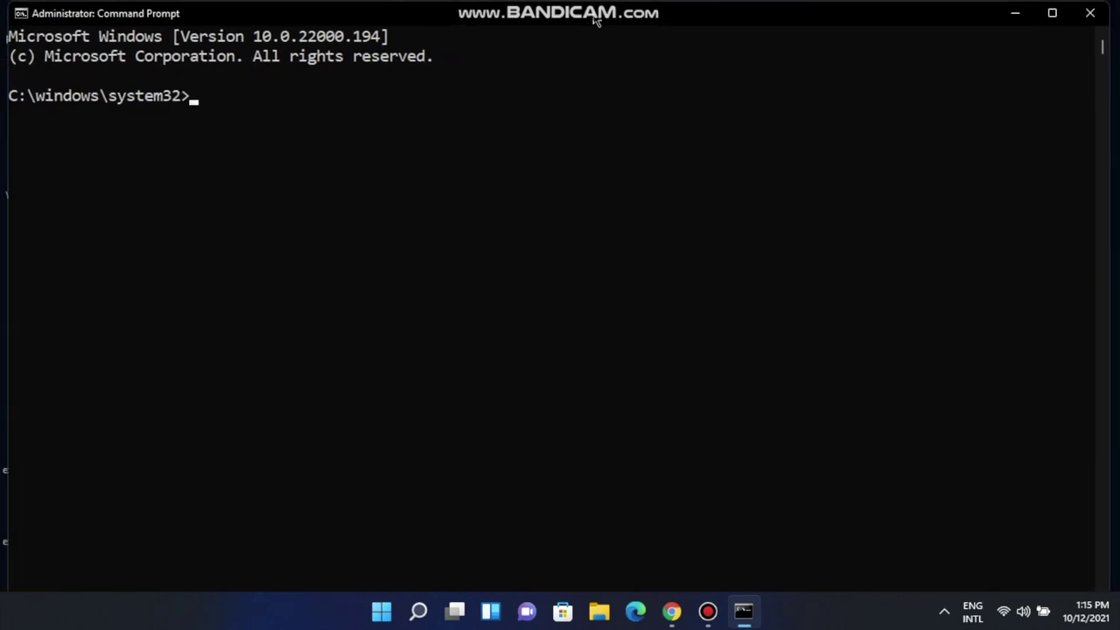
pyautogui.write('diskpart')
pyautogui.press('Return')
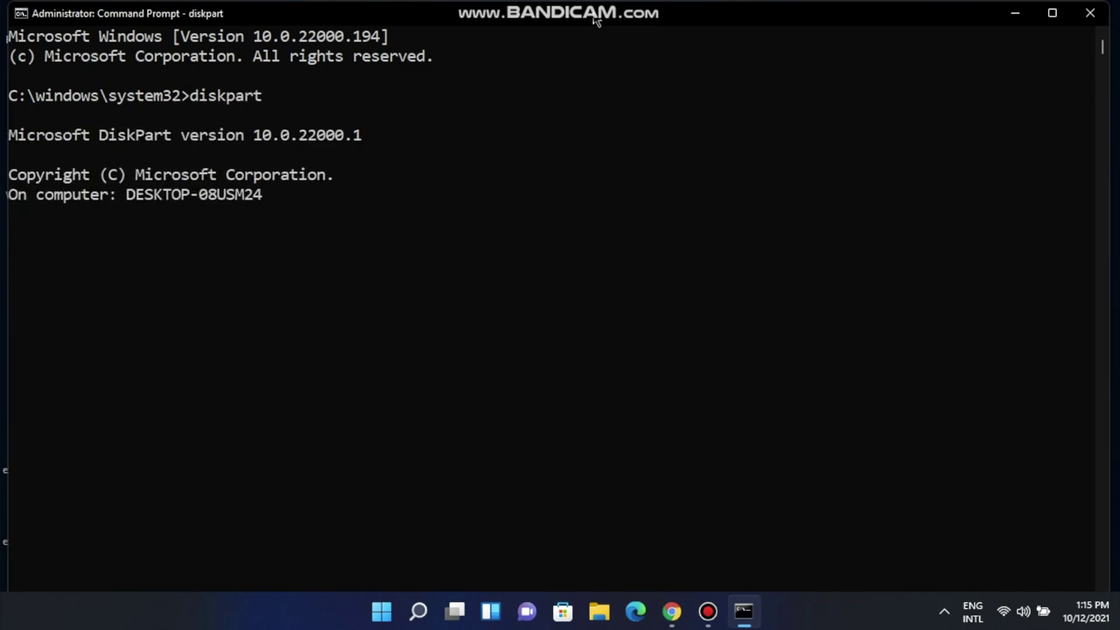
pyautogui.write('list disk')
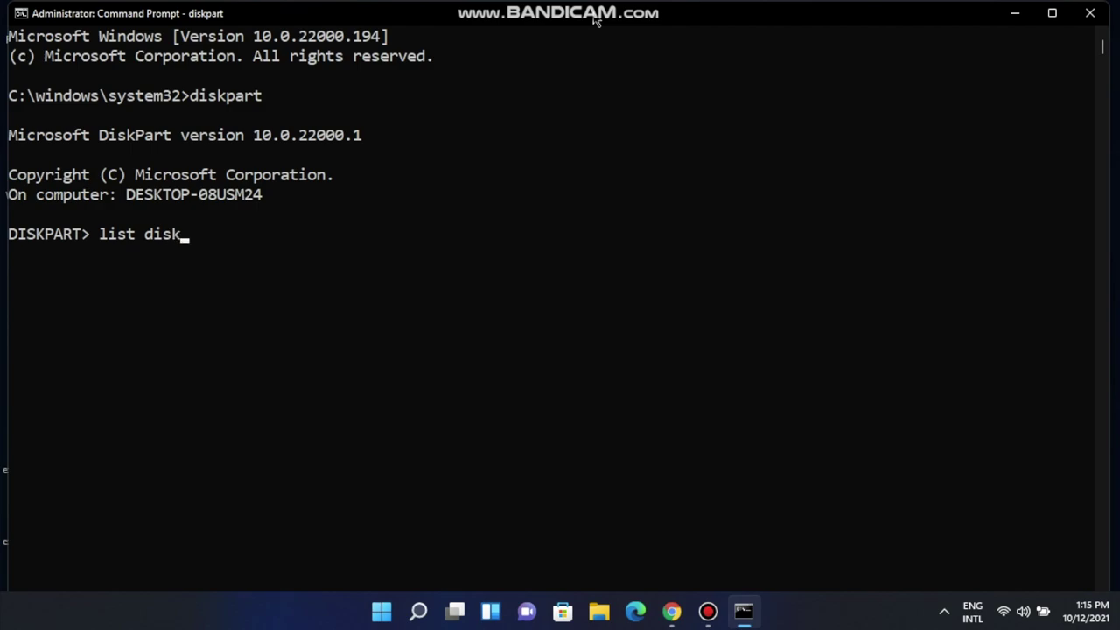
pyautogui.press('Return')
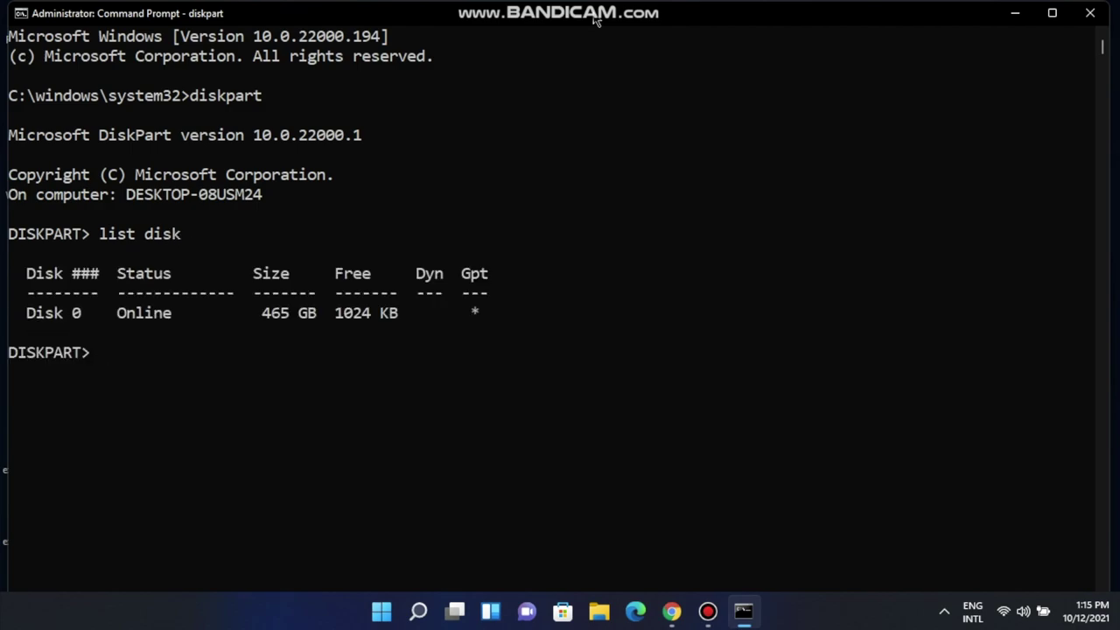
pyautogui.write('sel disk 0')
pyautogui.press('Return')
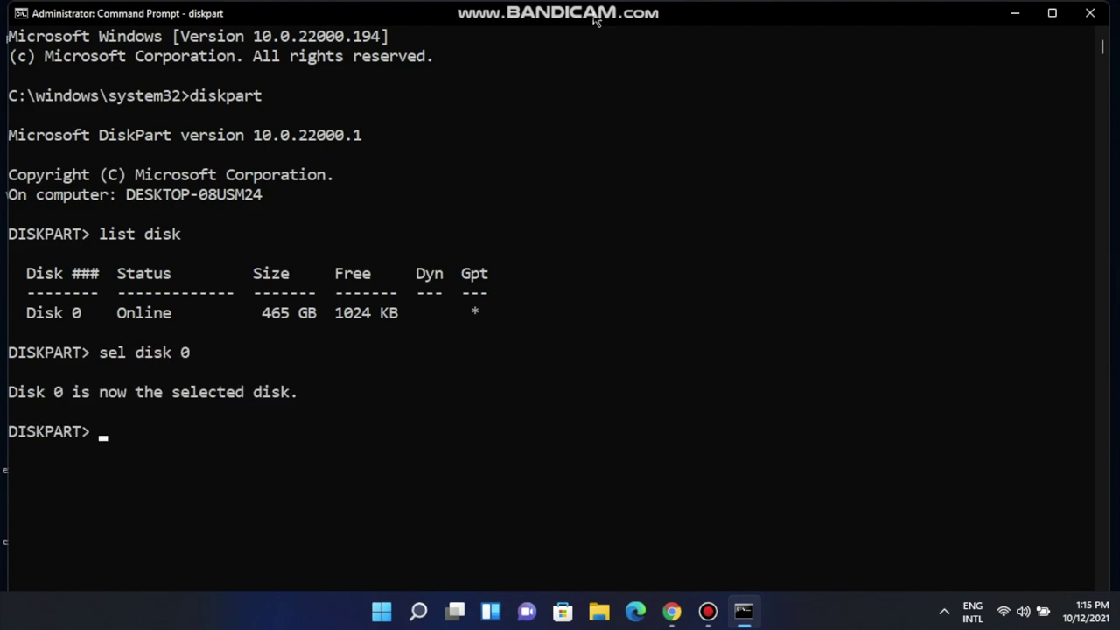
pyautogui.scroll(-1, 541, 105)
pyautogui.write('list')
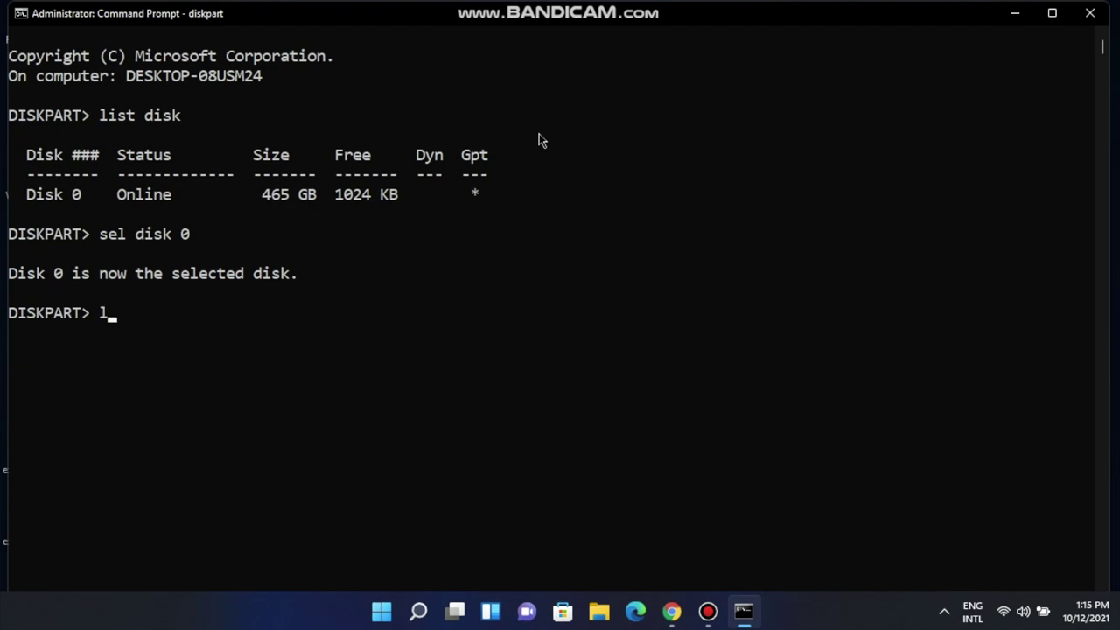
pyautogui.write(' vol')
pyautogui.press('Return')
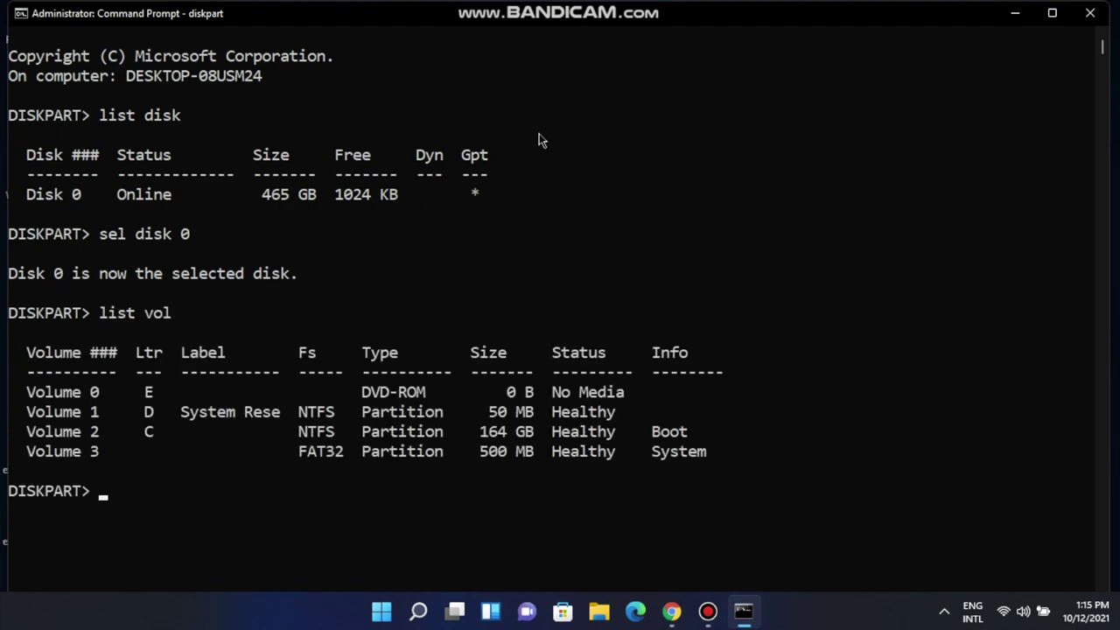
pyautogui.scroll(-5, 541, 140)
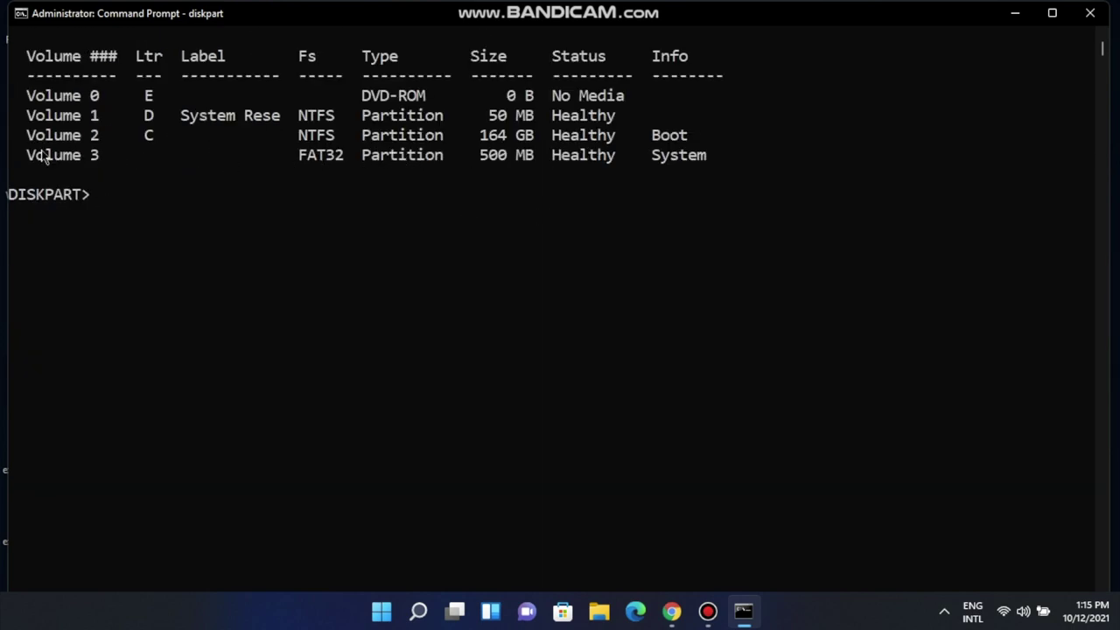
# Select Volume 3, the 500 MB FAT32 partition, and assign it drive letter W.
pyautogui.moveTo(27, 157); pyautogui.dragTo(707, 165)
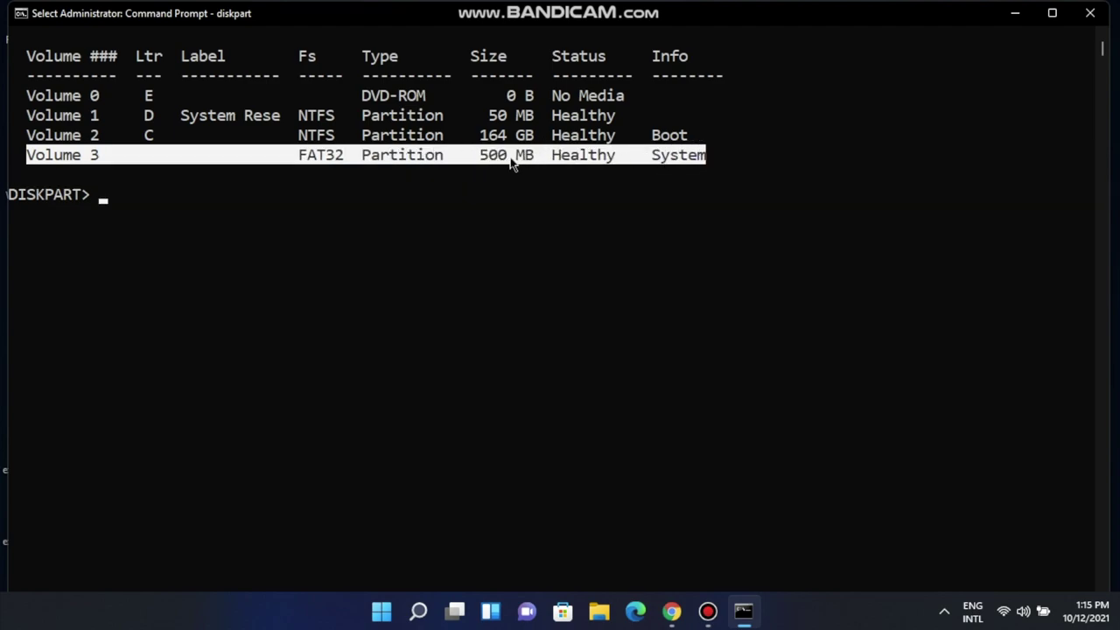
pyautogui.click(101, 199)
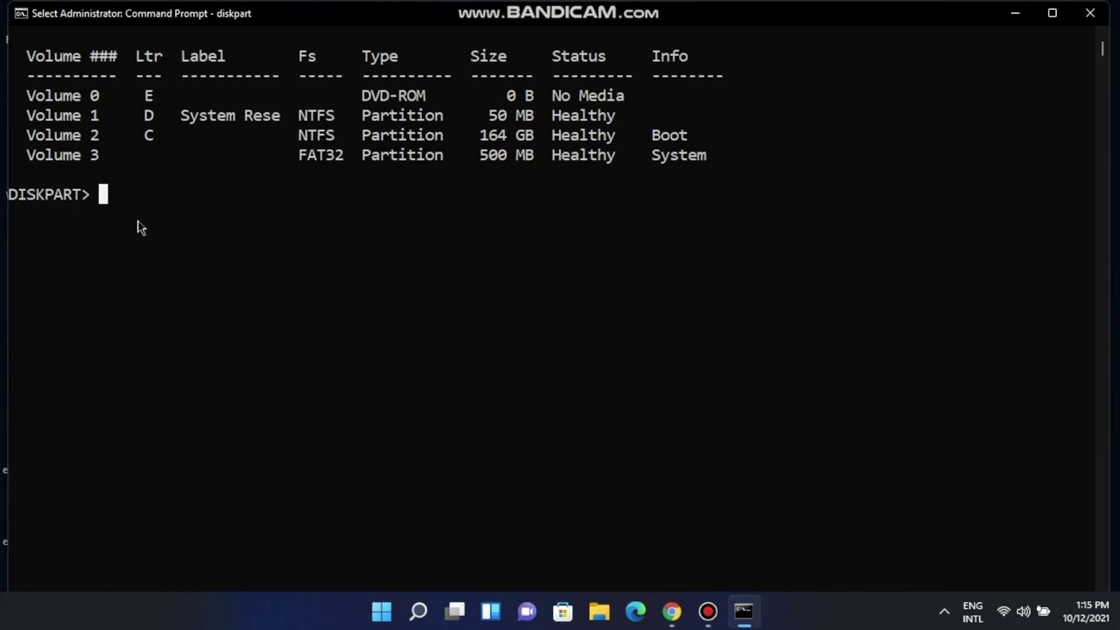
pyautogui.write('sel vol')
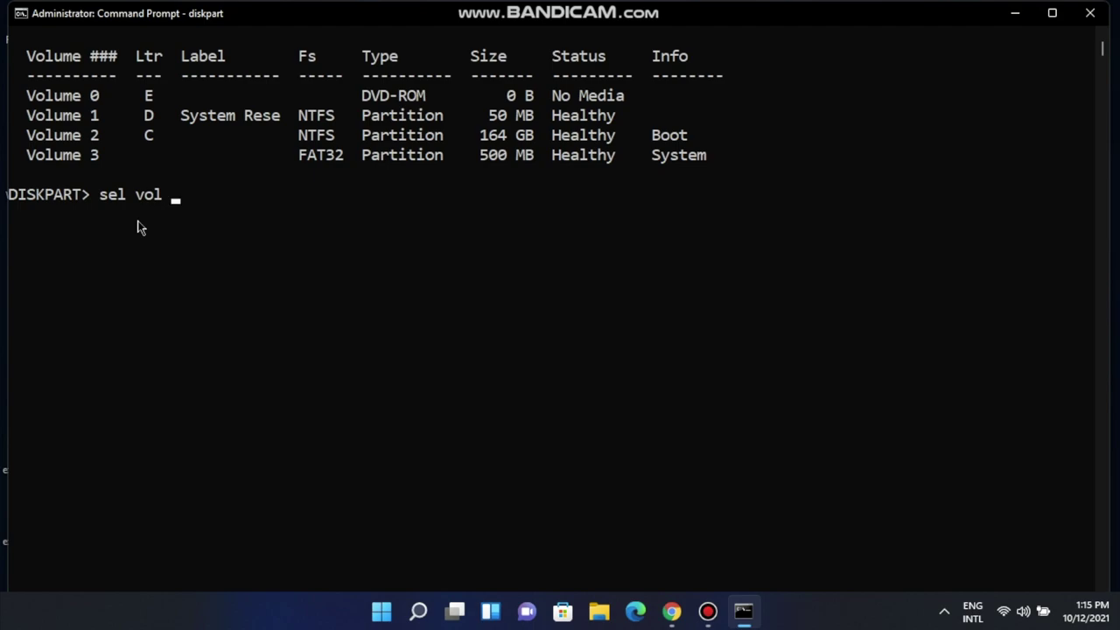
pyautogui.write(' 3')
pyautogui.press('Return')
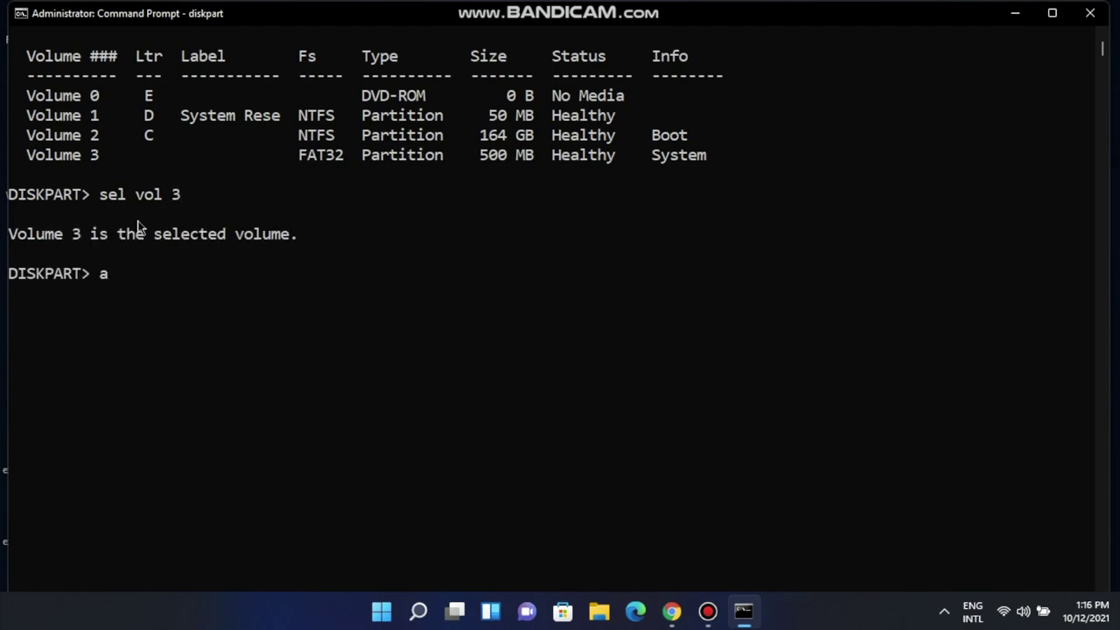
pyautogui.write('ssign letter')
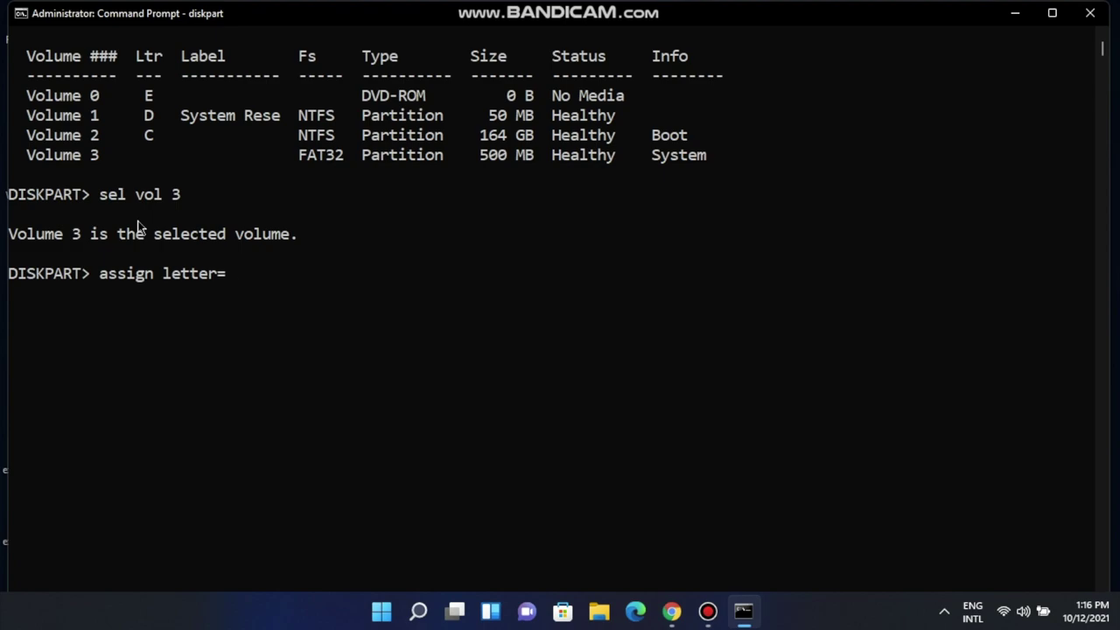
pyautogui.write('=W')
pyautogui.press('Return')
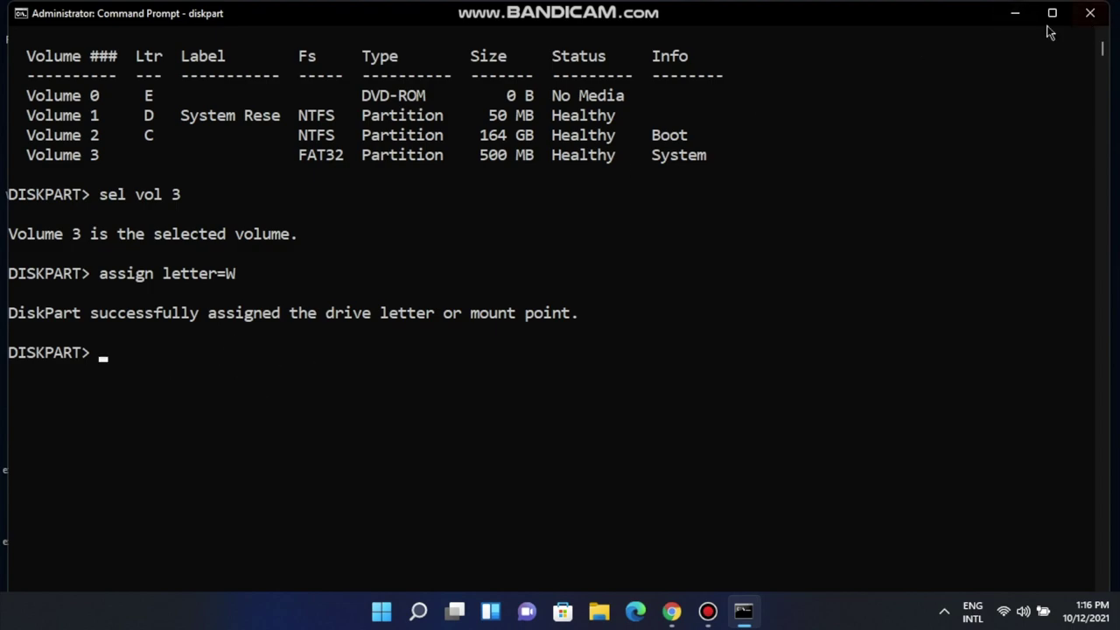
# Close diskpart, try opening the W: drive in File Explorer, and dismiss the access prompt.
pyautogui.click(1089, 13)
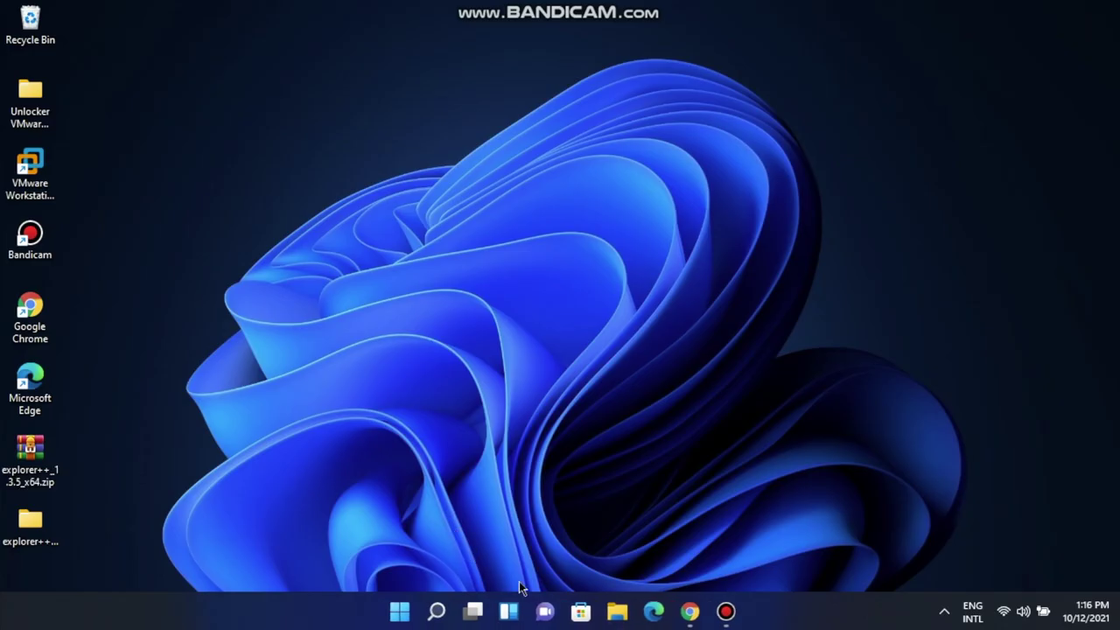
pyautogui.click(617, 611)
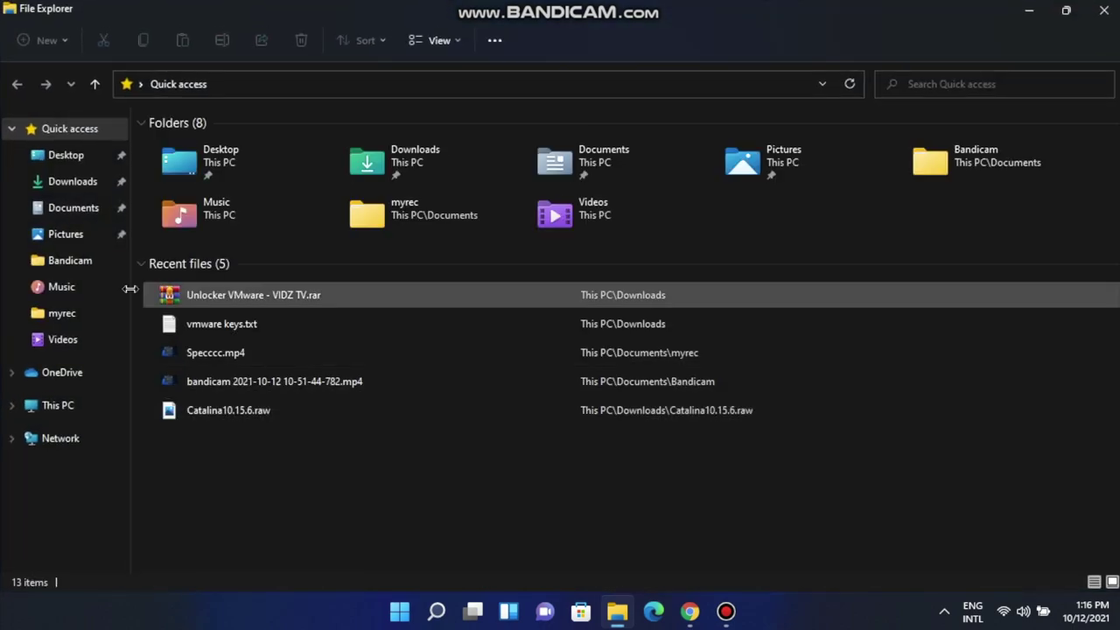
pyautogui.click(64, 404)
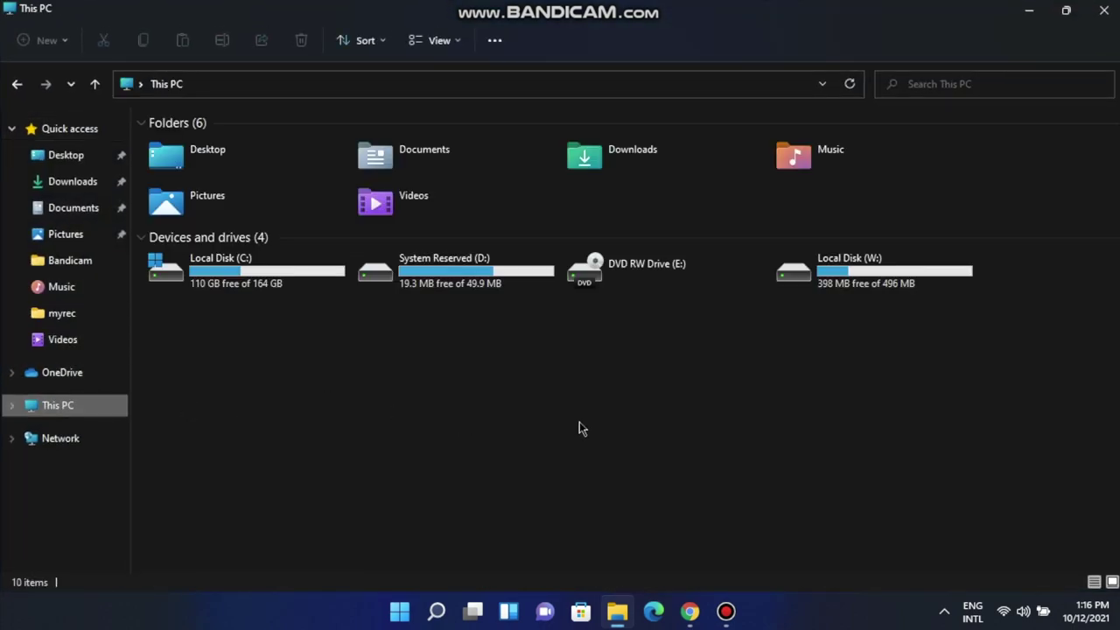
pyautogui.doubleClick(883, 281)
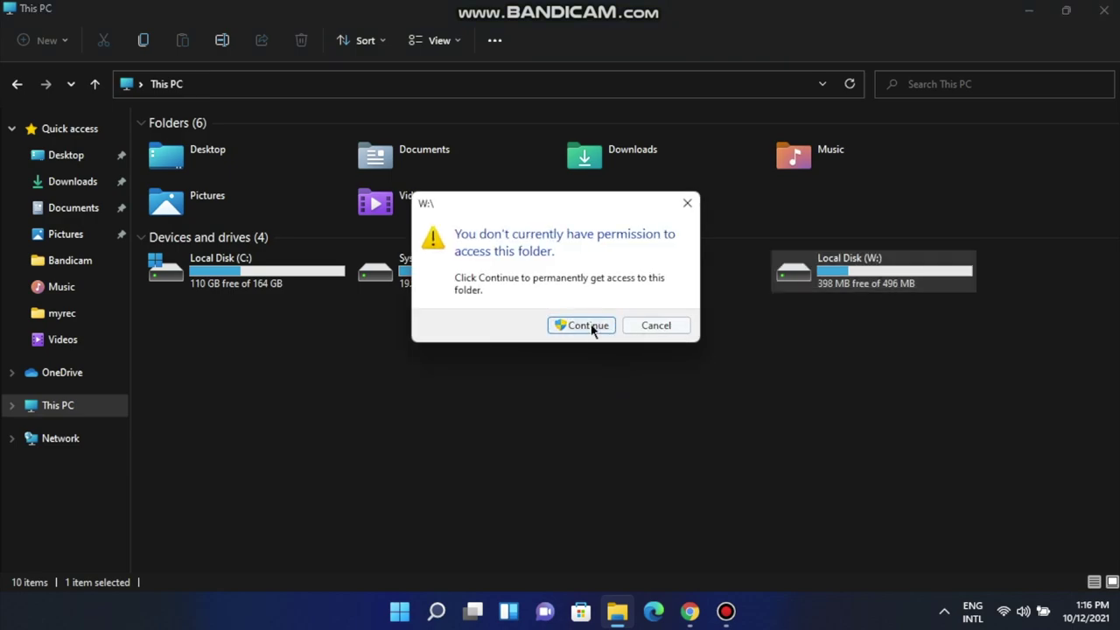
pyautogui.click(688, 203)
pyautogui.click(1105, 10)
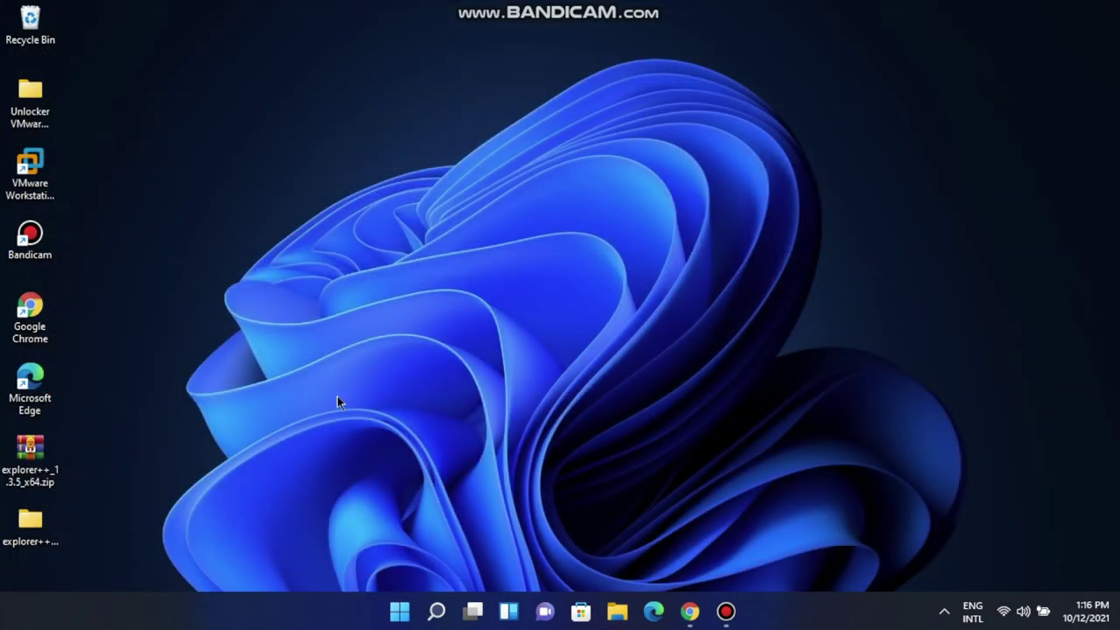
# Open the explorer++_1.3.5_x64 folder and run Explorer++.exe as administrator.
pyautogui.doubleClick(31, 526)
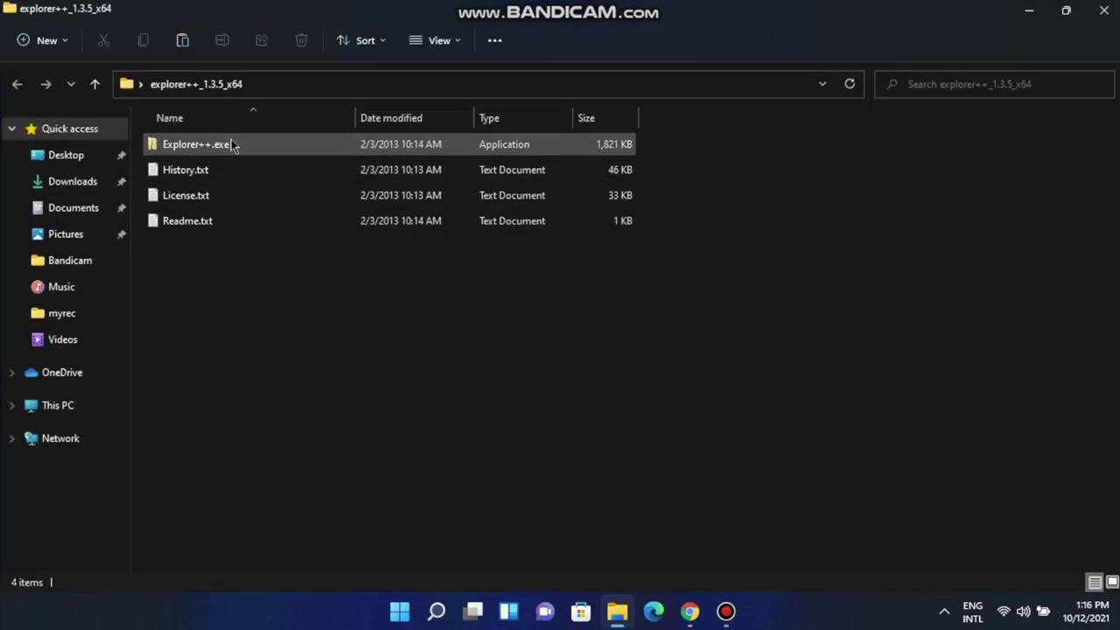
pyautogui.click(214, 147)
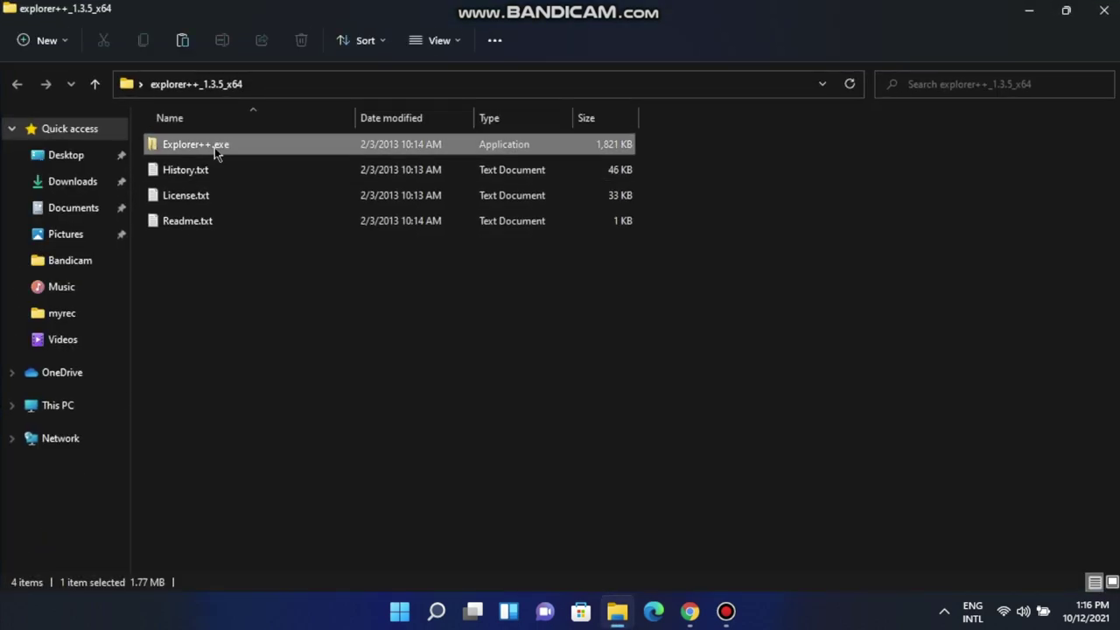
pyautogui.rightClick(215, 147)
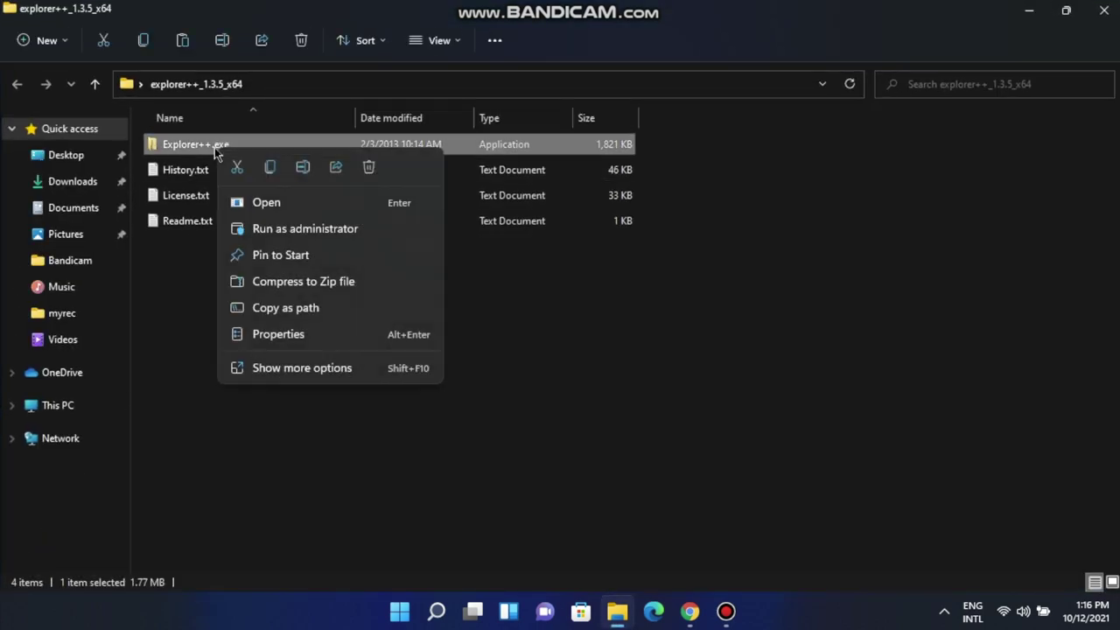
pyautogui.click(278, 233)
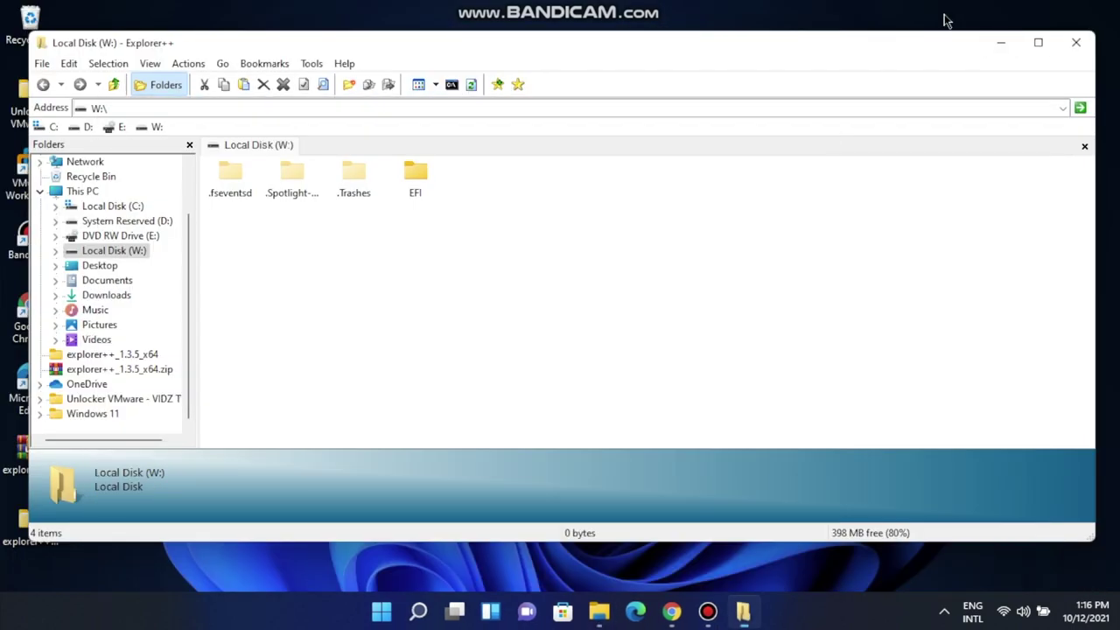
# In Explorer++, go to Local Disk (W:) and open EFI\OC.
pyautogui.moveTo(636, 53); pyautogui.dragTo(670, 38)
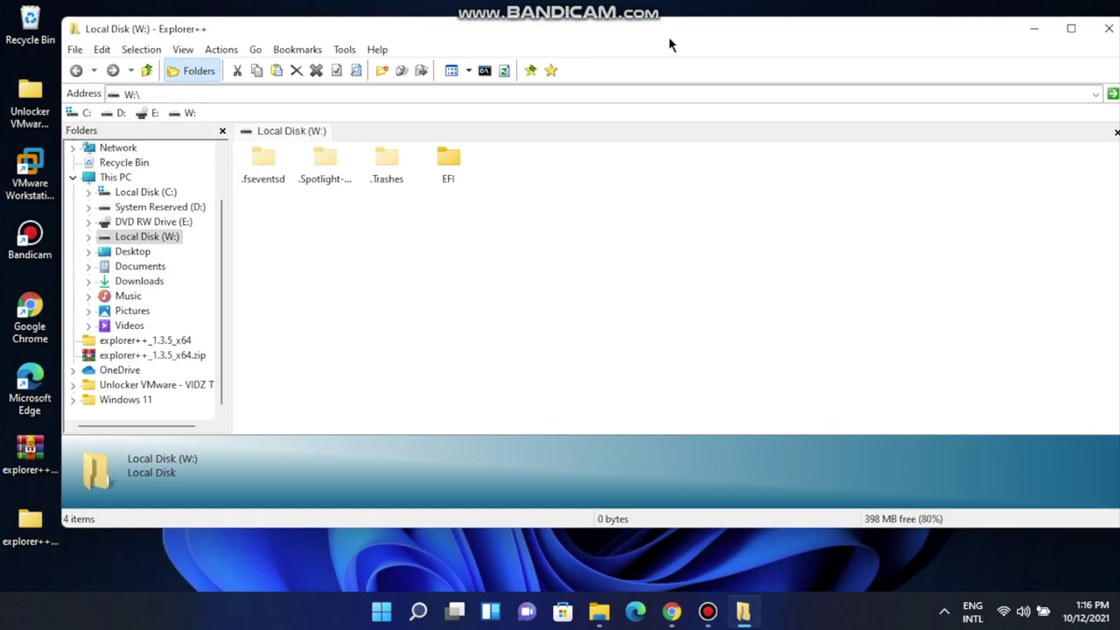
pyautogui.click(190, 114)
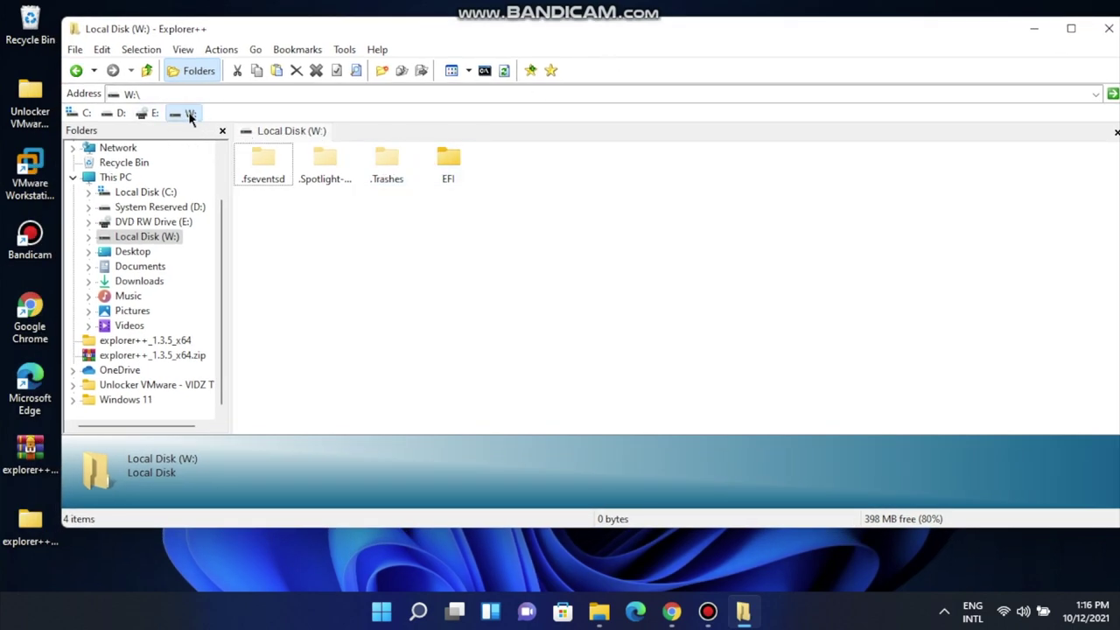
pyautogui.click(123, 238)
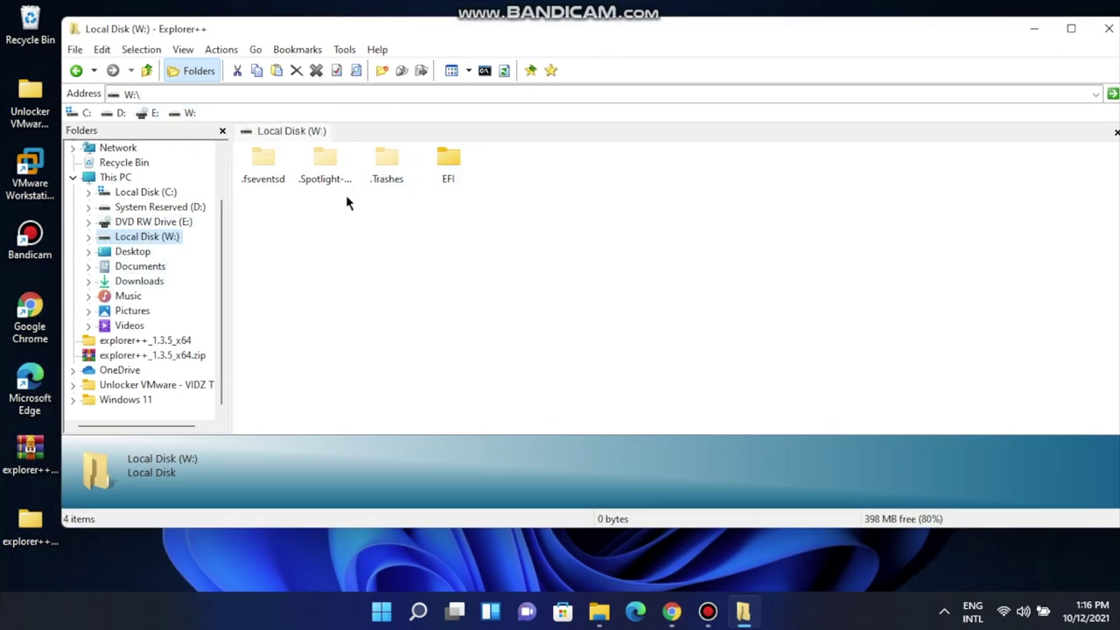
pyautogui.doubleClick(457, 173)
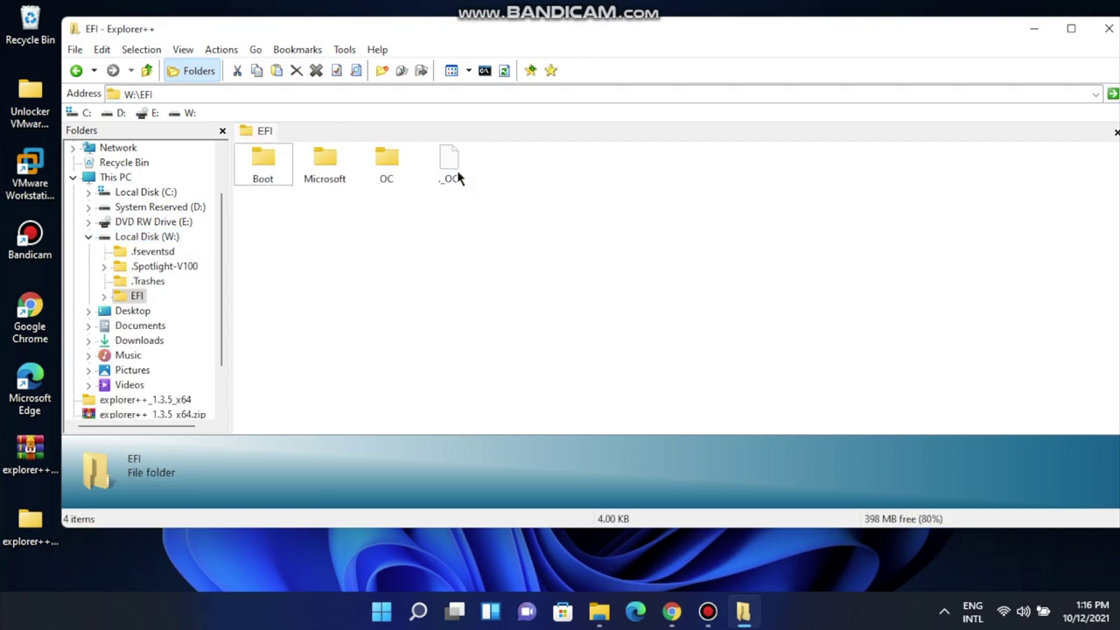
pyautogui.doubleClick(389, 162)
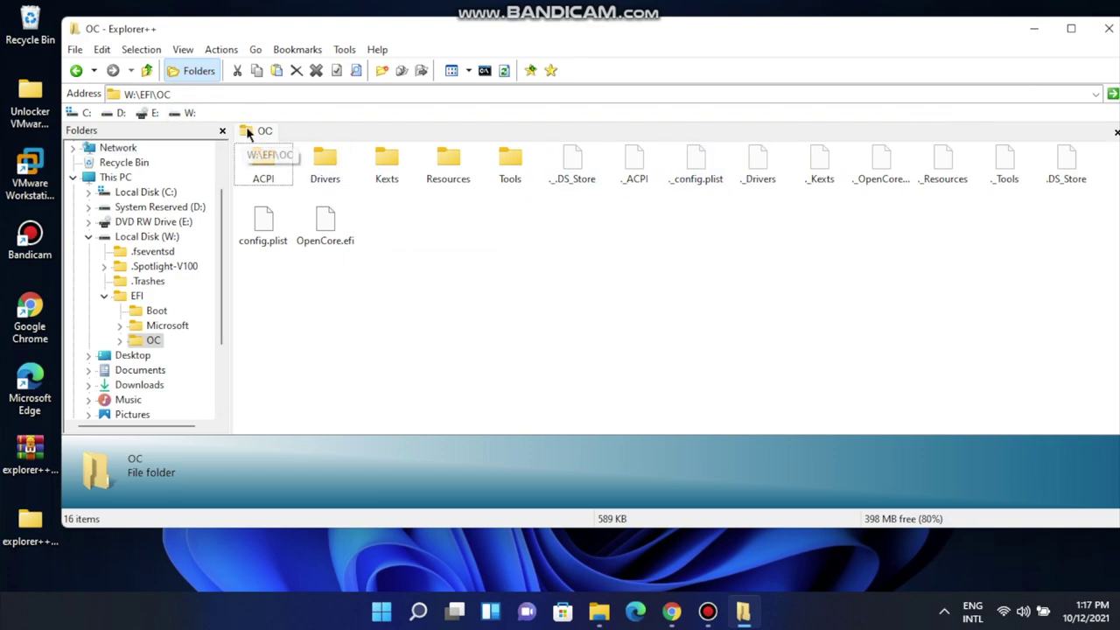
# Check EFI\Boot for bootx64.efi, then return to the W:\EFI\OC folder.
pyautogui.click(185, 113)
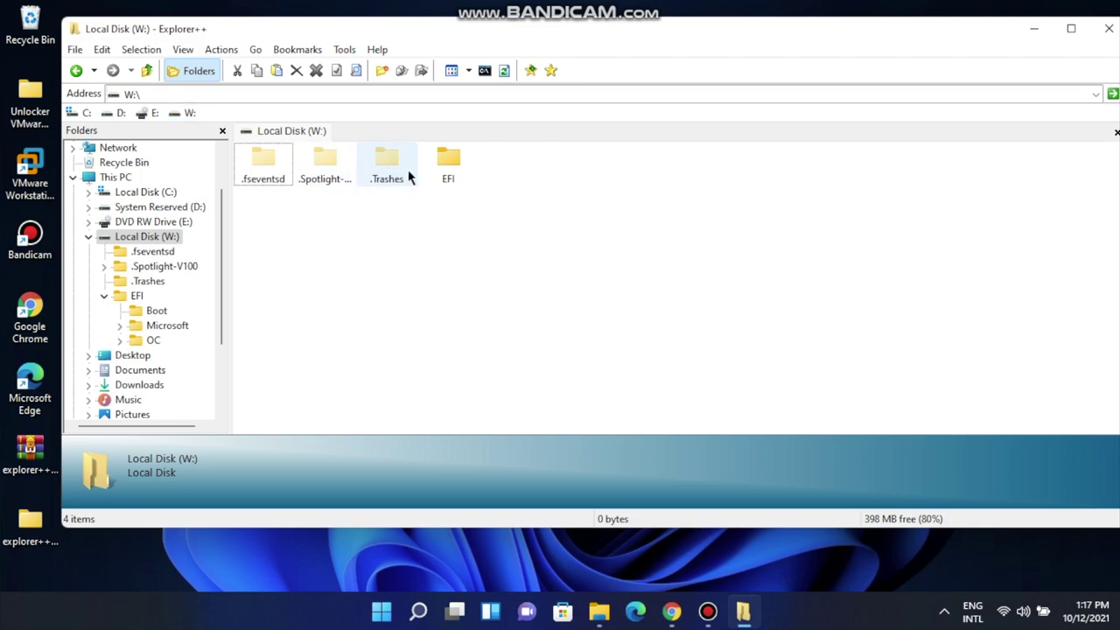
pyautogui.doubleClick(453, 173)
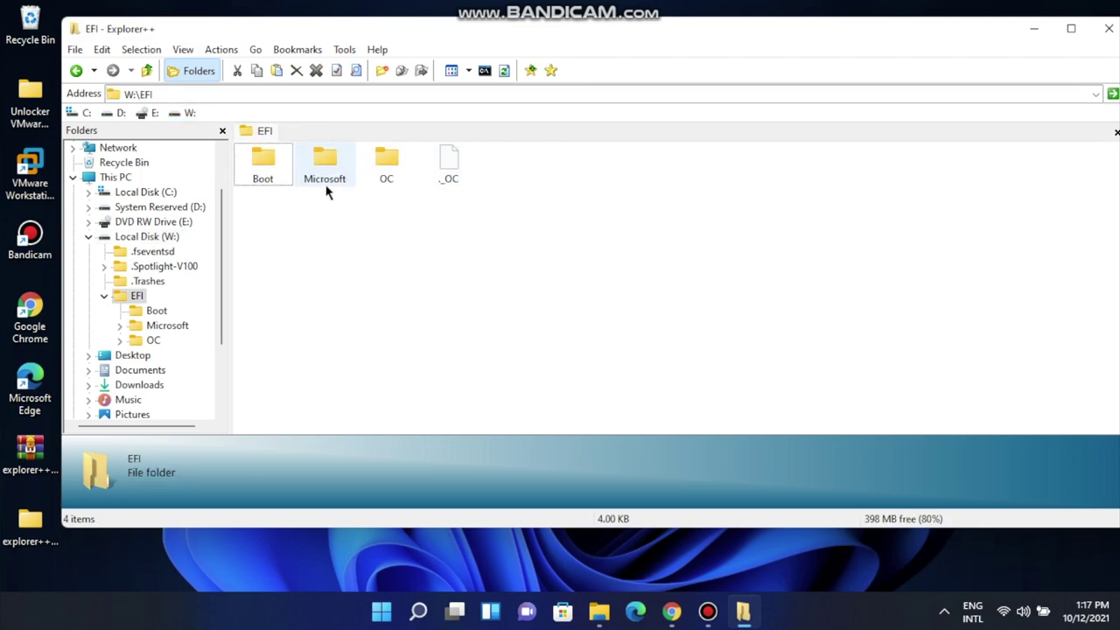
pyautogui.doubleClick(266, 171)
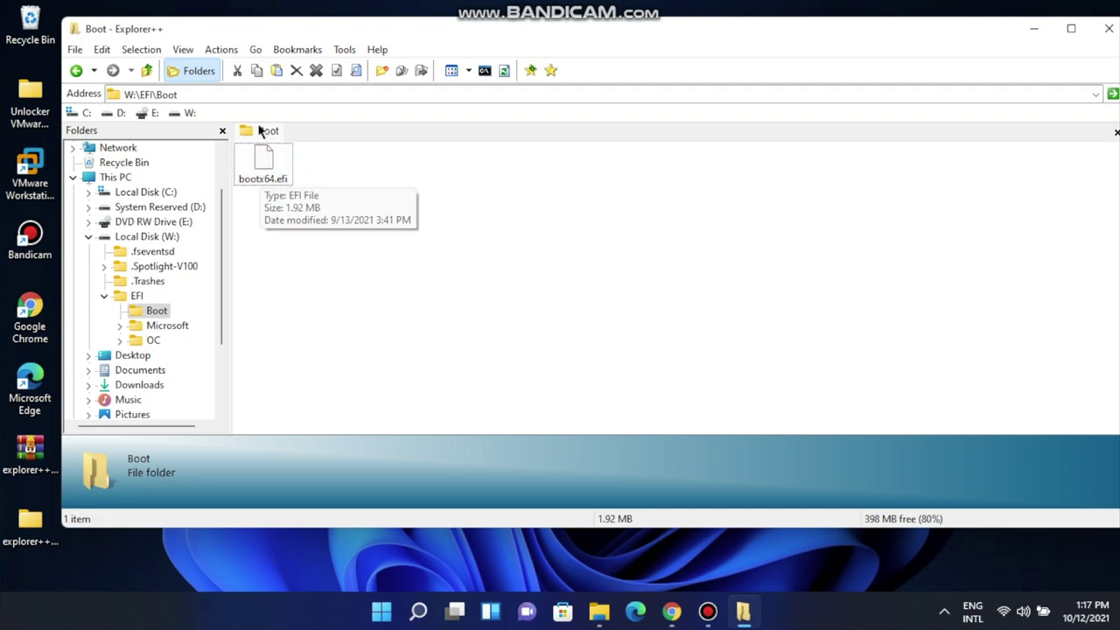
pyautogui.click(77, 71)
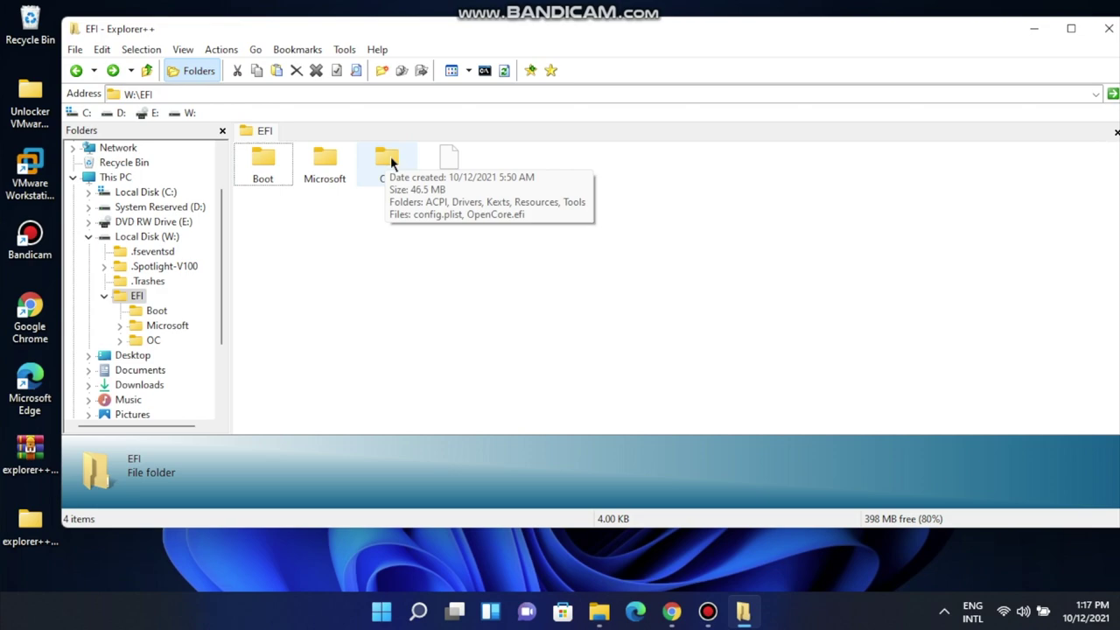
pyautogui.doubleClick(390, 155)
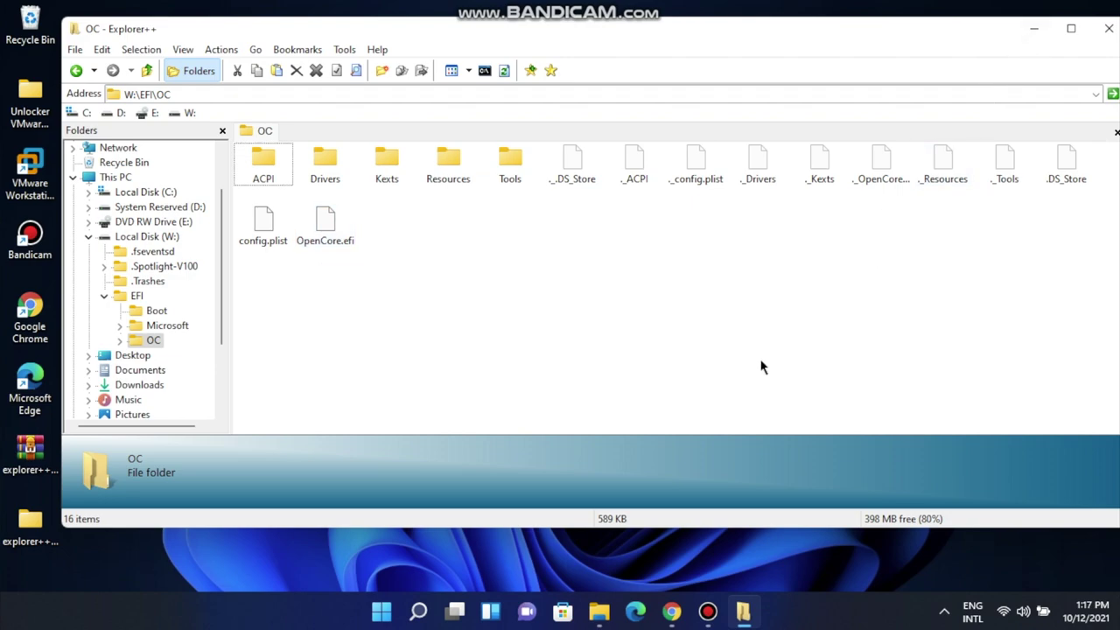
pyautogui.click(418, 610)
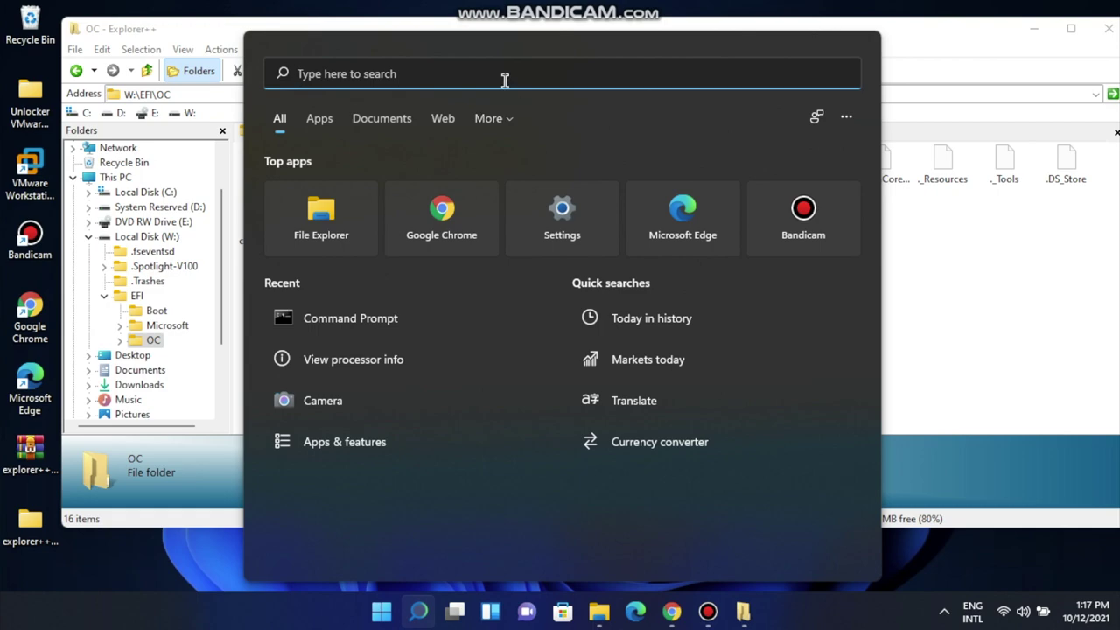
# Launch Command Prompt as administrator and begin typing bcdedit /set {bootmgr} path \EF.
pyautogui.write('cmd')
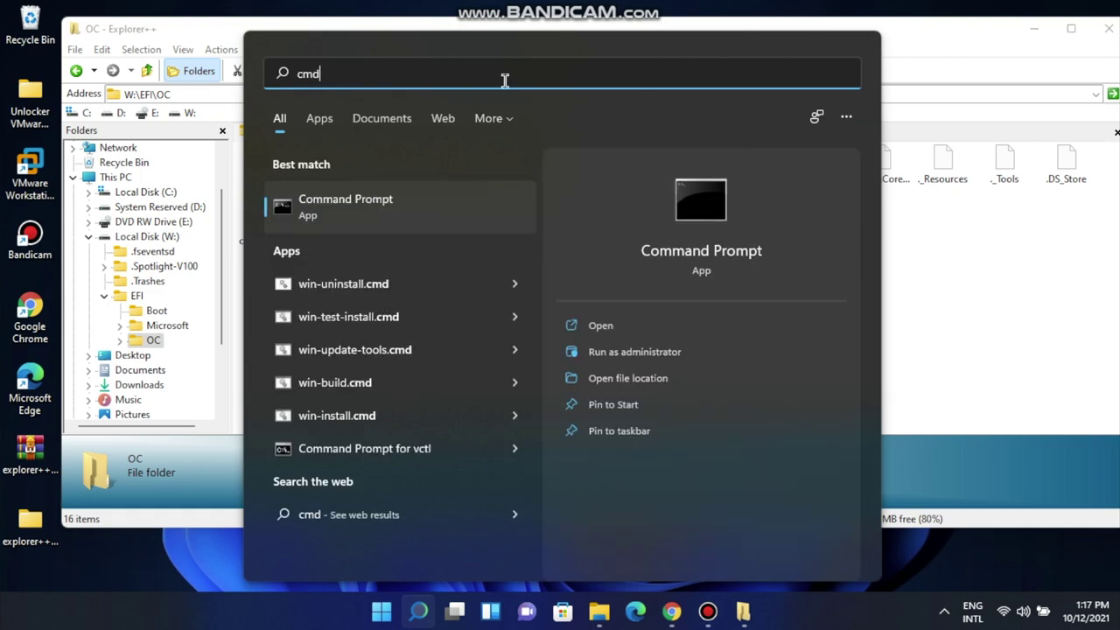
pyautogui.click(656, 354)
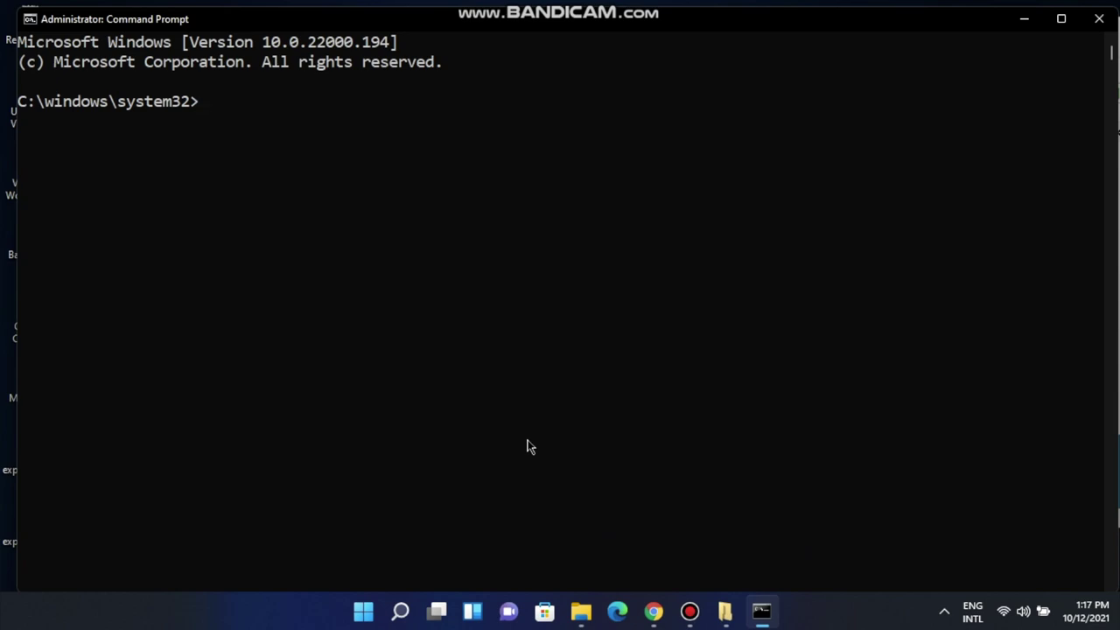
pyautogui.write('bcdedit /se')
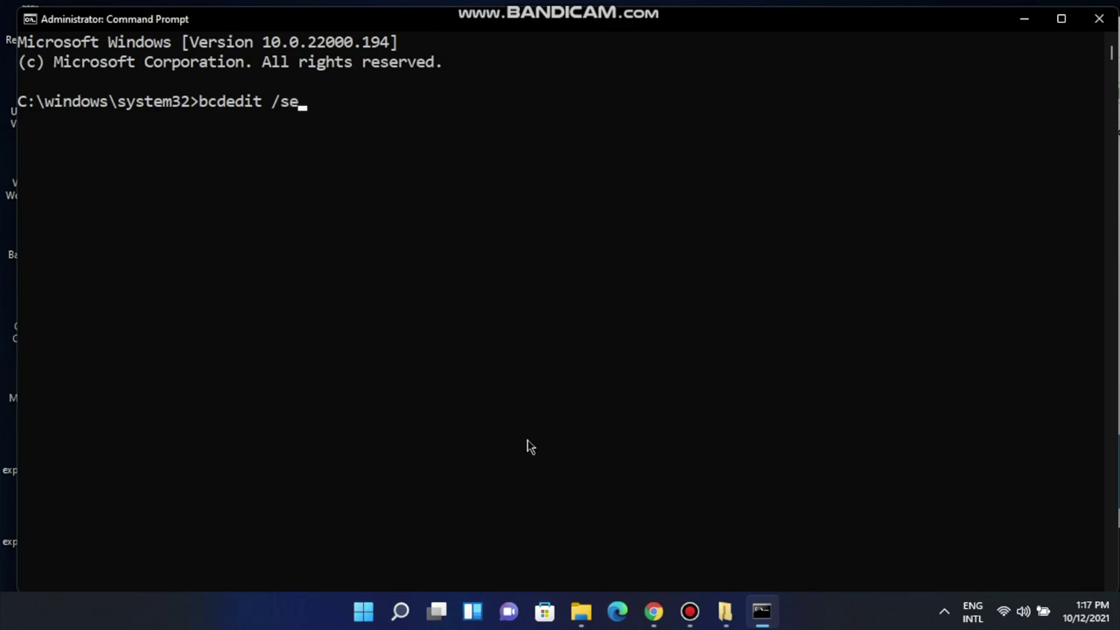
pyautogui.write('t {bootmgr')
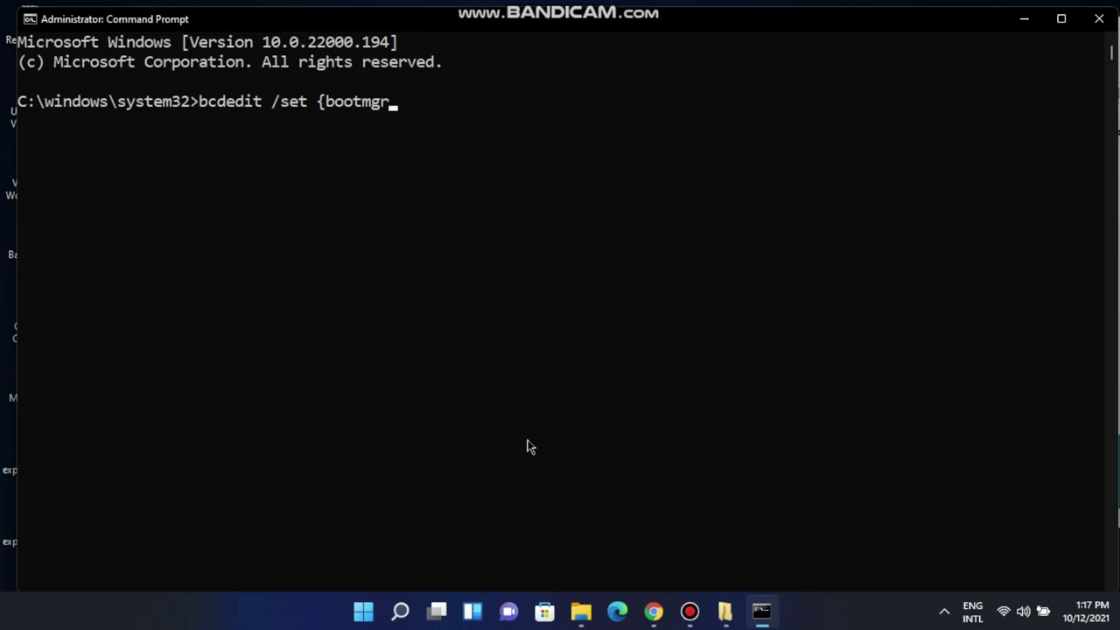
pyautogui.write('} path \\EFI')
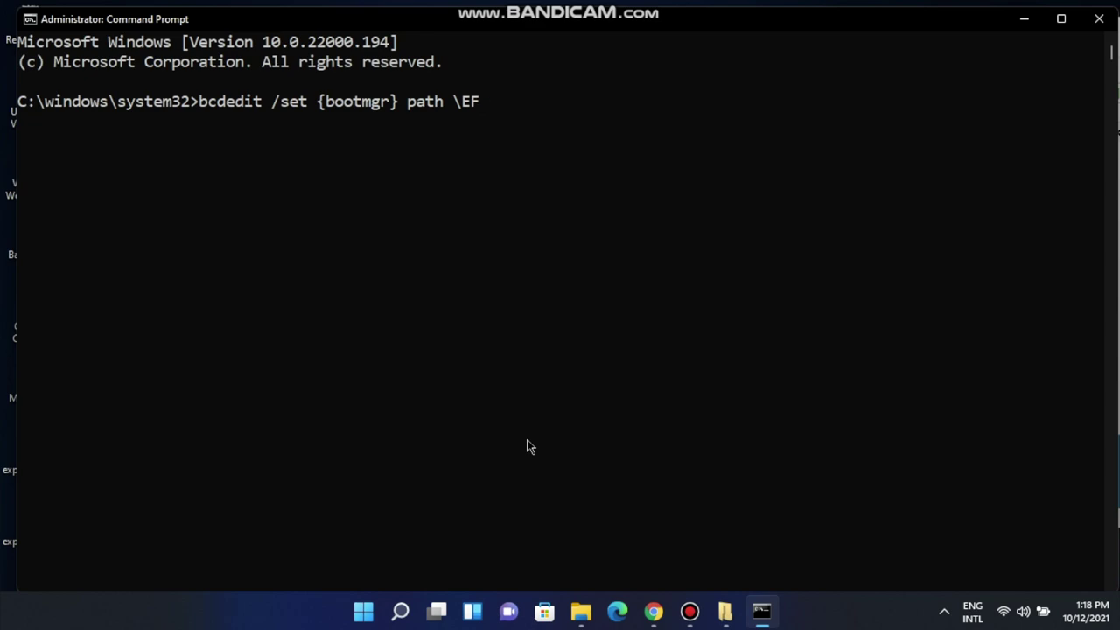
# In Explorer++, browse to the root of drive W: and open its EFI folder.
pyautogui.doubleClick(649, 26)
pyautogui.click(305, 145)
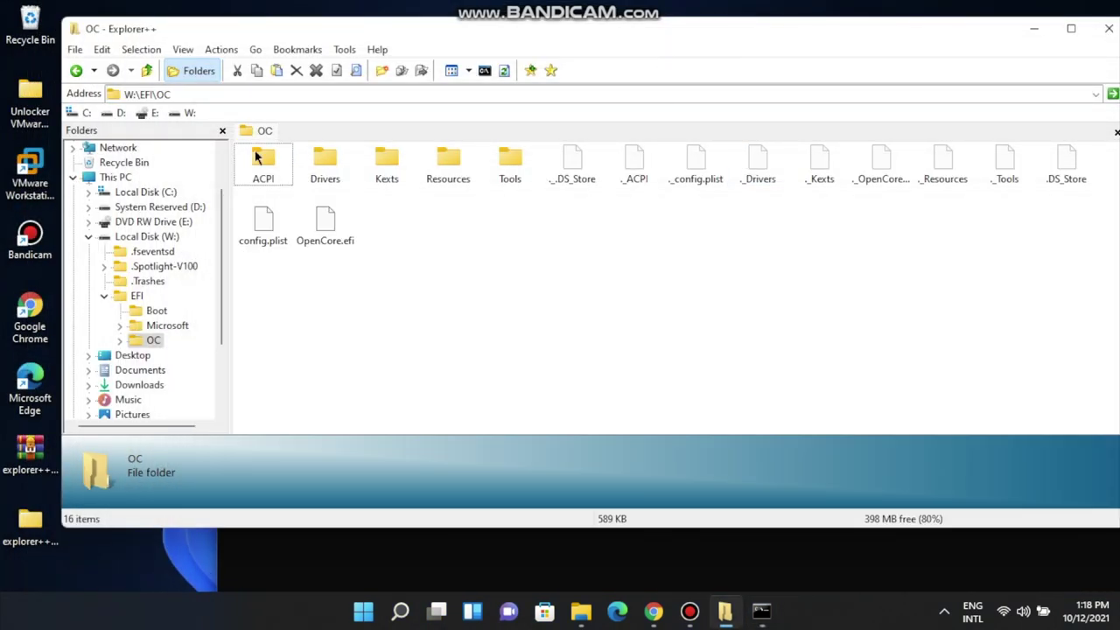
pyautogui.click(191, 113)
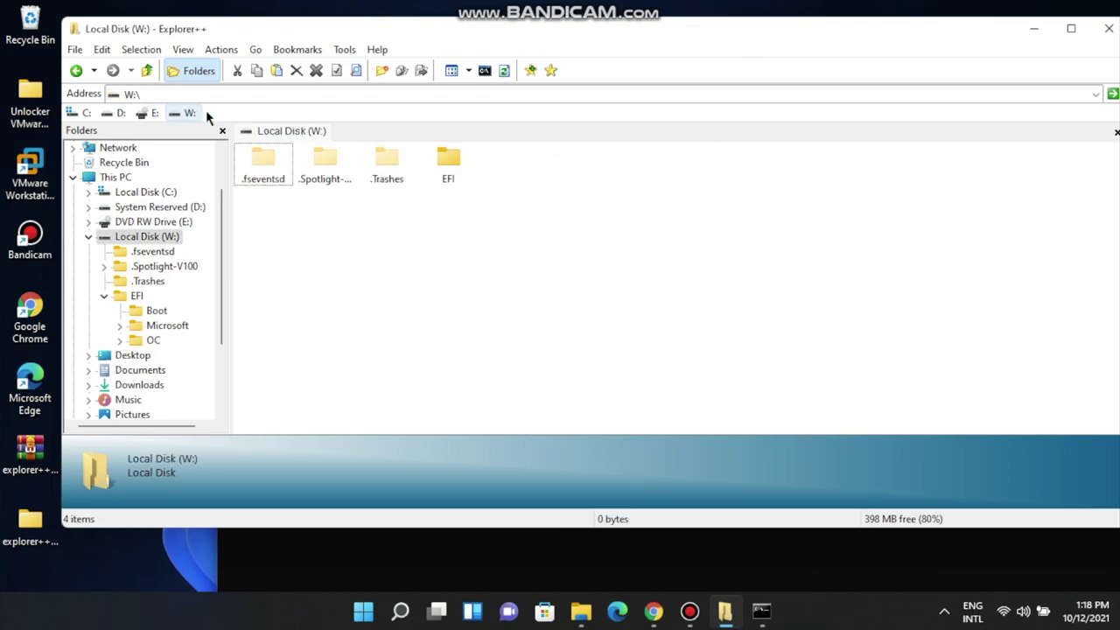
pyautogui.doubleClick(447, 166)
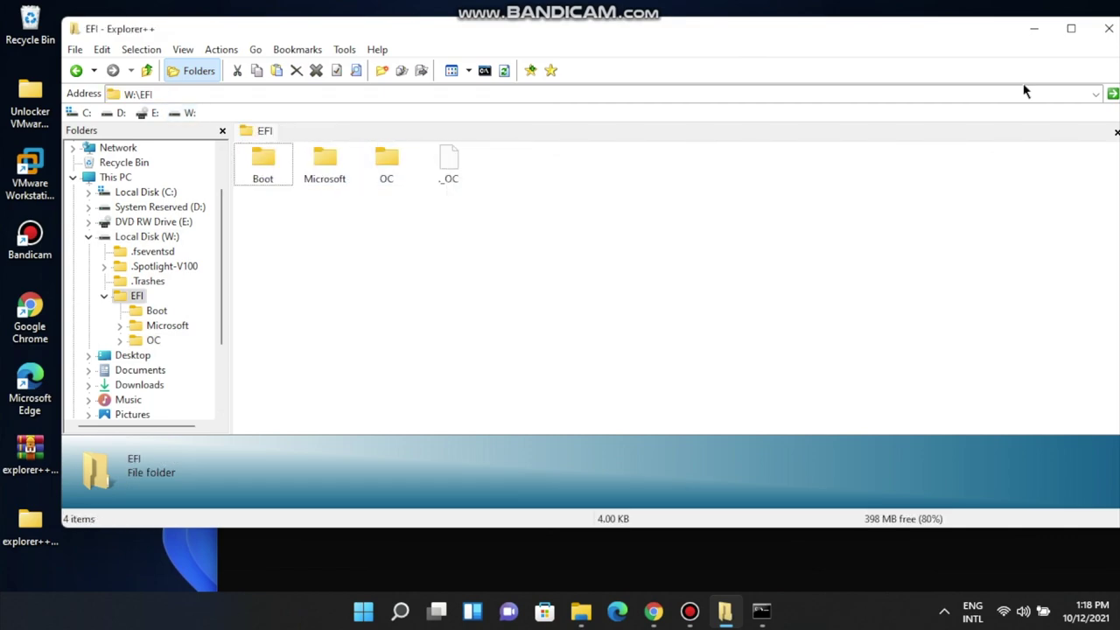
# Extend the bcdedit path to \EFI\OC and confirm the OC folder's contents in Explorer++.
pyautogui.click(761, 610)
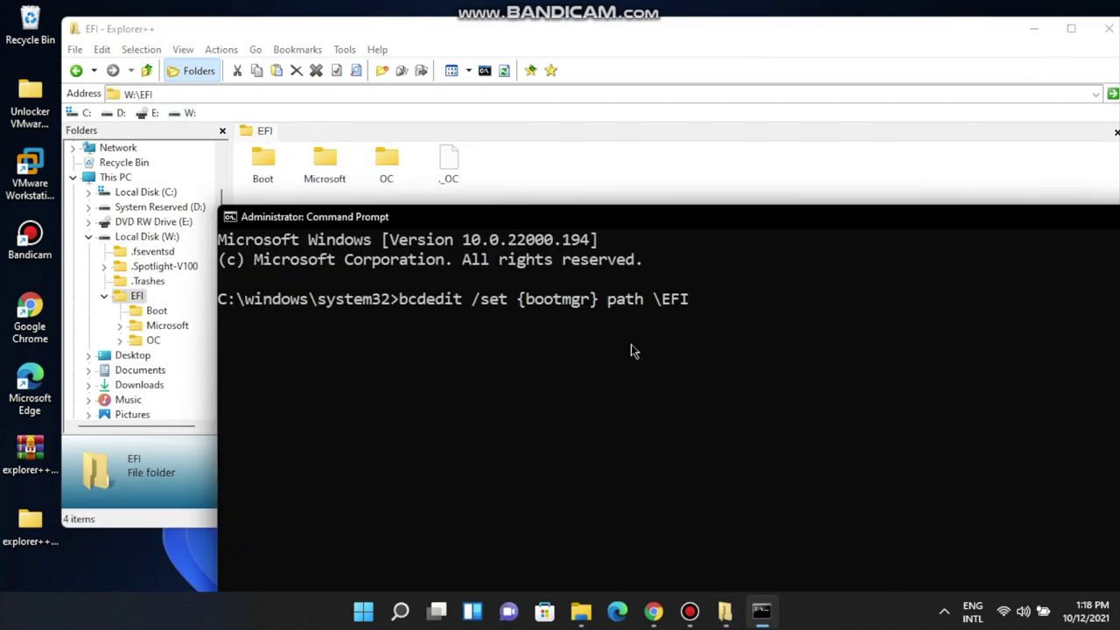
pyautogui.doubleClick(782, 225)
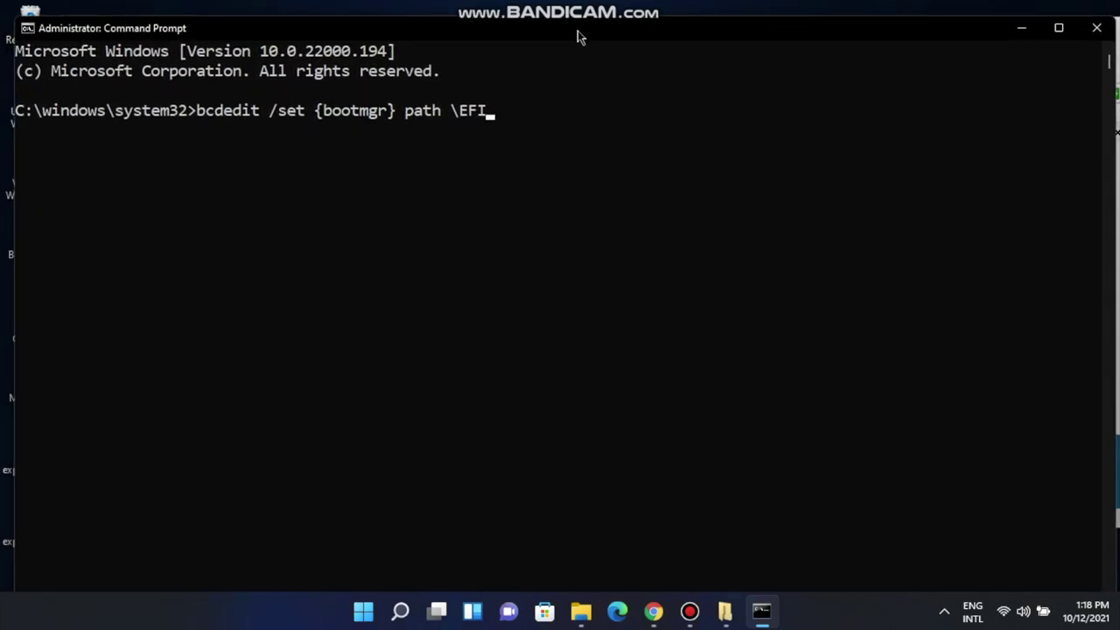
pyautogui.write('\\OC')
pyautogui.doubleClick(862, 37)
pyautogui.click(385, 164)
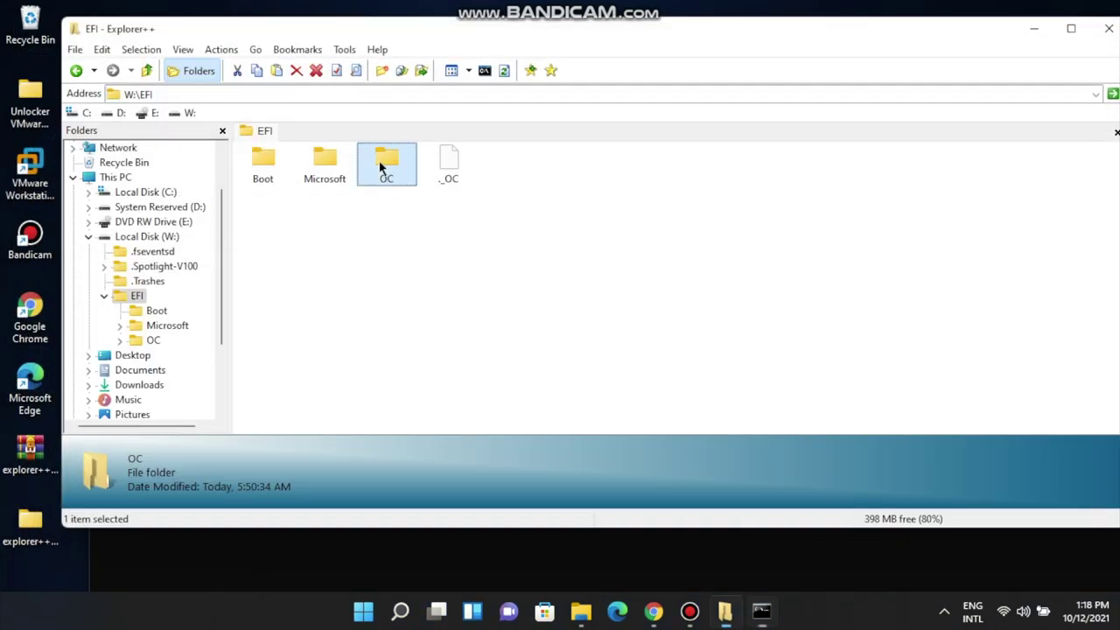
pyautogui.doubleClick(381, 166)
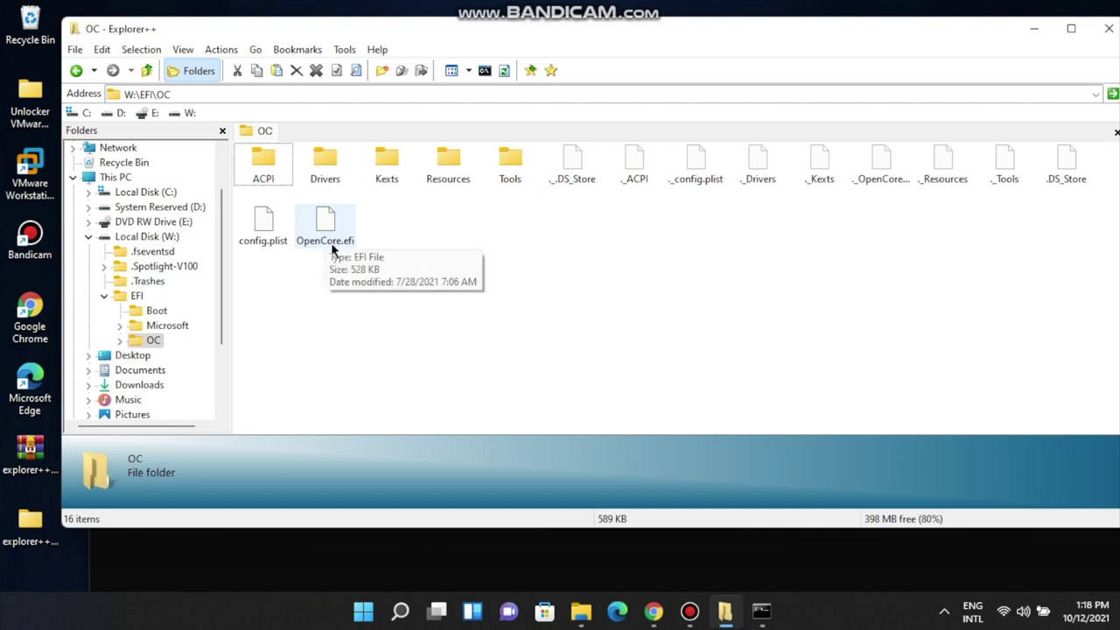
pyautogui.click(761, 611)
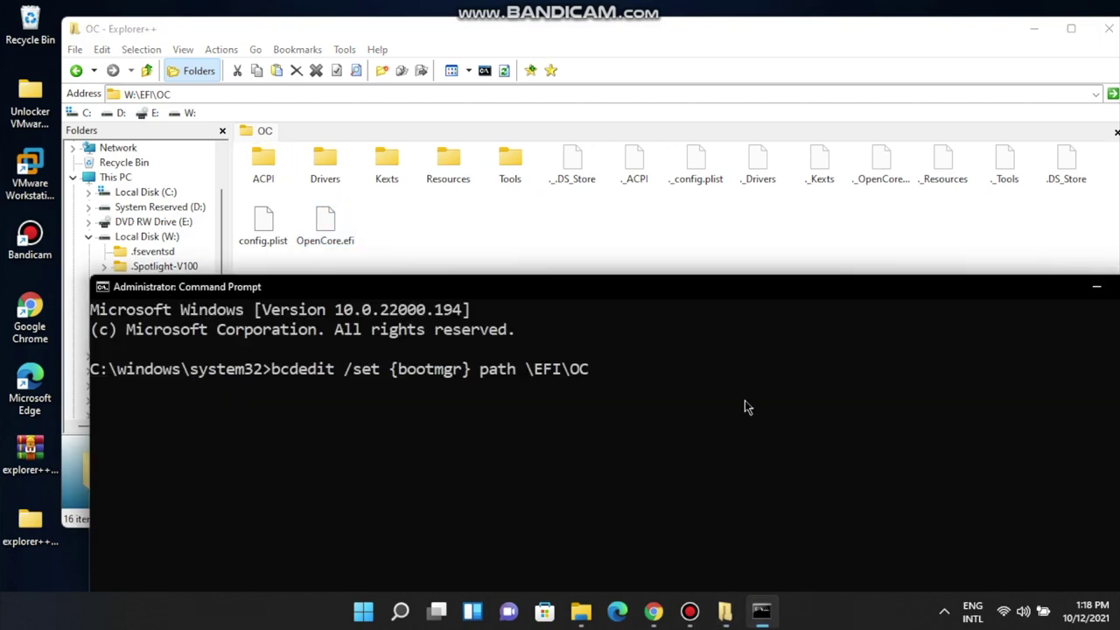
pyautogui.moveTo(724, 287); pyautogui.dragTo(632, 20)
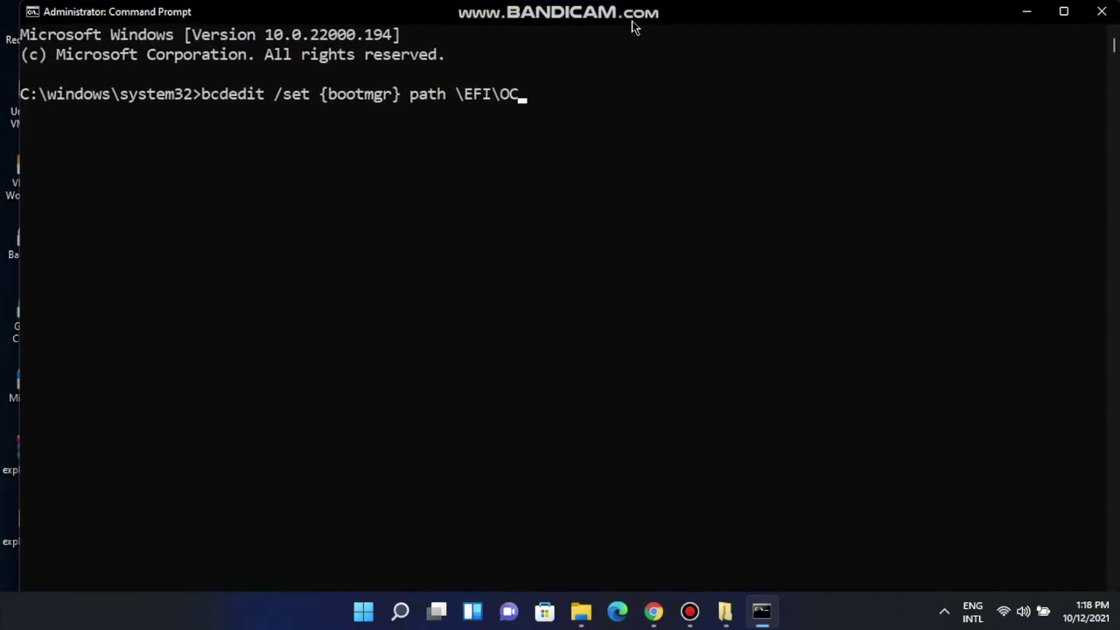
# Finish the path as \EFI\OC\OpenCore.efi, run bcdedit, and close Command Prompt.
pyautogui.write('\\')
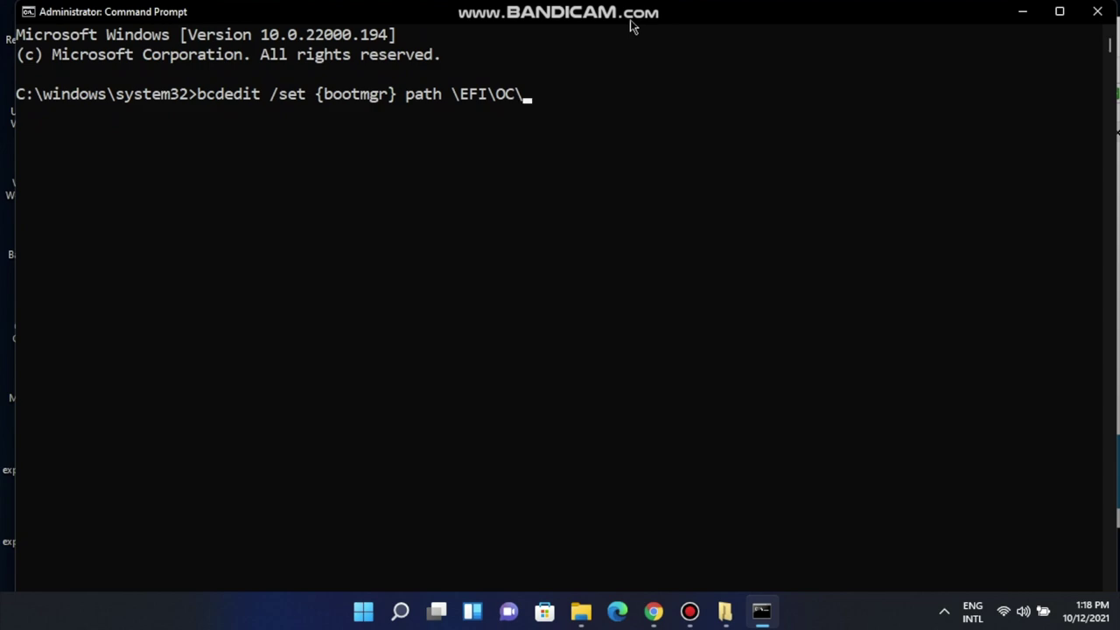
pyautogui.write('OpenCore.efi')
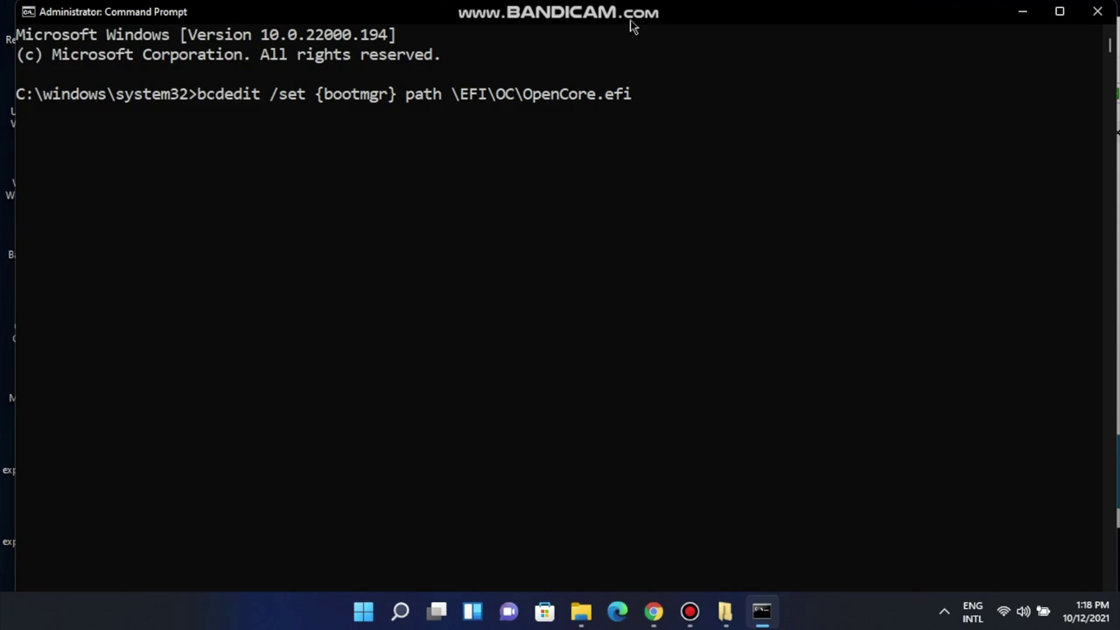
pyautogui.moveTo(649, 17); pyautogui.dragTo(635, 318)
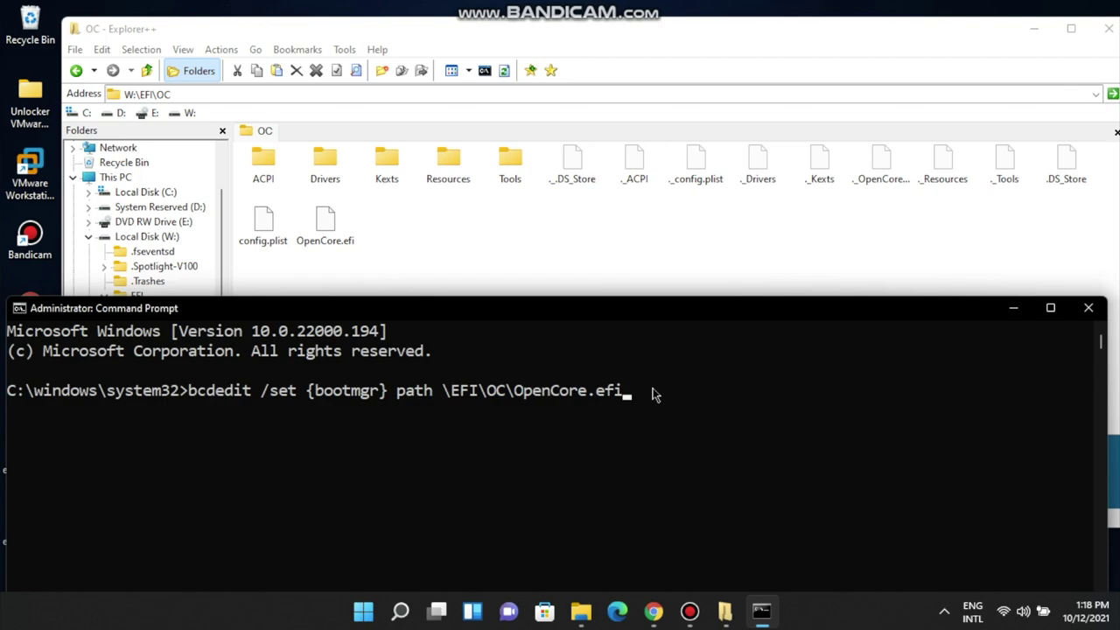
pyautogui.press('Return')
pyautogui.moveTo(689, 308); pyautogui.dragTo(706, 23)
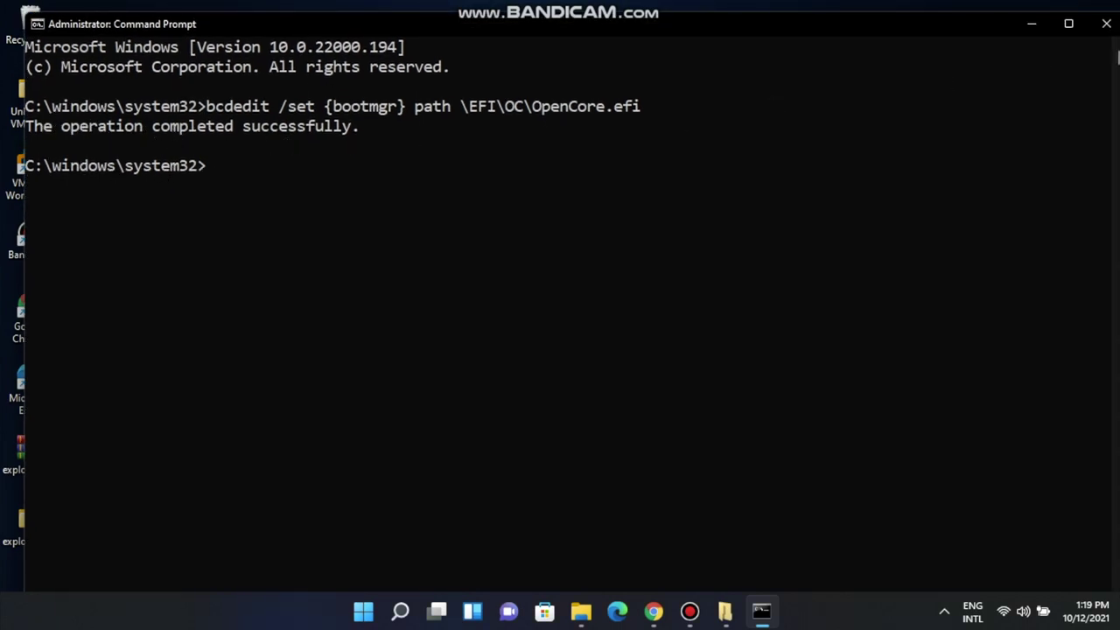
pyautogui.click(1106, 23)
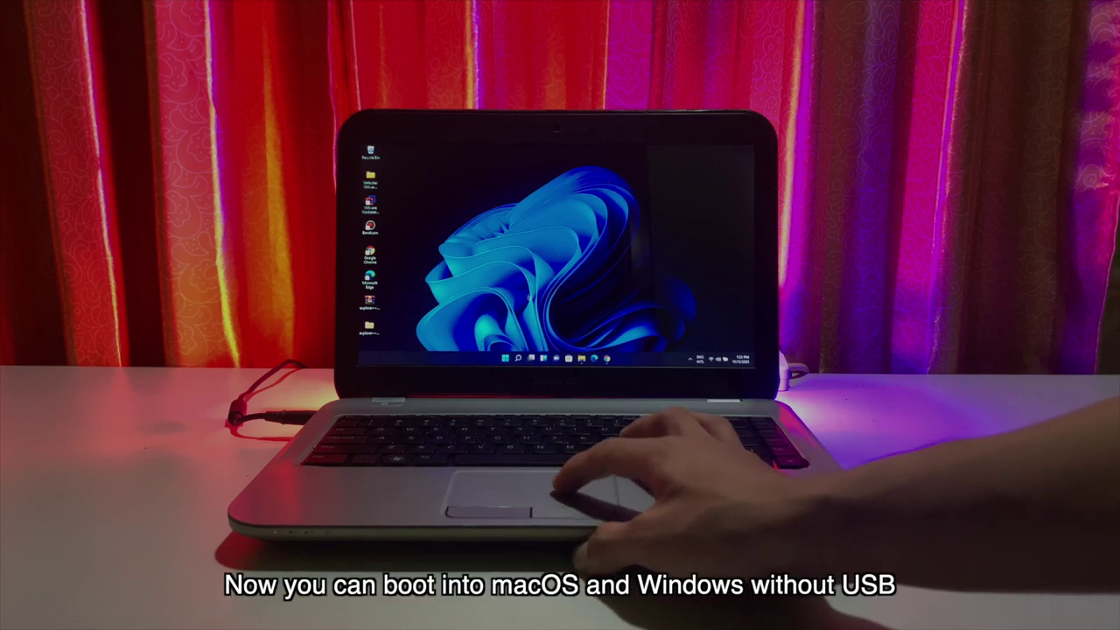
# Shut down Windows, then boot the MacOS entry from the OpenCore Boot Menu without USB.
pyautogui.click(505, 360)
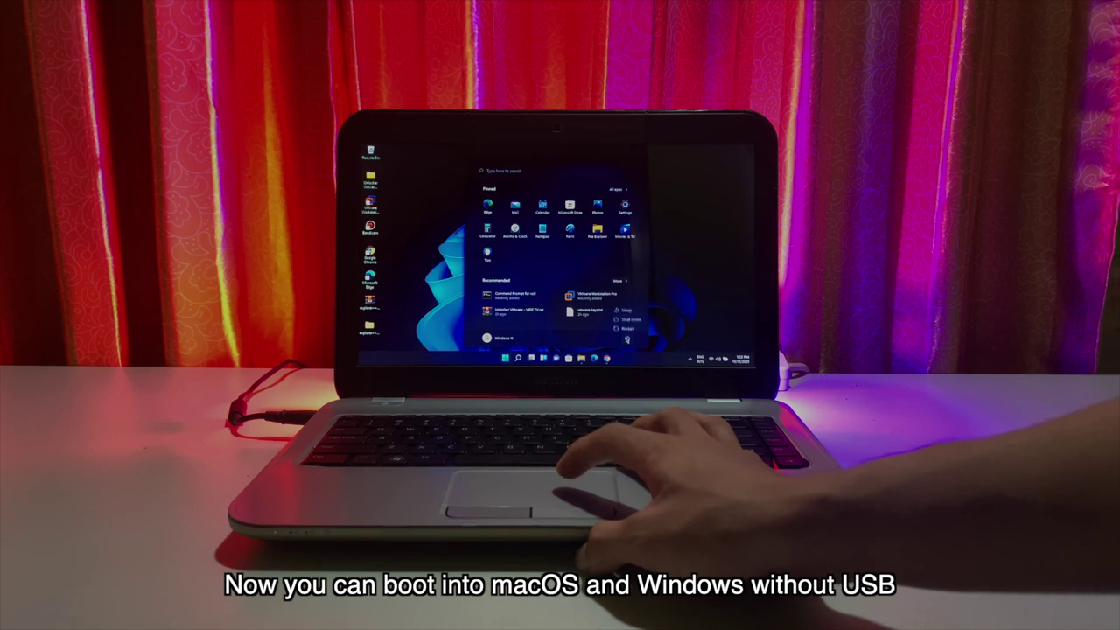
pyautogui.click(627, 318)
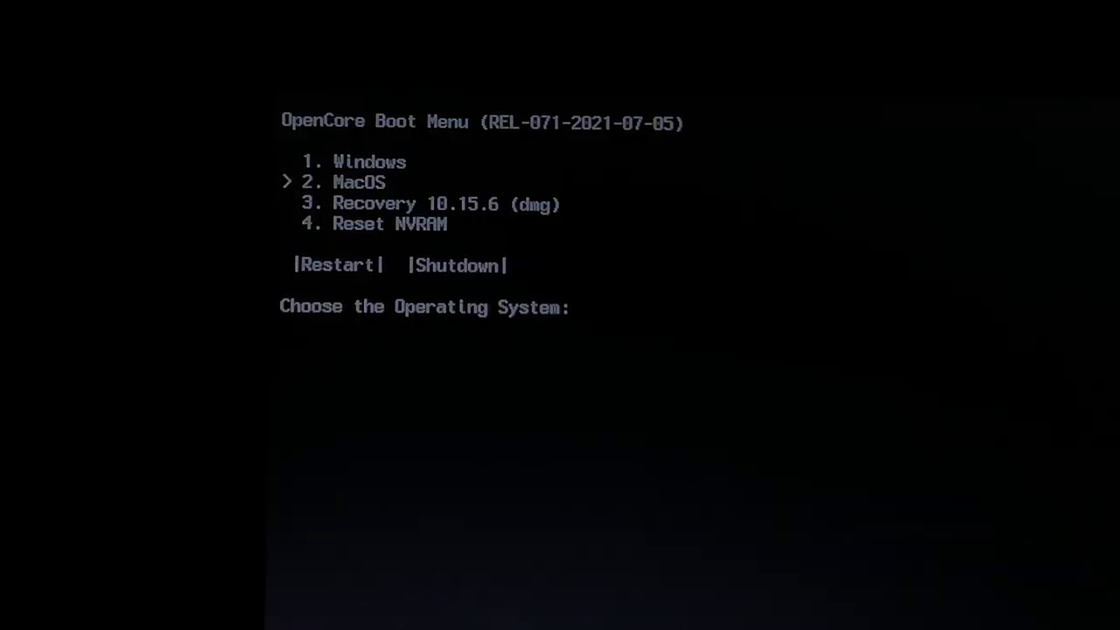
pyautogui.press('Down')
pyautogui.press('Up')
pyautogui.press('Up')
pyautogui.press('Down')
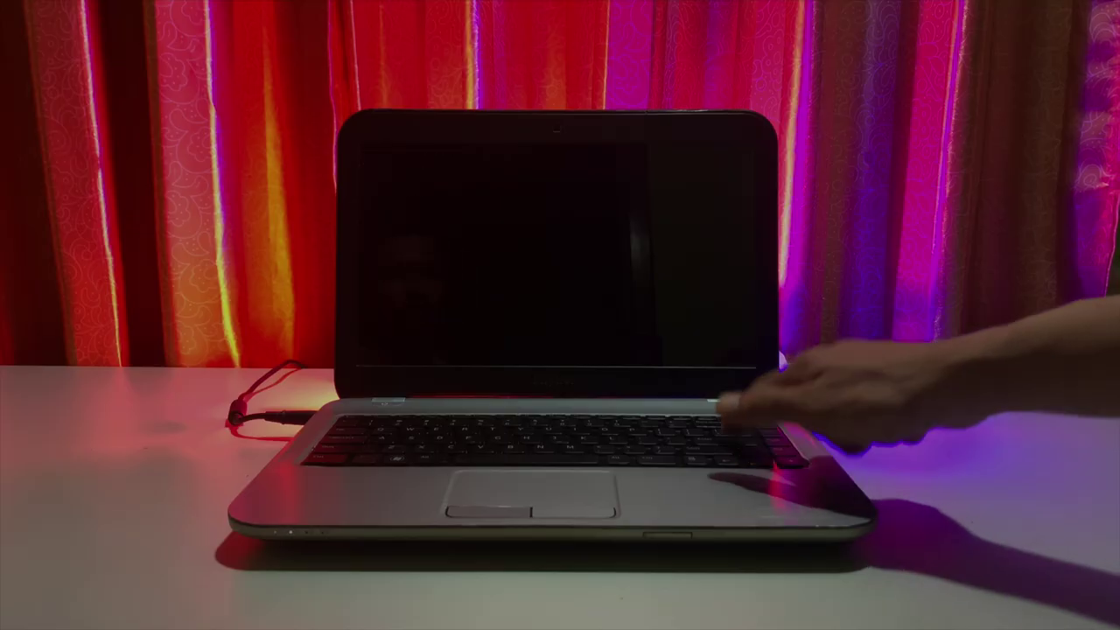
pyautogui.press('Return')
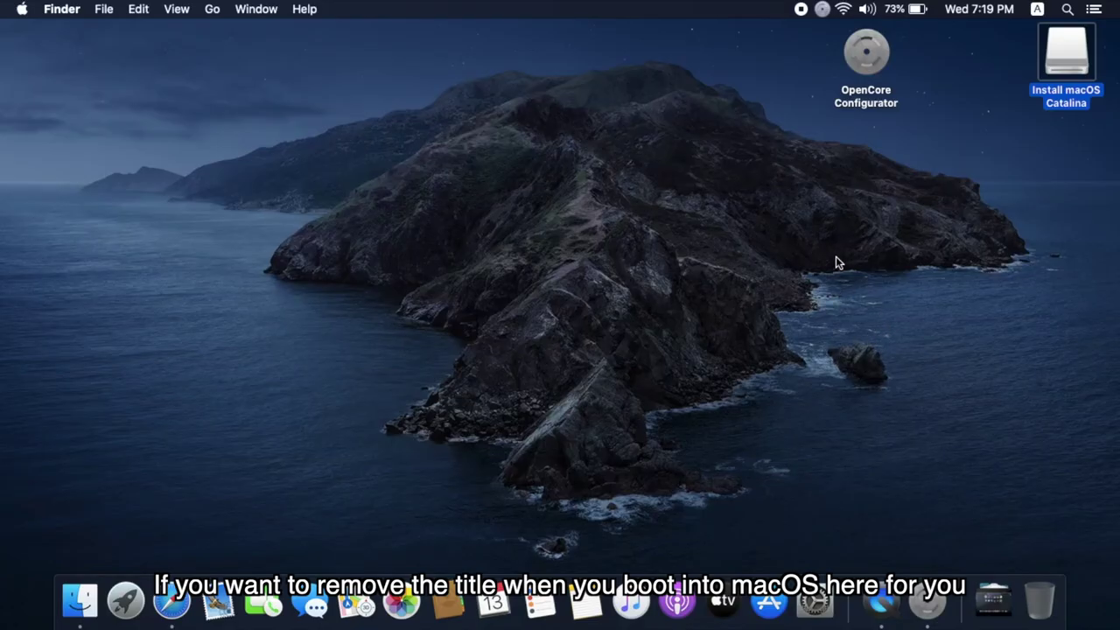
# Launch OpenCore Configurator and open its Tools > Mount EFI window.
pyautogui.click(946, 121)
pyautogui.doubleClick(869, 58)
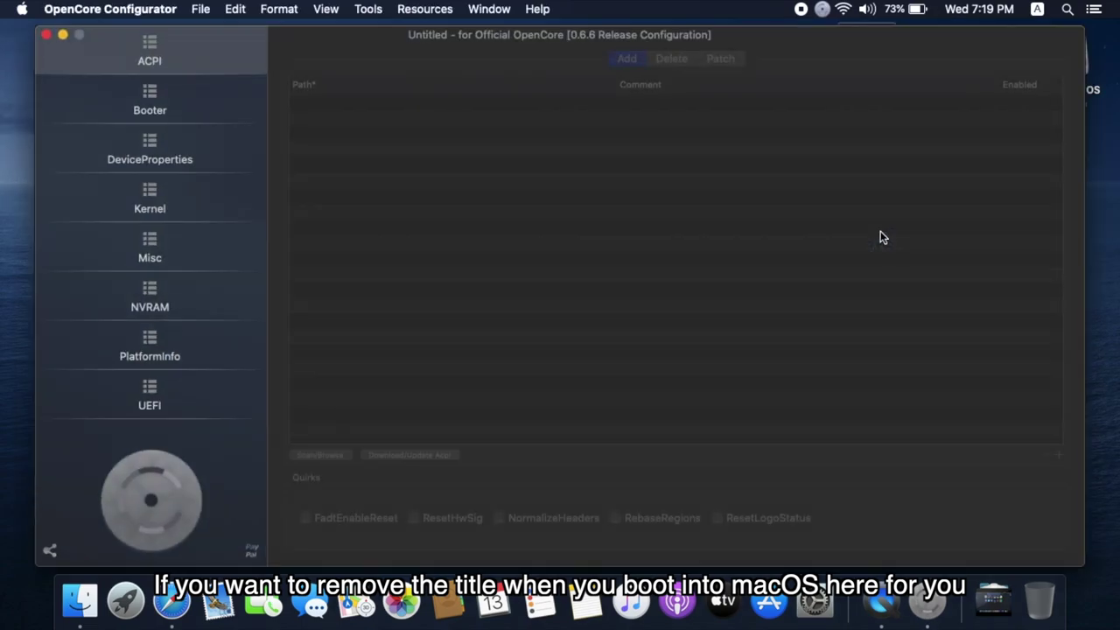
pyautogui.click(378, 9)
pyautogui.click(399, 30)
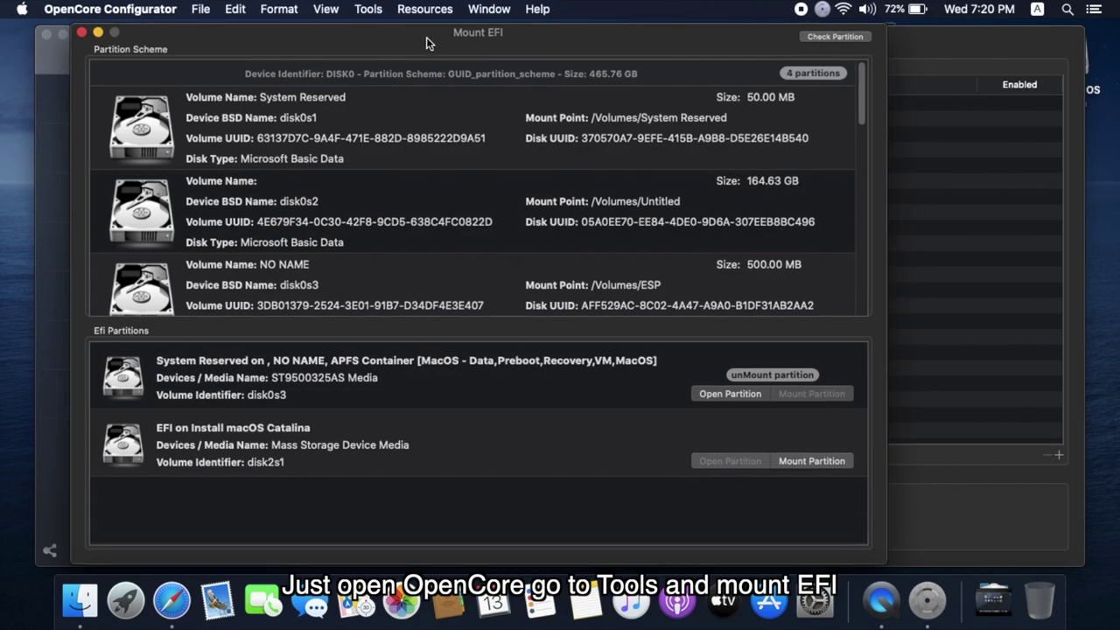
pyautogui.moveTo(426, 37); pyautogui.dragTo(468, 32)
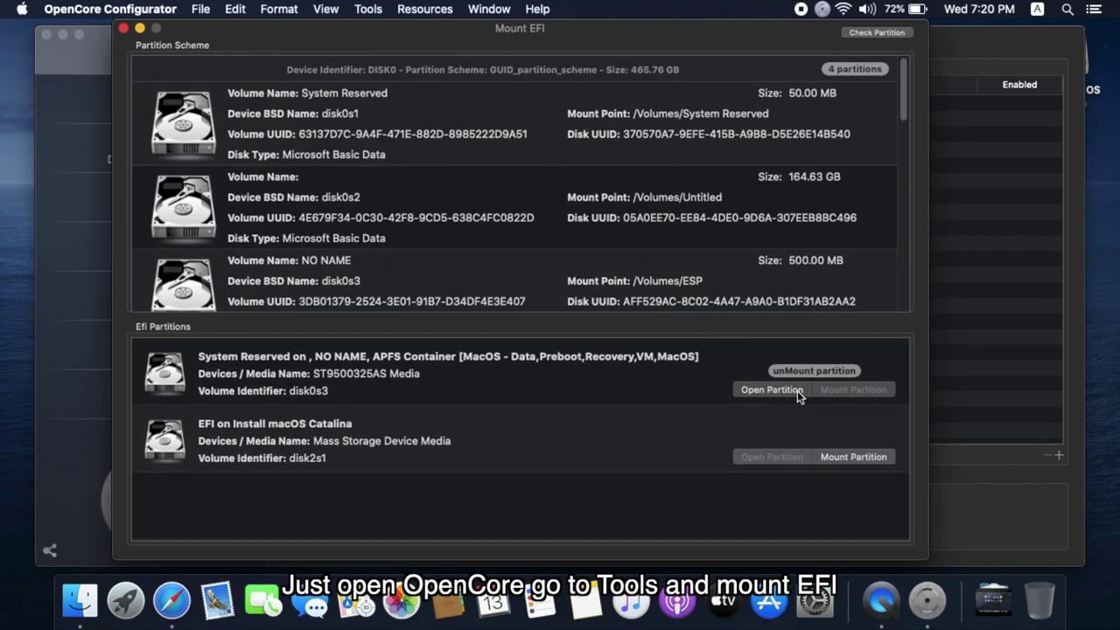
# Unmount disk0s3's EFI, mount the installer's disk2s1 EFI with the admin password, and open it.
pyautogui.click(821, 373)
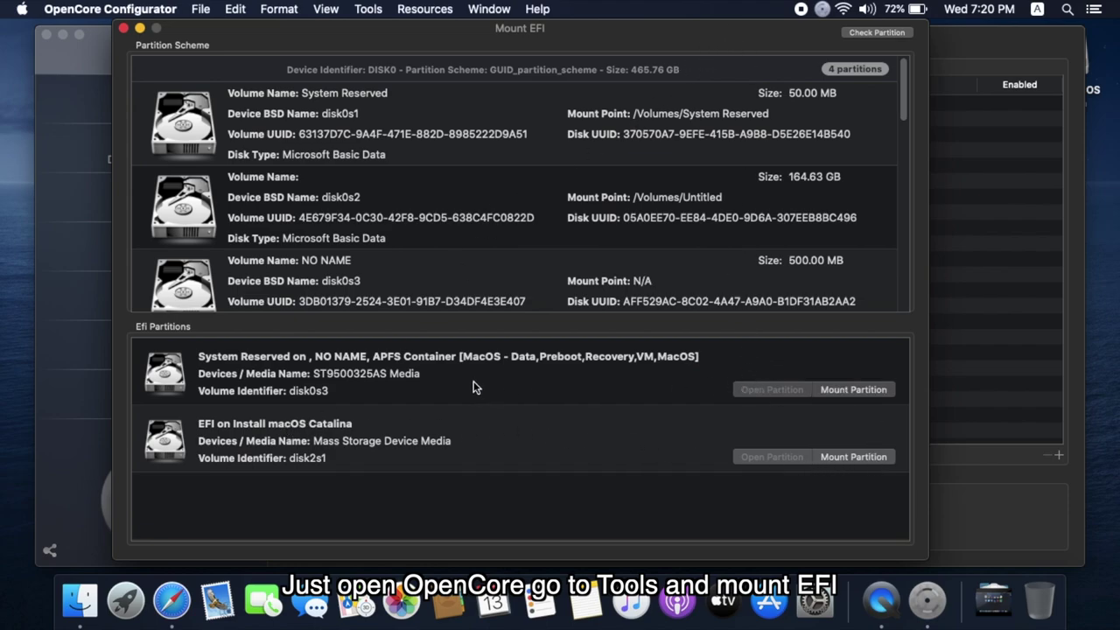
pyautogui.click(854, 459)
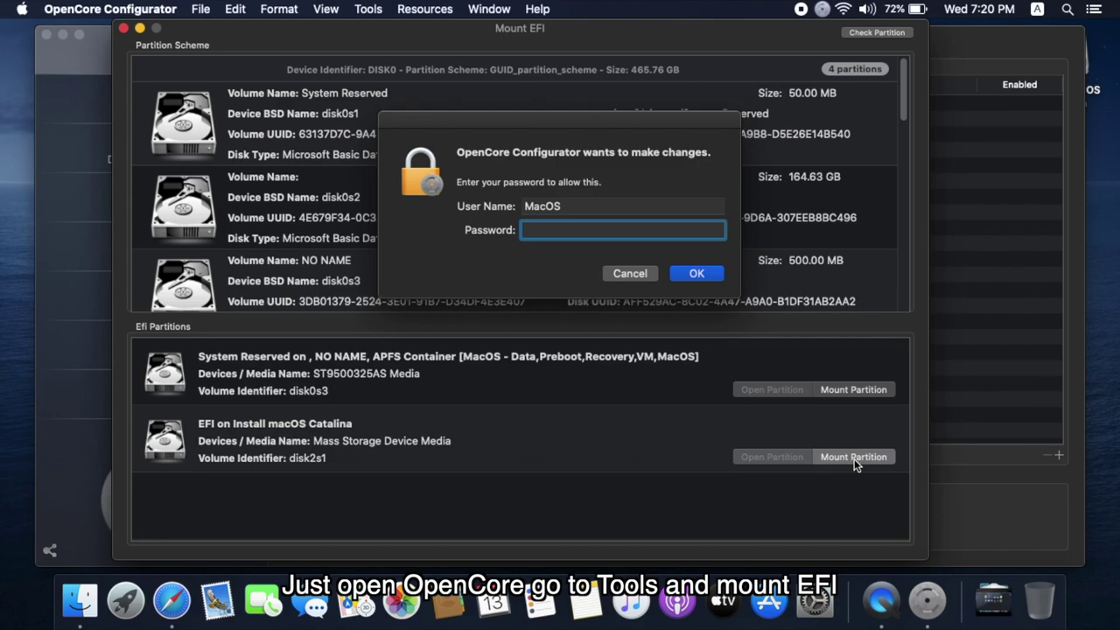
pyautogui.press('Return')
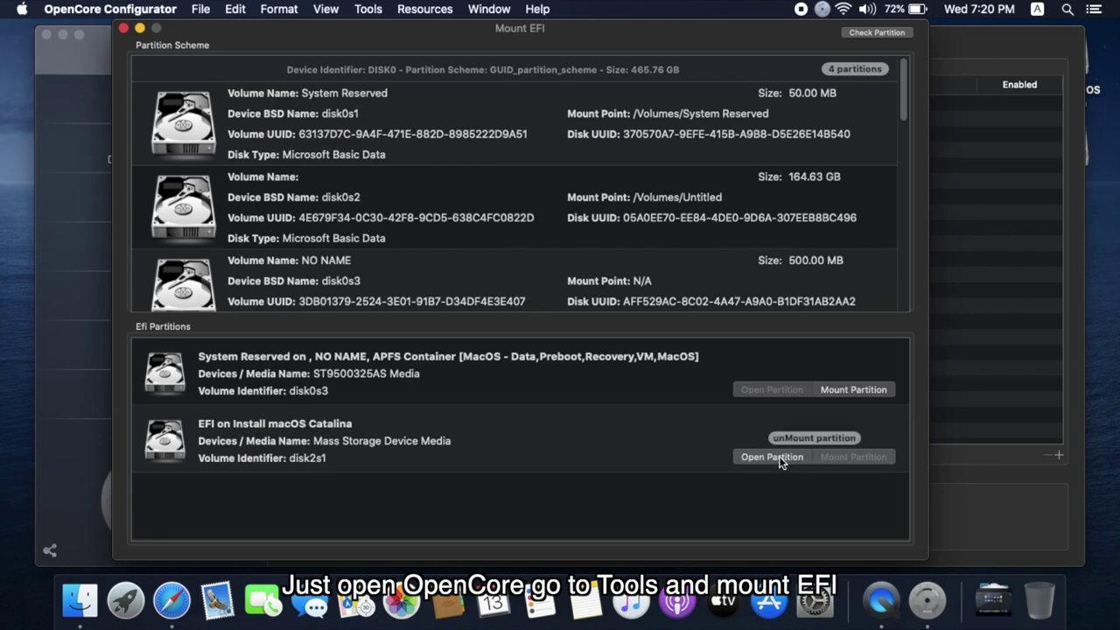
pyautogui.click(767, 457)
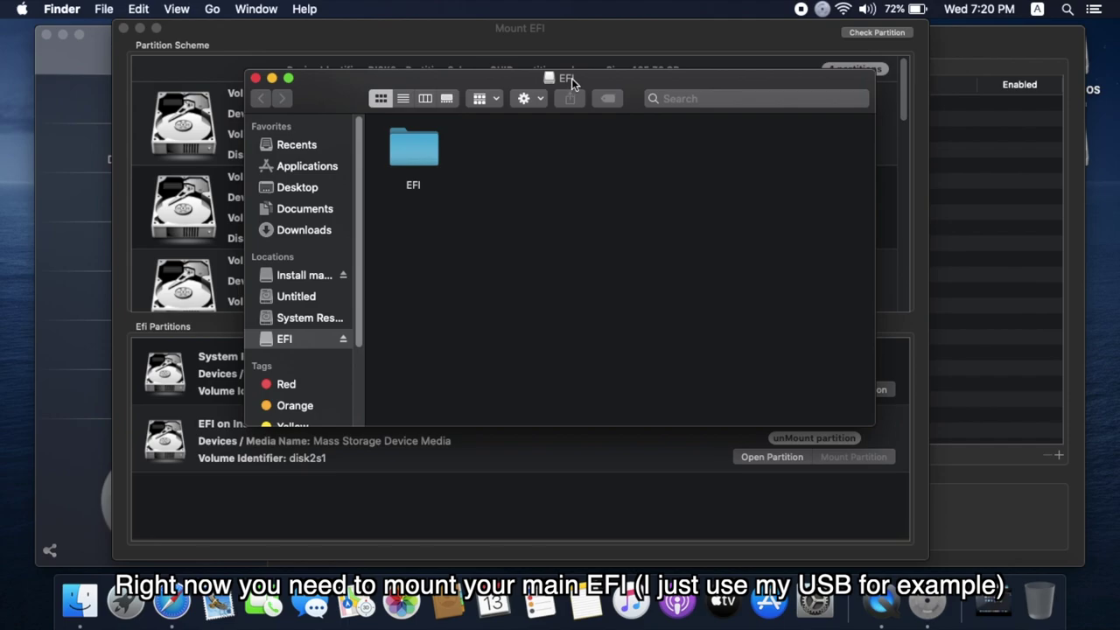
# Open the USB EFI's EFI/OC/config.plist with OpenCore Configurator via Open With.
pyautogui.moveTo(571, 81); pyautogui.dragTo(691, 155)
pyautogui.doubleClick(525, 226)
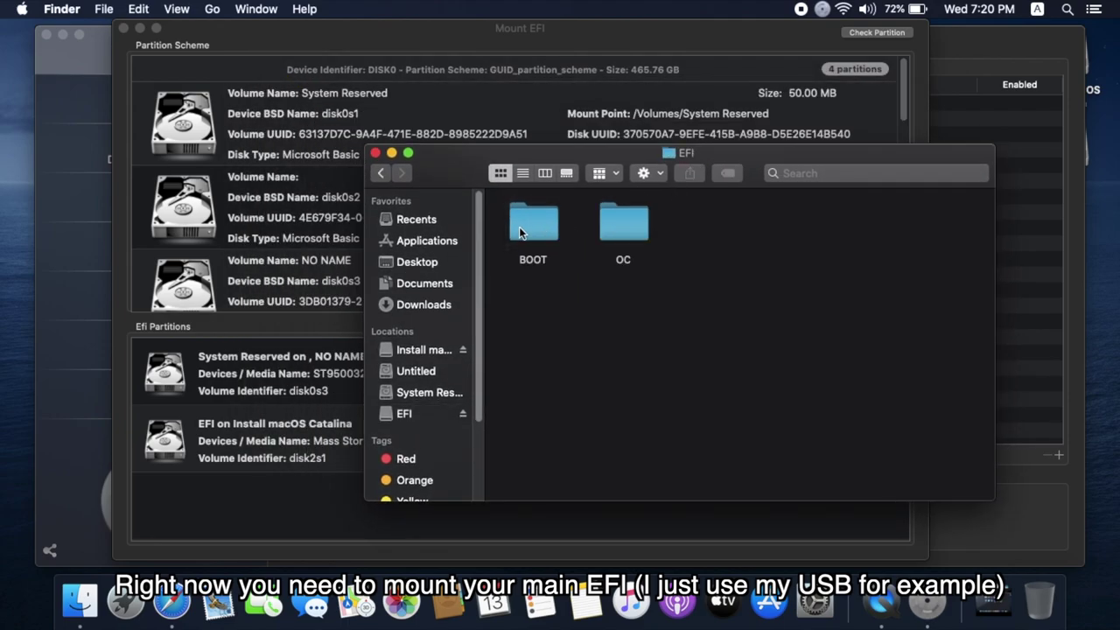
pyautogui.click(623, 226)
pyautogui.press('super+Down')
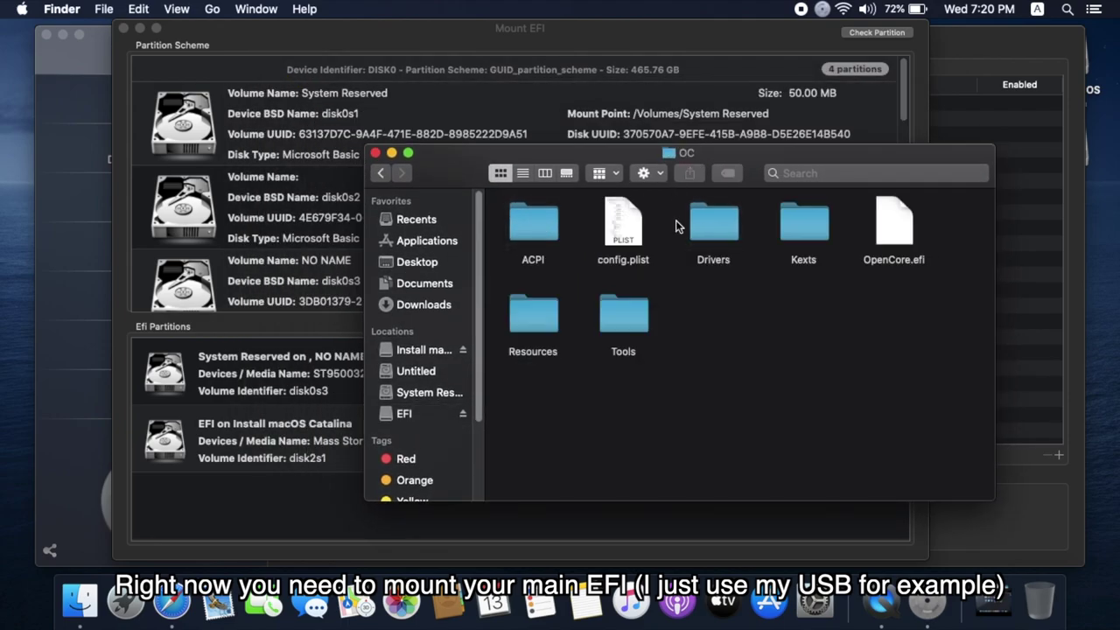
pyautogui.click(624, 241)
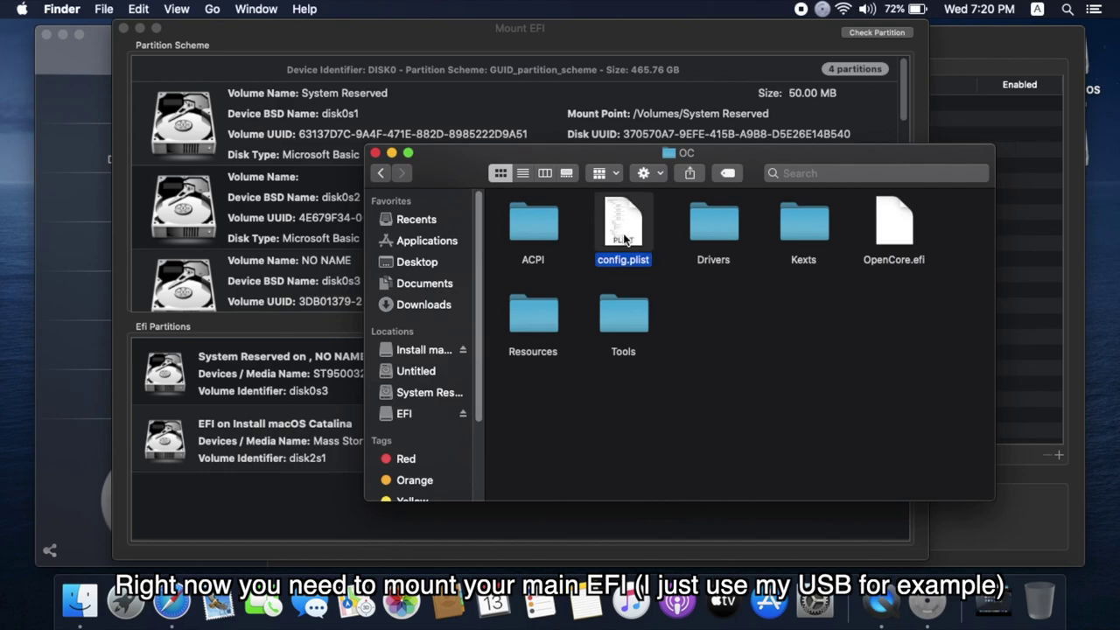
pyautogui.rightClick(621, 226)
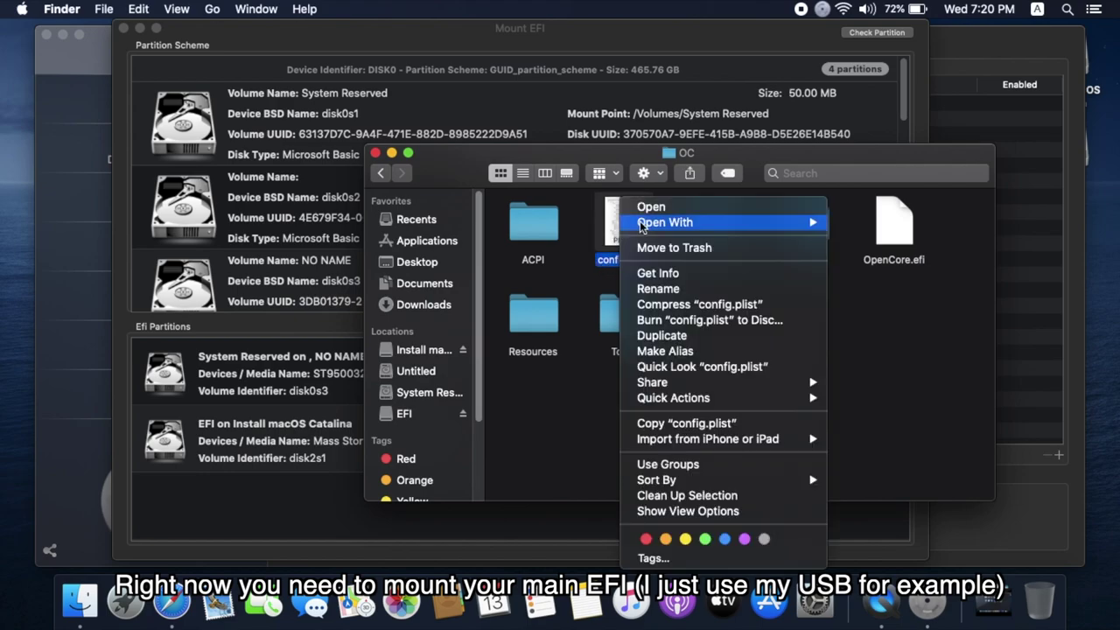
pyautogui.moveTo(684, 222)
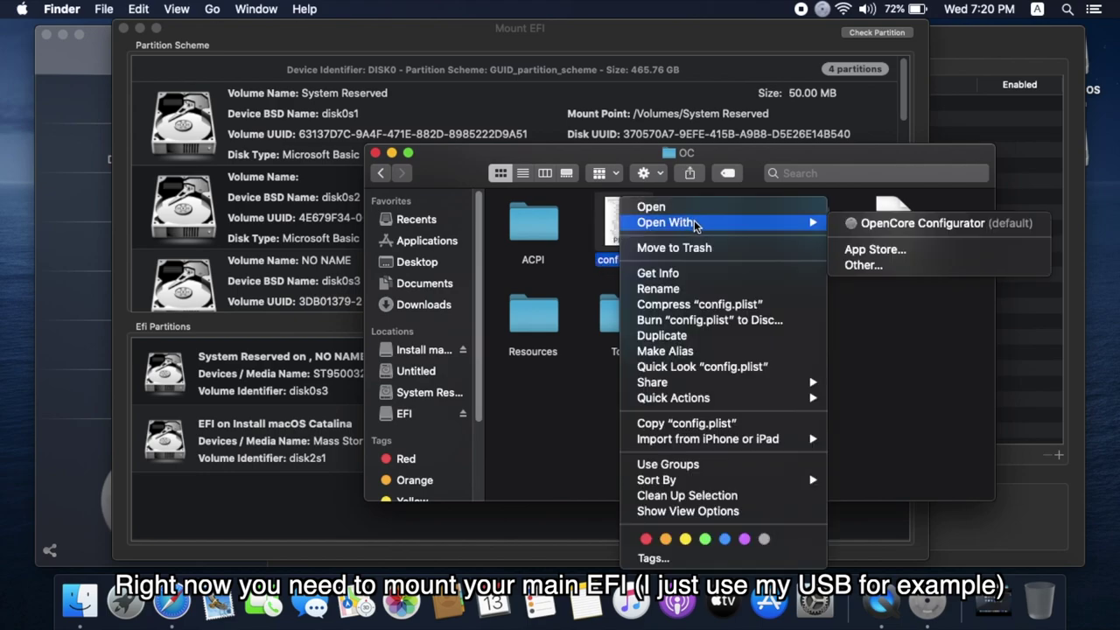
pyautogui.click(889, 225)
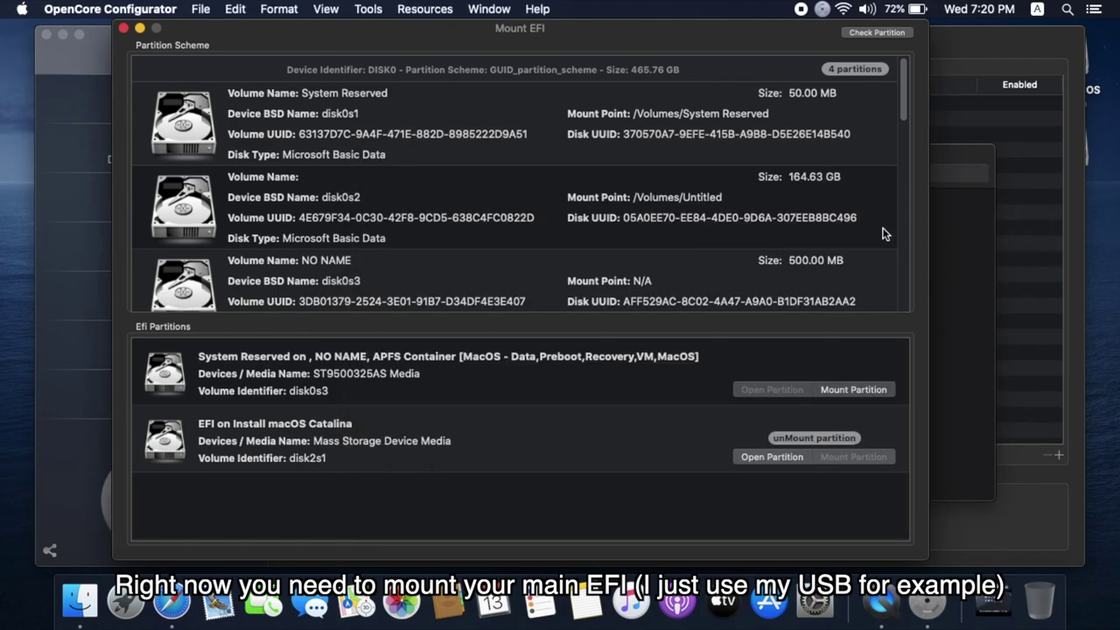
pyautogui.click(952, 35)
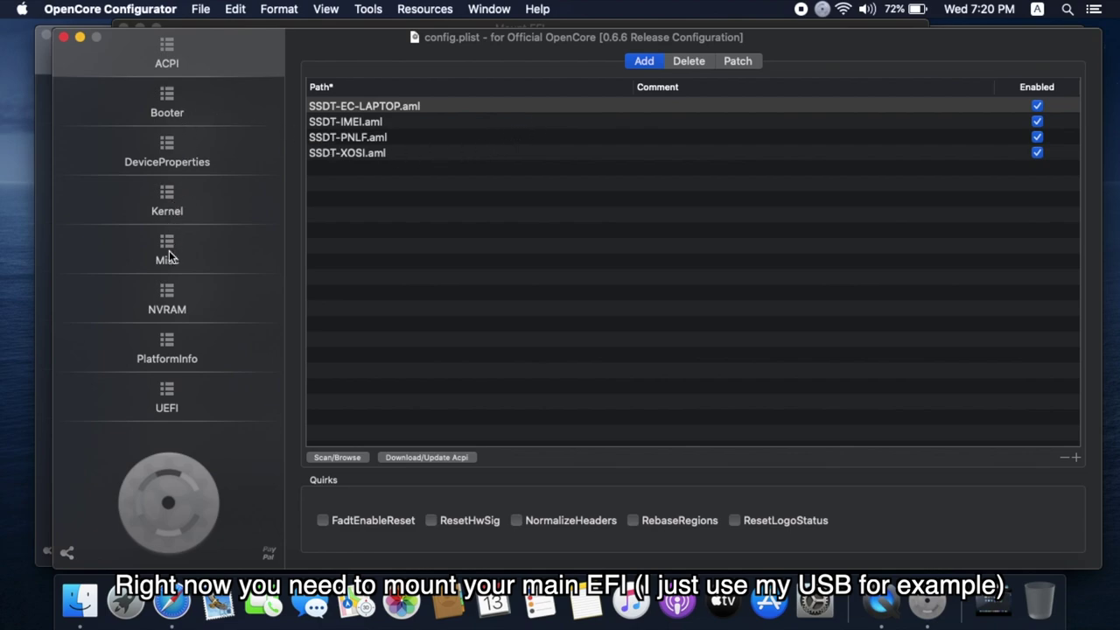
# Under NVRAM UUID 7C436110…, delete both -v flags so boot-args reads keepsyms=1 alcid=1.
pyautogui.click(170, 297)
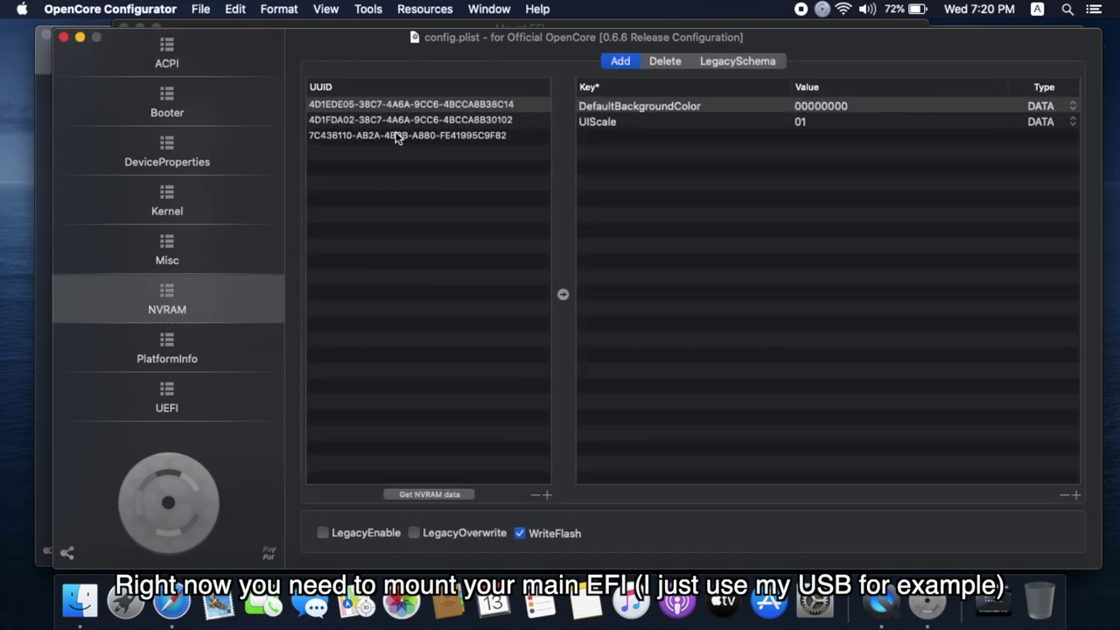
pyautogui.click(422, 136)
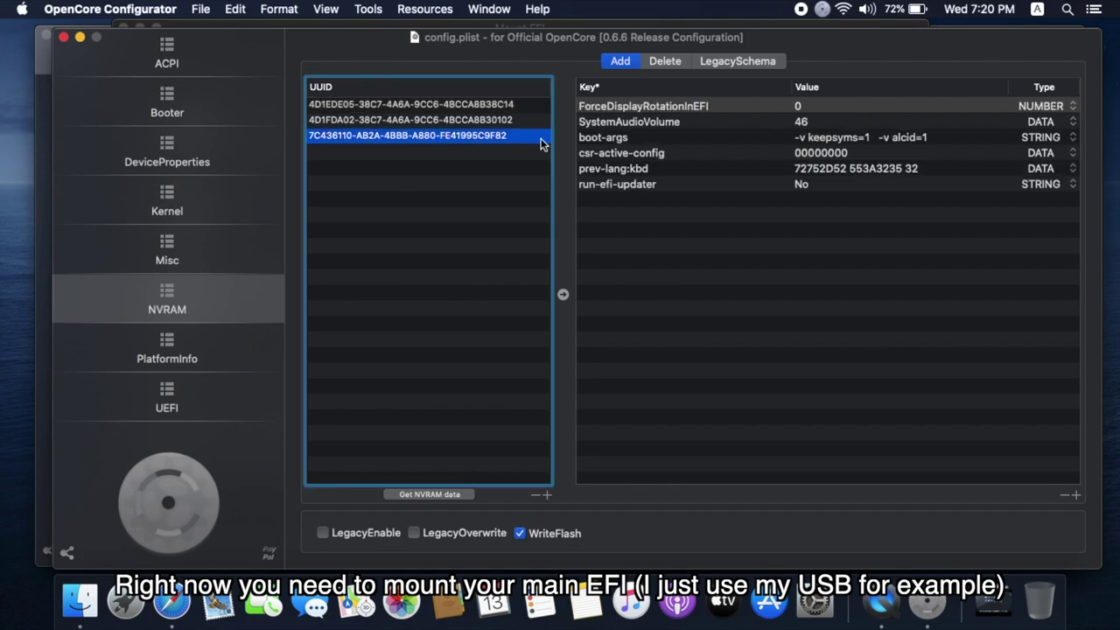
pyautogui.click(799, 144)
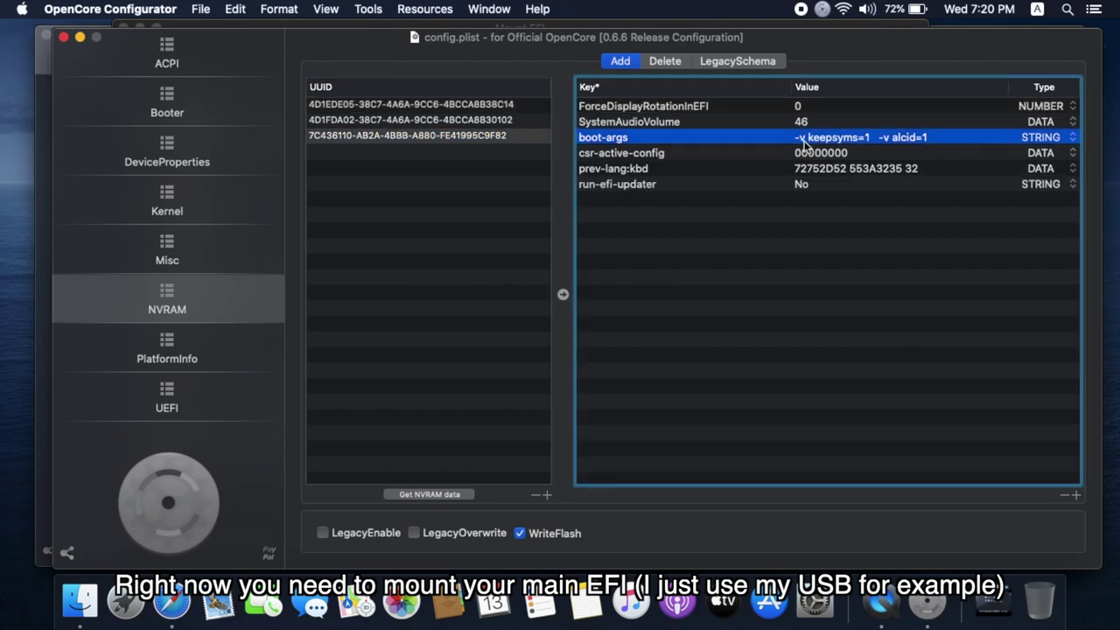
pyautogui.click(806, 144)
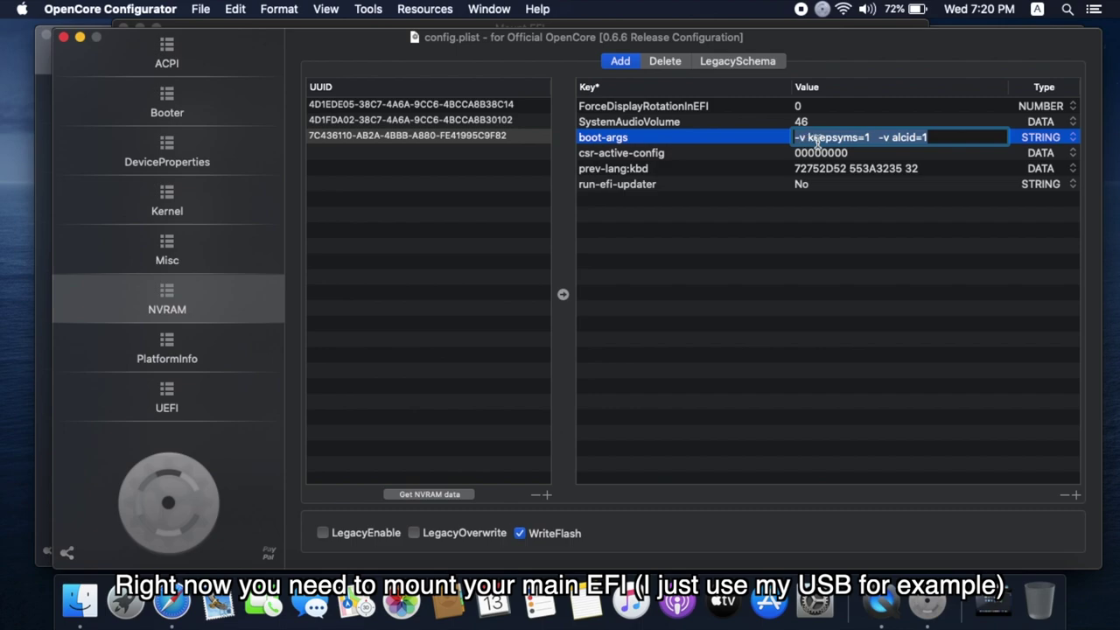
pyautogui.click(806, 137)
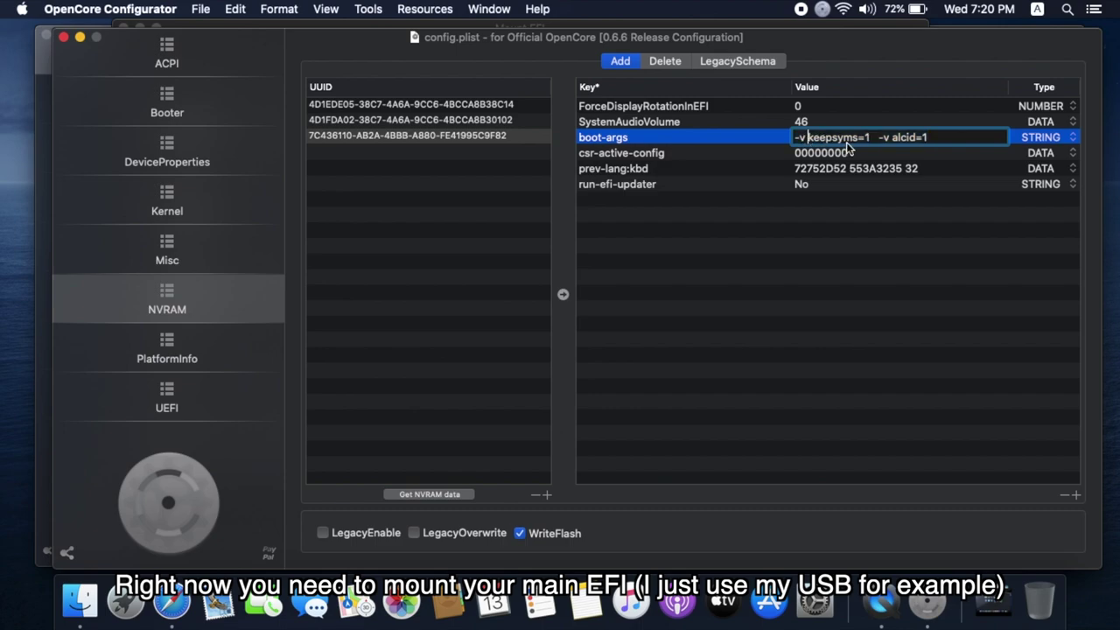
pyautogui.press('BackSpace')
pyautogui.press('BackSpace')
pyautogui.press('BackSpace')
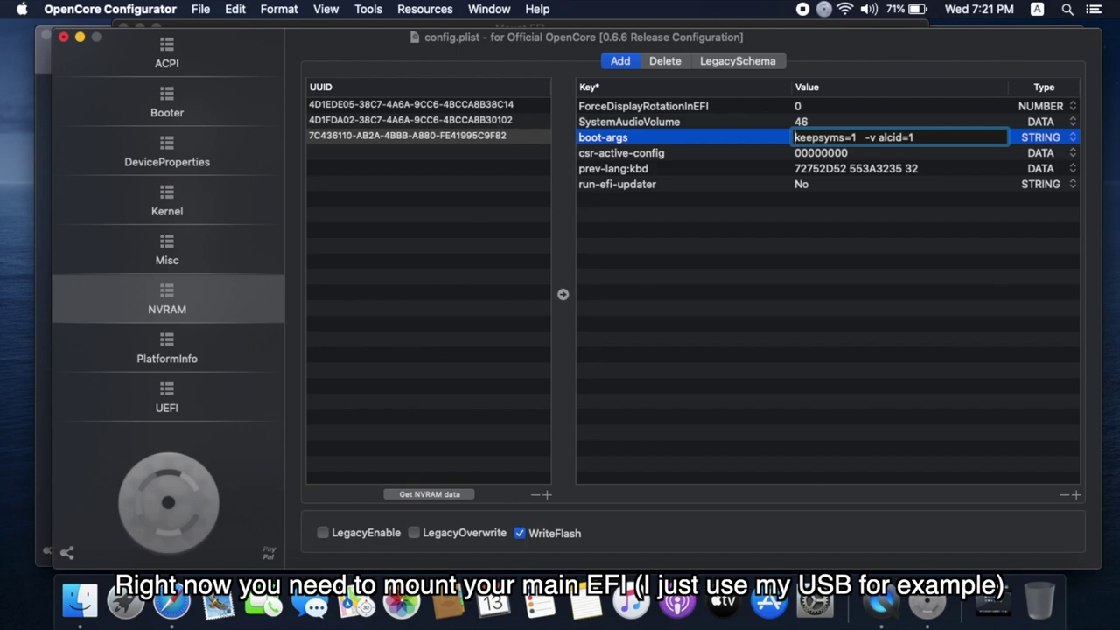
pyautogui.click(875, 137)
pyautogui.press('BackSpace')
pyautogui.press('BackSpace')
# Save config.plist with File > Save and close its window.
pyautogui.click(202, 16)
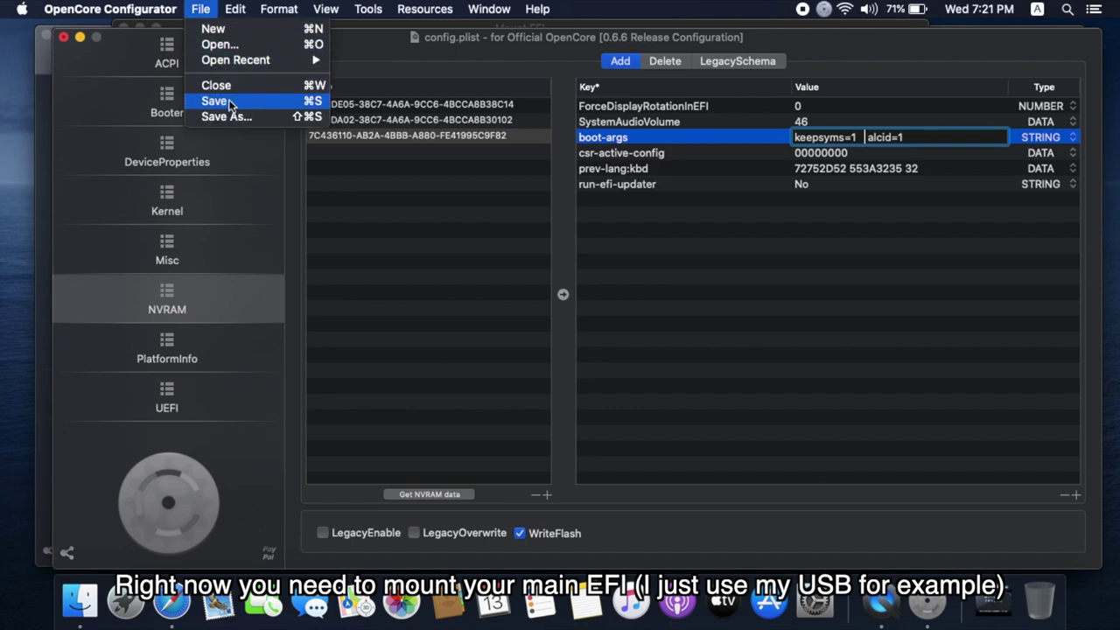
pyautogui.click(269, 102)
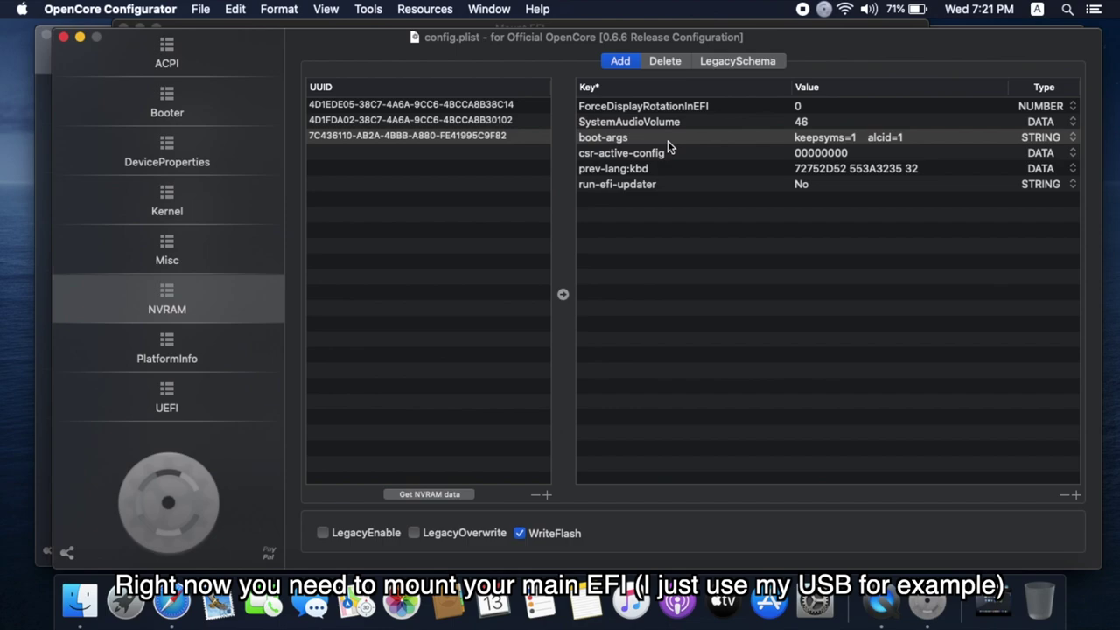
pyautogui.click(66, 47)
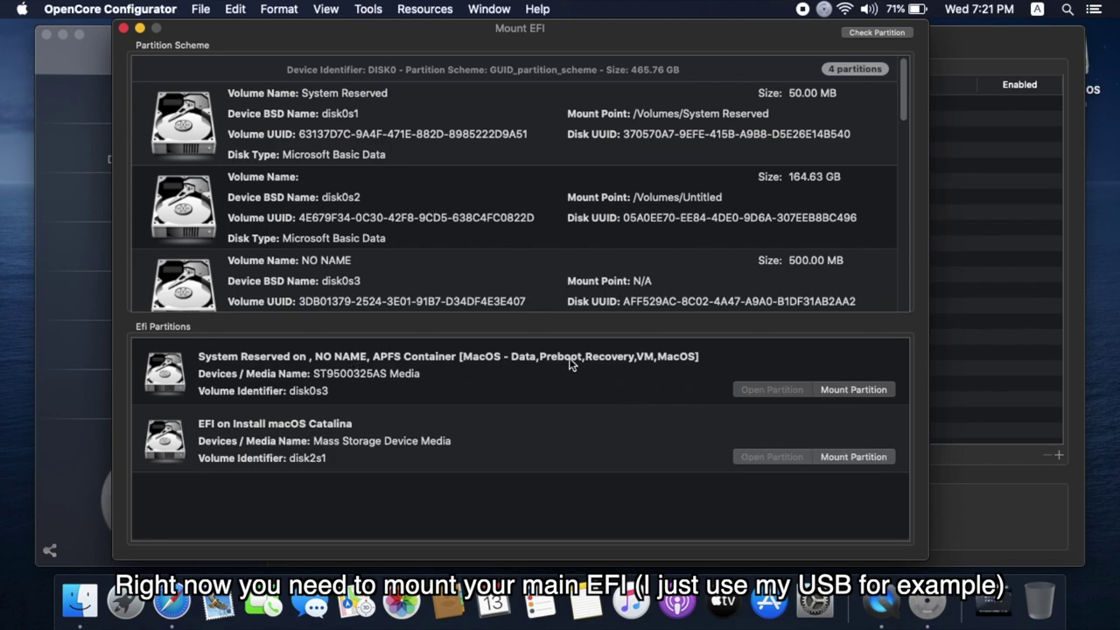
# Mount the internal disk0s3 EFI and open its EFI/OC/config.plist in OpenCore Configurator.
pyautogui.click(839, 390)
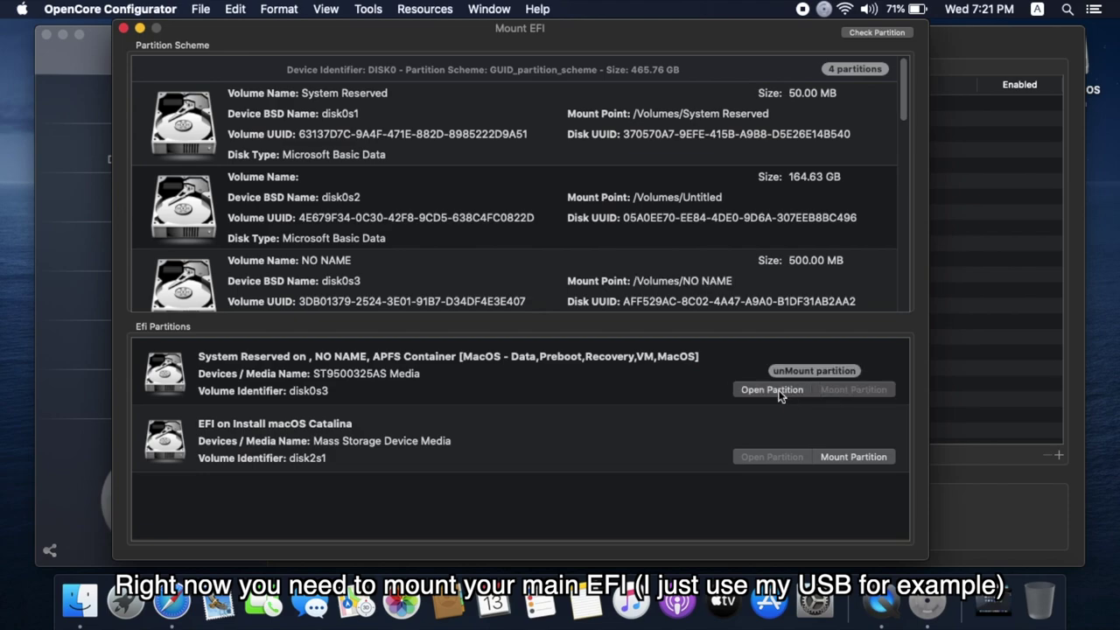
pyautogui.click(788, 394)
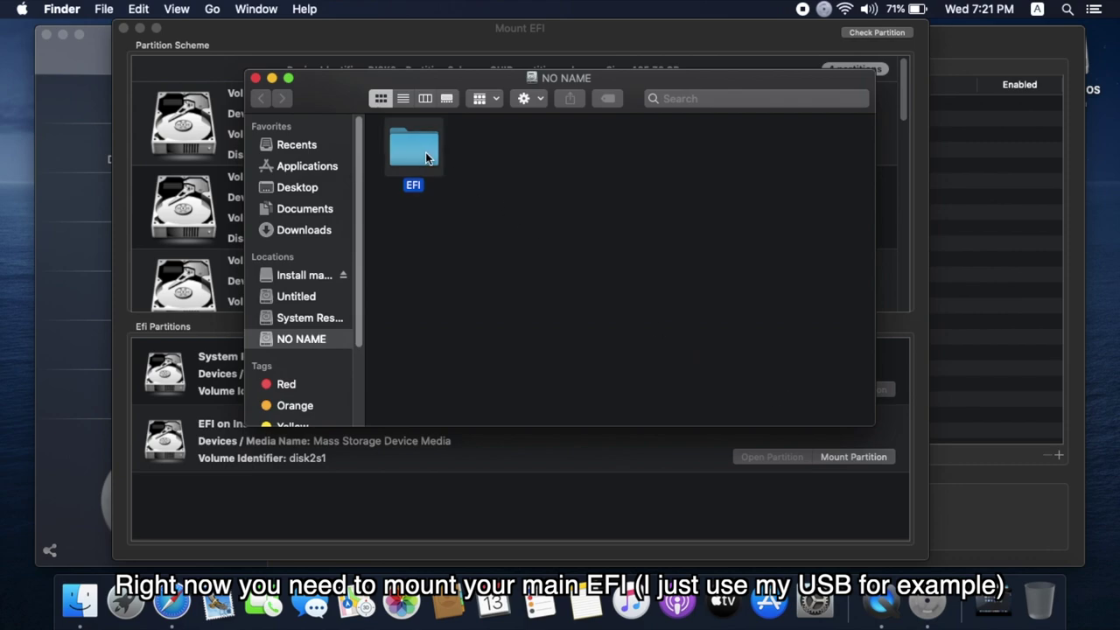
pyautogui.doubleClick(419, 151)
pyautogui.doubleClick(582, 156)
pyautogui.click(506, 159)
pyautogui.rightClick(508, 163)
pyautogui.moveTo(565, 182)
pyautogui.click(764, 182)
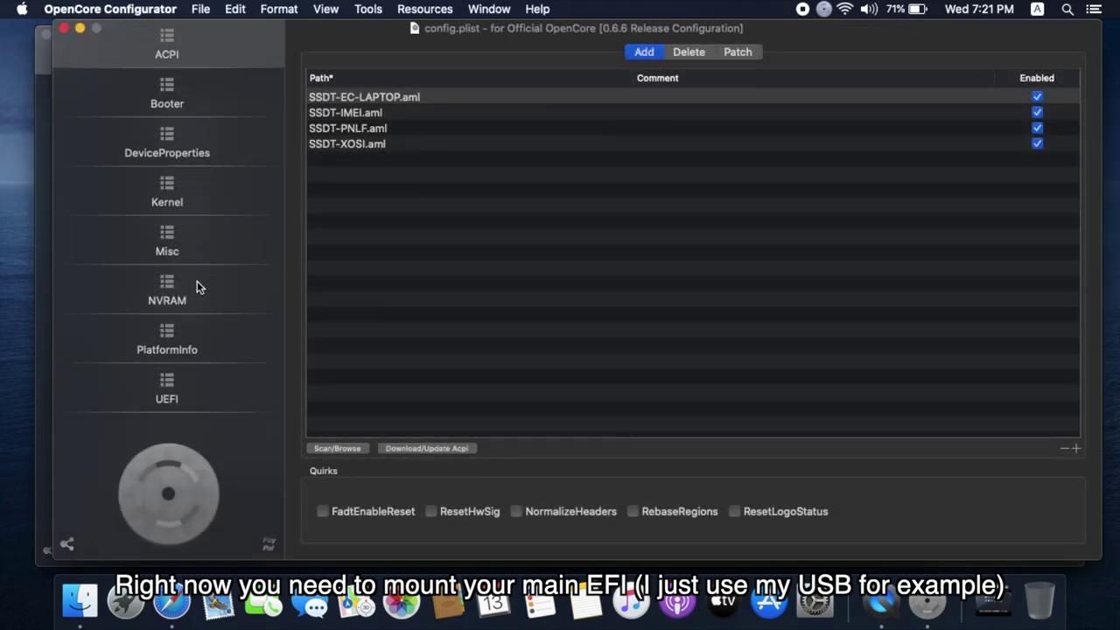
# Verify NVRAM boot-args reads keepsyms=1 alcid=1, then close the config and Mount EFI windows.
pyautogui.click(185, 289)
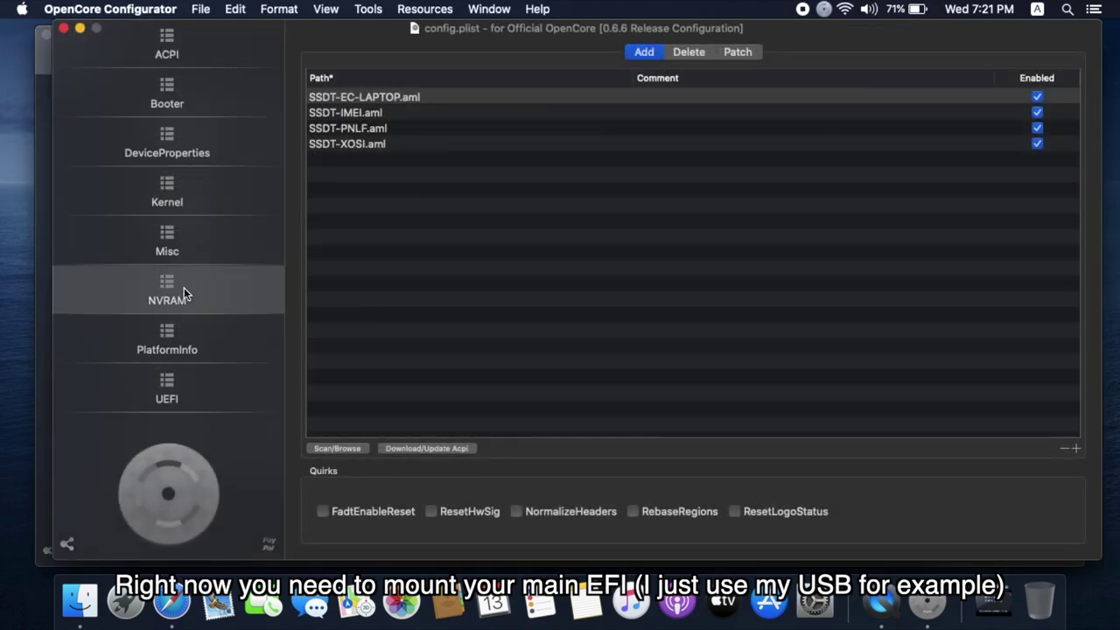
pyautogui.click(451, 130)
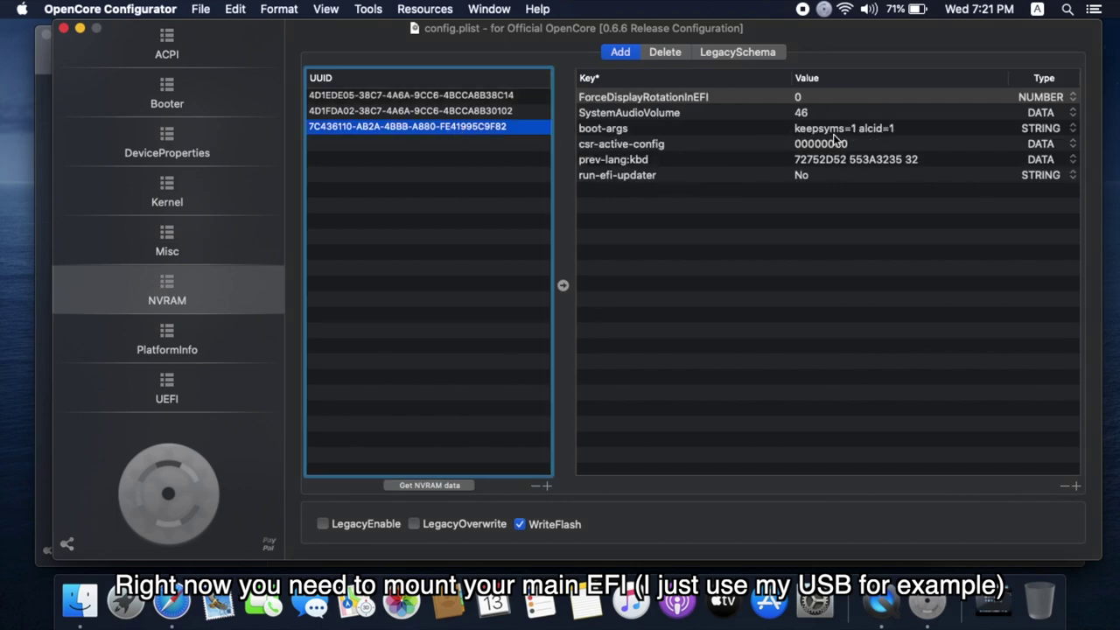
pyautogui.click(64, 29)
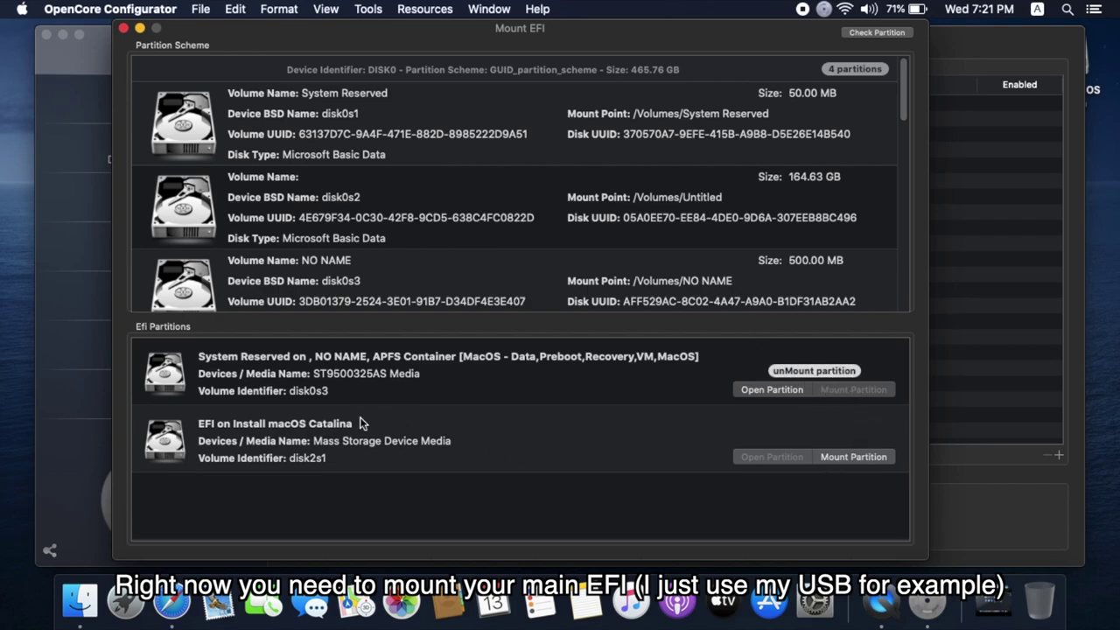
pyautogui.click(124, 28)
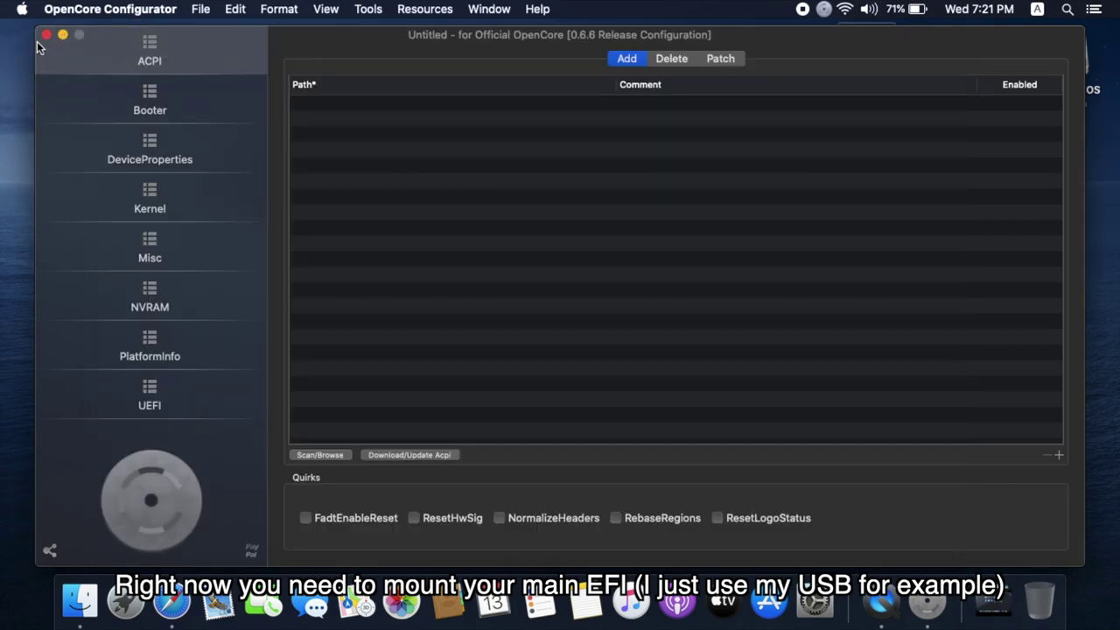
pyautogui.click(45, 34)
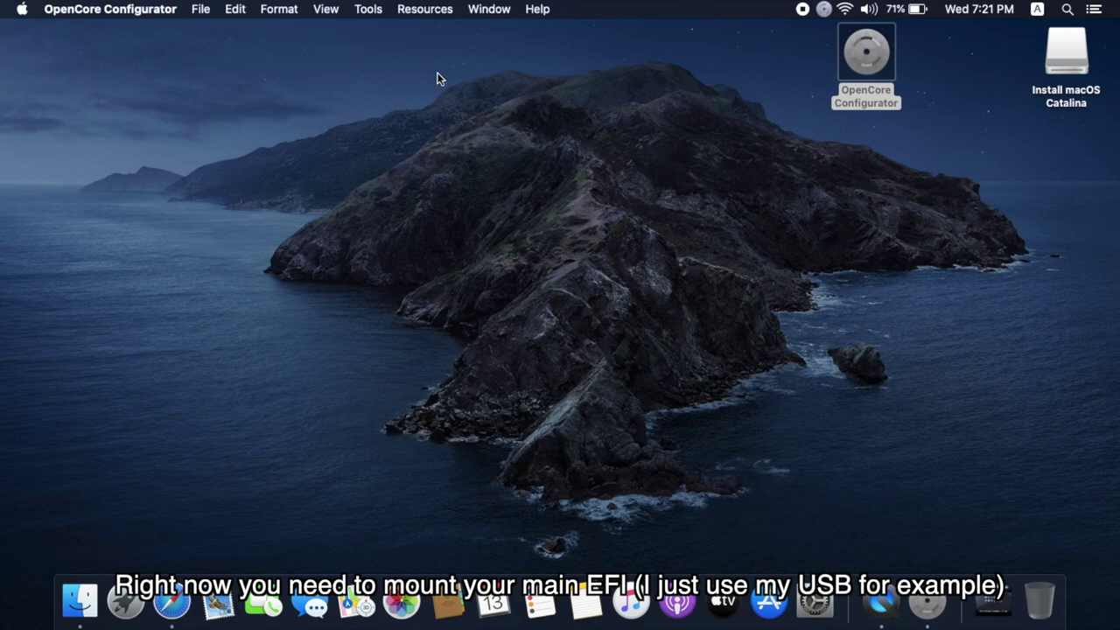
# Eject the Install macOS Catalina USB, quit OpenCore Configurator from the Dock, and restart from the Apple menu.
pyautogui.rightClick(1068, 50)
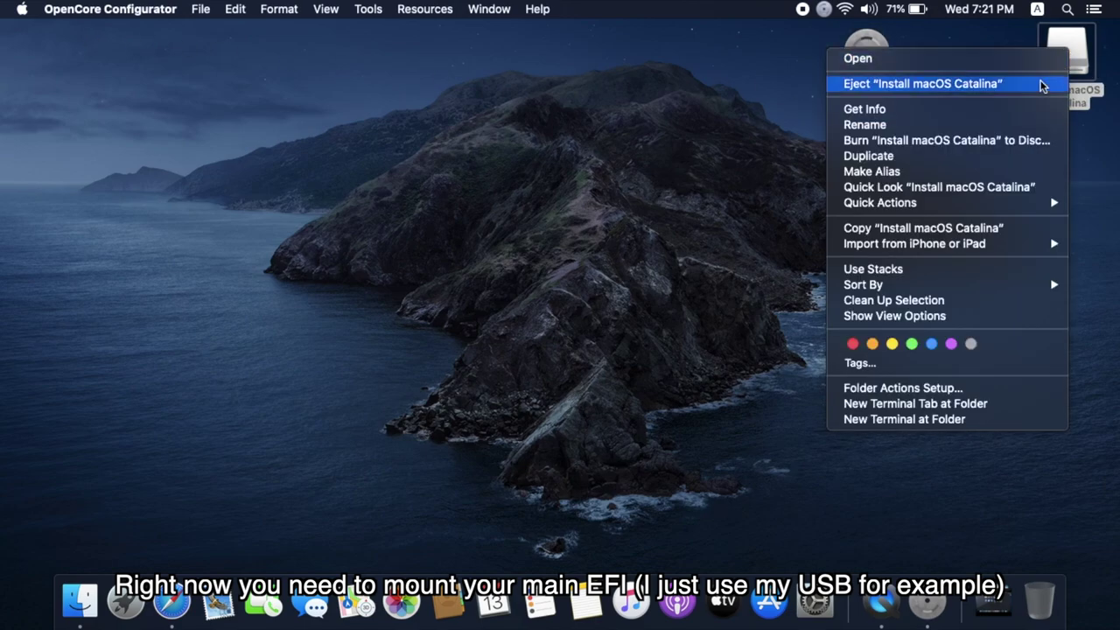
pyautogui.click(995, 85)
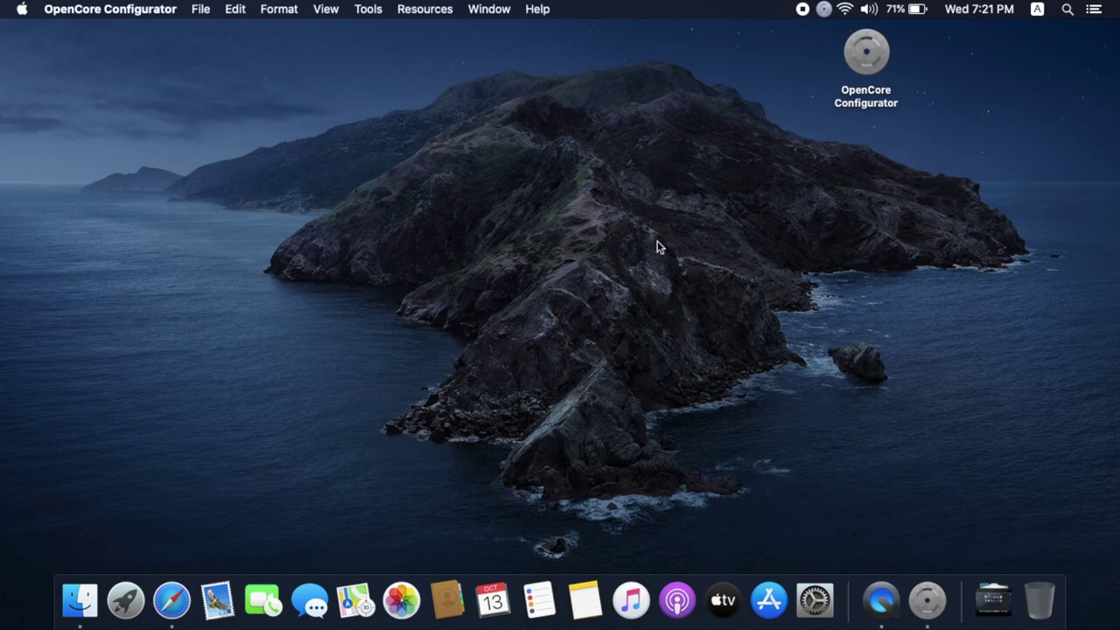
pyautogui.rightClick(936, 600)
pyautogui.click(935, 512)
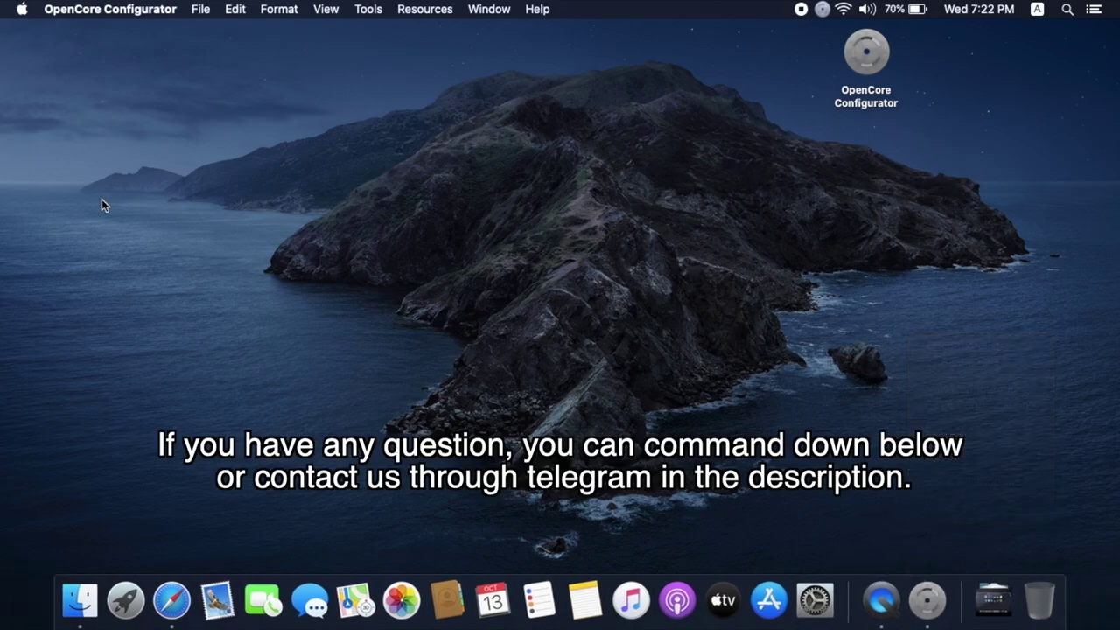
pyautogui.click(22, 9)
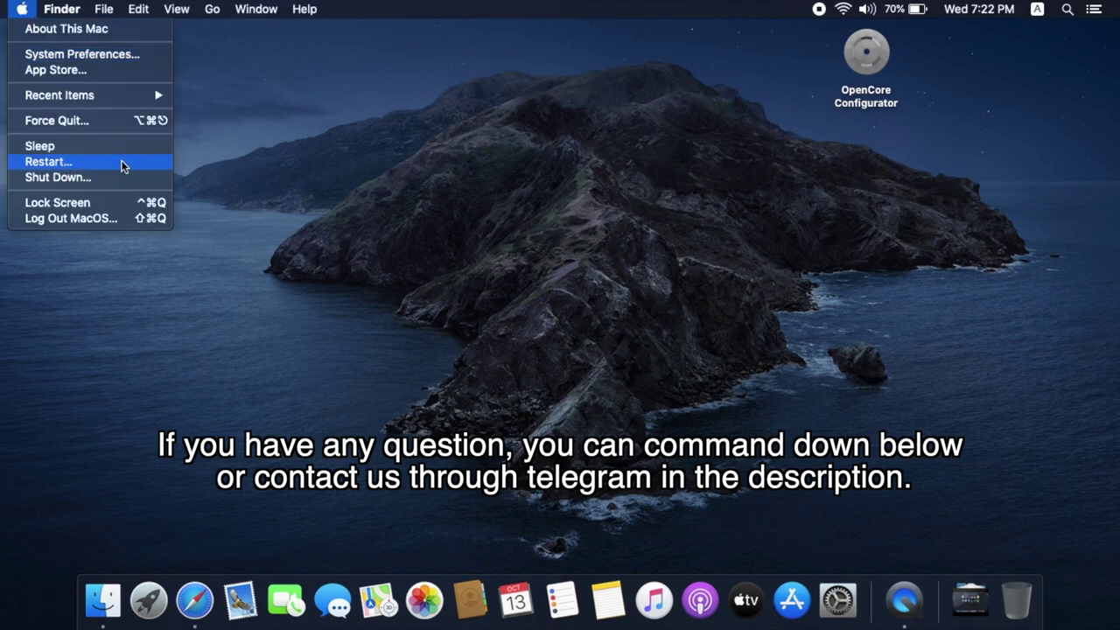